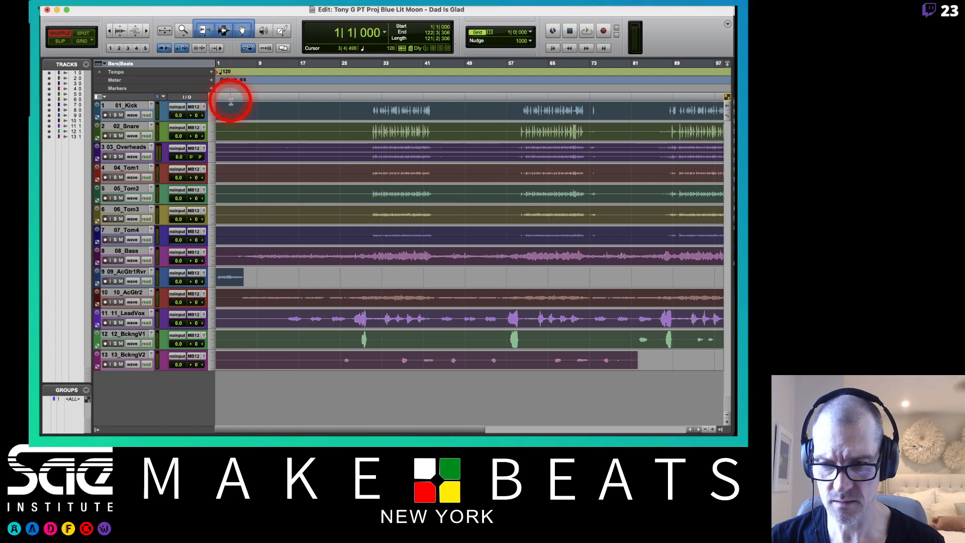
# Step: Increase the height of all tracks and set the Elastic Audio plug-in to None on every track
pyautogui.click(211, 115)
pyautogui.click(214, 125)
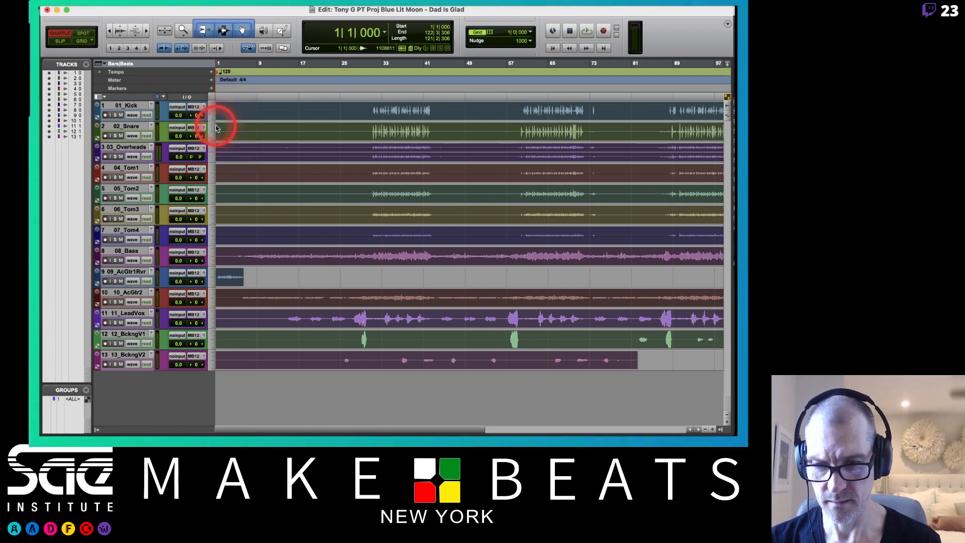
pyautogui.click(114, 143)
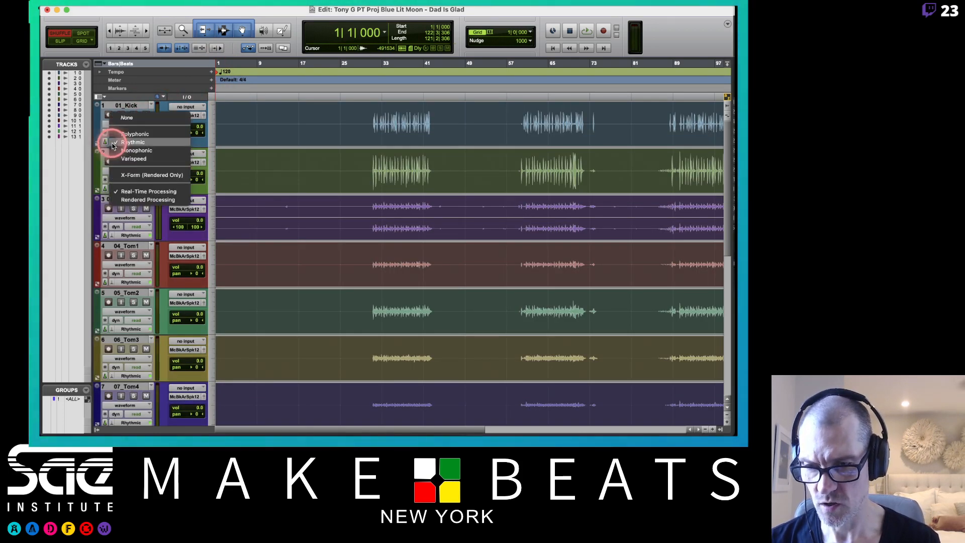
pyautogui.keyDown('alt'); pyautogui.click(127, 118); pyautogui.keyUp('alt')
pyautogui.click(231, 131)
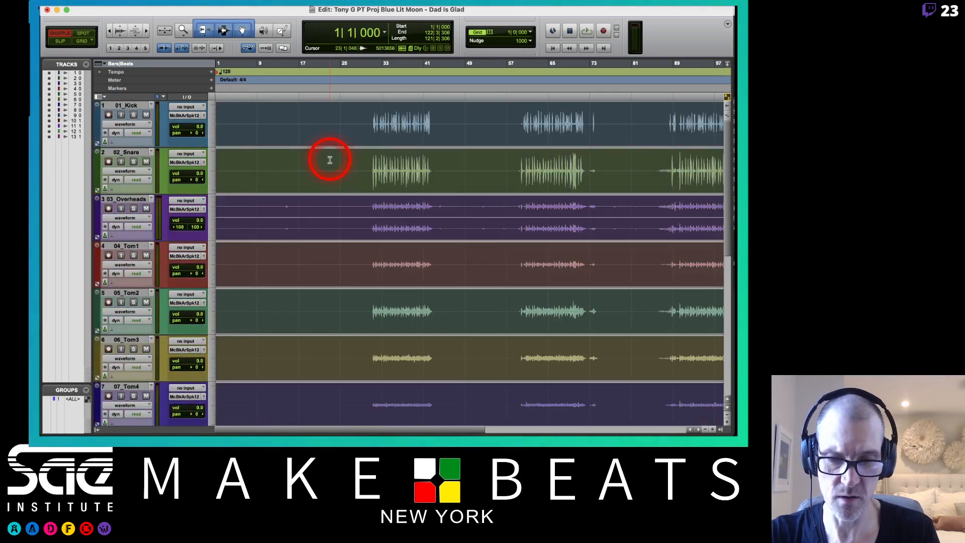
# Step: Change the song's starting tempo to 114 BPM
pyautogui.scroll(-5, 329, 160)
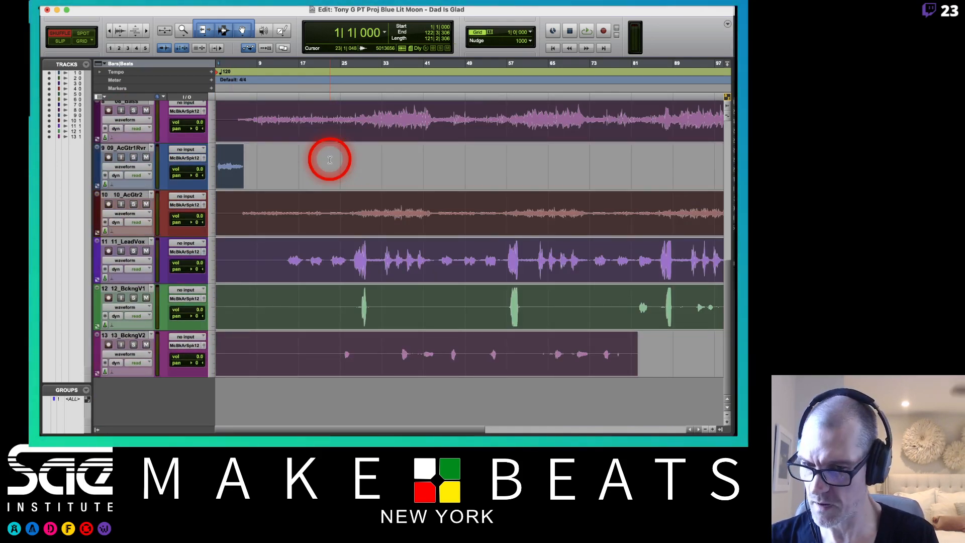
pyautogui.scroll(5, 330, 160)
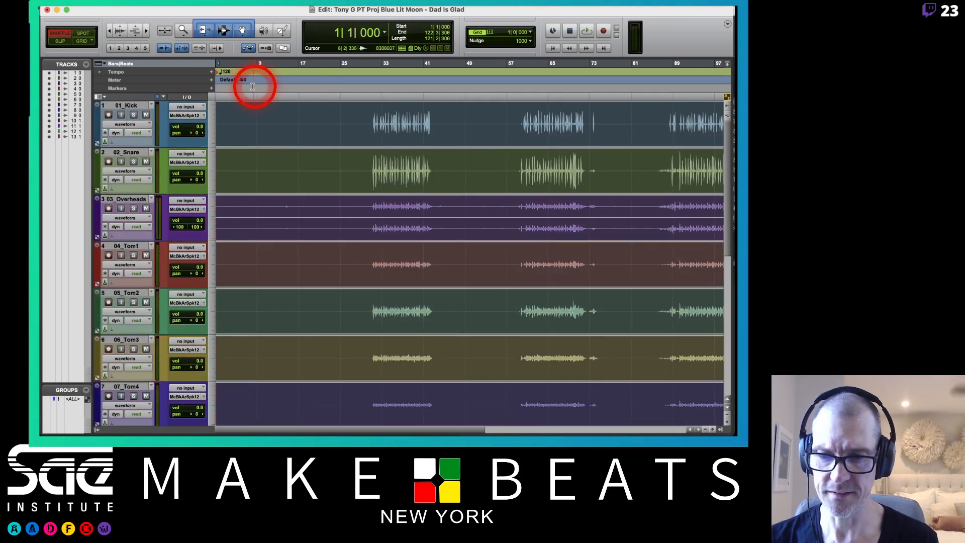
pyautogui.doubleClick(217, 73)
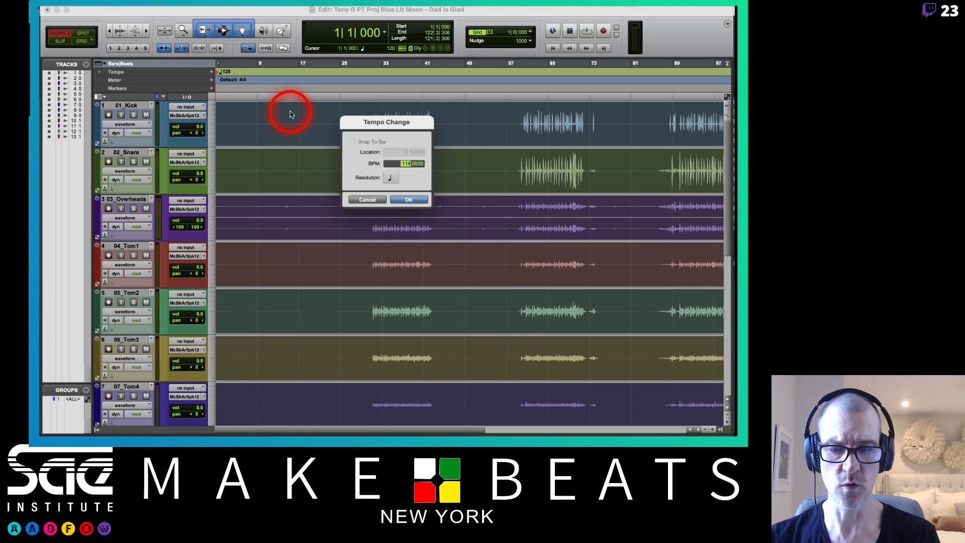
pyautogui.press('Return')
# Step: In the Mix window, color the seven drum tracks from 01_Kick through 07_Tom4 orange
pyautogui.press('super+equal')
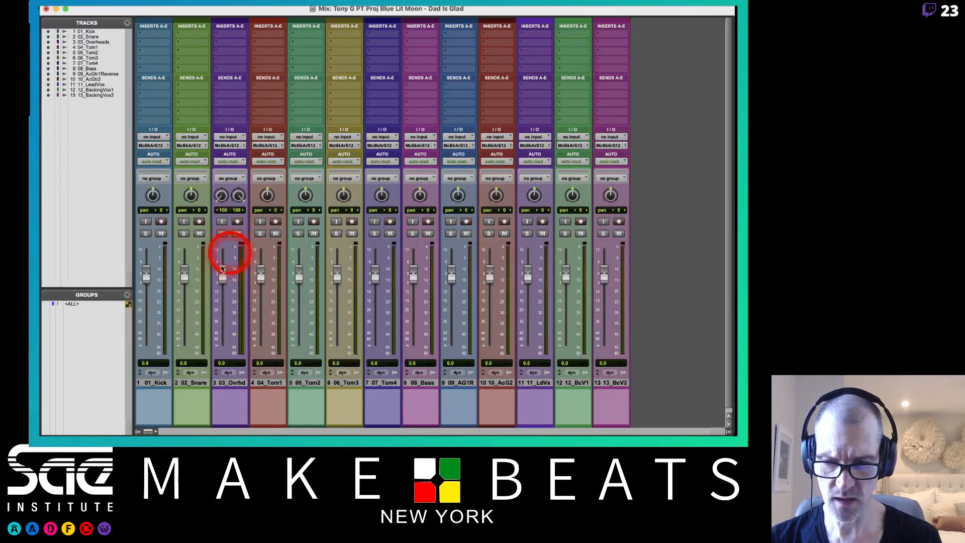
pyautogui.click(156, 383)
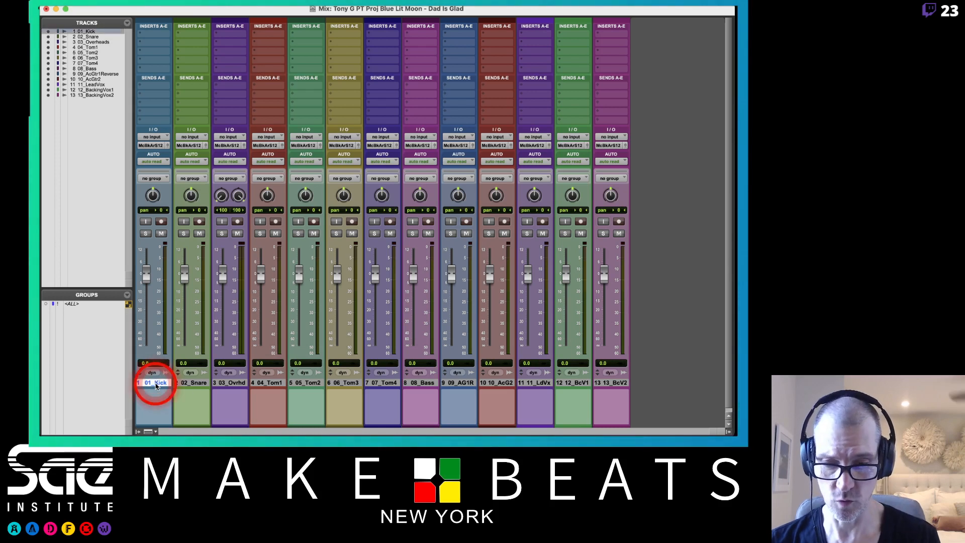
pyautogui.keyDown('shift'); pyautogui.click(384, 382); pyautogui.keyUp('shift')
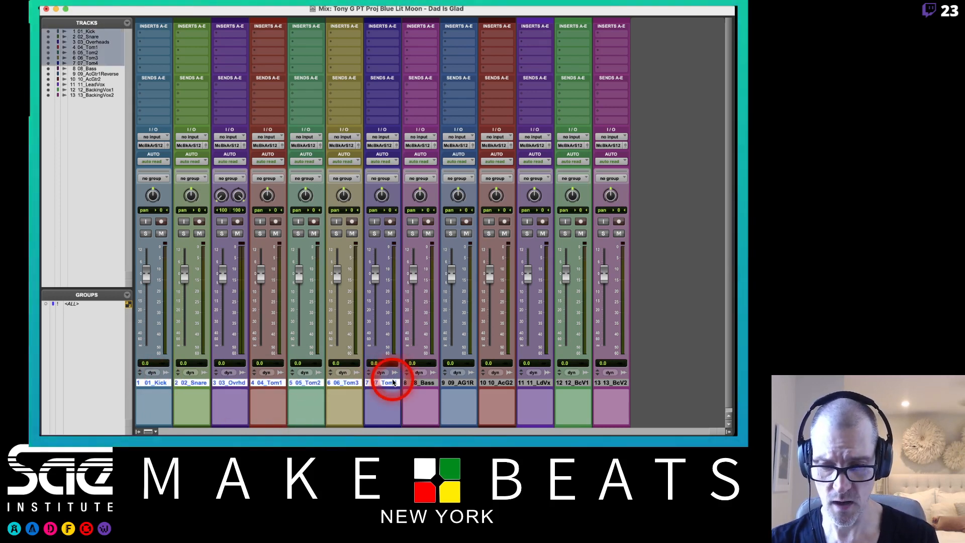
pyautogui.scroll(-1, 382, 321)
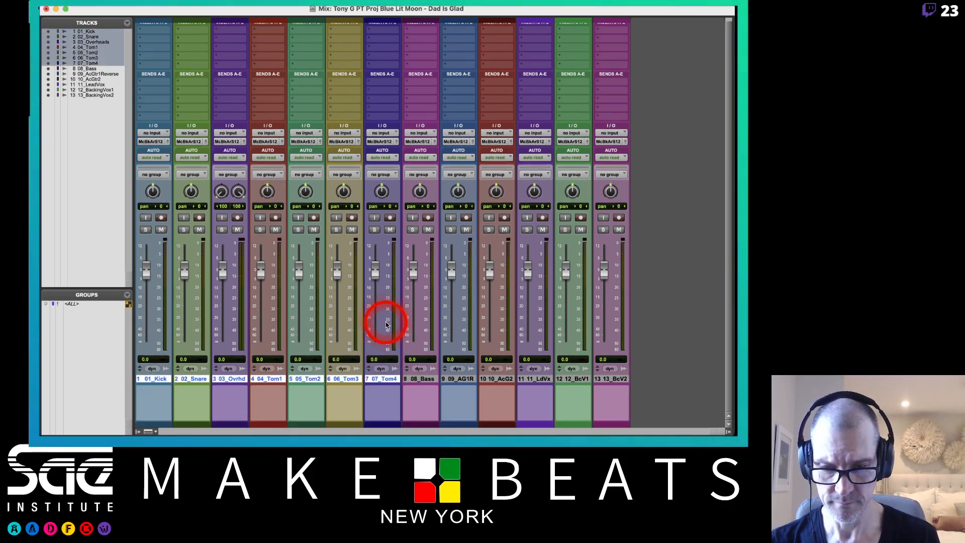
pyautogui.doubleClick(380, 427)
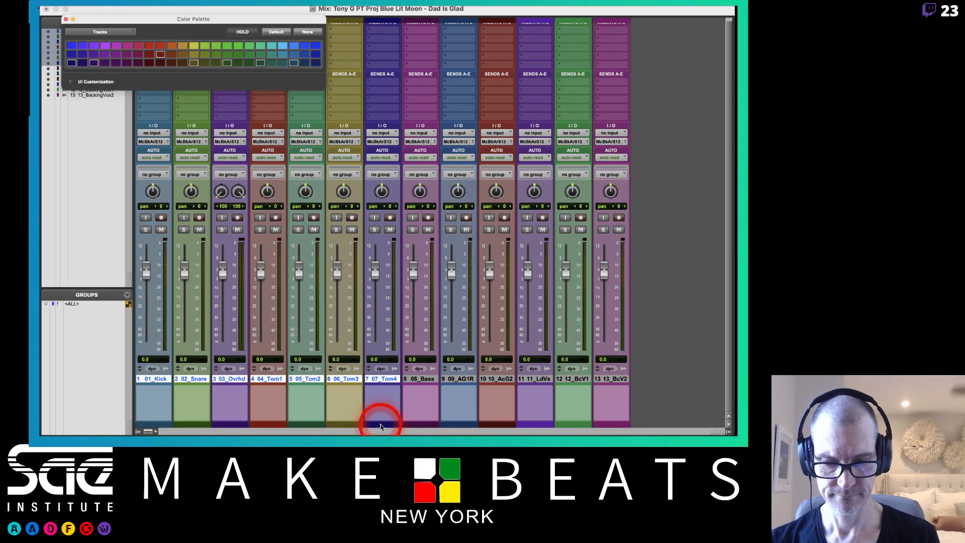
pyautogui.click(171, 46)
pyautogui.click(160, 47)
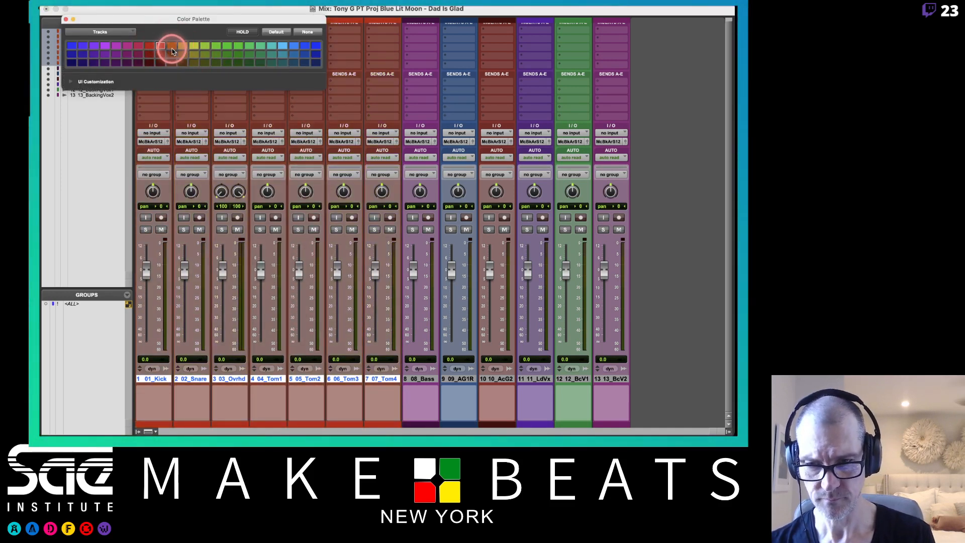
pyautogui.click(172, 49)
# Step: Color the 08_Bass track red and the two acoustic guitar tracks, 9 and 10, purple
pyautogui.click(422, 378)
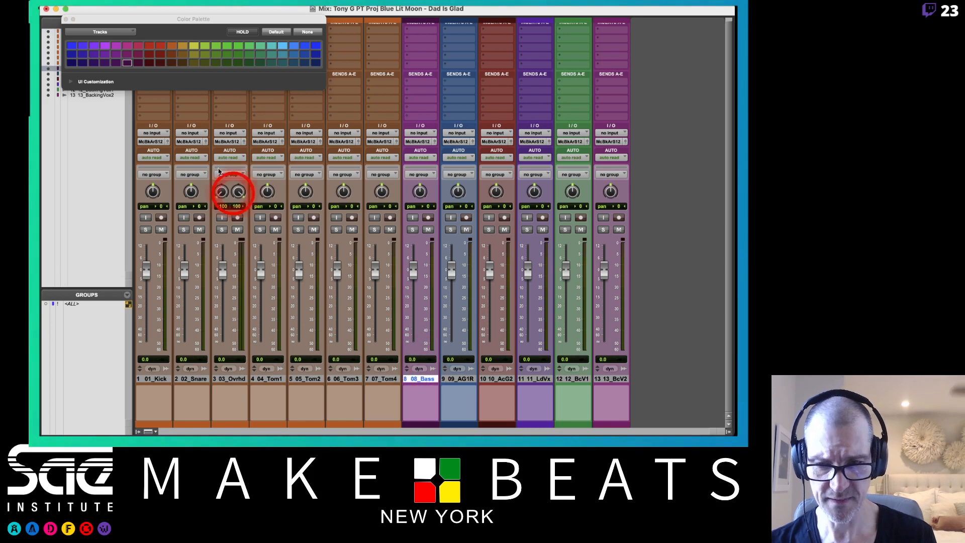
pyautogui.click(168, 68)
pyautogui.click(158, 46)
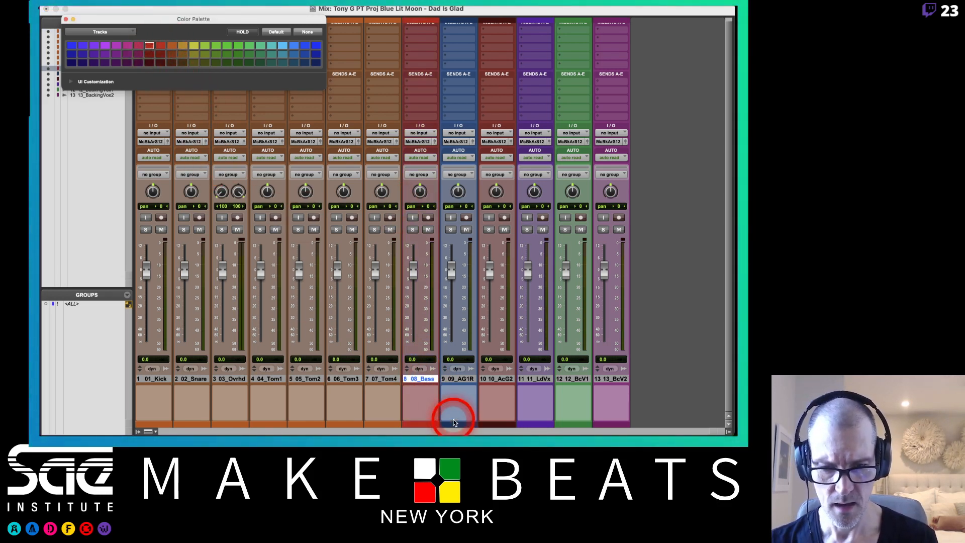
pyautogui.click(457, 379)
pyautogui.keyDown('shift'); pyautogui.click(496, 379); pyautogui.keyUp('shift')
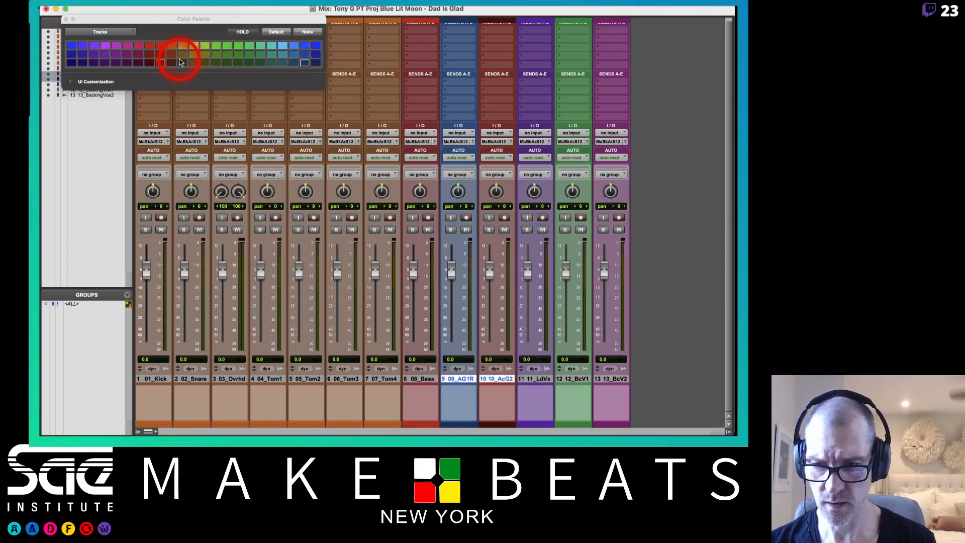
pyautogui.click(115, 54)
# Step: Color the lead vocal and both backing vocal tracks the same dark green
pyautogui.click(534, 379)
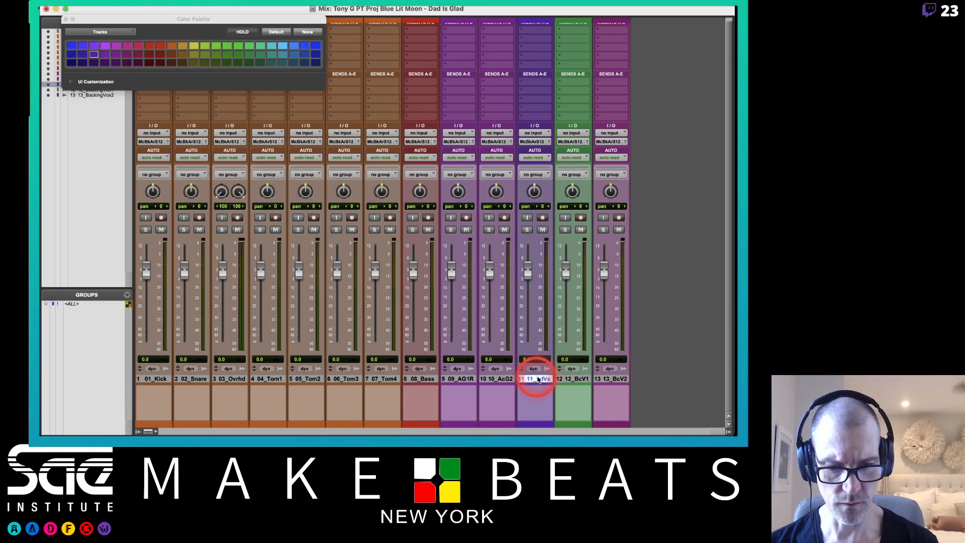
pyautogui.keyDown('shift'); pyautogui.click(605, 379); pyautogui.keyUp('shift')
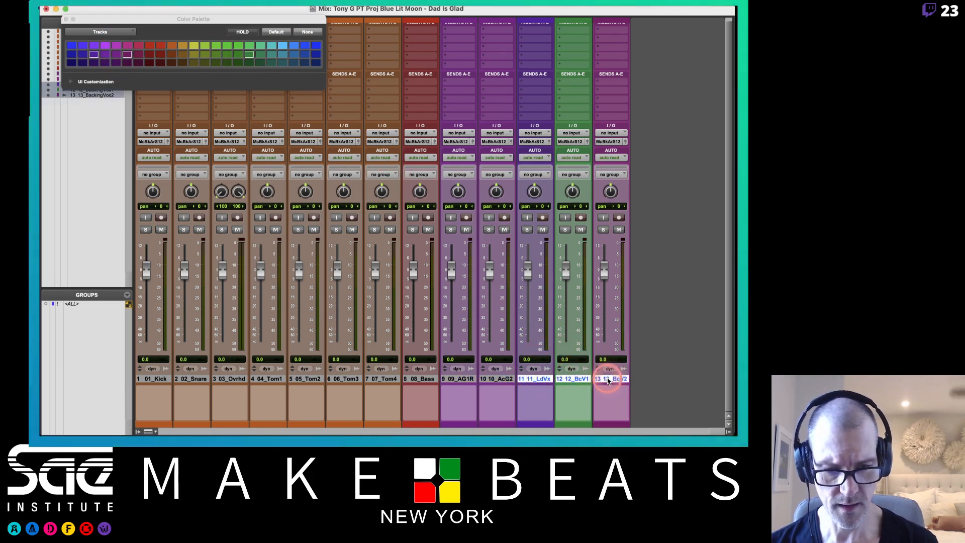
pyautogui.click(249, 64)
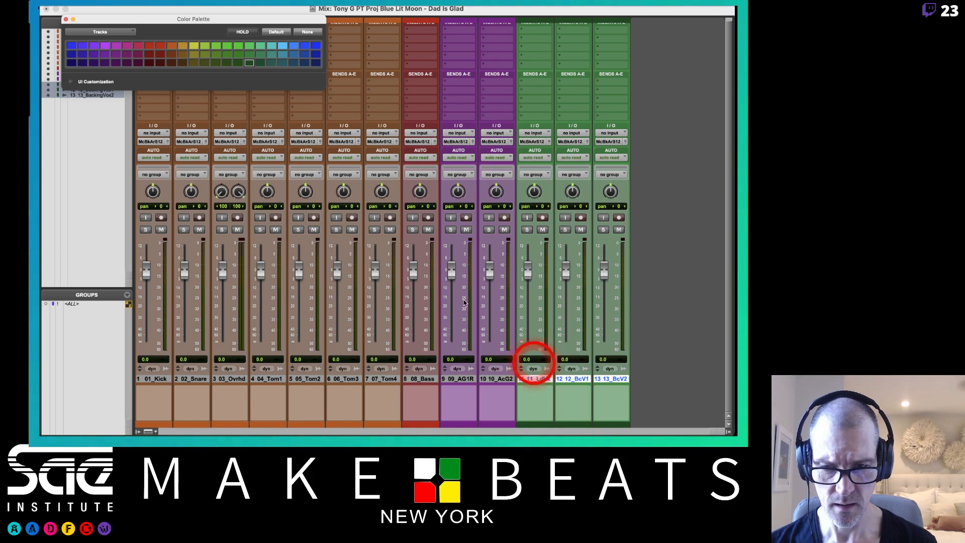
pyautogui.click(238, 63)
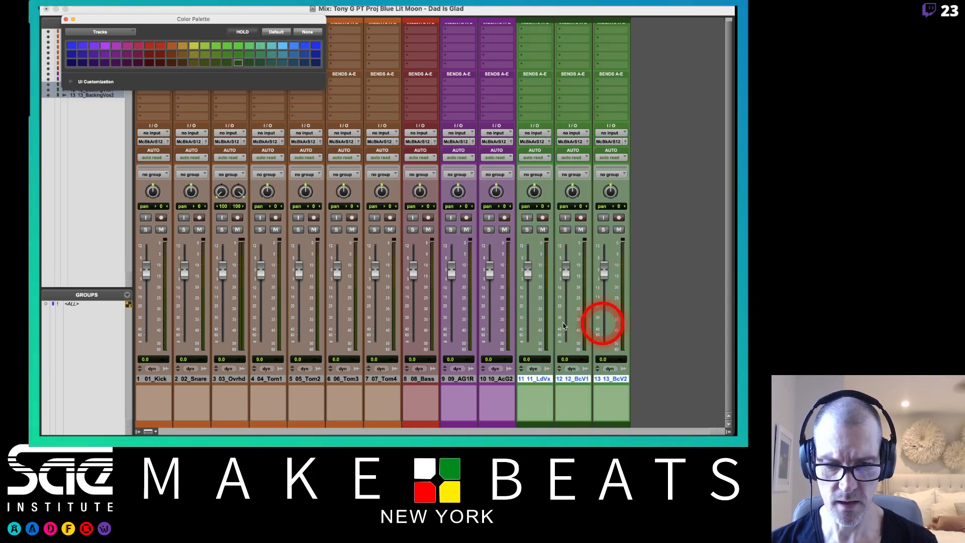
# Step: Color the two backing vocal tracks a medium yellowish green, trying other greens from the palette first
pyautogui.rightClick(573, 381)
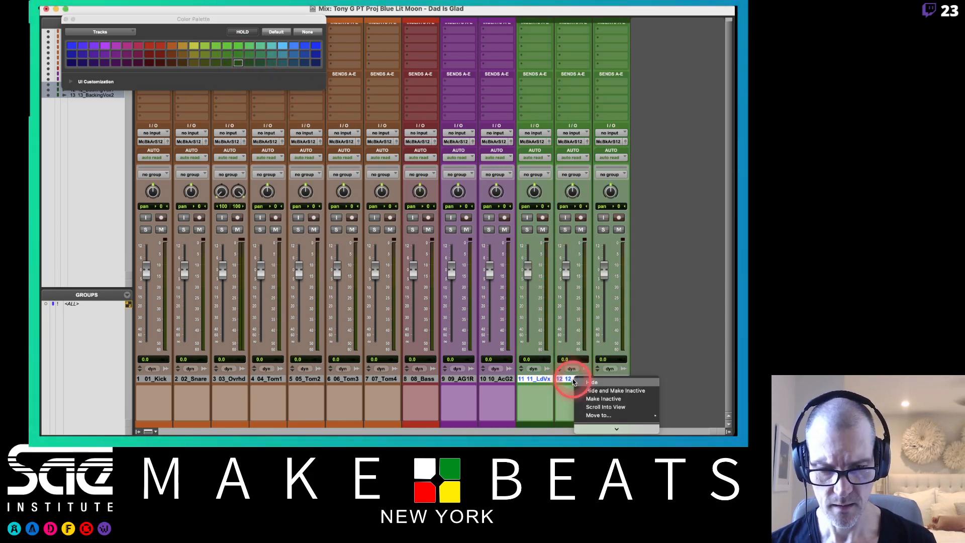
pyautogui.click(573, 381)
pyautogui.click(572, 381)
pyautogui.click(572, 380)
pyautogui.keyDown('shift'); pyautogui.click(608, 380); pyautogui.keyUp('shift')
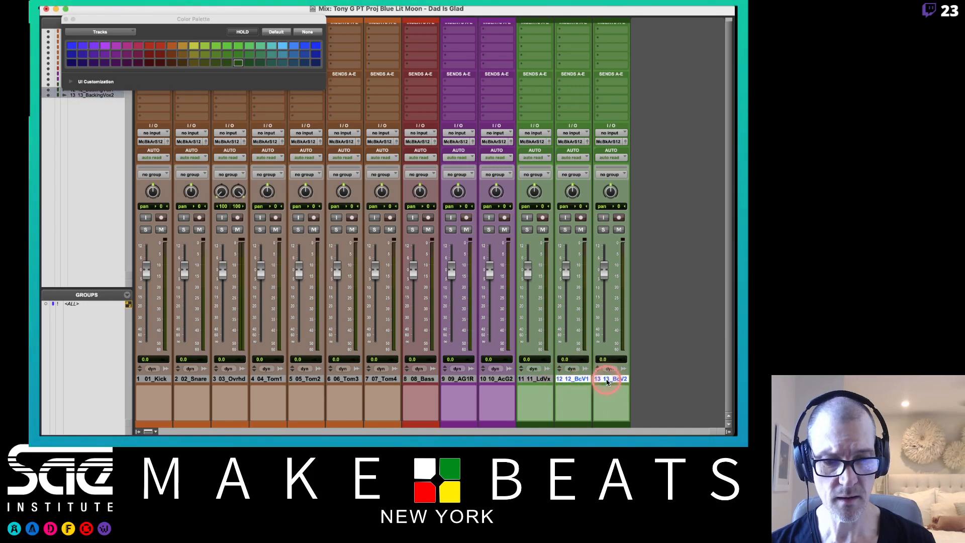
pyautogui.click(249, 63)
pyautogui.click(249, 55)
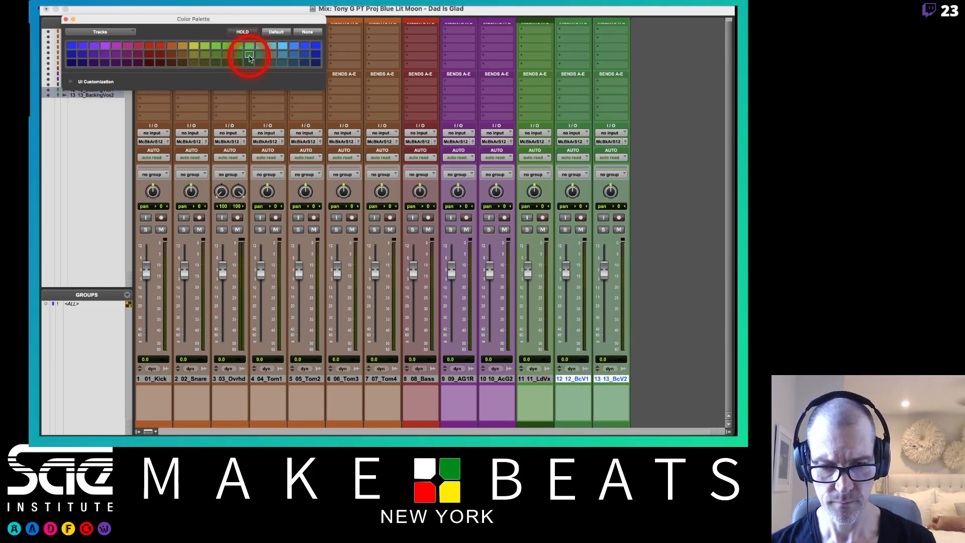
pyautogui.click(217, 56)
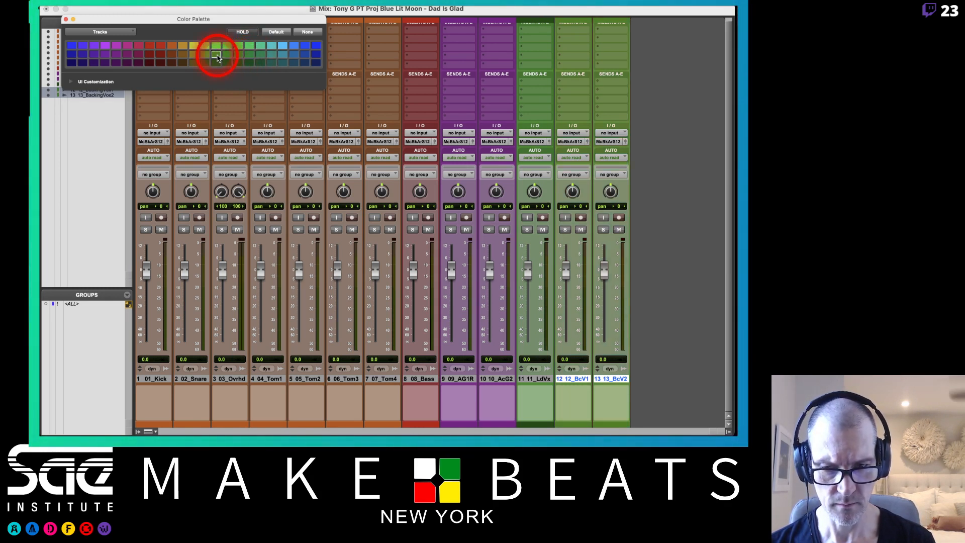
# Step: Color the lead vocal track olive yellow-green and close the Color Palette
pyautogui.click(538, 379)
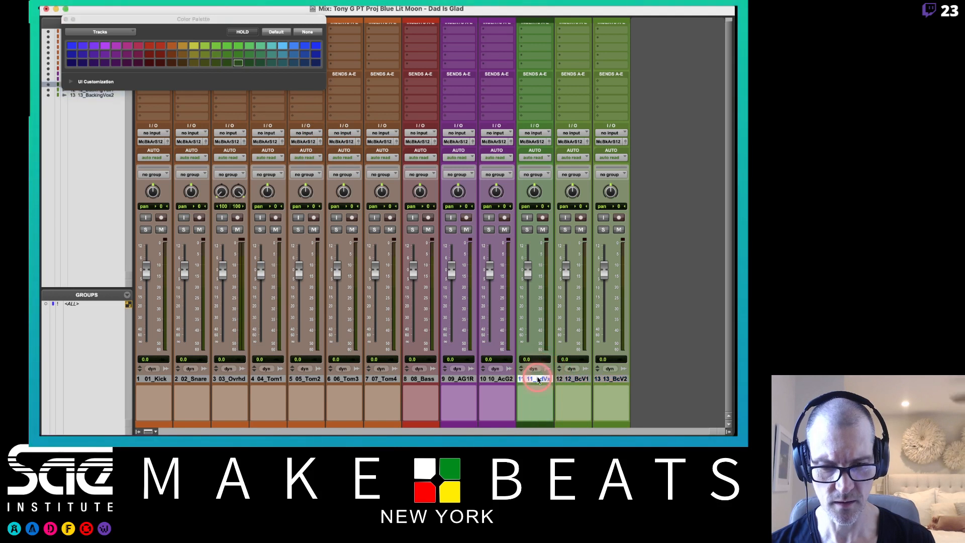
pyautogui.click(205, 64)
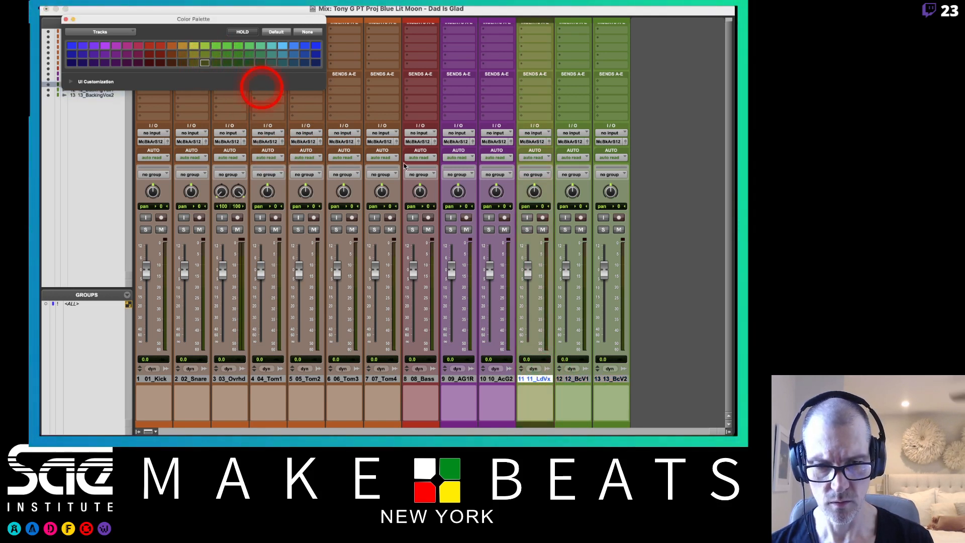
pyautogui.click(207, 53)
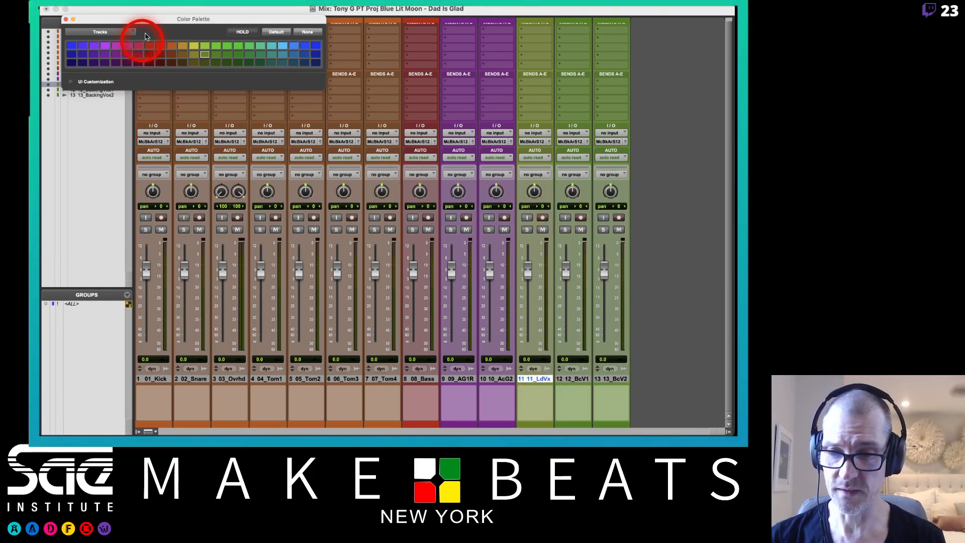
pyautogui.click(65, 19)
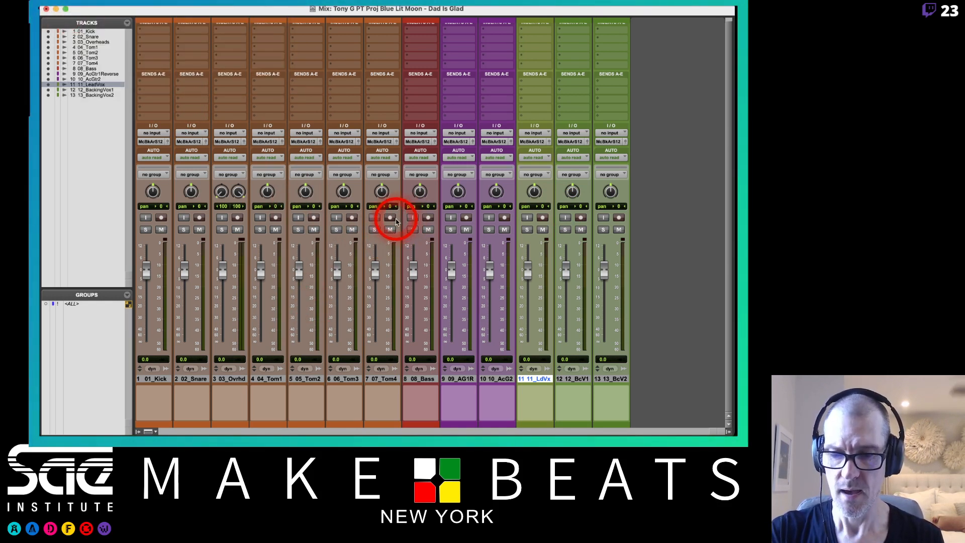
# Step: Switch to Finder and open the SAE Mod 2 Daily Notes folder inside Teaching
pyautogui.press('super+Tab')
pyautogui.press('super+Tab')
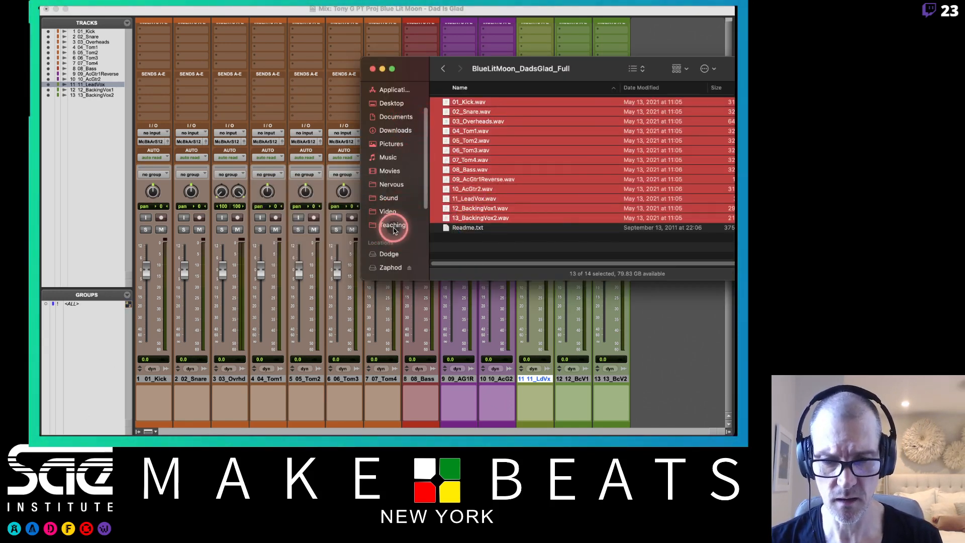
pyautogui.click(393, 227)
pyautogui.scroll(-10, 478, 166)
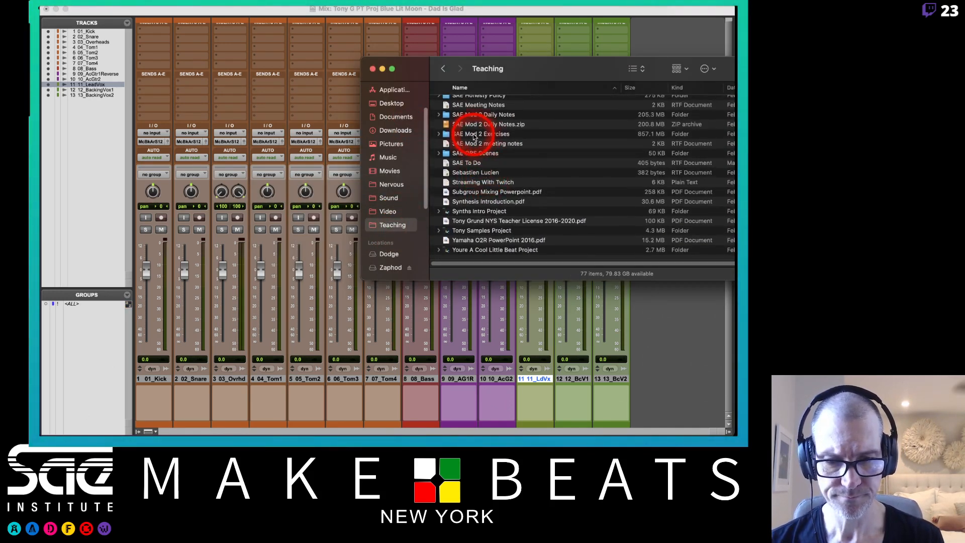
pyautogui.doubleClick(465, 114)
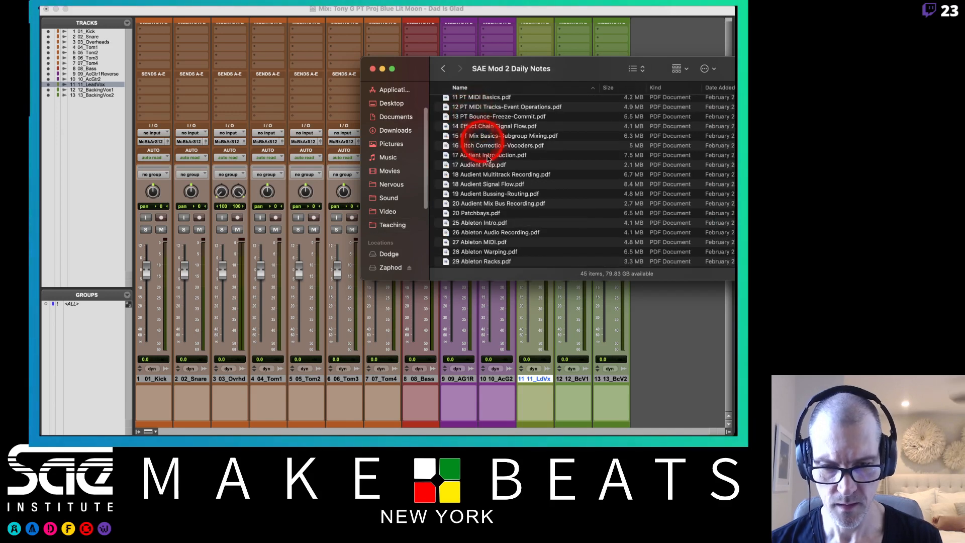
# Step: Find and open the notes file 15 PT Mix Basics-Subgroup Mixing.pdf in the folder
pyautogui.scroll(-5, 490, 163)
pyautogui.scroll(-5, 490, 165)
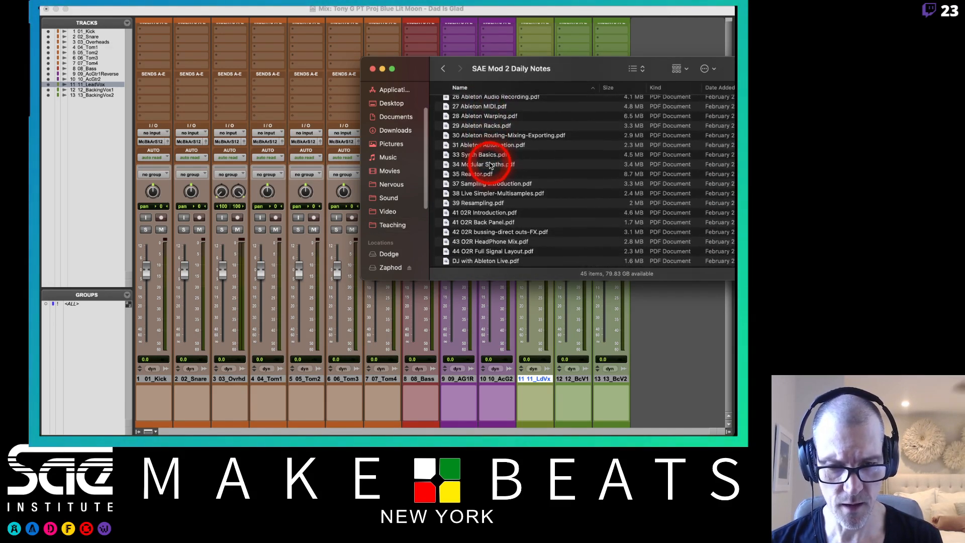
pyautogui.scroll(5, 490, 165)
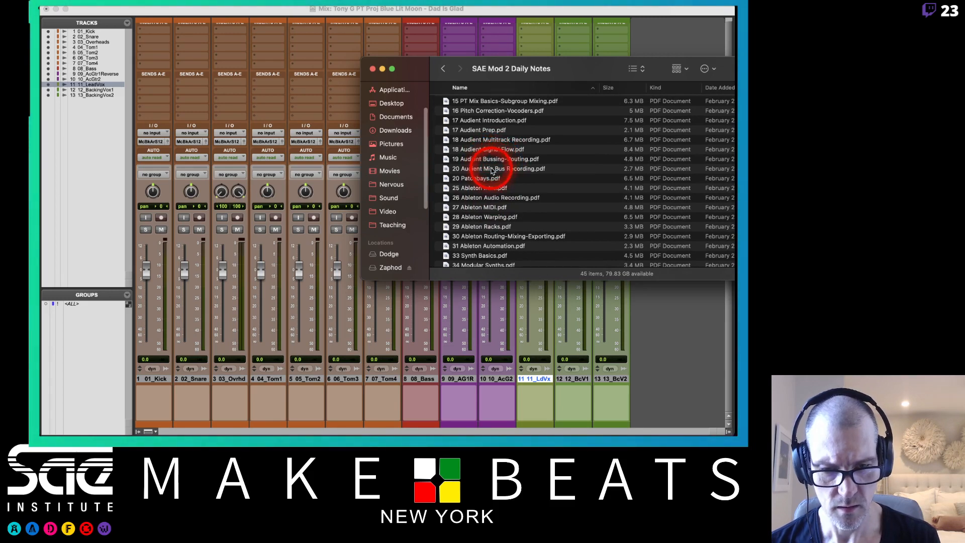
pyautogui.scroll(-3, 497, 167)
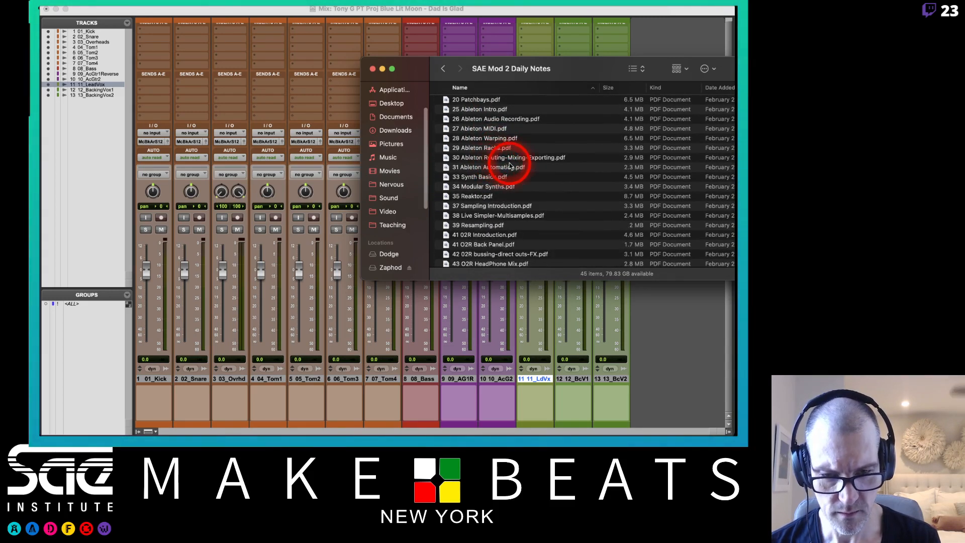
pyautogui.scroll(5, 514, 165)
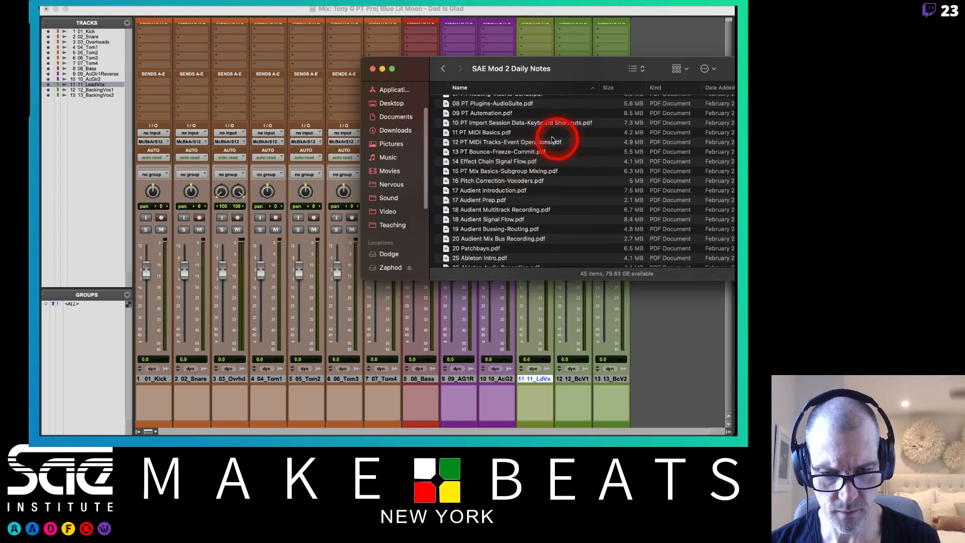
pyautogui.doubleClick(488, 171)
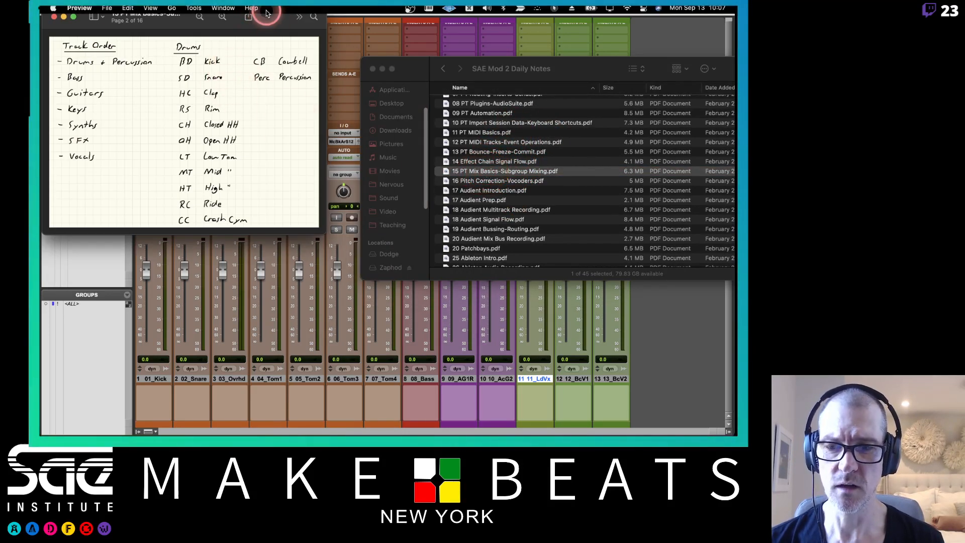
# Step: Enlarge the notes window and read through the subgroup mixing and Aux track pages up to the Subgrouping Tracks instructions
pyautogui.click(267, 24)
pyautogui.doubleClick(267, 24)
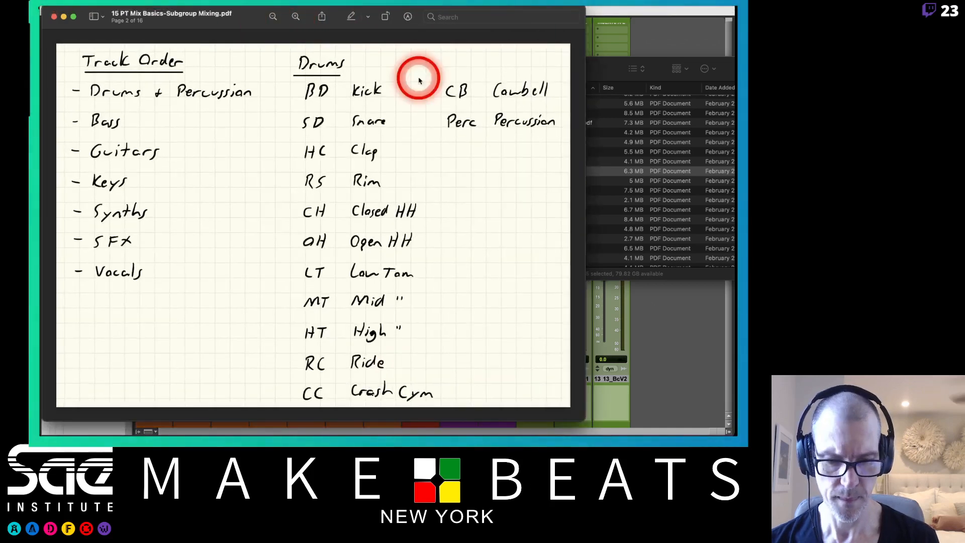
pyautogui.scroll(-3, 419, 80)
pyautogui.scroll(-3, 419, 81)
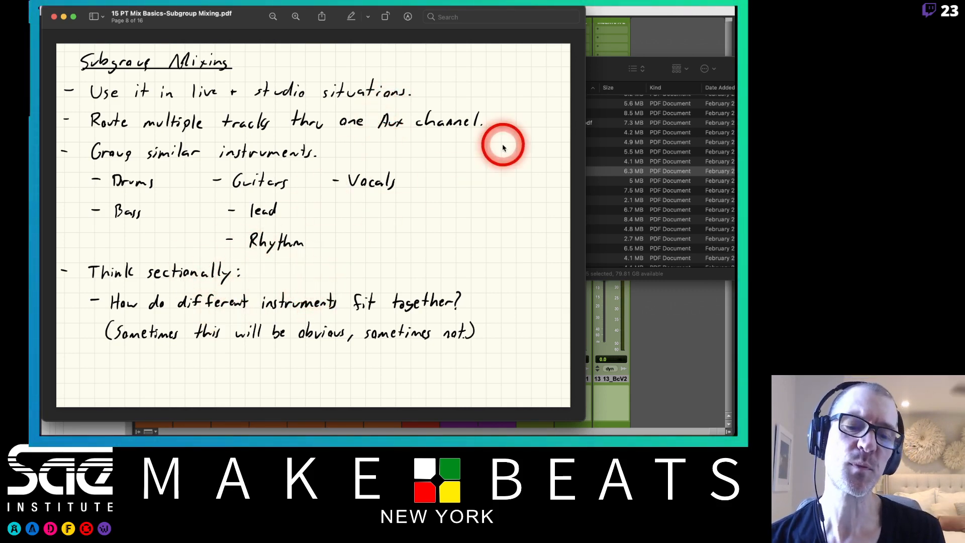
pyautogui.press('Down')
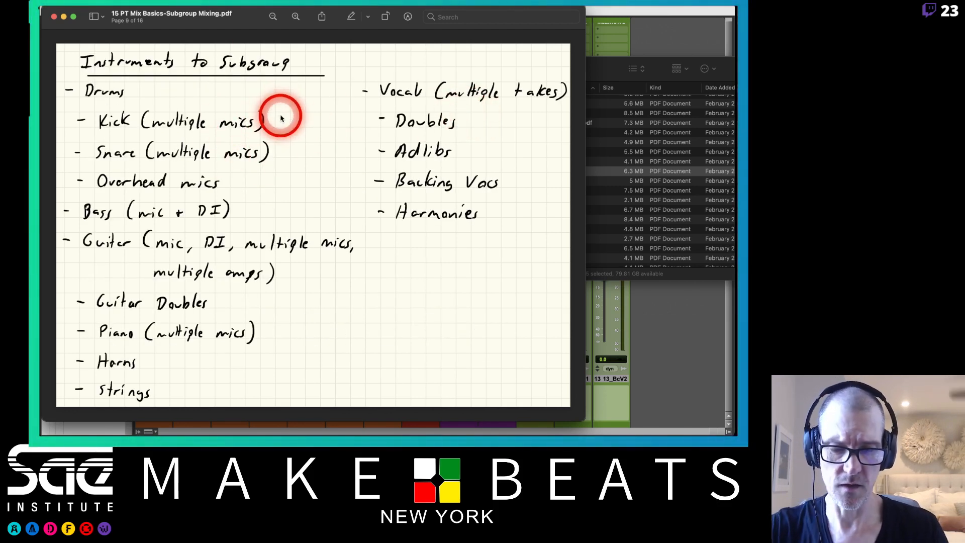
pyautogui.press('Down')
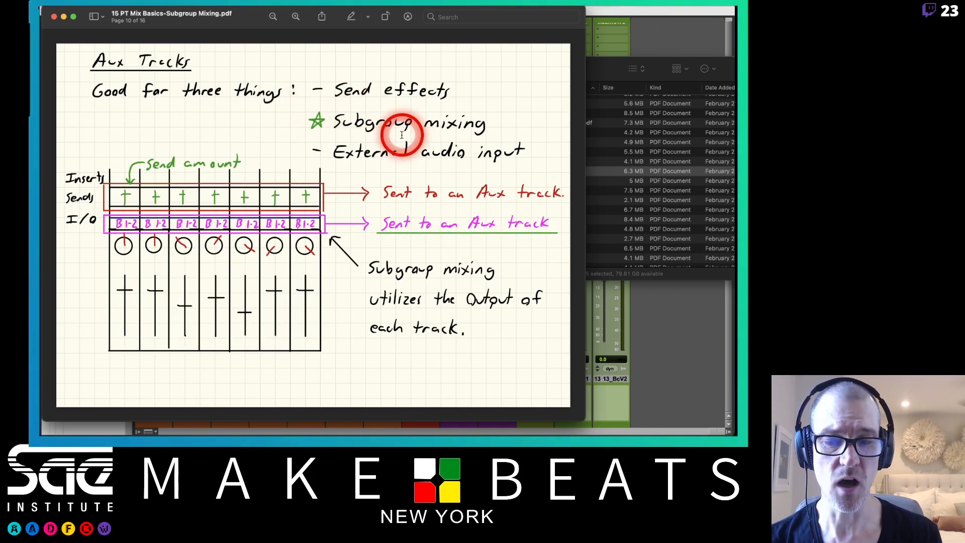
pyautogui.press('Down')
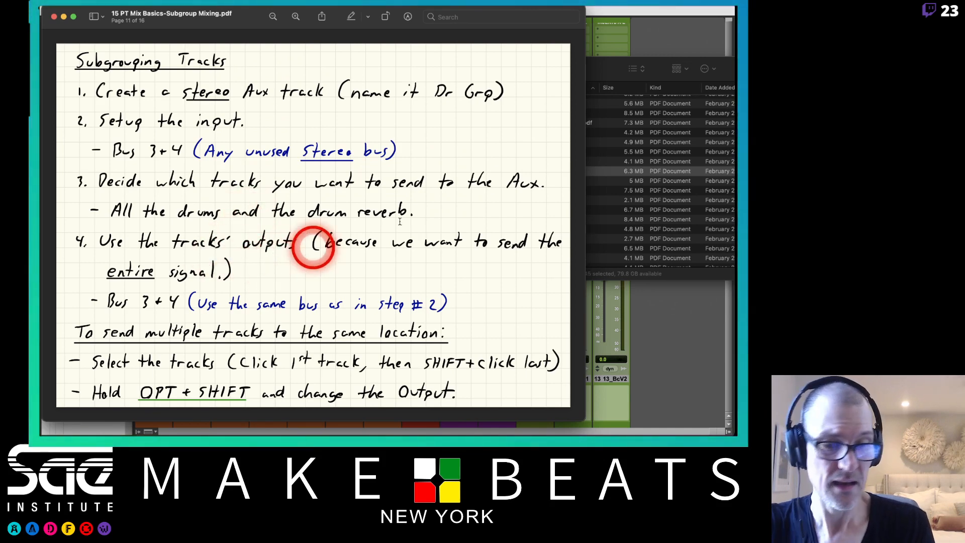
# Step: Switch back to Pro Tools and create one stereo Aux Input track named Dr Grp right after 07_Tom4
pyautogui.click(657, 27)
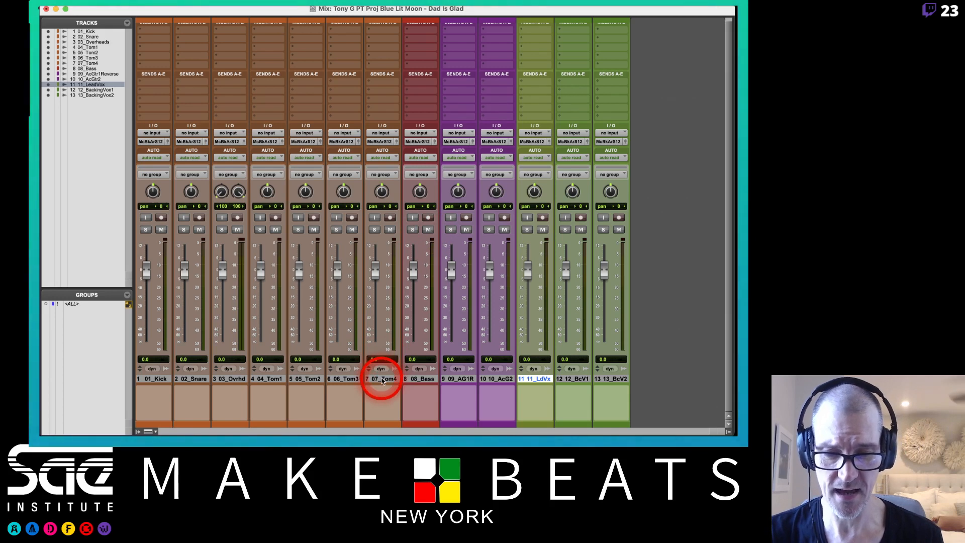
pyautogui.click(380, 378)
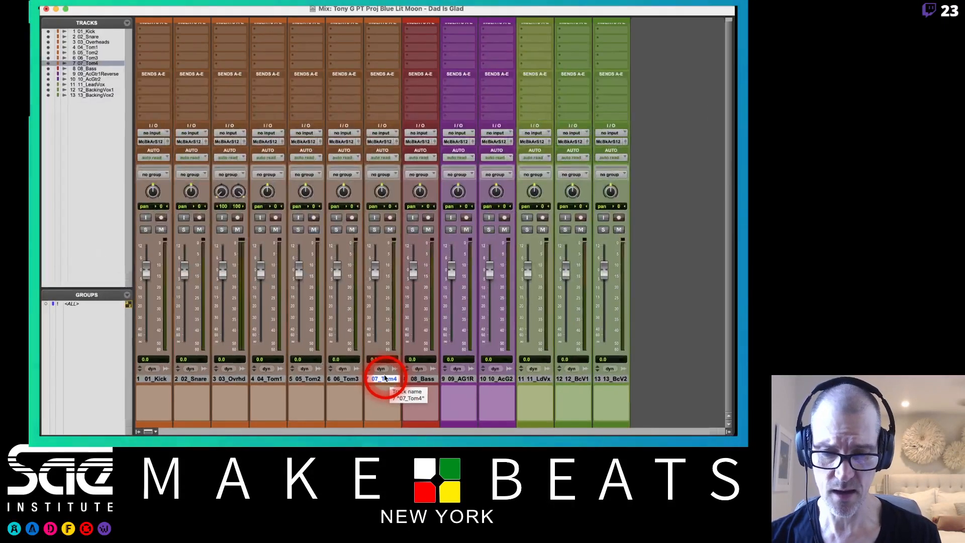
pyautogui.press('super+shift+n')
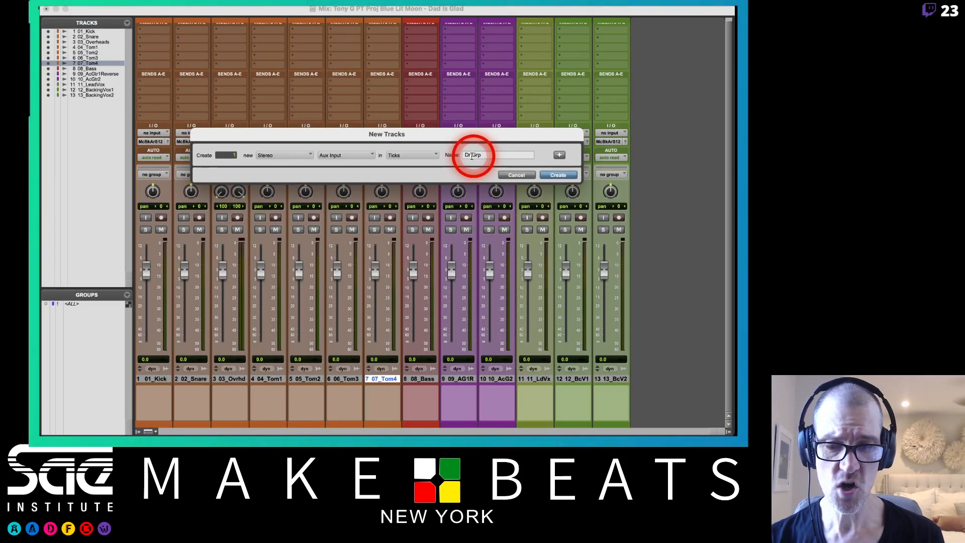
pyautogui.press('Return')
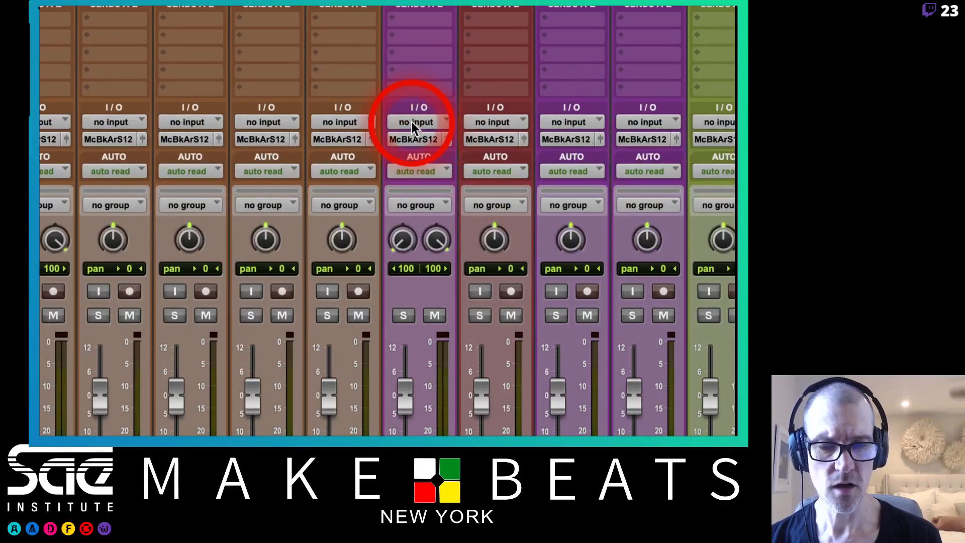
# Step: Set the input of the Dr Grp track to Bus 1-2 (Stereo)
pyautogui.click(413, 127)
pyautogui.moveTo(415, 123)
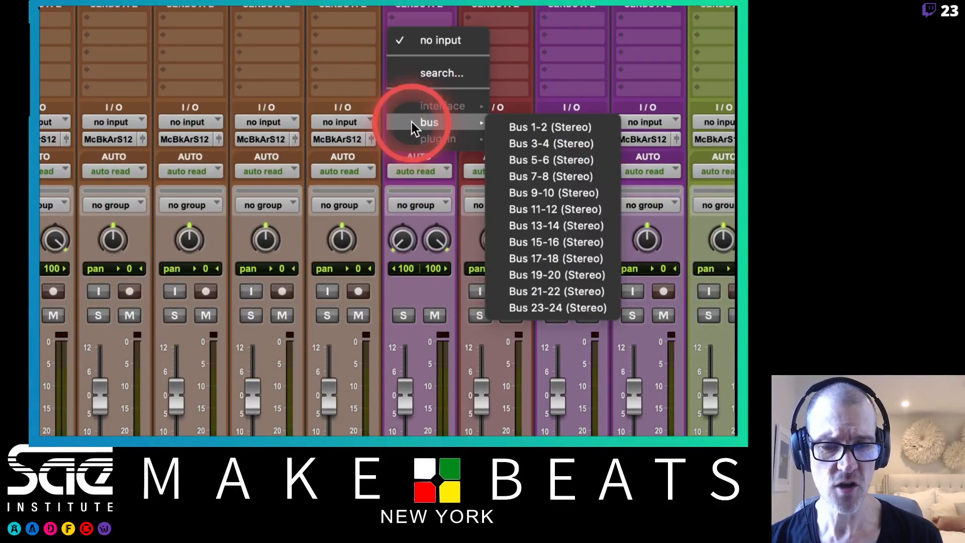
pyautogui.click(523, 129)
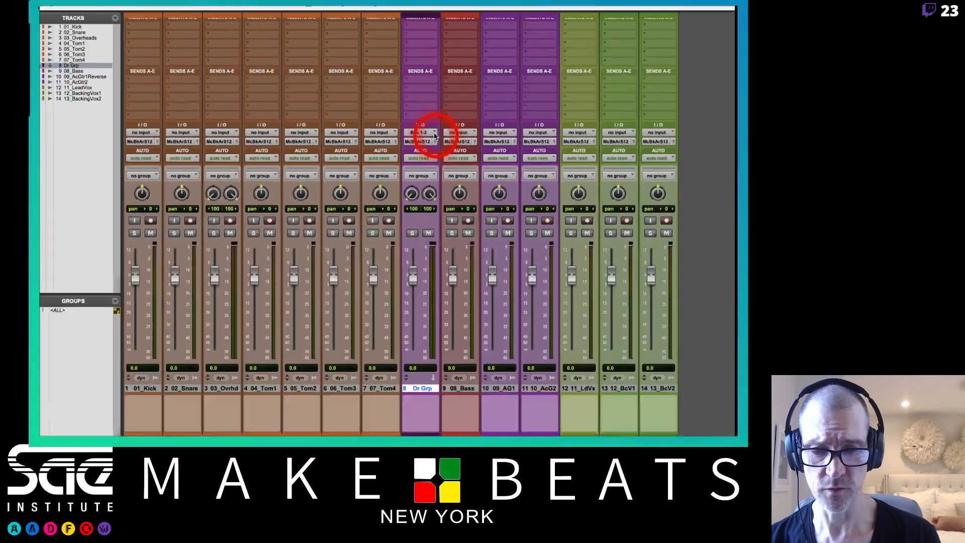
# Step: Route the outputs of all drum tracks from 01_Kick through 07_Tom4 to Bus 1-2 in one change
pyautogui.click(154, 379)
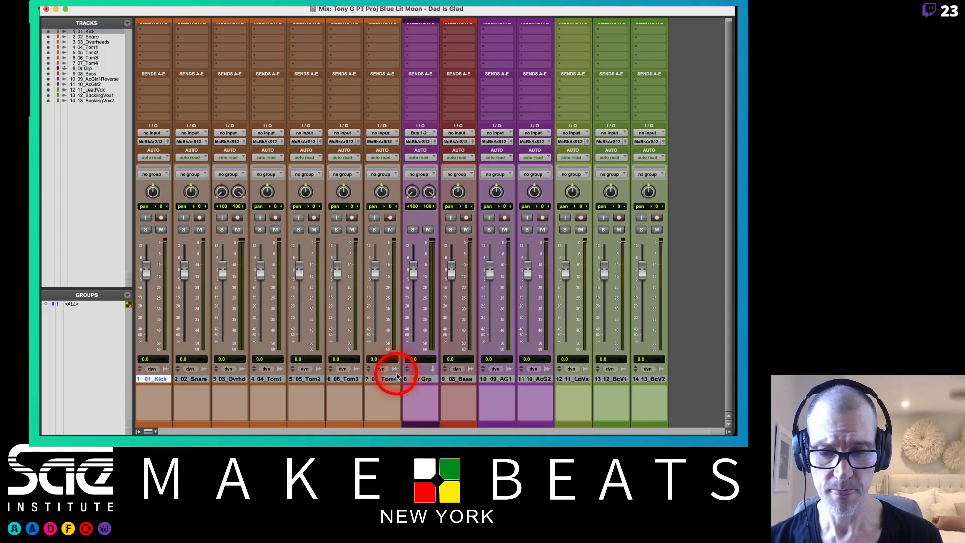
pyautogui.keyDown('shift'); pyautogui.click(397, 377); pyautogui.keyUp('shift')
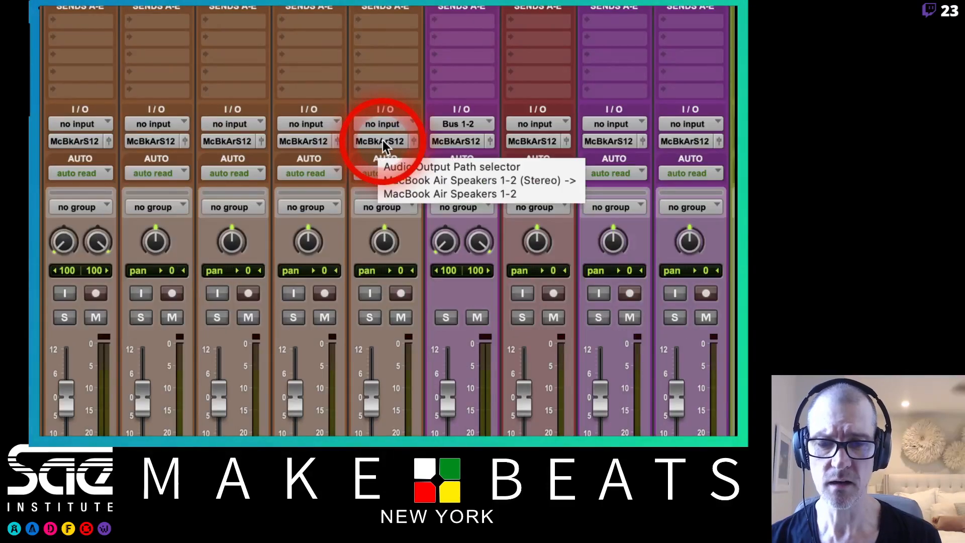
pyautogui.click(380, 142)
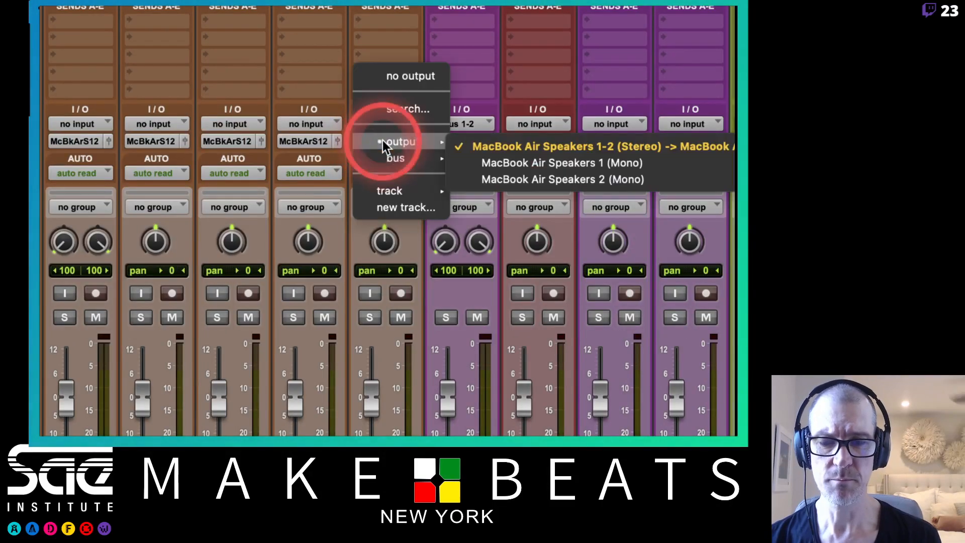
pyautogui.moveTo(388, 155)
pyautogui.click(486, 139)
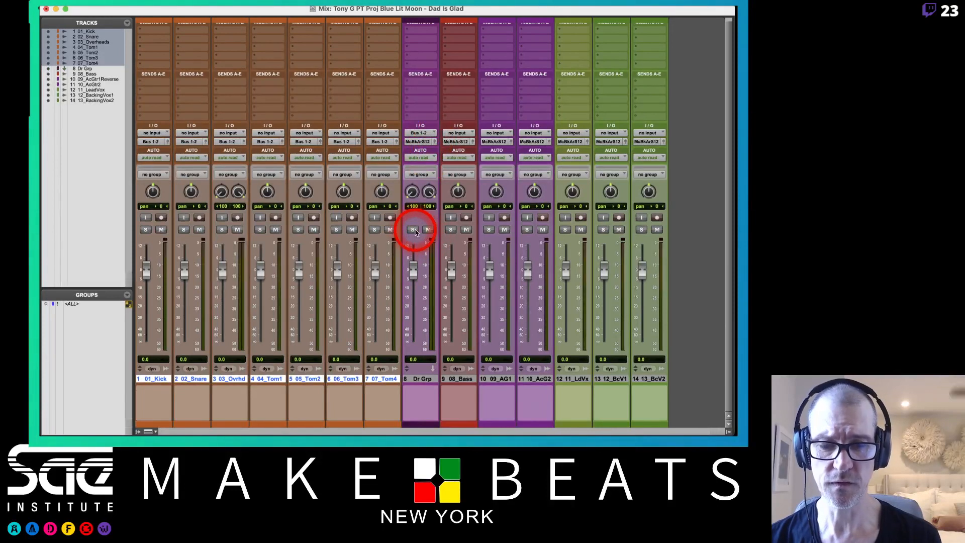
# Step: Color the Dr Grp track orange-brown to match the drum tracks, trying a yellow-orange first, and move the Color Palette slightly lower
pyautogui.click(421, 378)
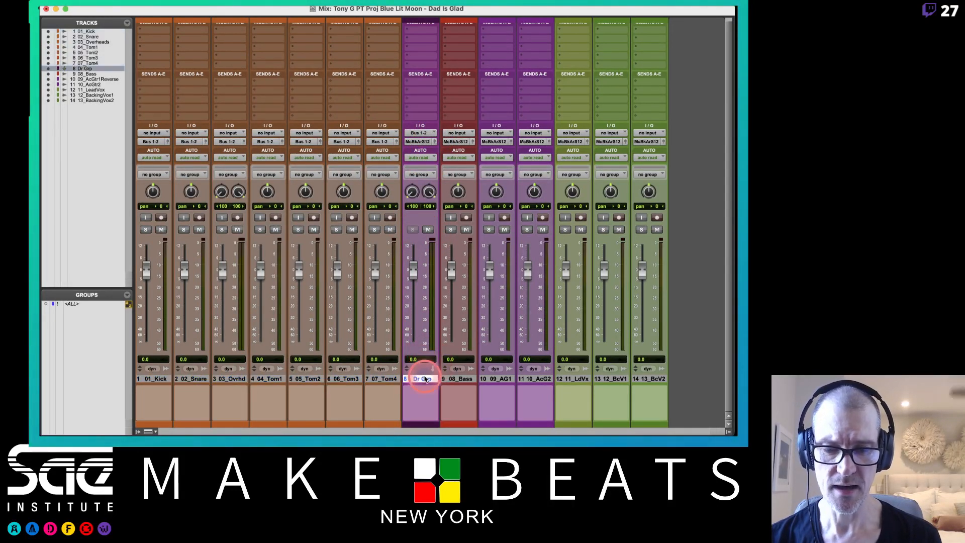
pyautogui.doubleClick(422, 418)
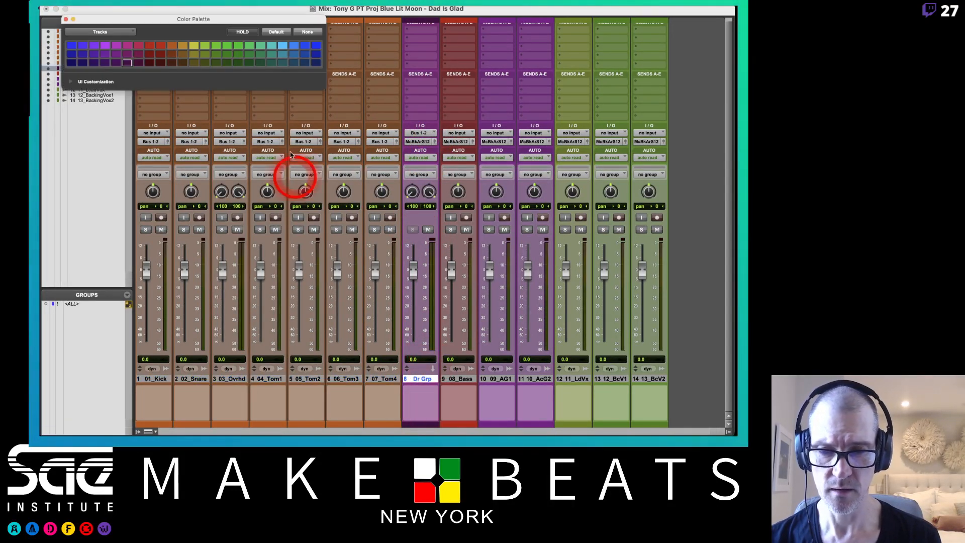
pyautogui.click(174, 47)
pyautogui.click(182, 46)
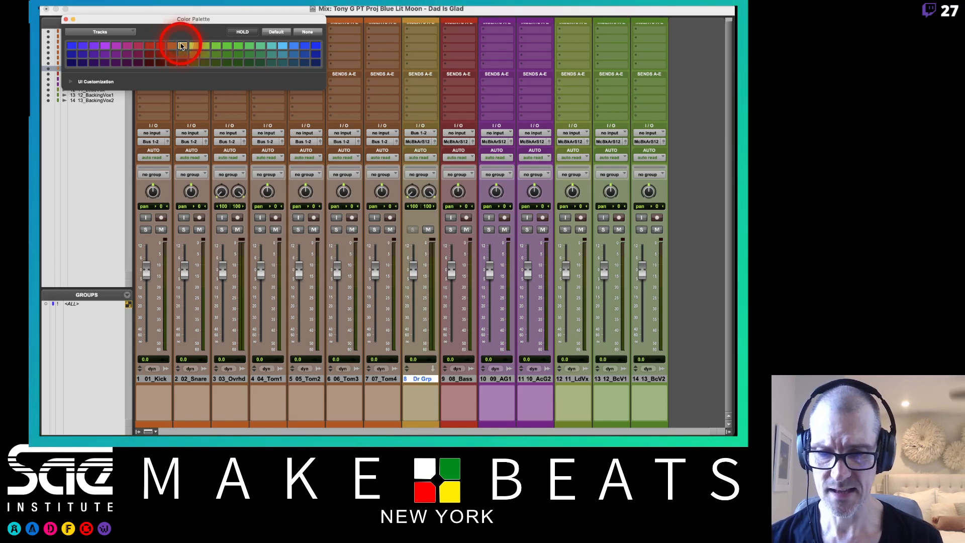
pyautogui.click(171, 46)
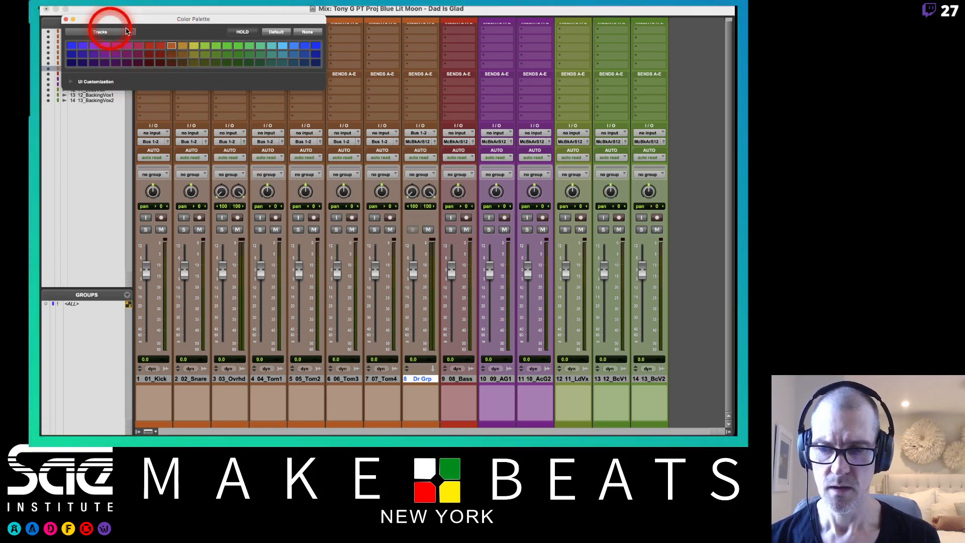
pyautogui.moveTo(155, 21); pyautogui.dragTo(149, 40)
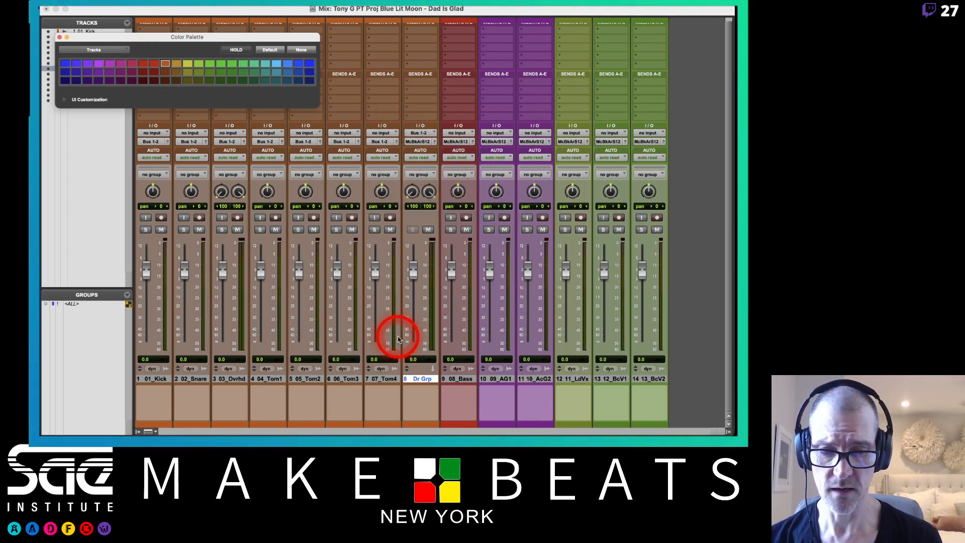
# Step: Place the playback cursor at the first drum hits near bar 29 in the Edit window and return to the Mix window
pyautogui.press('super+equal')
pyautogui.click(373, 116)
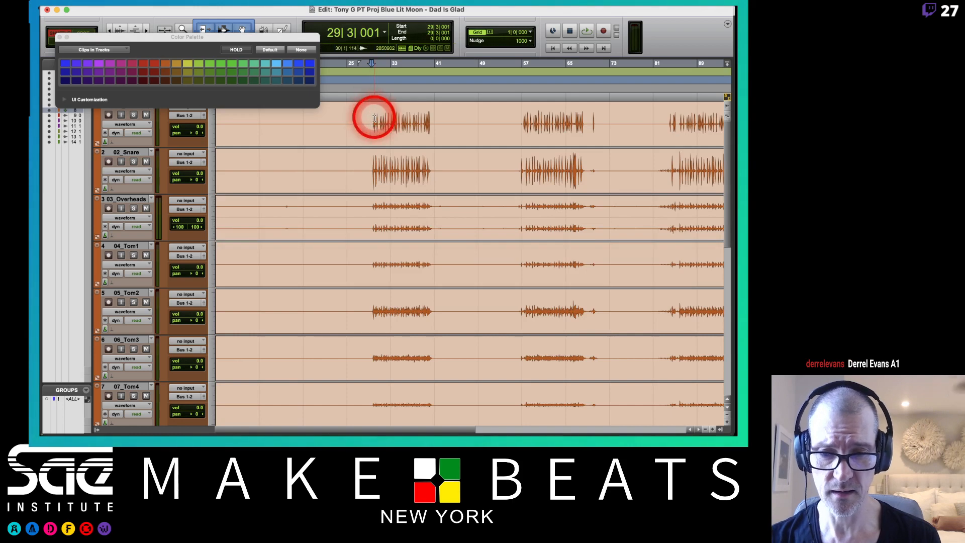
pyautogui.press('super+equal')
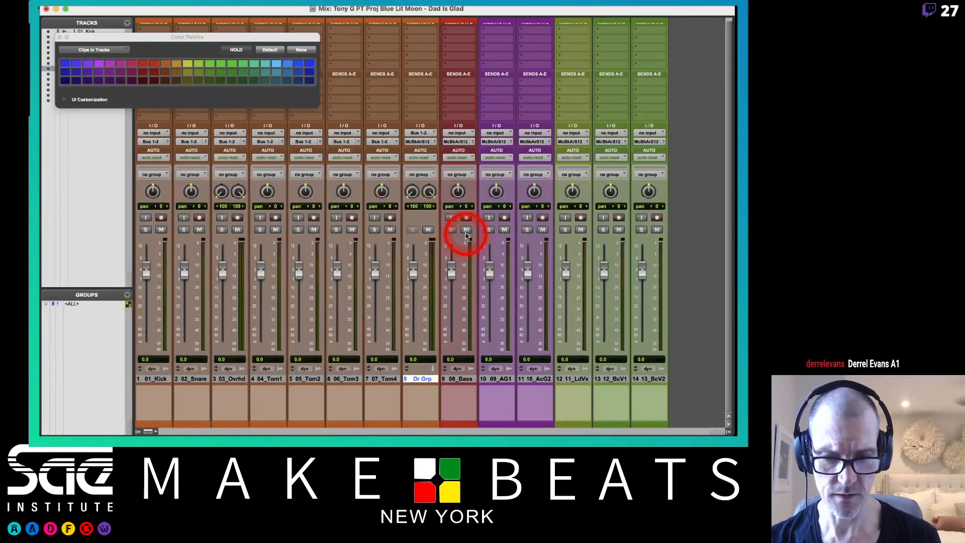
# Step: Mute the bass, both acoustic guitar tracks, the lead vocal and both backing vocal tracks
pyautogui.click(504, 230)
pyautogui.click(542, 229)
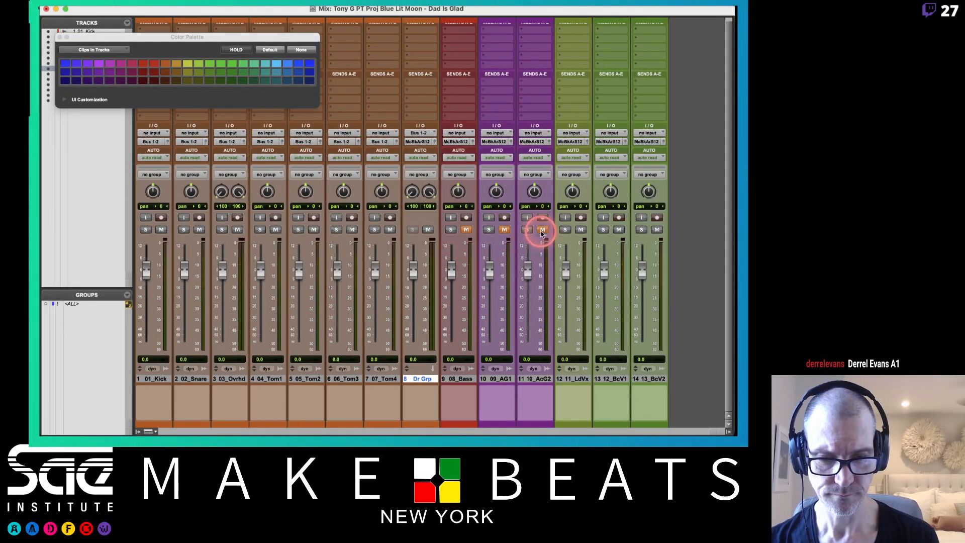
pyautogui.click(581, 230)
pyautogui.click(618, 230)
pyautogui.click(656, 230)
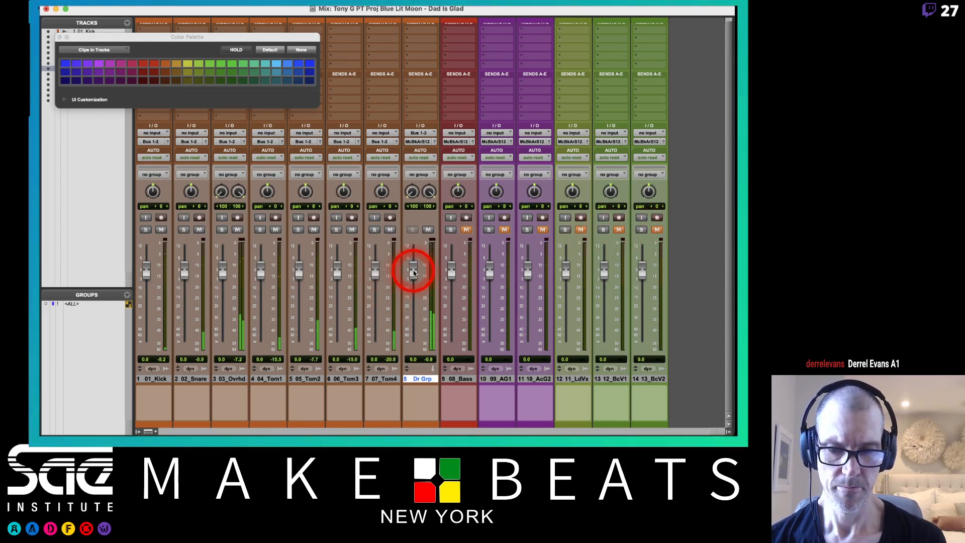
# Step: Test the Dr Grp fader by pulling it down to various levels during playback, and reset it to 0.0 dB
pyautogui.moveTo(413, 273); pyautogui.dragTo(412, 292)
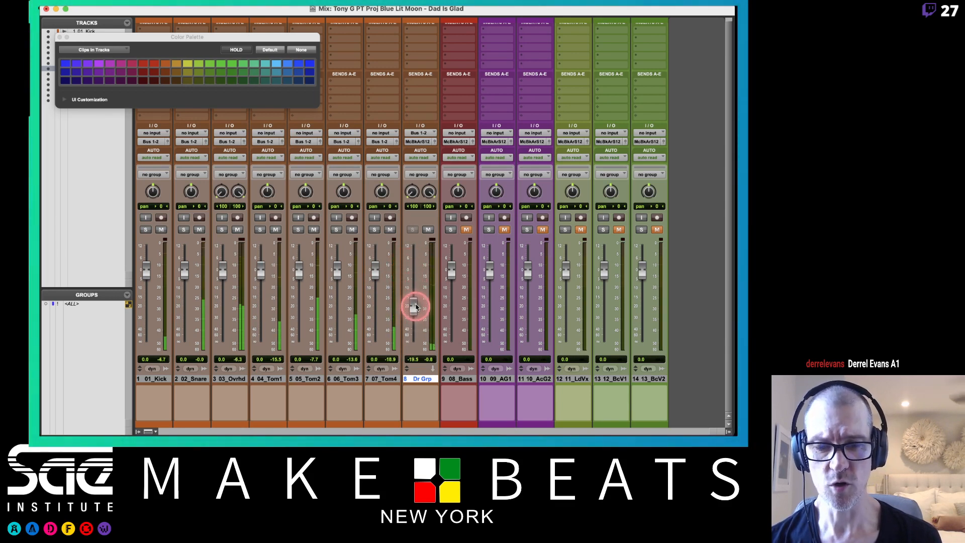
pyautogui.moveTo(414, 281)
pyautogui.mouseDown()
pyautogui.moveTo(413, 270)
pyautogui.moveTo(413, 329)
pyautogui.moveTo(415, 292)
pyautogui.mouseUp()
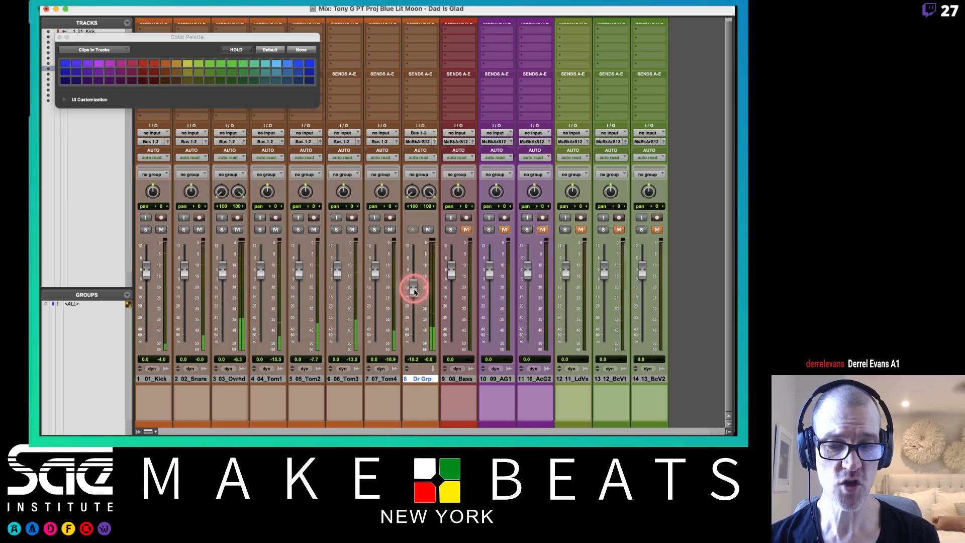
pyautogui.click(414, 302)
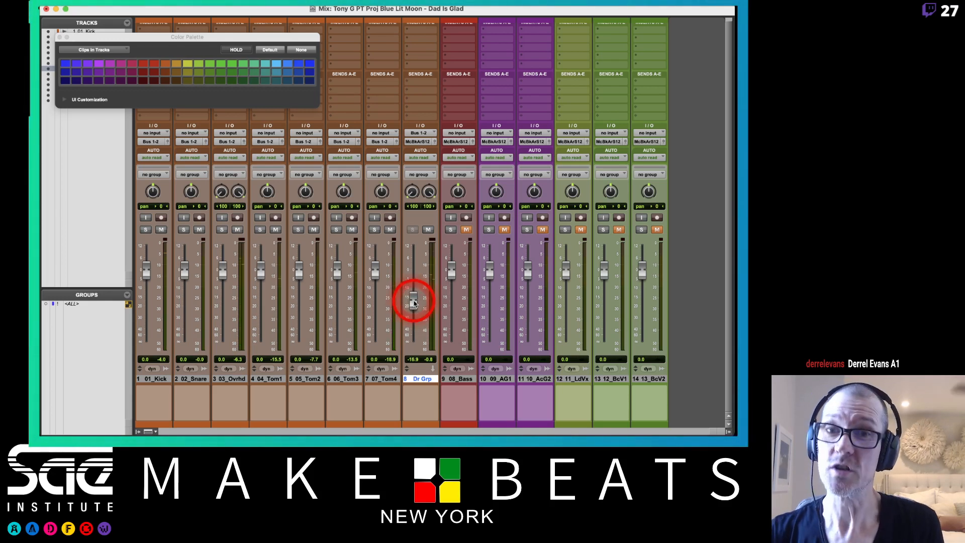
pyautogui.keyDown('alt'); pyautogui.click(415, 306); pyautogui.keyUp('alt')
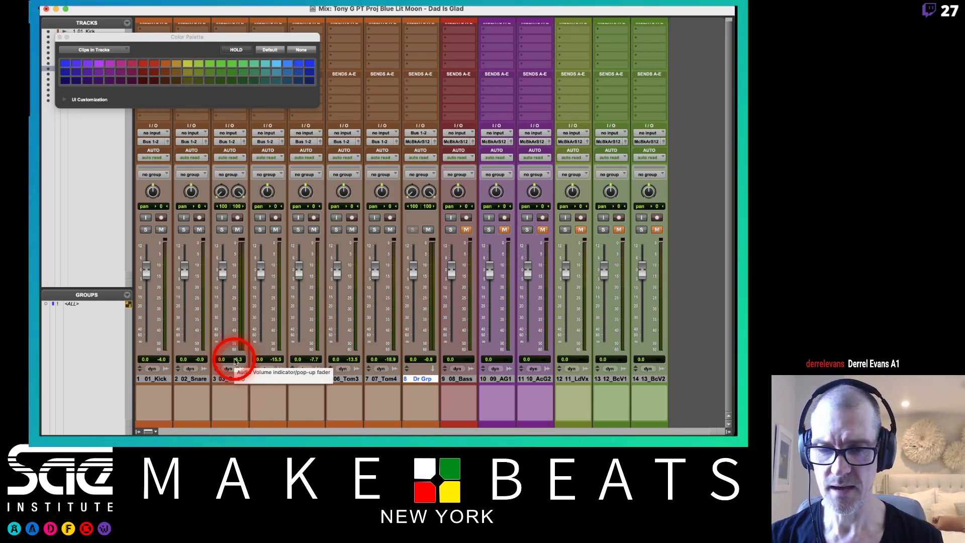
# Step: Open Attendance 2108W12-A1 in Numbers, enter 15 in the row 8 student's T column for 9/13/21, and hide Numbers
pyautogui.press('super+Tab')
pyautogui.press('super+Tab')
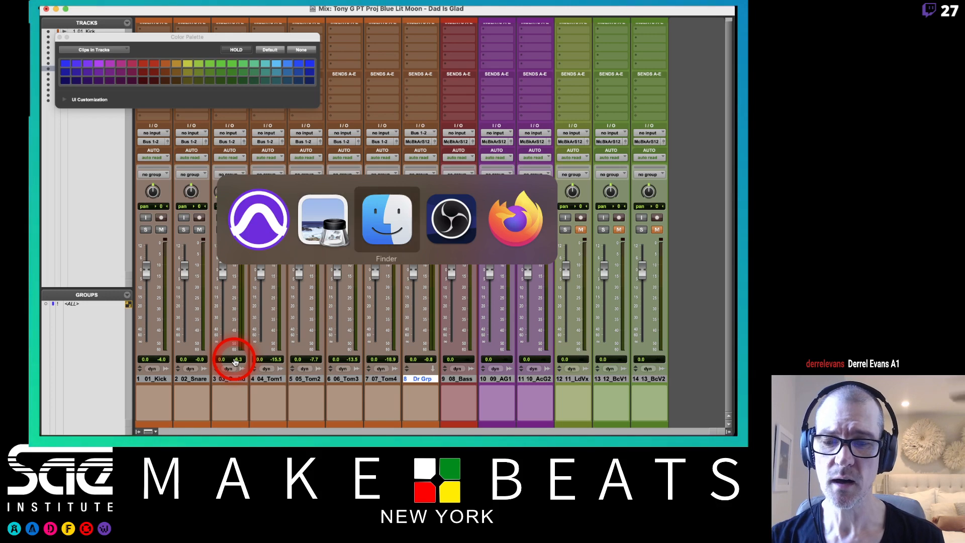
pyautogui.moveTo(42, 225)
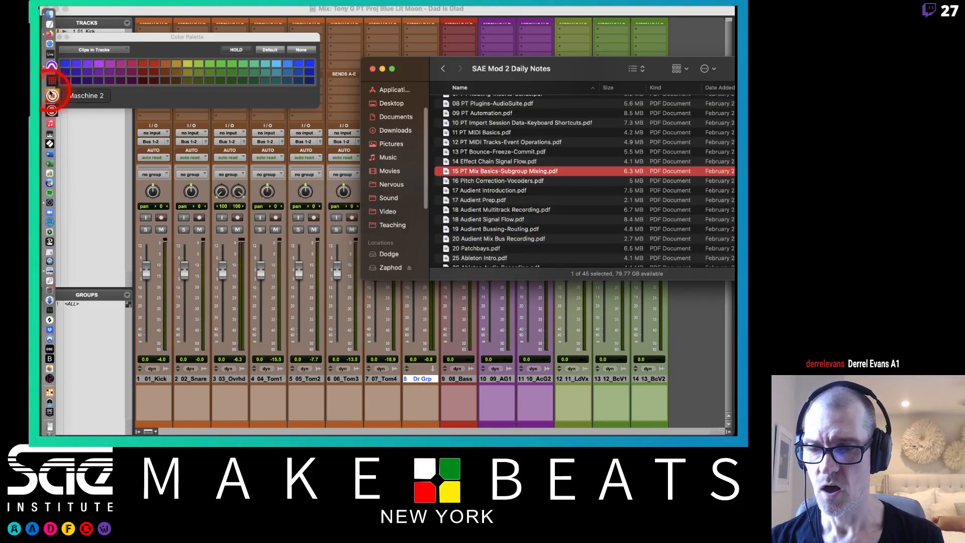
pyautogui.click(50, 162)
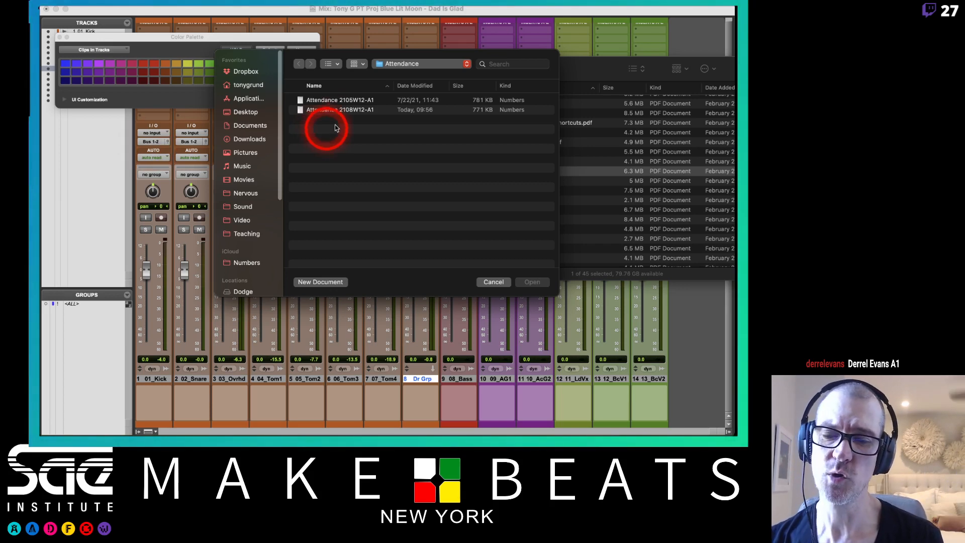
pyautogui.doubleClick(339, 109)
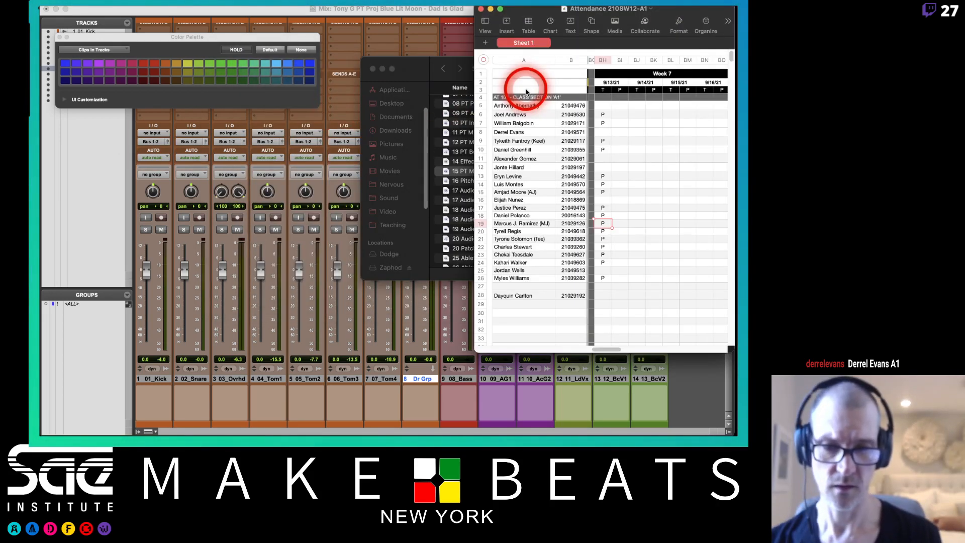
pyautogui.click(602, 132)
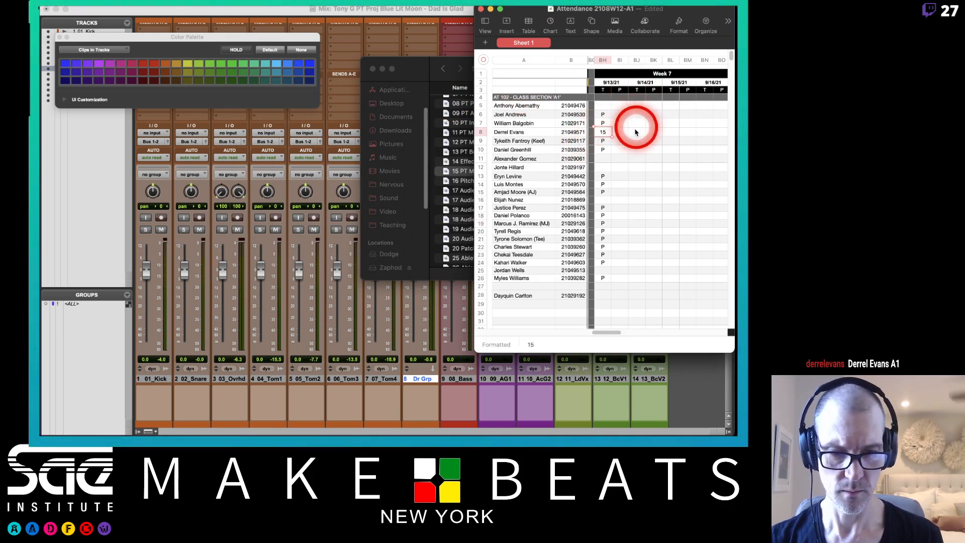
pyautogui.press('super+h')
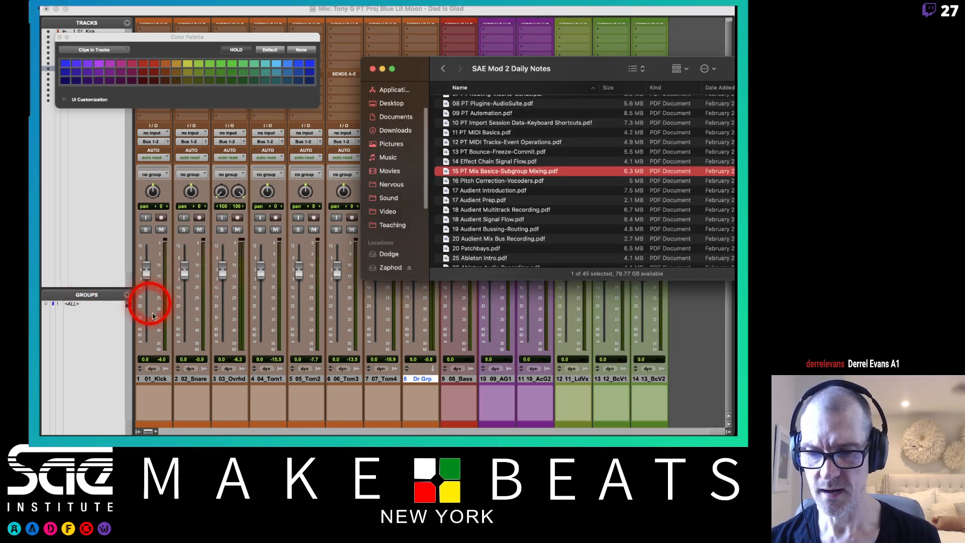
# Step: Create a Mix/Edit group named Drums with ID d from the tracks 01_Kick through 07_Tom4
pyautogui.click(162, 379)
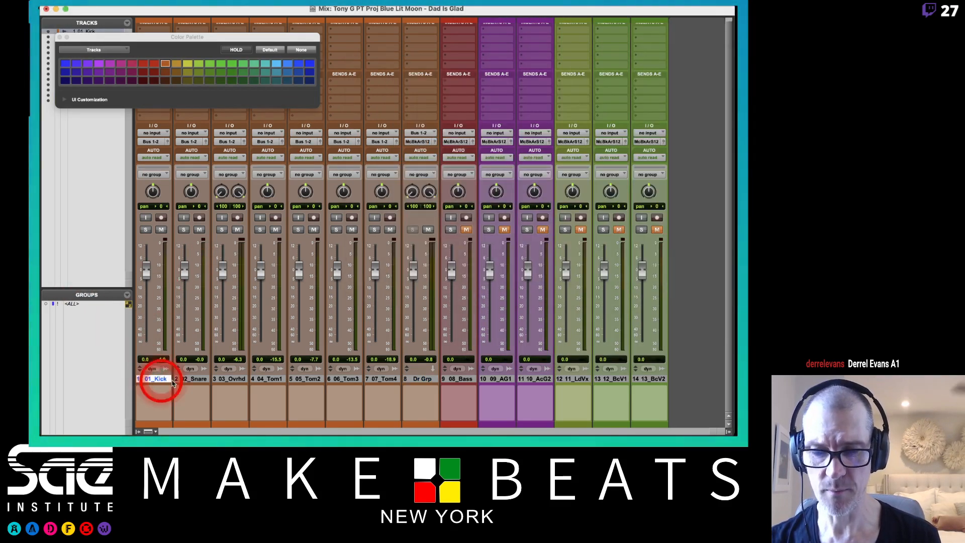
pyautogui.keyDown('shift'); pyautogui.click(384, 378); pyautogui.keyUp('shift')
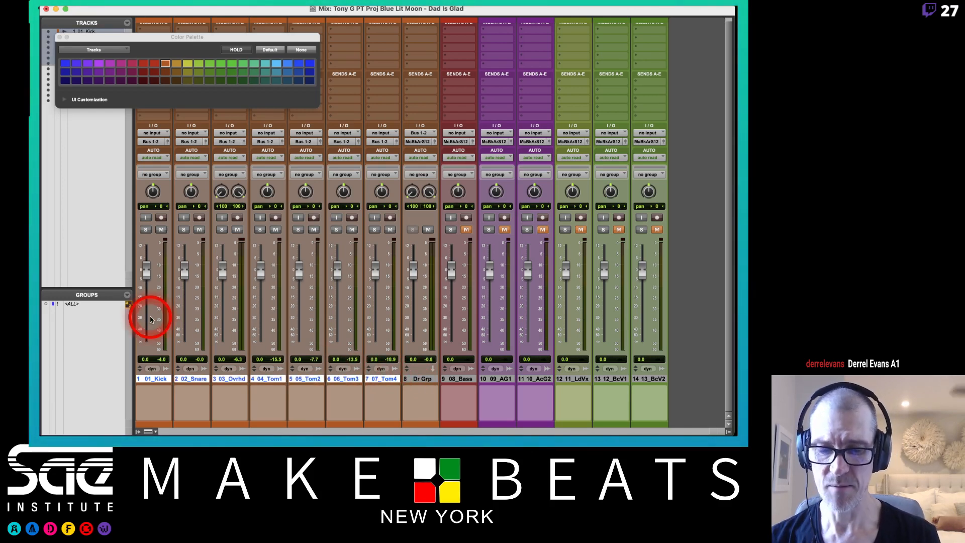
pyautogui.press('super+g')
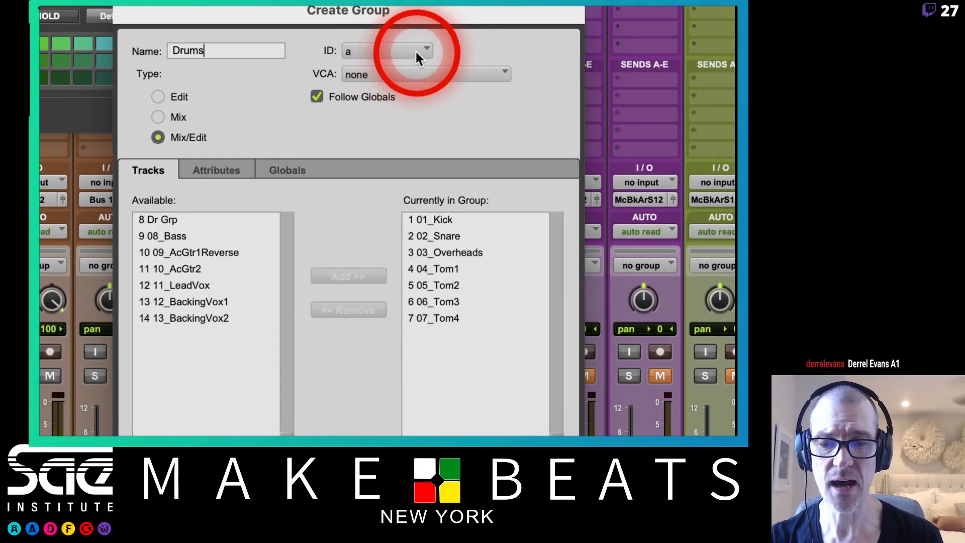
pyautogui.click(417, 53)
pyautogui.moveTo(400, 58)
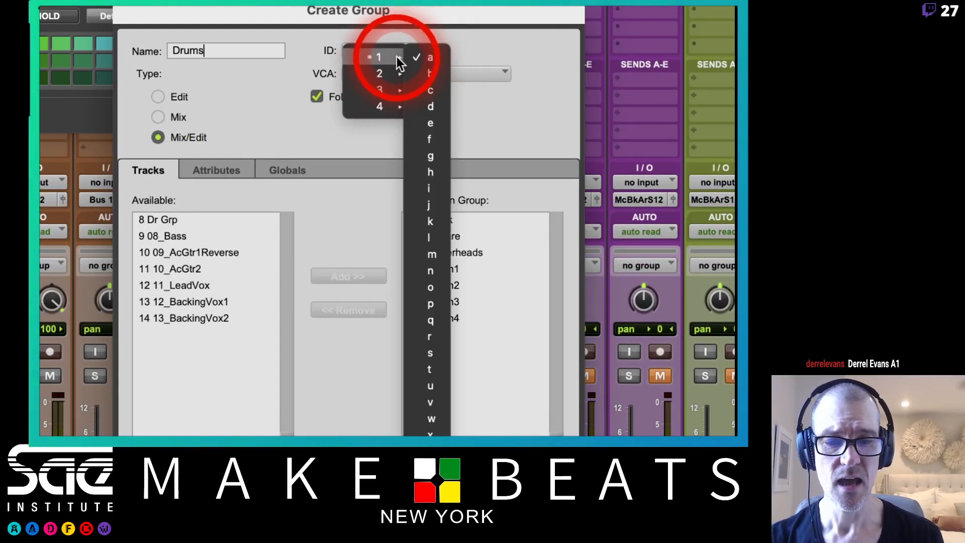
pyautogui.click(430, 107)
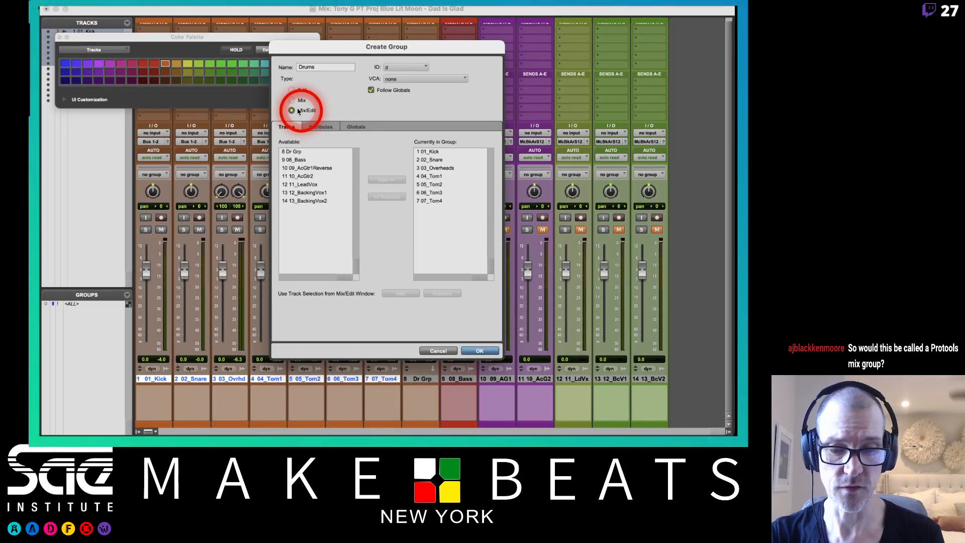
pyautogui.press('Return')
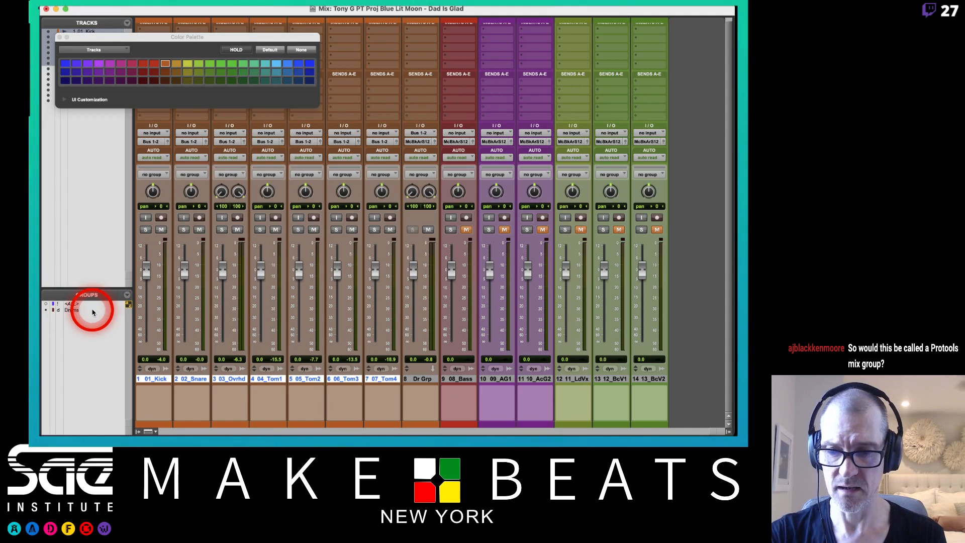
# Step: Activate the Drums group in the groups list
pyautogui.click(74, 310)
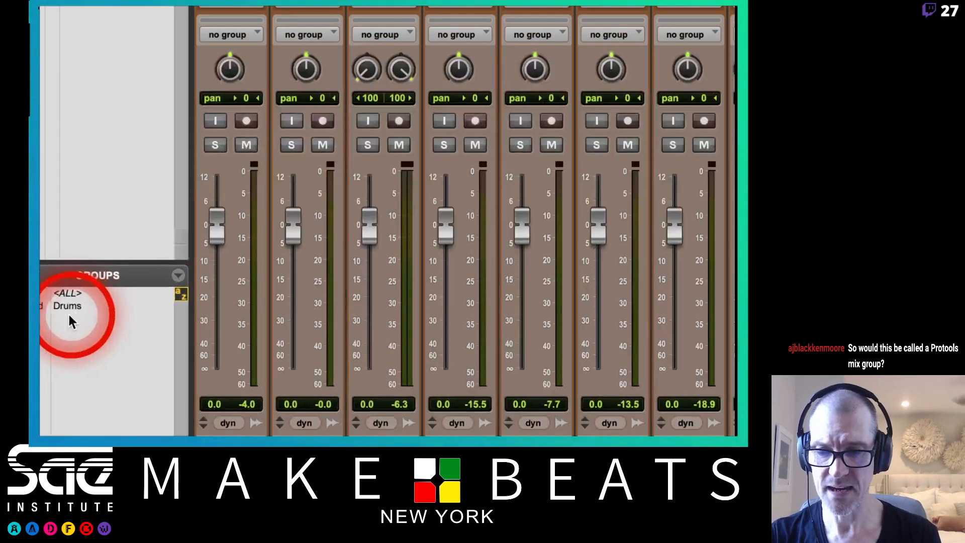
pyautogui.click(95, 310)
pyautogui.click(115, 307)
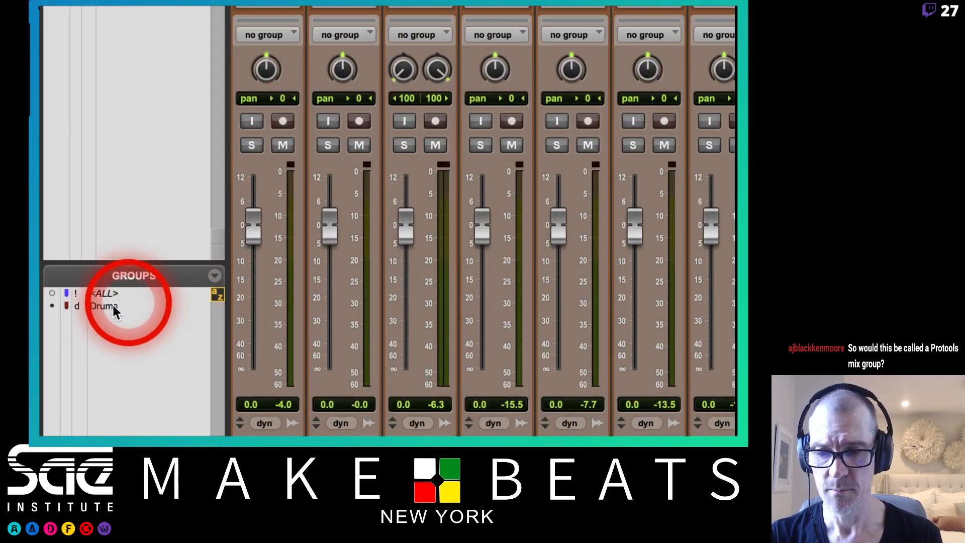
pyautogui.click(79, 306)
pyautogui.click(79, 309)
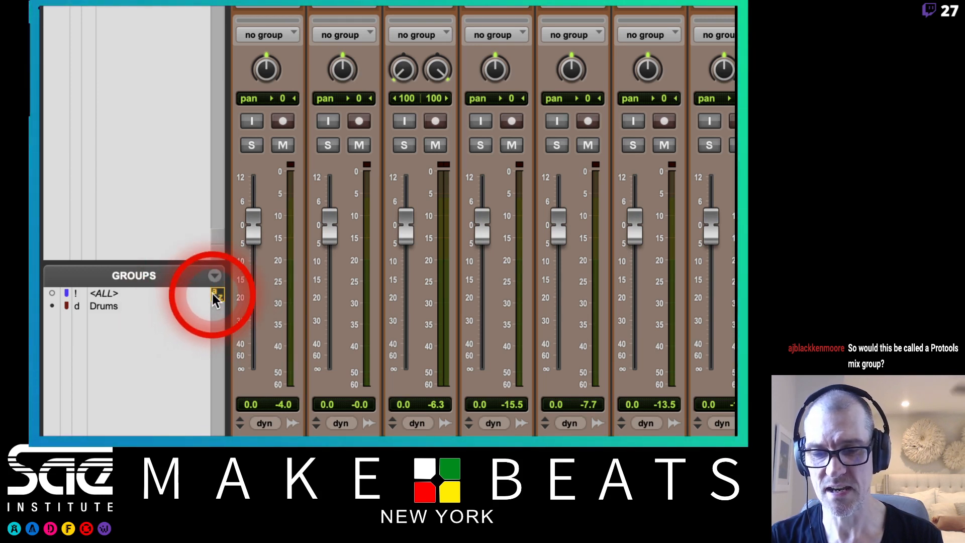
pyautogui.click(107, 306)
pyautogui.click(107, 305)
pyautogui.click(107, 309)
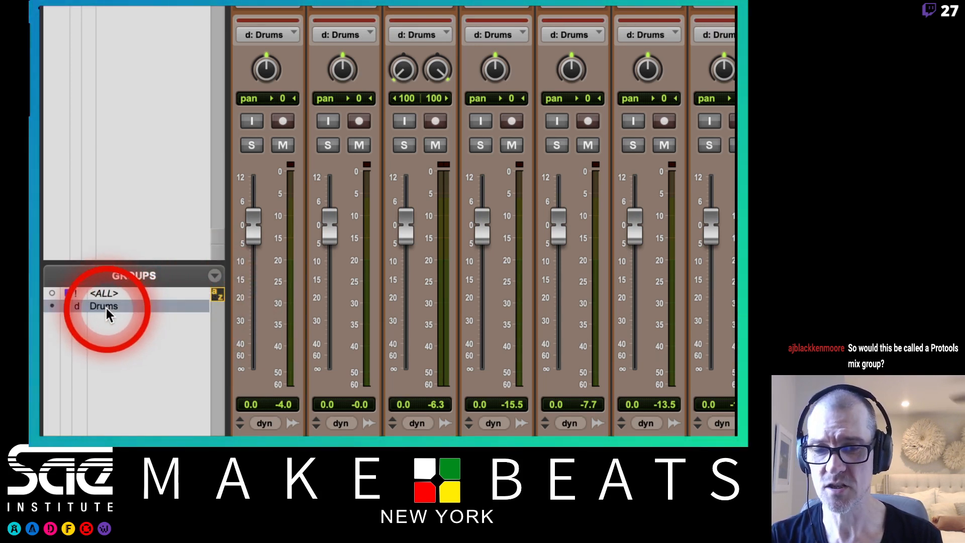
pyautogui.click(107, 308)
pyautogui.click(110, 306)
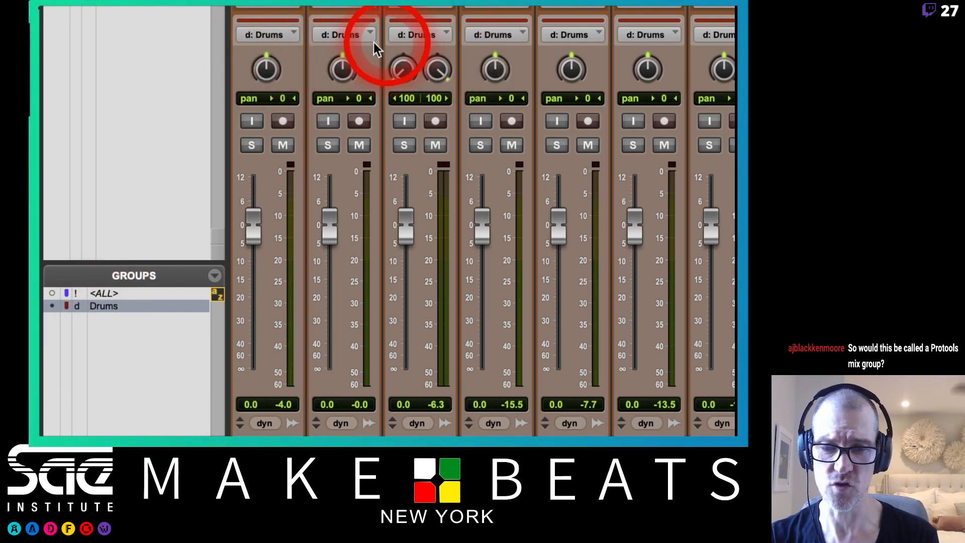
# Step: Toggle the Drums group off and back on with its ID letter d
pyautogui.press('d')
pyautogui.press('d')
pyautogui.press('d')
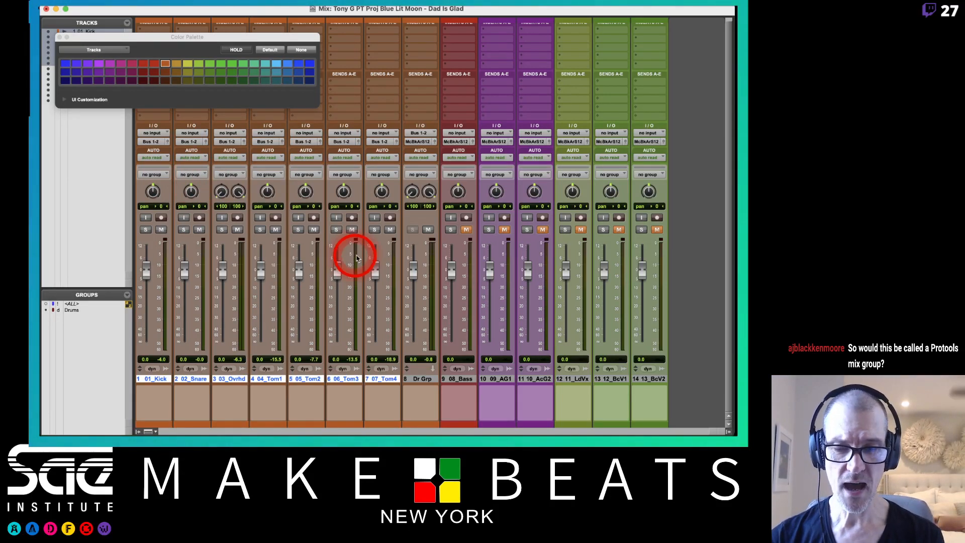
pyautogui.press('d')
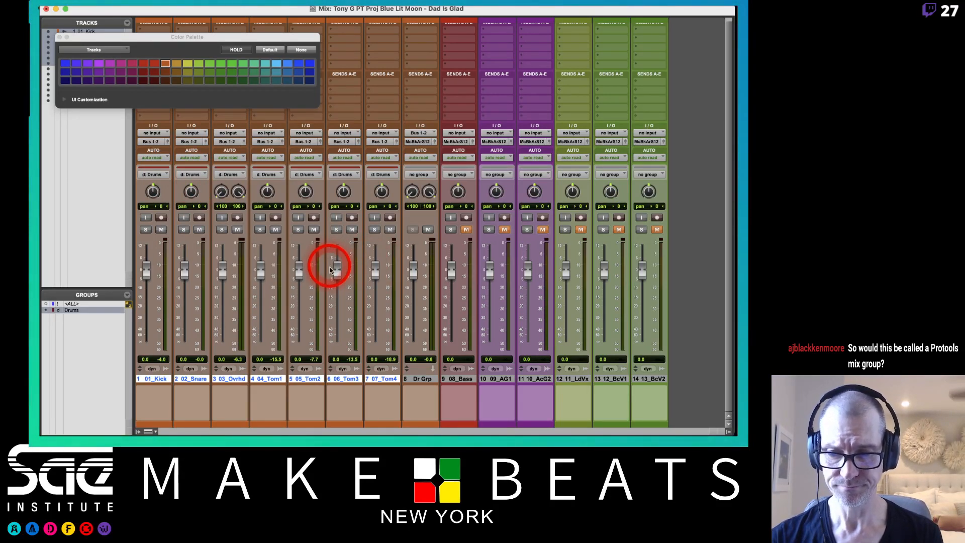
# Step: Try the grouped 05_Tom2 fader, lower the Dr Grp fader to about -3.0 dB during playback and reset it to 0.0 dB
pyautogui.moveTo(298, 271); pyautogui.dragTo(293, 295)
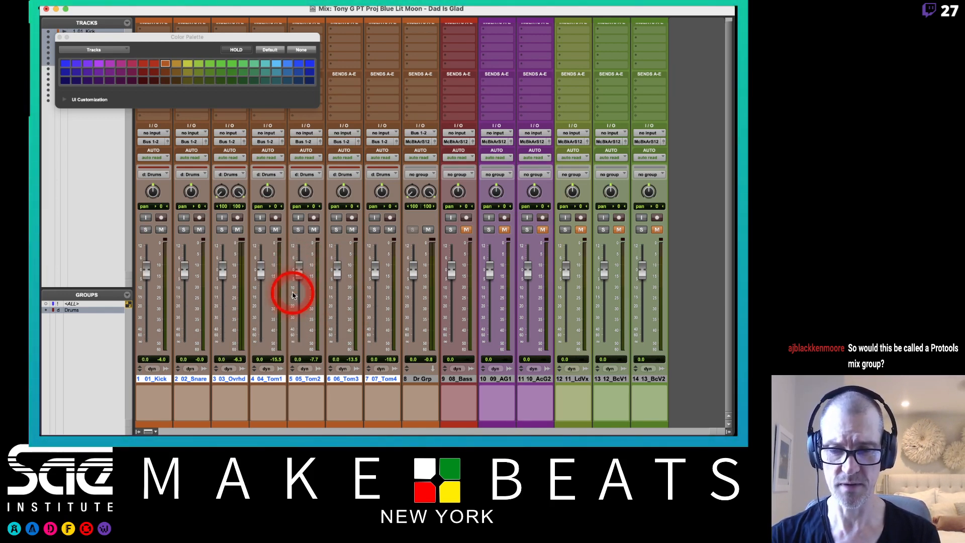
pyautogui.press('space')
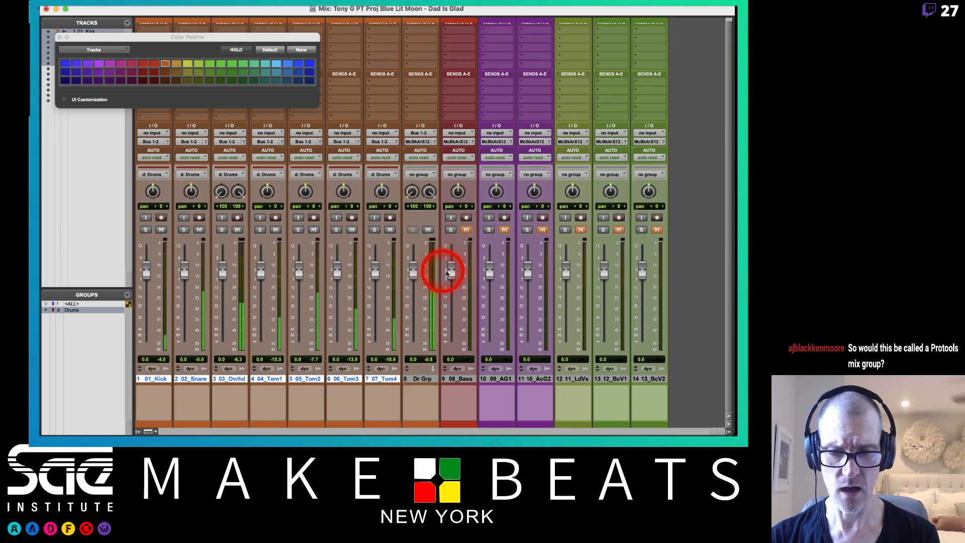
pyautogui.moveTo(414, 270); pyautogui.dragTo(415, 278)
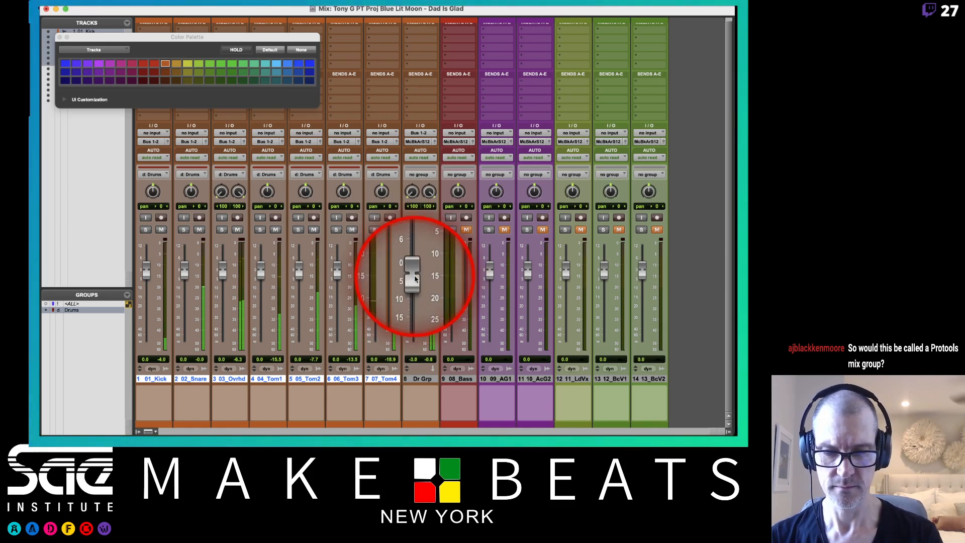
pyautogui.press('XF86AudioRaiseVolume')
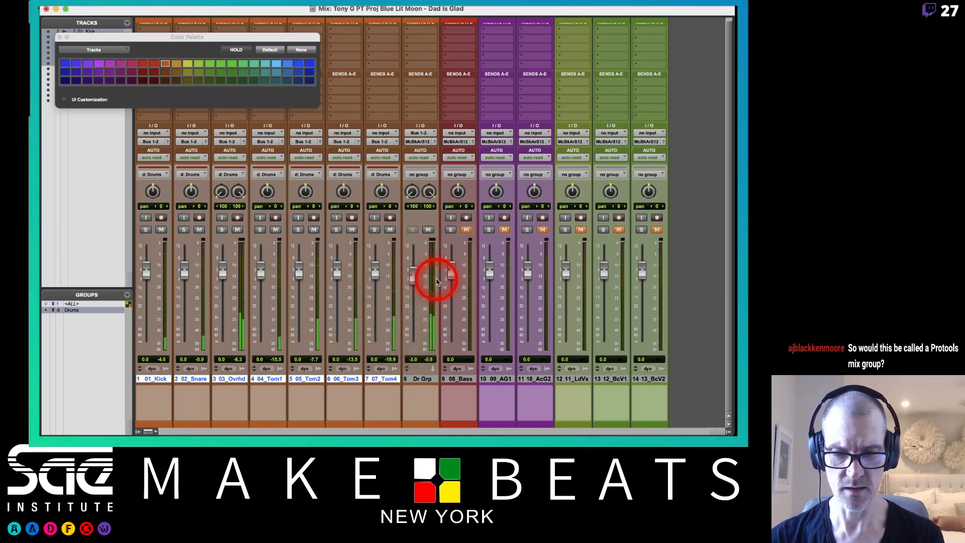
pyautogui.moveTo(413, 271)
pyautogui.mouseDown()
pyautogui.moveTo(410, 301)
pyautogui.moveTo(413, 256)
pyautogui.moveTo(413, 276)
pyautogui.mouseUp()
pyautogui.keyDown('alt'); pyautogui.click(412, 276); pyautogui.keyUp('alt')
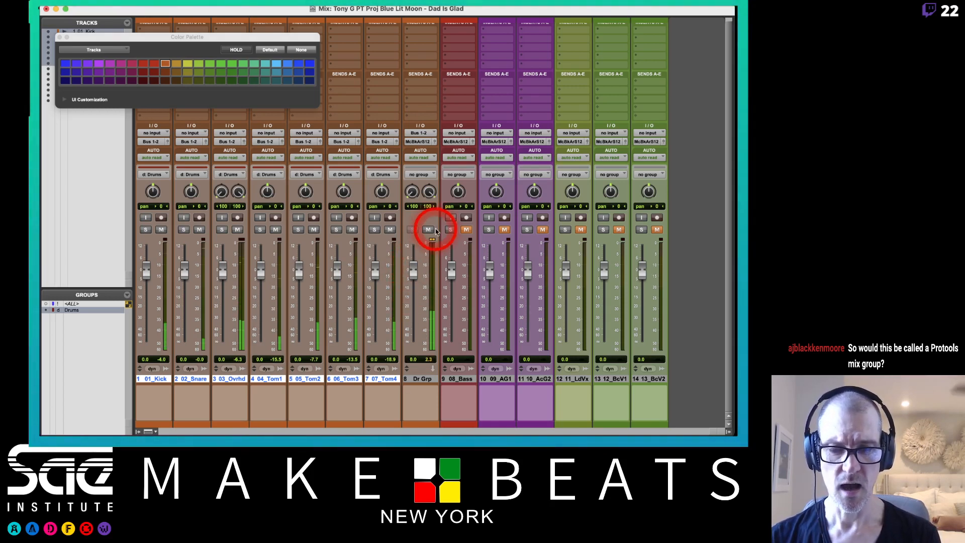
pyautogui.press('space')
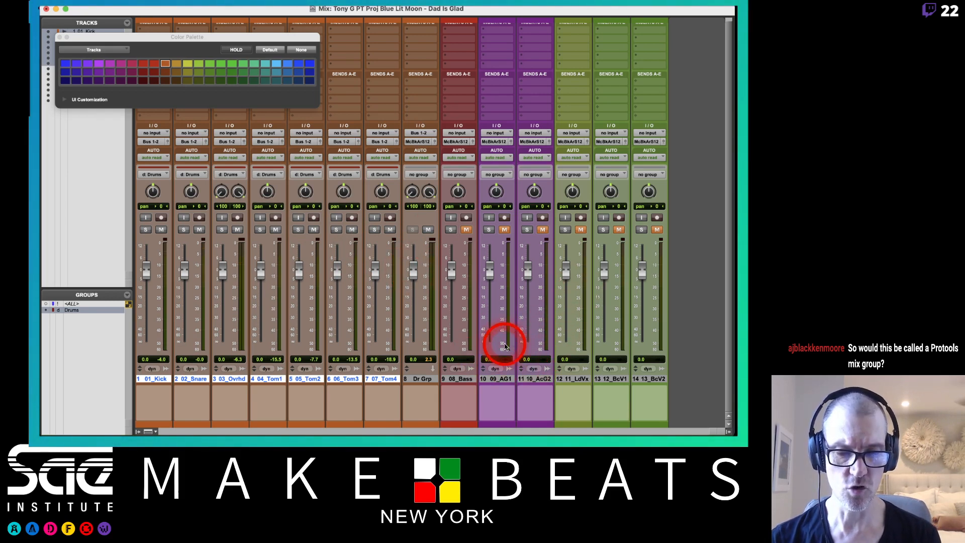
# Step: Create a stereo Aux Input track named Gtr Grp after the second acoustic guitar track and set its input to Bus 3-4
pyautogui.keyDown('super'); pyautogui.click(495, 379); pyautogui.keyUp('super')
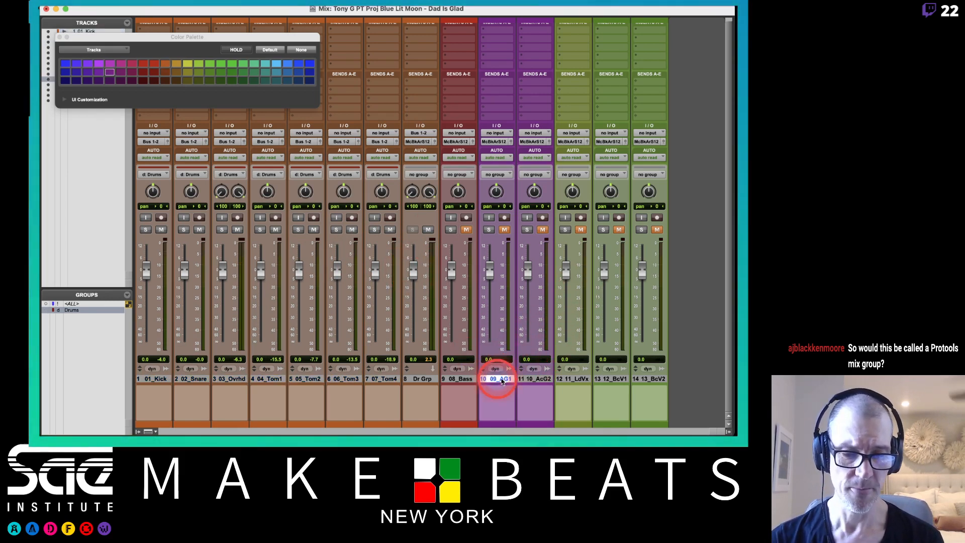
pyautogui.click(536, 380)
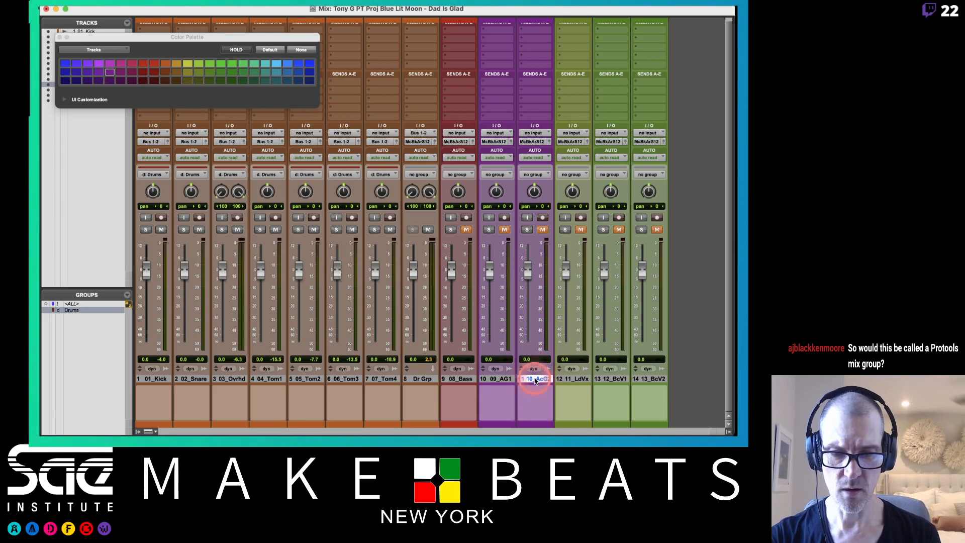
pyautogui.press('super+shift+n')
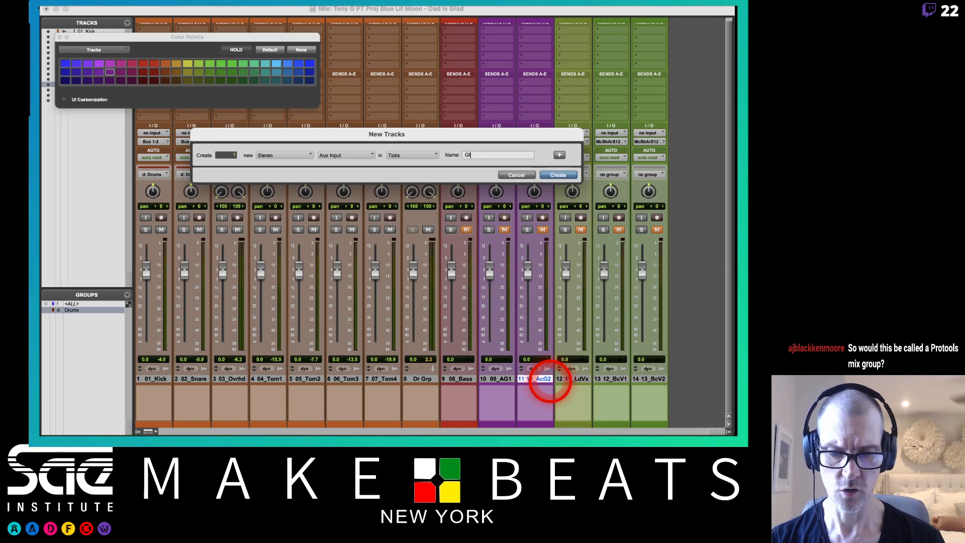
pyautogui.press('Return')
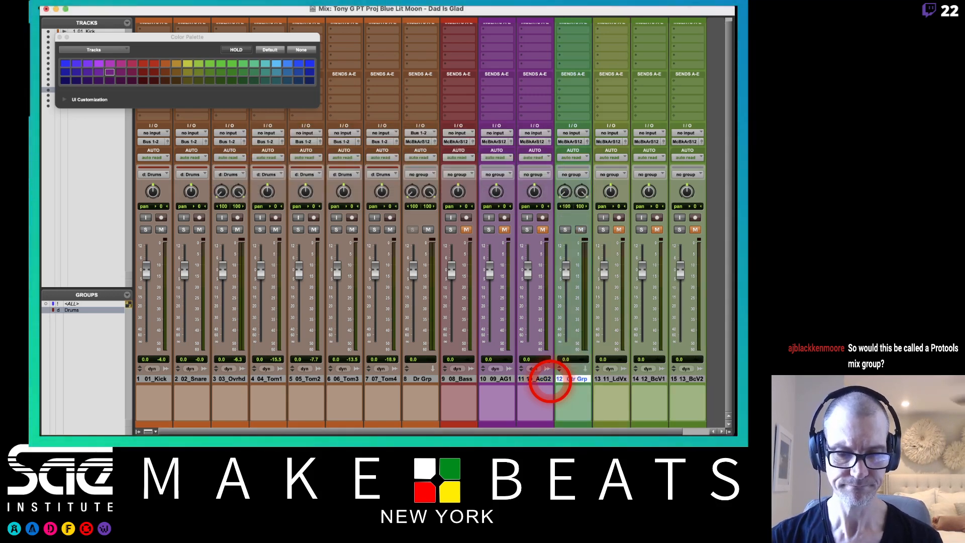
pyautogui.click(571, 133)
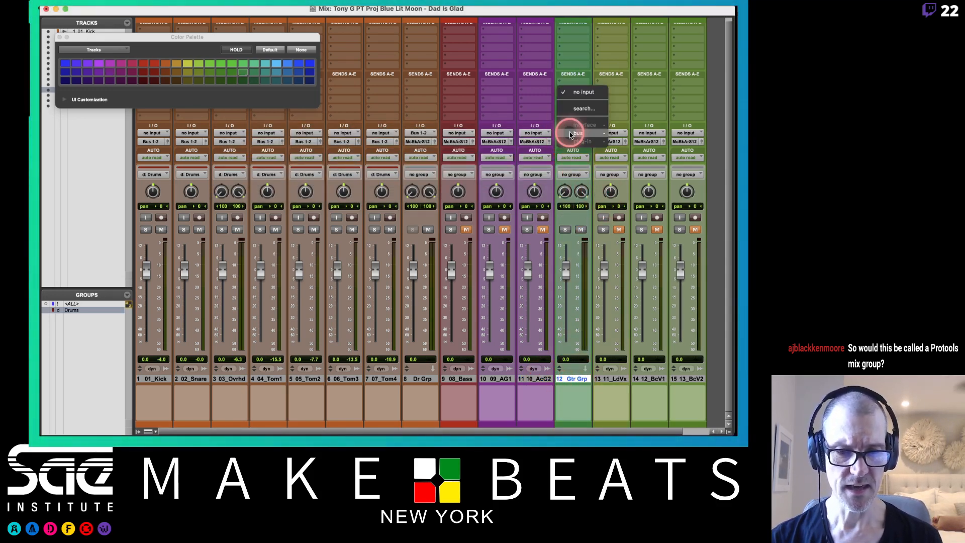
pyautogui.moveTo(572, 133)
pyautogui.click(625, 143)
# Step: Route the outputs of both acoustic guitar tracks to Bus 3-4 and solo-safe the Gtr Grp track
pyautogui.click(505, 378)
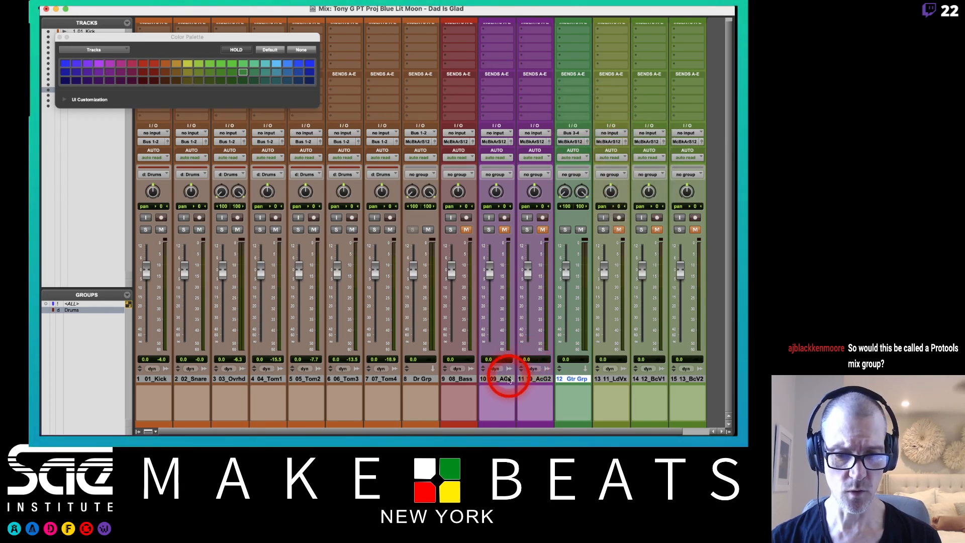
pyautogui.keyDown('shift'); pyautogui.click(523, 379); pyautogui.keyUp('shift')
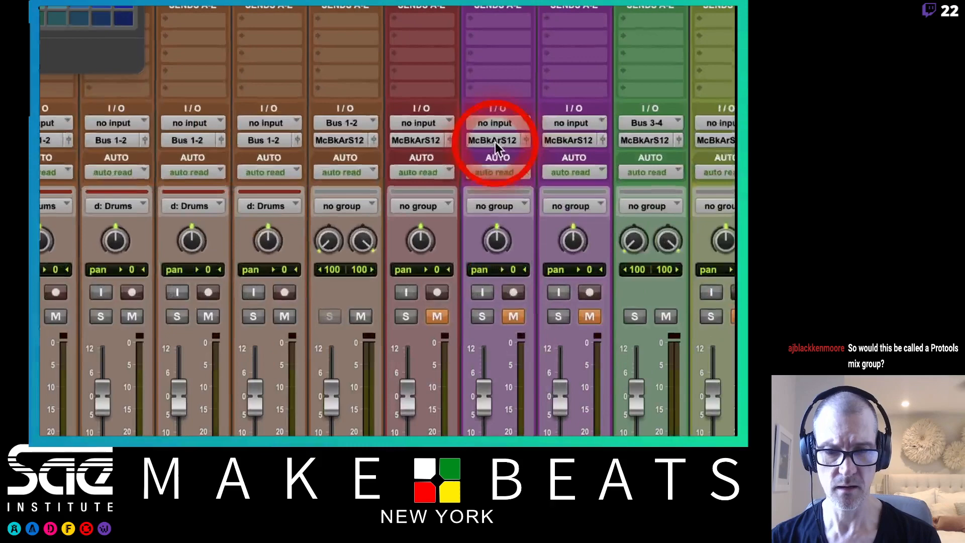
pyautogui.click(495, 143)
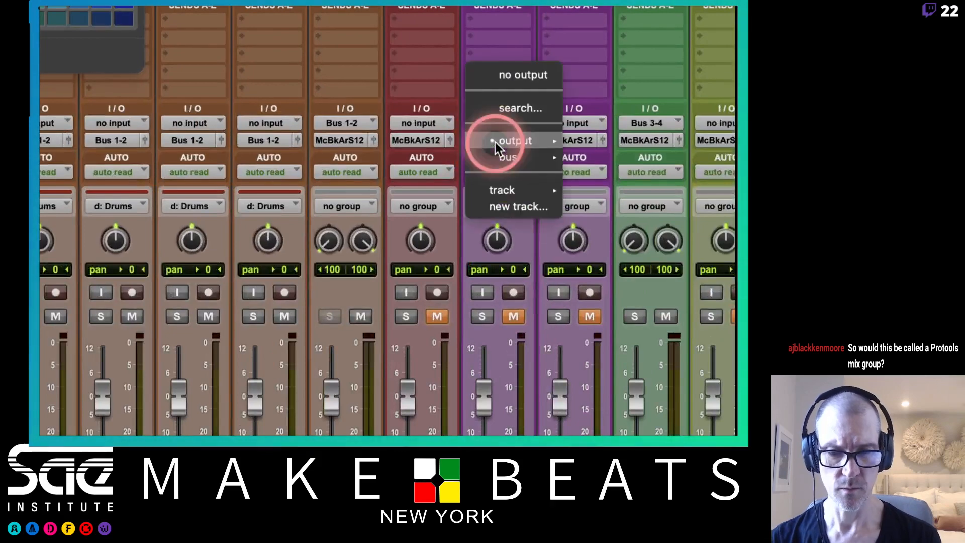
pyautogui.moveTo(508, 150)
pyautogui.click(598, 185)
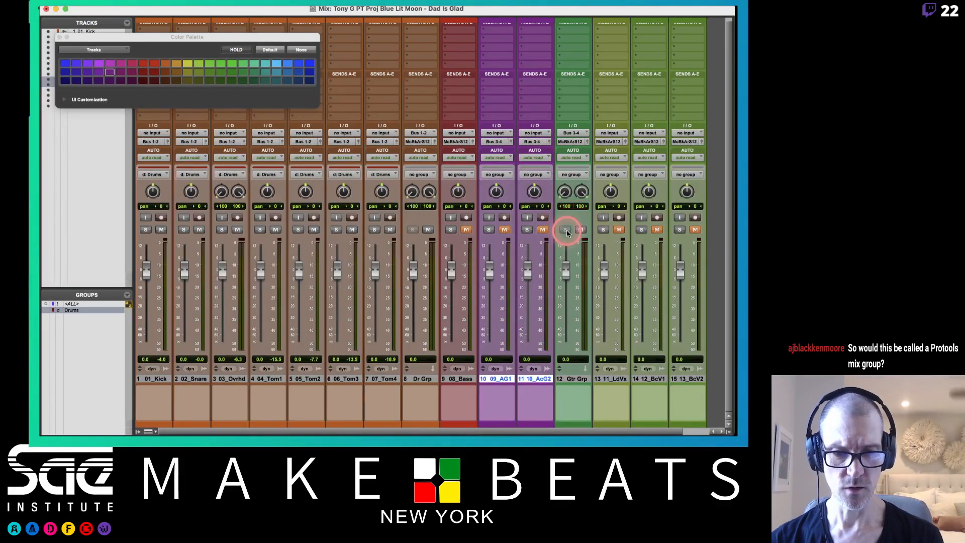
# Step: In the Edit window, unmute both acoustic guitar tracks and place the playback cursor near bar 26
pyautogui.press('super+equal')
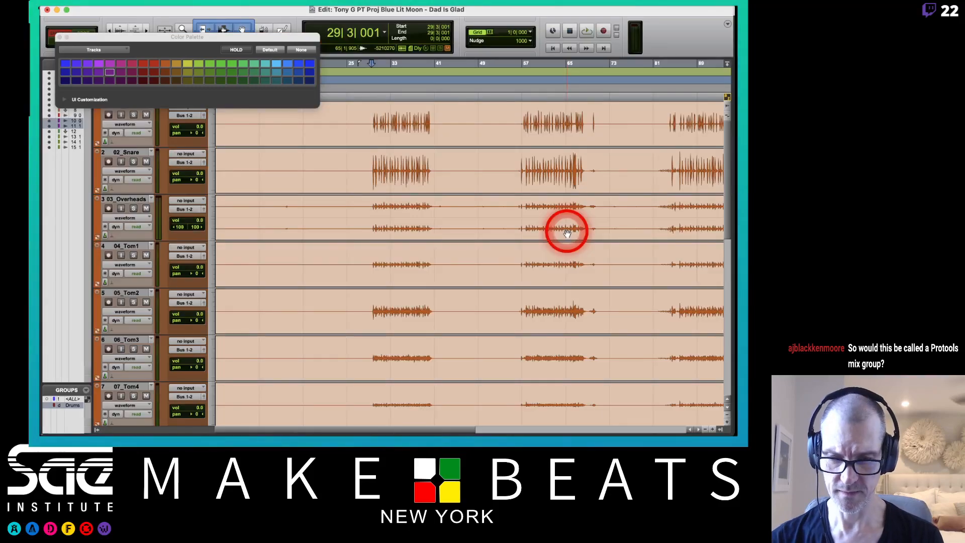
pyautogui.scroll(-6, 567, 233)
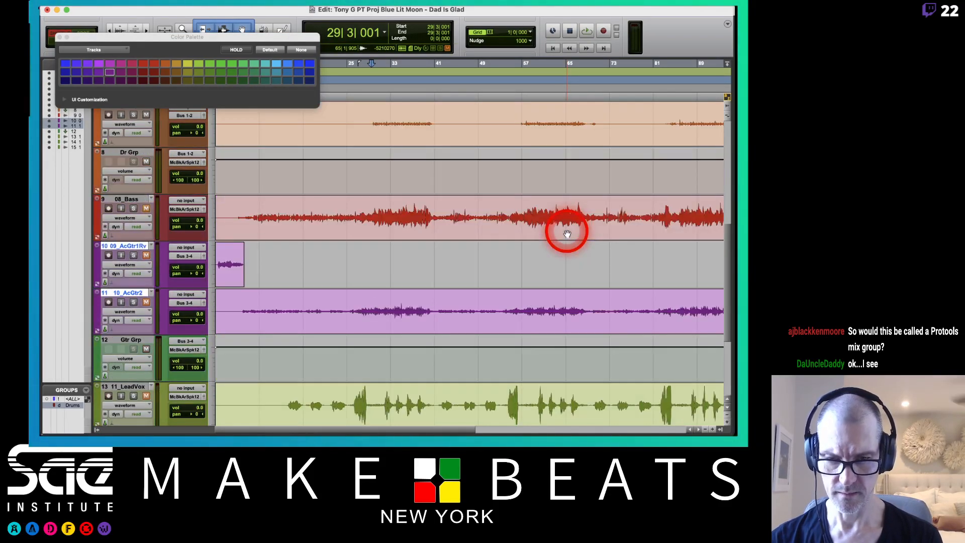
pyautogui.scroll(-1, 567, 233)
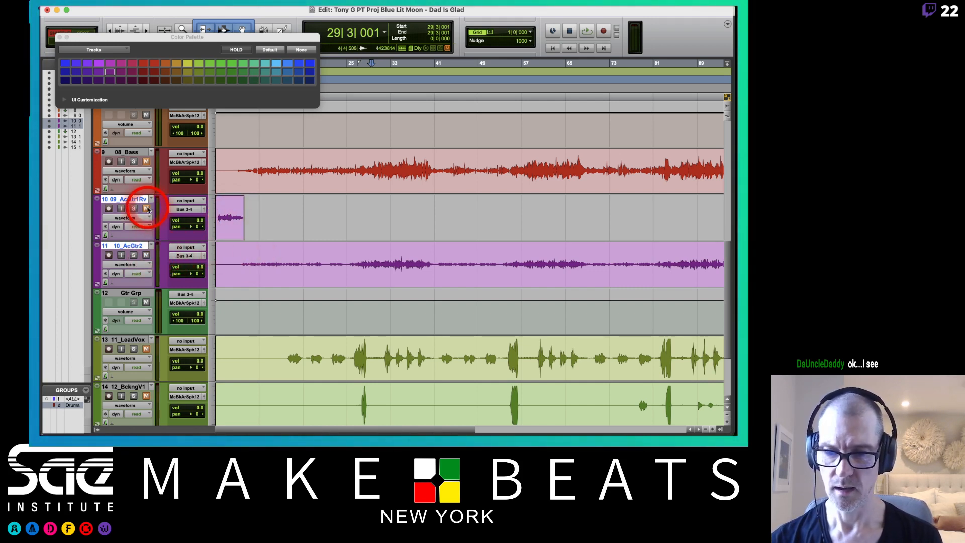
pyautogui.click(353, 261)
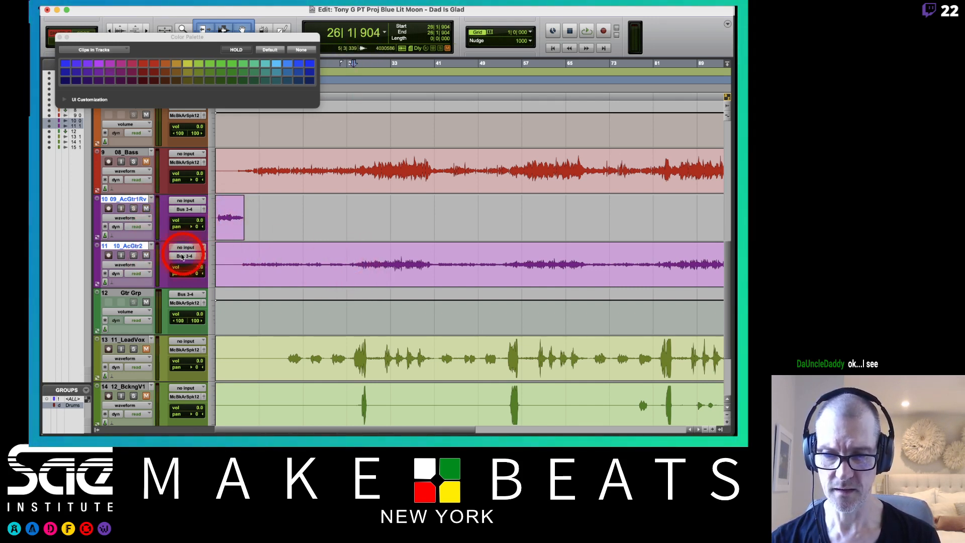
# Step: Solo the second acoustic guitar and test the Gtr Grp fader in the Mix window during playback
pyautogui.click(133, 255)
pyautogui.press('space')
pyautogui.press('super+equal')
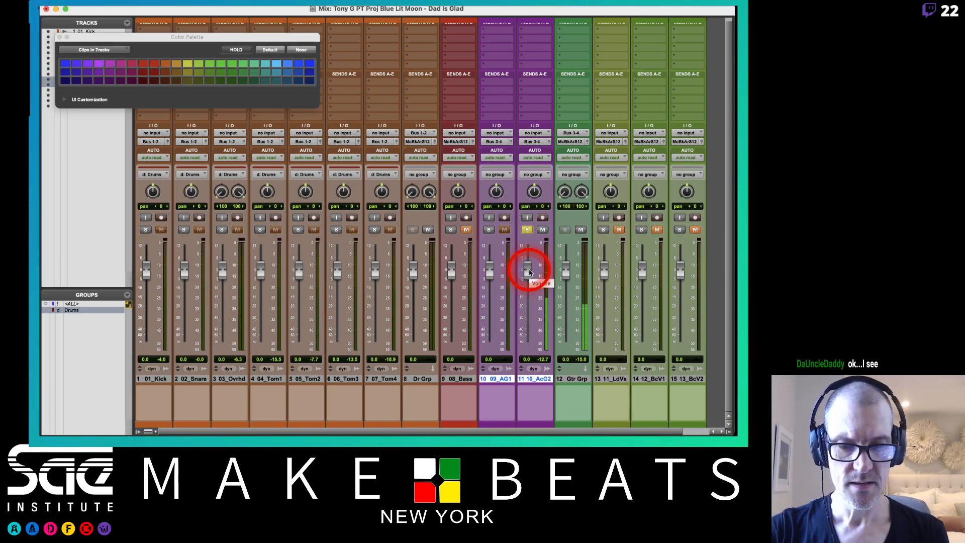
pyautogui.moveTo(566, 275)
pyautogui.mouseDown()
pyautogui.moveTo(566, 352)
pyautogui.moveTo(561, 262)
pyautogui.mouseUp()
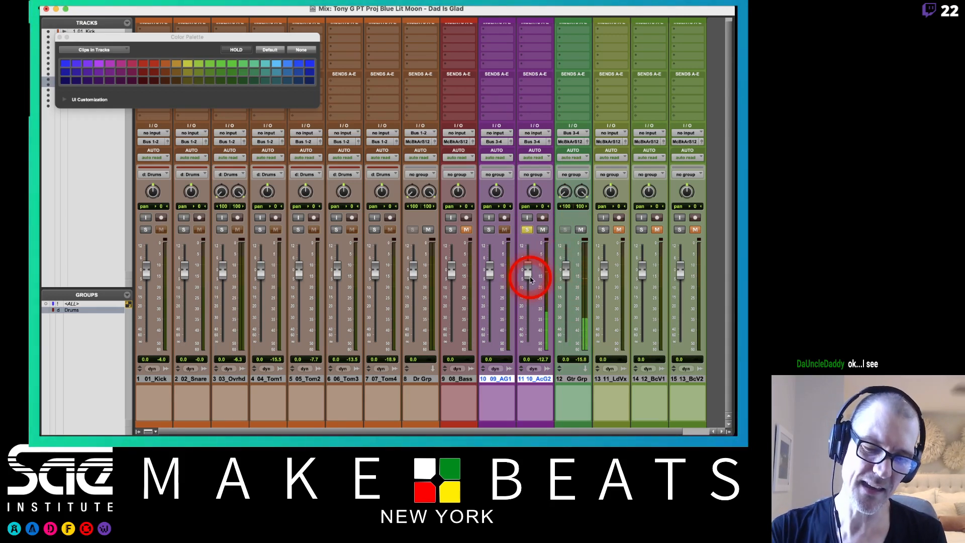
pyautogui.hscroll(2, 528, 276)
pyautogui.scroll(1, 531, 279)
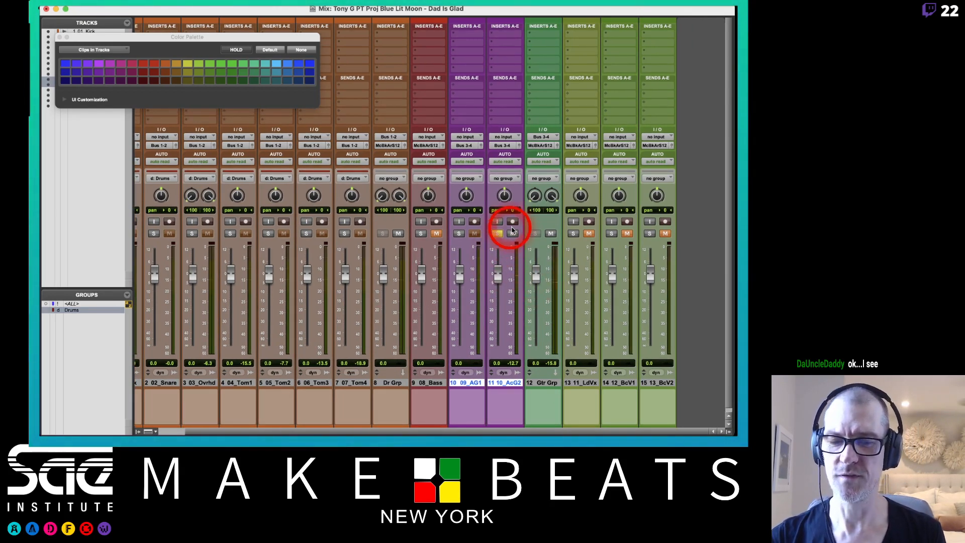
pyautogui.press('super+equal')
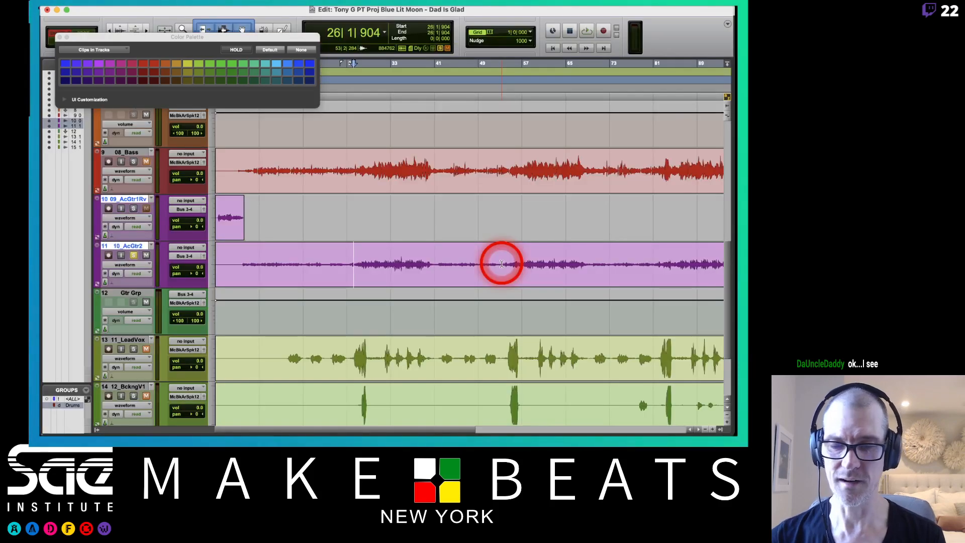
pyautogui.press('super+equal')
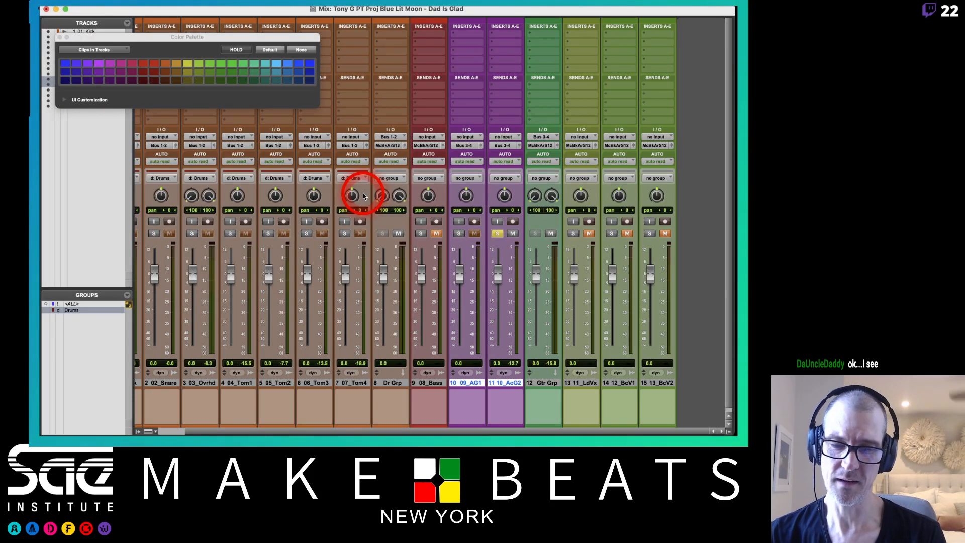
pyautogui.click(458, 235)
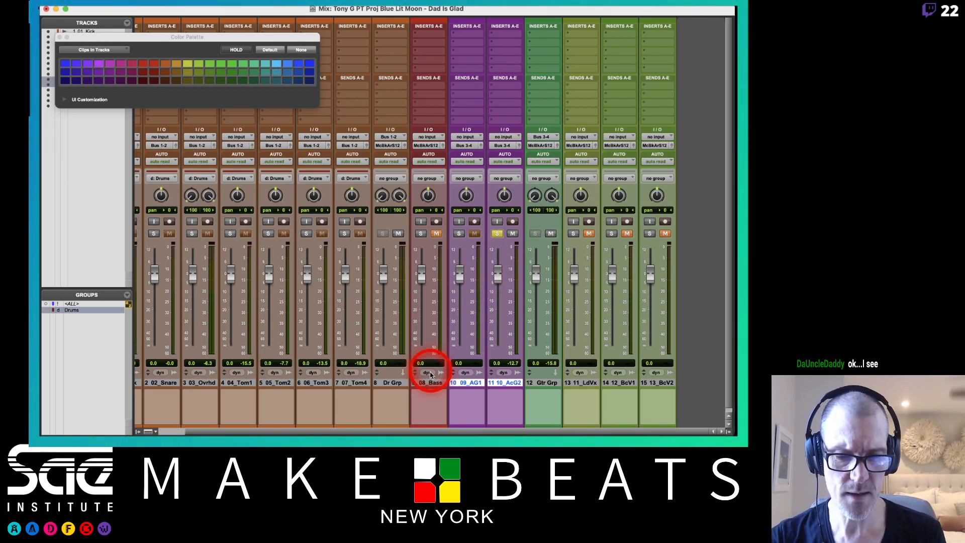
pyautogui.click(432, 383)
pyautogui.press('super+shift+n')
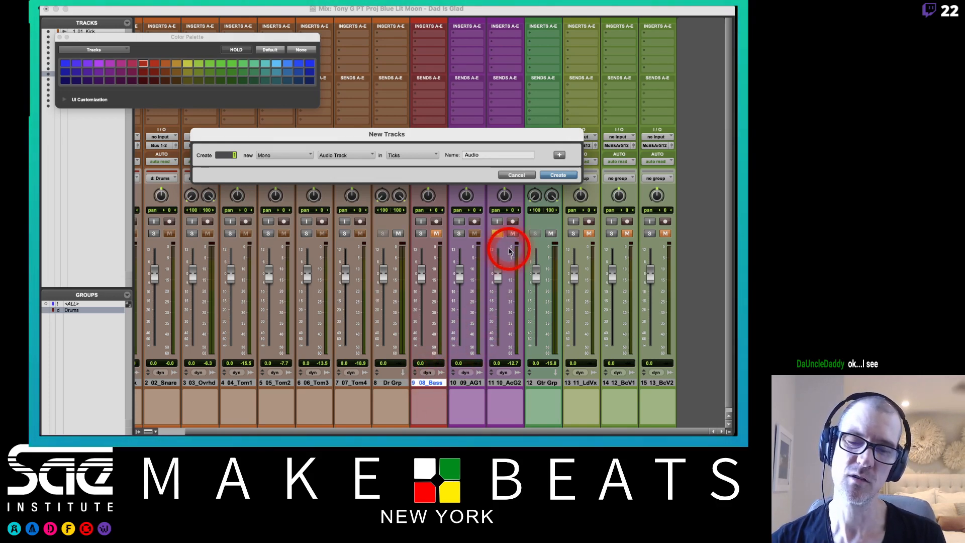
pyautogui.click(516, 175)
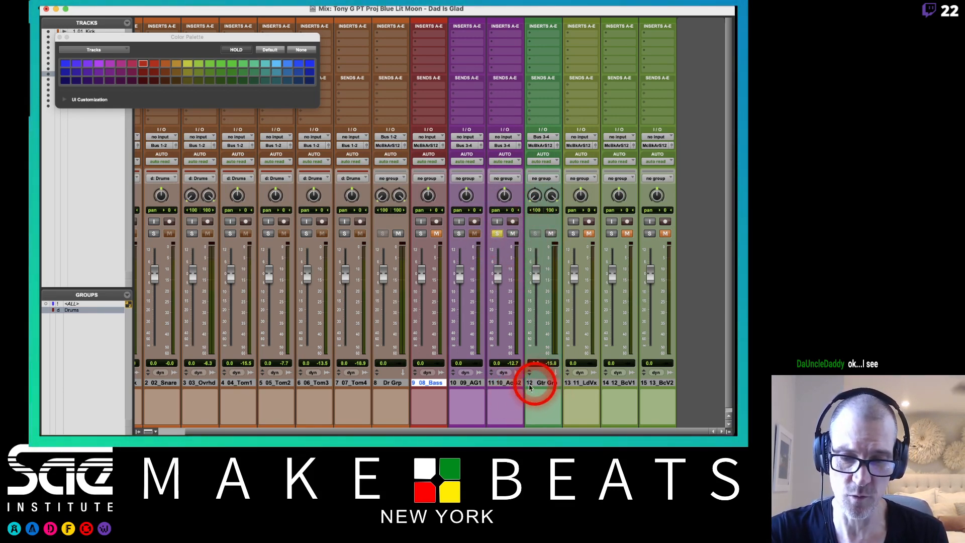
# Step: Color the Gtr Grp track the same purple as the second acoustic guitar track, and unsolo that guitar
pyautogui.click(515, 384)
pyautogui.keyDown('shift'); pyautogui.click(538, 384); pyautogui.keyUp('shift')
pyautogui.scroll(-1, 536, 386)
pyautogui.hscroll(-1, 536, 386)
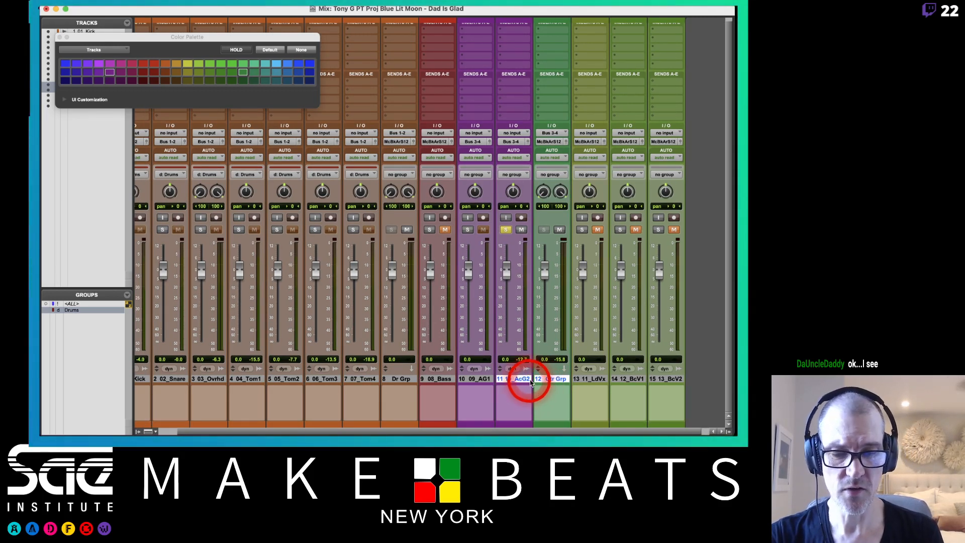
pyautogui.click(517, 381)
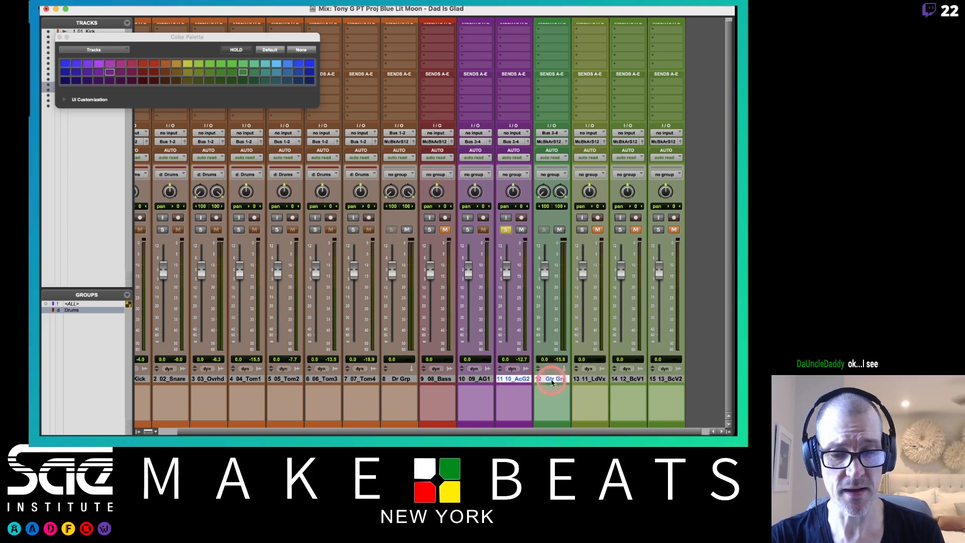
pyautogui.keyDown('shift'); pyautogui.click(541, 387); pyautogui.keyUp('shift')
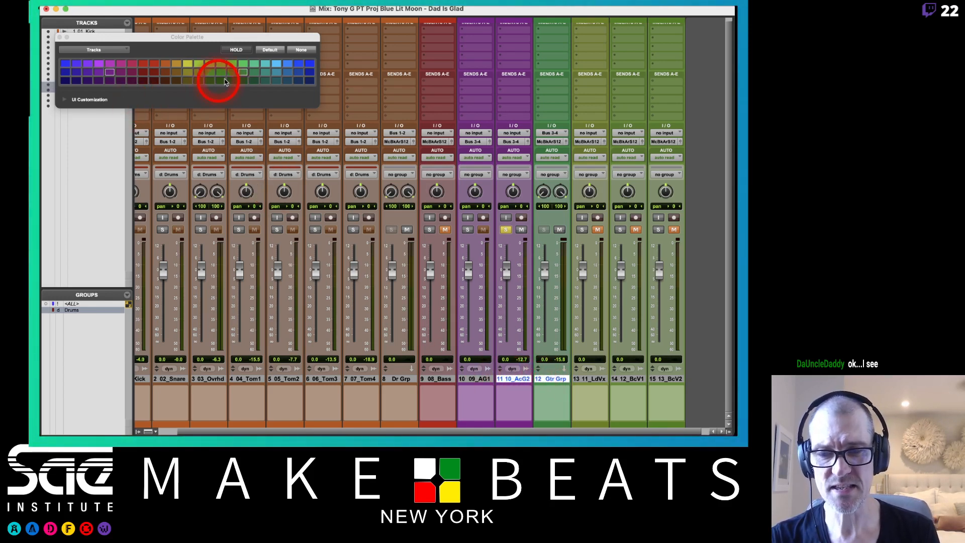
pyautogui.click(109, 75)
pyautogui.hscroll(1, 560, 352)
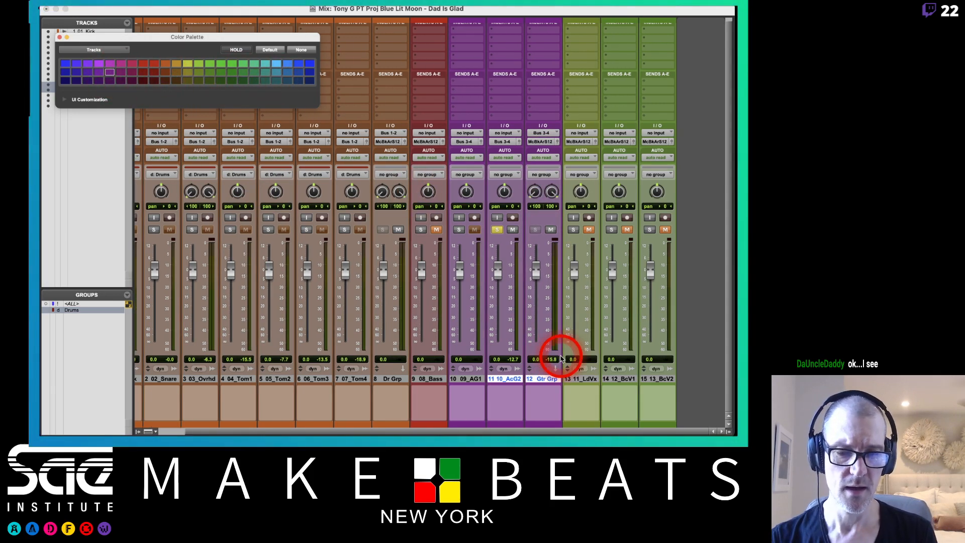
pyautogui.click(497, 229)
# Step: Create a stereo Aux Input track named BG Vox after the second backing vocal track and set its input to Bus 5-6
pyautogui.click(583, 379)
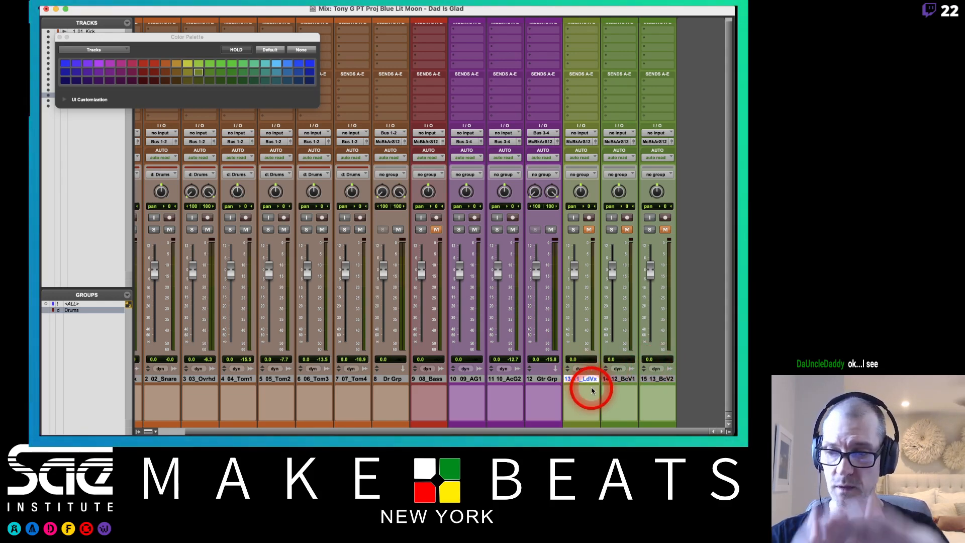
pyautogui.click(656, 380)
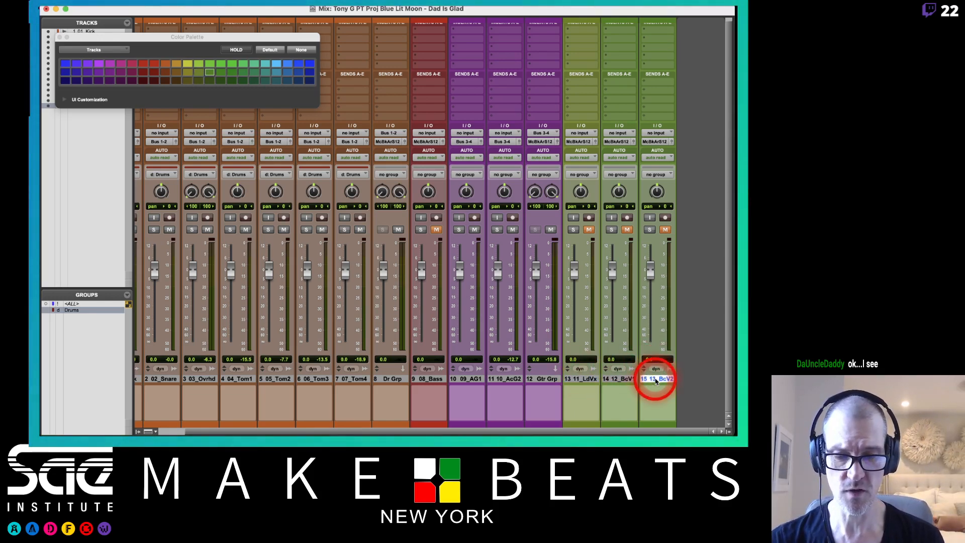
pyautogui.press('super+shift+n')
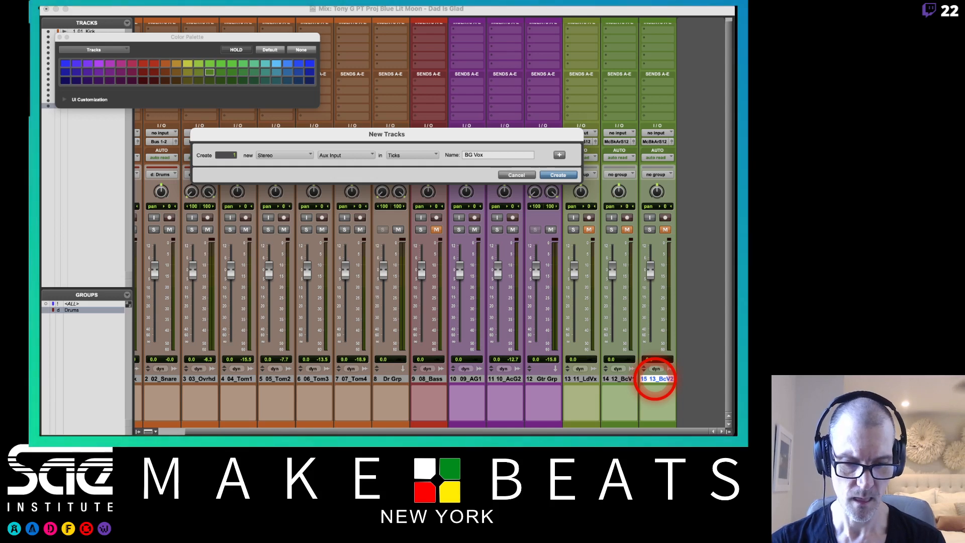
pyautogui.press('Return')
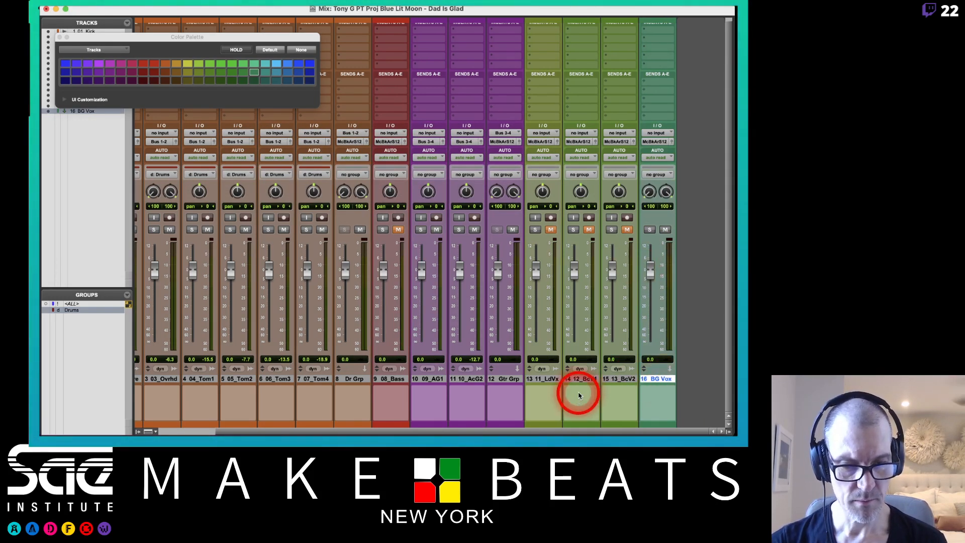
pyautogui.click(657, 133)
pyautogui.moveTo(662, 133)
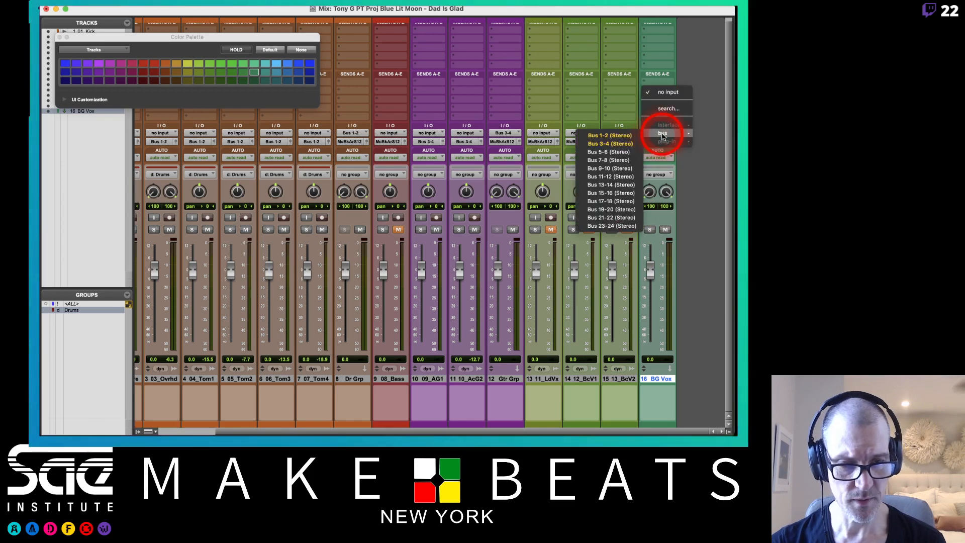
pyautogui.click(614, 159)
# Step: Route the outputs of both backing vocal tracks to Bus 5-6 and solo-safe the BG Vox track
pyautogui.click(584, 380)
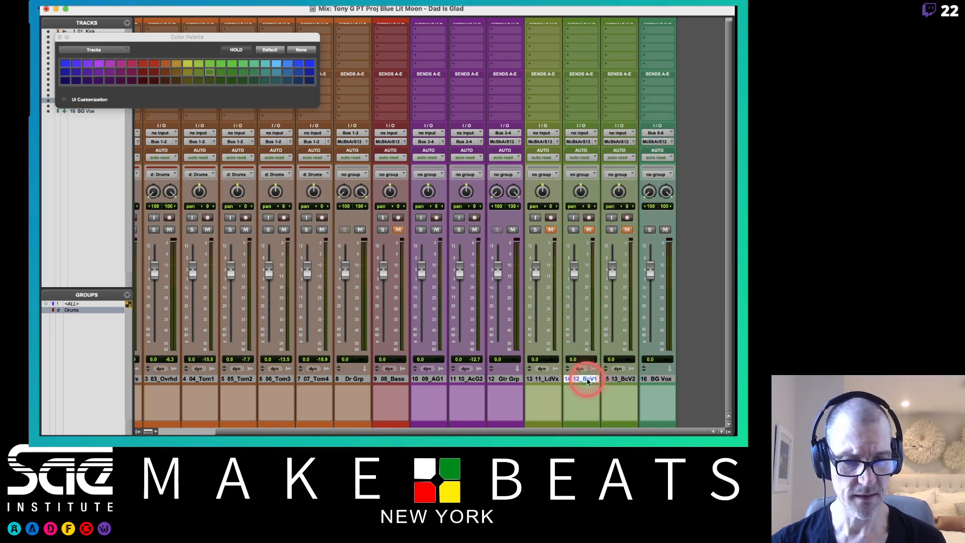
pyautogui.keyDown('shift'); pyautogui.click(615, 380); pyautogui.keyUp('shift')
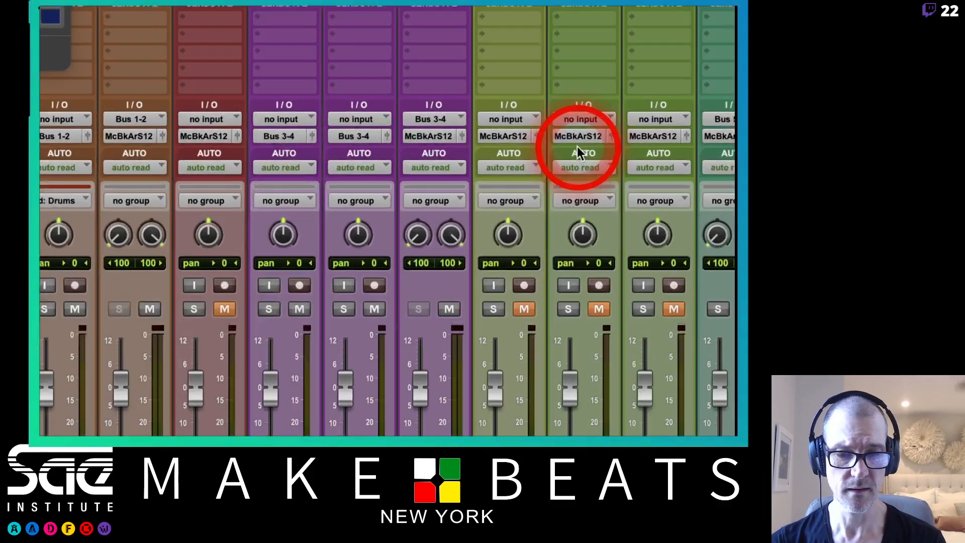
pyautogui.click(579, 135)
pyautogui.moveTo(589, 152)
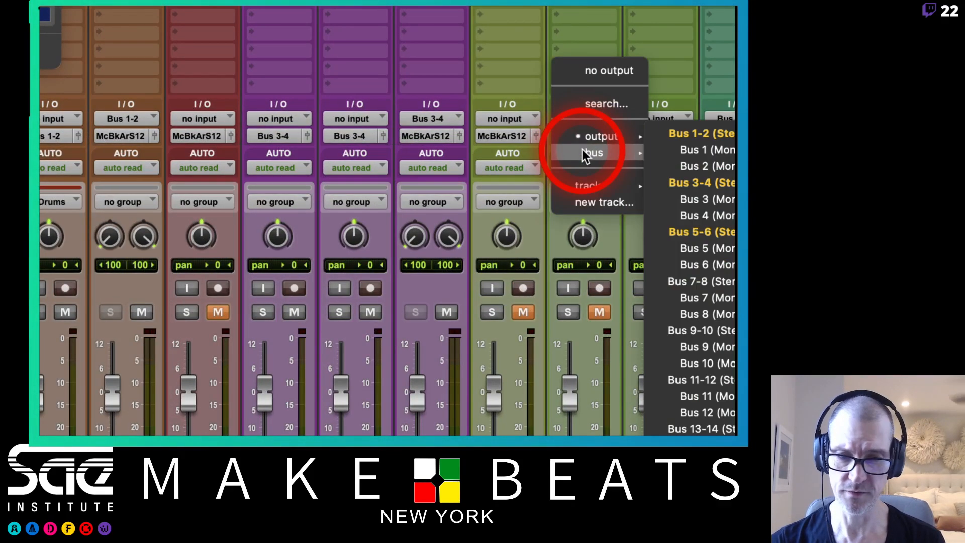
pyautogui.click(693, 231)
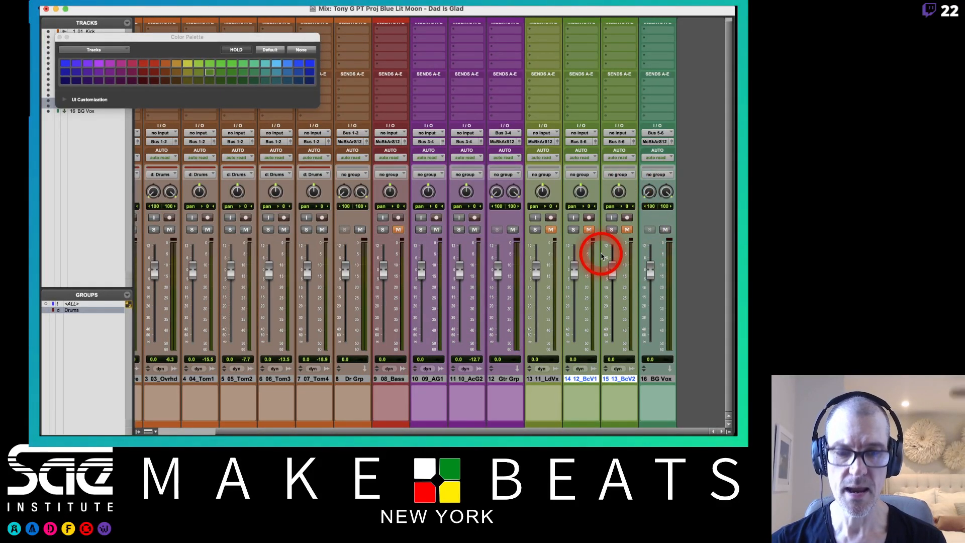
# Step: Create a stereo Aux Input track named Voc Grp after the BG Vox track
pyautogui.click(654, 380)
pyautogui.press('shift+super+n')
pyautogui.press('super+space')
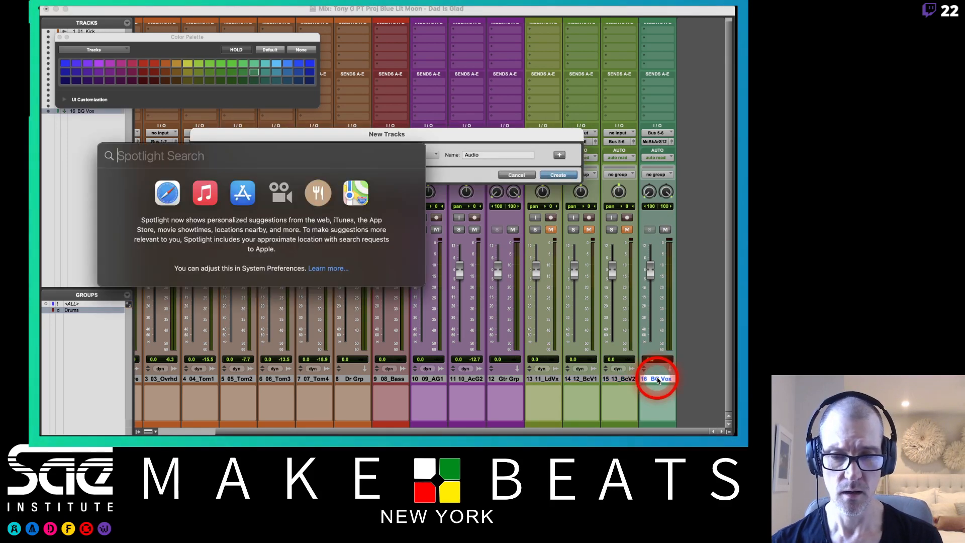
pyautogui.press('Escape')
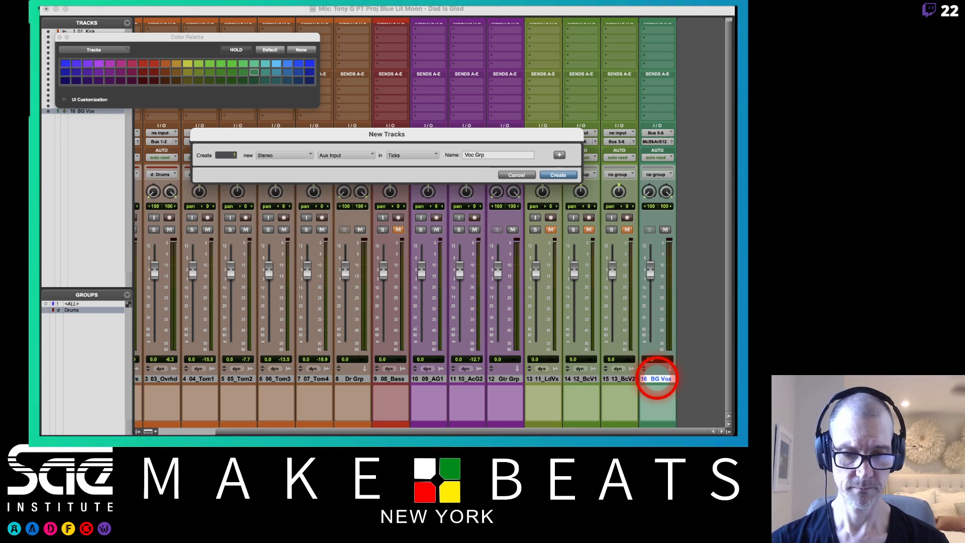
pyautogui.press('Return')
# Step: Rename the BG Vox track to BG Vox Grp
pyautogui.doubleClick(657, 379)
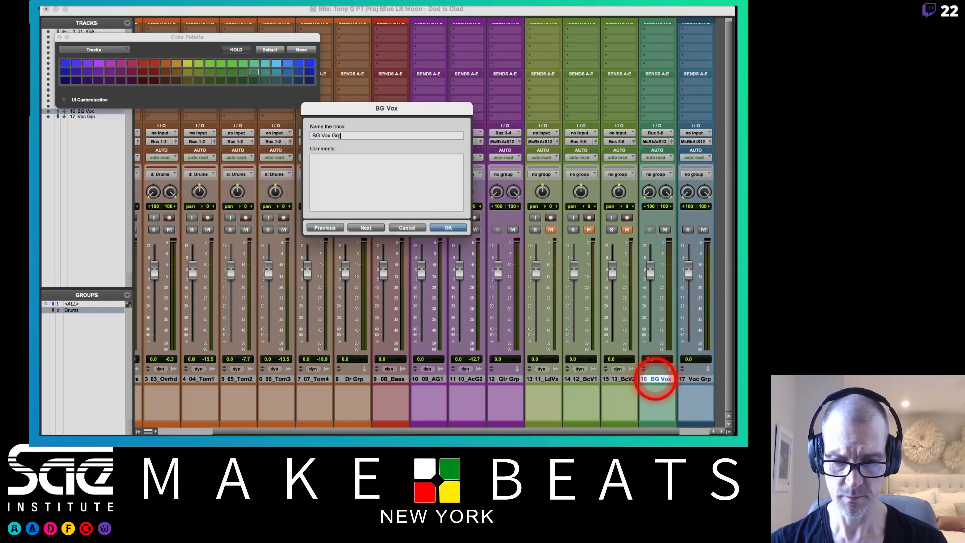
pyautogui.press('Return')
pyautogui.hscroll(1, 655, 379)
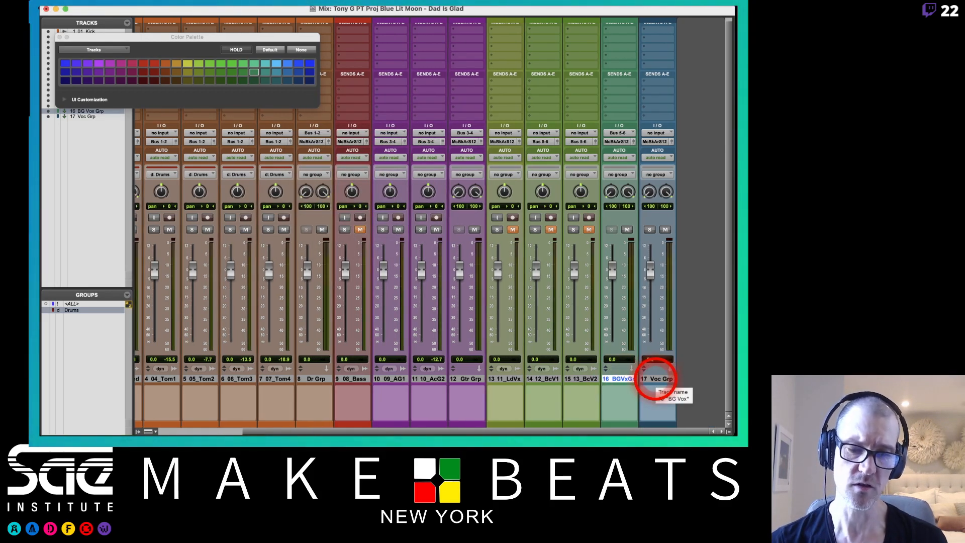
# Step: Solo-safe the Voc Grp track and set its input to Bus 7-8
pyautogui.keyDown('super'); pyautogui.click(650, 230); pyautogui.keyUp('super')
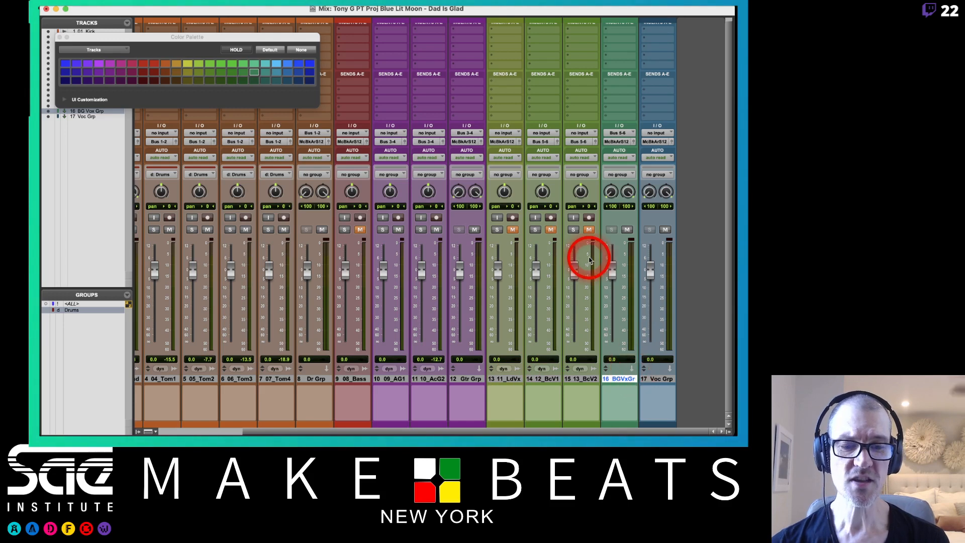
pyautogui.click(656, 132)
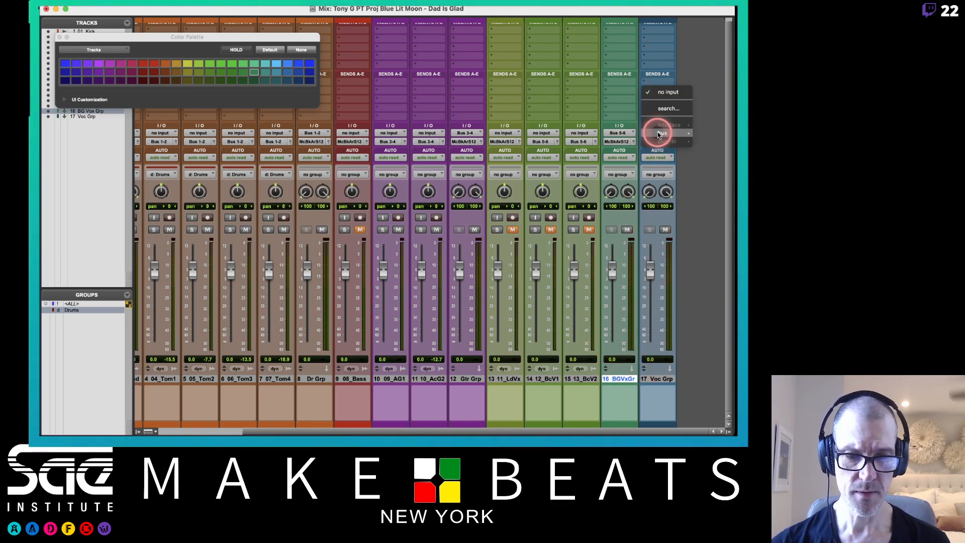
pyautogui.moveTo(658, 133)
pyautogui.click(612, 158)
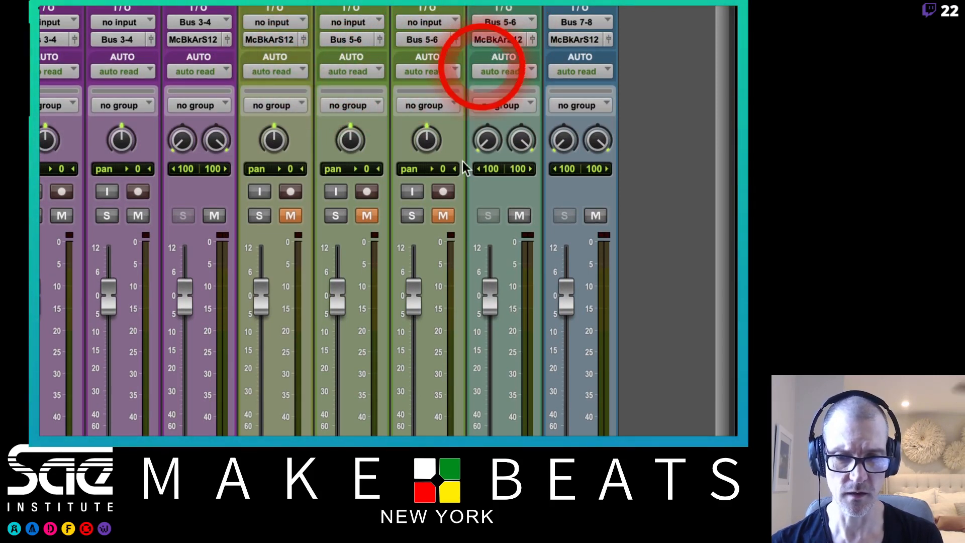
pyautogui.click(296, 404)
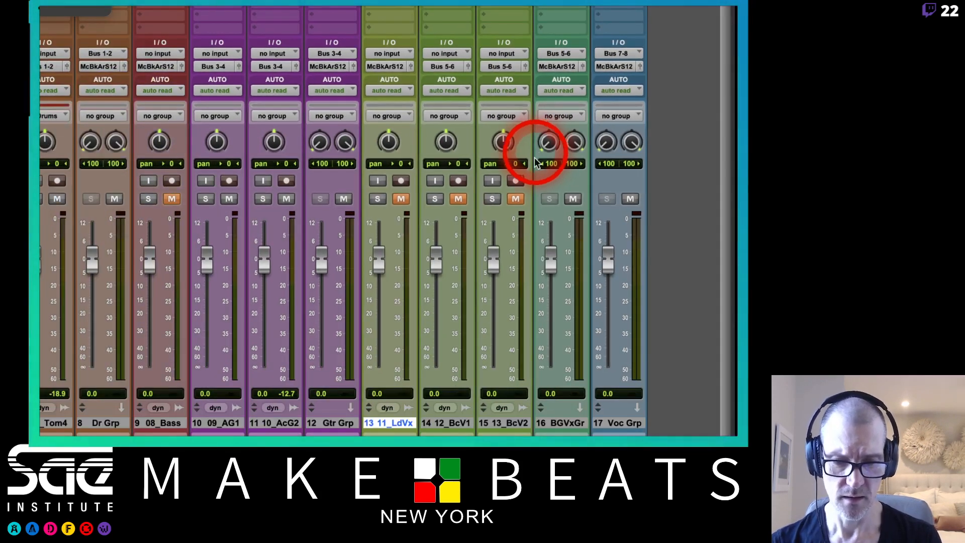
pyautogui.click(546, 422)
pyautogui.click(462, 422)
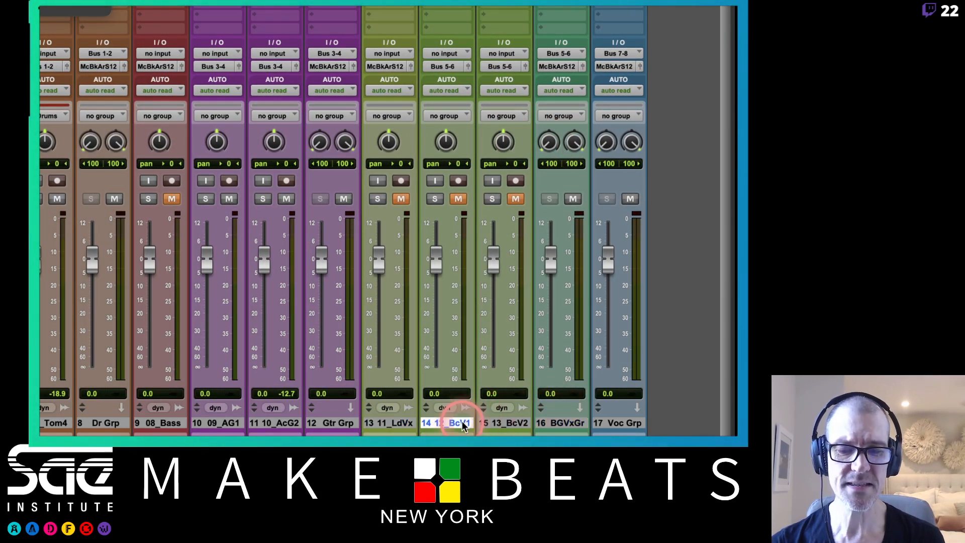
pyautogui.click(453, 420)
pyautogui.click(487, 424)
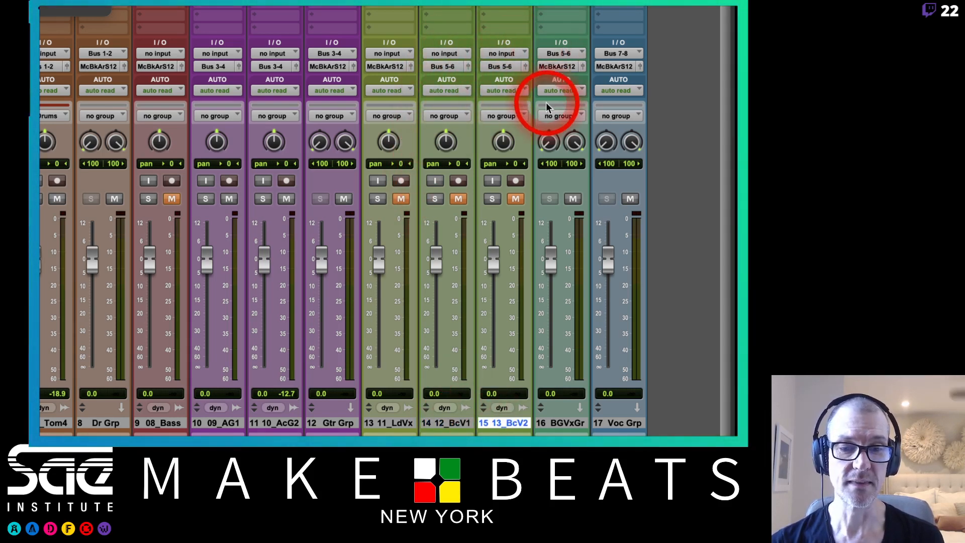
# Step: Route the outputs of the lead vocal track and the BG Vox Grp track together to Bus 7-8
pyautogui.click(397, 421)
pyautogui.keyDown('ctrl'); pyautogui.click(550, 420); pyautogui.keyUp('ctrl')
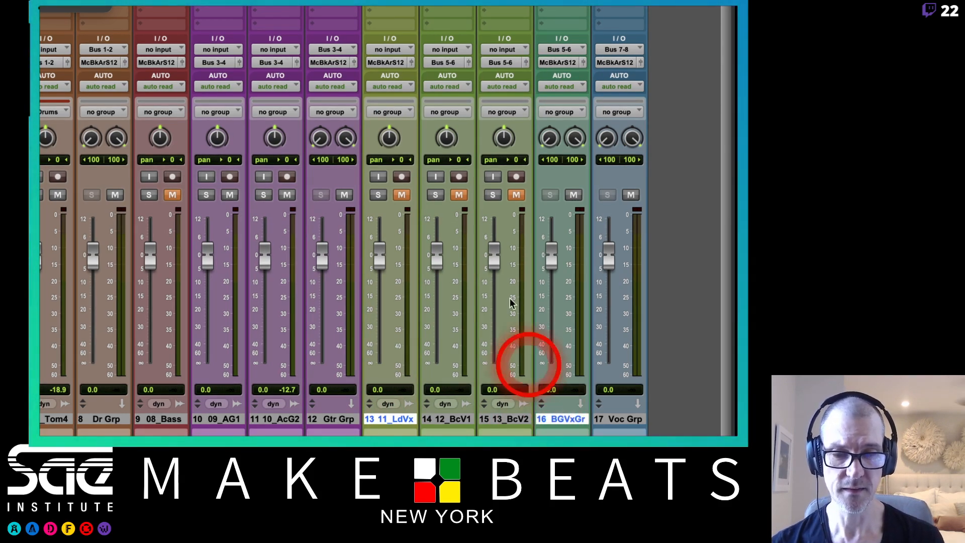
pyautogui.click(388, 63)
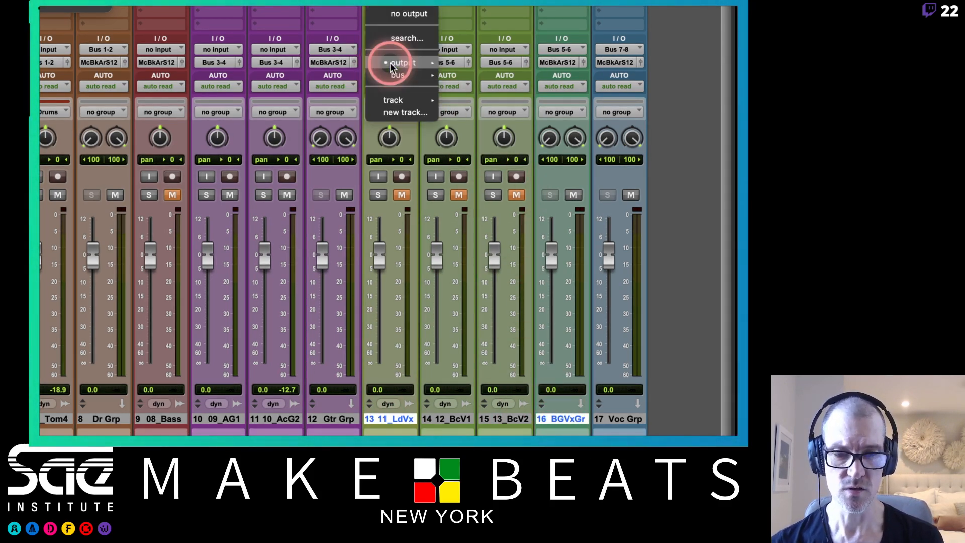
pyautogui.moveTo(394, 71)
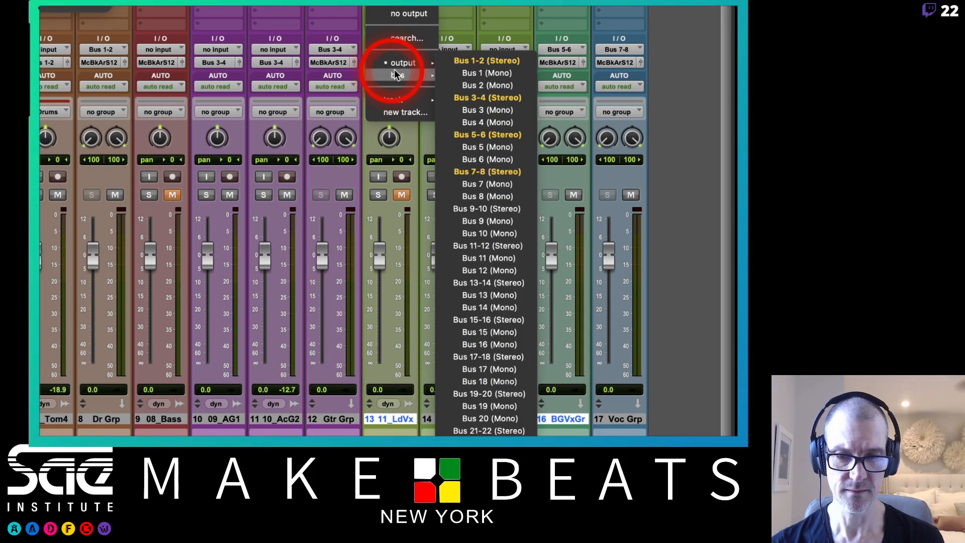
pyautogui.click(476, 172)
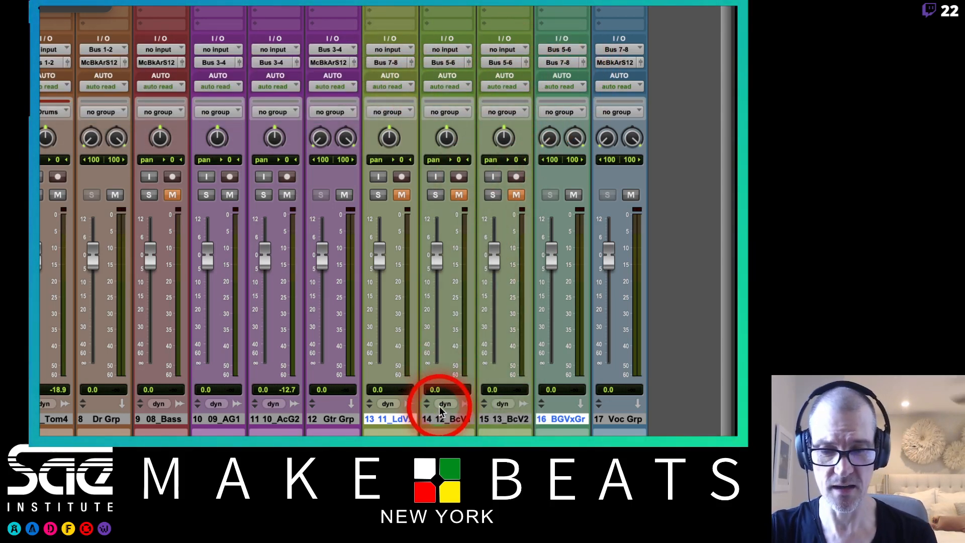
pyautogui.moveTo(440, 406); pyautogui.dragTo(466, 416)
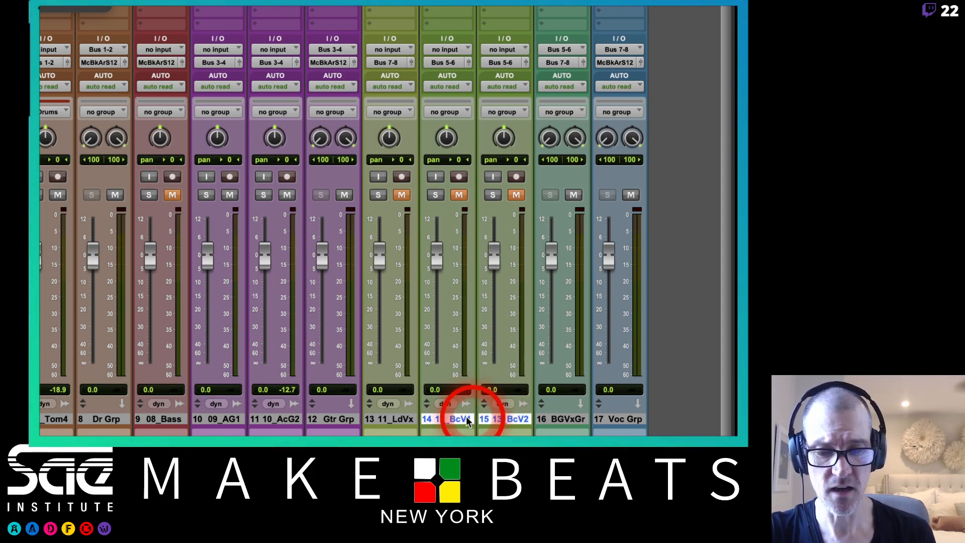
pyautogui.click(556, 418)
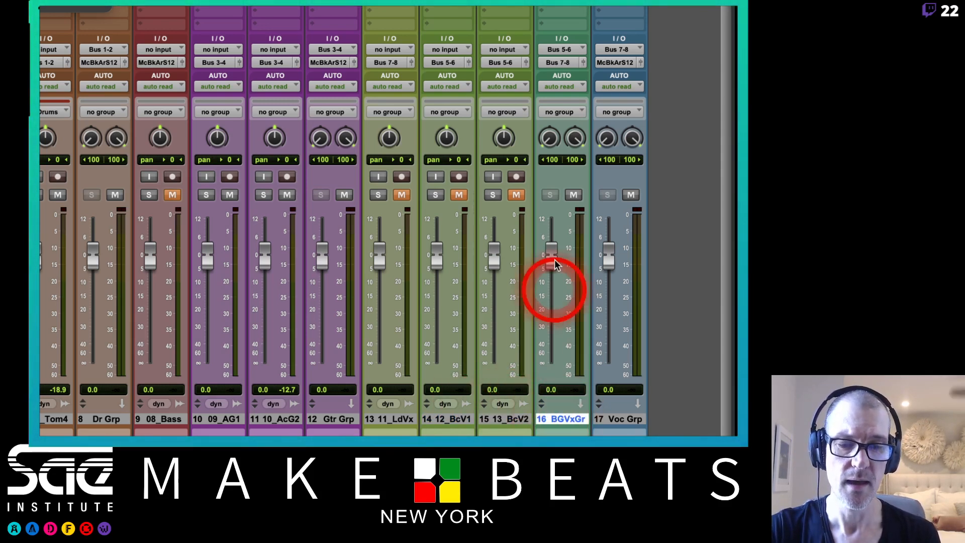
pyautogui.click(390, 420)
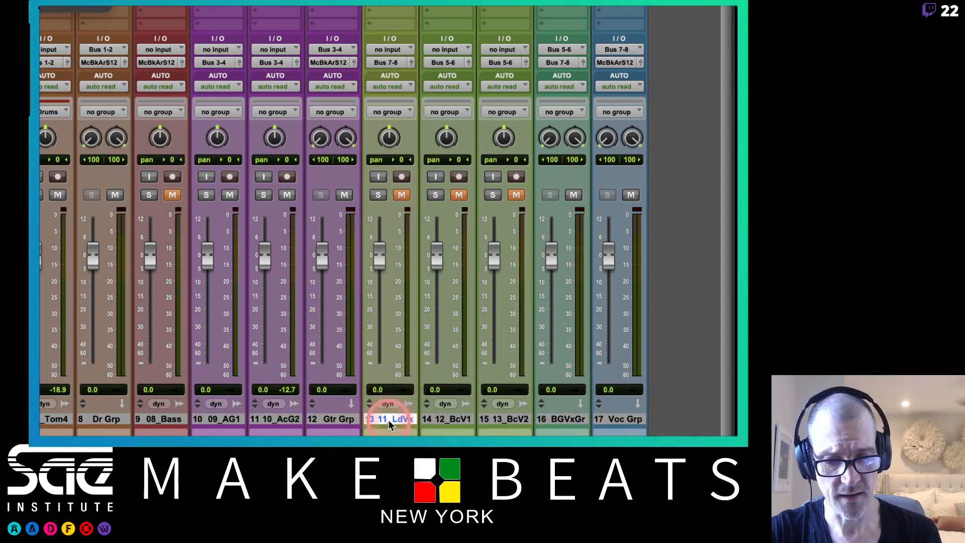
# Step: Create a stereo Aux Input track named Inst Grp after the Voc Grp track
pyautogui.click(610, 418)
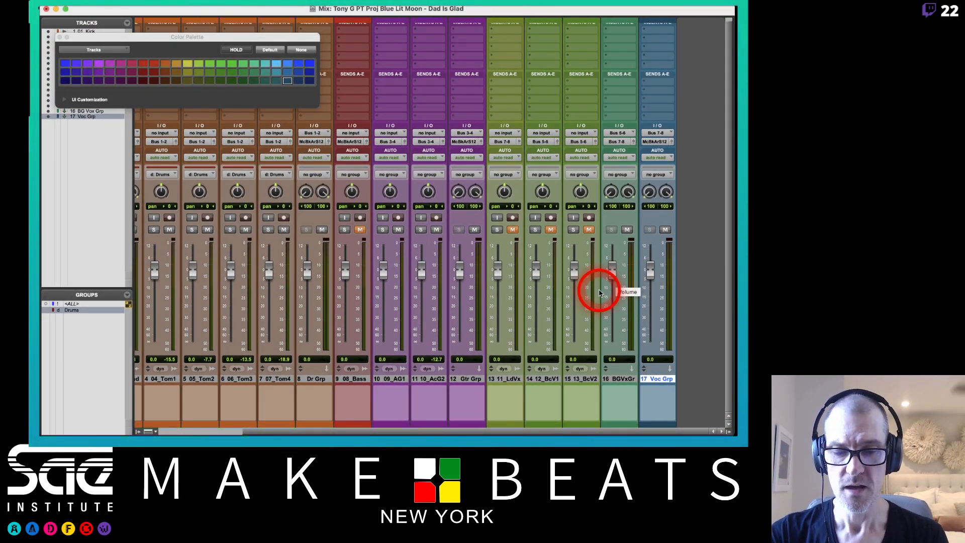
pyautogui.press('super+shift+n')
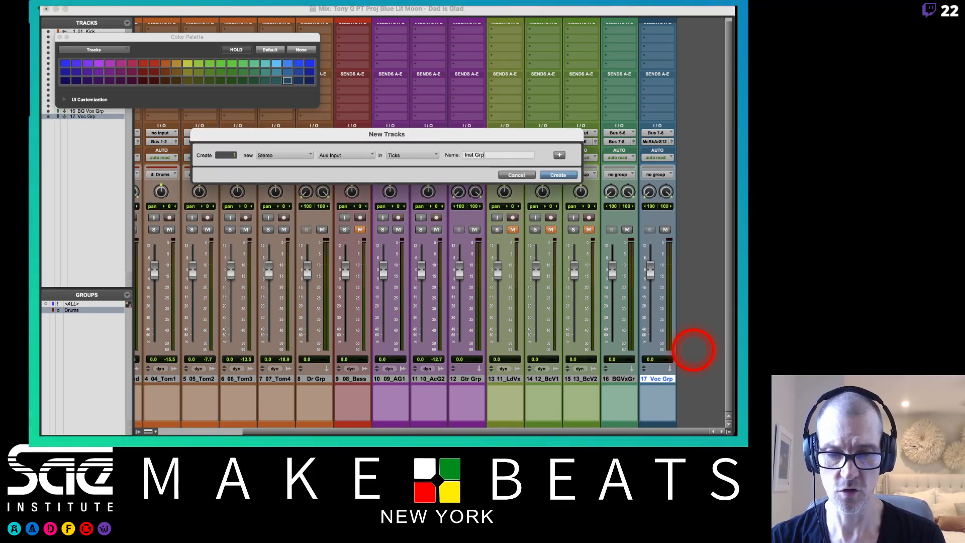
pyautogui.press('Return')
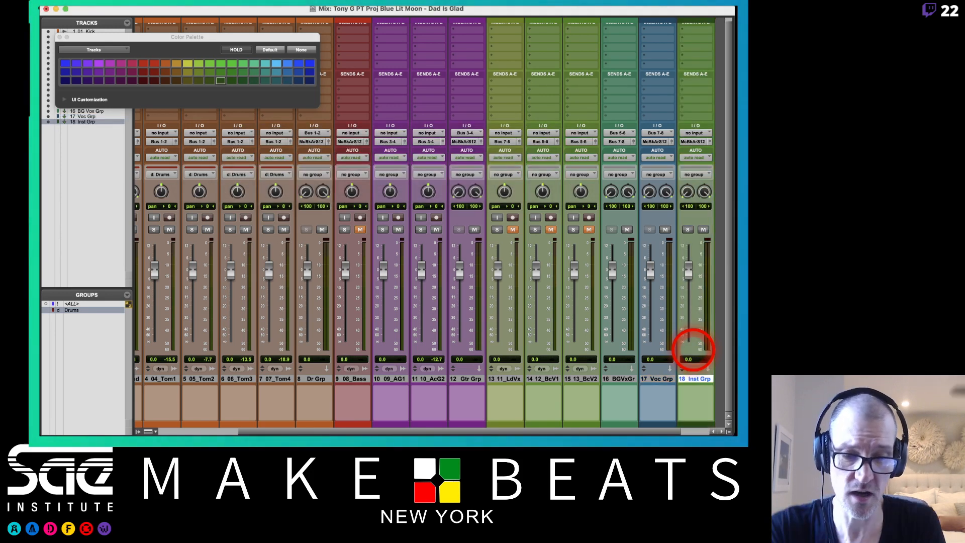
# Step: Set the input of the Inst Grp track to Bus 9-10 and solo-safe the track
pyautogui.click(694, 133)
pyautogui.moveTo(694, 133)
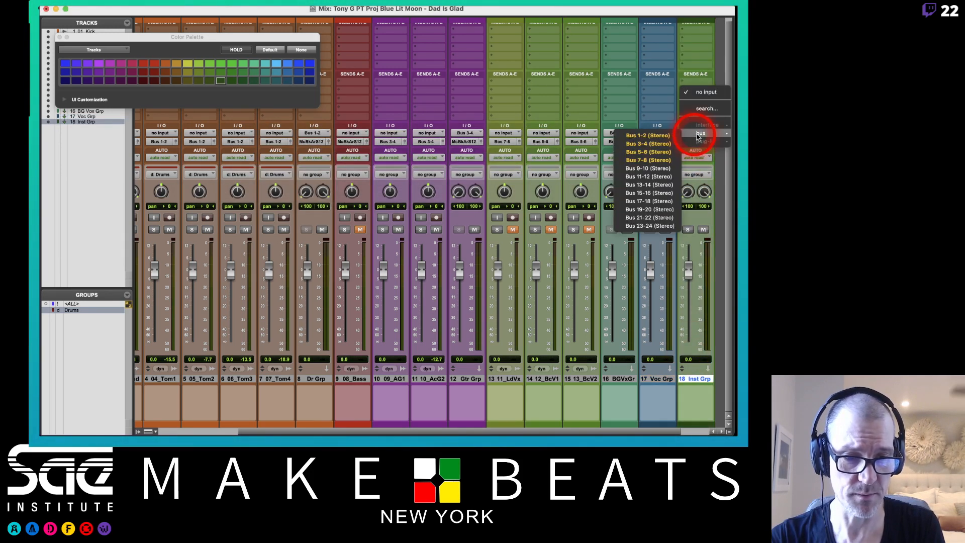
pyautogui.click(647, 169)
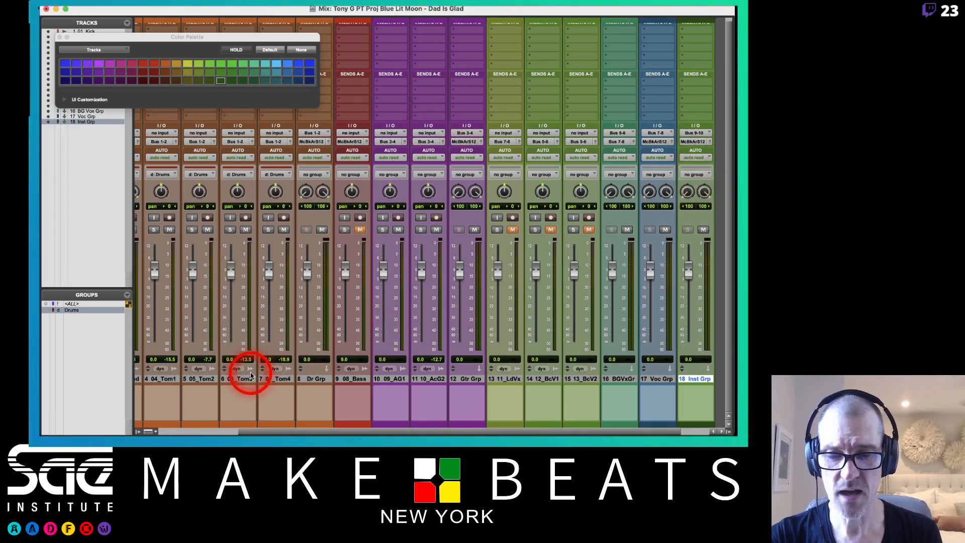
# Step: Route the outputs of the Dr Grp, 08_Bass and Gtr Grp tracks together to Bus 9-10
pyautogui.hscroll(-5, 248, 372)
pyautogui.hscroll(5, 251, 374)
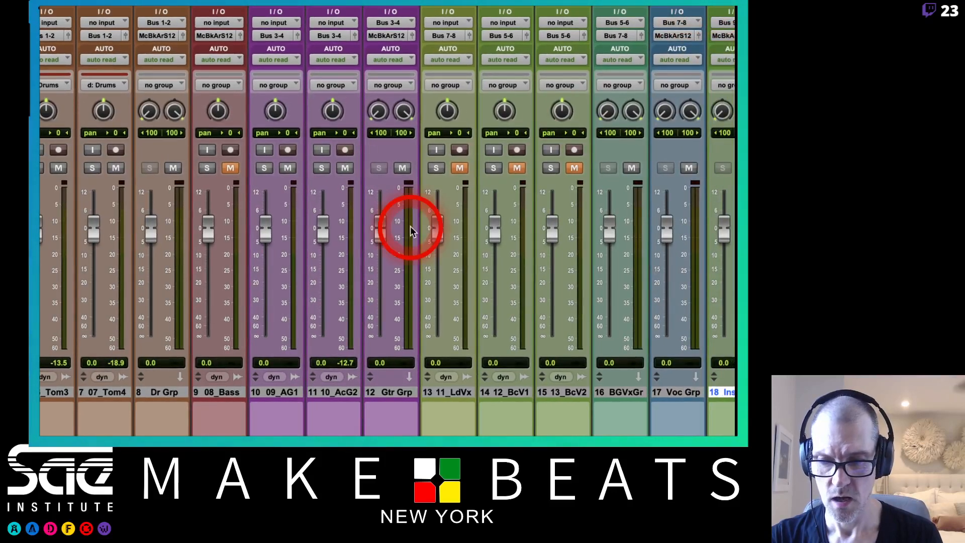
pyautogui.click(167, 396)
pyautogui.keyDown('super'); pyautogui.click(208, 393); pyautogui.keyUp('super')
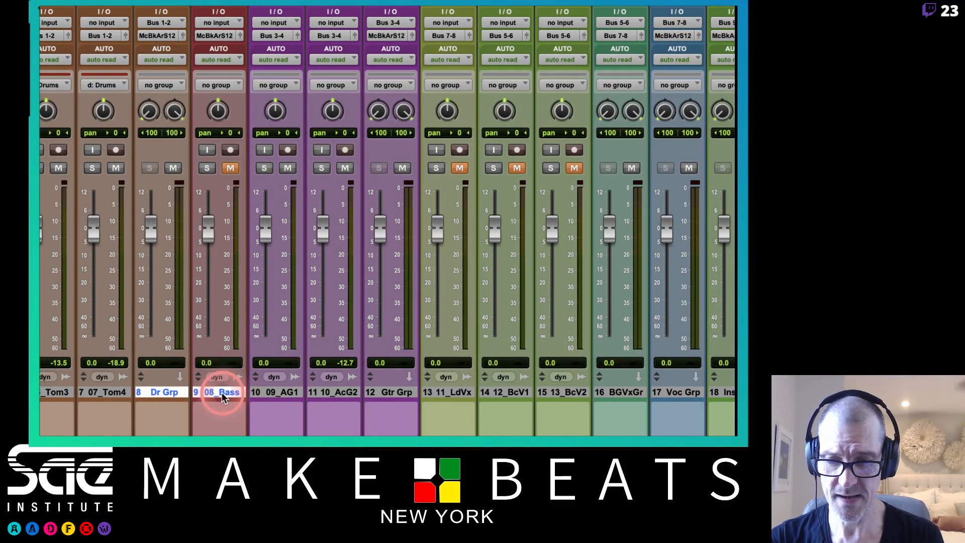
pyautogui.keyDown('super'); pyautogui.click(385, 391); pyautogui.keyUp('super')
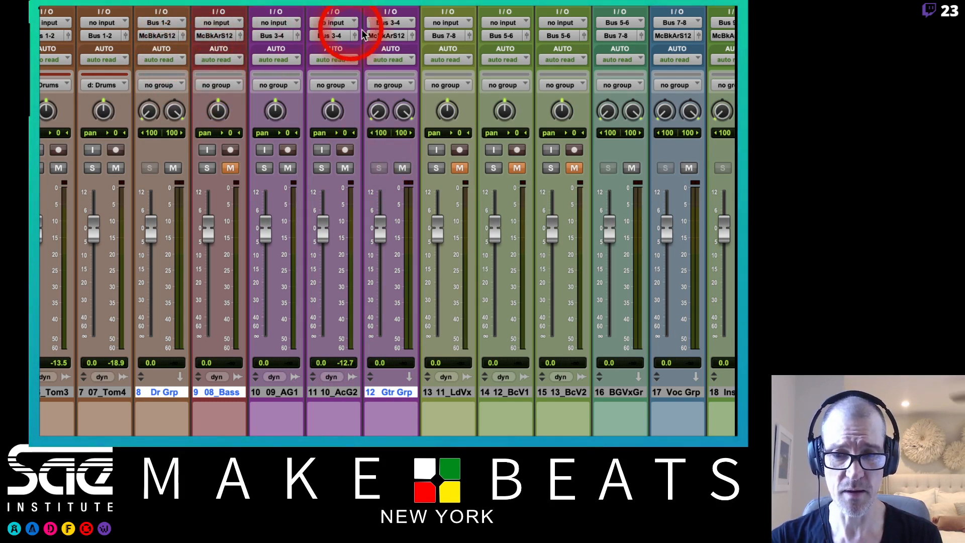
pyautogui.click(391, 36)
pyautogui.moveTo(398, 48)
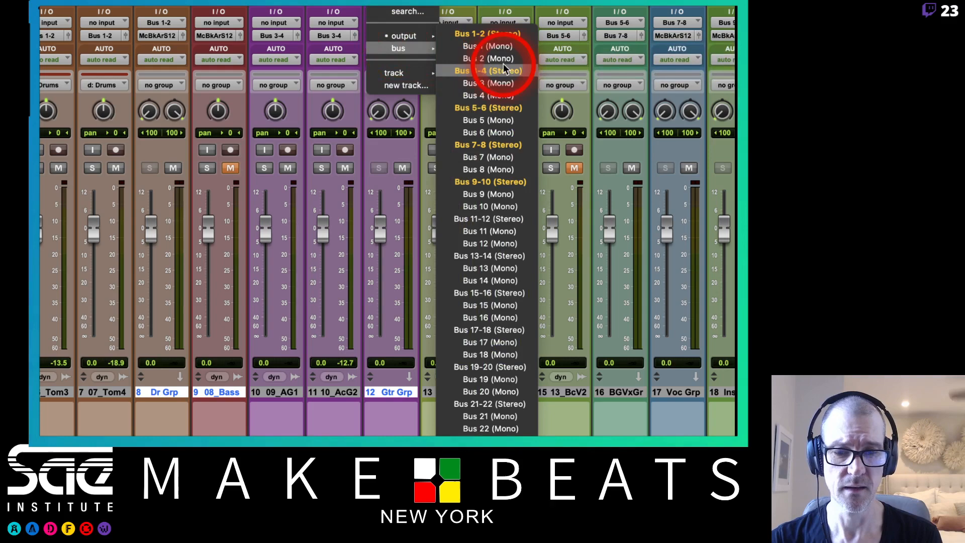
pyautogui.keyDown('alt'); pyautogui.keyDown('shift'); pyautogui.click(473, 184); pyautogui.keyUp('shift'); pyautogui.keyUp('alt')
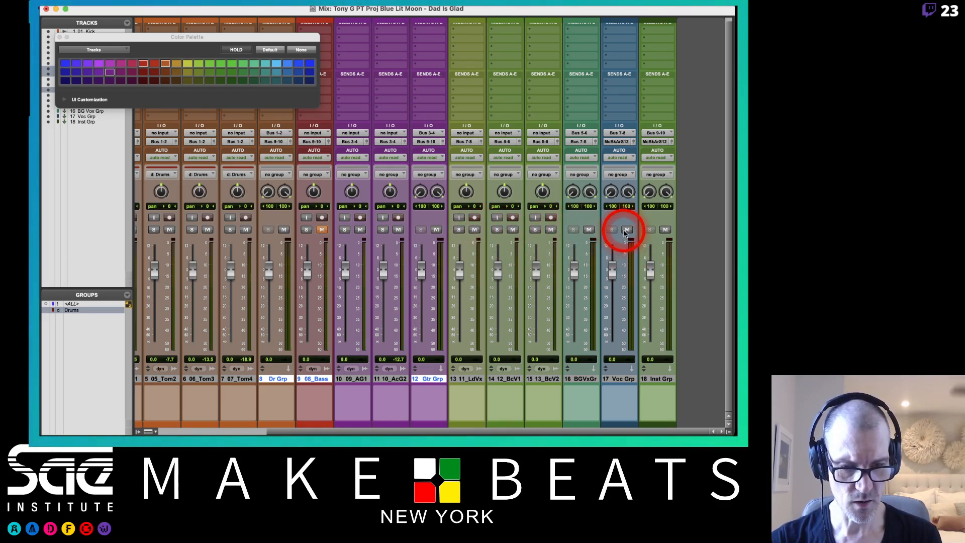
# Step: Mute the Voc Grp track and unmute the bass track to audition the instrument subgroup during playback
pyautogui.click(625, 230)
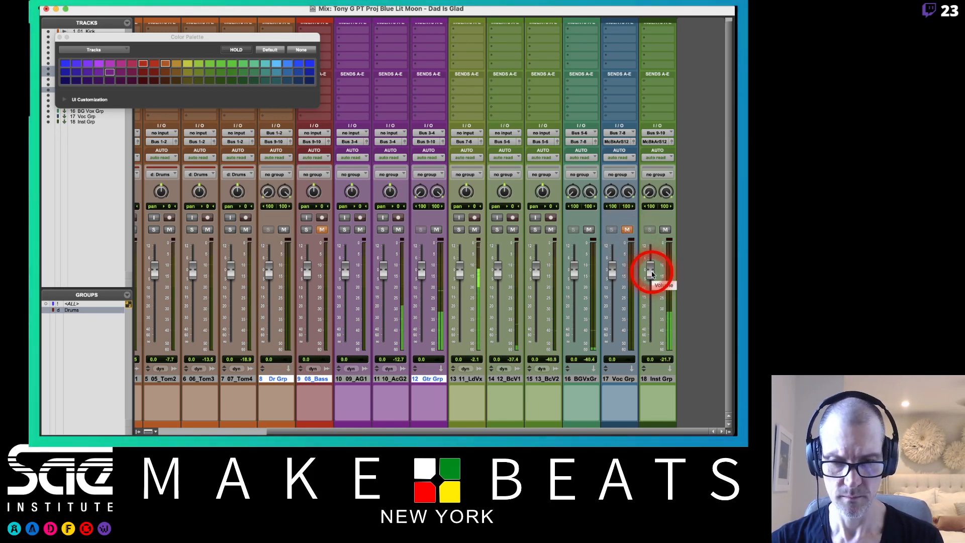
pyautogui.click(322, 230)
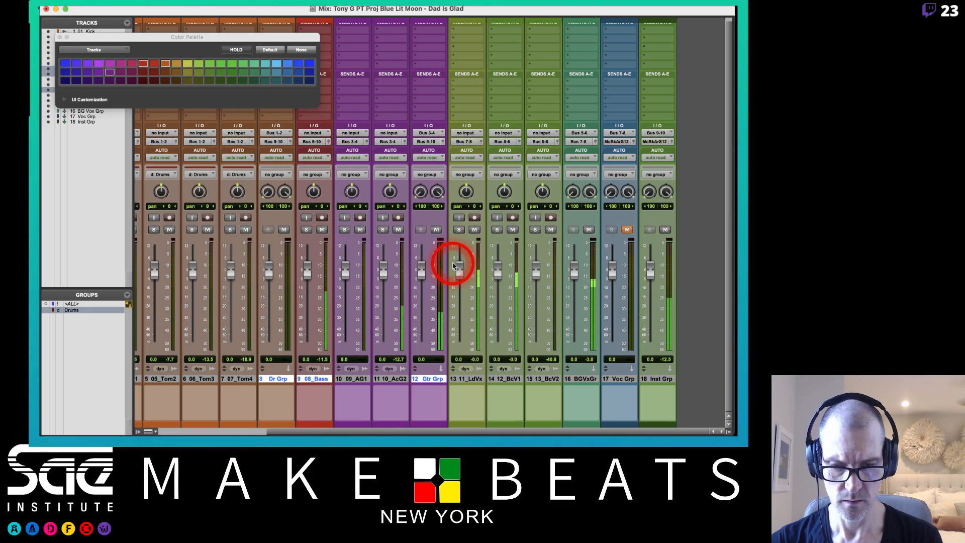
pyautogui.press('super+equal')
pyautogui.scroll(5, 453, 264)
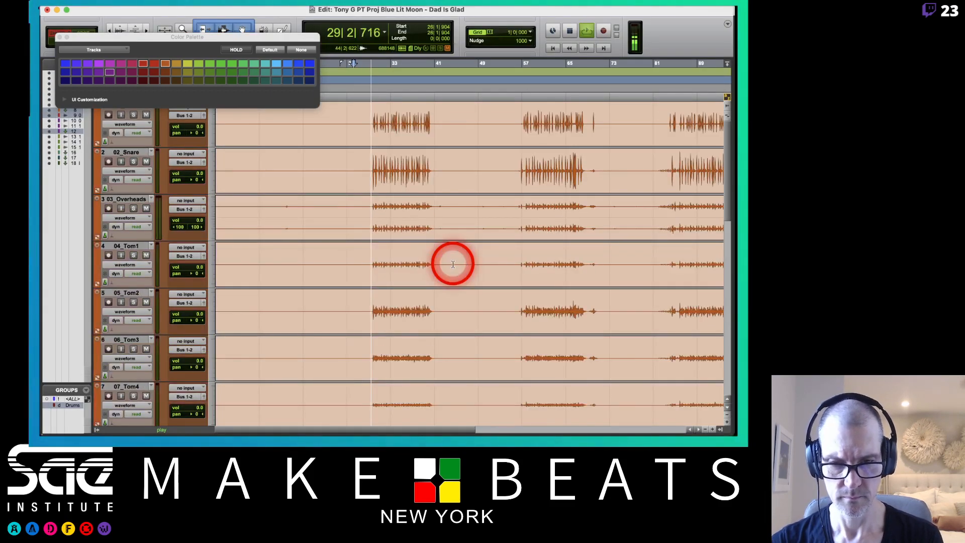
pyautogui.press('super+equal')
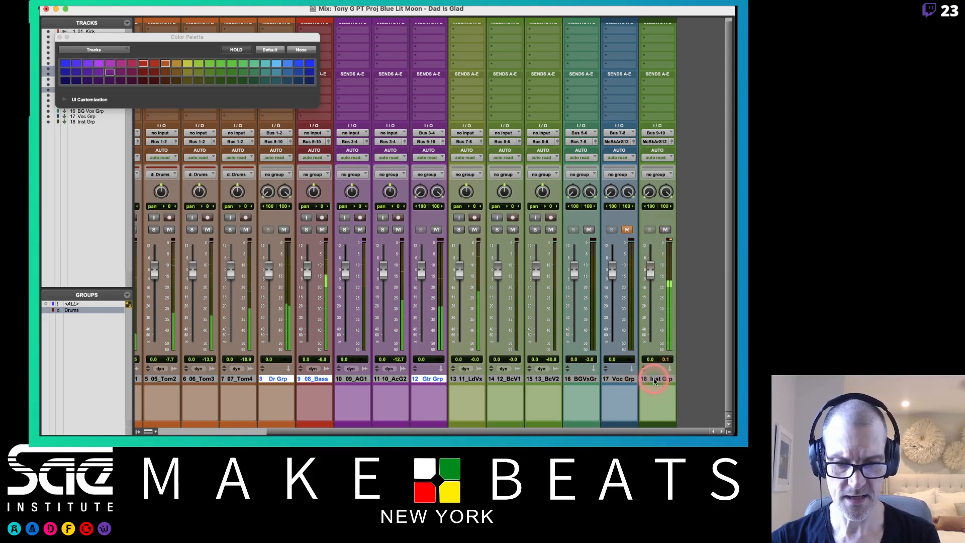
# Step: Create a stereo Master Fader track after the Inst Grp track
pyautogui.click(654, 380)
pyautogui.press('shift+super+n')
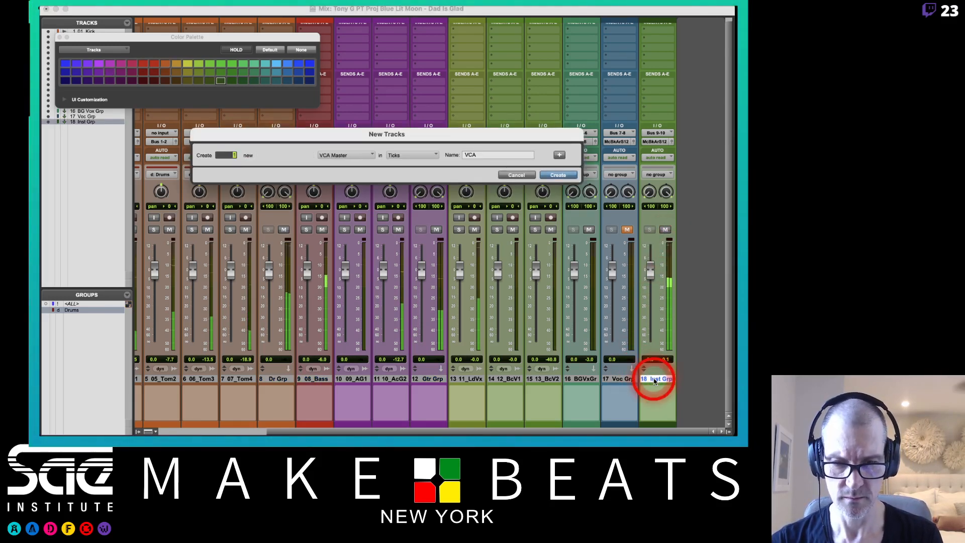
pyautogui.press('Return')
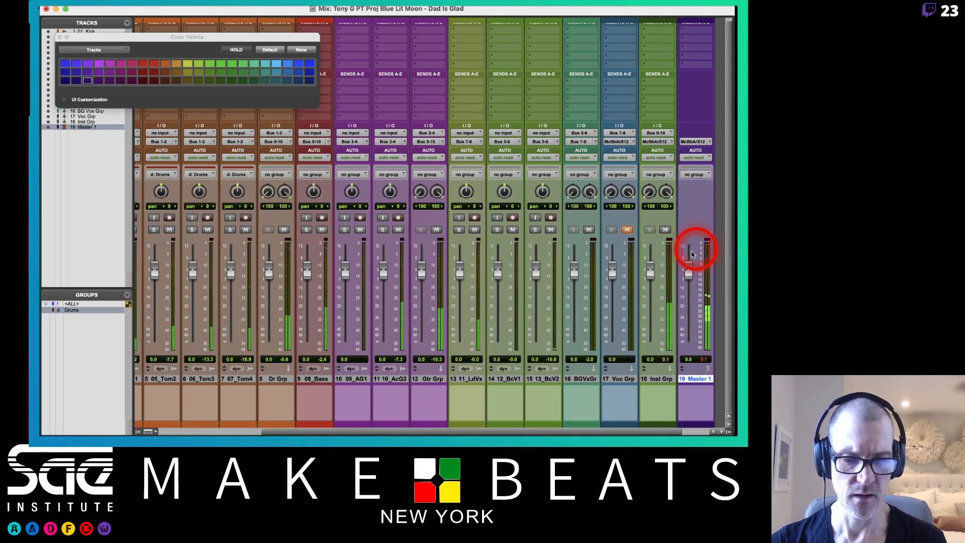
# Step: Unmute Voc Grp and sweep the Inst Grp and Voc Grp faders down and back up to about -1.4 and 0.0 dB
pyautogui.moveTo(649, 270); pyautogui.dragTo(652, 359)
pyautogui.click(627, 230)
pyautogui.moveTo(611, 274); pyautogui.dragTo(610, 378)
pyautogui.moveTo(651, 345); pyautogui.dragTo(650, 273)
pyautogui.click(612, 344)
pyautogui.moveTo(612, 344); pyautogui.dragTo(613, 271)
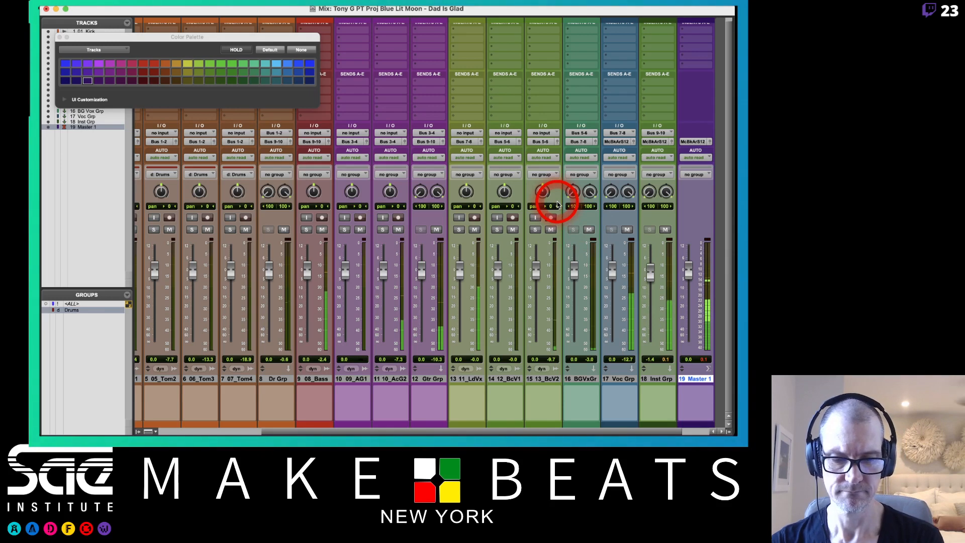
# Step: Pan the first backing vocal about 80 left and the second about 79 right, listen to the backing vocal parts, and stop playback
pyautogui.click(543, 196)
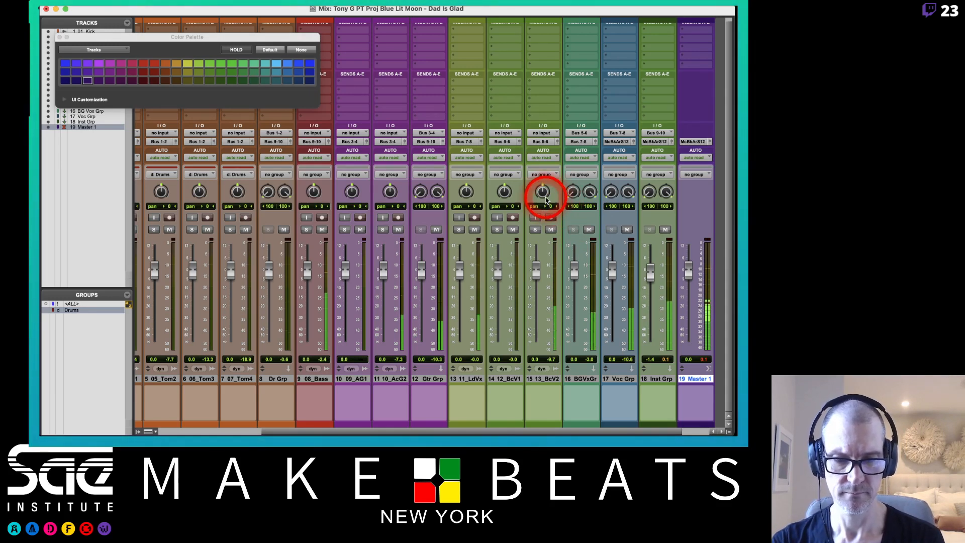
pyautogui.moveTo(542, 197)
pyautogui.mouseDown()
pyautogui.moveTo(537, 157)
pyautogui.moveTo(505, 212)
pyautogui.moveTo(543, 195)
pyautogui.moveTo(527, 191)
pyautogui.mouseUp()
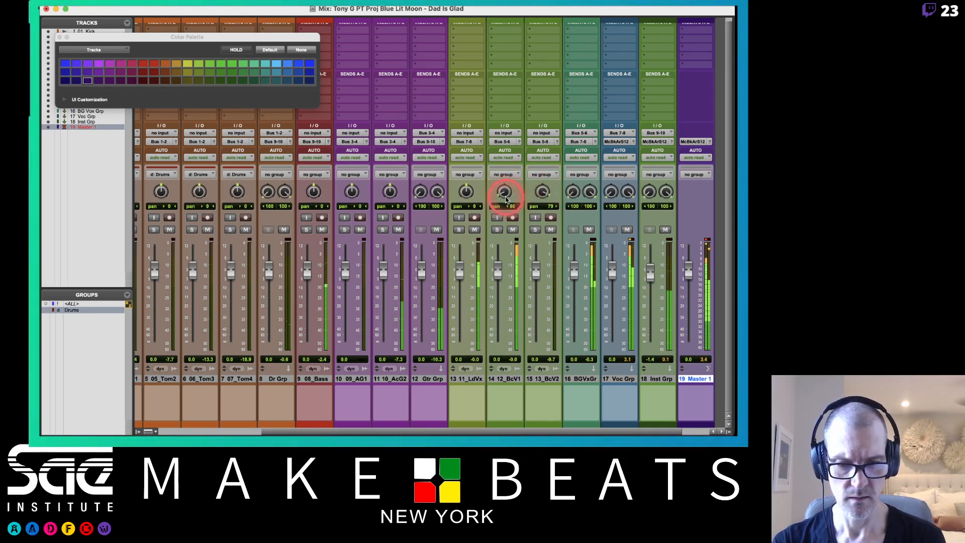
pyautogui.press('super+equal')
pyautogui.scroll(-10, 505, 198)
pyautogui.hscroll(3, 506, 198)
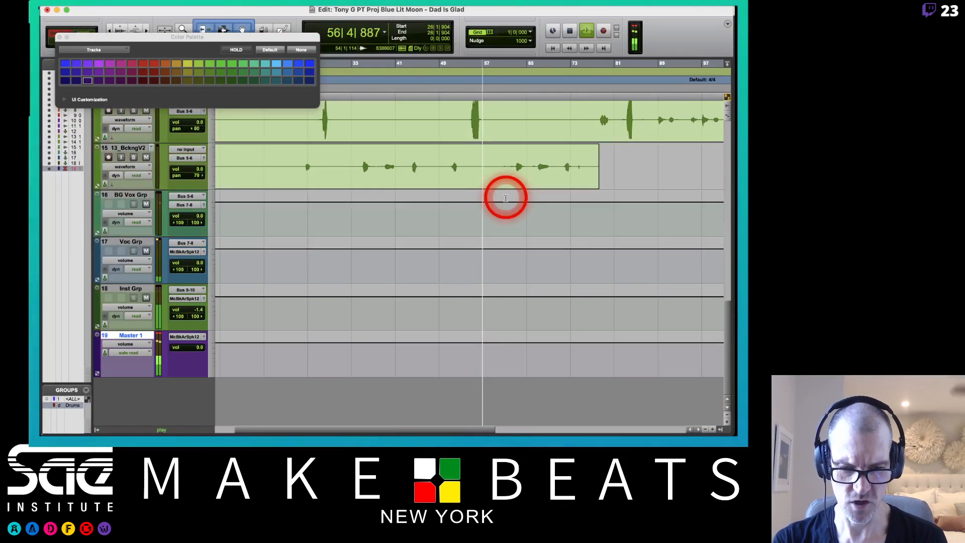
pyautogui.press('space')
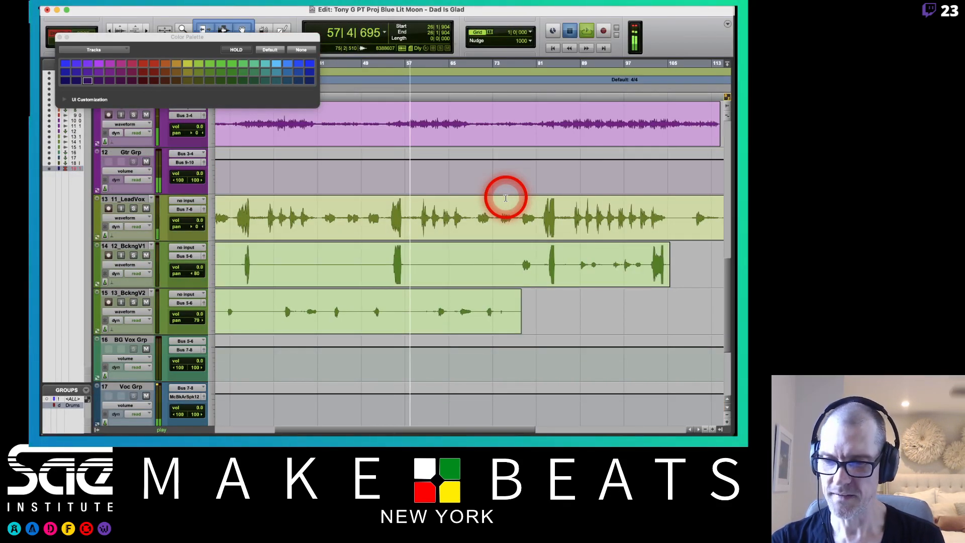
pyautogui.hscroll(-5, 370, 269)
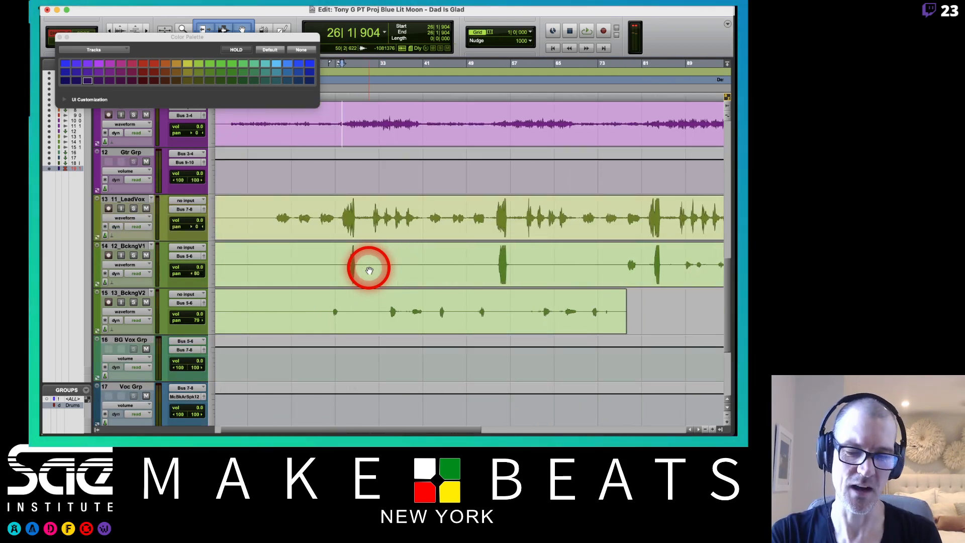
# Step: Reset the pan of both backing vocal tracks to center in the mixer
pyautogui.press('super+equal')
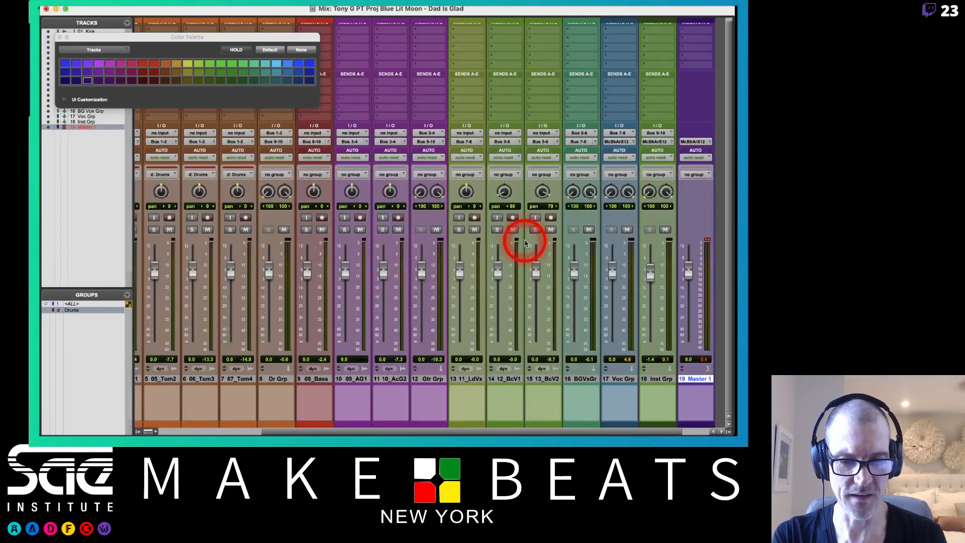
pyautogui.keyDown('alt'); pyautogui.click(504, 192); pyautogui.keyUp('alt')
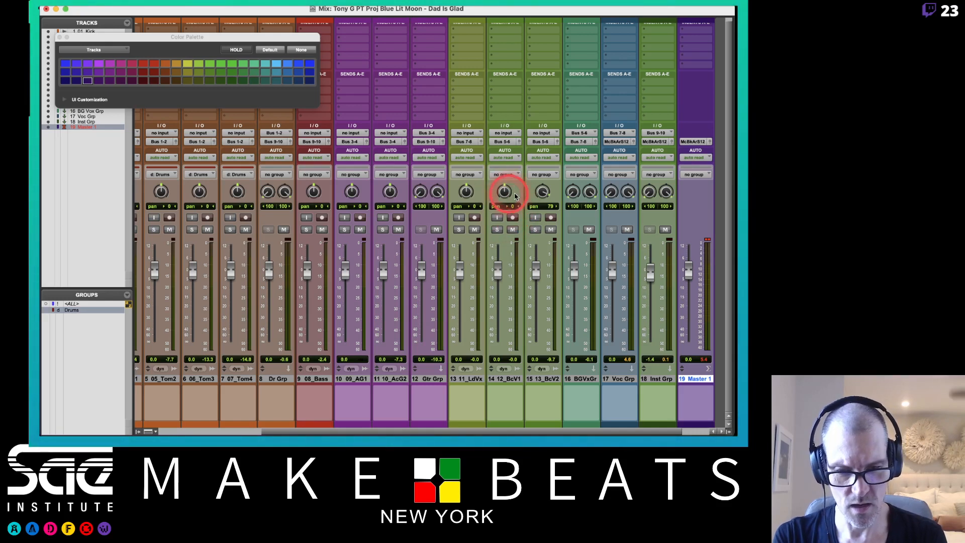
pyautogui.keyDown('alt'); pyautogui.click(542, 192); pyautogui.keyUp('alt')
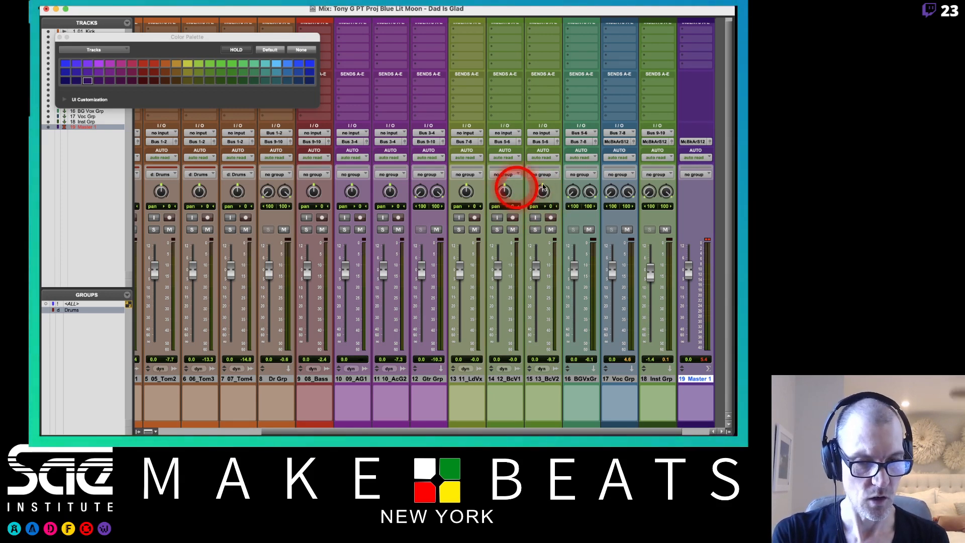
# Step: Set the height of all tracks in the Edit window to small
pyautogui.hscroll(1, 532, 176)
pyautogui.hscroll(-5, 532, 176)
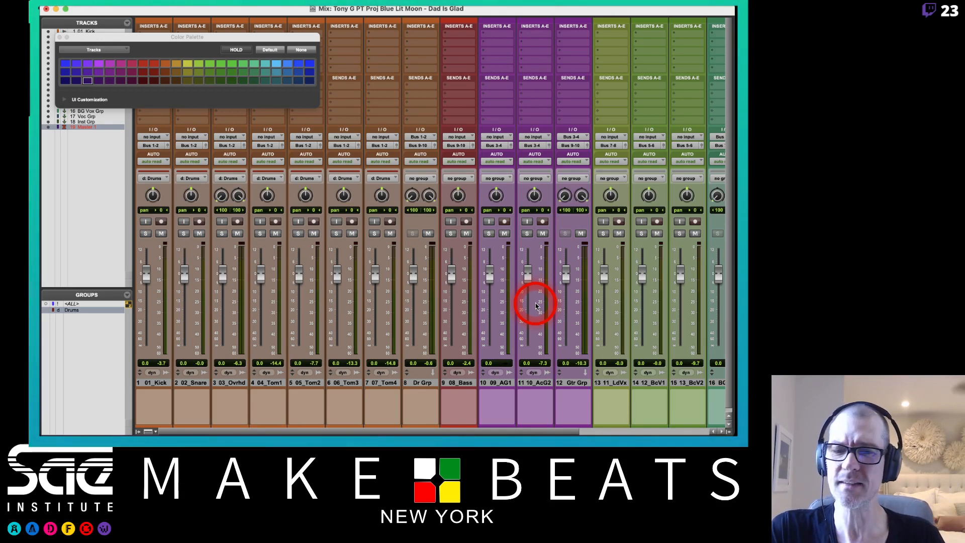
pyautogui.press('super+equal')
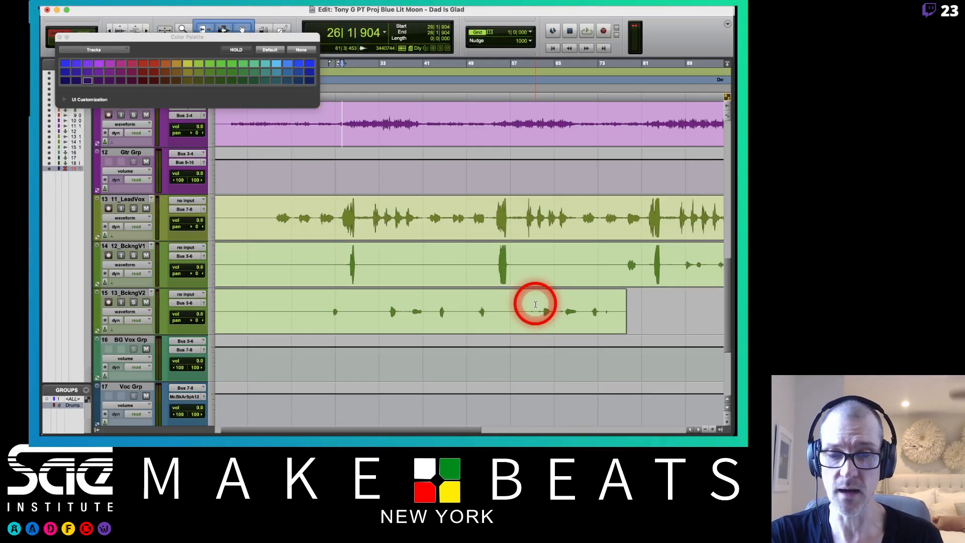
pyautogui.scroll(-3, 535, 304)
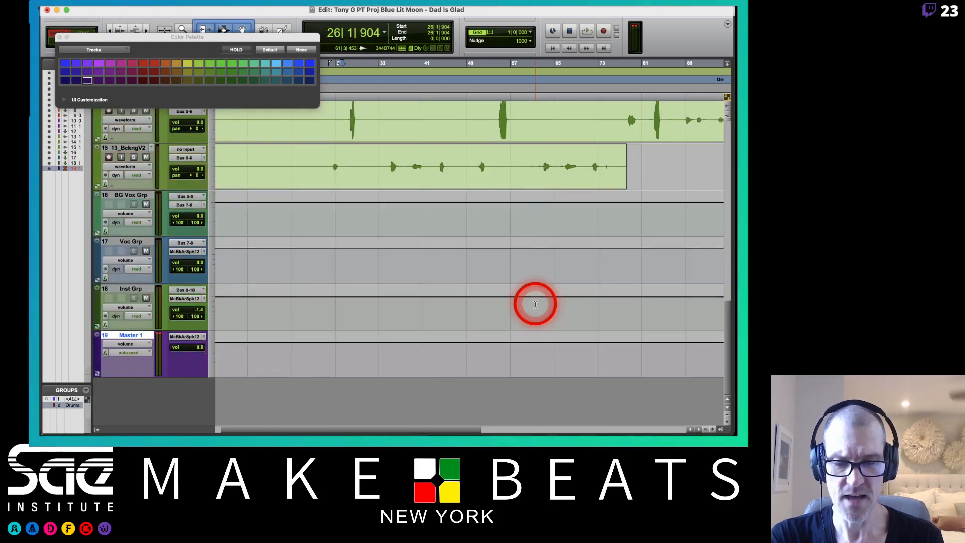
pyautogui.hscroll(-1, 535, 304)
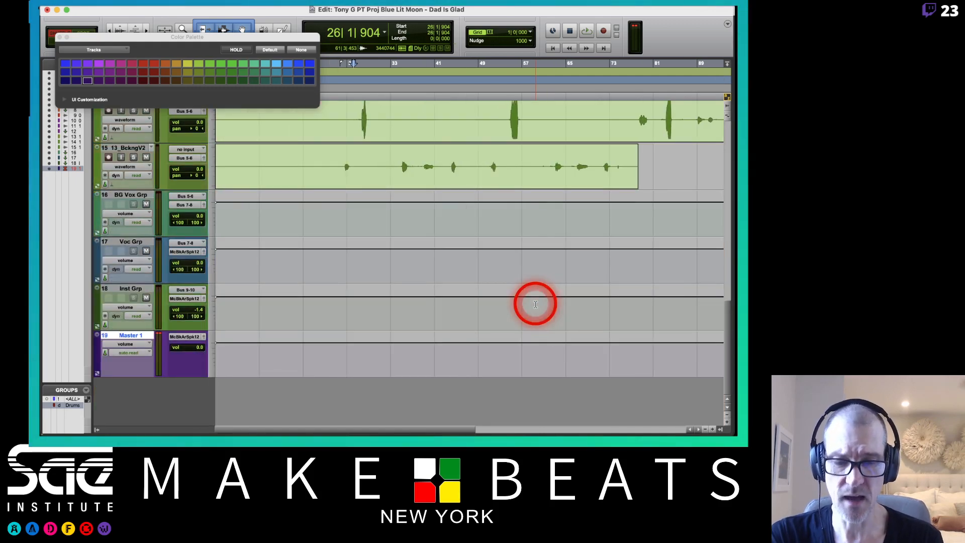
pyautogui.click(216, 169)
pyautogui.click(212, 169)
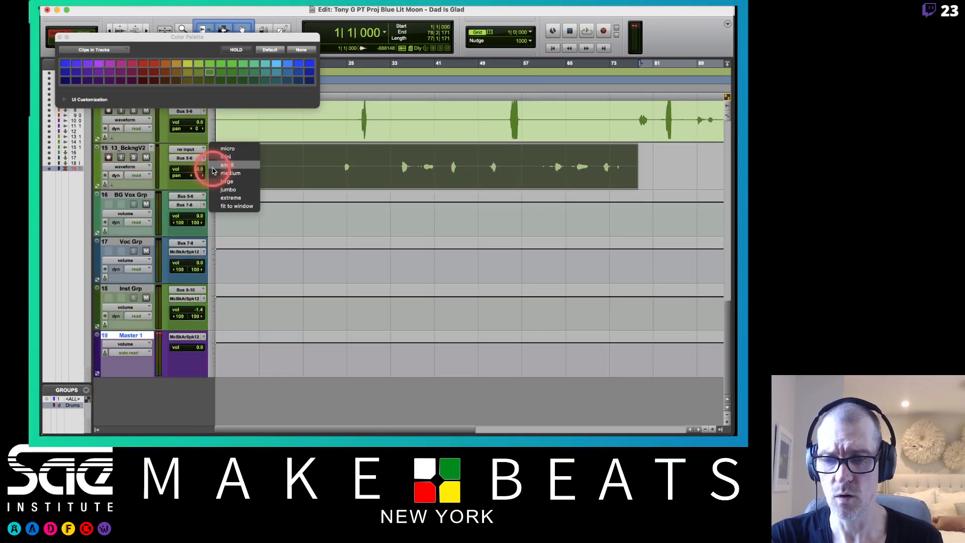
pyautogui.click(214, 165)
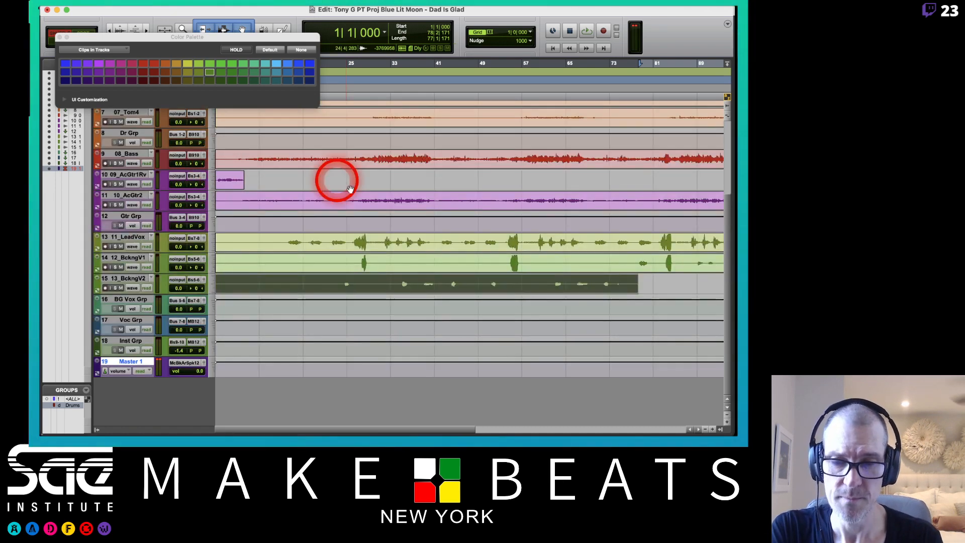
pyautogui.scroll(5, 341, 184)
# Step: Set the outputs of all tracks to no output in the mixer, and choose no input for the kick track
pyautogui.press('super+equal')
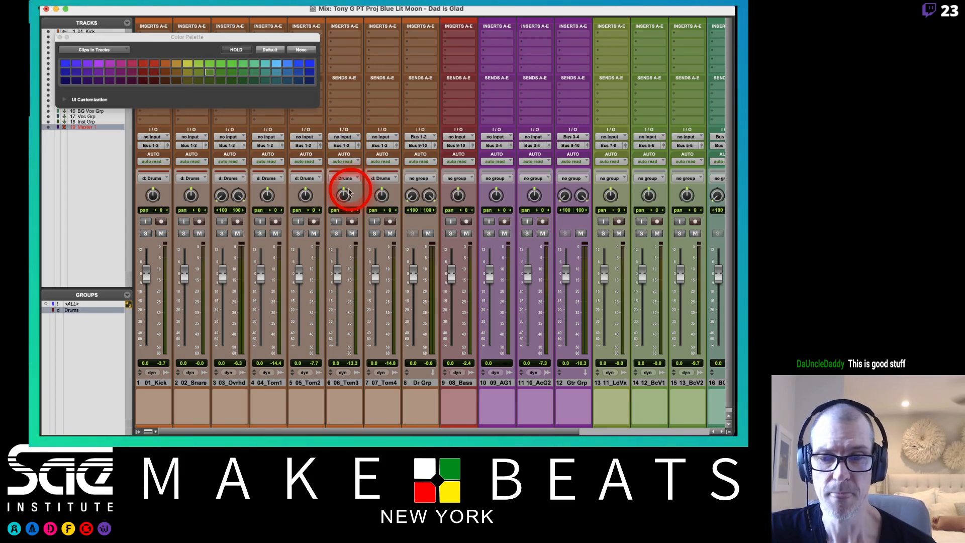
pyautogui.hscroll(5, 342, 194)
pyautogui.hscroll(-5, 333, 195)
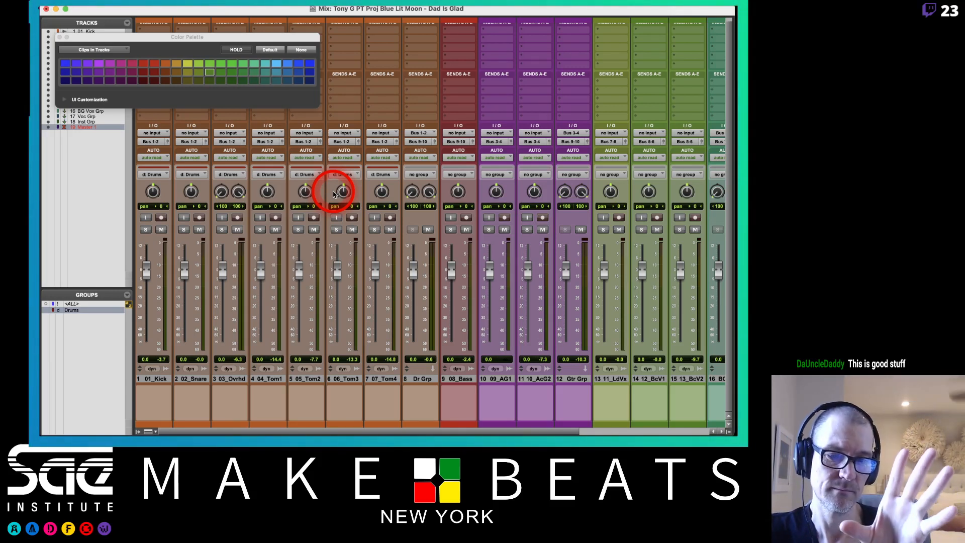
pyautogui.click(150, 142)
pyautogui.keyDown('alt'); pyautogui.click(165, 110); pyautogui.keyUp('alt')
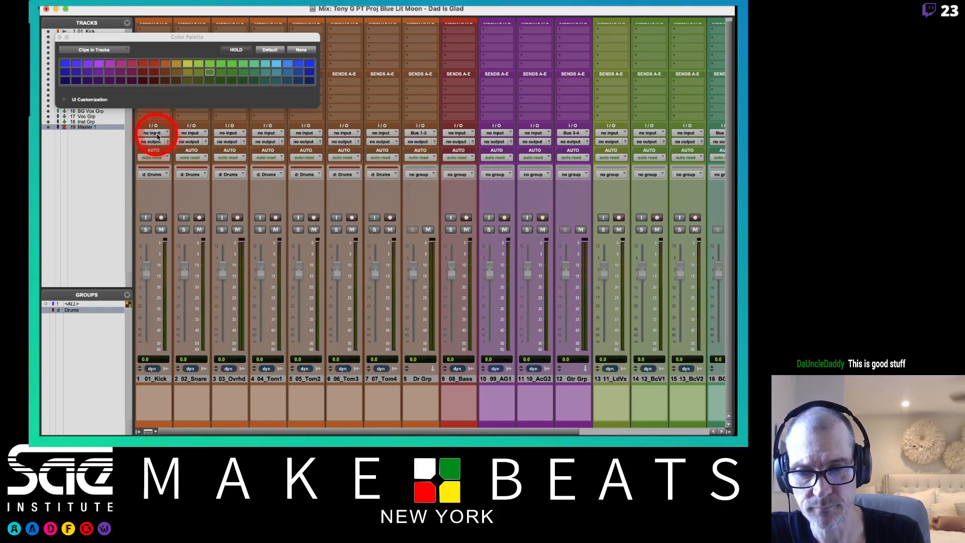
pyautogui.click(152, 133)
pyautogui.click(165, 93)
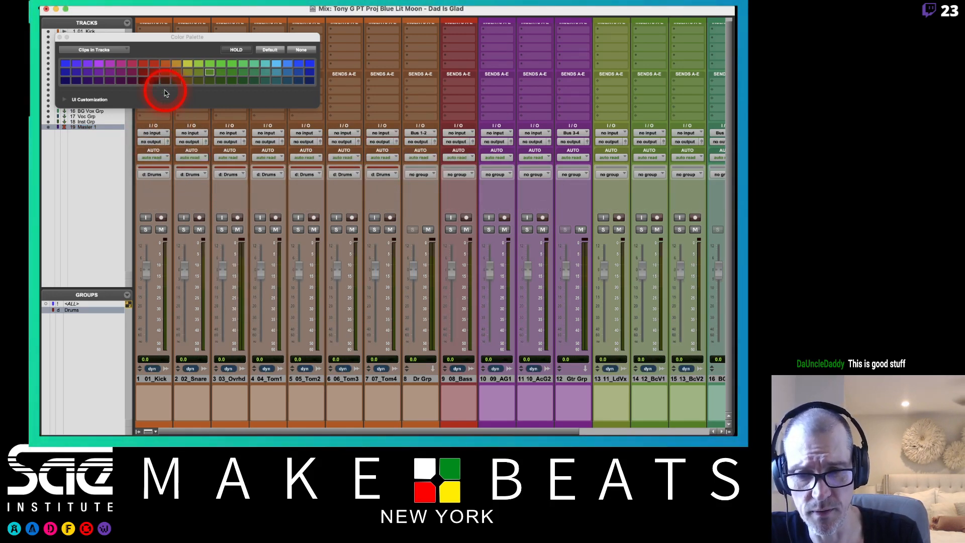
# Step: Set the inputs of all tracks to no input from the drum group's input in the mixer
pyautogui.click(422, 137)
pyautogui.click(430, 97)
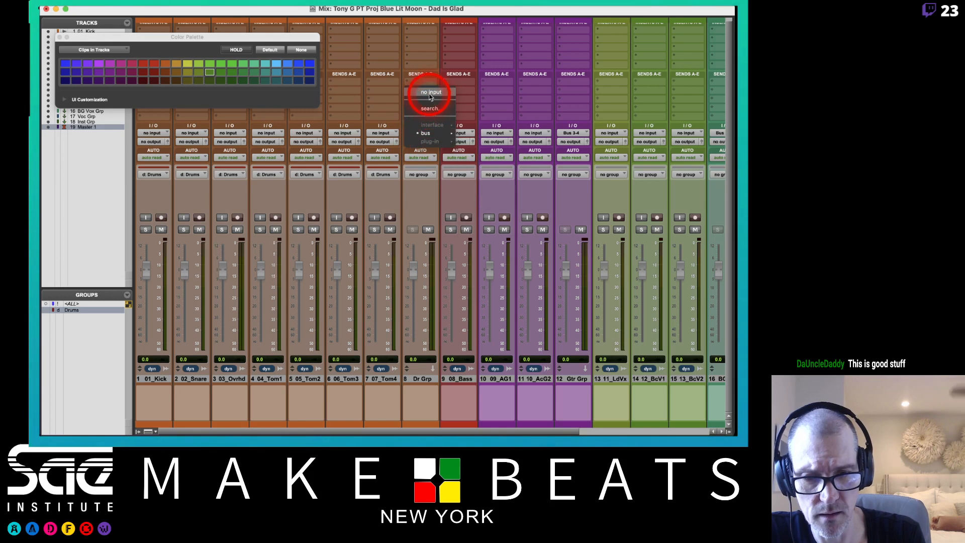
# Step: Delete the Dr Grp, Gtr Grp, BG Vox Grp, Voc Grp and Inst Grp Aux tracks together
pyautogui.hscroll(5, 409, 254)
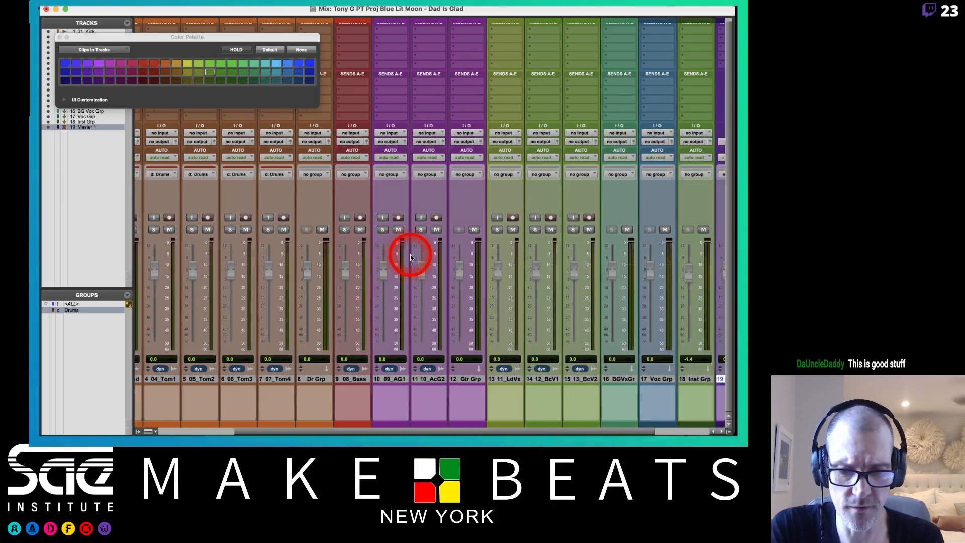
pyautogui.click(315, 379)
pyautogui.keyDown('super'); pyautogui.click(467, 378); pyautogui.keyUp('super')
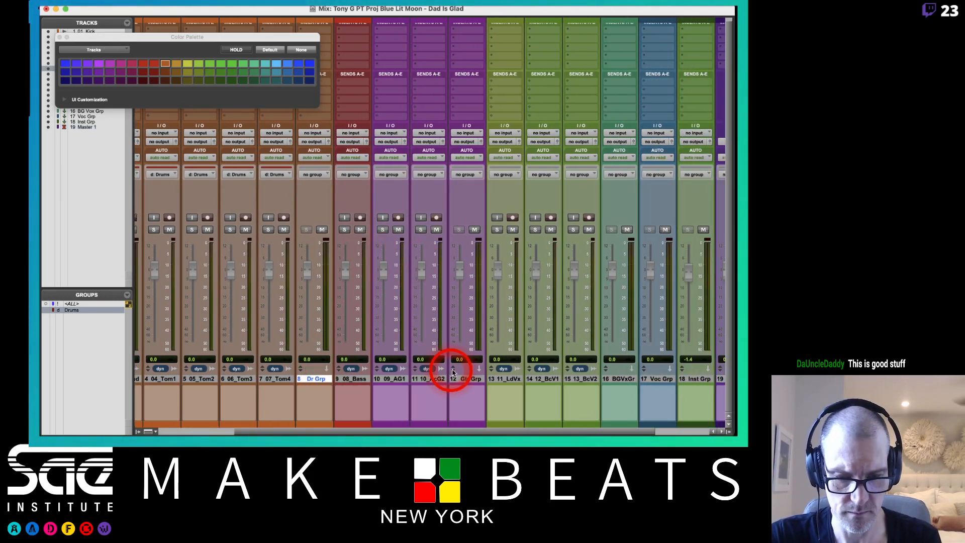
pyautogui.keyDown('super'); pyautogui.click(584, 378); pyautogui.keyUp('super')
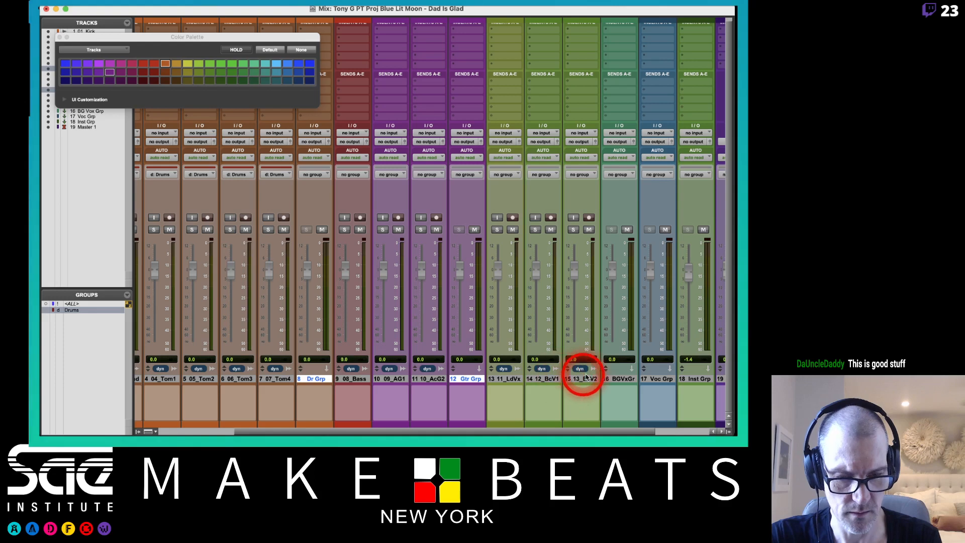
pyautogui.keyDown('super'); pyautogui.click(634, 380); pyautogui.keyUp('super')
pyautogui.keyDown('super'); pyautogui.click(654, 381); pyautogui.keyUp('super')
pyautogui.hscroll(3, 655, 382)
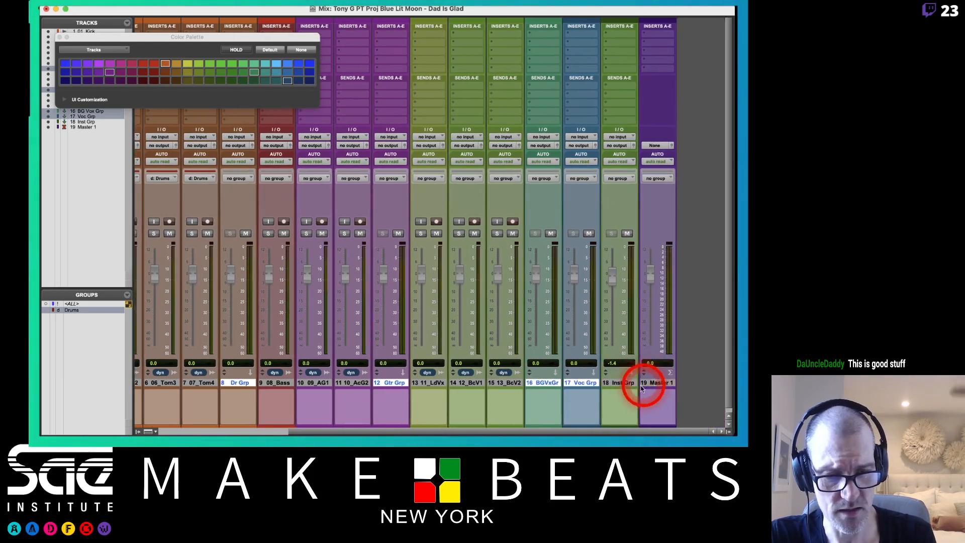
pyautogui.keyDown('super'); pyautogui.click(627, 384); pyautogui.keyUp('super')
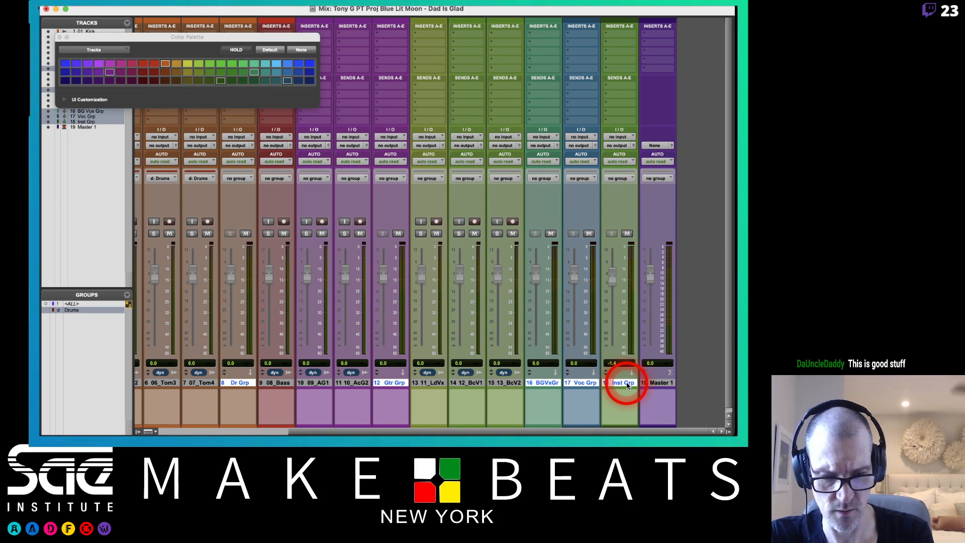
pyautogui.rightClick(628, 384)
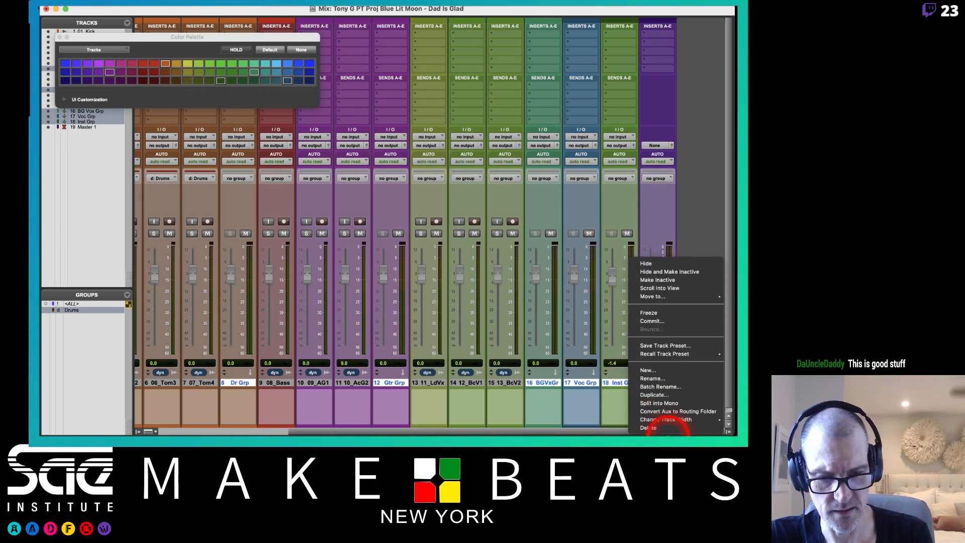
pyautogui.click(661, 428)
pyautogui.click(561, 411)
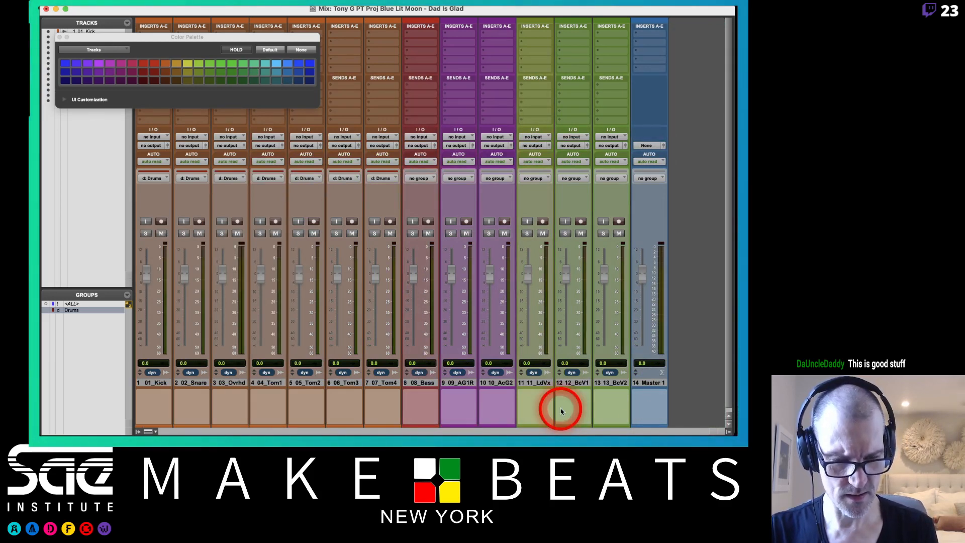
# Step: Route the outputs of all tracks, including the Master Fader, to MacBook Air Speakers 1-2
pyautogui.click(412, 145)
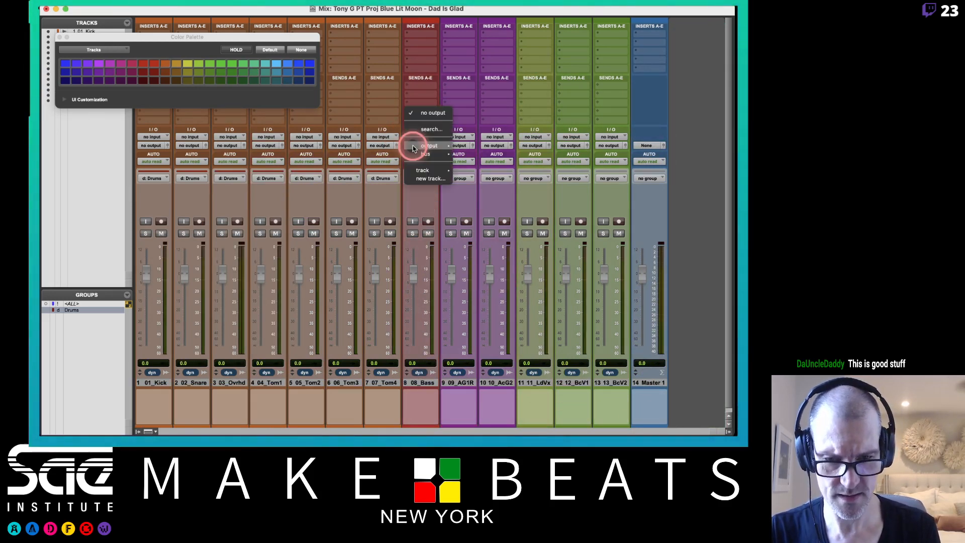
pyautogui.moveTo(440, 148)
pyautogui.keyDown('alt'); pyautogui.click(480, 147); pyautogui.keyUp('alt')
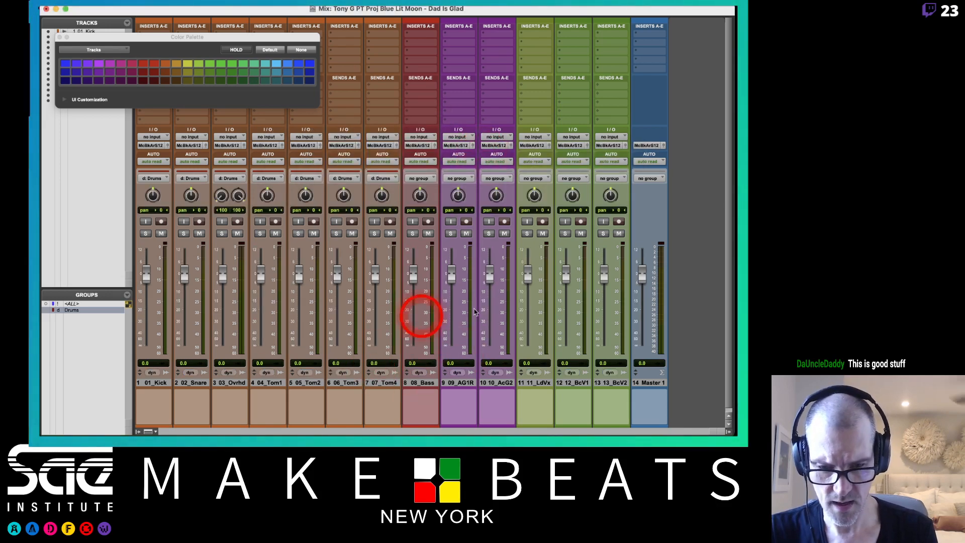
# Step: Reset the bus paths to their defaults in the I/O Setup and accept the setup
pyautogui.moveTo(424, 8)
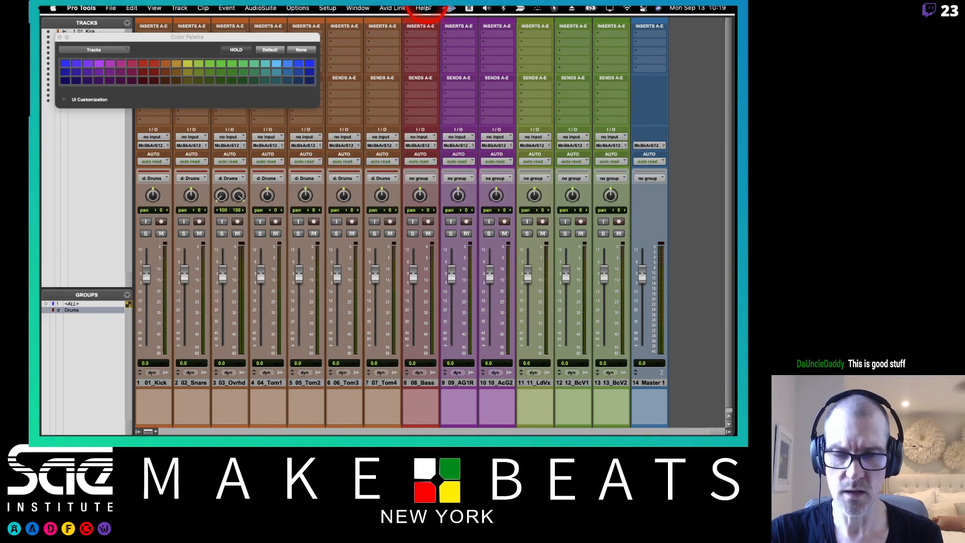
pyautogui.click(327, 8)
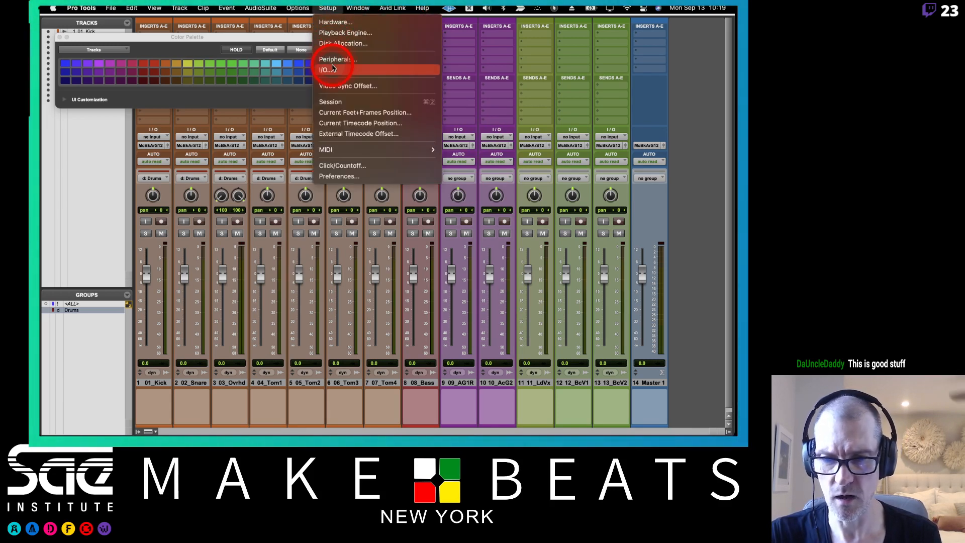
pyautogui.click(333, 65)
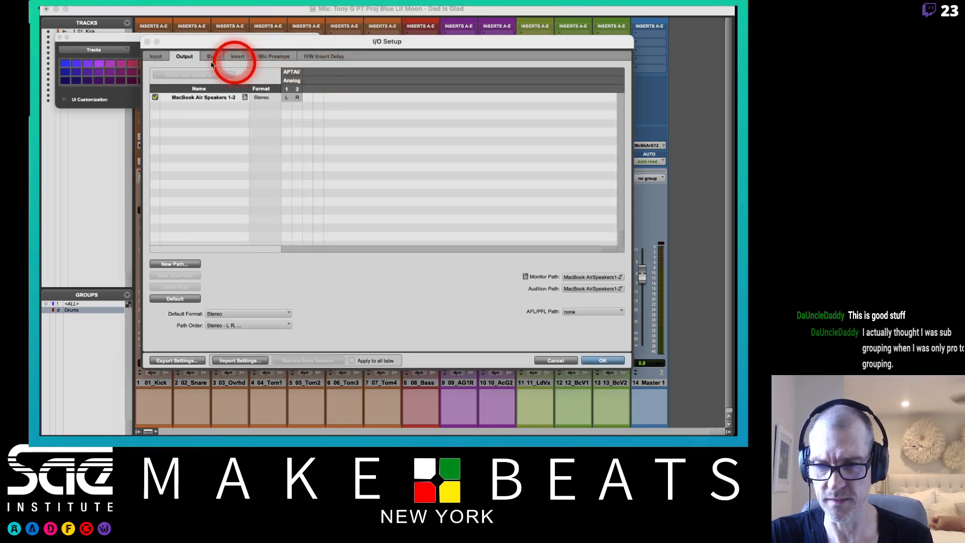
pyautogui.click(155, 58)
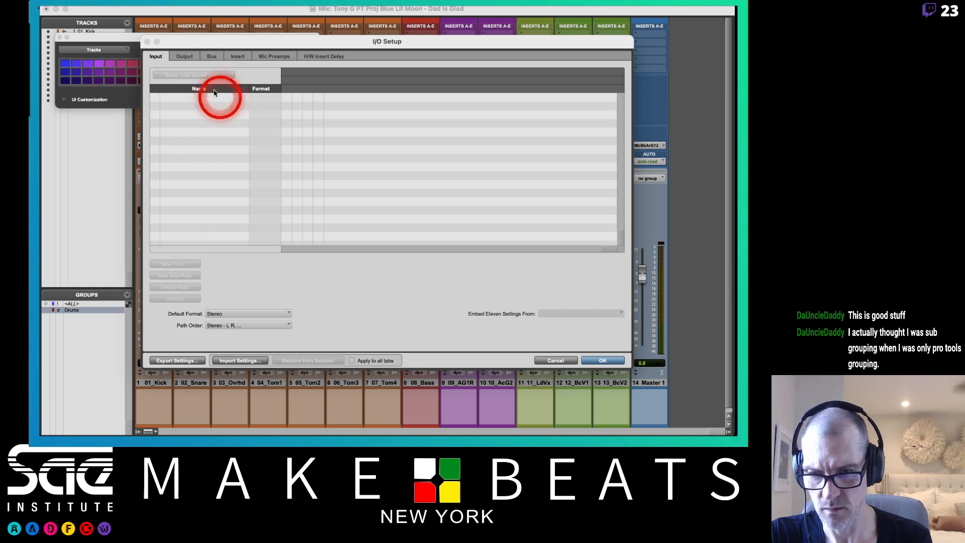
pyautogui.click(211, 56)
pyautogui.click(179, 298)
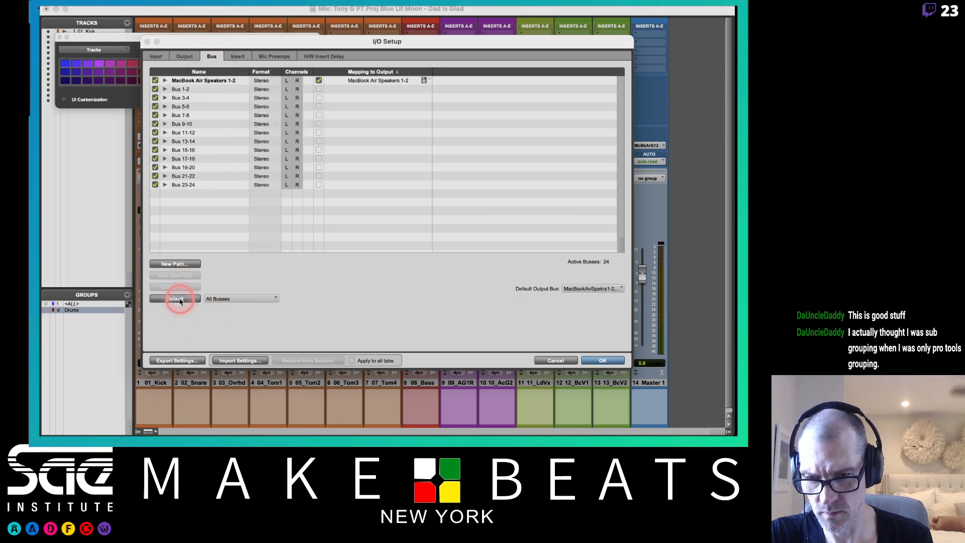
pyautogui.click(604, 362)
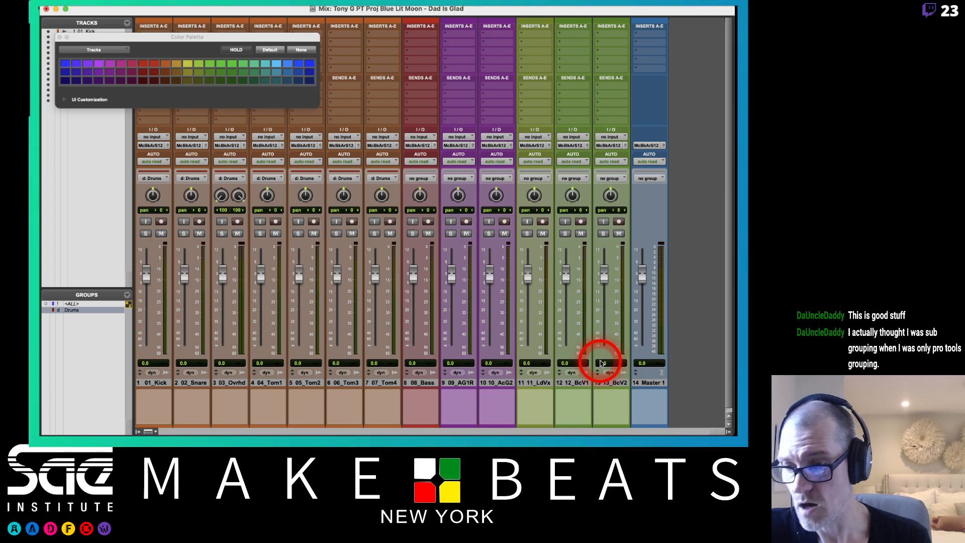
pyautogui.click(413, 261)
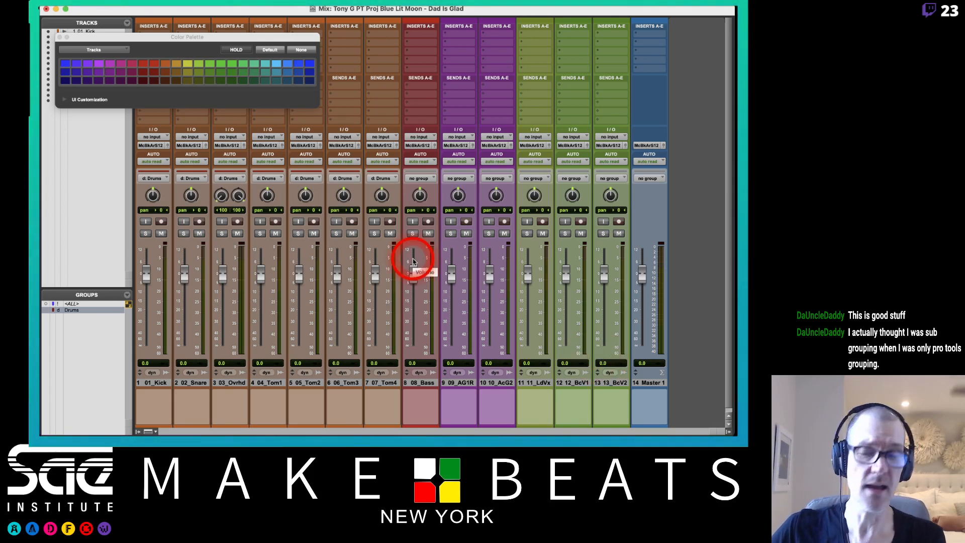
pyautogui.click(286, 197)
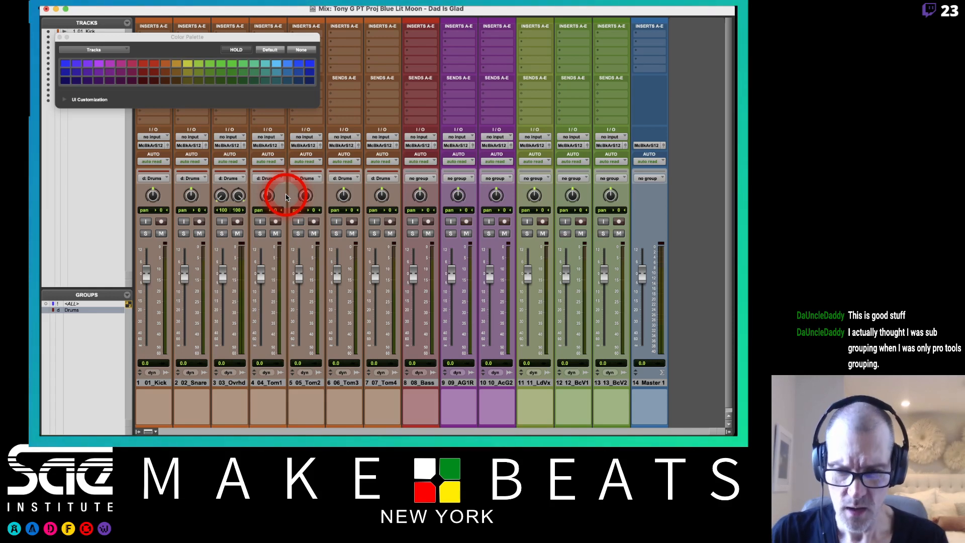
# Step: Select both acoustic guitar tracks and examine the short reversed guitar clip in the Edit window before returning to the mixer
pyautogui.click(464, 383)
pyautogui.keyDown('shift'); pyautogui.click(498, 384); pyautogui.keyUp('shift')
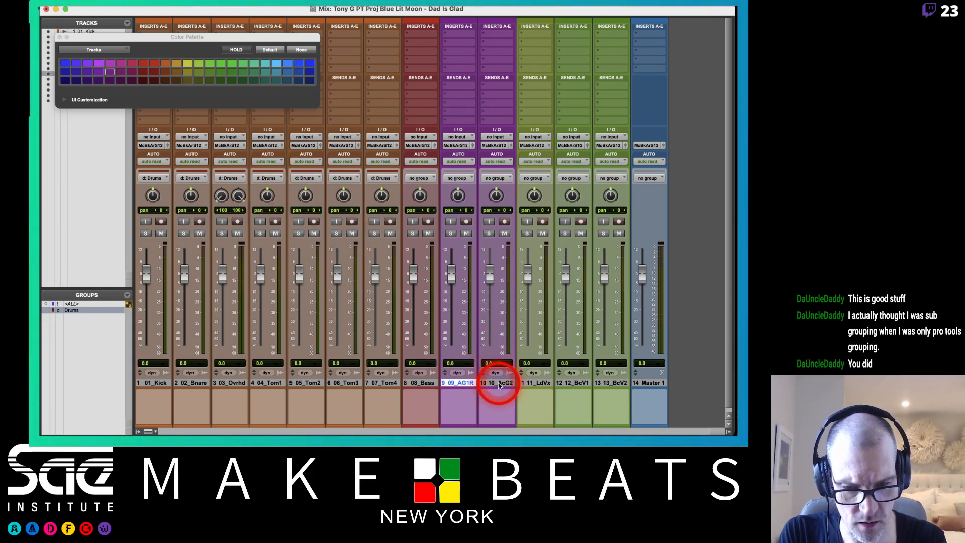
pyautogui.press('super+equal')
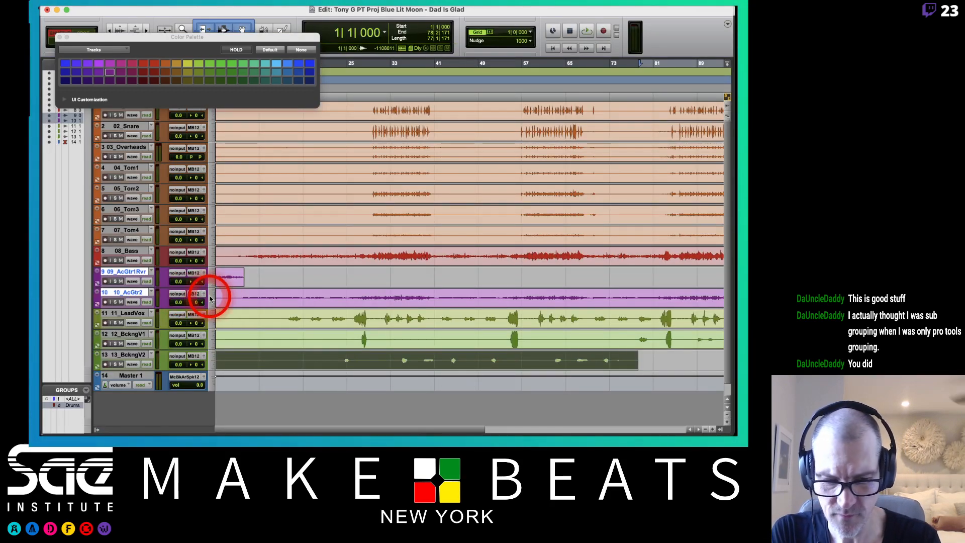
pyautogui.press('super+bracketright')
pyautogui.press('super+bracketright')
pyautogui.press('super+bracketright')
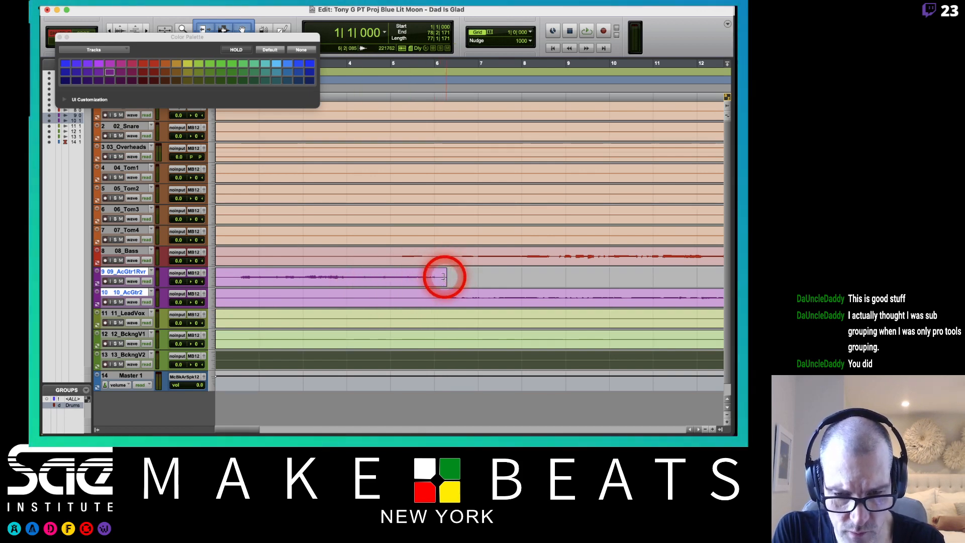
pyautogui.press('super+equal')
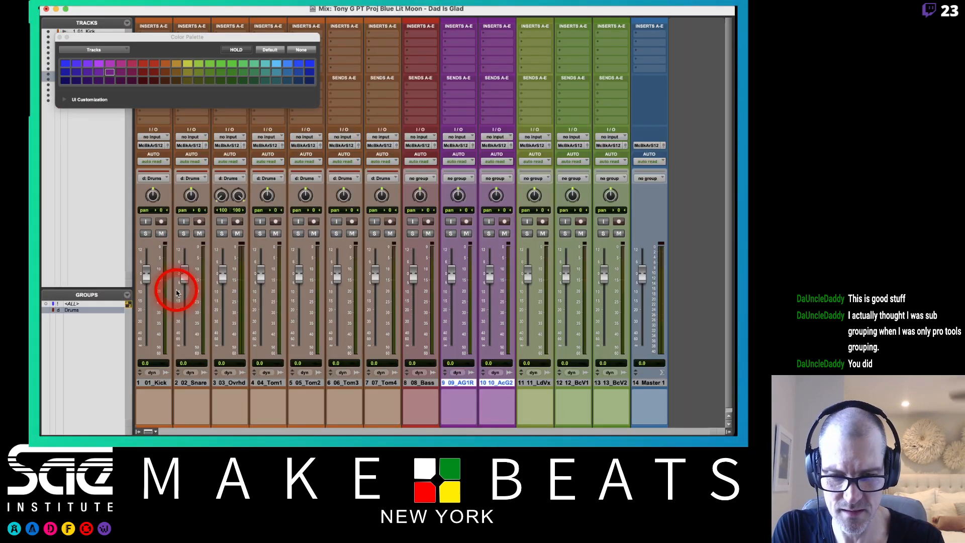
# Step: Examine the second acoustic guitar and the vocal tracks across the song in the Edit window
pyautogui.press('super+equal')
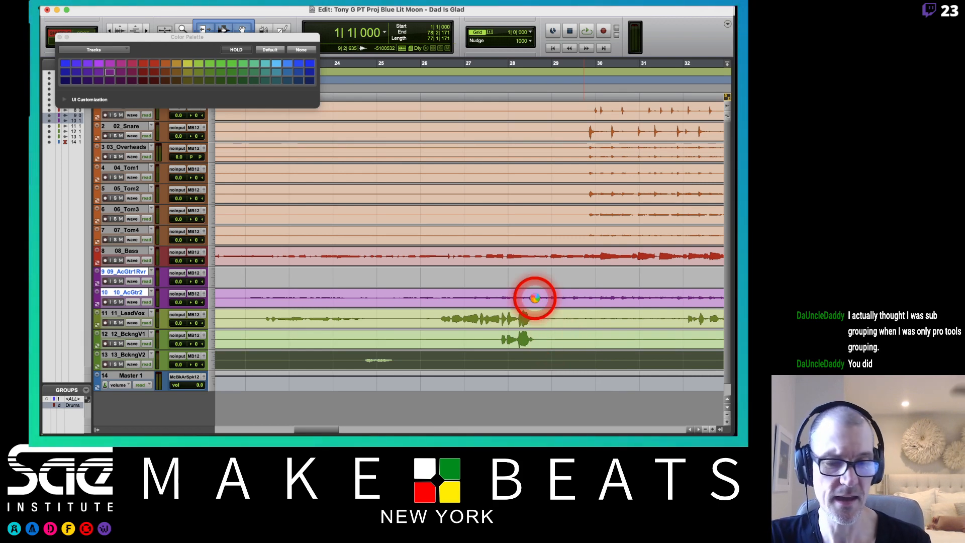
pyautogui.press('r')
pyautogui.press('r')
pyautogui.press('r')
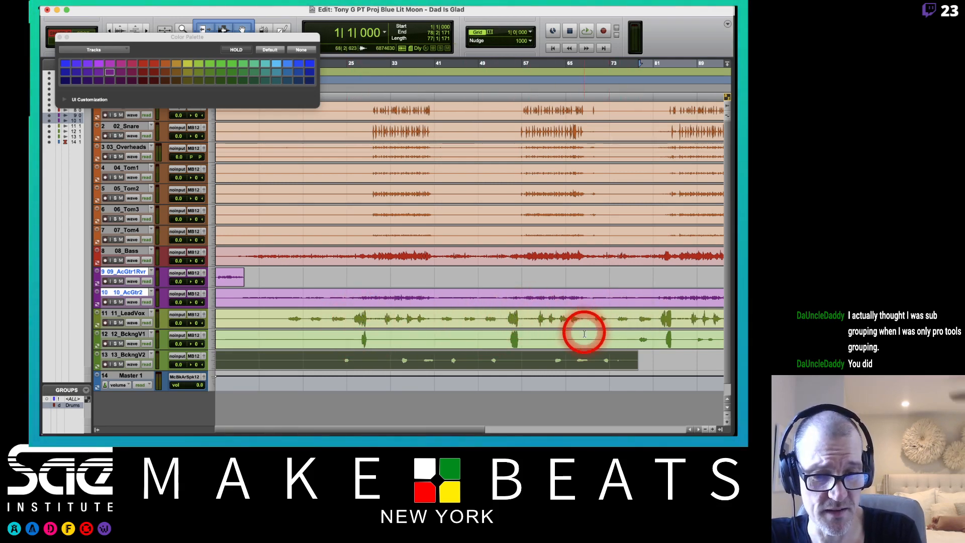
pyautogui.hscroll(5, 601, 334)
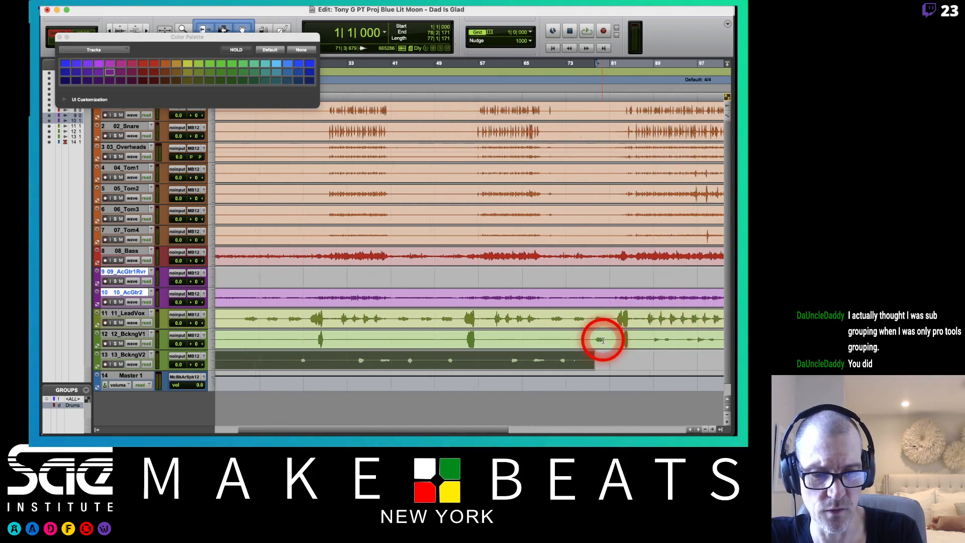
pyautogui.hscroll(-5, 603, 340)
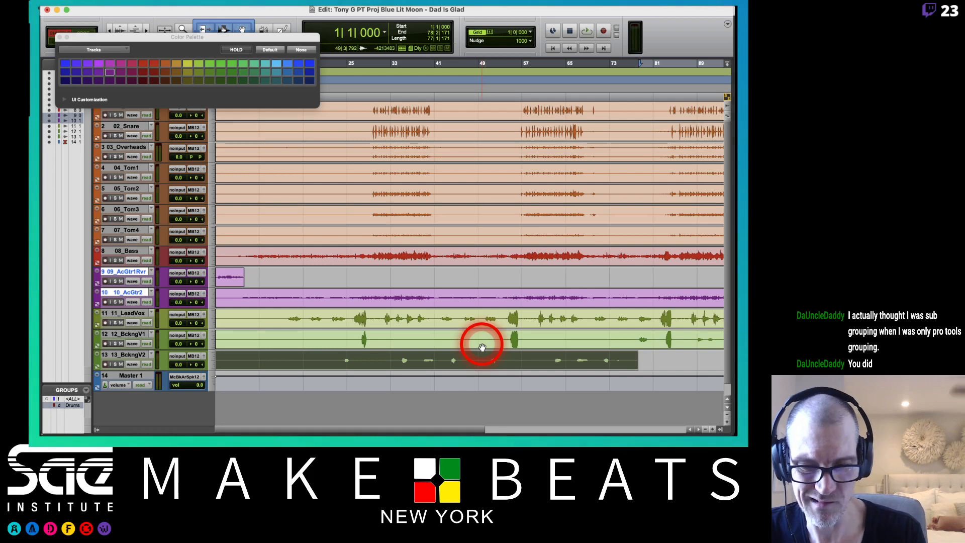
# Step: Set the lead vocal track's height to large and place the edit cursor near the end of bar 29
pyautogui.click(211, 322)
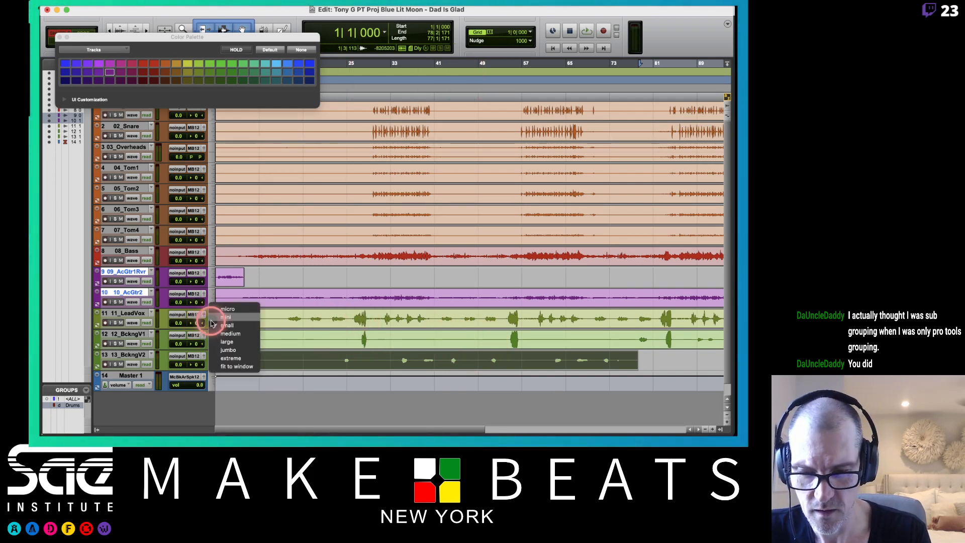
pyautogui.click(227, 341)
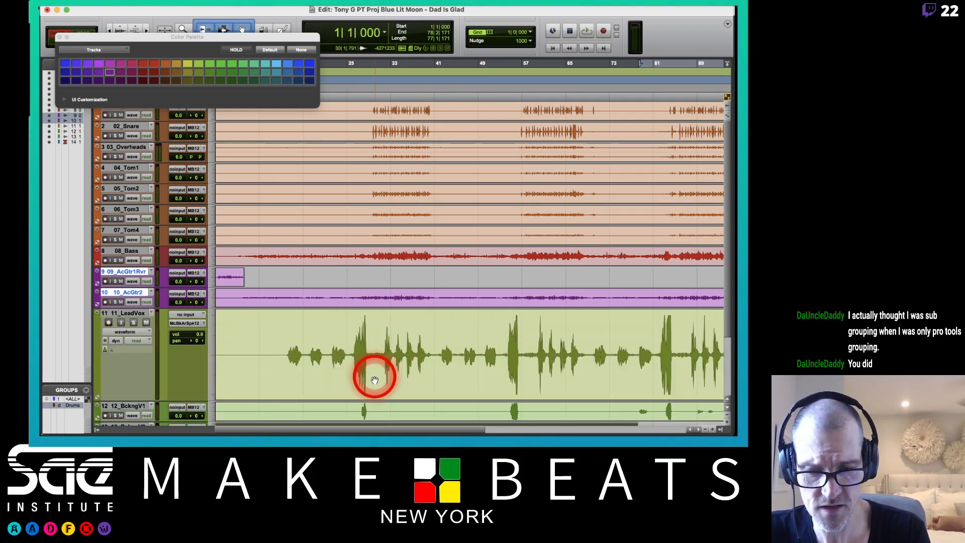
pyautogui.click(372, 351)
pyautogui.press('super+bracketright')
pyautogui.press('super+bracketright')
pyautogui.press('super+bracketright')
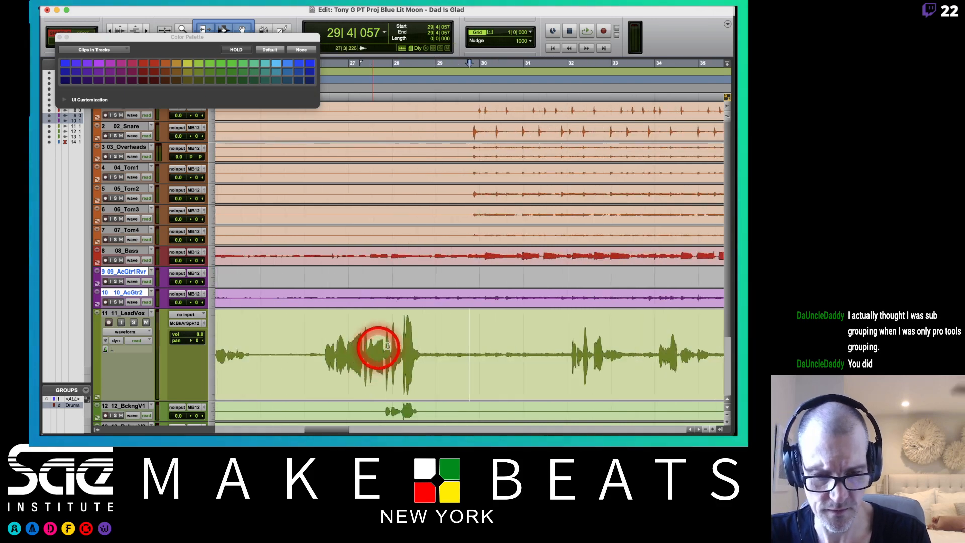
# Step: Solo the lead vocal, play it from bar 28 and again from bar 26, stop, and look along its waveform
pyautogui.click(427, 347)
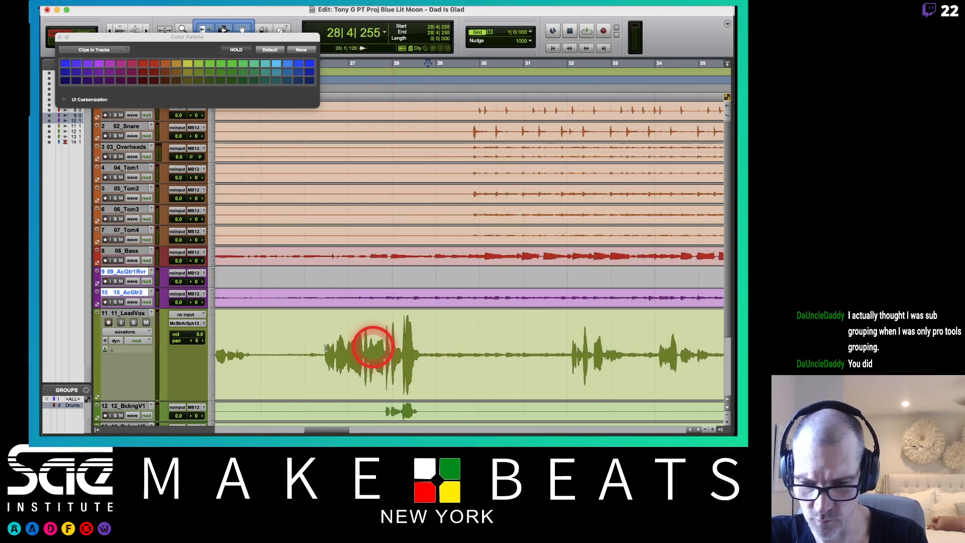
pyautogui.click(133, 322)
pyautogui.press('space')
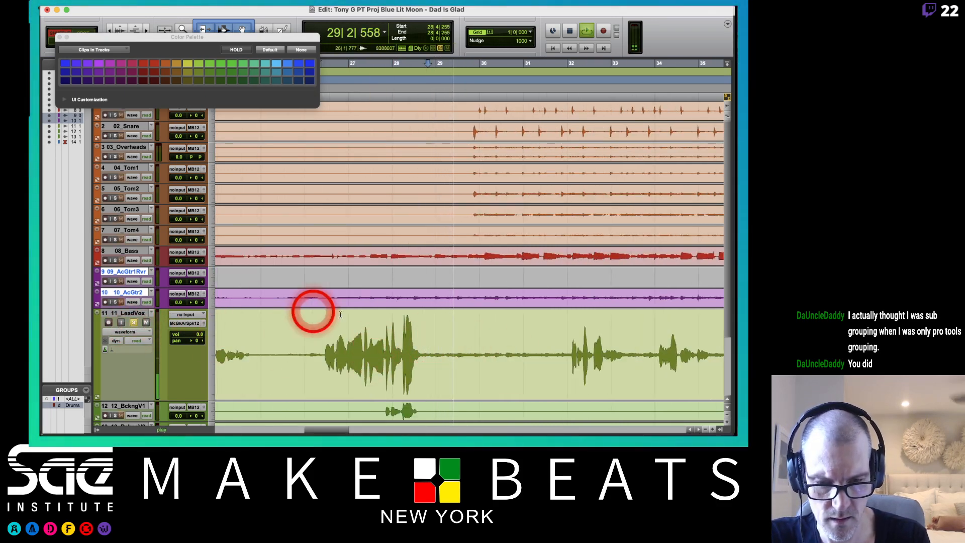
pyautogui.press('space')
pyautogui.click(322, 349)
pyautogui.press('space')
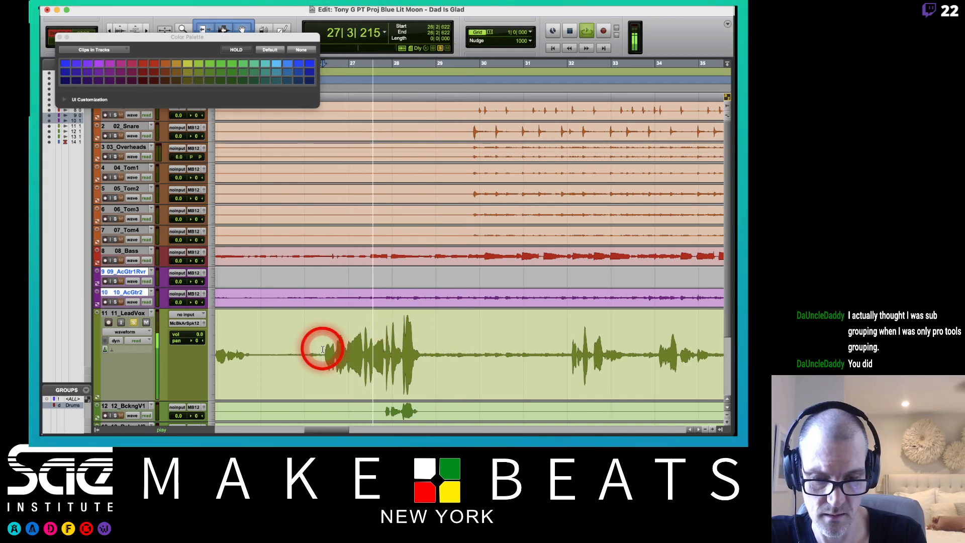
pyautogui.press('r')
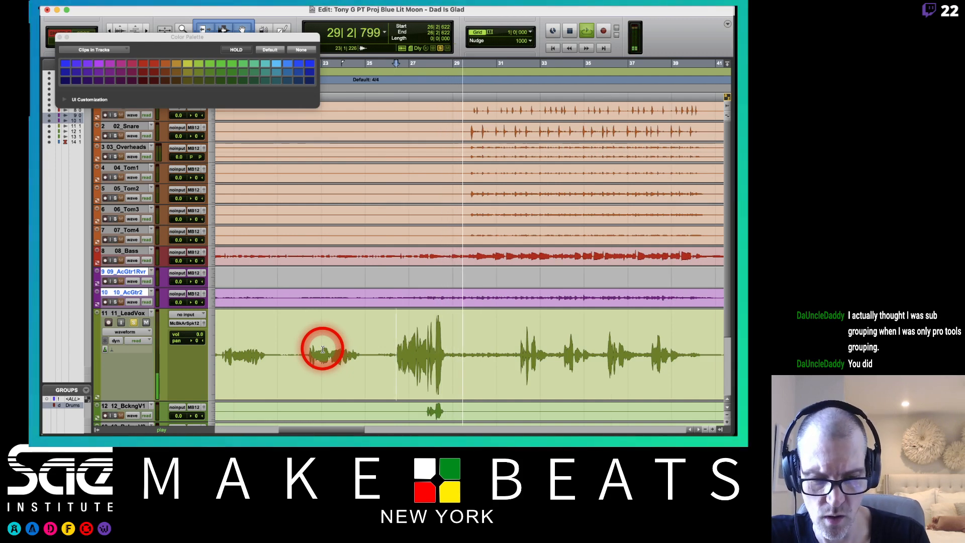
pyautogui.press('r')
pyautogui.hscroll(10, 323, 349)
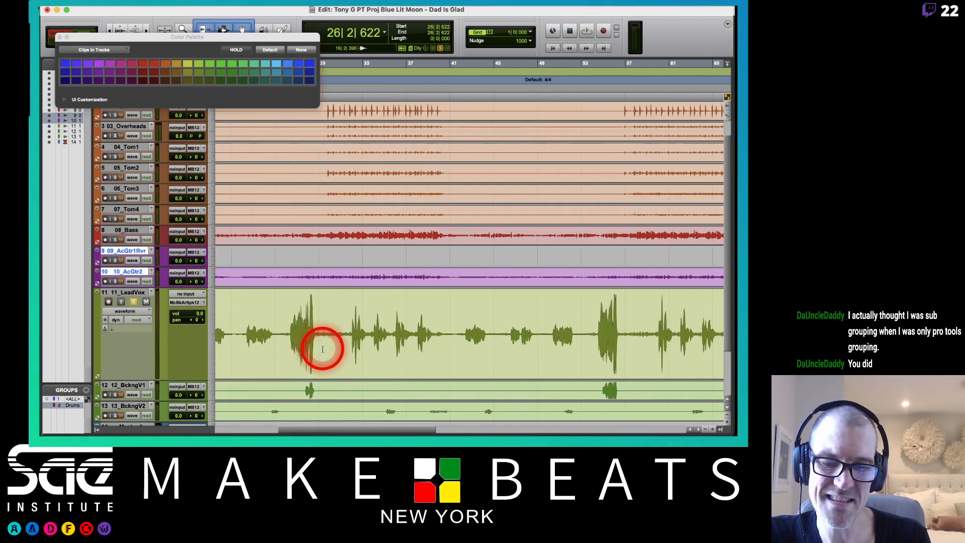
pyautogui.hscroll(12, 323, 349)
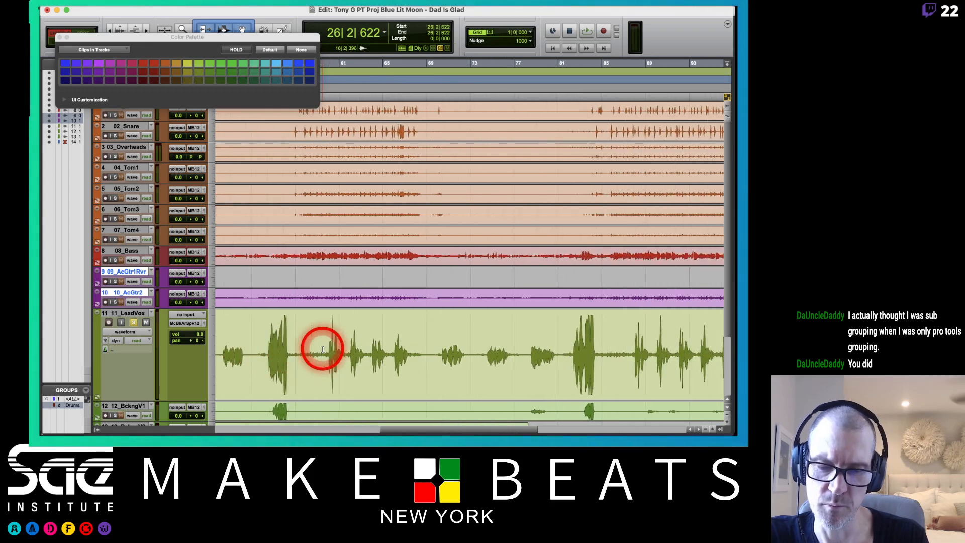
# Step: Play the soloed lead vocal near the end of the song from bars 105, 112 and 109, and stop playback
pyautogui.hscroll(2, 322, 349)
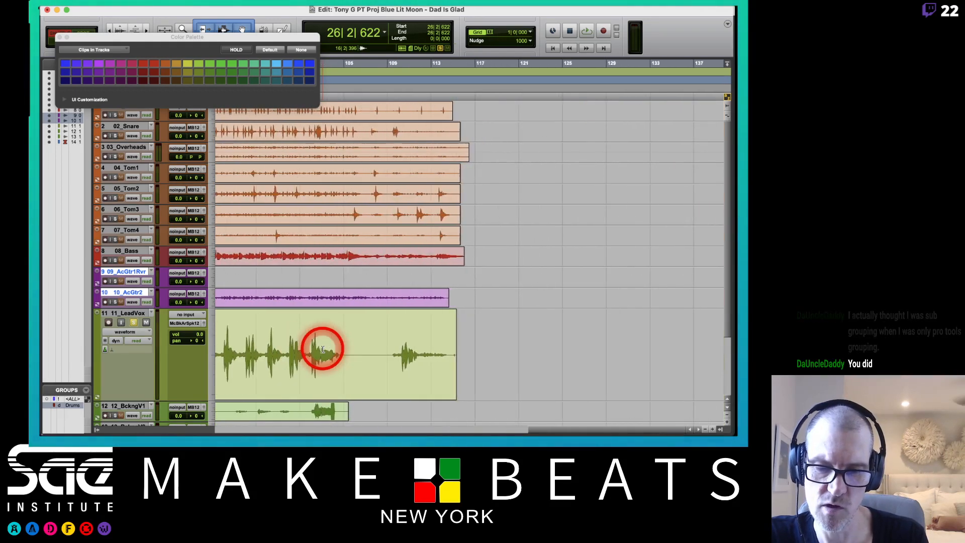
pyautogui.hscroll(-2, 323, 349)
pyautogui.click(436, 344)
pyautogui.press('space')
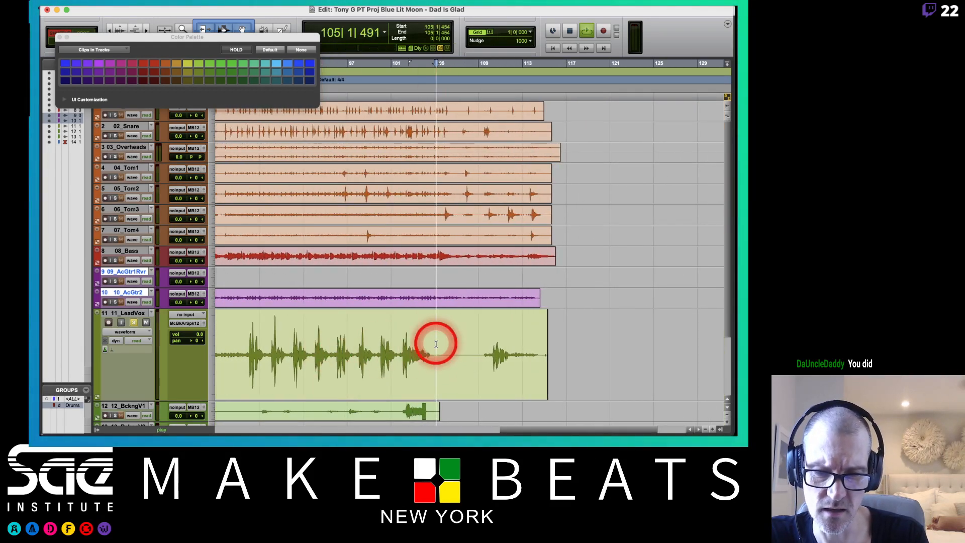
pyautogui.click(517, 344)
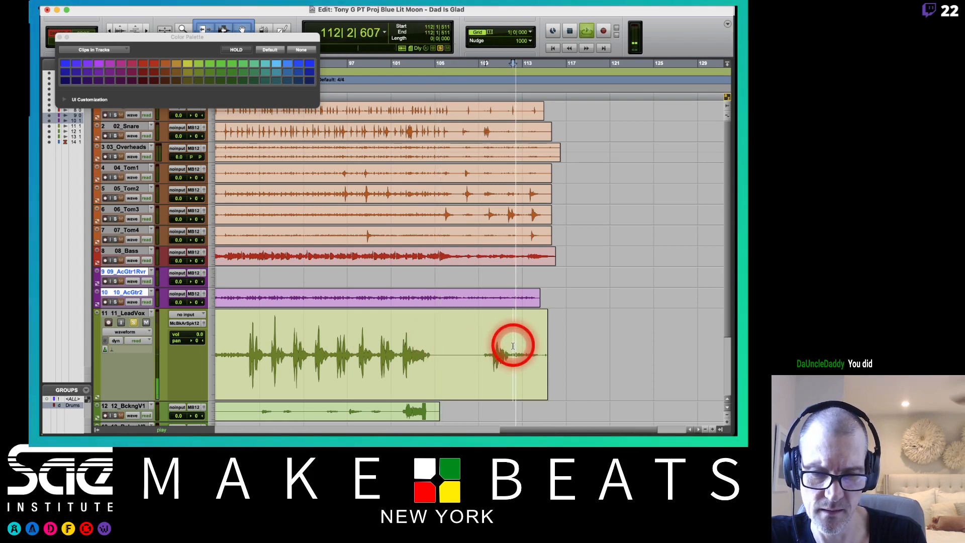
pyautogui.click(489, 343)
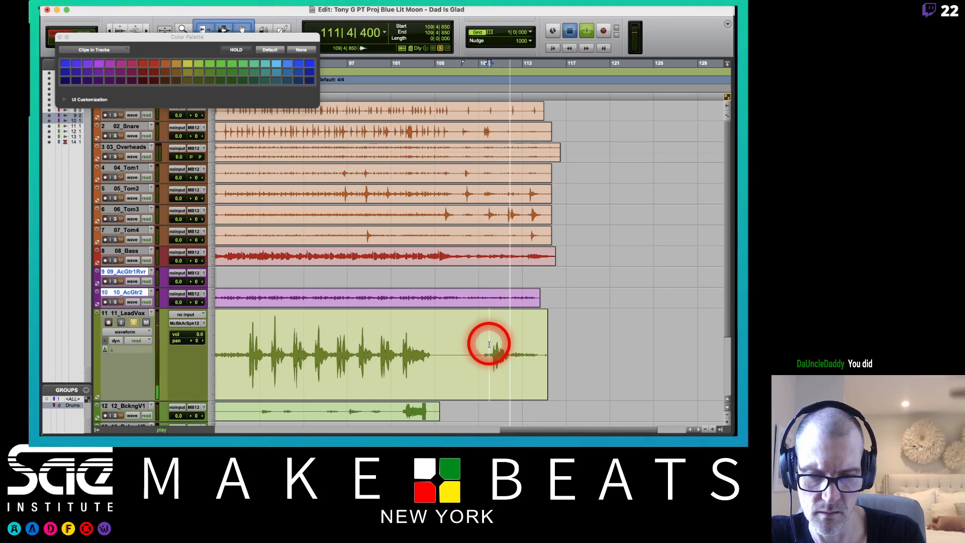
pyautogui.press('space')
# Step: Return to the first part of the song and play the soloed lead vocal from bar 26 and again from bar 21
pyautogui.hscroll(-18, 489, 345)
pyautogui.scroll(-4, 489, 344)
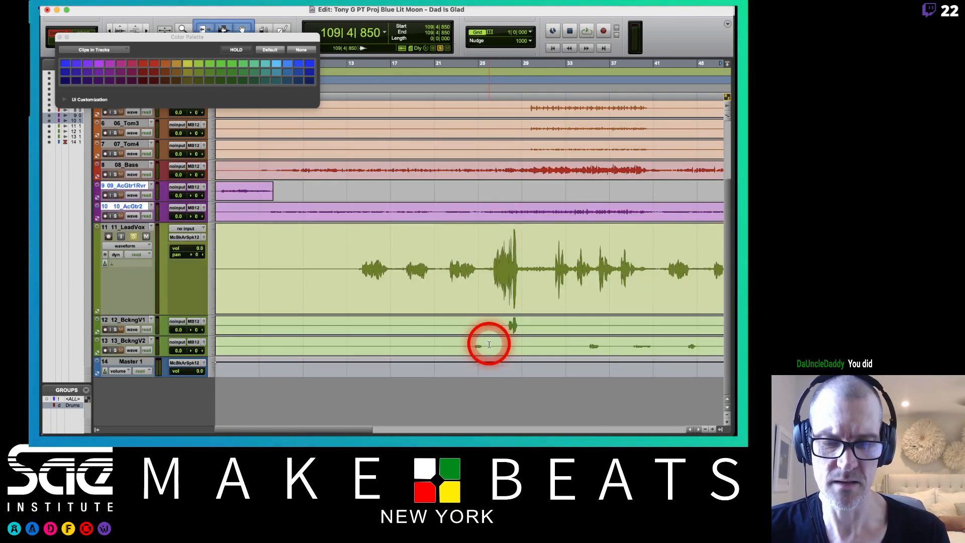
pyautogui.click(489, 267)
pyautogui.press('space')
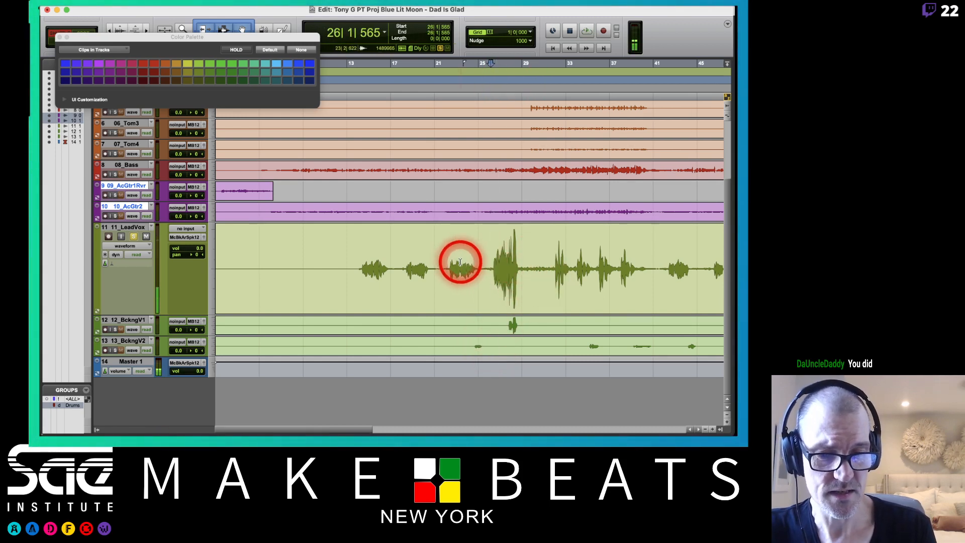
pyautogui.click(441, 260)
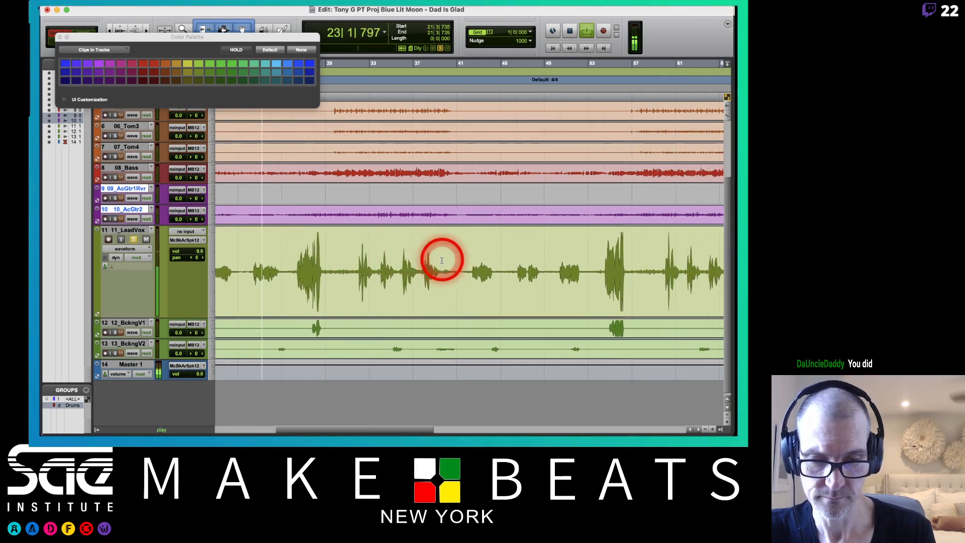
# Step: Play the lead vocal's final phrases near the song's end from bars 108 and 103, and stop playback
pyautogui.hscroll(10, 442, 260)
pyautogui.scroll(1, 441, 260)
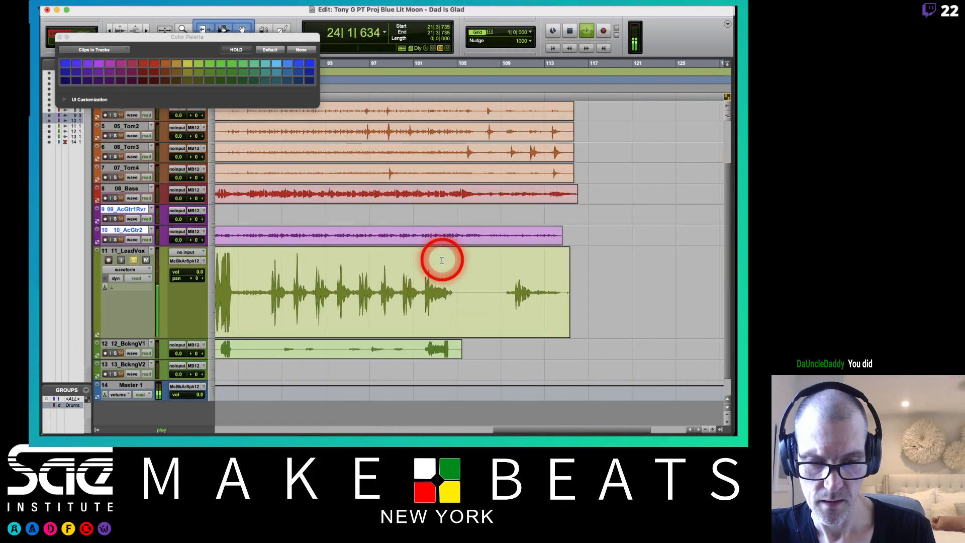
pyautogui.press('space')
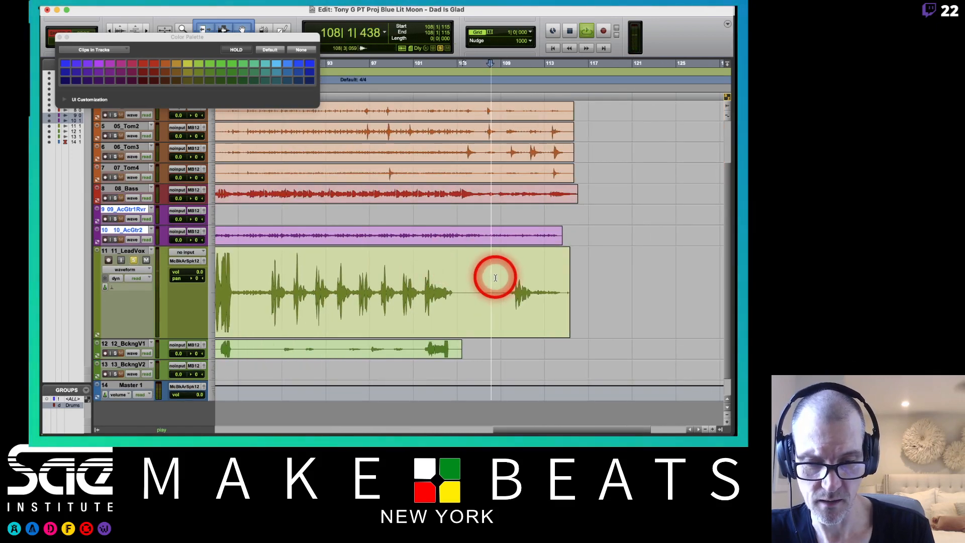
pyautogui.click(443, 281)
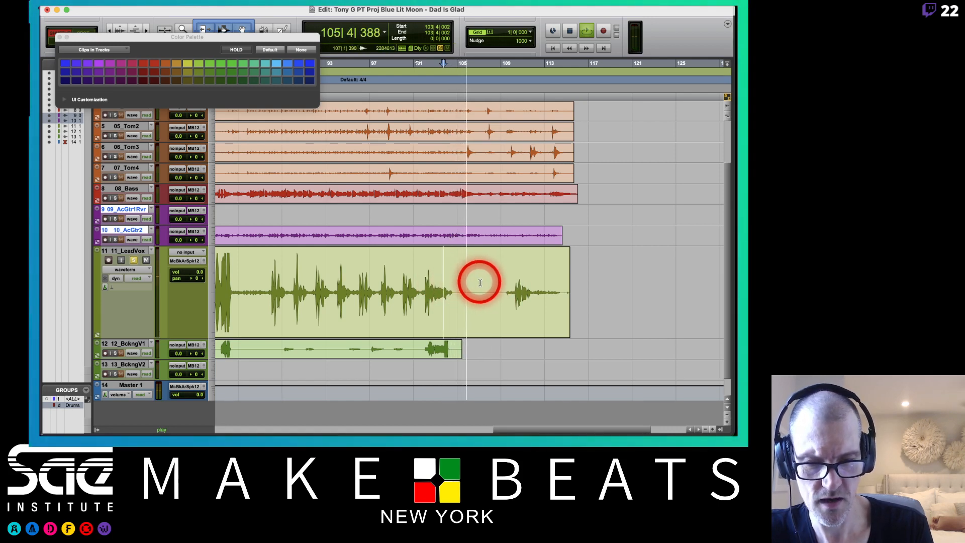
pyautogui.scroll(3, 465, 281)
pyautogui.scroll(-4, 466, 281)
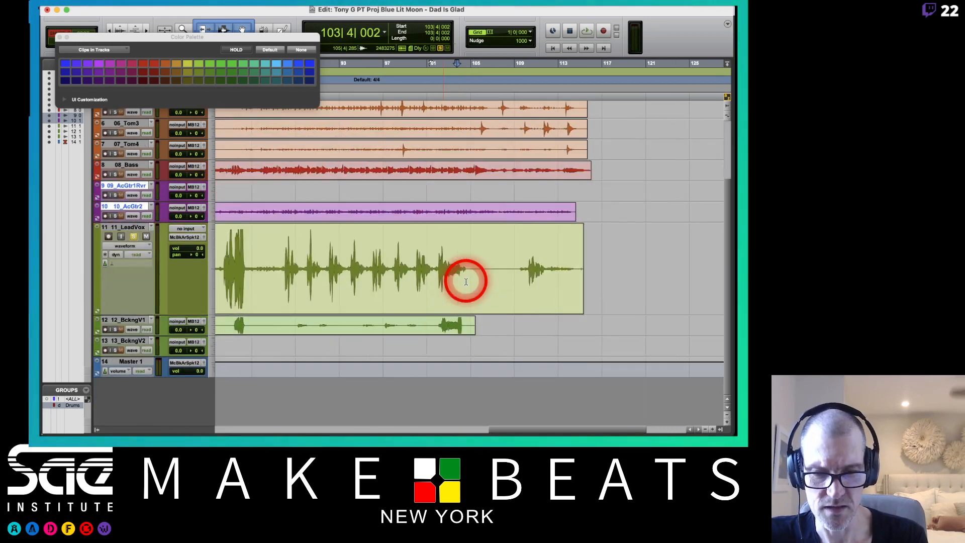
# Step: Return to the start of the song and set the lead vocal track's height to medium
pyautogui.hscroll(-15, 466, 282)
pyautogui.hscroll(-8, 466, 281)
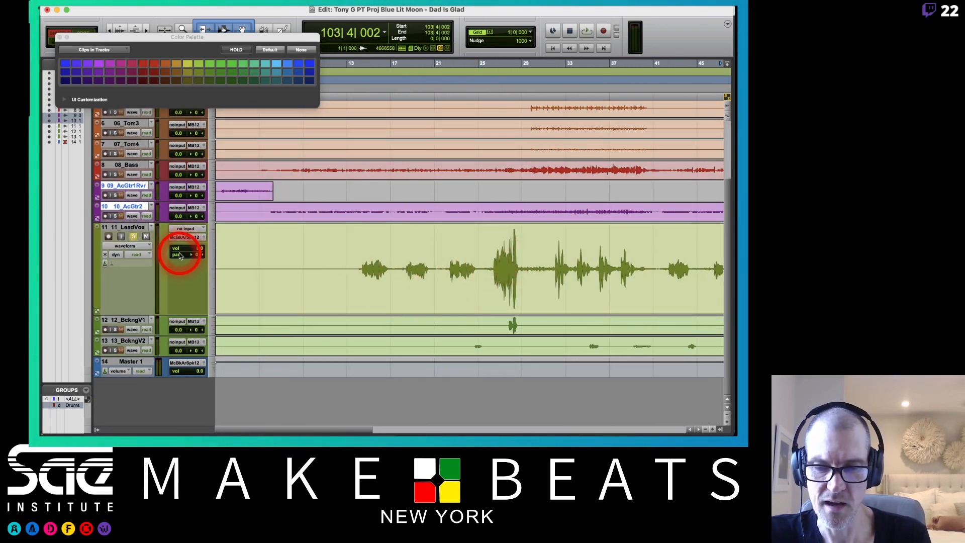
pyautogui.click(211, 258)
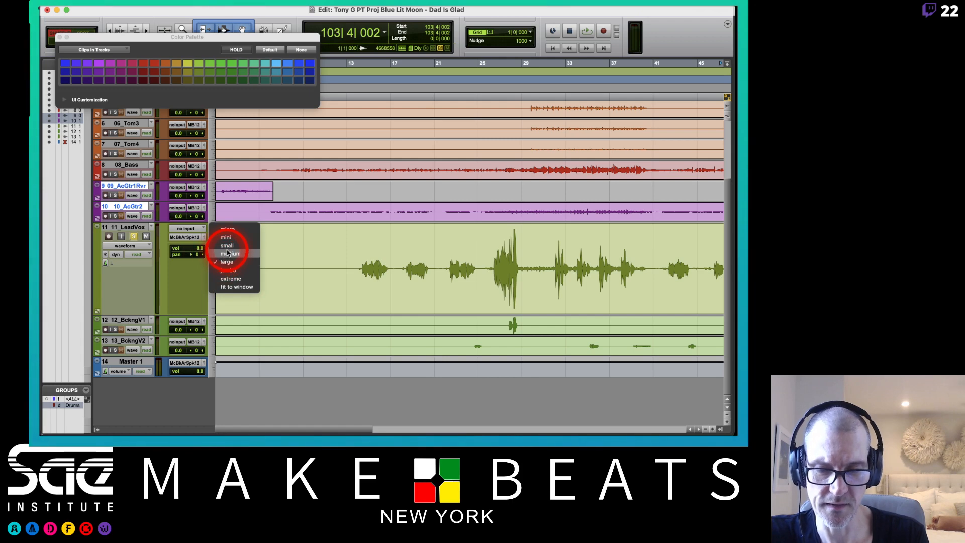
pyautogui.click(229, 254)
# Step: In the Mix window, group the lead vocal and both backing vocals as a Mix group named Vocals with ID v
pyautogui.press('super+equal')
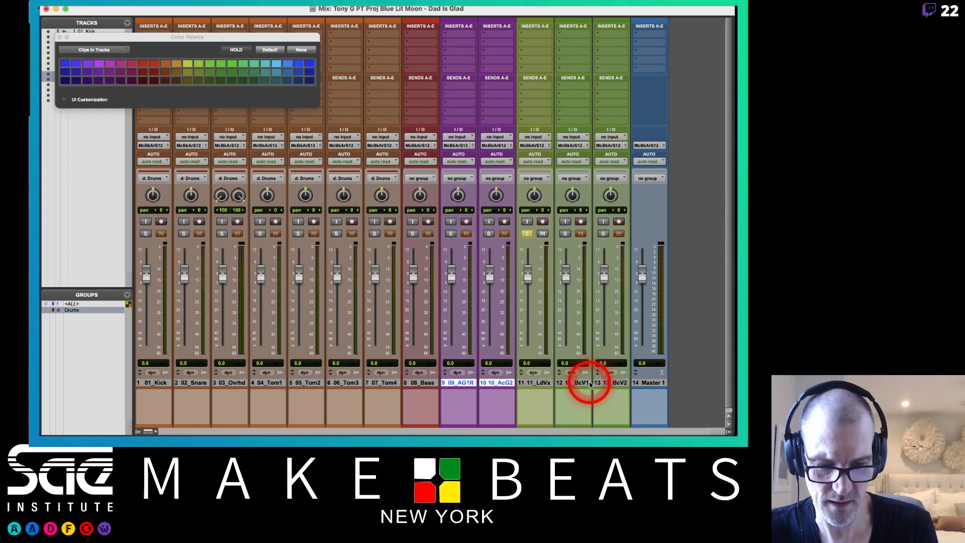
pyautogui.click(540, 383)
pyautogui.keyDown('shift'); pyautogui.click(607, 383); pyautogui.keyUp('shift')
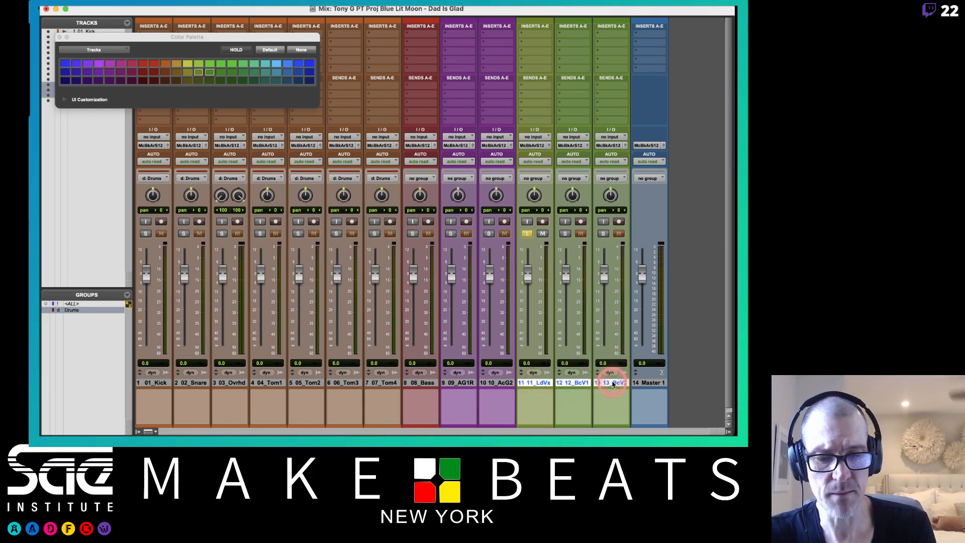
pyautogui.press('super+g')
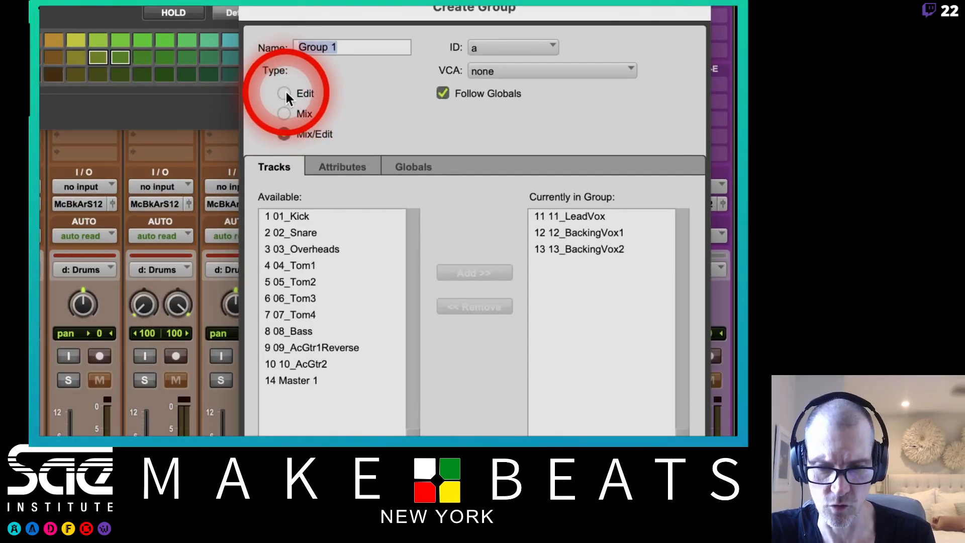
pyautogui.click(284, 113)
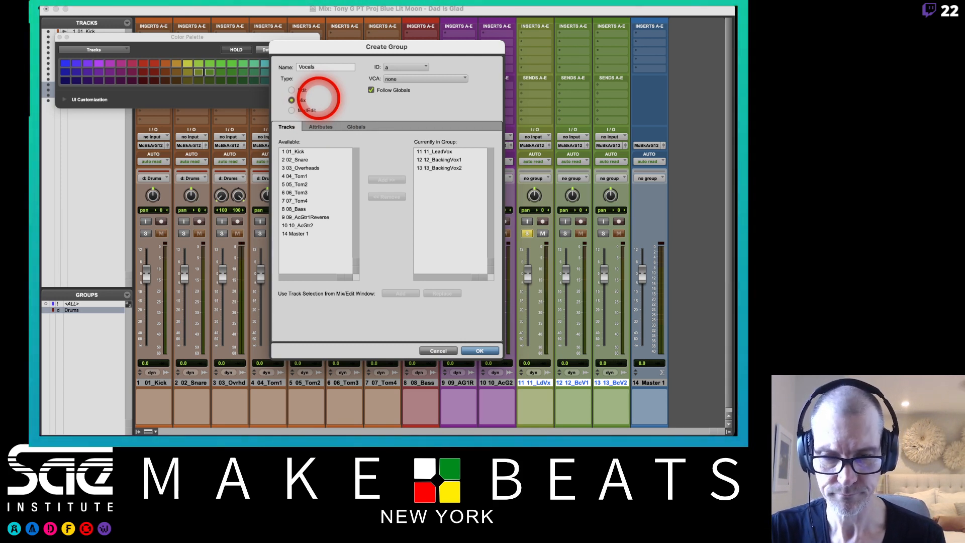
pyautogui.click(409, 67)
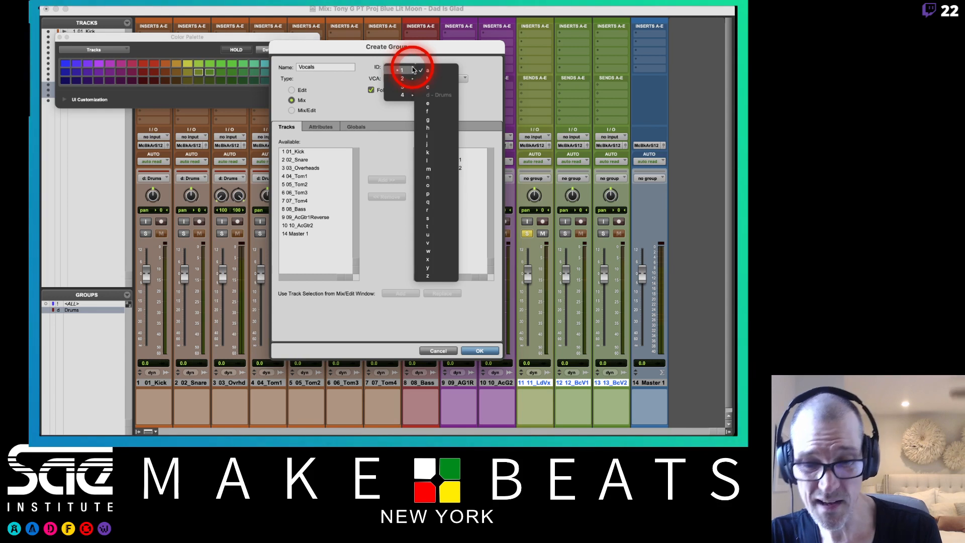
pyautogui.click(428, 243)
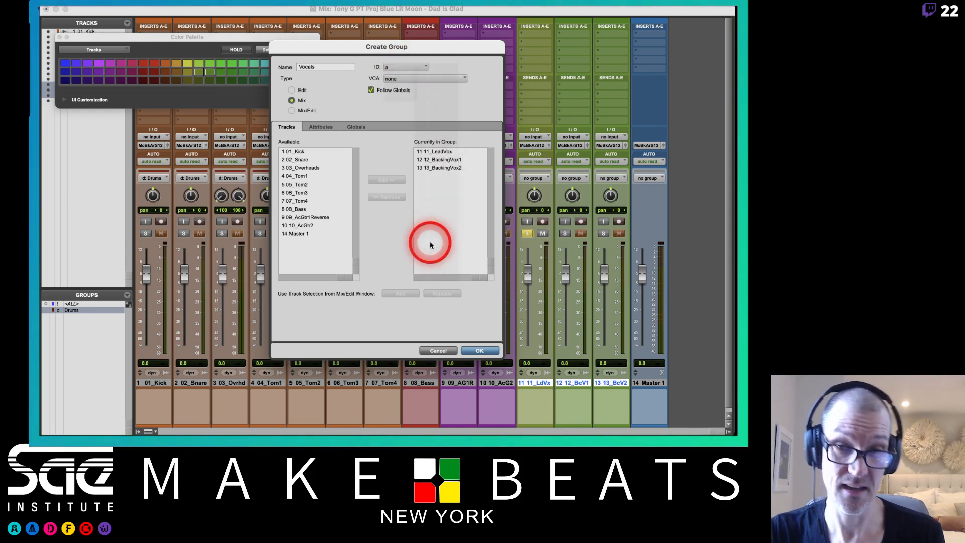
pyautogui.click(480, 351)
# Step: Group the two acoustic guitar tracks as a Mix group named AC Gtrs with ID a
pyautogui.click(451, 383)
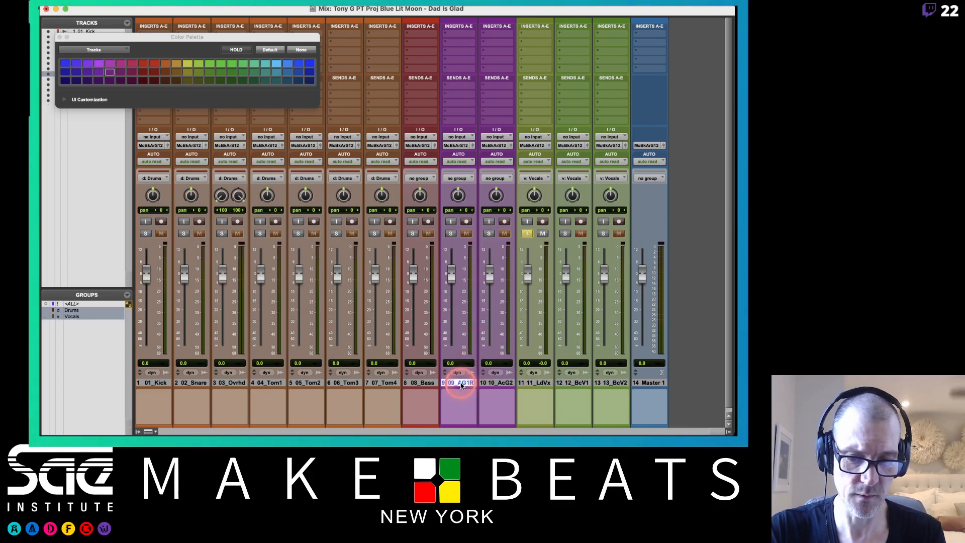
pyautogui.keyDown('shift'); pyautogui.click(491, 383); pyautogui.keyUp('shift')
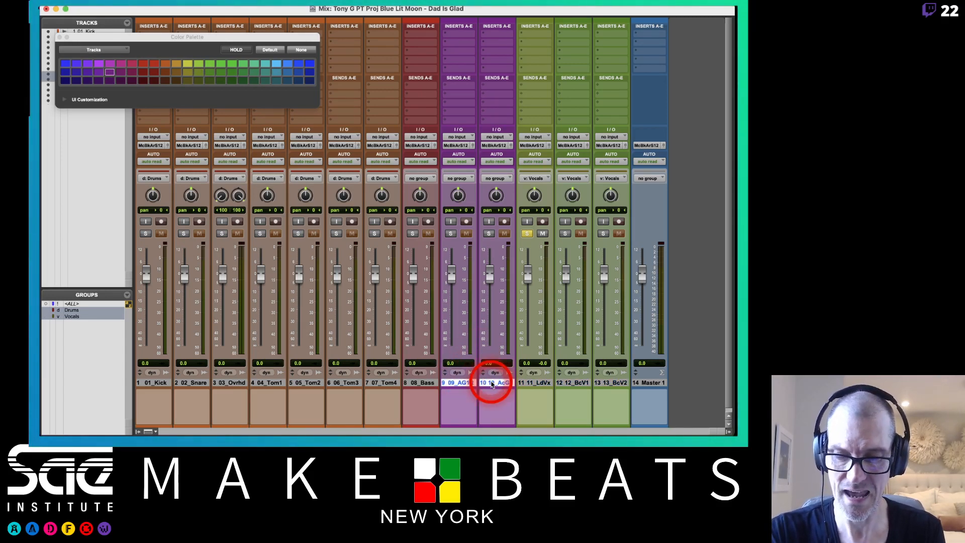
pyautogui.press('super+g')
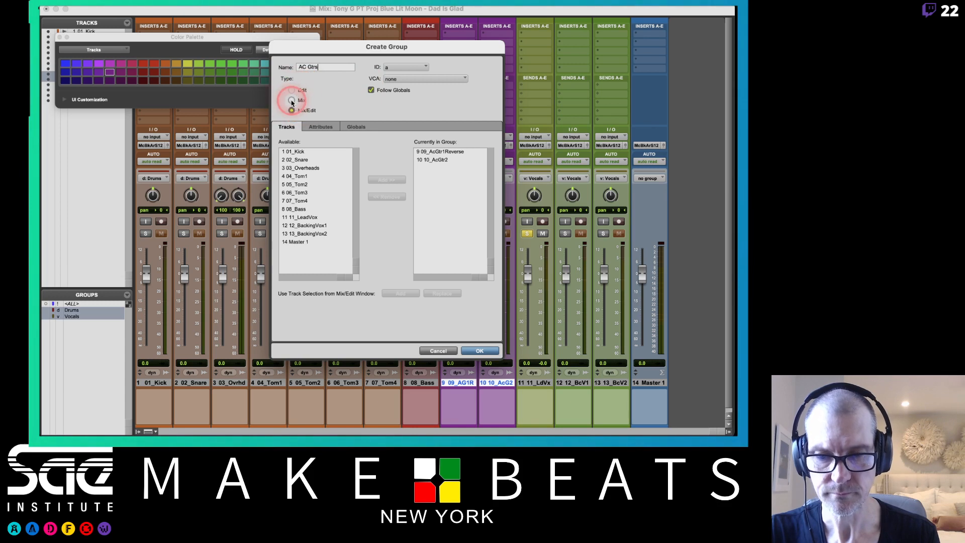
pyautogui.click(291, 101)
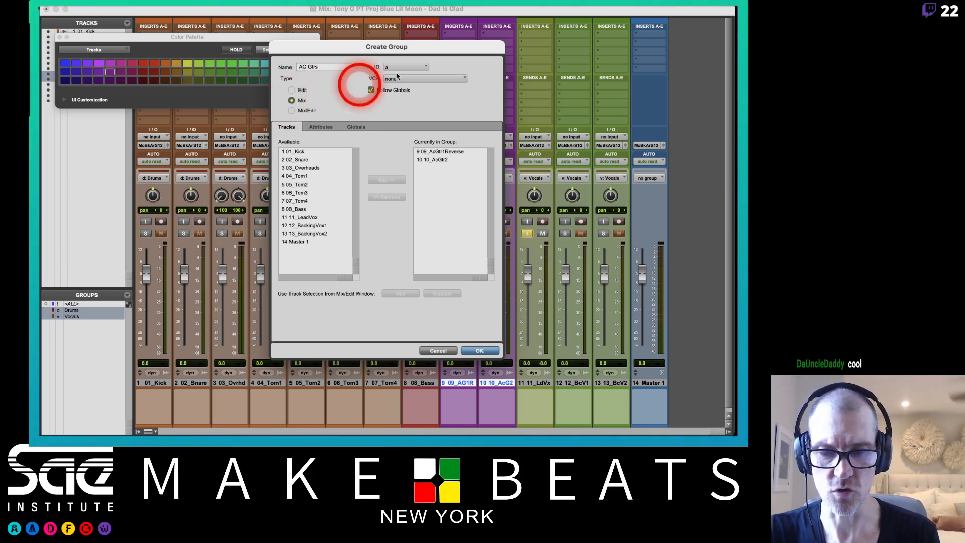
pyautogui.click(410, 66)
pyautogui.click(428, 70)
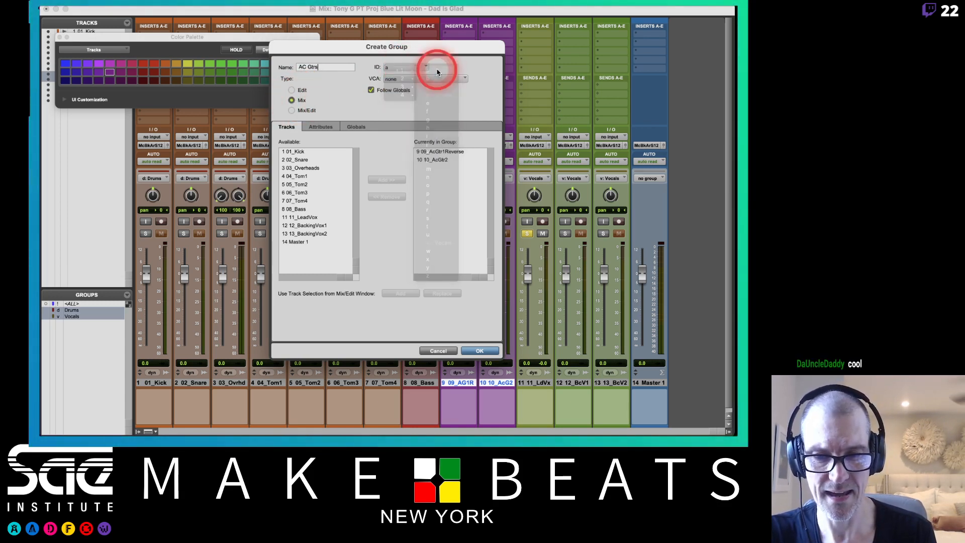
pyautogui.click(479, 351)
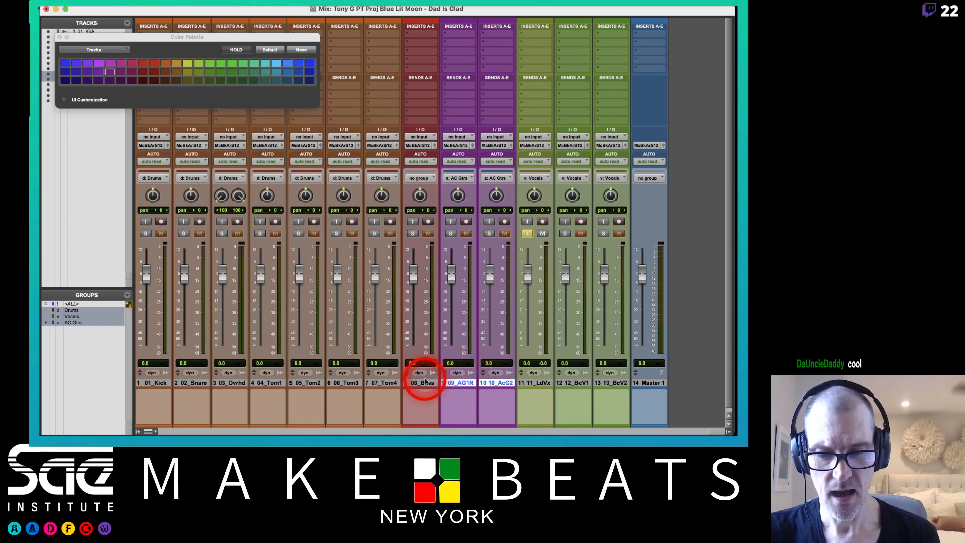
# Step: Select the bass track and clear the solo on the vocal tracks
pyautogui.click(422, 384)
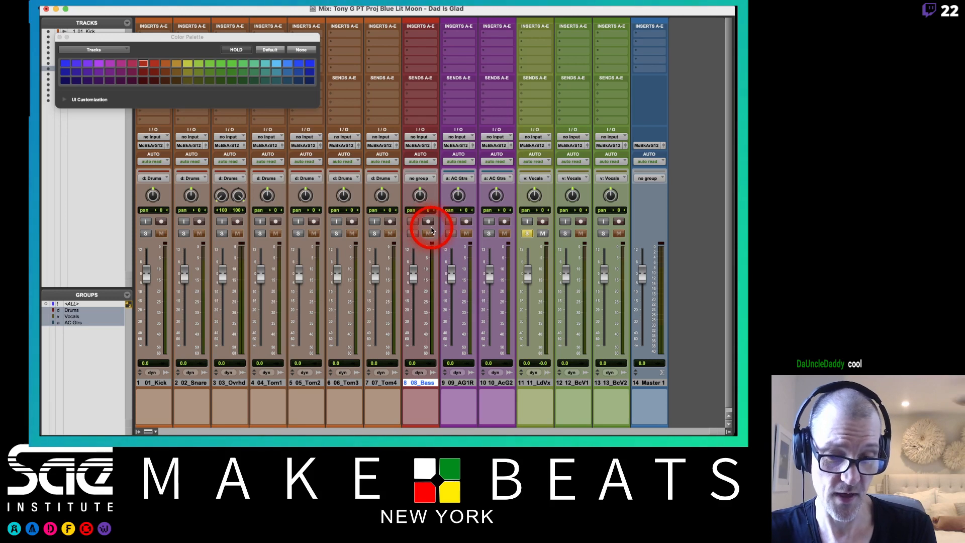
pyautogui.click(526, 233)
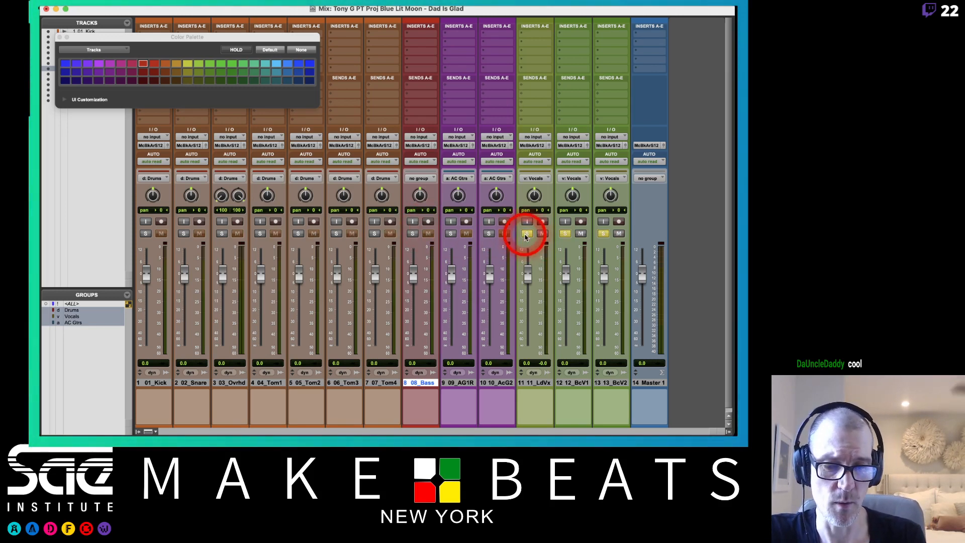
pyautogui.click(526, 234)
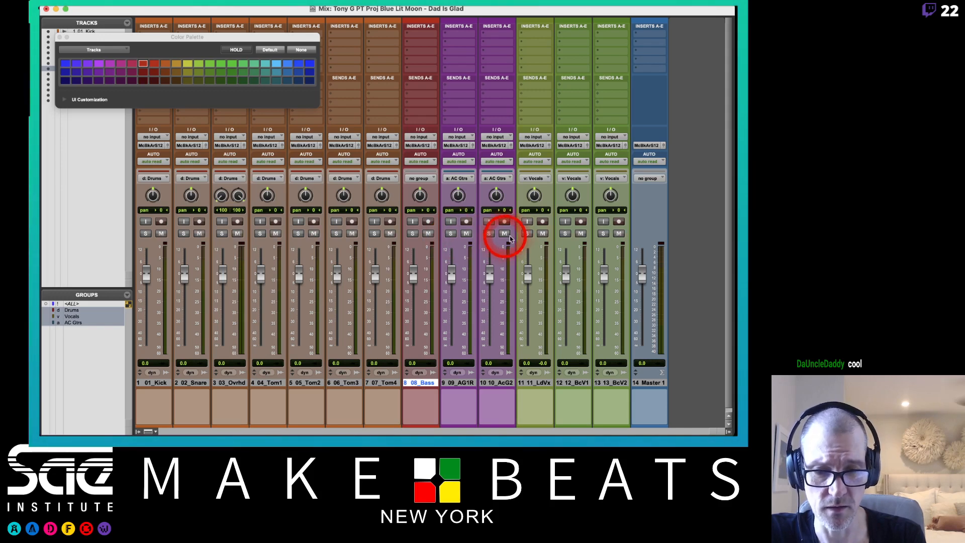
# Step: Test the group muting by muting and unmuting the vocal tracks and the drum tracks
pyautogui.click(542, 234)
pyautogui.click(543, 234)
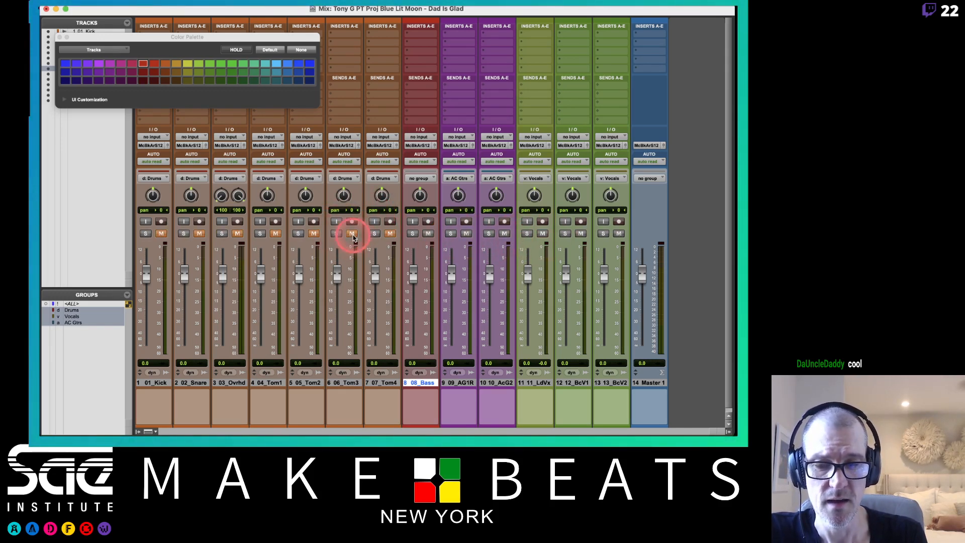
pyautogui.click(390, 234)
pyautogui.click(390, 234)
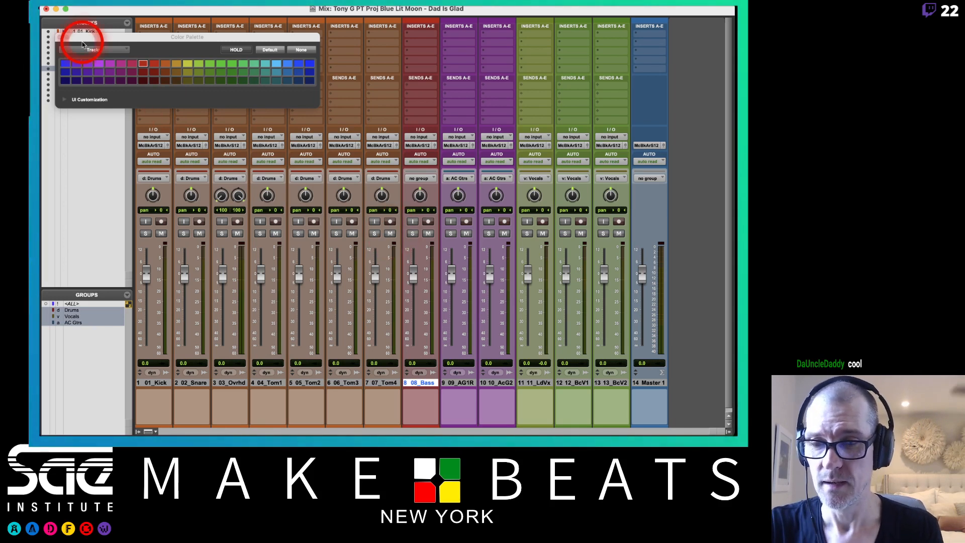
# Step: Close the color palette, then route all seven drum tracks to a new stereo Aux Input named Dr Grp and make it solo safe
pyautogui.click(60, 37)
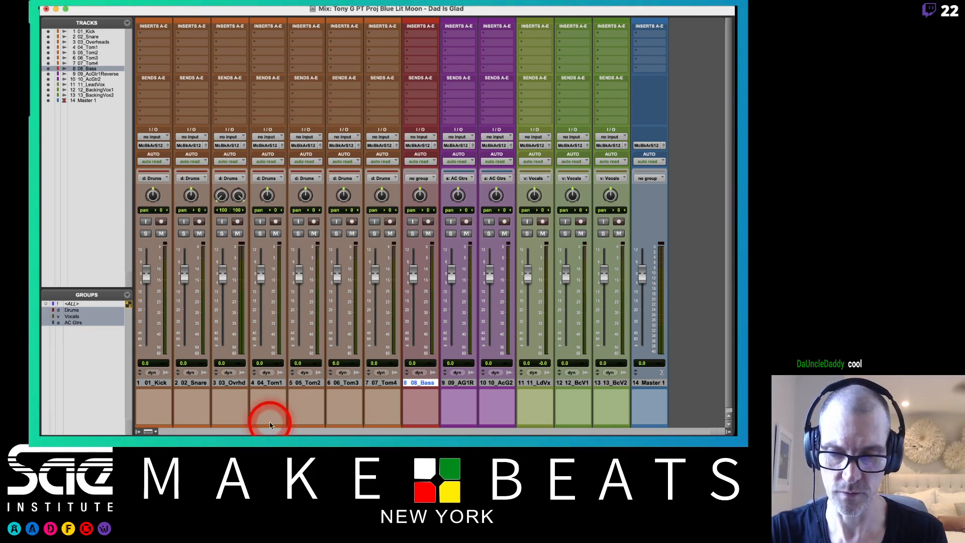
pyautogui.click(157, 383)
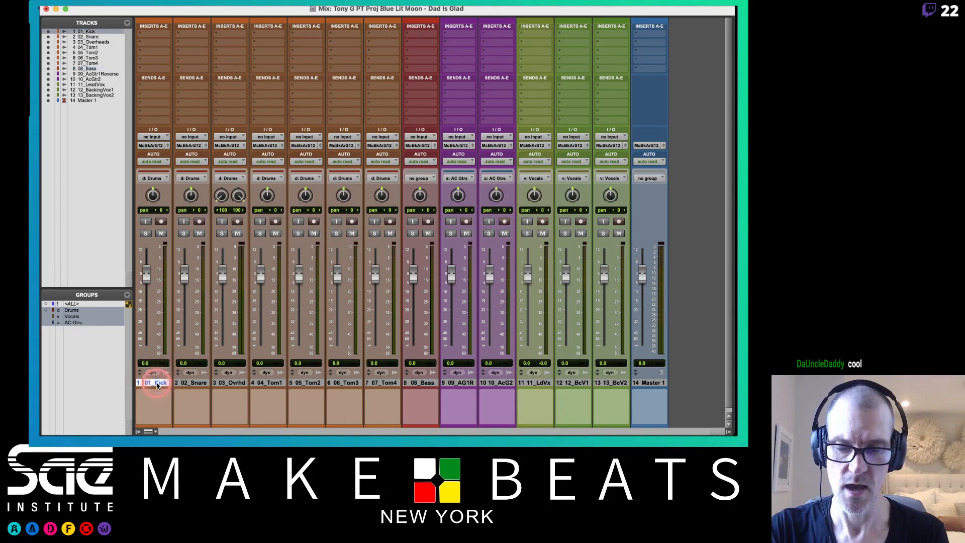
pyautogui.keyDown('shift'); pyautogui.click(389, 383); pyautogui.keyUp('shift')
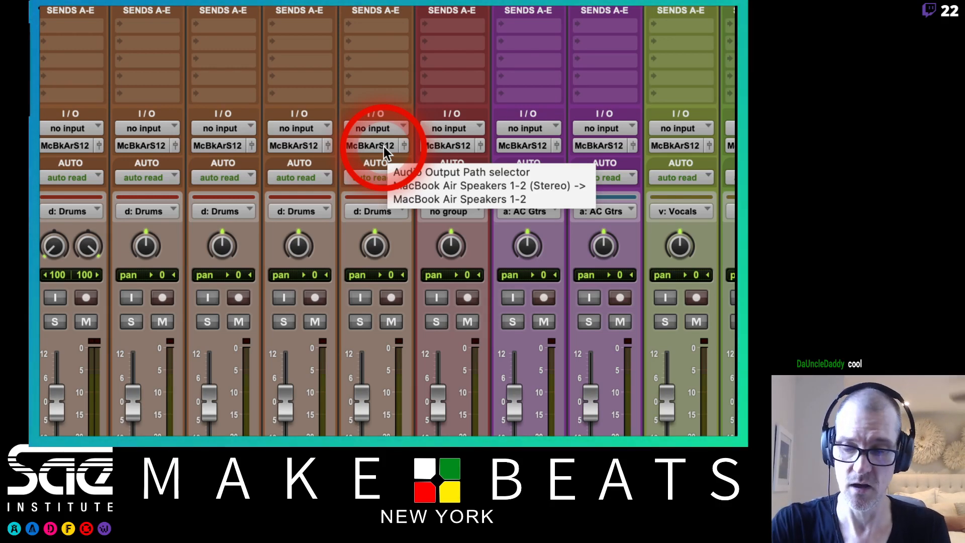
pyautogui.click(384, 147)
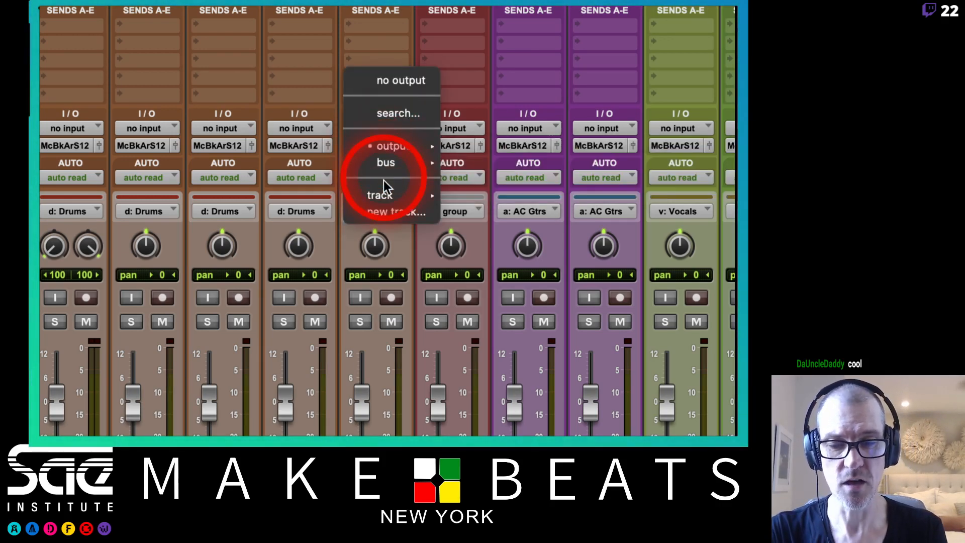
pyautogui.click(382, 210)
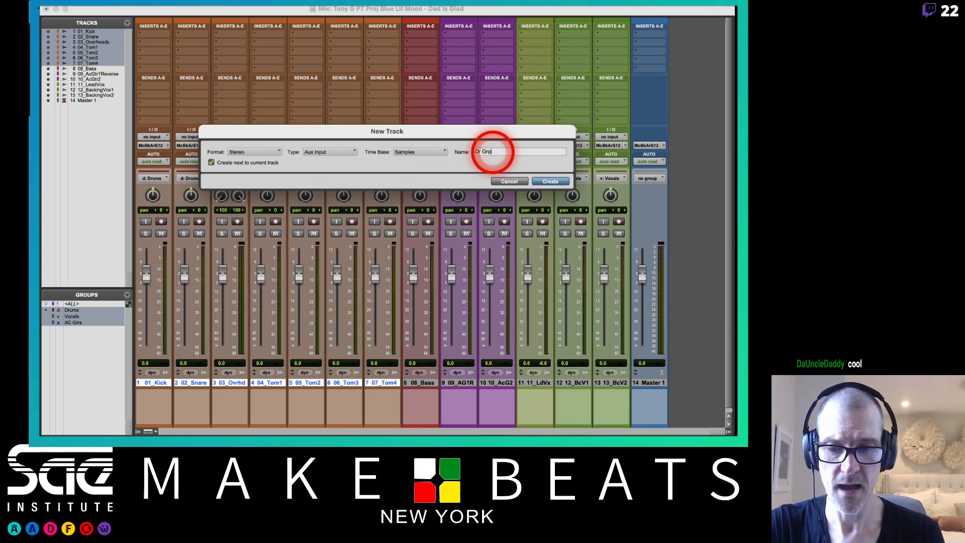
pyautogui.write('Dr Grp')
pyautogui.press('Return')
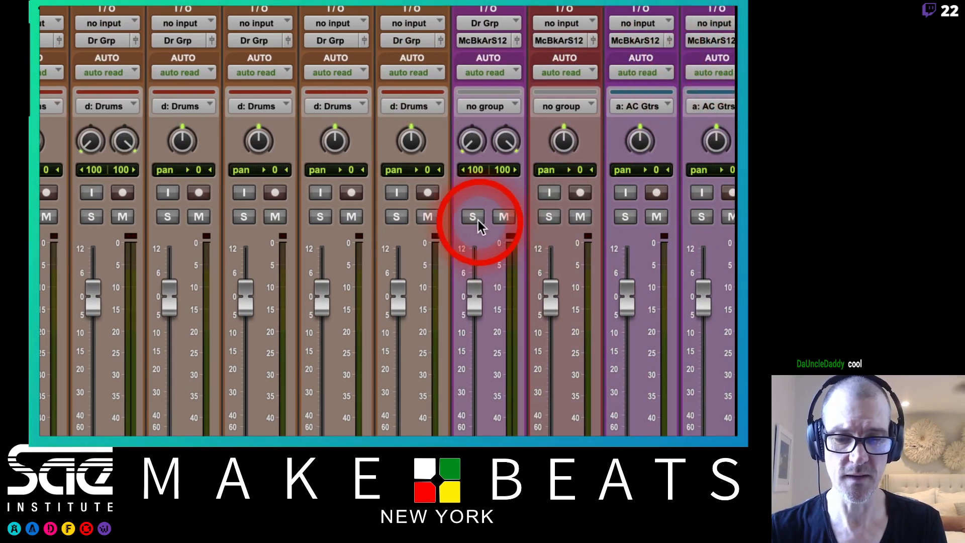
pyautogui.keyDown('super'); pyautogui.click(478, 219); pyautogui.keyUp('super')
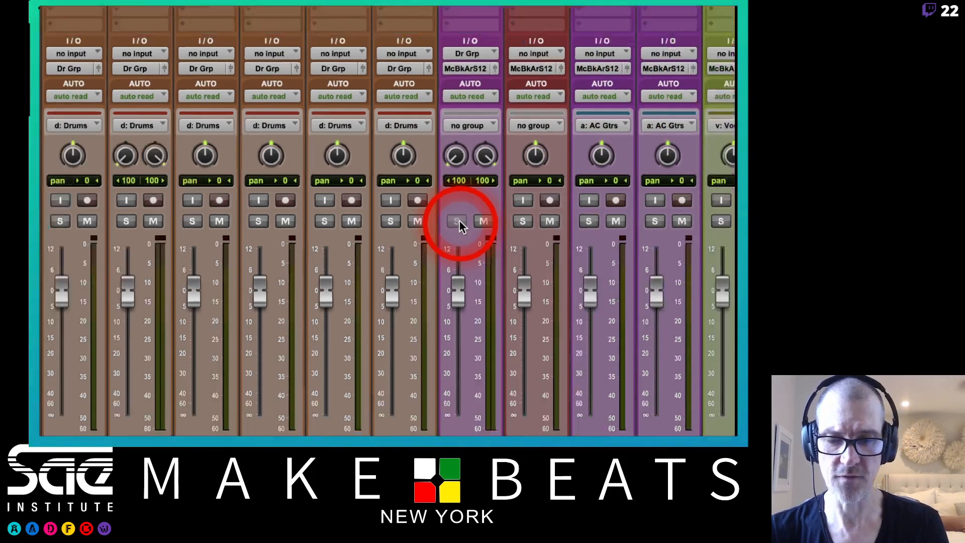
# Step: Play the session, mute the vocal, acoustic guitar and bass tracks, and clear the Master 1 clip indicator
pyautogui.press('space')
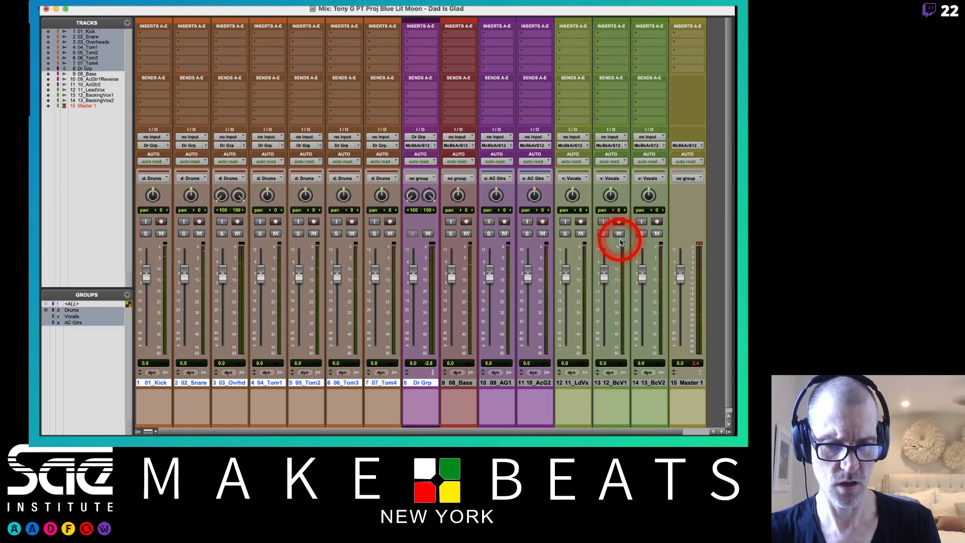
pyautogui.moveTo(620, 240); pyautogui.dragTo(542, 239)
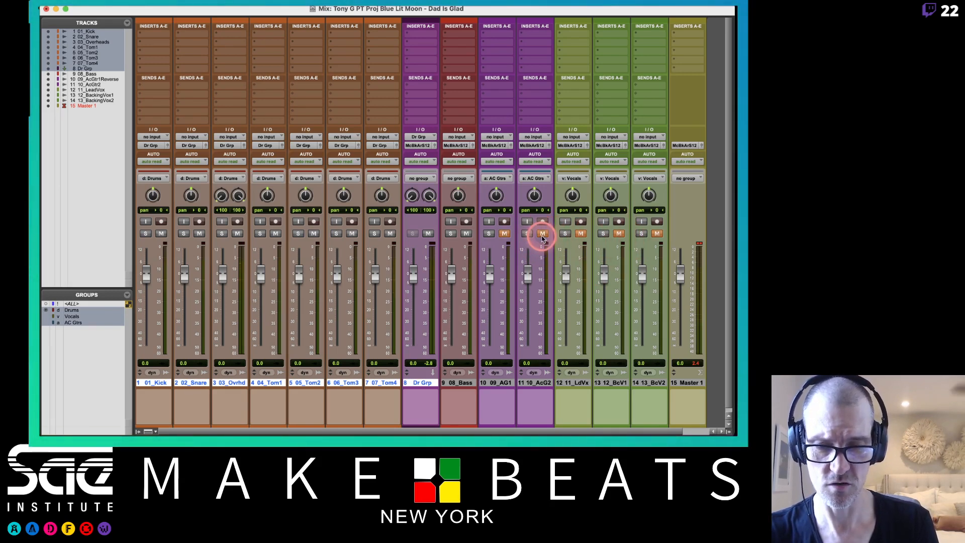
pyautogui.click(466, 235)
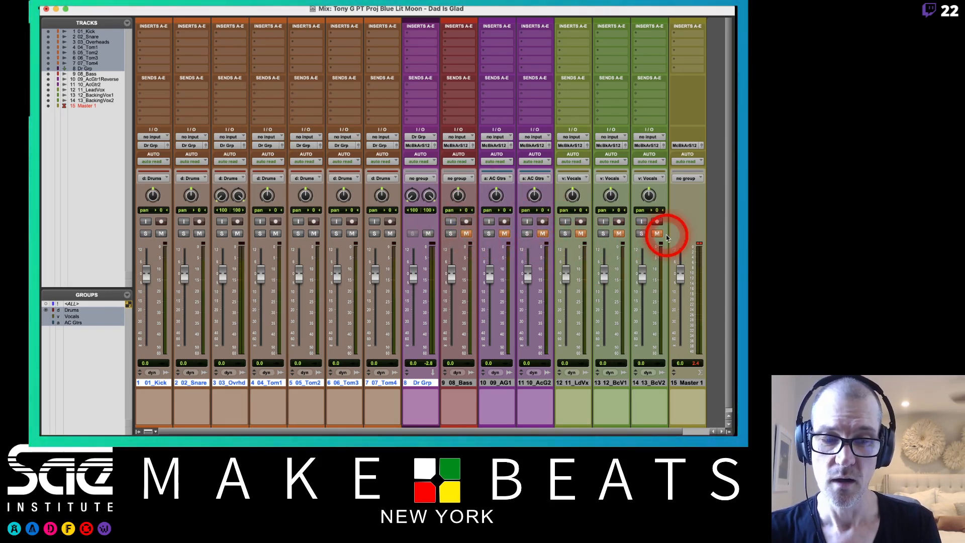
pyautogui.click(700, 243)
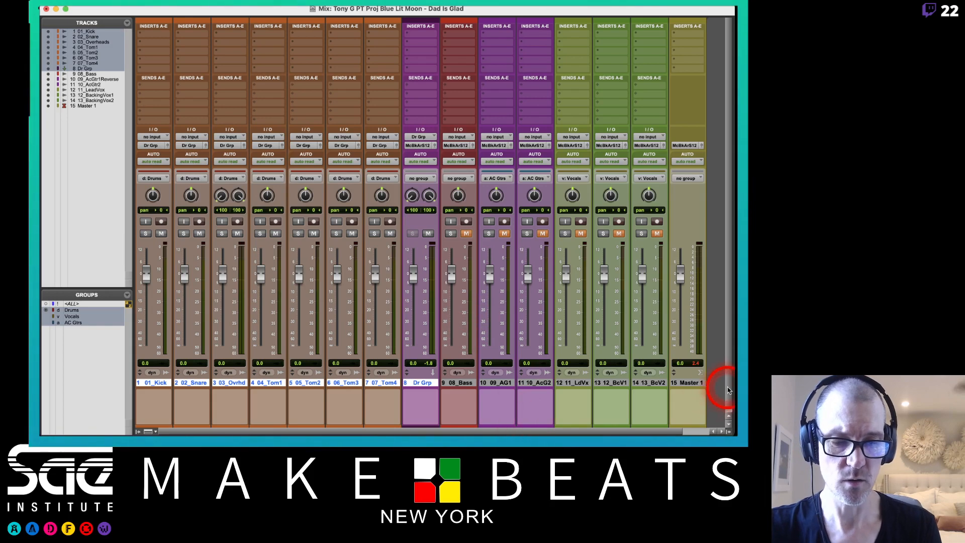
# Step: Route both acoustic guitar tracks to a new stereo Aux Input track named AC Gtr Grp
pyautogui.click(495, 383)
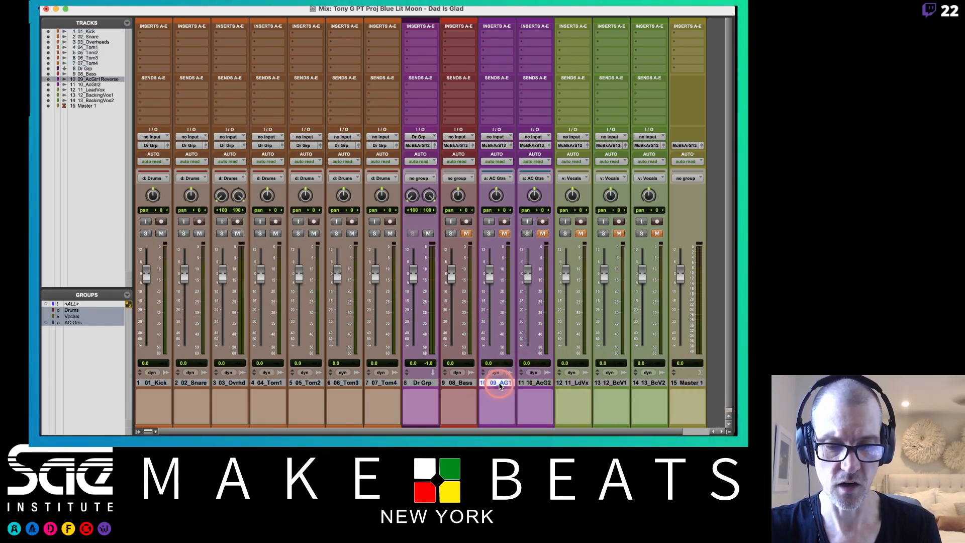
pyautogui.keyDown('shift'); pyautogui.click(537, 383); pyautogui.keyUp('shift')
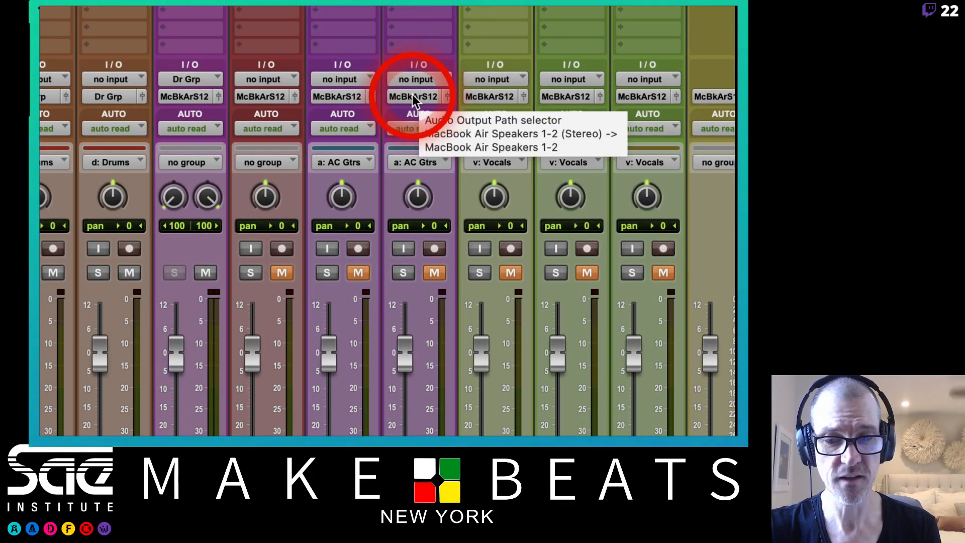
pyautogui.click(418, 98)
pyautogui.moveTo(415, 99)
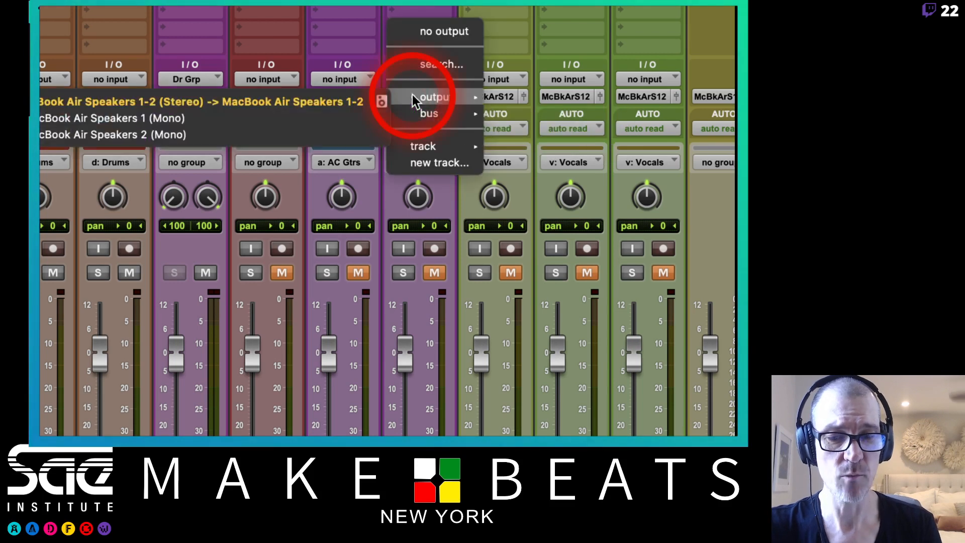
pyautogui.click(418, 162)
pyautogui.write('AC Gtr Grp')
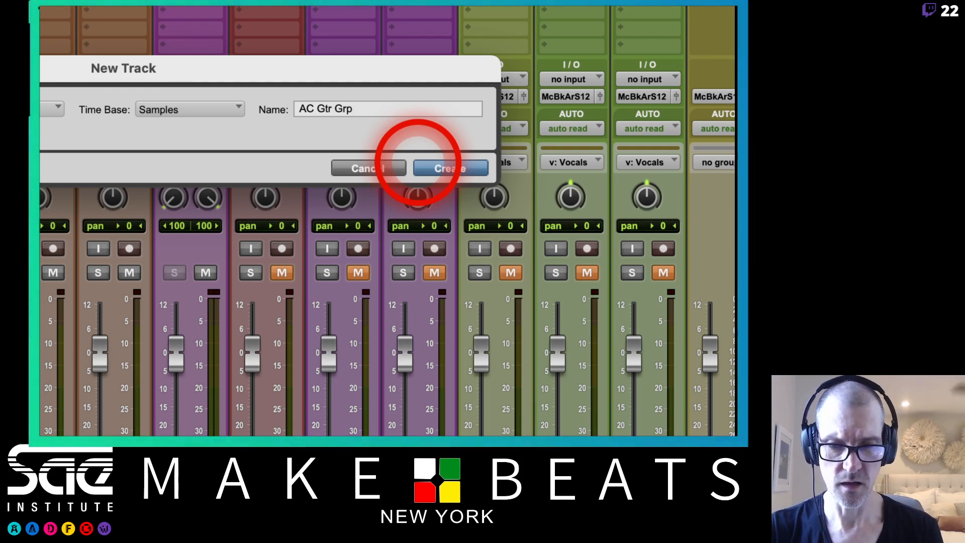
pyautogui.click(418, 166)
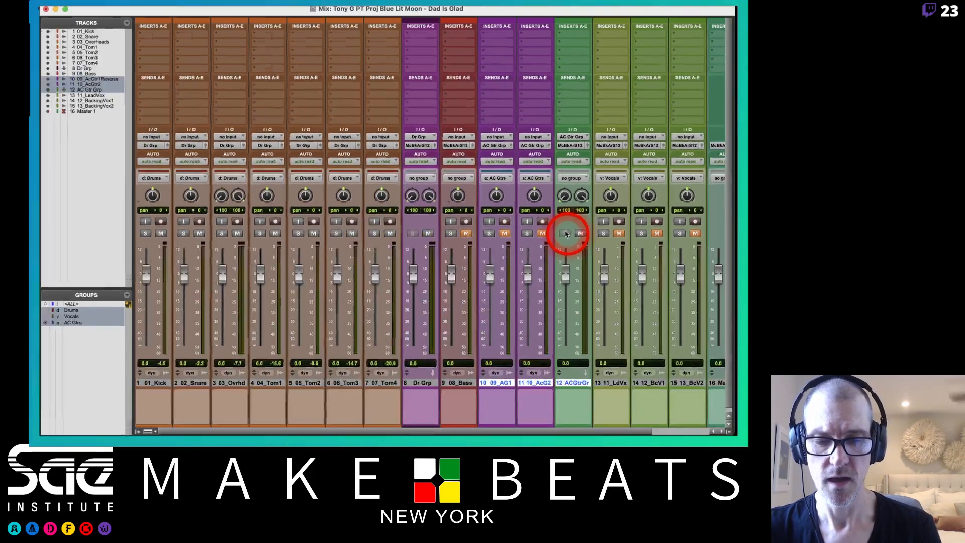
# Step: Route both backing vocal tracks to a new stereo Aux Input track named BG Voc Grp
pyautogui.hscroll(5, 565, 252)
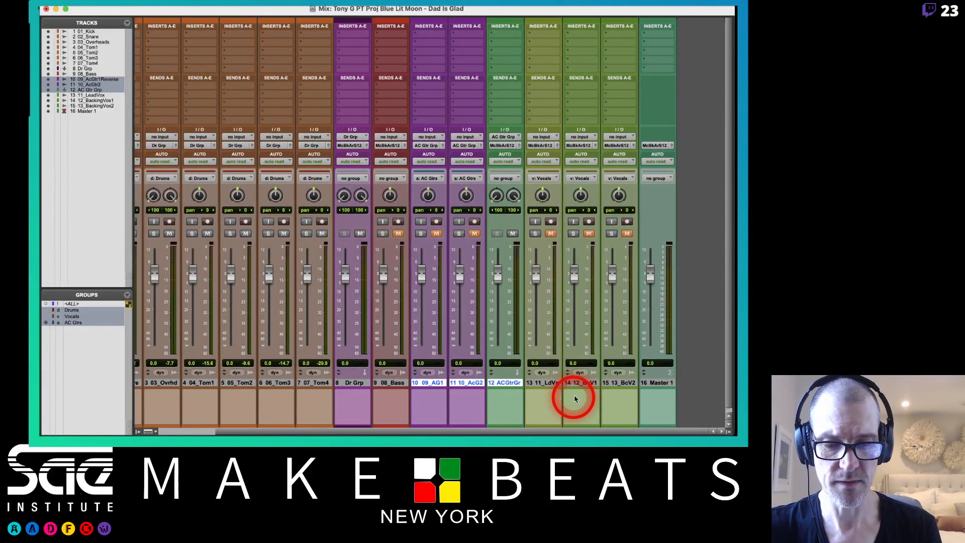
pyautogui.click(580, 383)
pyautogui.keyDown('shift'); pyautogui.click(620, 385); pyautogui.keyUp('shift')
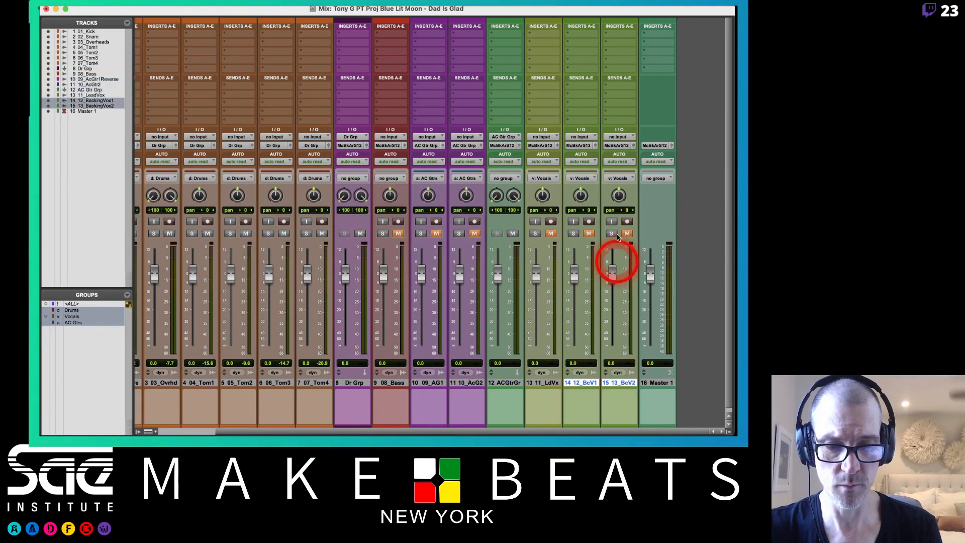
pyautogui.click(620, 146)
pyautogui.click(625, 178)
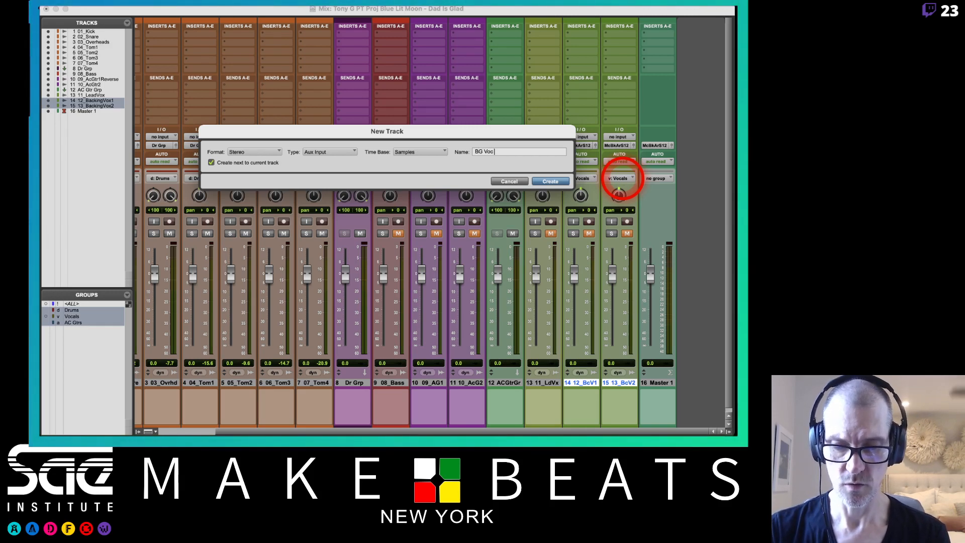
pyautogui.press('Return')
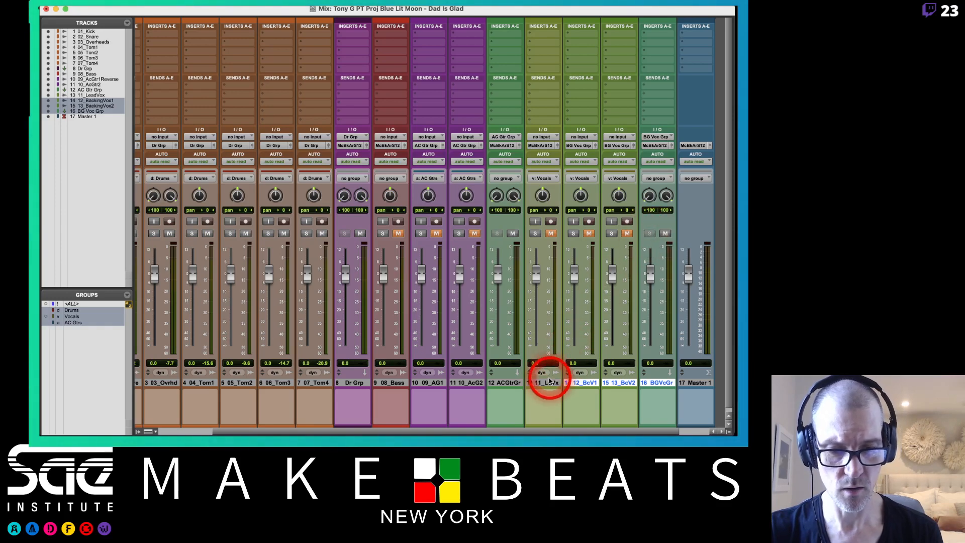
# Step: Route the lead vocal and BG Voc Grp to a new stereo Aux Input named Voc Grp, and make it solo safe
pyautogui.click(542, 383)
pyautogui.keyDown('super'); pyautogui.click(654, 383); pyautogui.keyUp('super')
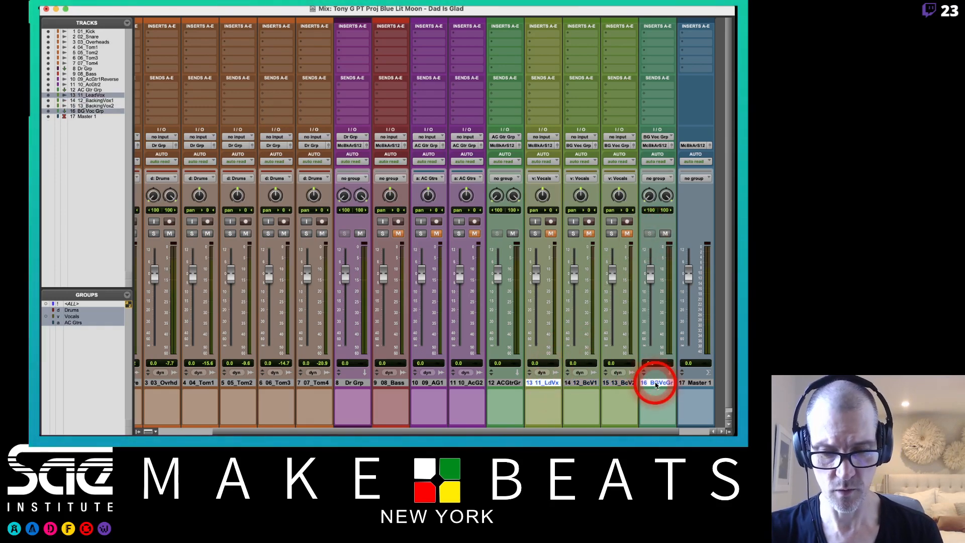
pyautogui.click(653, 146)
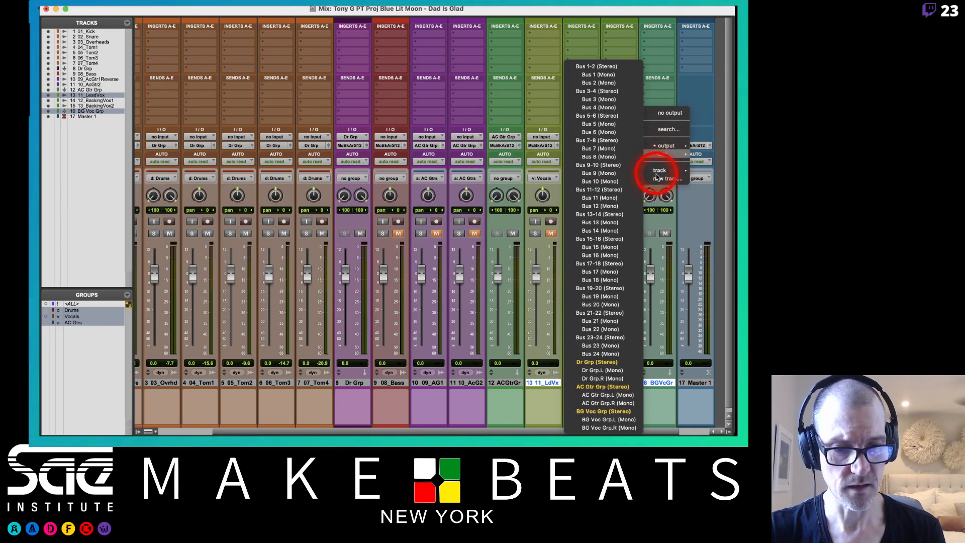
pyautogui.click(656, 180)
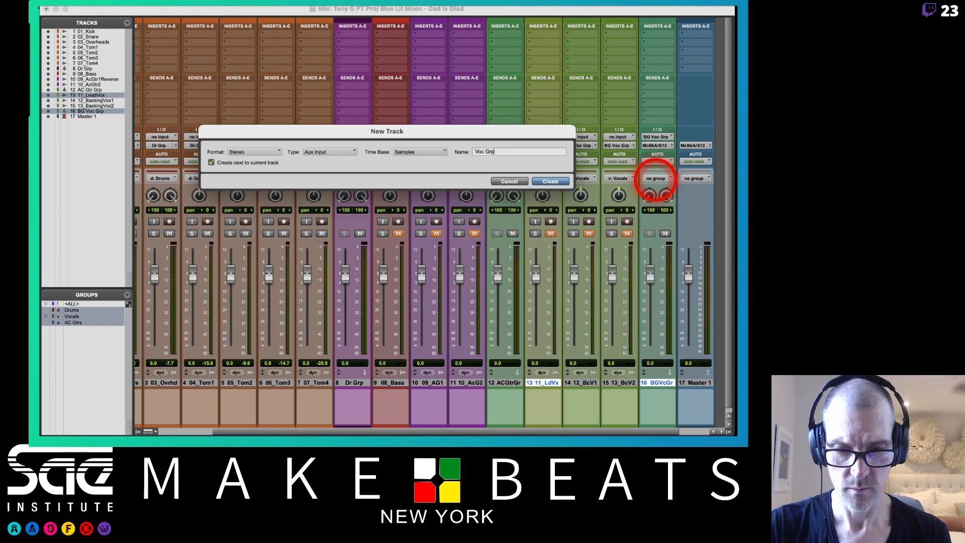
pyautogui.press('Return')
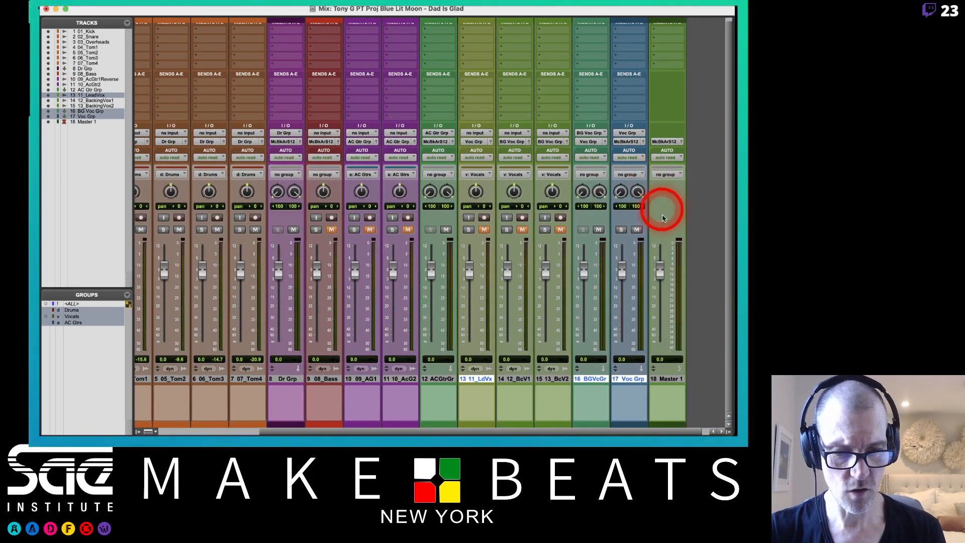
pyautogui.keyDown('super'); pyautogui.click(621, 230); pyautogui.keyUp('super')
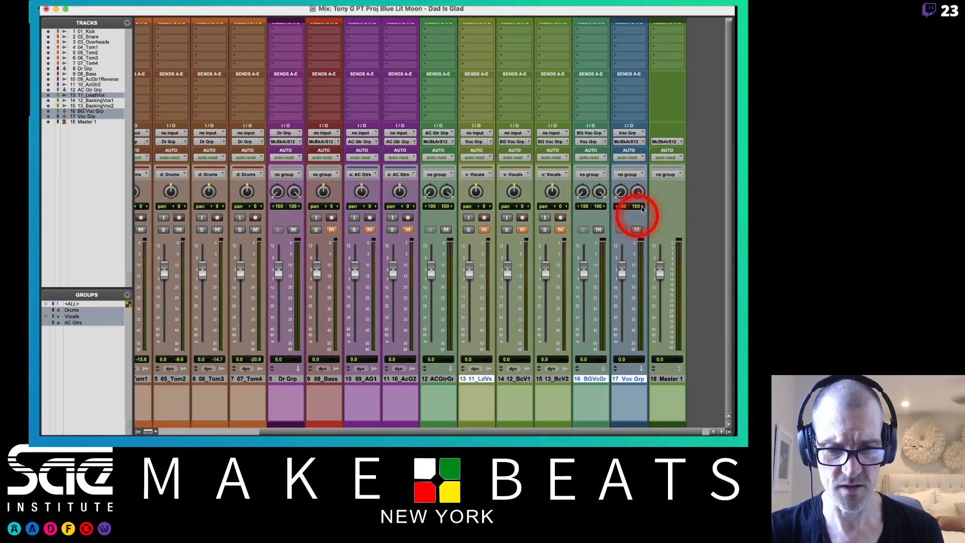
# Step: Route Dr Grp, the bass track and AC Gtr Grp to a new stereo Aux Input track named Inst Grp
pyautogui.click(285, 379)
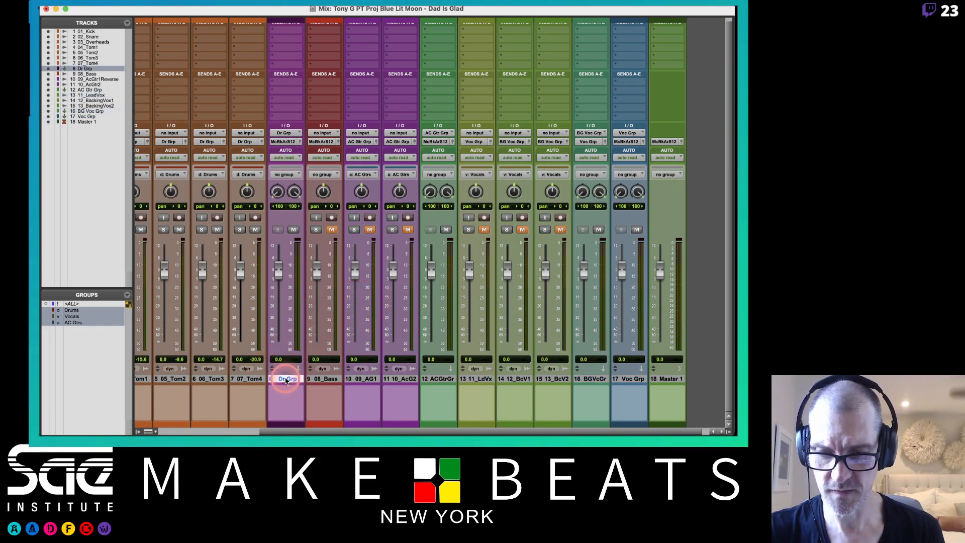
pyautogui.keyDown('super'); pyautogui.click(447, 379); pyautogui.keyUp('super')
pyautogui.keyDown('super'); pyautogui.click(322, 381); pyautogui.keyUp('super')
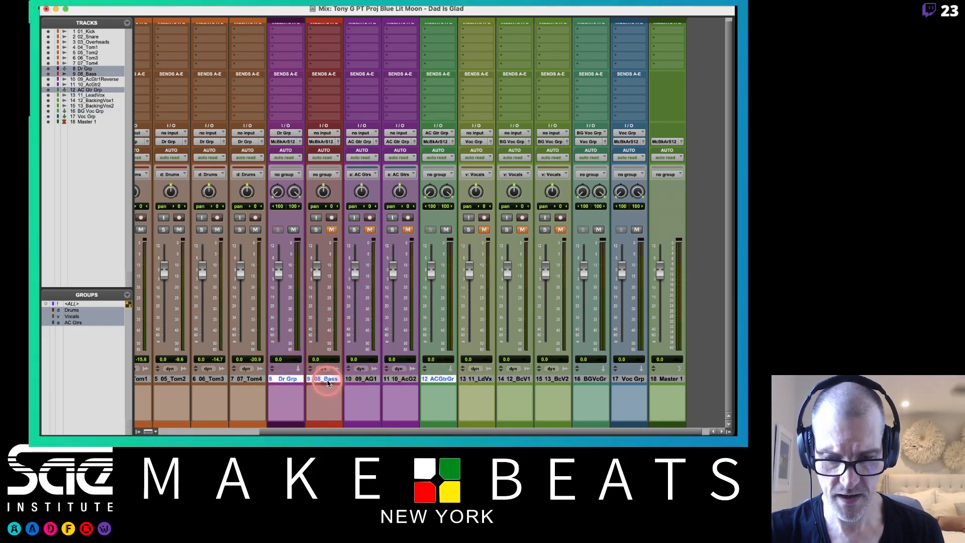
pyautogui.click(291, 380)
pyautogui.click(292, 379)
pyautogui.keyDown('super'); pyautogui.click(323, 380); pyautogui.keyUp('super')
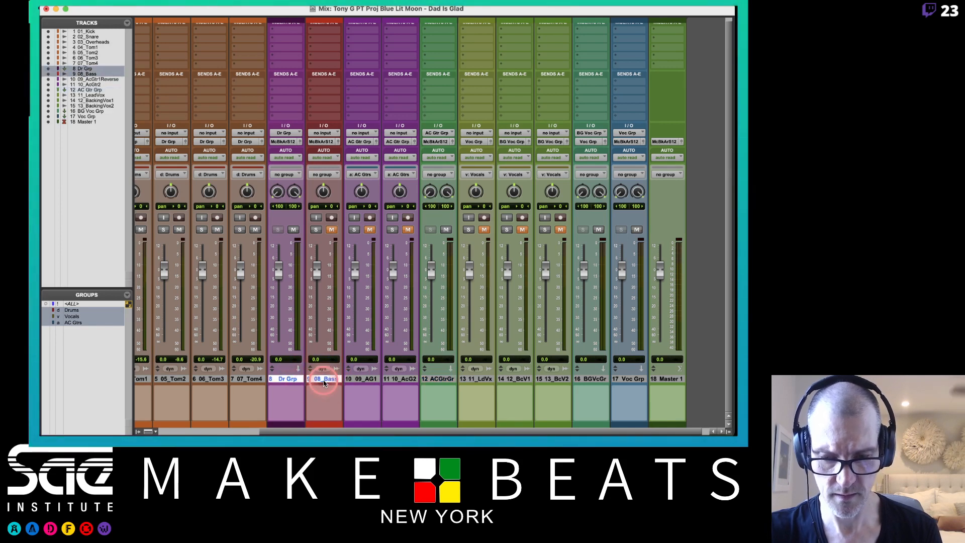
pyautogui.keyDown('super'); pyautogui.click(433, 381); pyautogui.keyUp('super')
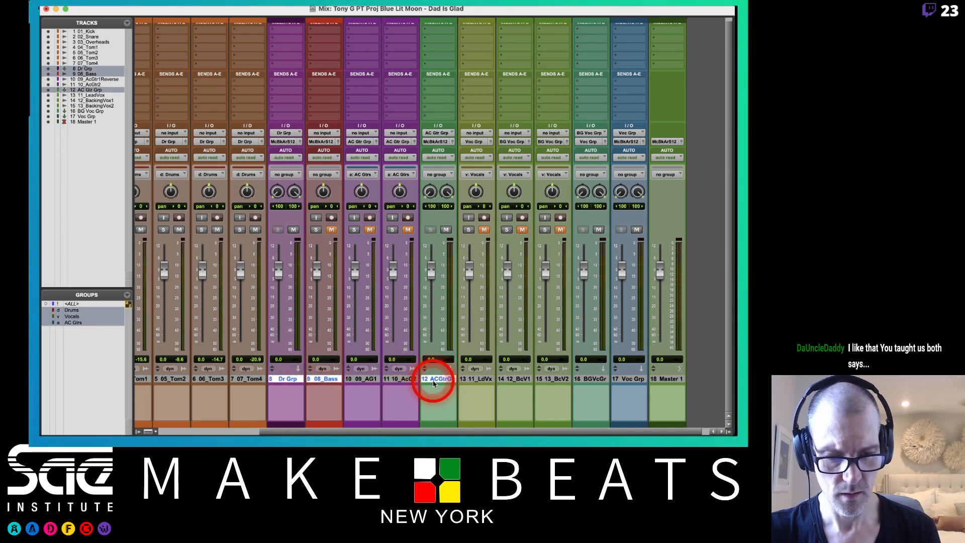
pyautogui.click(436, 143)
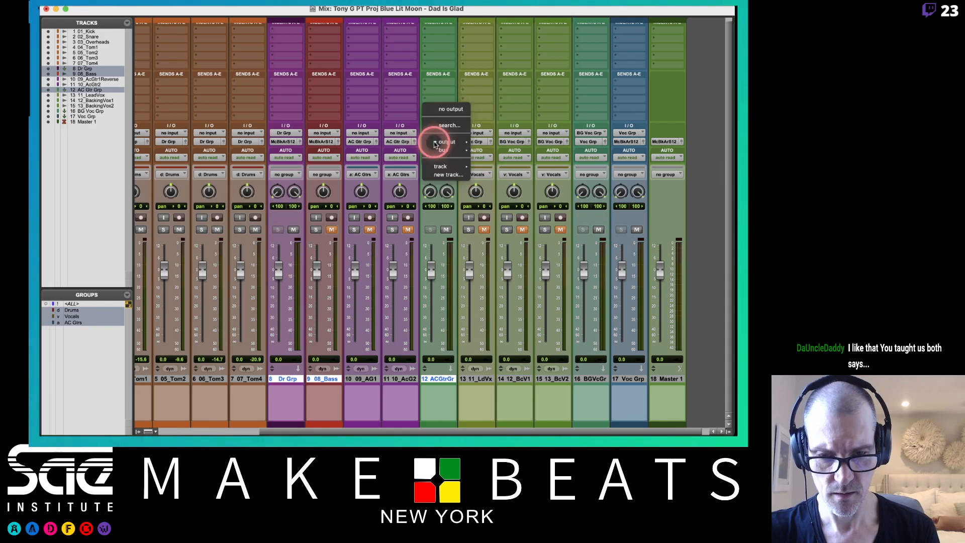
pyautogui.click(442, 174)
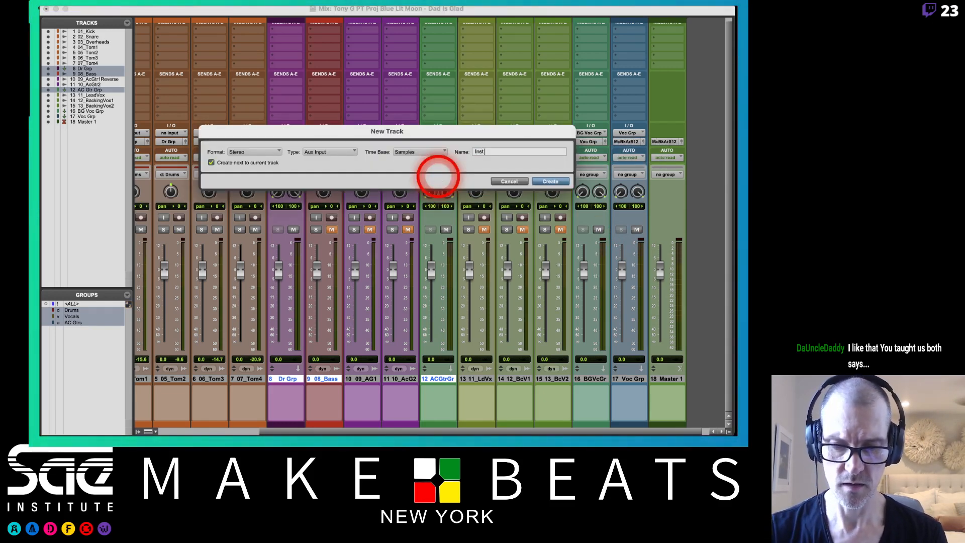
pyautogui.press('Return')
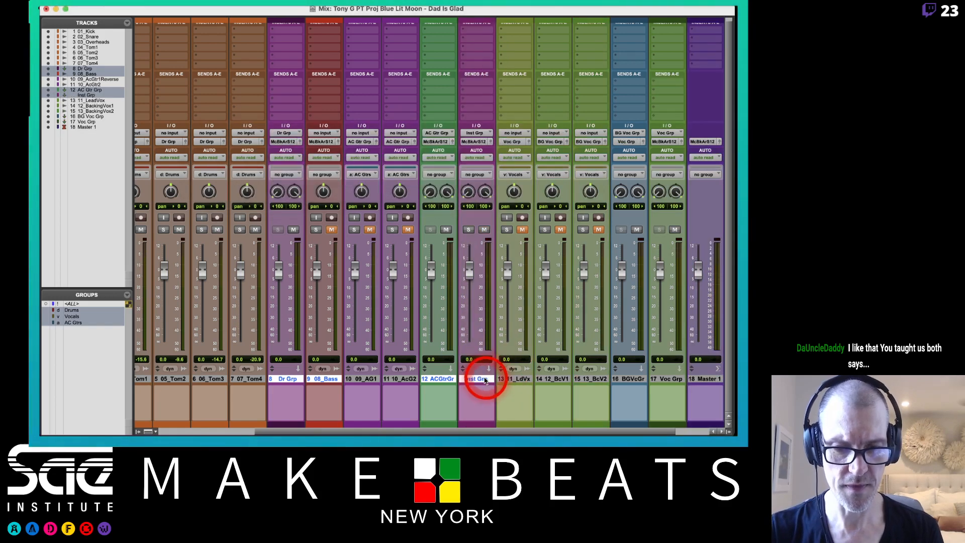
# Step: Move the Inst Grp track between Voc Grp and Master 1, and start playback to check the subgroup signal flow
pyautogui.click(482, 380)
pyautogui.click(477, 380)
pyautogui.moveTo(476, 381); pyautogui.dragTo(679, 366)
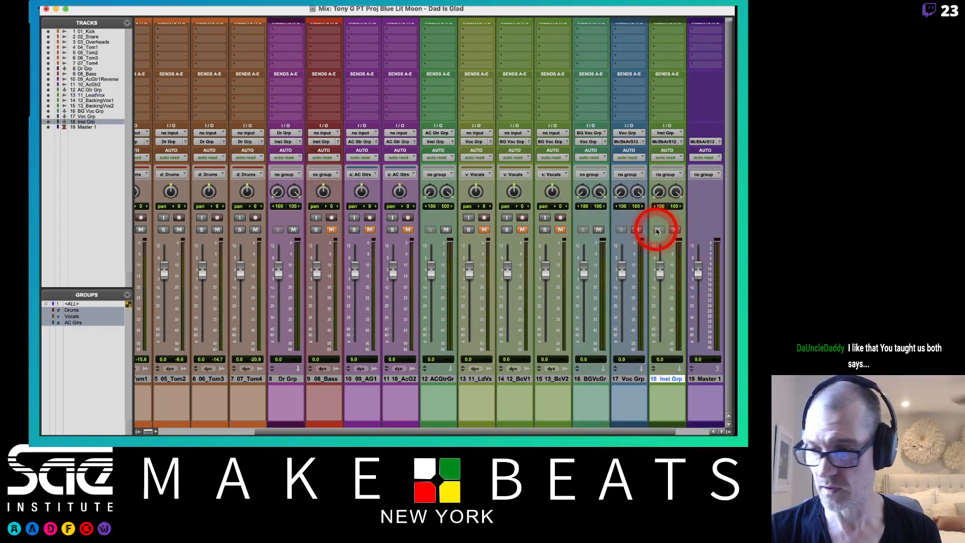
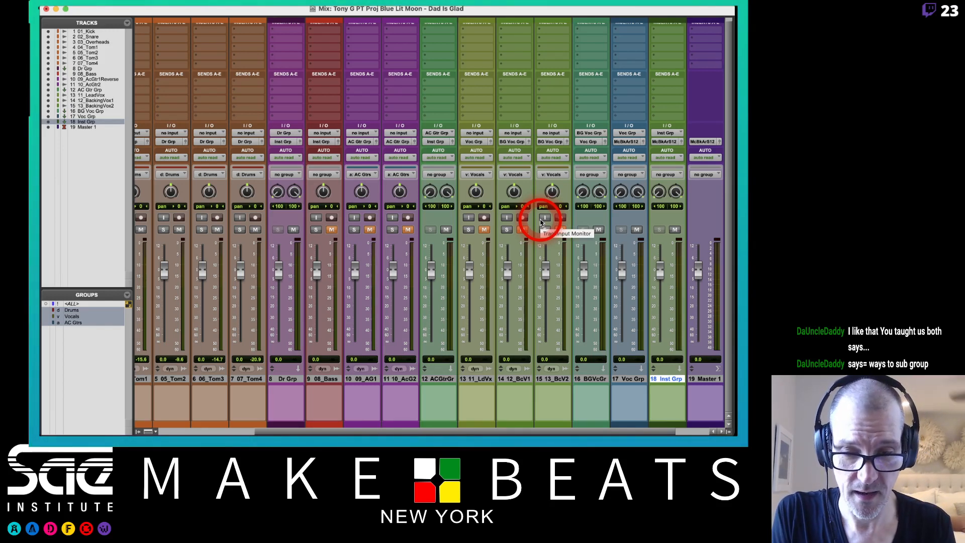
pyautogui.press('space')
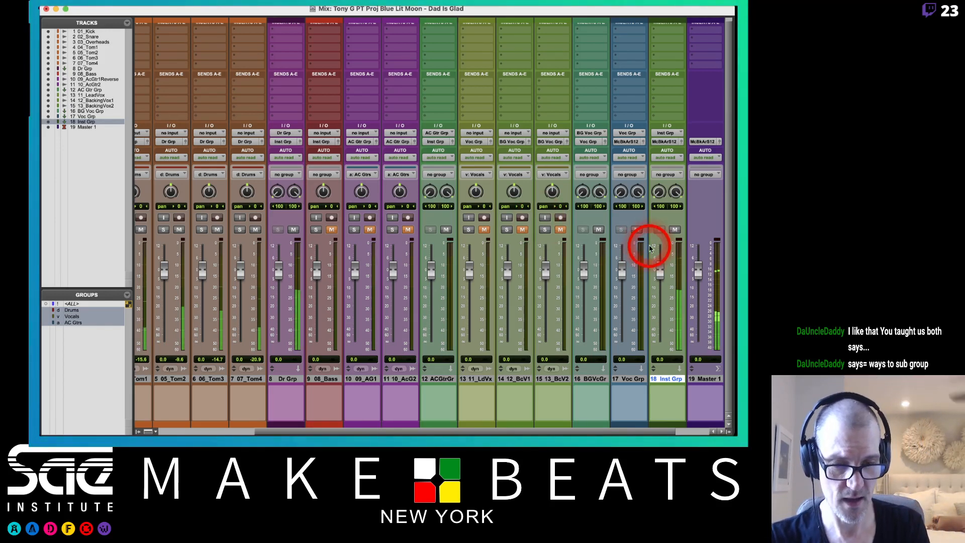
# Step: Unmute the Vocals group tracks, and mute the BG Voc Grp and Voc Grp Aux tracks instead
pyautogui.click(562, 230)
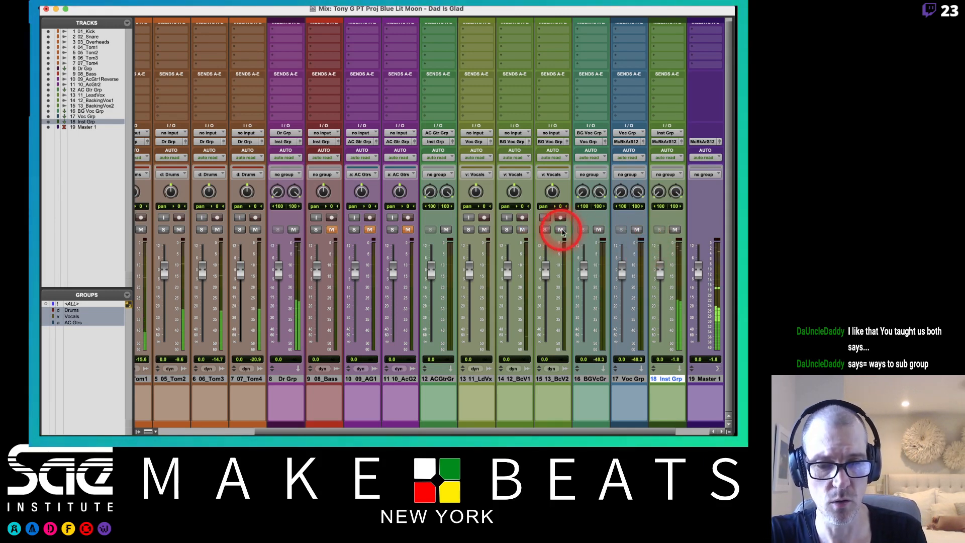
pyautogui.click(598, 230)
pyautogui.click(636, 230)
# Step: Unmute both acoustic guitar tracks and the bass track, and stop playback
pyautogui.click(408, 229)
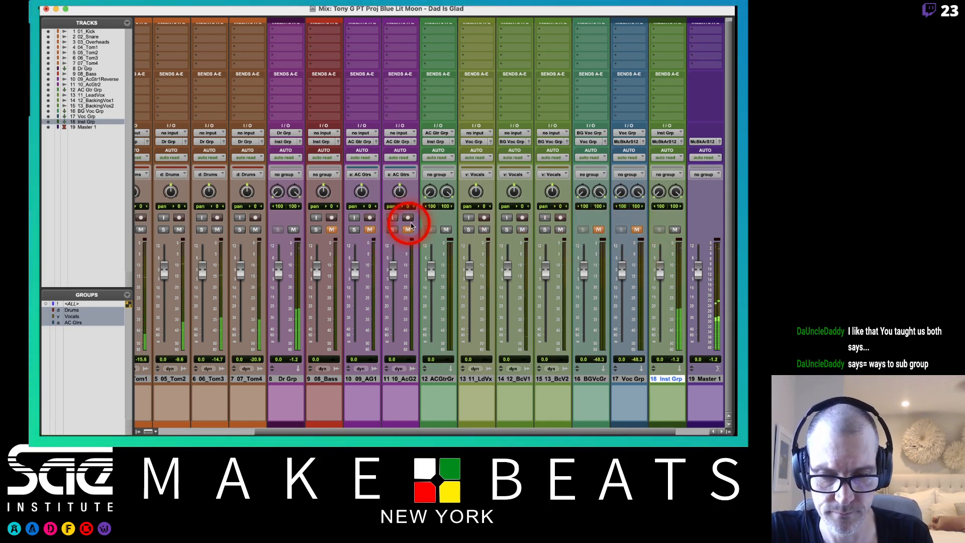
pyautogui.click(444, 230)
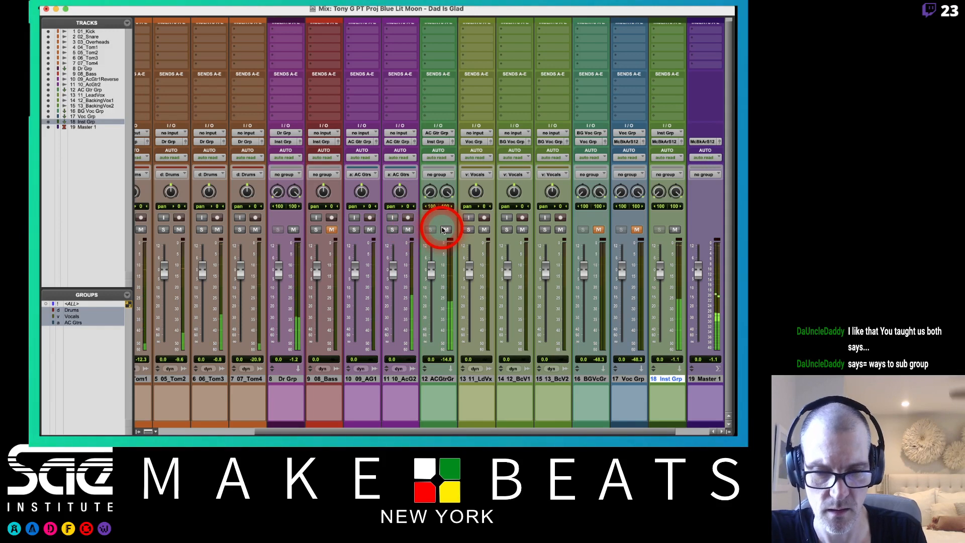
pyautogui.click(332, 229)
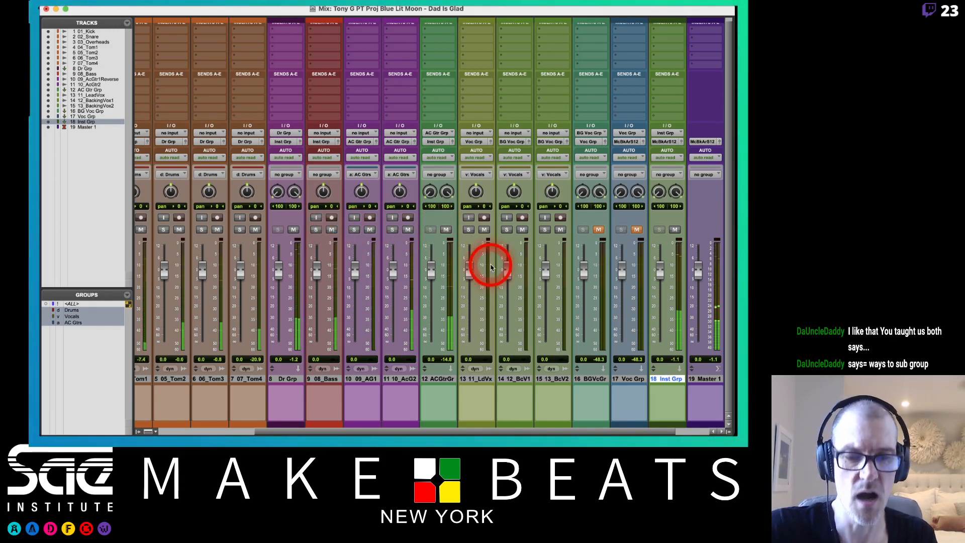
pyautogui.press('space')
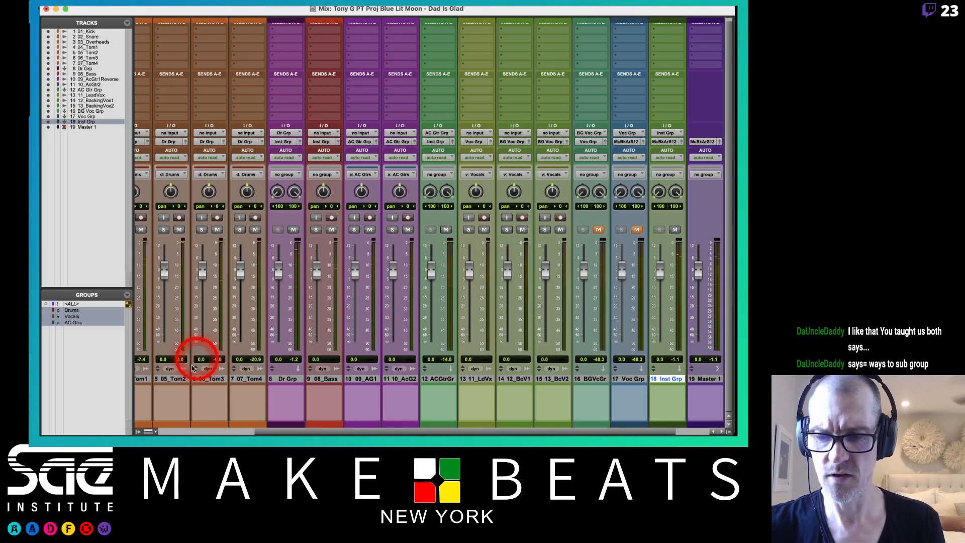
pyautogui.click(138, 432)
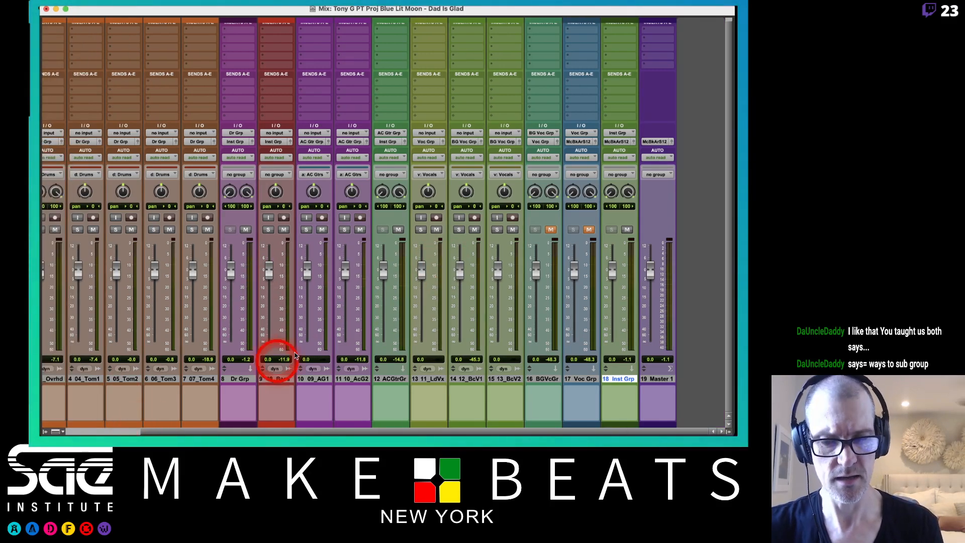
pyautogui.hscroll(3, 305, 352)
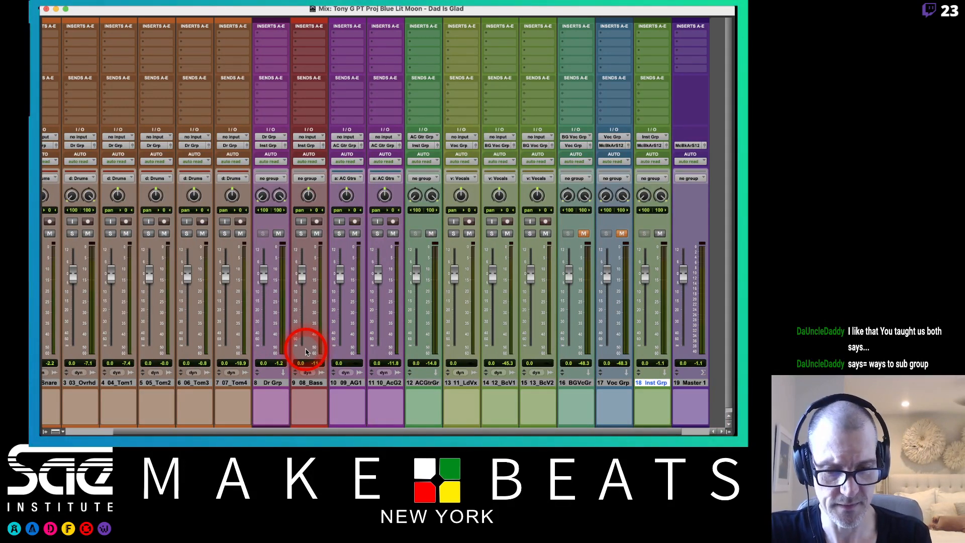
# Step: Mute AC Gtr Grp and the bass track, and restart playback to hear the drum tracks
pyautogui.press('super+equal')
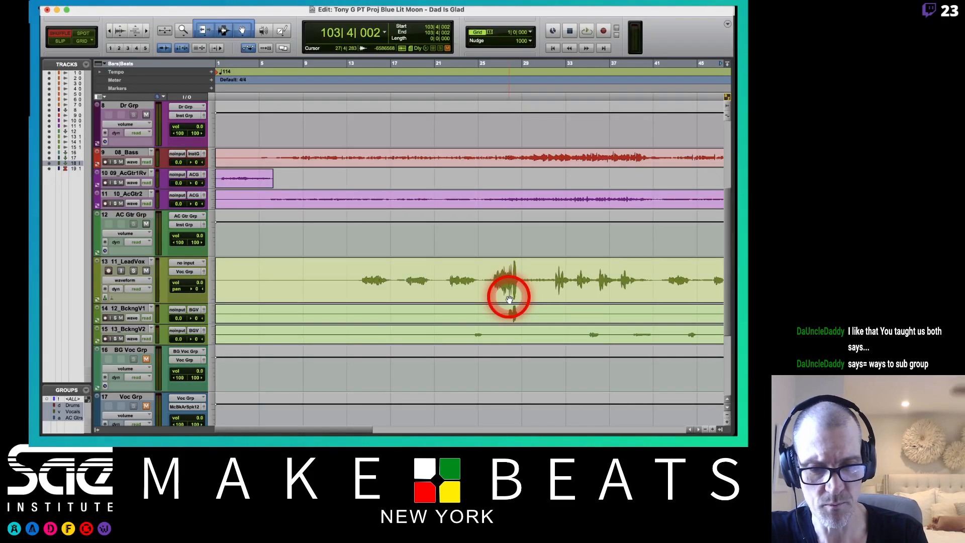
pyautogui.press('super+equal')
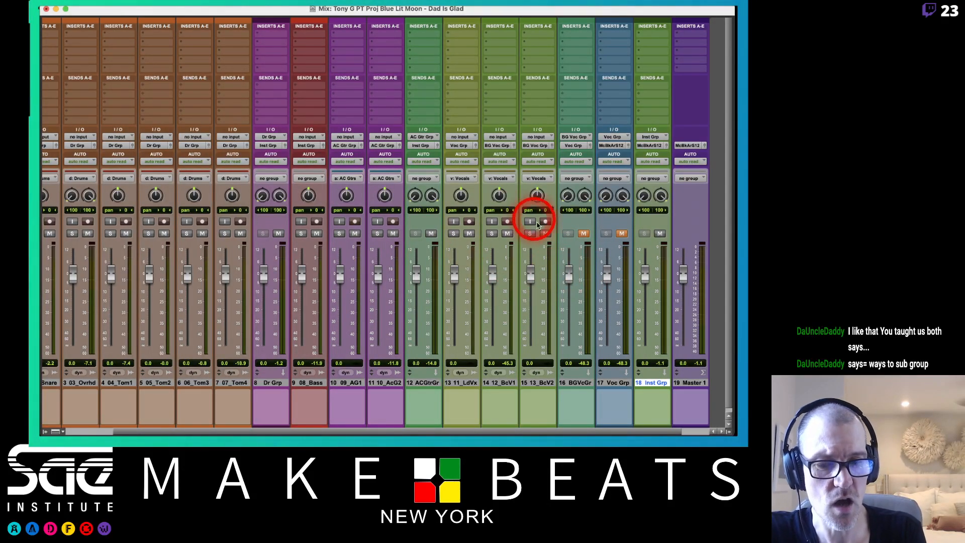
pyautogui.click(468, 234)
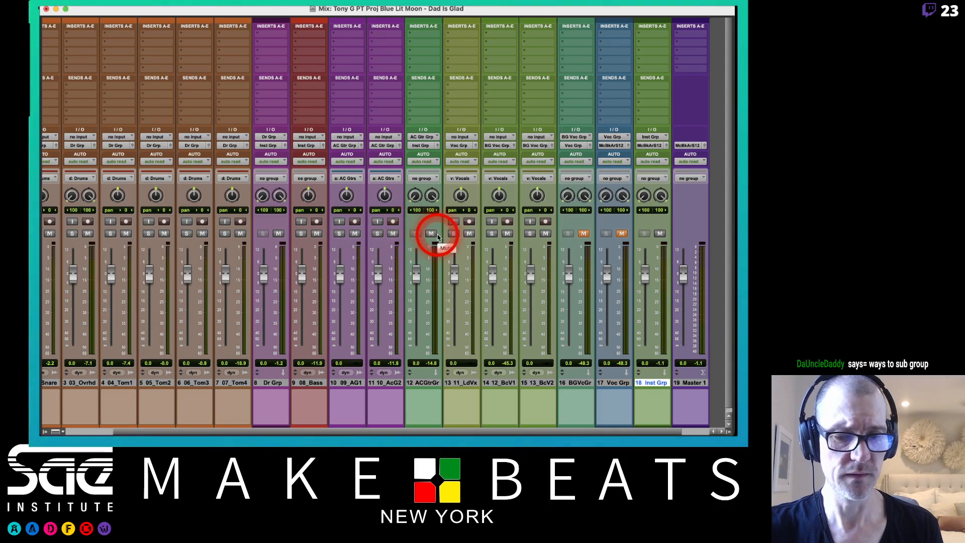
pyautogui.click(431, 234)
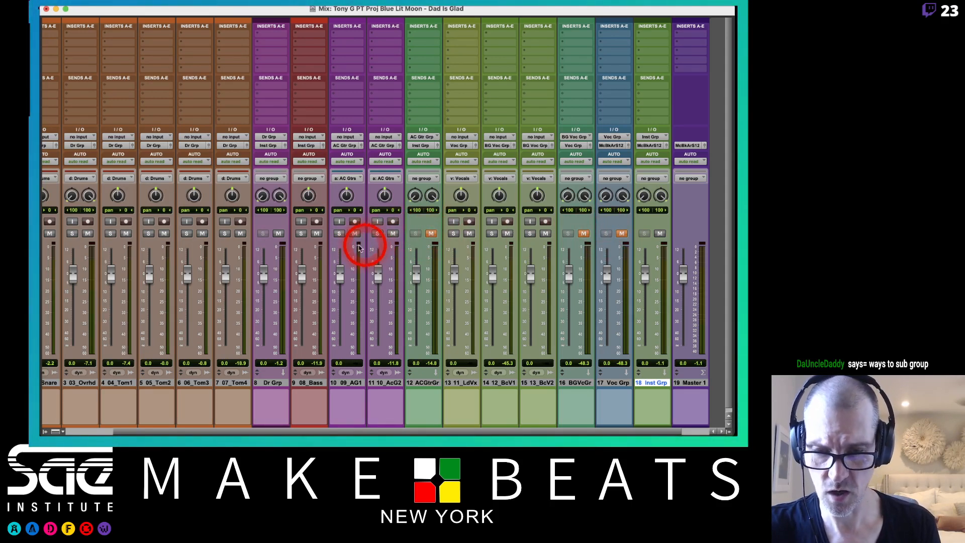
pyautogui.press('super+equal')
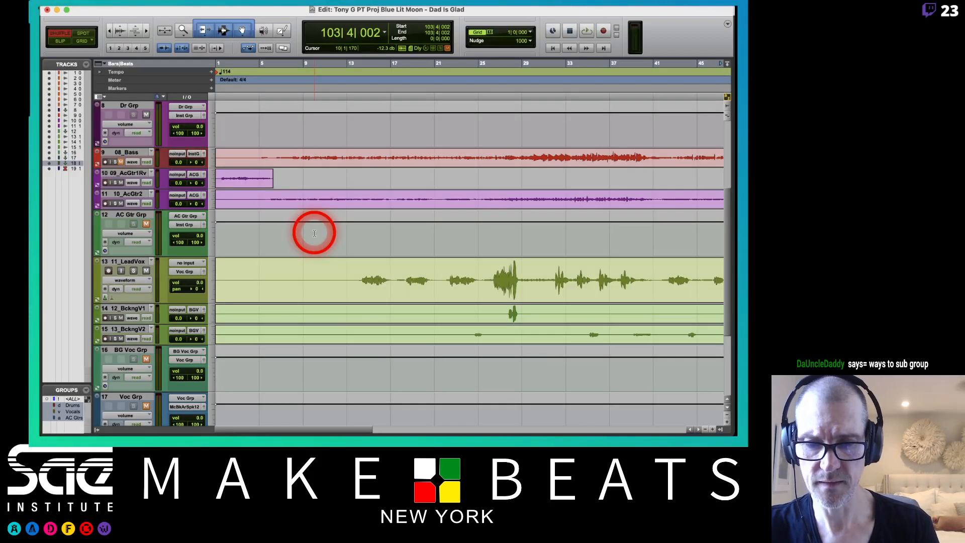
pyautogui.scroll(5, 314, 234)
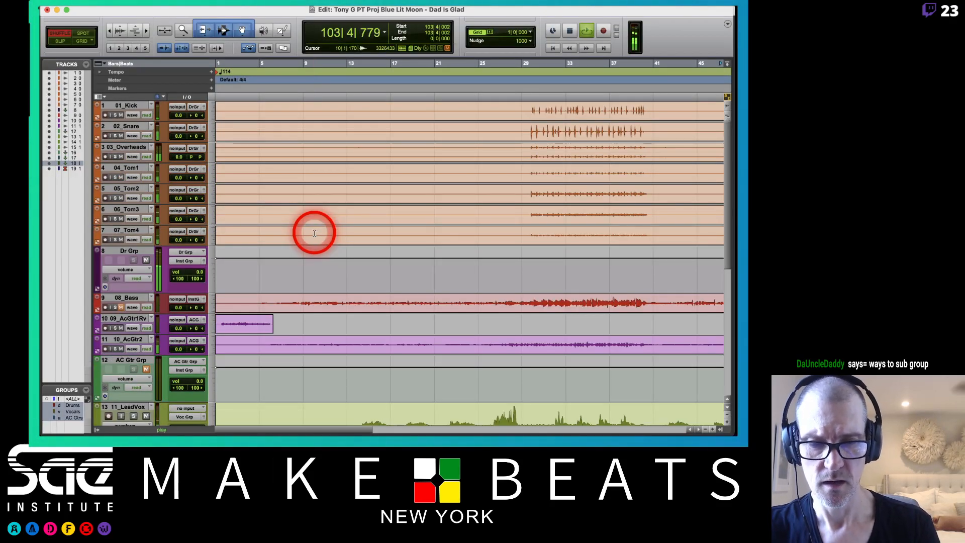
pyautogui.press('super+equal')
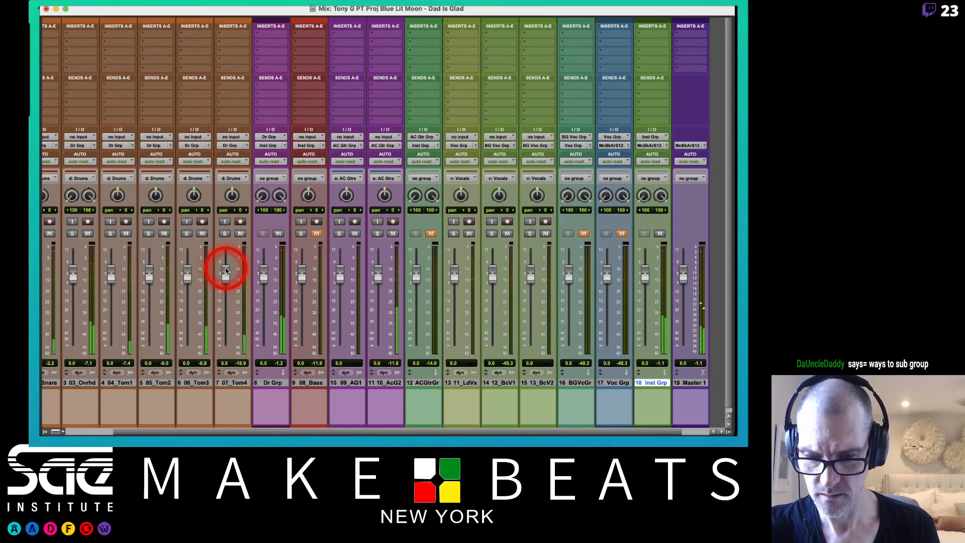
pyautogui.hscroll(-2, 226, 271)
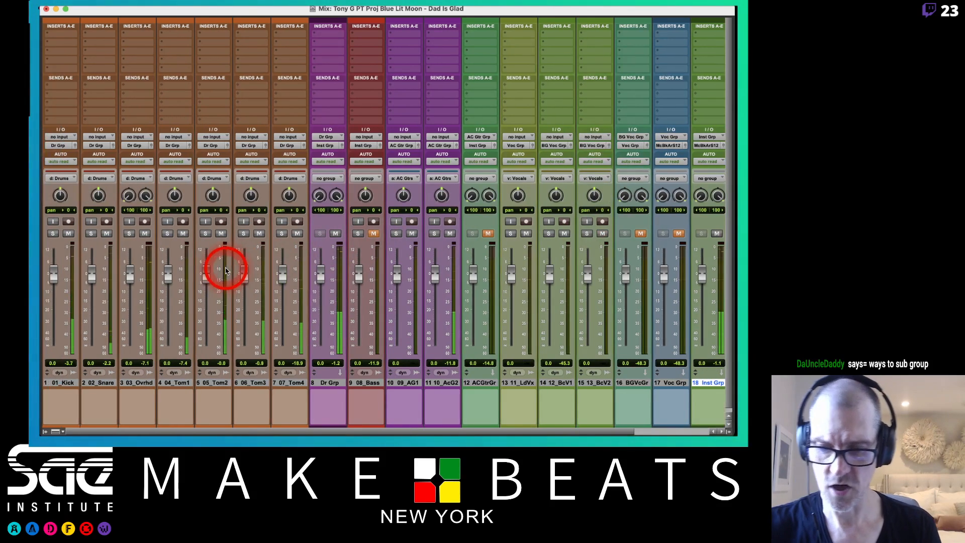
# Step: Disable the Drums group and pull the individual tom faders fully down
pyautogui.press('d')
pyautogui.moveTo(284, 274); pyautogui.dragTo(281, 351)
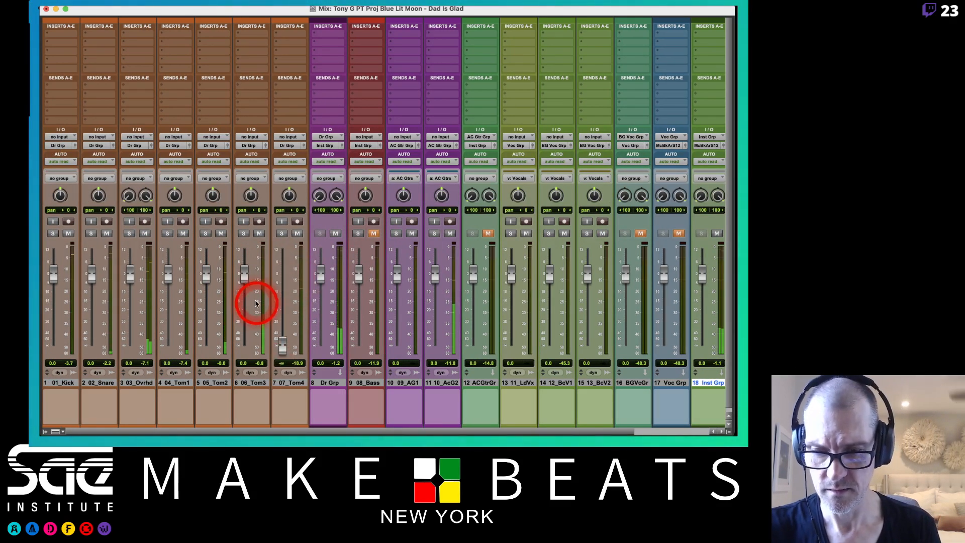
pyautogui.moveTo(244, 277); pyautogui.dragTo(218, 340)
pyautogui.moveTo(204, 276); pyautogui.dragTo(195, 396)
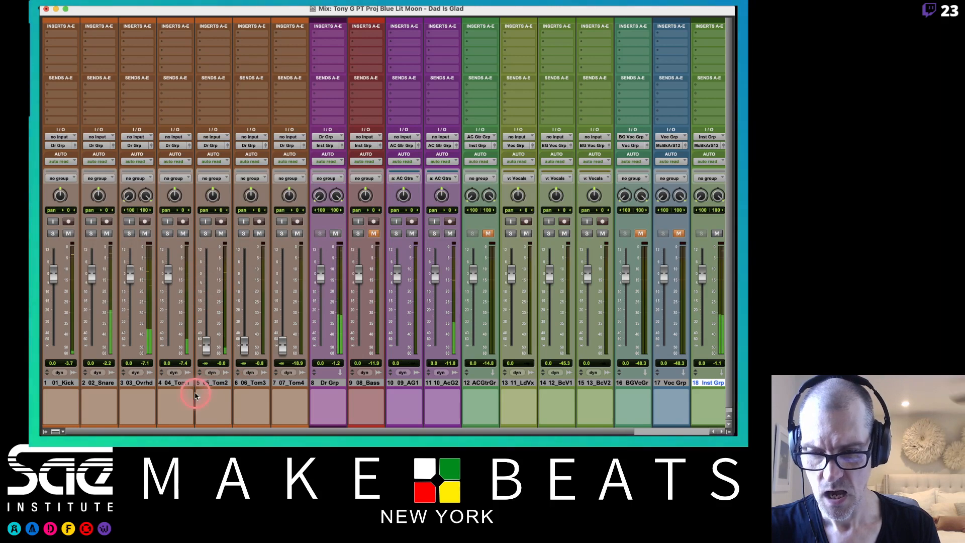
# Step: Move the 03_Overheads track between 07_Tom4 and Dr Grp, and raise the 04_Tom1 fader to about -4.9 dB
pyautogui.moveTo(141, 384); pyautogui.dragTo(295, 375)
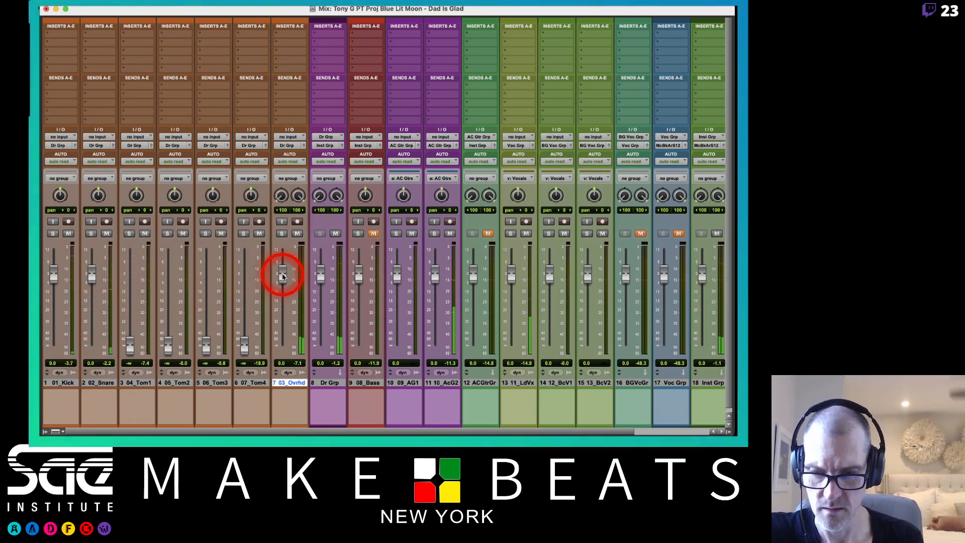
pyautogui.moveTo(134, 345); pyautogui.dragTo(129, 281)
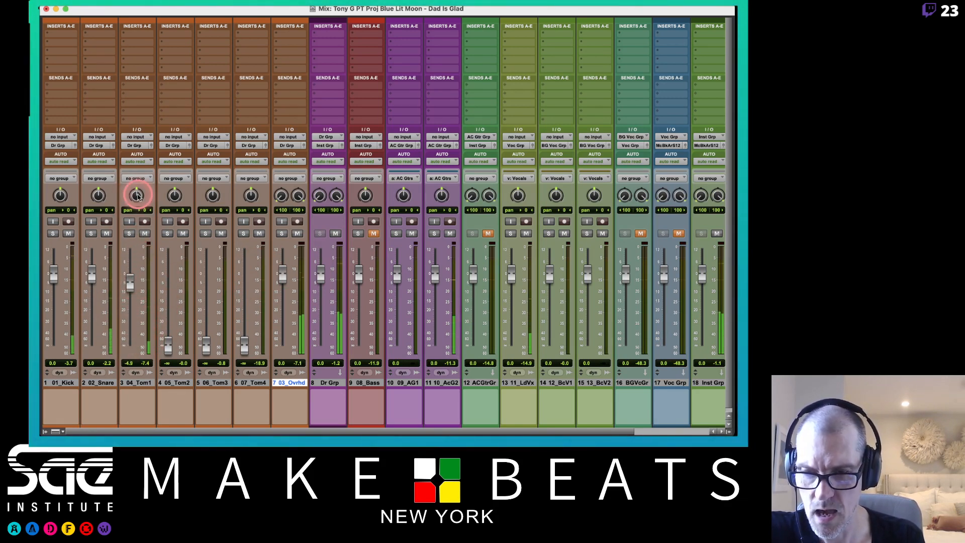
pyautogui.click(132, 199)
pyautogui.click(134, 202)
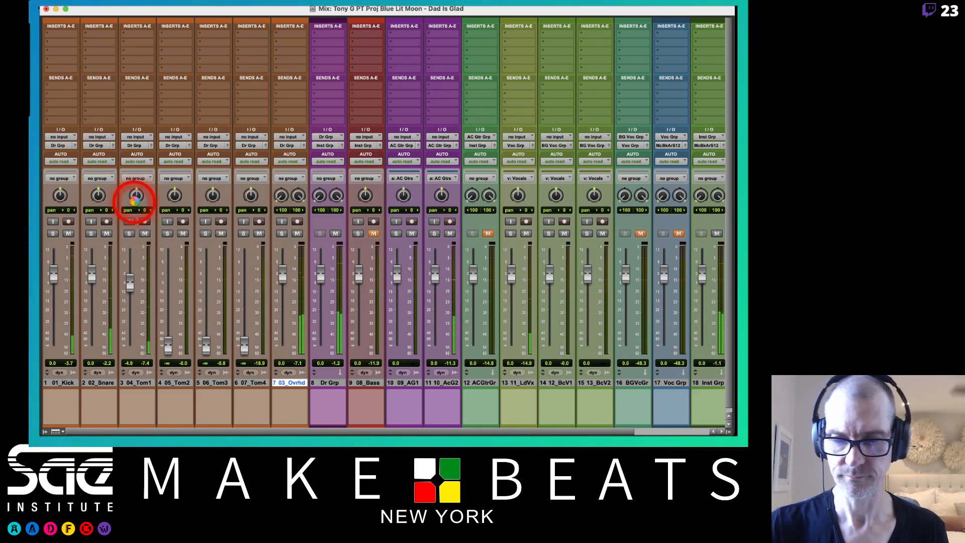
# Step: Select bars 85 to 105 on the 01_Kick track in Grid mode and play the selection
pyautogui.press('super+equal')
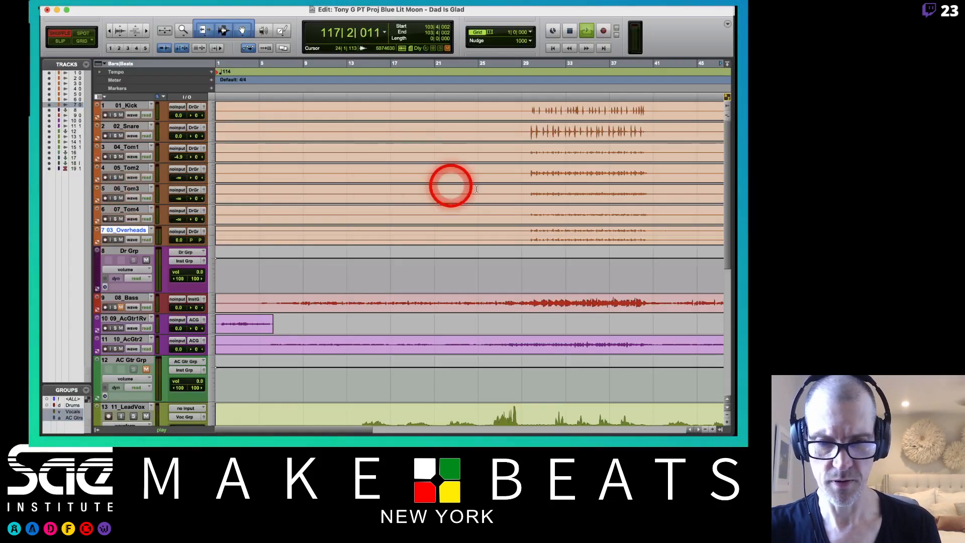
pyautogui.hscroll(10, 485, 189)
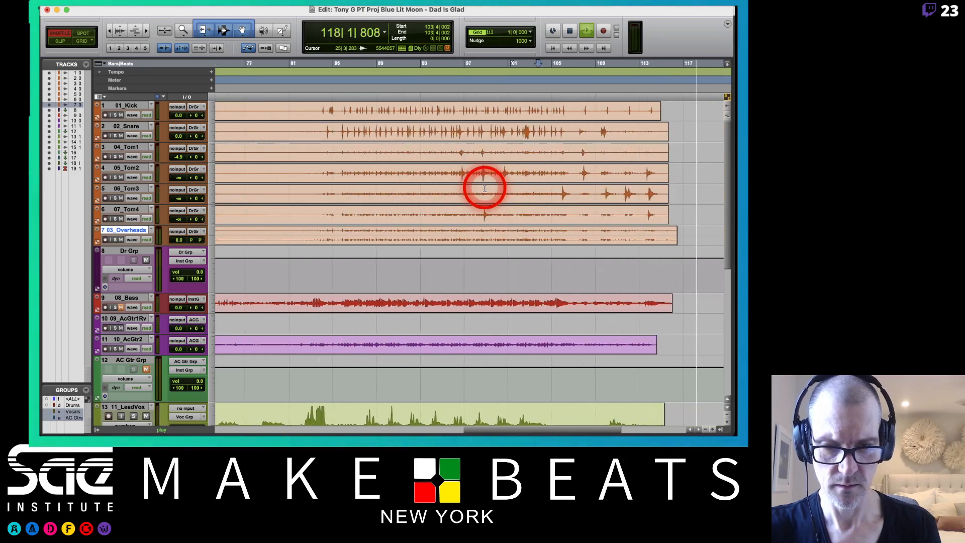
pyautogui.click(340, 110)
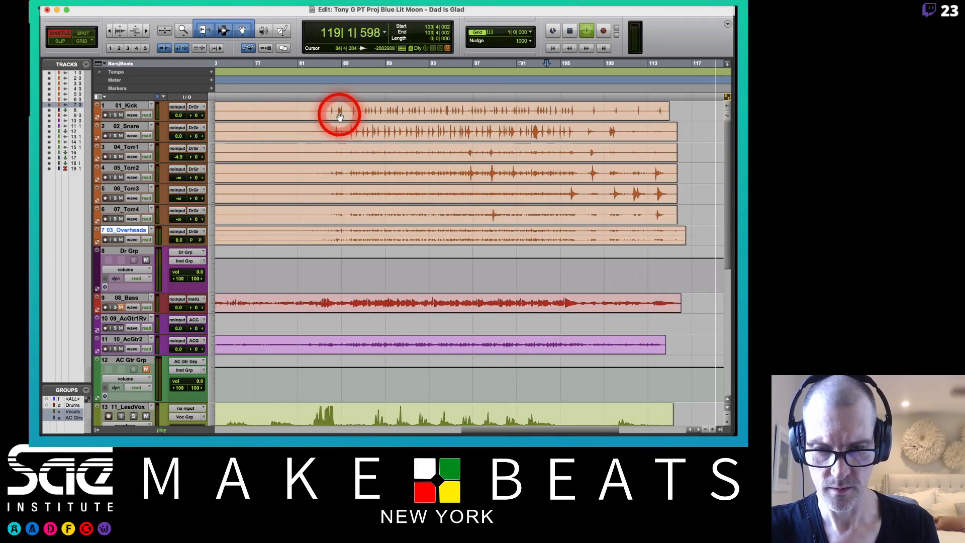
pyautogui.moveTo(340, 109); pyautogui.dragTo(561, 118)
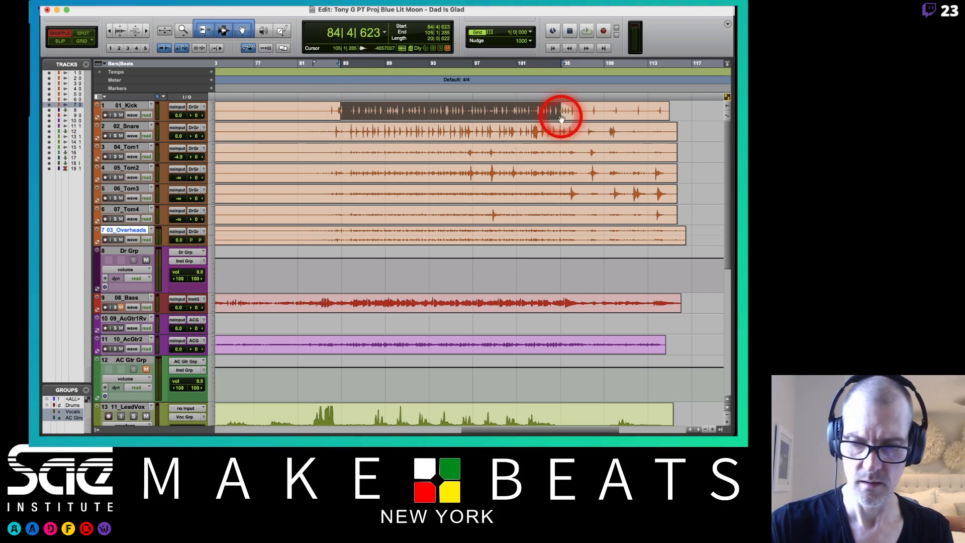
pyautogui.moveTo(337, 107); pyautogui.dragTo(553, 108)
pyautogui.press('space')
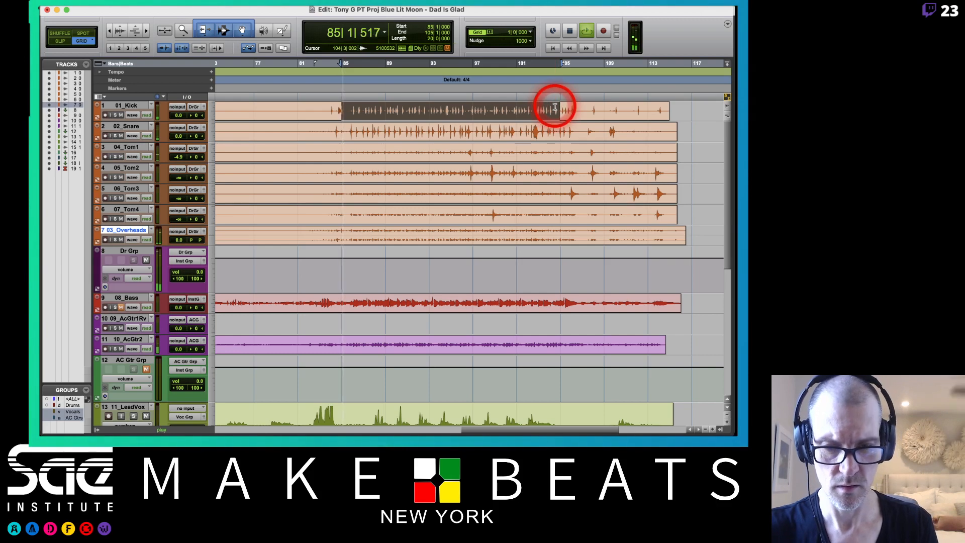
pyautogui.press('super+equal')
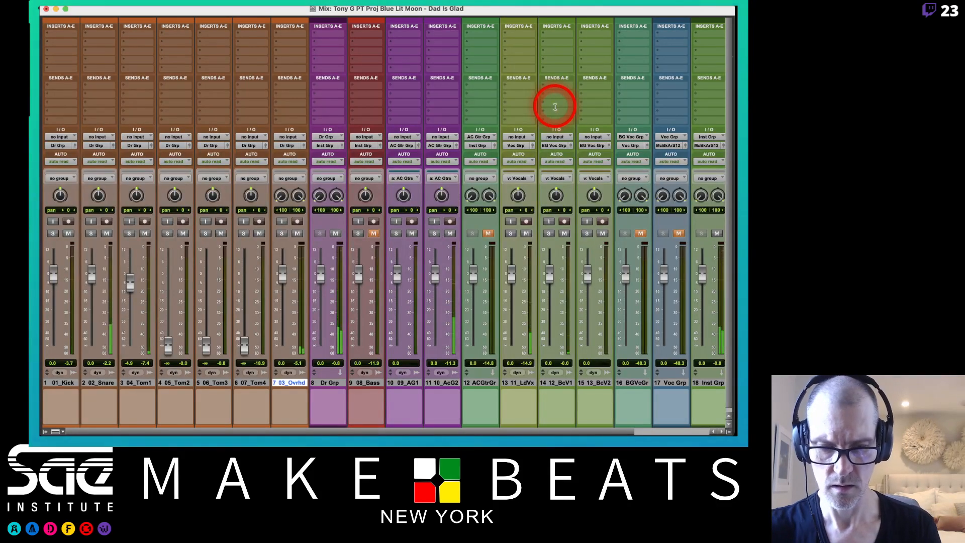
pyautogui.press('super+equal')
# Step: Trim the start of the kick selection to bar 86 and play the selection again from there
pyautogui.press('space')
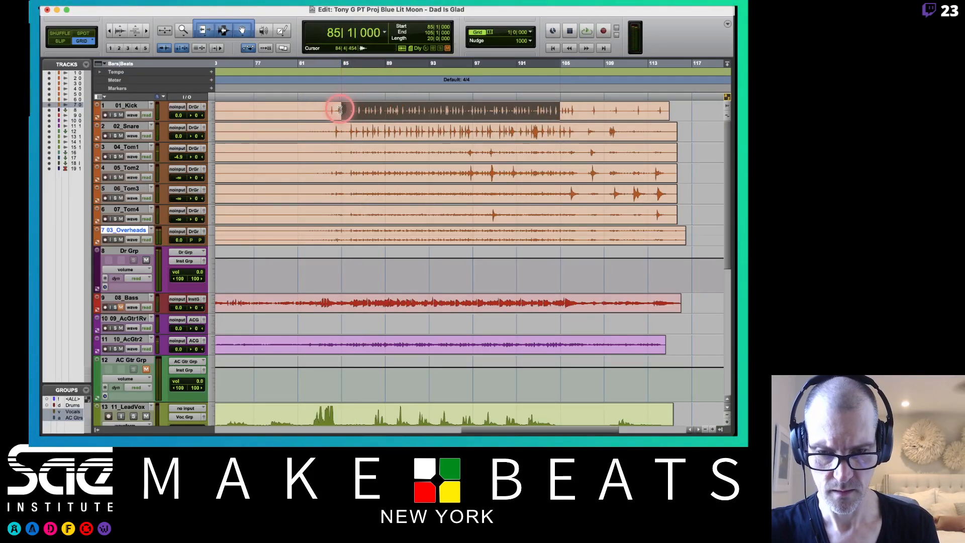
pyautogui.click(351, 110)
pyautogui.press('space')
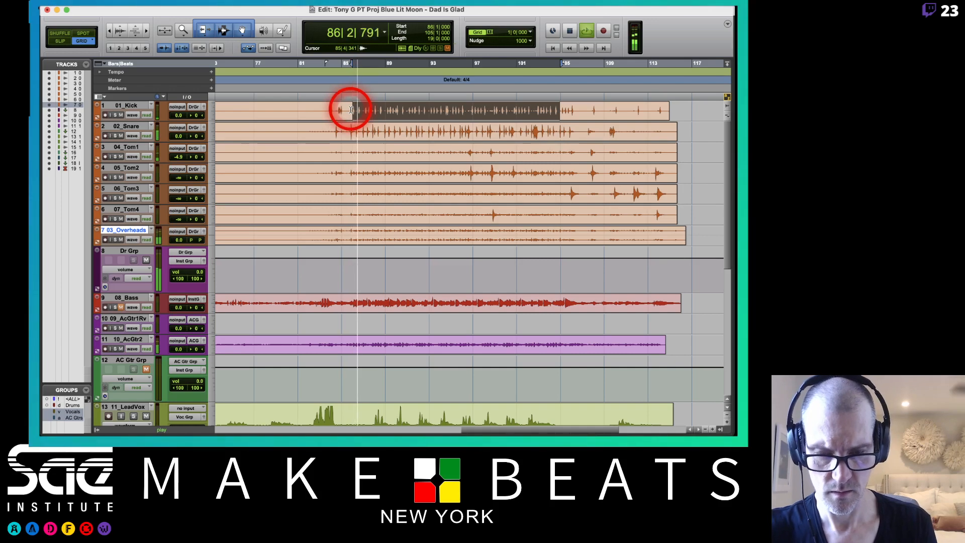
pyautogui.press('t')
pyautogui.press('t')
pyautogui.press('t')
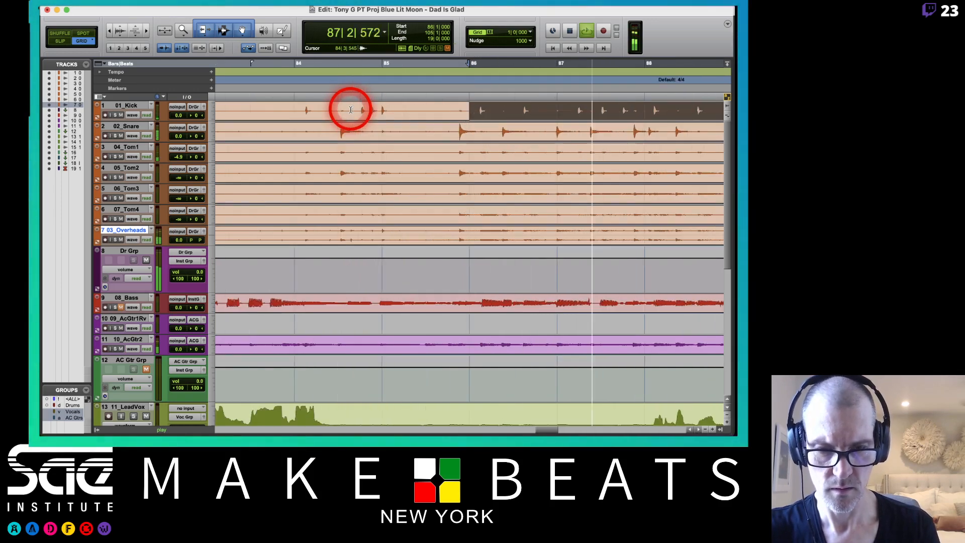
pyautogui.press('space')
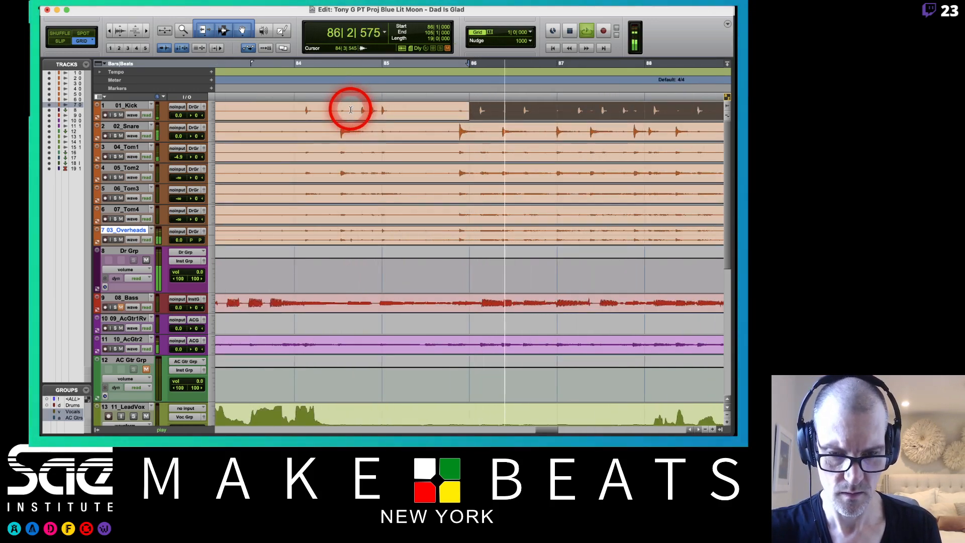
# Step: Set the Edit window's grid value to 1/4 note
pyautogui.press('t')
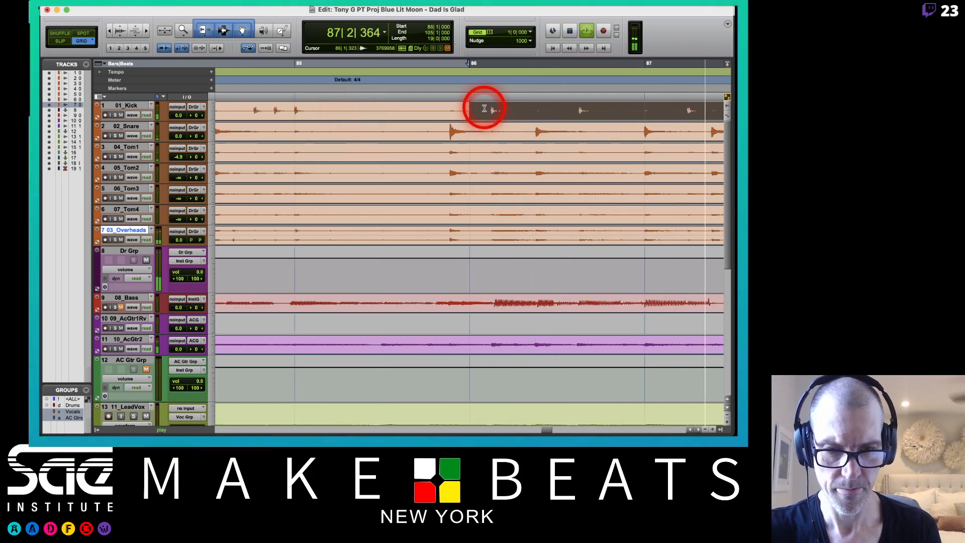
pyautogui.click(530, 32)
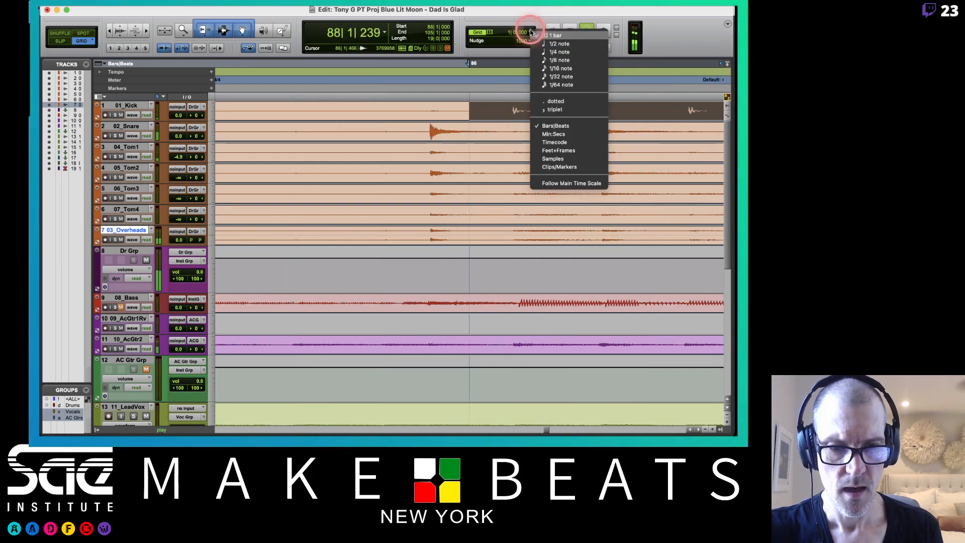
pyautogui.click(543, 52)
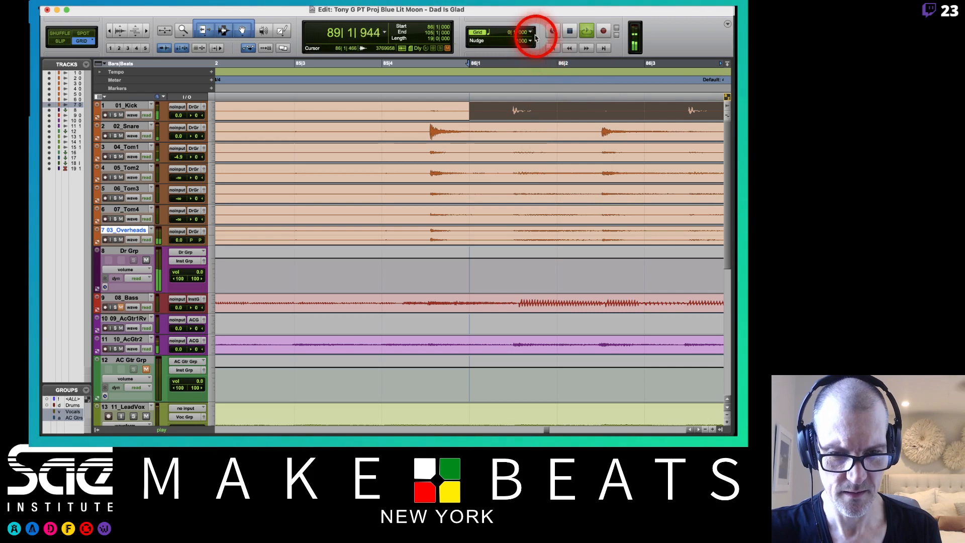
pyautogui.press('super+equal')
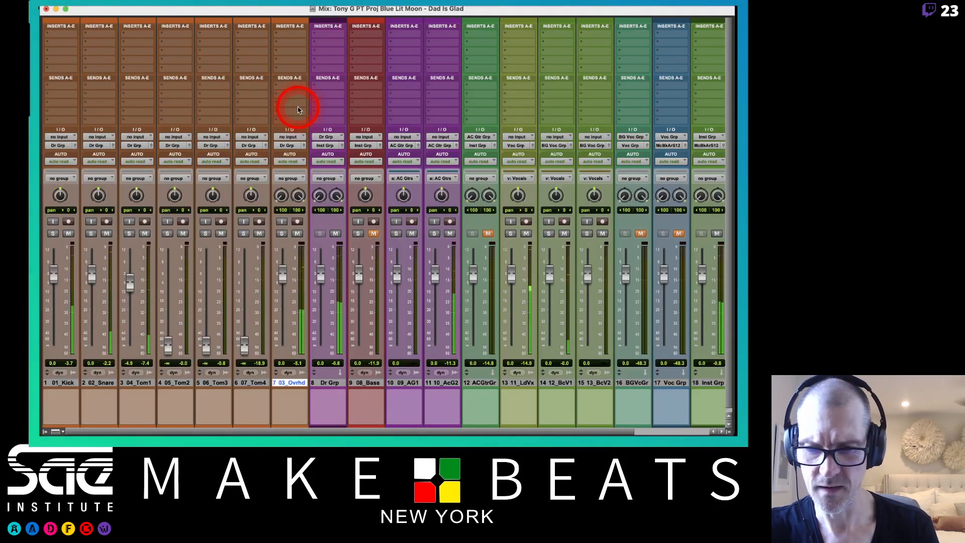
pyautogui.press('super+equal')
pyautogui.hscroll(-20, 298, 108)
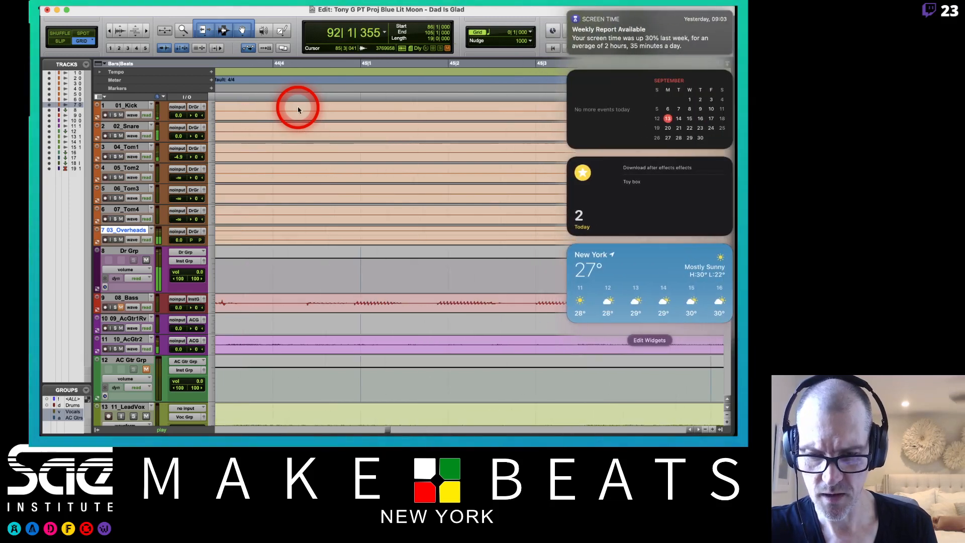
# Step: Dismiss the widget sidebar, place the edit cursor at bar 17 beat 2 and stop playback
pyautogui.click(453, 244)
pyautogui.hscroll(-10, 364, 291)
pyautogui.hscroll(-15, 325, 333)
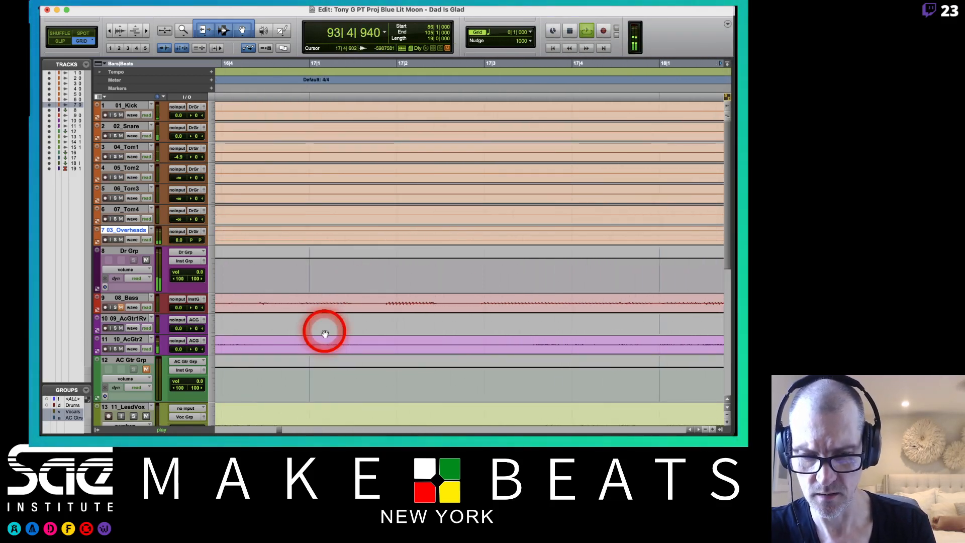
pyautogui.click(355, 278)
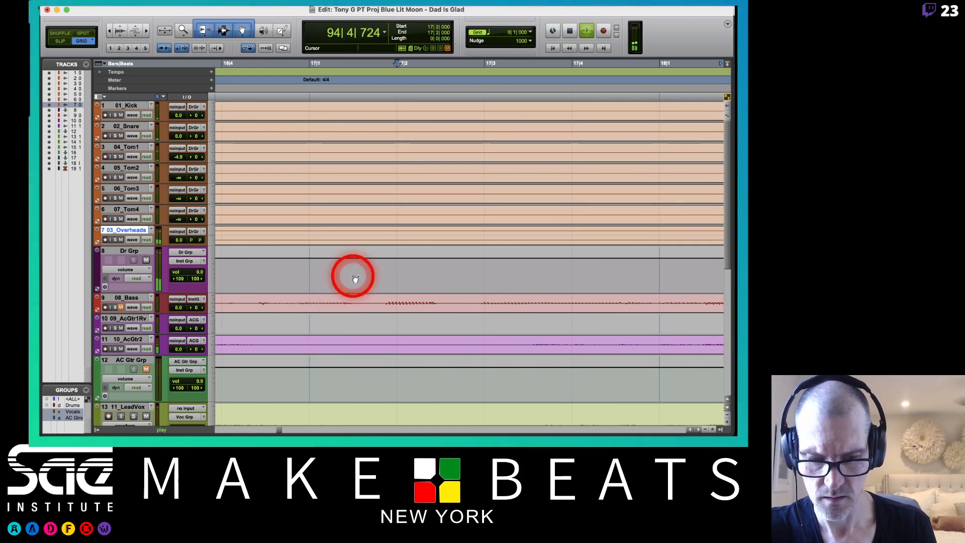
pyautogui.press('r')
pyautogui.press('r')
pyautogui.press('r')
pyautogui.press('r')
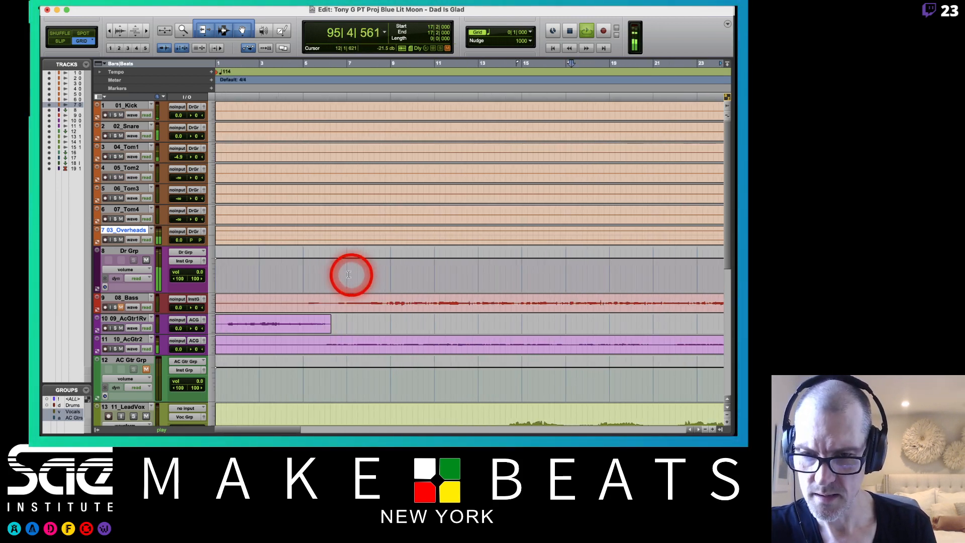
pyautogui.press('space')
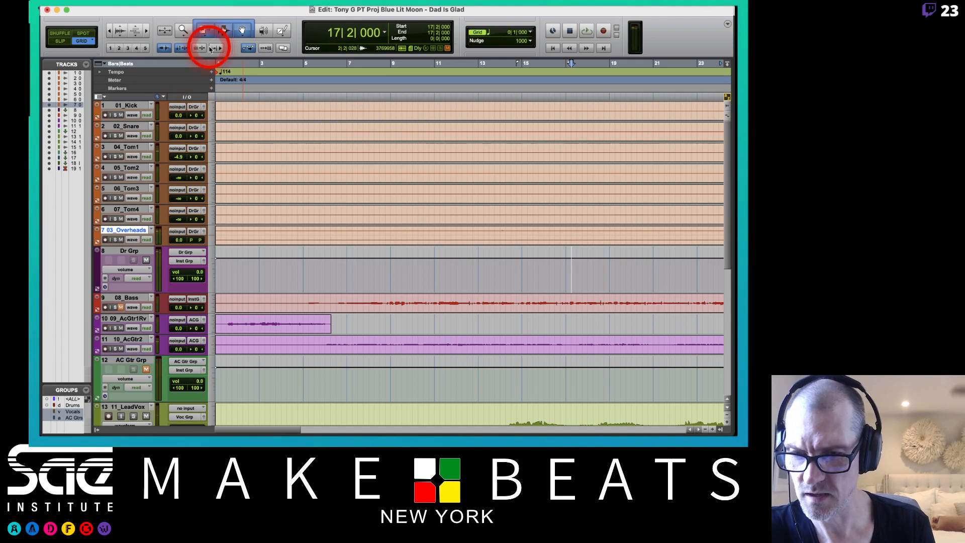
# Step: Create a click track, move it above 01_Kick as the first track and lower its volume to -9.9 dB
pyautogui.click(179, 8)
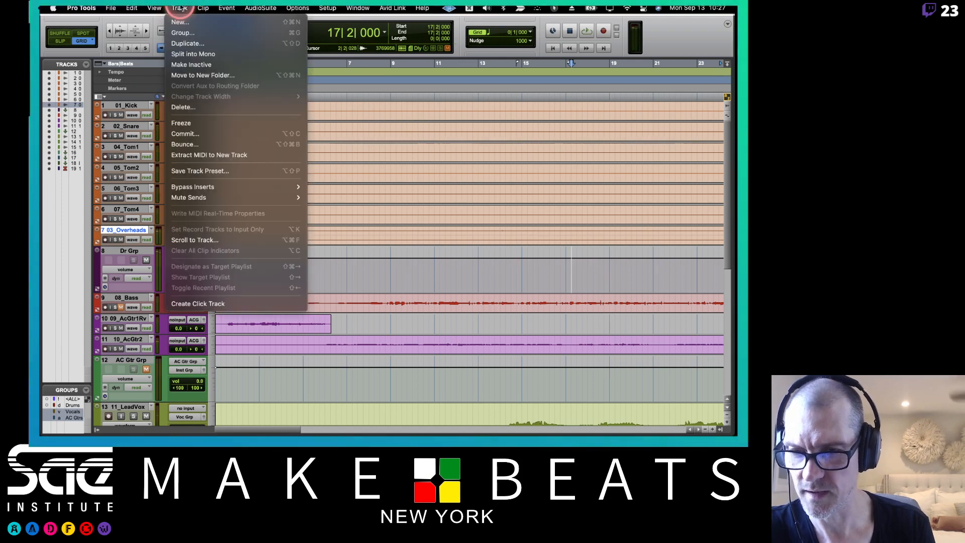
pyautogui.click(179, 302)
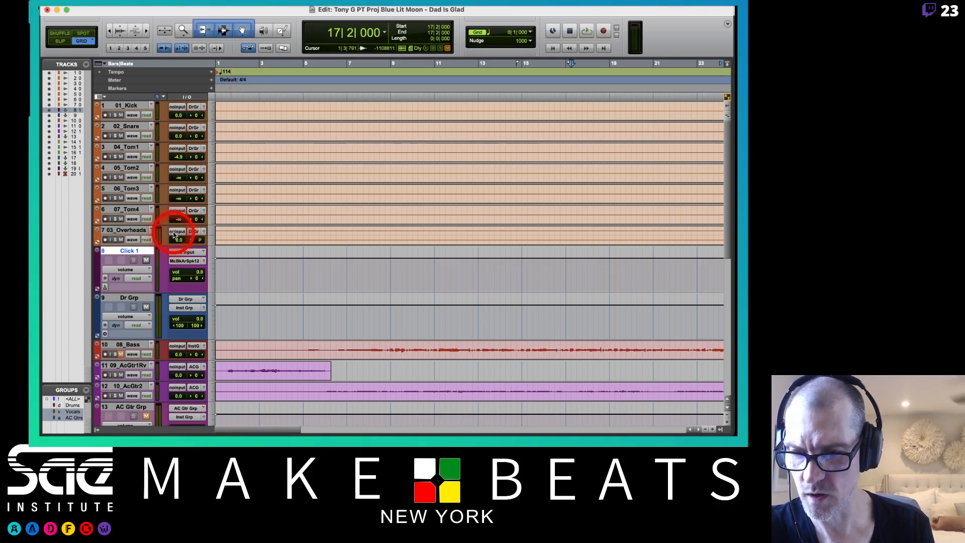
pyautogui.moveTo(138, 252); pyautogui.dragTo(134, 101)
pyautogui.moveTo(200, 126); pyautogui.dragTo(199, 134)
# Step: Play the session with the click from bar 29 beat 4, just before the drums enter, to check their alignment
pyautogui.press('space')
pyautogui.hscroll(10, 386, 119)
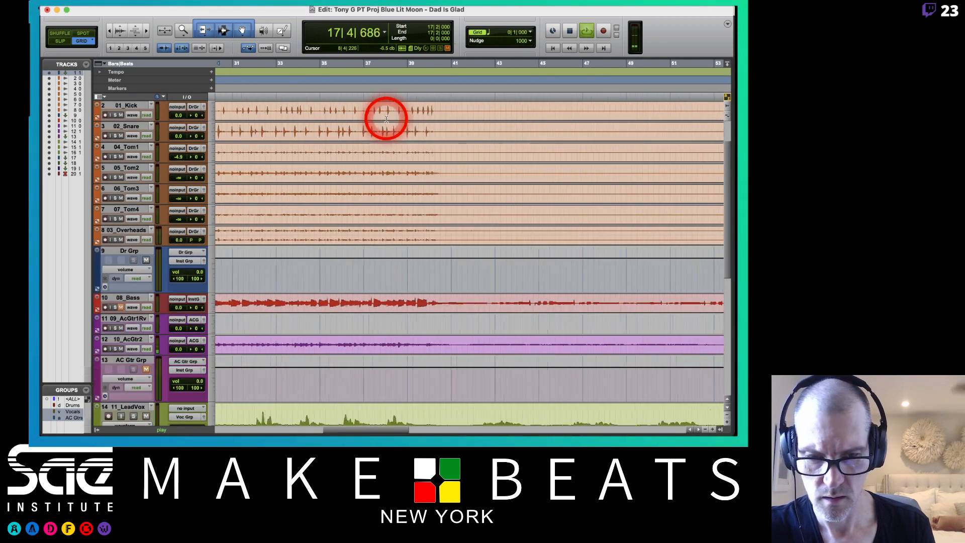
pyautogui.click(283, 157)
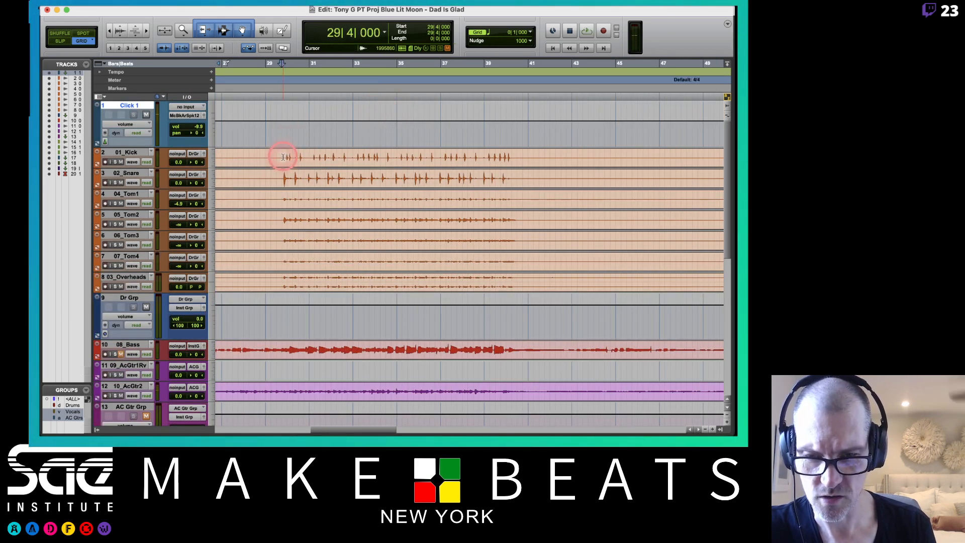
pyautogui.press('super+bracketright')
pyautogui.press('super+bracketright')
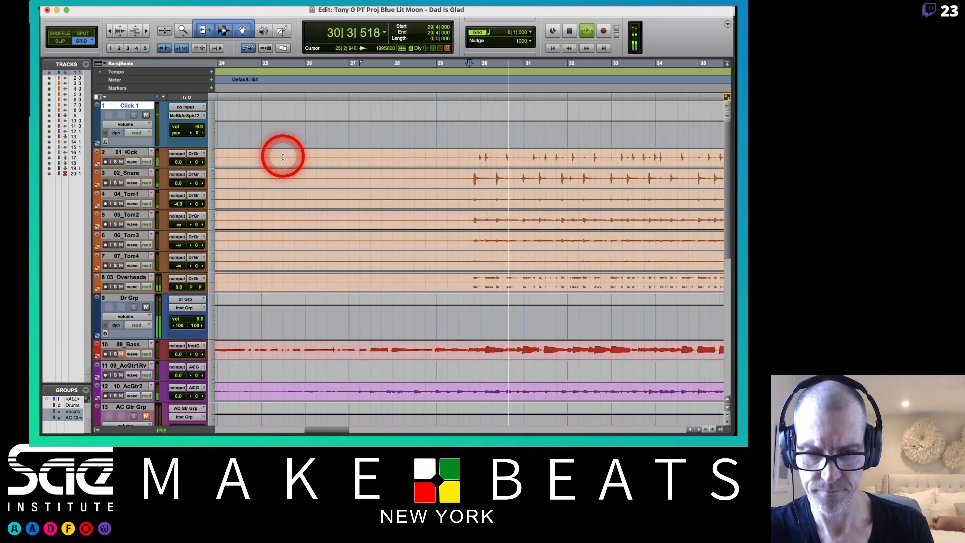
pyautogui.hscroll(1, 381, 159)
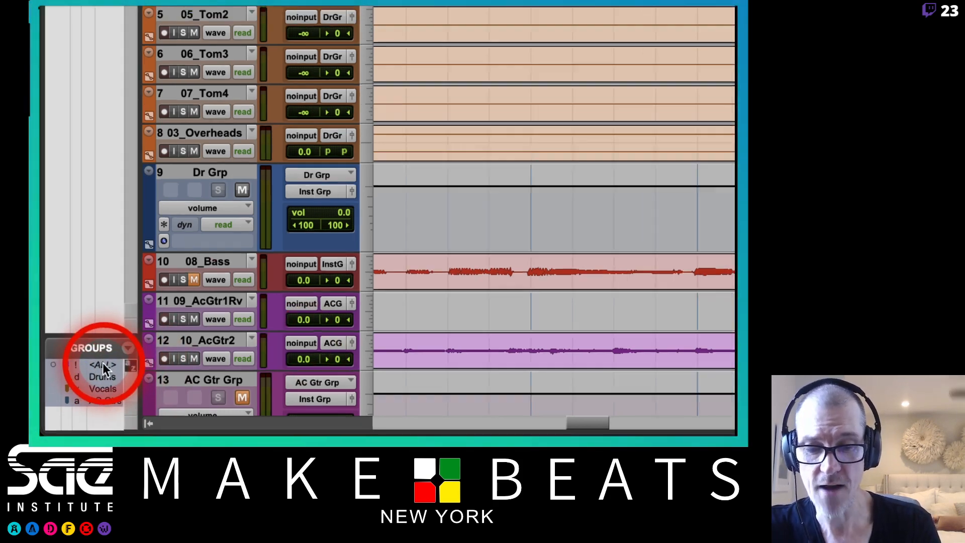
# Step: Activate the <ALL> group, select every clip in the session and switch to Slip mode
pyautogui.click(445, 166)
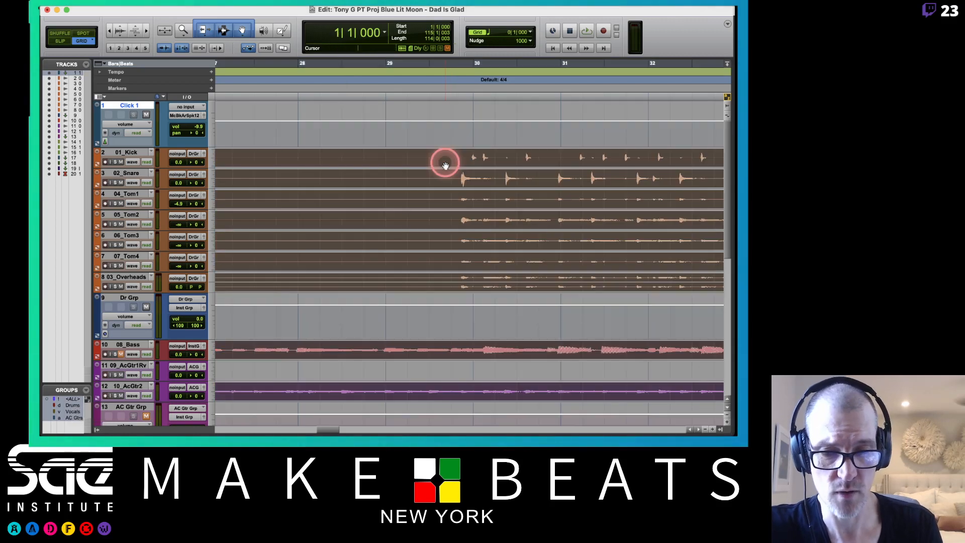
pyautogui.scroll(-10, 552, 228)
pyautogui.scroll(10, 553, 228)
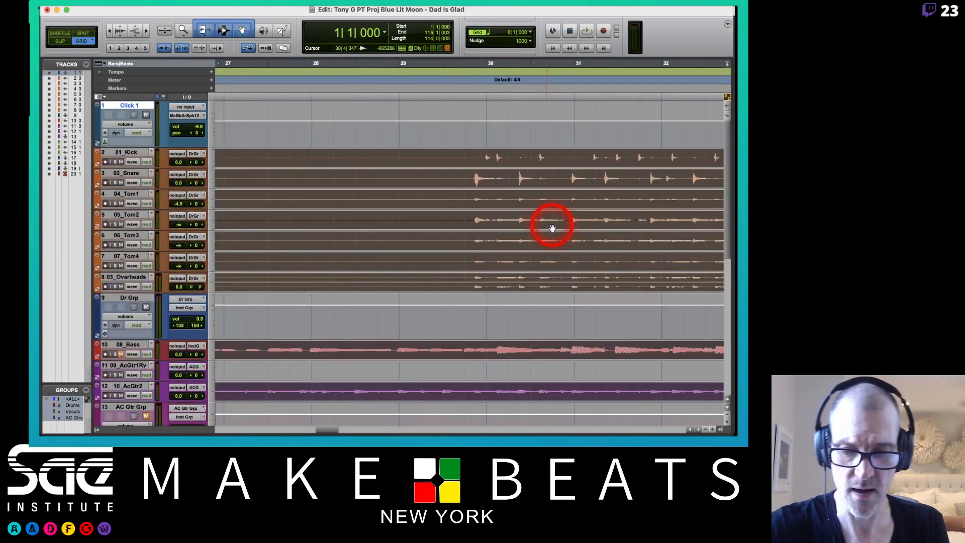
pyautogui.press('F2')
pyautogui.press('t')
pyautogui.press('t')
pyautogui.press('t')
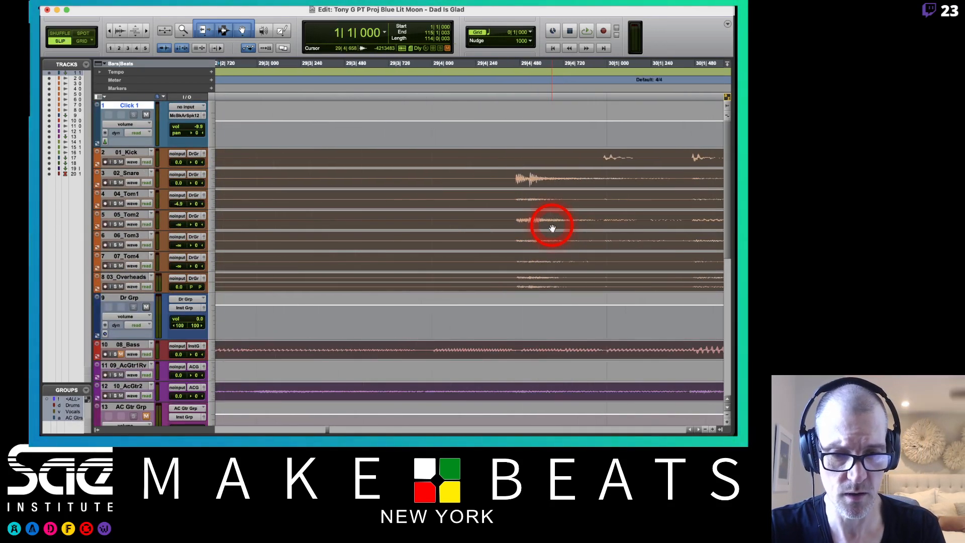
pyautogui.hscroll(15, 551, 228)
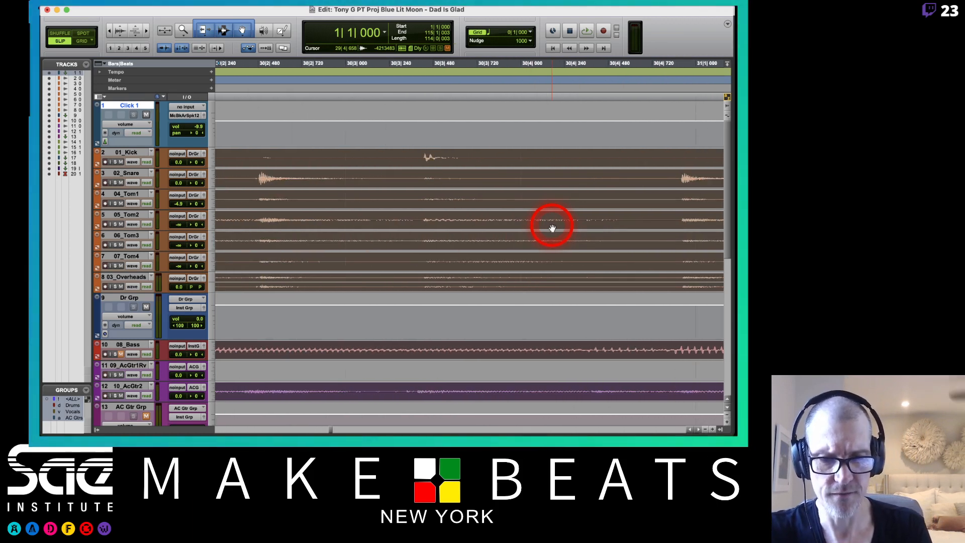
pyautogui.press('r')
pyautogui.press('r')
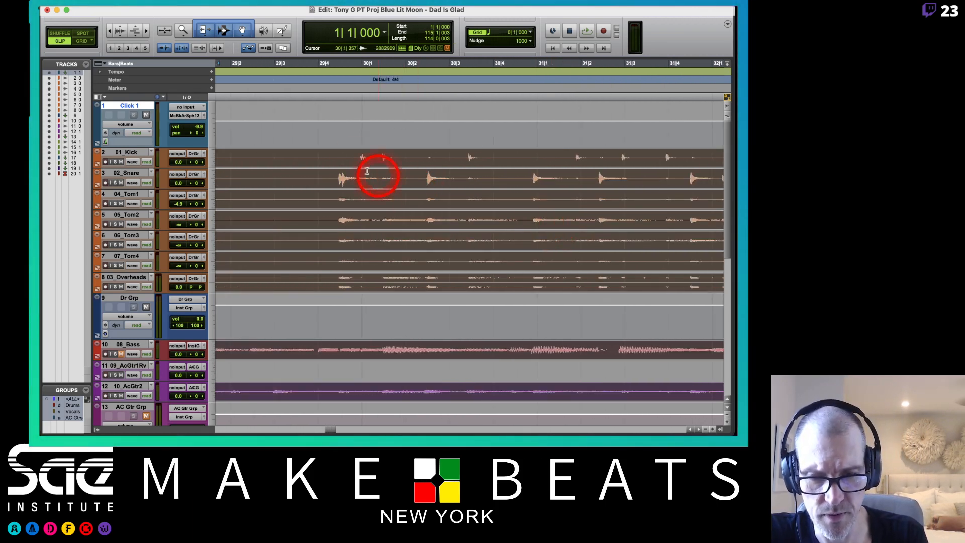
# Step: Play the drum entrance from 29|4|237, stop, and place the cursor at 30|1|251 between the first two kick hits
pyautogui.click(328, 156)
pyautogui.press('space')
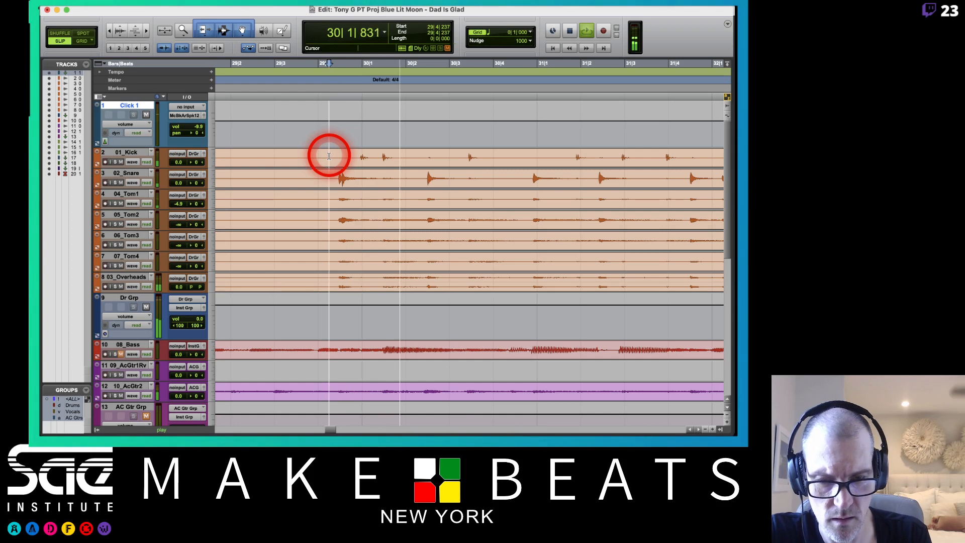
pyautogui.press('space')
pyautogui.click(373, 155)
pyautogui.press('t')
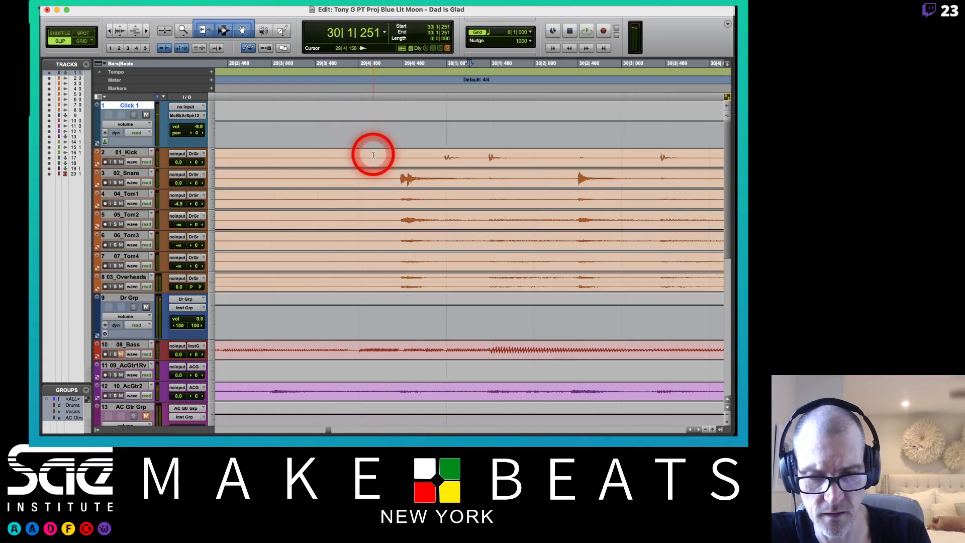
pyautogui.press('t')
# Step: Reselect the clips on all tracks through the 01_Kick clip
pyautogui.click(493, 155)
pyautogui.click(491, 163)
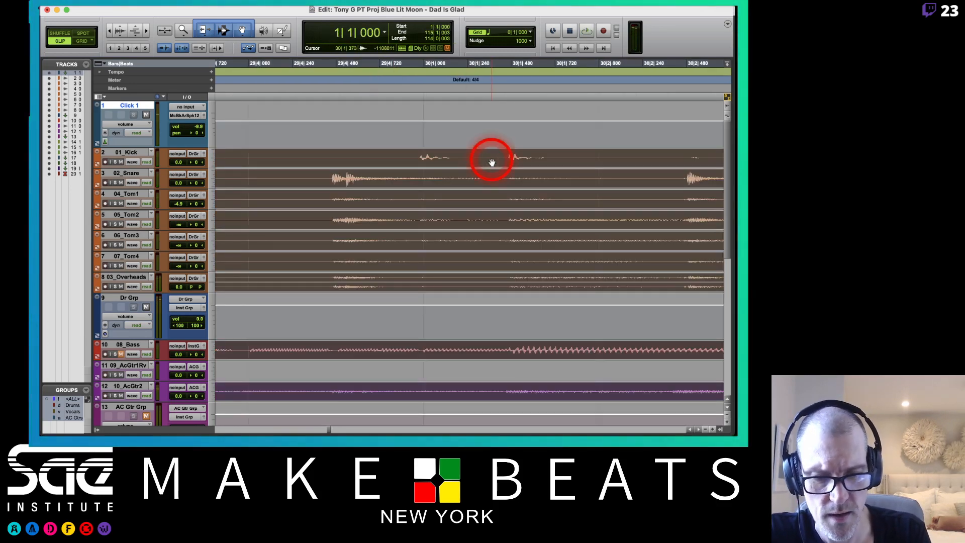
pyautogui.press('r')
pyautogui.hscroll(5, 492, 160)
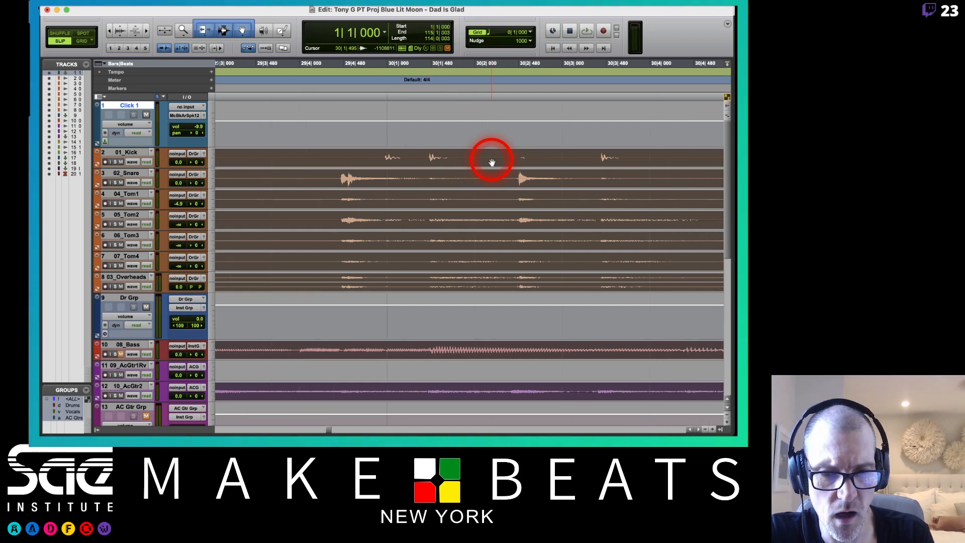
# Step: Try to shift the selected clips later to start at 1|4|514, and undo the move
pyautogui.moveTo(309, 170); pyautogui.dragTo(614, 168)
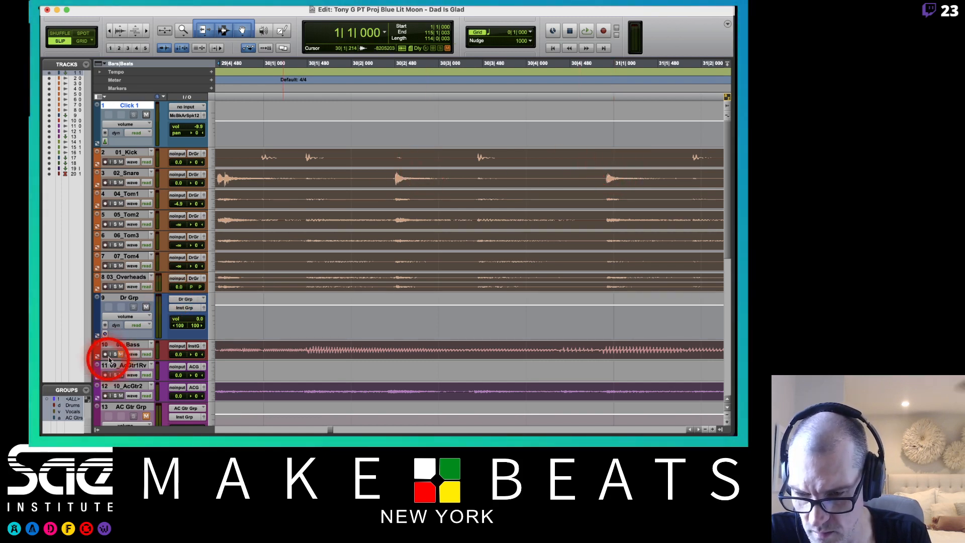
pyautogui.moveTo(274, 184); pyautogui.dragTo(584, 189)
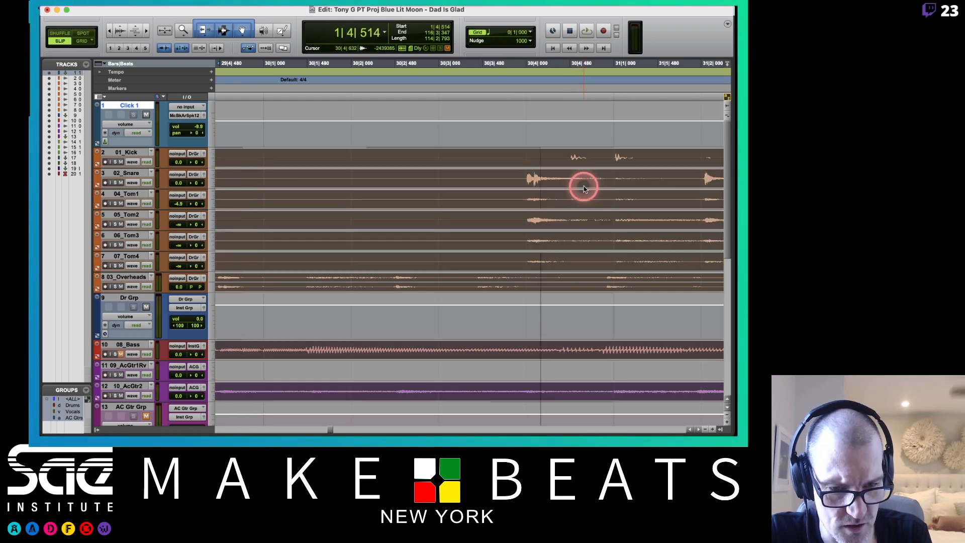
pyautogui.press('super+z')
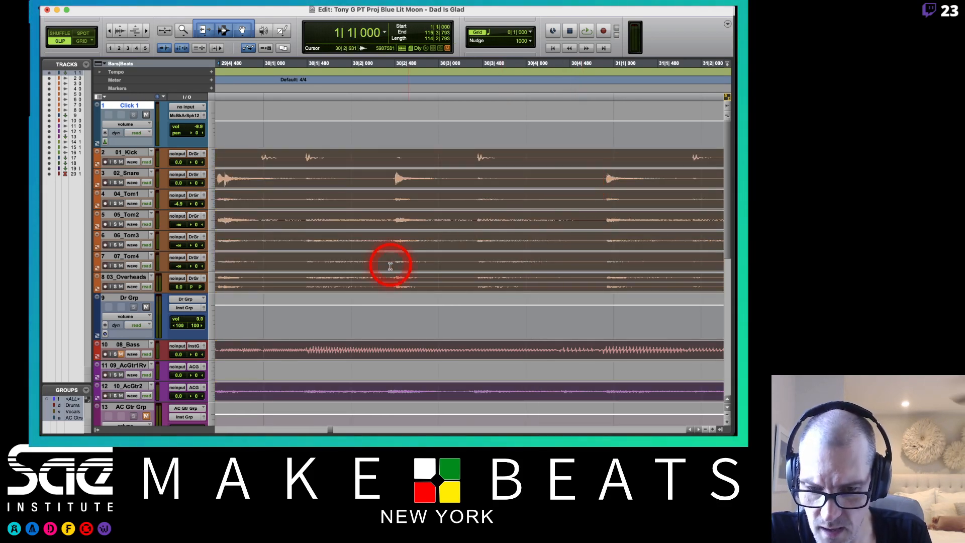
# Step: Examine all tracks in the Mix window and down the Edit window to check which ones follow the <ALL> group
pyautogui.press('super+equal')
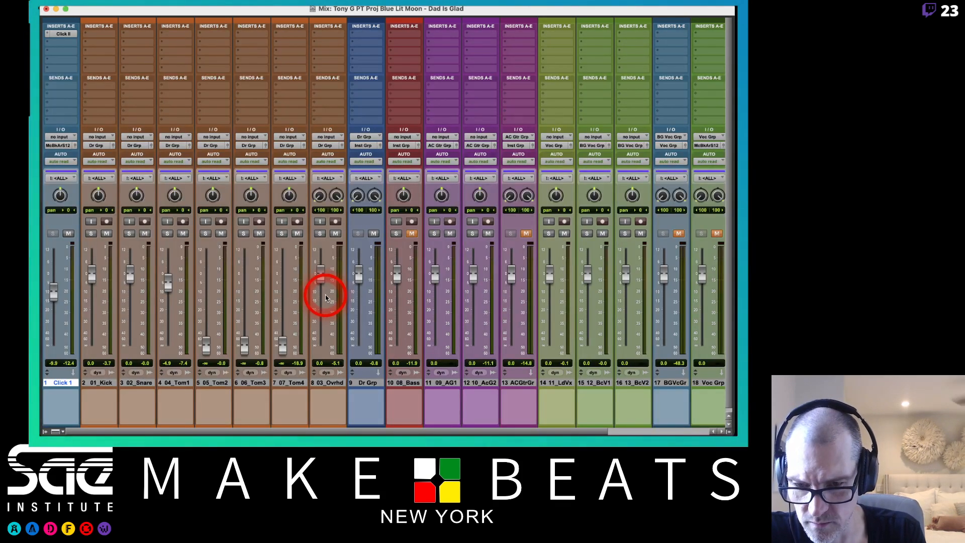
pyautogui.hscroll(3, 326, 298)
pyautogui.hscroll(-3, 326, 298)
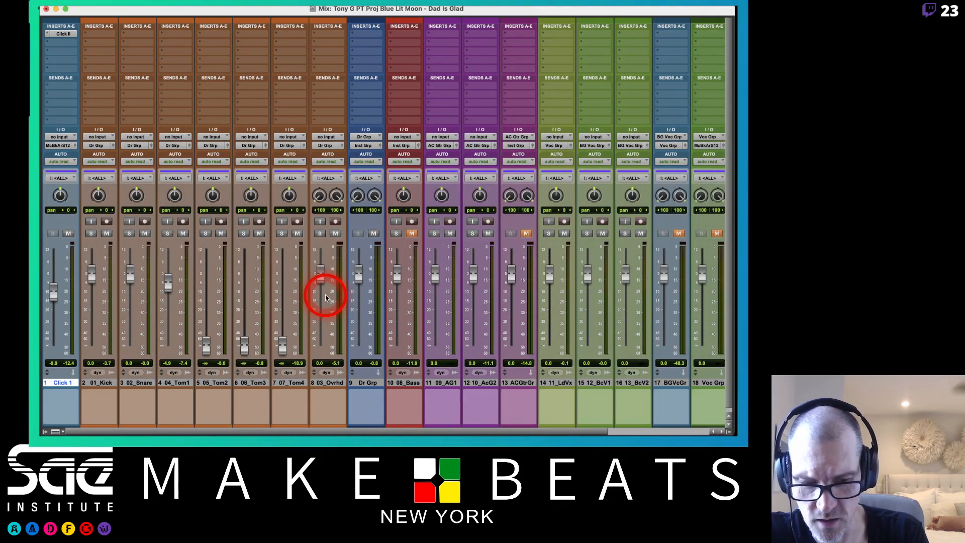
pyautogui.press('super+equal')
pyautogui.scroll(-10, 494, 286)
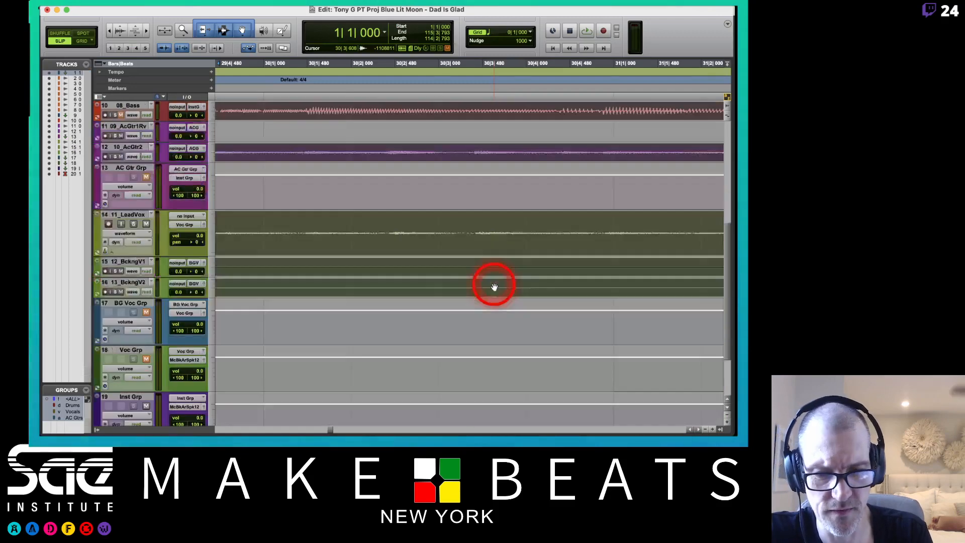
pyautogui.scroll(3, 494, 287)
pyautogui.scroll(8, 464, 225)
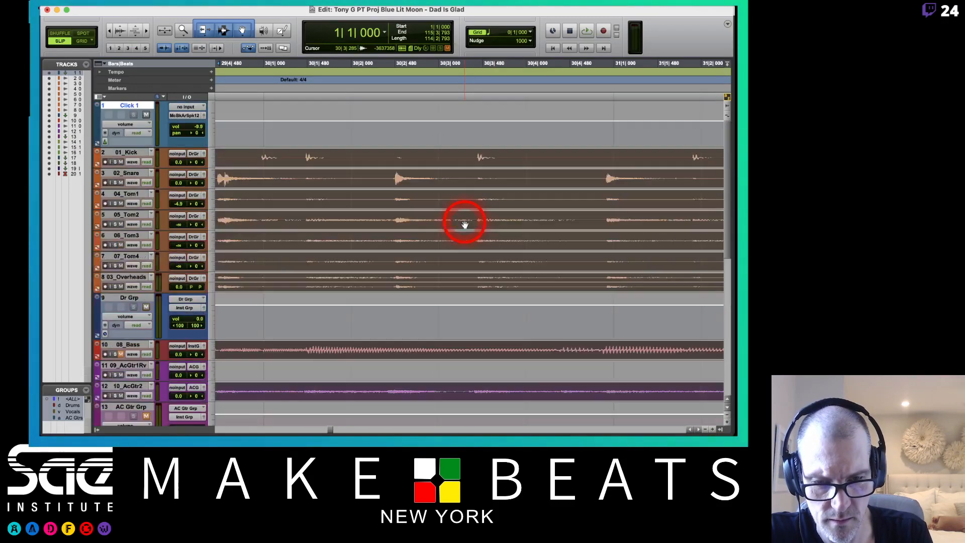
# Step: Shift all selected clips later together so that they start at 1|4|508
pyautogui.moveTo(447, 270); pyautogui.dragTo(675, 279)
pyautogui.click(674, 278)
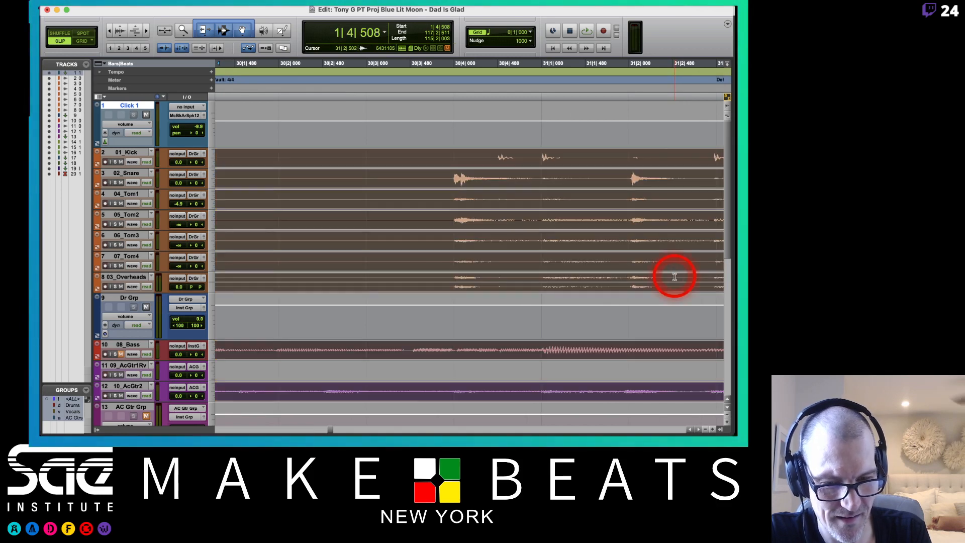
pyautogui.scroll(-10, 674, 276)
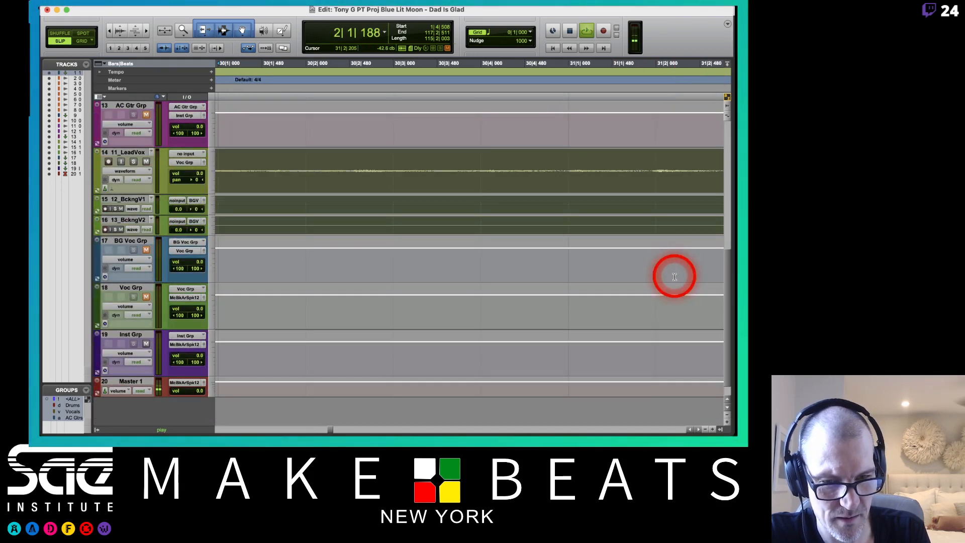
pyautogui.scroll(10, 674, 276)
# Step: Play the shifted session against the click from 30|4|241 to check the drum timing
pyautogui.press('r')
pyautogui.press('r')
pyautogui.press('r')
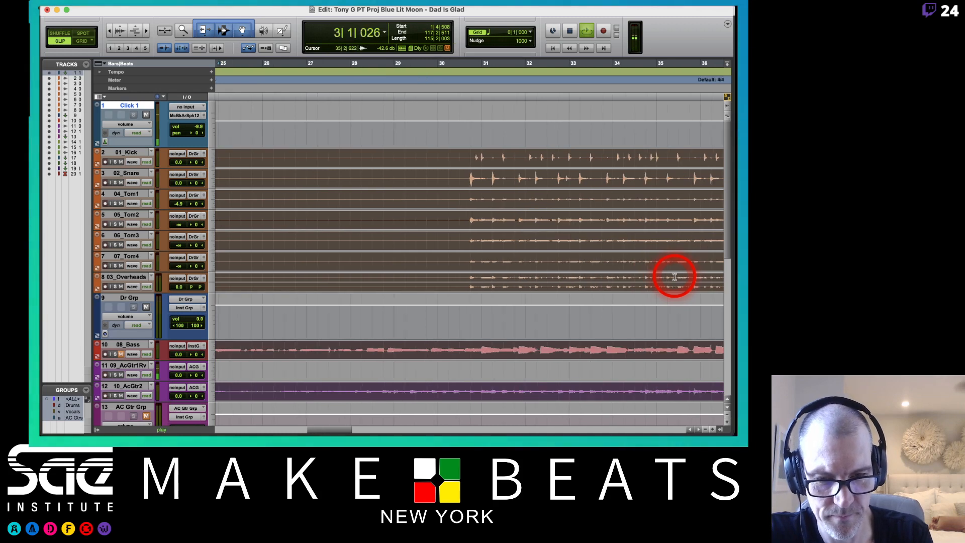
pyautogui.press('space')
pyautogui.click(472, 65)
pyautogui.press('space')
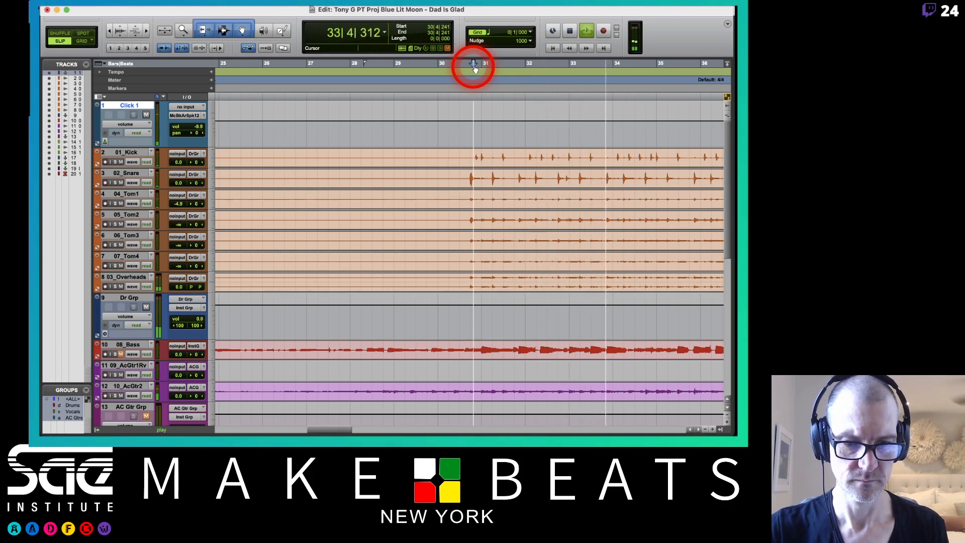
pyautogui.hscroll(5, 503, 218)
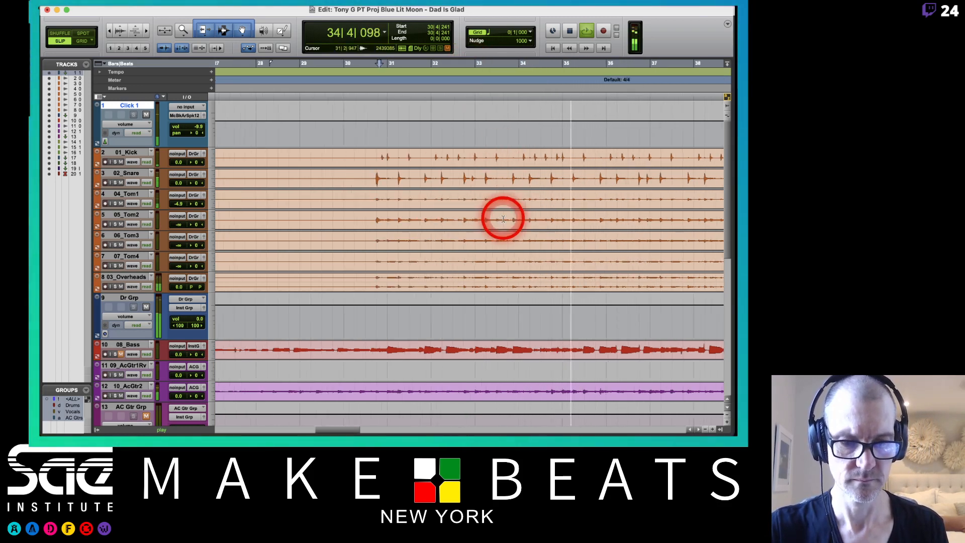
pyautogui.hscroll(5, 503, 218)
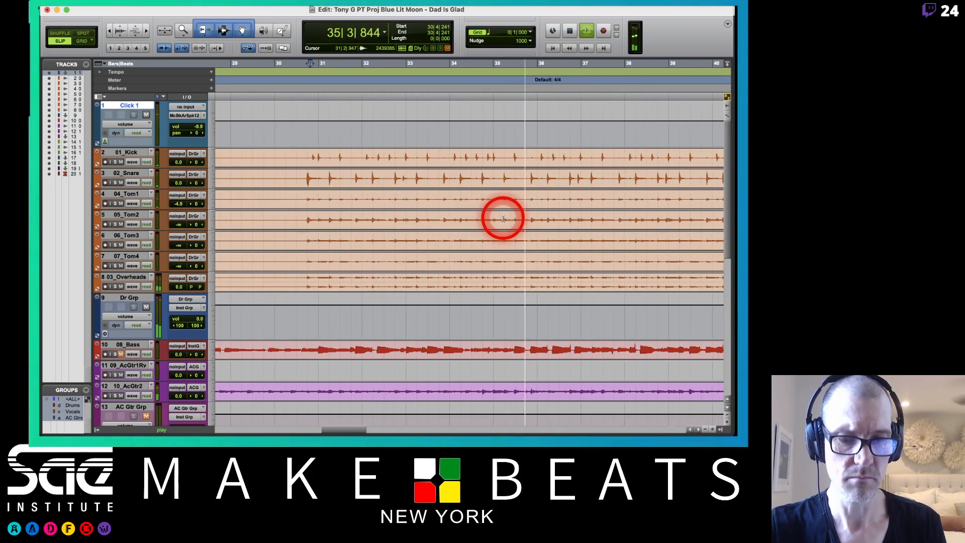
pyautogui.hscroll(8, 503, 219)
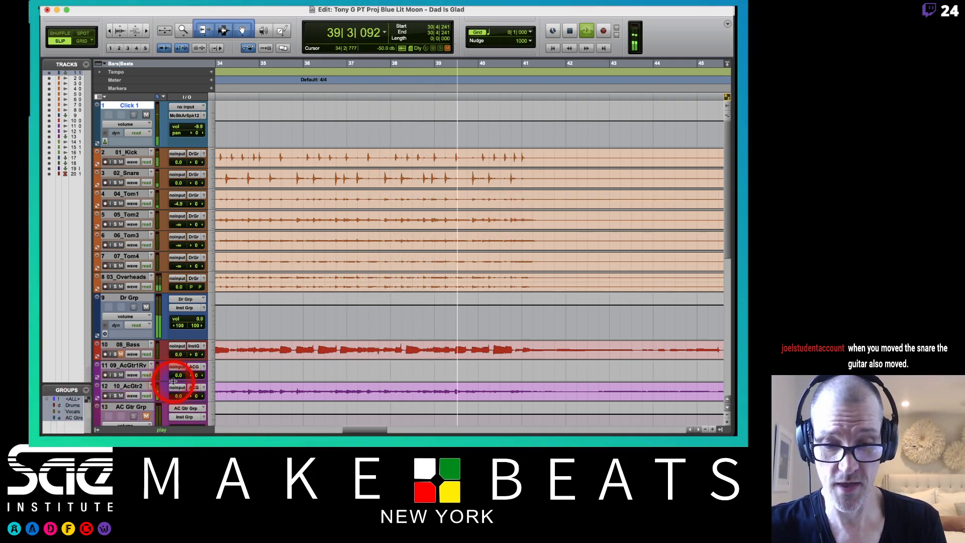
# Step: Unmute 08_Bass together with the other muted tracks in the <ALL> group
pyautogui.click(119, 357)
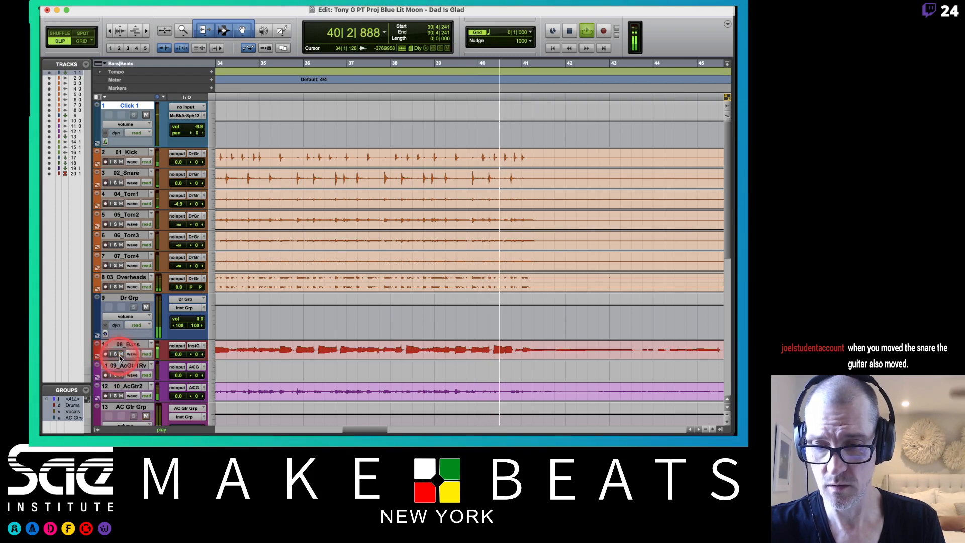
pyautogui.click(120, 356)
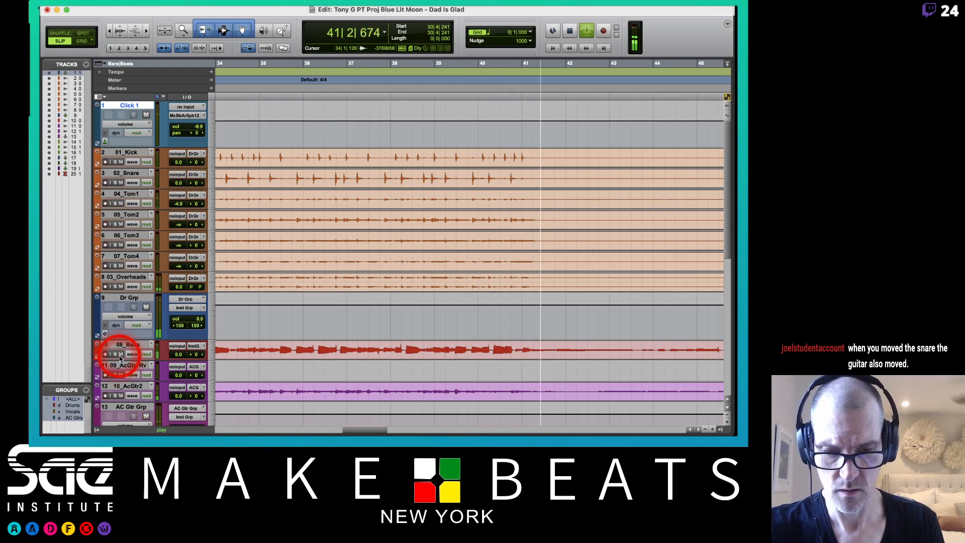
# Step: Replay the session from 30|4|241 with the bass unmuted and check the bass, guitar and vocal tracks against the click
pyautogui.press('space')
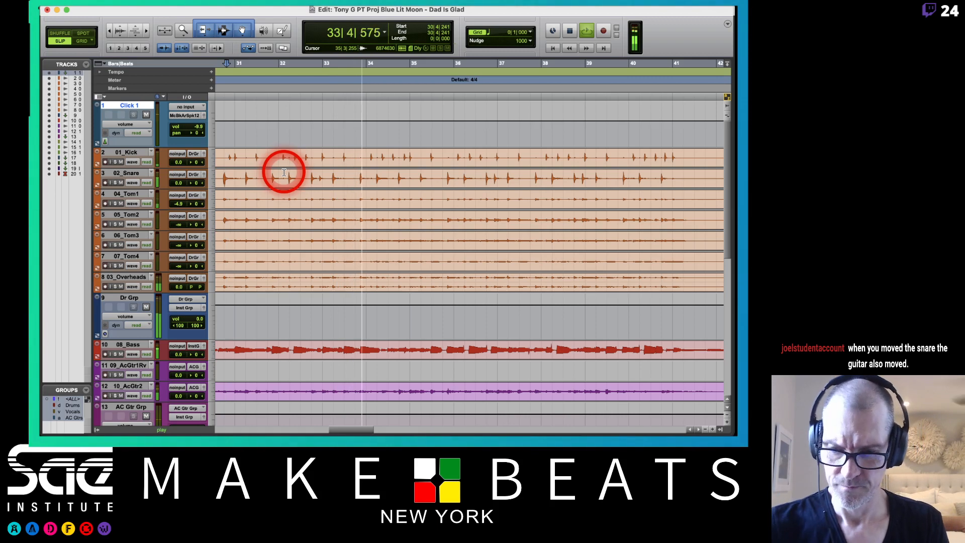
pyautogui.scroll(-5, 284, 172)
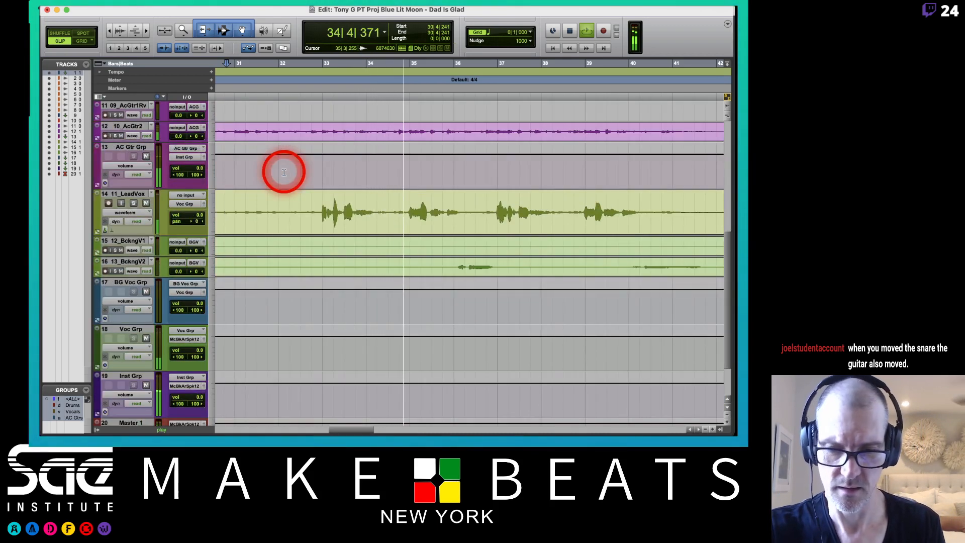
pyautogui.scroll(4, 284, 172)
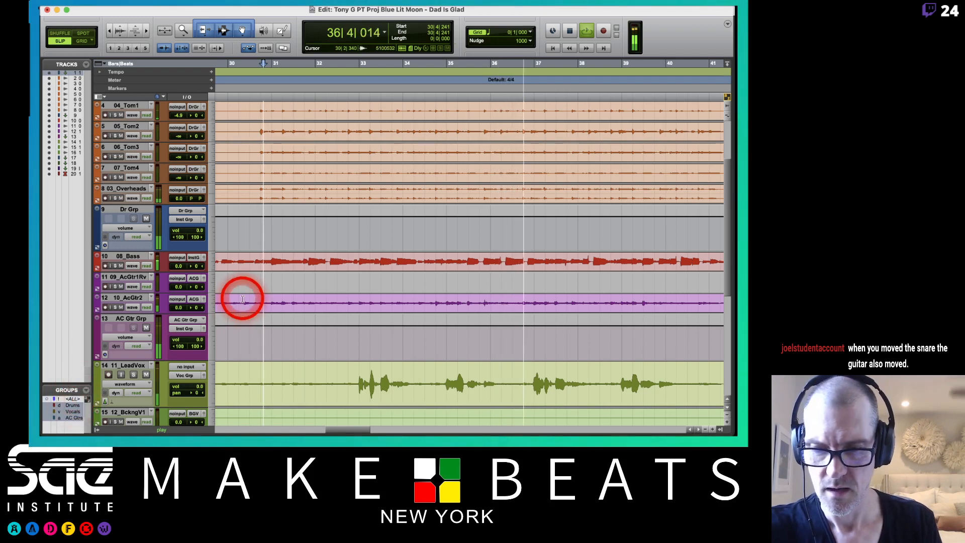
pyautogui.press('space')
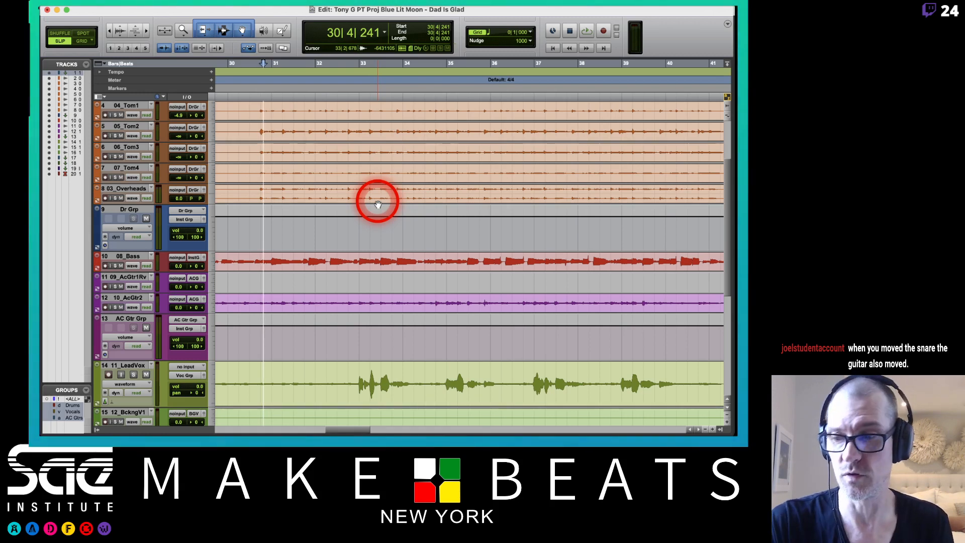
# Step: Set the grid value to 1 bar
pyautogui.scroll(5, 377, 203)
pyautogui.hscroll(2, 377, 204)
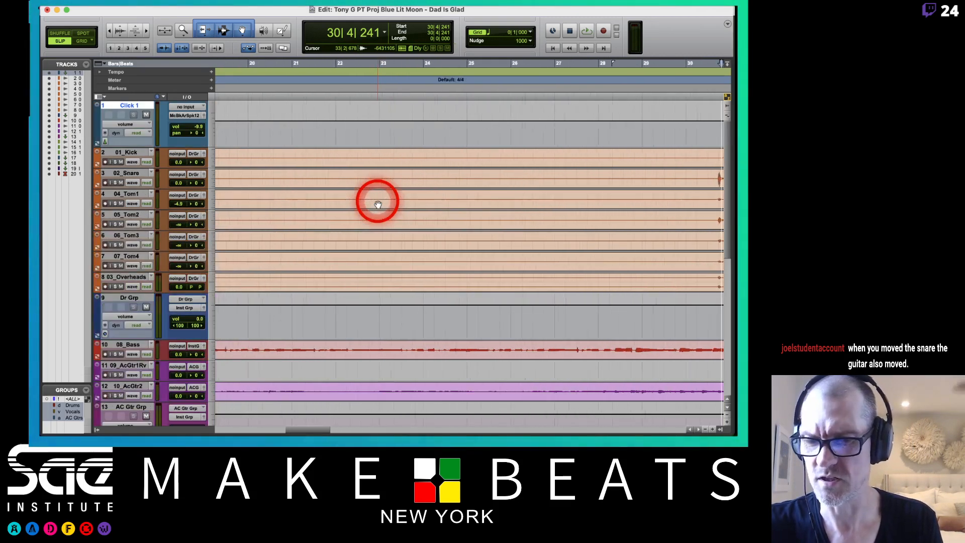
pyautogui.press('r')
pyautogui.press('r')
pyautogui.press('r')
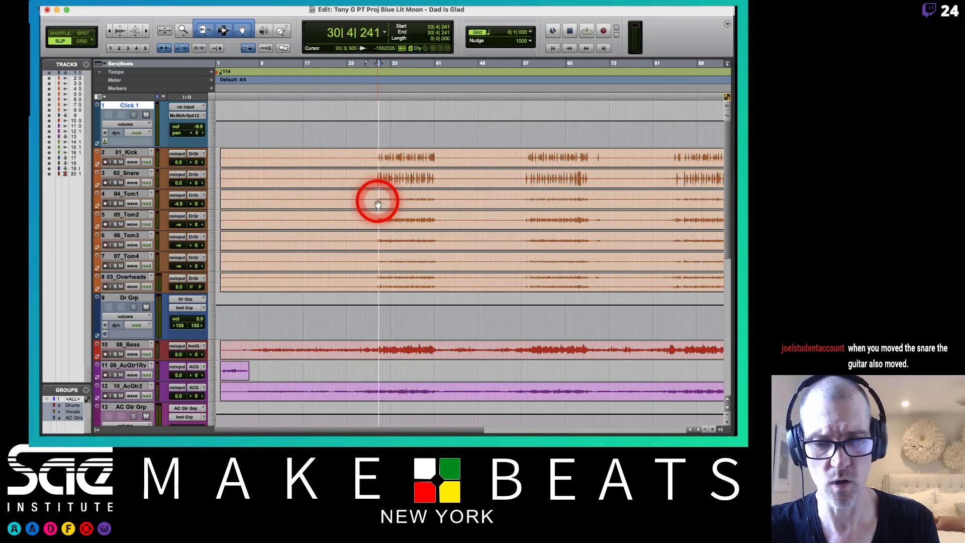
pyautogui.click(531, 32)
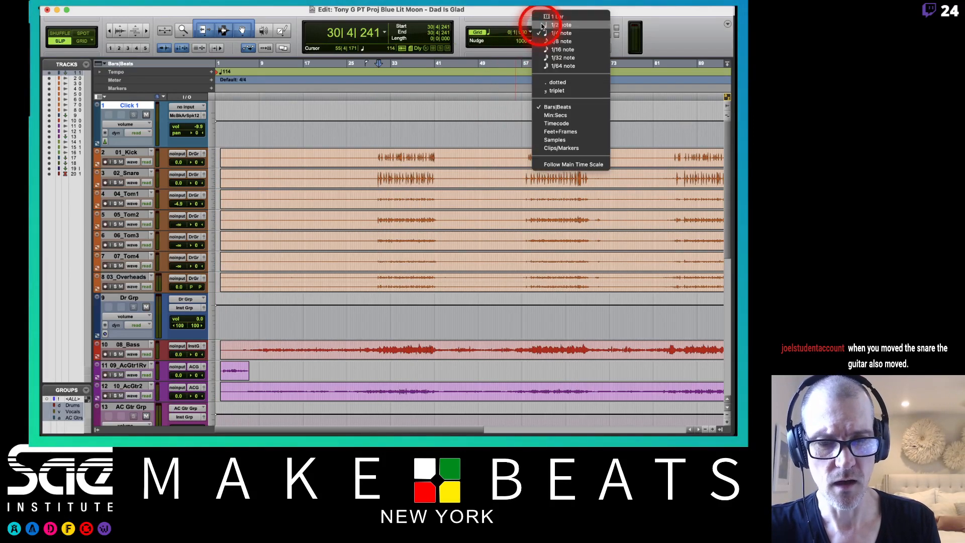
pyautogui.click(550, 18)
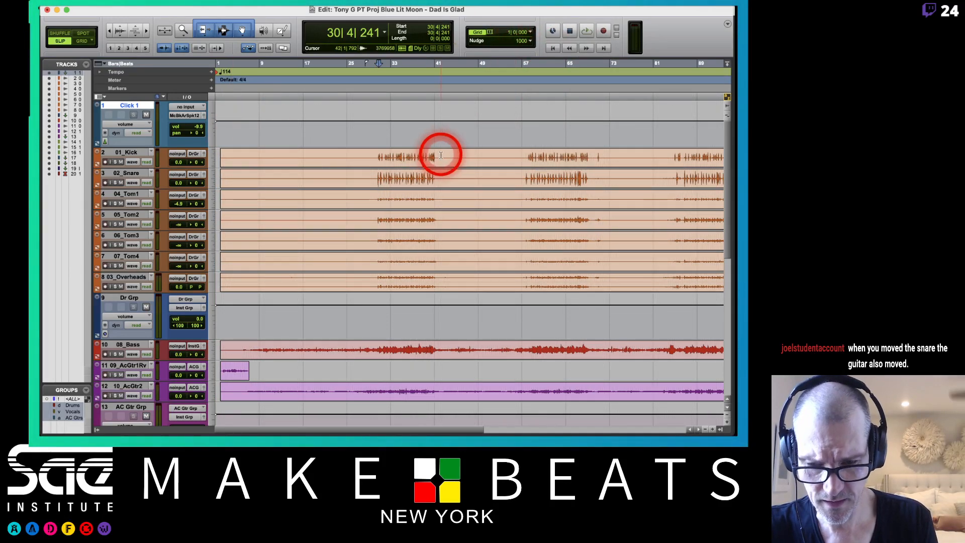
# Step: Play from 30|4|241 and compare the first kick and snare hits with the bar 31 grid line
pyautogui.scroll(-10, 441, 155)
pyautogui.scroll(10, 441, 155)
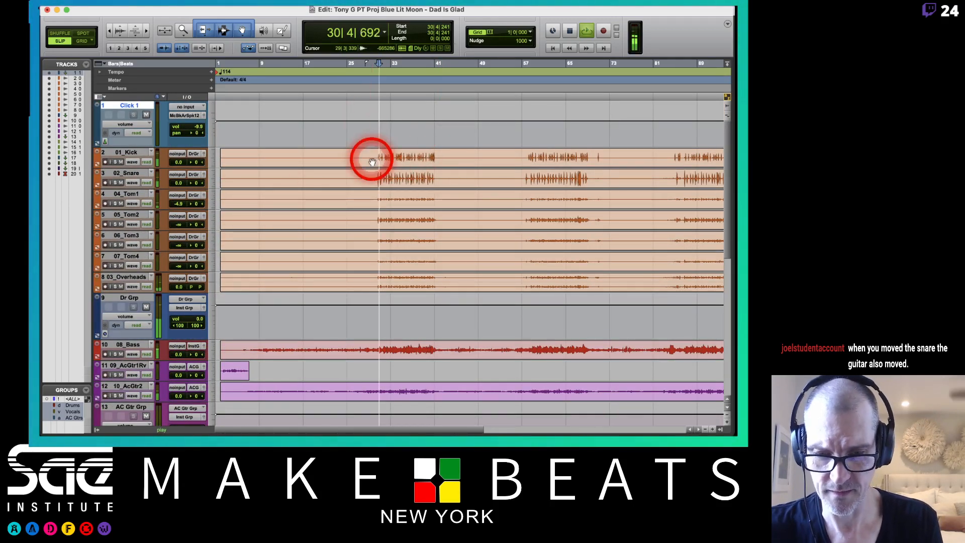
pyautogui.scroll(-5, 452, 179)
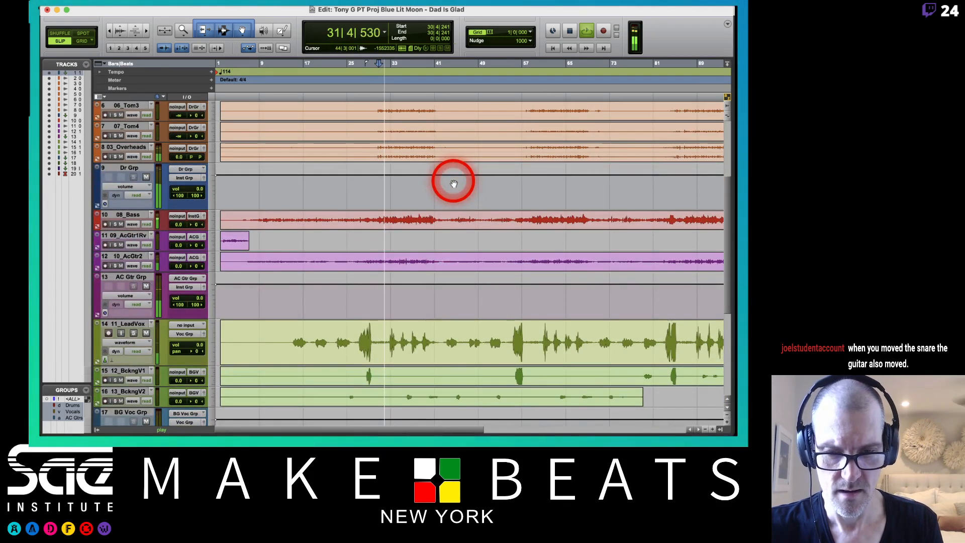
pyautogui.scroll(5, 454, 184)
pyautogui.scroll(10, 453, 184)
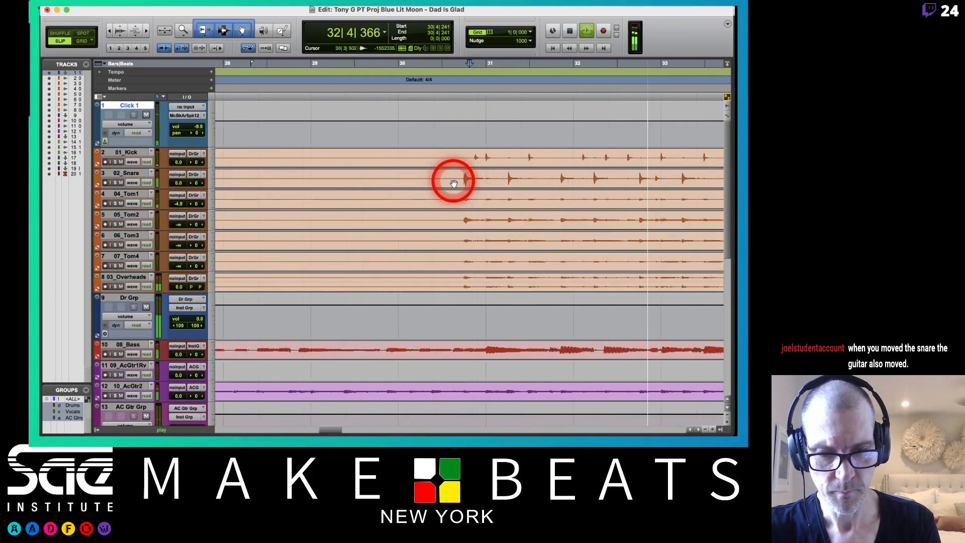
pyautogui.scroll(3, 453, 184)
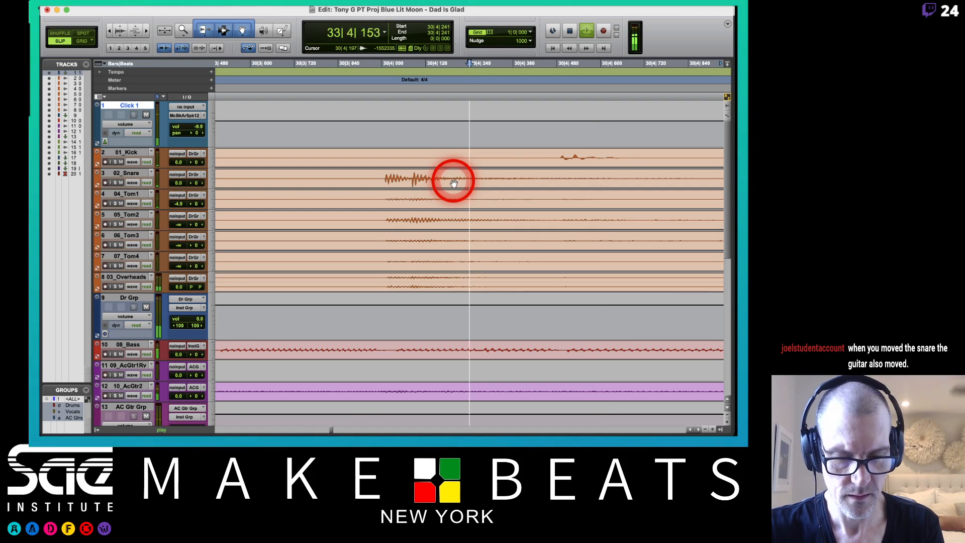
pyautogui.scroll(-3, 453, 184)
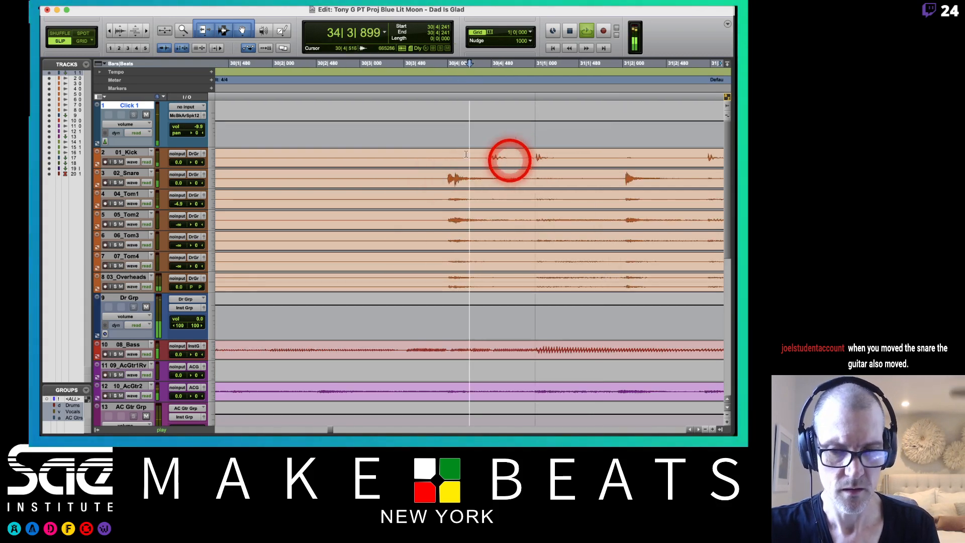
# Step: Set the height of the tracks in the <ALL> group to medium
pyautogui.click(211, 156)
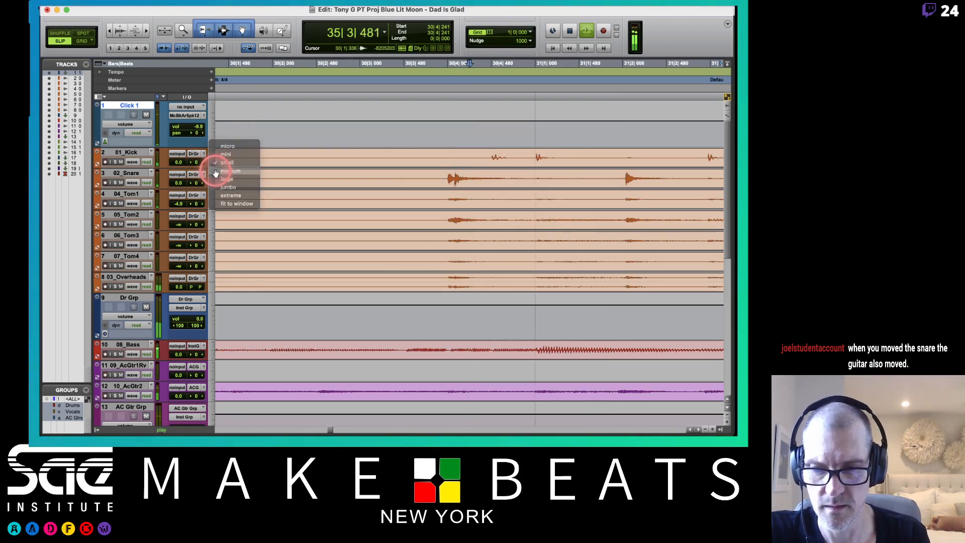
pyautogui.click(216, 174)
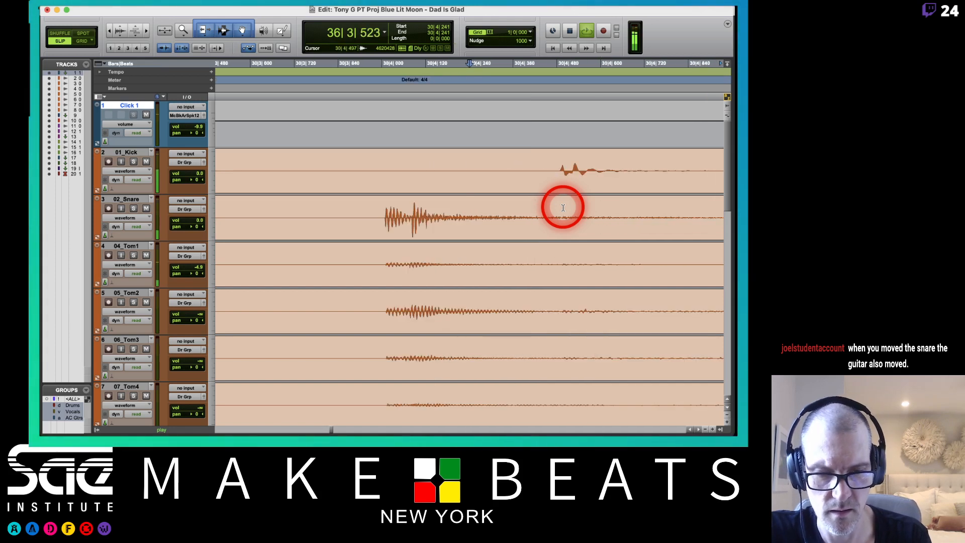
pyautogui.scroll(3, 562, 207)
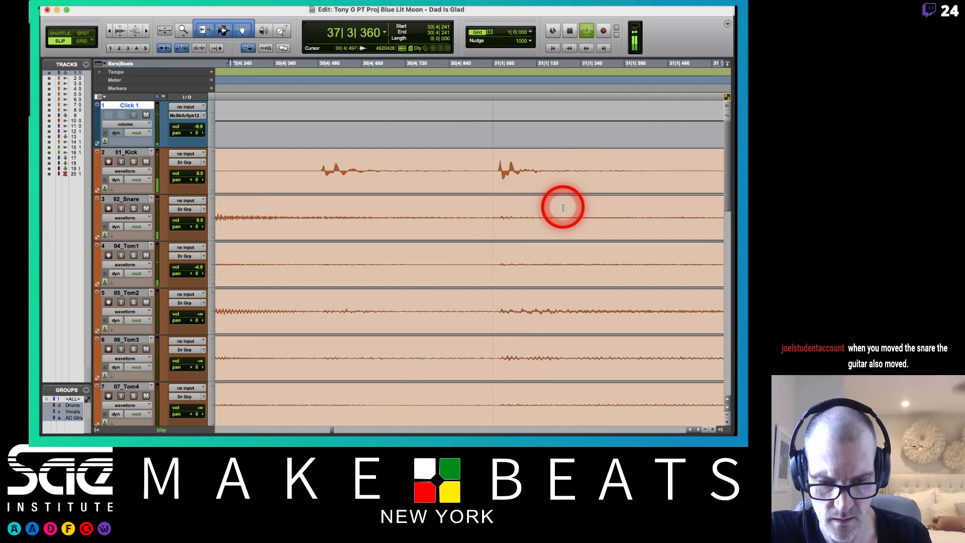
# Step: Shift all clips in the <ALL> group earlier together so that they start at 1|4|490
pyautogui.click(72, 399)
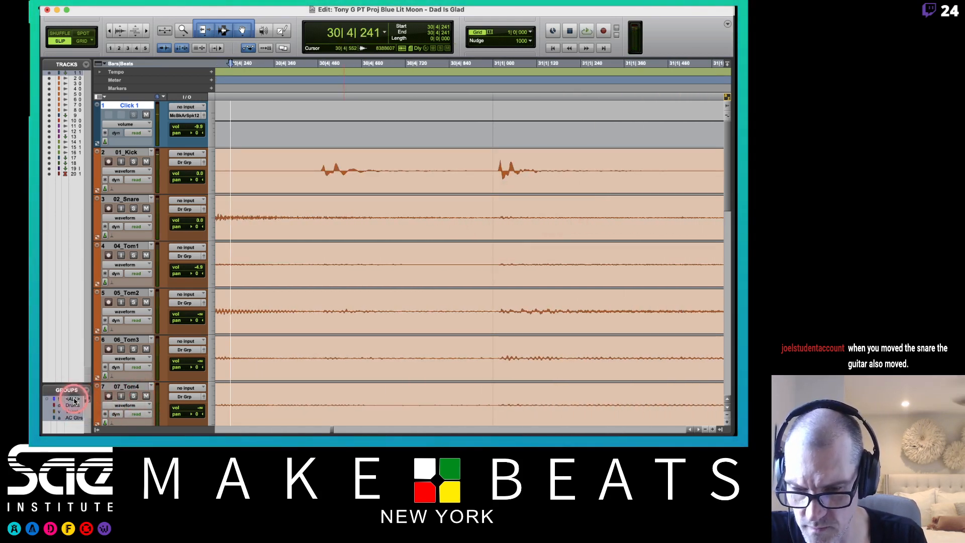
pyautogui.scroll(-5, 561, 282)
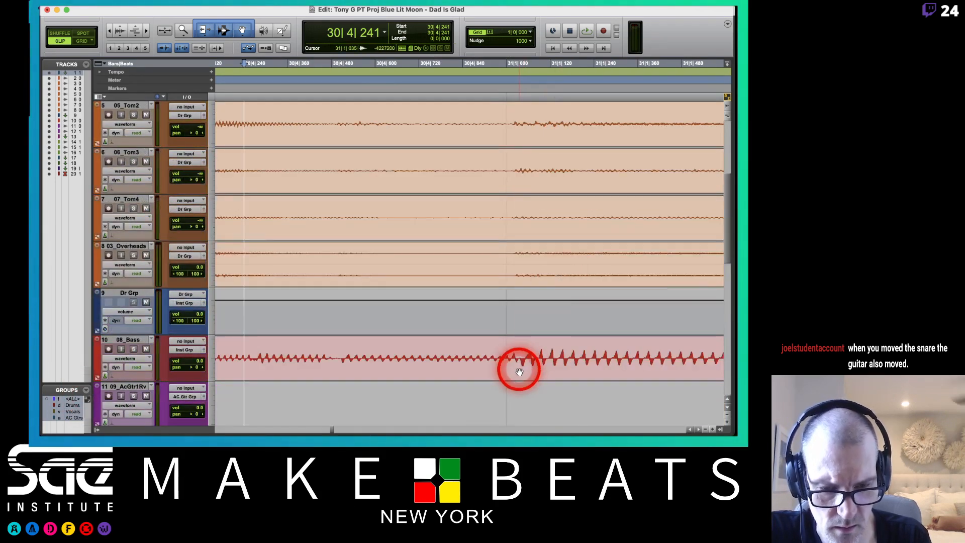
pyautogui.click(519, 372)
pyautogui.click(526, 276)
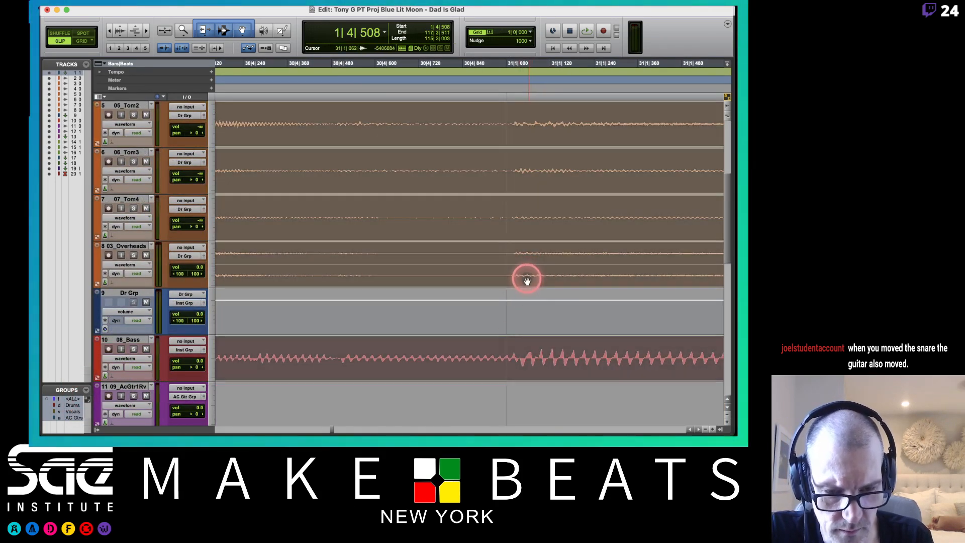
pyautogui.moveTo(521, 280); pyautogui.dragTo(523, 280)
pyautogui.scroll(5, 524, 280)
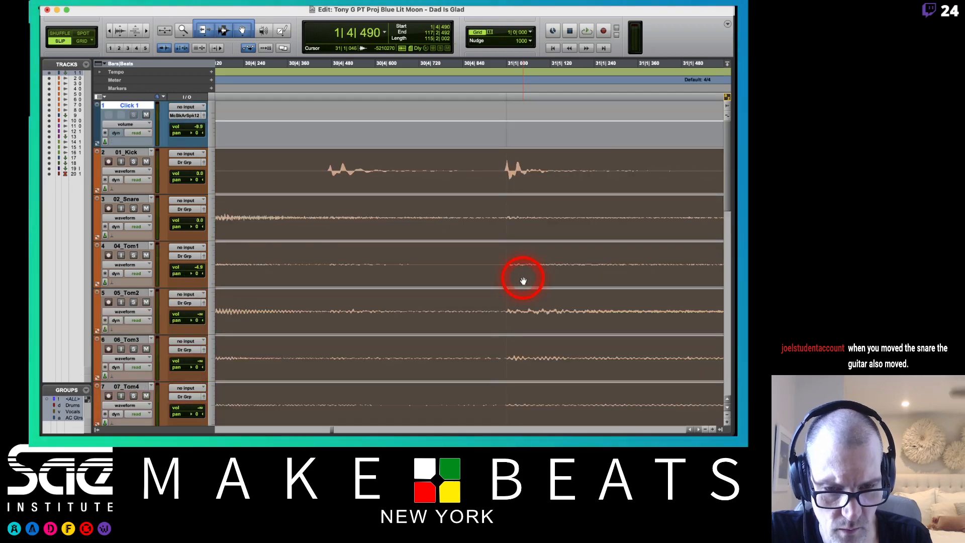
# Step: Play from 30|4|896 and compare the kick, bass and guitar onsets with the bar 31 grid line
pyautogui.click(480, 174)
pyautogui.press('space')
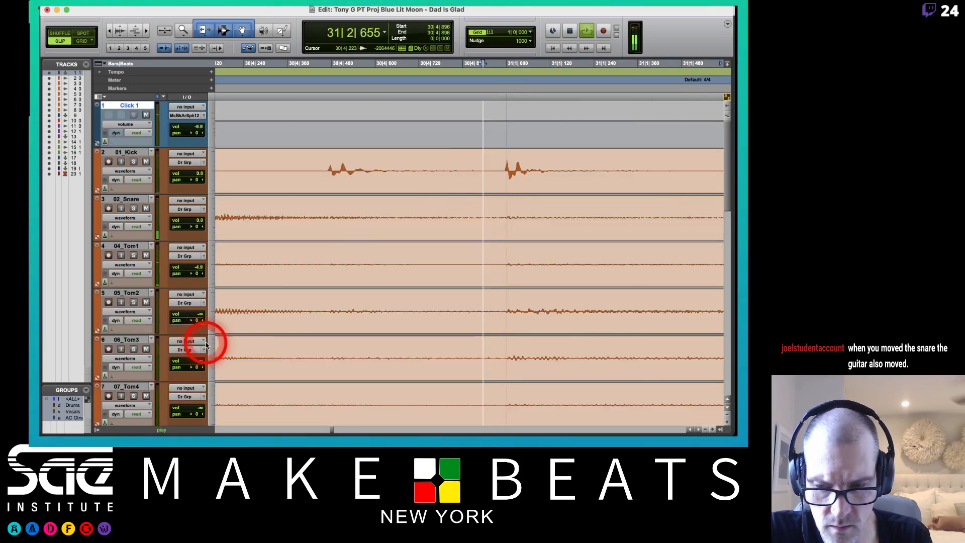
pyautogui.press('t')
pyautogui.press('t')
pyautogui.press('t')
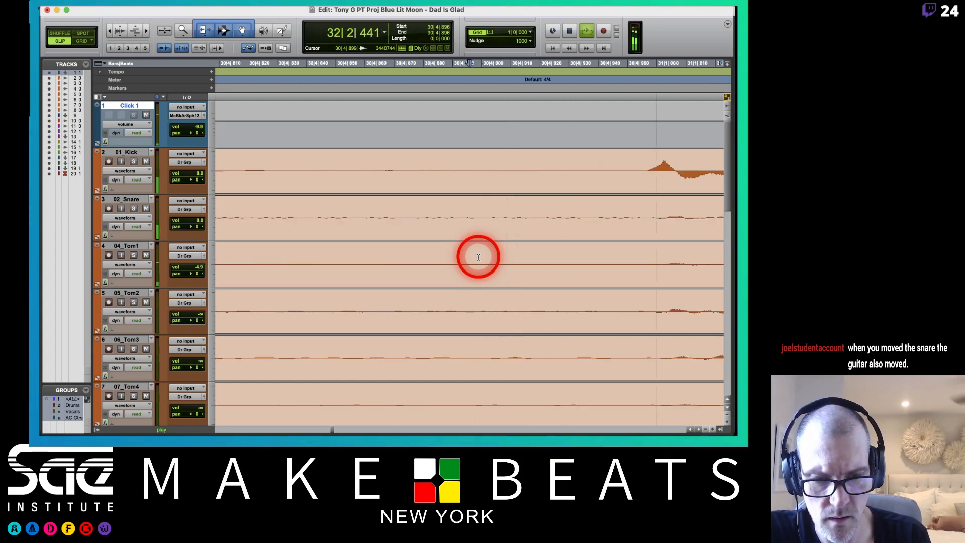
pyautogui.scroll(-5, 652, 241)
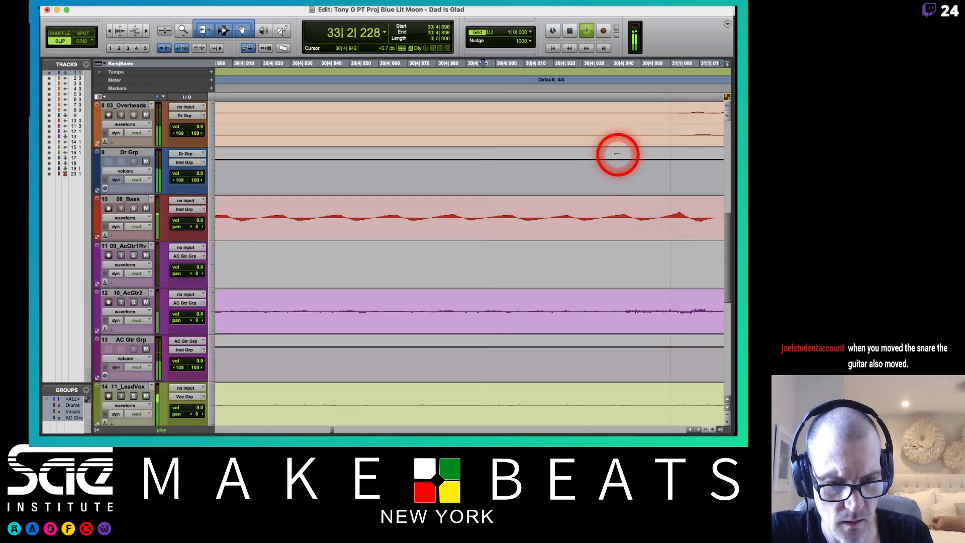
# Step: Shift all clips slightly later together to start at 1|4|492, with the bar 31 downbeat as reference
pyautogui.moveTo(610, 143); pyautogui.dragTo(618, 145)
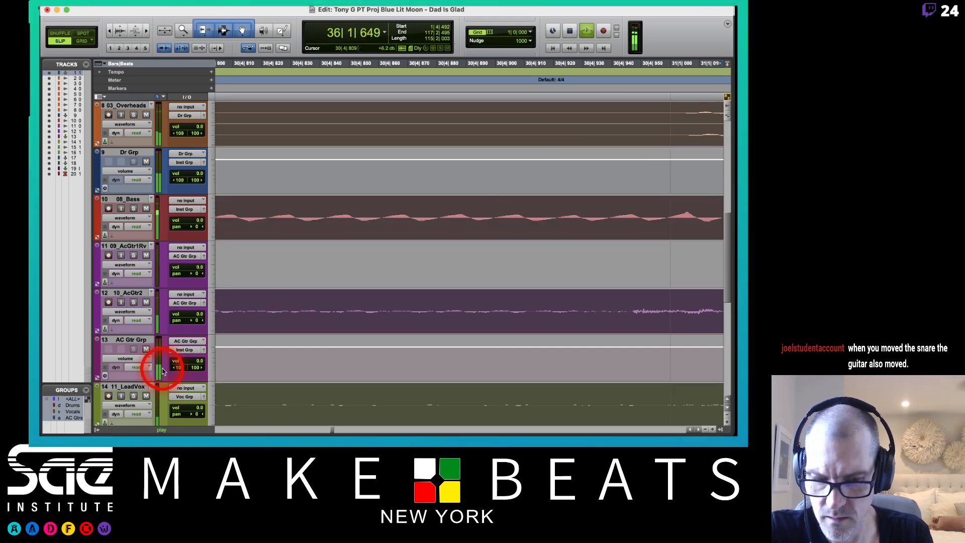
pyautogui.press('r')
pyautogui.press('r')
pyautogui.press('r')
pyautogui.press('r')
pyautogui.press('r')
pyautogui.press('r')
pyautogui.press('r')
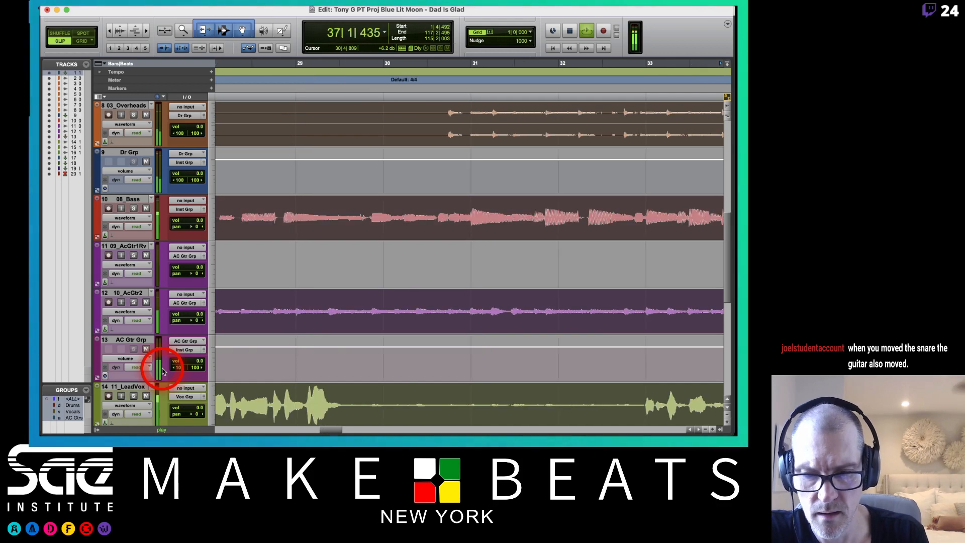
pyautogui.press('space')
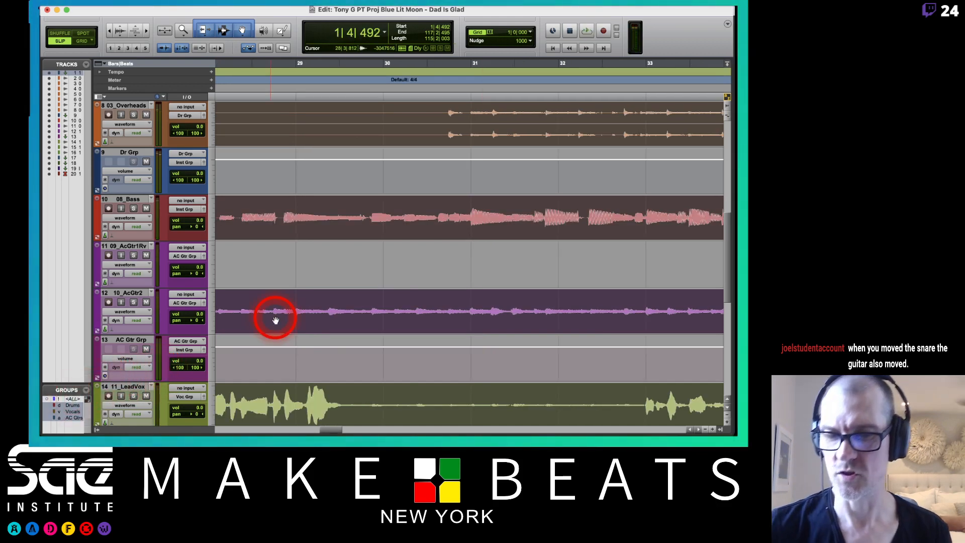
# Step: Play the session from 85|4|849 to check the timing of the last drum section against the click
pyautogui.press('pageup')
pyautogui.press('r')
pyautogui.press('r')
pyautogui.press('r')
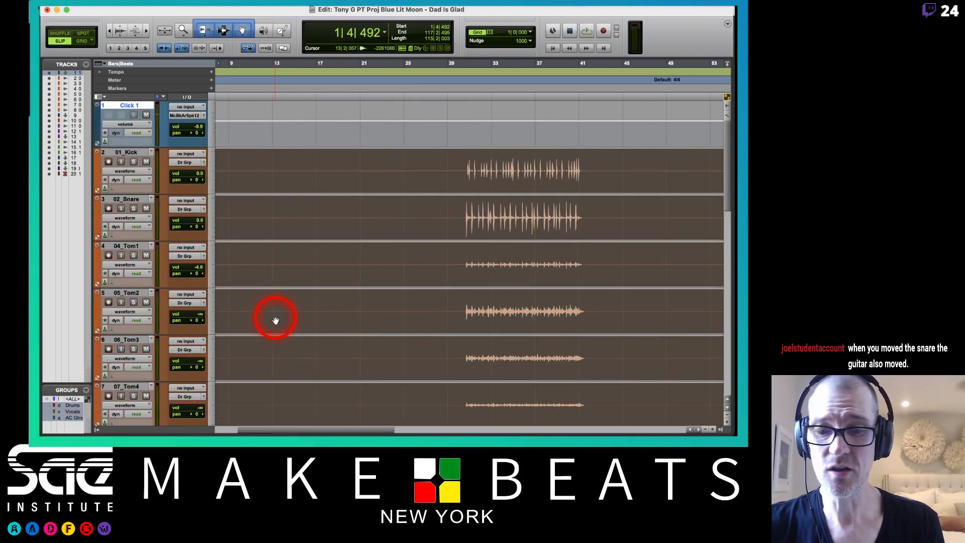
pyautogui.press('r')
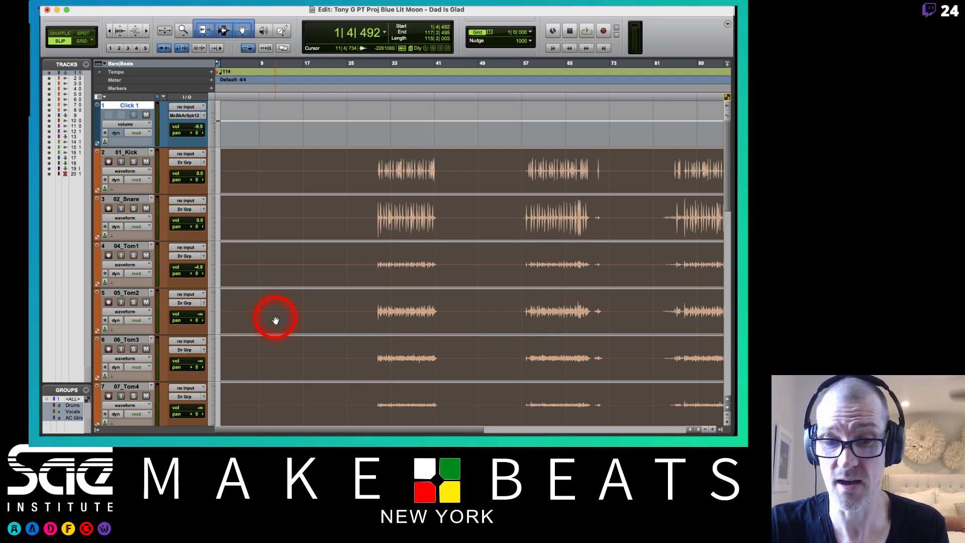
pyautogui.hscroll(5, 567, 234)
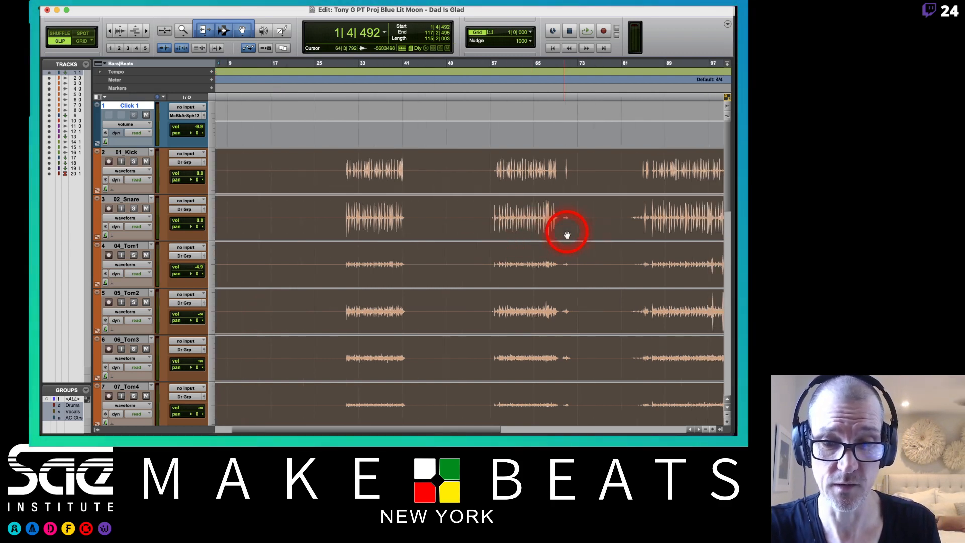
pyautogui.click(552, 64)
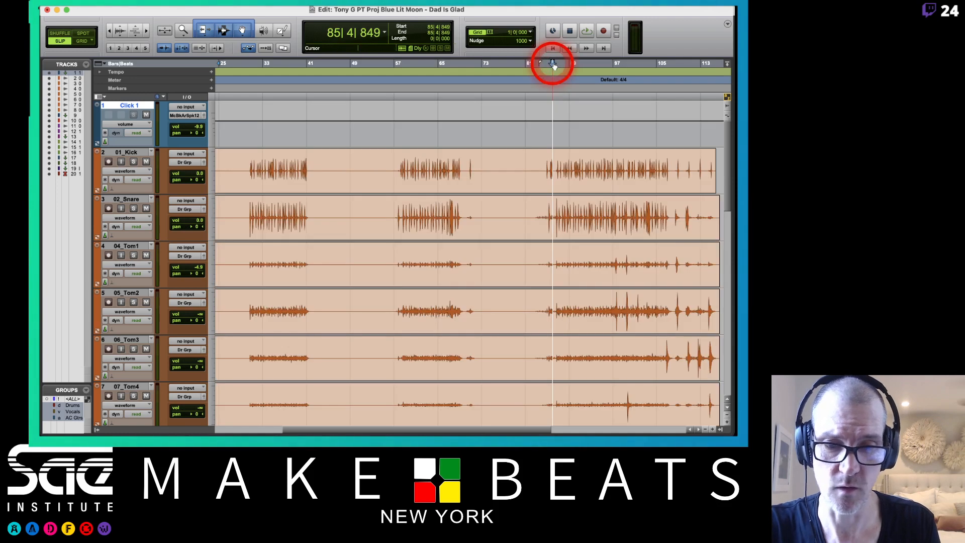
pyautogui.press('space')
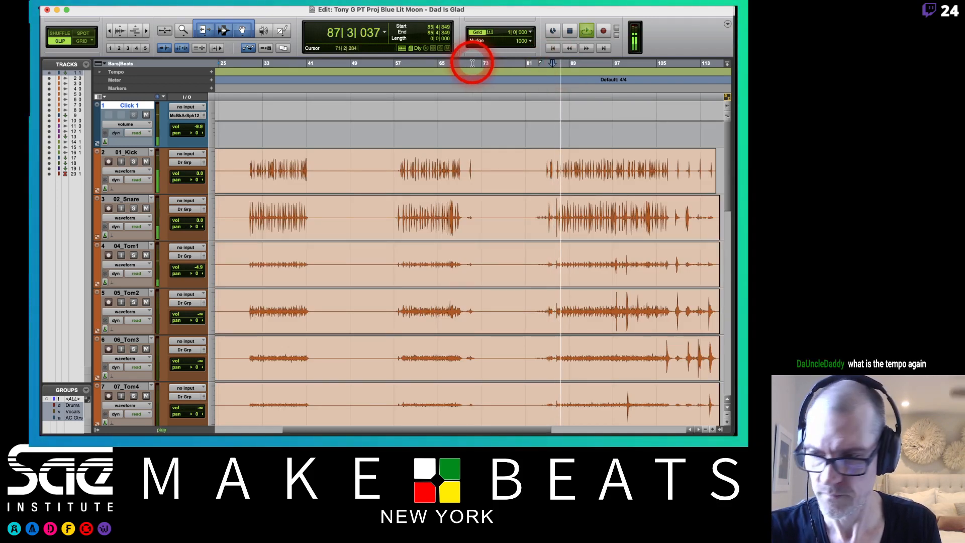
pyautogui.press('space')
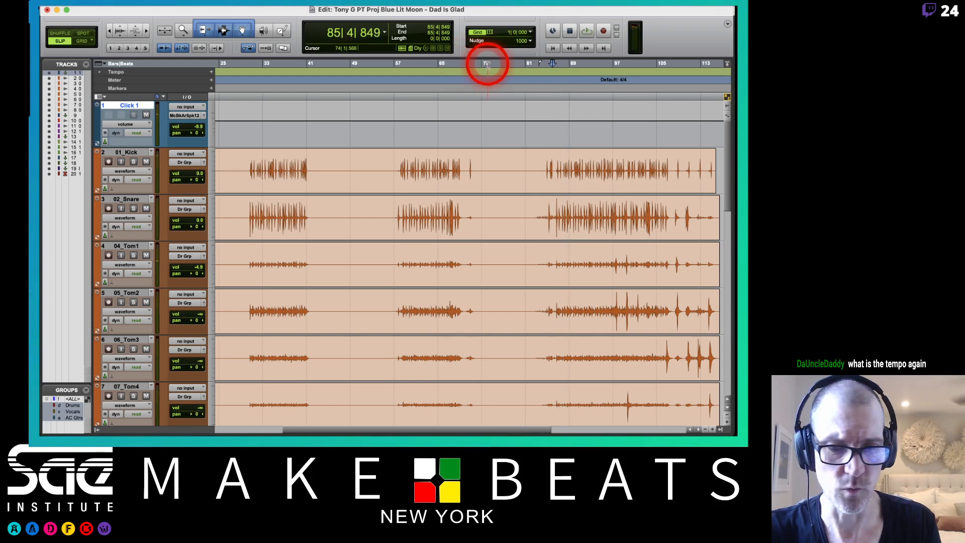
# Step: Play from 74|2|623 and look over the guitar, vocal, bass and drum tracks while listening to the timing
pyautogui.click(489, 65)
pyautogui.press('space')
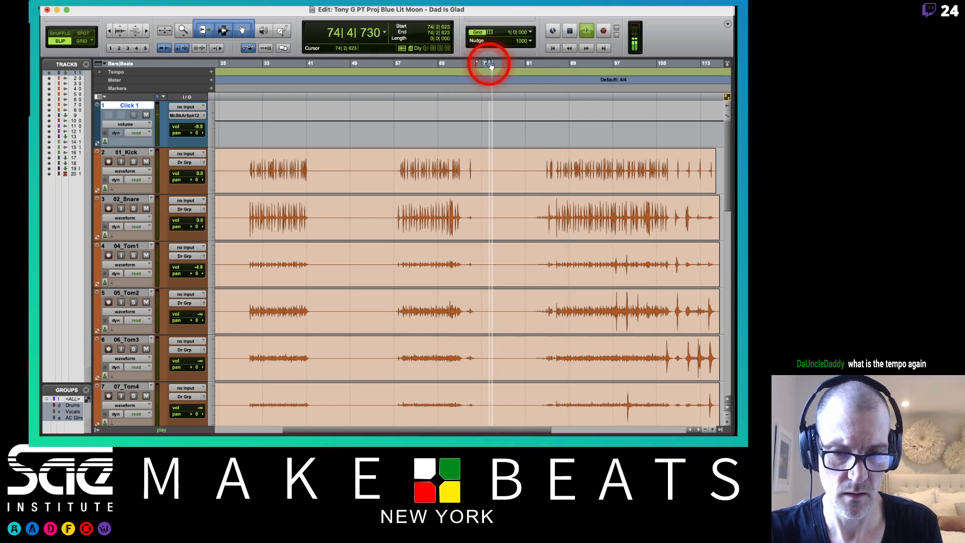
pyautogui.scroll(-10, 526, 200)
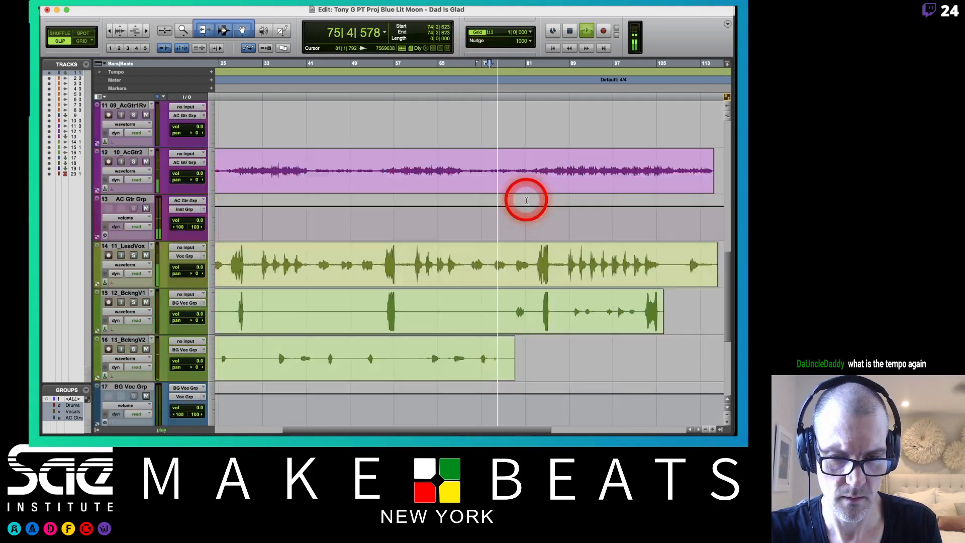
pyautogui.scroll(4, 526, 199)
pyautogui.scroll(5, 526, 200)
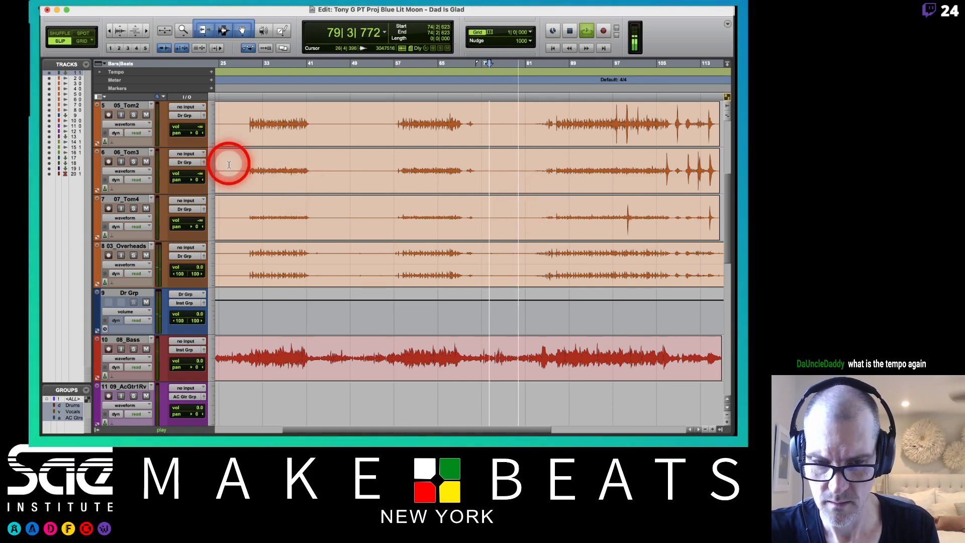
# Step: Listen to the playback with the Click 1 track muted, restore the click, and stop playback
pyautogui.scroll(5, 228, 164)
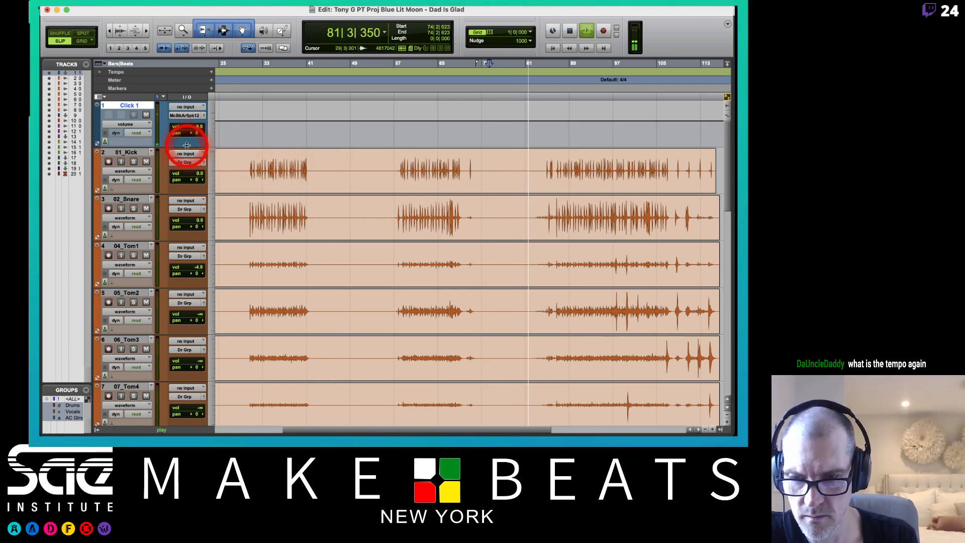
pyautogui.click(148, 115)
pyautogui.click(184, 125)
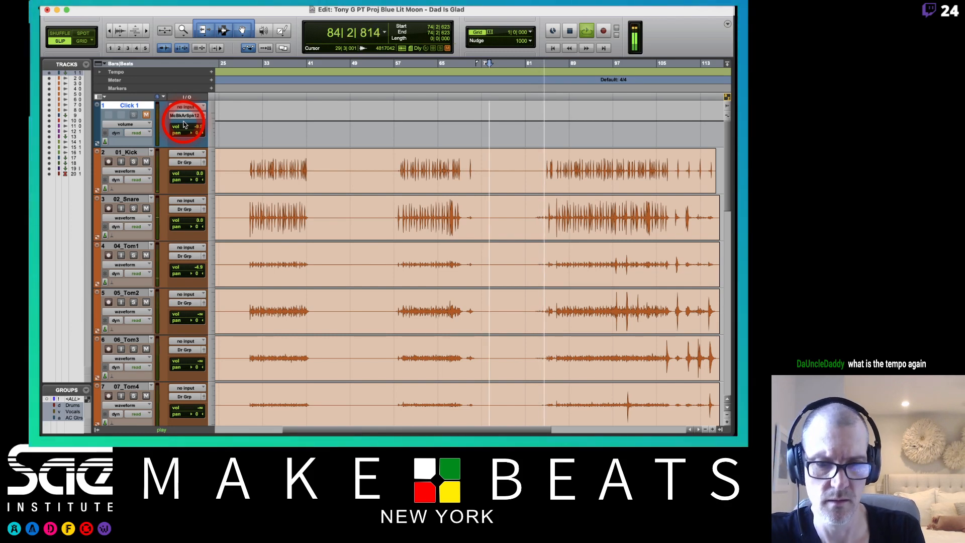
pyautogui.click(146, 115)
pyautogui.press('space')
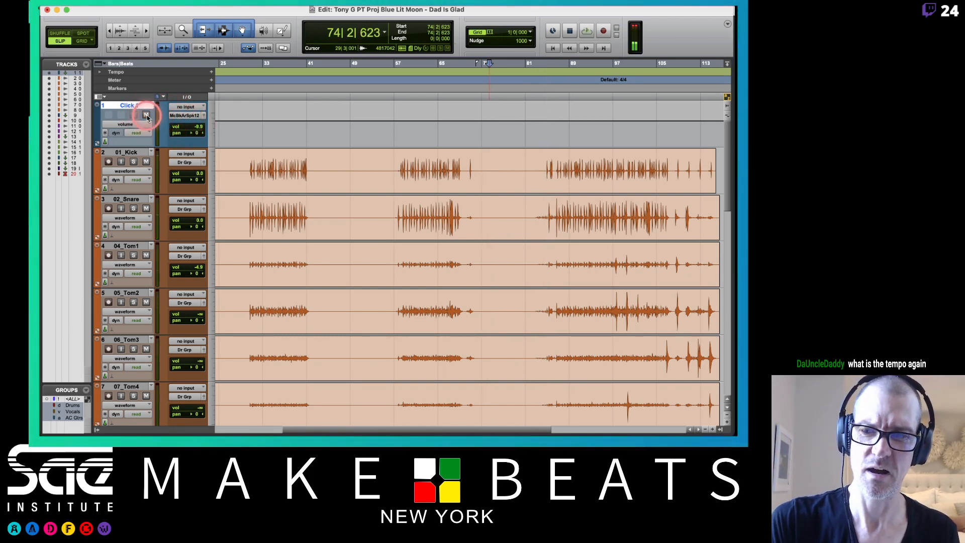
# Step: Look over the arrangement from bar 1, from the drum tracks down to the guitar and vocal tracks
pyautogui.click(374, 185)
pyautogui.hscroll(-5, 374, 184)
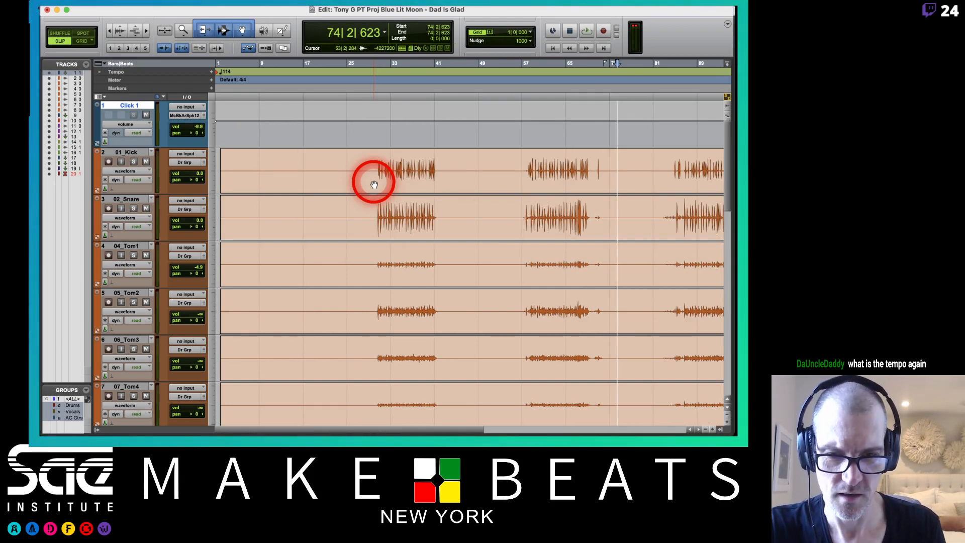
pyautogui.scroll(-7, 374, 184)
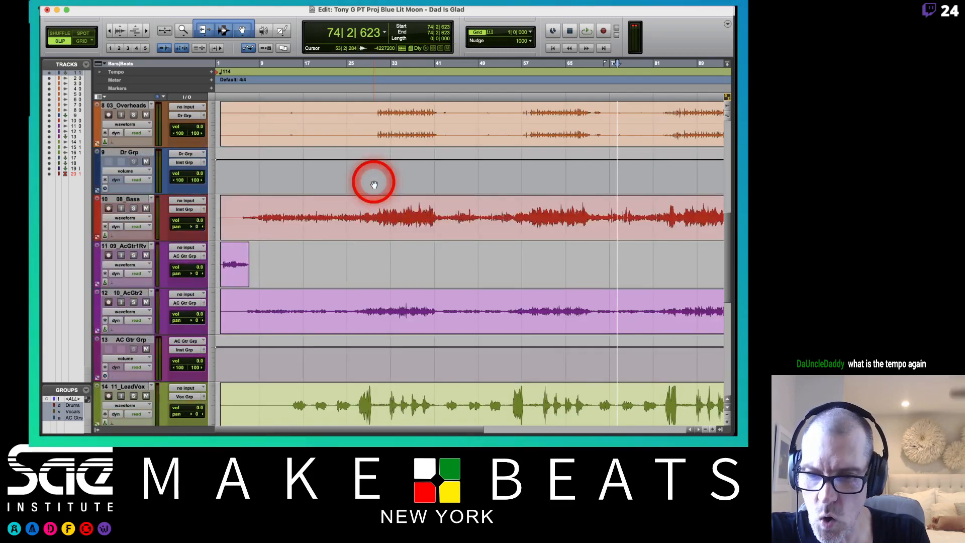
pyautogui.scroll(-3, 374, 184)
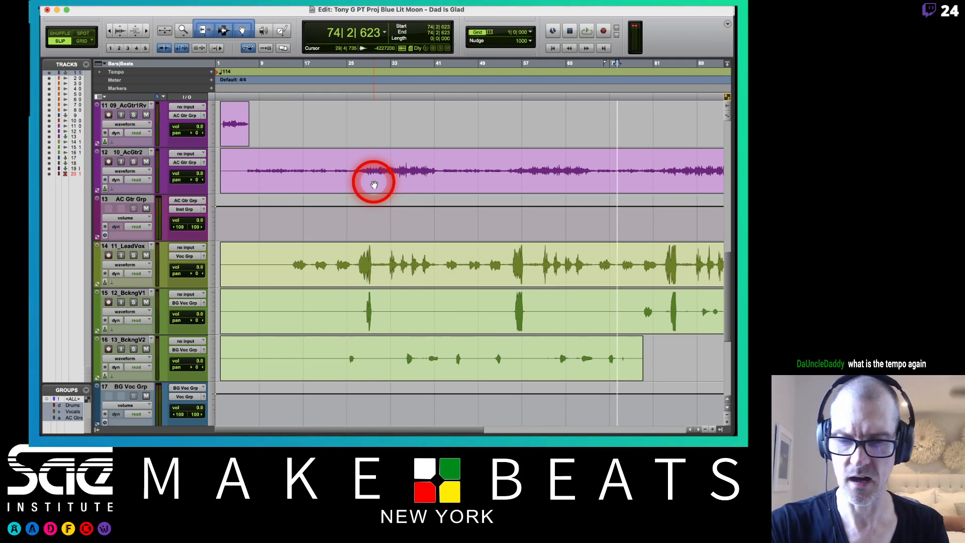
# Step: Switch to the Finder window and open the Pro Tools Editing Projects folder within PROJECTS in the Teaching folder
pyautogui.press('super+Tab')
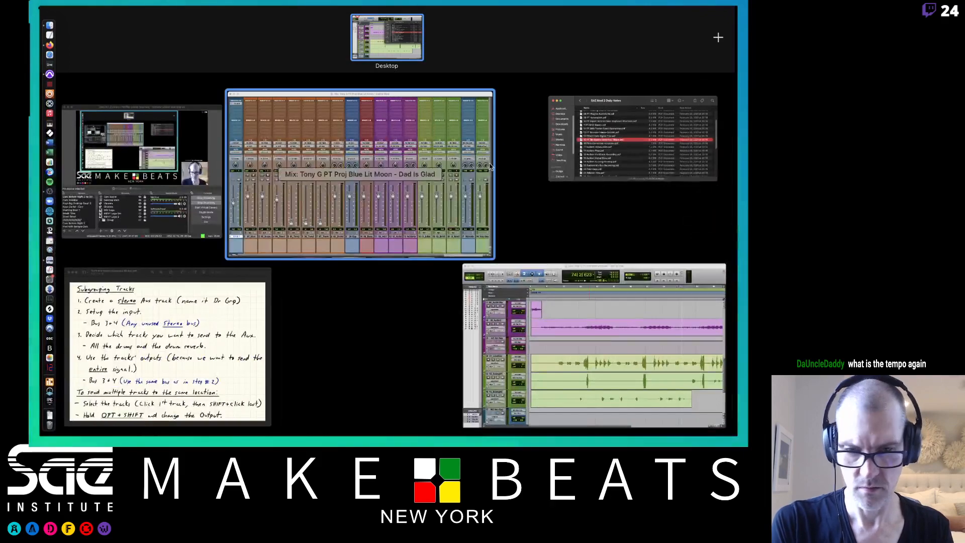
pyautogui.click(634, 147)
pyautogui.scroll(3, 543, 162)
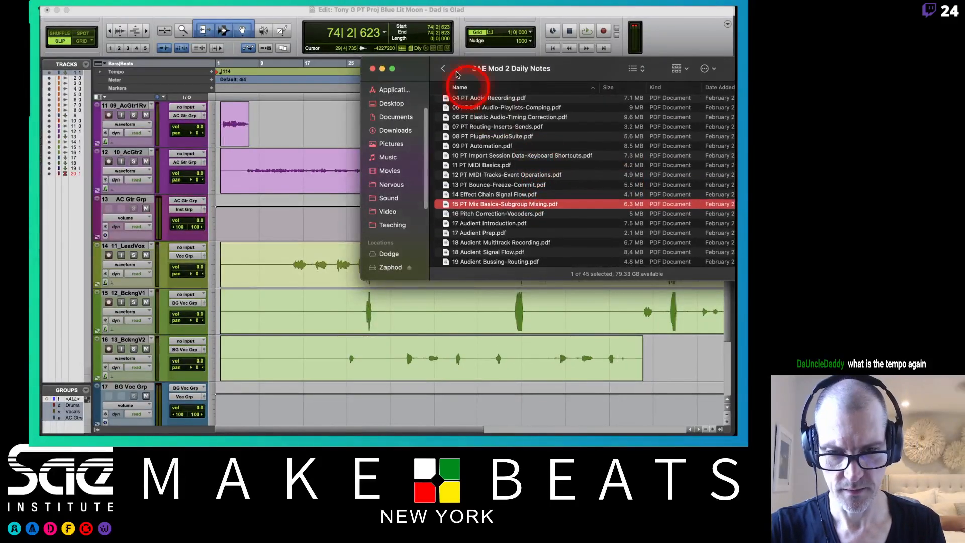
pyautogui.click(443, 68)
pyautogui.scroll(5, 493, 149)
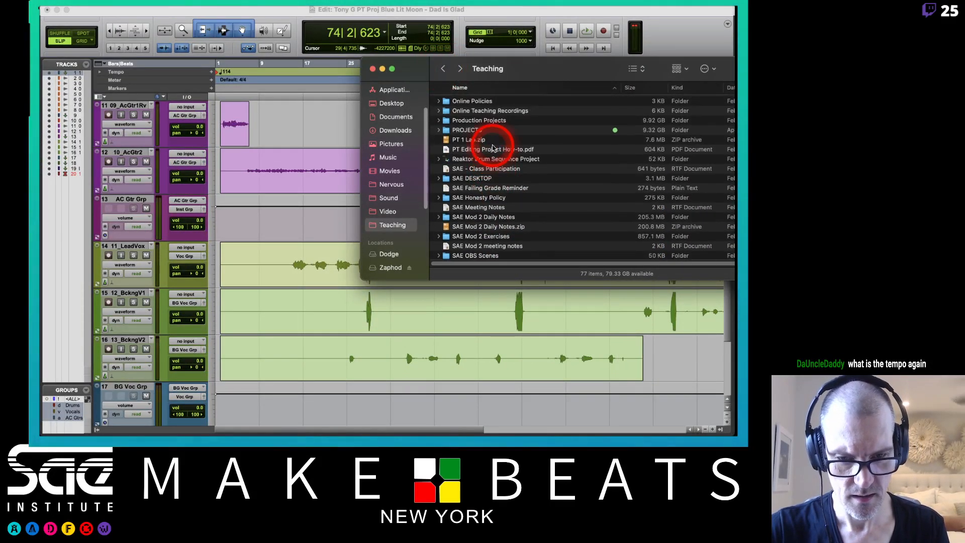
pyautogui.doubleClick(475, 177)
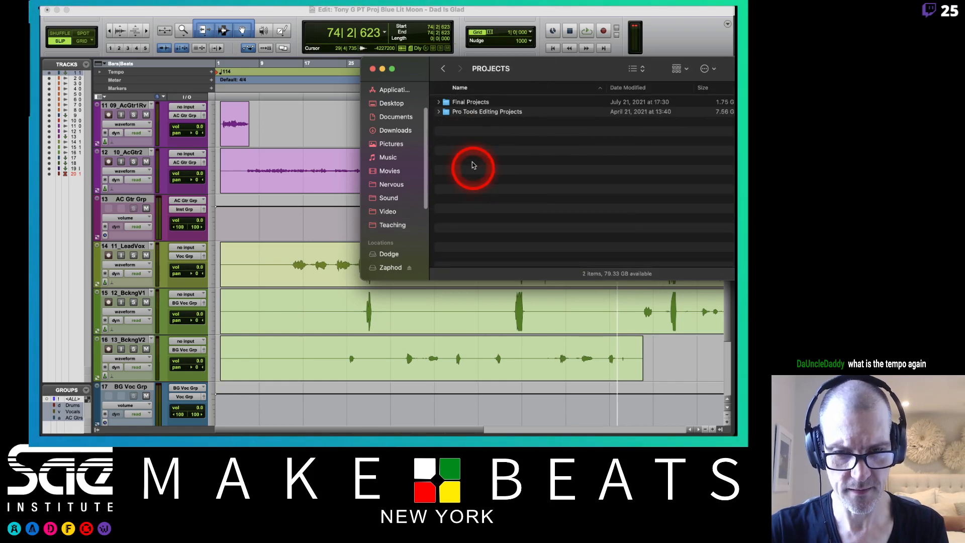
pyautogui.doubleClick(469, 112)
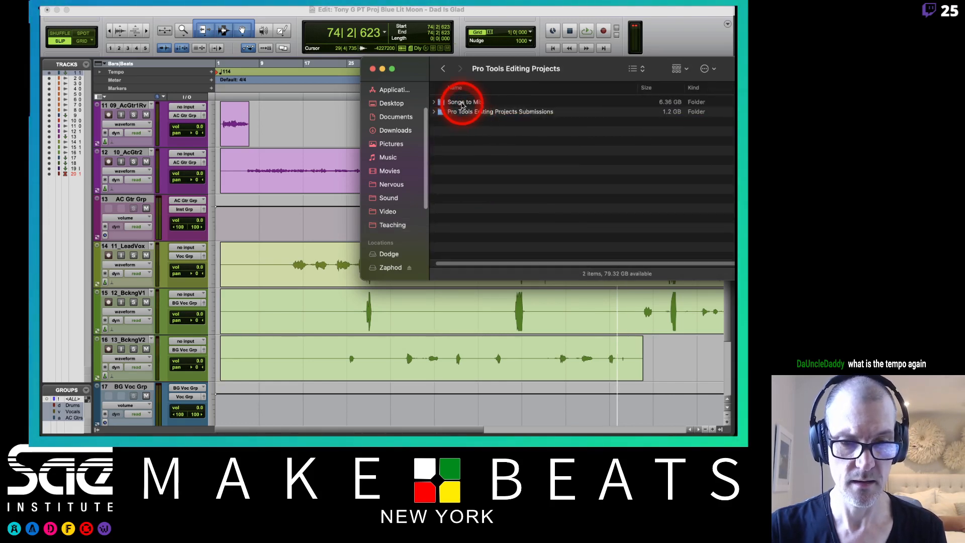
# Step: Look up the song's tempo in Readme.txt inside the BlueLitMoon_DadsGlad_Full folder and return to the Pro Tools session
pyautogui.doubleClick(465, 102)
pyautogui.doubleClick(471, 109)
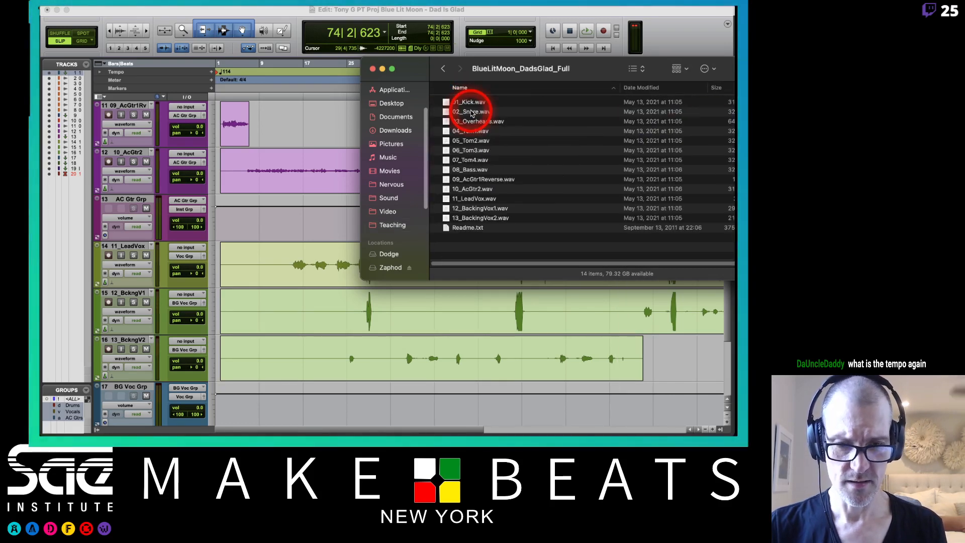
pyautogui.click(458, 227)
pyautogui.press('space')
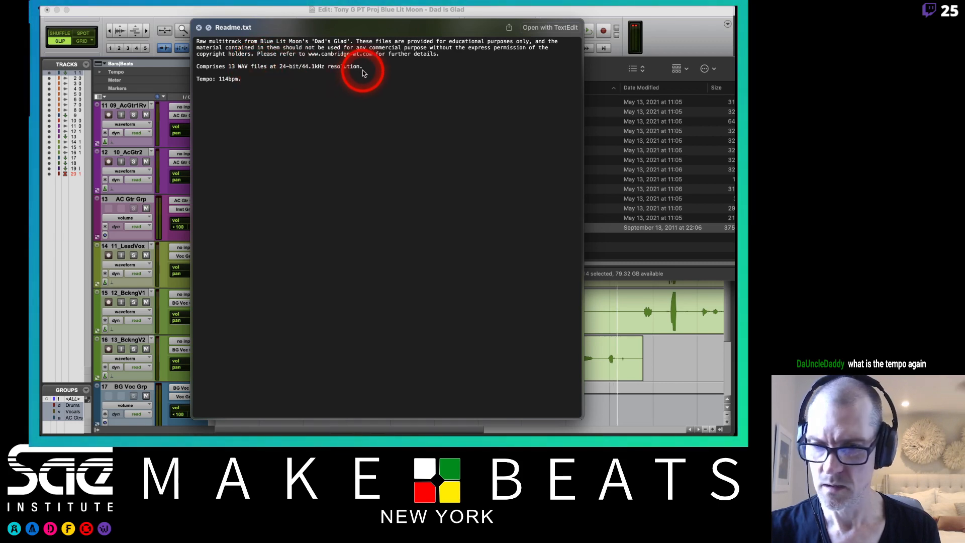
pyautogui.press('space')
pyautogui.click(489, 11)
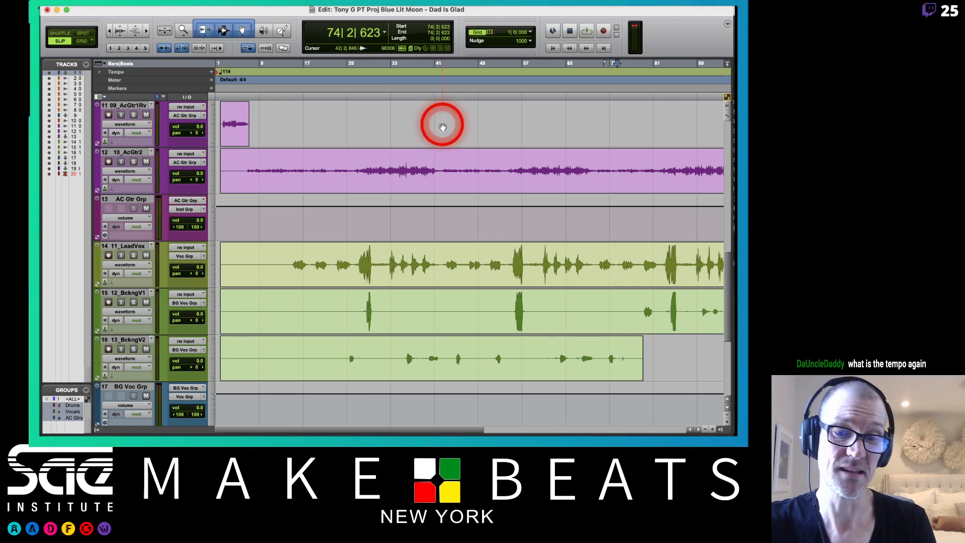
# Step: Mute the Voc Grp, AC Gtr Grp and 08_Bass channels in the Mix window
pyautogui.scroll(10, 442, 126)
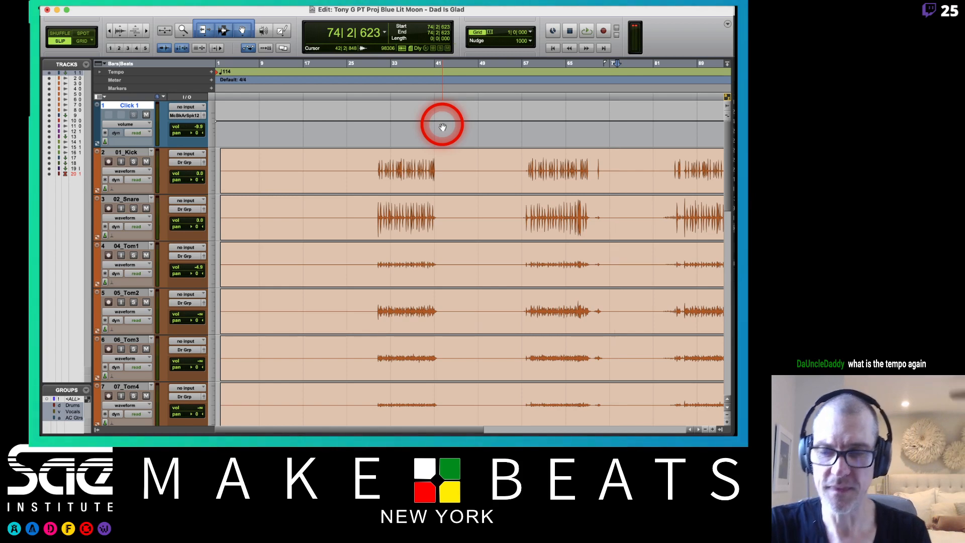
pyautogui.press('super+equal')
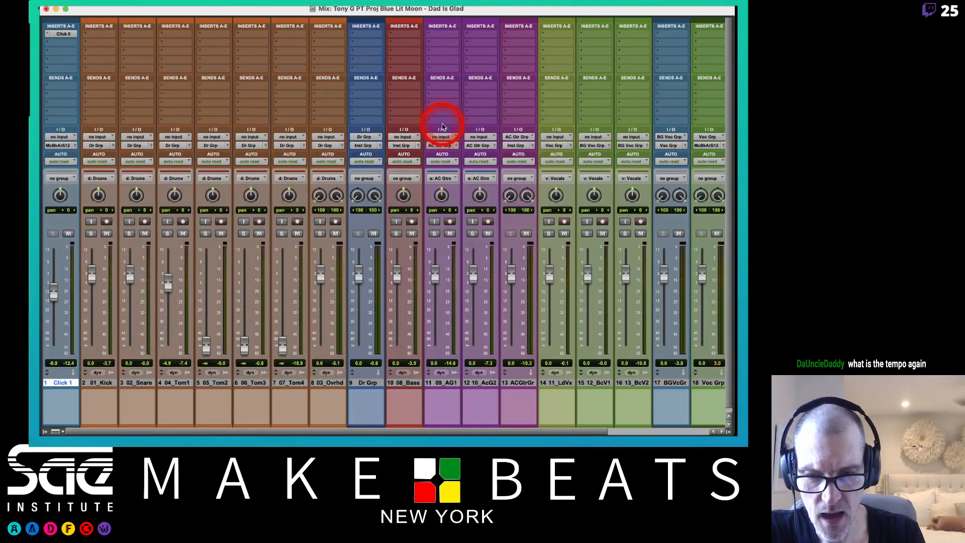
pyautogui.hscroll(5, 442, 126)
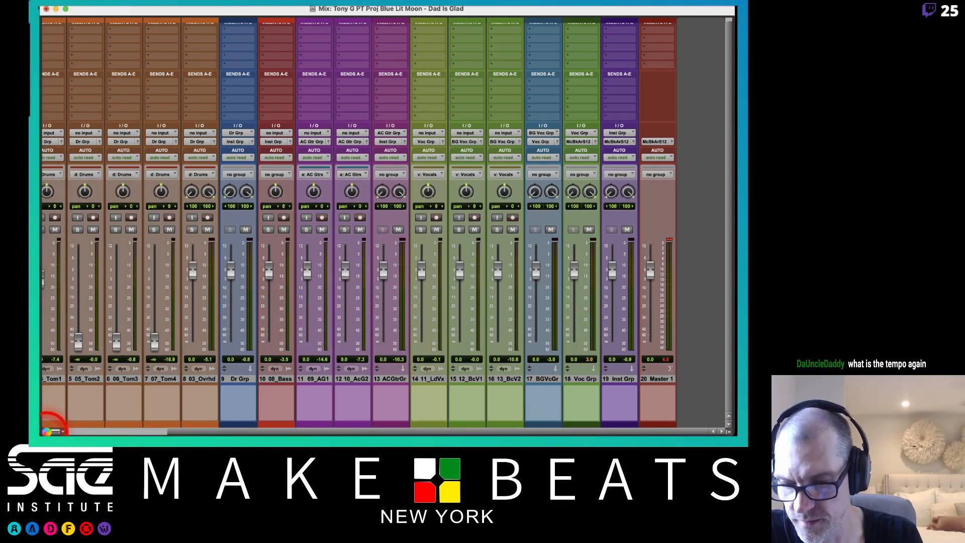
pyautogui.hscroll(-5, 46, 431)
pyautogui.click(46, 432)
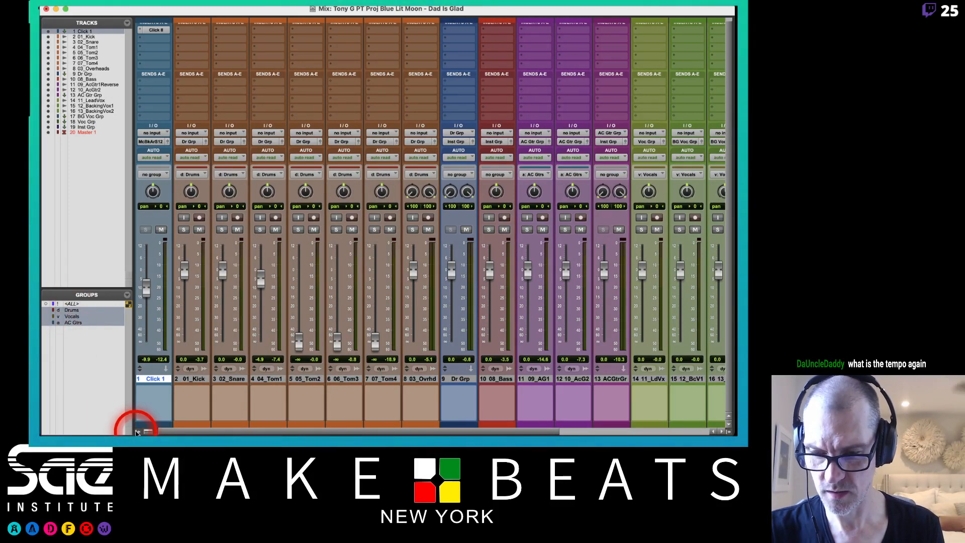
pyautogui.click(139, 431)
pyautogui.hscroll(3, 577, 331)
pyautogui.hscroll(2, 577, 332)
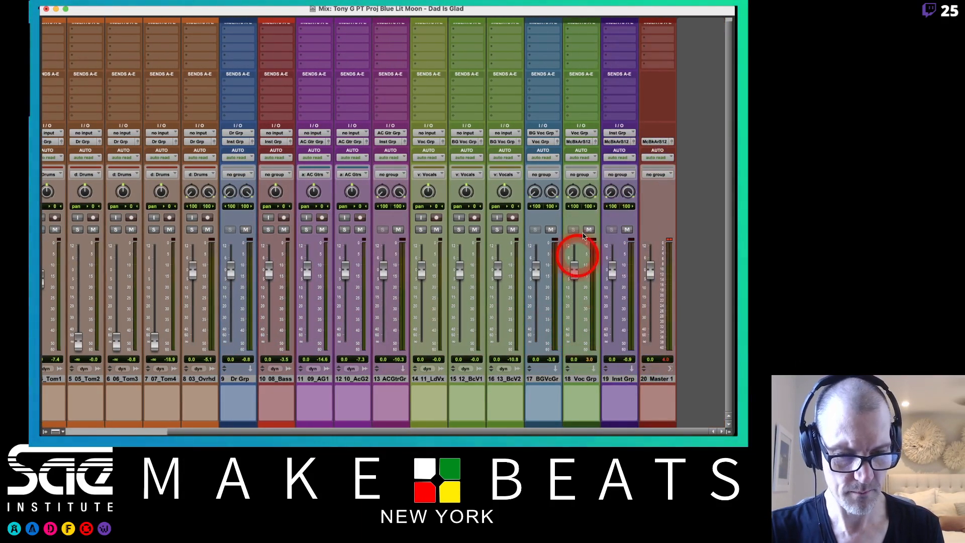
pyautogui.click(589, 229)
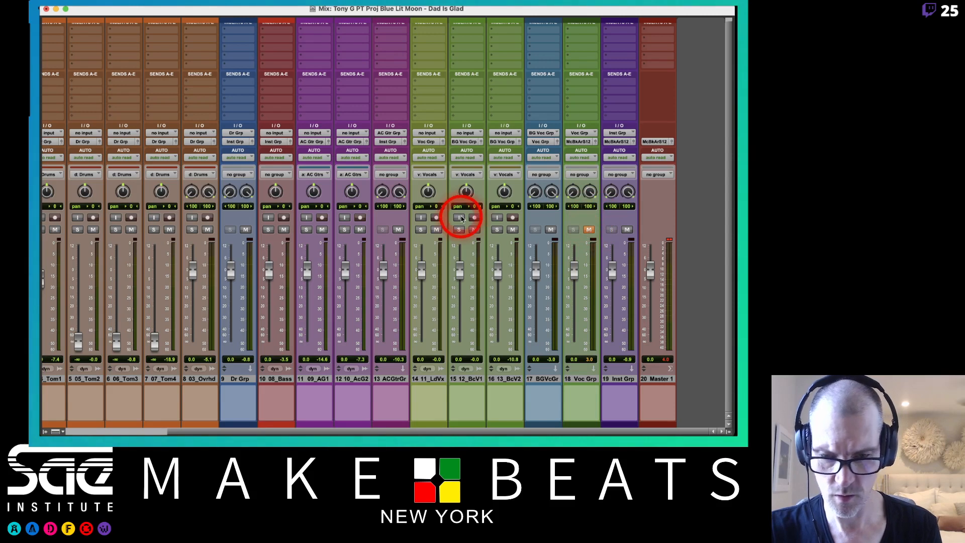
pyautogui.click(398, 230)
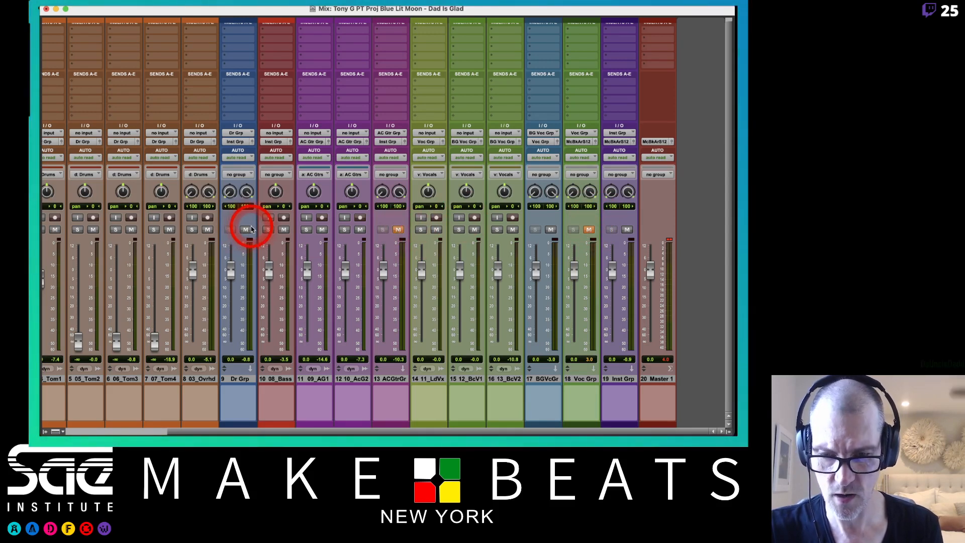
pyautogui.click(284, 230)
pyautogui.click(284, 230)
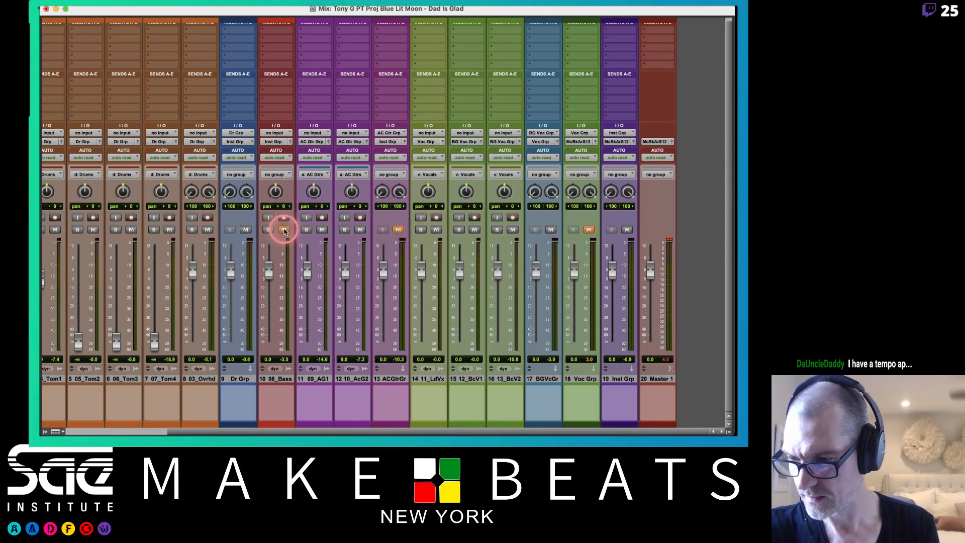
# Step: Play the session in the Edit window from just before the first drum entrance, around bar 30
pyautogui.hscroll(-6, 284, 231)
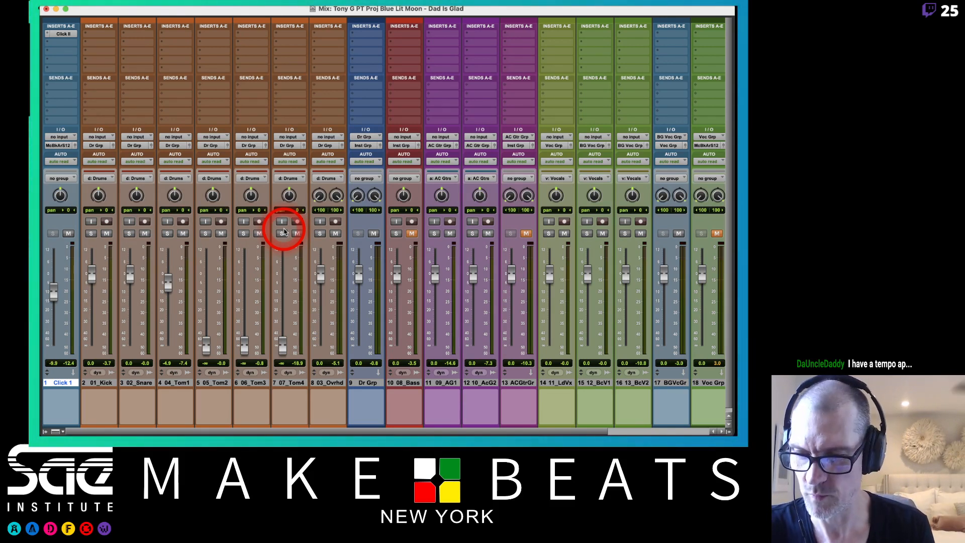
pyautogui.press('super+equal')
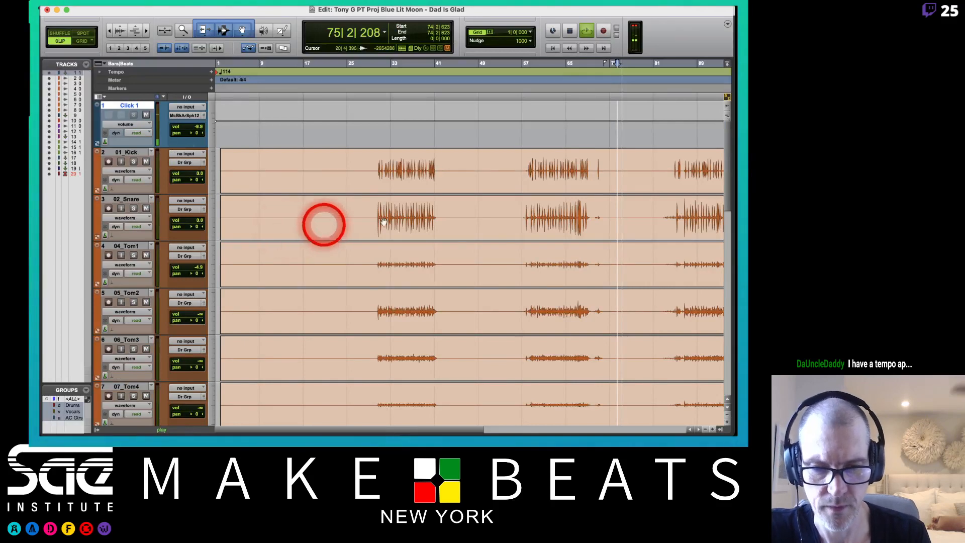
pyautogui.click(379, 64)
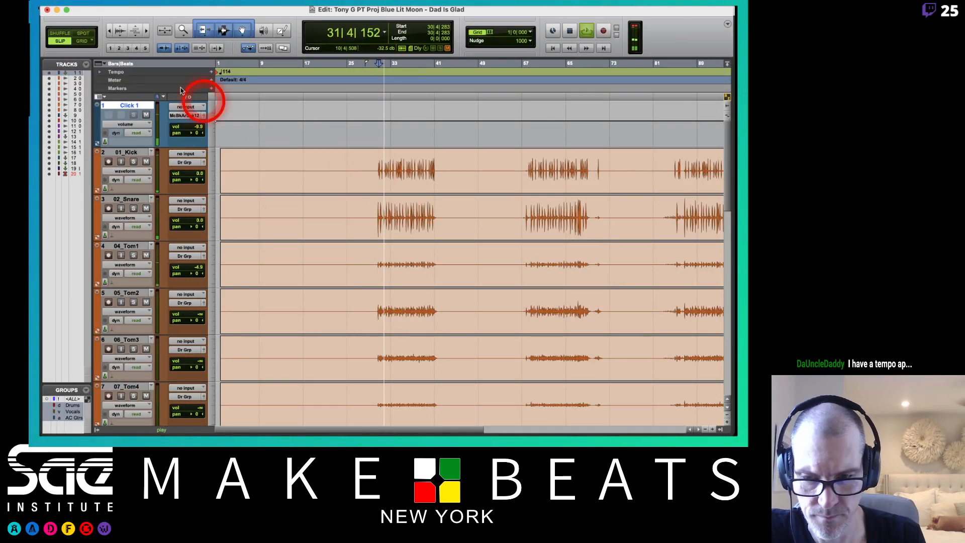
# Step: Mute the Click 1 track and set its track height to mini
pyautogui.click(146, 115)
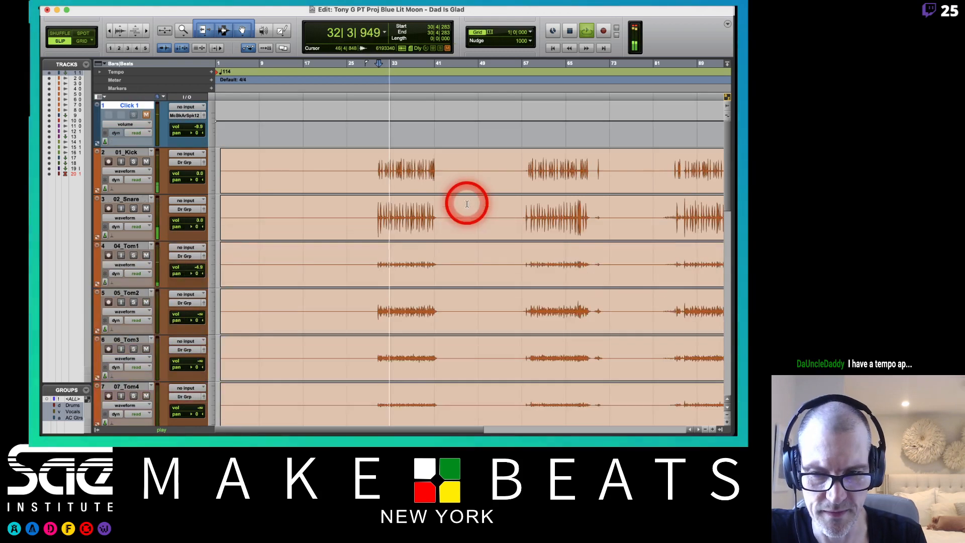
pyautogui.click(212, 134)
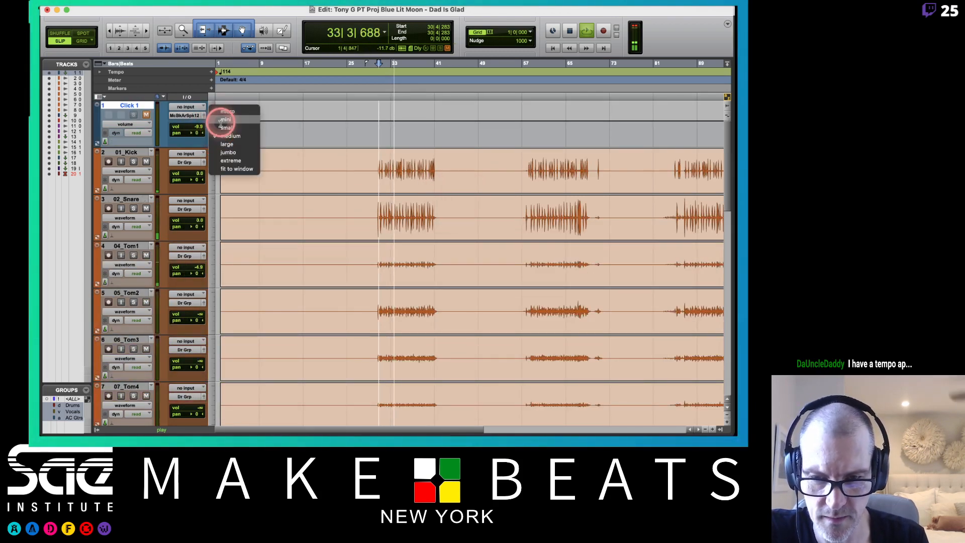
pyautogui.click(221, 124)
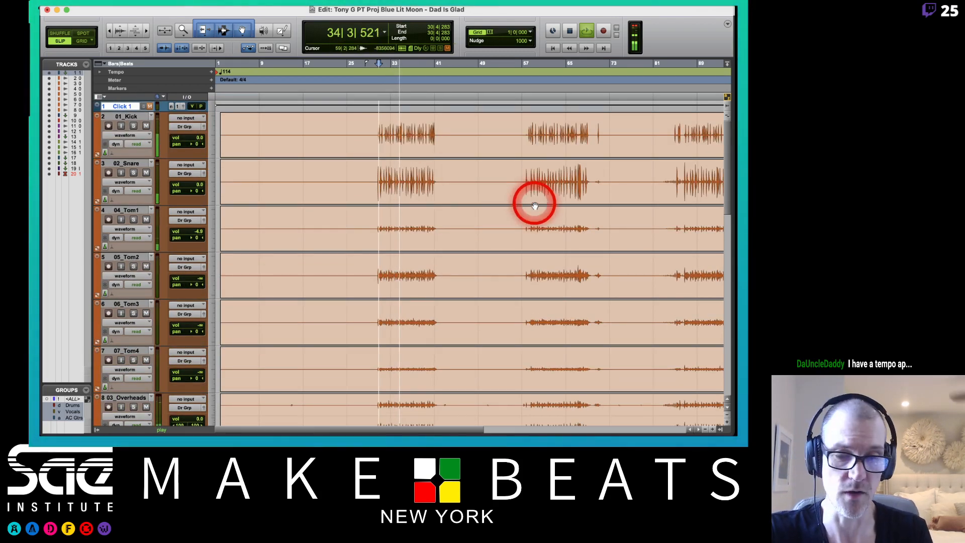
# Step: In the Mix window, pan 04_Tom1 to 55 left and set all four tom faders to 0.0 dB
pyautogui.scroll(-10, 535, 205)
pyautogui.press('super+equal')
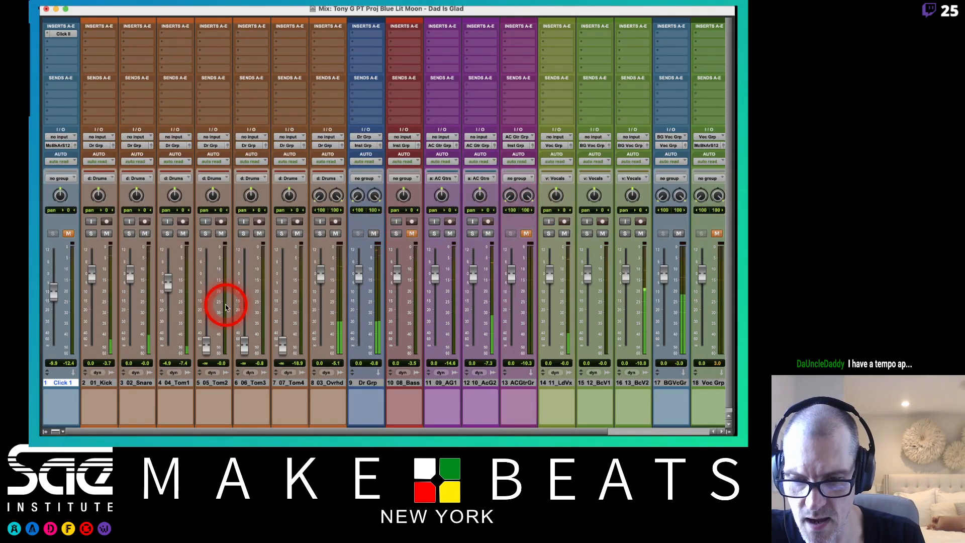
pyautogui.moveTo(180, 202); pyautogui.dragTo(172, 219)
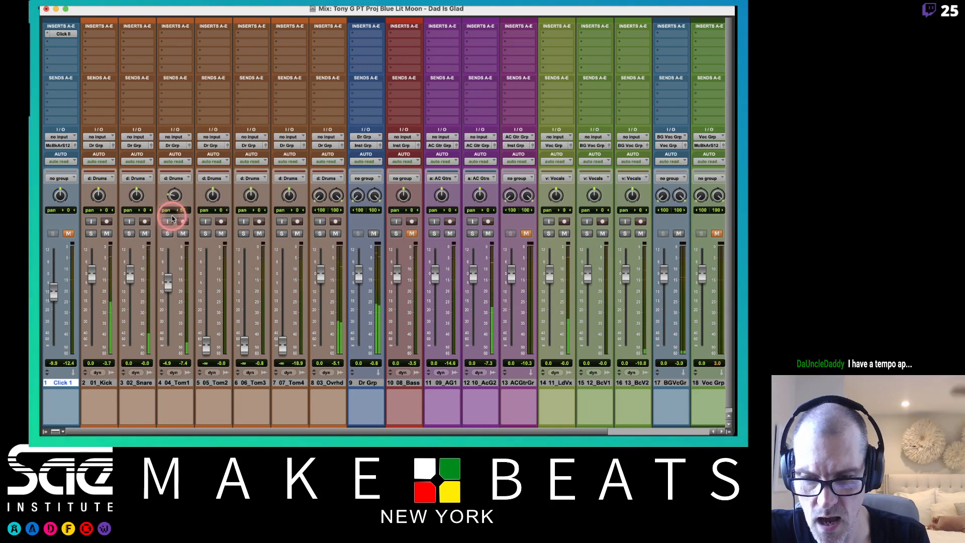
pyautogui.moveTo(207, 342); pyautogui.dragTo(205, 284)
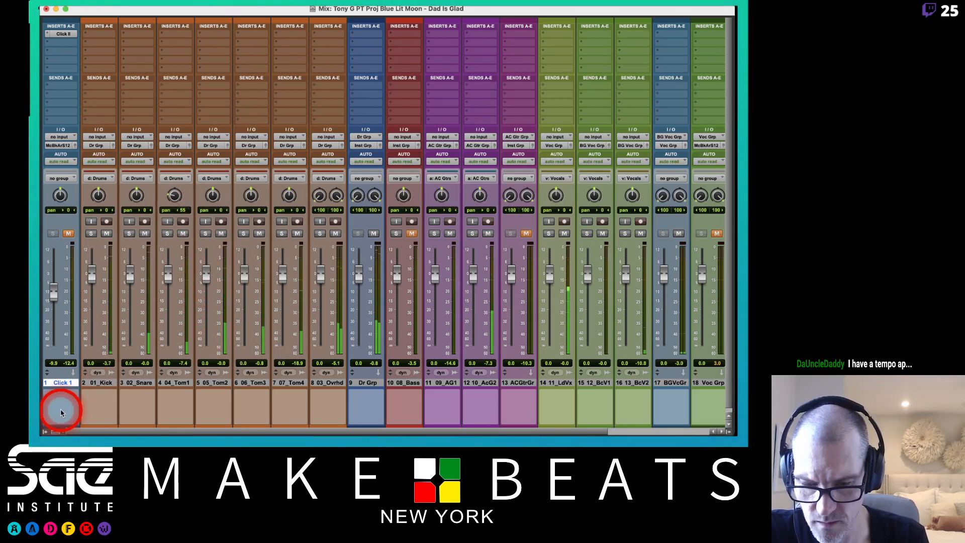
# Step: Disable the Drums group and pan 05_Tom2 to 20 left, 06_Tom3 to 1 and 07_Tom4 to 61 right
pyautogui.press('d')
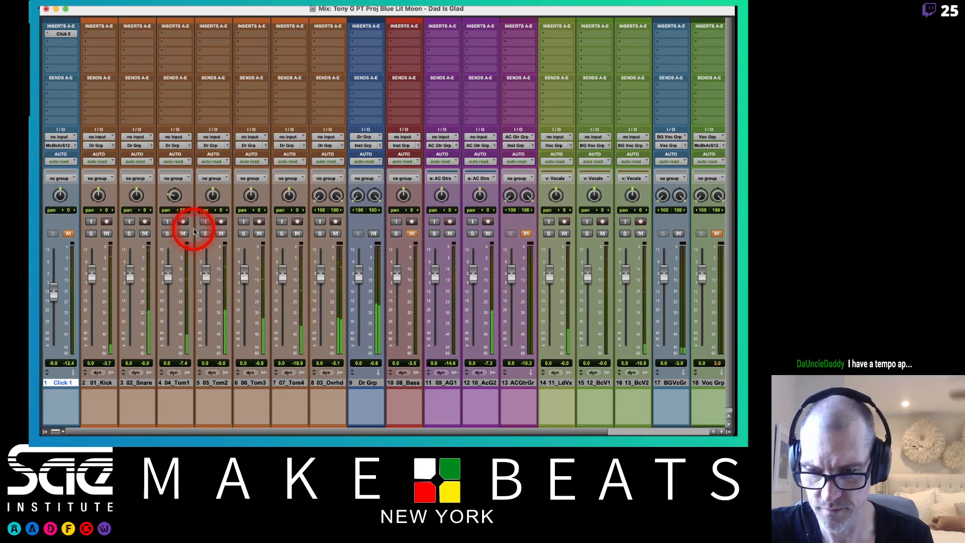
pyautogui.moveTo(295, 199); pyautogui.dragTo(291, 179)
pyautogui.click(252, 195)
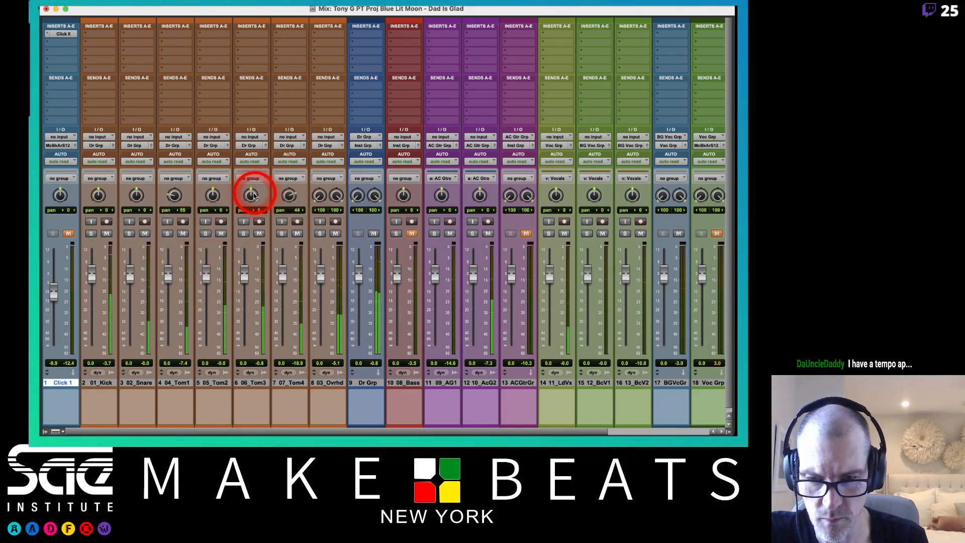
pyautogui.moveTo(212, 196); pyautogui.dragTo(282, 189)
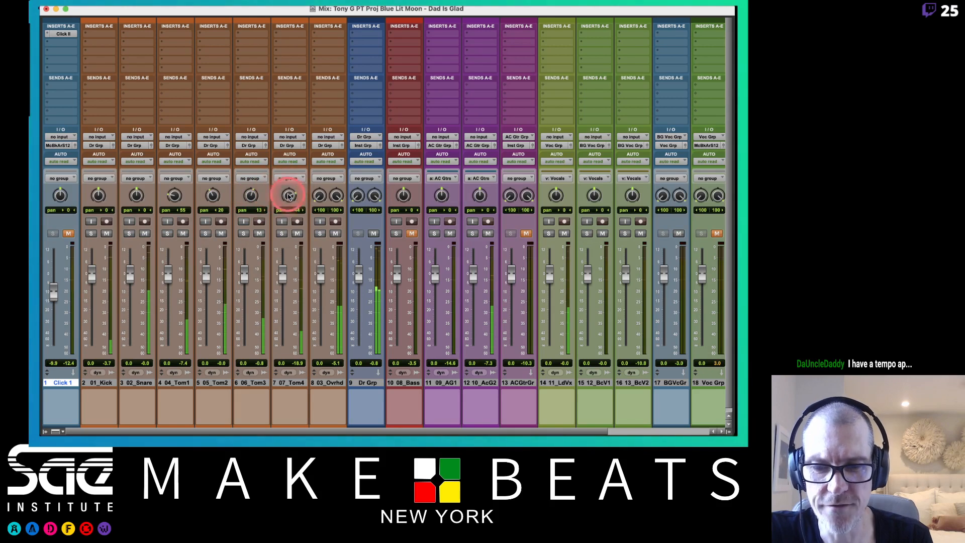
pyautogui.click(260, 198)
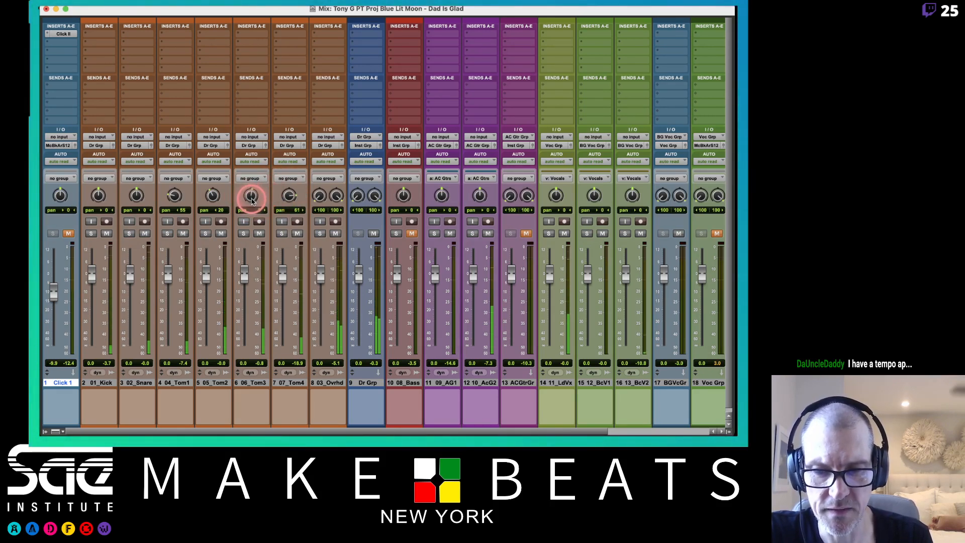
pyautogui.press('super+equal')
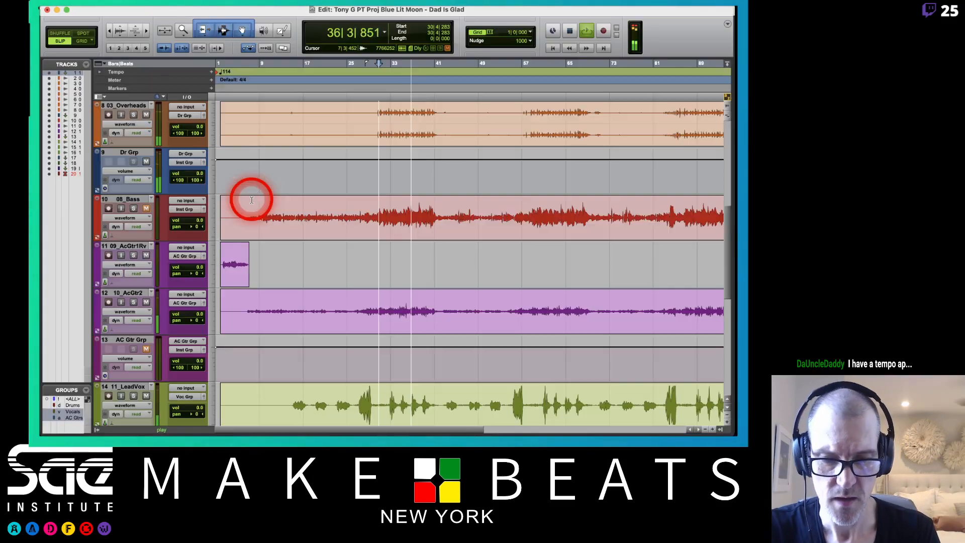
pyautogui.scroll(3, 462, 211)
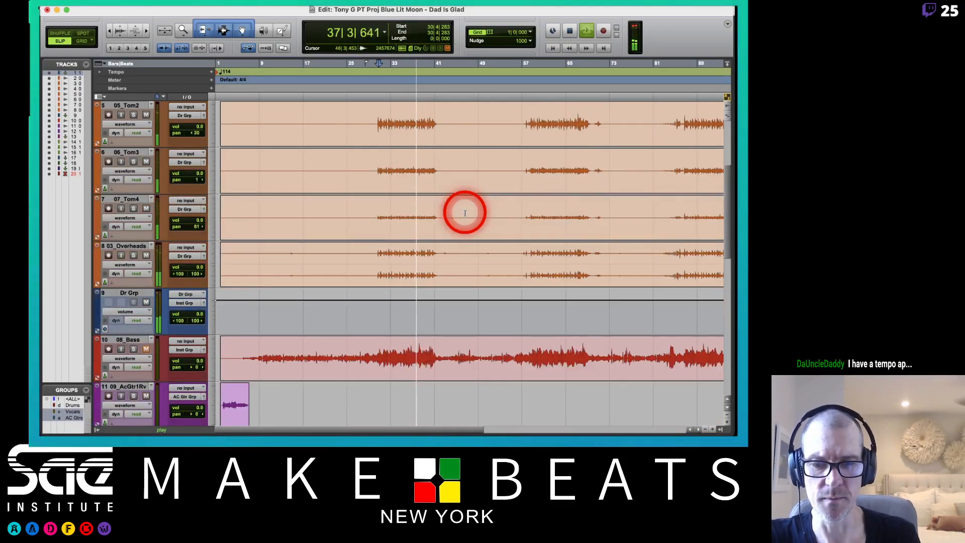
pyautogui.press('super+equal')
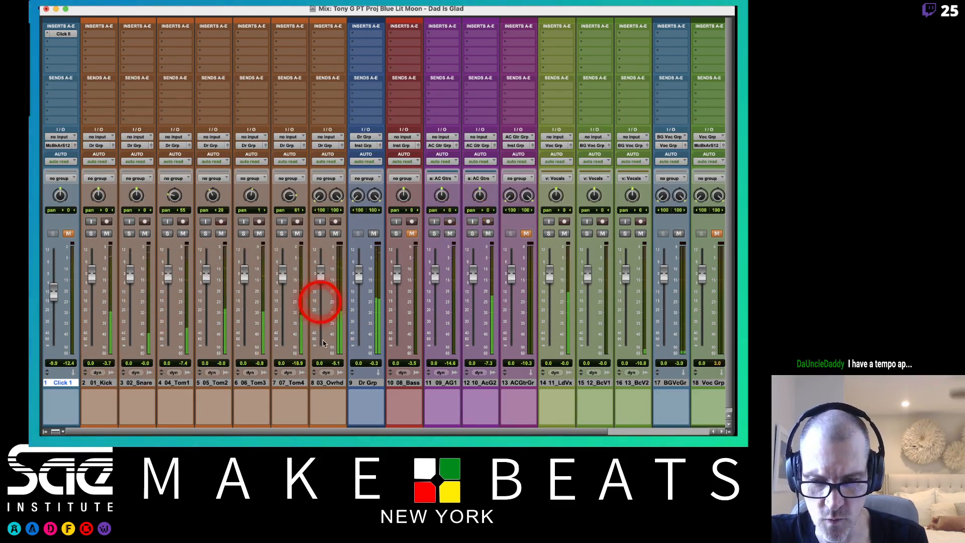
# Step: Briefly mute 03_Overheads to compare the drum sound, unmute it and lower its fader to -2.7 dB
pyautogui.click(336, 233)
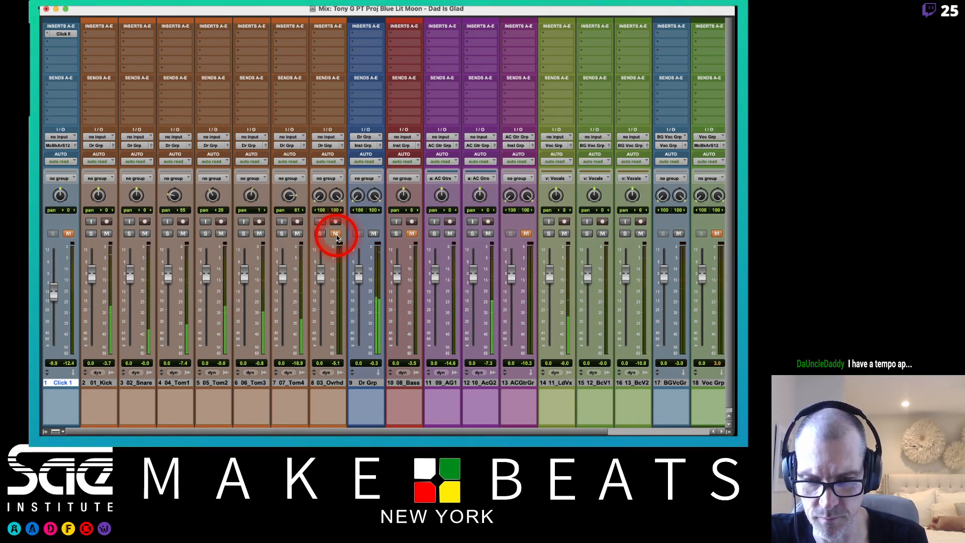
pyautogui.click(336, 234)
pyautogui.moveTo(319, 270); pyautogui.dragTo(320, 281)
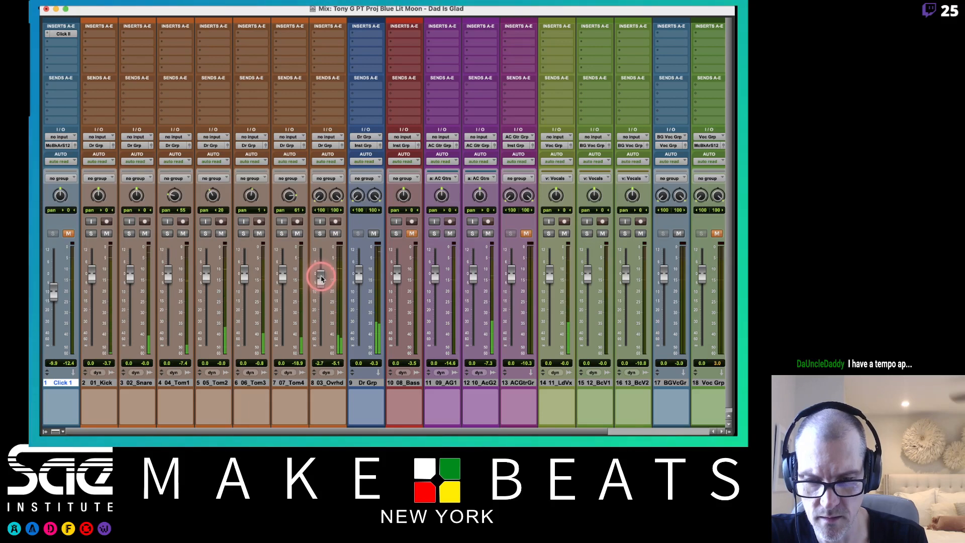
pyautogui.click(322, 278)
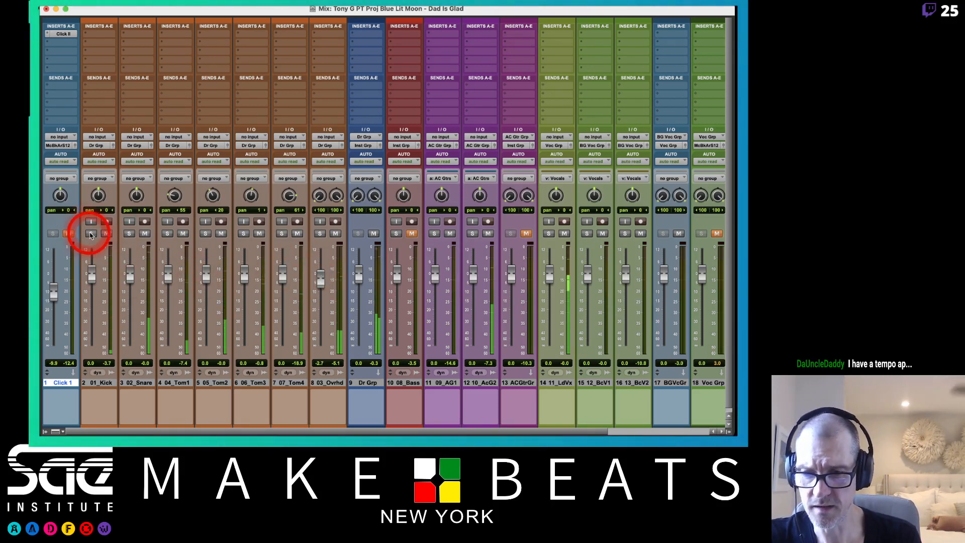
# Step: Solo the 01_Kick track
pyautogui.click(91, 234)
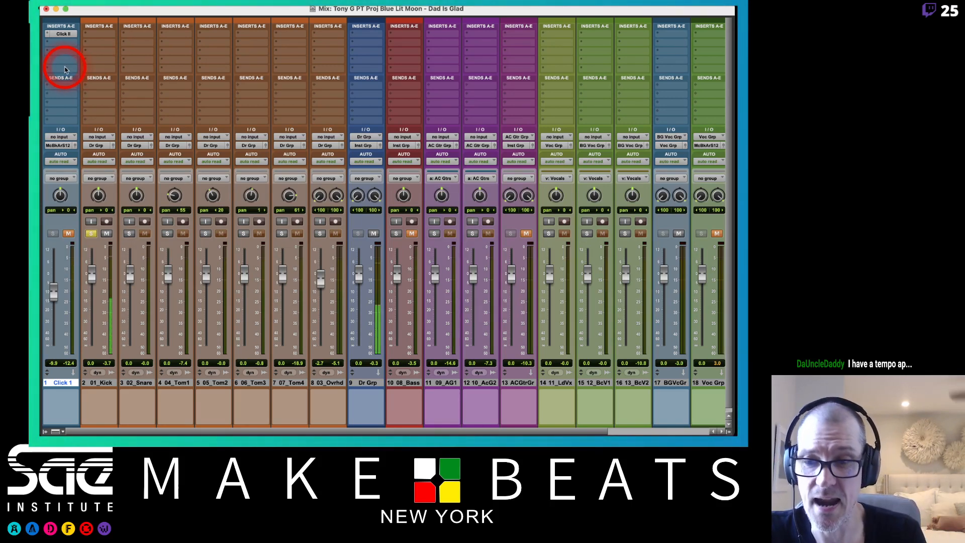
pyautogui.click(99, 44)
pyautogui.moveTo(199, 47)
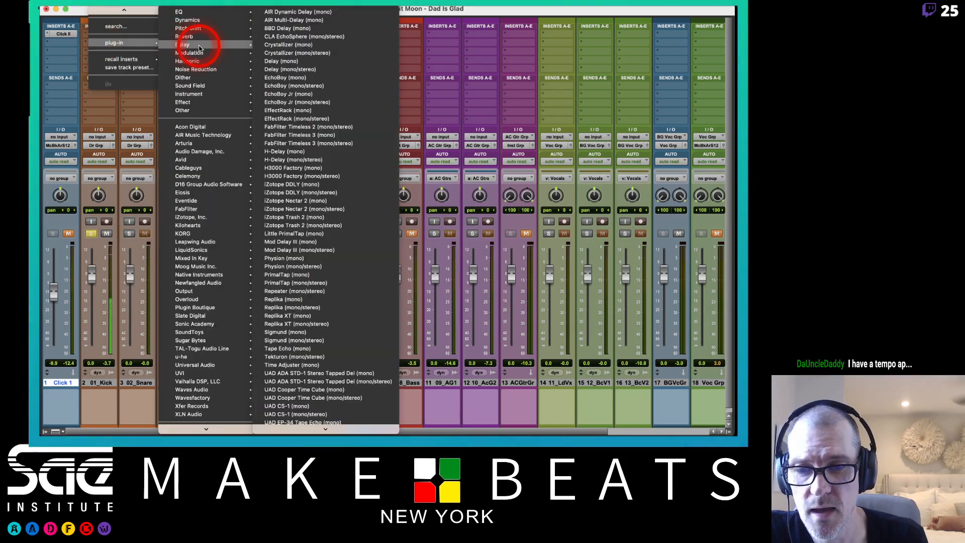
pyautogui.moveTo(201, 21)
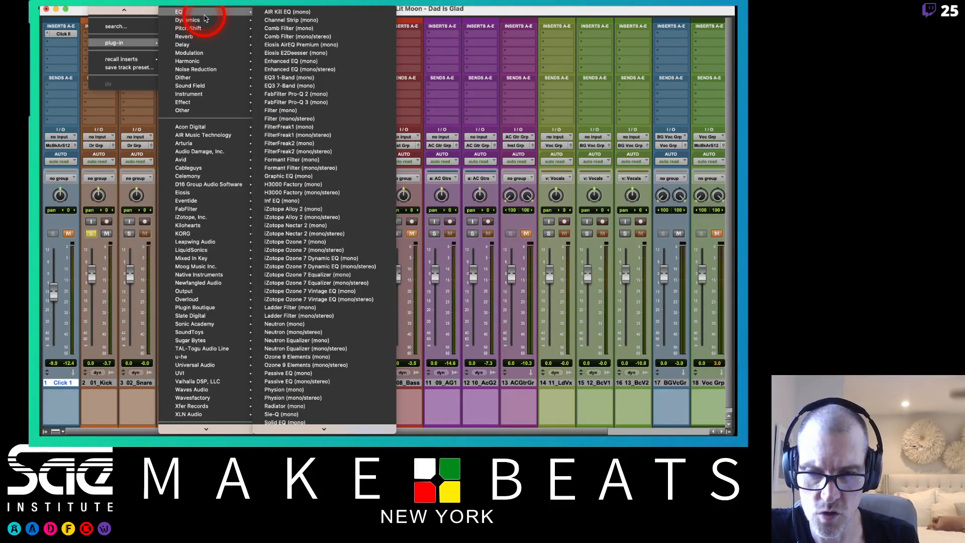
pyautogui.click(126, 11)
# Step: Place the playback cursor in the last drum section of 02_Snare in the Edit window, near bar 87
pyautogui.press('super+equal')
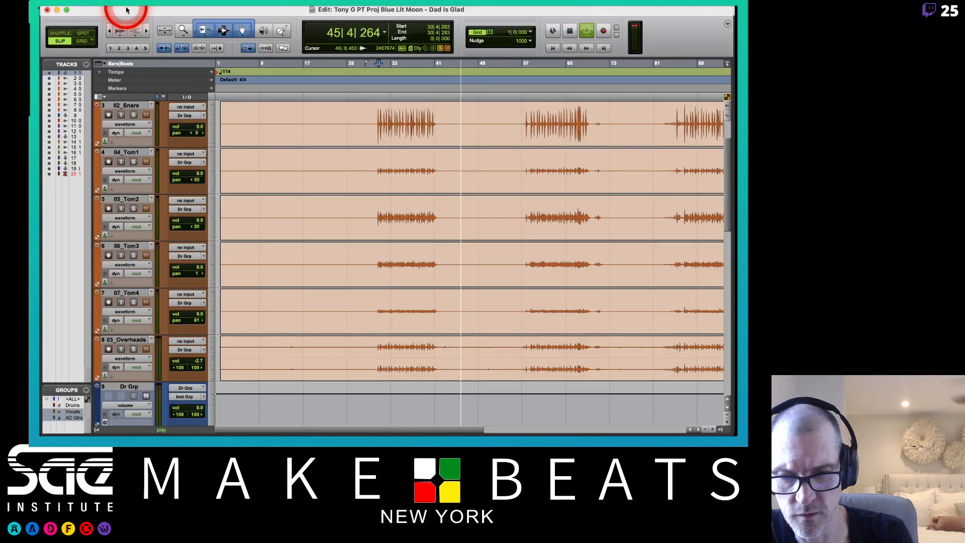
pyautogui.hscroll(5, 506, 132)
pyautogui.click(476, 112)
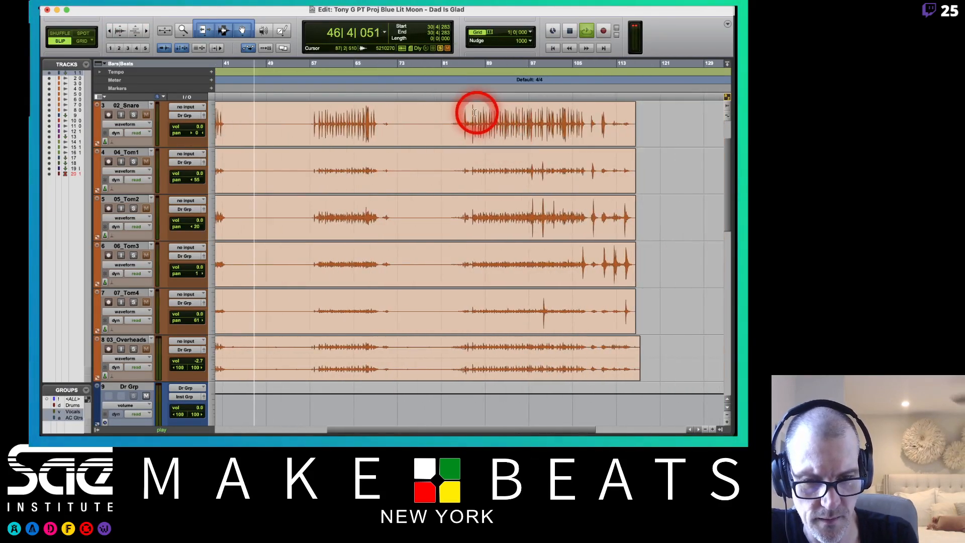
# Step: Select the last drum section of 02_Snare from about bar 86 to bar 96
pyautogui.press('t')
pyautogui.press('t')
pyautogui.press('t')
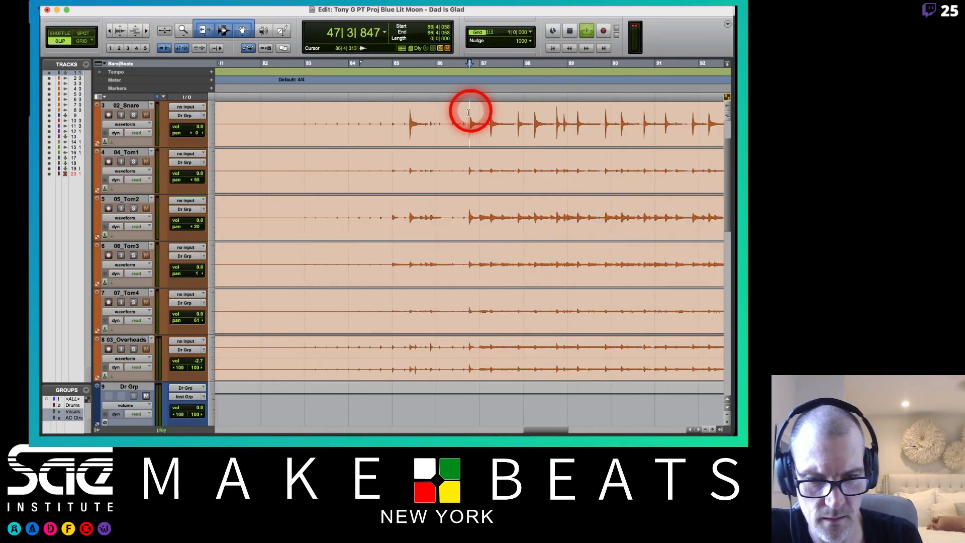
pyautogui.click(467, 115)
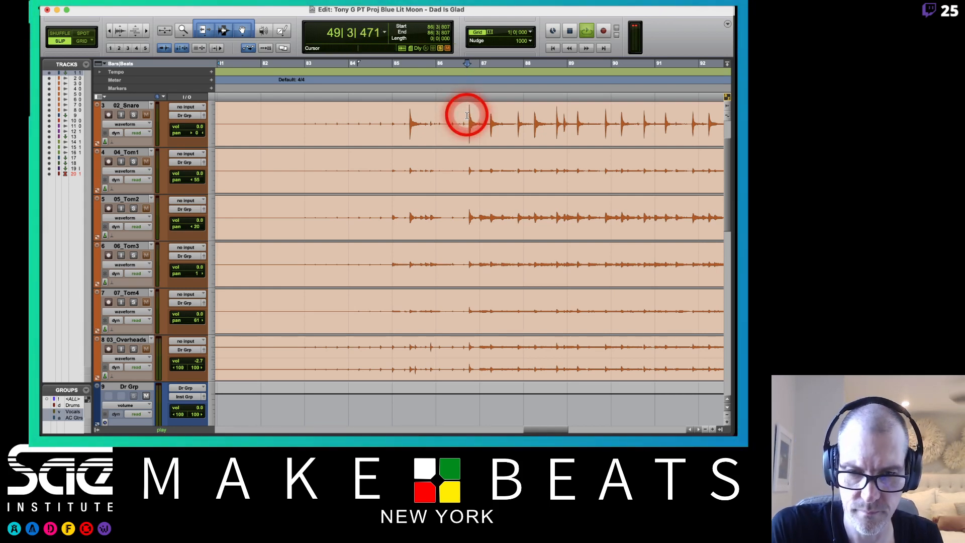
pyautogui.press('r')
pyautogui.moveTo(466, 115); pyautogui.dragTo(673, 125)
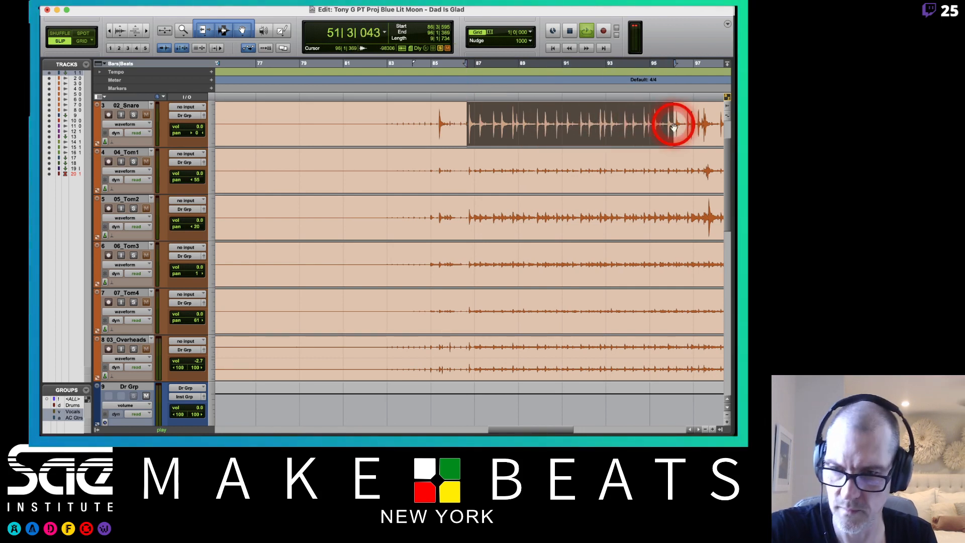
# Step: Switch to Grid mode and audition the drum section from bar 86
pyautogui.press('F4')
pyautogui.hscroll(3, 593, 161)
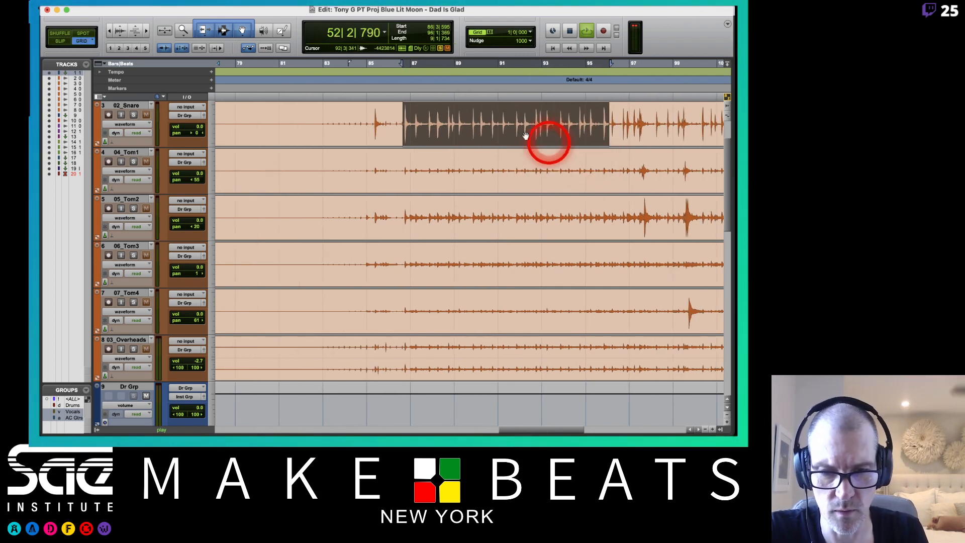
pyautogui.click(405, 117)
pyautogui.press('space')
pyautogui.press('space')
pyautogui.click(398, 119)
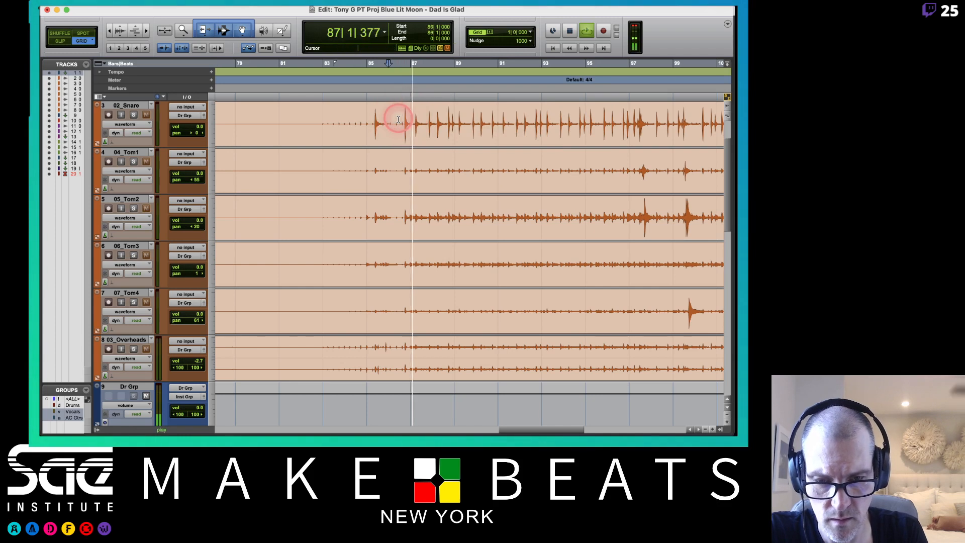
pyautogui.press('space')
pyautogui.press('space')
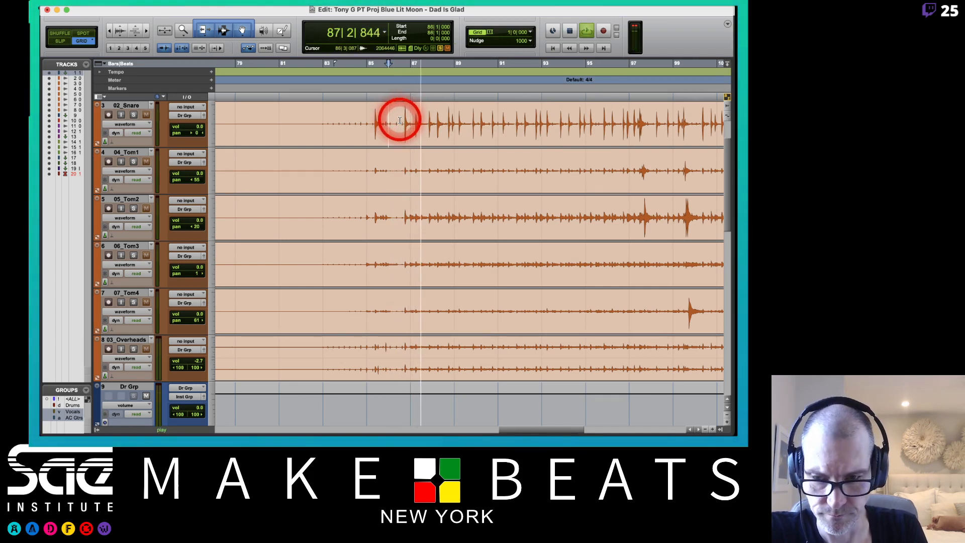
# Step: Select ten bars of 01_Kick from bar 87 to bar 97 and play the selection
pyautogui.scroll(3, 399, 120)
pyautogui.press('space')
pyautogui.moveTo(408, 127); pyautogui.dragTo(623, 130)
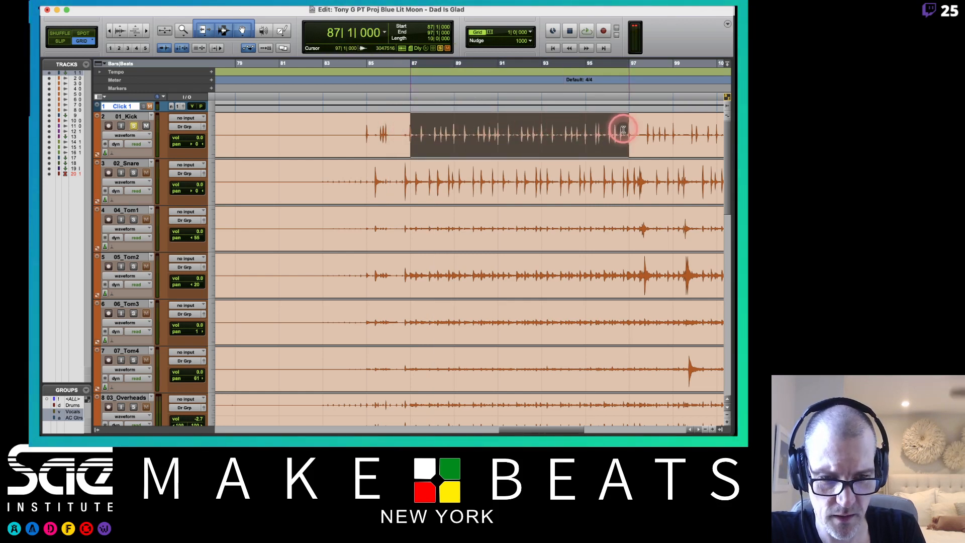
pyautogui.press('space')
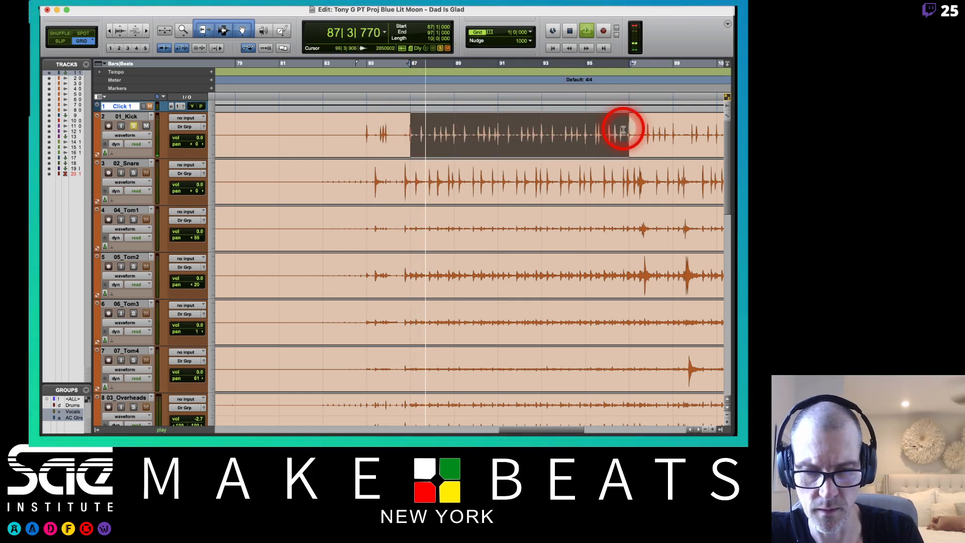
# Step: Insert Slate Digital's Virtual Mix Rack (mono) on the 01_Kick track in the Mix window and dismiss the CPU overload alert
pyautogui.press('super+equal')
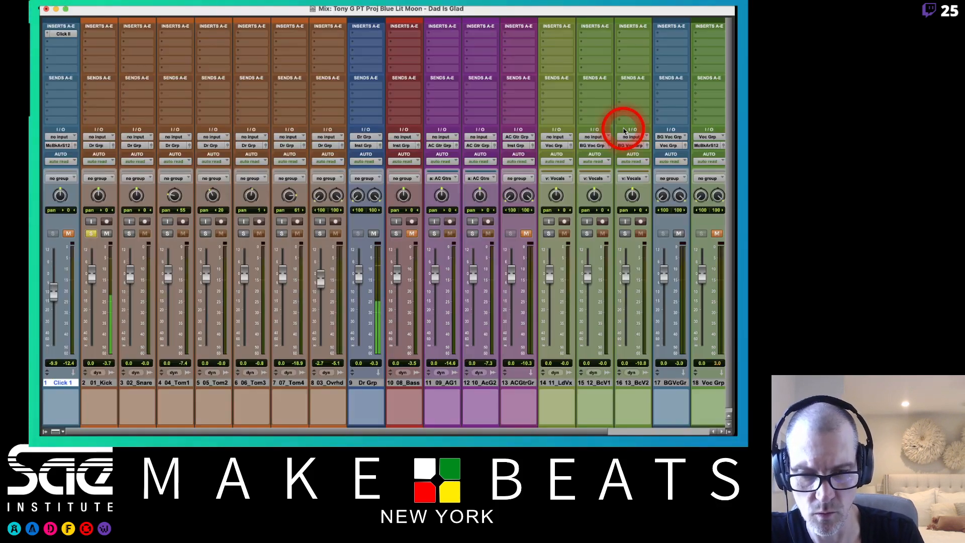
pyautogui.click(98, 47)
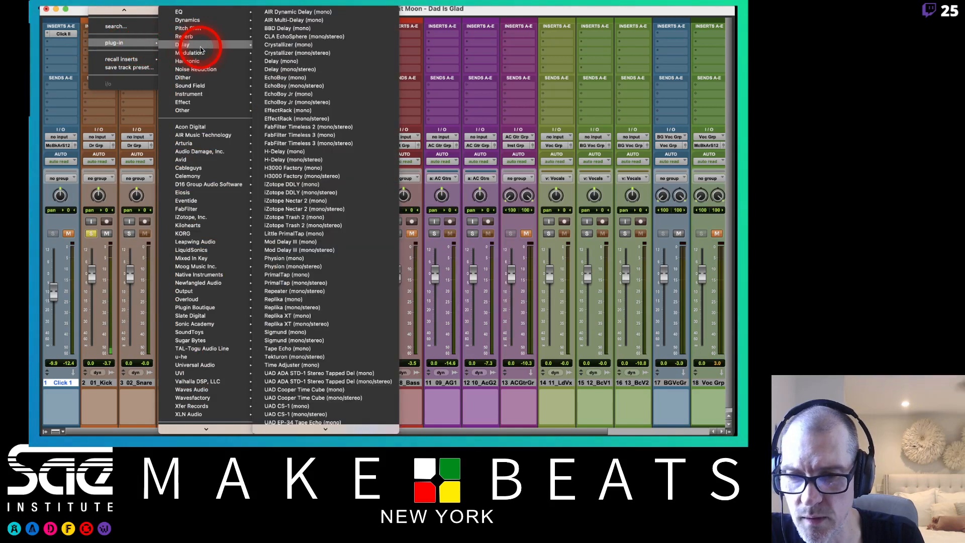
pyautogui.moveTo(201, 21)
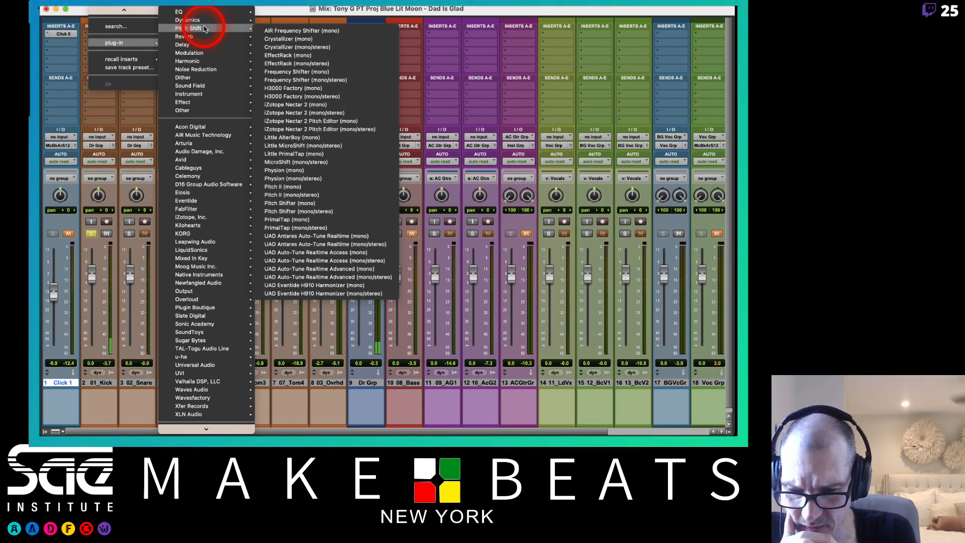
pyautogui.moveTo(214, 315)
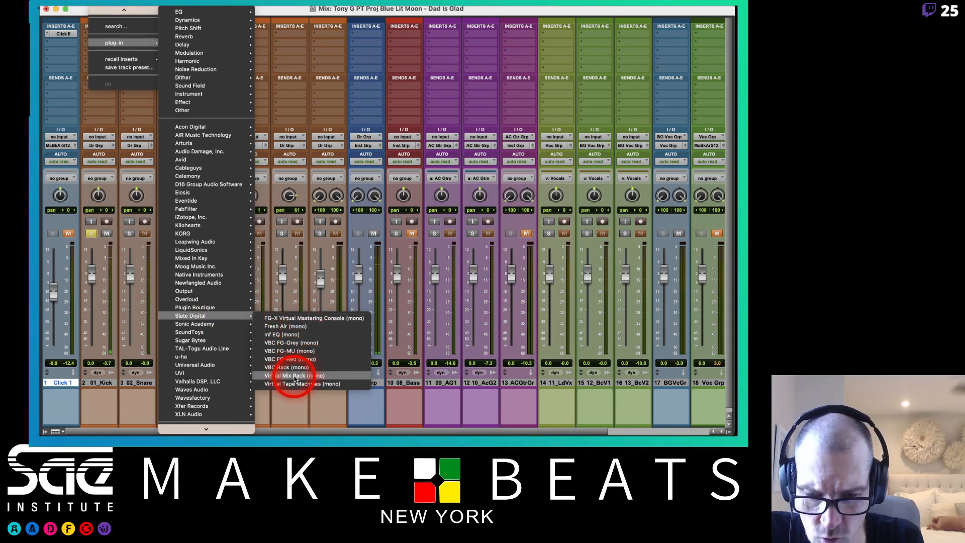
pyautogui.click(296, 377)
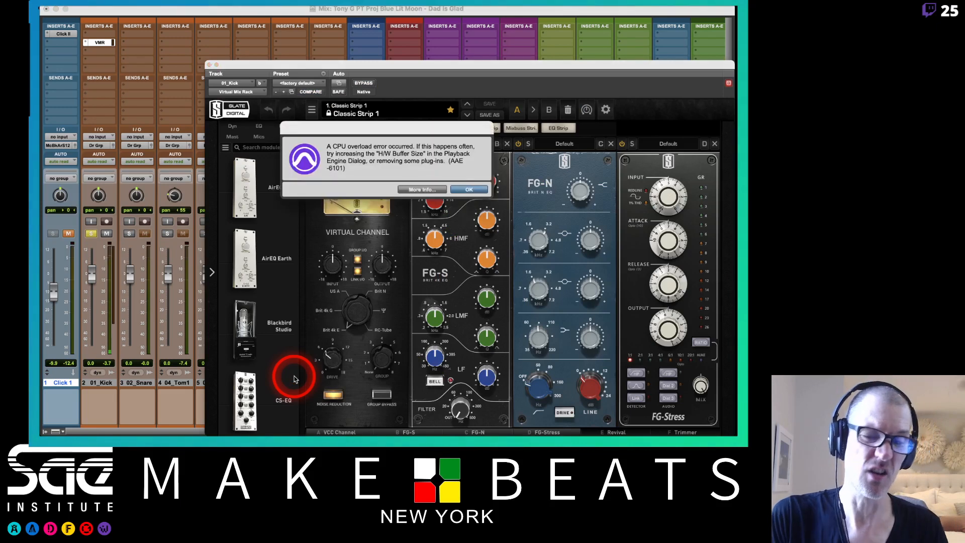
pyautogui.click(460, 190)
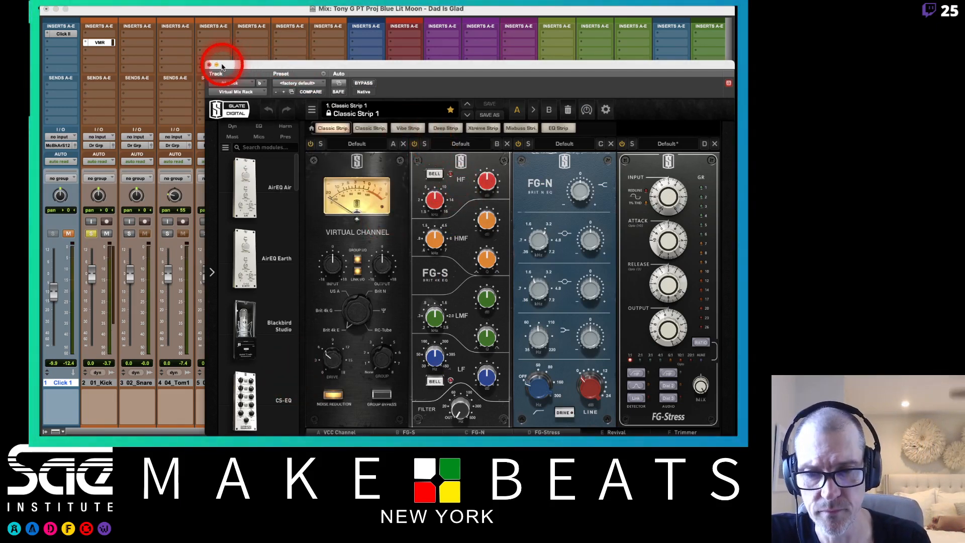
# Step: Check the playback device and hardware buffer size in the Playback Engine settings
pyautogui.moveTo(224, 64); pyautogui.dragTo(262, 138)
pyautogui.click(327, 8)
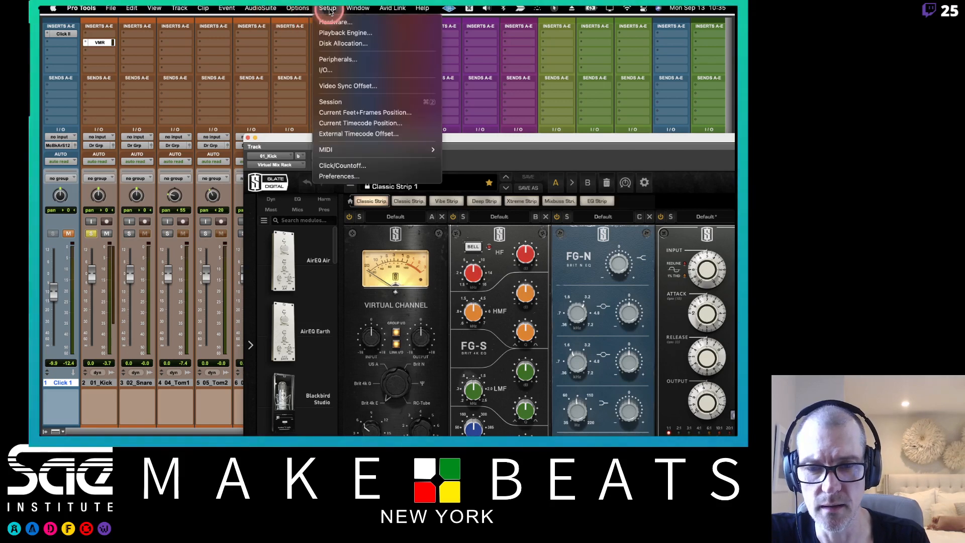
pyautogui.click(334, 34)
pyautogui.click(377, 98)
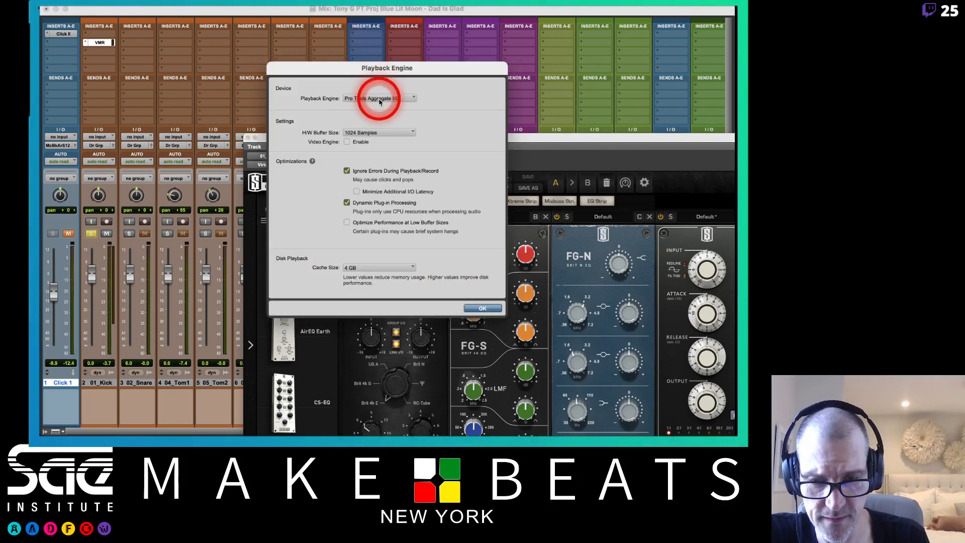
pyautogui.click(425, 93)
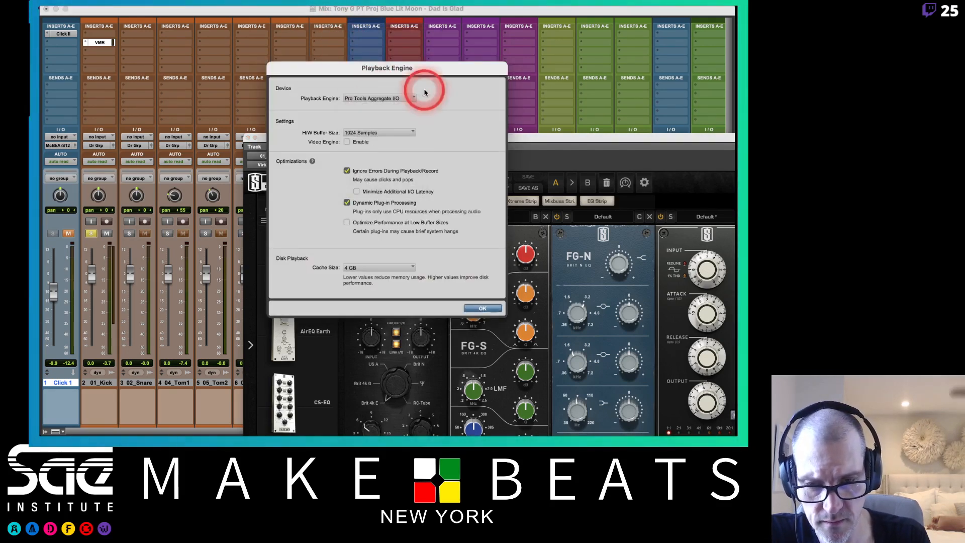
pyautogui.click(480, 307)
# Step: Load the Big Rock Kick drum preset into the Virtual Mix Rack on 01_Kick
pyautogui.moveTo(467, 141); pyautogui.dragTo(320, 10)
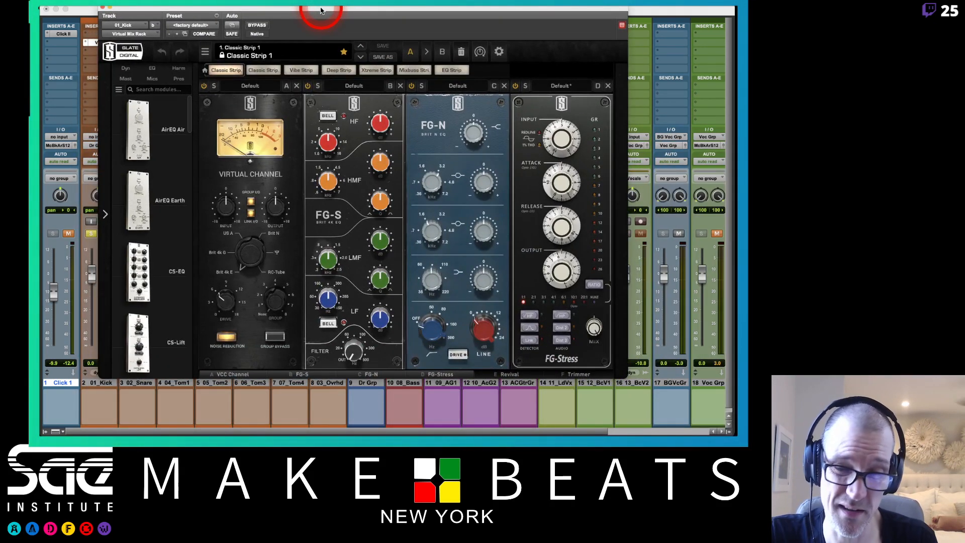
pyautogui.click(278, 56)
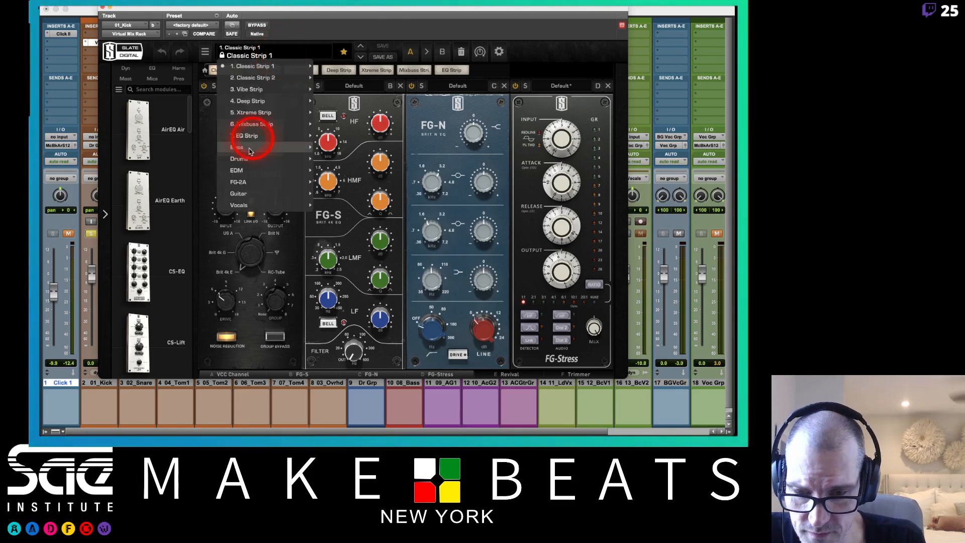
pyautogui.moveTo(246, 163)
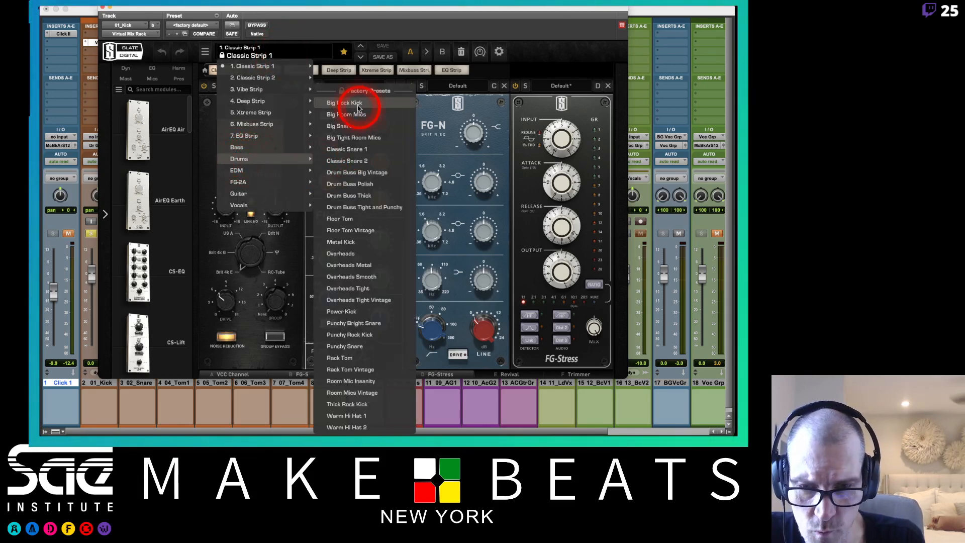
pyautogui.click(353, 102)
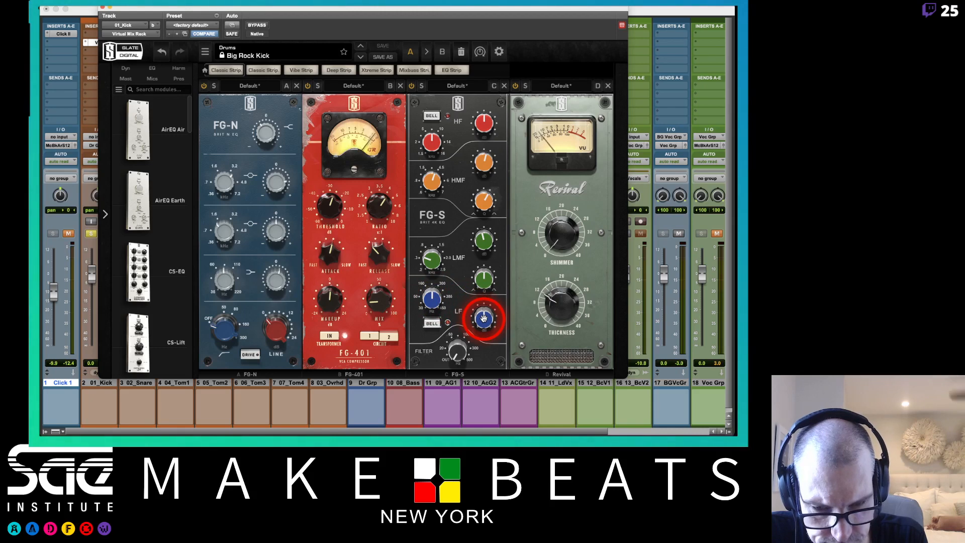
# Step: Try an FG-S LF boost of about 8 dB at 110 Hz and an FG-N low-band boost of about 5 dB on the kick
pyautogui.moveTo(430, 296); pyautogui.dragTo(428, 317)
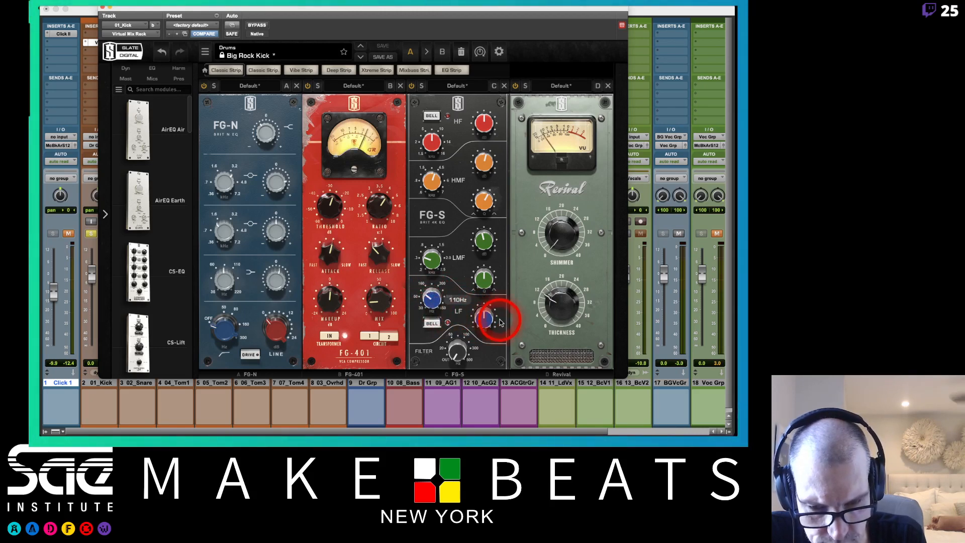
pyautogui.moveTo(500, 323)
pyautogui.mouseDown()
pyautogui.moveTo(479, 303)
pyautogui.moveTo(481, 280)
pyautogui.moveTo(484, 324)
pyautogui.mouseUp()
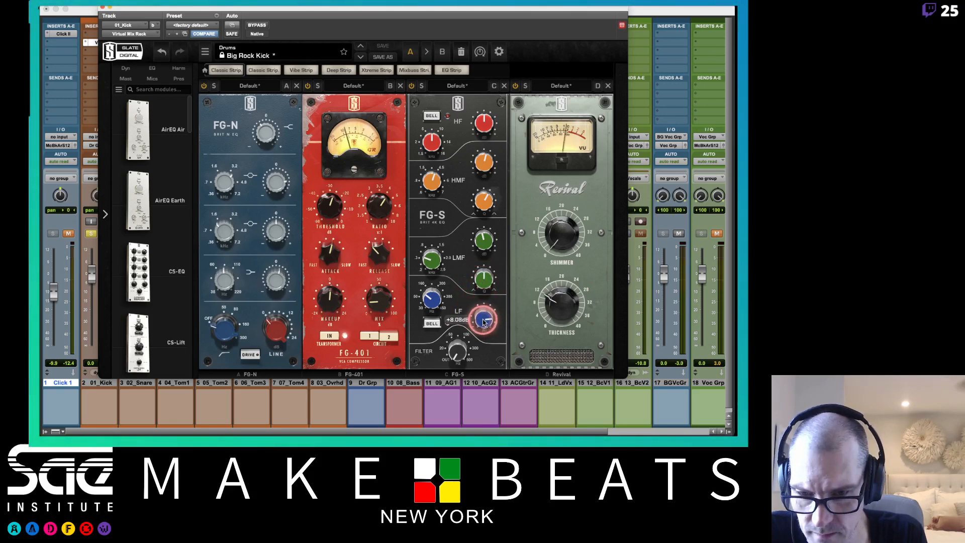
pyautogui.moveTo(484, 323); pyautogui.dragTo(433, 307)
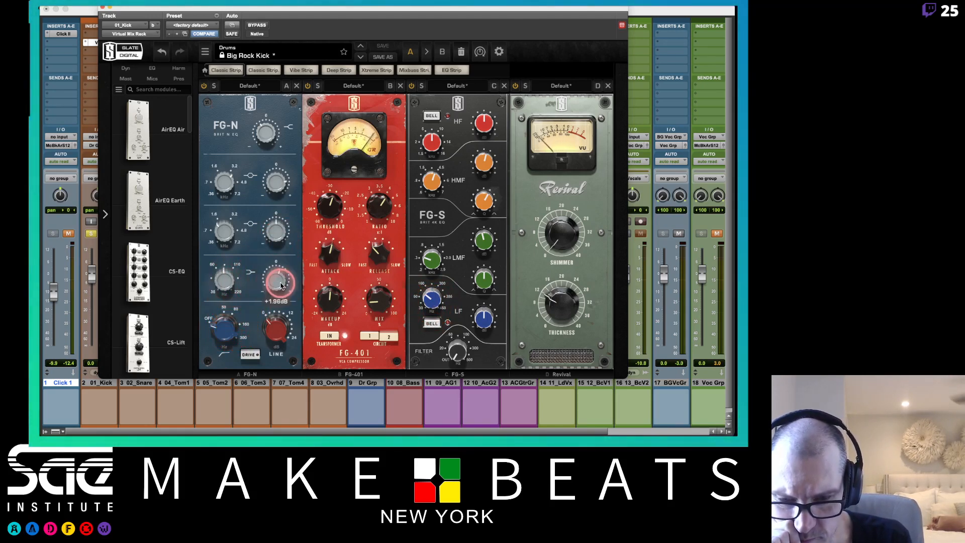
pyautogui.moveTo(280, 279); pyautogui.dragTo(277, 266)
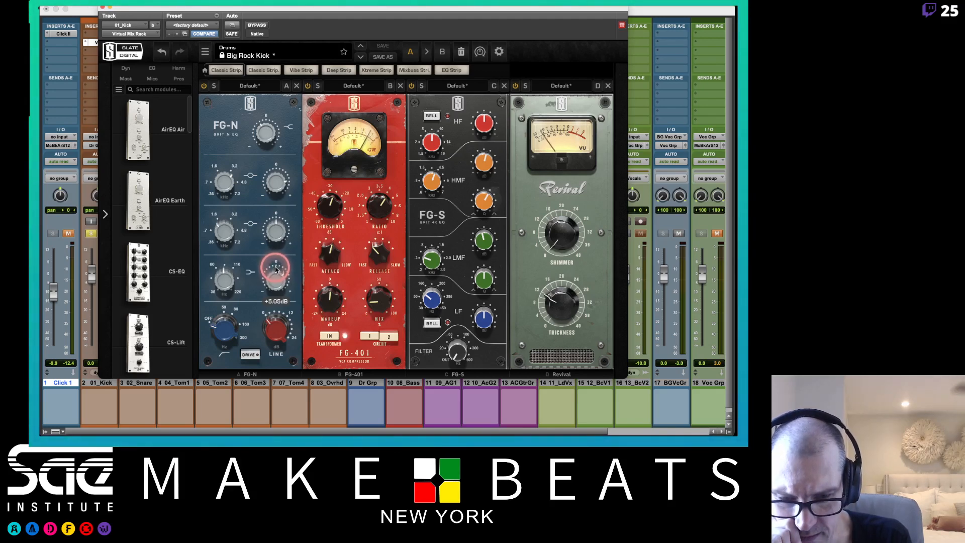
# Step: Try a bell-shaped LF boost below 110 Hz in FG-S, then turn the bell off and reset the LF gain to 0 dB
pyautogui.click(430, 324)
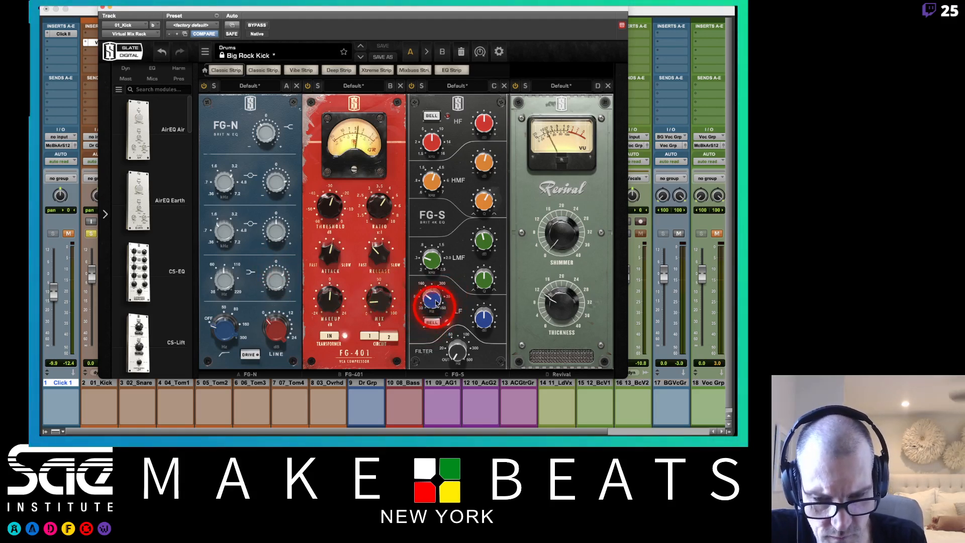
pyautogui.moveTo(482, 318); pyautogui.dragTo(480, 296)
pyautogui.click(432, 298)
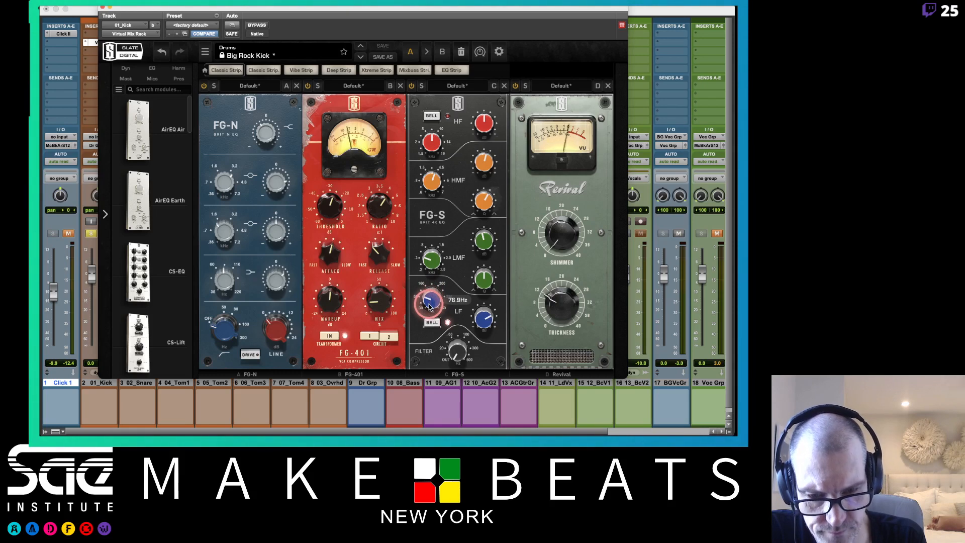
pyautogui.moveTo(427, 313); pyautogui.dragTo(428, 300)
pyautogui.click(431, 321)
pyautogui.doubleClick(485, 317)
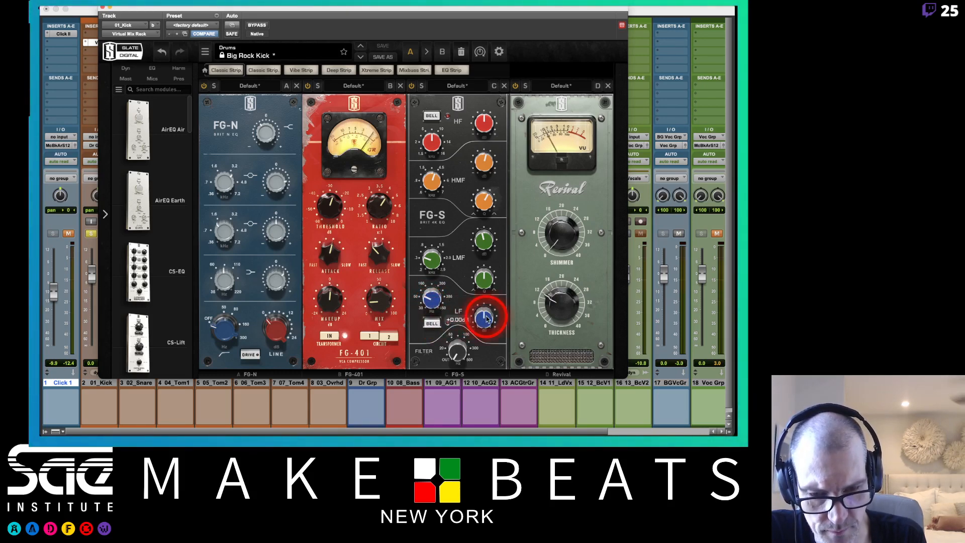
# Step: Try the Shimmer and Thickness amounts in Revival, set the FG-401 compressor threshold to about -24.9 dB, and close the Virtual Mix Rack
pyautogui.click(478, 268)
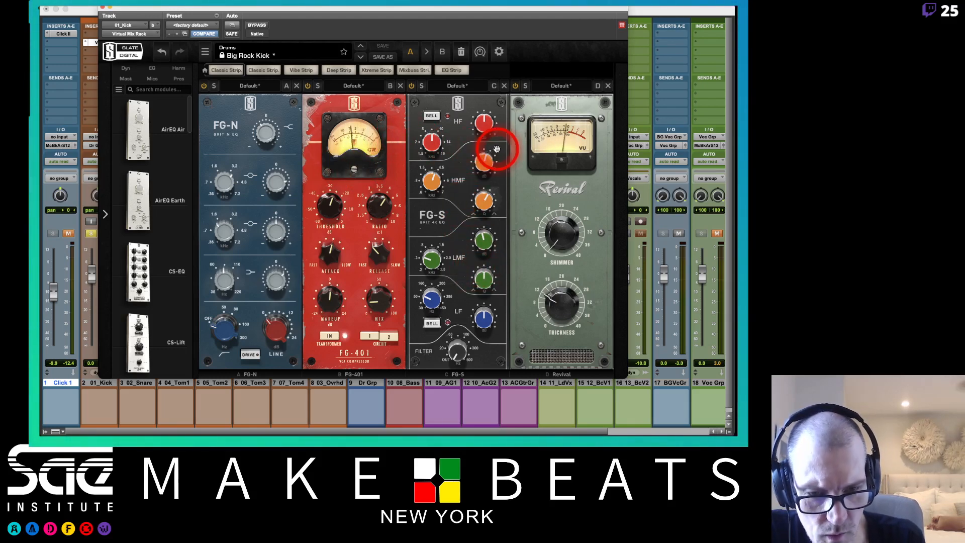
pyautogui.moveTo(565, 217); pyautogui.dragTo(562, 195)
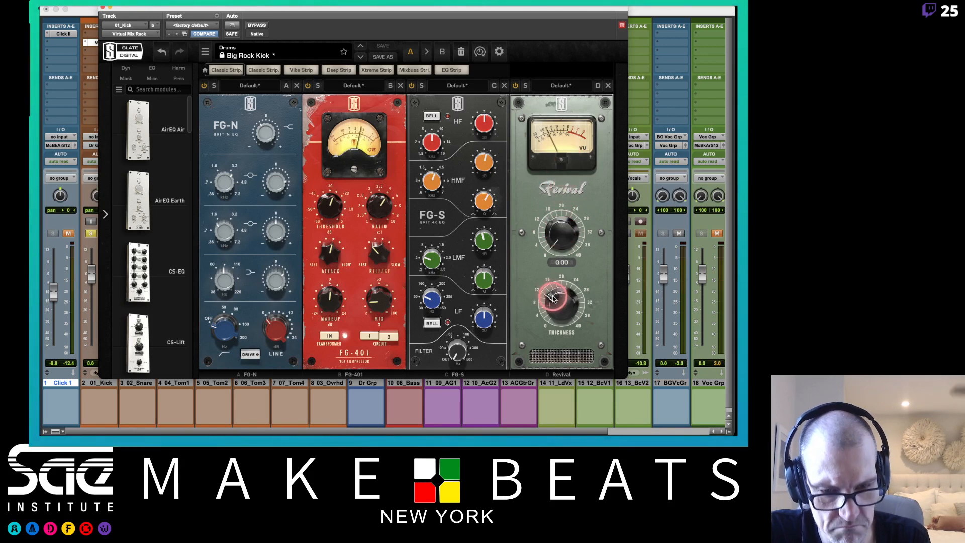
pyautogui.moveTo(556, 290); pyautogui.dragTo(563, 308)
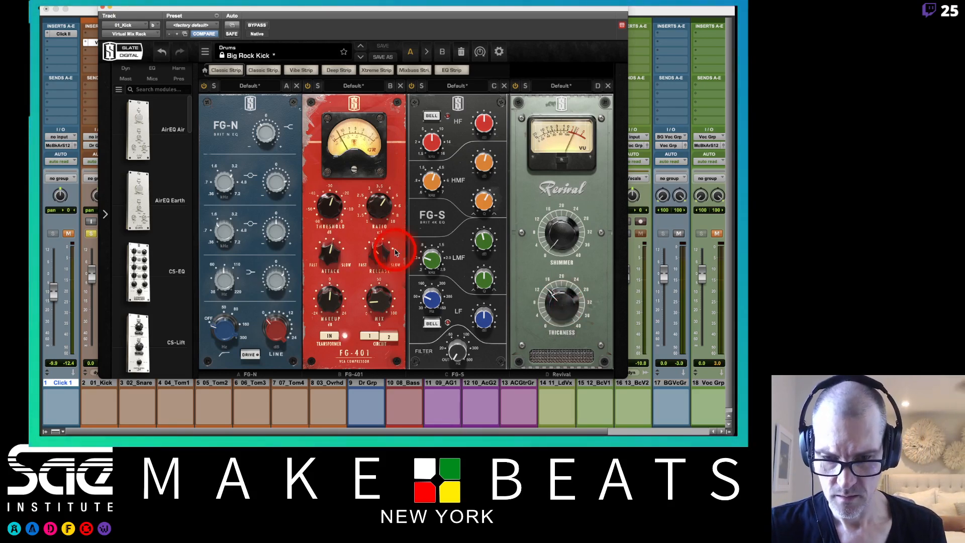
pyautogui.moveTo(332, 217)
pyautogui.mouseDown()
pyautogui.moveTo(326, 174)
pyautogui.moveTo(324, 200)
pyautogui.mouseUp()
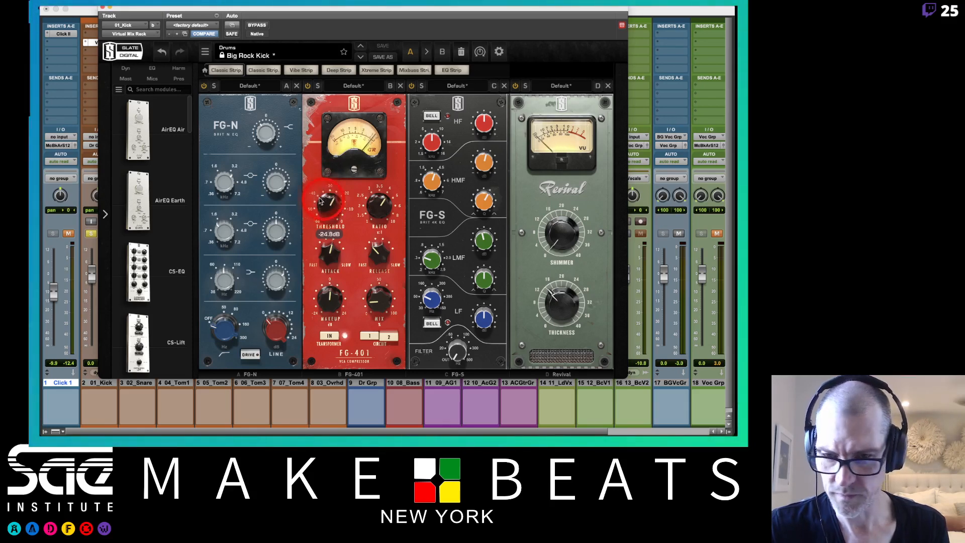
pyautogui.click(102, 8)
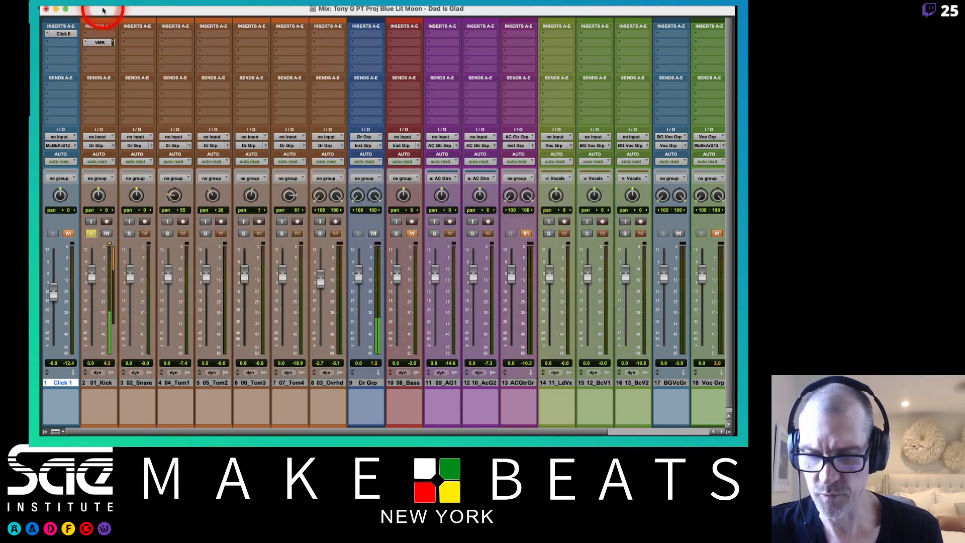
# Step: Unsolo 01_Kick and solo 02_Snare
pyautogui.click(91, 233)
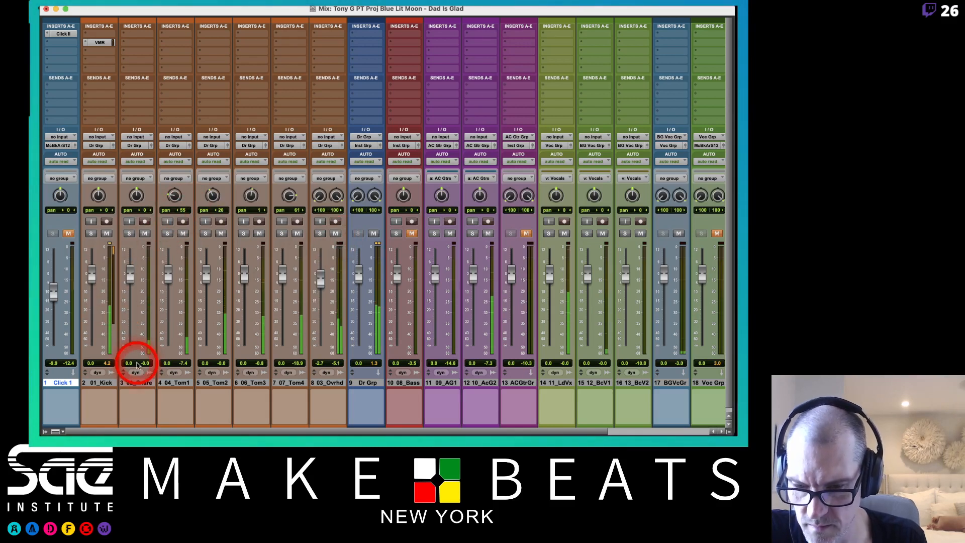
pyautogui.click(130, 233)
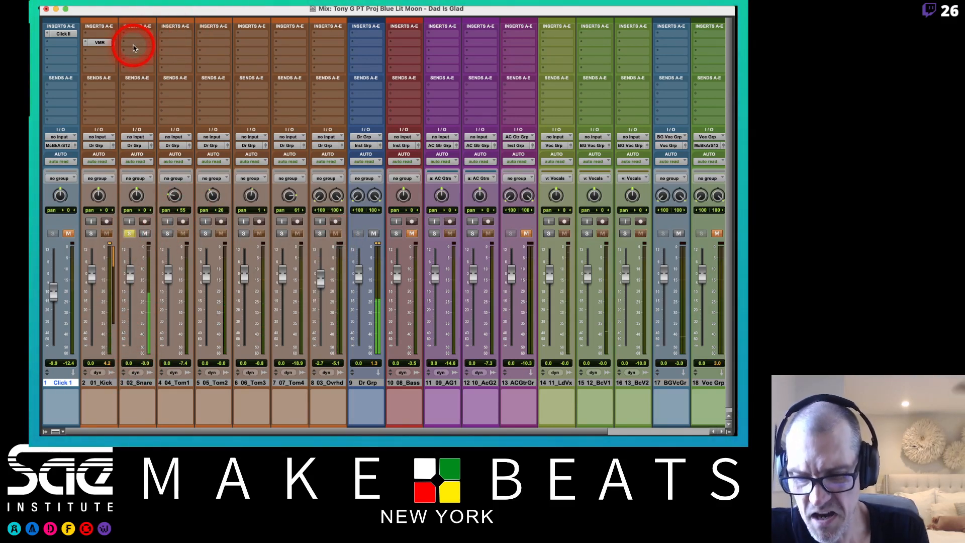
# Step: Copy the kick's Virtual Mix Rack to 02_Snare, load the Big Snare drum preset in it, and close the plug-in
pyautogui.moveTo(98, 41); pyautogui.dragTo(136, 45)
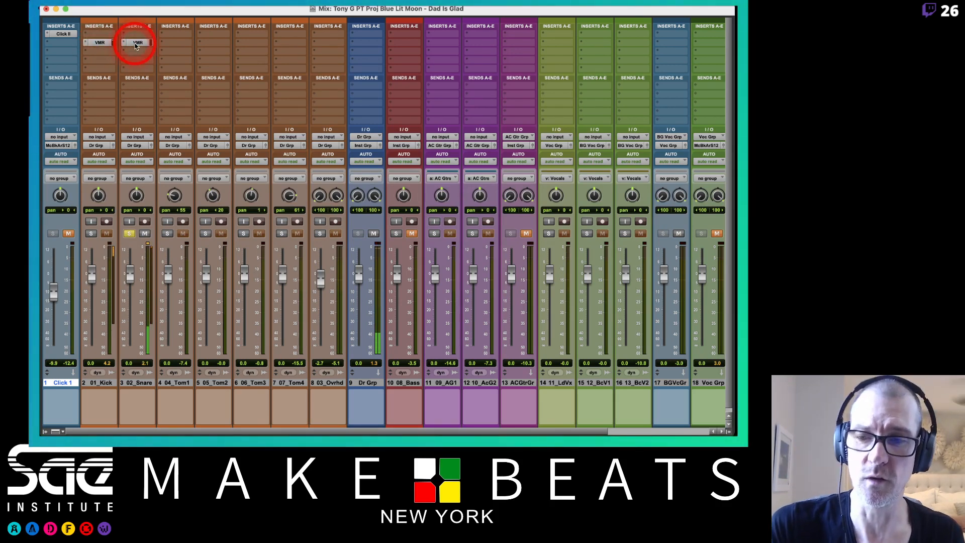
pyautogui.click(136, 42)
pyautogui.click(289, 70)
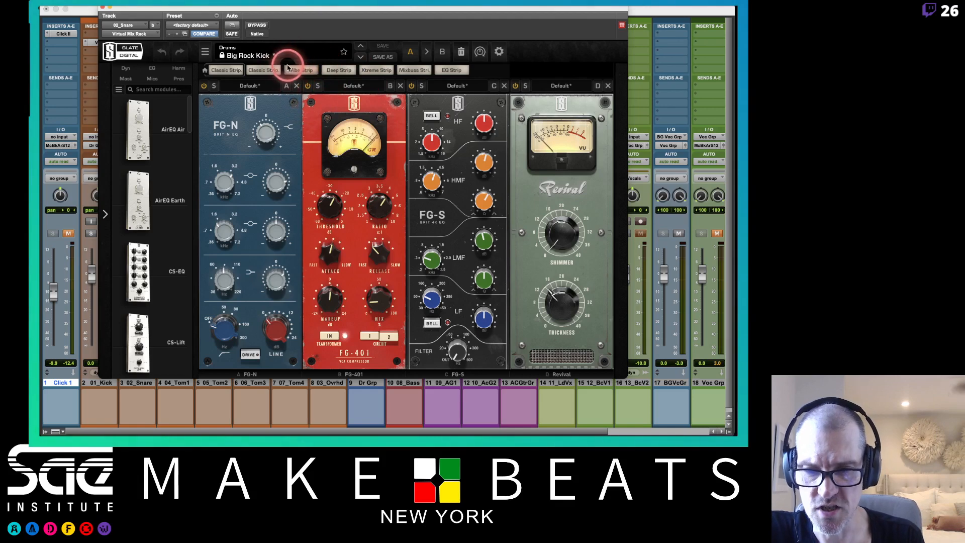
pyautogui.click(258, 55)
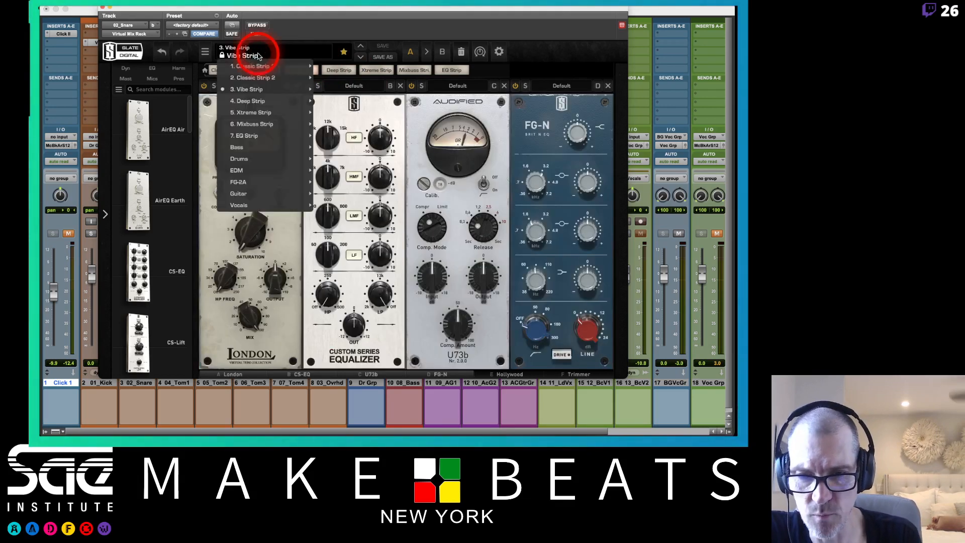
pyautogui.click(284, 50)
pyautogui.click(249, 57)
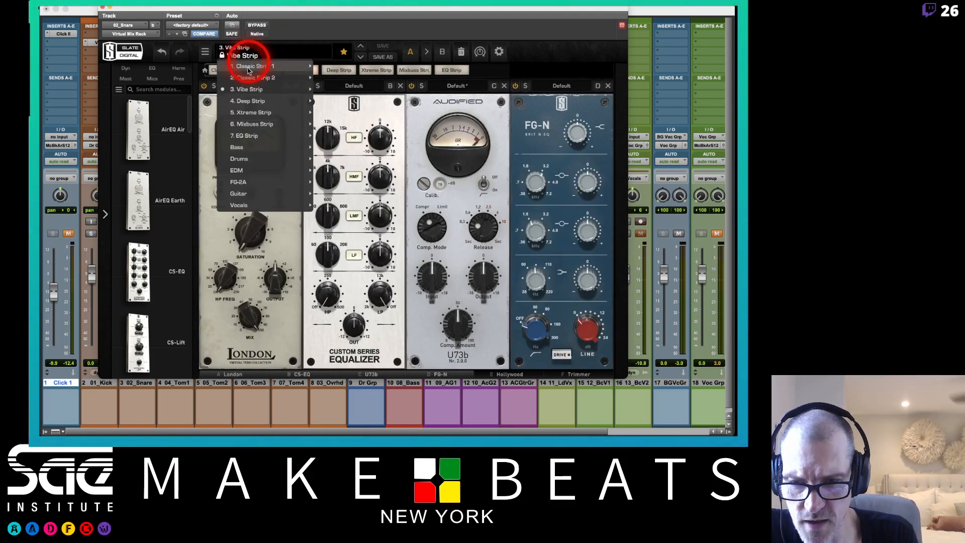
pyautogui.click(245, 146)
pyautogui.click(262, 161)
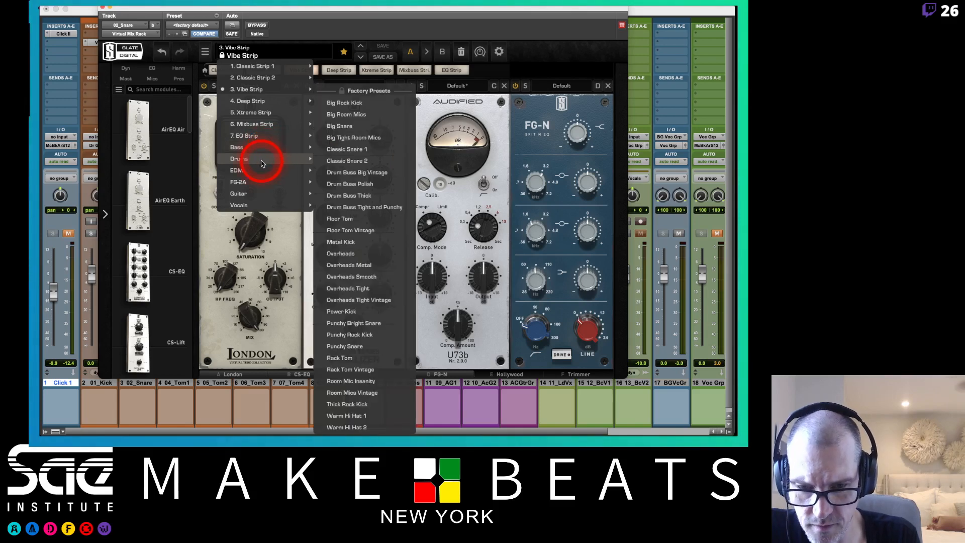
pyautogui.click(361, 126)
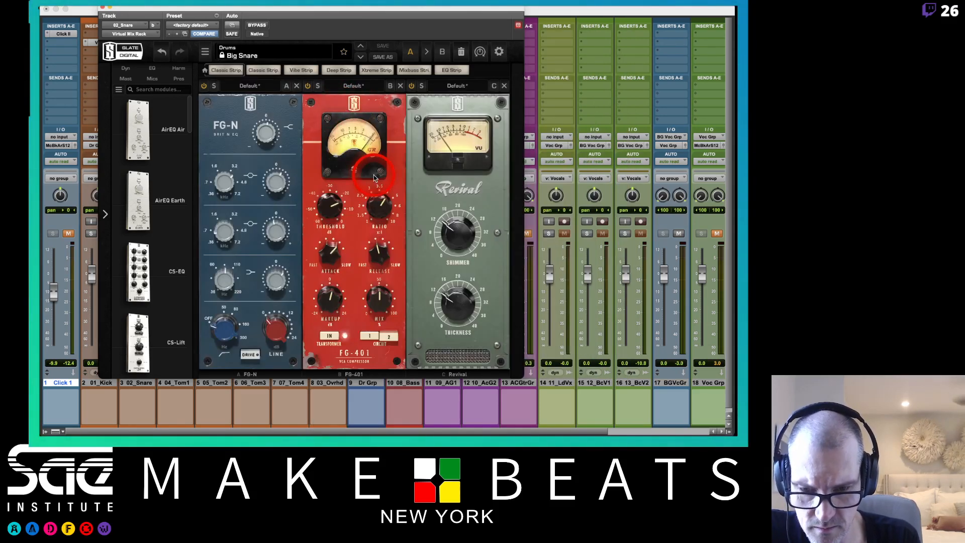
pyautogui.click(102, 8)
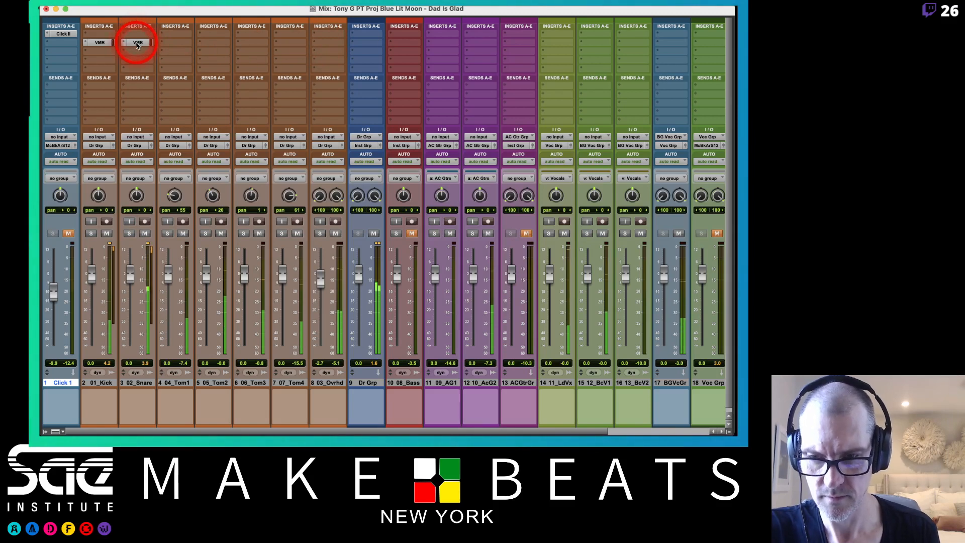
# Step: Copy the snare's Virtual Mix Rack to the 03_Ovrhd track and load the Overheads Tight Vintage drum preset
pyautogui.moveTo(133, 41); pyautogui.dragTo(328, 43)
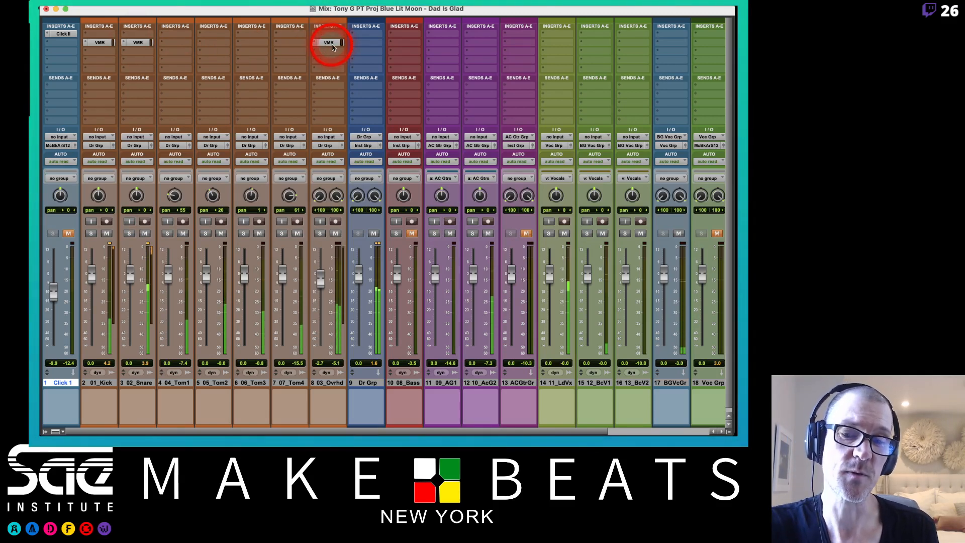
pyautogui.click(330, 43)
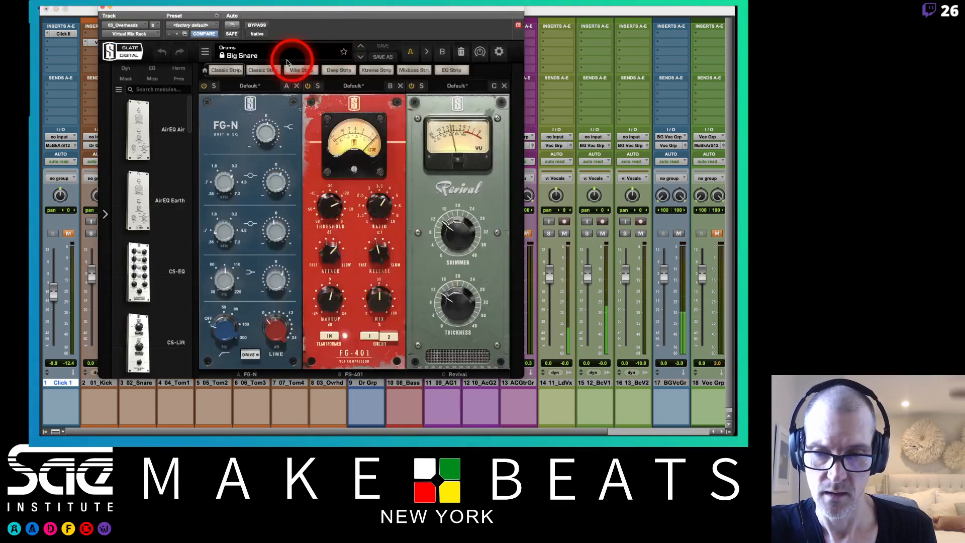
pyautogui.click(246, 56)
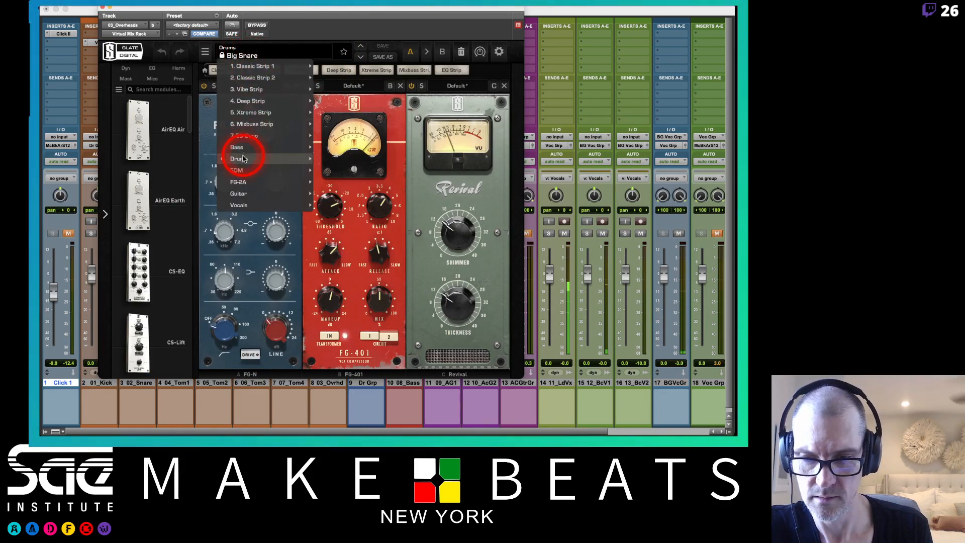
pyautogui.moveTo(244, 160)
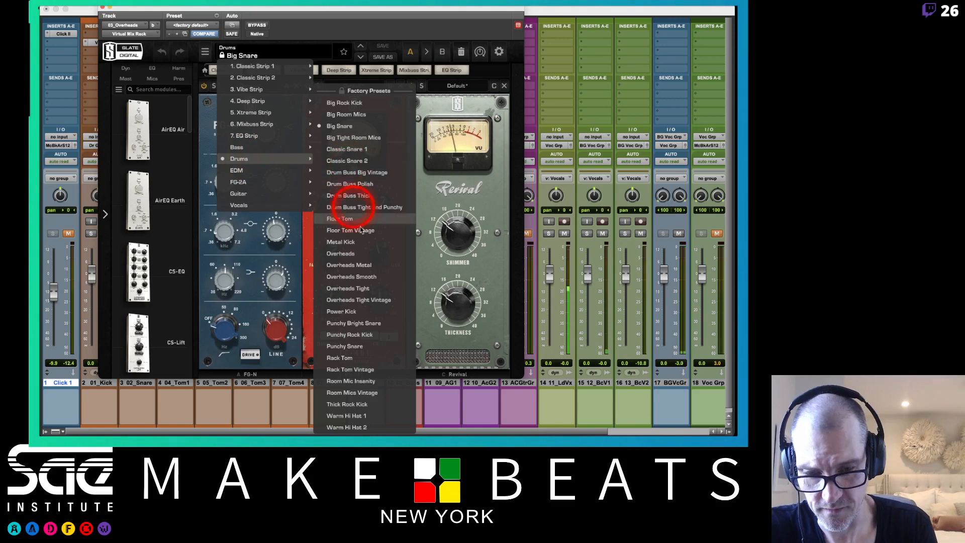
pyautogui.click(370, 300)
# Step: Solo the 03_Ovrhd track and audition neighbouring overhead presets, settling on Overheads Smooth
pyautogui.moveTo(261, 9); pyautogui.dragTo(469, 9)
pyautogui.moveTo(359, 11); pyautogui.dragTo(456, 10)
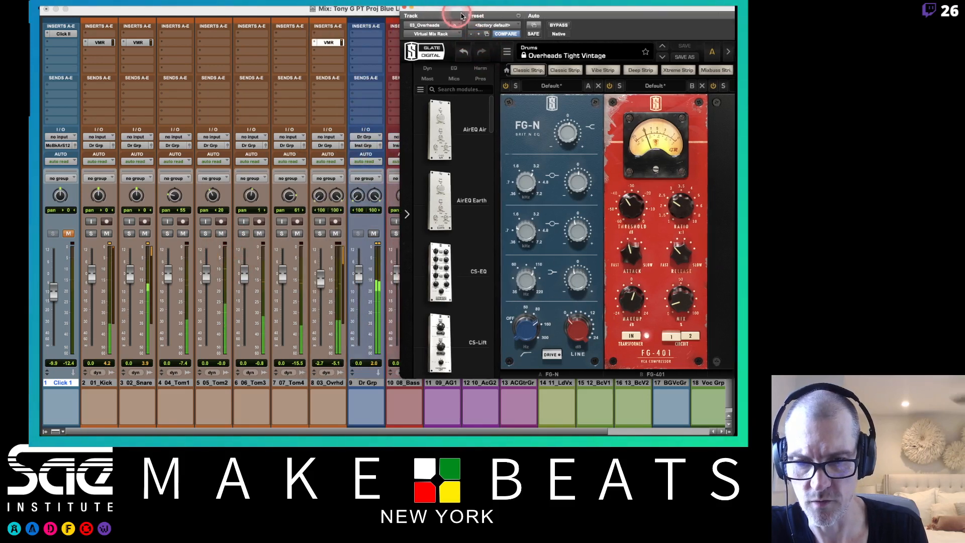
pyautogui.click(319, 233)
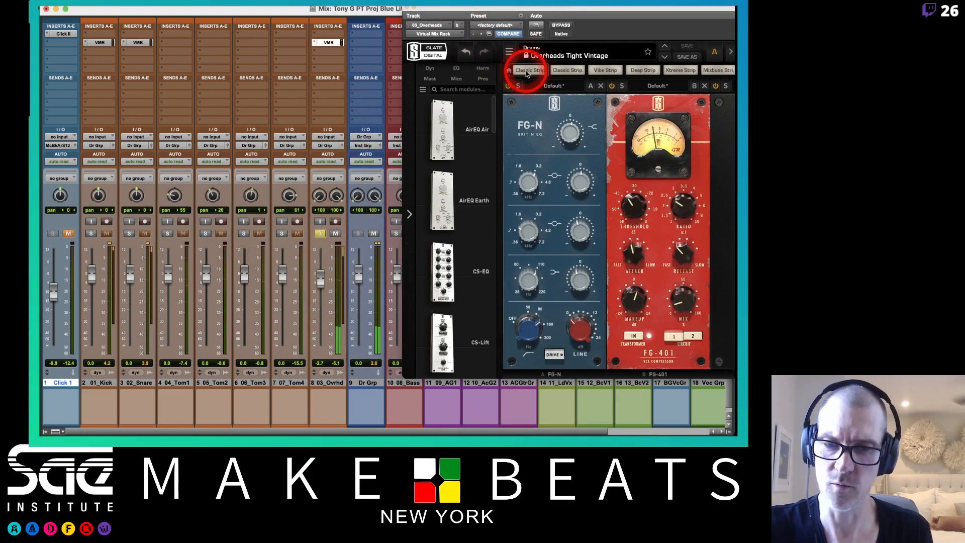
pyautogui.moveTo(527, 7)
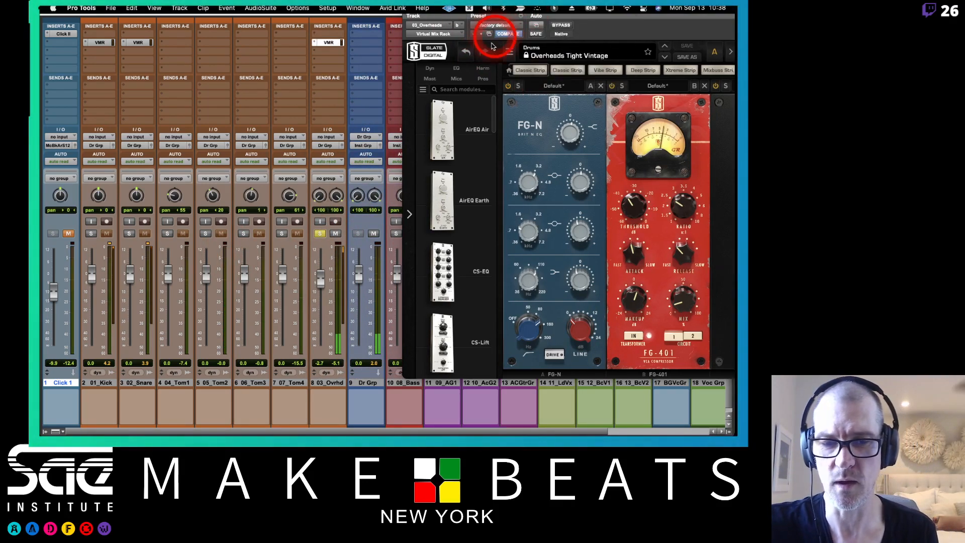
pyautogui.moveTo(539, 9); pyautogui.dragTo(371, 23)
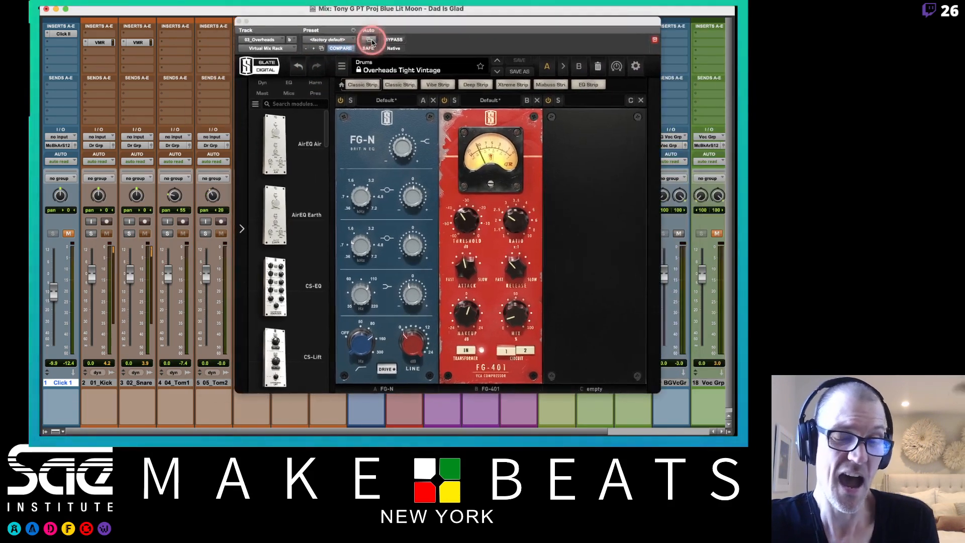
pyautogui.click(498, 61)
pyautogui.click(497, 61)
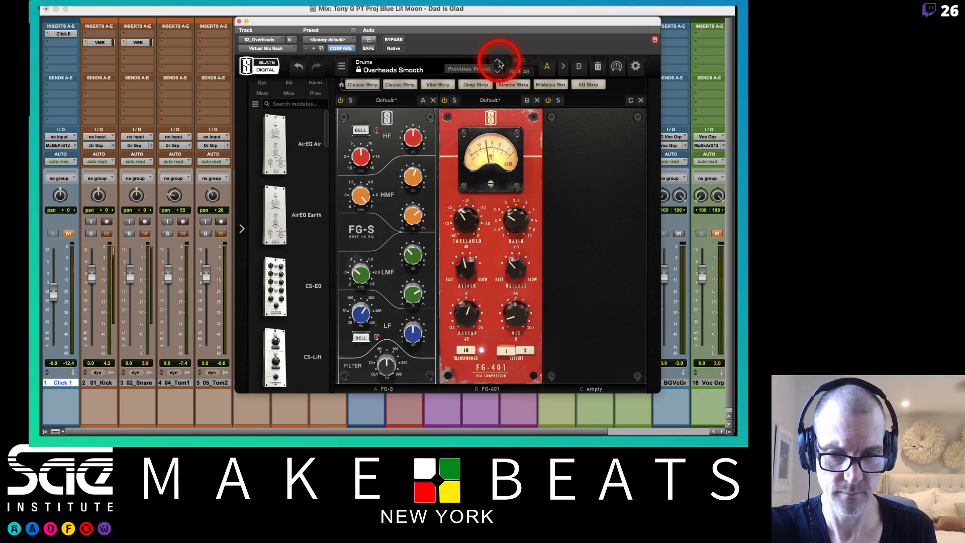
pyautogui.click(498, 62)
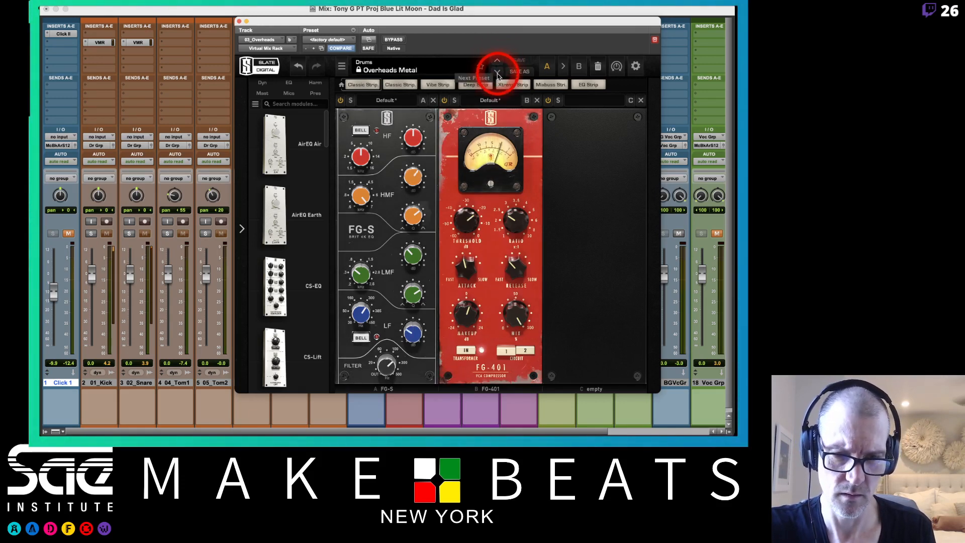
pyautogui.click(497, 74)
pyautogui.click(430, 21)
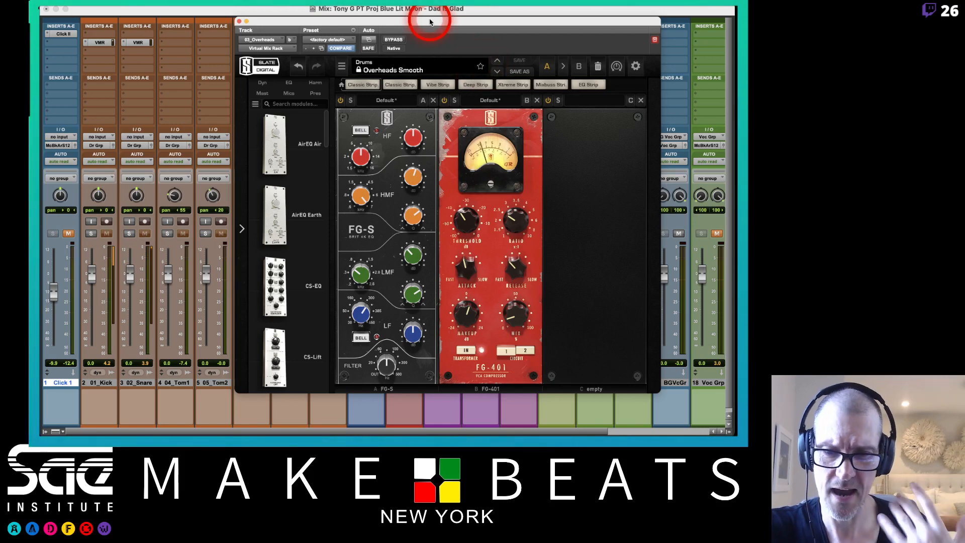
# Step: Unsolo 03_Ovrhd and close its Virtual Mix Rack
pyautogui.moveTo(430, 21); pyautogui.dragTo(599, 18)
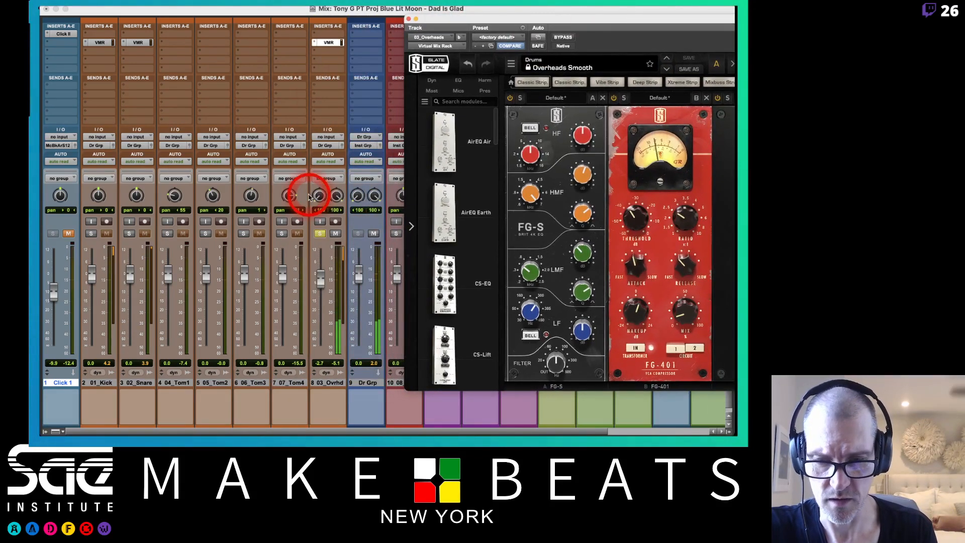
pyautogui.click(319, 234)
pyautogui.click(319, 234)
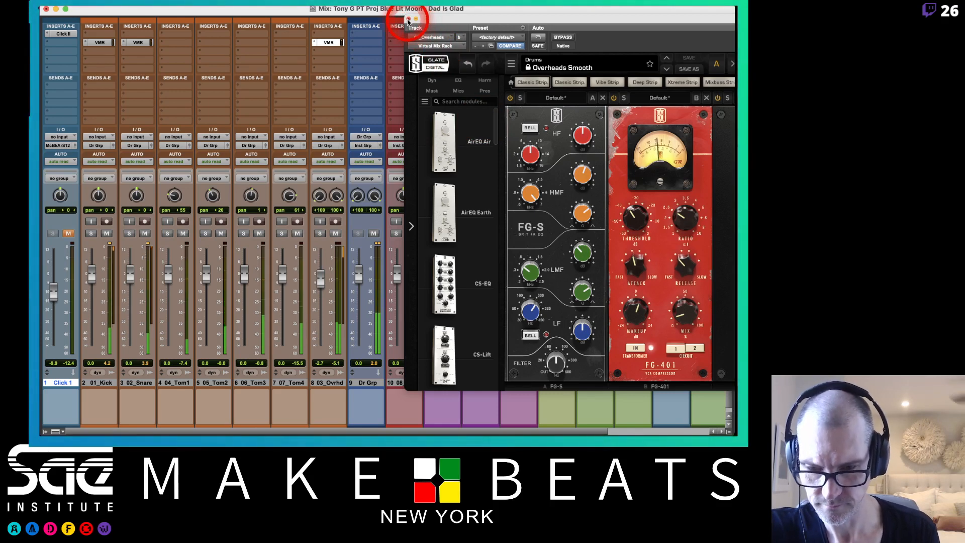
pyautogui.click(408, 20)
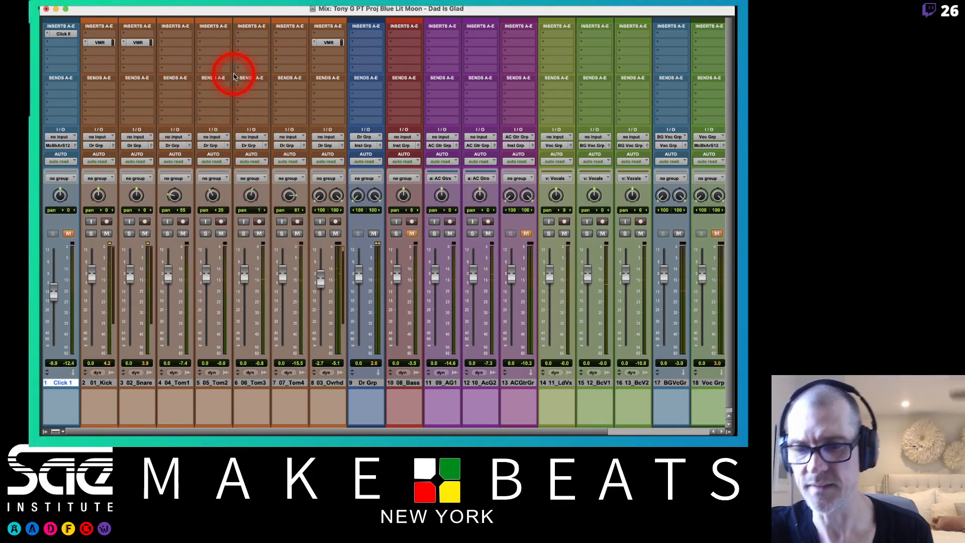
# Step: Insert an EQ3 1-Band (mono) on 07_Tom4 with a high-pass filter at 150 Hz and a 6 dB/oct slope
pyautogui.click(295, 34)
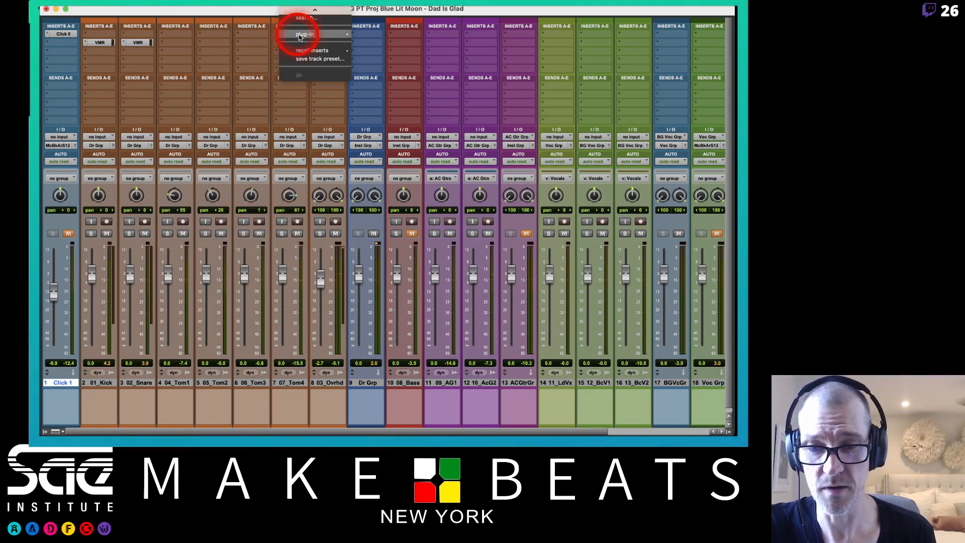
pyautogui.moveTo(327, 33)
pyautogui.moveTo(372, 12)
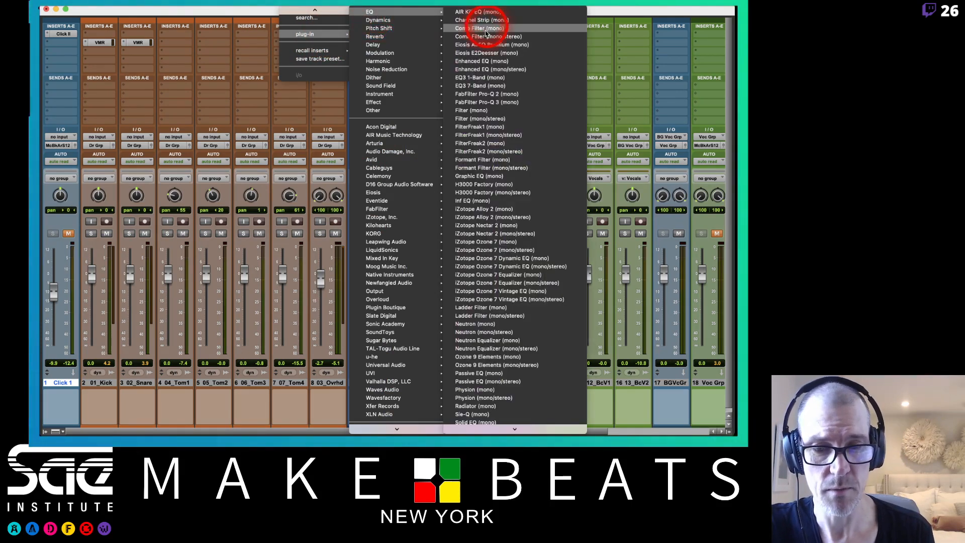
pyautogui.click(478, 71)
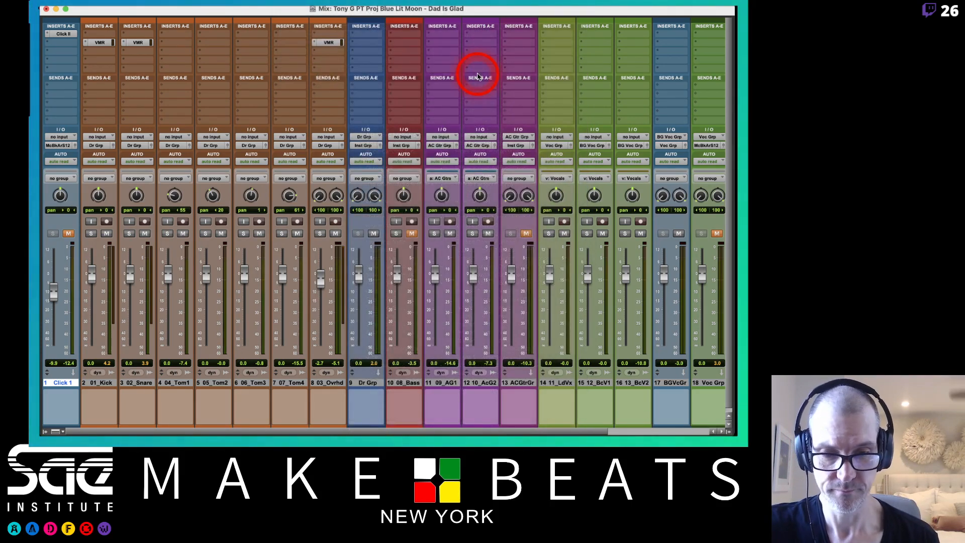
pyautogui.click(502, 94)
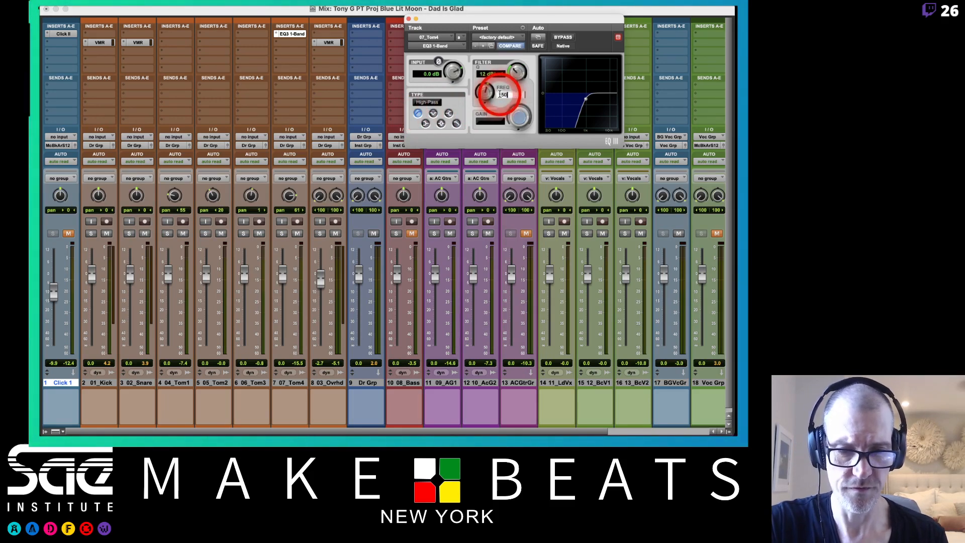
pyautogui.write('150')
pyautogui.press('Return')
pyautogui.moveTo(517, 72); pyautogui.dragTo(518, 92)
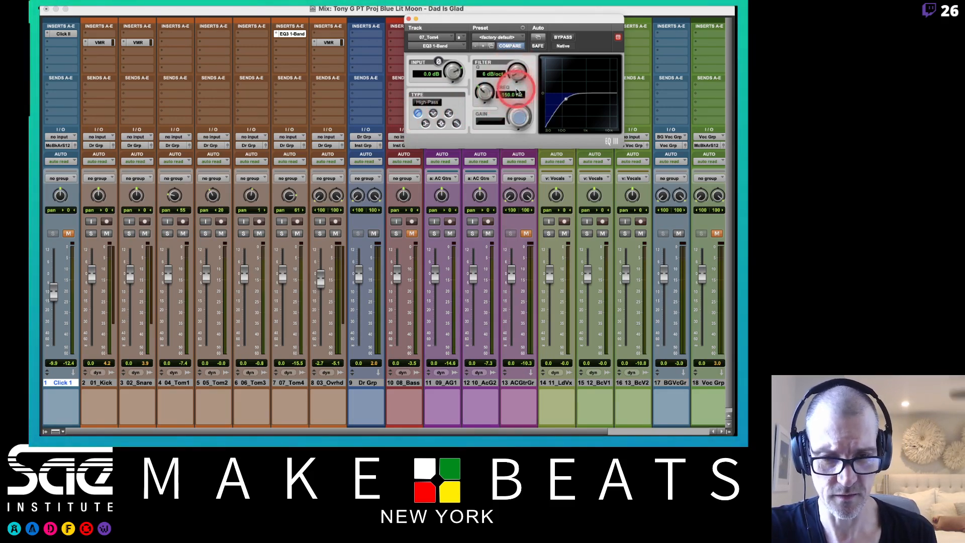
# Step: Copy the 07_Tom4 high-pass EQ to 06_Tom3, 05_Tom2 and 04_Tom1, and close the EQ
pyautogui.click(296, 35)
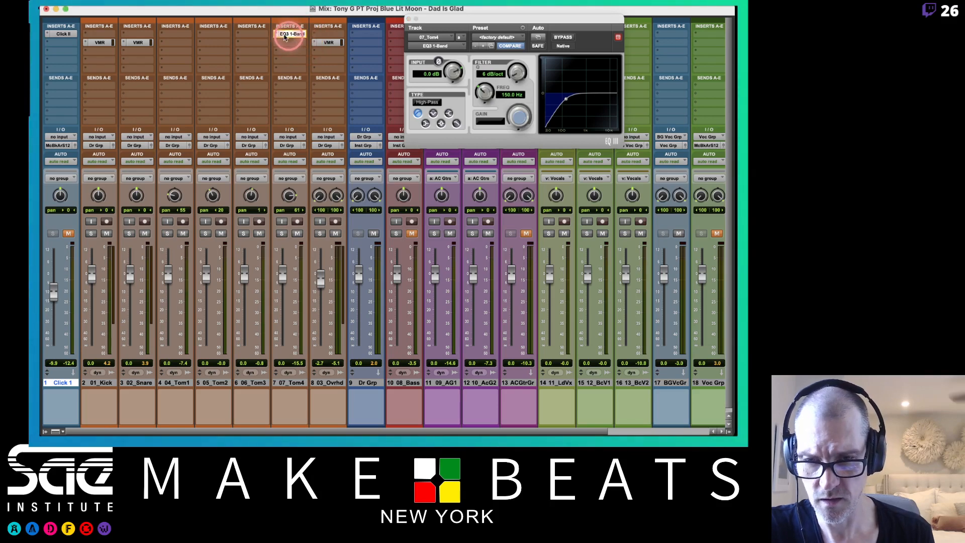
pyautogui.moveTo(284, 37); pyautogui.dragTo(190, 35)
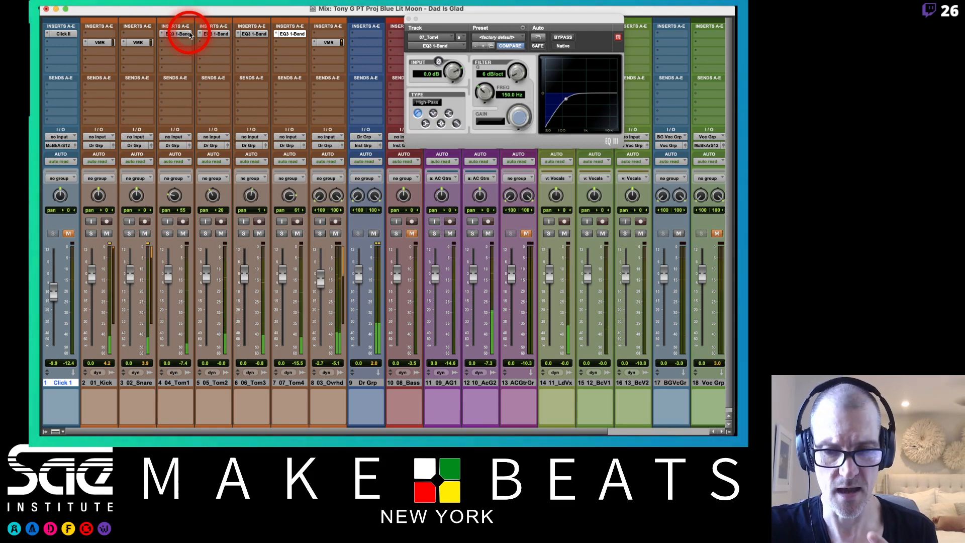
pyautogui.click(409, 20)
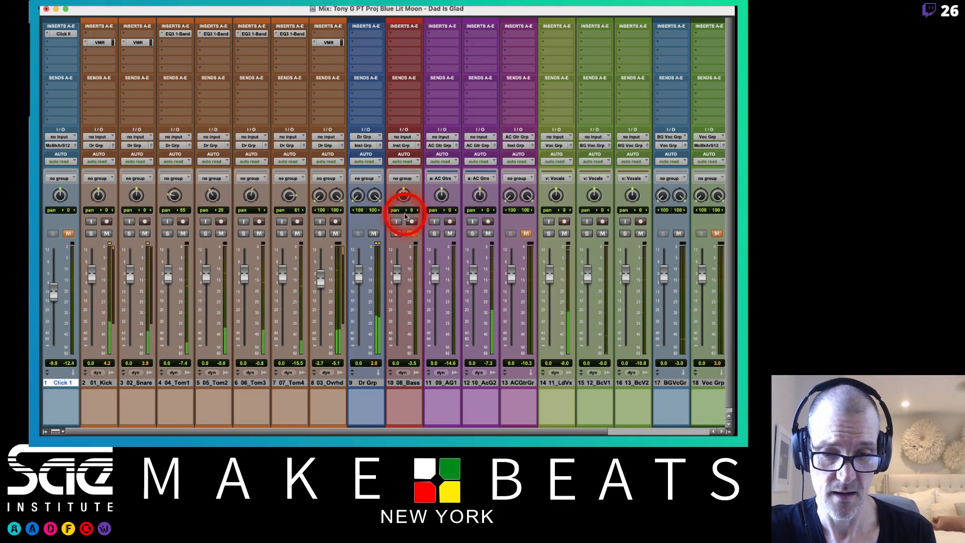
# Step: Unmute 08_Bass and lower the Dr Grp fader to about -7 dB
pyautogui.click(397, 234)
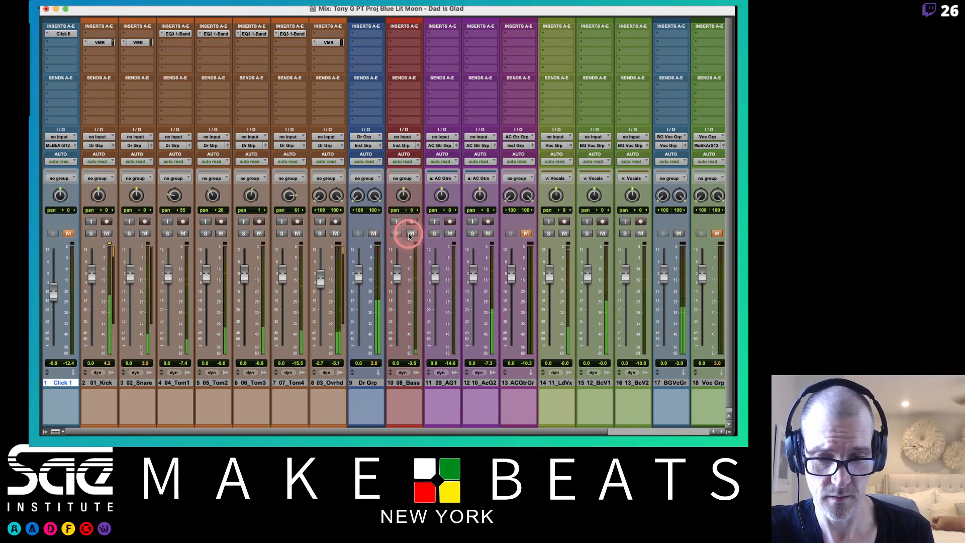
pyautogui.click(398, 234)
pyautogui.hscroll(3, 442, 267)
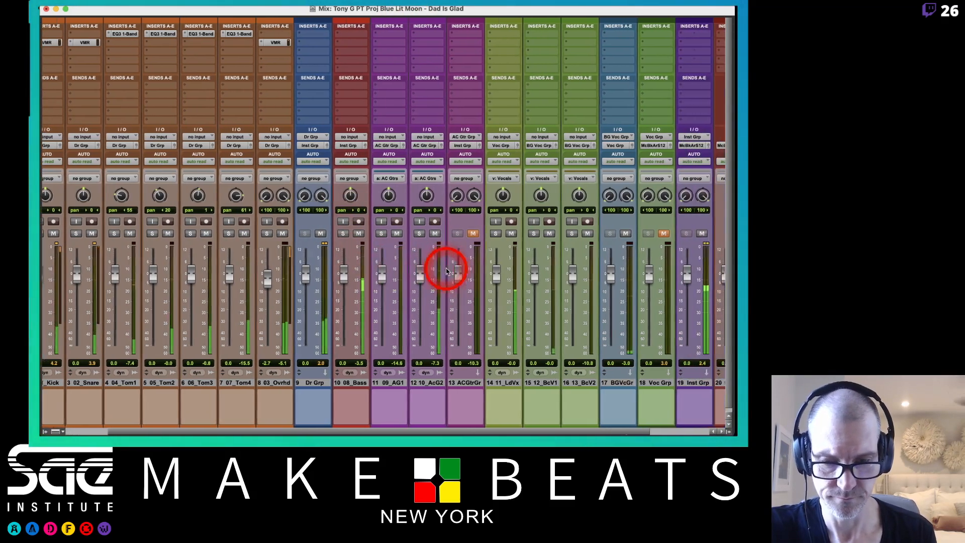
pyautogui.moveTo(297, 280)
pyautogui.mouseDown()
pyautogui.moveTo(293, 269)
pyautogui.moveTo(293, 296)
pyautogui.mouseUp()
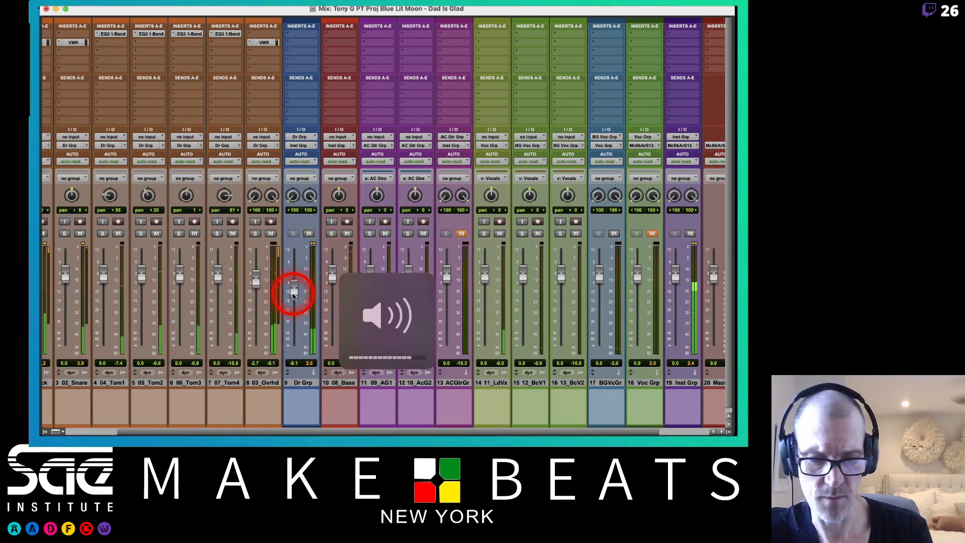
pyautogui.press('XF86AudioLowerVolume')
pyautogui.moveTo(294, 296); pyautogui.dragTo(295, 294)
# Step: Reset the Dr Grp fader to 0 dB and clear the peak level reading on Master 1
pyautogui.hscroll(3, 295, 292)
pyautogui.click(669, 240)
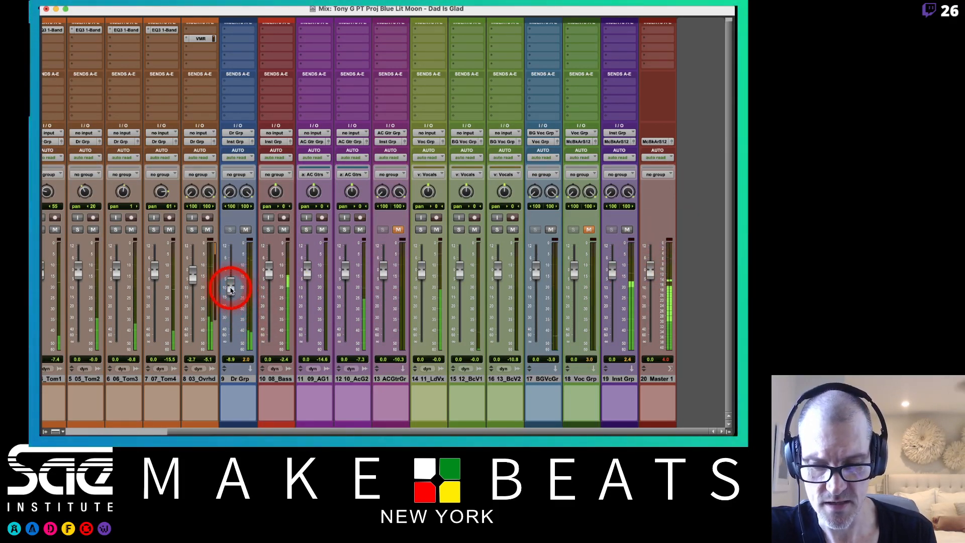
pyautogui.keyDown('alt'); pyautogui.click(231, 289); pyautogui.keyUp('alt')
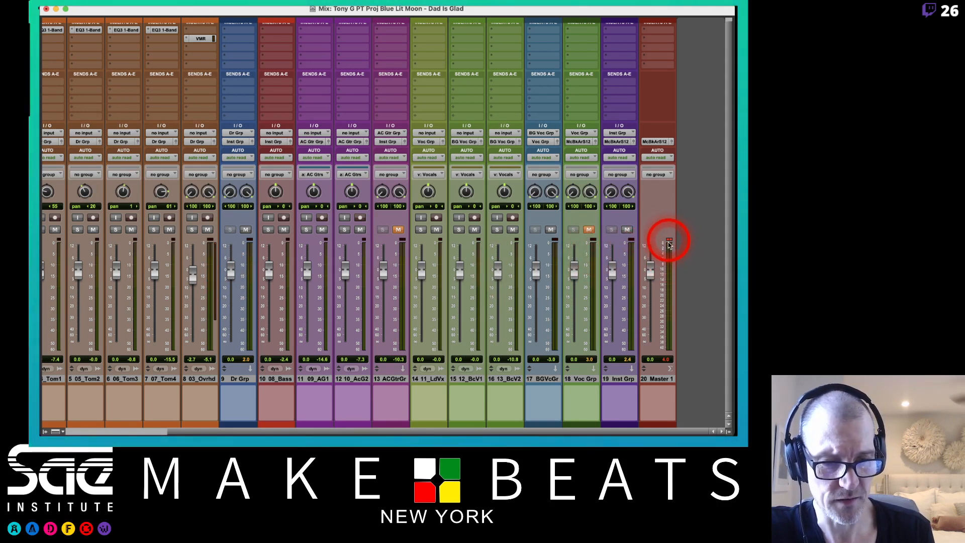
pyautogui.click(661, 359)
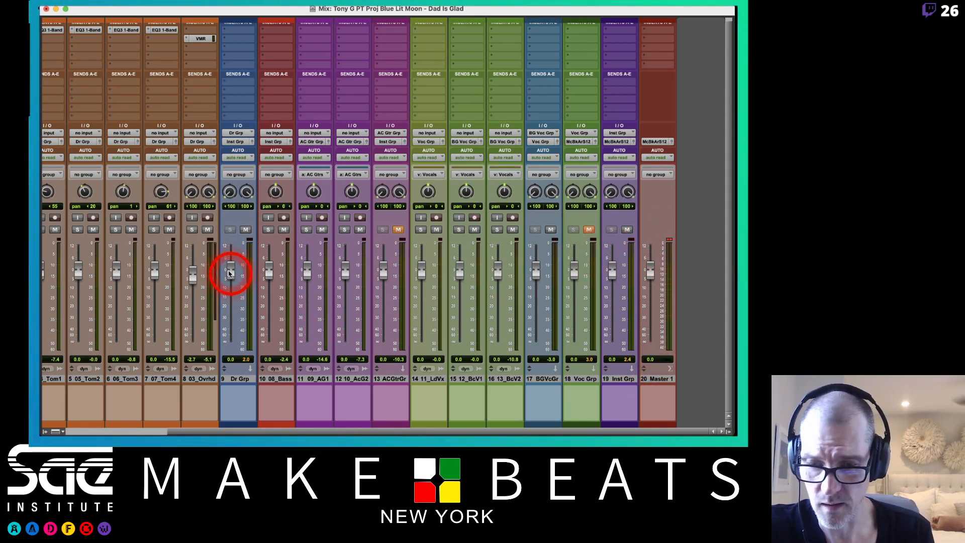
# Step: Lower the Dr Grp fader to -9.4 dB and clear the peak indicators on Master 1
pyautogui.moveTo(229, 273); pyautogui.dragTo(229, 290)
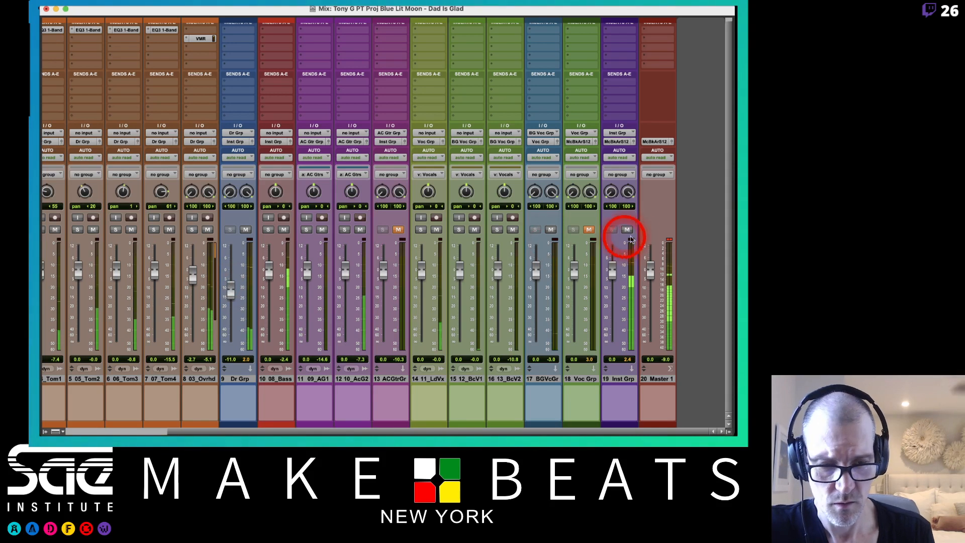
pyautogui.click(665, 241)
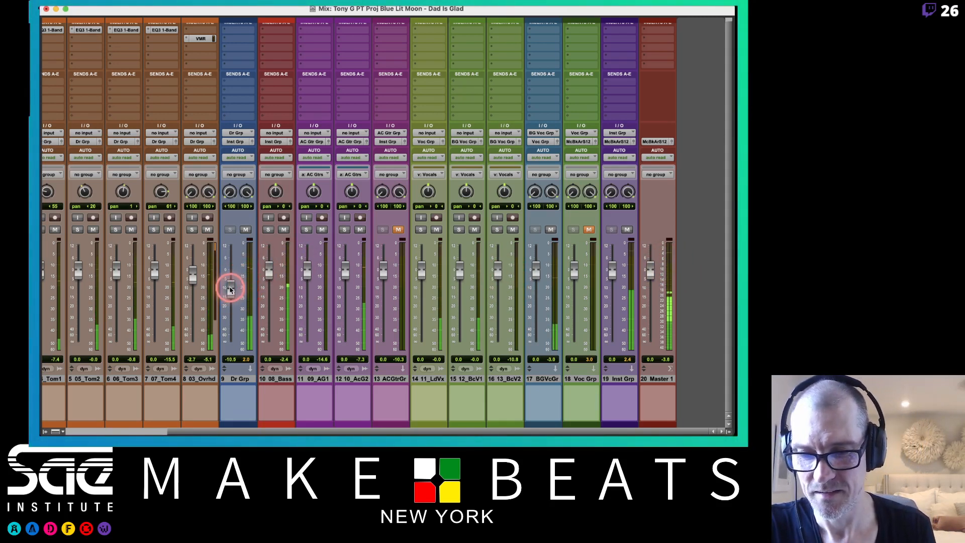
pyautogui.moveTo(231, 290); pyautogui.dragTo(230, 288)
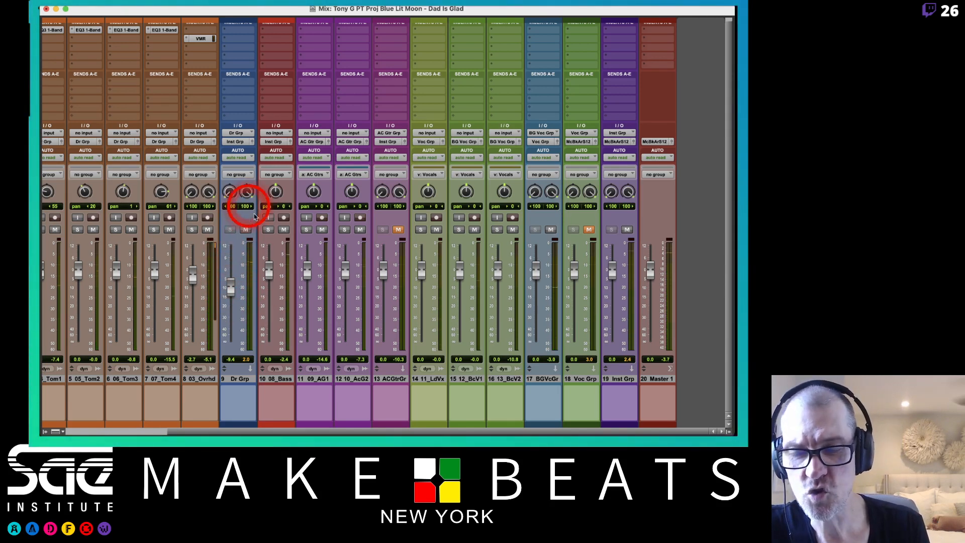
# Step: Insert the VBC FG-Grey (stereo) compressor on the Dr Grp track
pyautogui.scroll(1, 239, 49)
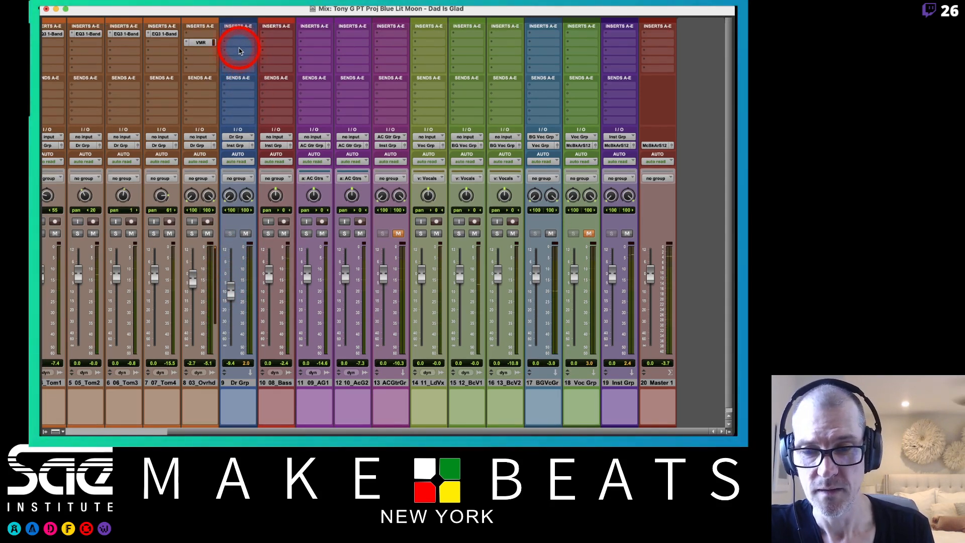
pyautogui.click(239, 47)
pyautogui.moveTo(270, 51)
pyautogui.moveTo(345, 54)
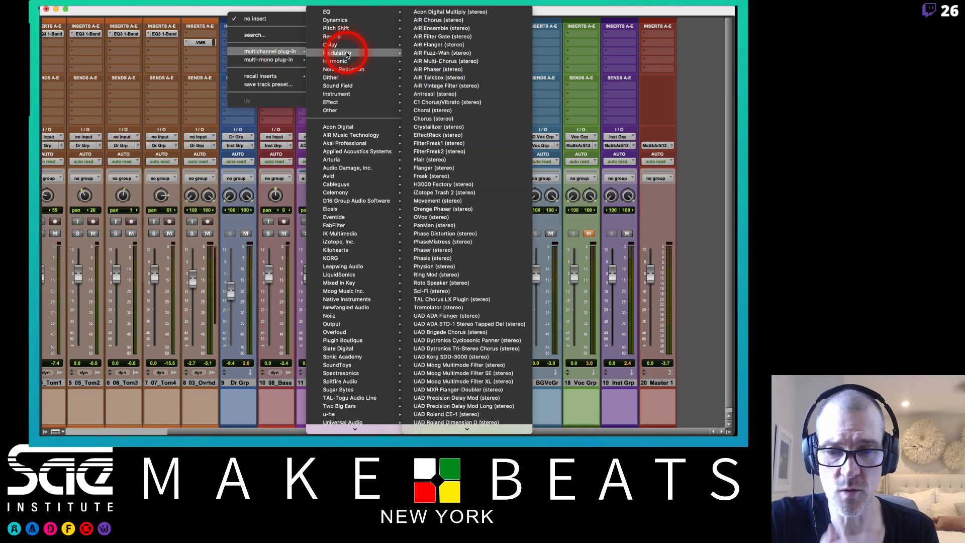
pyautogui.moveTo(347, 22)
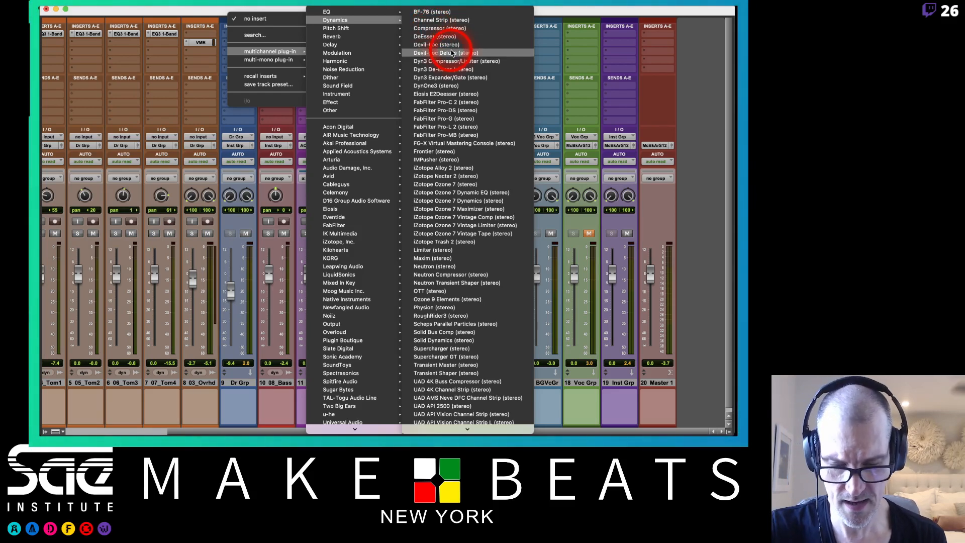
pyautogui.scroll(-10, 452, 53)
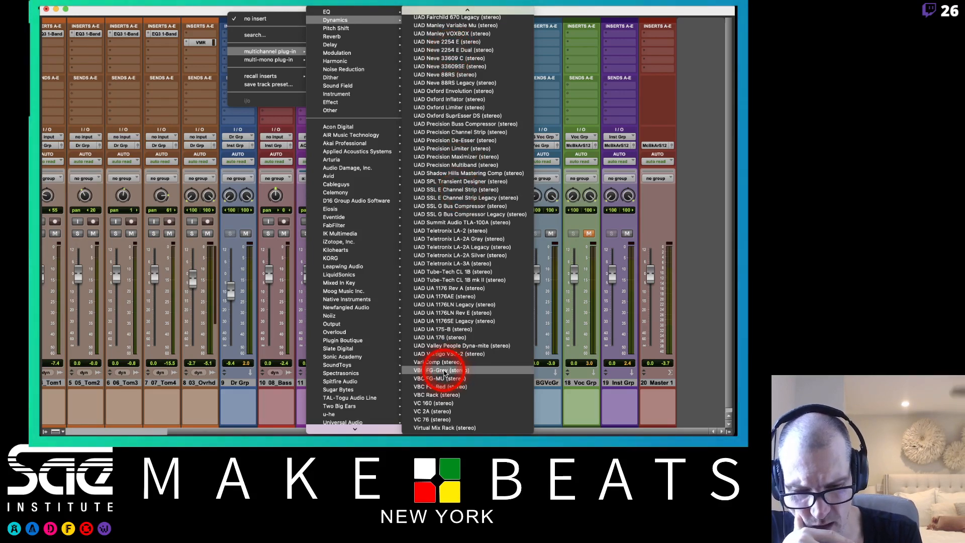
pyautogui.click(445, 371)
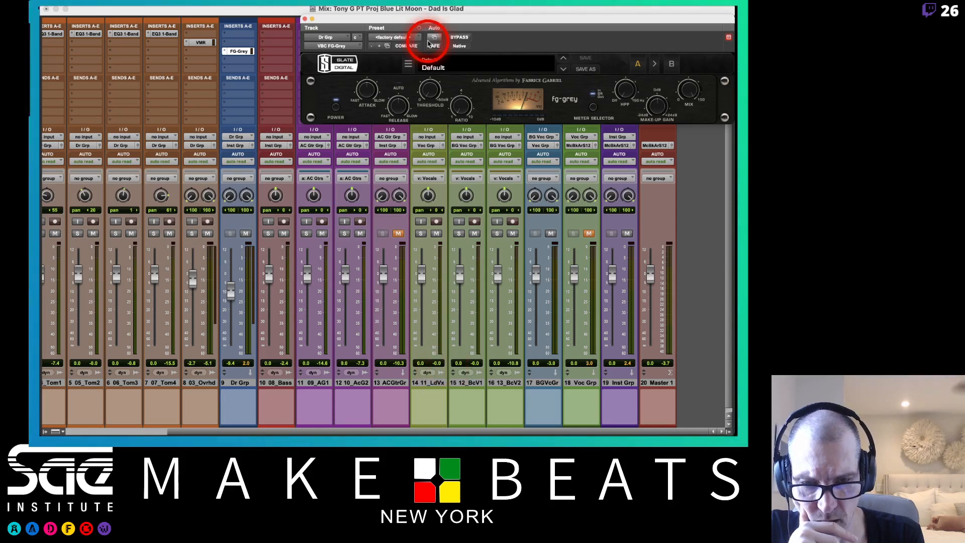
# Step: Replace the compressor on Dr Grp with Solid Bus Comp (stereo) and load its Drum Bus preset
pyautogui.click(224, 53)
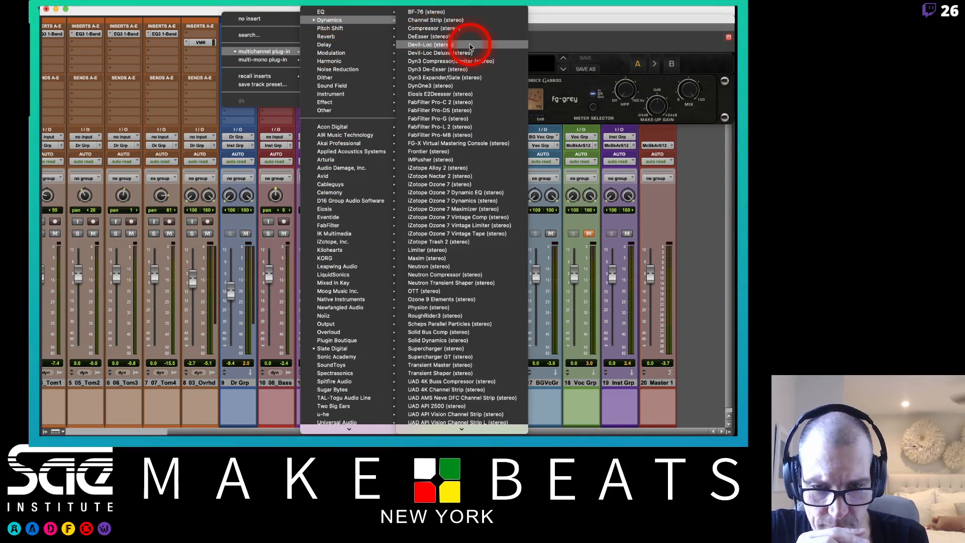
pyautogui.scroll(-10, 470, 47)
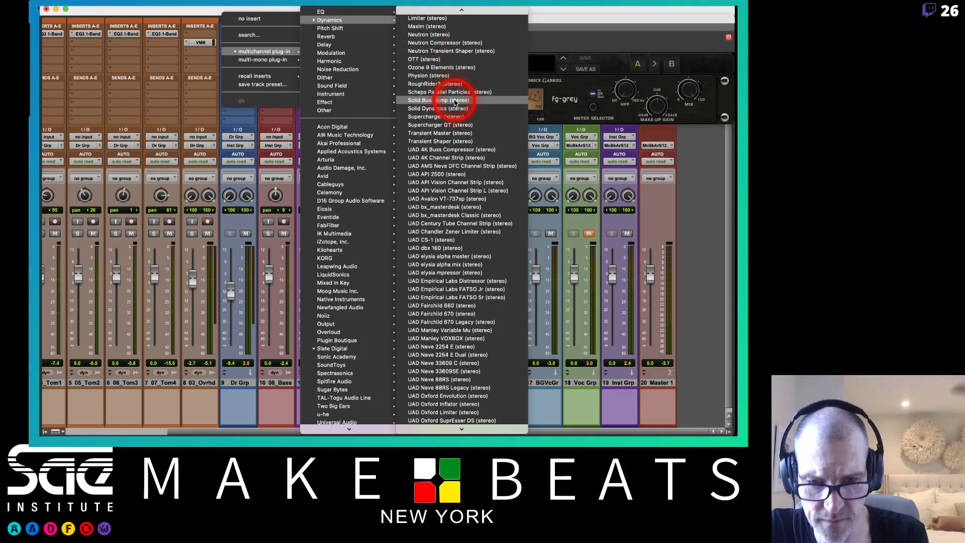
pyautogui.scroll(-12, 456, 102)
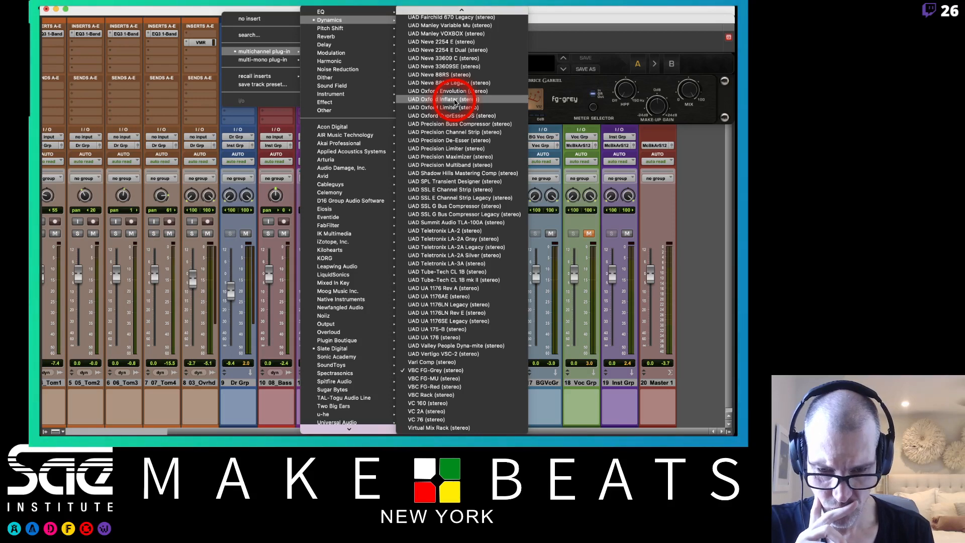
pyautogui.scroll(15, 455, 102)
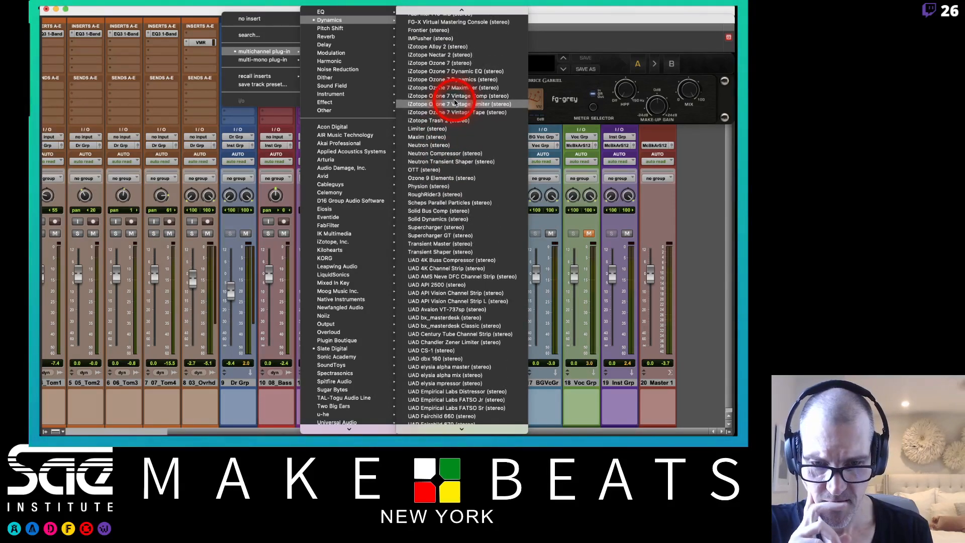
pyautogui.scroll(14, 455, 102)
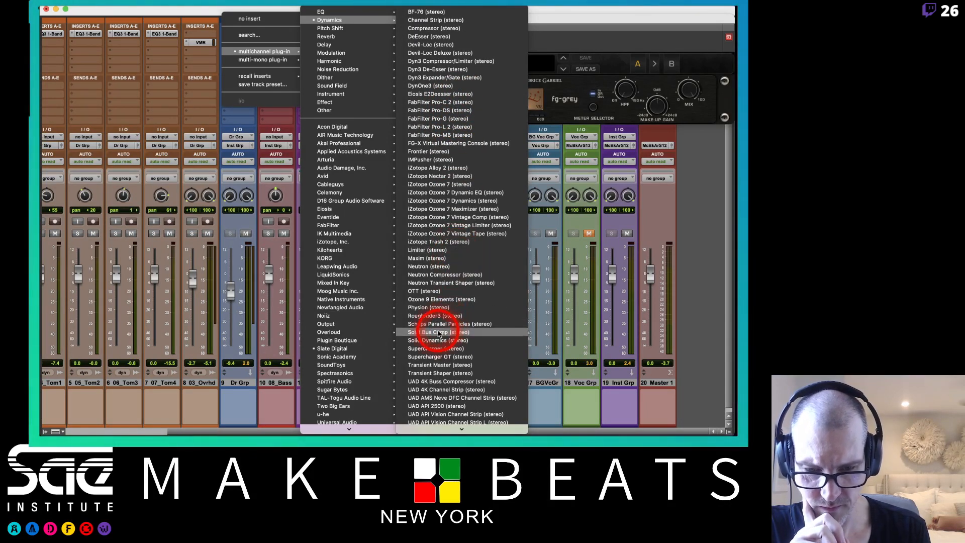
pyautogui.click(439, 332)
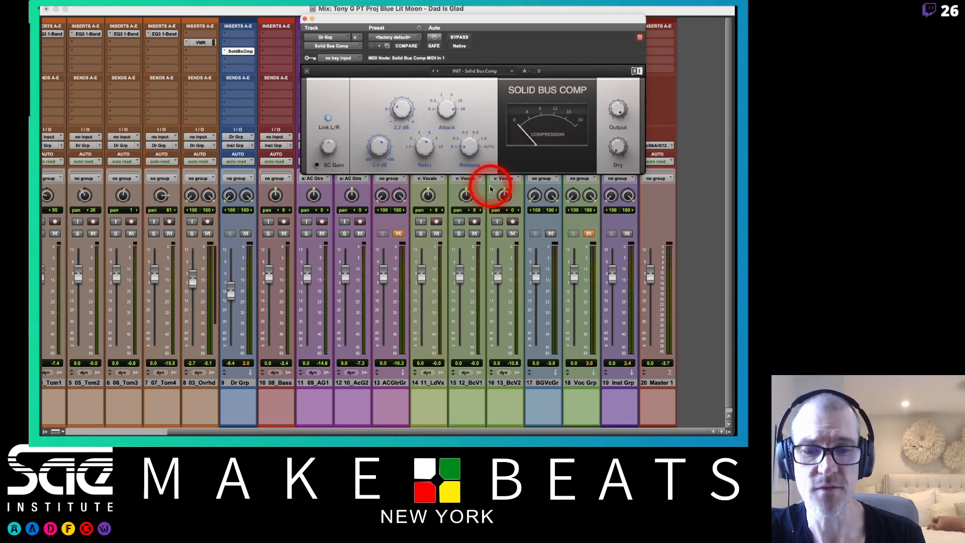
pyautogui.click(486, 72)
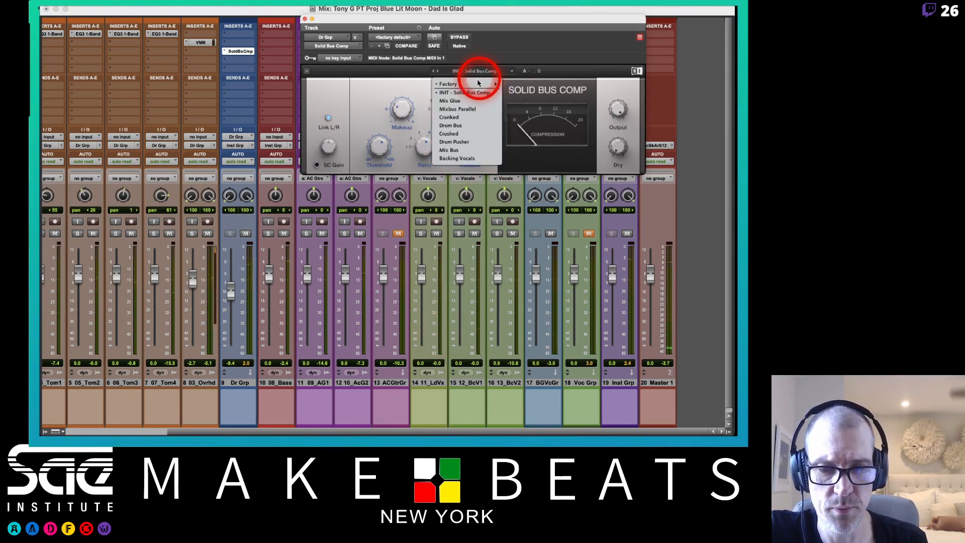
pyautogui.click(450, 125)
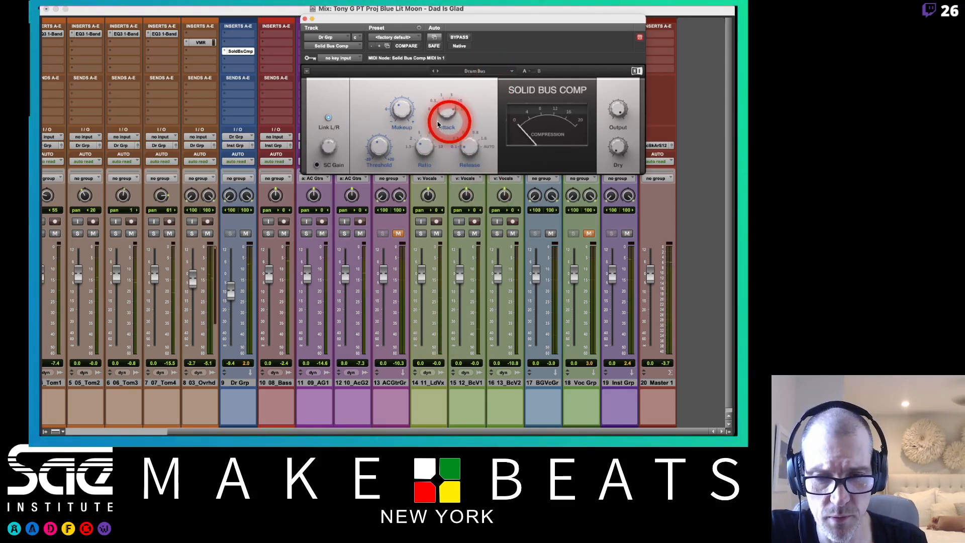
# Step: Move the Solid Bus Comp window off the insert slots and mute 08_Bass
pyautogui.moveTo(431, 18); pyautogui.dragTo(406, 59)
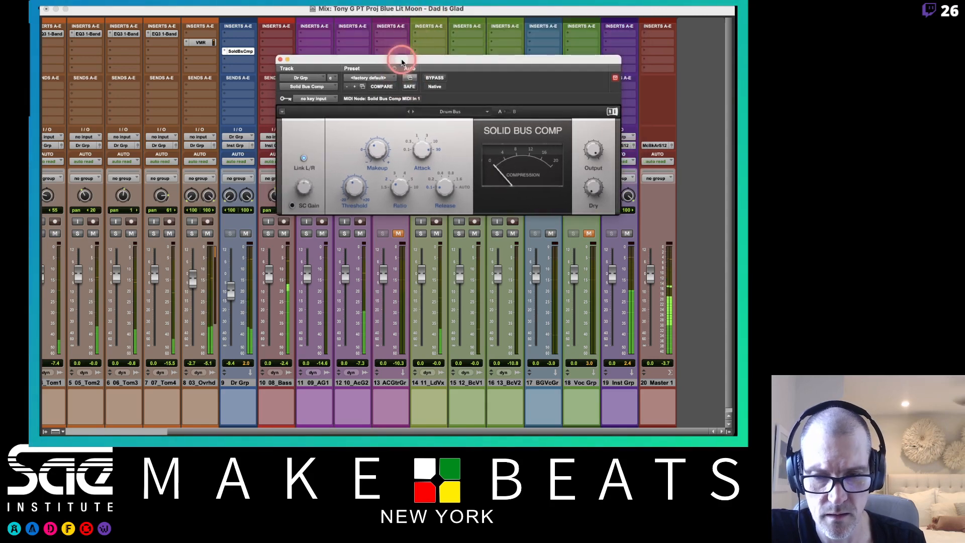
pyautogui.click(266, 239)
pyautogui.click(284, 233)
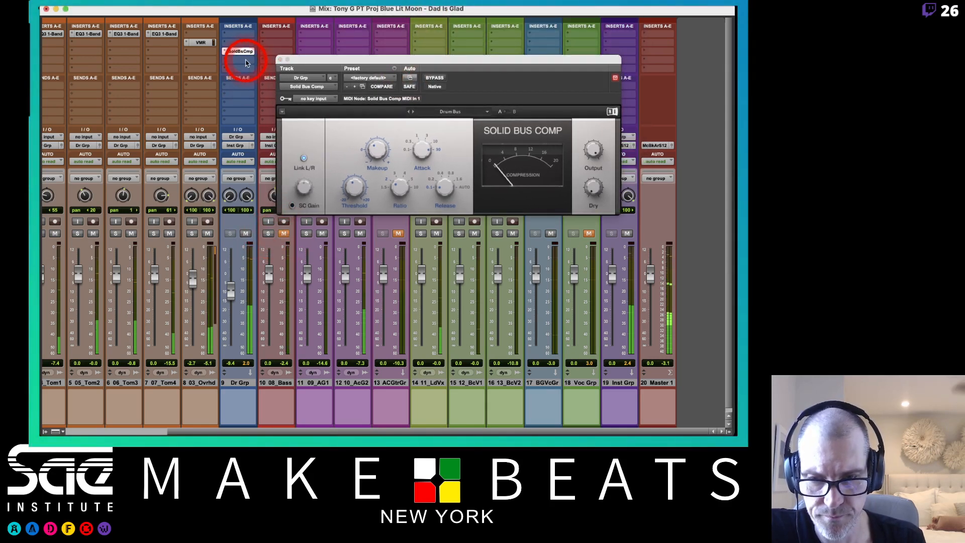
# Step: Compare the drum group during playback with Solid Bus Comp bypassed and active
pyautogui.keyDown('super'); pyautogui.click(243, 53); pyautogui.keyUp('super')
pyautogui.press('space')
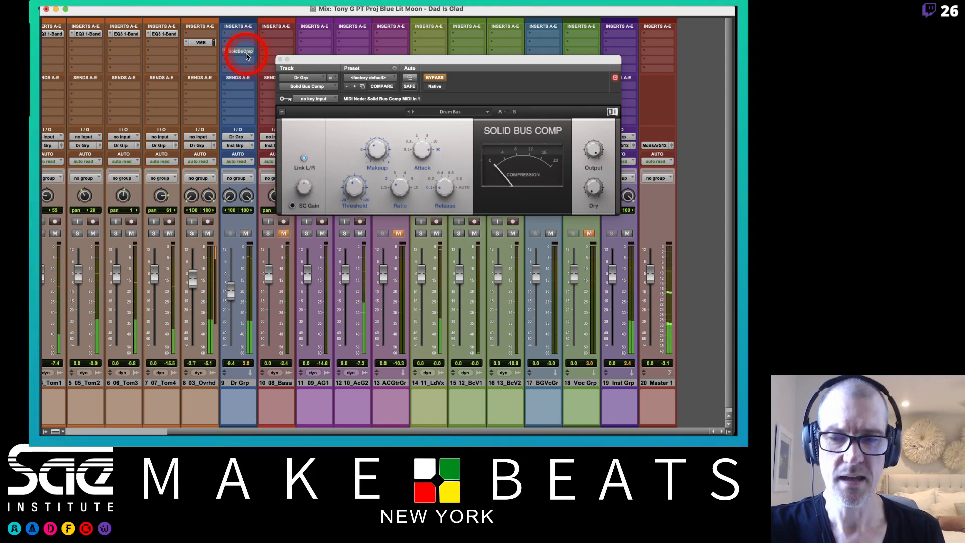
pyautogui.keyDown('super'); pyautogui.click(240, 53); pyautogui.keyUp('super')
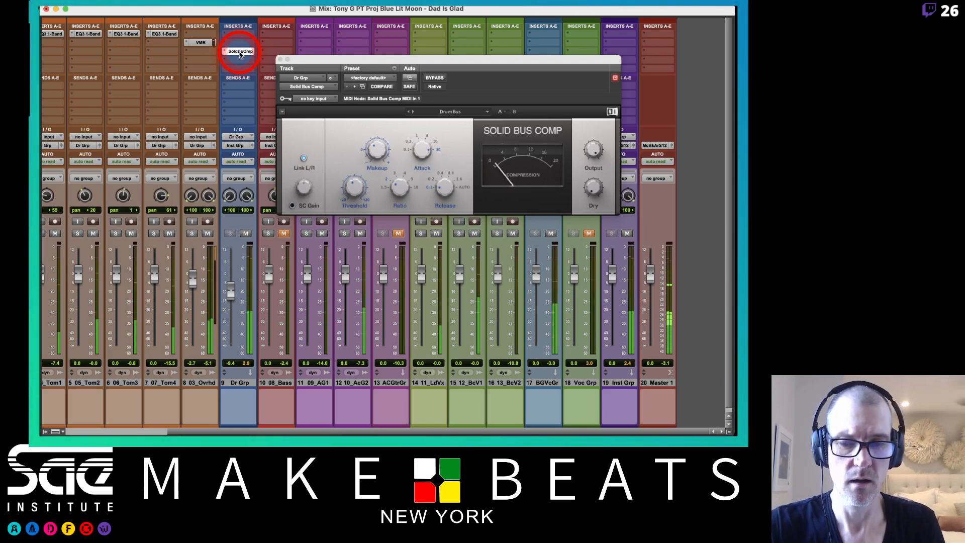
pyautogui.keyDown('super'); pyautogui.click(241, 53); pyautogui.keyUp('super')
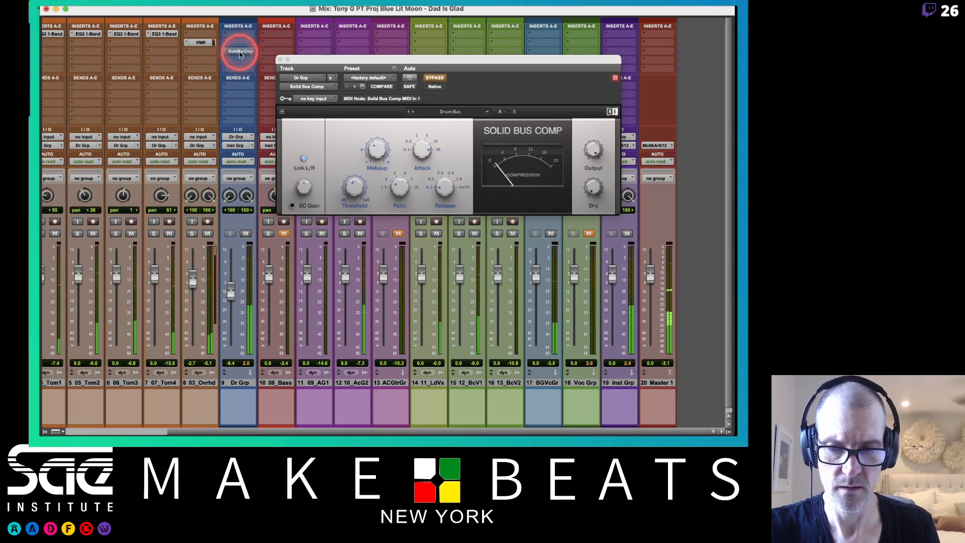
pyautogui.click(433, 79)
pyautogui.click(434, 79)
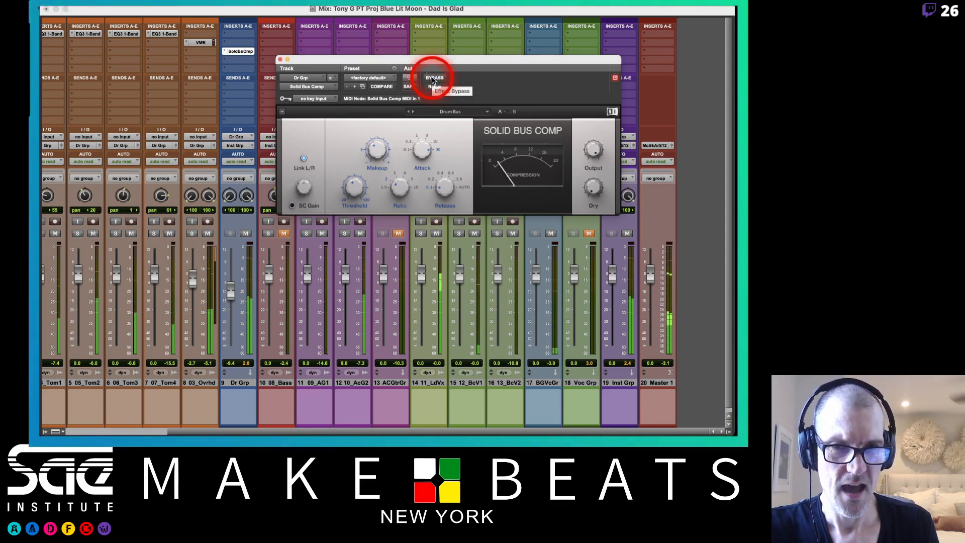
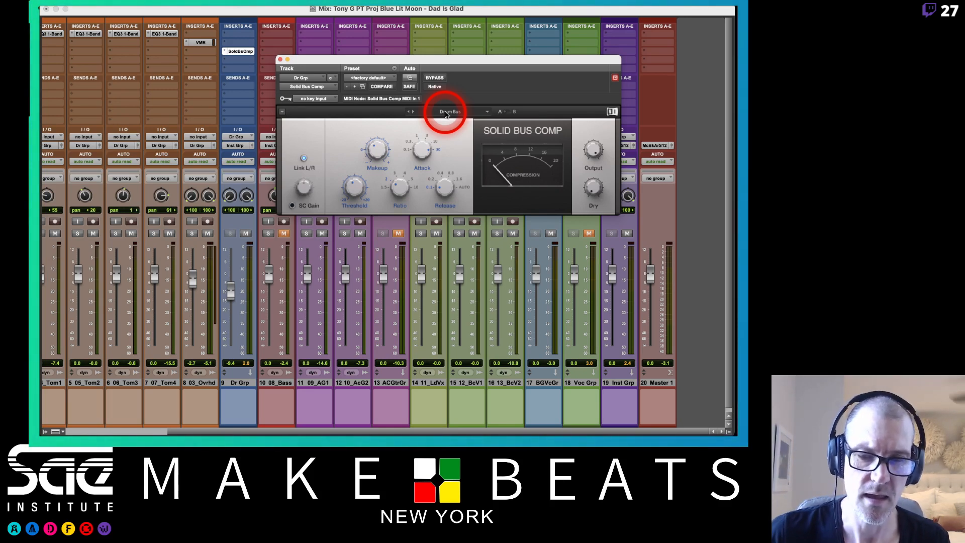
# Step: Make a slight adjustment to the Solid Bus Comp threshold on Dr Grp
pyautogui.moveTo(382, 152)
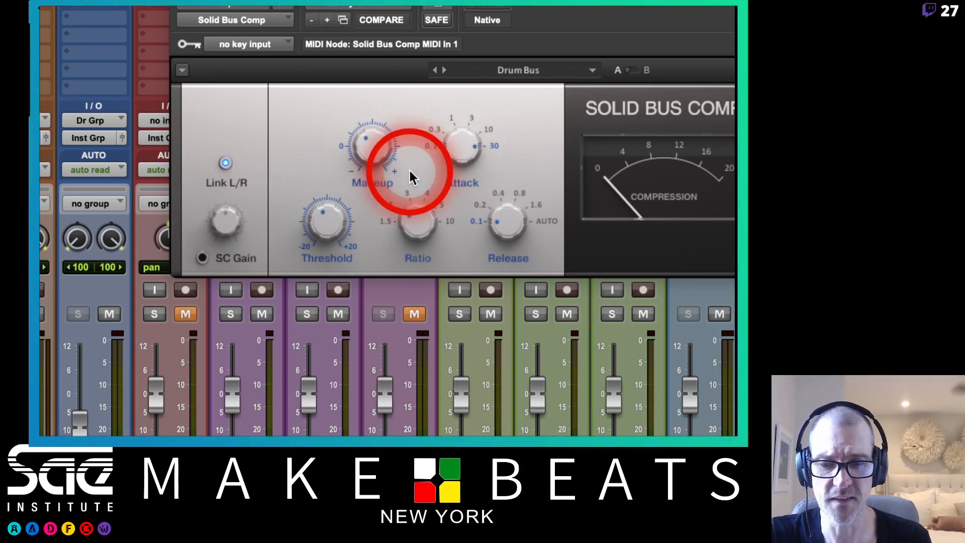
pyautogui.moveTo(343, 205)
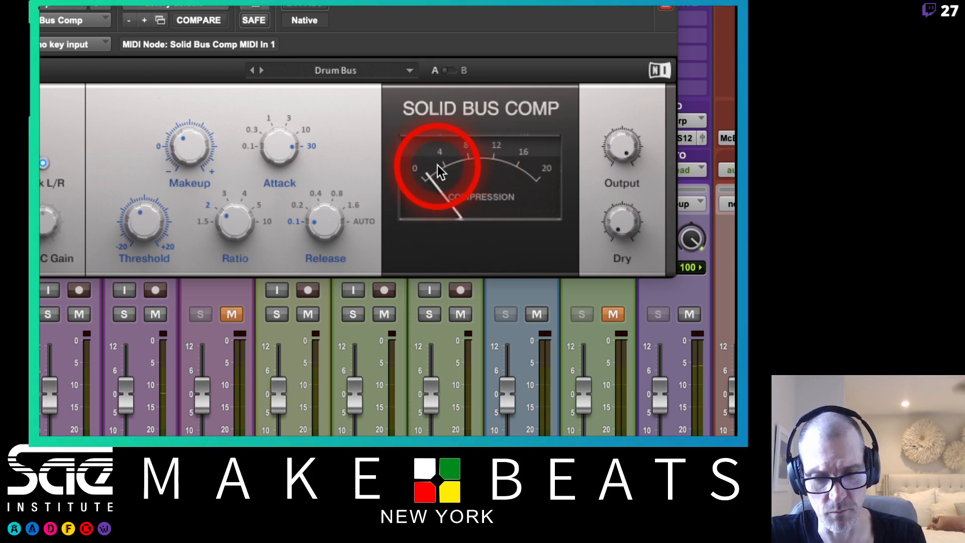
pyautogui.moveTo(148, 221); pyautogui.dragTo(148, 220)
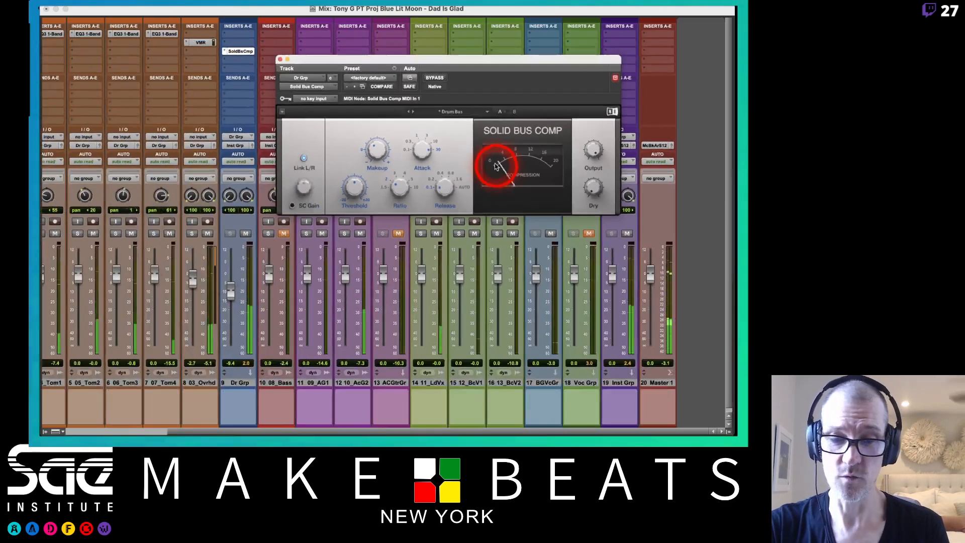
pyautogui.click(352, 186)
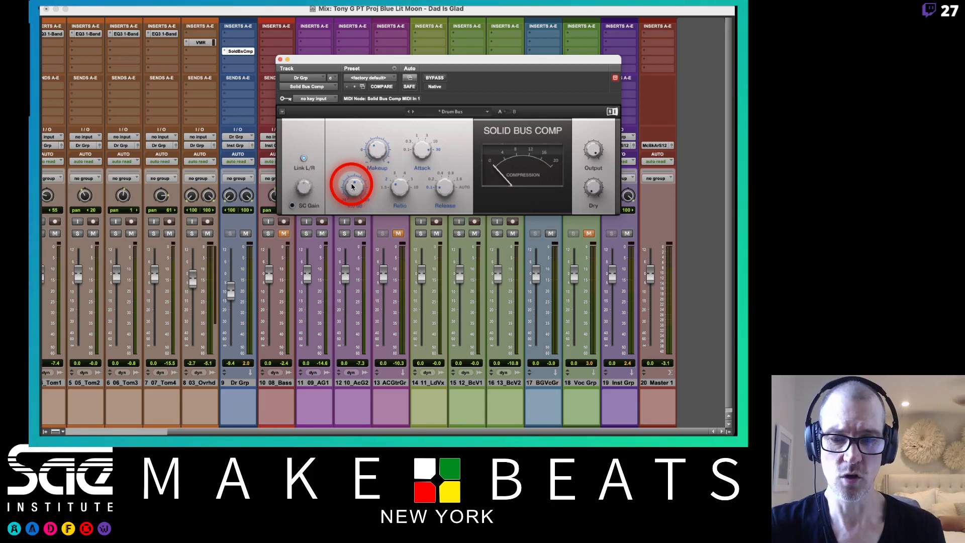
pyautogui.click(360, 153)
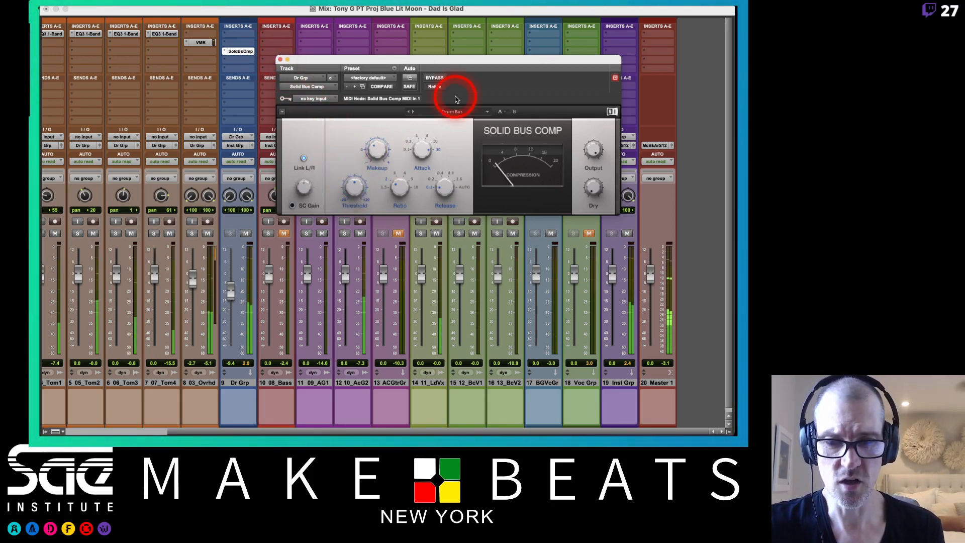
# Step: Compare the adjusted drum compression against bypass, leave the compressor active and close its window
pyautogui.click(433, 80)
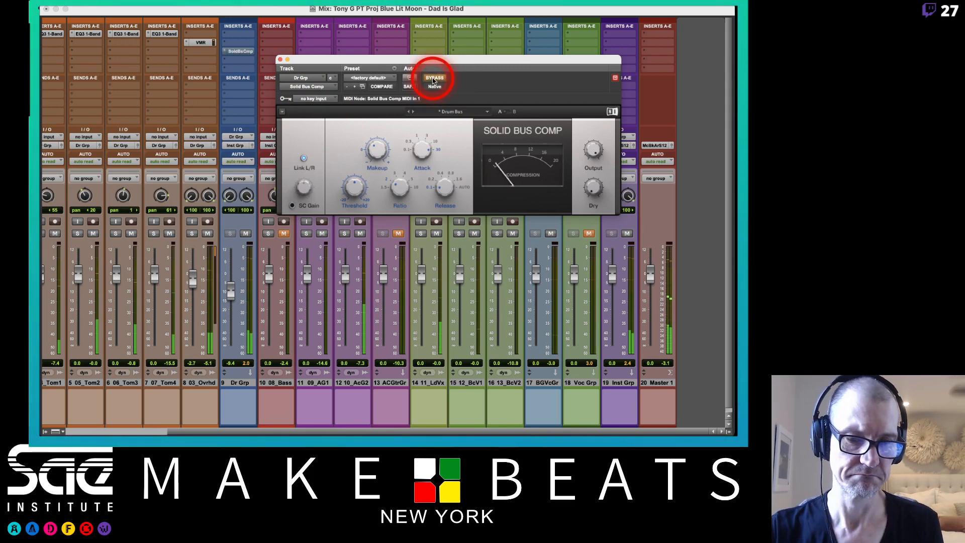
pyautogui.click(433, 80)
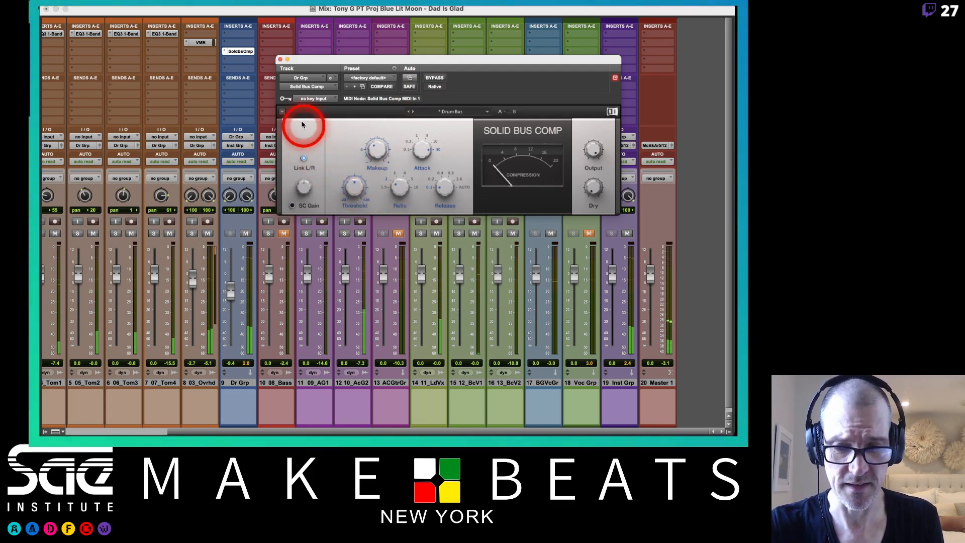
pyautogui.click(279, 61)
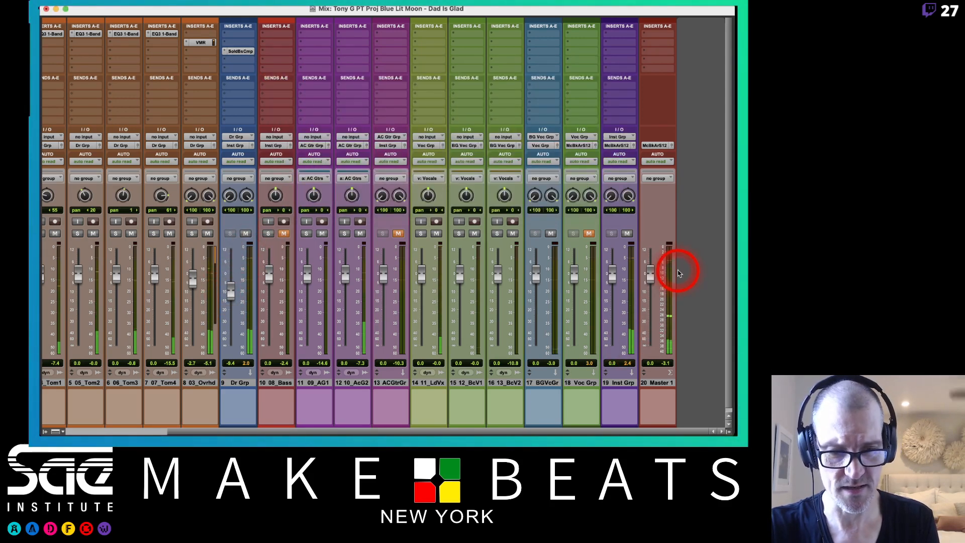
# Step: Set the Dr Grp fader to -12.1 dB and the unmuted 08_Bass fader to -4.1 dB
pyautogui.moveTo(236, 293); pyautogui.dragTo(232, 297)
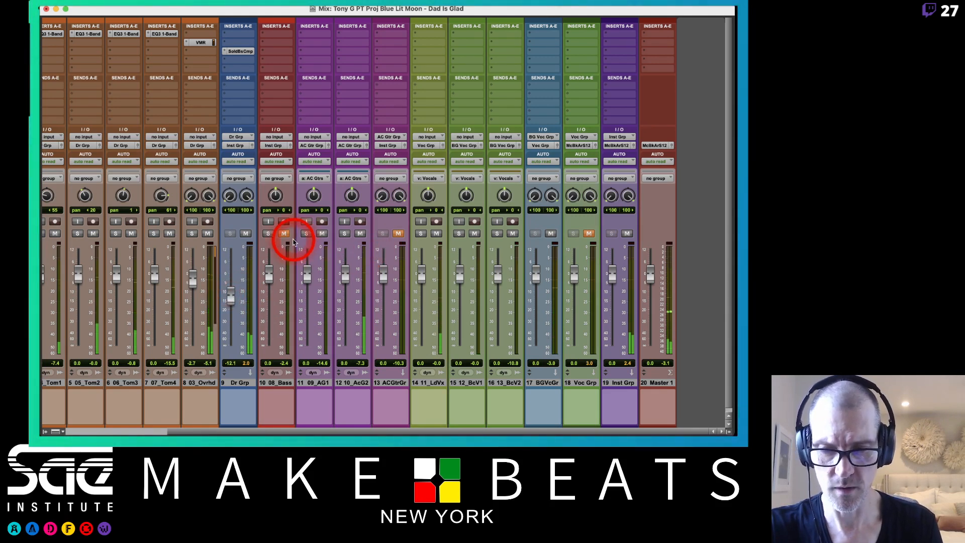
pyautogui.moveTo(268, 276); pyautogui.dragTo(270, 280)
pyautogui.press('XF86AudioRaiseVolume')
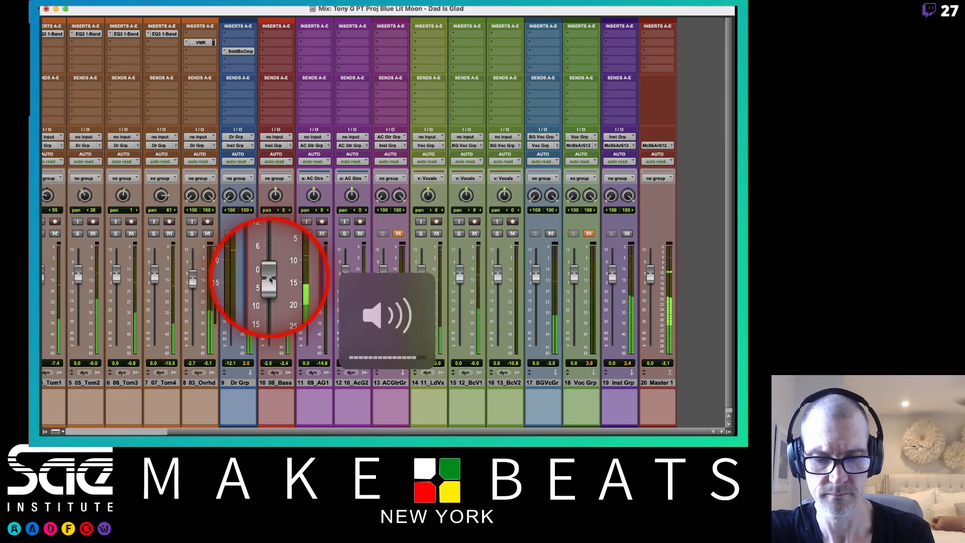
pyautogui.press('XF86AudioLowerVolume')
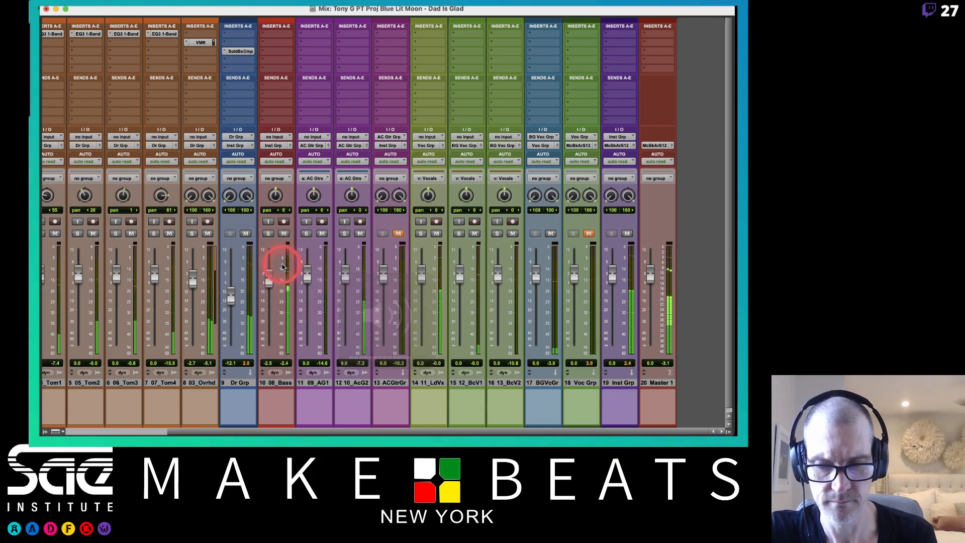
pyautogui.moveTo(270, 280); pyautogui.dragTo(269, 283)
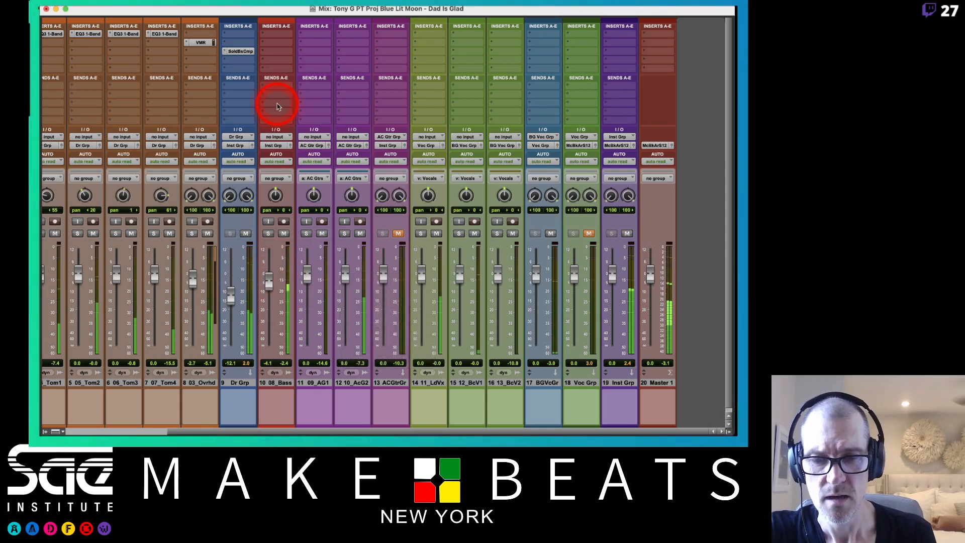
# Step: Solo 08_Bass, insert Slate Digital Virtual Mix Rack (mono) on it and reposition the plug-in window
pyautogui.click(268, 233)
pyautogui.click(271, 54)
pyautogui.moveTo(281, 51)
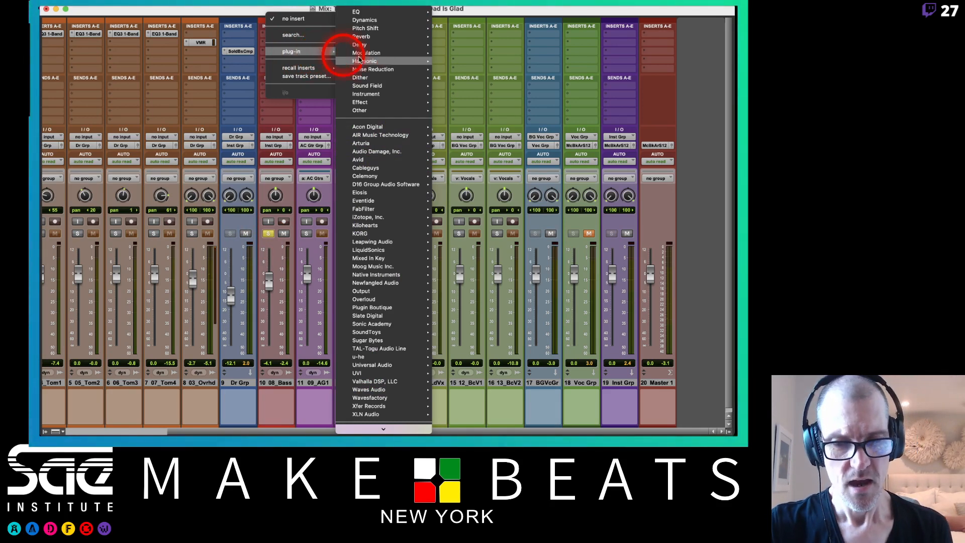
pyautogui.moveTo(393, 21)
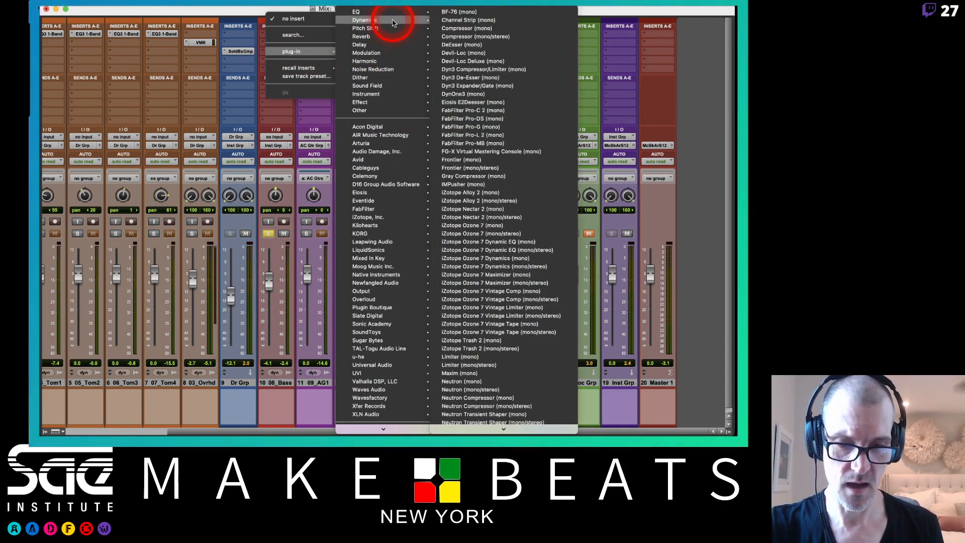
pyautogui.moveTo(372, 301)
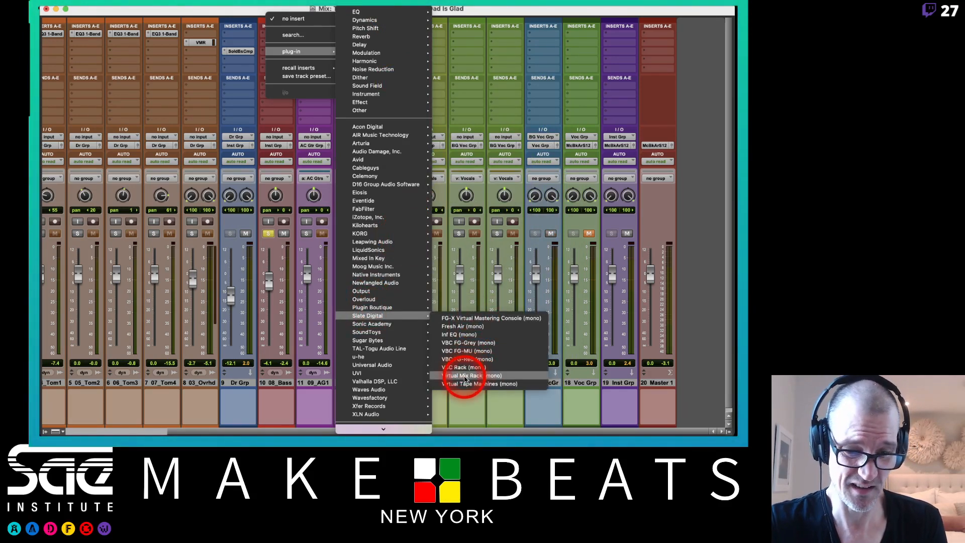
pyautogui.click(465, 376)
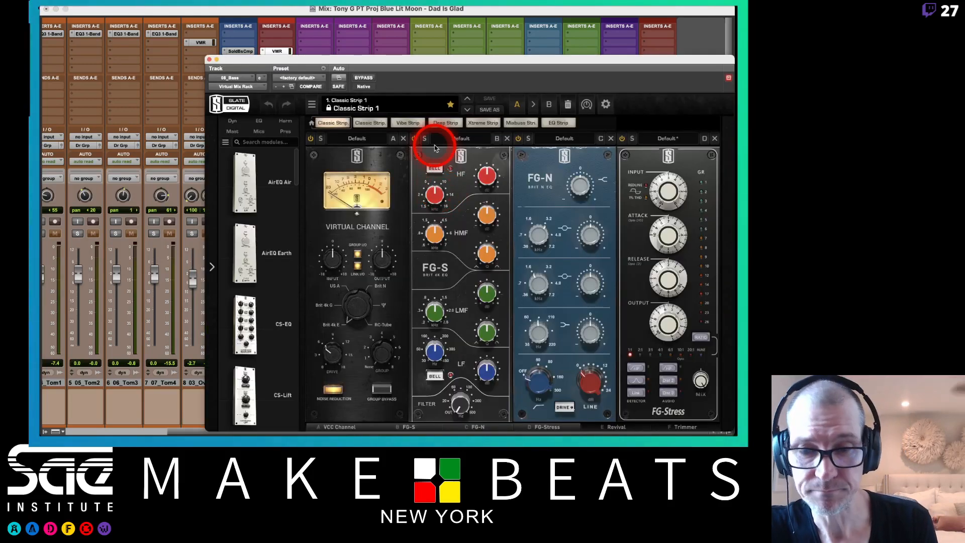
pyautogui.moveTo(417, 59); pyautogui.dragTo(312, 22)
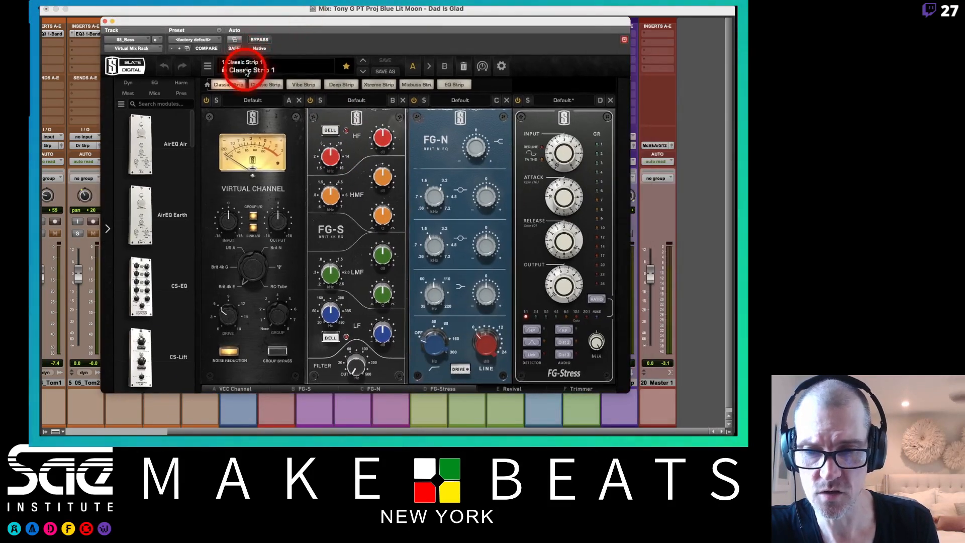
# Step: Load the Bass Guitar 1 factory preset from Classic Strip 1 and move the plug-in window aside
pyautogui.click(246, 71)
pyautogui.moveTo(269, 84)
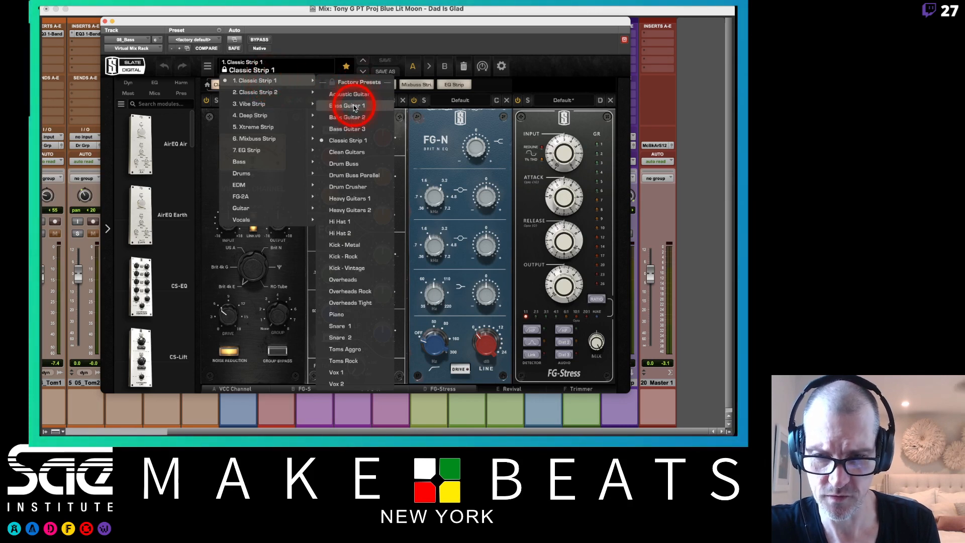
pyautogui.click(335, 46)
pyautogui.click(278, 71)
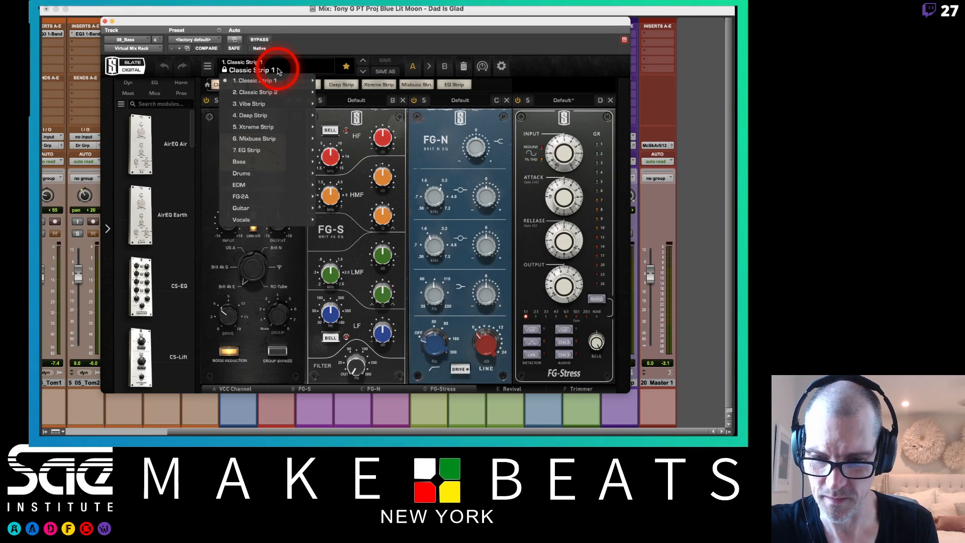
pyautogui.moveTo(250, 120)
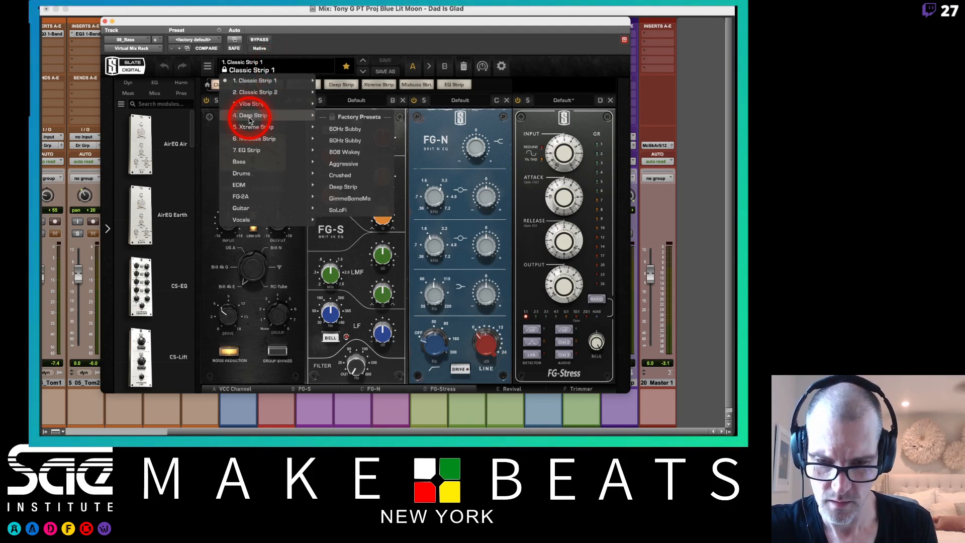
pyautogui.moveTo(246, 143)
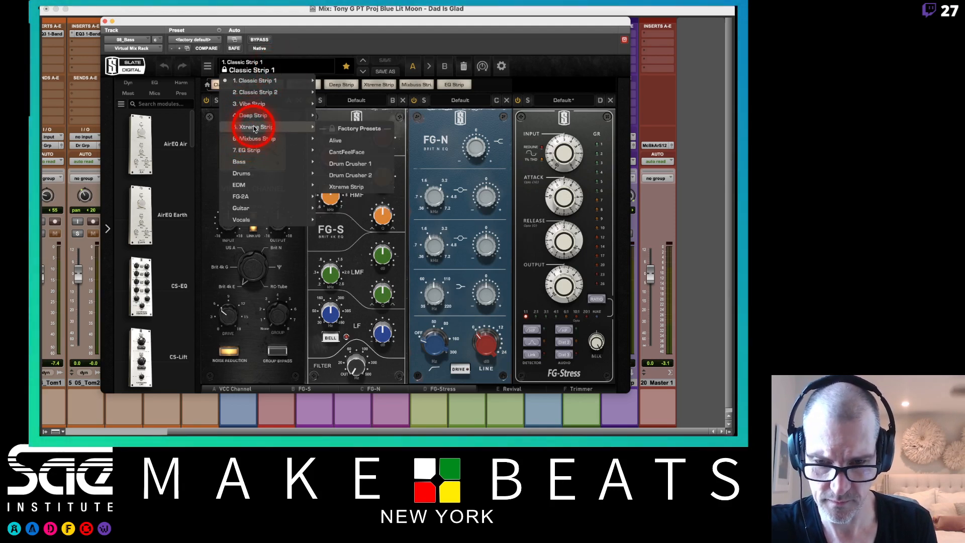
pyautogui.moveTo(257, 96)
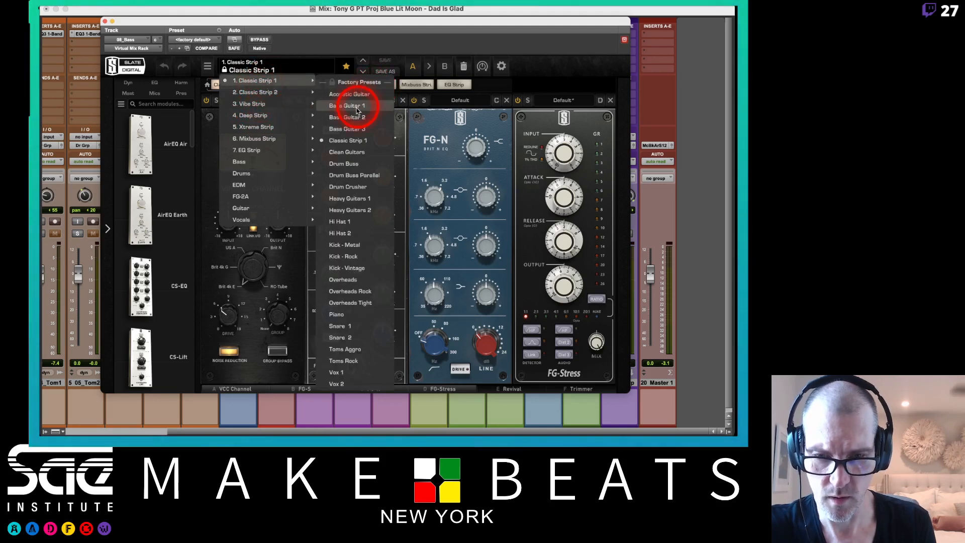
pyautogui.click(355, 112)
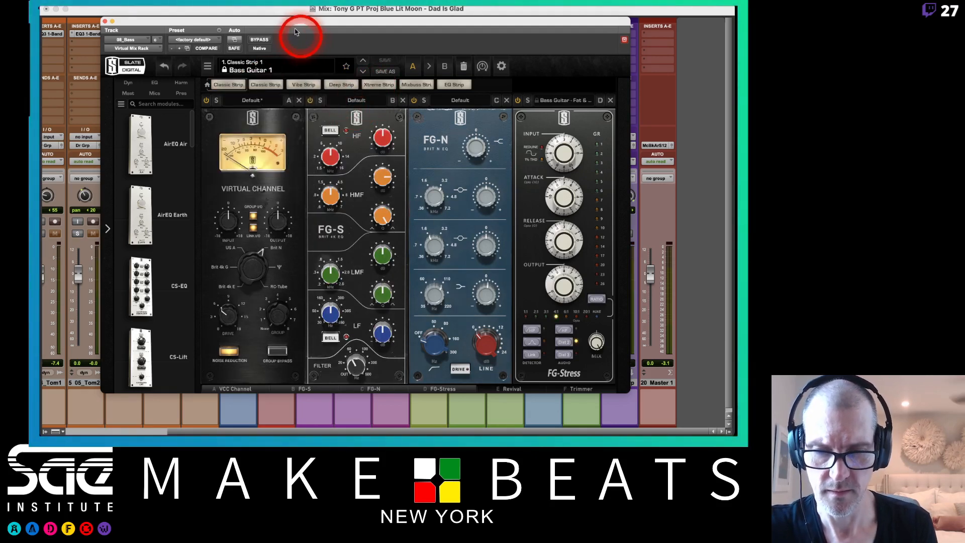
pyautogui.moveTo(276, 22); pyautogui.dragTo(344, 21)
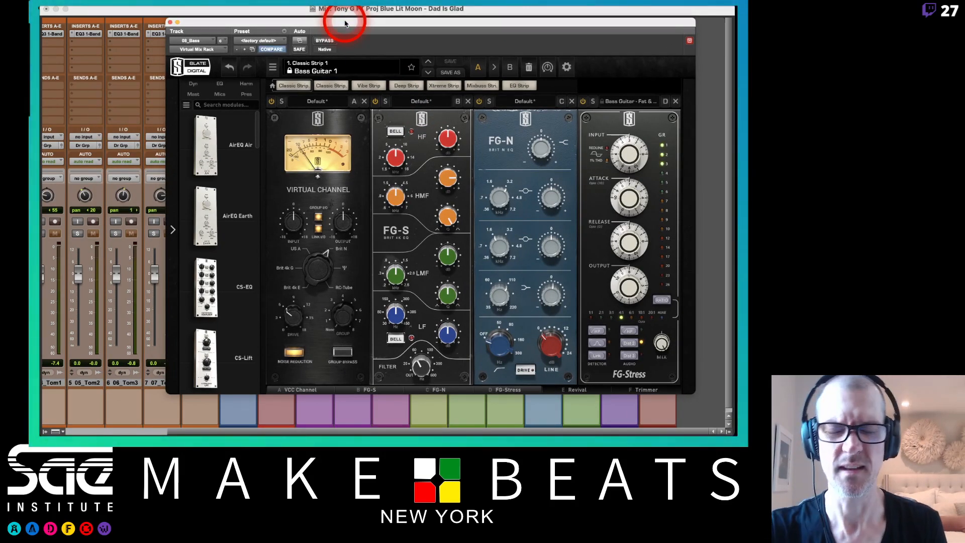
pyautogui.moveTo(344, 22); pyautogui.dragTo(353, 23)
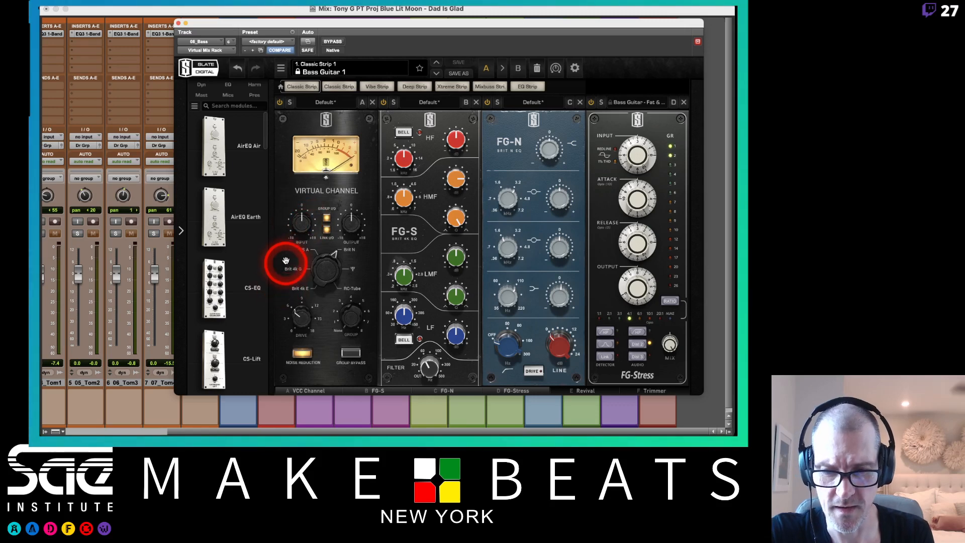
# Step: Try linked and unlinked input and output level changes on the Virtual Channel module
pyautogui.moveTo(304, 222)
pyautogui.mouseDown()
pyautogui.moveTo(293, 221)
pyautogui.moveTo(295, 294)
pyautogui.moveTo(302, 227)
pyautogui.mouseUp()
pyautogui.click(326, 232)
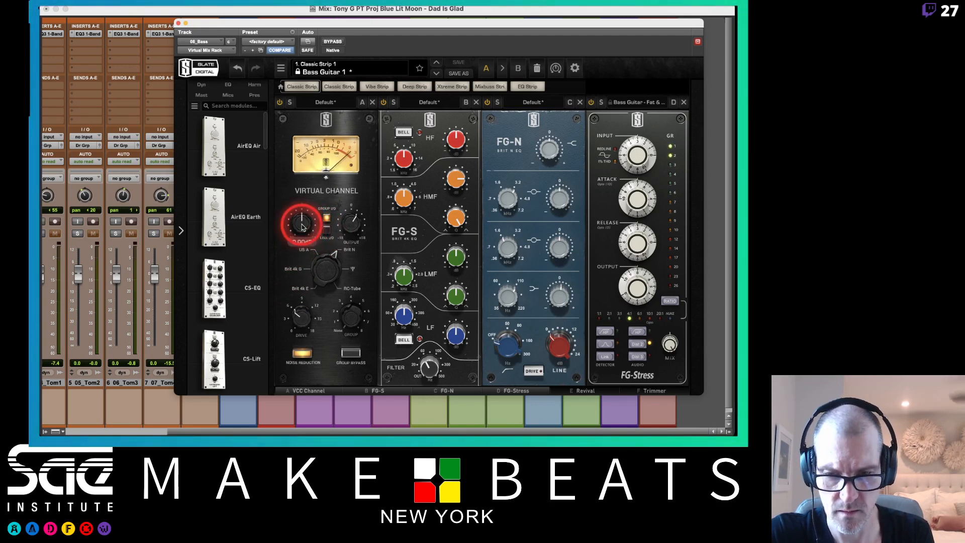
pyautogui.keyDown('alt'); pyautogui.click(355, 222); pyautogui.keyUp('alt')
pyautogui.moveTo(302, 221); pyautogui.dragTo(349, 234)
pyautogui.click(327, 229)
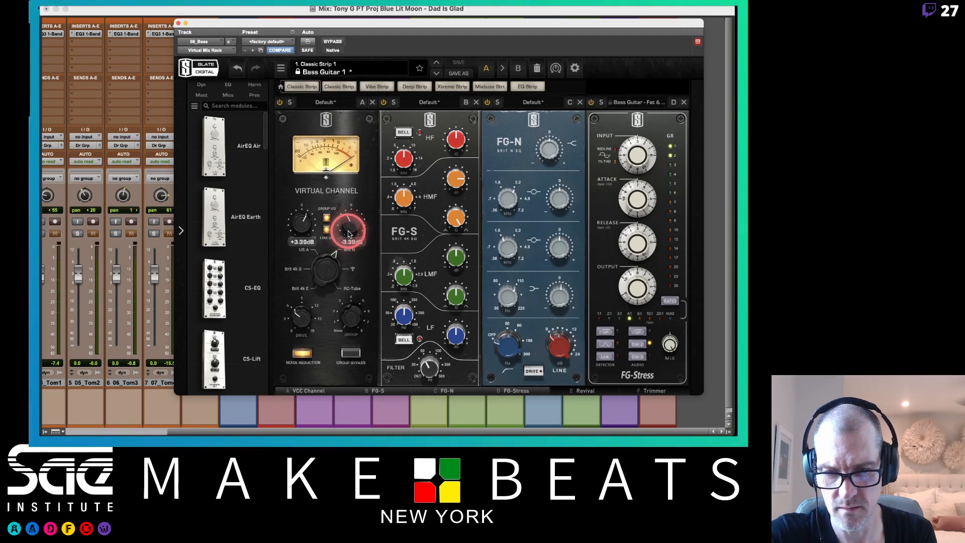
pyautogui.doubleClick(349, 226)
pyautogui.click(326, 230)
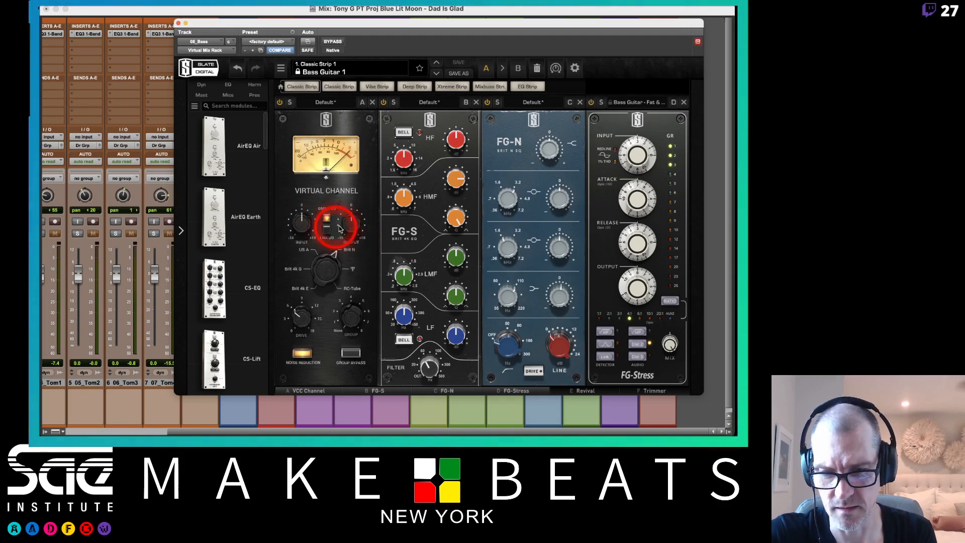
pyautogui.moveTo(351, 225); pyautogui.dragTo(346, 228)
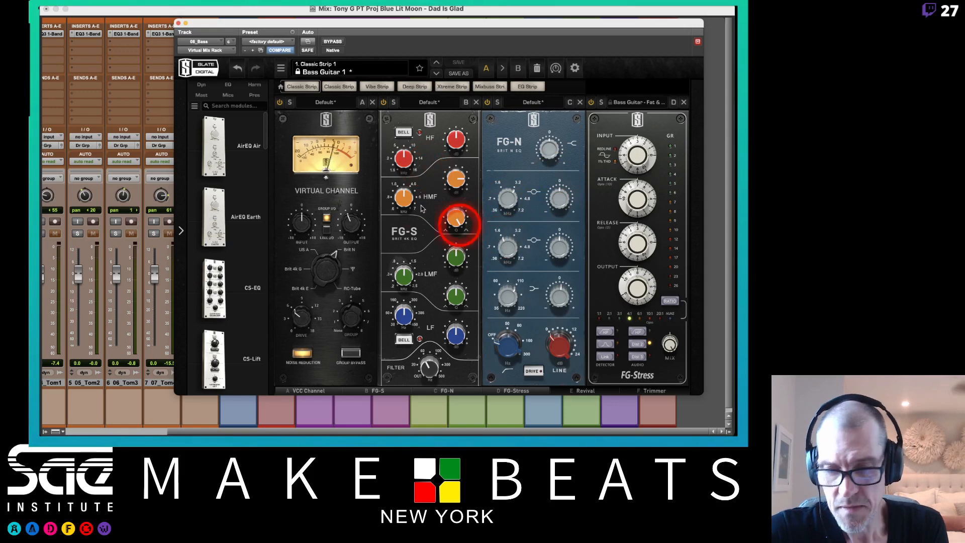
# Step: Compare the Bass Guitar 1, 2 and 3 presets on the soloed bass during playback, ending on Bass Guitar 3
pyautogui.click(436, 73)
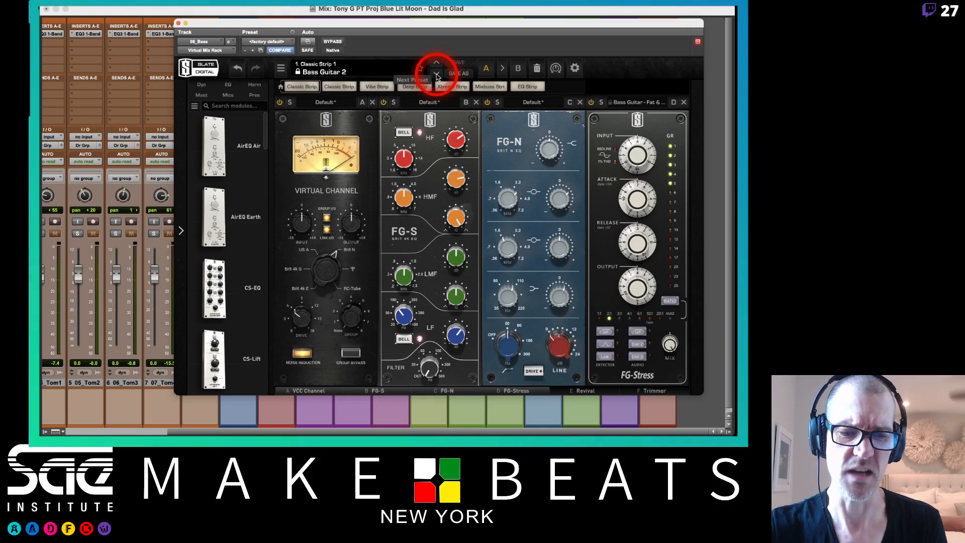
pyautogui.click(436, 74)
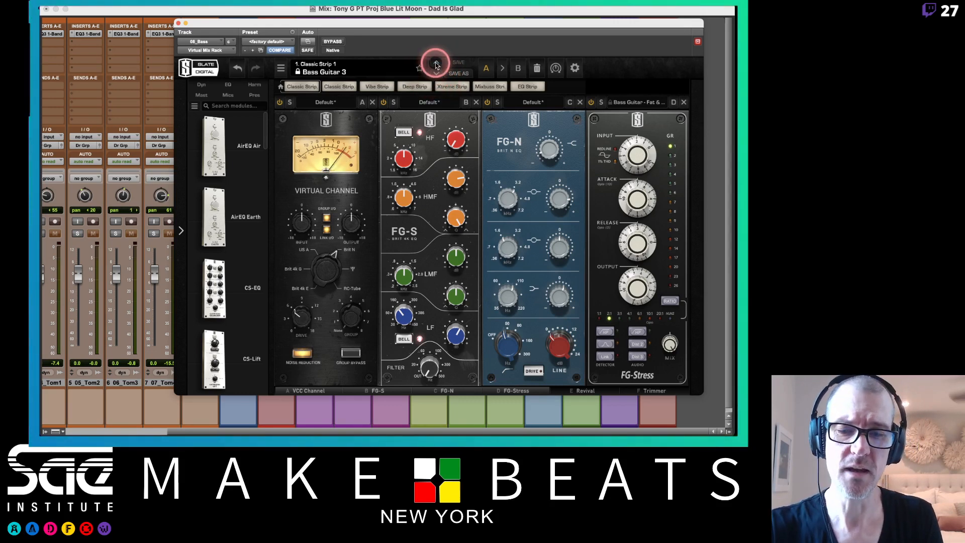
pyautogui.click(437, 65)
pyautogui.click(436, 64)
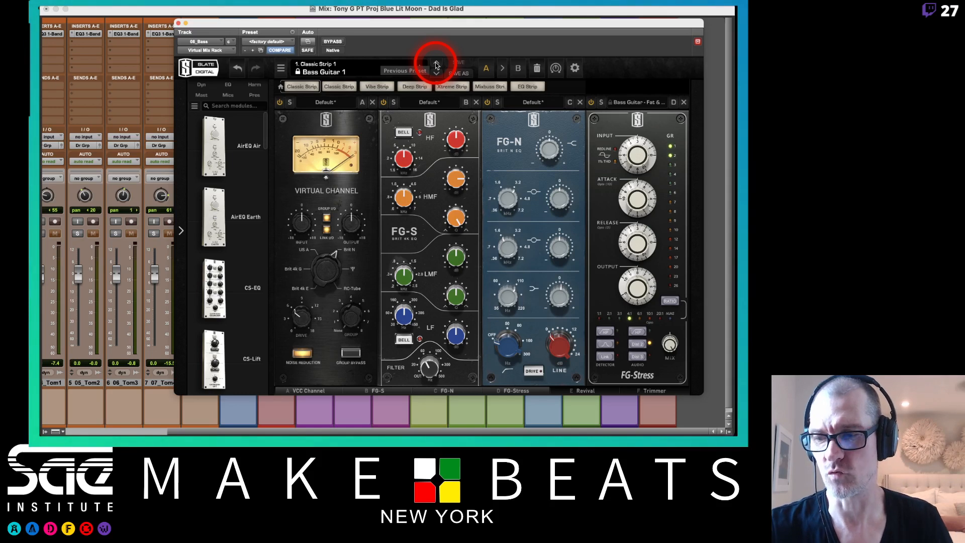
pyautogui.click(437, 75)
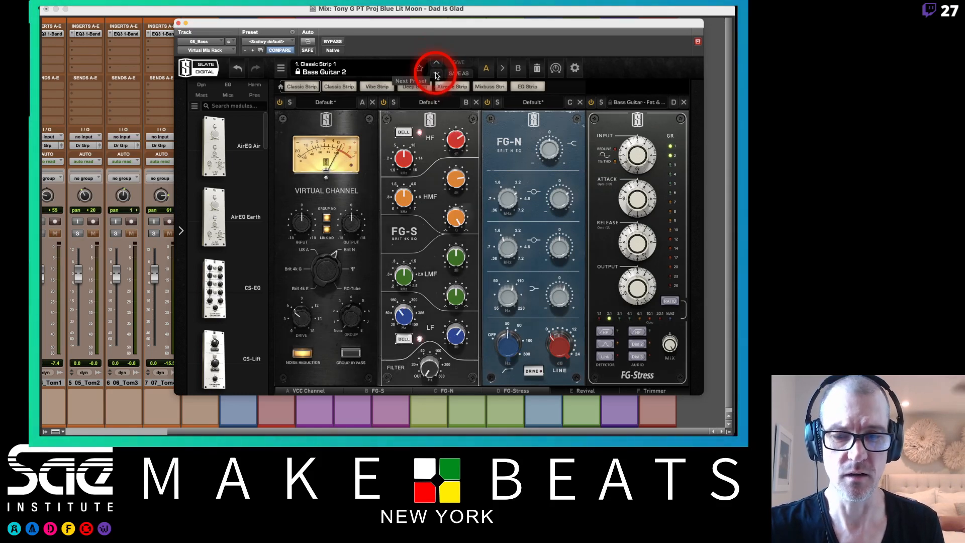
pyautogui.click(437, 75)
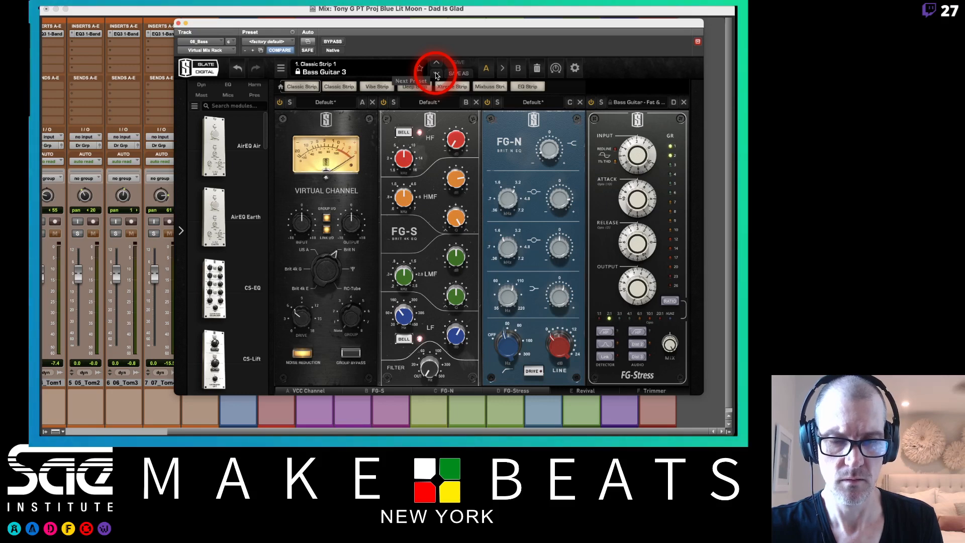
pyautogui.click(437, 75)
pyautogui.click(436, 62)
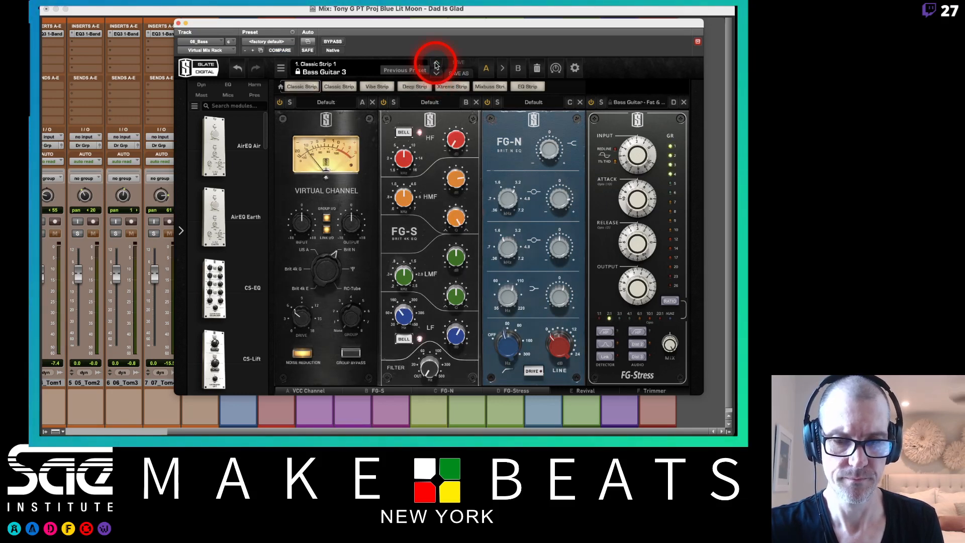
# Step: Unsolo 08_Bass, switch Virtual Mix Rack to the Bass Guitar 2 preset within the mix and close its window
pyautogui.moveTo(191, 27); pyautogui.dragTo(361, 23)
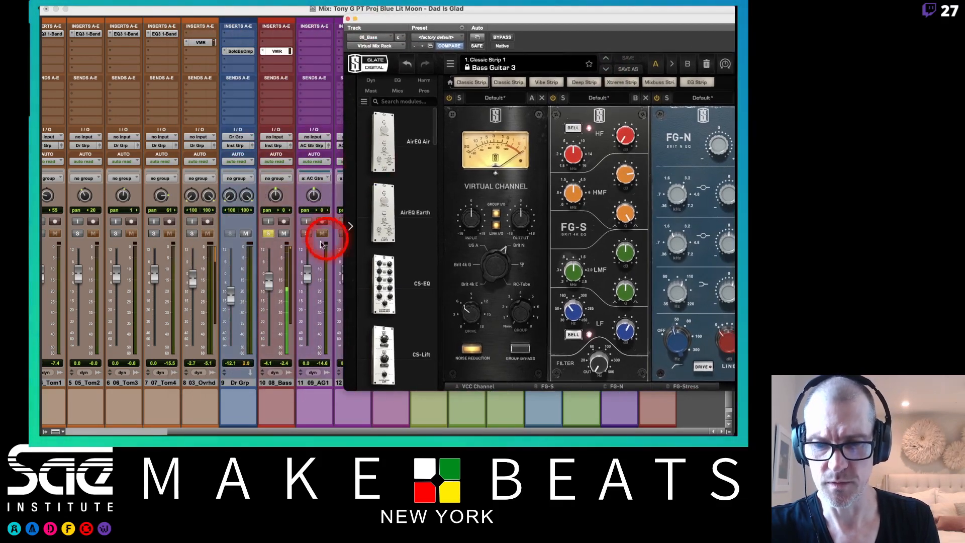
pyautogui.click(268, 233)
pyautogui.click(267, 284)
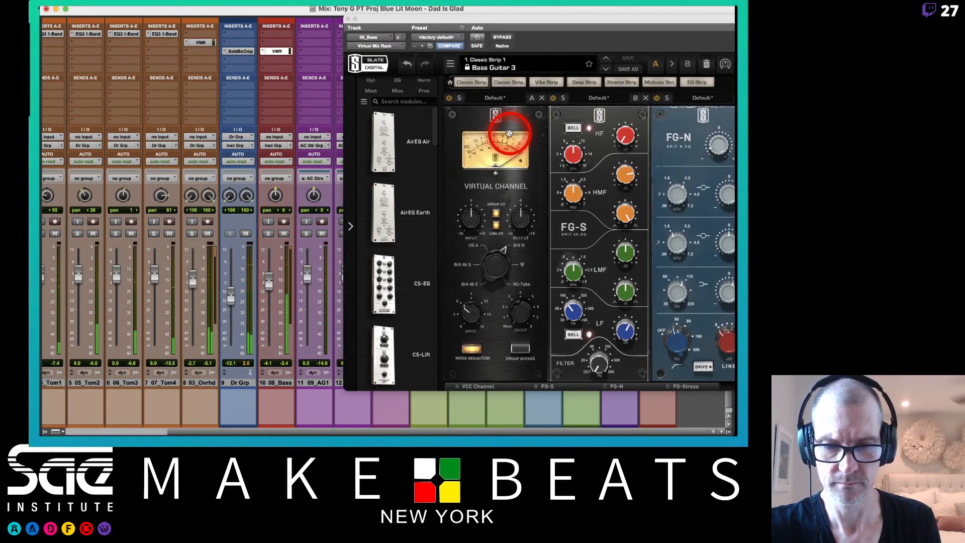
pyautogui.click(605, 58)
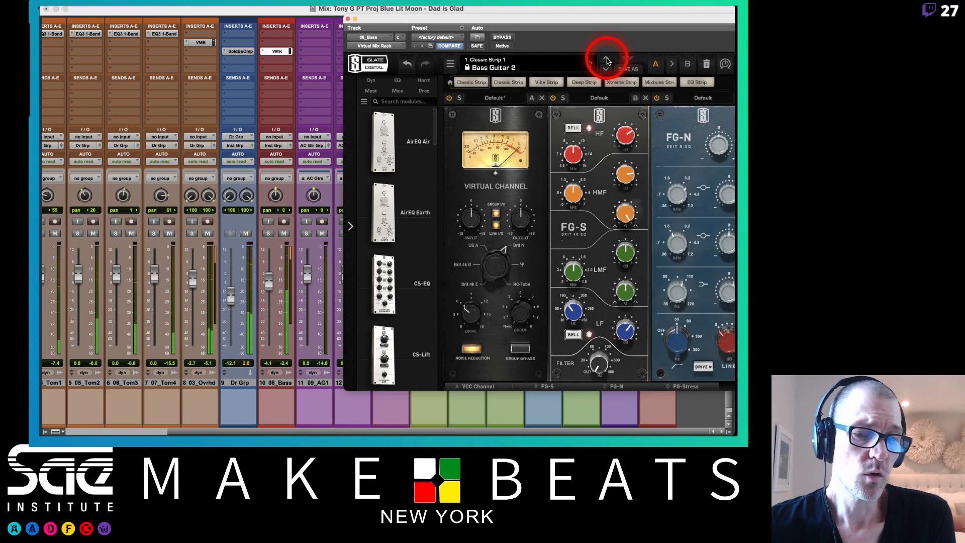
pyautogui.click(564, 29)
pyautogui.click(347, 19)
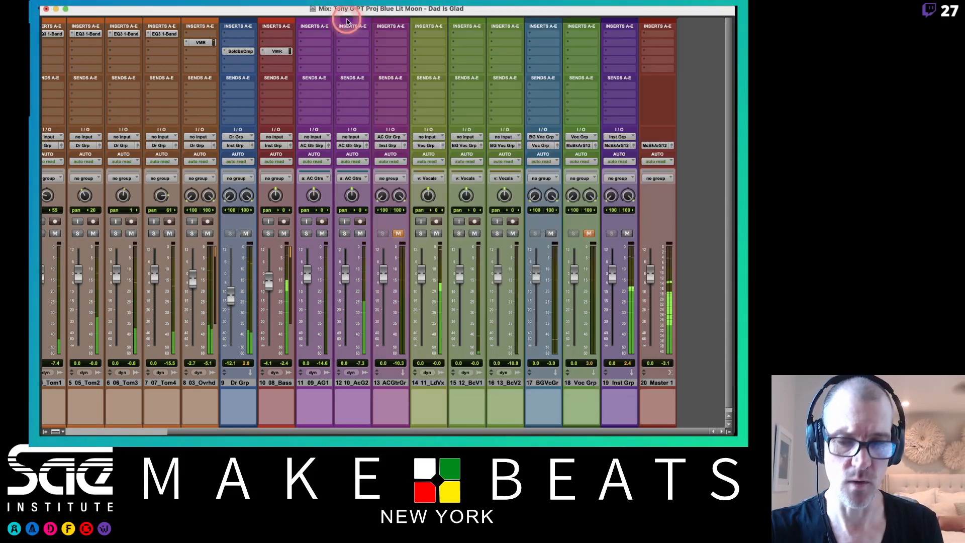
# Step: Lower the 08_Bass fader to -5.2 dB and stop playback
pyautogui.moveTo(274, 296); pyautogui.dragTo(269, 284)
pyautogui.press('space')
pyautogui.hscroll(-5, 134, 173)
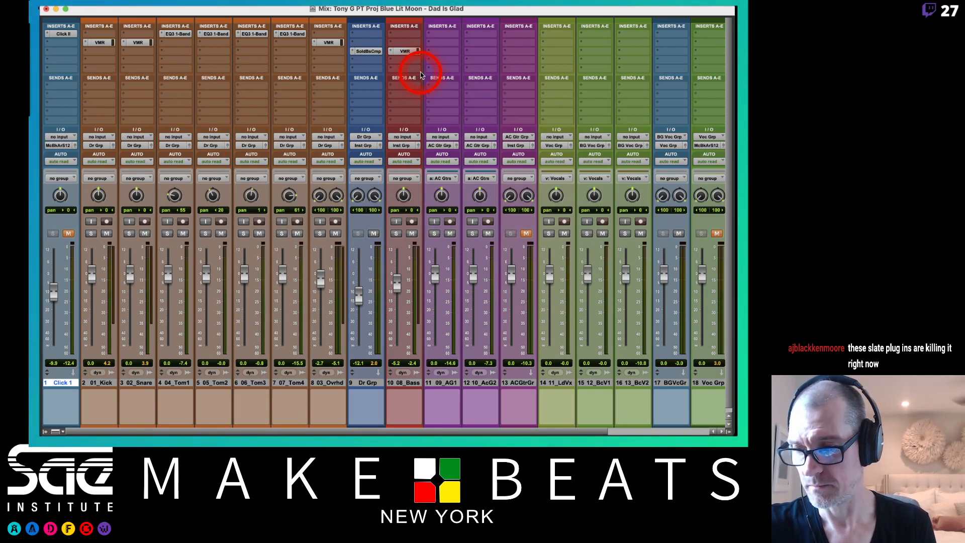
pyautogui.click(402, 70)
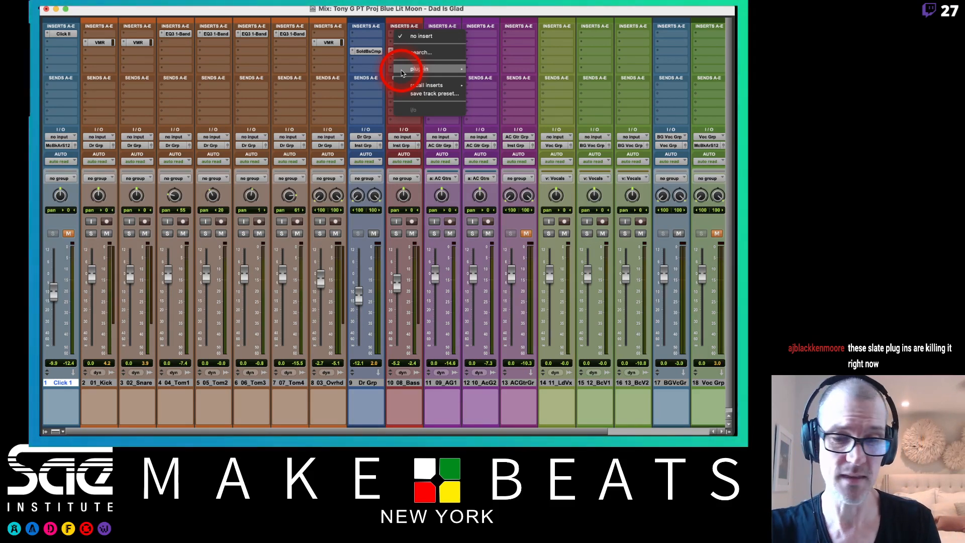
pyautogui.moveTo(402, 70)
pyautogui.click(467, 14)
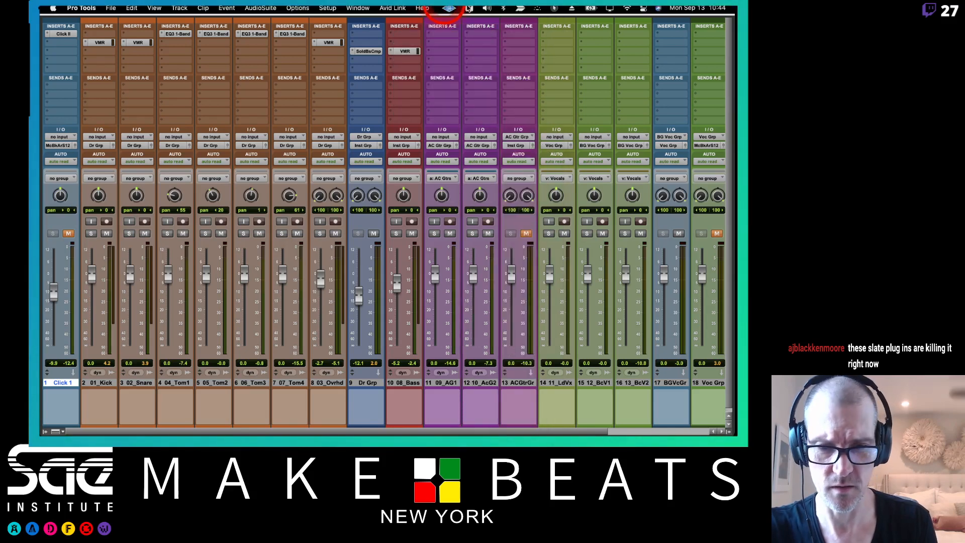
# Step: Show the System Usage window and move it over the inserts of the vocal tracks
pyautogui.click(392, 9)
pyautogui.moveTo(356, 8)
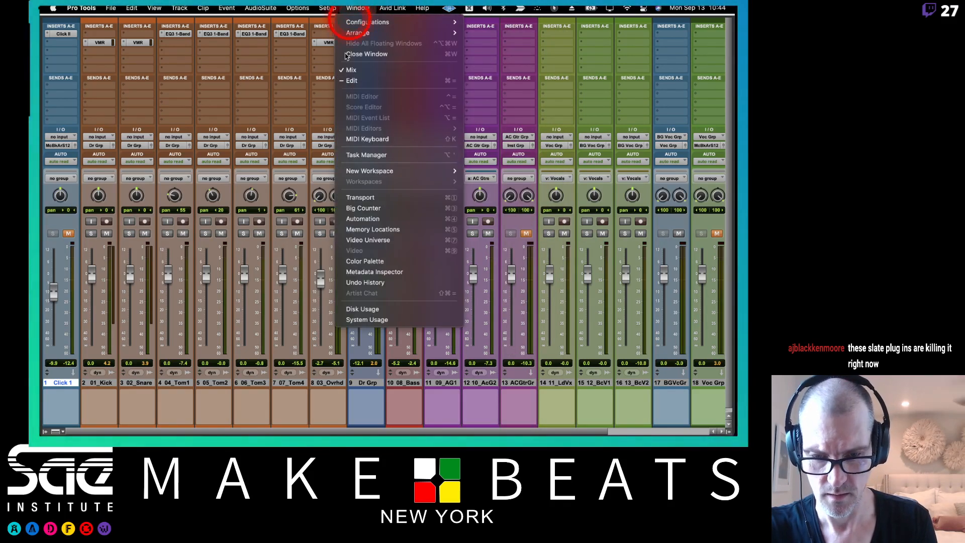
pyautogui.click(360, 319)
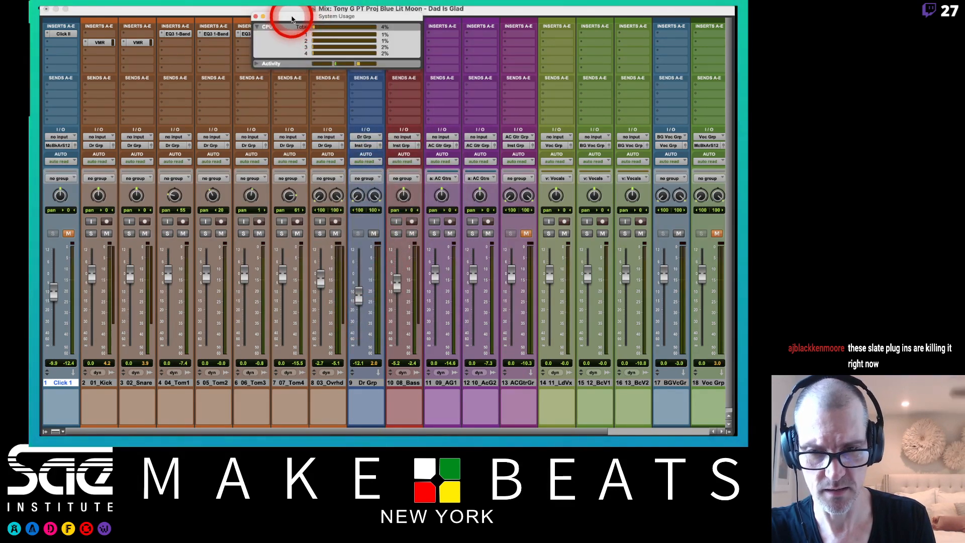
pyautogui.moveTo(292, 18); pyautogui.dragTo(595, 13)
pyautogui.click(372, 59)
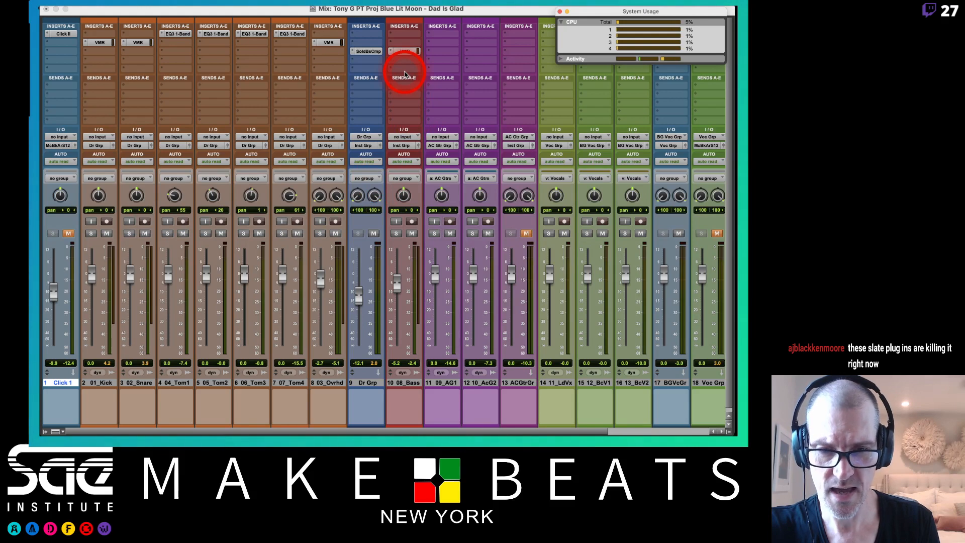
# Step: Insert the mono FabFilter Pro-C 2 compressor on 08_Bass and move its window below the inserts
pyautogui.click(402, 65)
pyautogui.moveTo(417, 69)
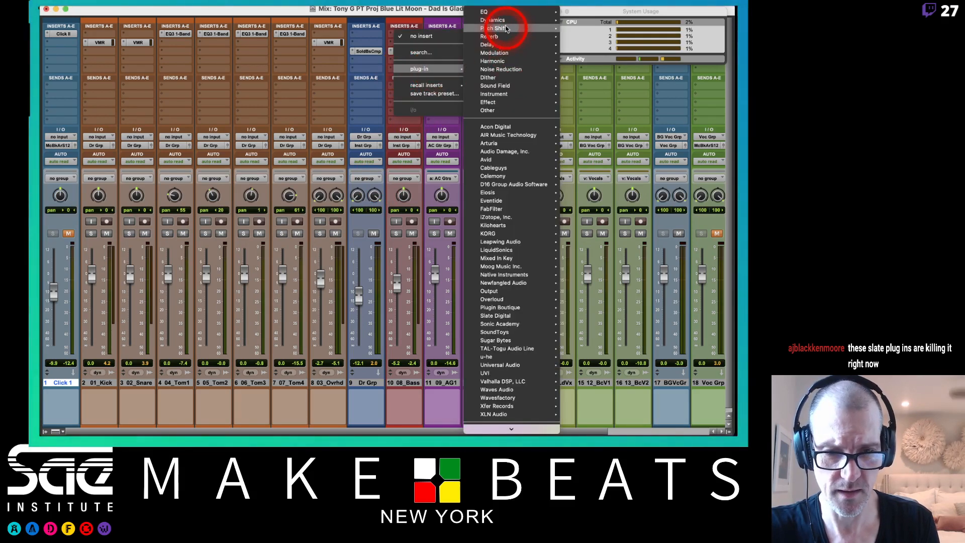
pyautogui.moveTo(503, 21)
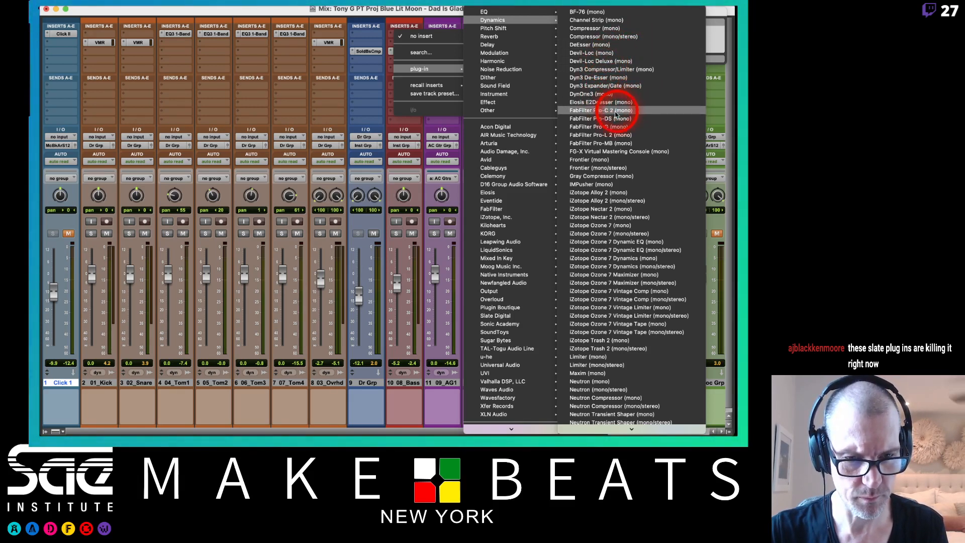
pyautogui.click(615, 111)
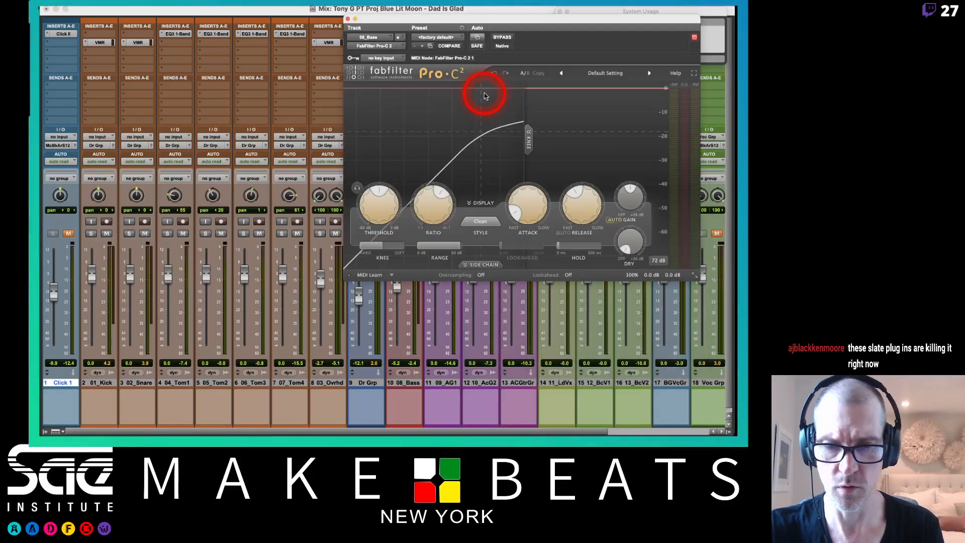
pyautogui.moveTo(415, 18); pyautogui.dragTo(421, 152)
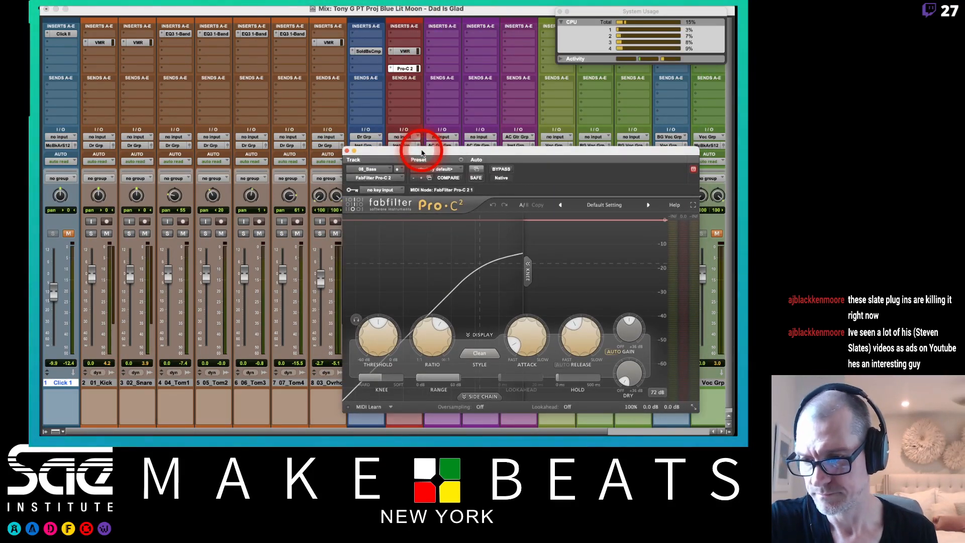
pyautogui.click(95, 70)
pyautogui.moveTo(95, 71)
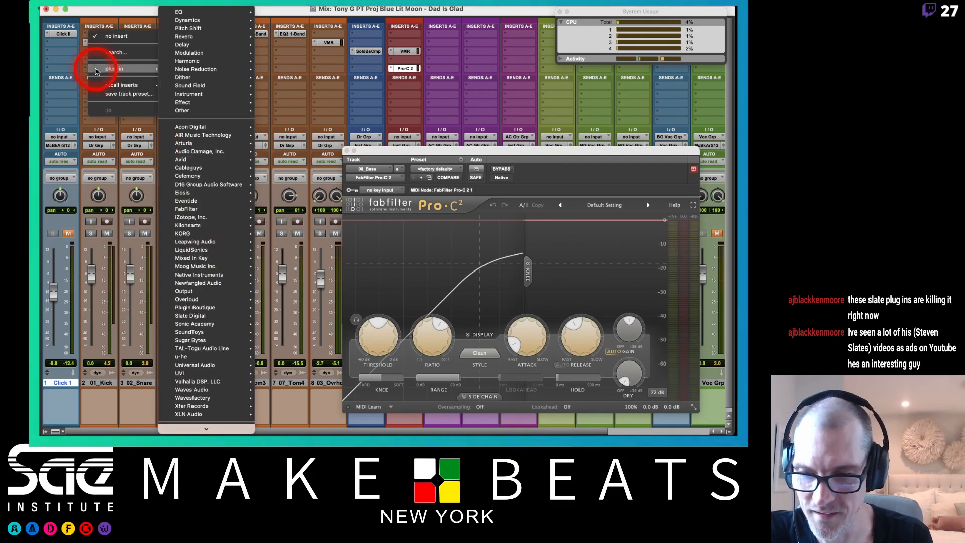
pyautogui.click(65, 82)
# Step: Add a pre-fader send from 01_Kick to Bus 1 (Mono) at 0.0 dB and close the send window
pyautogui.click(93, 107)
pyautogui.moveTo(101, 121)
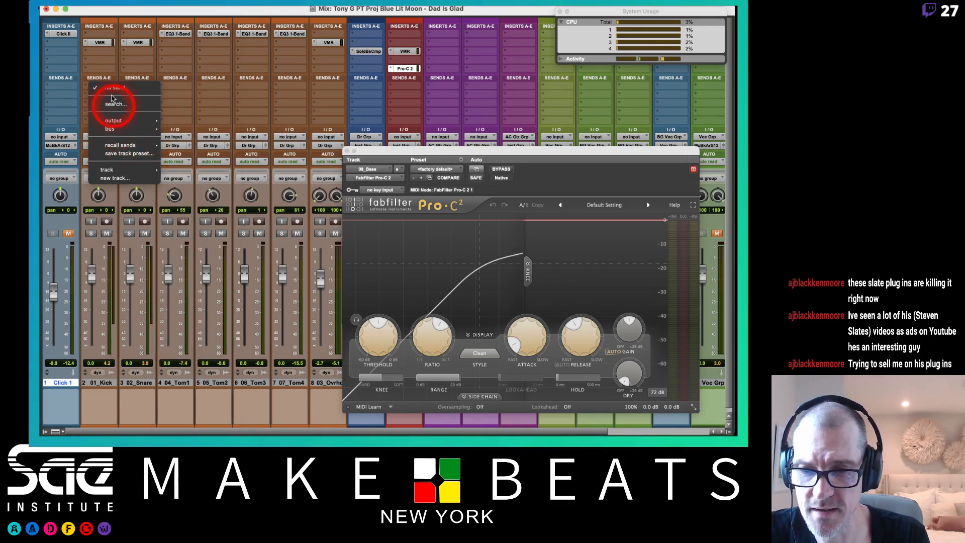
pyautogui.click(106, 130)
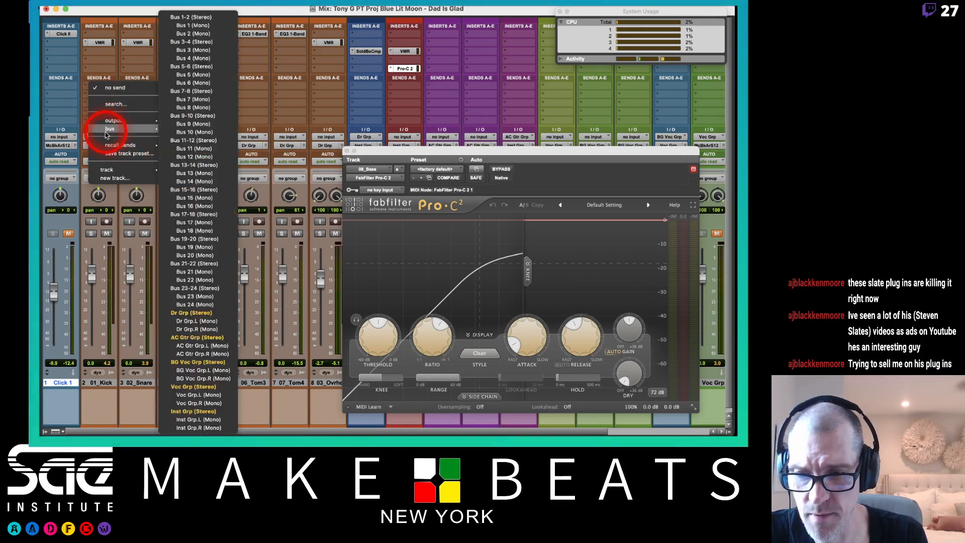
pyautogui.click(210, 26)
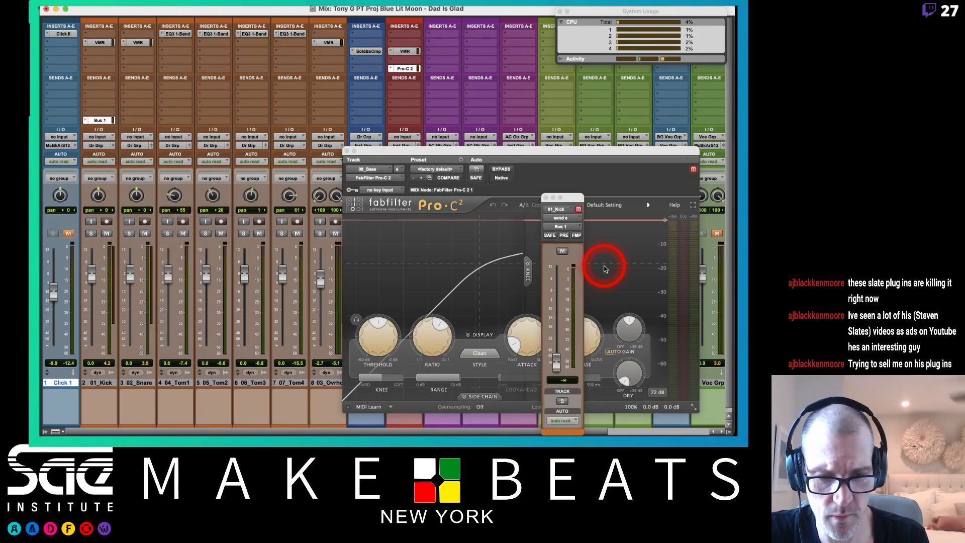
pyautogui.keyDown('alt'); pyautogui.click(554, 362); pyautogui.keyUp('alt')
pyautogui.click(562, 251)
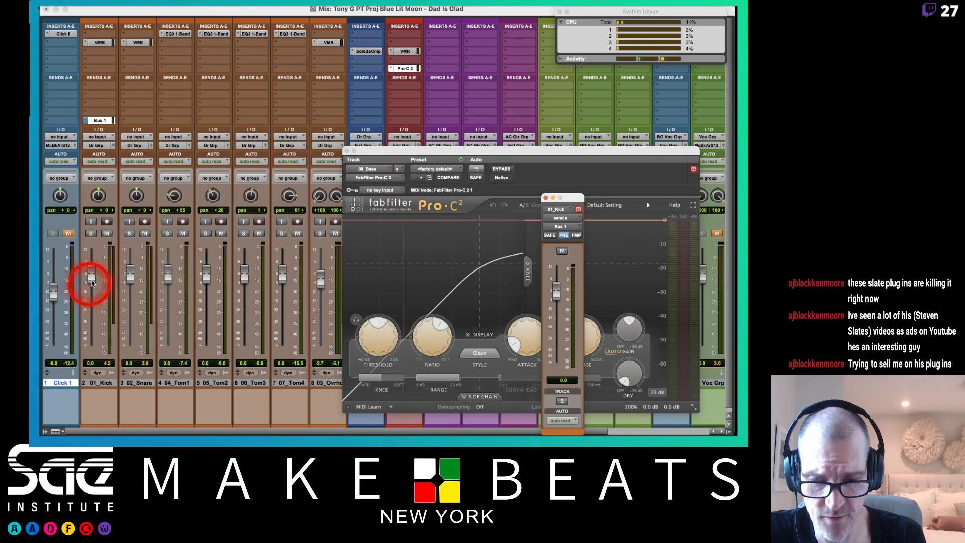
pyautogui.click(546, 198)
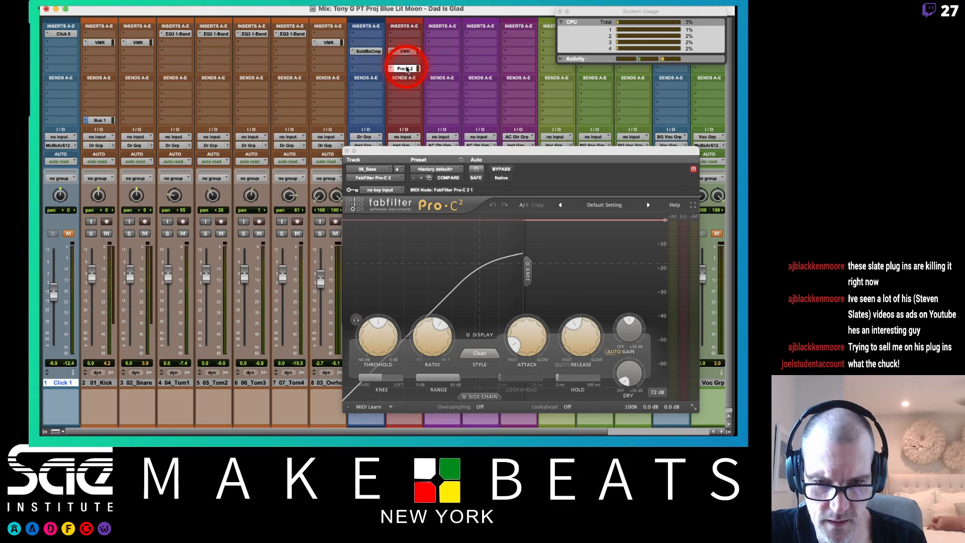
# Step: Move the Pro-C 2 window and set its key input to Bus 1 (Mono)
pyautogui.moveTo(402, 157); pyautogui.dragTo(302, 122)
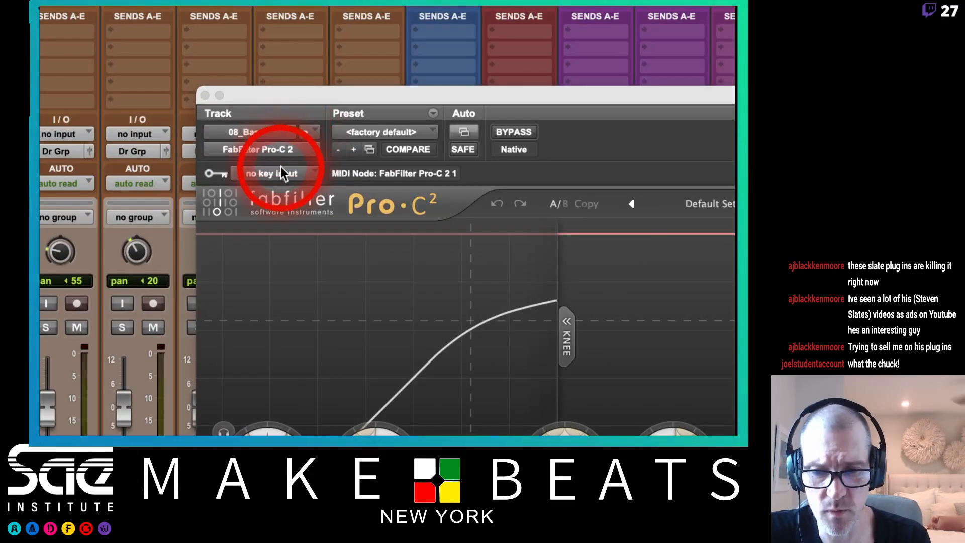
pyautogui.click(284, 156)
pyautogui.moveTo(284, 156)
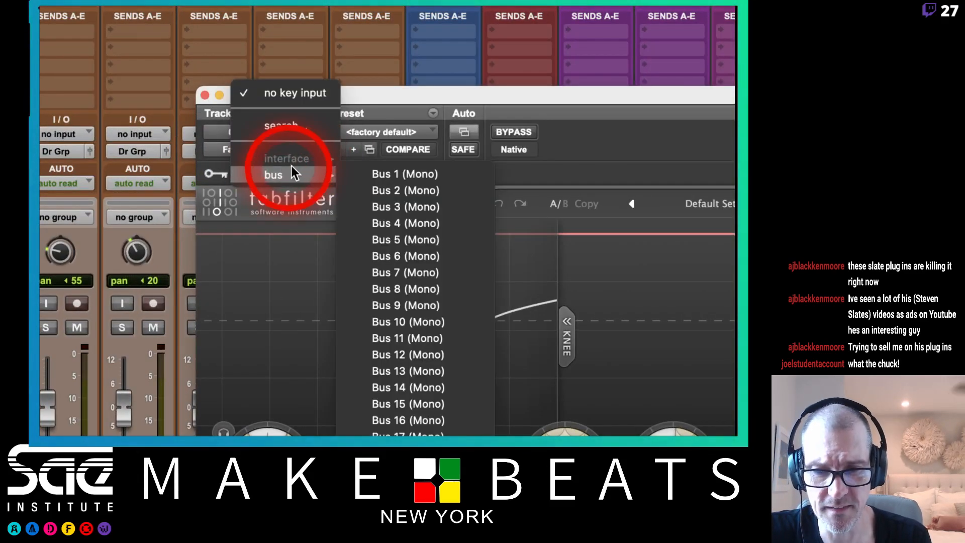
pyautogui.click(393, 175)
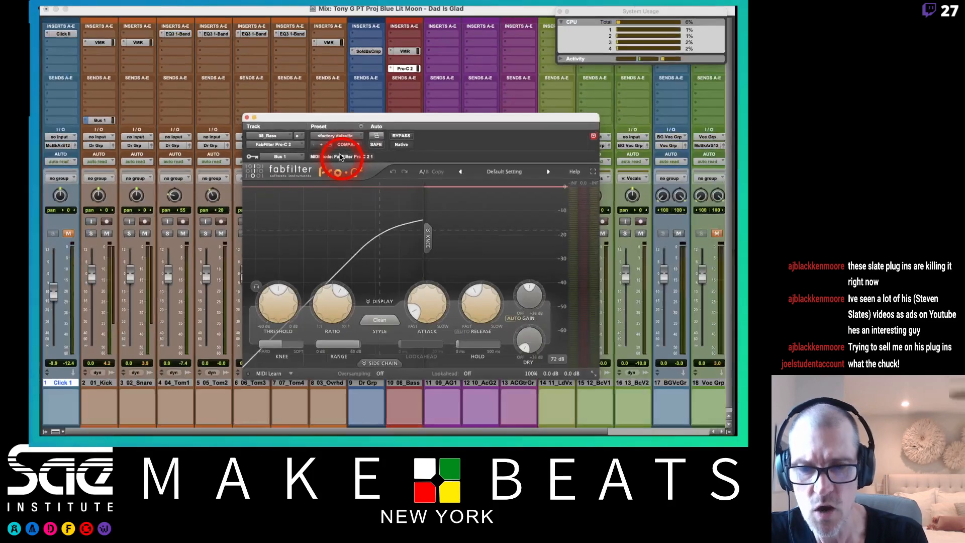
# Step: Rename Bus 1 as SC Comp from the 01_Kick send
pyautogui.rightClick(98, 120)
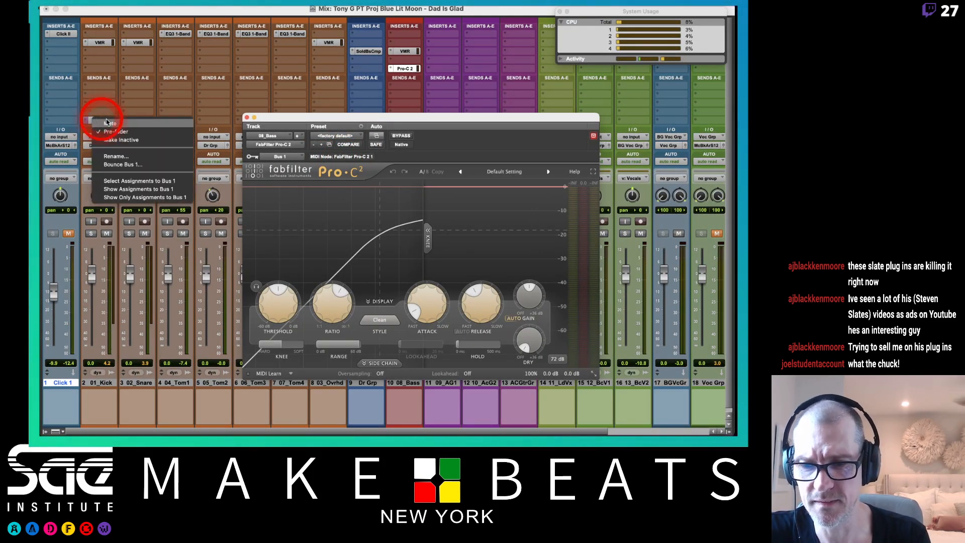
pyautogui.click(123, 160)
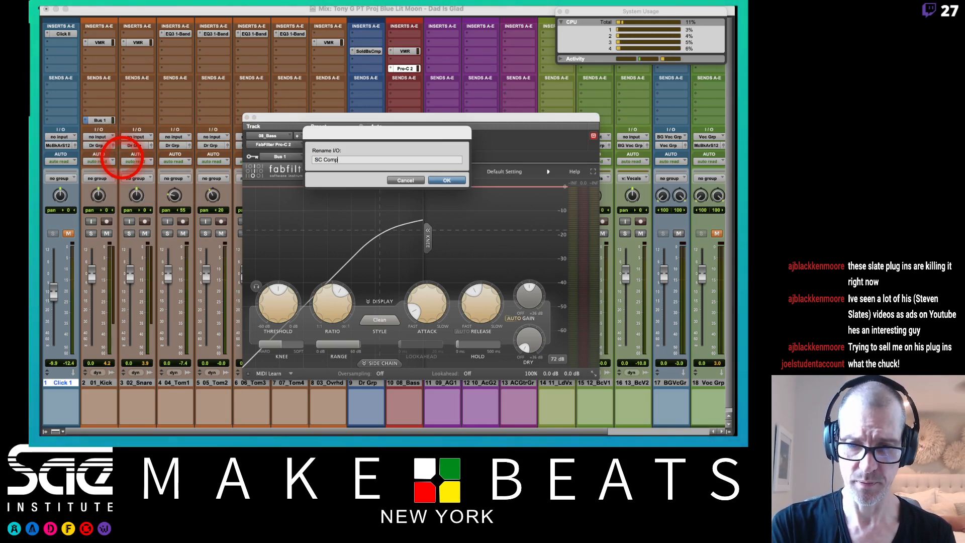
pyautogui.press('Return')
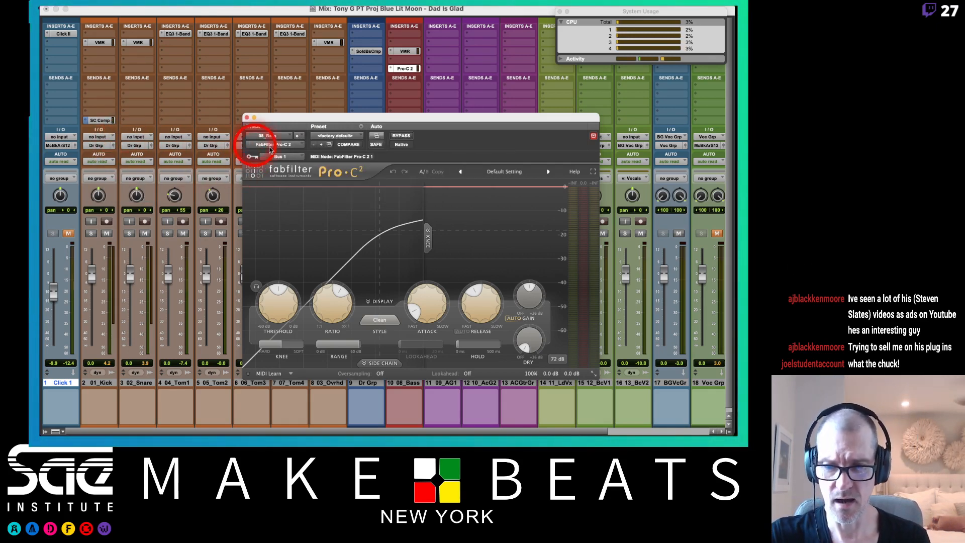
# Step: Clear the Pro-C 2 key input and reassign it to SC Comp (Mono)
pyautogui.click(280, 158)
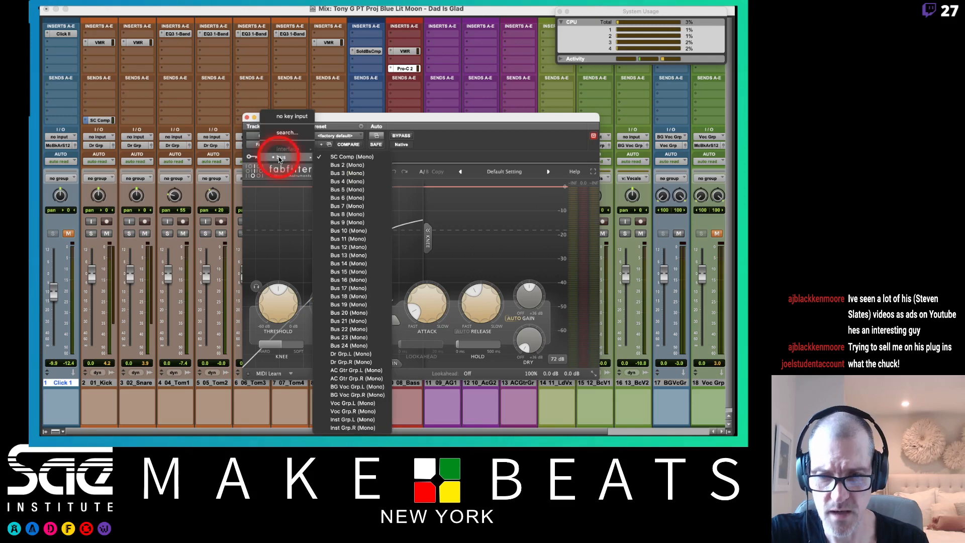
pyautogui.click(353, 158)
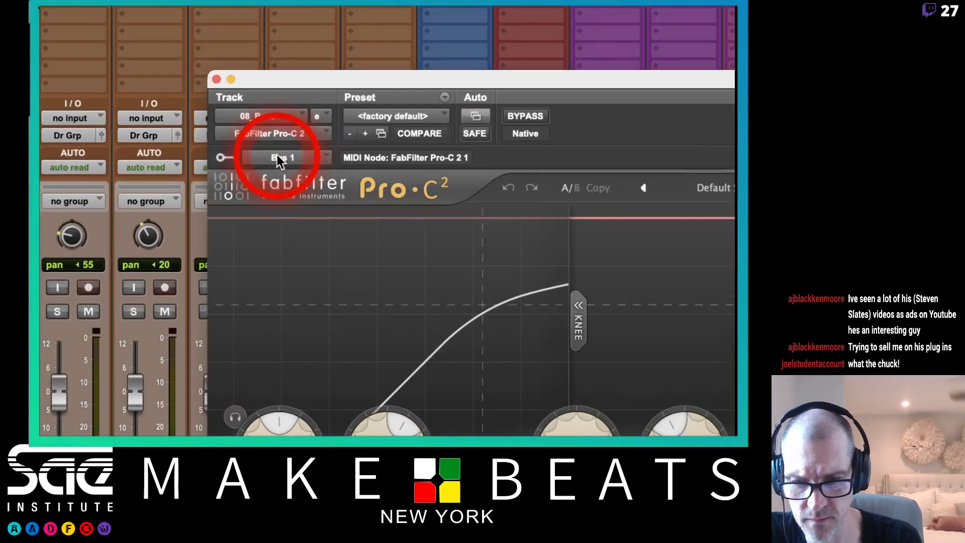
pyautogui.click(278, 157)
pyautogui.click(293, 88)
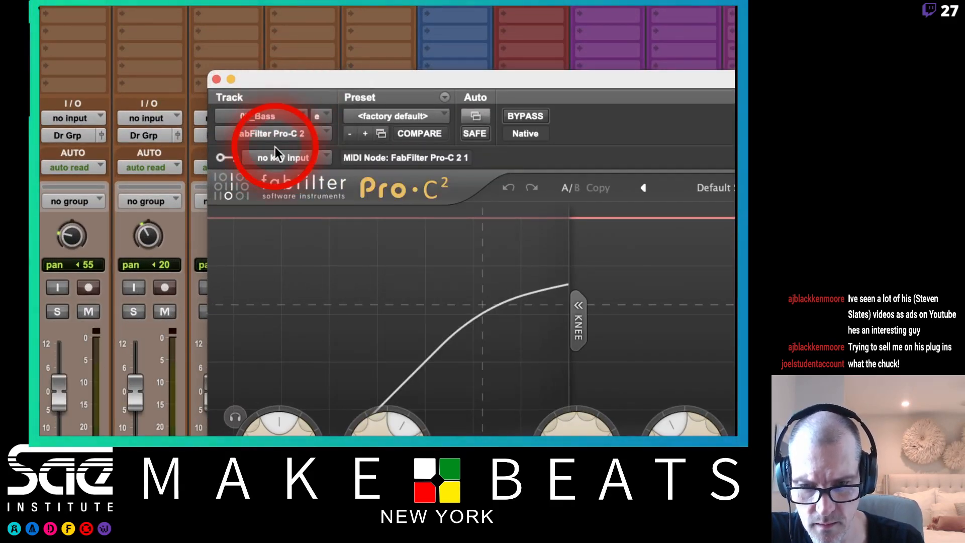
pyautogui.click(278, 157)
pyautogui.moveTo(301, 158)
pyautogui.click(397, 158)
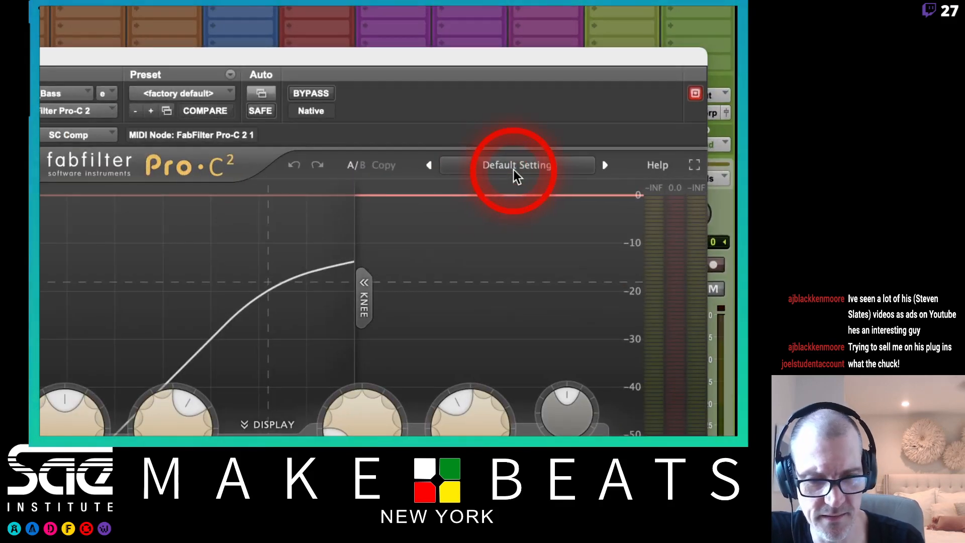
pyautogui.click(504, 172)
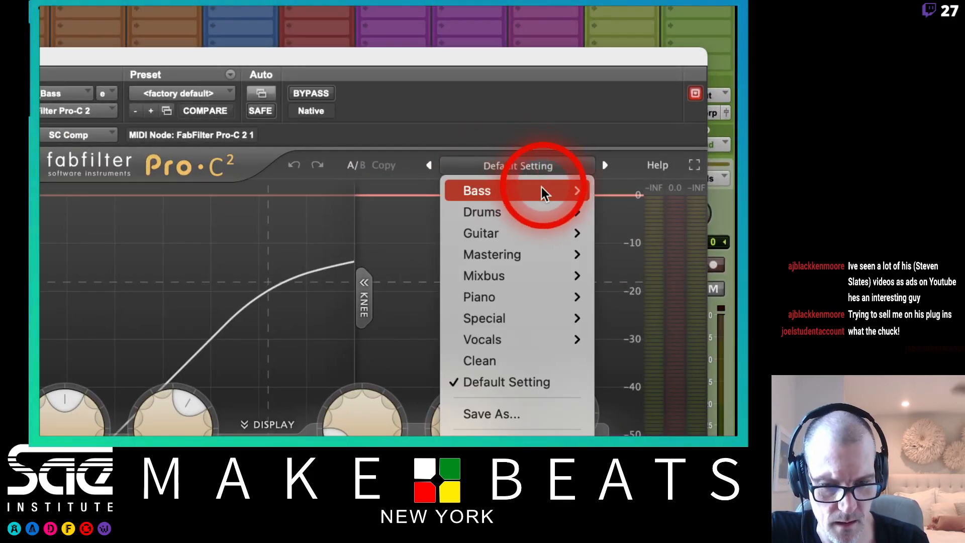
pyautogui.moveTo(543, 193)
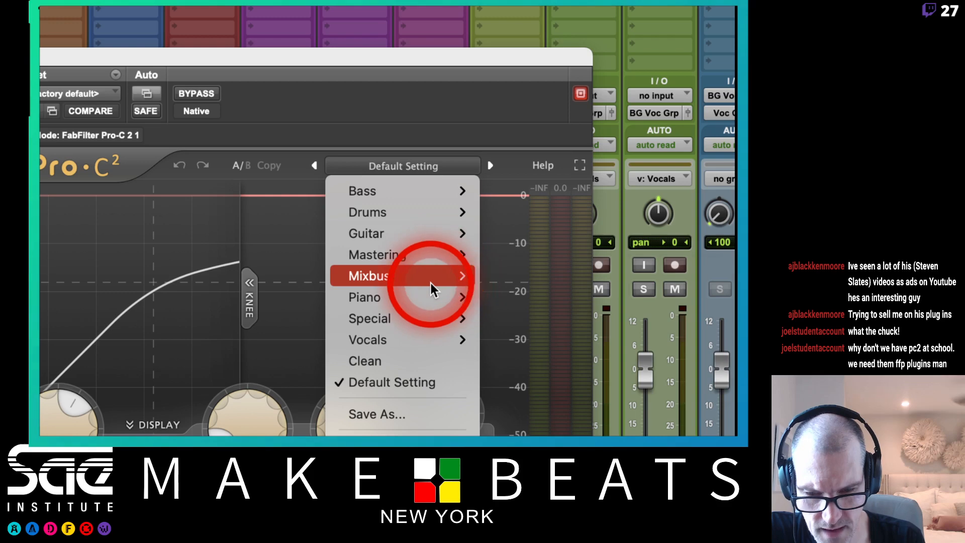
pyautogui.moveTo(409, 322)
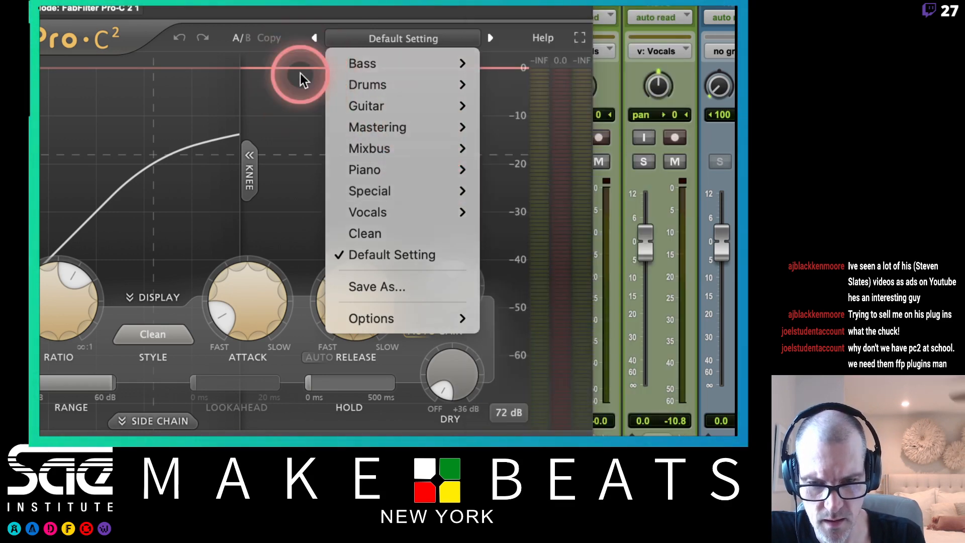
pyautogui.click(300, 73)
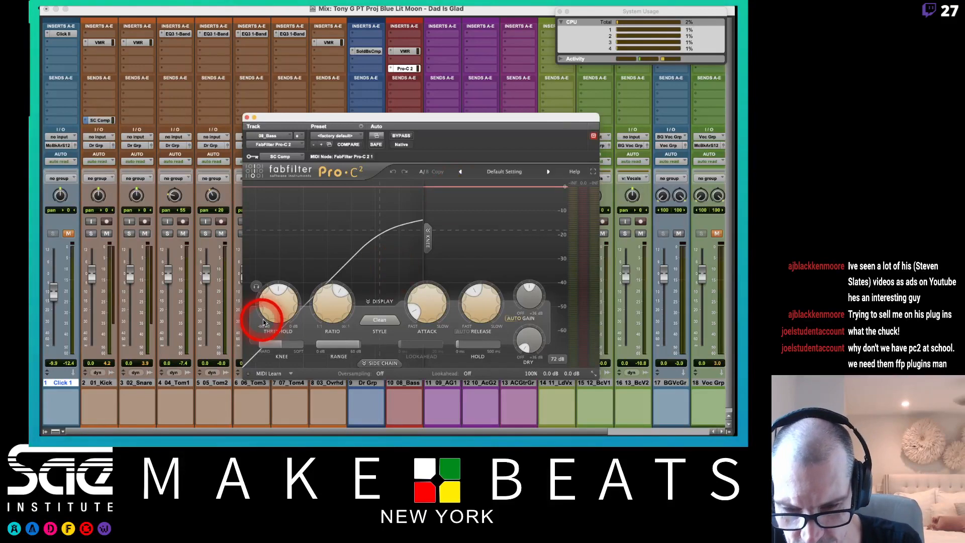
# Step: Expand the Pro-C 2 side chain section, move the window up to reveal it and set the side chain to external
pyautogui.click(373, 364)
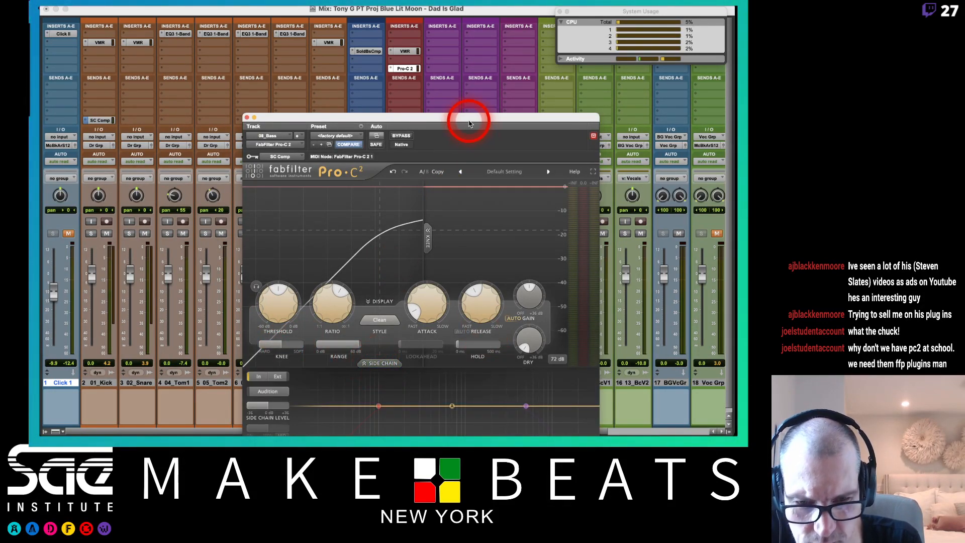
pyautogui.moveTo(469, 119); pyautogui.dragTo(452, 8)
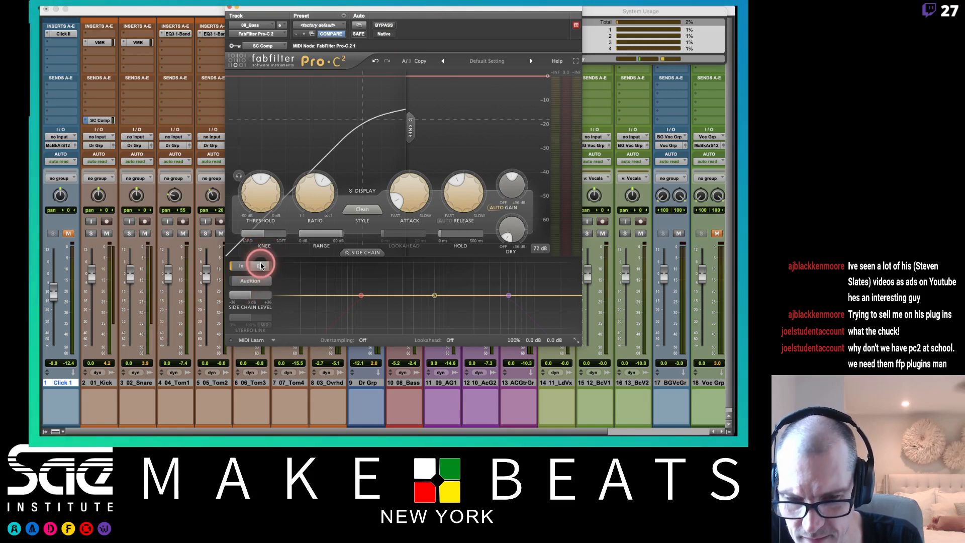
pyautogui.click(428, 176)
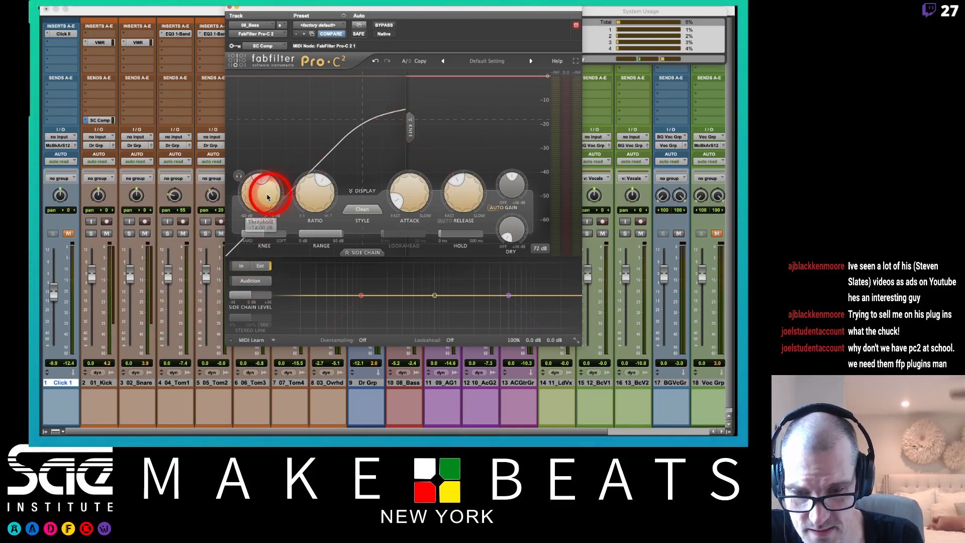
# Step: Start playback, reset the Pro-C 2 peak meters and lower the threshold to about -52.94 dB
pyautogui.press('space')
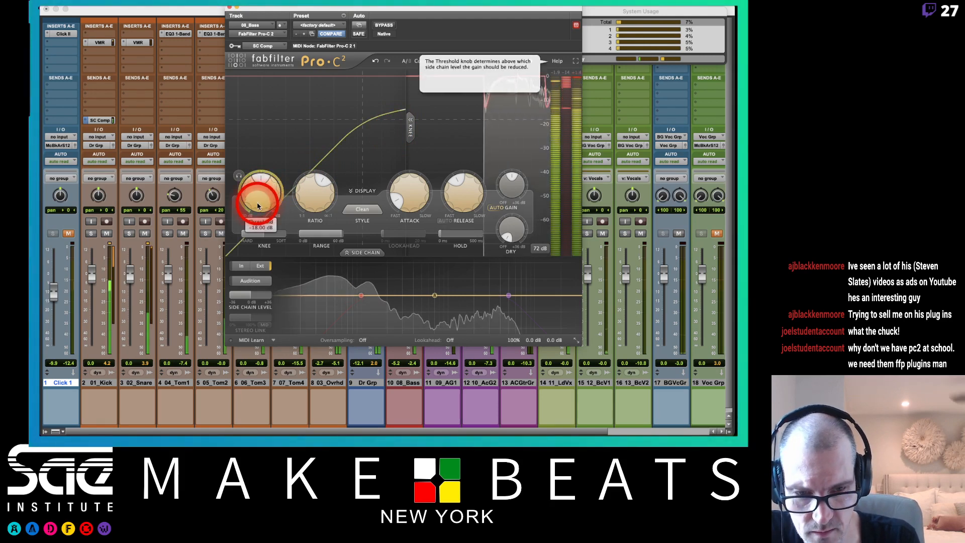
pyautogui.click(573, 92)
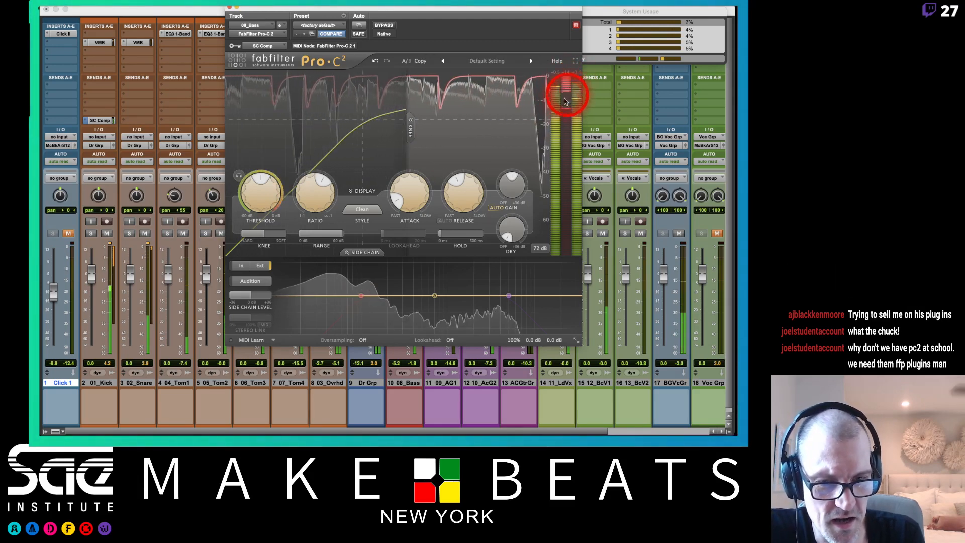
pyautogui.moveTo(258, 194); pyautogui.dragTo(248, 254)
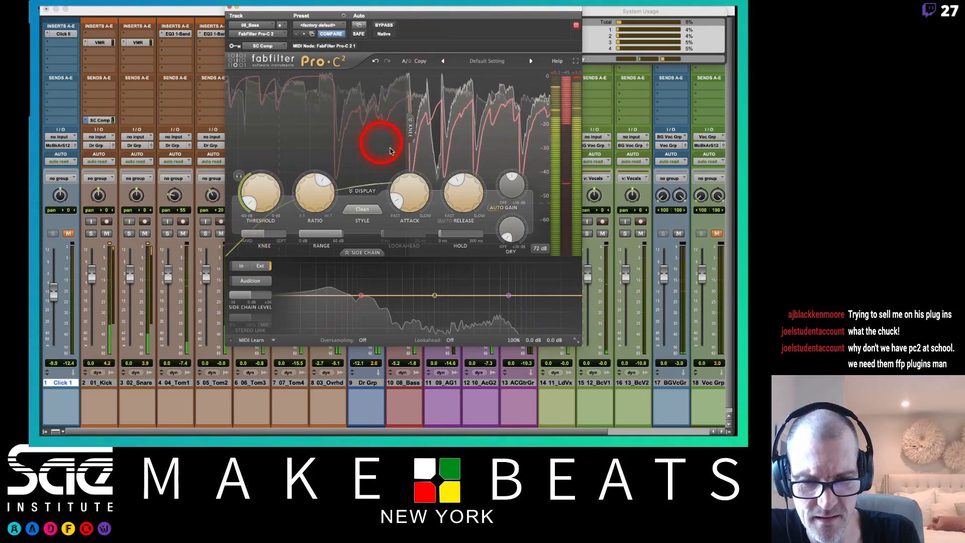
# Step: Solo 01_Kick and 08_Bass together, moving the Pro-C 2 window clear of the tracks and back into full view
pyautogui.moveTo(366, 9); pyautogui.dragTo(588, 91)
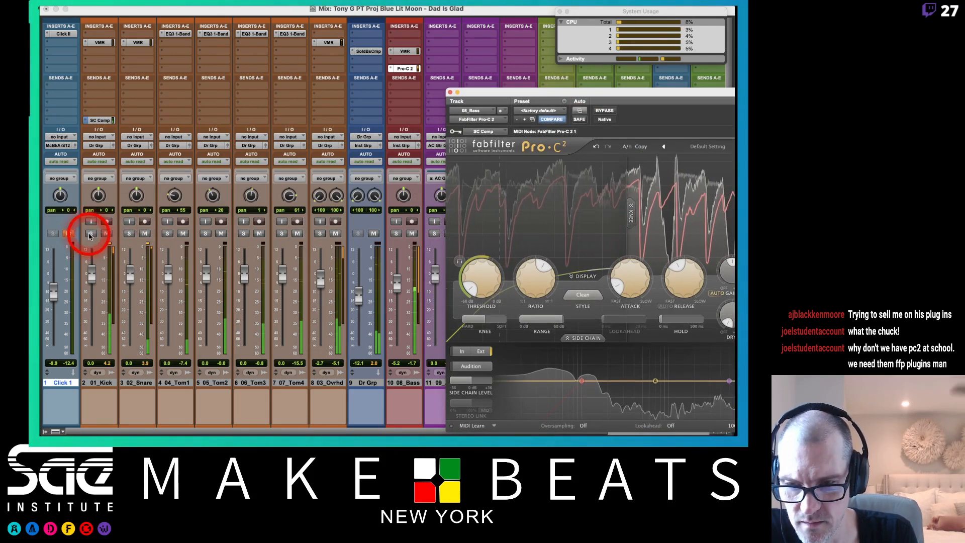
pyautogui.click(89, 235)
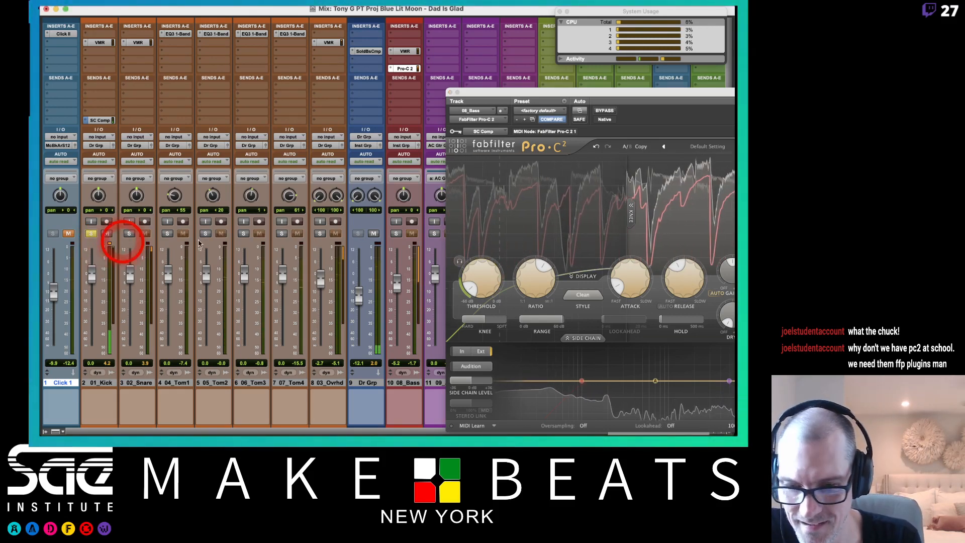
pyautogui.moveTo(502, 92); pyautogui.dragTo(560, 90)
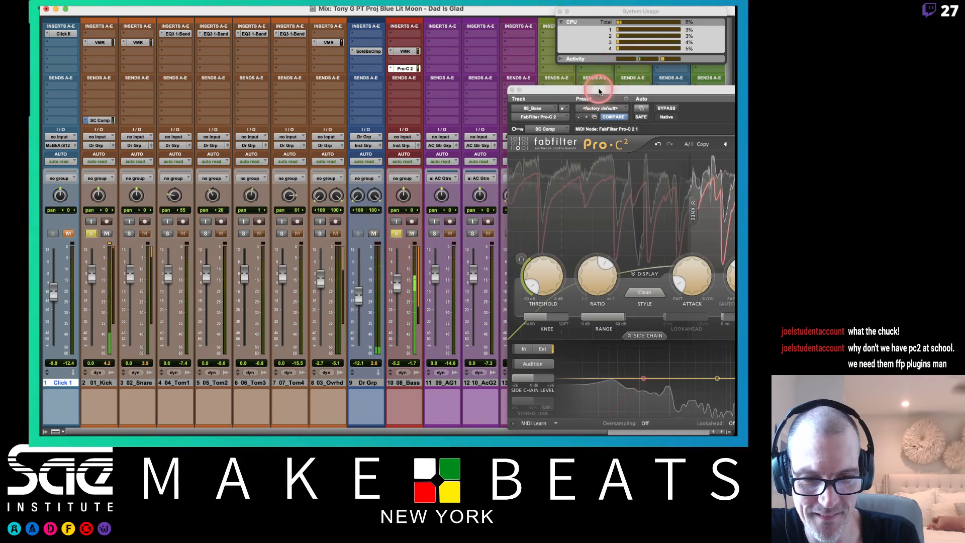
pyautogui.moveTo(592, 89); pyautogui.dragTo(218, 36)
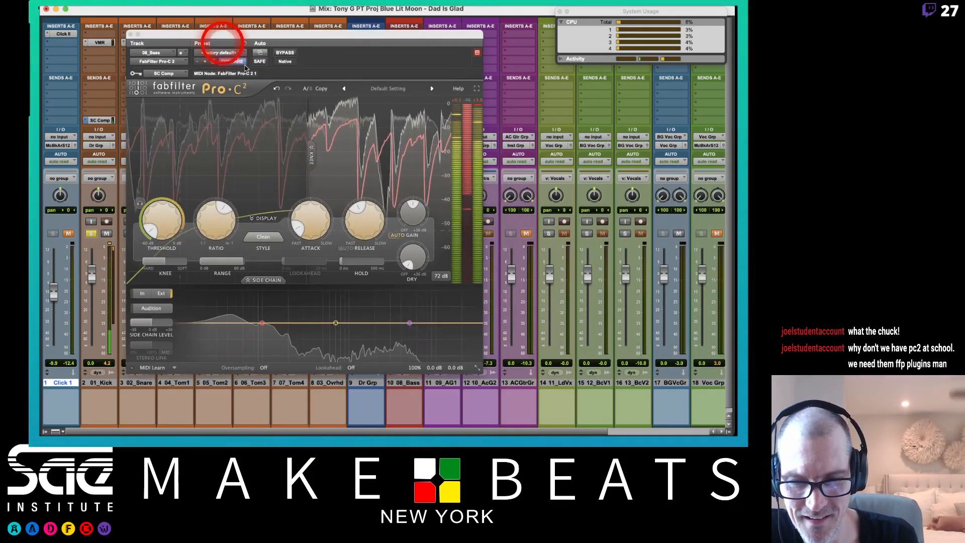
pyautogui.moveTo(166, 226)
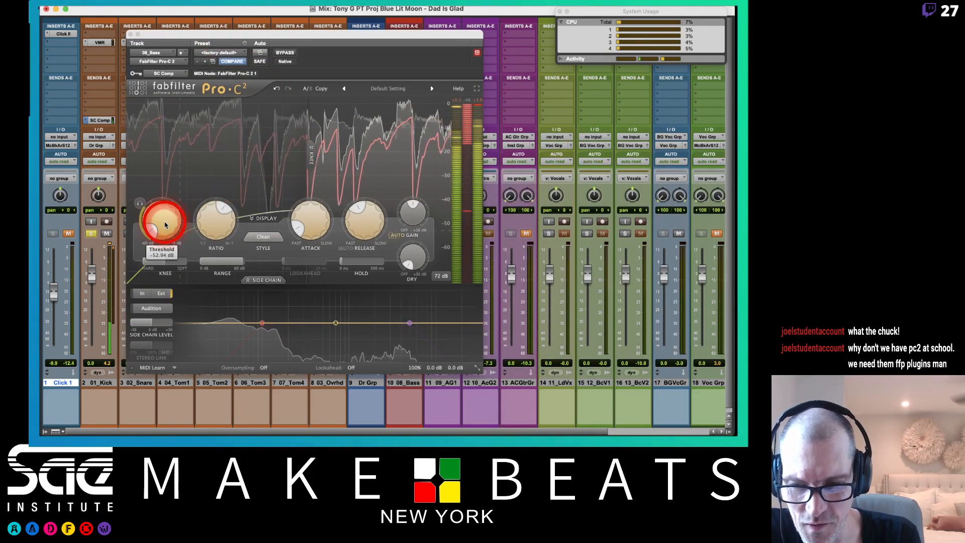
# Step: Try the Pro-C 2 ratio at 100:1 and pull it back to a moderate ratio
pyautogui.moveTo(220, 231)
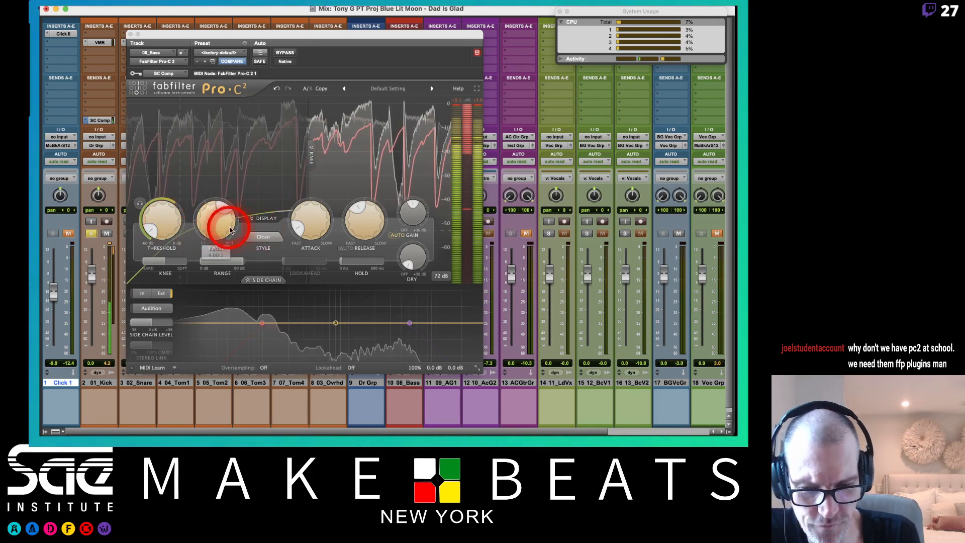
pyautogui.click(213, 226)
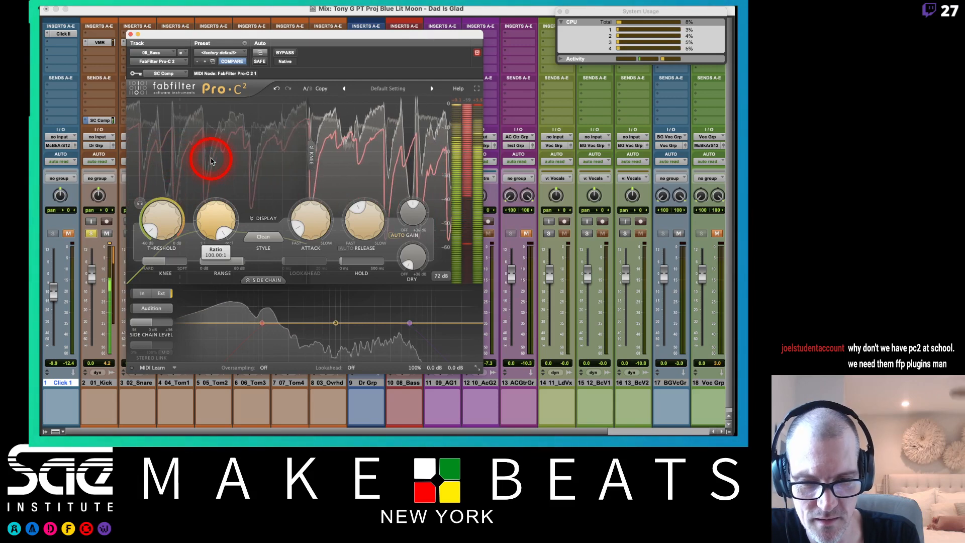
pyautogui.moveTo(211, 161); pyautogui.dragTo(212, 252)
# Step: Set the Pro-C 2 release to about 116.7 ms and raise the threshold to about -19.48 dB
pyautogui.click(321, 220)
pyautogui.click(360, 228)
pyautogui.moveTo(360, 230); pyautogui.dragTo(355, 280)
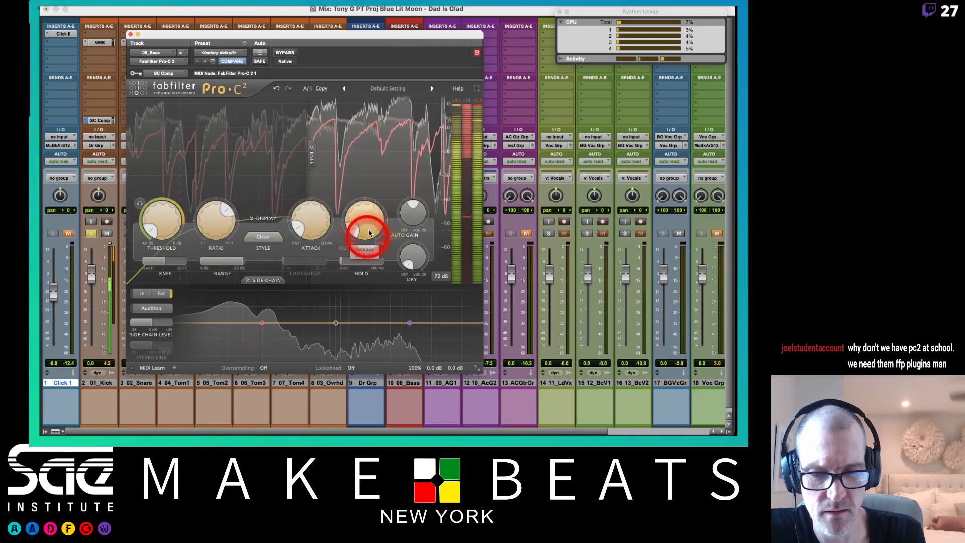
pyautogui.moveTo(369, 221); pyautogui.dragTo(366, 206)
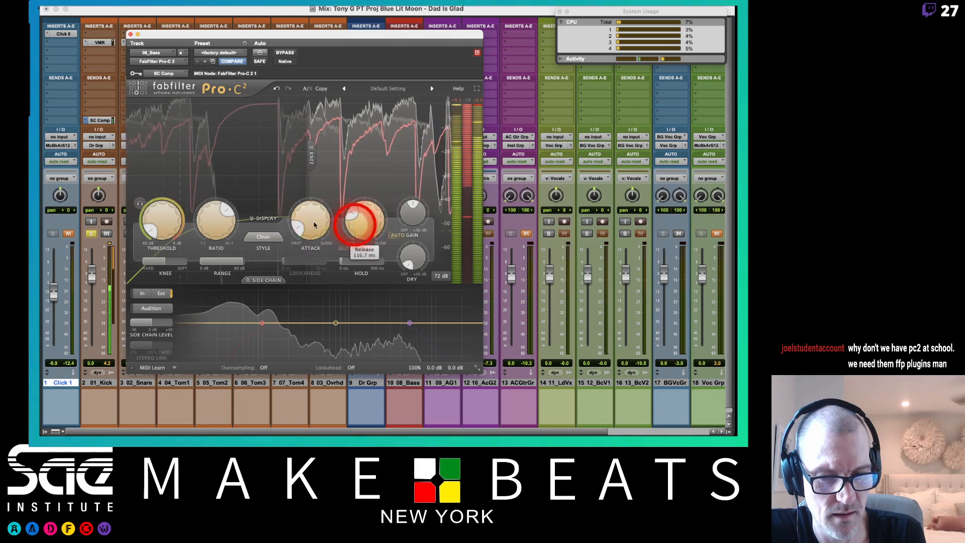
pyautogui.moveTo(169, 227); pyautogui.dragTo(170, 179)
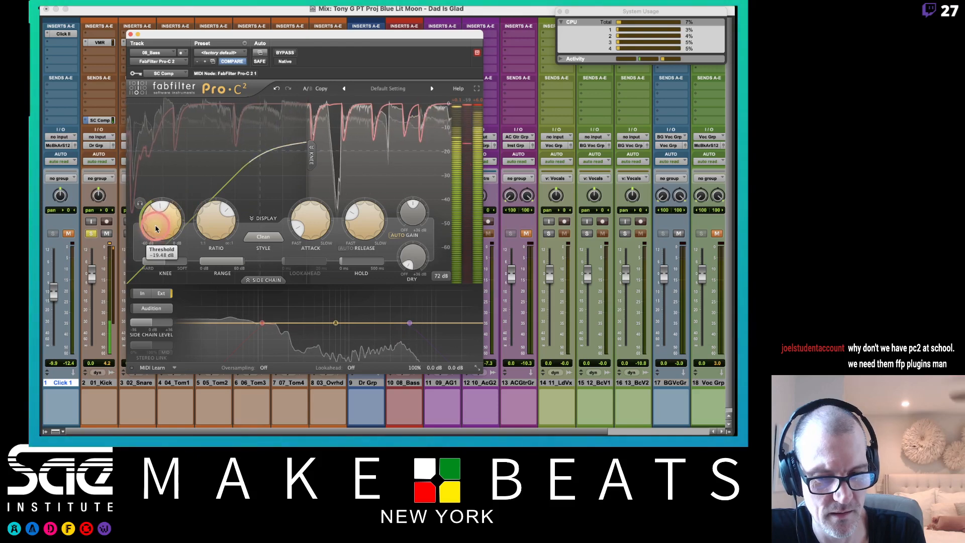
# Step: Lower the 08_Bass fader to about -8.9 dB and clear its clip indicator, moving the Pro-C 2 window aside and back
pyautogui.click(213, 61)
pyautogui.moveTo(174, 37); pyautogui.dragTo(530, 76)
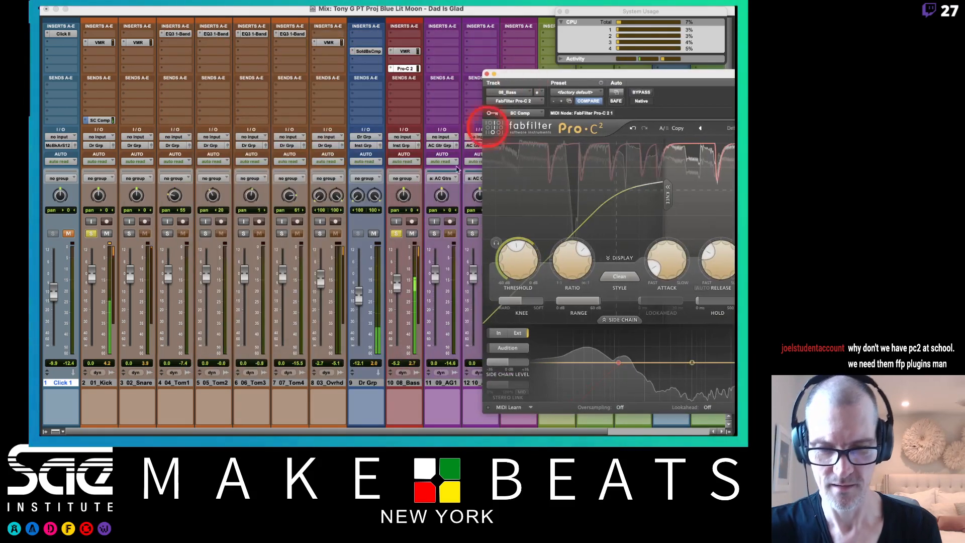
pyautogui.moveTo(396, 285); pyautogui.dragTo(396, 293)
pyautogui.click(415, 244)
pyautogui.moveTo(586, 74); pyautogui.dragTo(406, 69)
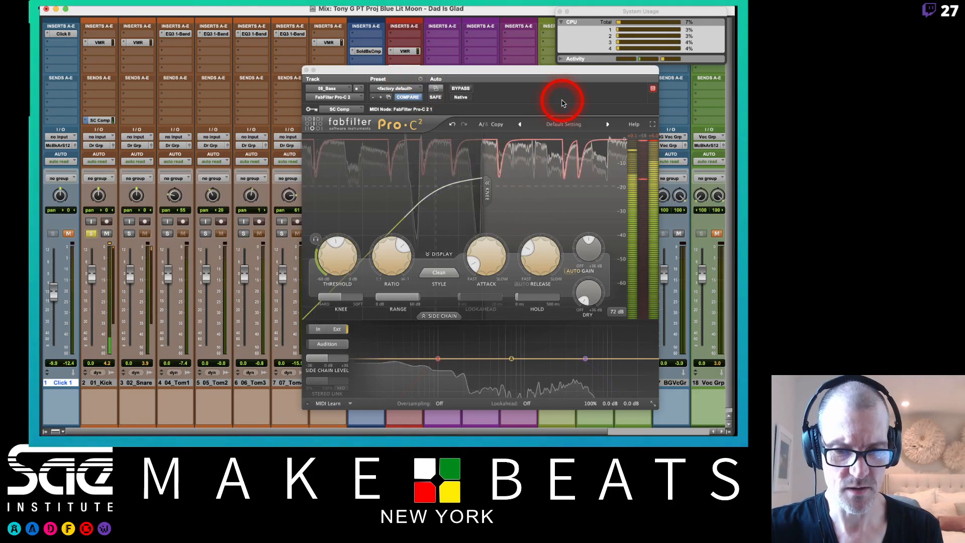
pyautogui.moveTo(536, 74); pyautogui.dragTo(504, 72)
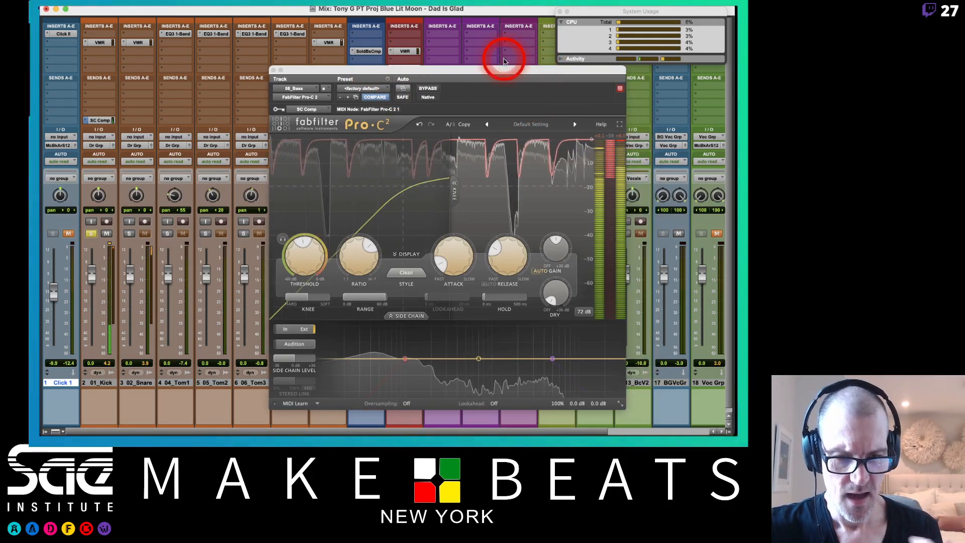
# Step: Unsolo 01_Kick and 08_Bass, copy the kick's SC Comp send to 02_Snare and resume playback
pyautogui.click(91, 235)
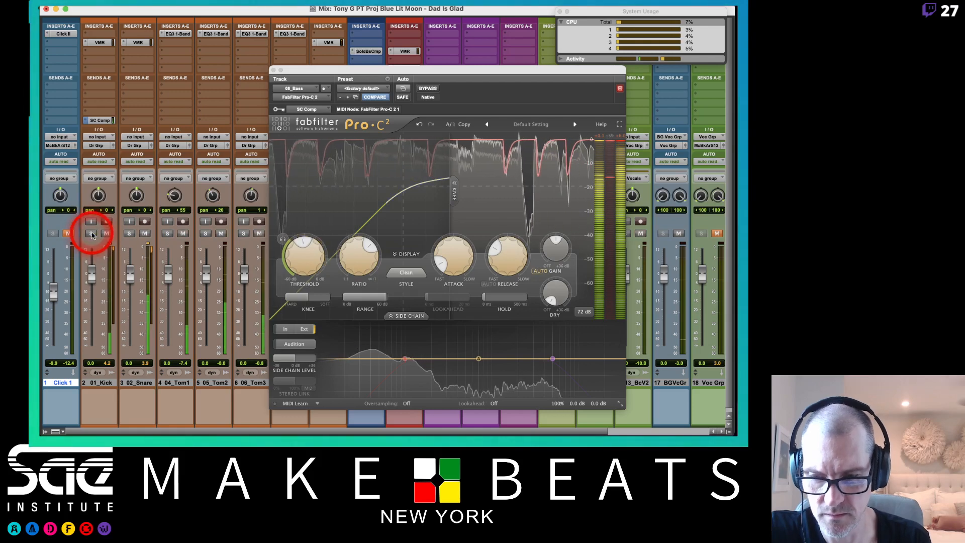
pyautogui.moveTo(340, 69); pyautogui.dragTo(523, 57)
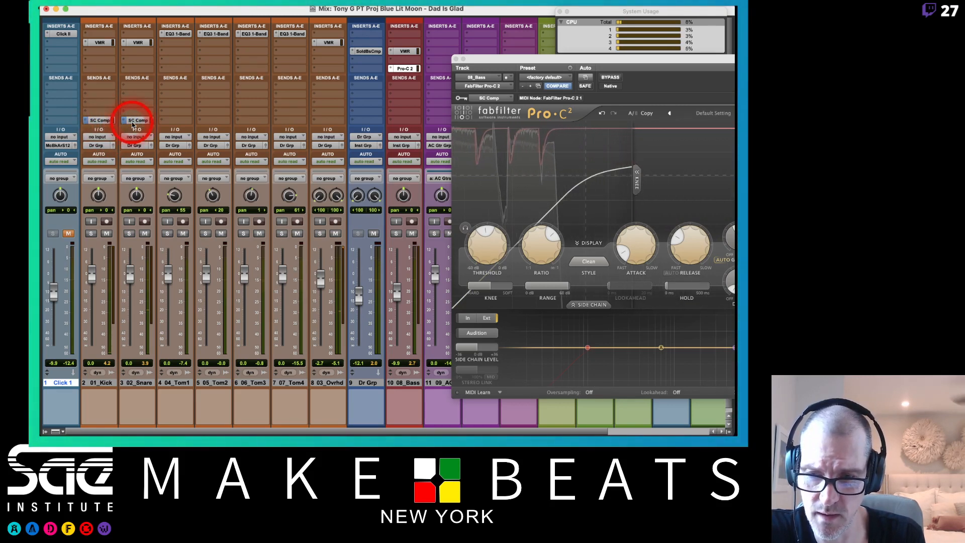
pyautogui.press('space')
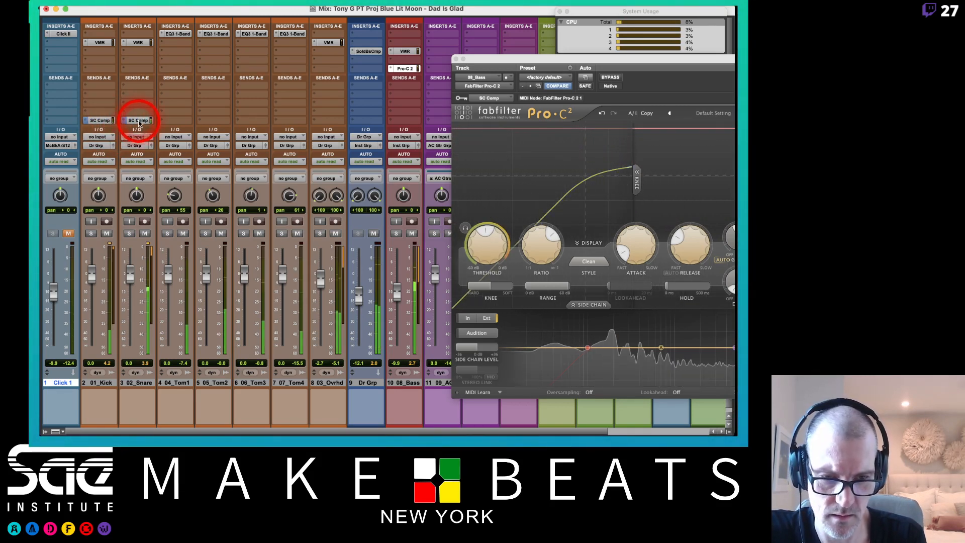
# Step: Move the Pro-C 2 window clear of the drum and bass channels while the mix plays, and close it
pyautogui.moveTo(516, 59); pyautogui.dragTo(496, 23)
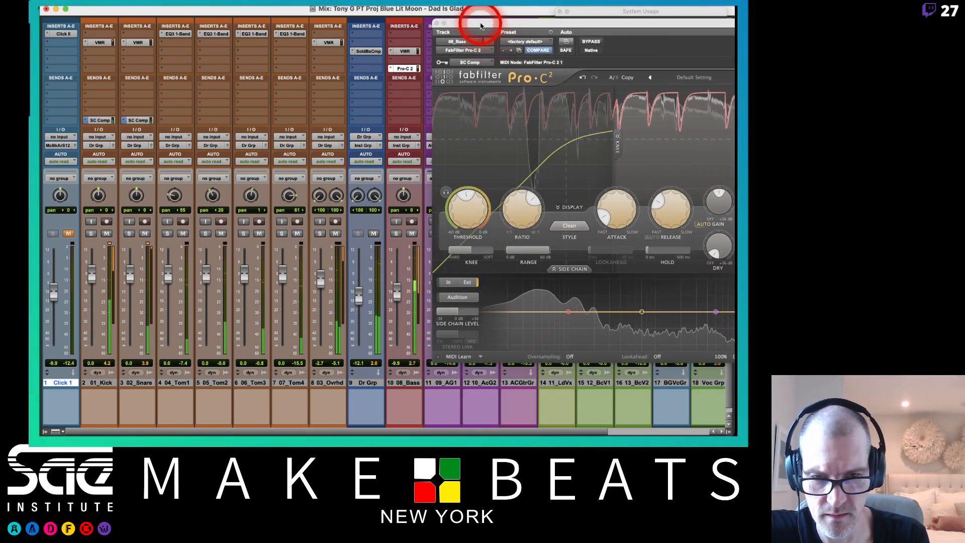
pyautogui.moveTo(480, 26); pyautogui.dragTo(511, 27)
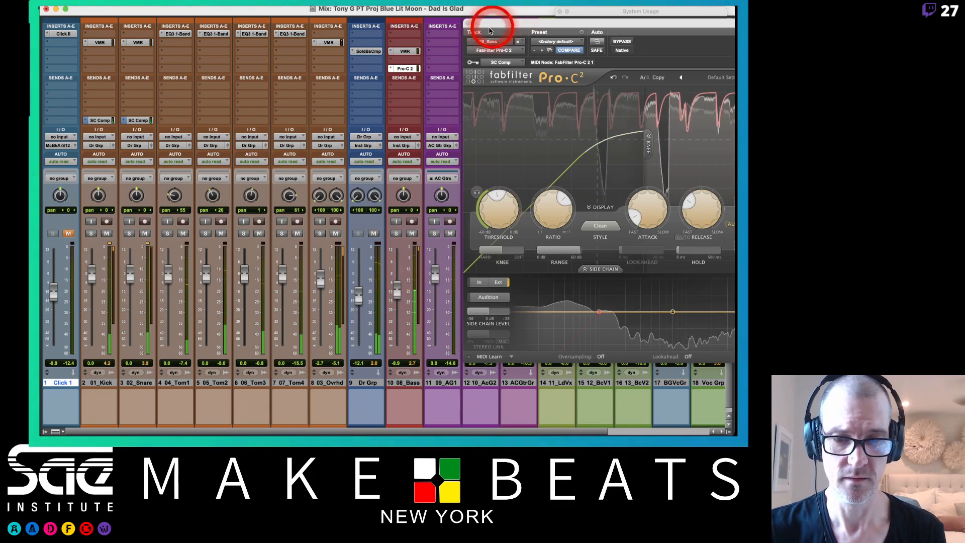
pyautogui.click(467, 23)
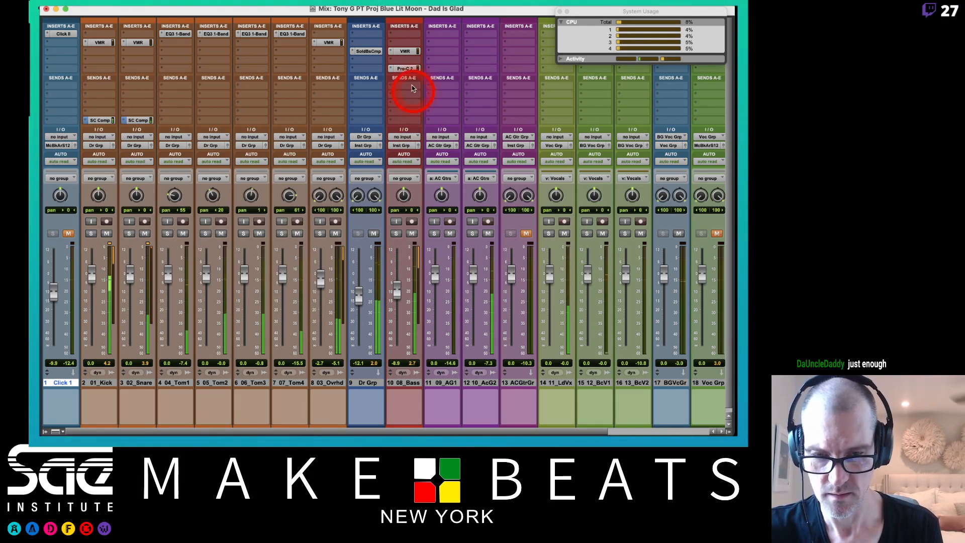
# Step: Reopen Pro-C 2 on 08_Bass, raise its threshold to about -13.64 dB and move the window over the drum channels
pyautogui.click(402, 69)
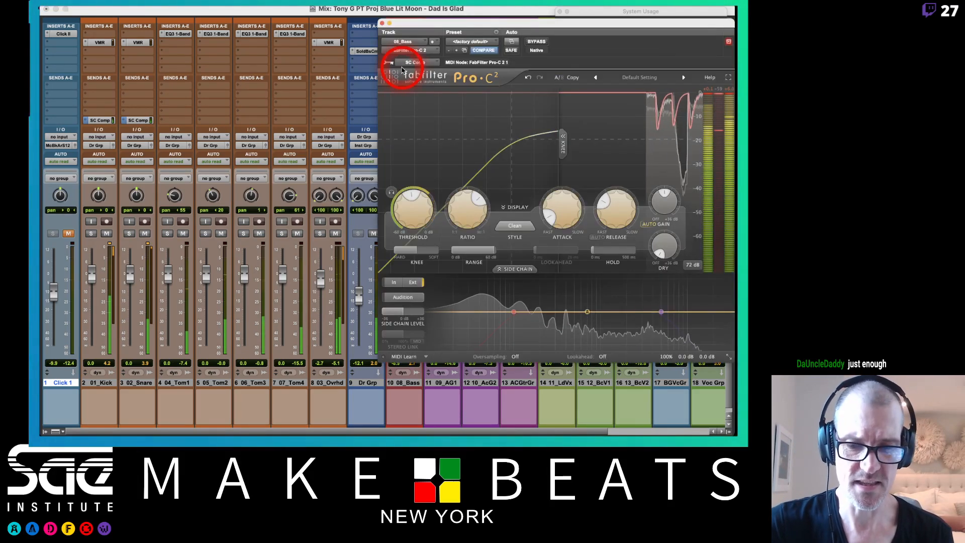
pyautogui.moveTo(408, 203)
pyautogui.mouseDown()
pyautogui.moveTo(413, 214)
pyautogui.moveTo(413, 188)
pyautogui.mouseUp()
pyautogui.moveTo(413, 186); pyautogui.dragTo(412, 181)
pyautogui.moveTo(451, 26); pyautogui.dragTo(328, 30)
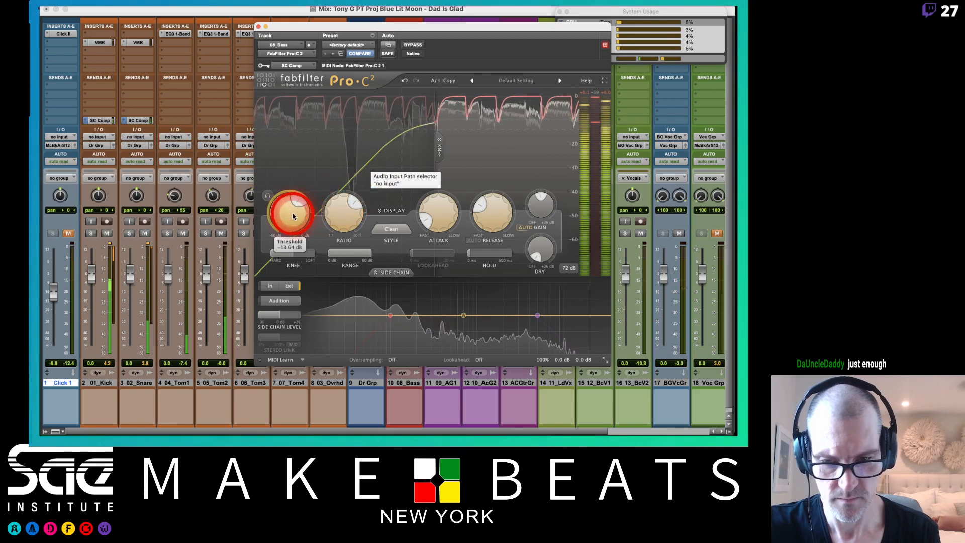
# Step: Compare higher and lower Pro-C 2 thresholds on the bass, finish by raising the threshold and close the plug-in
pyautogui.moveTo(287, 211); pyautogui.dragTo(300, 115)
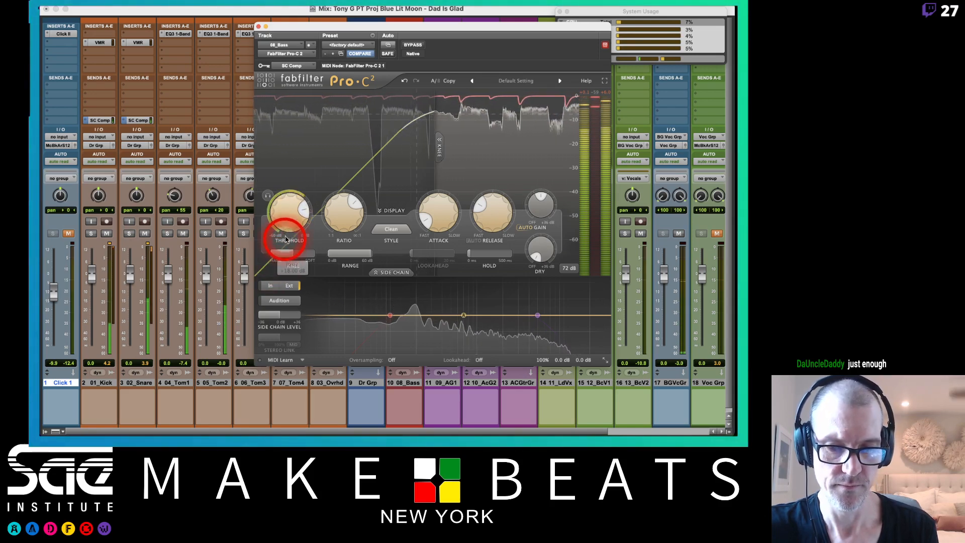
pyautogui.moveTo(283, 244); pyautogui.dragTo(277, 276)
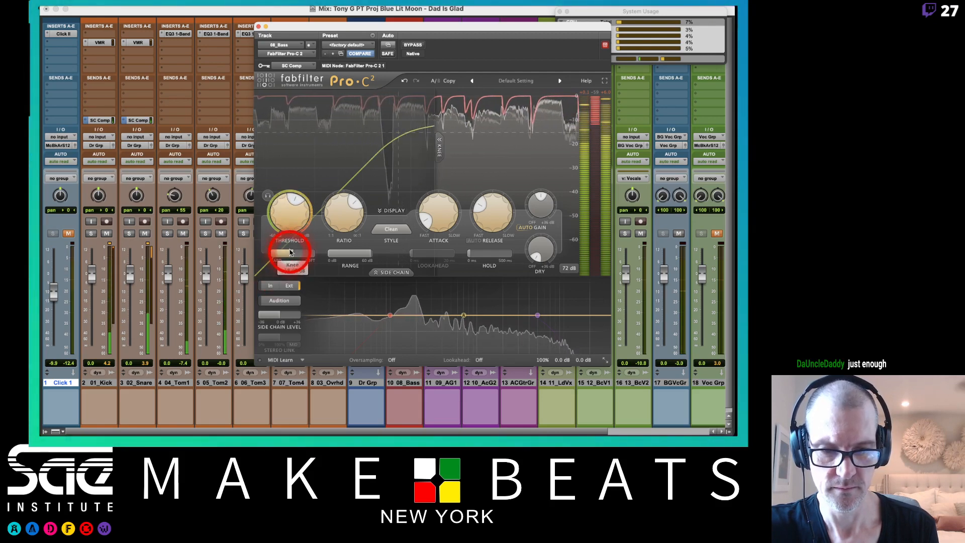
pyautogui.moveTo(288, 221); pyautogui.dragTo(289, 133)
pyautogui.click(258, 26)
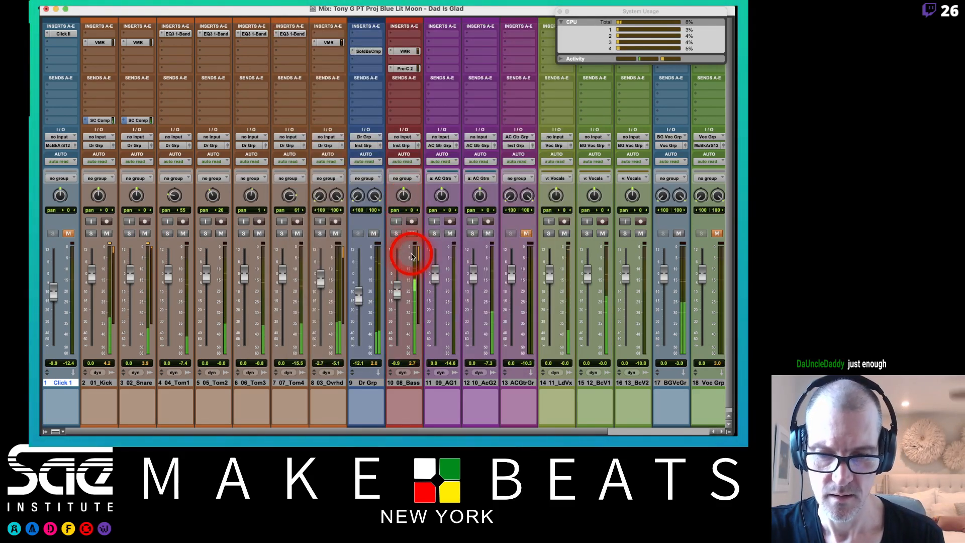
# Step: Switch to the Edit window, go back to the song's beginning and play from bar 9
pyautogui.hscroll(5, 411, 257)
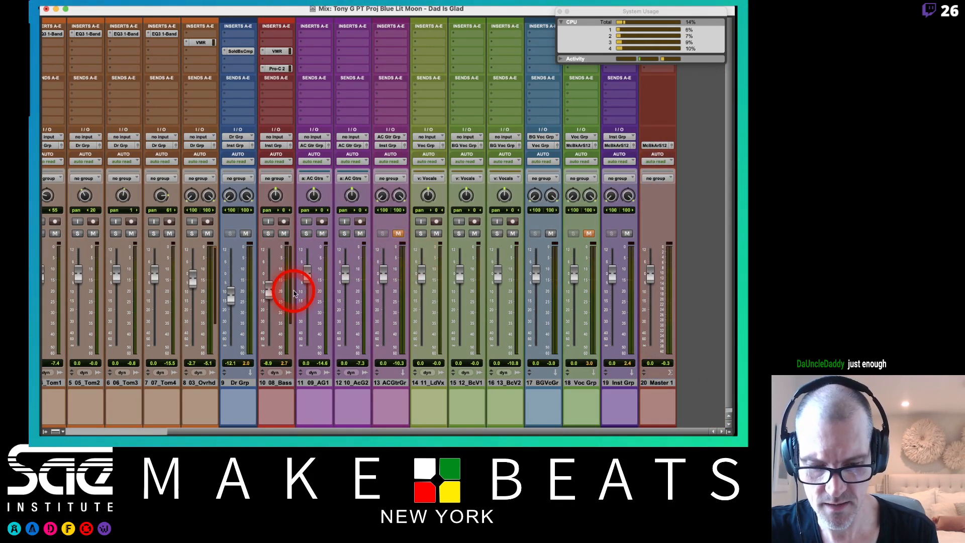
pyautogui.press('super+equal')
pyautogui.hscroll(3, 294, 293)
pyautogui.scroll(-7, 294, 293)
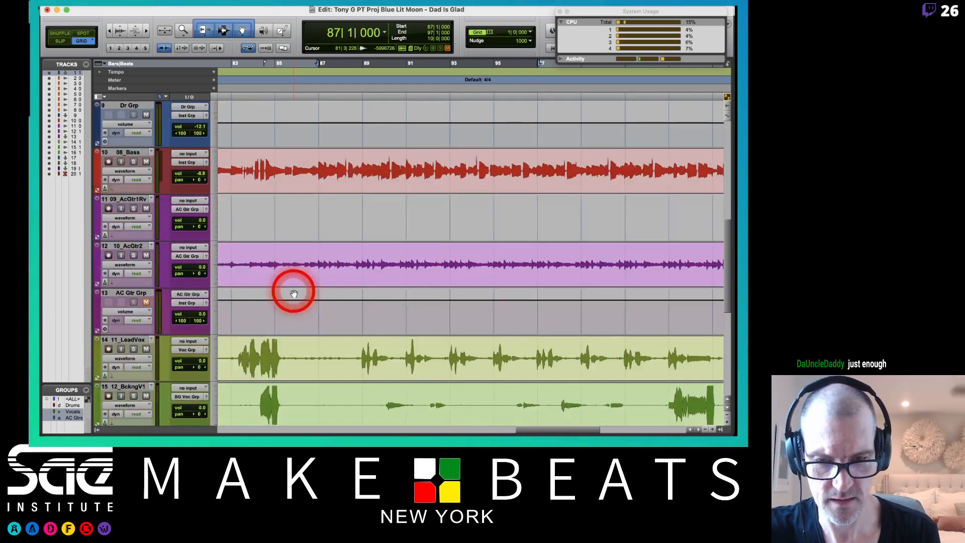
pyautogui.hscroll(-15, 294, 293)
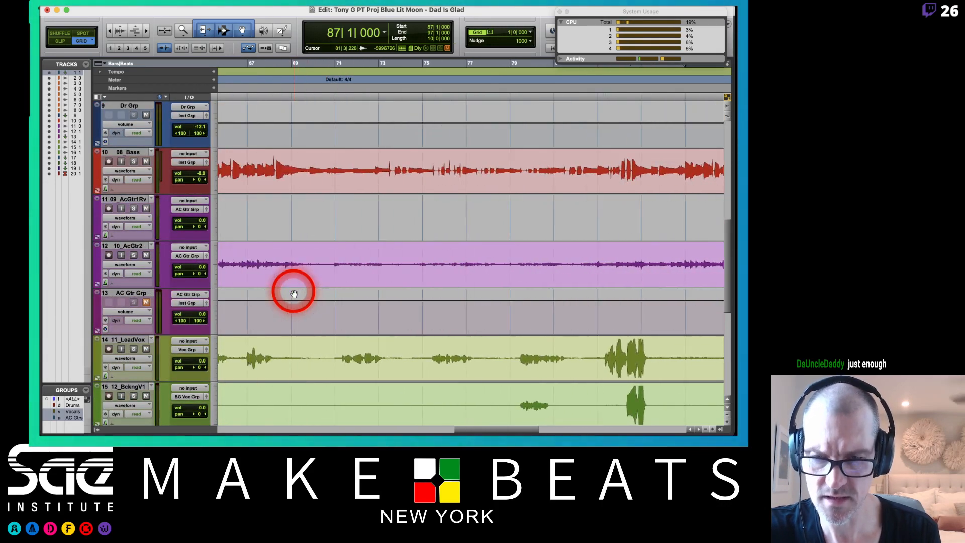
pyautogui.scroll(-1, 294, 293)
pyautogui.scroll(7, 294, 293)
pyautogui.hscroll(-20, 294, 292)
pyautogui.scroll(-6, 294, 293)
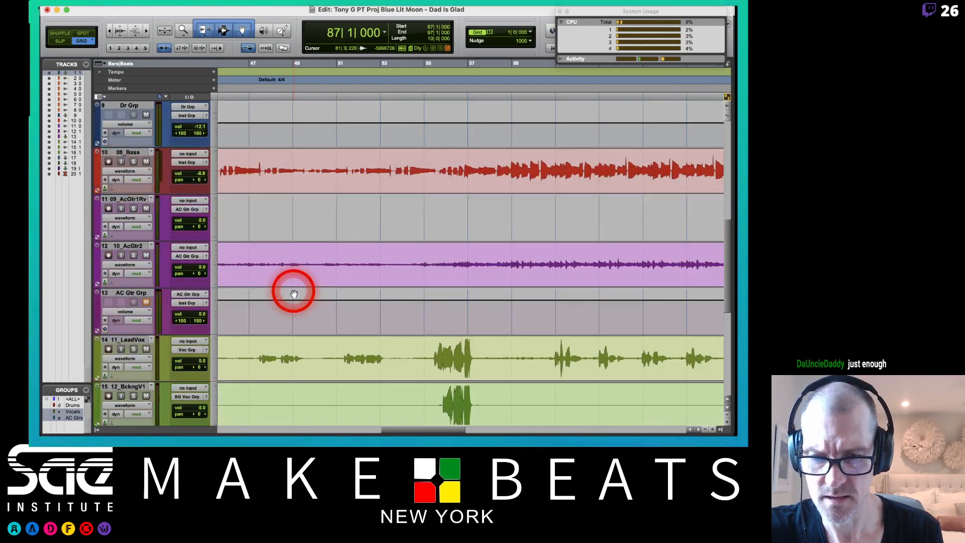
pyautogui.hscroll(-5, 294, 293)
pyautogui.scroll(2, 294, 293)
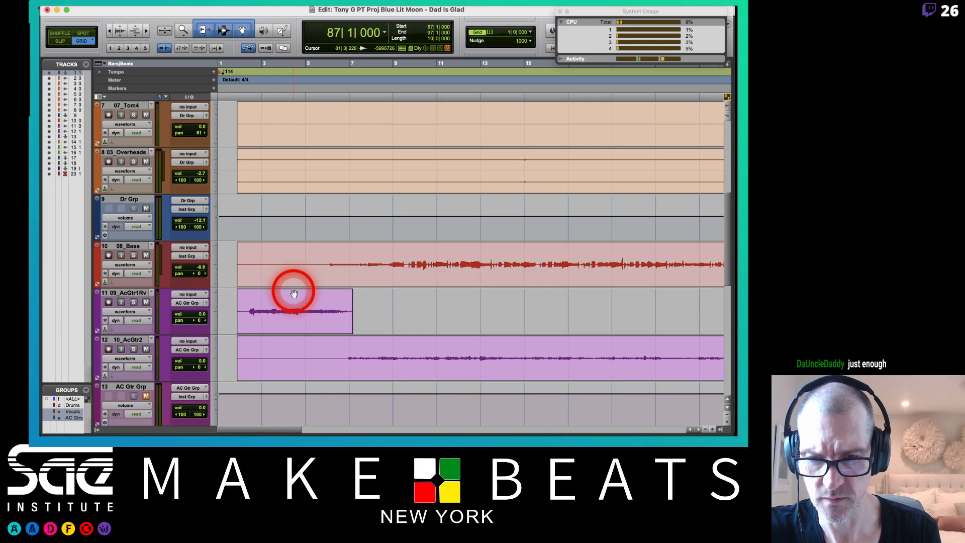
pyautogui.click(394, 64)
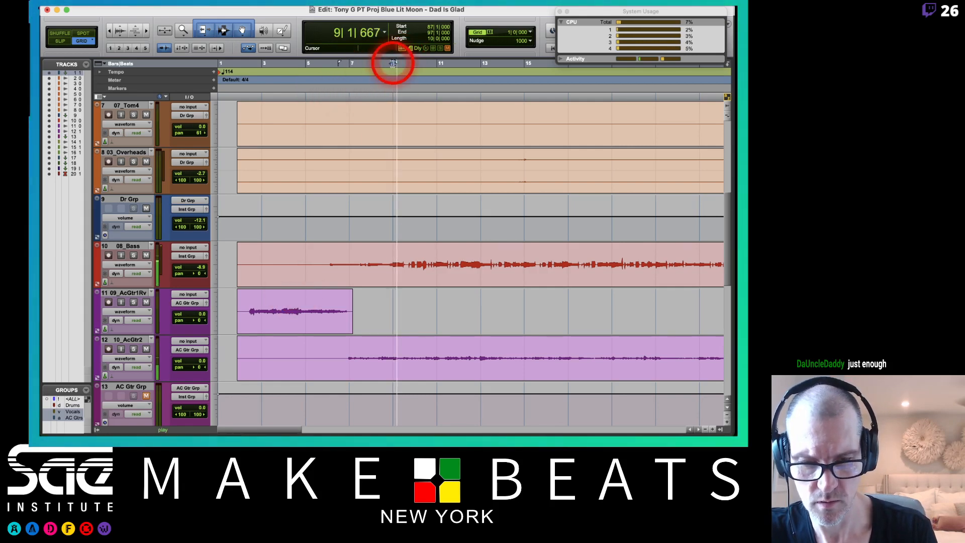
# Step: Return to the Mix window and unmute the Voc Grp and AC Gtr Grp tracks
pyautogui.press('super+equal')
pyautogui.click(431, 213)
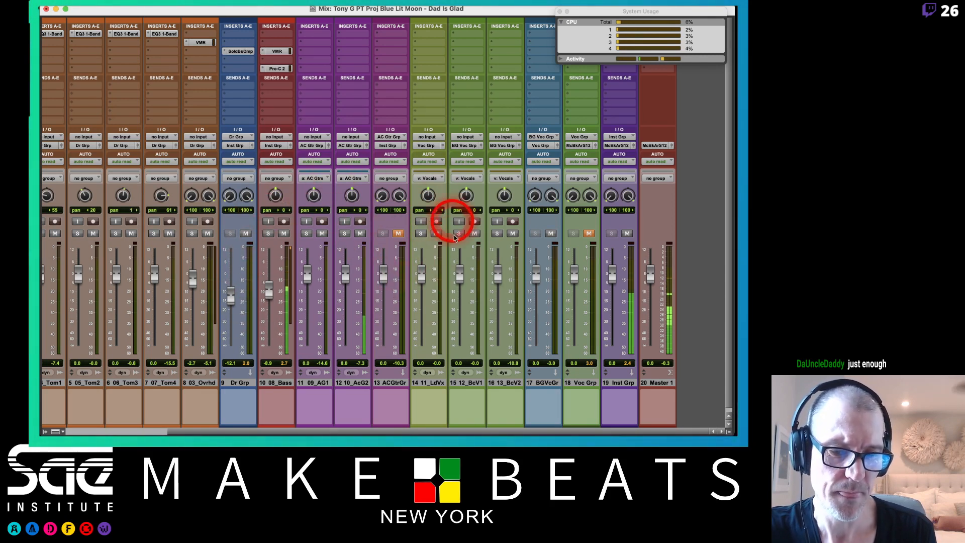
pyautogui.click(588, 233)
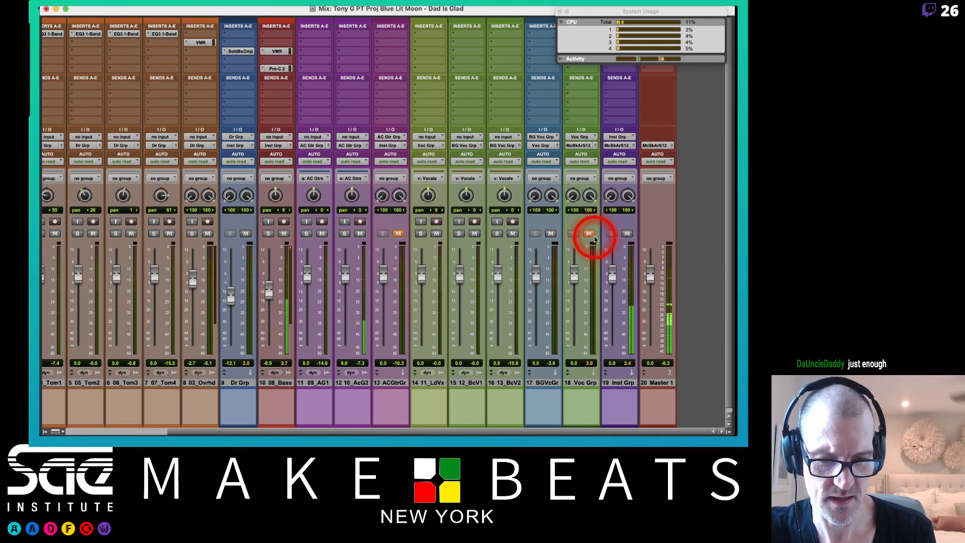
pyautogui.click(398, 233)
pyautogui.click(400, 234)
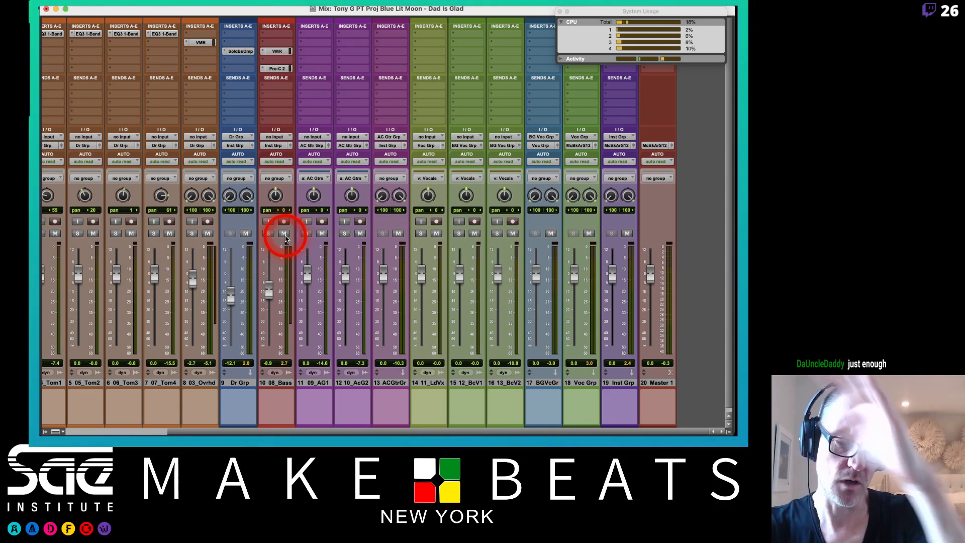
# Step: Check the vocal clips in the Edit window, and mute Voc Grp in the Mix window
pyautogui.press('super+equal')
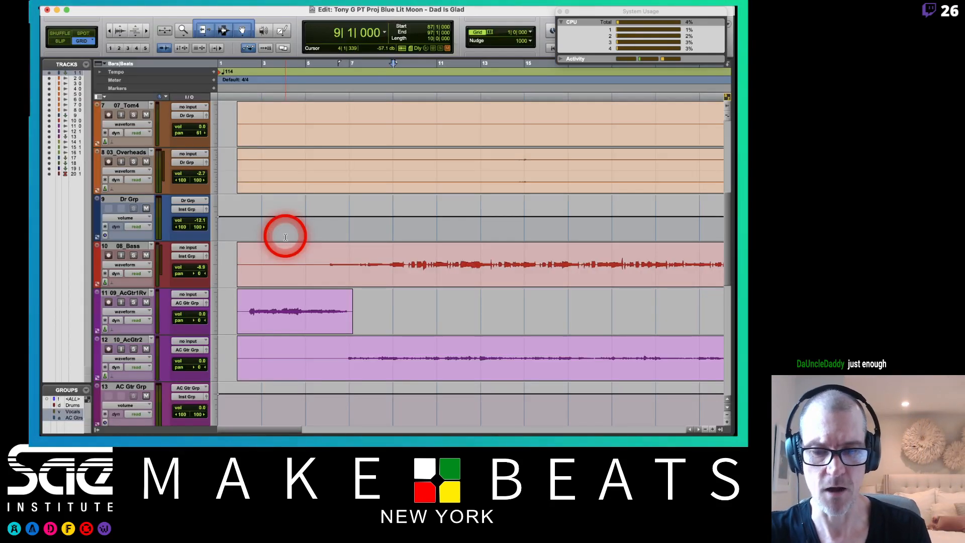
pyautogui.scroll(1, 396, 285)
pyautogui.hscroll(10, 396, 285)
pyautogui.hscroll(-3, 395, 283)
pyautogui.scroll(-10, 394, 280)
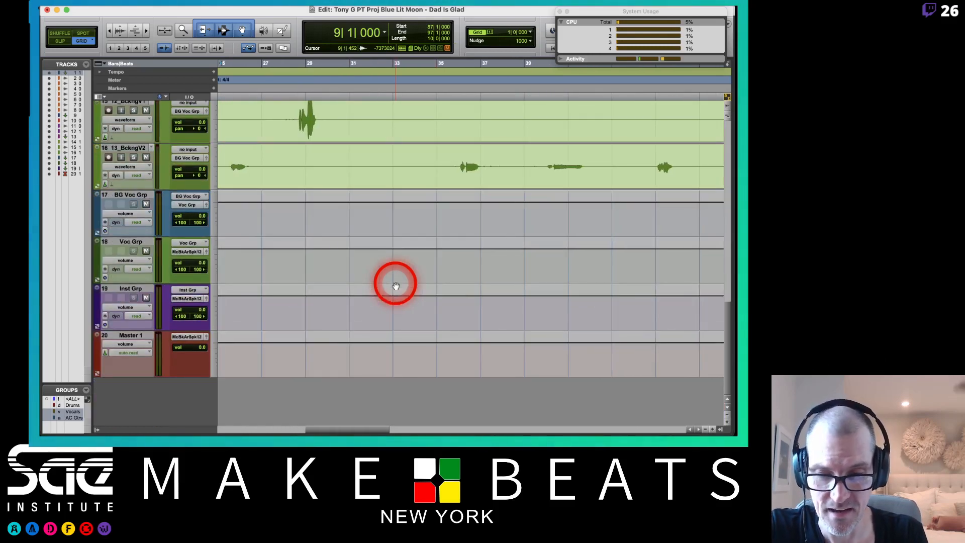
pyautogui.scroll(4, 394, 280)
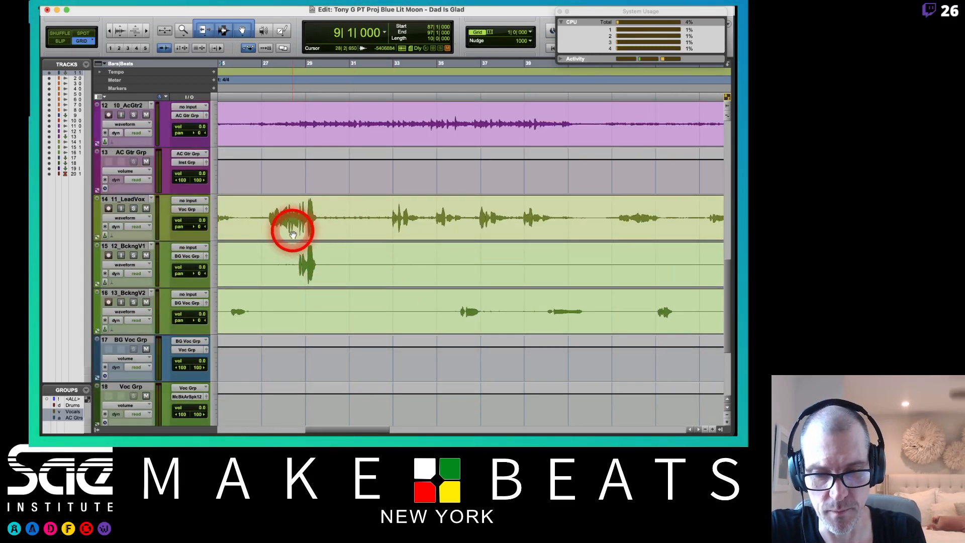
pyautogui.press('super+equal')
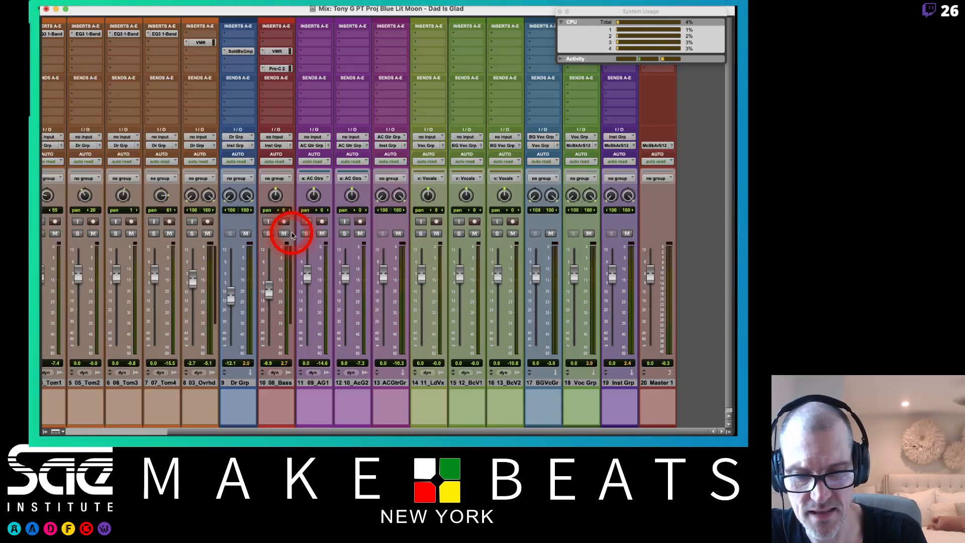
pyautogui.click(589, 233)
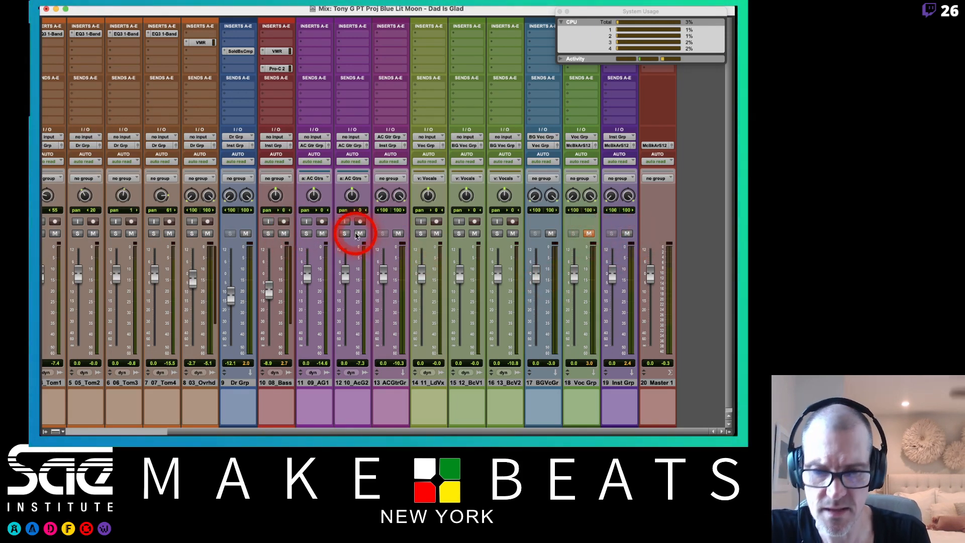
# Step: Switch to the Edit window and play the song from bar 2 to hear the acoustic guitars
pyautogui.press('super+equal')
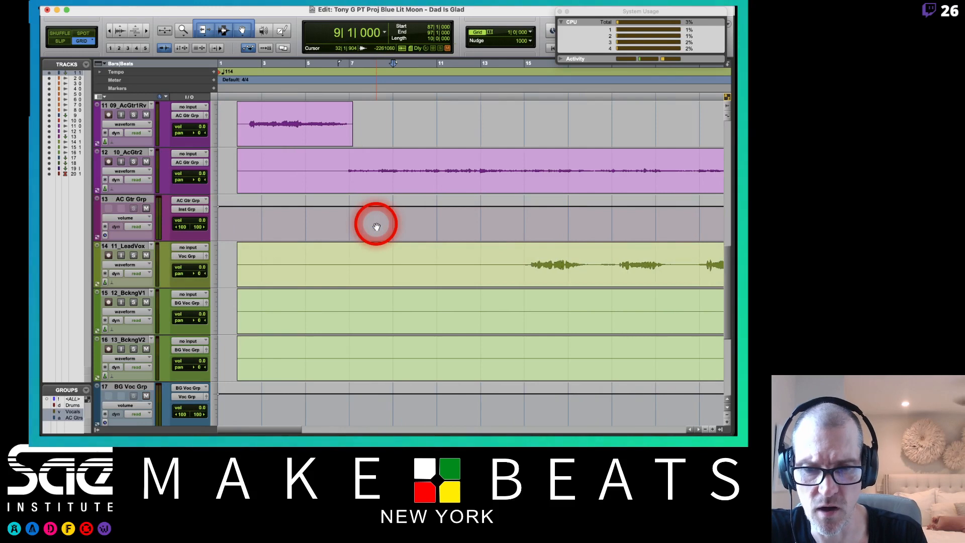
pyautogui.click(245, 63)
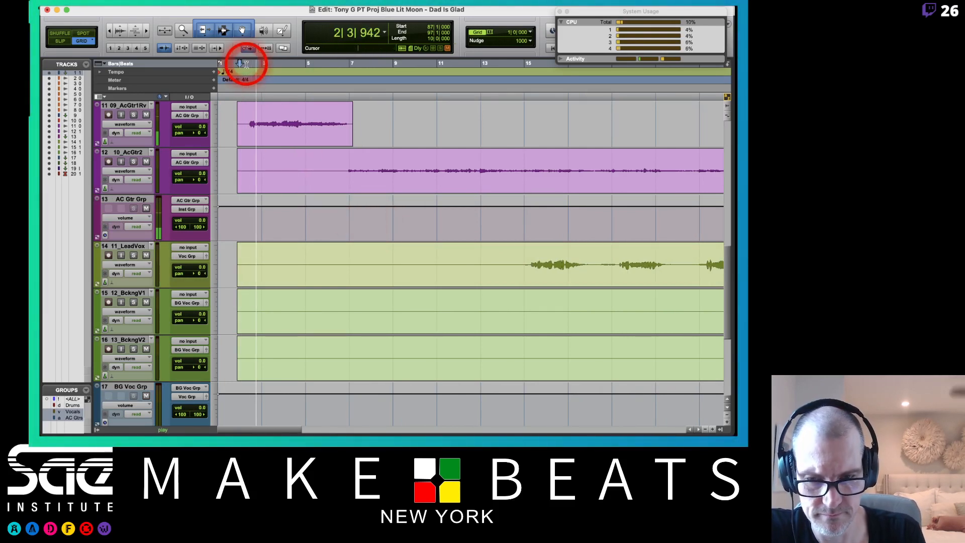
# Step: Stop playback and rename the 09_AcGtr1Reverse track as "AC Gtr Rev"
pyautogui.press('space')
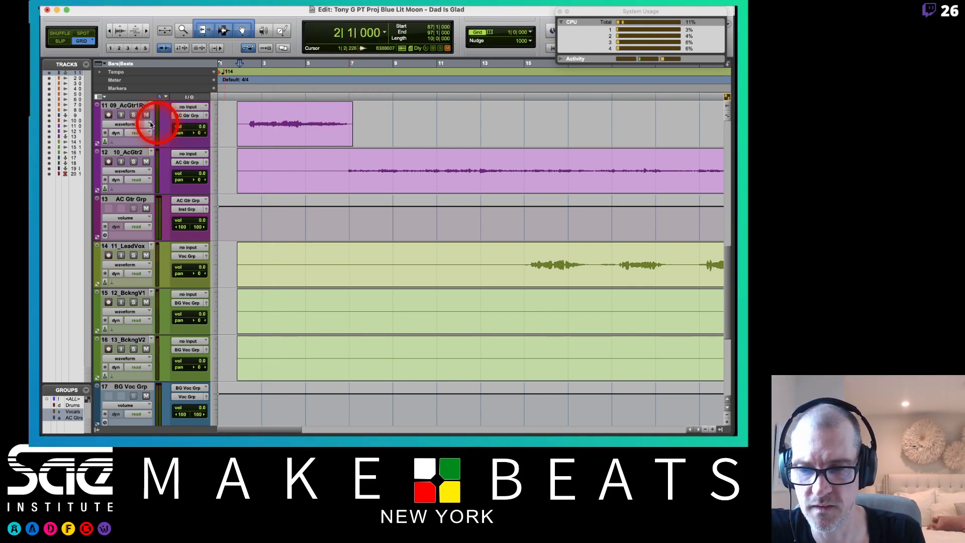
pyautogui.doubleClick(124, 106)
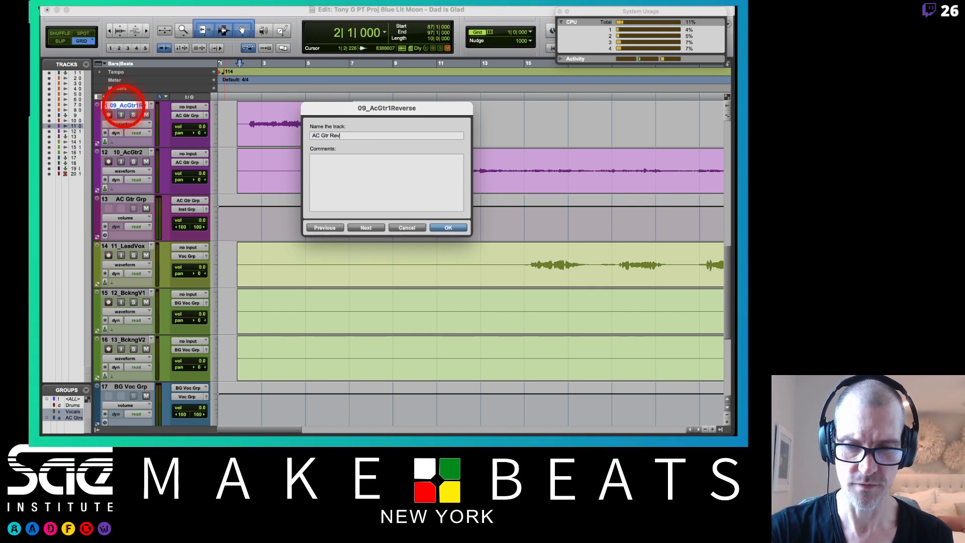
pyautogui.press('Return')
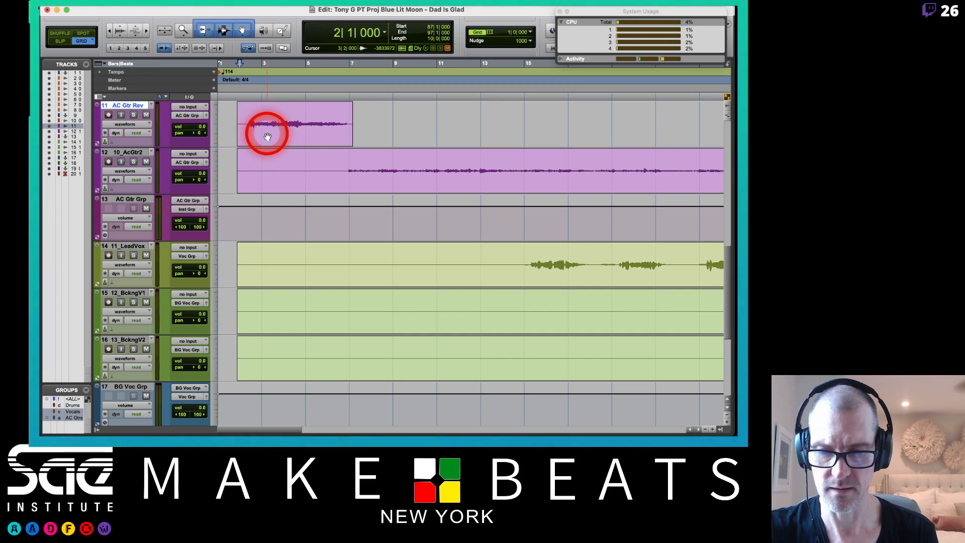
# Step: Switch to Numbers and open the "Attendance 2108W12-A1" spreadsheet
pyautogui.moveTo(210, 8)
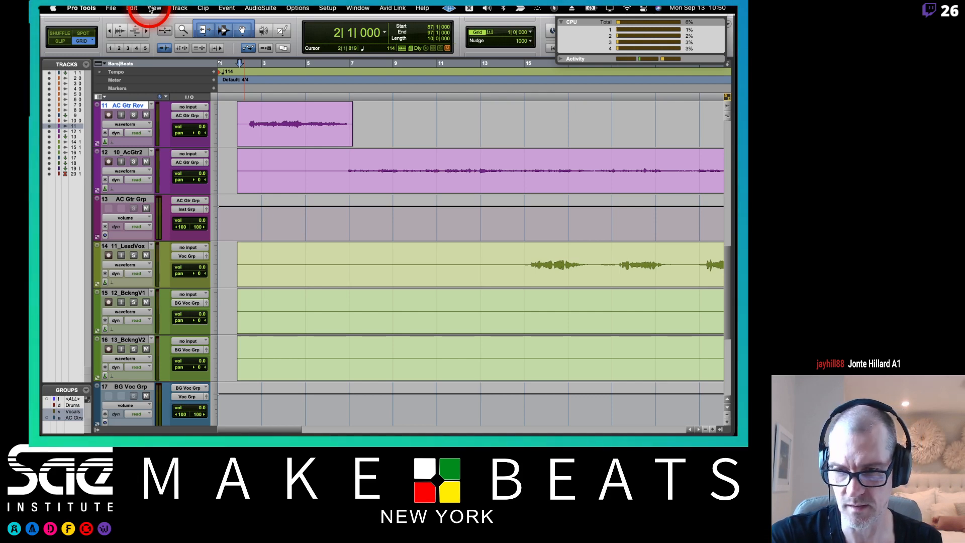
pyautogui.press('super+Tab')
pyautogui.press('super+Tab')
pyautogui.press('super+Tab')
pyautogui.press('super+Tab')
pyautogui.press('super+Tab')
pyautogui.press('super+Tab')
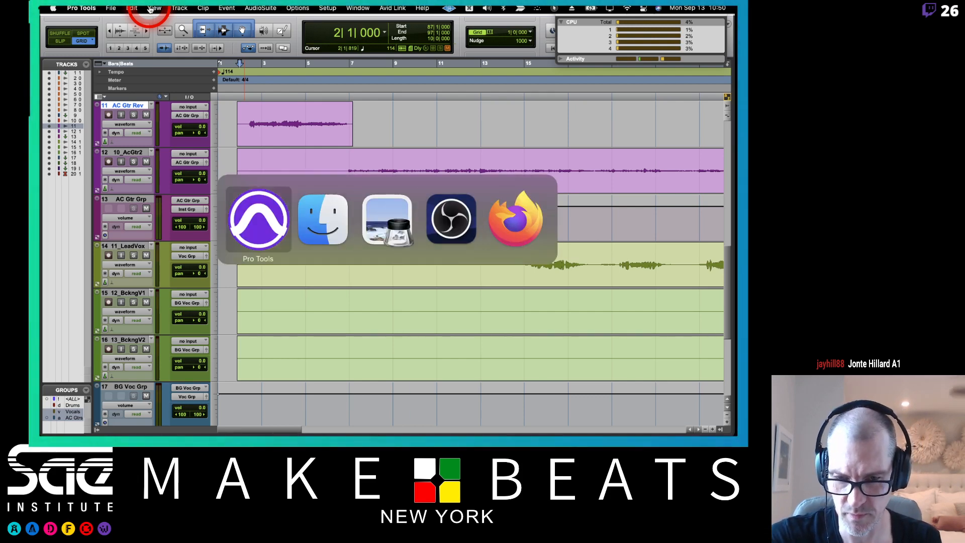
pyautogui.moveTo(41, 73)
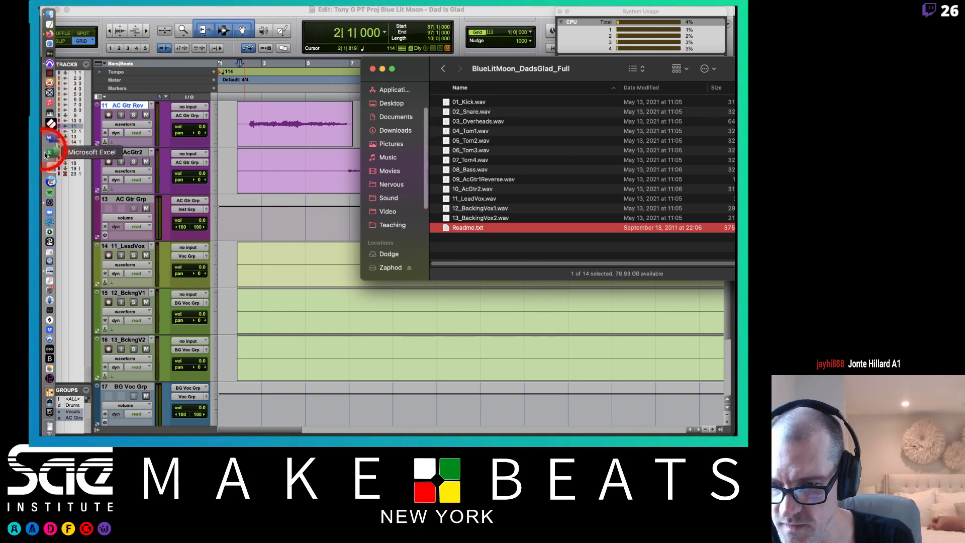
pyautogui.click(48, 164)
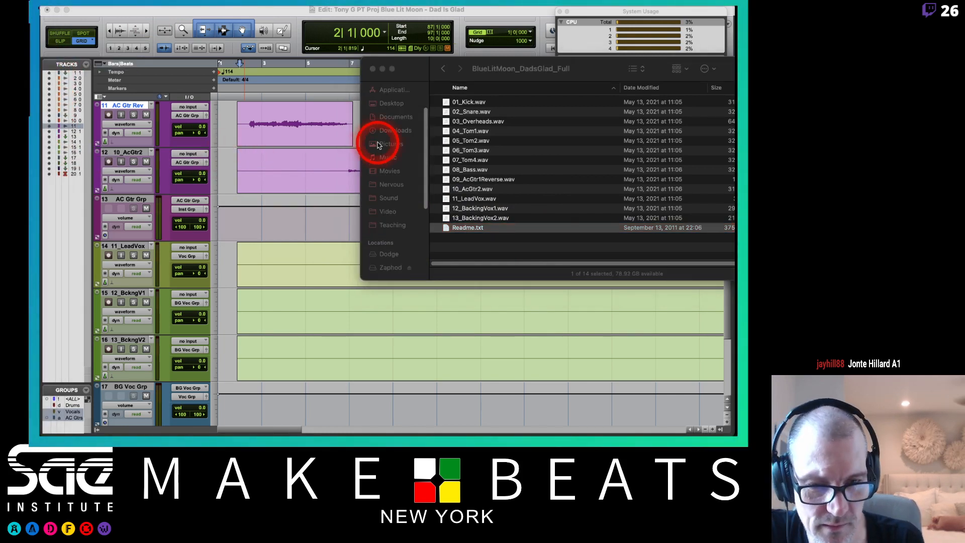
pyautogui.doubleClick(331, 112)
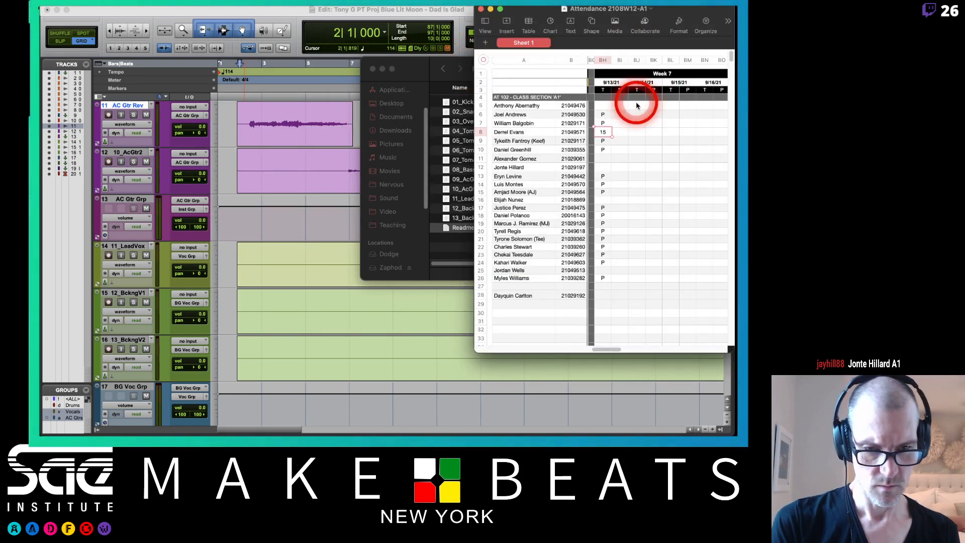
# Step: Enter 60 in the first 9/13/21 column for the student named in the chat, save the sheet and hide Numbers
pyautogui.click(602, 168)
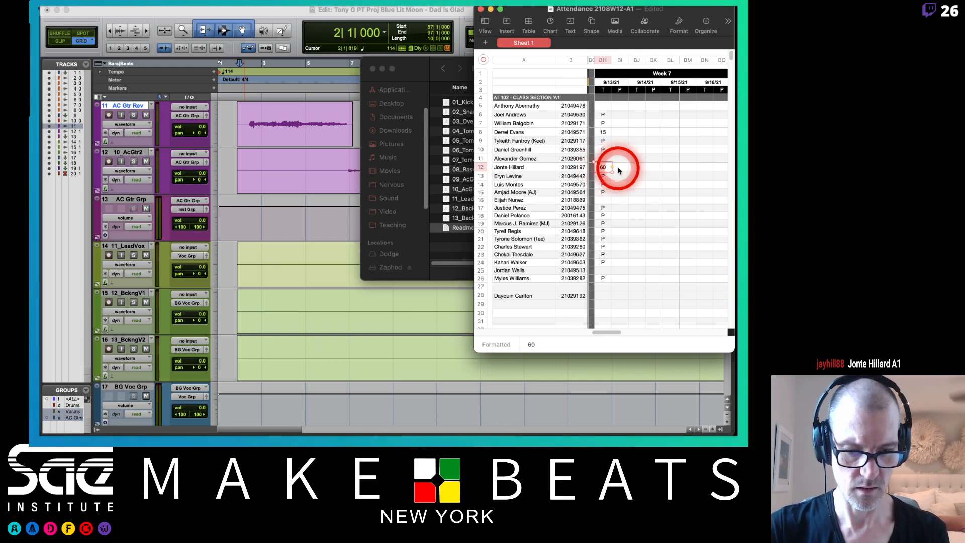
pyautogui.press('super+s')
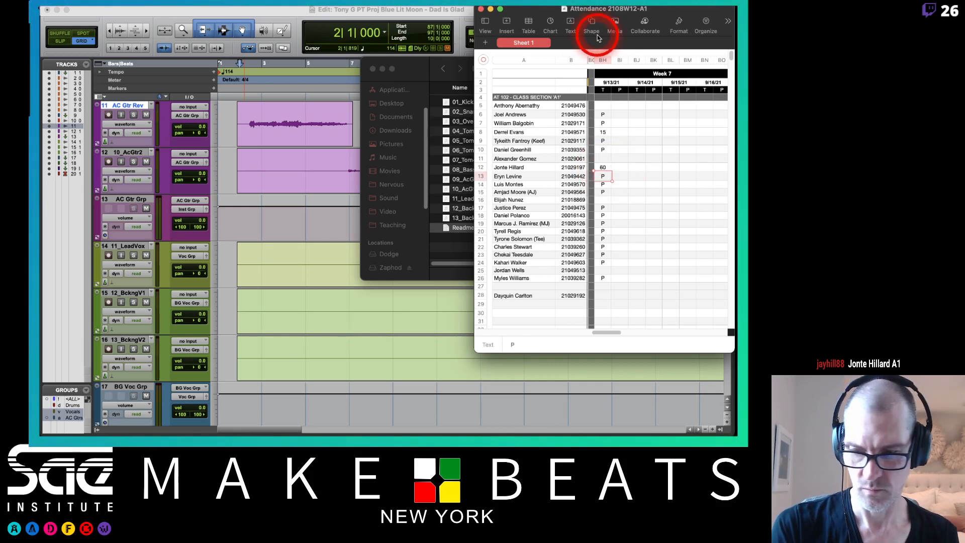
pyautogui.press('super+h')
# Step: Return to Pro Tools and add a marker named "Top" at bar 7, where the 10_AcGtr2 audio begins
pyautogui.click(291, 135)
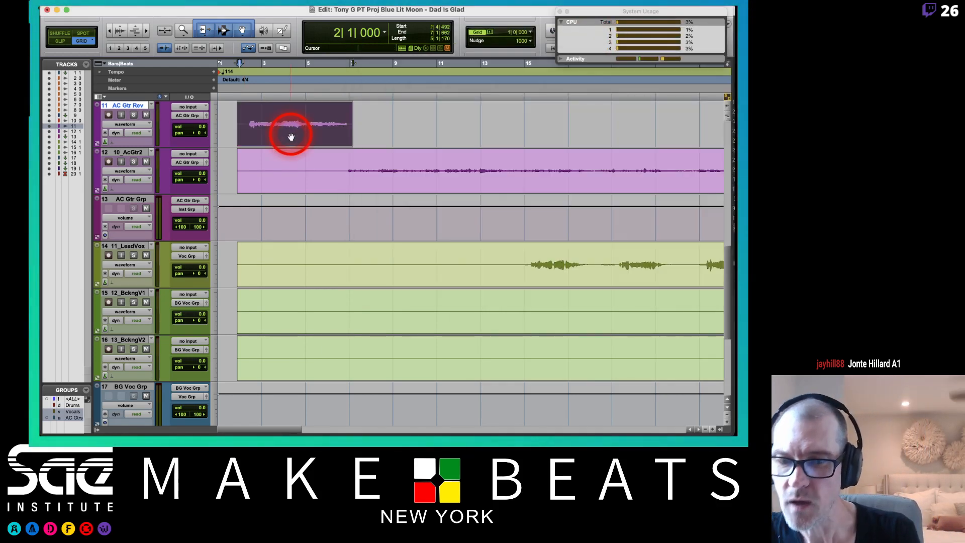
pyautogui.click(349, 70)
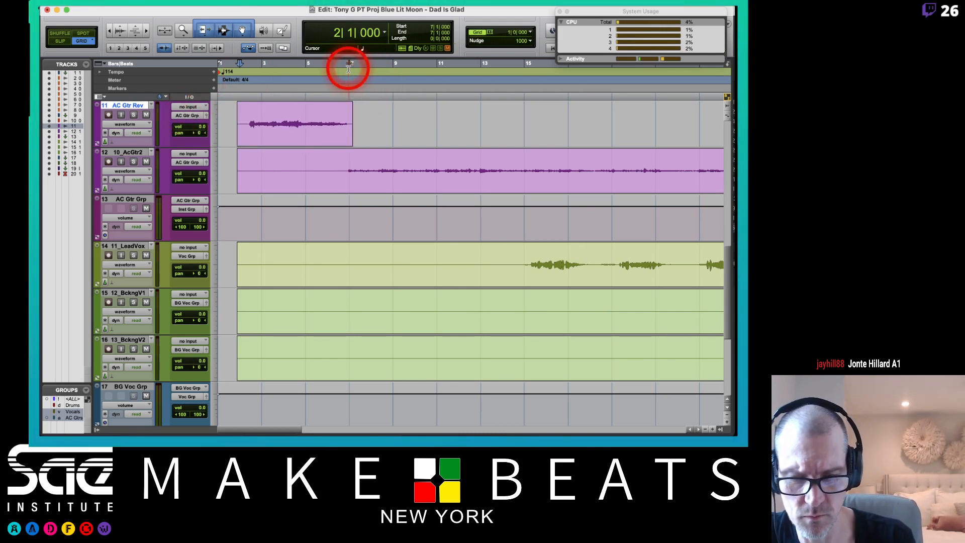
pyautogui.click(345, 160)
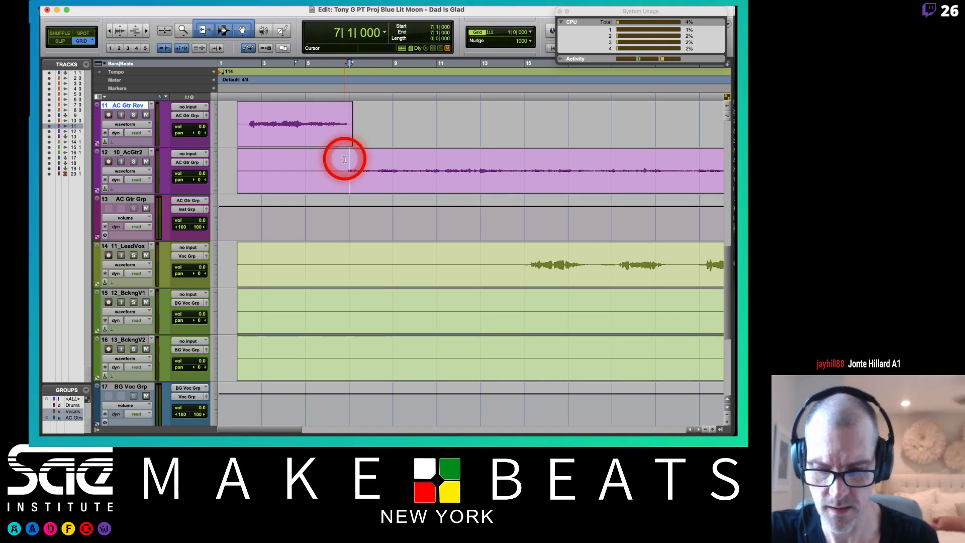
pyautogui.press('KP_Enter')
pyautogui.press('Return')
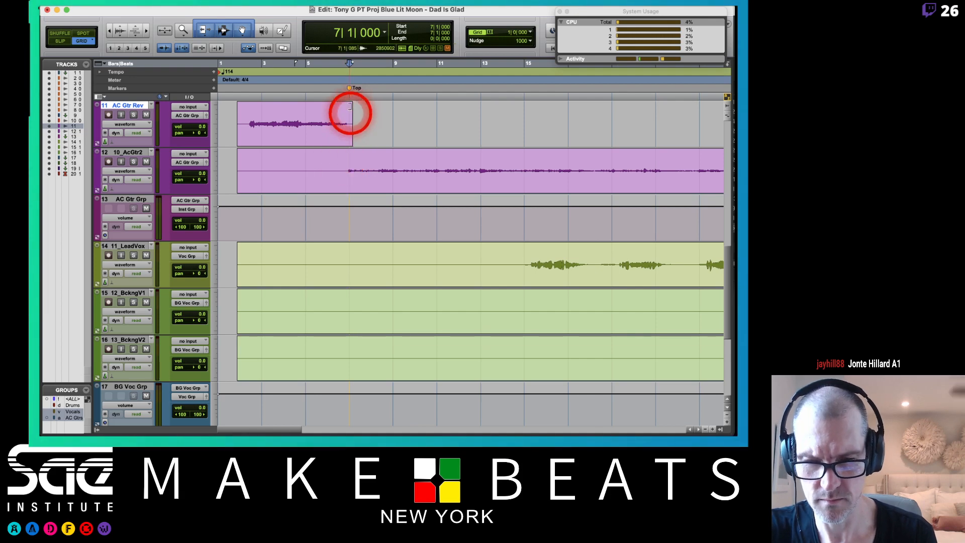
# Step: Rename the marker at bar 7 as "Inst"
pyautogui.scroll(10, 400, 159)
pyautogui.scroll(-10, 400, 160)
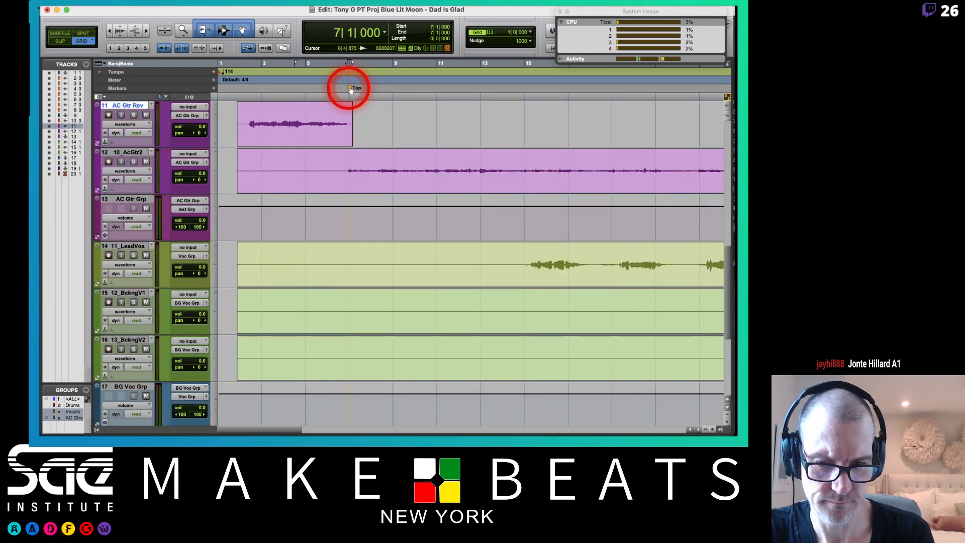
pyautogui.doubleClick(353, 94)
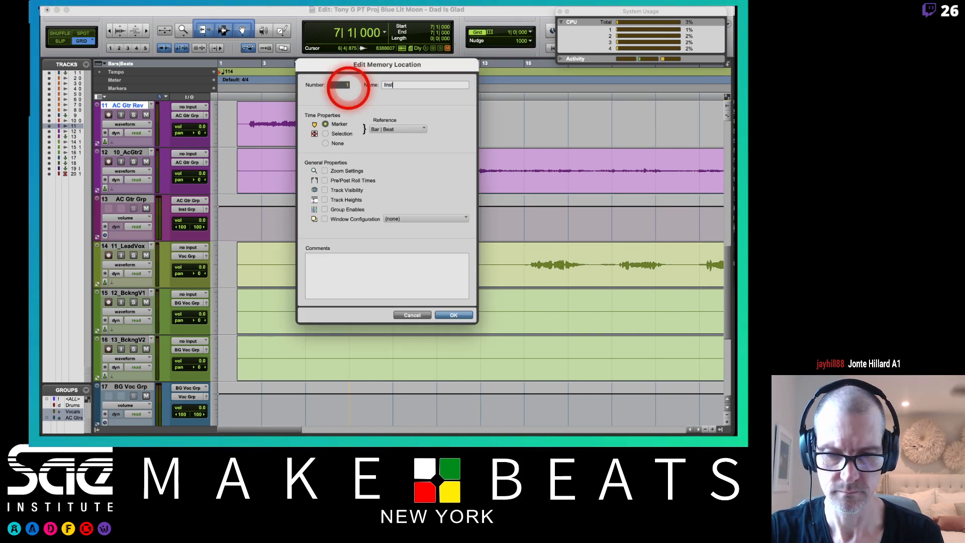
pyautogui.press('Return')
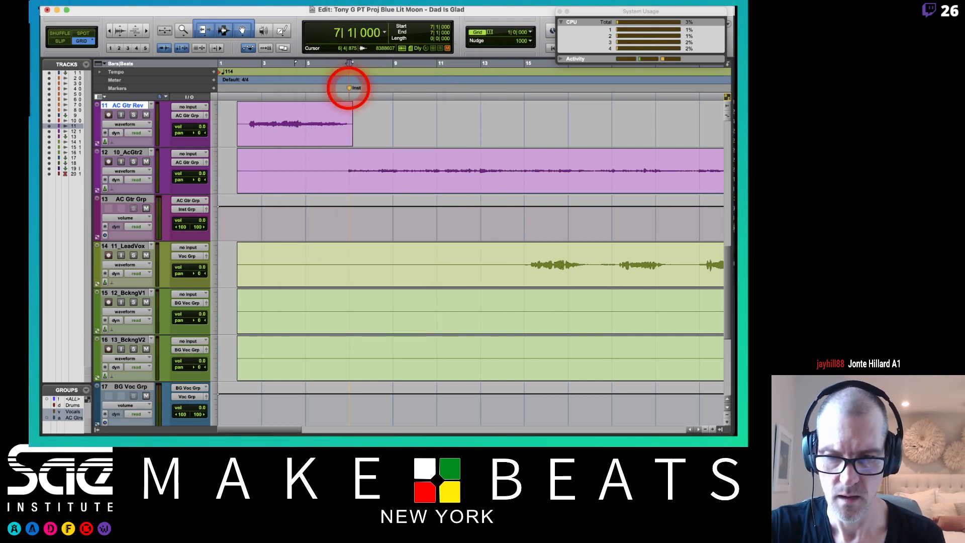
# Step: Audition the start of the AC Gtr Rev clip in Slip mode and place the cursor just before its audio, at 2|2|611
pyautogui.click(247, 121)
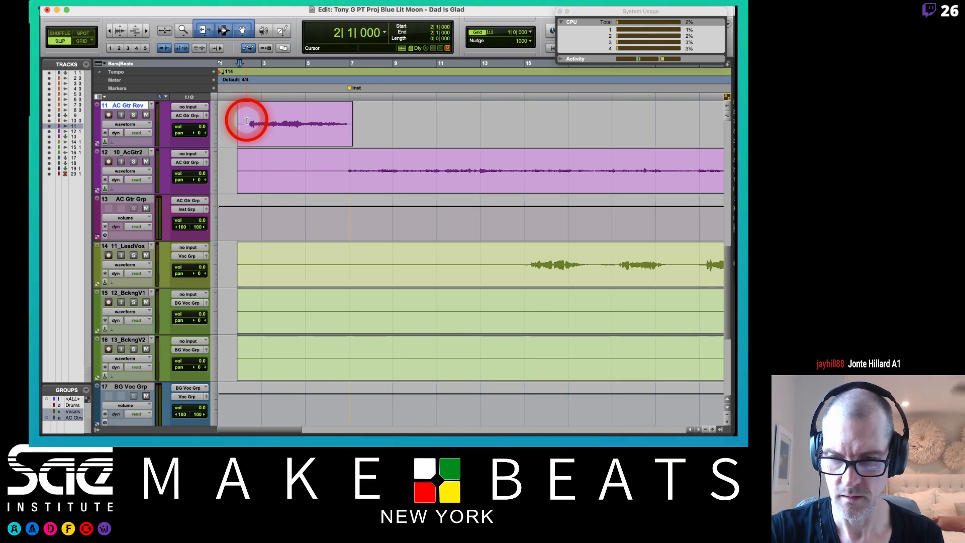
pyautogui.click(247, 121)
pyautogui.press('space')
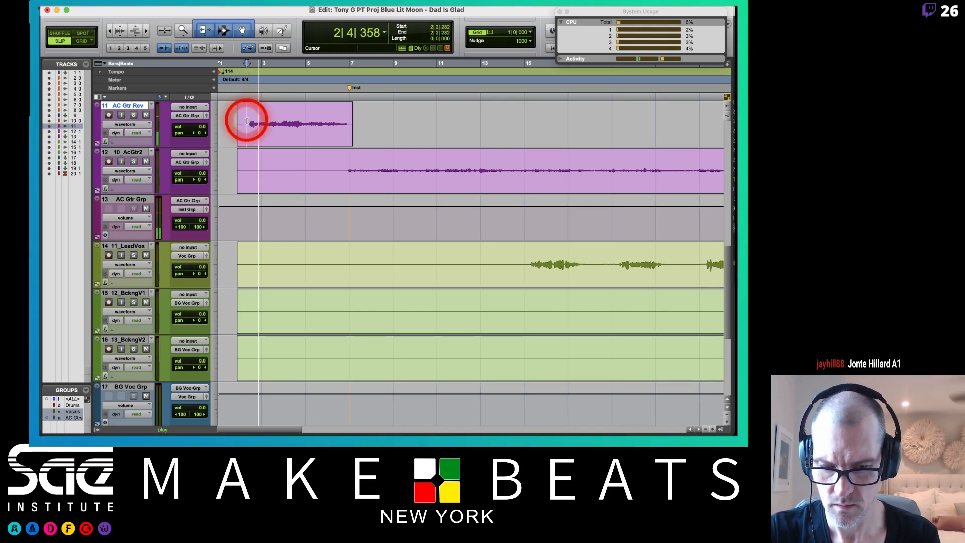
pyautogui.press('space')
pyautogui.press('t')
pyautogui.press('t')
pyautogui.press('t')
pyautogui.click(464, 120)
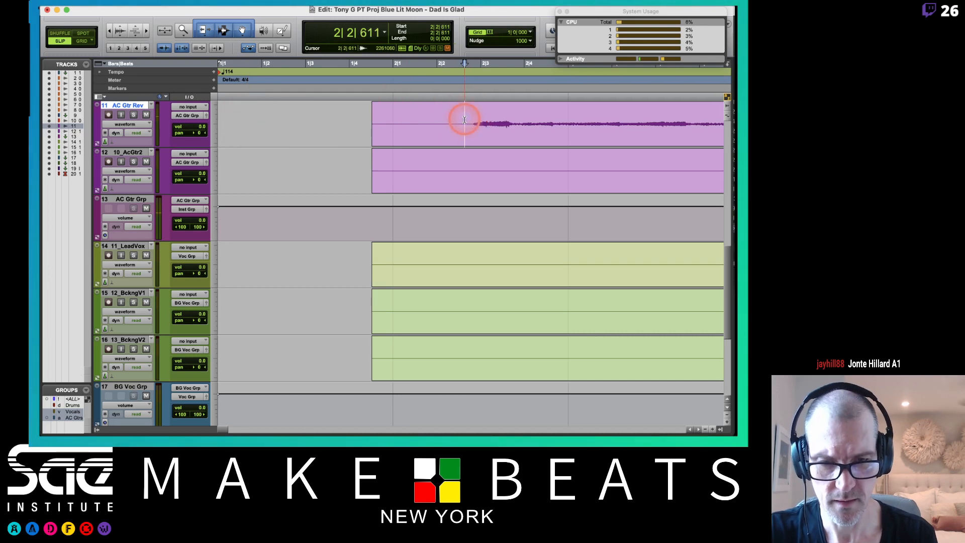
# Step: Lower the grouped acoustic guitar tracks' volume to -8.6 dB and check their faders in the Mix window
pyautogui.click(203, 126)
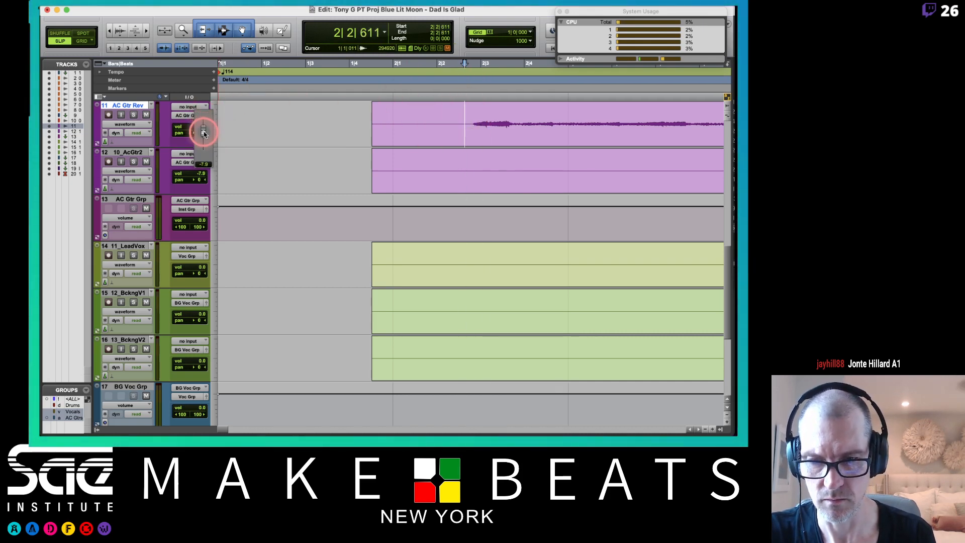
pyautogui.press('space')
pyautogui.press('space')
pyautogui.press('super+equal')
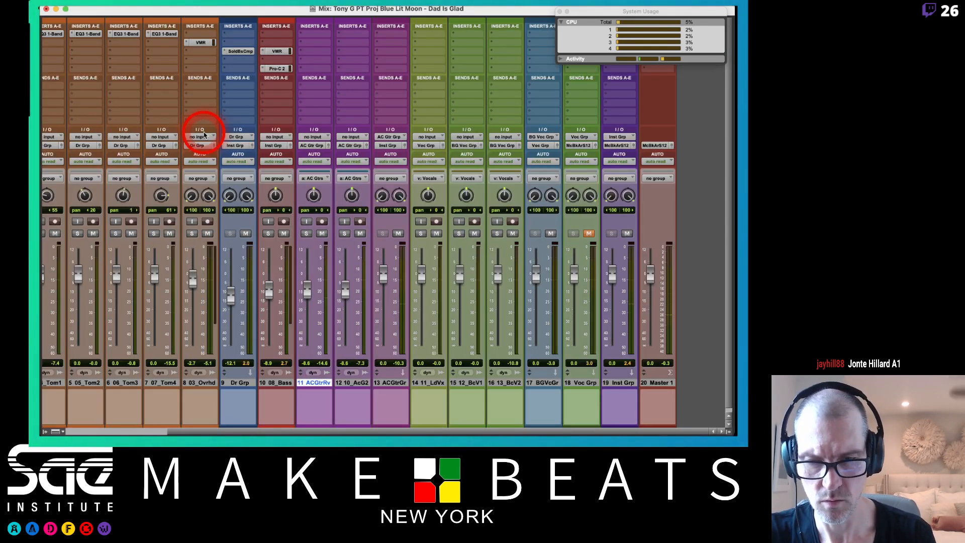
pyautogui.press('super+equal')
# Step: Add a marker named "Top" at 2|2|611, just before the reversed guitar's audio
pyautogui.press('KP_Enter')
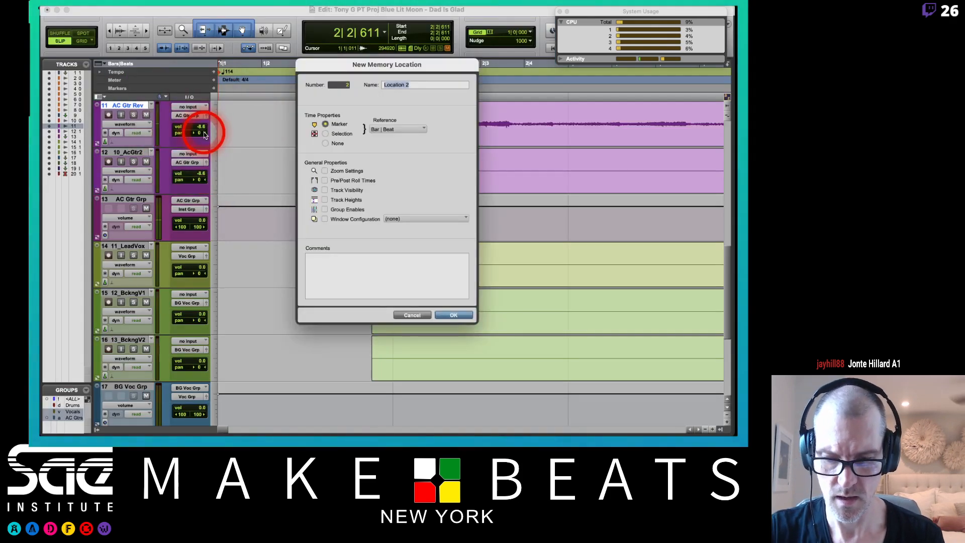
pyautogui.press('Return')
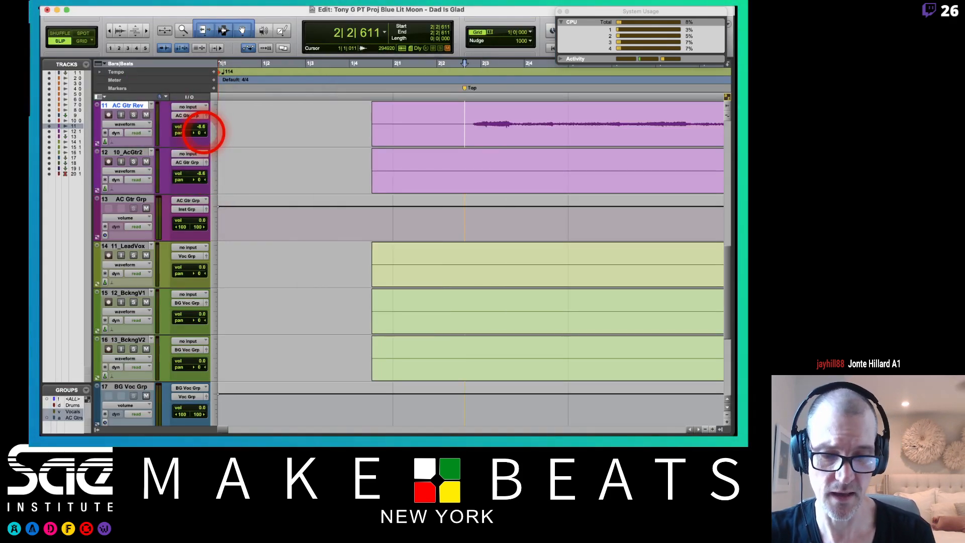
pyautogui.scroll(-3, 219, 140)
pyautogui.hscroll(4, 220, 139)
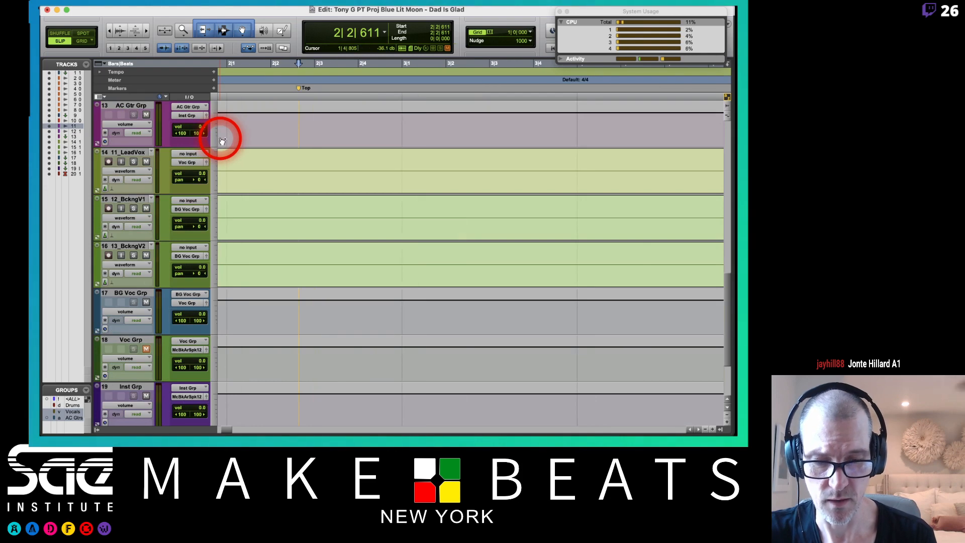
pyautogui.press('r')
pyautogui.press('r')
pyautogui.press('r')
pyautogui.press('r')
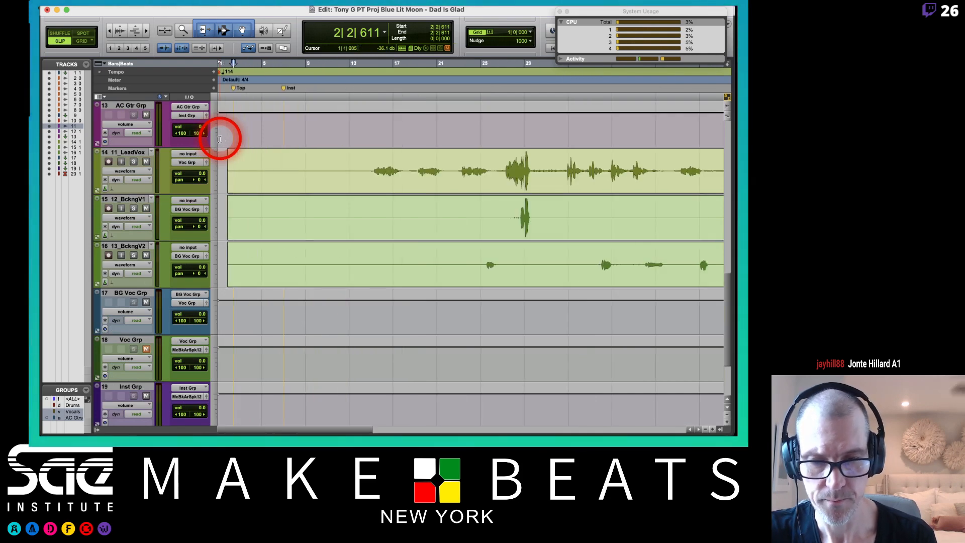
# Step: Play the song from the Inst marker and check the bass and acoustic guitar levels in the Edit and Mix windows
pyautogui.click(281, 88)
pyautogui.scroll(4, 281, 143)
pyautogui.scroll(3, 281, 142)
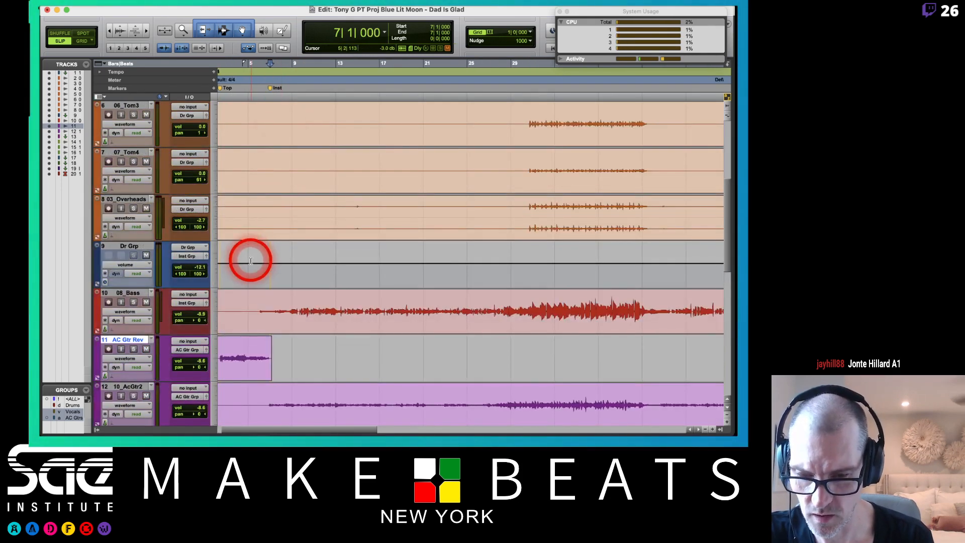
pyautogui.scroll(-3, 250, 260)
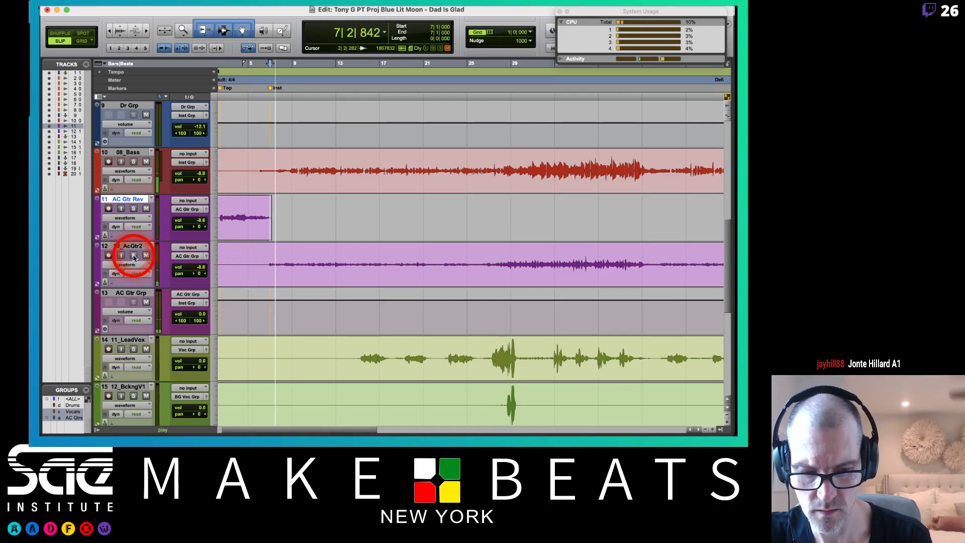
pyautogui.press('super+equal')
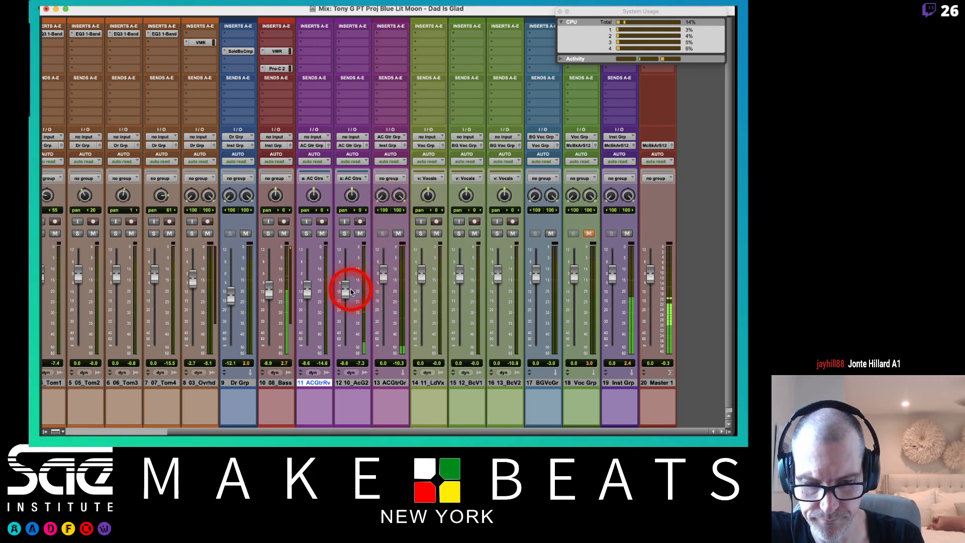
pyautogui.press('super+equal')
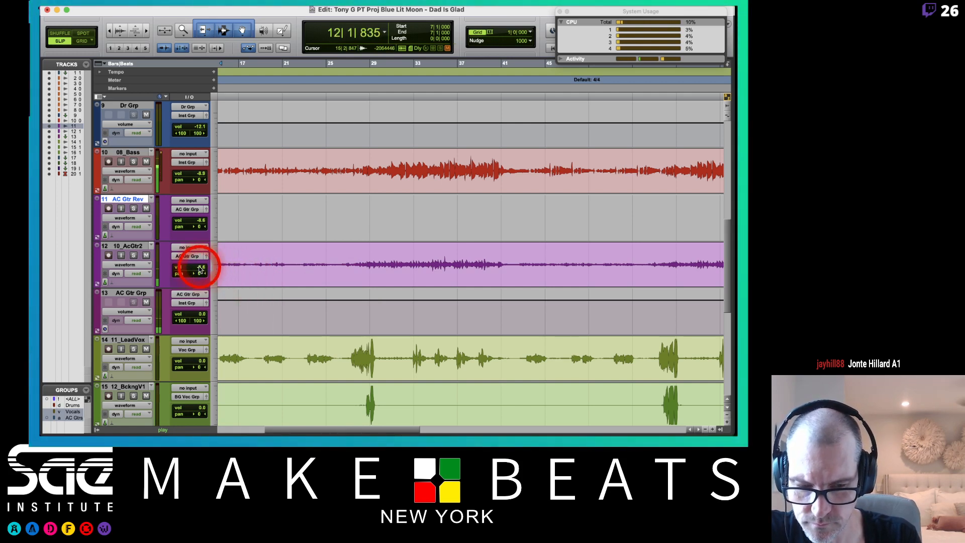
pyautogui.press('space')
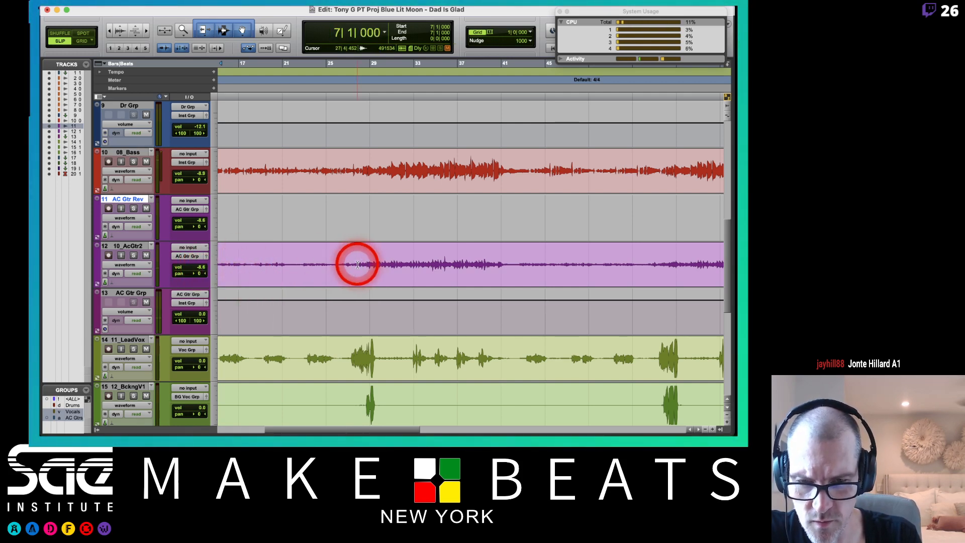
# Step: Play the song from 27|4|452 and add a marker named "C1" where the tom tracks come in, around bar 31
pyautogui.click(357, 264)
pyautogui.press('space')
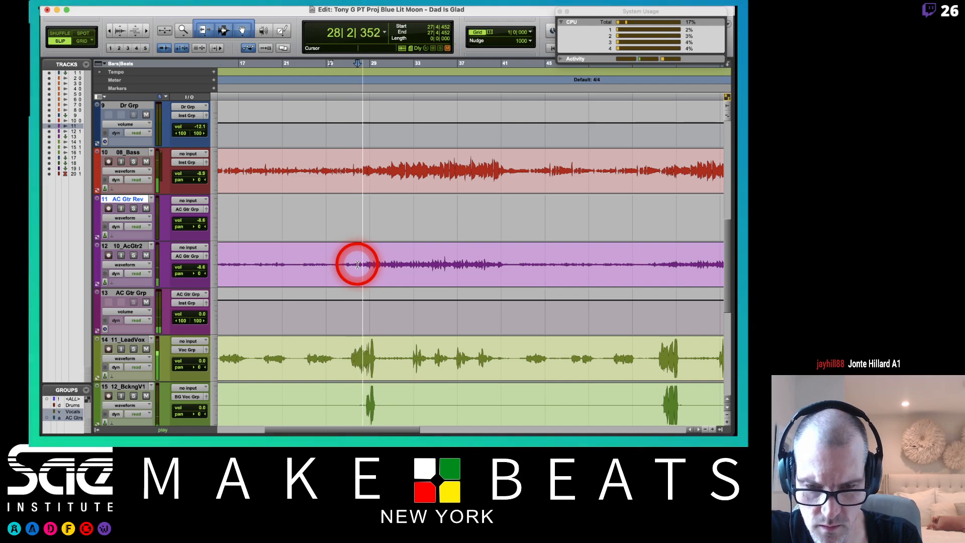
pyautogui.scroll(10, 358, 264)
pyautogui.scroll(-4, 358, 264)
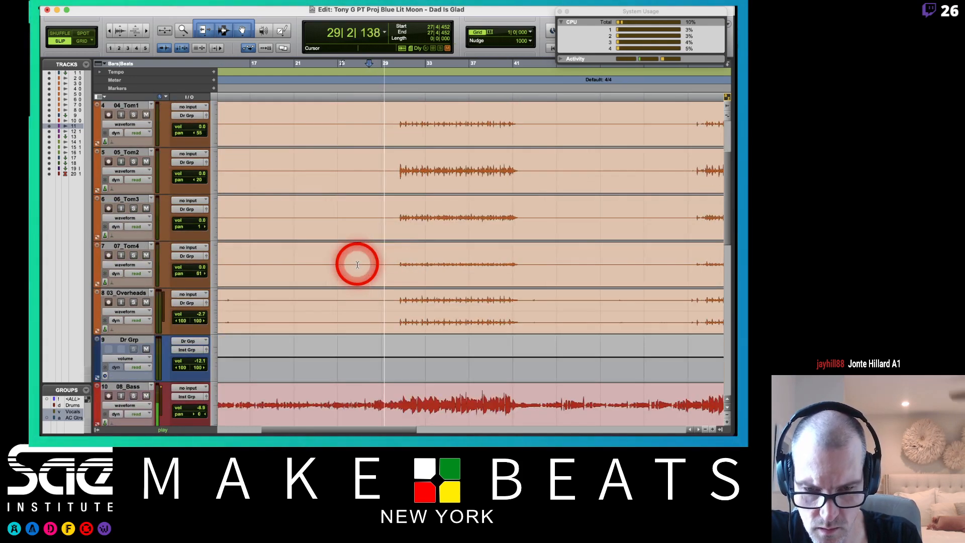
pyautogui.scroll(-1, 411, 267)
pyautogui.scroll(-1, 413, 272)
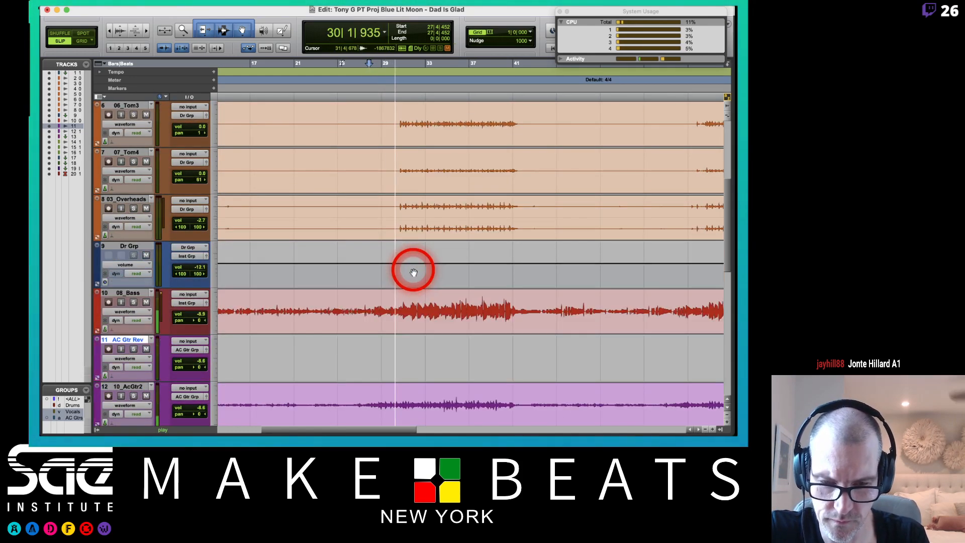
pyautogui.press('KP_Enter')
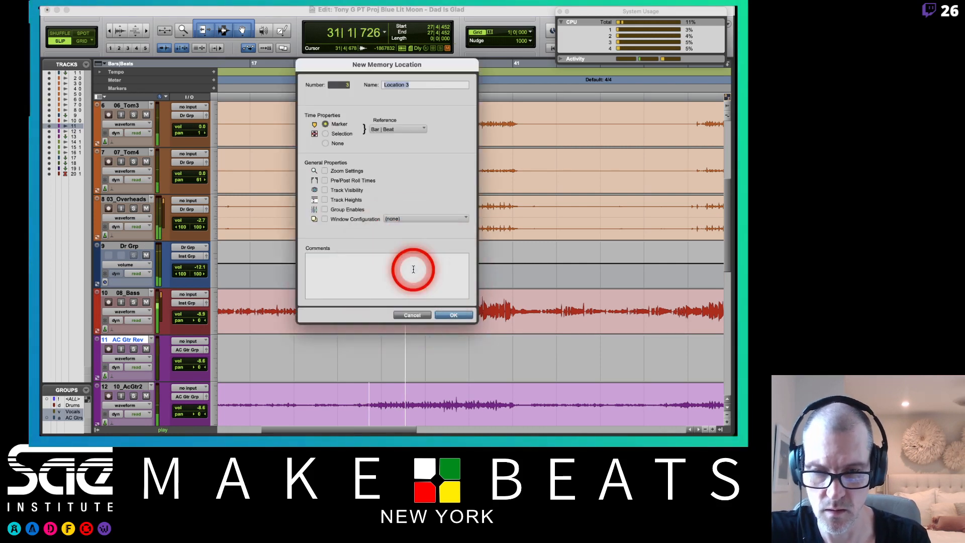
pyautogui.write('C1')
pyautogui.press('Return')
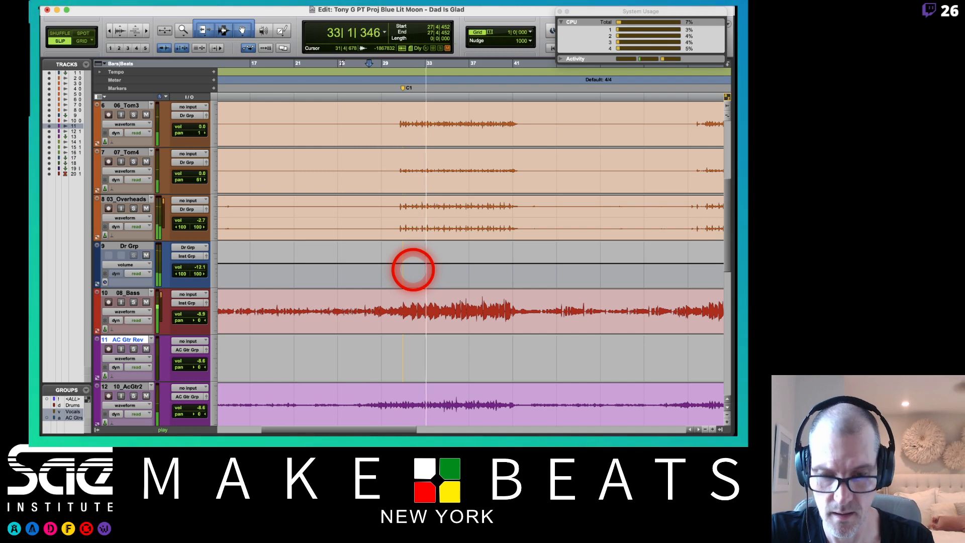
# Step: Reset the grouped acoustic guitar tracks' volume to 0.0 dB during playback, and set it to -2.6 dB
pyautogui.scroll(-3, 412, 270)
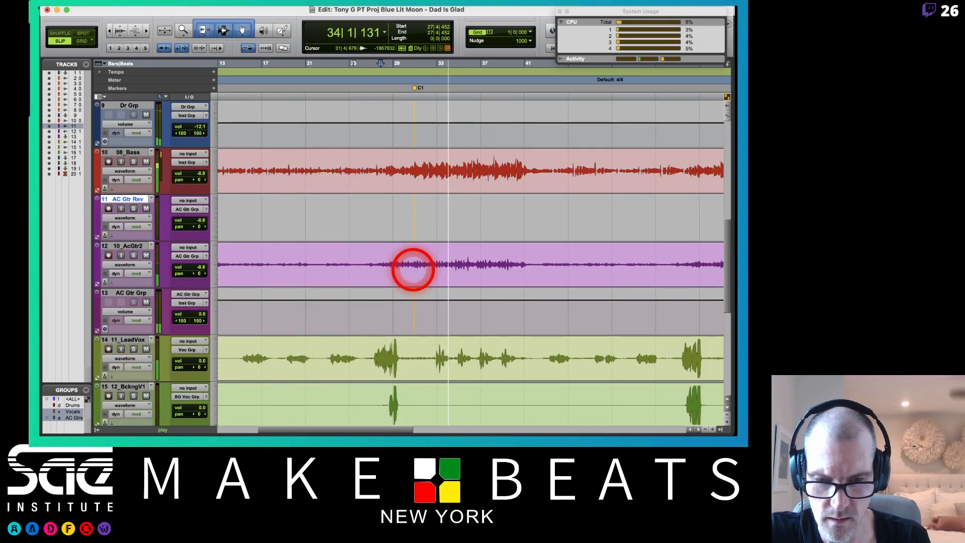
pyautogui.keyDown('alt'); pyautogui.click(201, 268); pyautogui.keyUp('alt')
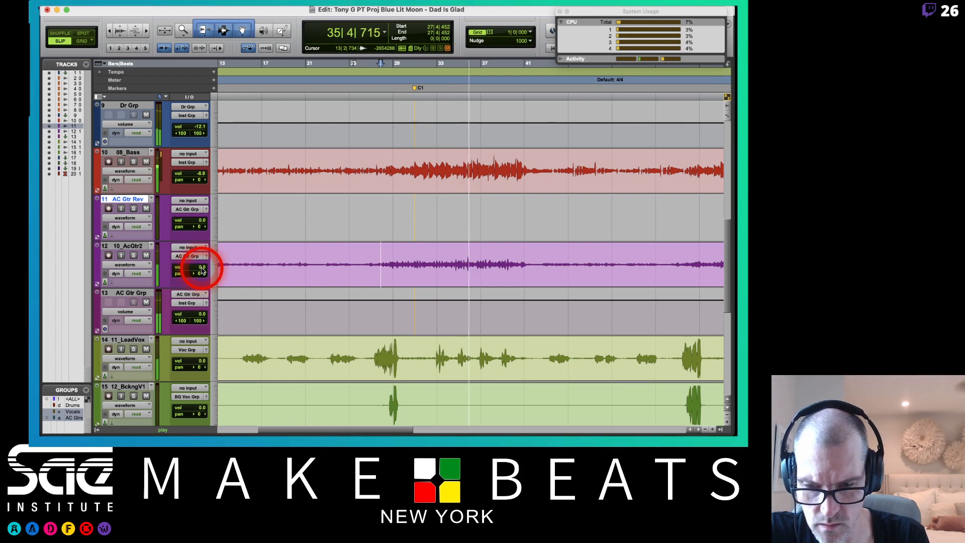
pyautogui.click(202, 268)
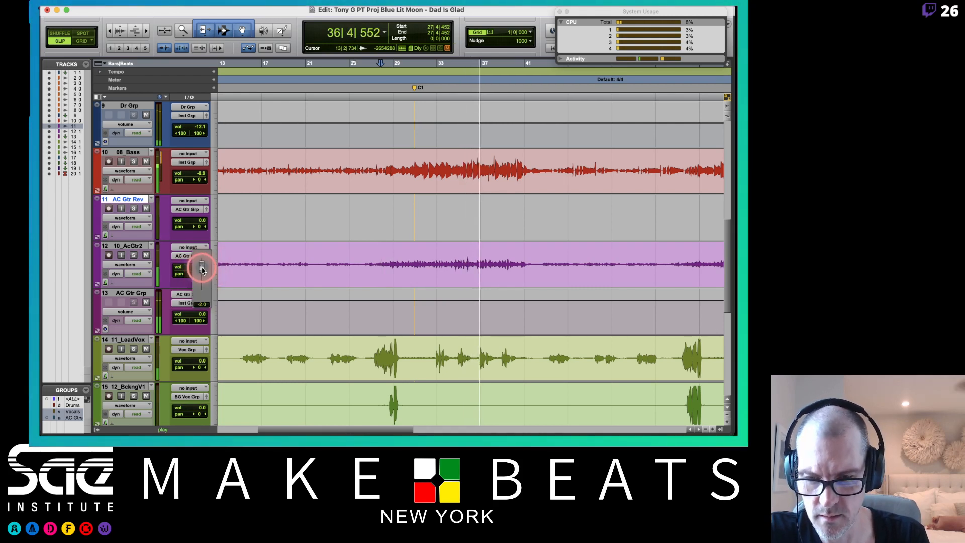
pyautogui.moveTo(202, 270); pyautogui.dragTo(202, 271)
pyautogui.press('space')
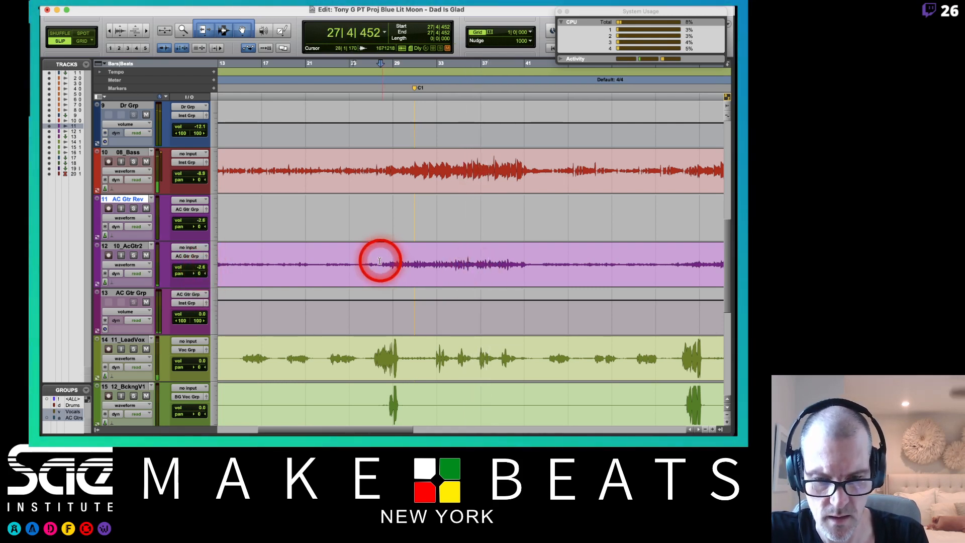
# Step: Solo the grouped acoustic guitar tracks and listen from 27|4|452 past the C1 marker
pyautogui.click(134, 255)
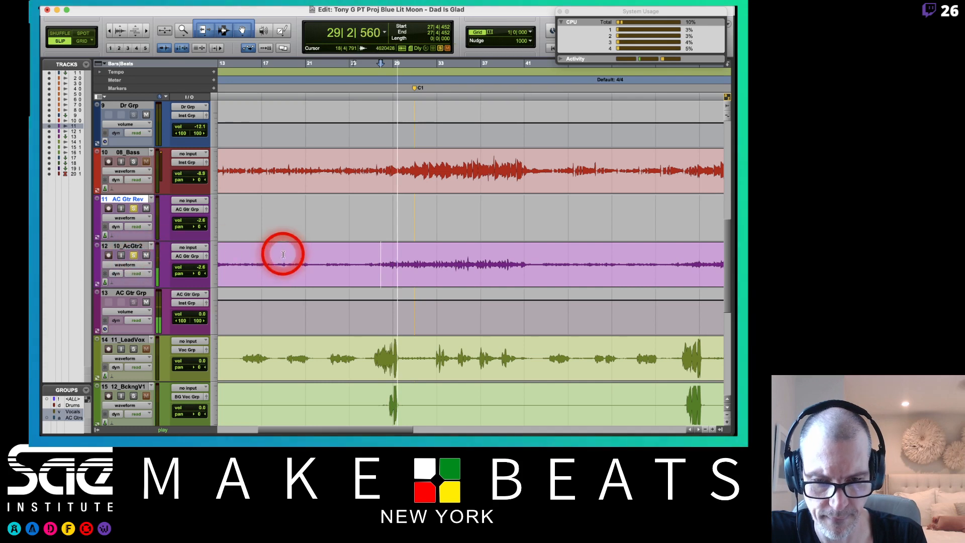
pyautogui.hscroll(2, 323, 260)
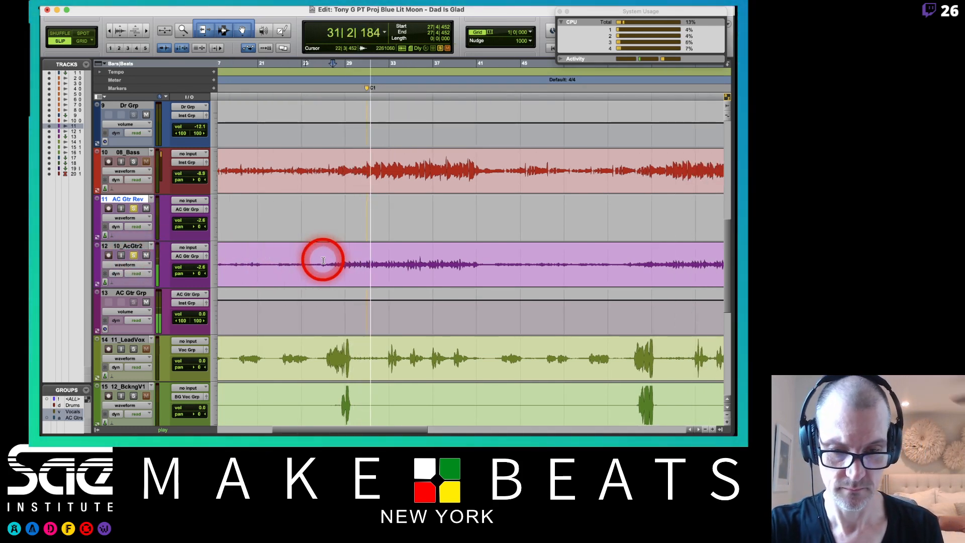
pyautogui.hscroll(-4, 452, 263)
pyautogui.scroll(2, 453, 262)
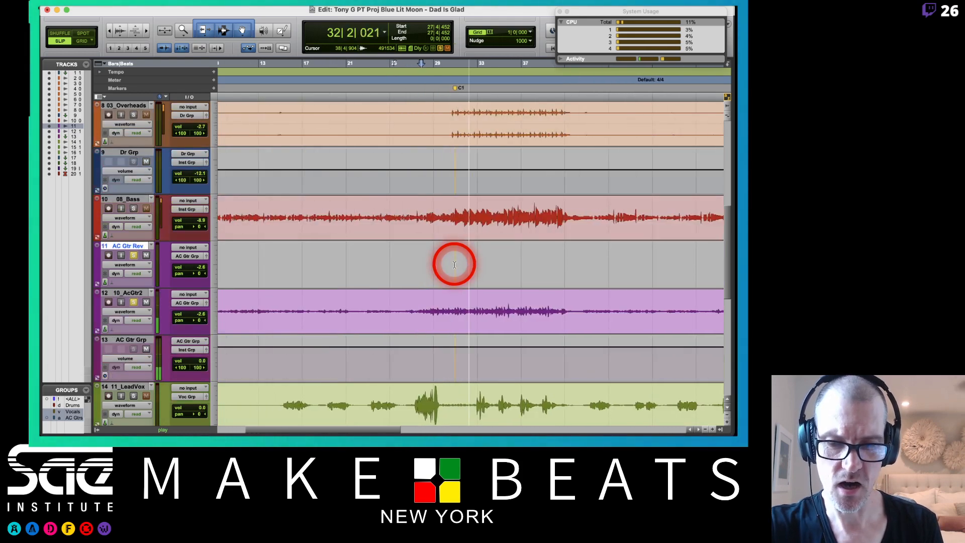
pyautogui.press('space')
# Step: Audition the start of the 10_AcGtr2 part from 6|3|734, just before the Inst marker
pyautogui.scroll(-5, 455, 264)
pyautogui.hscroll(-3, 454, 264)
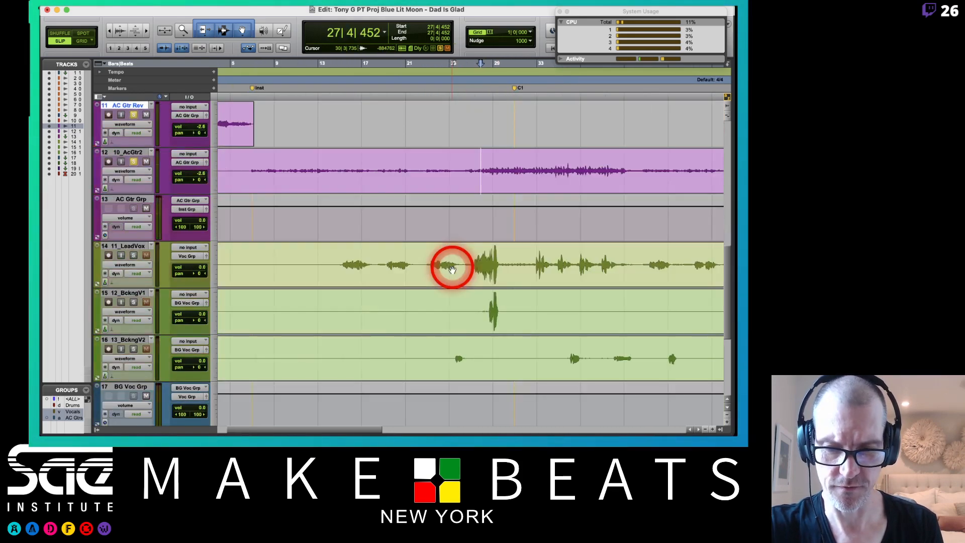
pyautogui.click(249, 162)
pyautogui.click(249, 162)
pyautogui.press('space')
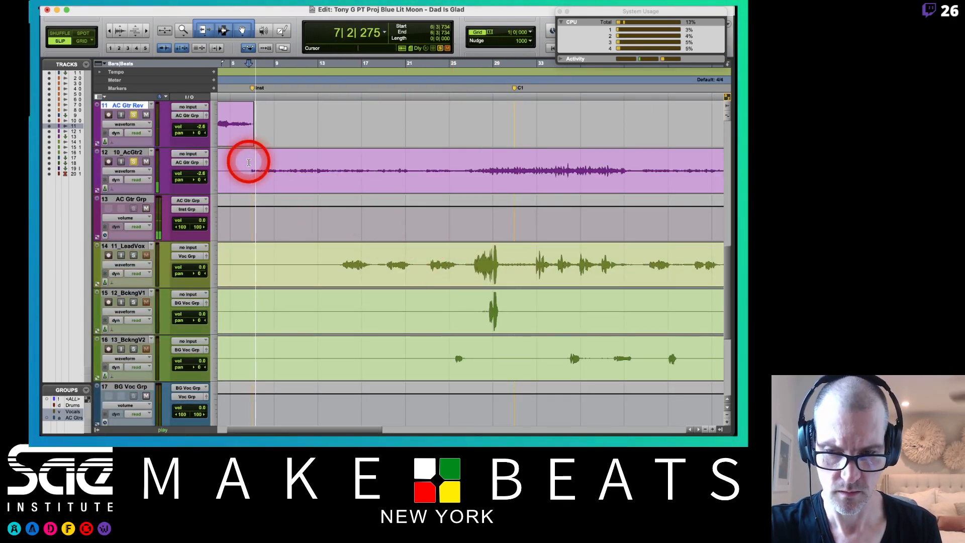
pyautogui.press('space')
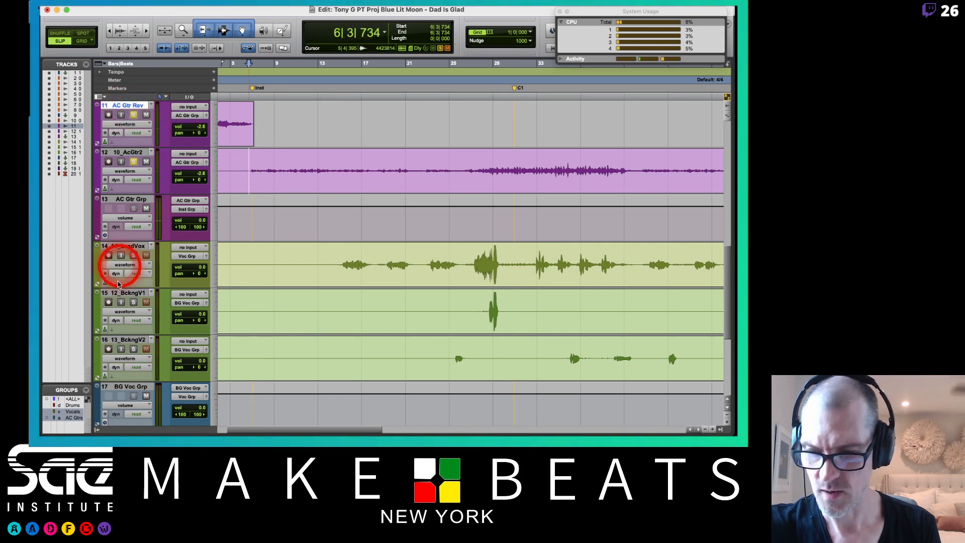
# Step: Delete the AC Gtrs edit and mix group
pyautogui.rightClick(73, 418)
pyautogui.click(78, 351)
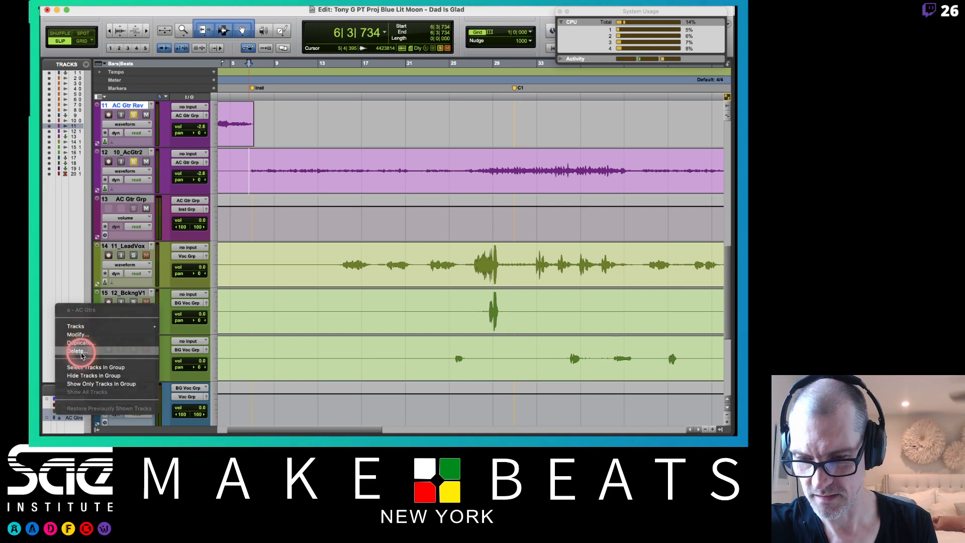
pyautogui.click(426, 196)
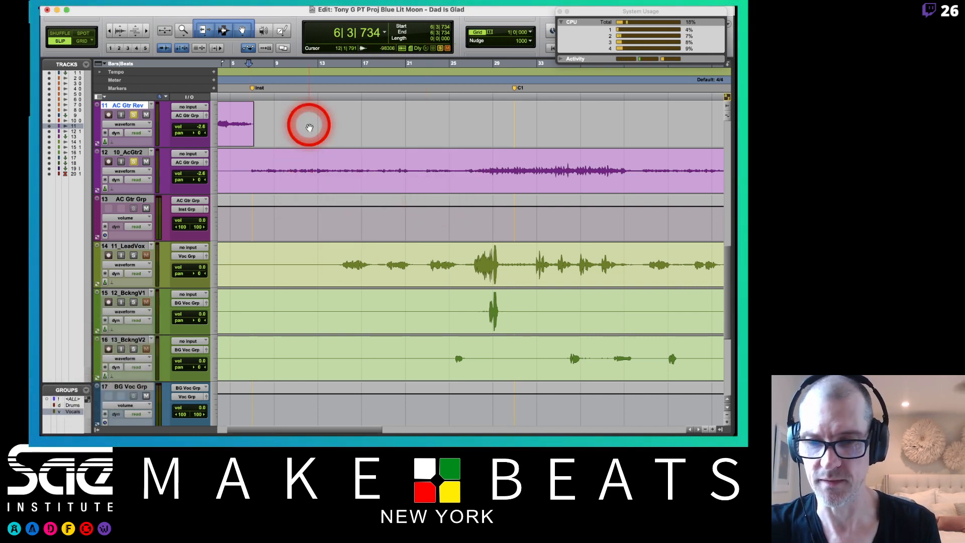
# Step: Compare the soloed 10_AcGtr2 track's quiet part from 6|3|734 with its louder part, playing from 26|3|509
pyautogui.press('space')
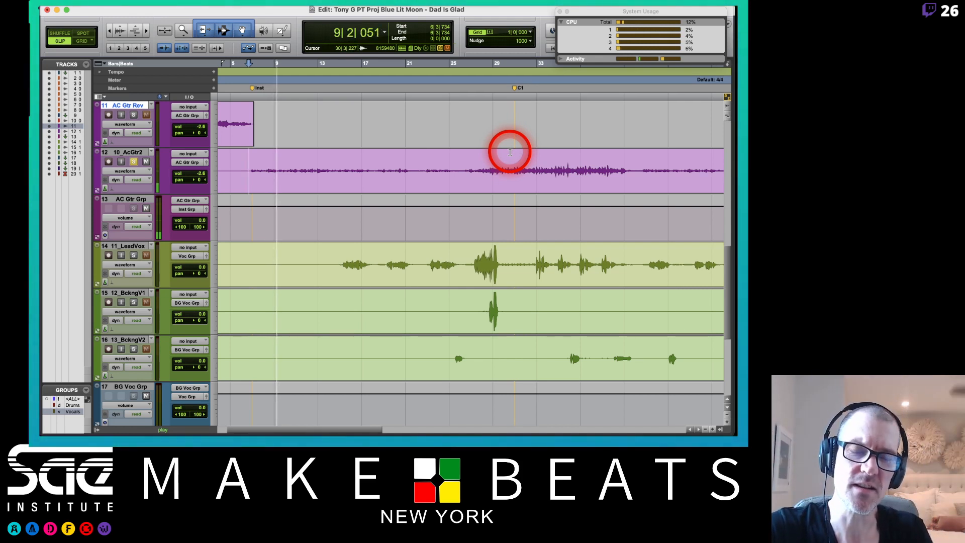
pyautogui.press('space')
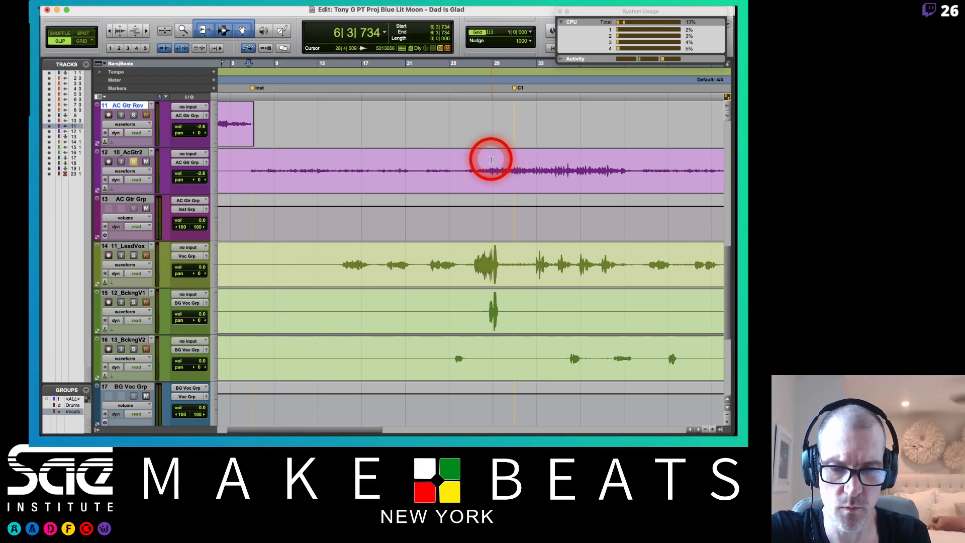
pyautogui.click(491, 160)
pyautogui.press('space')
pyautogui.click(467, 159)
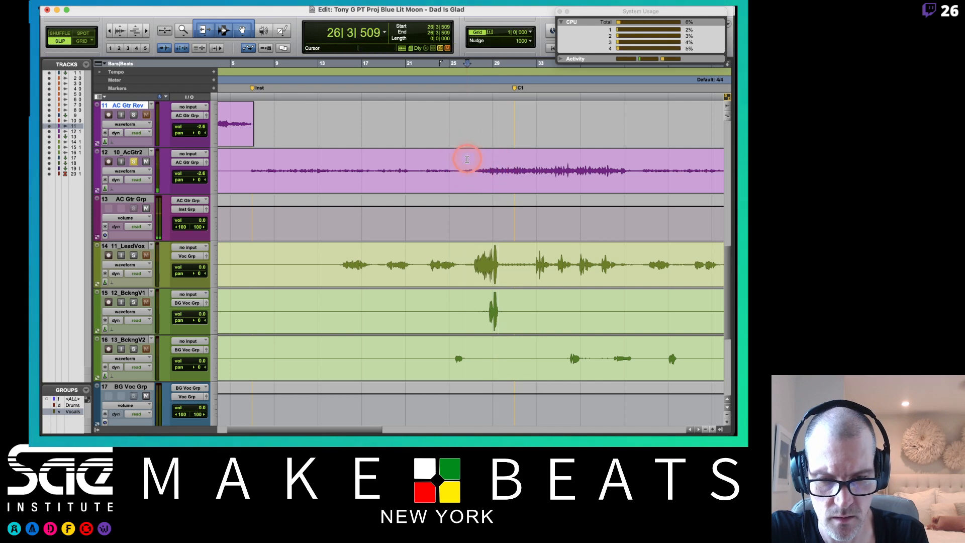
pyautogui.press('t')
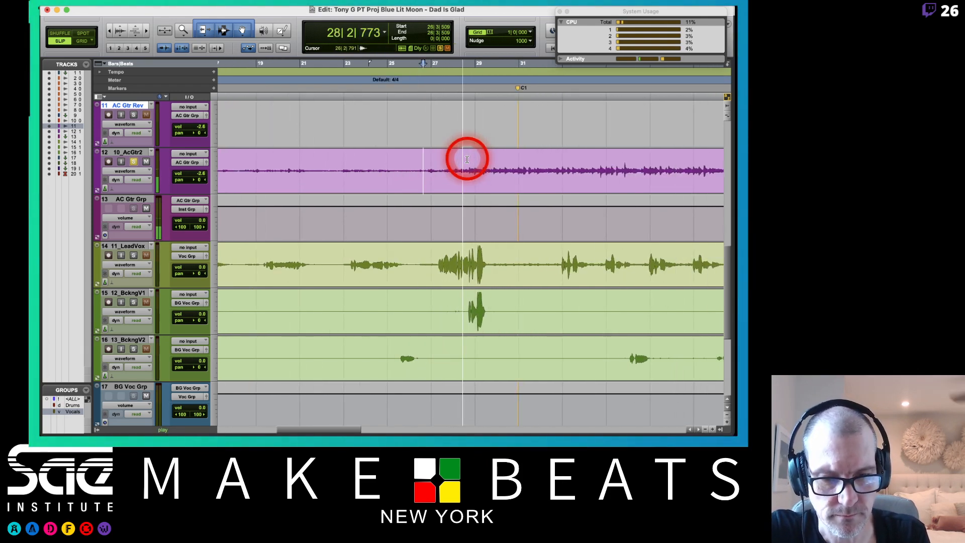
pyautogui.press('space')
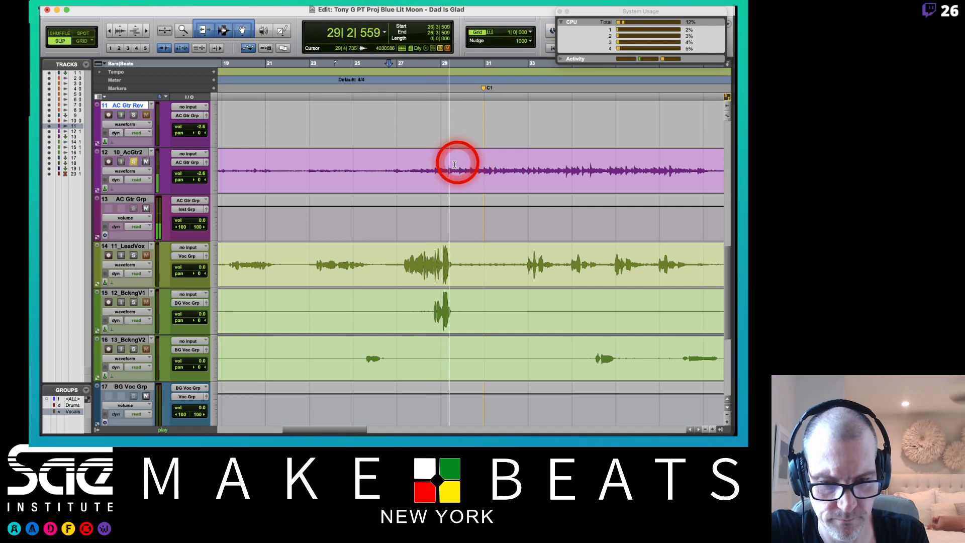
# Step: Split the 10_AcGtr2 clip at 29|1|010, where the louder guitar part begins
pyautogui.click(440, 169)
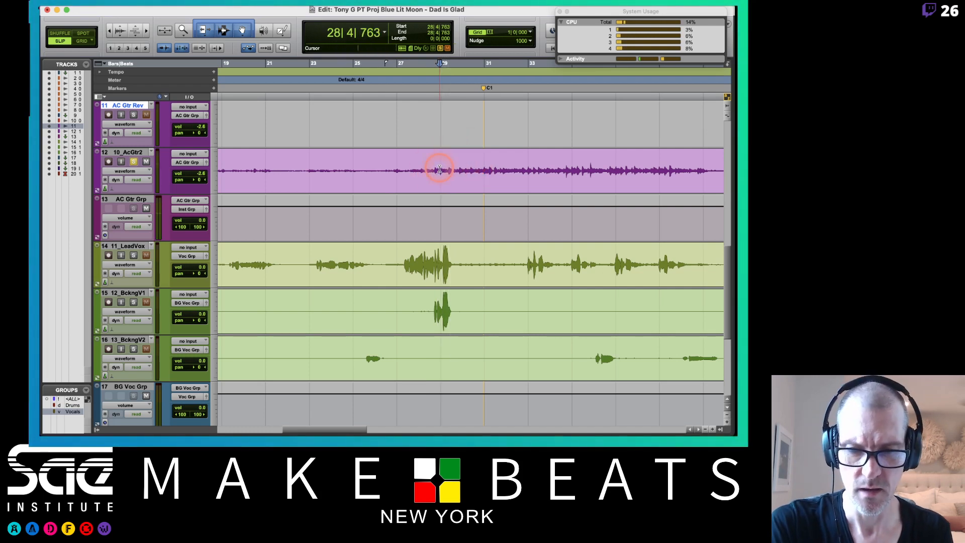
pyautogui.click(439, 169)
pyautogui.press('super+bracketright')
pyautogui.press('super+bracketright')
pyautogui.press('super+bracketright')
pyautogui.press('super+bracketright')
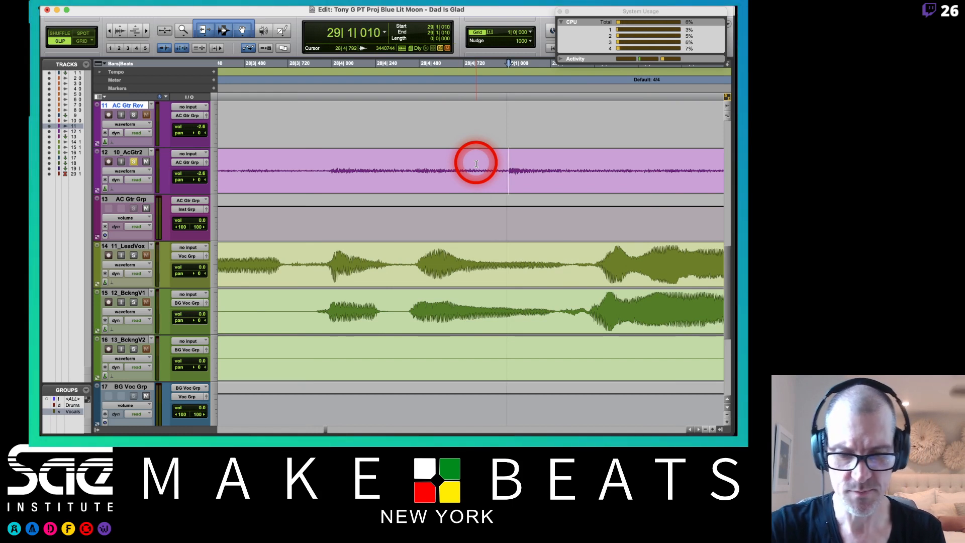
pyautogui.press('super+bracketleft')
pyautogui.press('super+bracketleft')
pyautogui.press('super+bracketleft')
pyautogui.press('super+bracketleft')
pyautogui.press('super+bracketleft')
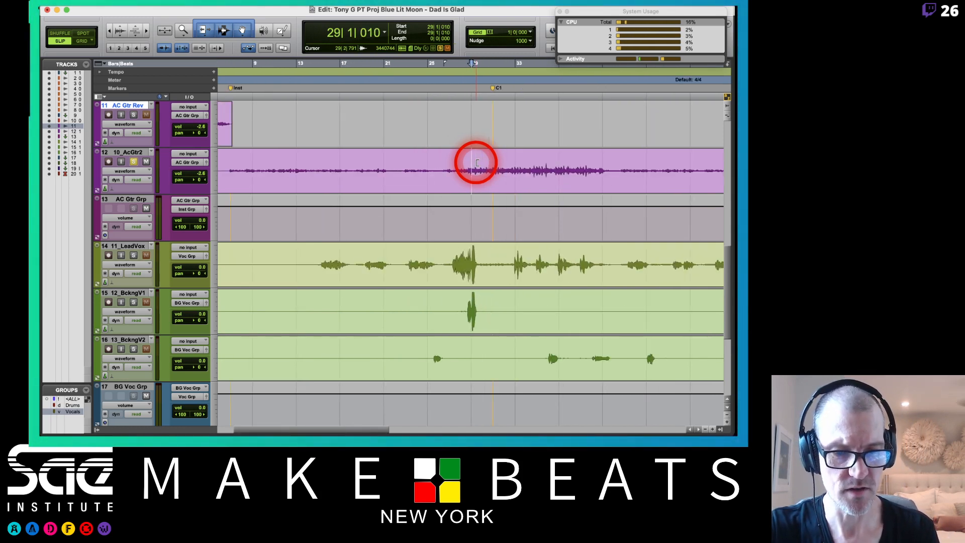
pyautogui.hscroll(2, 477, 162)
pyautogui.press('b')
# Step: Audition the end of the louder 10_AcGtr2 part, playing from bar 40 and from 38|2|749
pyautogui.click(574, 165)
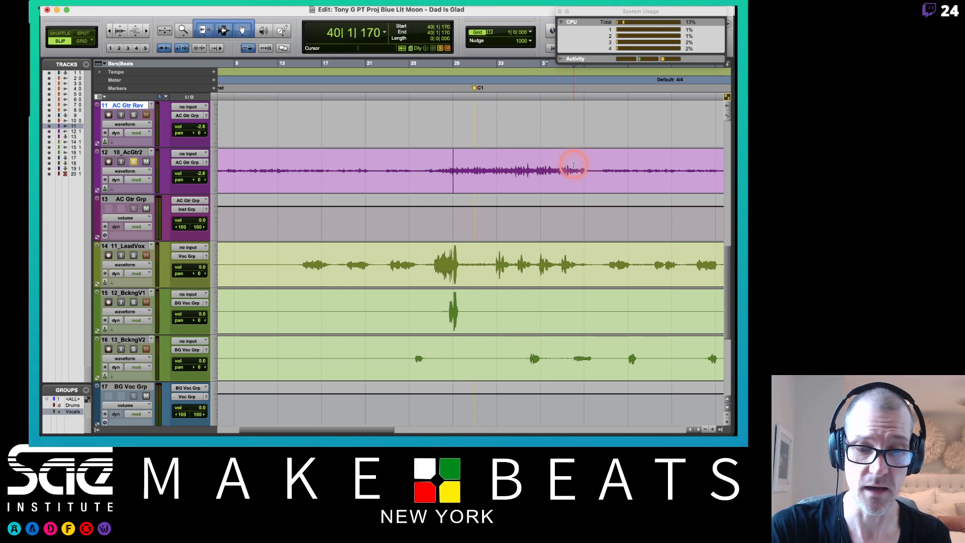
pyautogui.press('super+bracketright')
pyautogui.press('super+bracketright')
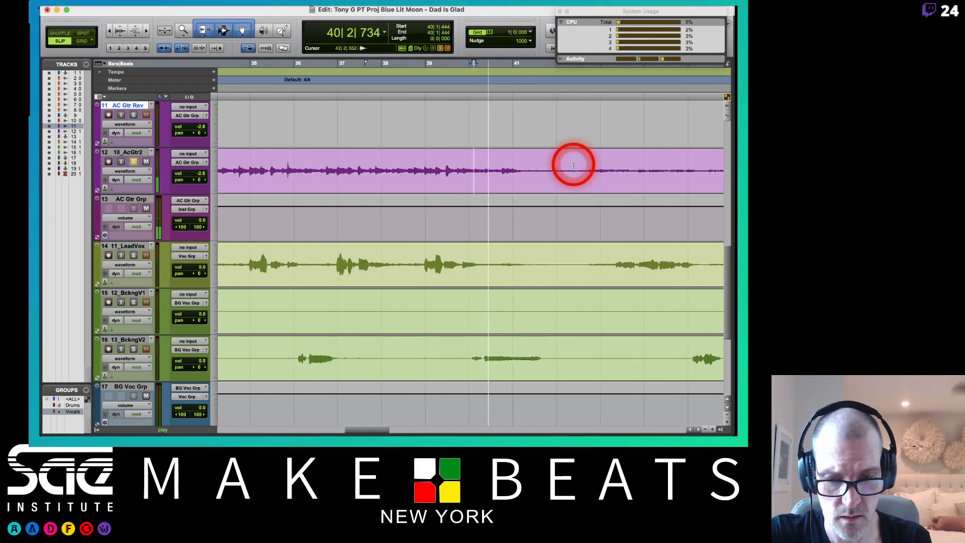
pyautogui.click(401, 162)
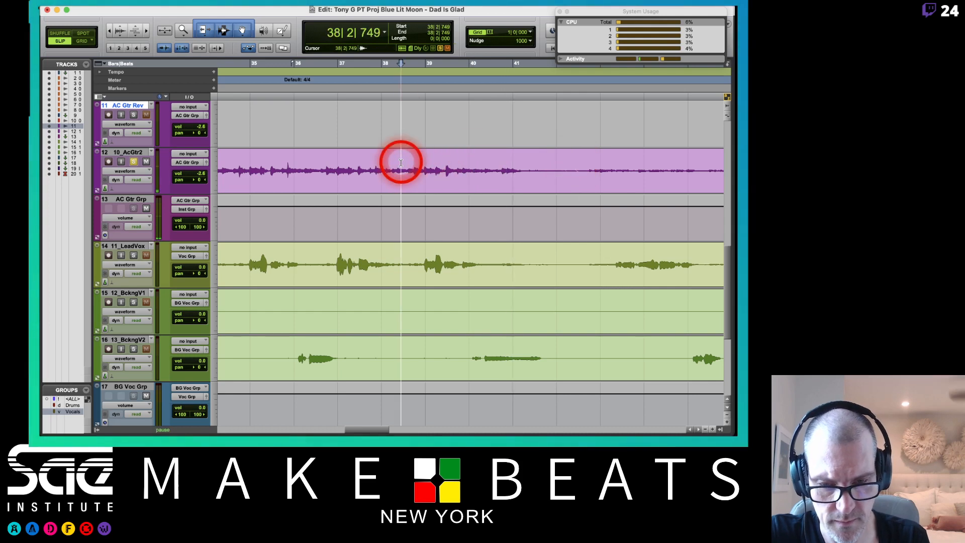
pyautogui.press('space')
pyautogui.scroll(-5, 119, 349)
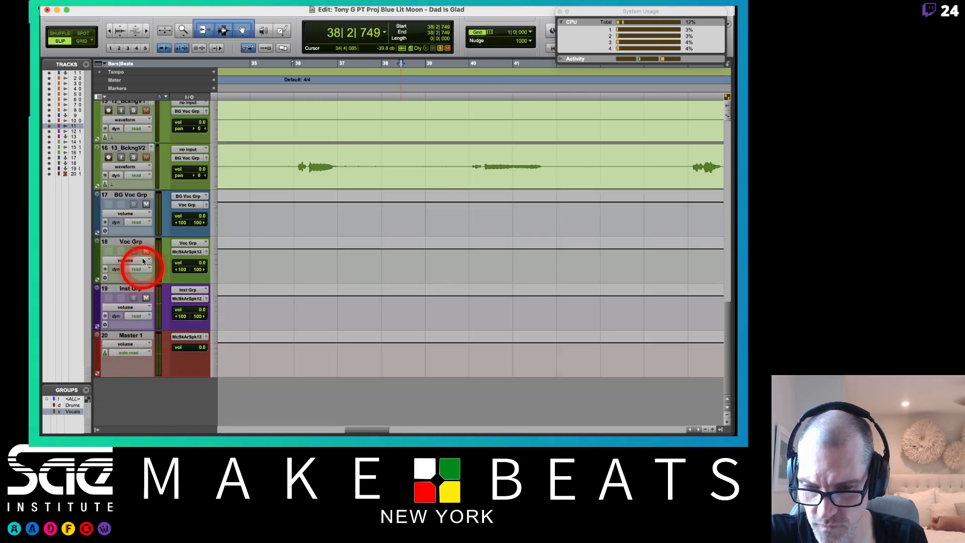
pyautogui.press('space')
pyautogui.scroll(5, 383, 236)
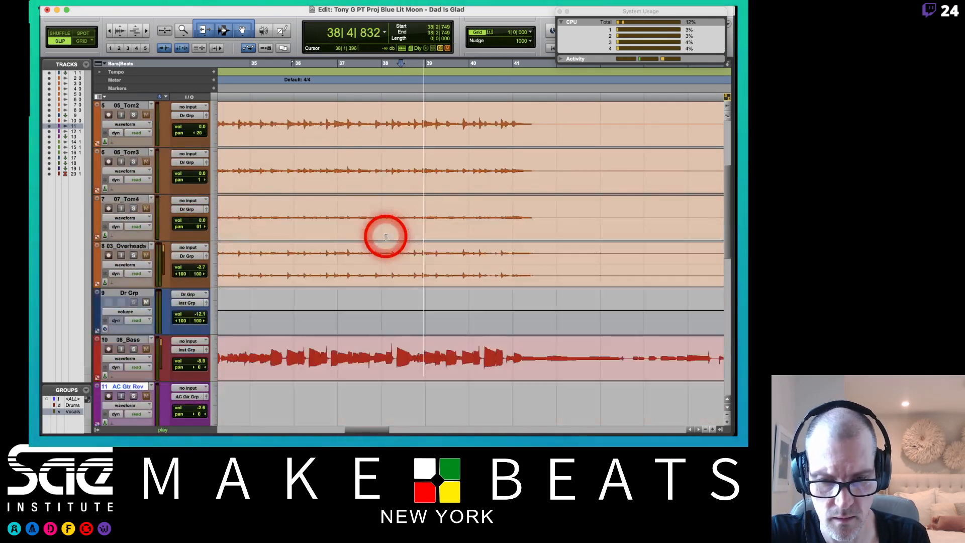
pyautogui.scroll(-3, 386, 237)
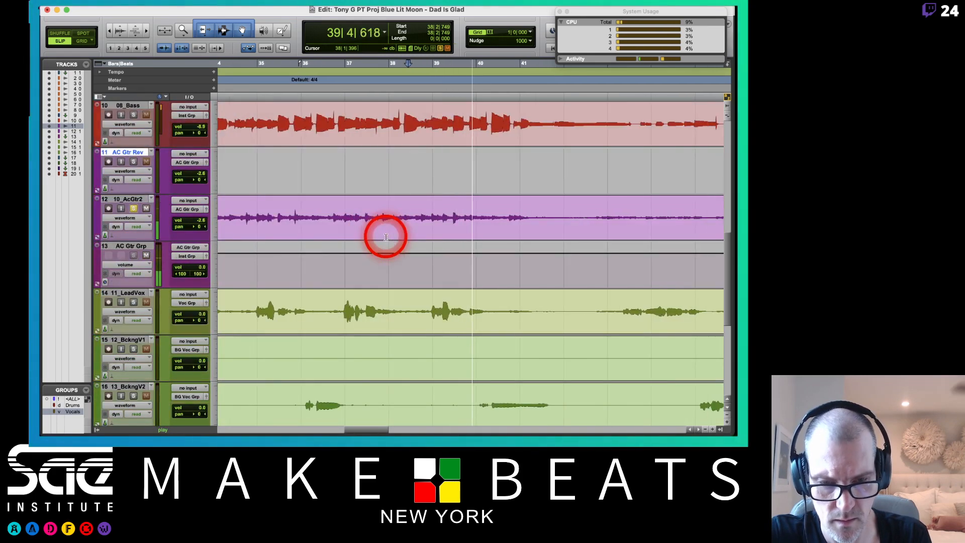
pyautogui.scroll(-1, 385, 237)
pyautogui.press('r')
pyautogui.press('r')
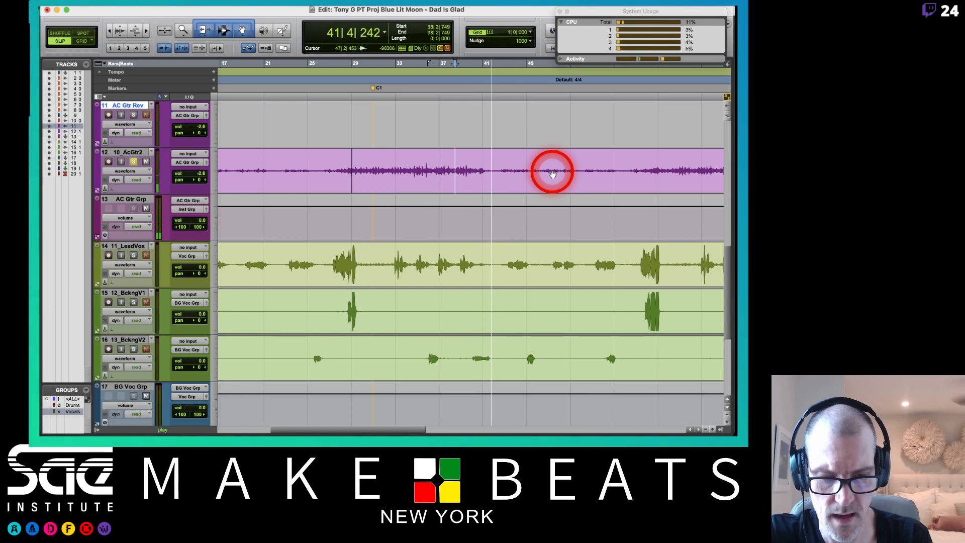
# Step: Split the 10_AcGtr2 clip at 41|1|008, at the end of the louder guitar part
pyautogui.press('t')
pyautogui.press('t')
pyautogui.press('space')
pyautogui.click(577, 167)
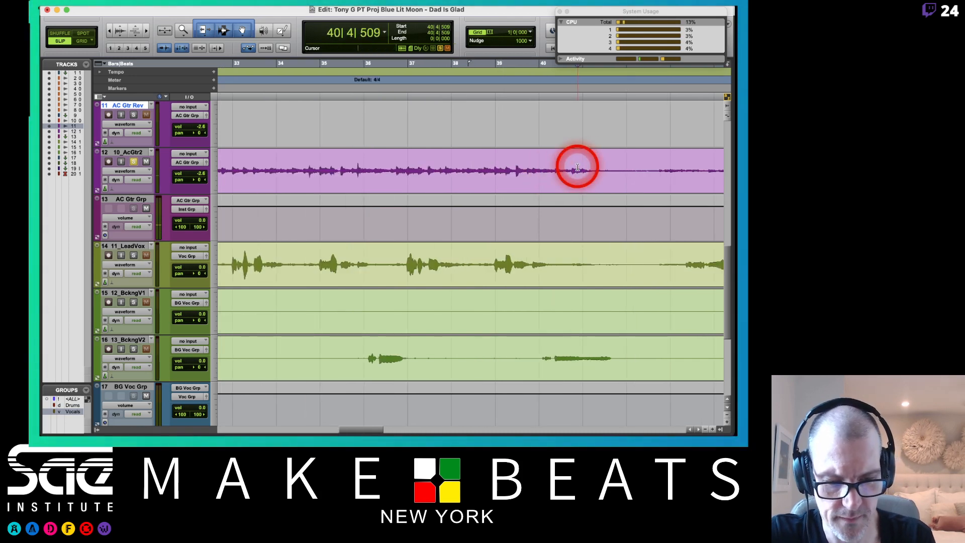
pyautogui.press('t')
pyautogui.press('t')
pyautogui.press('t')
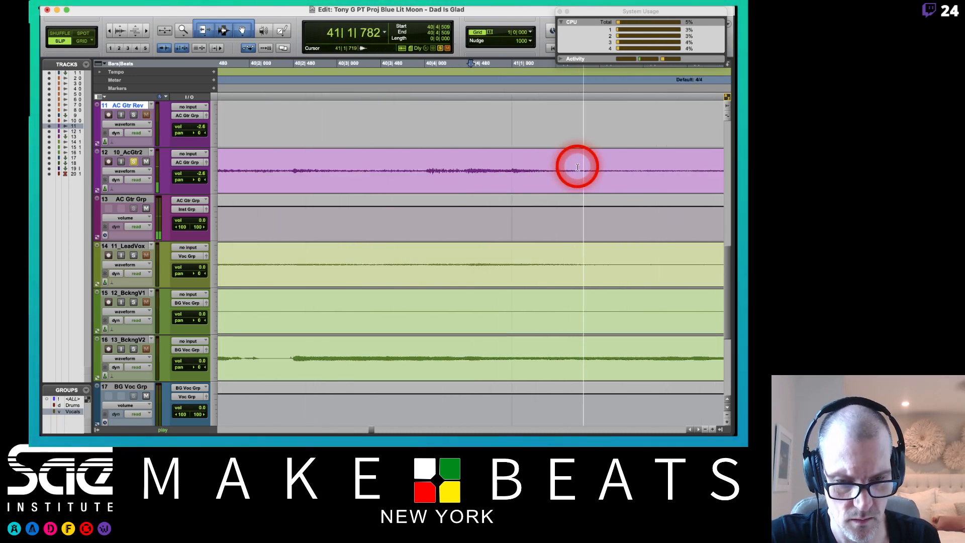
pyautogui.press('space')
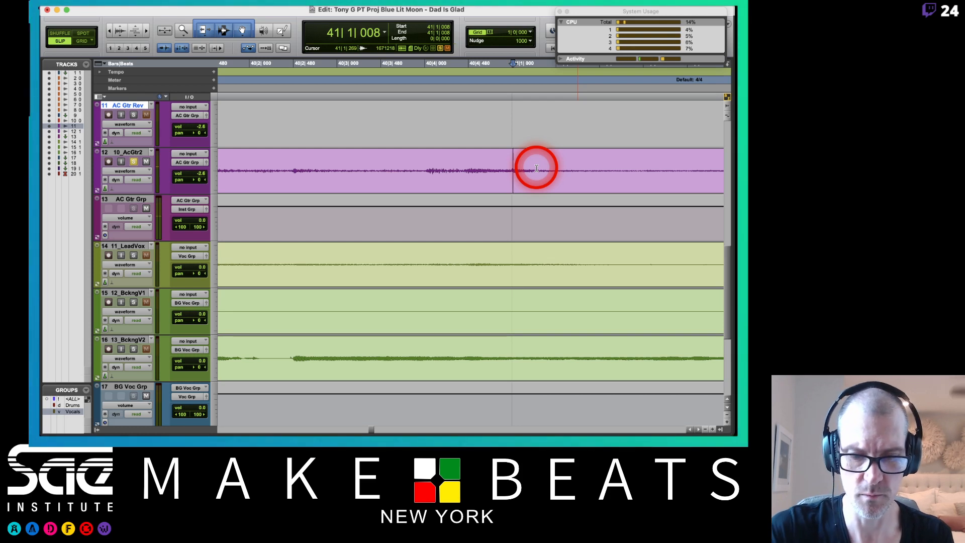
# Step: Duplicate the split 10_AcGtr2 track with its clips
pyautogui.press('r')
pyautogui.press('r')
pyautogui.press('r')
pyautogui.press('r')
pyautogui.press('r')
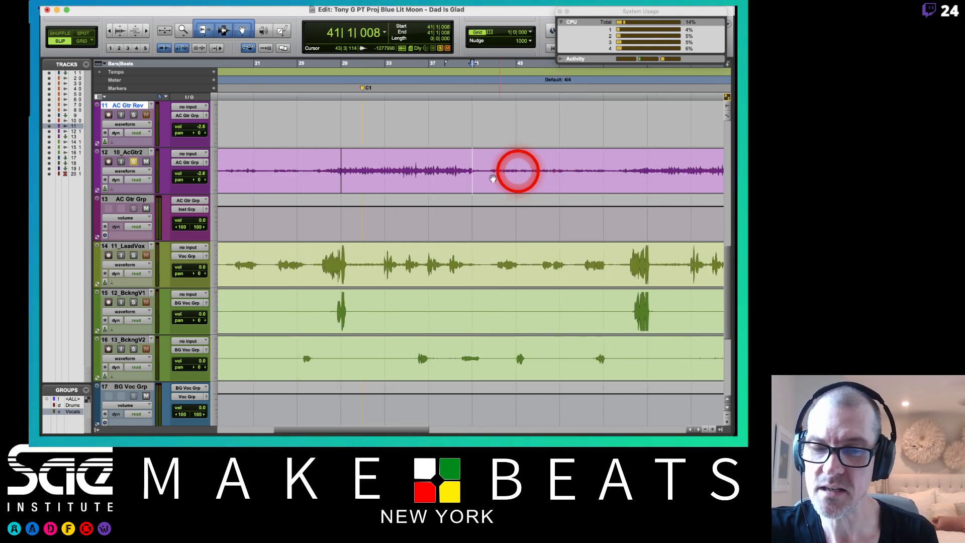
pyautogui.hscroll(5, 547, 186)
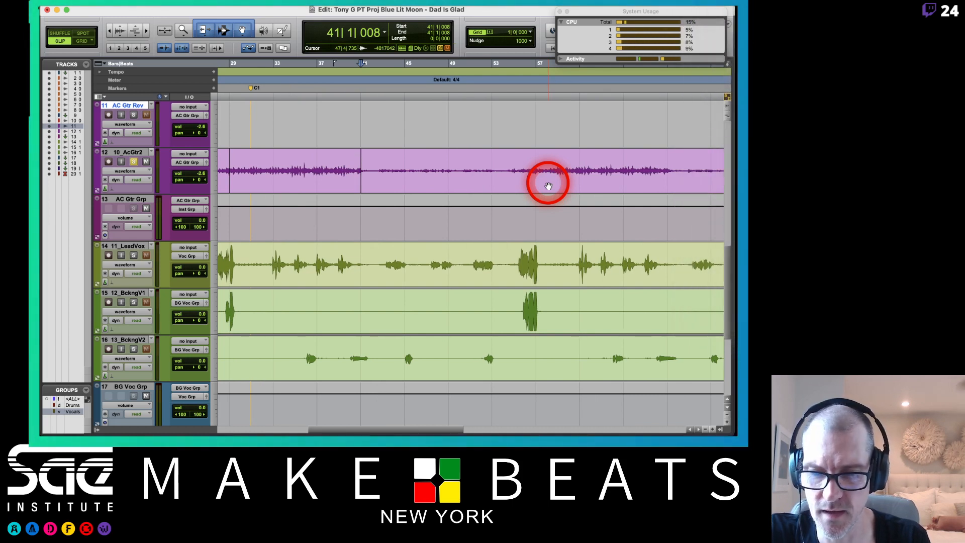
pyautogui.hscroll(-8, 547, 186)
pyautogui.click(133, 153)
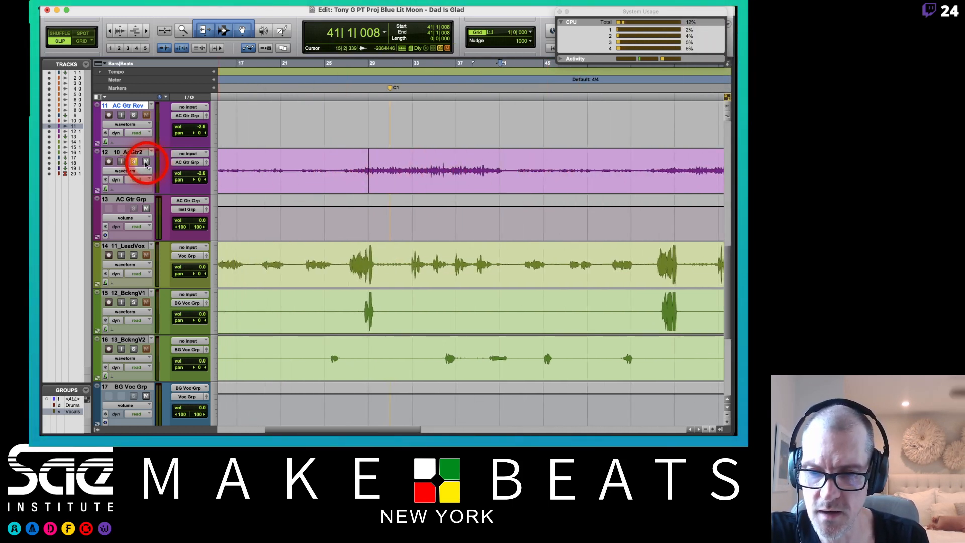
pyautogui.rightClick(133, 153)
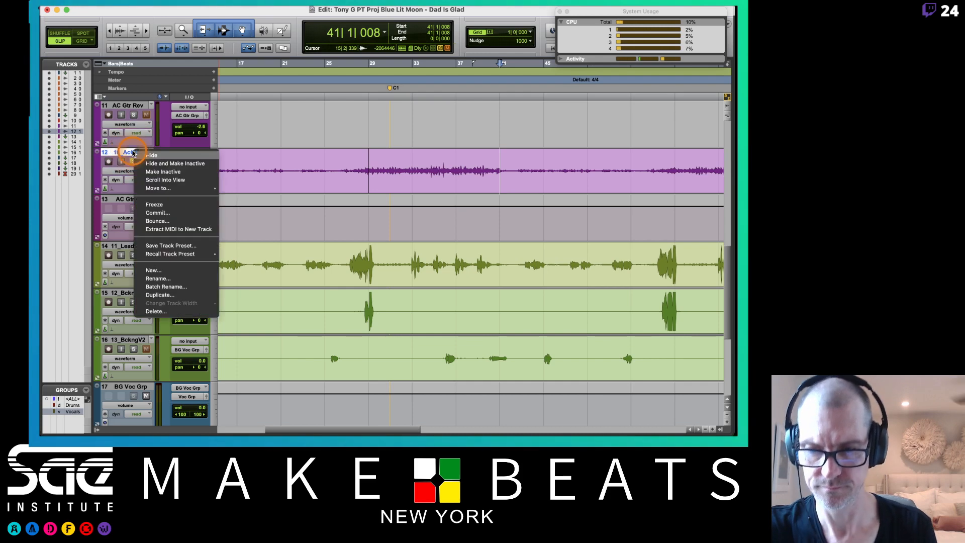
pyautogui.click(157, 295)
pyautogui.click(402, 226)
pyautogui.press('Return')
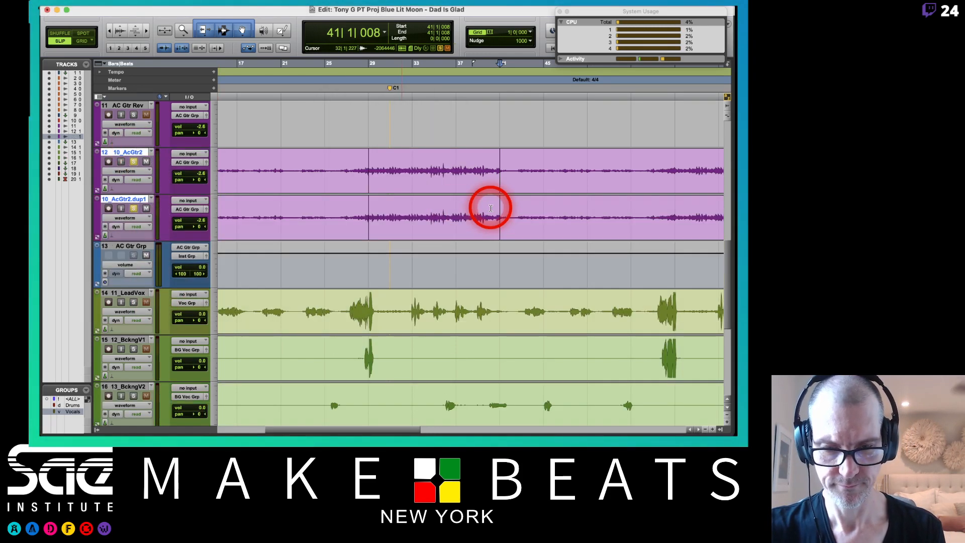
# Step: Delete the louder clip between bars 29 and 41 from 10_AcGtr2, and the clip before bar 29 from its duplicate 10_AcGtr2d1
pyautogui.click(417, 181)
pyautogui.press('Delete')
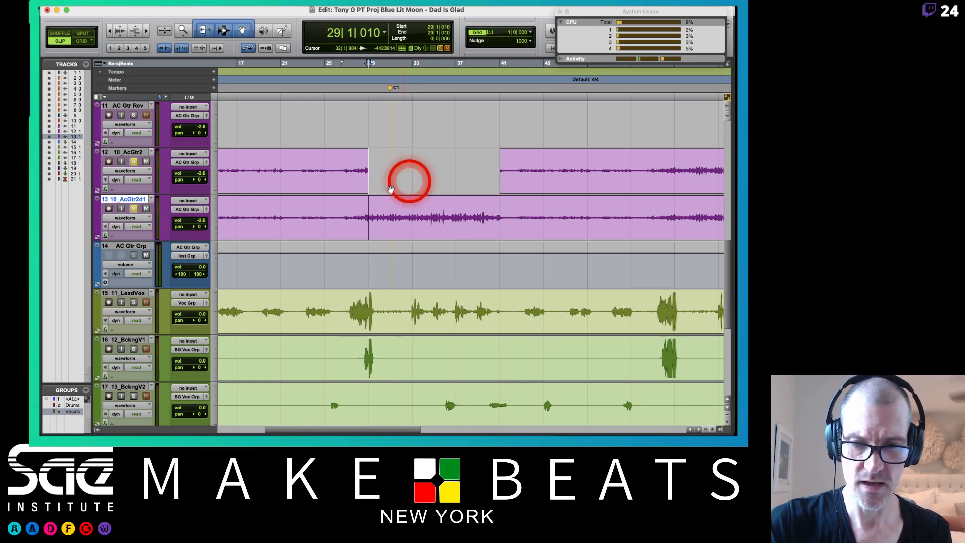
pyautogui.click(314, 221)
pyautogui.press('Delete')
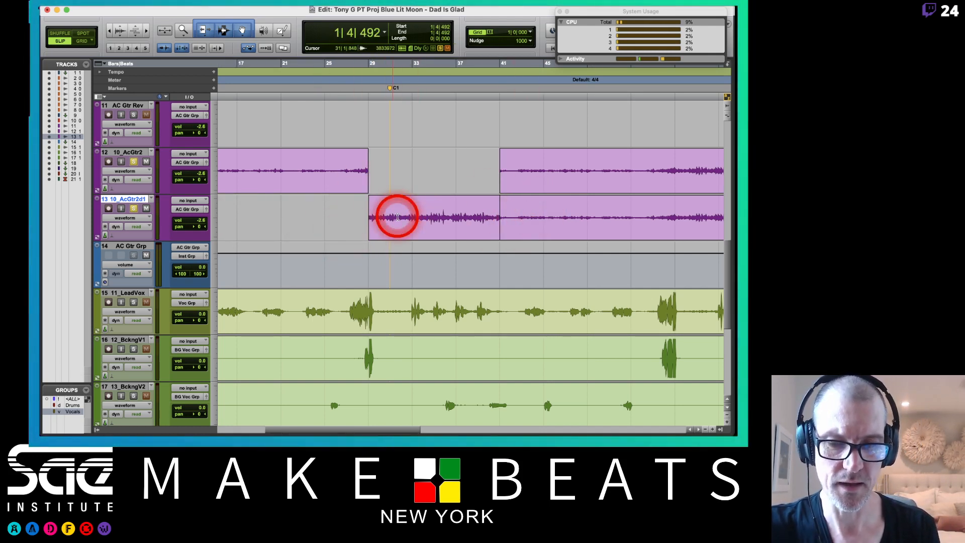
# Step: Audition the soloed acoustic guitar tracks before their second louder part, playing from 53|2|114 and from 51|2|509
pyautogui.scroll(-2, 397, 218)
pyautogui.hscroll(1, 397, 218)
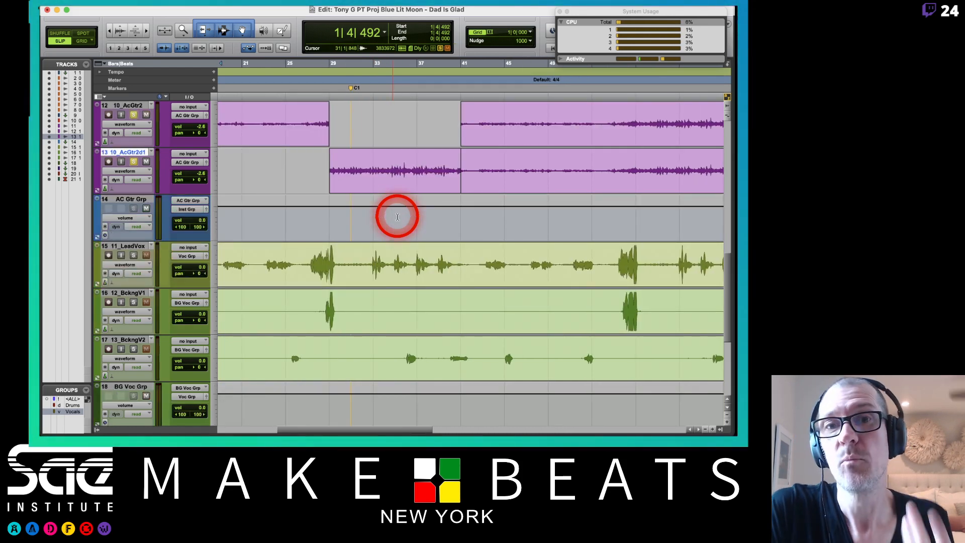
pyautogui.scroll(5, 397, 217)
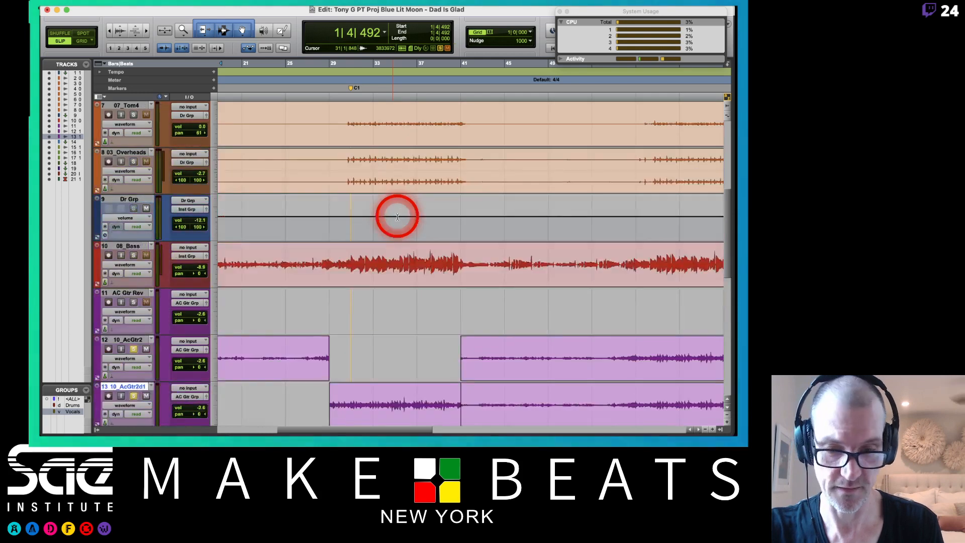
pyautogui.scroll(-4, 397, 217)
pyautogui.hscroll(3, 397, 217)
pyautogui.scroll(-2, 396, 217)
pyautogui.hscroll(4, 396, 217)
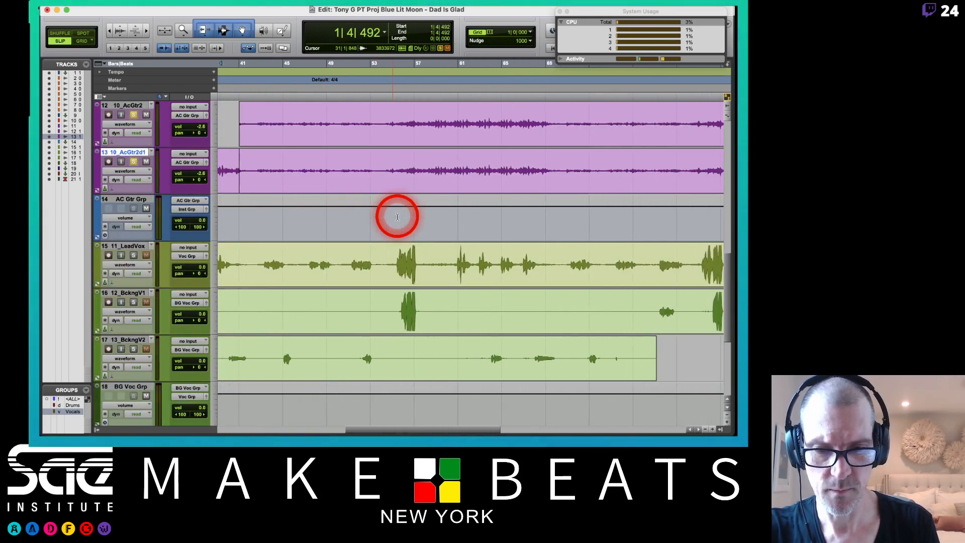
pyautogui.click(395, 121)
pyautogui.click(372, 119)
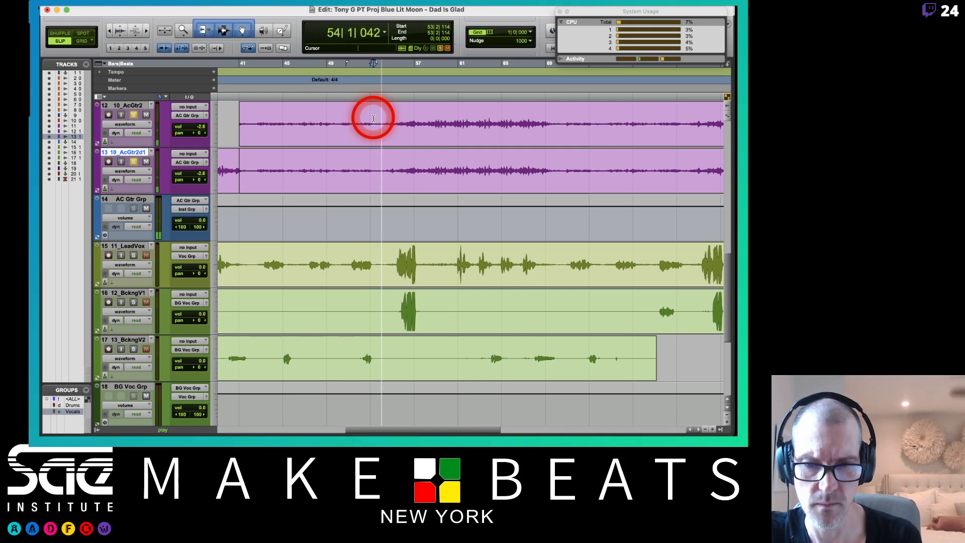
pyautogui.scroll(-4, 373, 118)
pyautogui.hscroll(-1, 373, 118)
pyautogui.scroll(3, 373, 118)
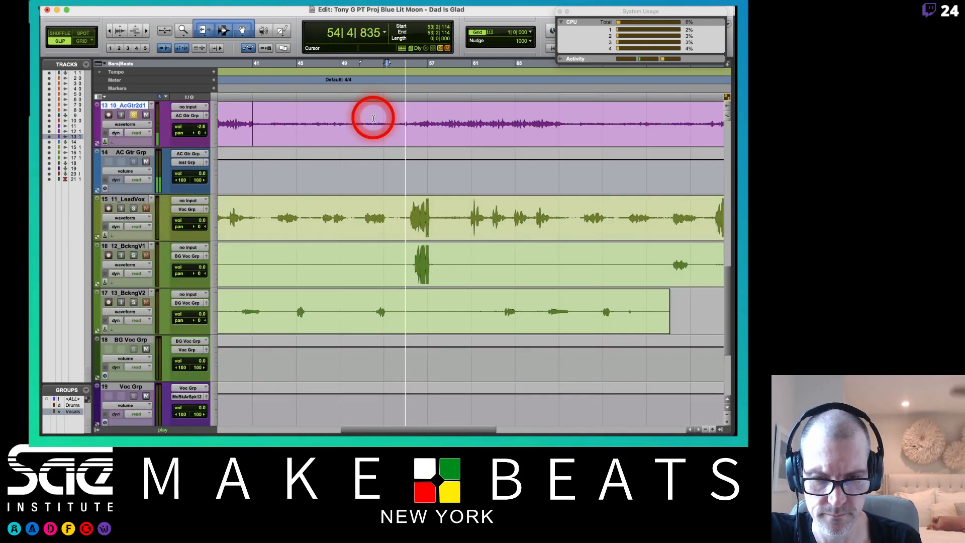
pyautogui.scroll(2, 373, 119)
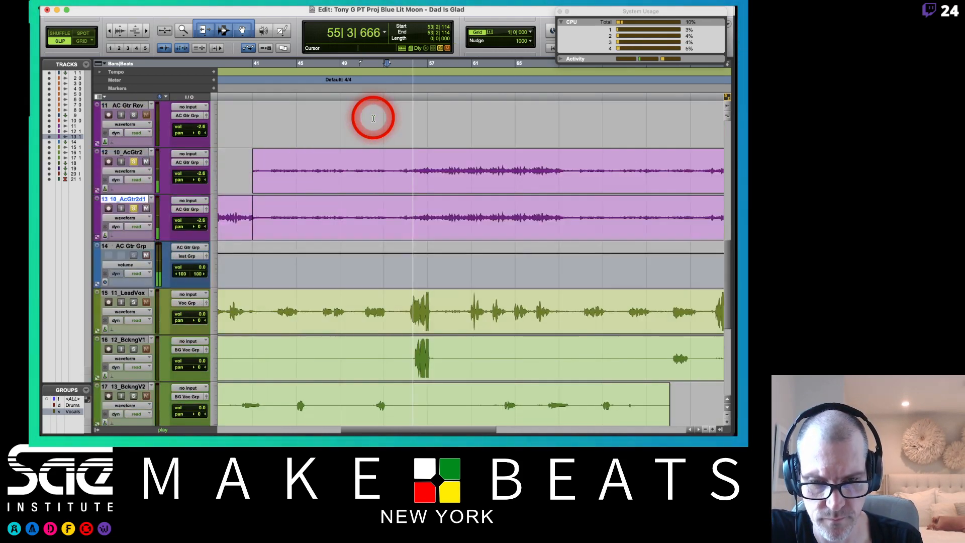
pyautogui.click(365, 163)
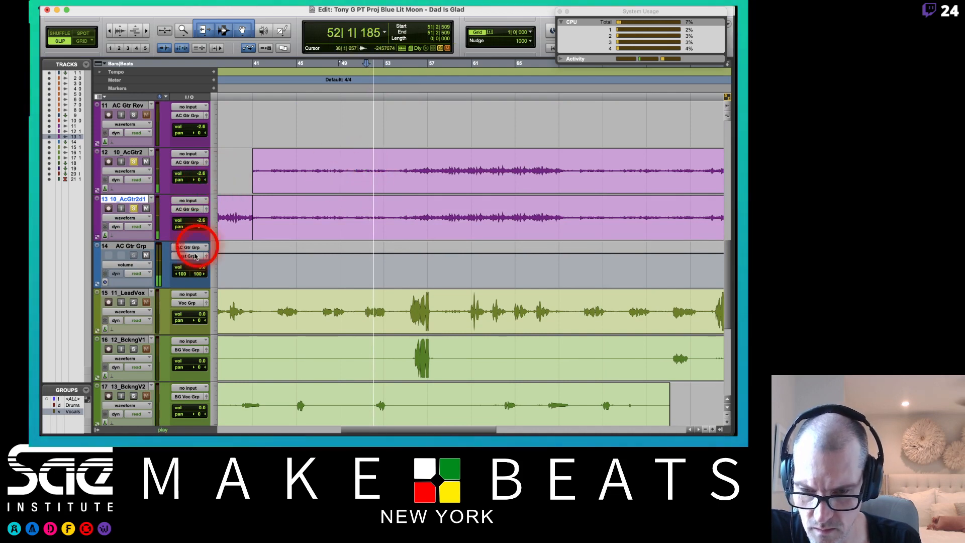
# Step: Unsolo both acoustic guitar tracks and mute Dr Grp and 08_Bass, playing from 51|2|509
pyautogui.scroll(-5, 269, 271)
pyautogui.hscroll(-1, 269, 271)
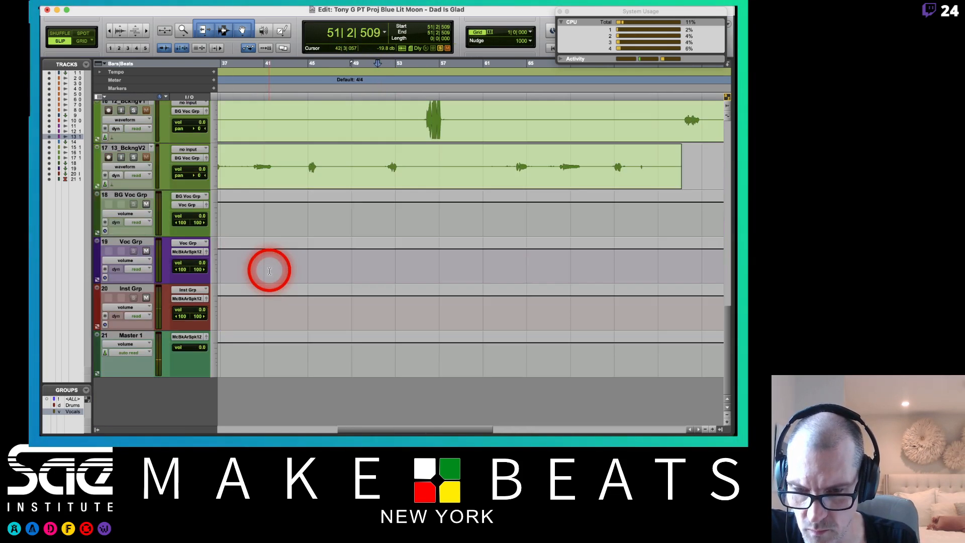
pyautogui.scroll(3, 267, 269)
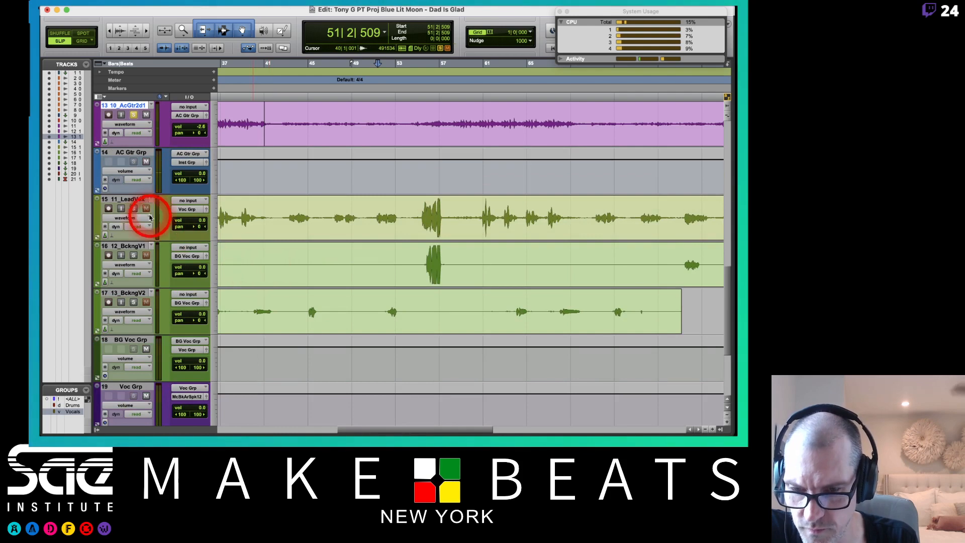
pyautogui.scroll(7, 276, 194)
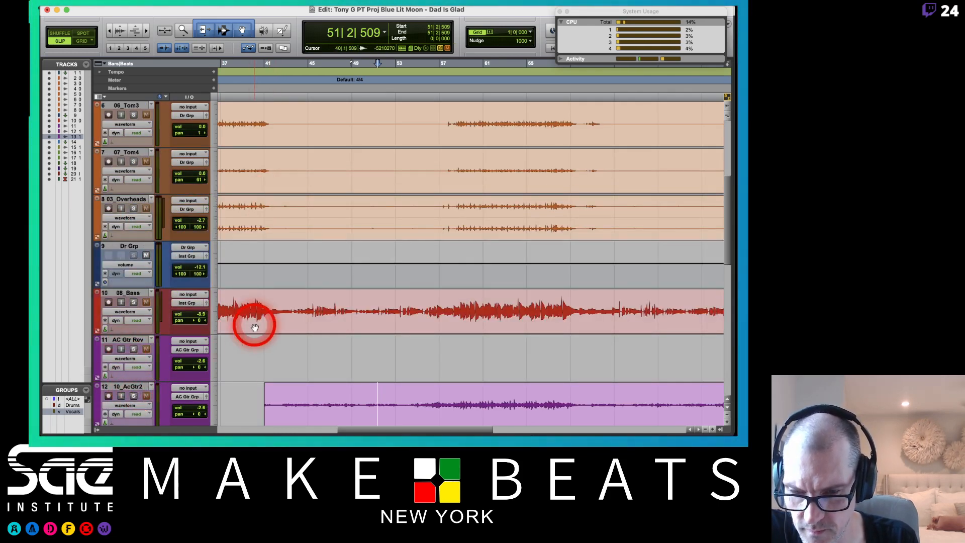
pyautogui.scroll(-2, 254, 323)
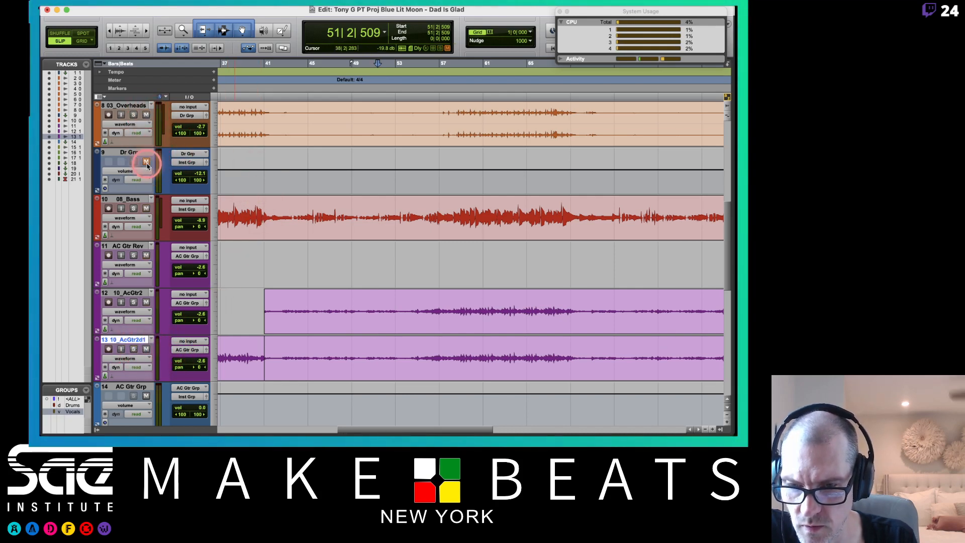
pyautogui.scroll(-3, 326, 250)
pyautogui.scroll(2, 327, 250)
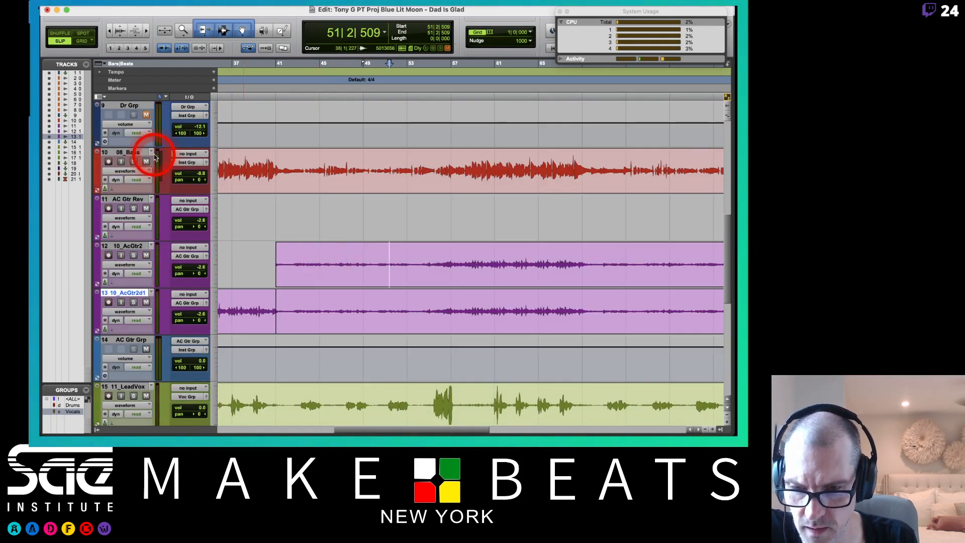
pyautogui.scroll(-2, 321, 231)
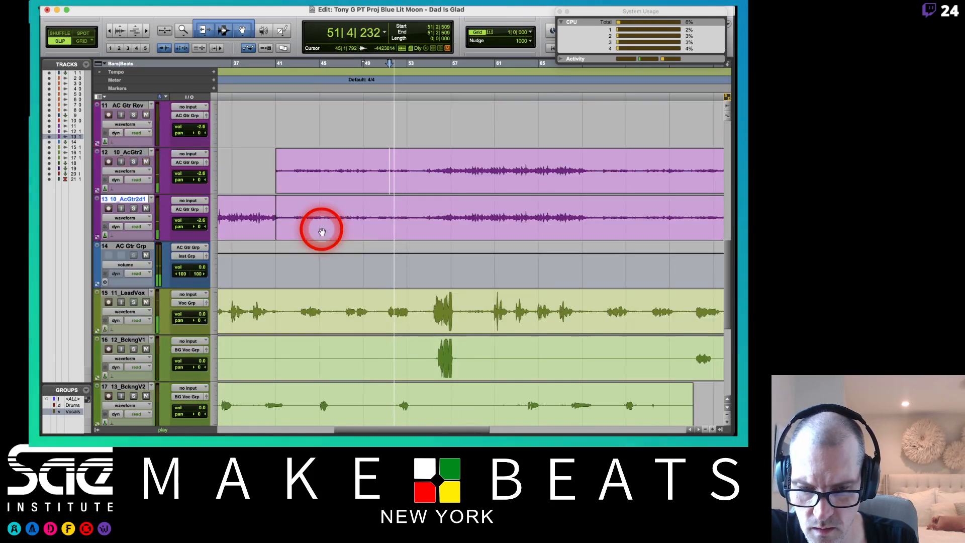
# Step: Trim the start of the last 10_AcGtr2d1 clip to about bar 56 and place the edit cursor at 53|2|622
pyautogui.press('space')
pyautogui.moveTo(280, 217); pyautogui.dragTo(447, 218)
pyautogui.press('space')
pyautogui.press('space')
pyautogui.click(411, 167)
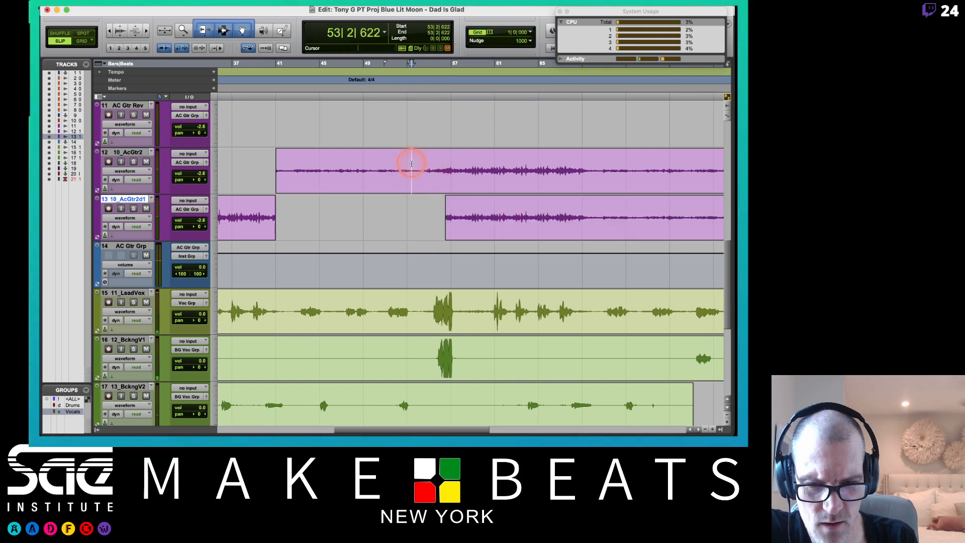
# Step: Lower the volume of the grouped lead and backing vocal tracks and play from 51|2|509
pyautogui.scroll(-1, 412, 227)
pyautogui.click(146, 302)
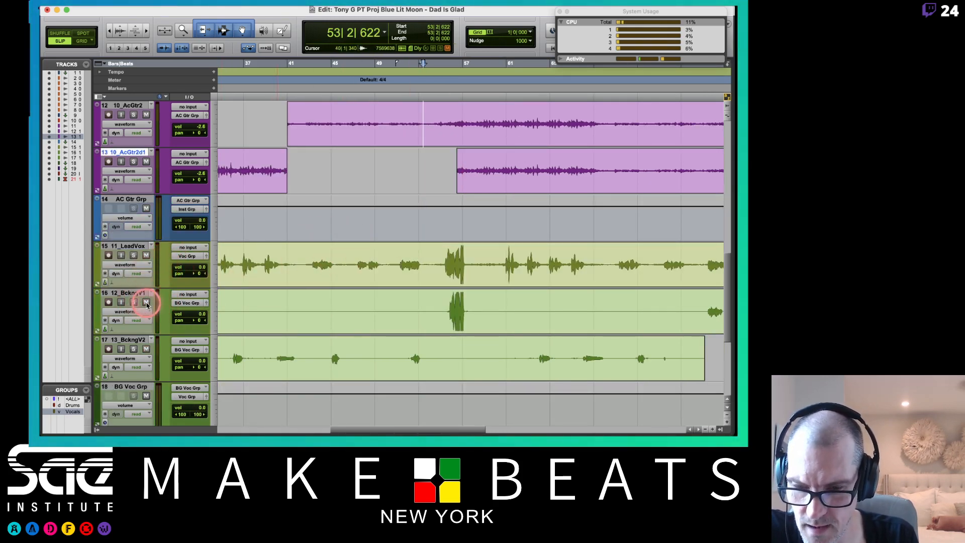
pyautogui.click(146, 302)
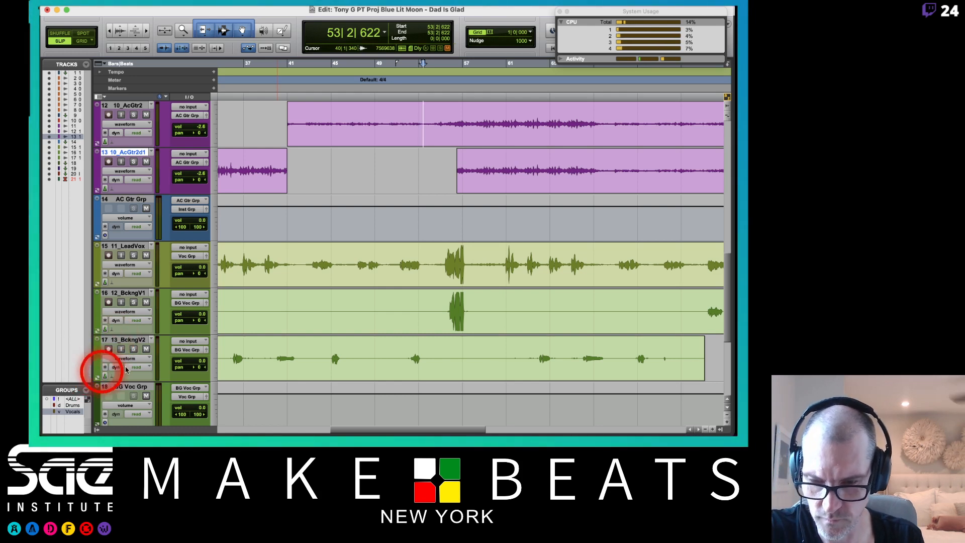
pyautogui.click(146, 302)
pyautogui.click(334, 258)
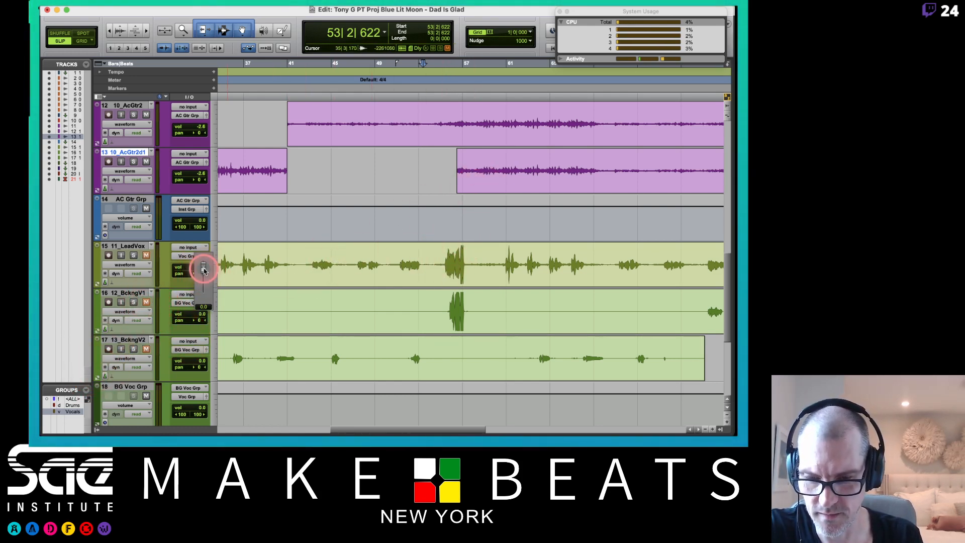
pyautogui.moveTo(205, 267); pyautogui.dragTo(204, 271)
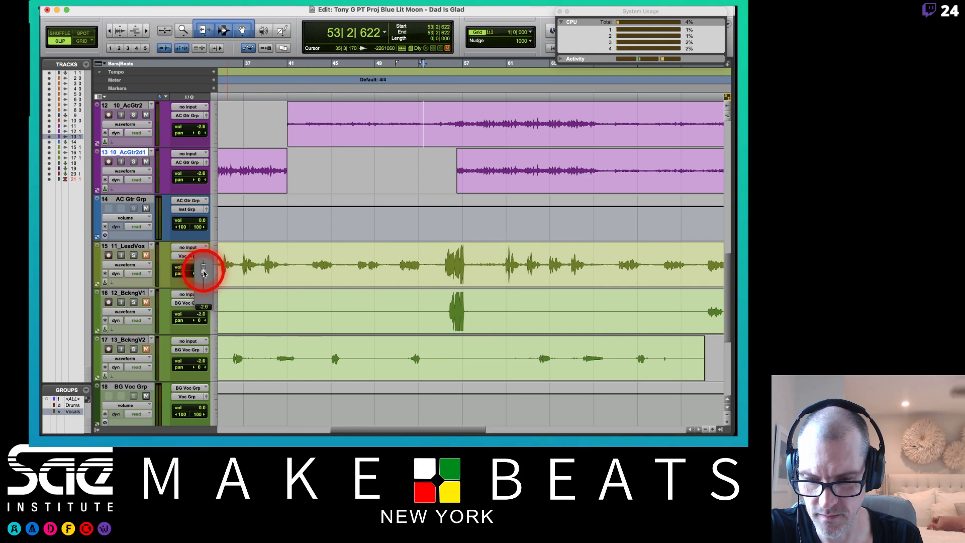
pyautogui.click(401, 254)
pyautogui.press('space')
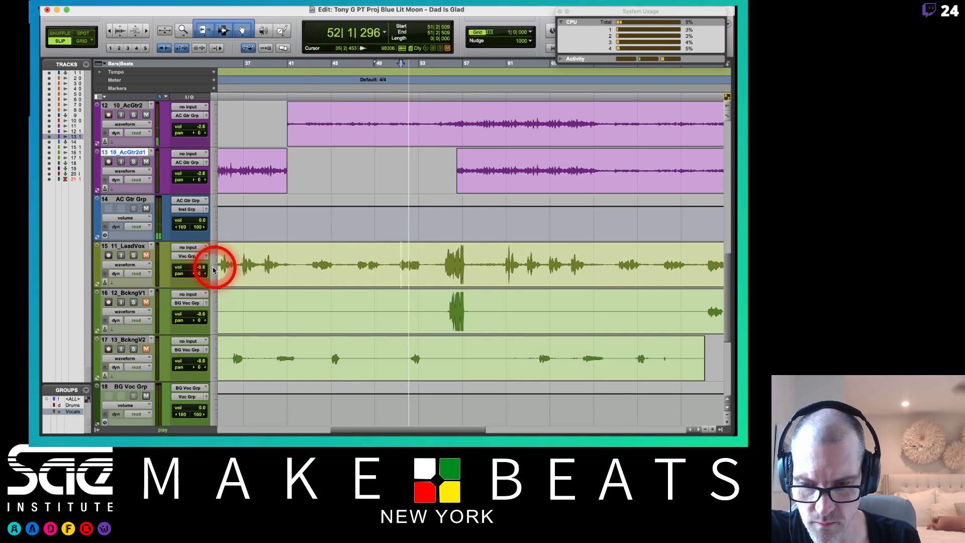
# Step: Unmute the vocal tracks, then disable the Vocals group so that 12_BckngV1 can be muted on its own
pyautogui.press('space')
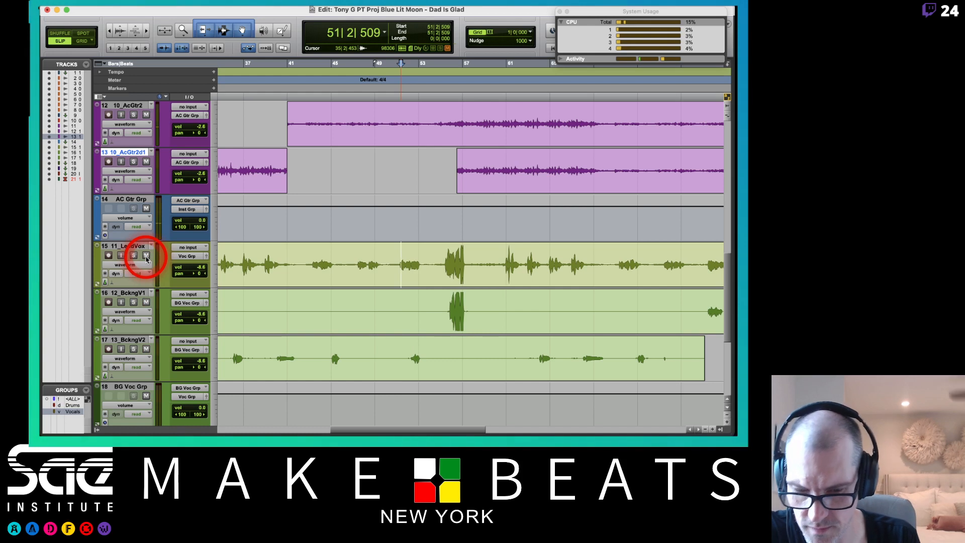
pyautogui.click(76, 411)
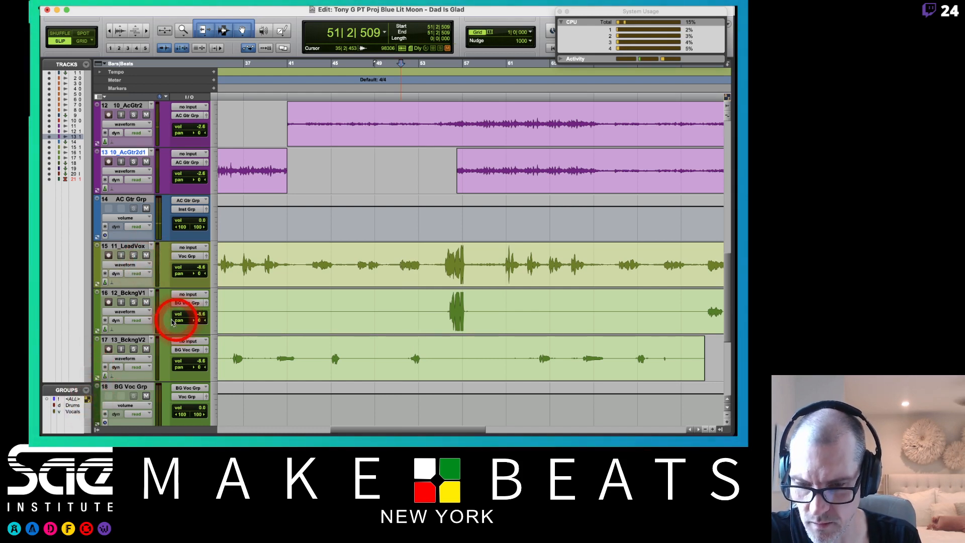
pyautogui.click(145, 302)
# Step: Play the passage from 51|2|509 and again from 56|4|820 to locate where the louder acoustic guitar part starts
pyautogui.press('space')
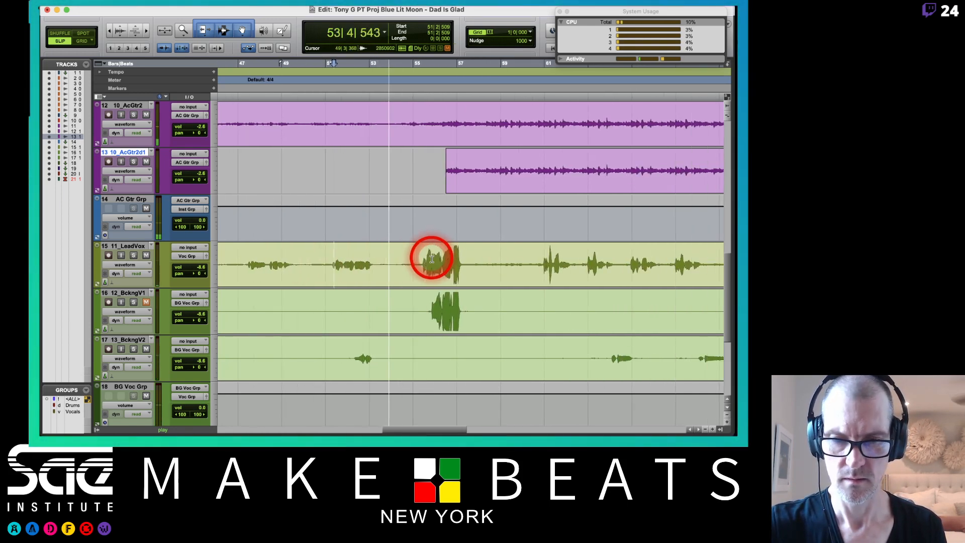
pyautogui.scroll(1, 432, 259)
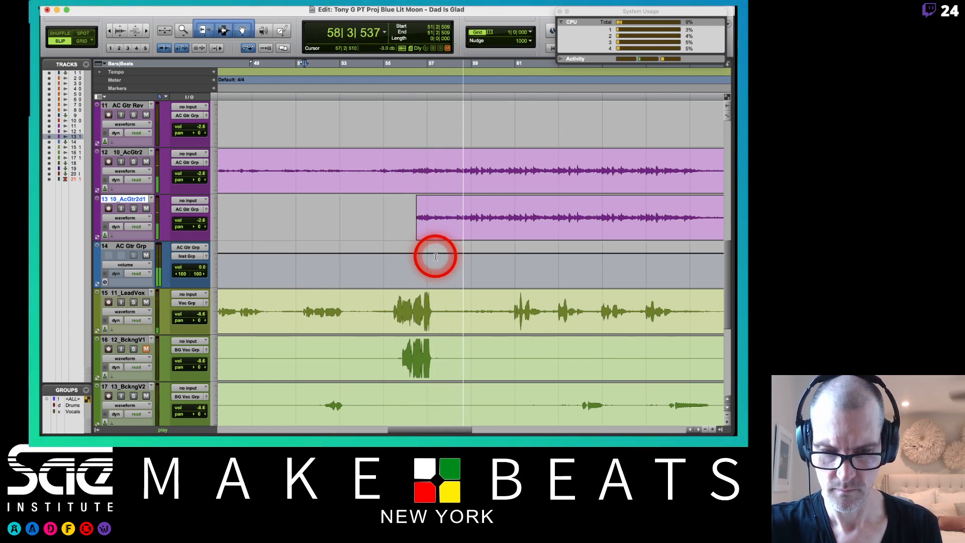
pyautogui.scroll(10, 435, 257)
pyautogui.scroll(-6, 435, 257)
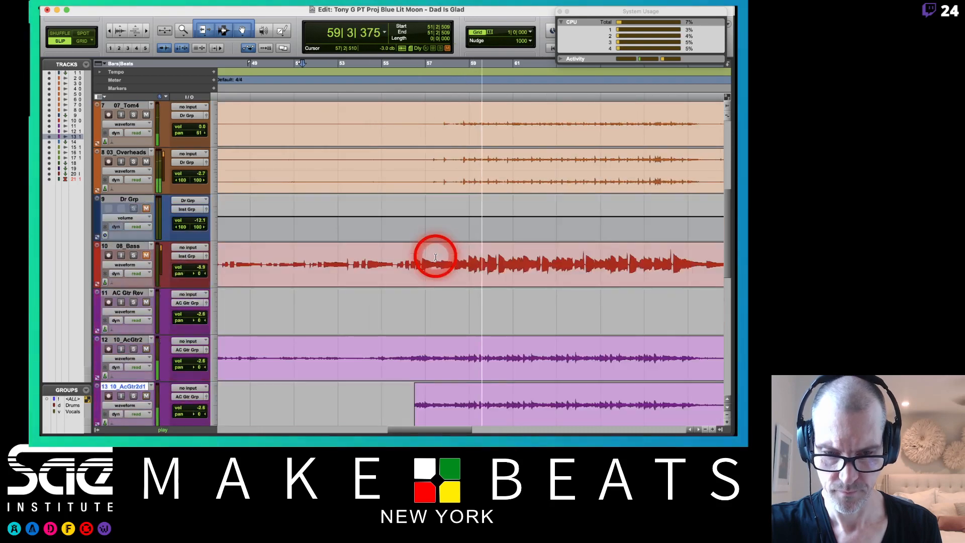
pyautogui.scroll(-4, 435, 257)
pyautogui.press('space')
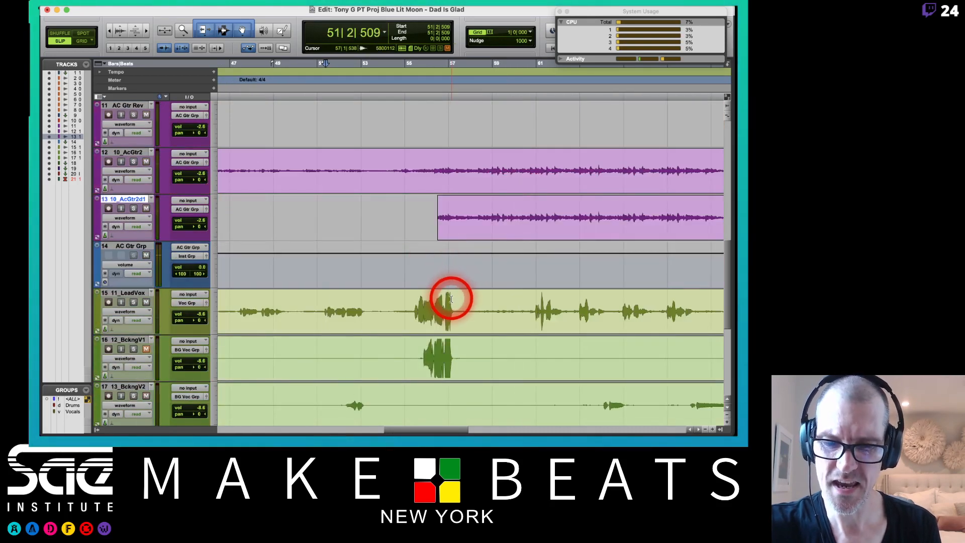
pyautogui.click(447, 171)
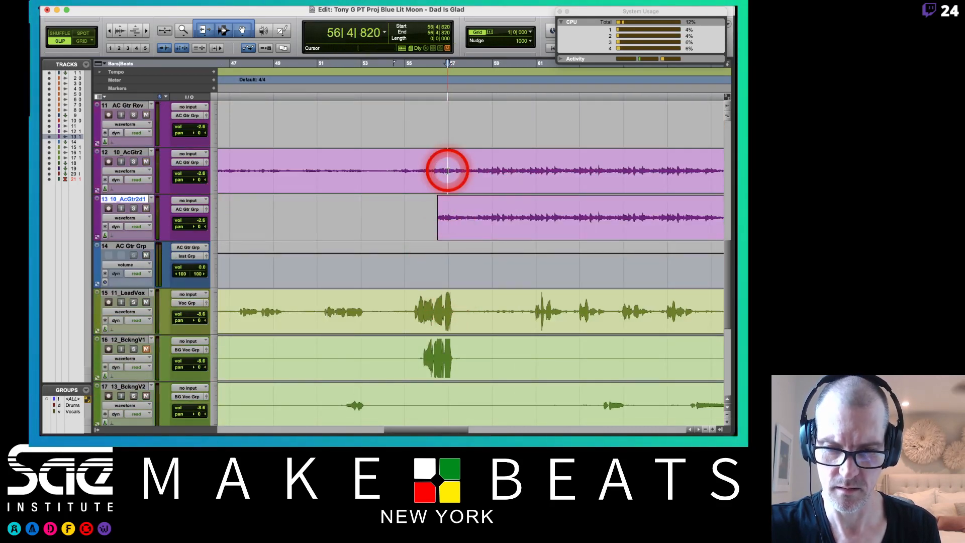
pyautogui.press('space')
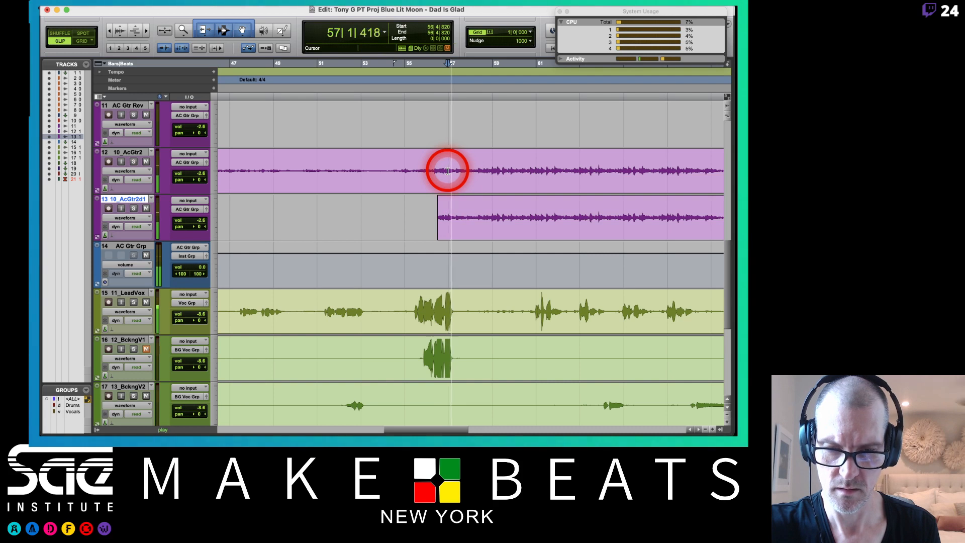
# Step: Add a bar/beat-referenced marker named C2 at 58|4|764
pyautogui.click(491, 166)
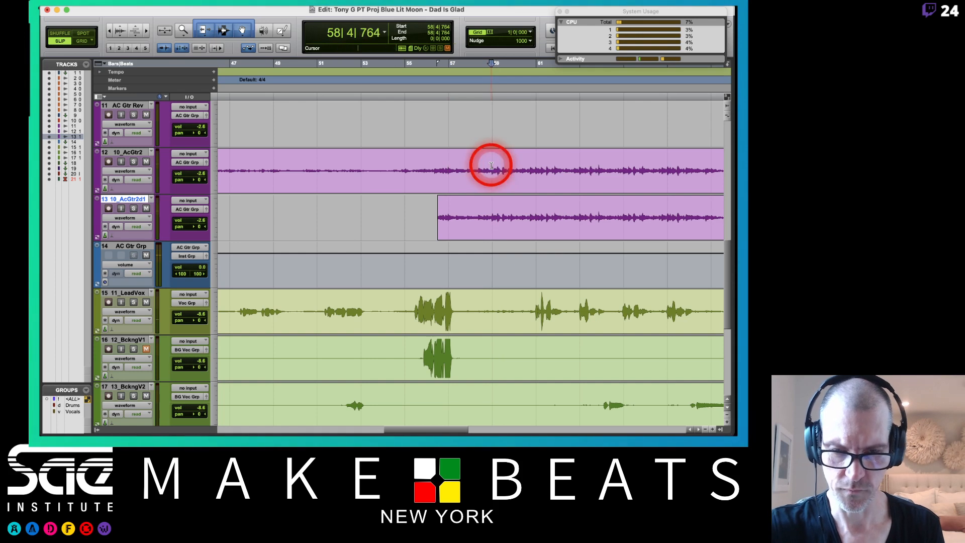
pyautogui.press('KP_Enter')
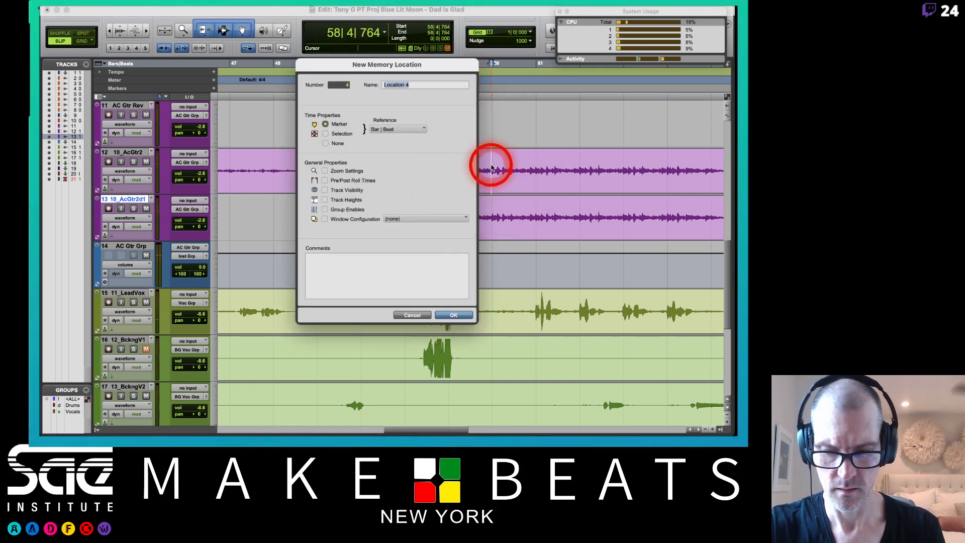
pyautogui.write('C2')
pyautogui.press('Return')
# Step: Split the 10_AcGtr2 clip at 58|4|951, just after the C2 marker
pyautogui.press('super+bracketright')
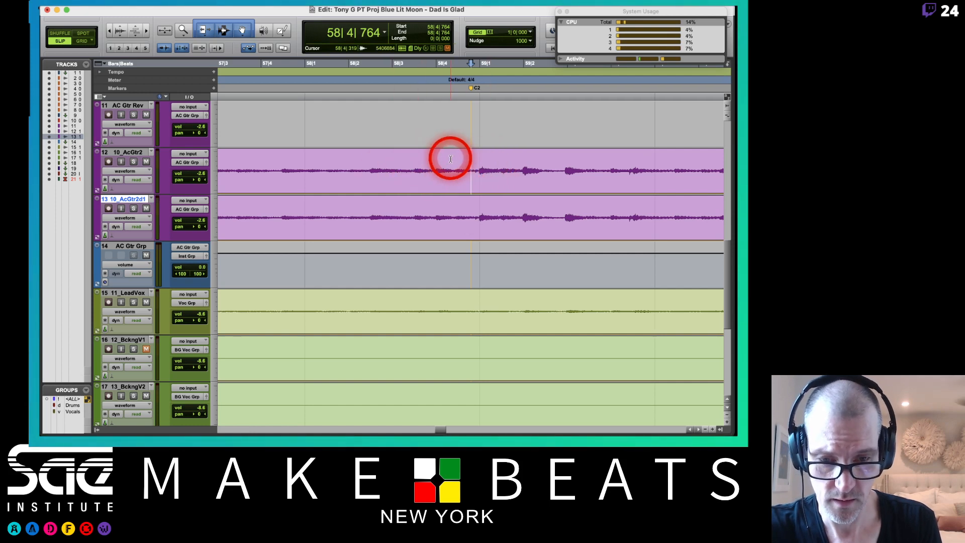
pyautogui.press('space')
pyautogui.press('space')
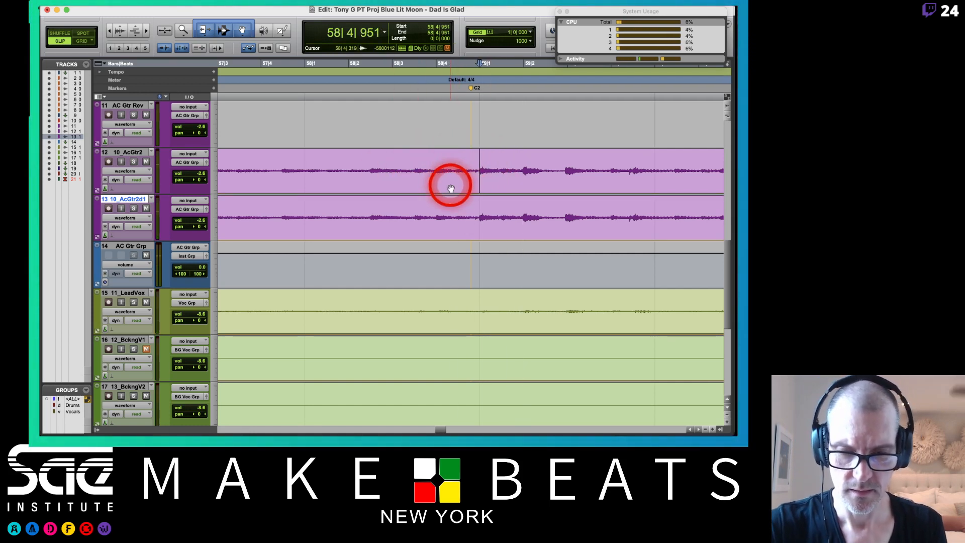
pyautogui.hscroll(-5, 448, 185)
pyautogui.scroll(2, 451, 188)
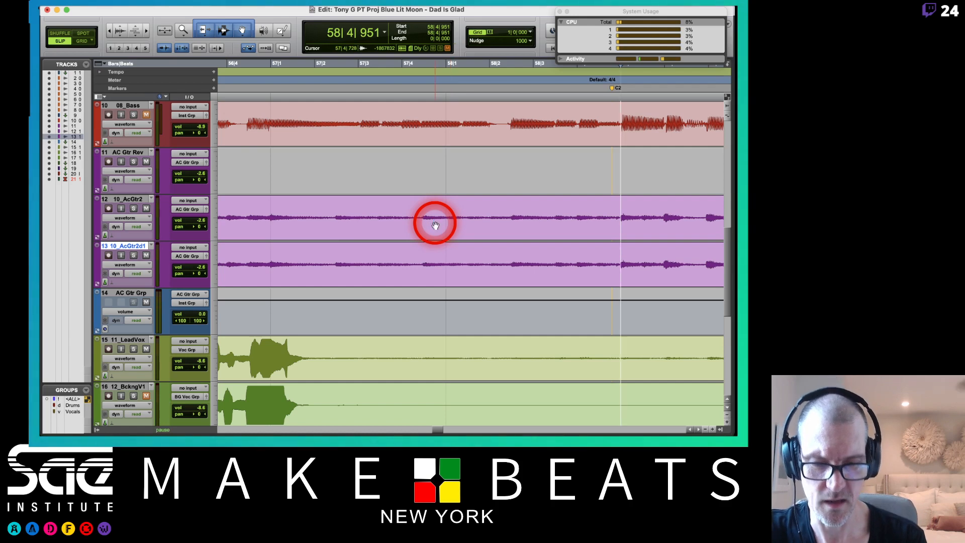
pyautogui.press('super+bracketleft')
pyautogui.press('super+bracketleft')
pyautogui.press('space')
pyautogui.press('super+bracketleft')
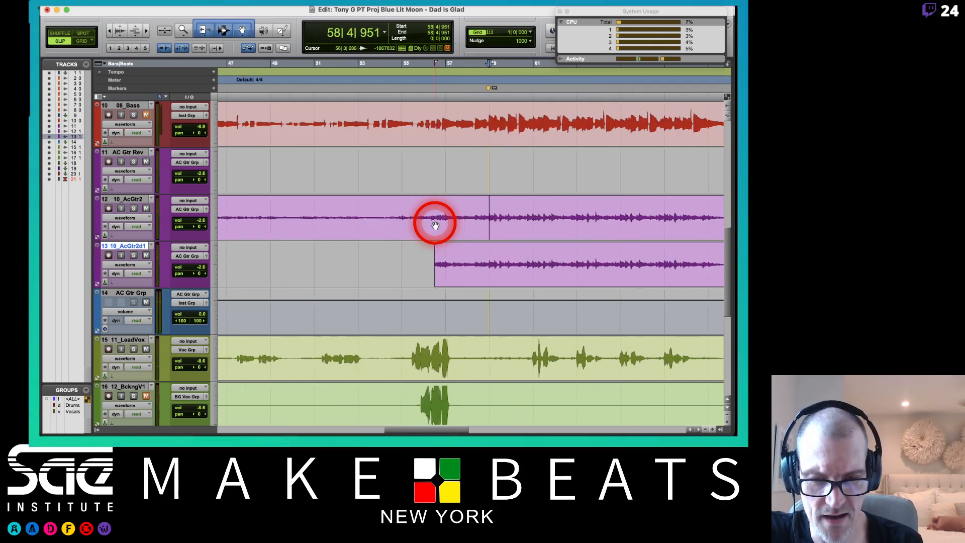
# Step: Split the 10_AcGtr2d1 clip at 58|4|951 and delete the portion before that point
pyautogui.click(488, 260)
pyautogui.press('super+bracketright')
pyautogui.press('super+bracketright')
pyautogui.press('super+bracketright')
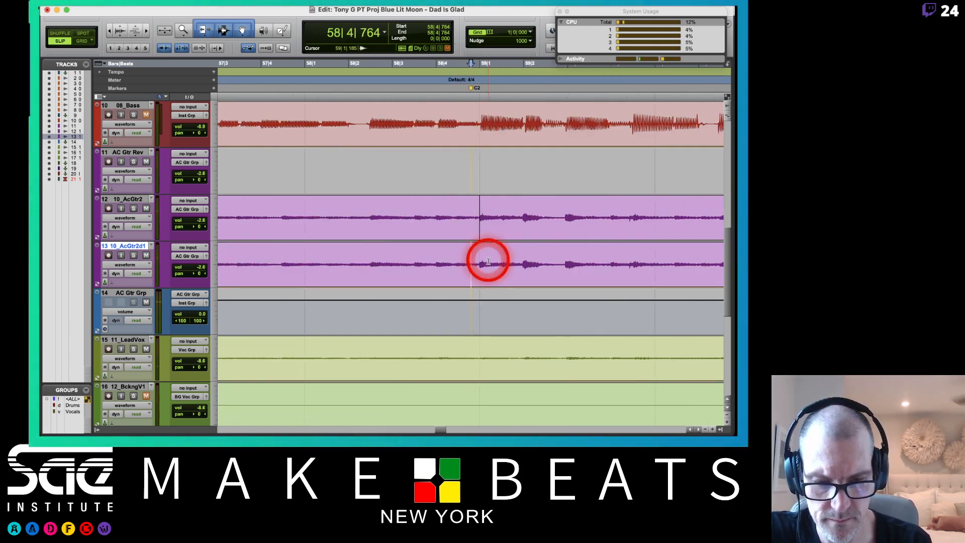
pyautogui.press('super+bracketright')
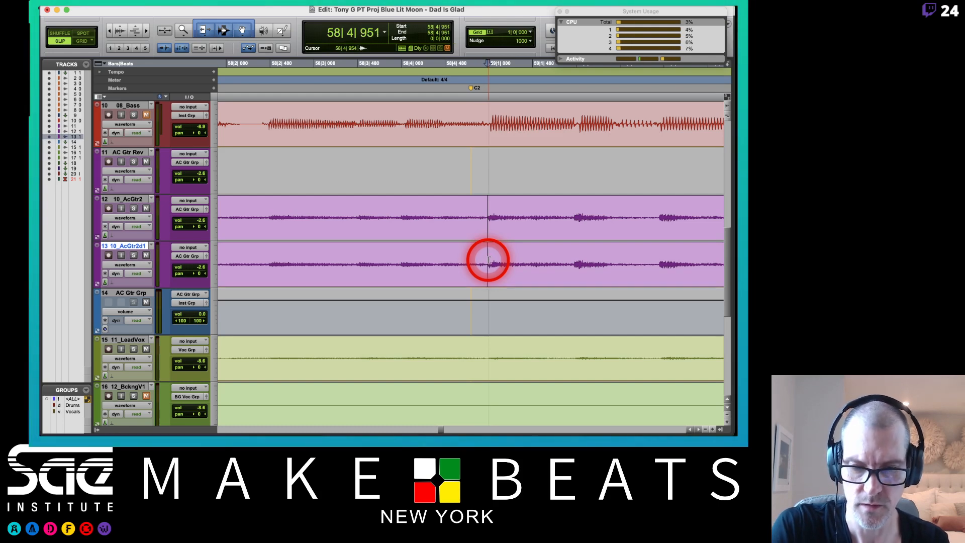
pyautogui.click(400, 272)
pyautogui.press('Delete')
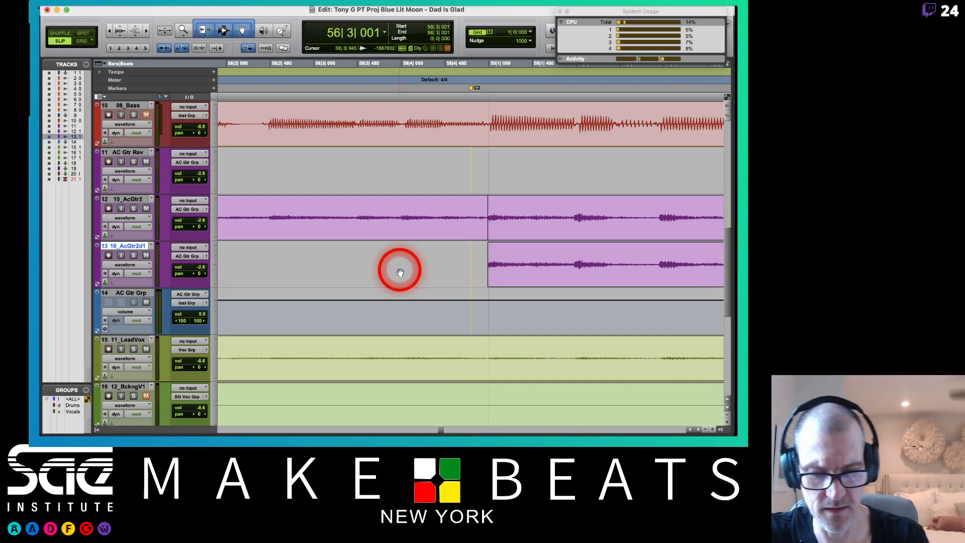
# Step: Check the acoustic guitar clip boundaries back to bar 29 and play the transition from 28|3|936
pyautogui.press('super+bracketleft')
pyautogui.press('super+bracketleft')
pyautogui.press('super+bracketleft')
pyautogui.press('super+bracketleft')
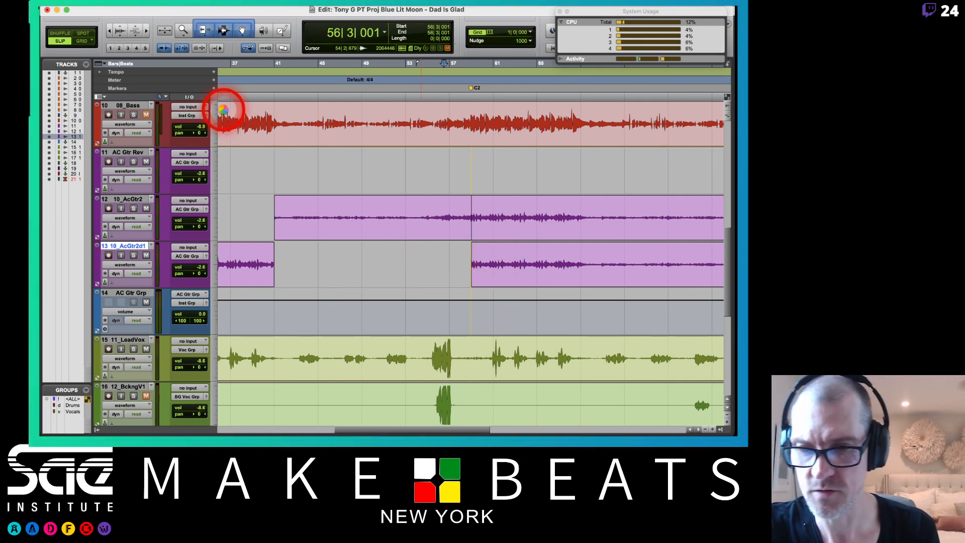
pyautogui.hscroll(-5, 492, 256)
pyautogui.scroll(2, 491, 256)
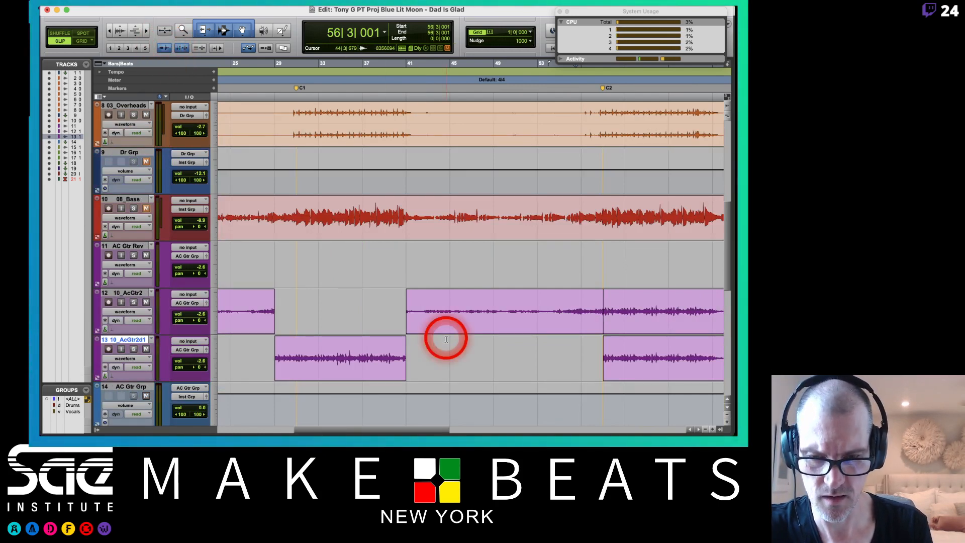
pyautogui.hscroll(-4, 446, 338)
pyautogui.press('super+bracketright')
pyautogui.press('super+bracketright')
pyautogui.press('super+bracketright')
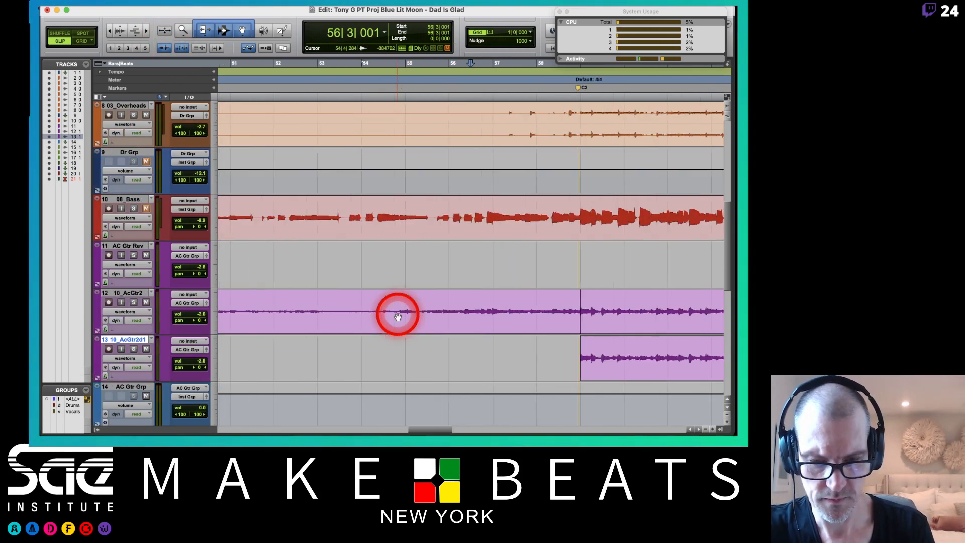
pyautogui.scroll(1, 506, 309)
pyautogui.hscroll(-8, 507, 309)
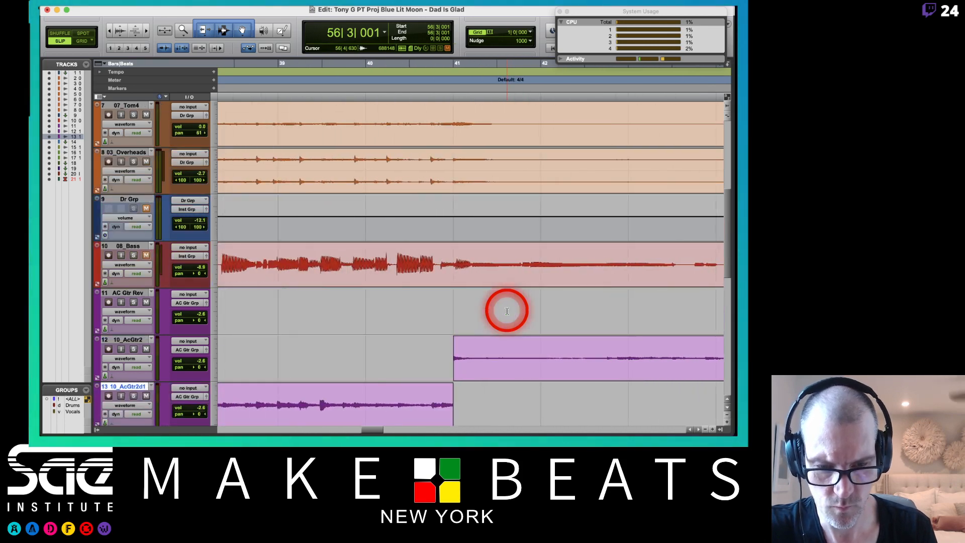
pyautogui.hscroll(-5, 507, 309)
pyautogui.scroll(-2, 507, 309)
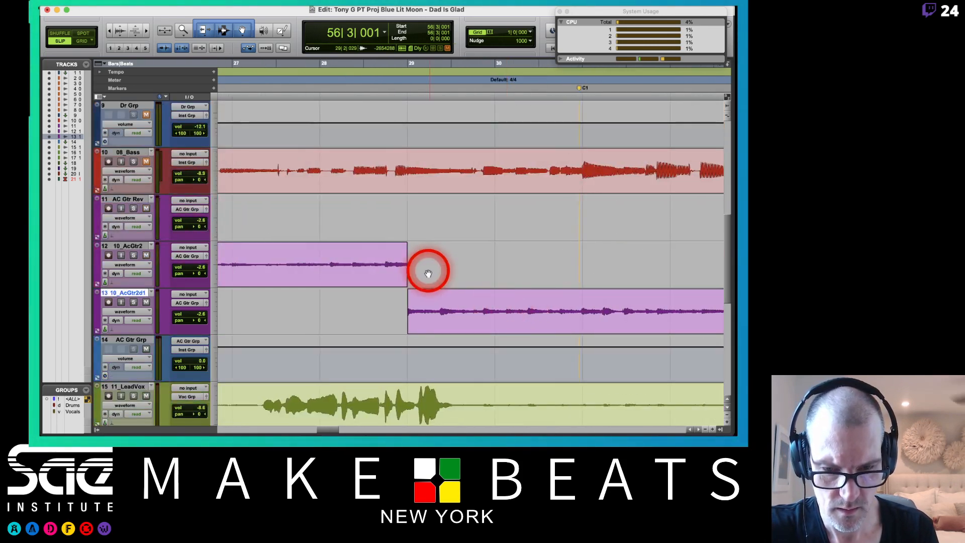
pyautogui.click(384, 259)
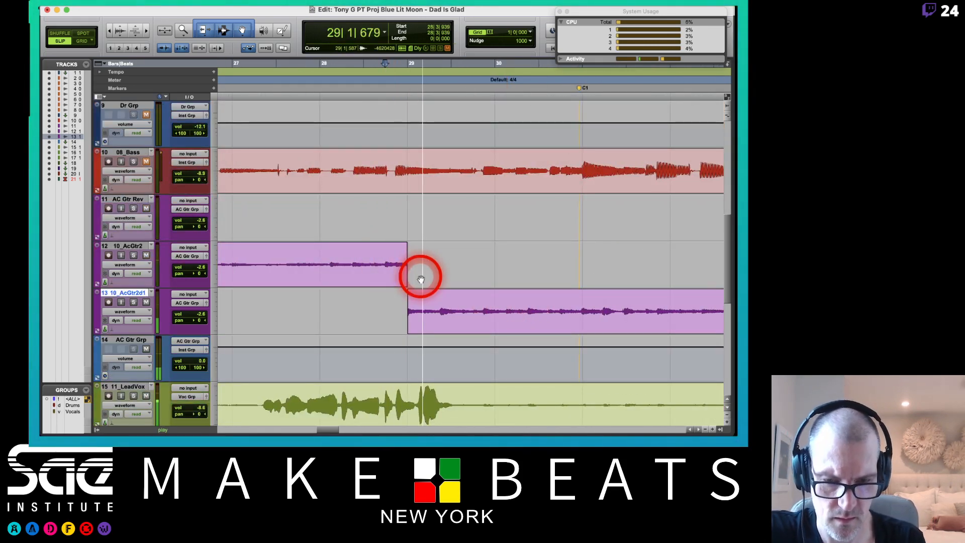
# Step: Remove the 10_AcGtr2d1 section from 29|1|010 to 30|4|947 and extend the adjoining 10_AcGtr2 clip to end at 30|4|947
pyautogui.click(573, 302)
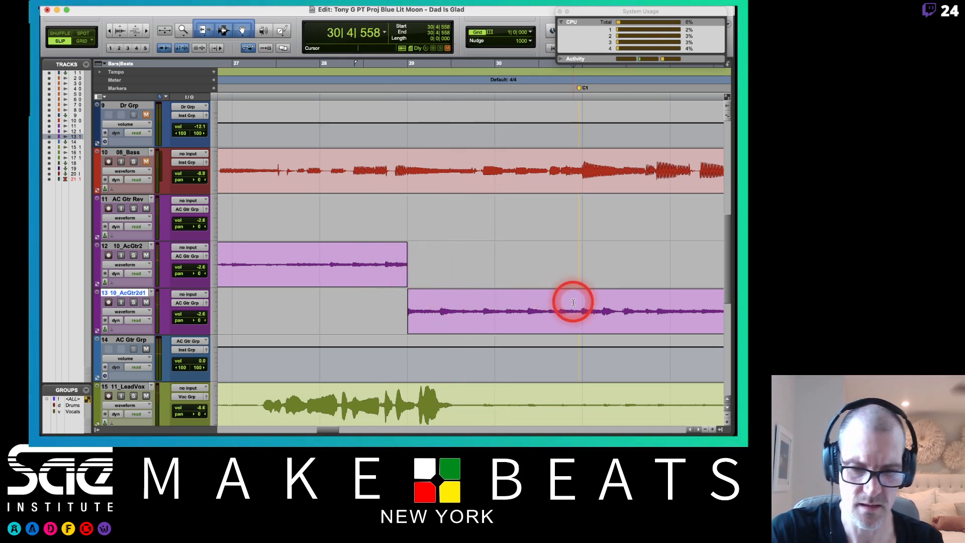
pyautogui.click(527, 330)
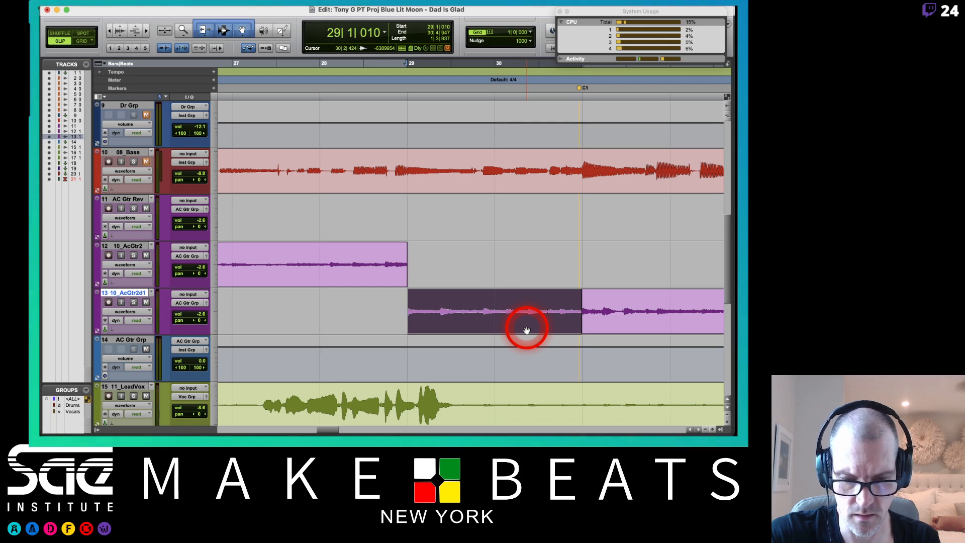
pyautogui.moveTo(507, 325); pyautogui.dragTo(581, 255)
pyautogui.click(579, 260)
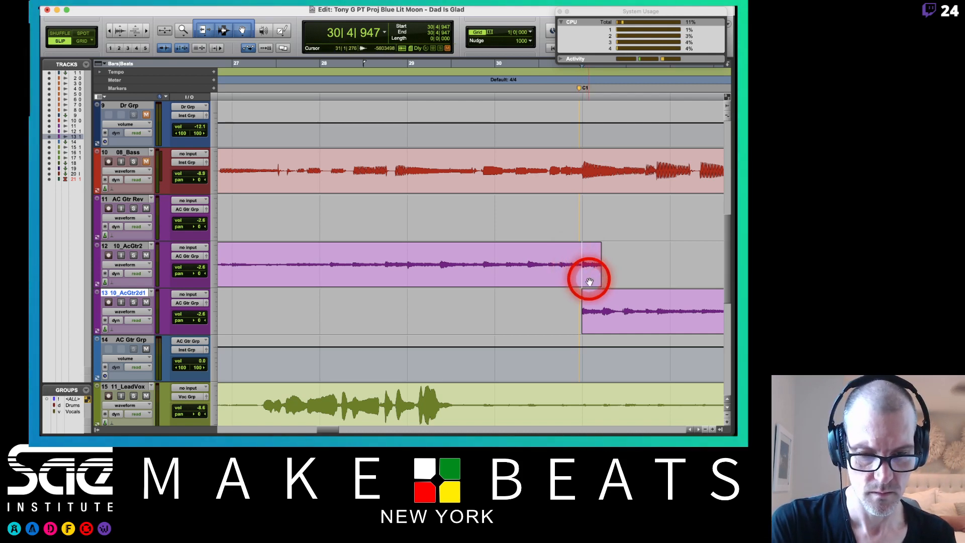
pyautogui.click(589, 280)
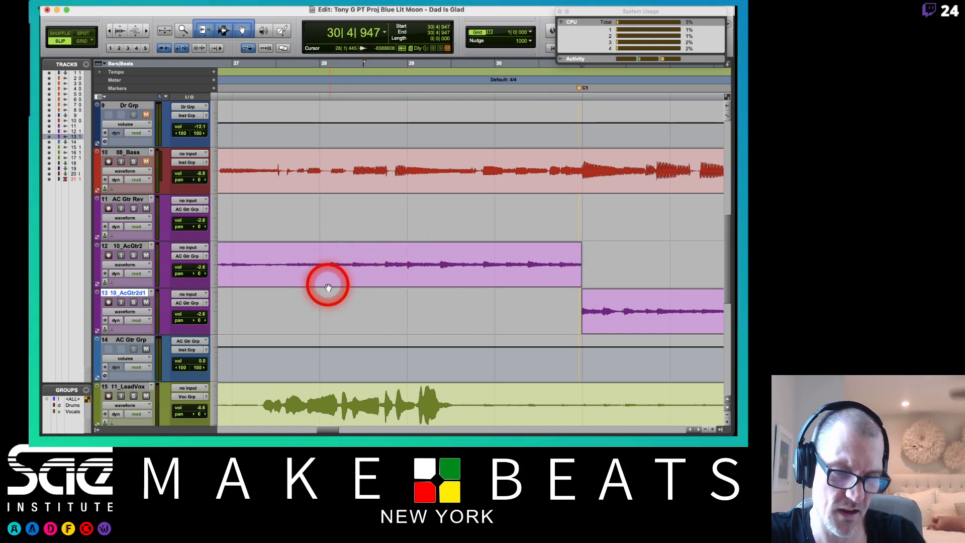
# Step: Mute 10_AcGtr2d1 and place the edit cursor on 10_AcGtr2 at 69|1|029
pyautogui.press('super+bracketleft')
pyautogui.press('super+bracketleft')
pyautogui.scroll(-1, 328, 287)
pyautogui.hscroll(6, 328, 287)
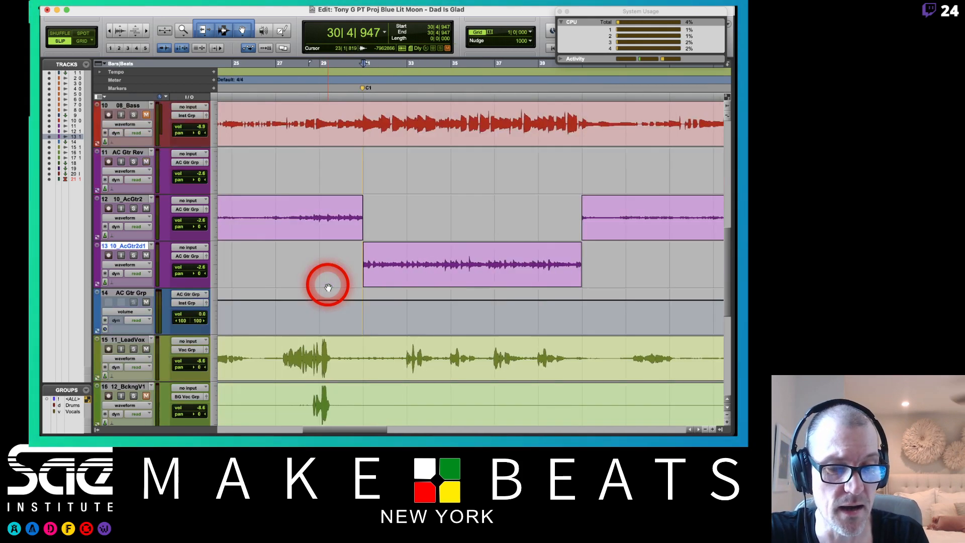
pyautogui.scroll(2, 328, 287)
pyautogui.hscroll(10, 327, 287)
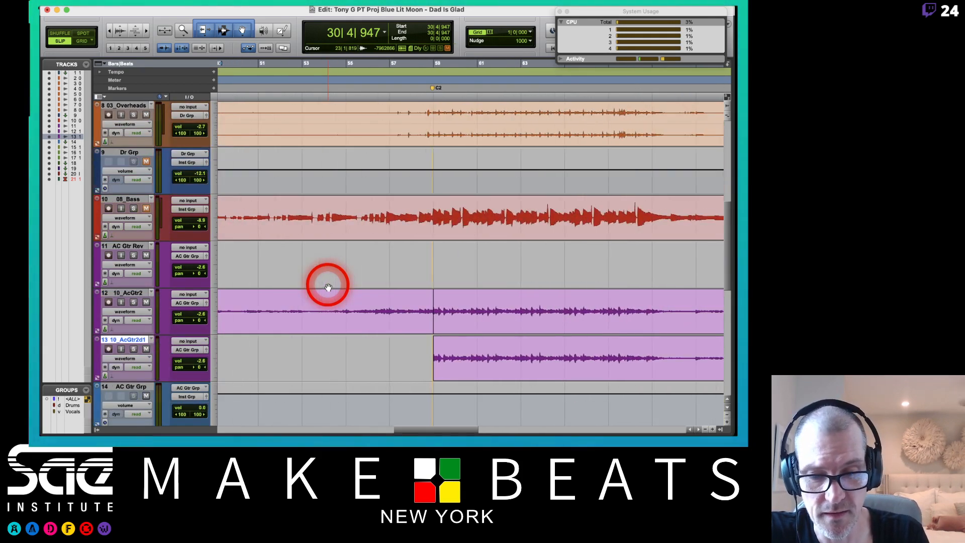
pyautogui.click(543, 302)
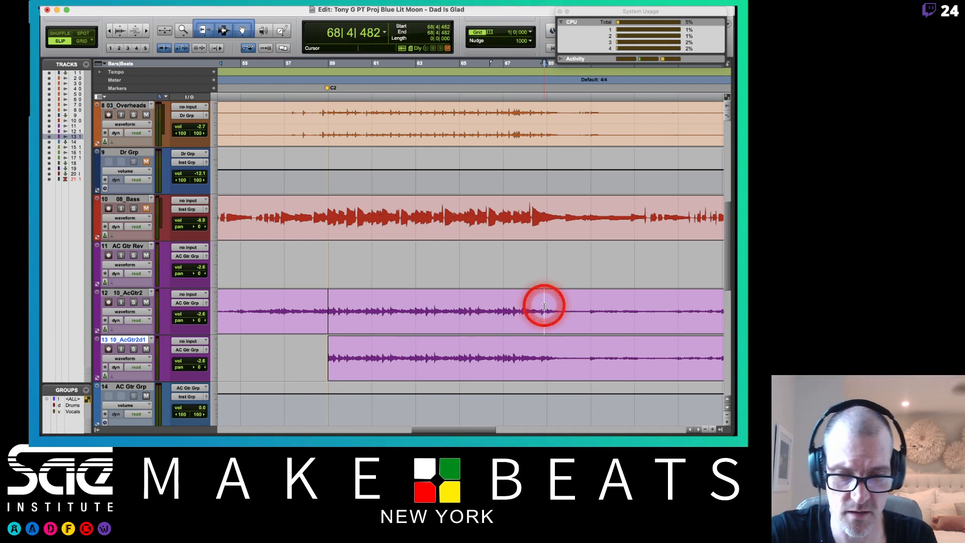
pyautogui.click(146, 350)
pyautogui.press('Tab')
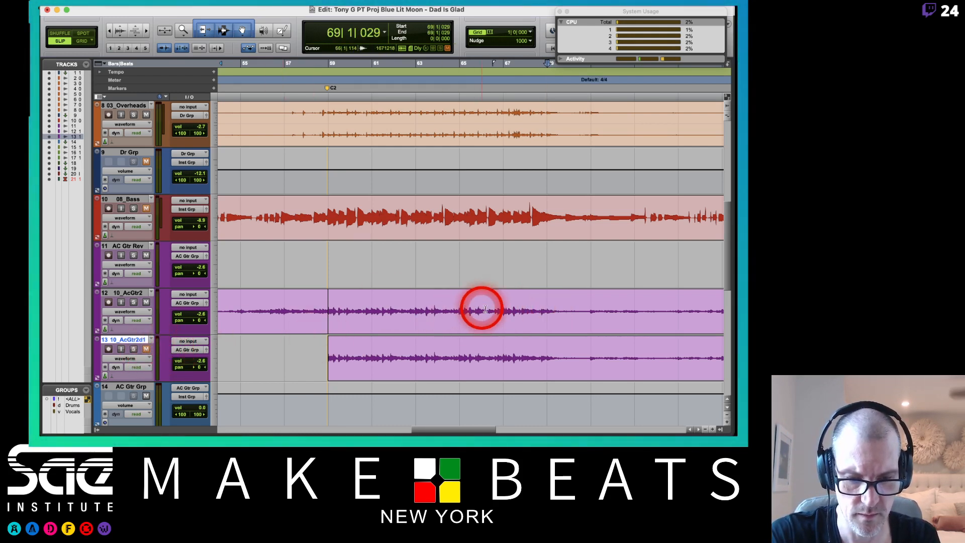
# Step: Play from 67|1|425 to check the guitar's change from loud to quiet around bar 69
pyautogui.click(505, 311)
pyautogui.press('space')
pyautogui.scroll(-6, 505, 312)
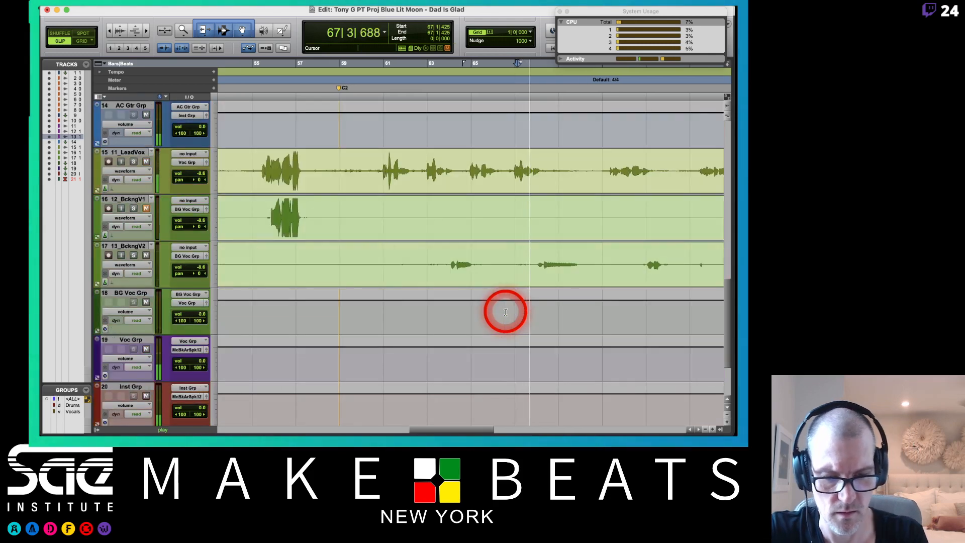
pyautogui.press('super+bracketright')
pyautogui.scroll(4, 505, 312)
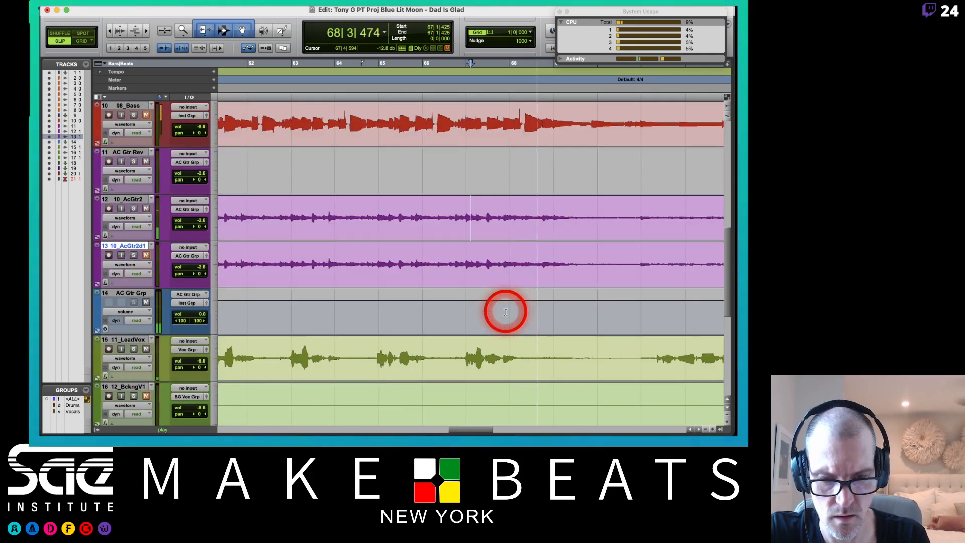
# Step: Split both the 10_AcGtr2 and 10_AcGtr2d1 clips at 69|1|029
pyautogui.click(548, 211)
pyautogui.click(549, 211)
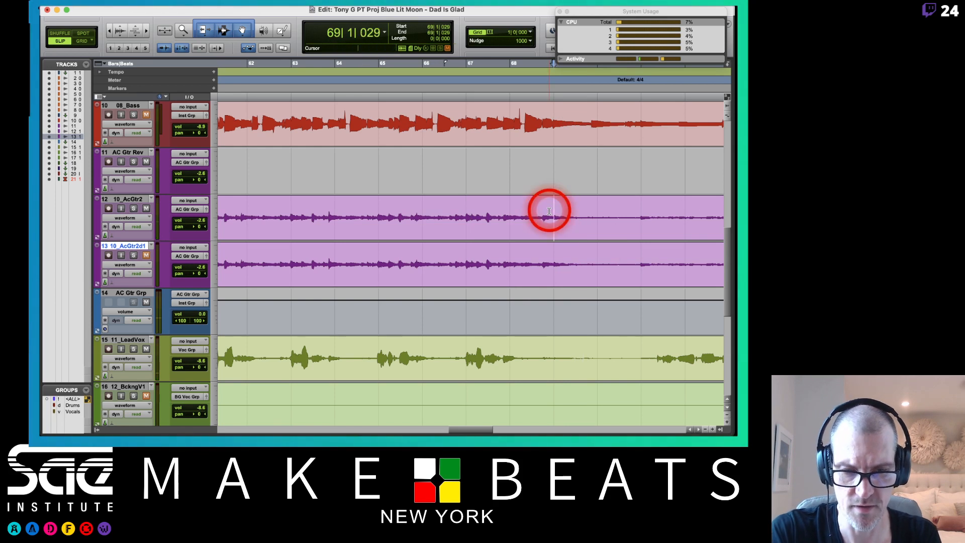
pyautogui.click(543, 252)
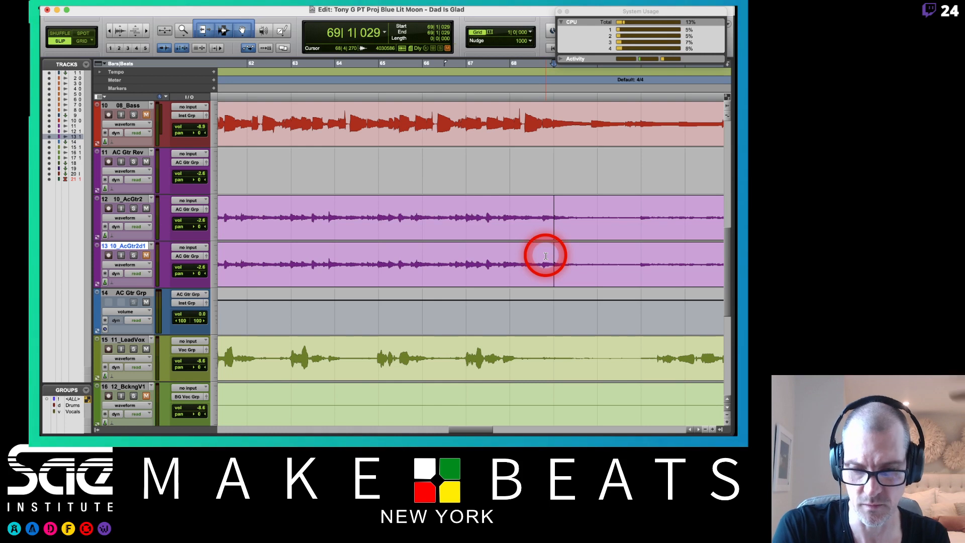
# Step: Delete the 10_AcGtr2 section between 58|4|951 and 69|1|029
pyautogui.press('super+[')
pyautogui.press('super+[')
pyautogui.click(448, 220)
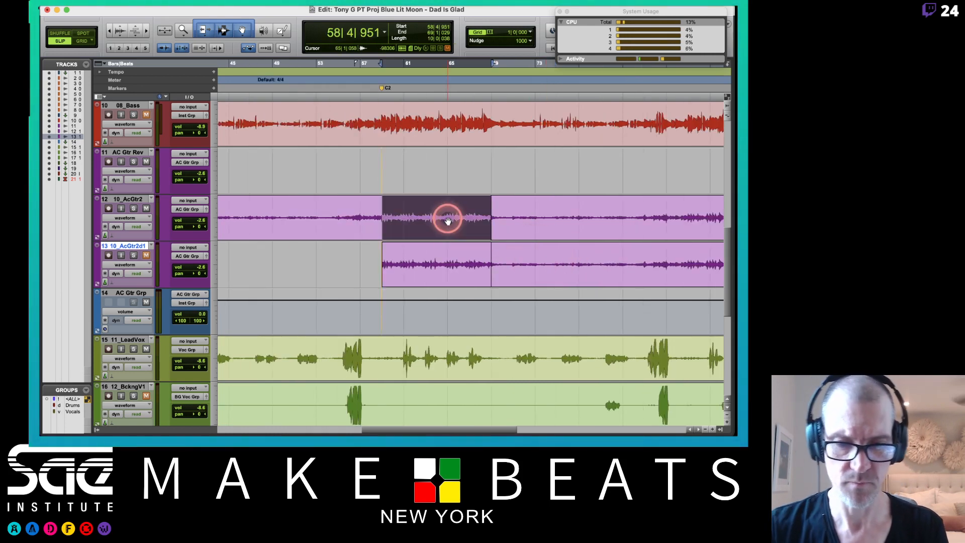
pyautogui.press('Delete')
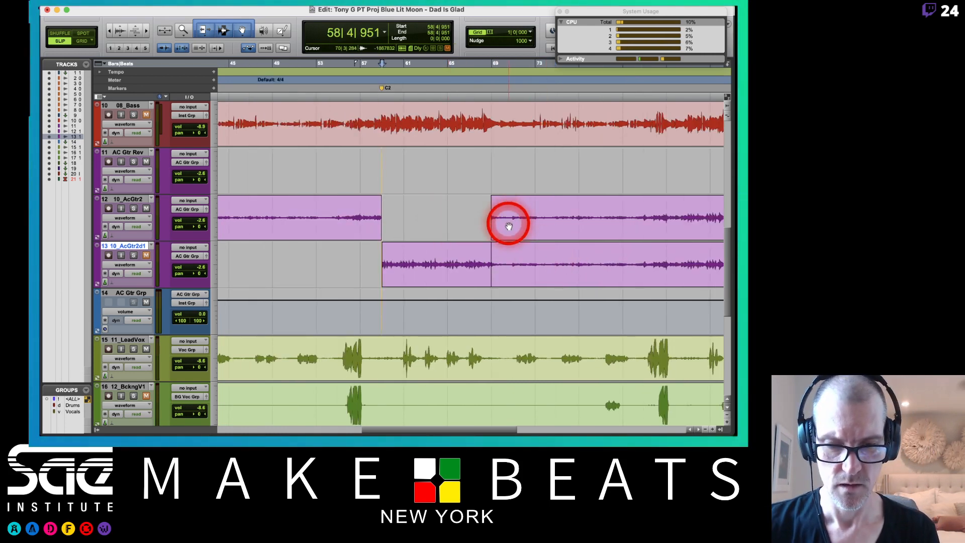
# Step: Trim the start of the last 10_AcGtr2d1 clip from 69|1|029 to 84|2|680
pyautogui.moveTo(493, 259); pyautogui.dragTo(665, 260)
pyautogui.hscroll(9, 630, 245)
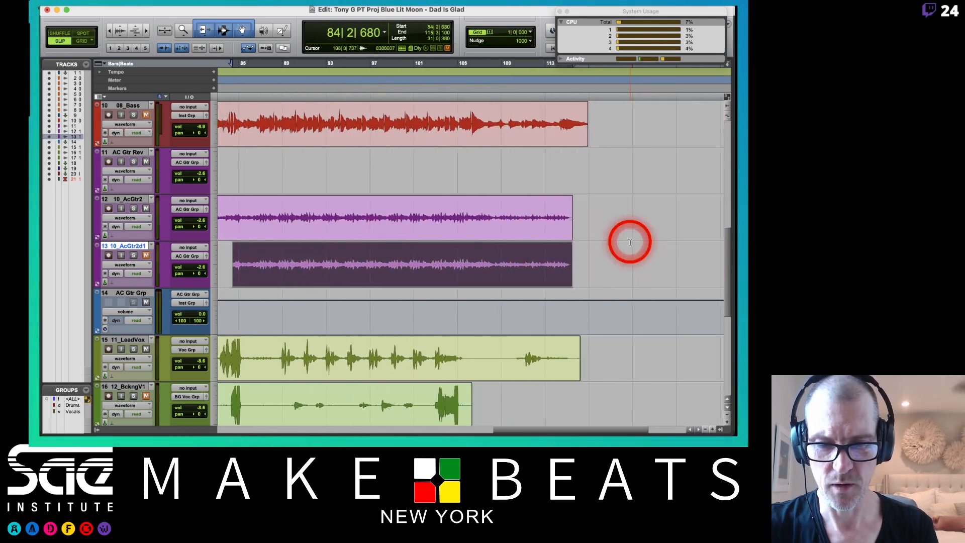
# Step: Review how the 10_AcGtr2 and 10_AcGtr2d1 clips alternate across the song, and look over the other tracks near its beginning
pyautogui.hscroll(-6, 630, 243)
pyautogui.scroll(1, 629, 243)
pyautogui.scroll(-1, 629, 242)
pyautogui.hscroll(-8, 630, 242)
pyautogui.scroll(-1, 626, 242)
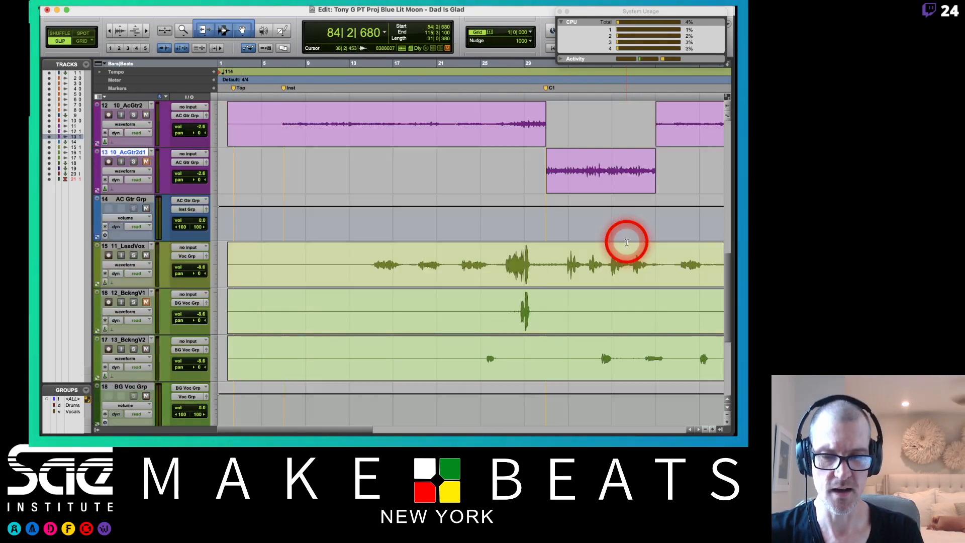
pyautogui.hscroll(3, 478, 211)
pyautogui.scroll(1, 481, 214)
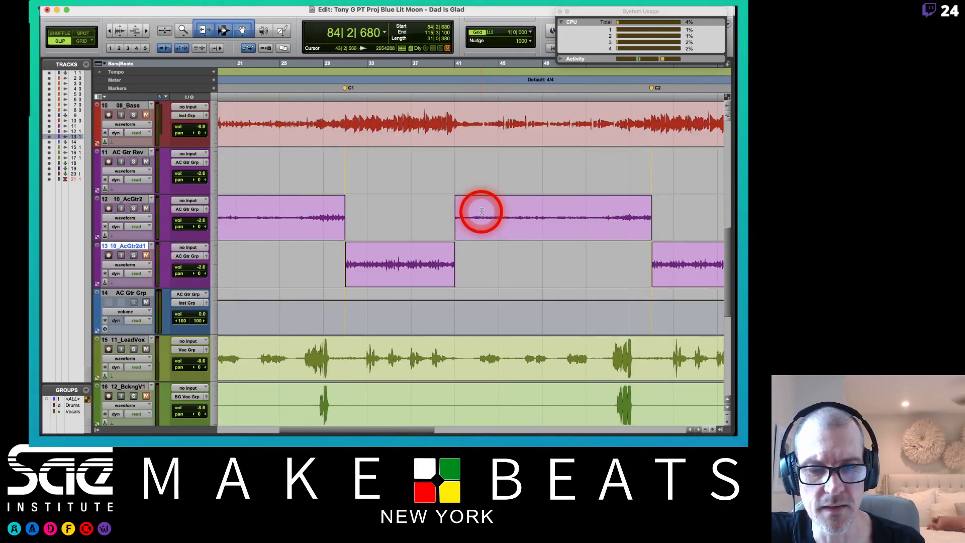
pyautogui.hscroll(-2, 472, 208)
pyautogui.scroll(-1, 473, 209)
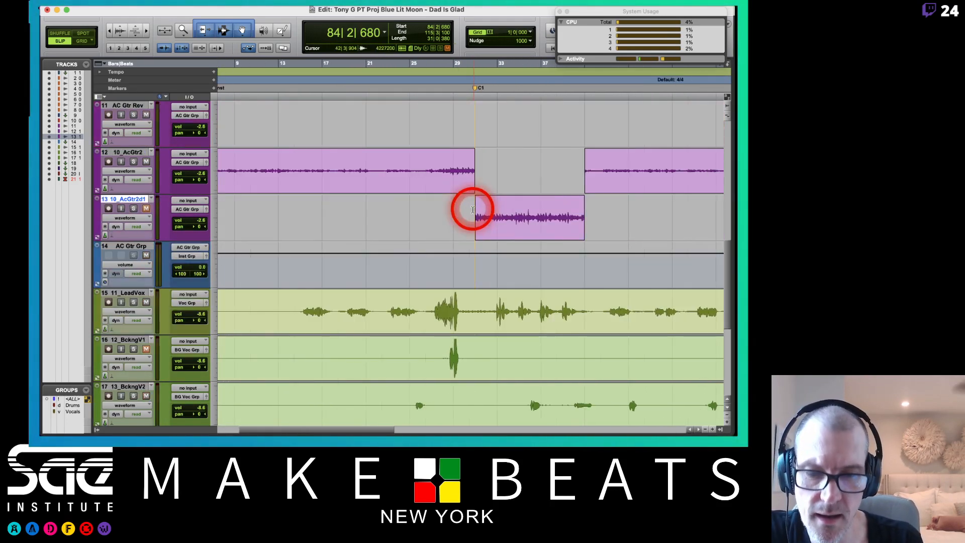
pyautogui.scroll(-1, 472, 209)
pyautogui.hscroll(-2, 472, 209)
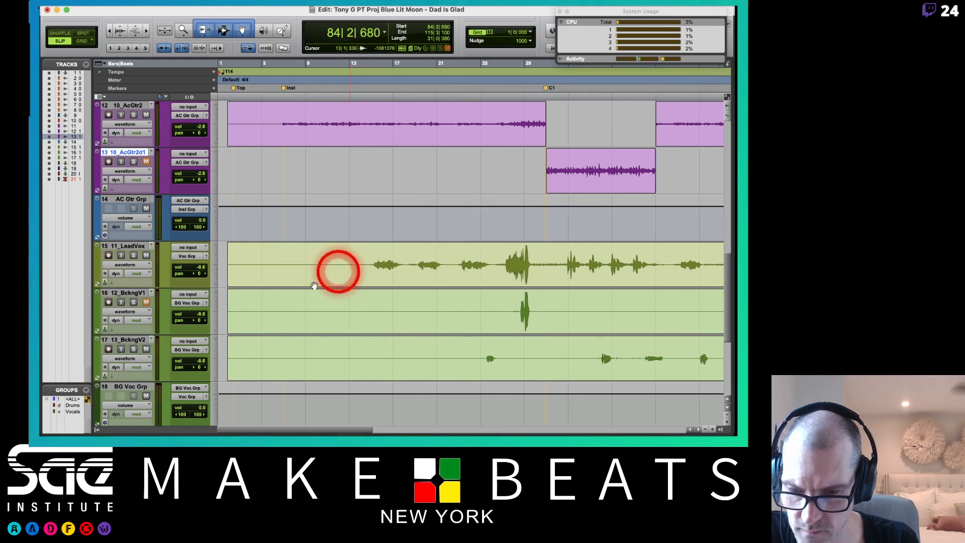
pyautogui.scroll(-4, 210, 333)
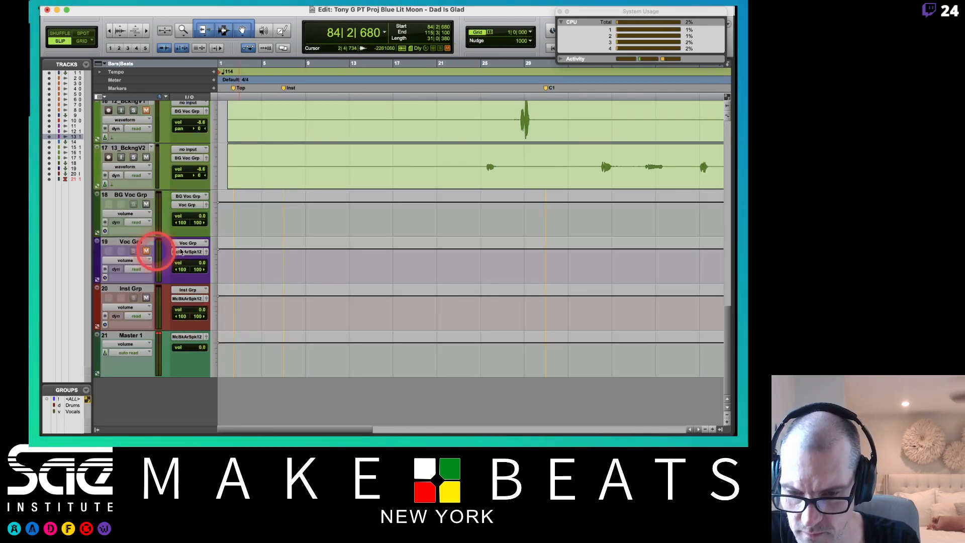
pyautogui.scroll(9, 562, 186)
pyautogui.scroll(-1, 562, 186)
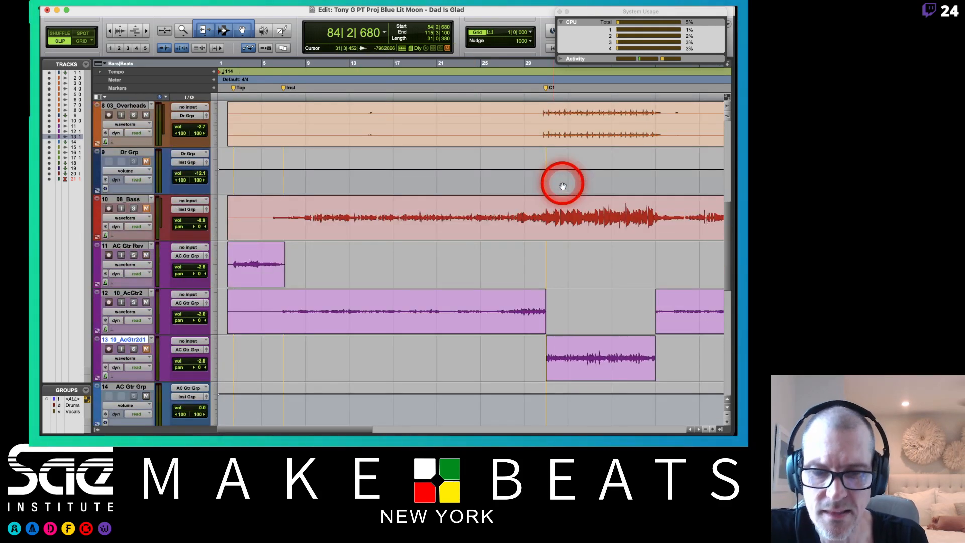
# Step: Play the quiet guitar entry on 10_AcGtr2 from 6|4|282
pyautogui.click(282, 309)
pyautogui.press('space')
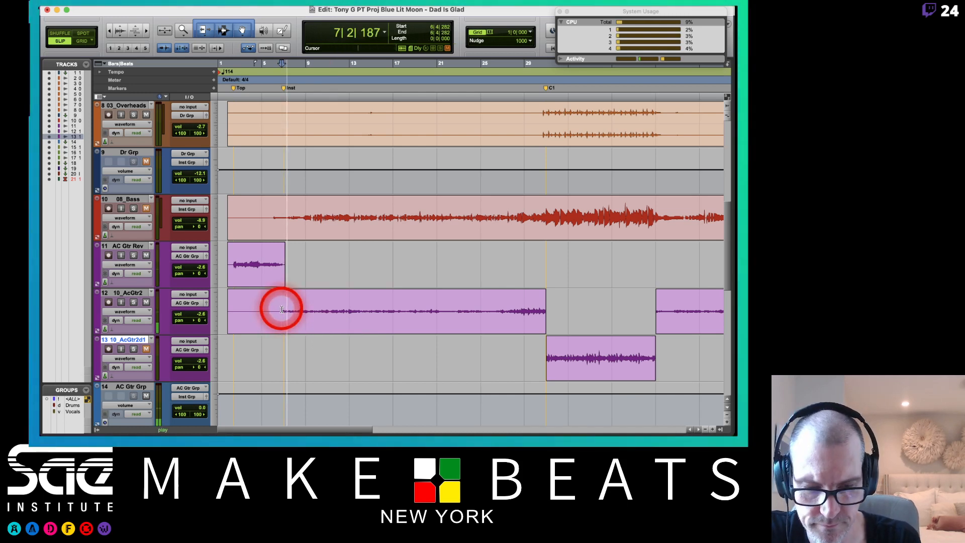
pyautogui.press('space')
# Step: Play 10_AcGtr2 from just before bar 27 to find where the guitar changes ahead of the C1 marker
pyautogui.click(504, 304)
pyautogui.press('super+bracketright')
pyautogui.press('super+bracketright')
pyautogui.press('super+bracketright')
pyautogui.press('super+bracketright')
pyautogui.click(609, 304)
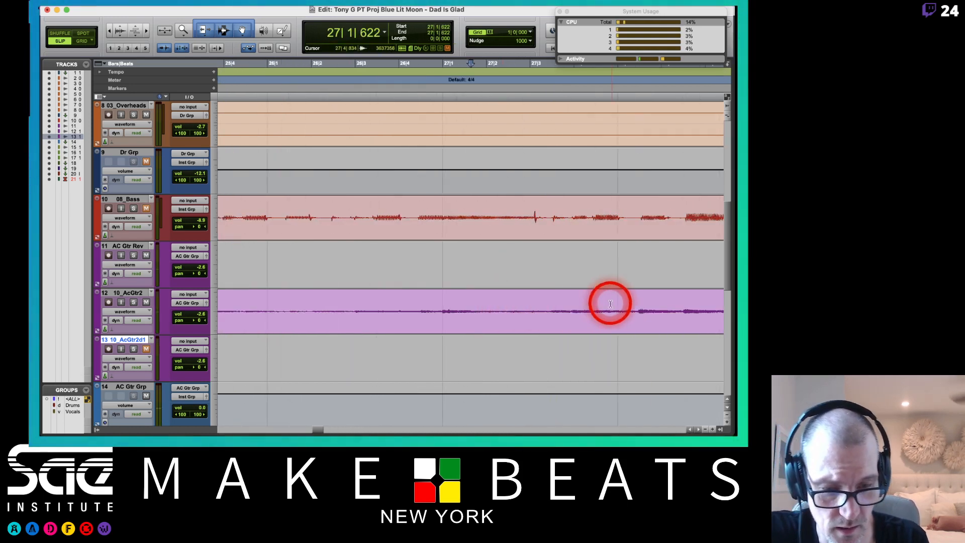
pyautogui.hscroll(5, 609, 304)
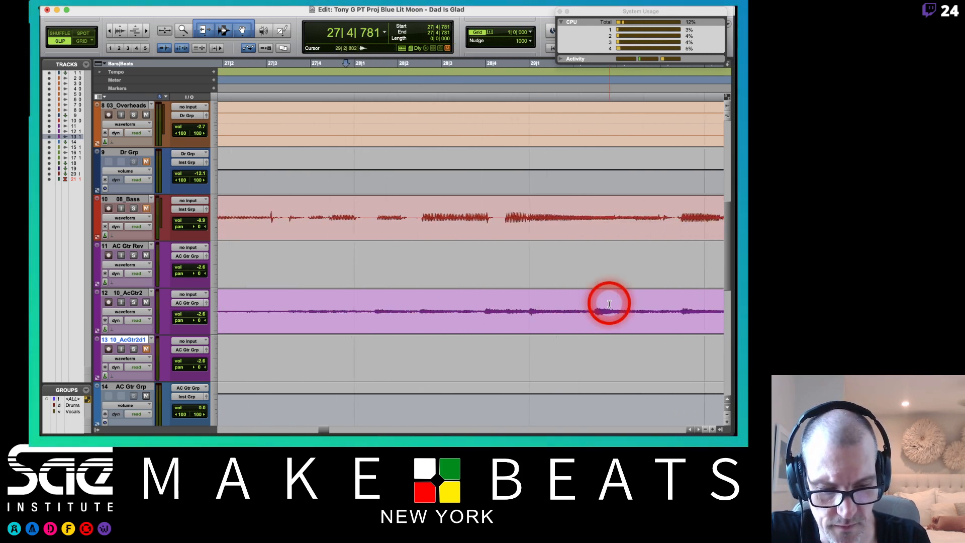
pyautogui.press('super+bracketleft')
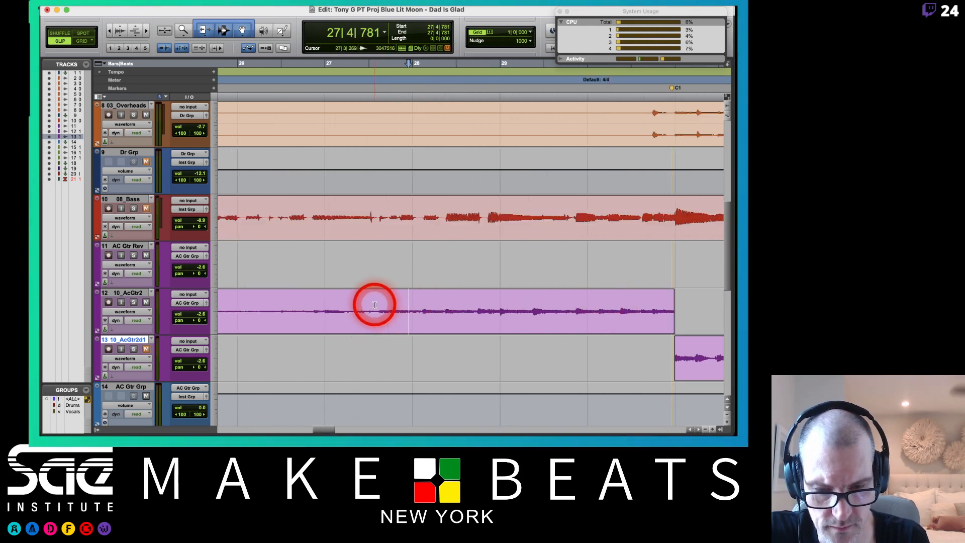
pyautogui.click(323, 303)
pyautogui.press('space')
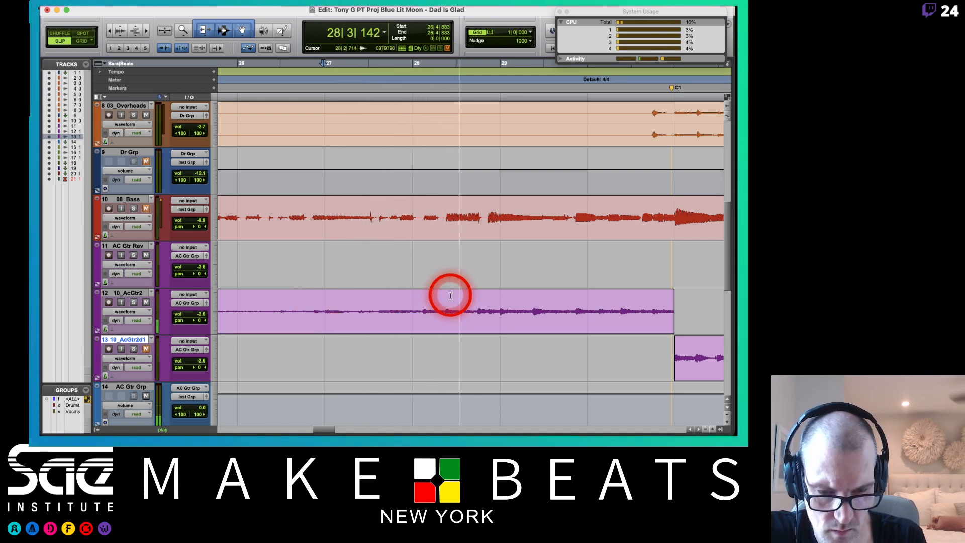
# Step: Split the 10_AcGtr2 clip at 29|1|010 and select the section from there to 30|4|947
pyautogui.click(494, 304)
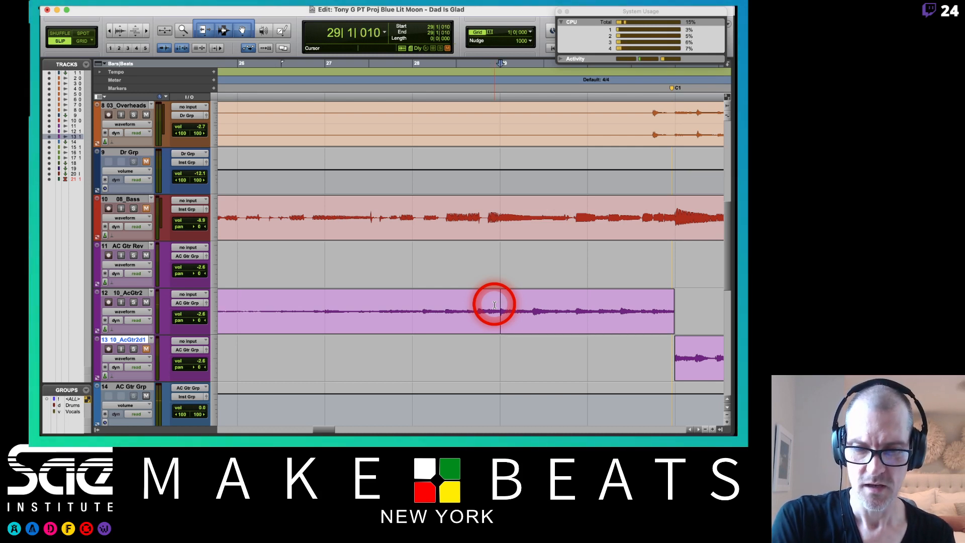
pyautogui.doubleClick(527, 319)
# Step: Duplicate the 10_AcGtr2 track once with its playlists, automation, inserts, sends and group assignments, inserted after the selected track
pyautogui.click(133, 293)
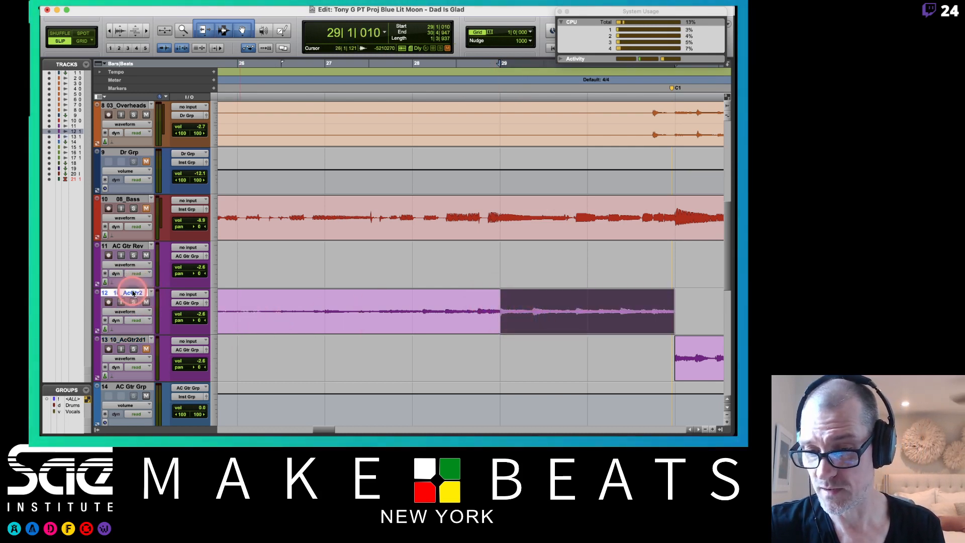
pyautogui.rightClick(134, 293)
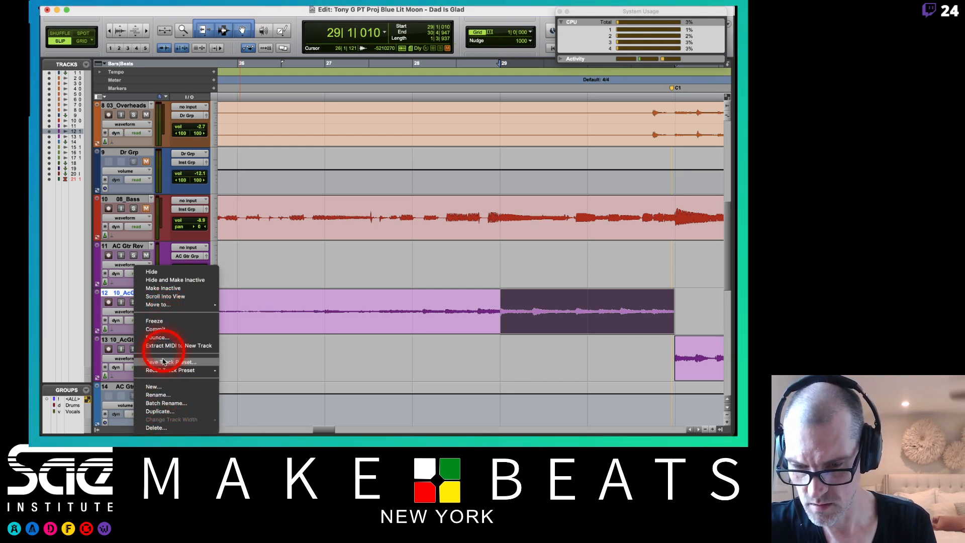
pyautogui.click(156, 411)
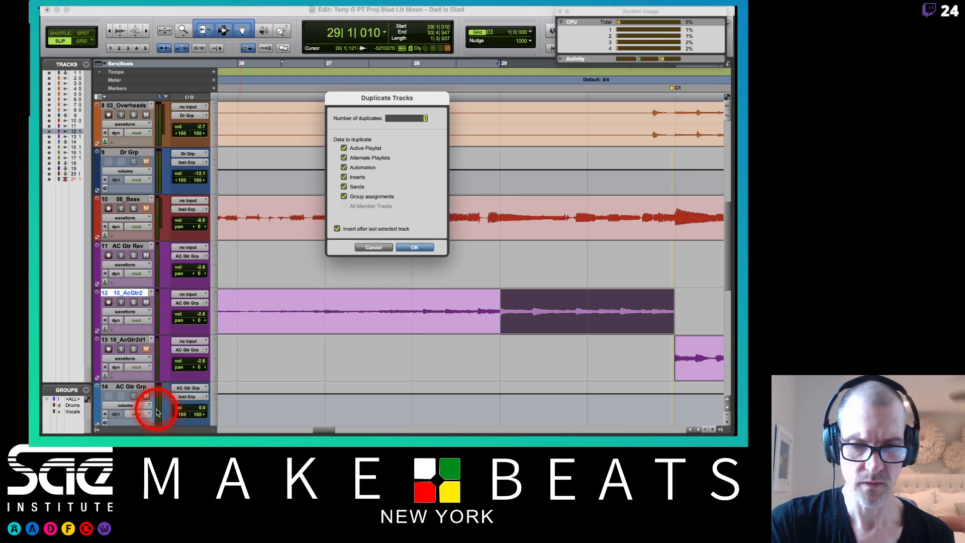
pyautogui.press('Return')
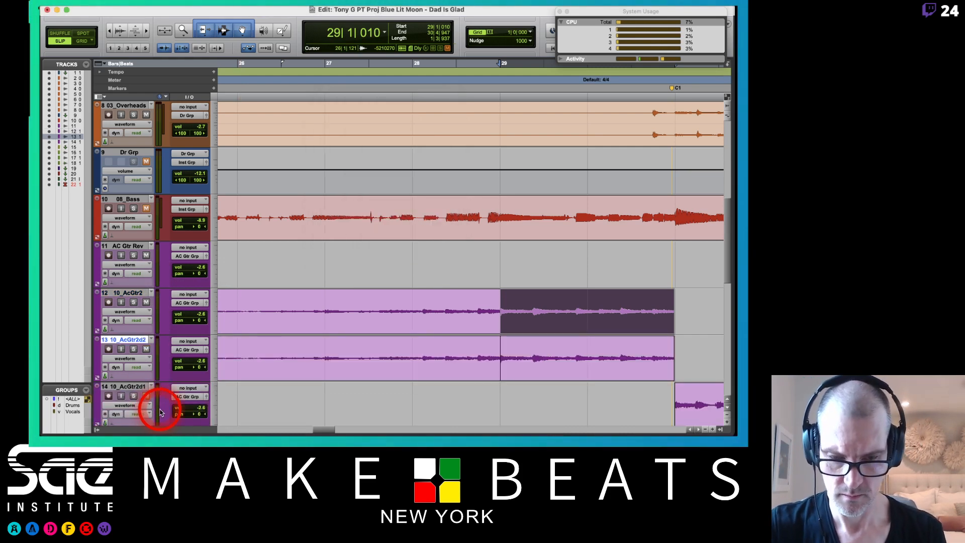
# Step: Delete the section before 29|1|010 from the duplicate track 10_AcGtr2d2
pyautogui.click(445, 370)
pyautogui.press('Delete')
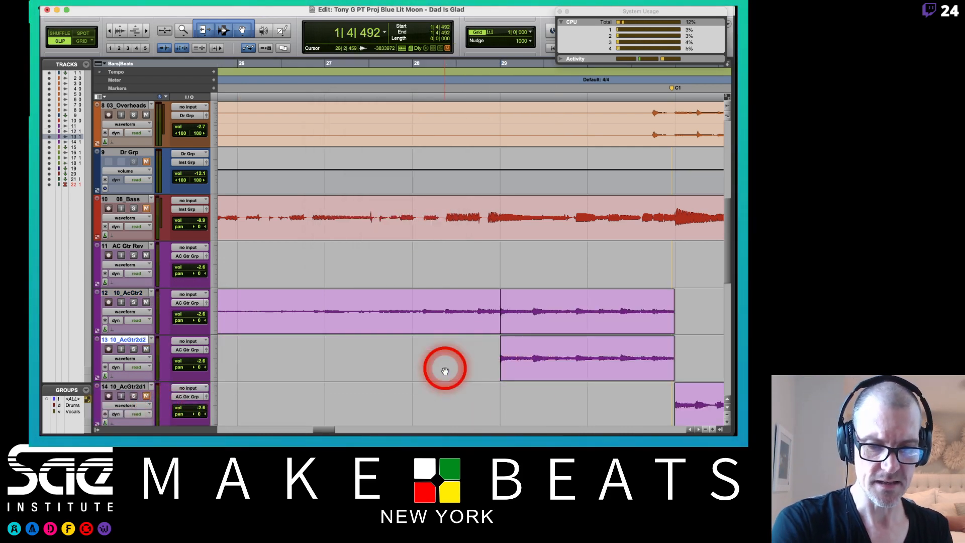
# Step: Delete the 10_AcGtr2 clip between bar 29 and marker C1, and rename the 10_AcGtr2d2 track AC Gtr Pre C
pyautogui.click(544, 325)
pyautogui.press('Delete')
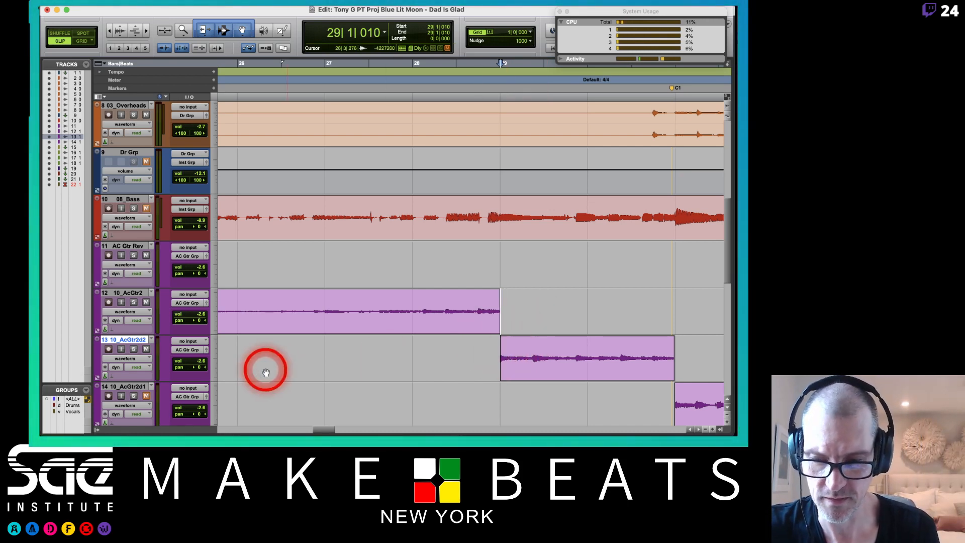
pyautogui.doubleClick(129, 340)
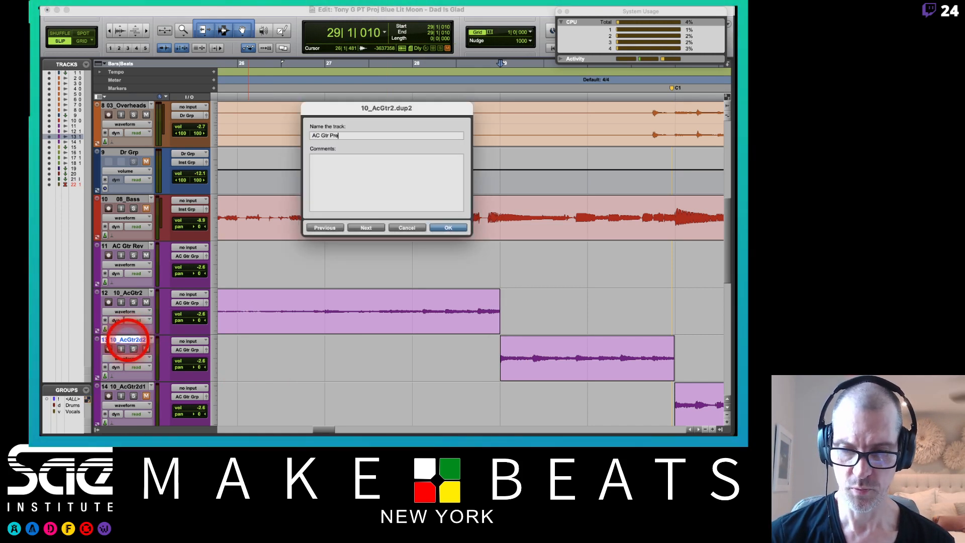
pyautogui.press('Return')
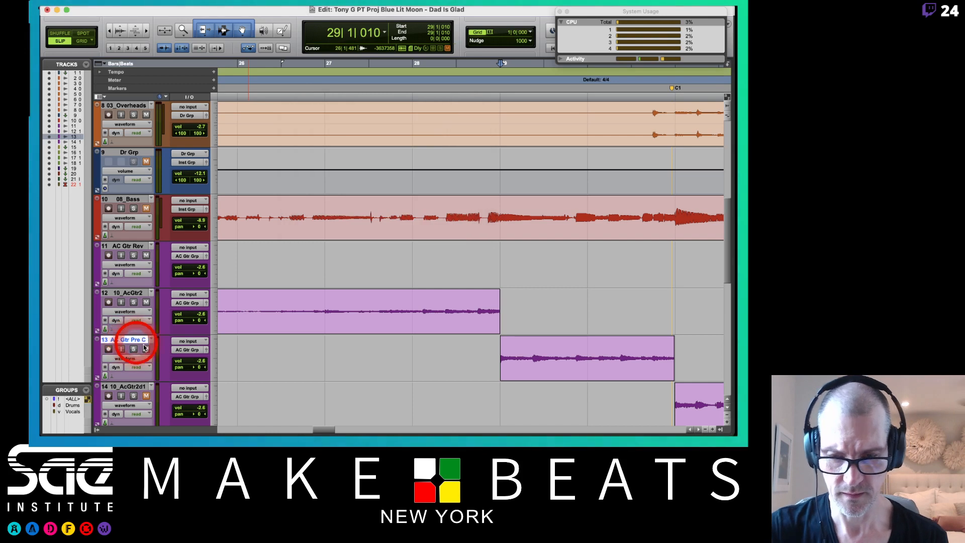
# Step: Rename the 10_AcGtr2 track AC Gtr Verse and the 10_AcGtr2d1 track AC Gtr Chor
pyautogui.click(121, 295)
pyautogui.doubleClick(120, 295)
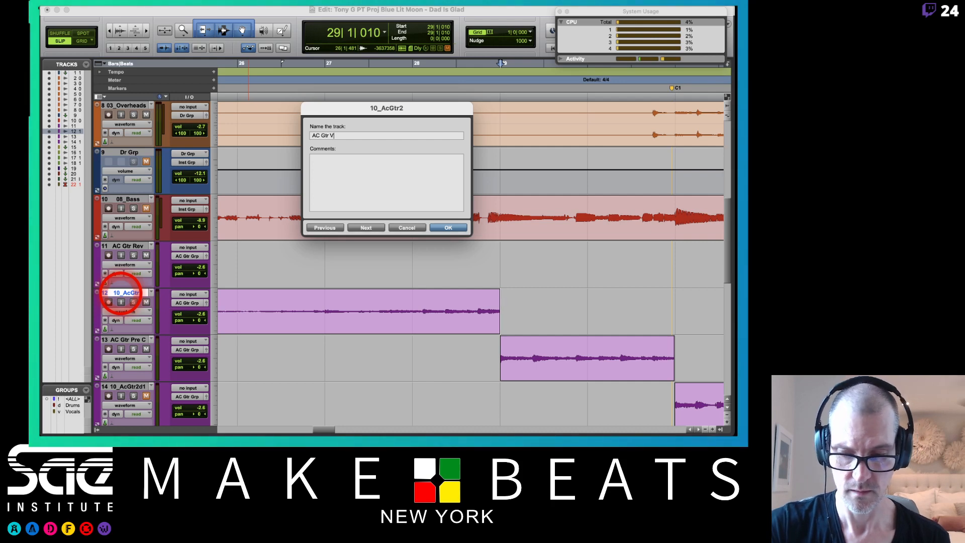
pyautogui.write('AC Gtr Verse')
pyautogui.press('Return')
pyautogui.scroll(-3, 318, 319)
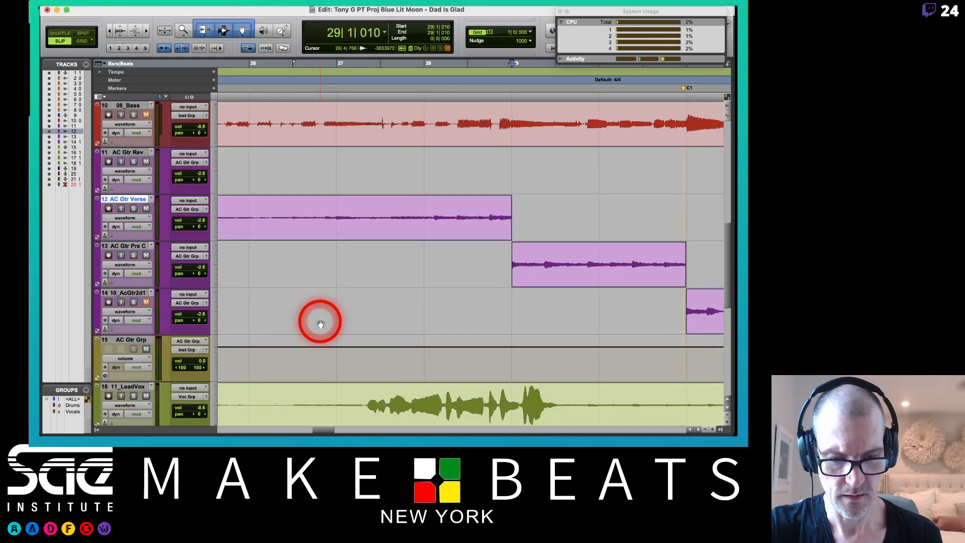
pyautogui.click(119, 293)
pyautogui.doubleClick(119, 295)
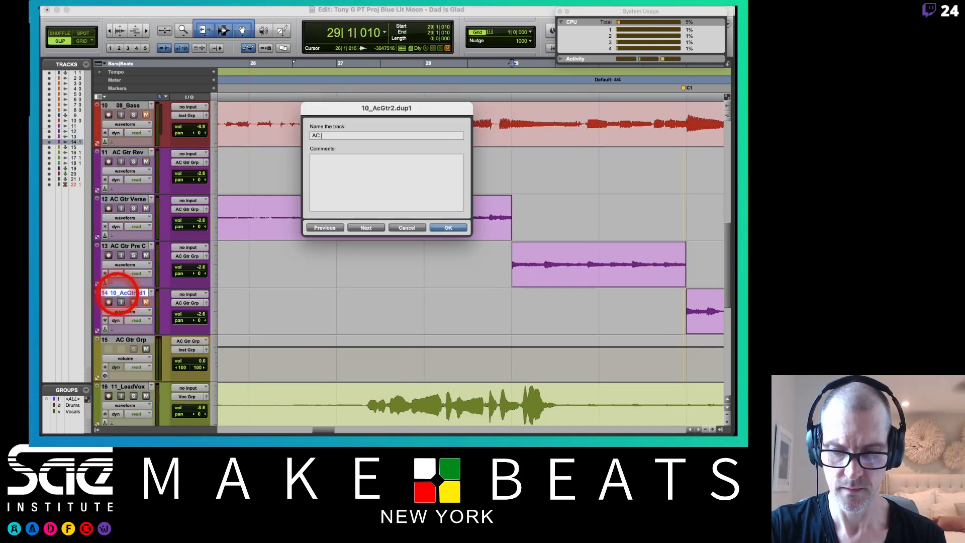
pyautogui.press('Return')
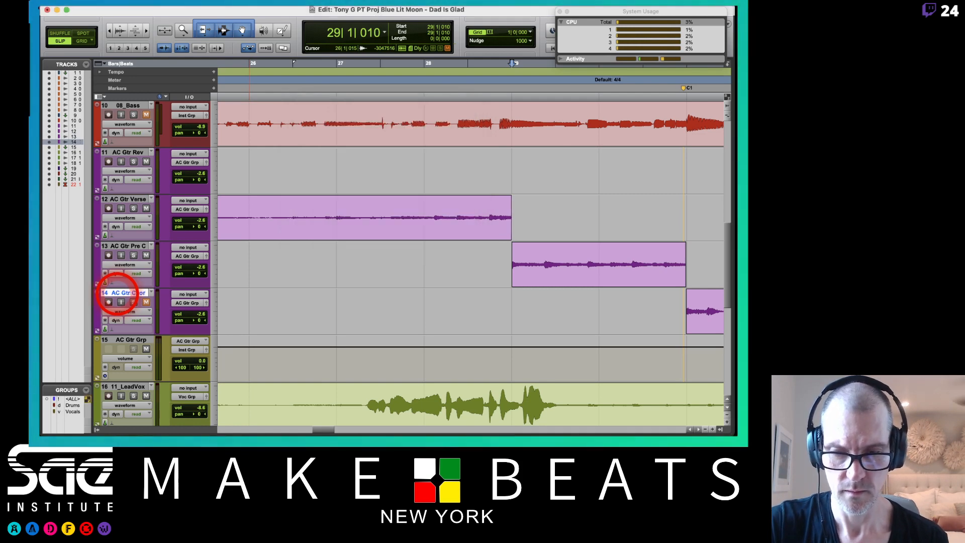
# Step: Look through the acoustic guitar tracks beyond the first chorus for sections where verse and pre-chorus clips still overlap
pyautogui.click(324, 297)
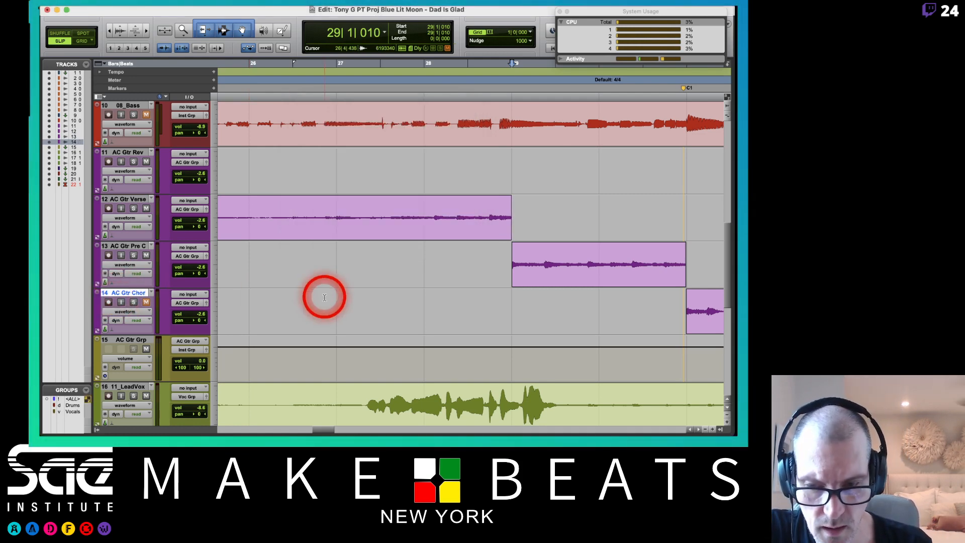
pyautogui.hscroll(10, 324, 297)
pyautogui.scroll(1, 324, 298)
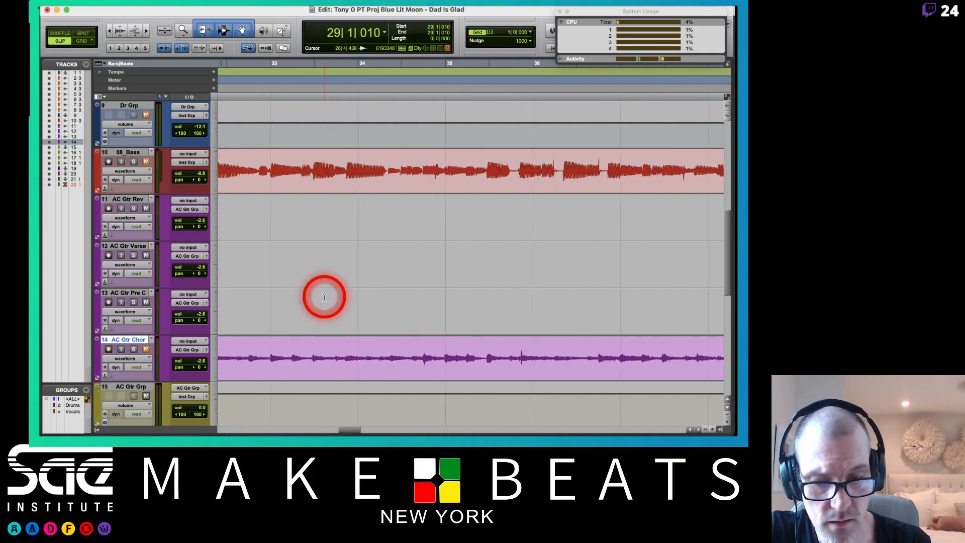
pyautogui.hscroll(-1, 324, 297)
pyautogui.scroll(-3, 324, 298)
pyautogui.scroll(6, 324, 298)
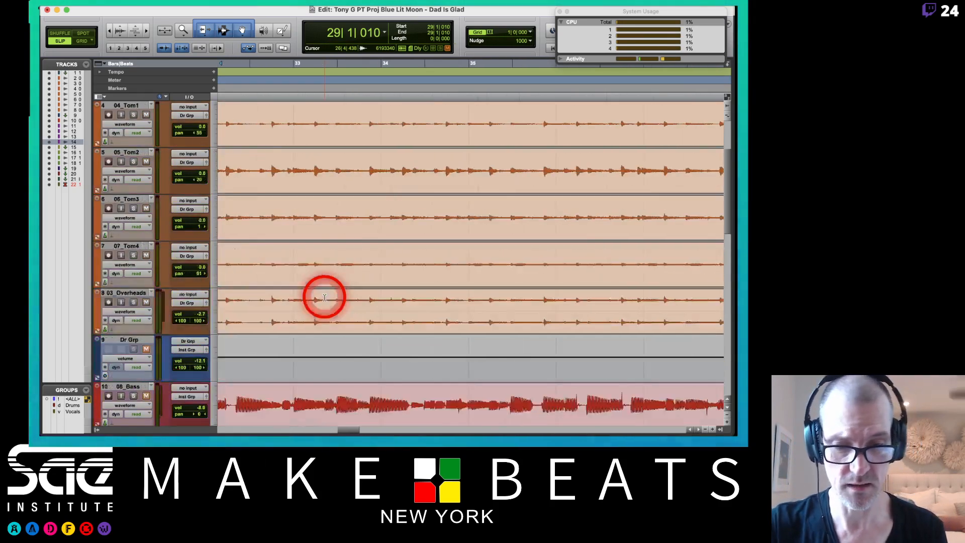
pyautogui.scroll(-6, 324, 298)
pyautogui.hscroll(-5, 324, 298)
pyautogui.press('super+bracketleft')
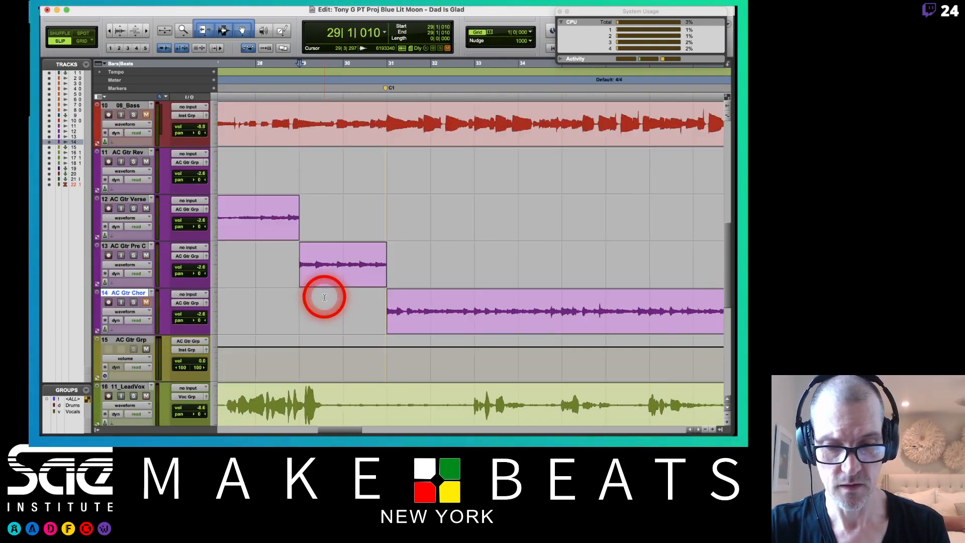
pyautogui.press('super+bracketleft')
pyautogui.press('super+bracketleft')
pyautogui.hscroll(10, 512, 282)
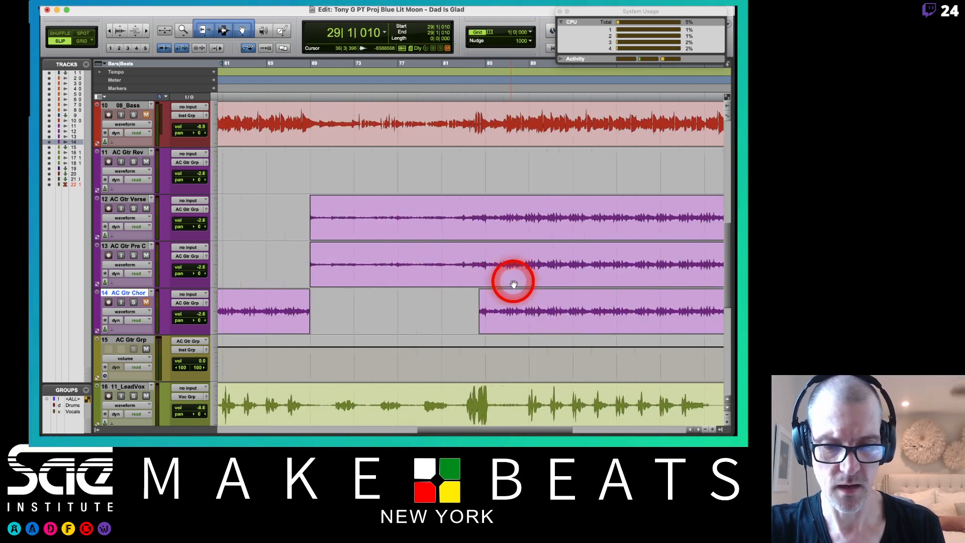
pyautogui.click(484, 279)
pyautogui.hscroll(-3, 397, 282)
pyautogui.scroll(1, 397, 281)
pyautogui.hscroll(-3, 391, 284)
pyautogui.scroll(1, 391, 284)
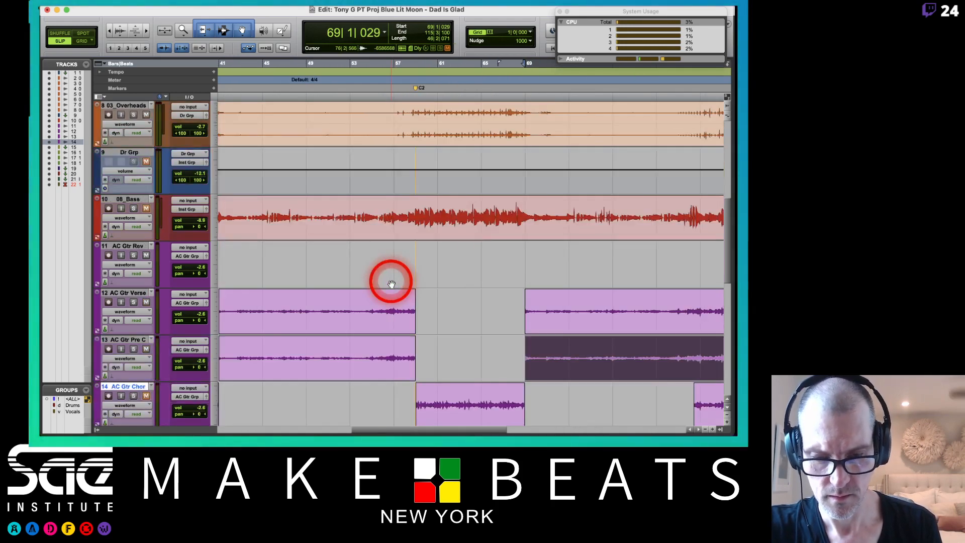
pyautogui.scroll(-1, 387, 281)
# Step: Play the acoustic guitars from near the end of bar 54 to locate the start of the second pre-chorus
pyautogui.click(386, 303)
pyautogui.click(386, 302)
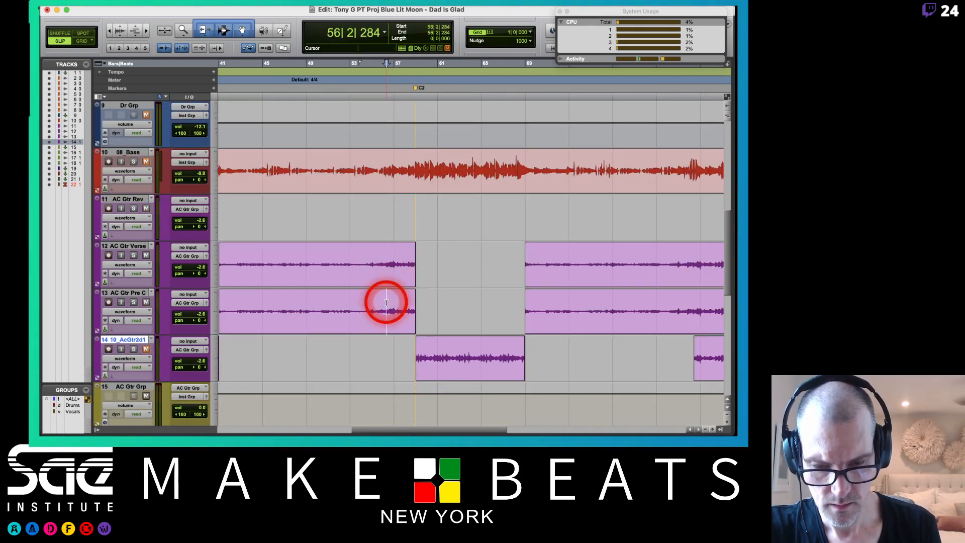
pyautogui.click(369, 303)
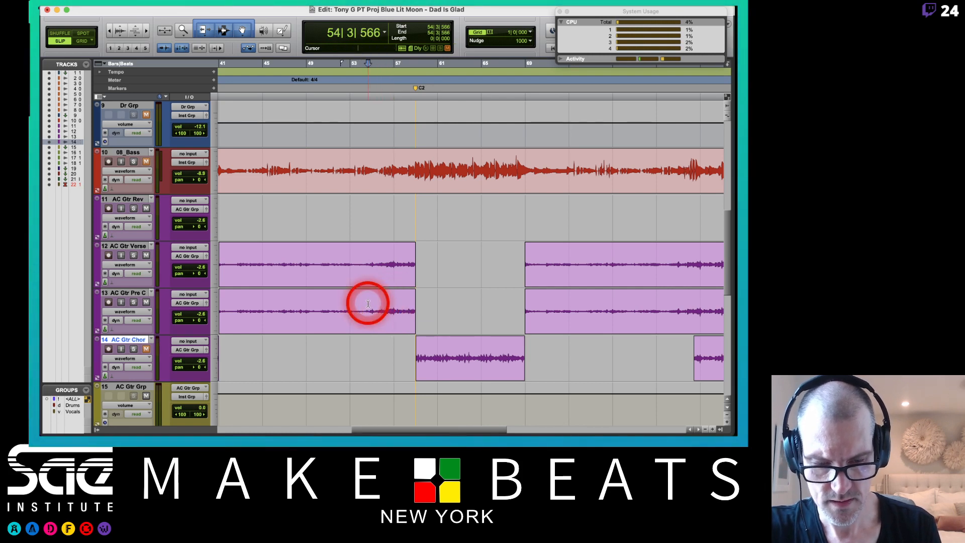
pyautogui.press('super+bracketright')
pyautogui.press('super+bracketright')
pyautogui.press('super+bracketright')
pyautogui.click(484, 301)
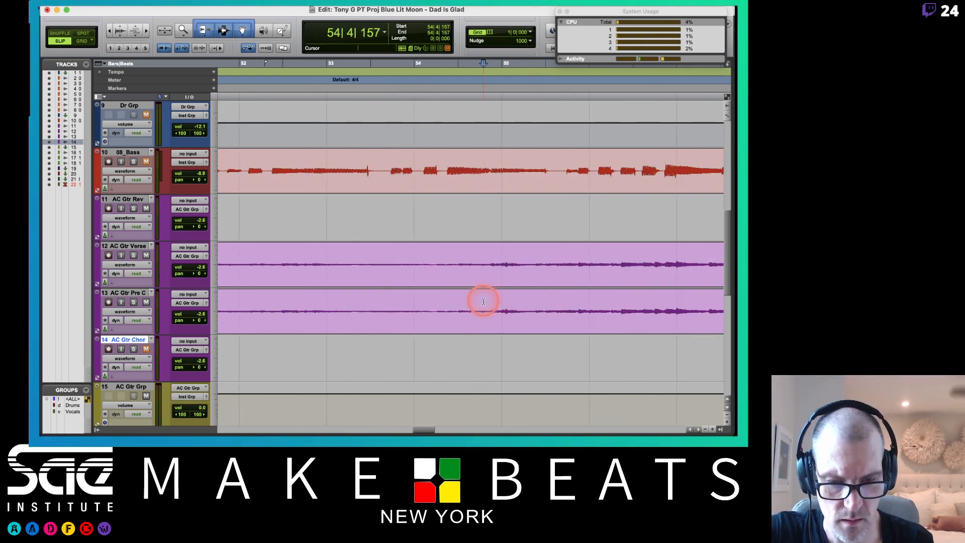
pyautogui.press('space')
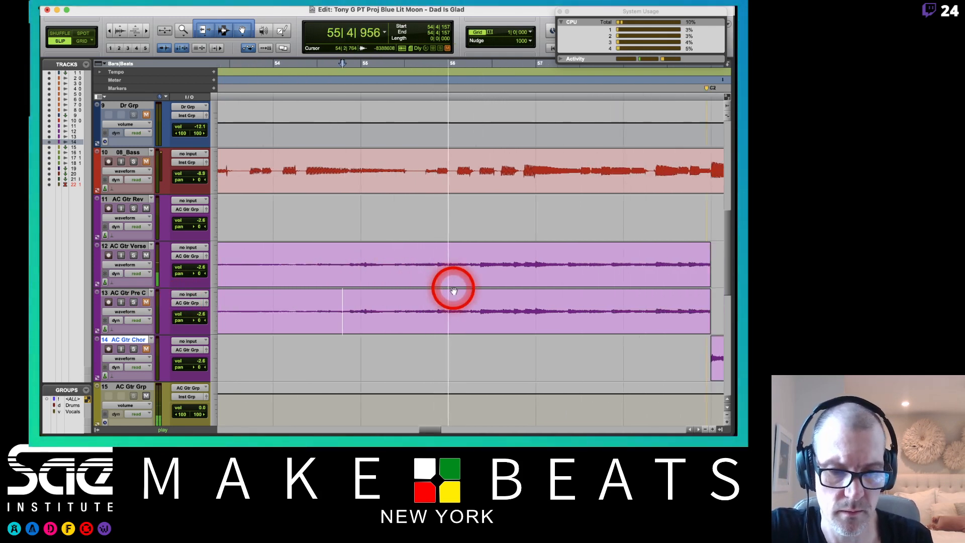
pyautogui.press('space')
# Step: Split the AC Gtr Verse and AC Gtr Pre C clips just before bar 57 and delete the Pre C part before the split
pyautogui.click(468, 254)
pyautogui.click(466, 255)
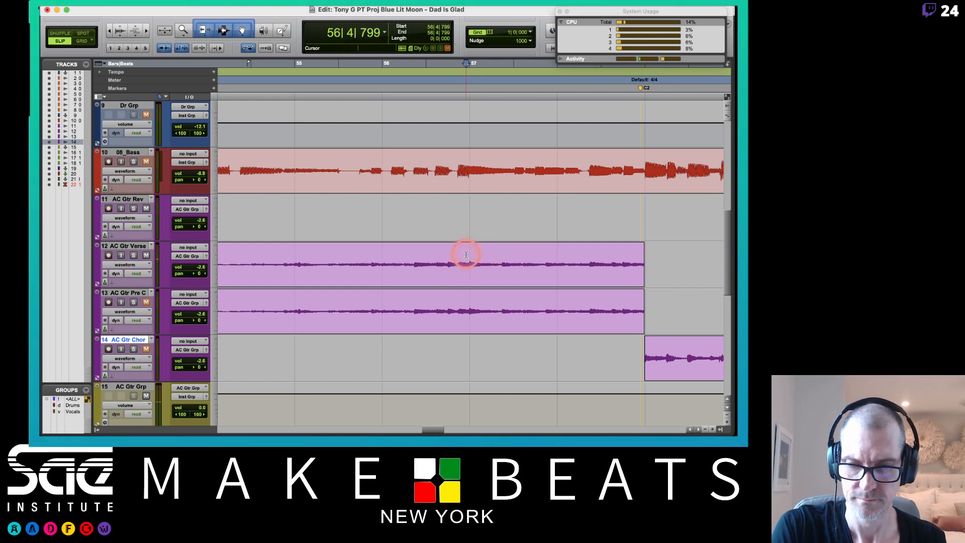
pyautogui.click(459, 297)
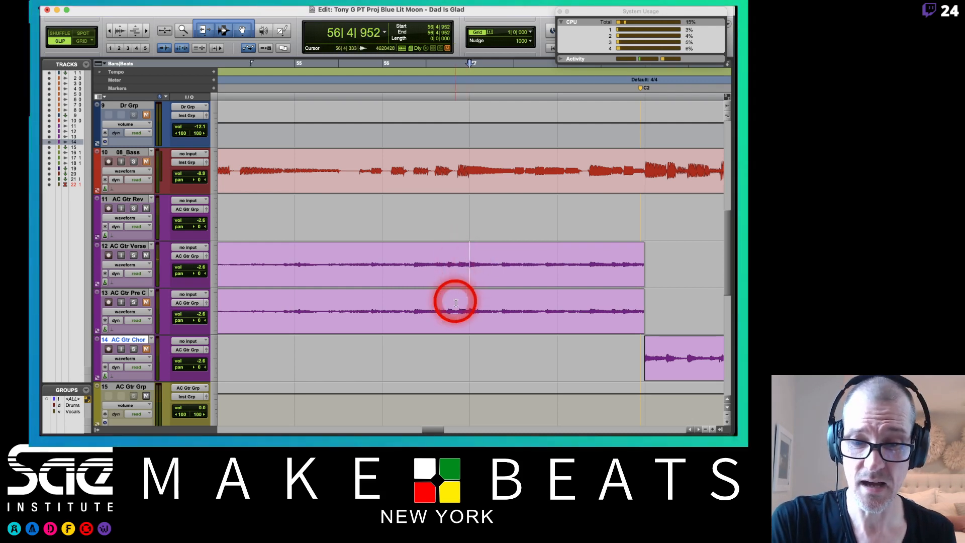
pyautogui.click(464, 297)
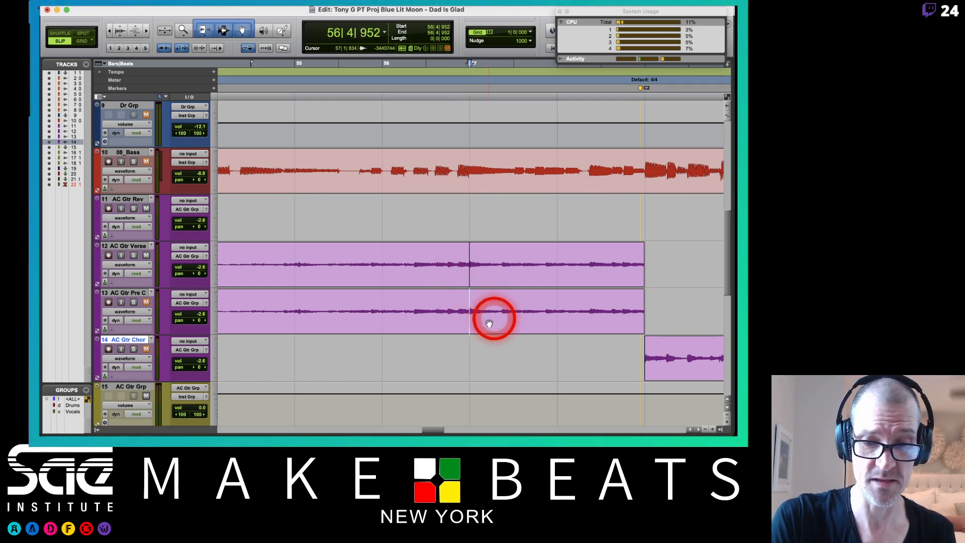
pyautogui.click(455, 322)
pyautogui.press('Delete')
# Step: Delete the AC Gtr Verse clip between bar 57 and marker C2
pyautogui.click(516, 276)
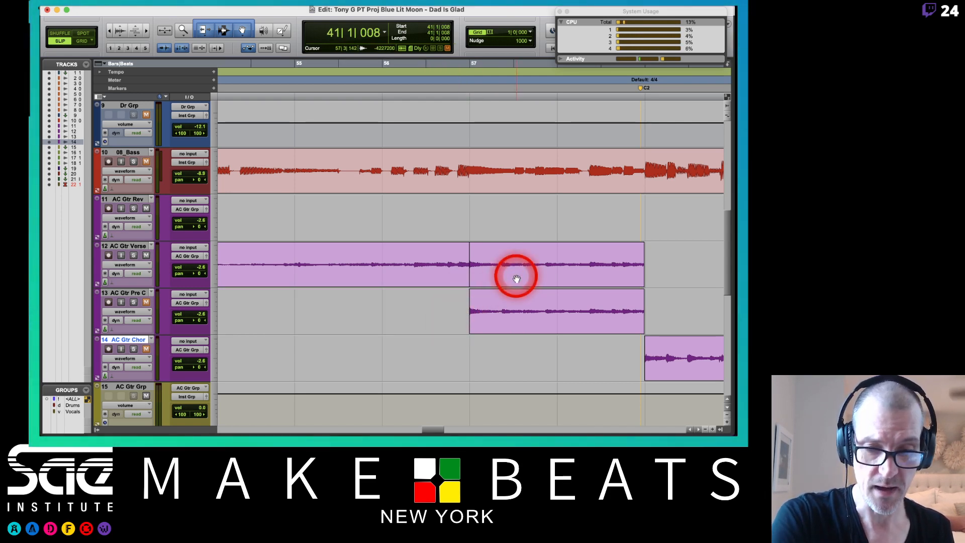
pyautogui.click(538, 275)
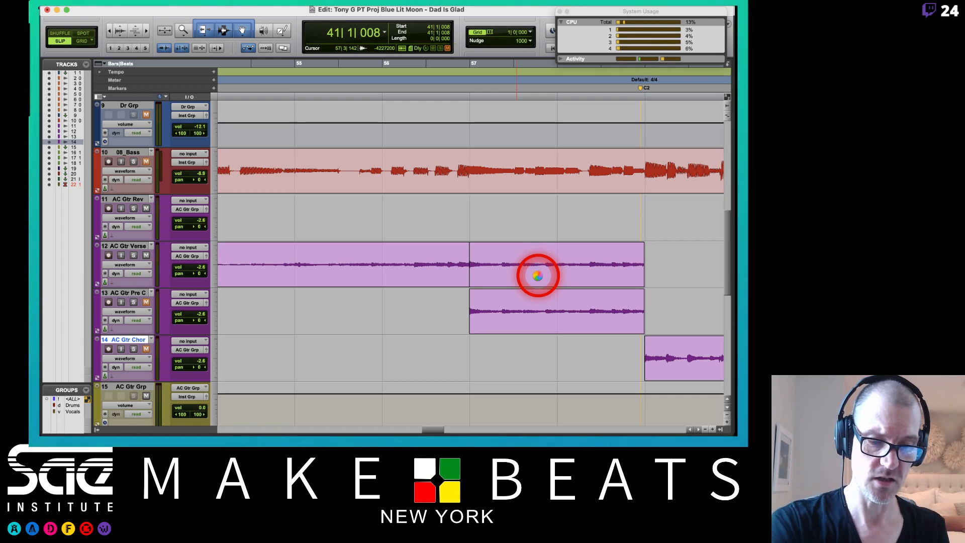
pyautogui.press('Delete')
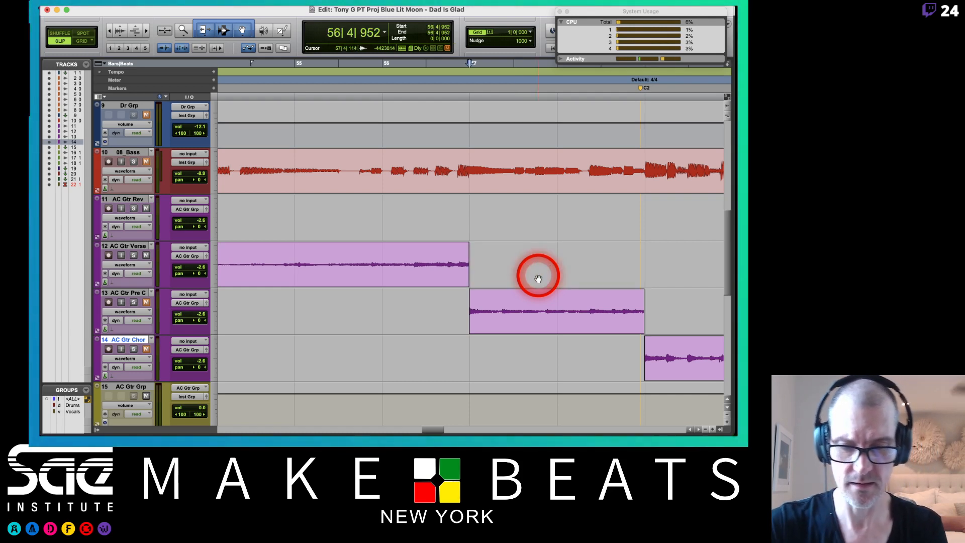
# Step: Split the first AC Gtr Verse clip at the Inst marker and delete the part before it
pyautogui.press('super+bracketleft')
pyautogui.press('super+bracketleft')
pyautogui.press('super+bracketleft')
pyautogui.hscroll(-15, 538, 277)
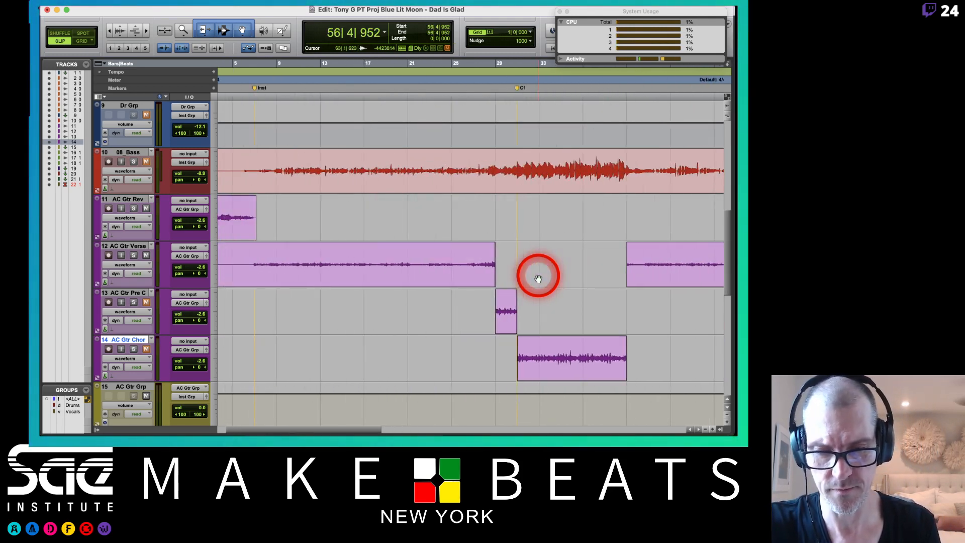
pyautogui.scroll(-1, 537, 278)
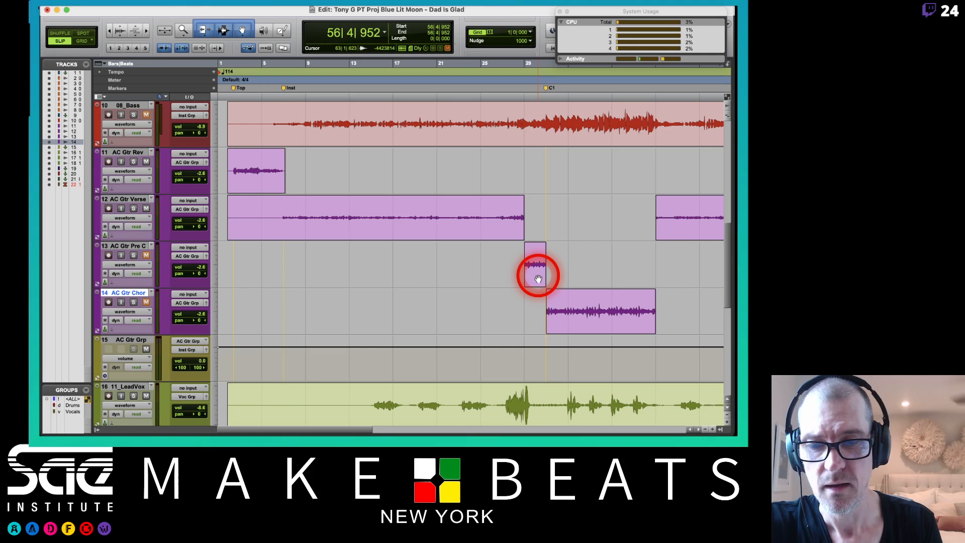
pyautogui.click(271, 209)
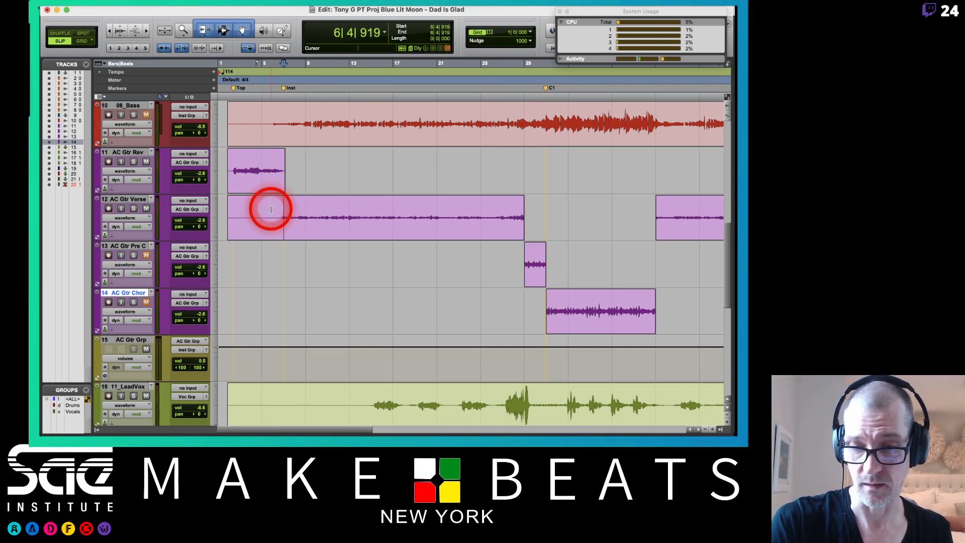
pyautogui.click(254, 224)
pyautogui.press('Delete')
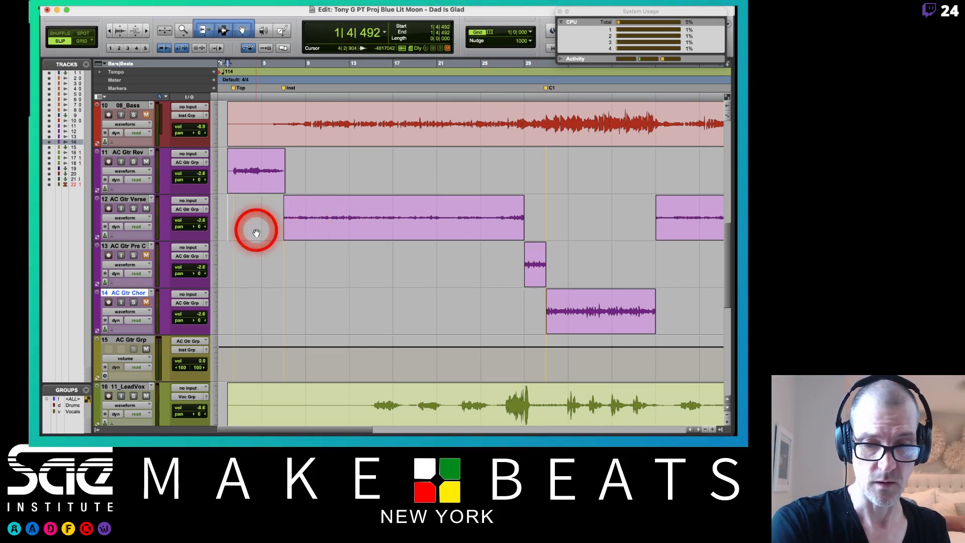
# Step: Play the verse acoustic guitar from just before the Inst marker
pyautogui.click(278, 214)
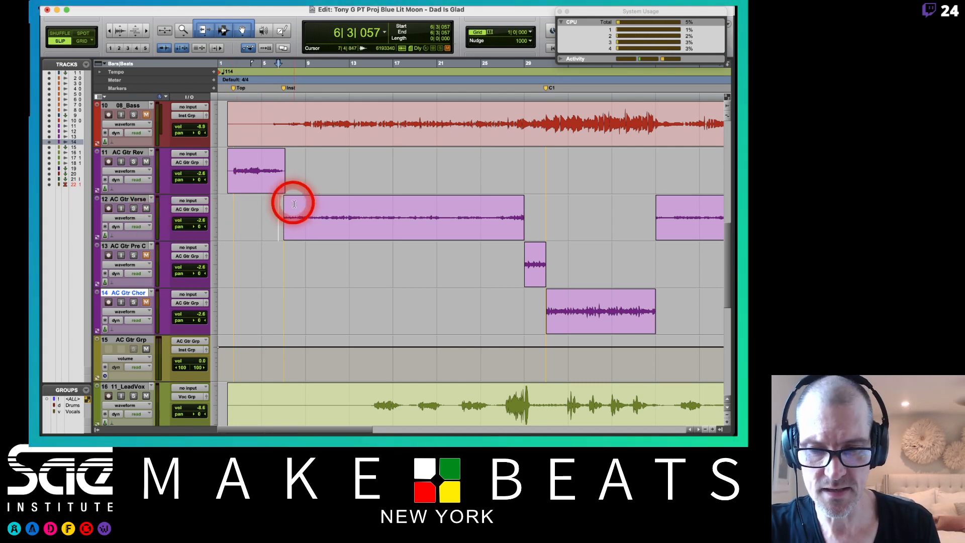
pyautogui.click(307, 226)
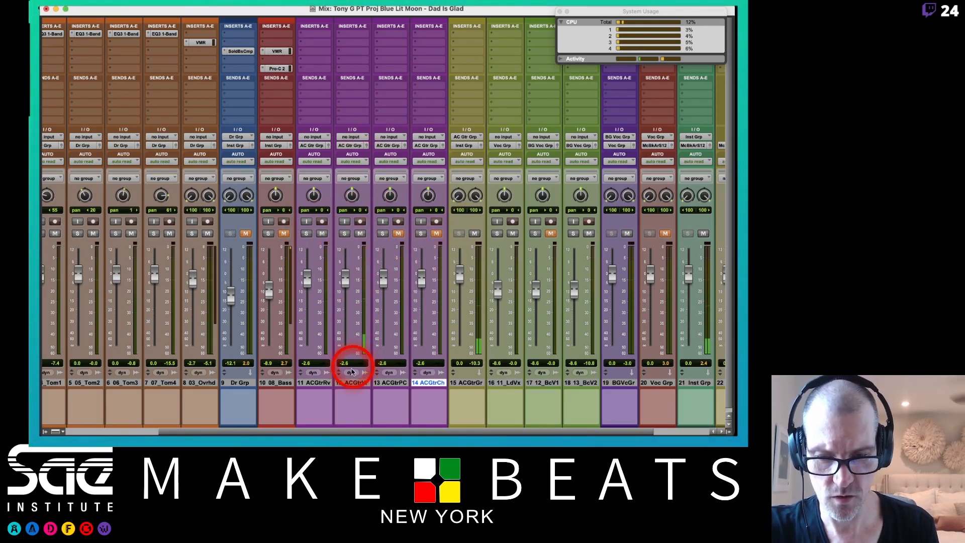
# Step: Create three stereo Aux Input tracks directly after the AC Gtr Verse track
pyautogui.click(350, 383)
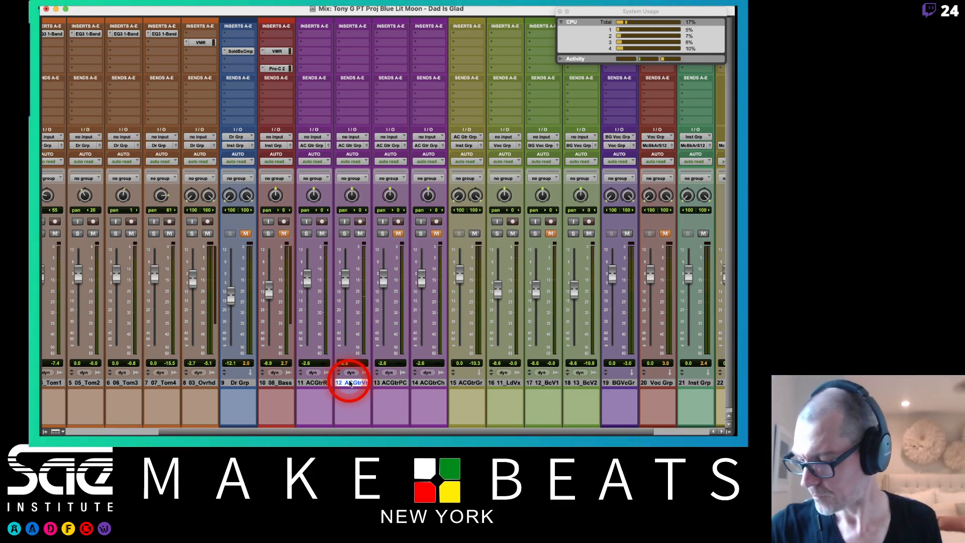
pyautogui.press('super+shift+n')
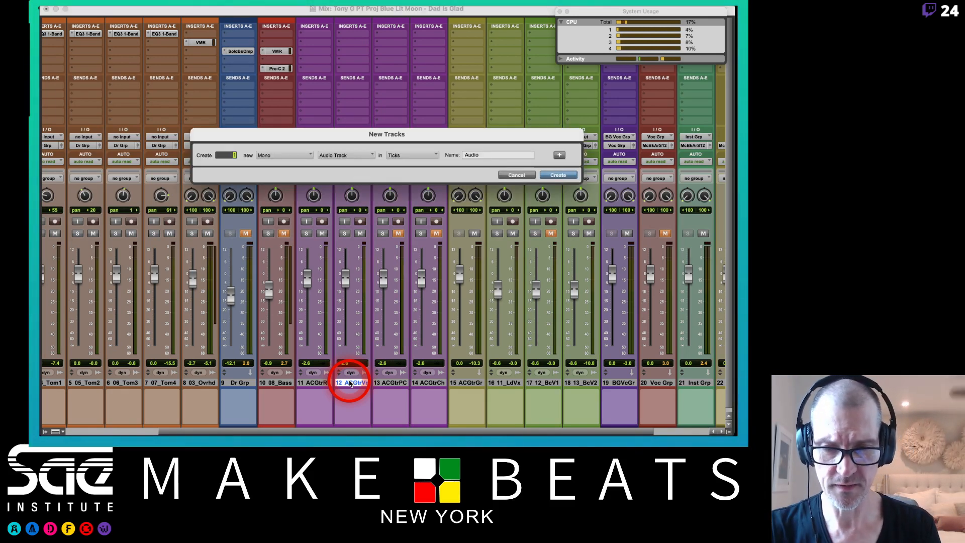
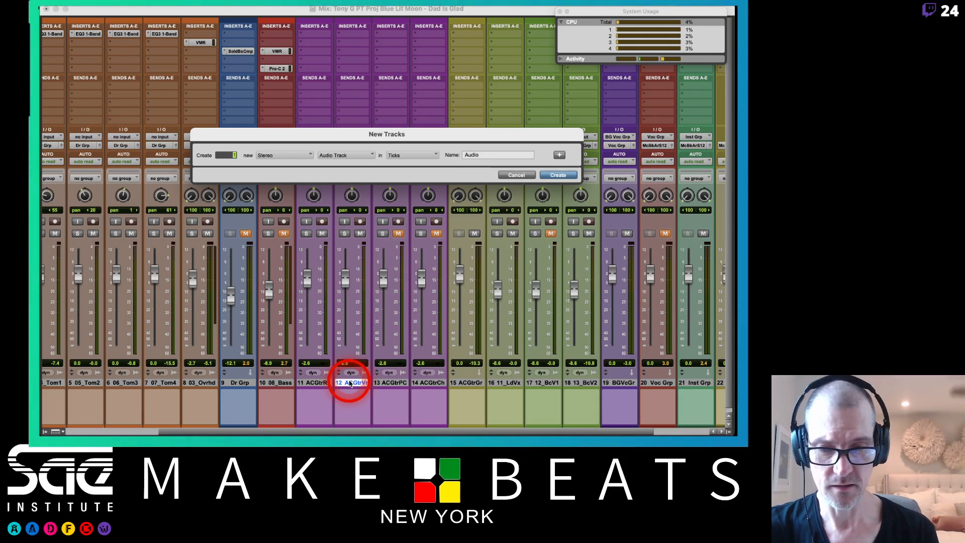
pyautogui.press('super+Left')
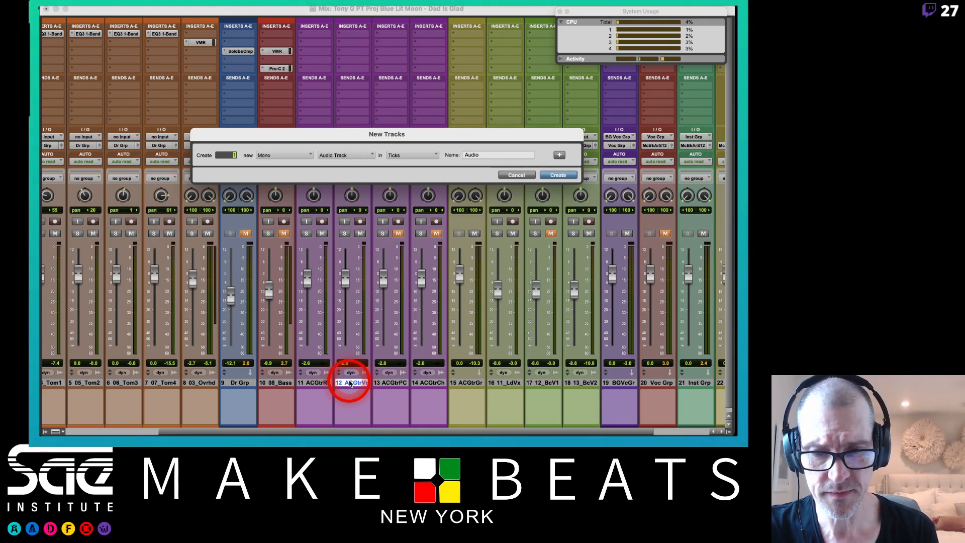
pyautogui.press('super+Down')
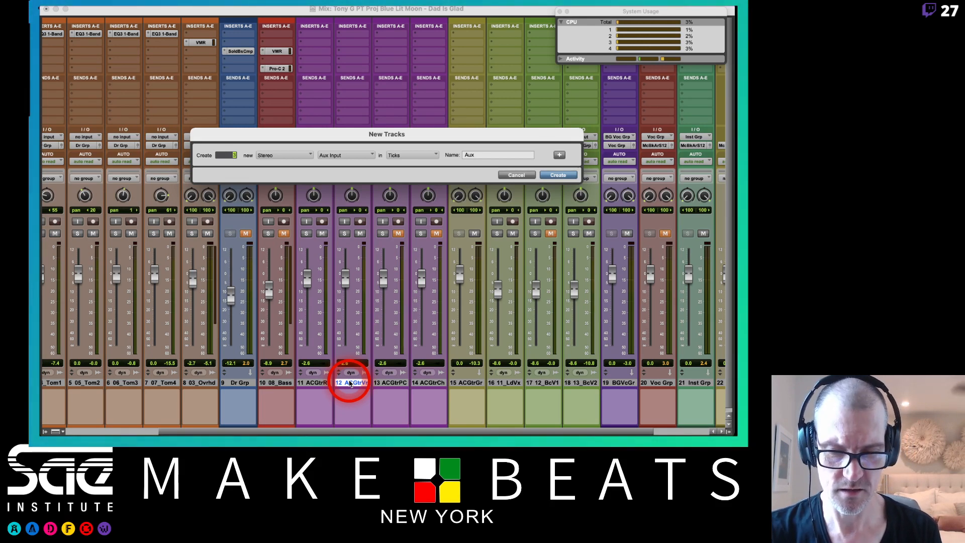
pyautogui.press('Return')
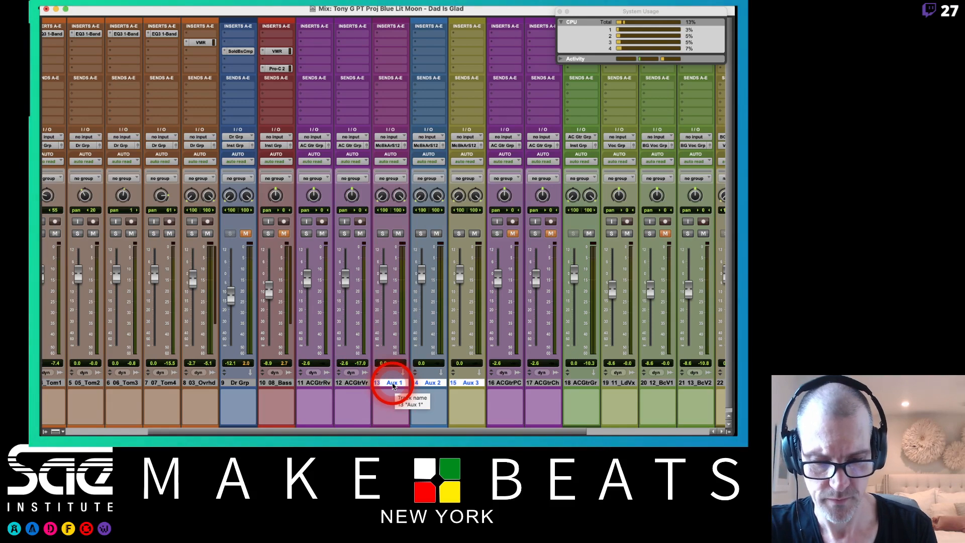
# Step: Color the three new aux tracks the same bright pink-purple and clear their selection
pyautogui.scroll(-1, 442, 384)
pyautogui.hscroll(-1, 442, 383)
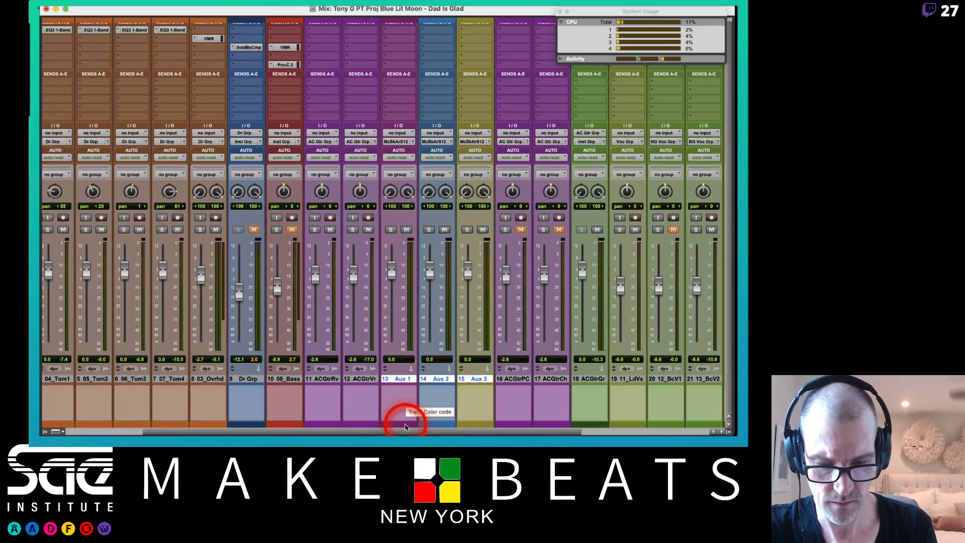
pyautogui.doubleClick(405, 427)
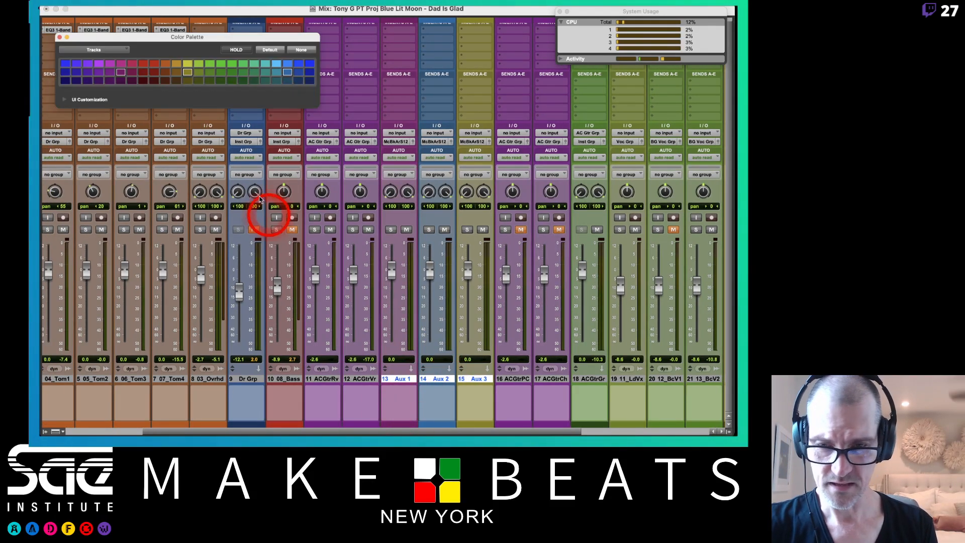
pyautogui.click(120, 64)
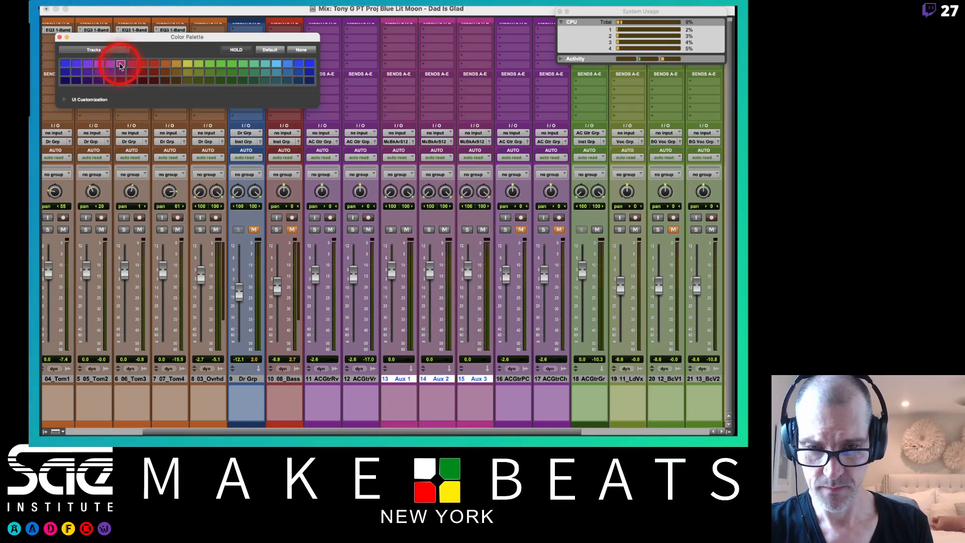
pyautogui.click(59, 38)
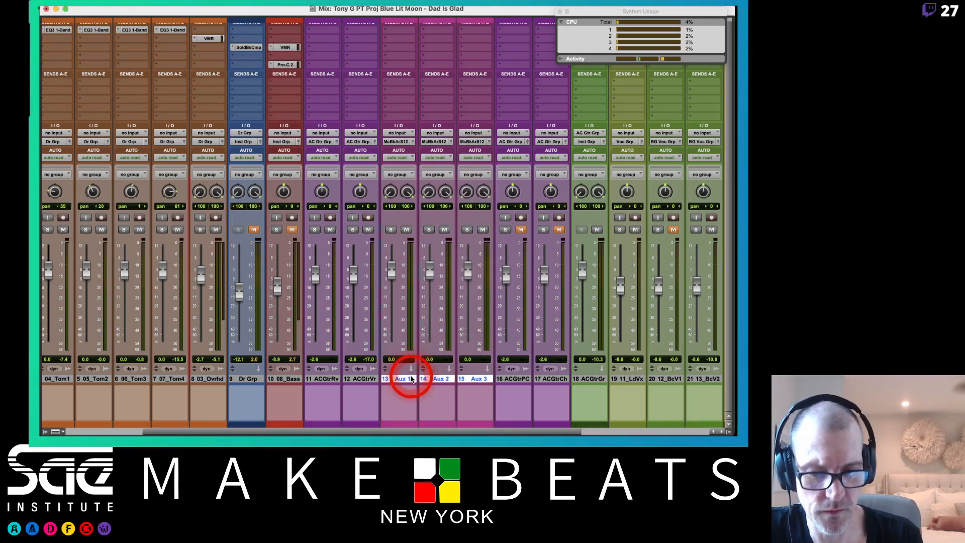
pyautogui.click(410, 377)
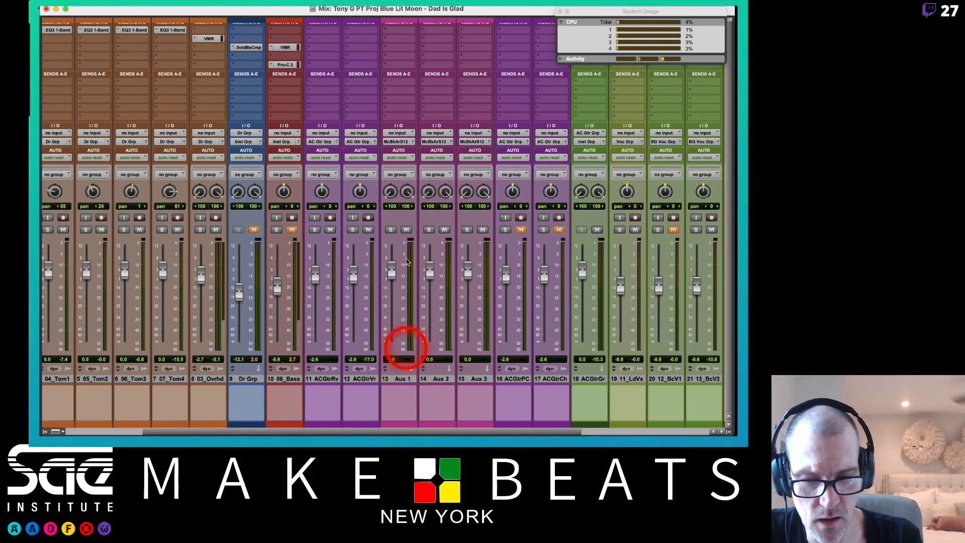
# Step: Insert the stereo EchoBoy delay on Aux 1, turn its Mix to wet and move its window clear of the guitar tracks
pyautogui.scroll(1, 419, 70)
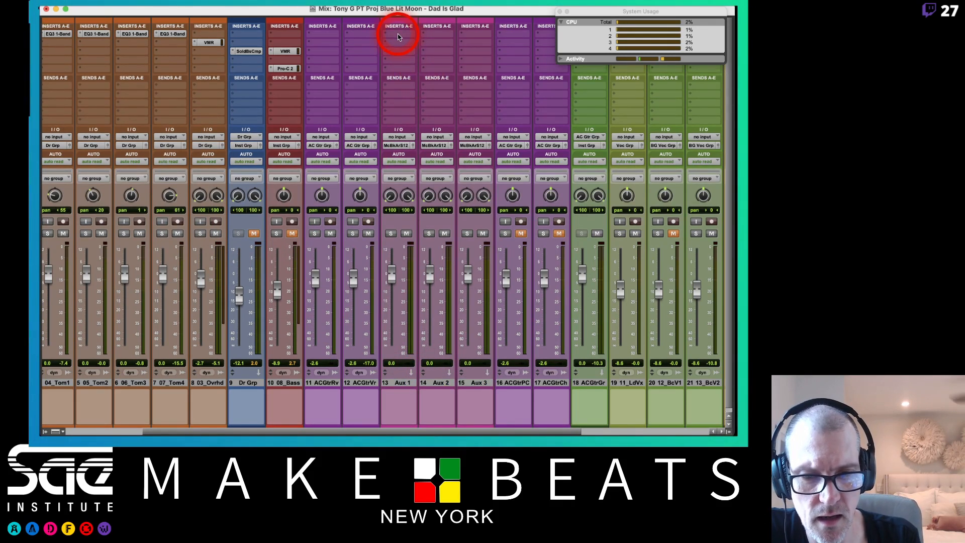
pyautogui.click(397, 34)
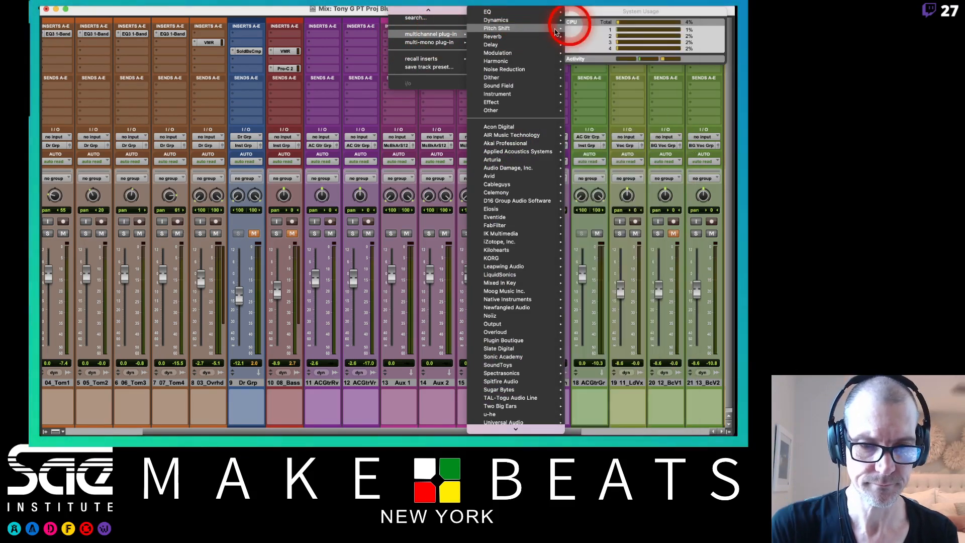
pyautogui.moveTo(524, 45)
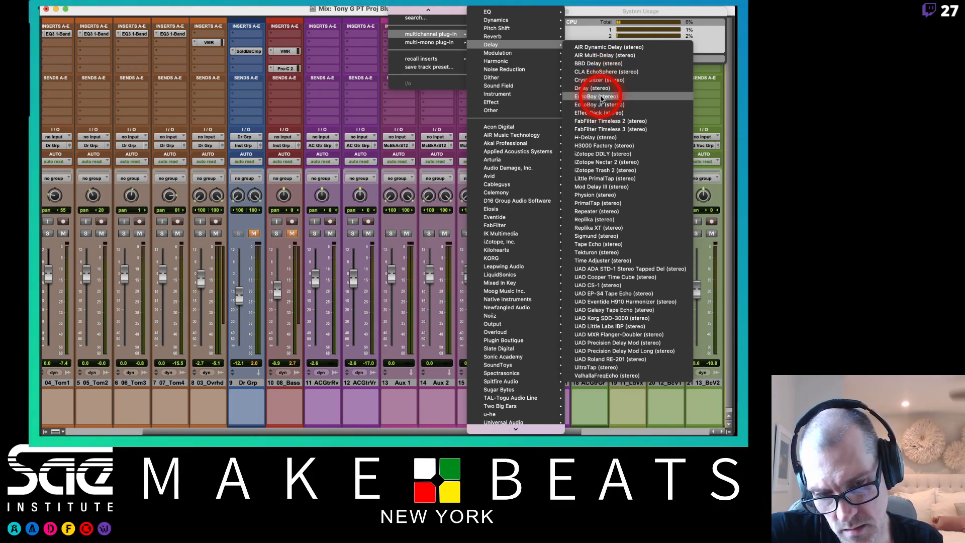
pyautogui.click(602, 97)
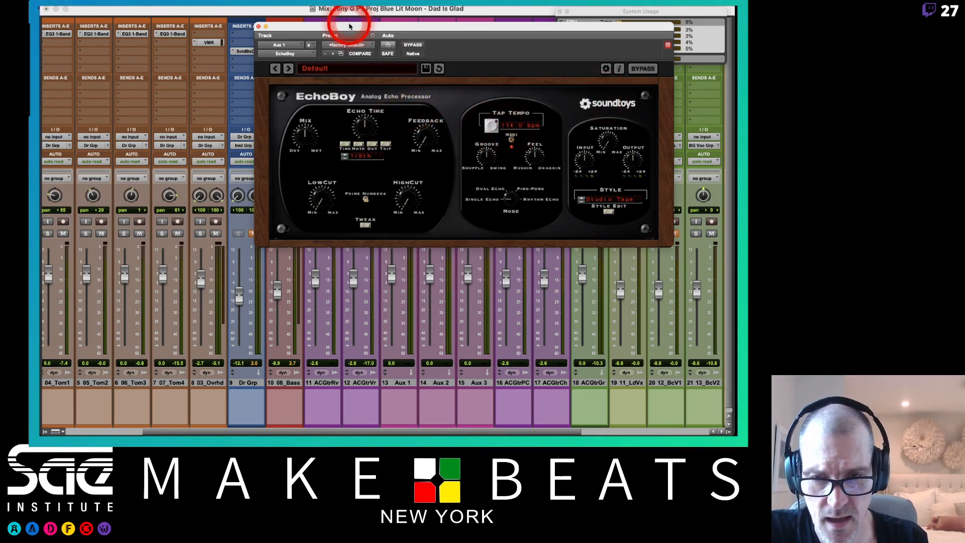
pyautogui.moveTo(350, 26); pyautogui.dragTo(243, 41)
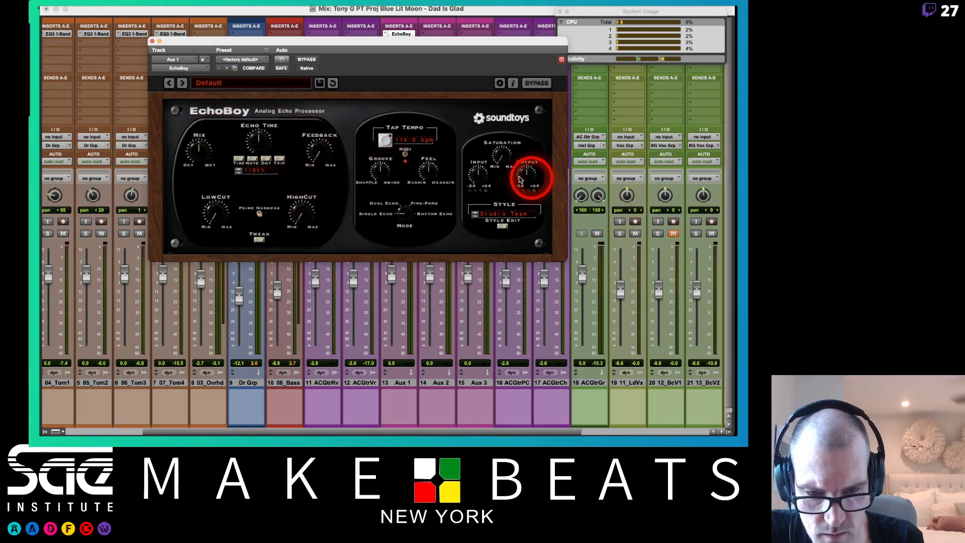
pyautogui.moveTo(202, 155); pyautogui.dragTo(577, 35)
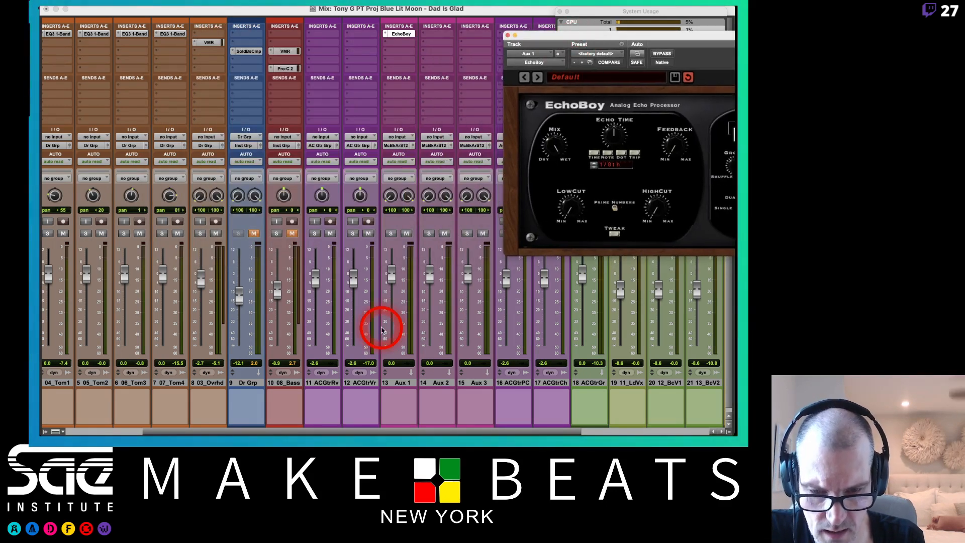
pyautogui.click(362, 85)
pyautogui.moveTo(390, 90)
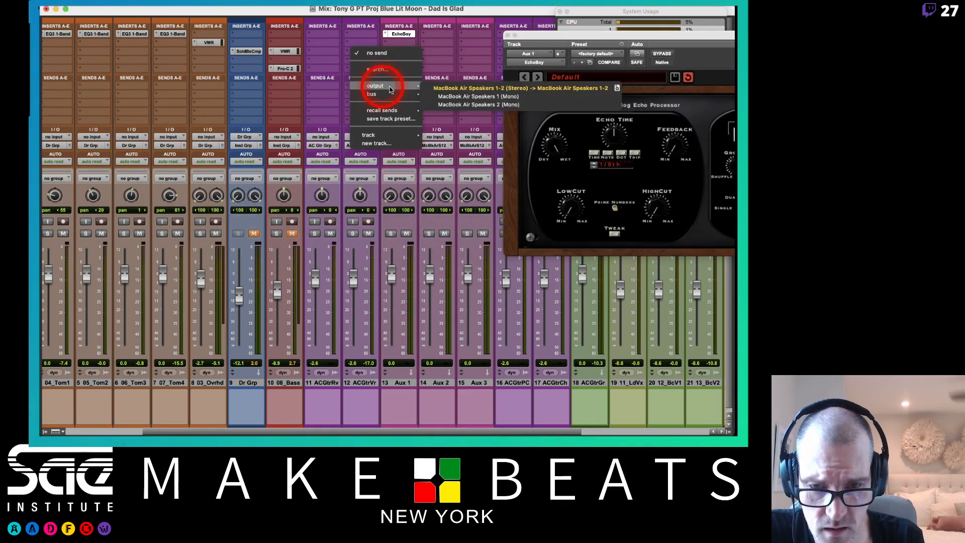
pyautogui.moveTo(378, 141)
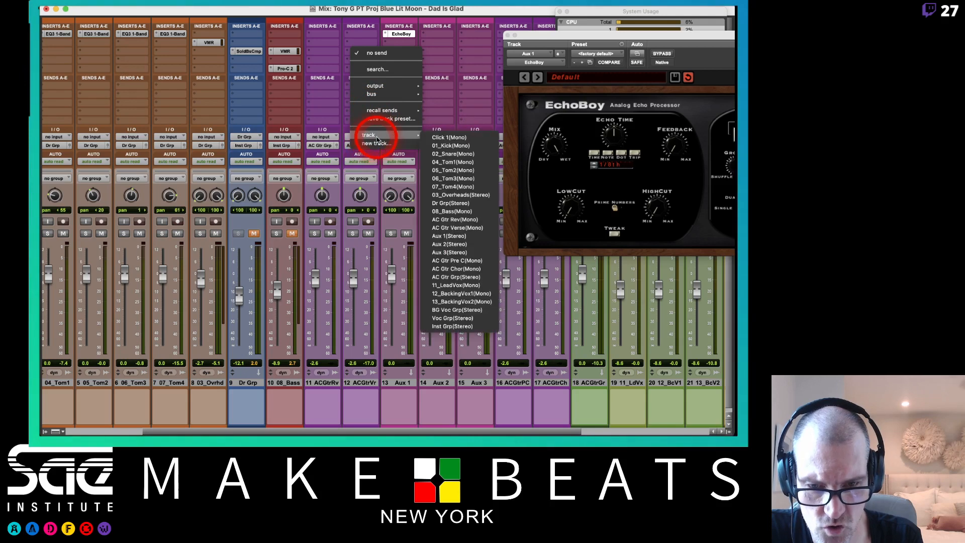
pyautogui.click(445, 240)
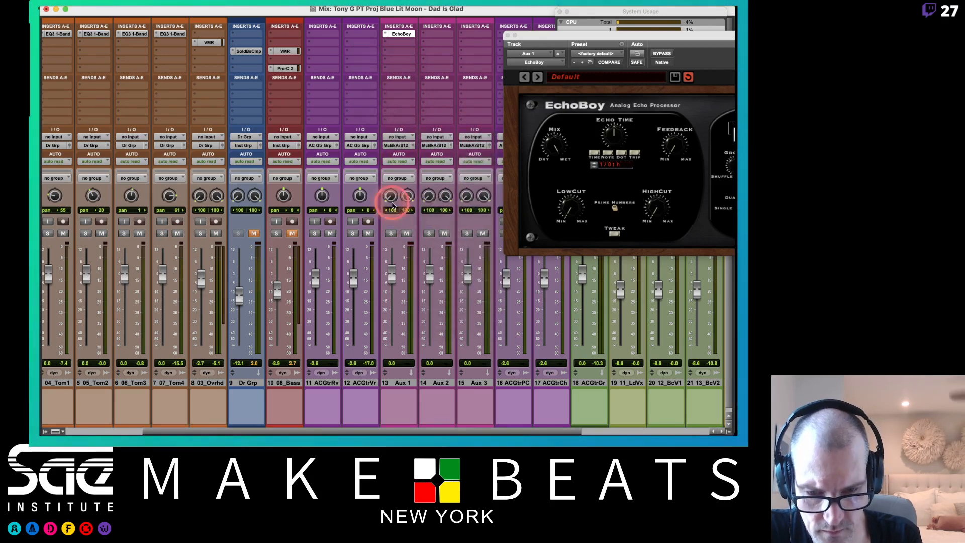
# Step: Rename the Aux 1 track as AC Gtr Dly
pyautogui.doubleClick(397, 384)
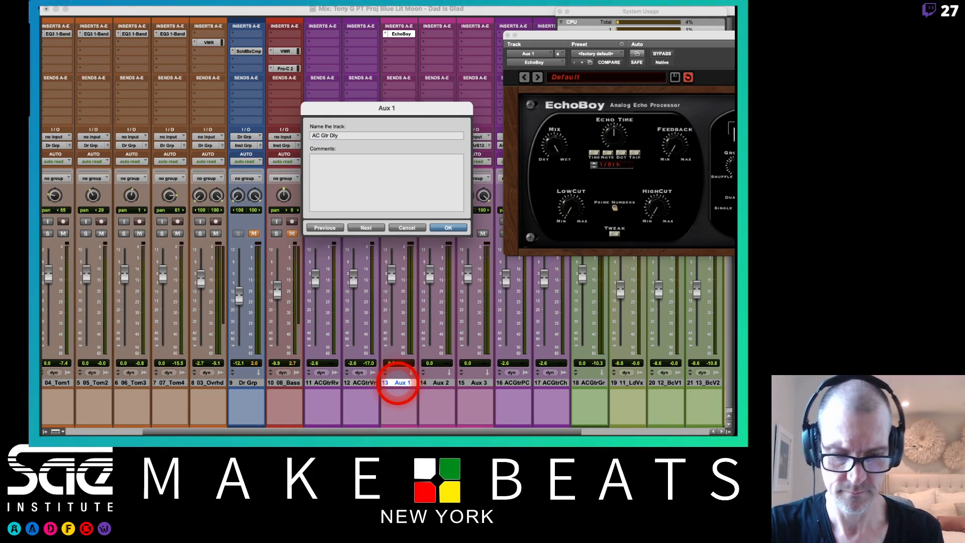
pyautogui.write('AC Gtr Dly')
pyautogui.press('Return')
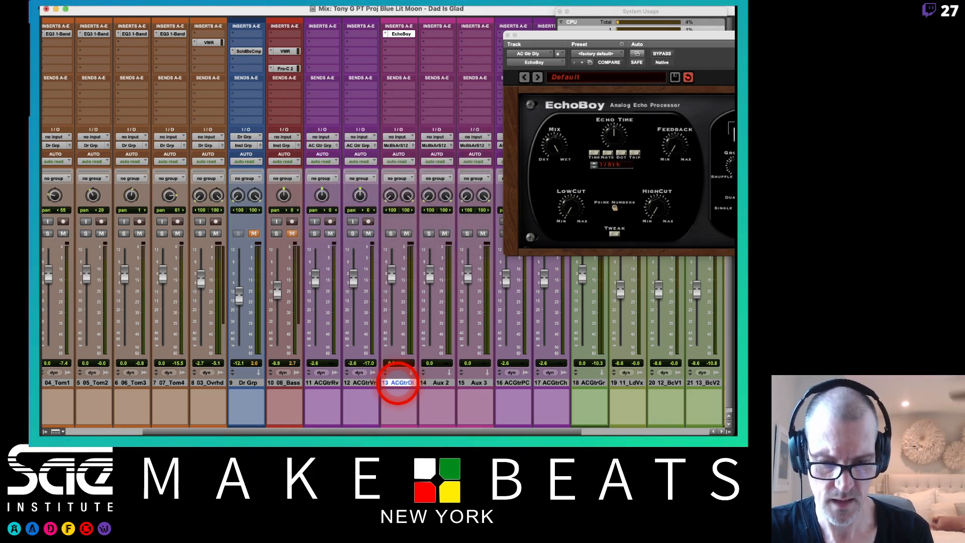
# Step: Add a send from AC Gtr Verse to the AC Gtr Dly track and set its level to about -9.4 dB
pyautogui.click(361, 87)
pyautogui.moveTo(369, 113)
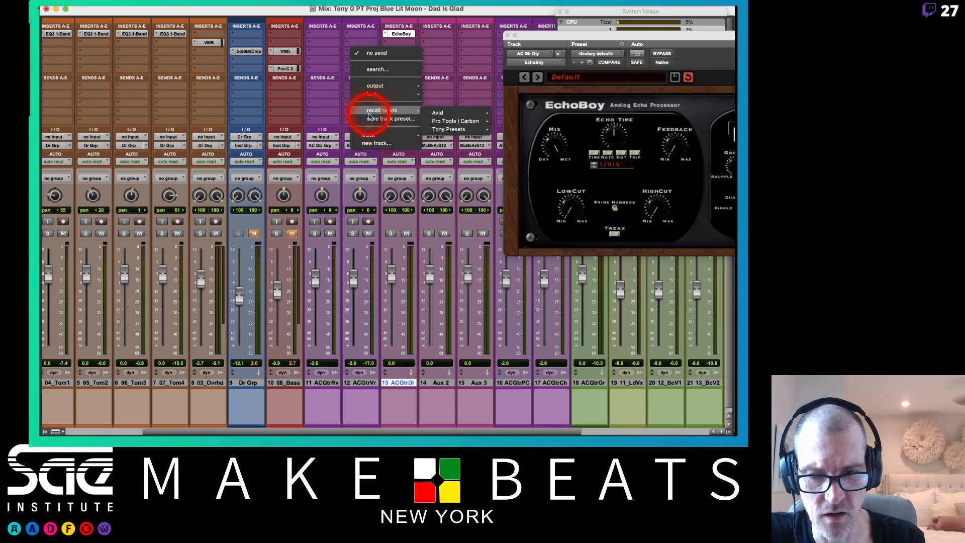
pyautogui.moveTo(367, 139)
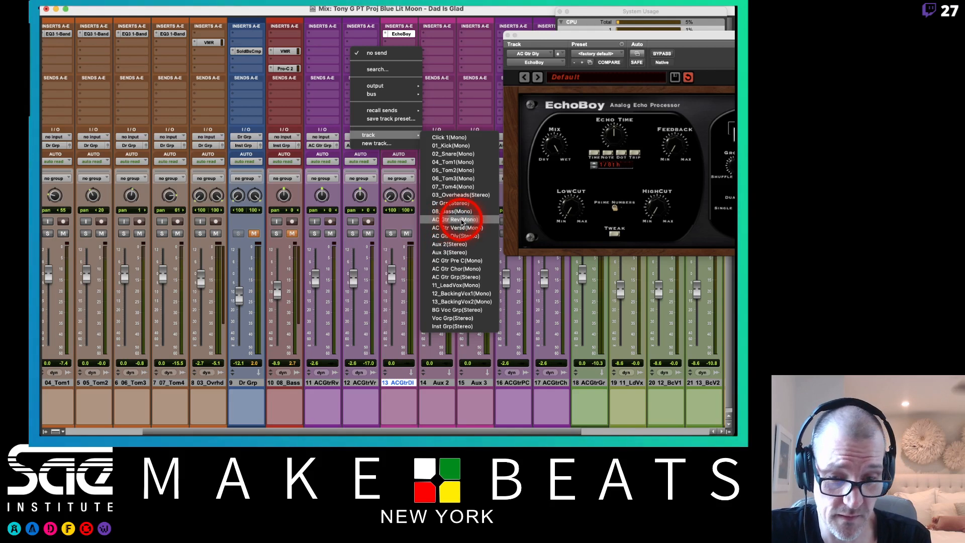
pyautogui.click(452, 236)
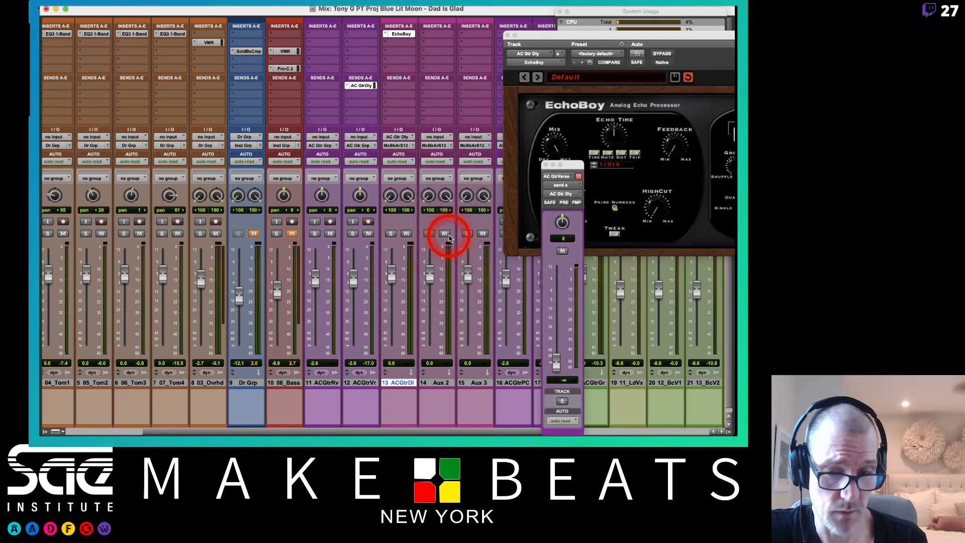
pyautogui.moveTo(557, 363); pyautogui.dragTo(557, 293)
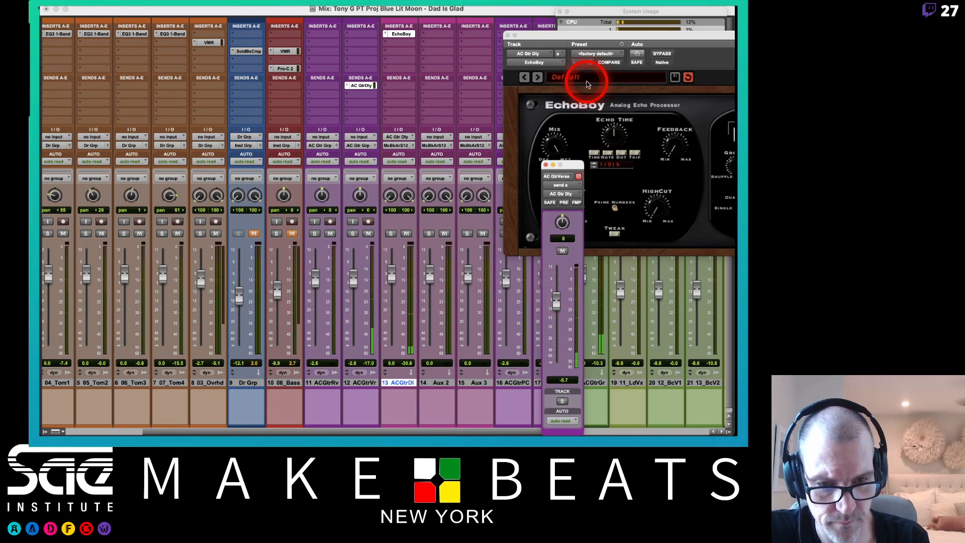
pyautogui.moveTo(577, 36); pyautogui.dragTo(126, 40)
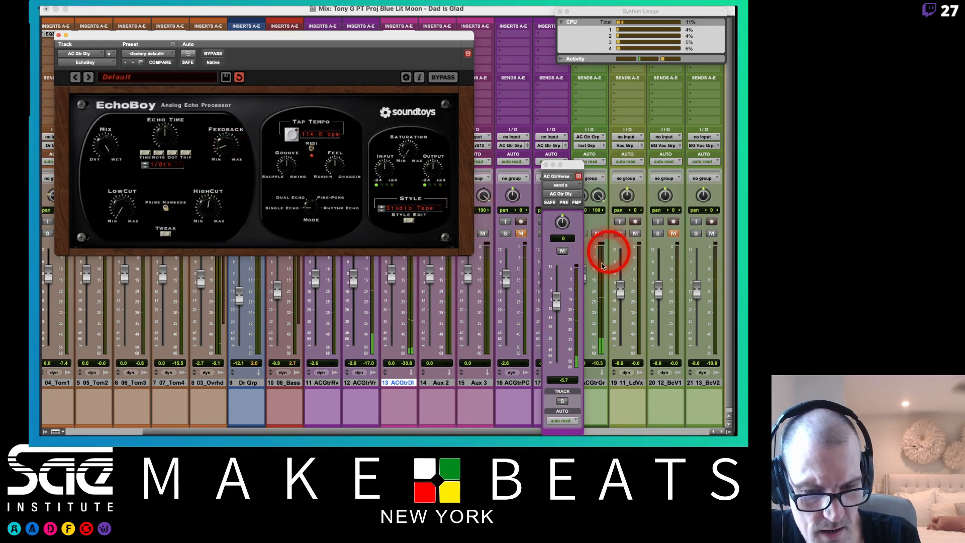
pyautogui.moveTo(555, 303); pyautogui.dragTo(556, 309)
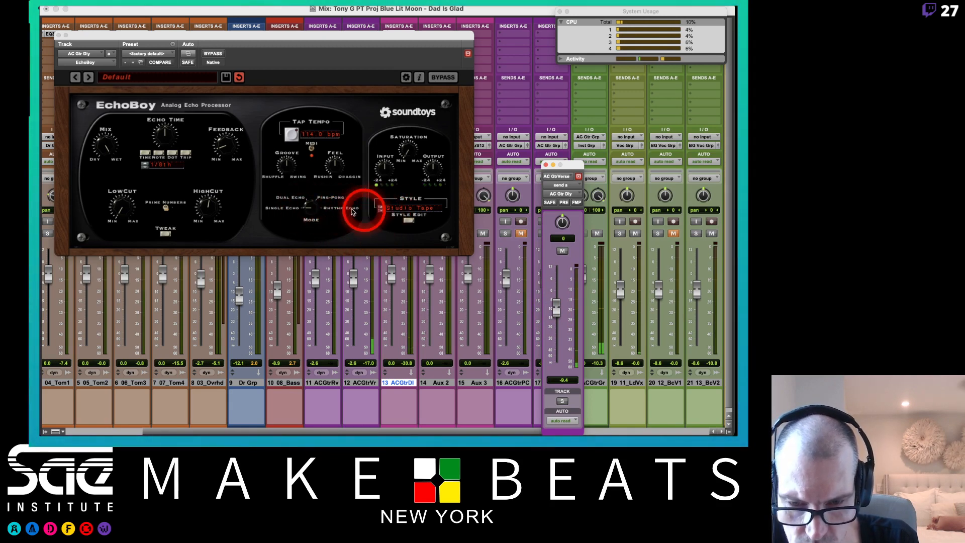
# Step: Try EchoBoy in Ping-Pong mode, return it to Single Echo and raise the delay send to about -4.6 dB
pyautogui.moveTo(308, 211); pyautogui.dragTo(313, 173)
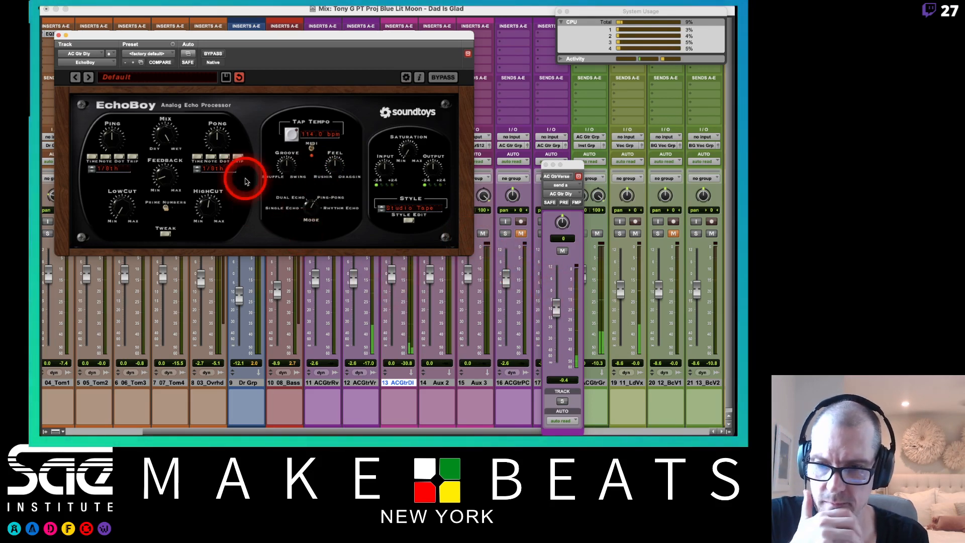
pyautogui.moveTo(310, 211); pyautogui.dragTo(298, 259)
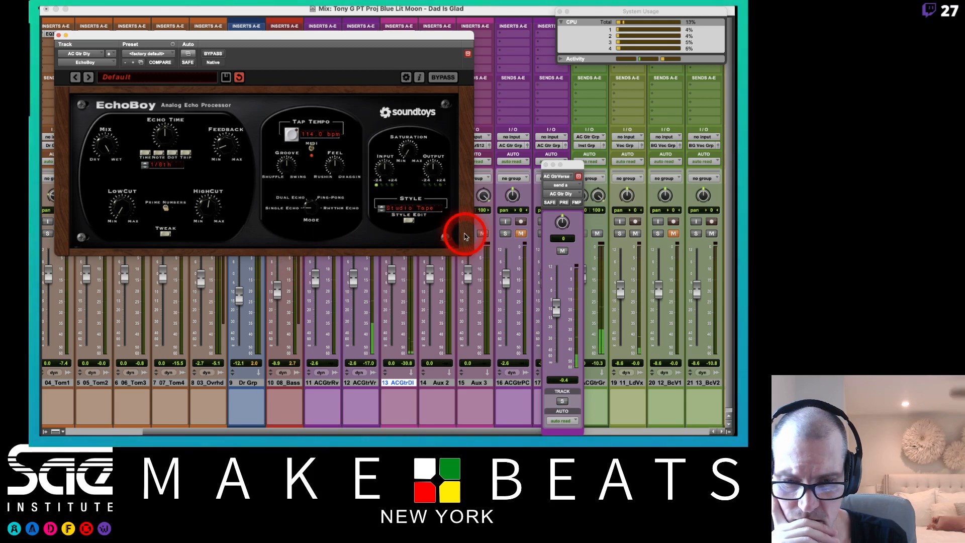
pyautogui.click(556, 305)
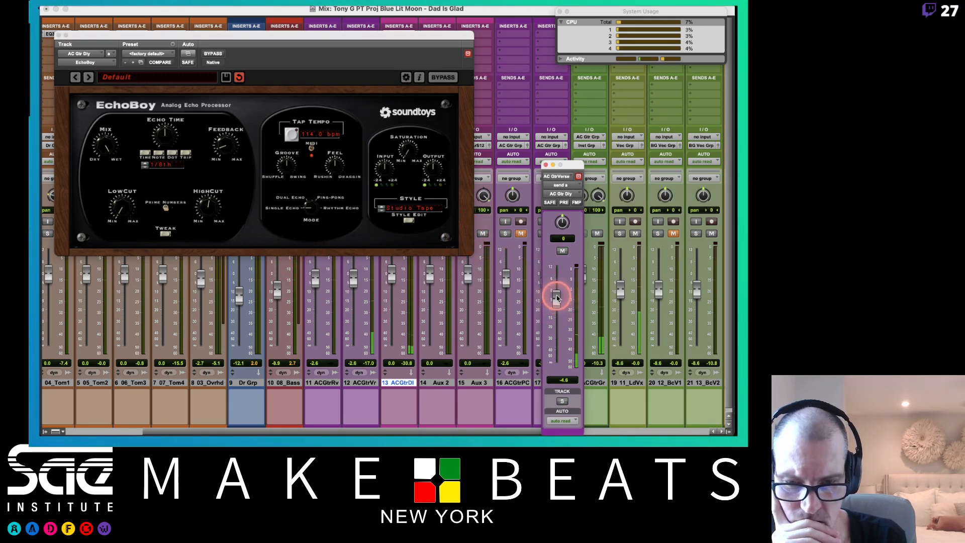
# Step: Look into EchoBoy's style editing controls, set the mode to Dual Echo and display the Tweak controls
pyautogui.click(409, 221)
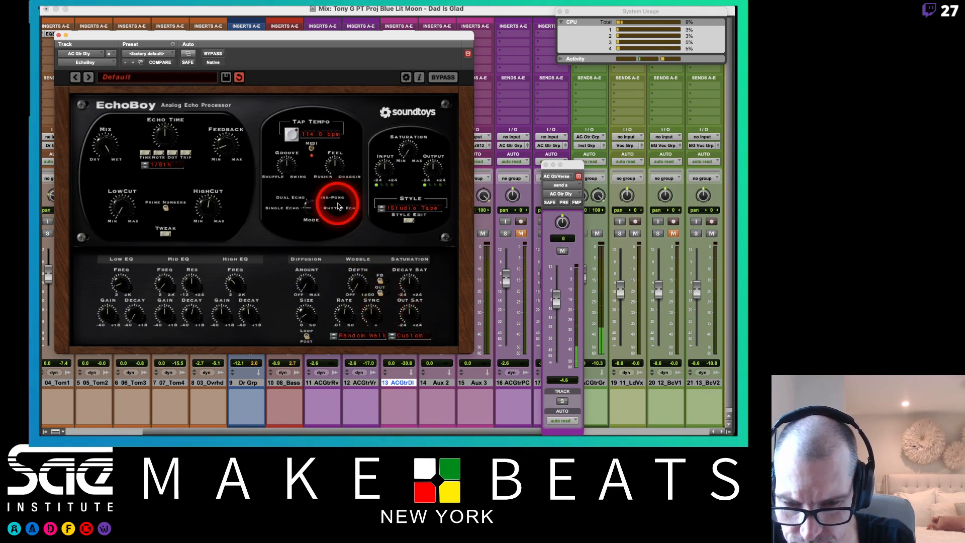
pyautogui.moveTo(312, 197); pyautogui.dragTo(315, 184)
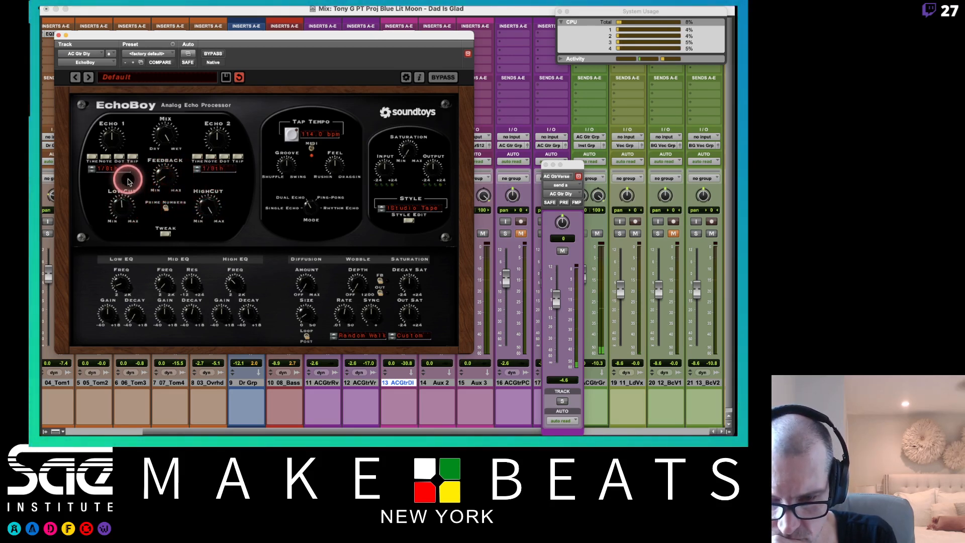
pyautogui.click(166, 234)
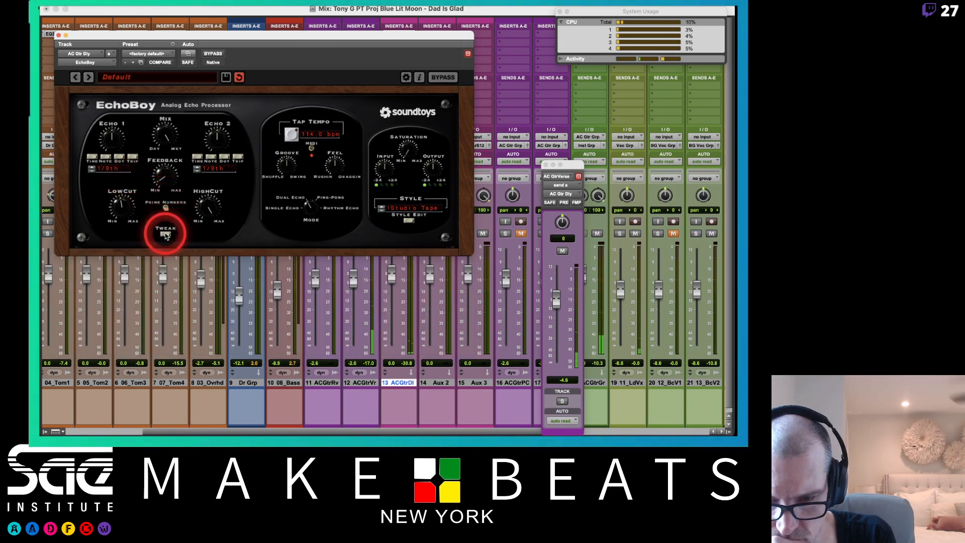
pyautogui.click(166, 234)
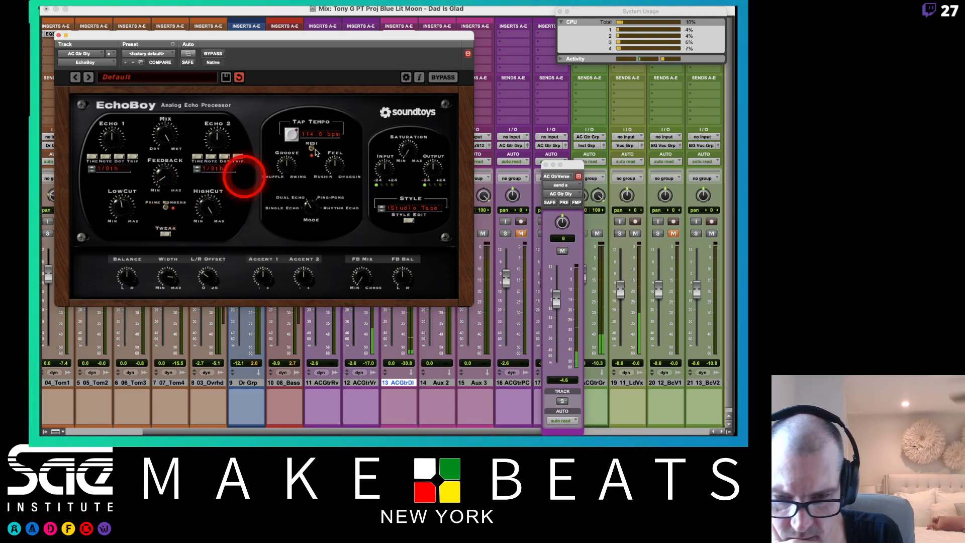
# Step: Raise the AC Gtr Verse send to the delay track to about +8.4 dB
pyautogui.keyDown('alt'); pyautogui.click(556, 300); pyautogui.keyUp('alt')
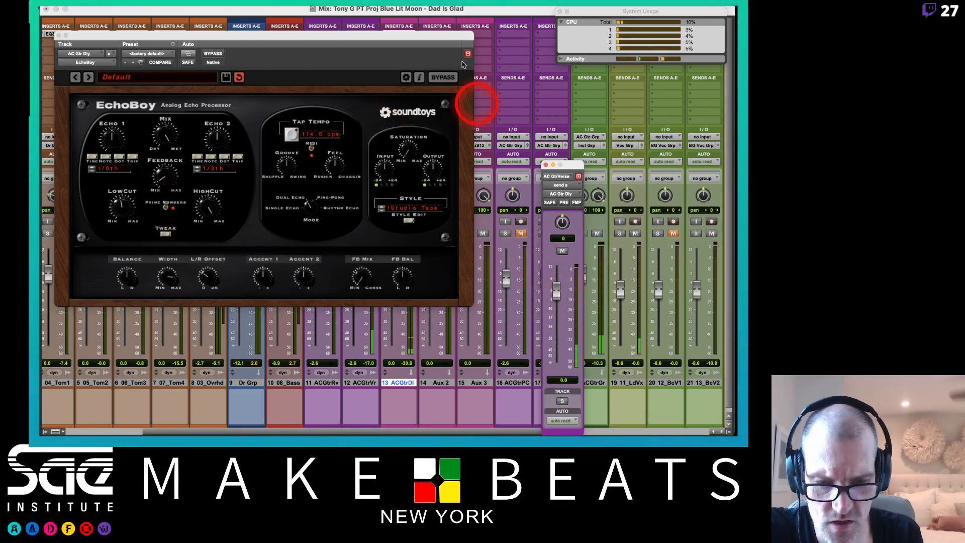
pyautogui.moveTo(426, 38); pyautogui.dragTo(293, 19)
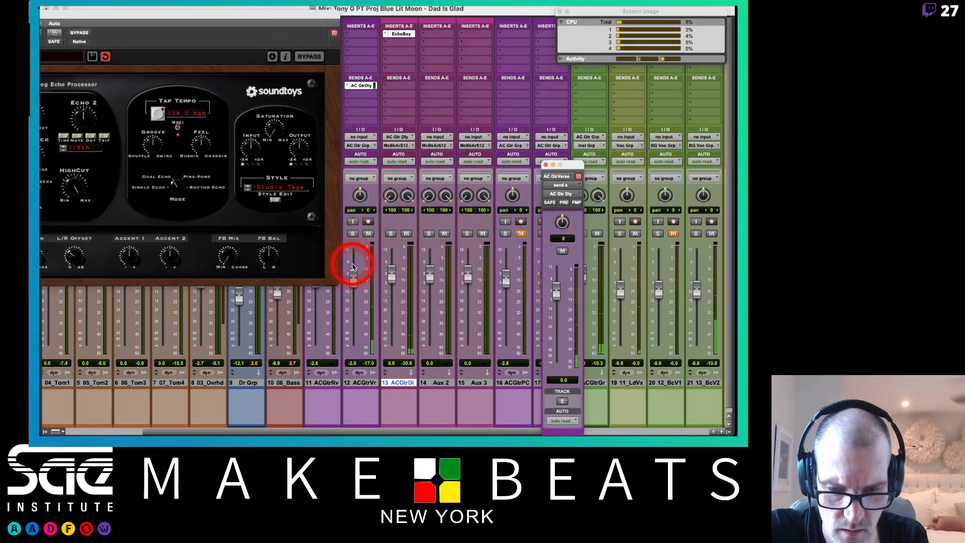
pyautogui.moveTo(556, 291); pyautogui.dragTo(556, 277)
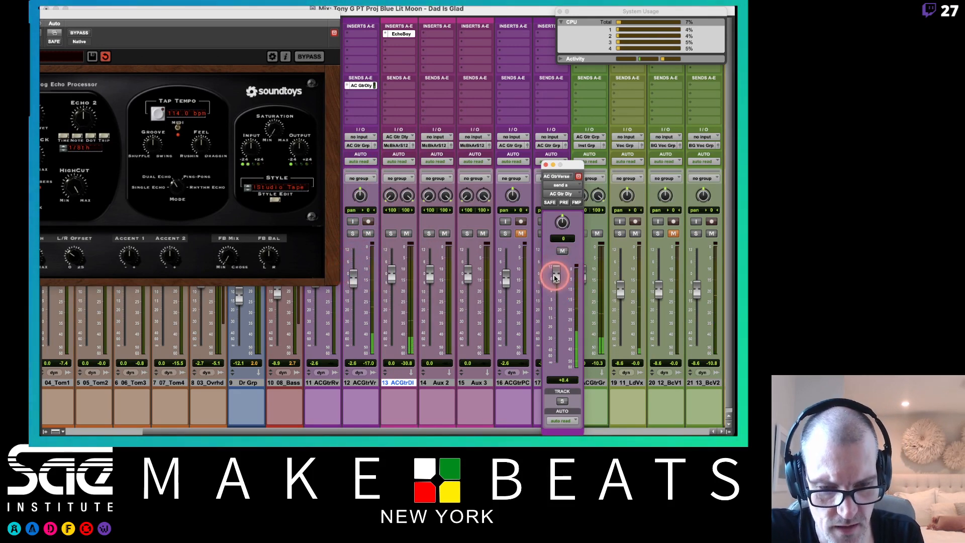
# Step: Bring the full EchoBoy window back into view and switch off Prime Numbers
pyautogui.moveTo(267, 15); pyautogui.dragTo(407, 26)
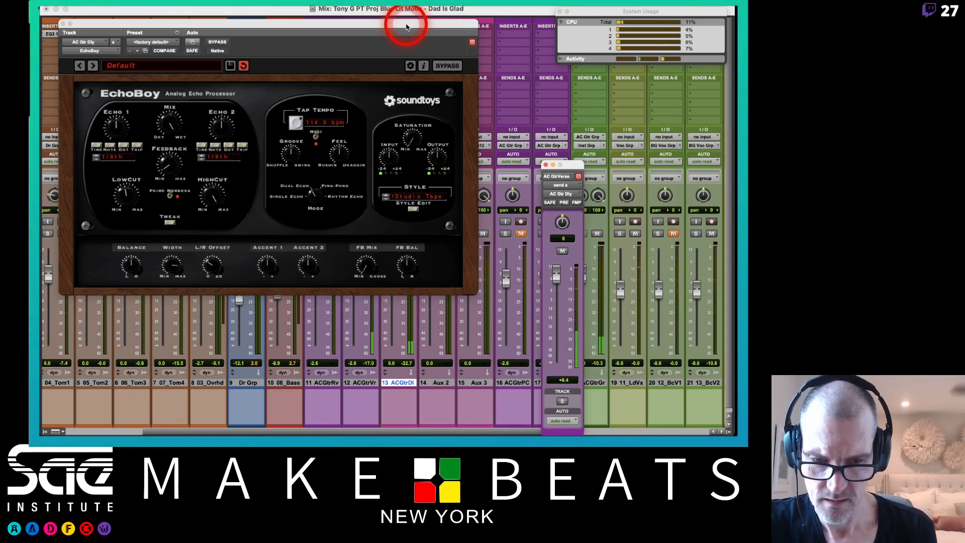
pyautogui.click(168, 198)
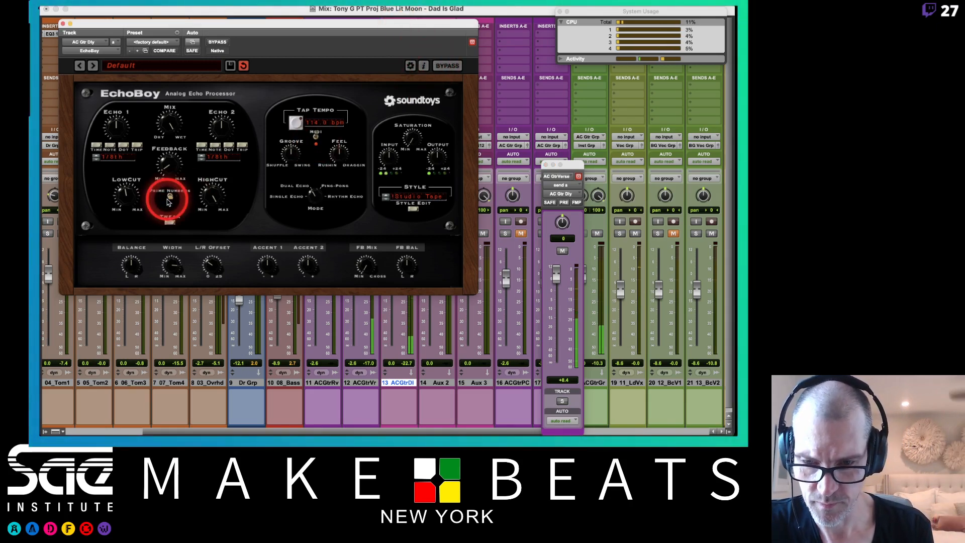
pyautogui.click(304, 162)
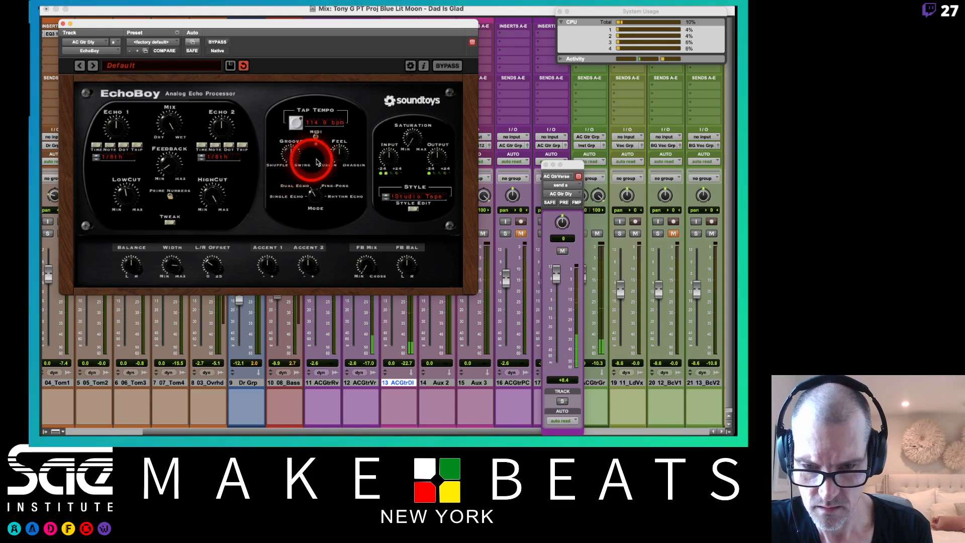
# Step: Close the EchoBoy window and lower the AC Gtr Verse send to the delay track to about -6.2 dB
pyautogui.click(334, 156)
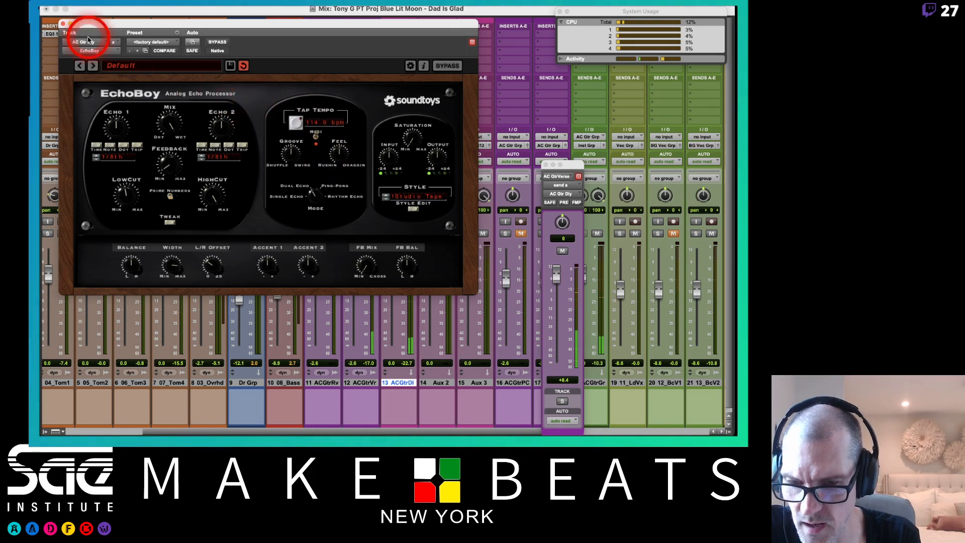
pyautogui.click(62, 23)
pyautogui.moveTo(557, 274); pyautogui.dragTo(555, 294)
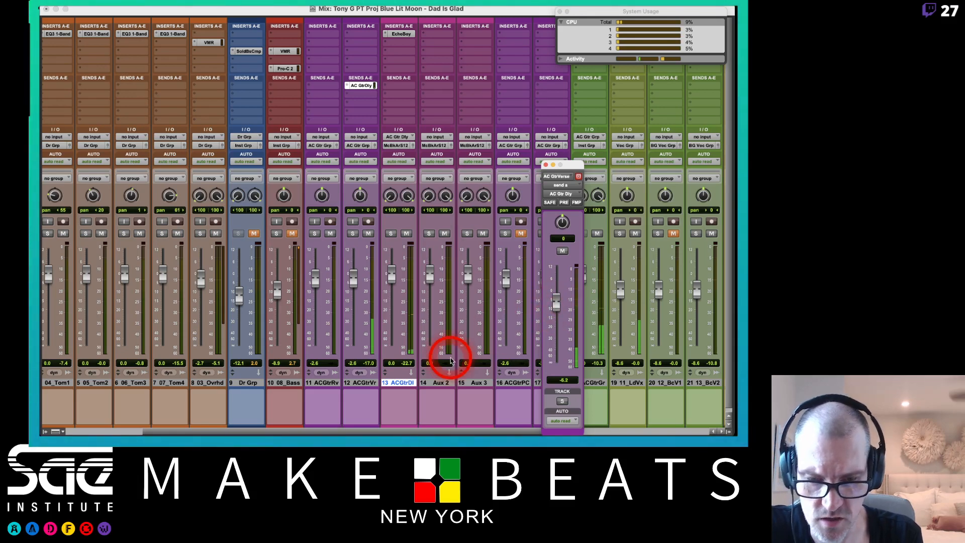
# Step: Rename the Aux 2 track as AC Gtr Rvb and insert the stereo RC 24 reverb on it
pyautogui.doubleClick(437, 383)
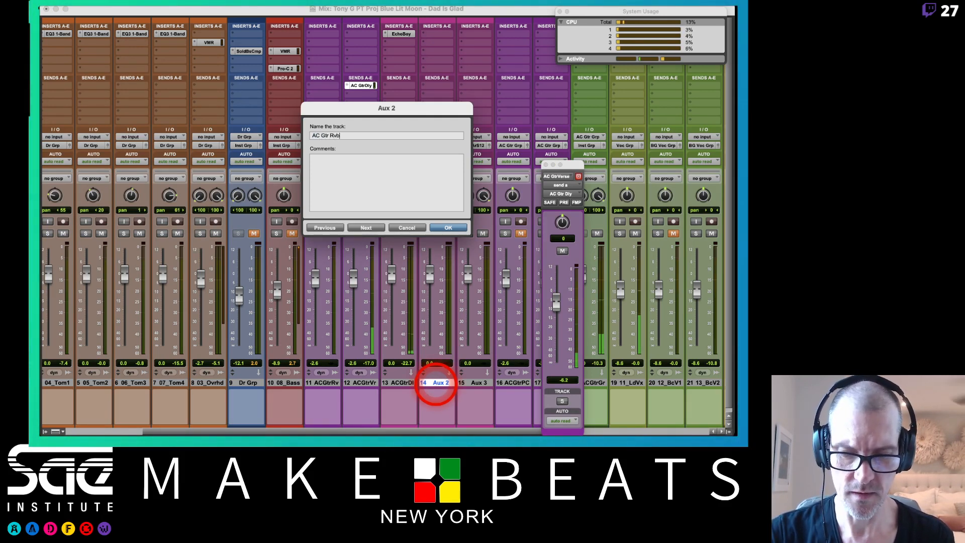
pyautogui.write('AC Gtr Rvb')
pyautogui.press('Return')
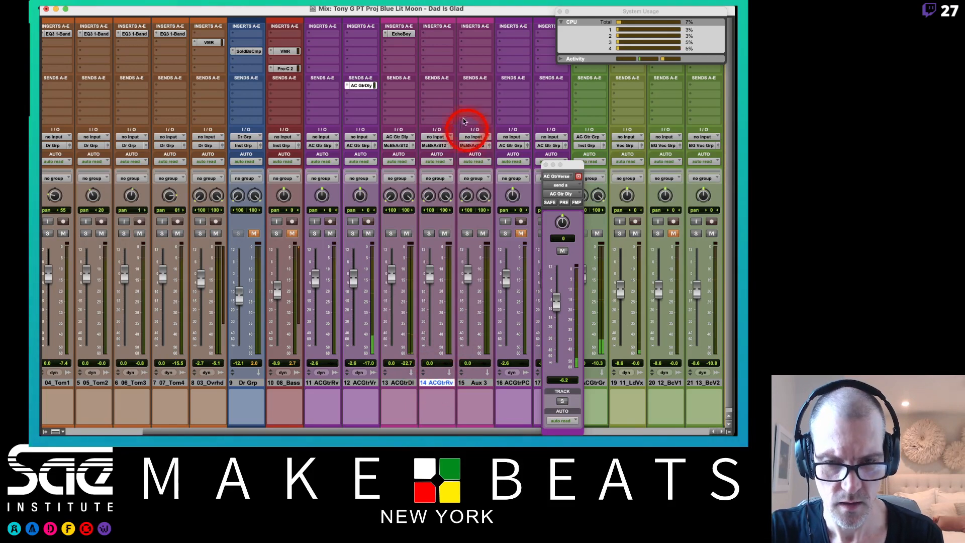
pyautogui.click(437, 34)
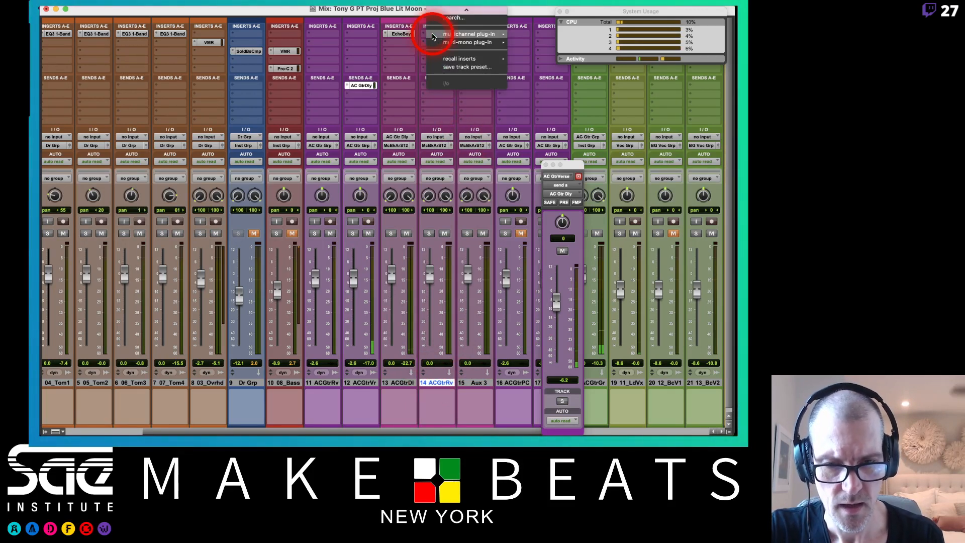
pyautogui.moveTo(482, 35)
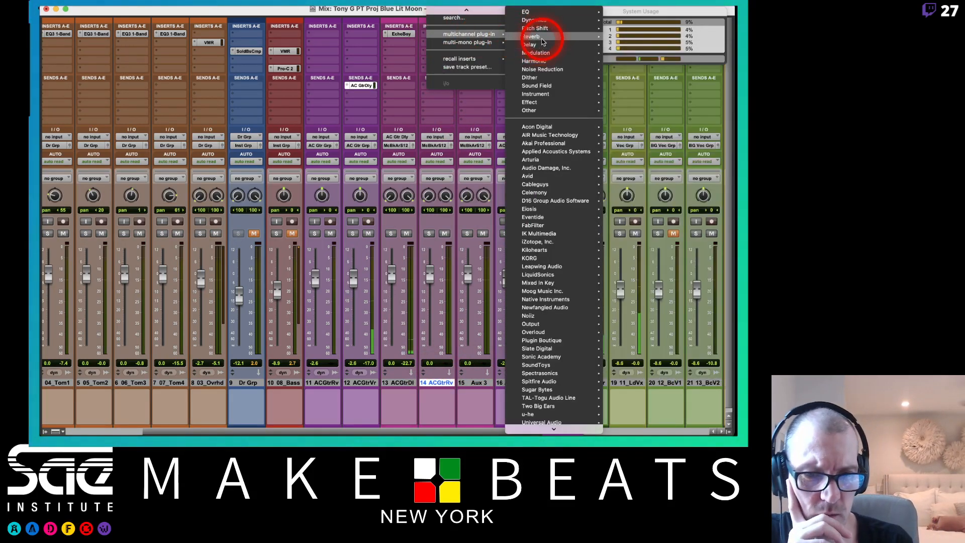
pyautogui.moveTo(542, 38)
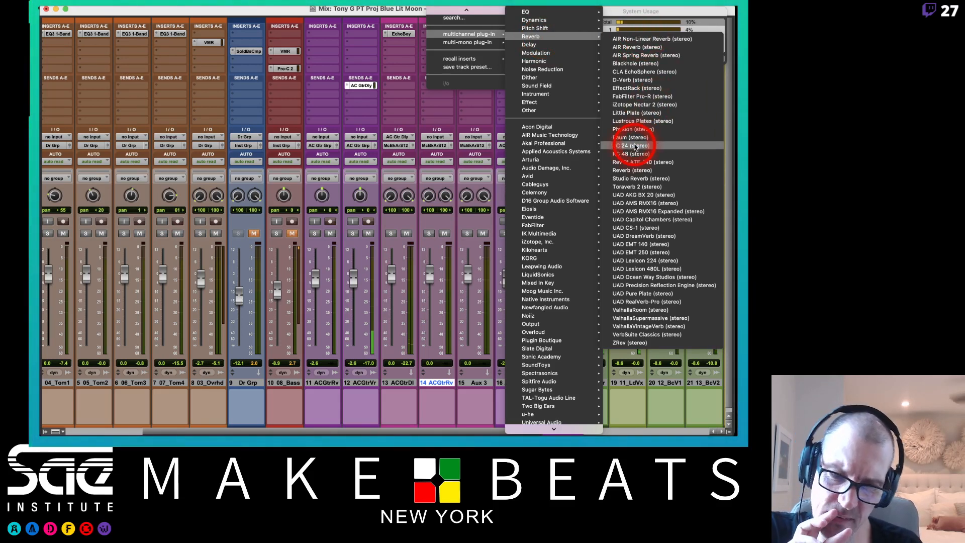
pyautogui.click(635, 146)
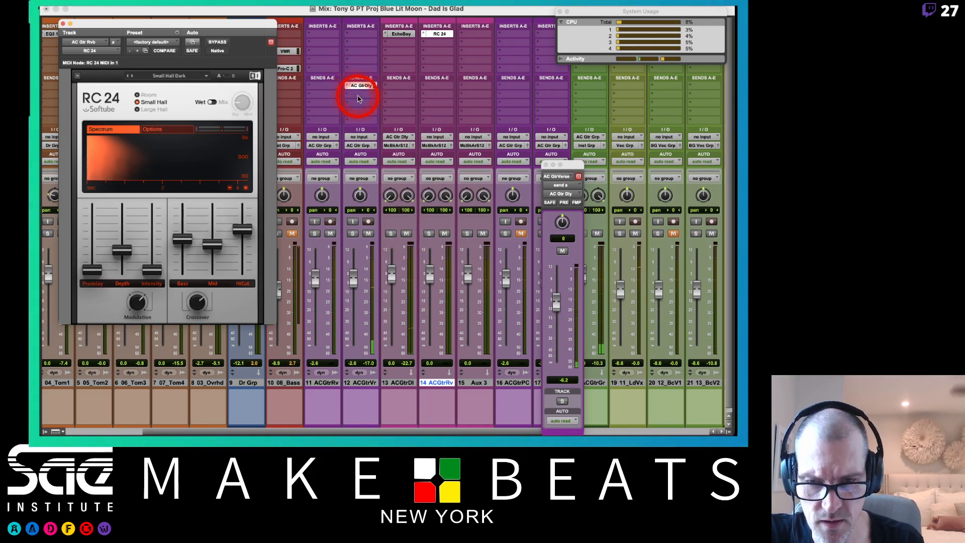
# Step: Add a second send on AC Gtr Verse to the AC Gtr Rvb track and set its level to 0.0 dB
pyautogui.click(356, 97)
pyautogui.moveTo(366, 144)
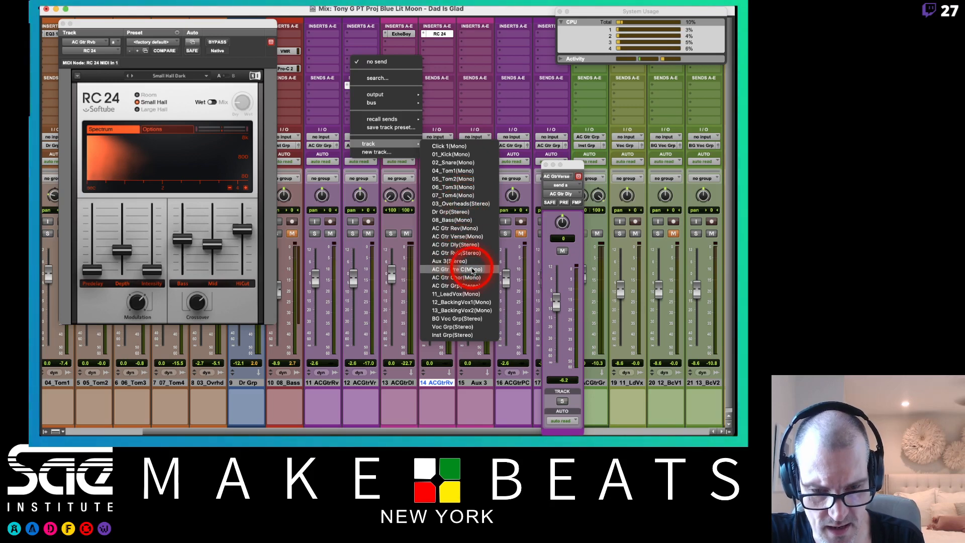
pyautogui.click(457, 252)
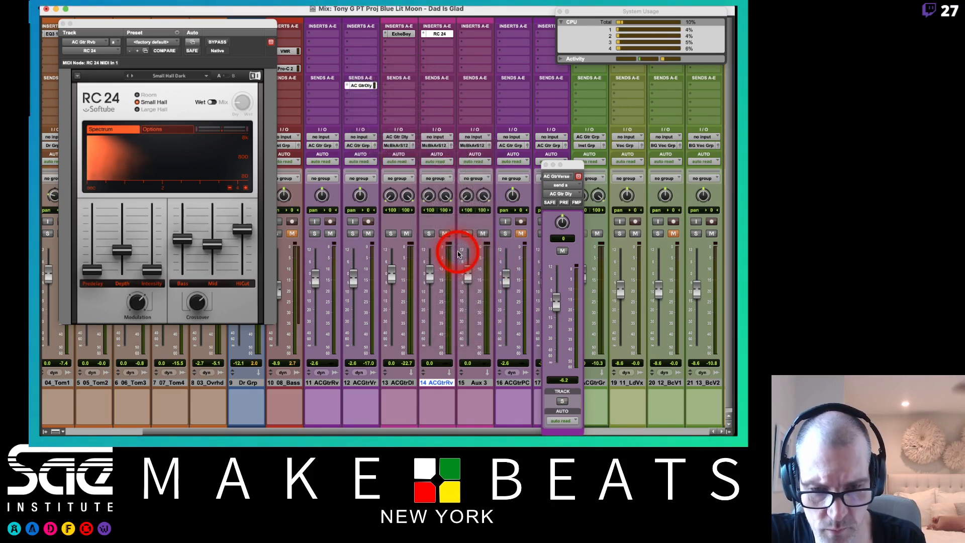
pyautogui.keyDown('alt'); pyautogui.click(557, 361); pyautogui.keyUp('alt')
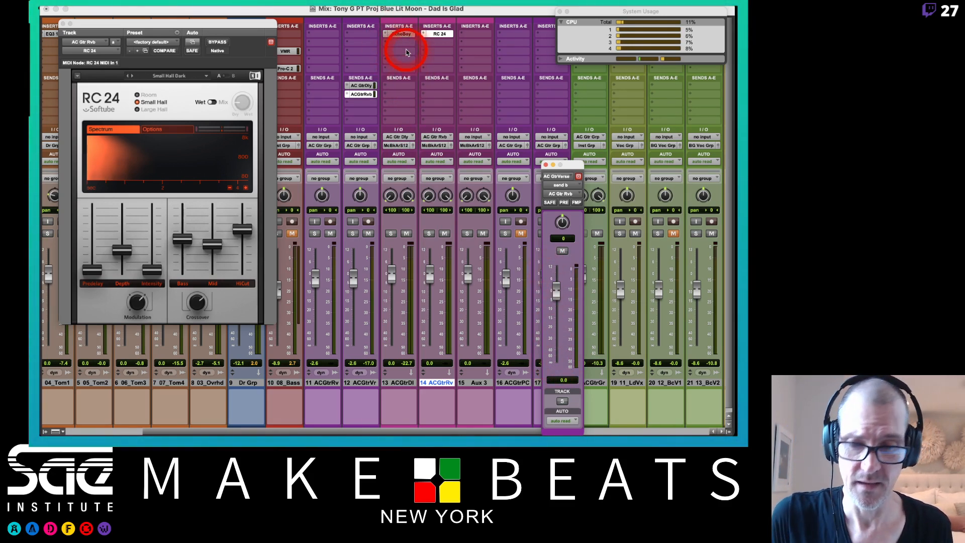
# Step: Copy the reverb send onto the AC Gtr Dly track and solo-safe the reverb and delay tracks
pyautogui.moveTo(363, 95); pyautogui.dragTo(399, 94)
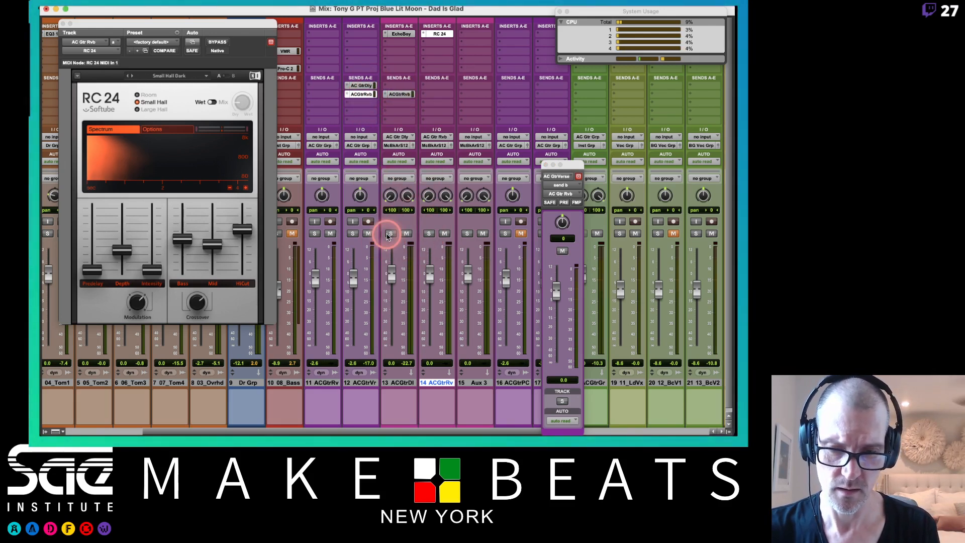
pyautogui.keyDown('super'); pyautogui.click(429, 235); pyautogui.keyUp('super')
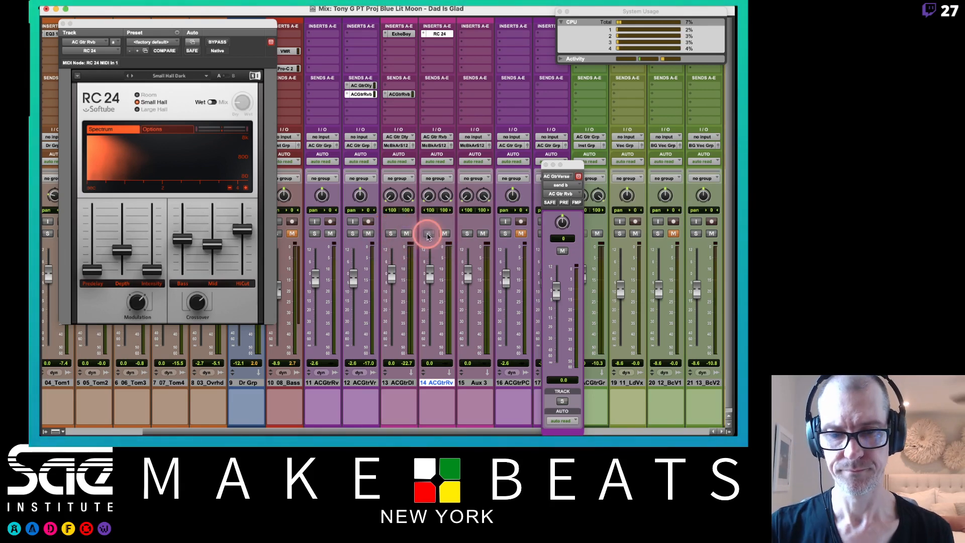
pyautogui.keyDown('super'); pyautogui.click(391, 235); pyautogui.keyUp('super')
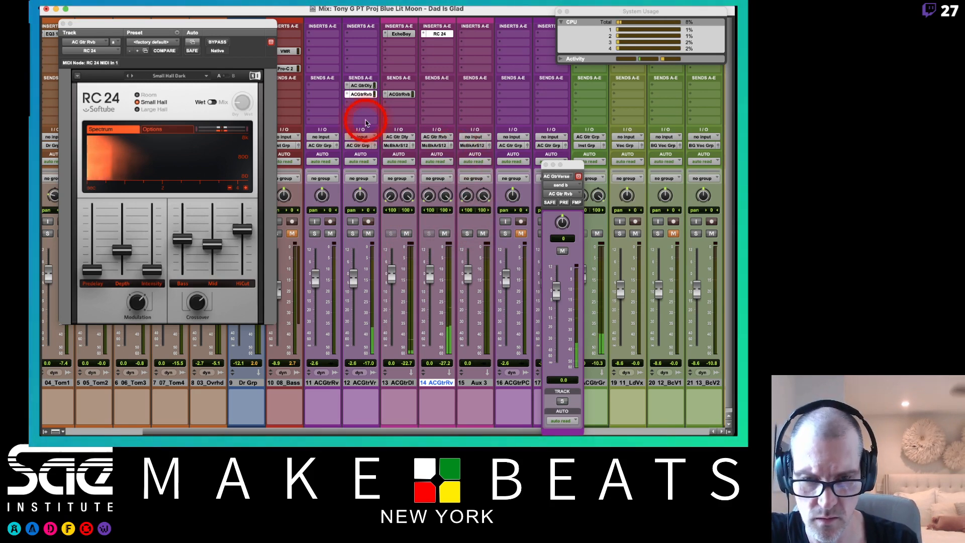
# Step: Try the Vox Widener and Warm and Cosy presets in the RC 24 reverb
pyautogui.click(165, 77)
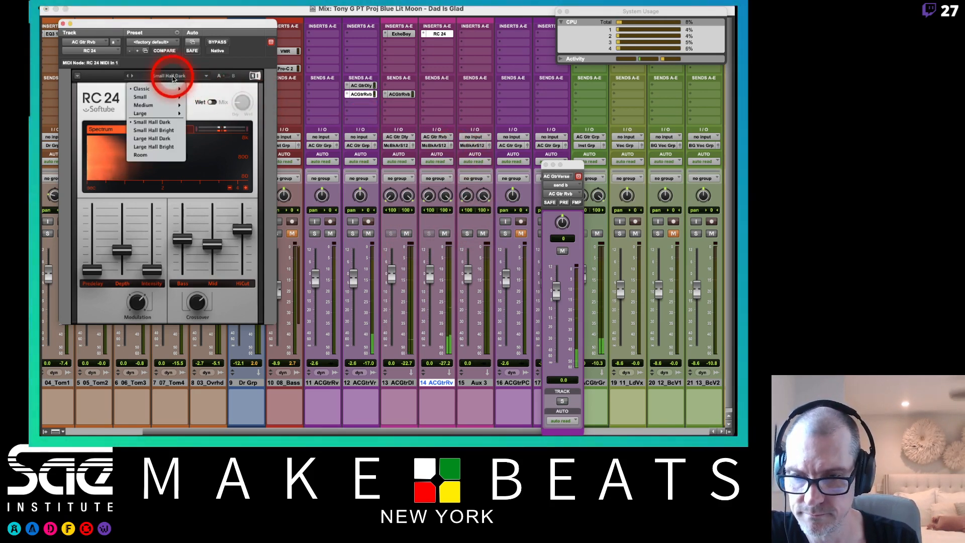
pyautogui.moveTo(163, 89)
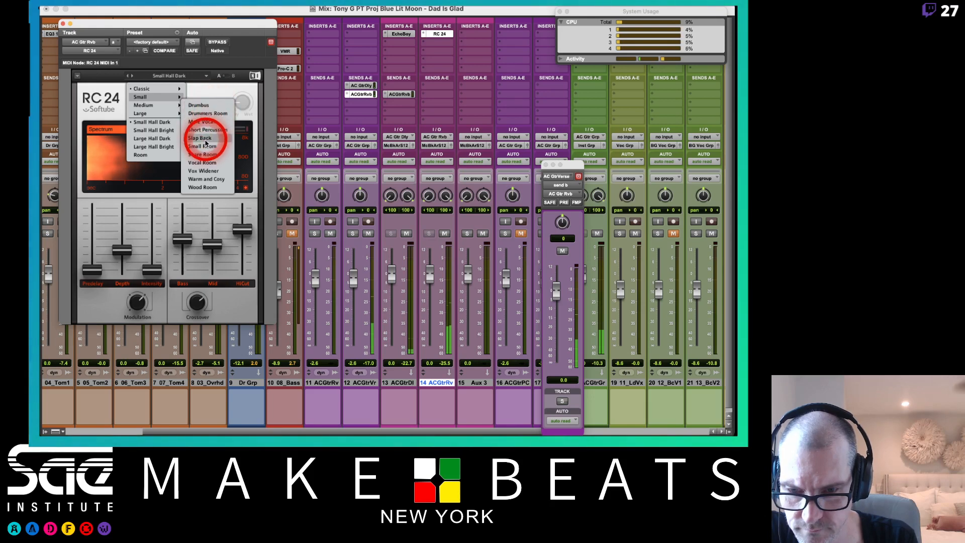
pyautogui.click(214, 171)
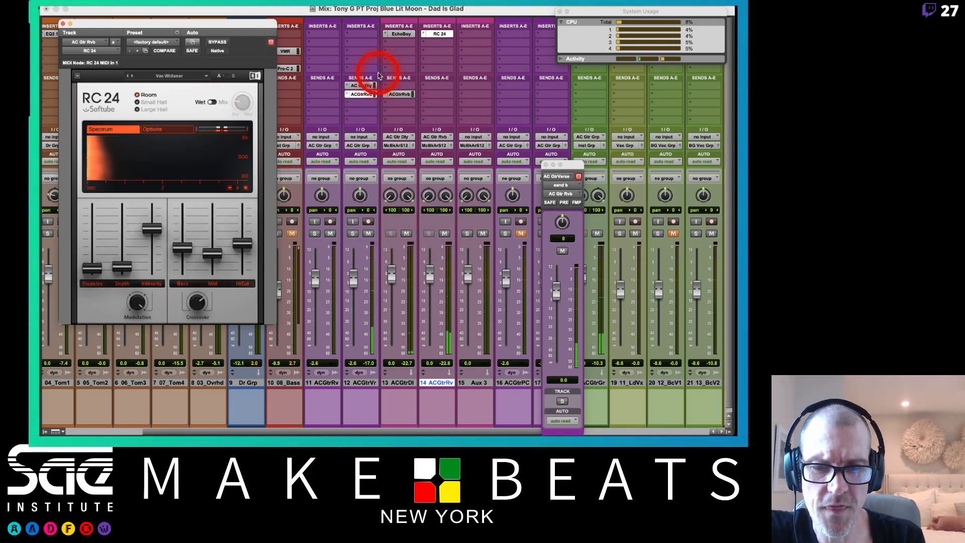
pyautogui.click(179, 77)
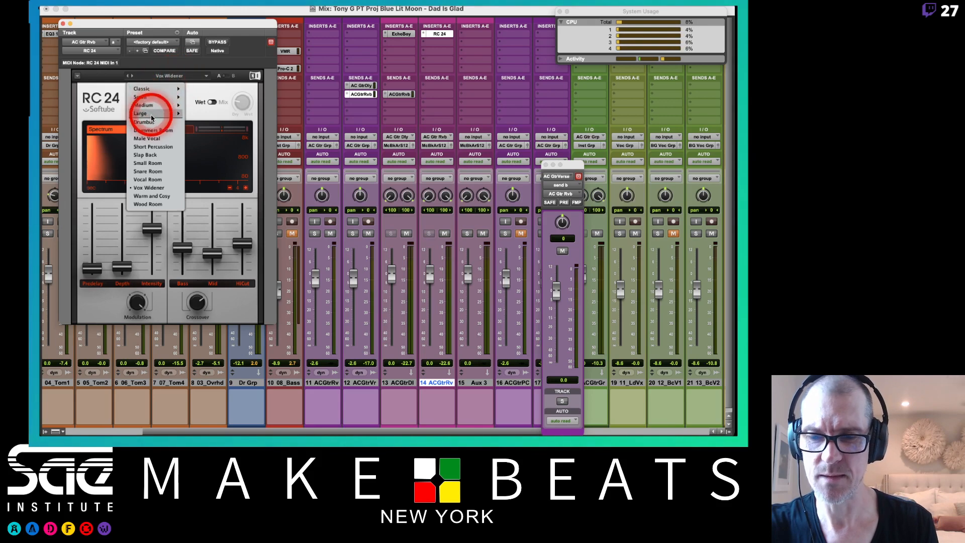
pyautogui.click(154, 197)
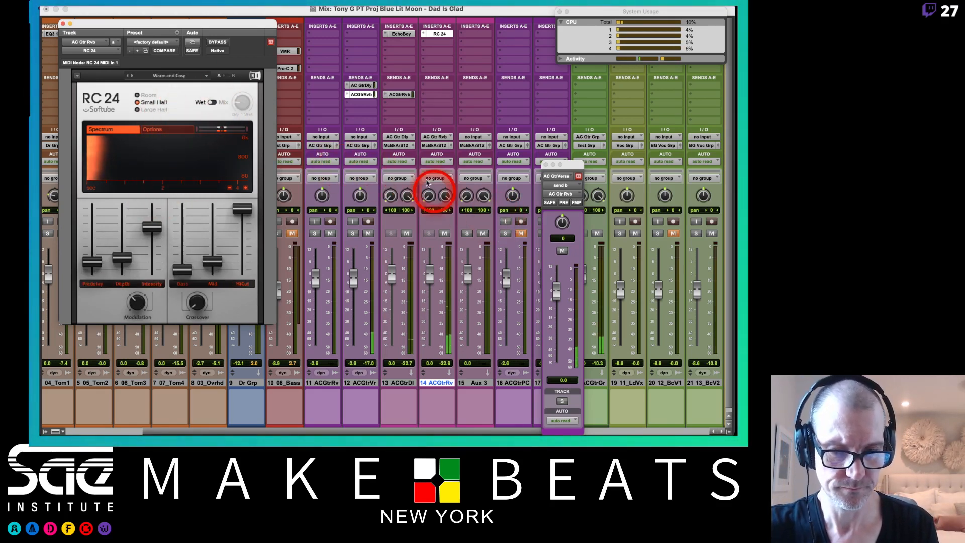
# Step: Lower the reverb send to about -5.2 dB on AC Gtr Verse and about -6.2 dB on AC Gtr Dly
pyautogui.click(361, 94)
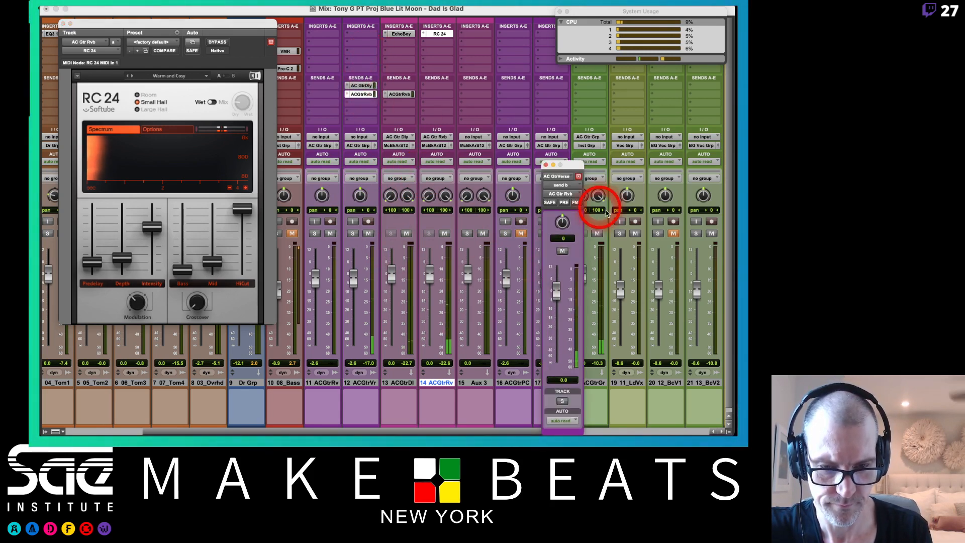
pyautogui.moveTo(556, 287); pyautogui.dragTo(556, 301)
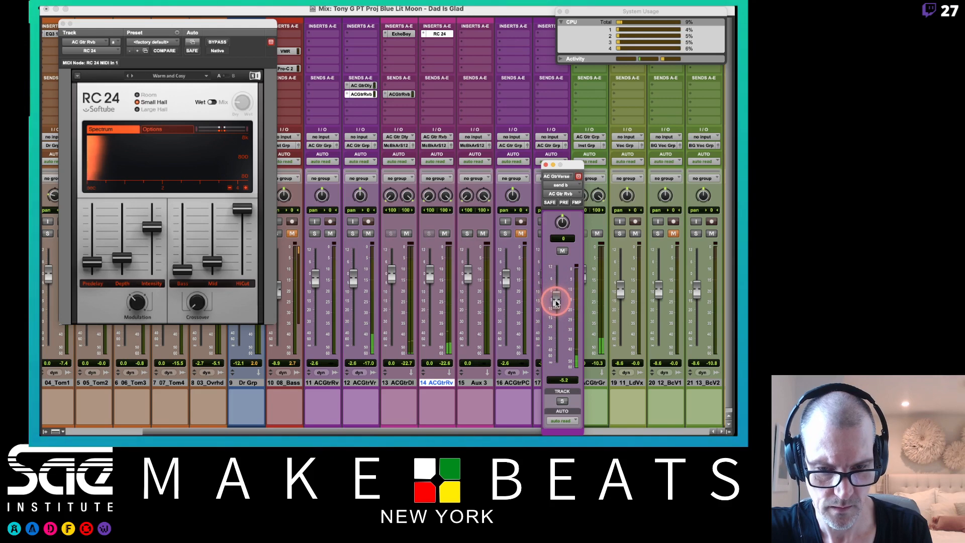
pyautogui.click(395, 95)
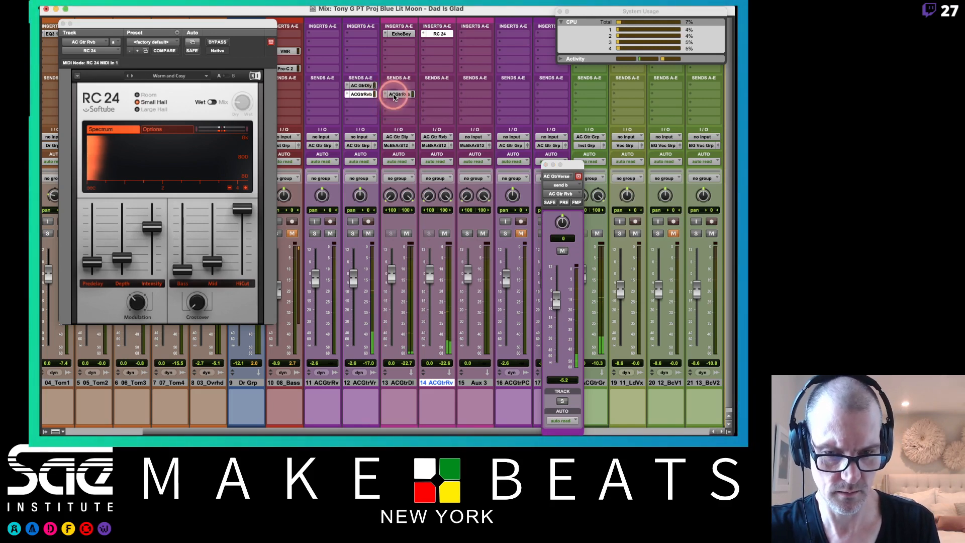
pyautogui.moveTo(555, 301); pyautogui.dragTo(557, 311)
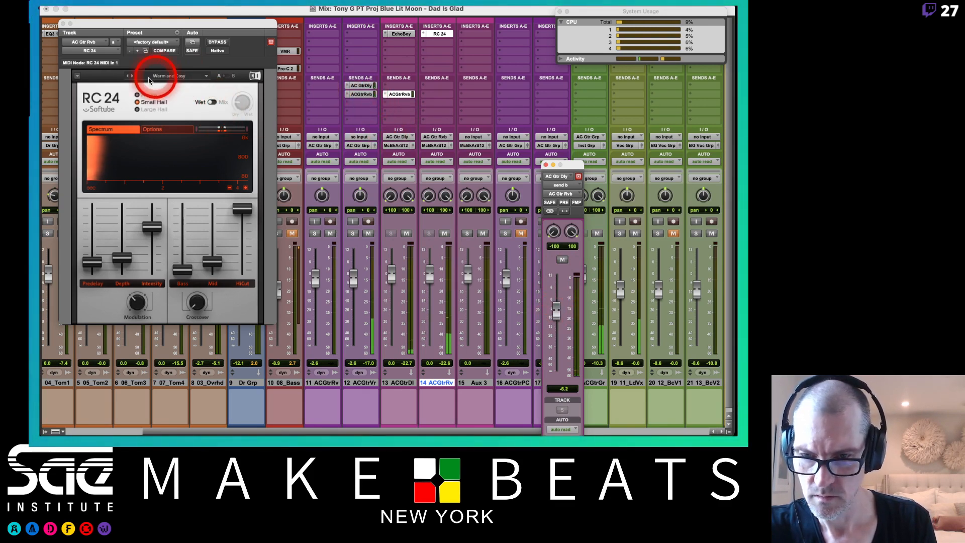
# Step: Load the Wood Room preset in RC 24, unmute the bass track and move the reverb window up slightly
pyautogui.click(181, 76)
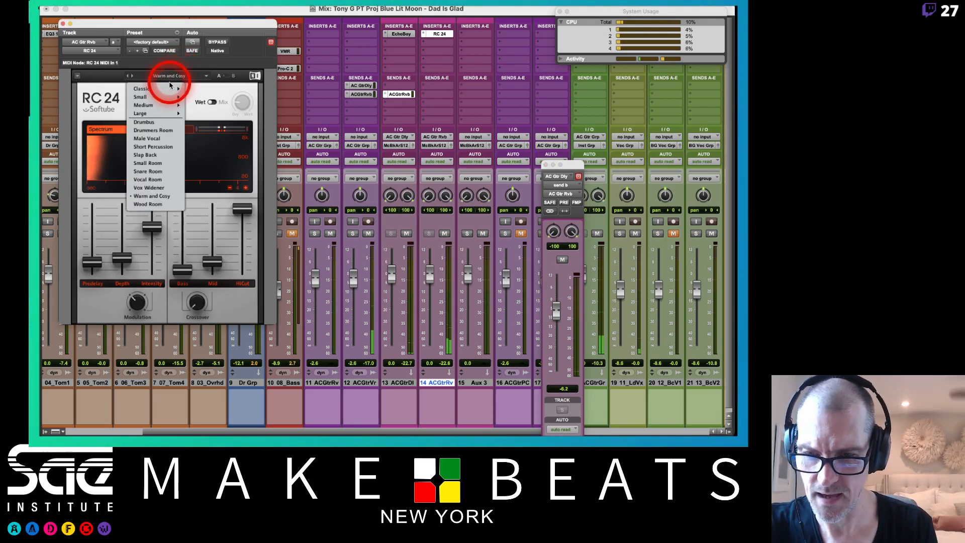
pyautogui.moveTo(160, 97)
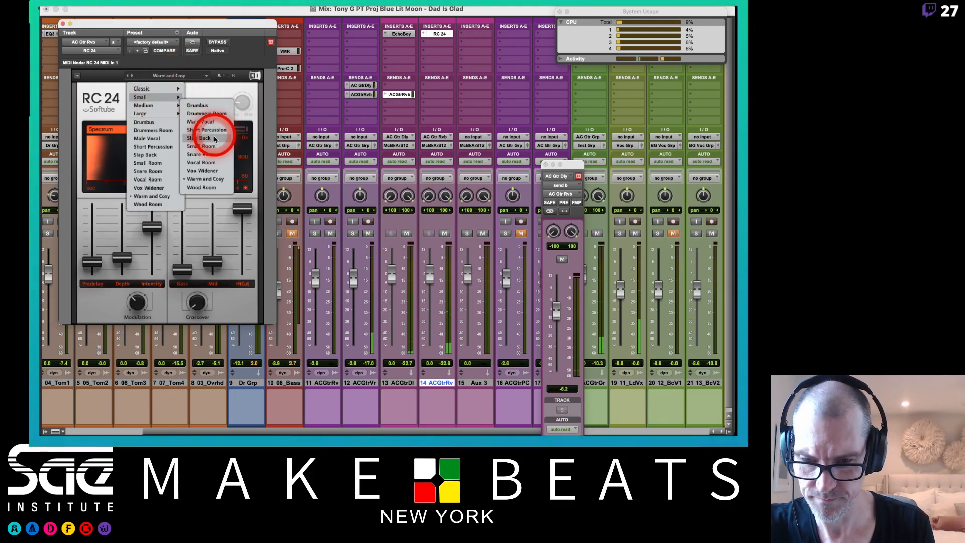
pyautogui.click(201, 187)
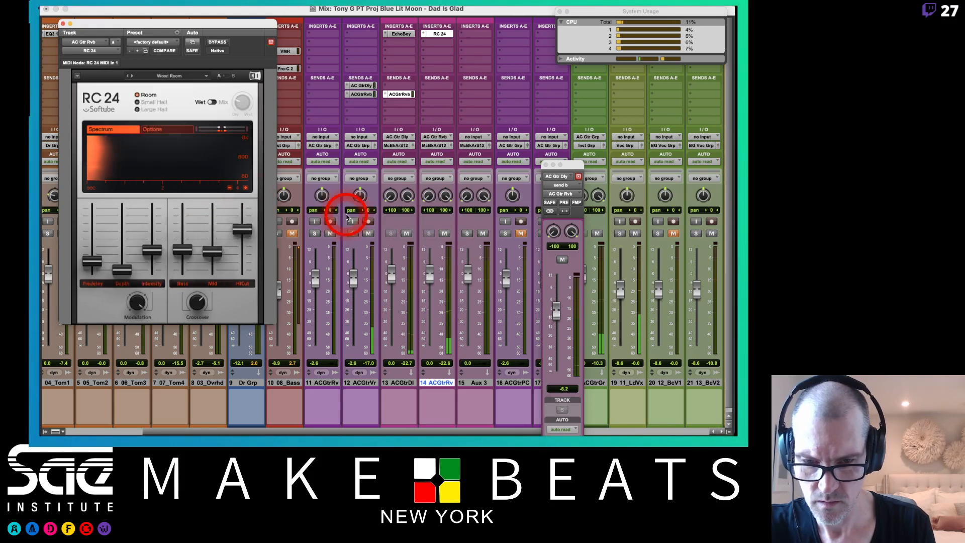
pyautogui.click(292, 233)
pyautogui.moveTo(258, 35); pyautogui.dragTo(248, 10)
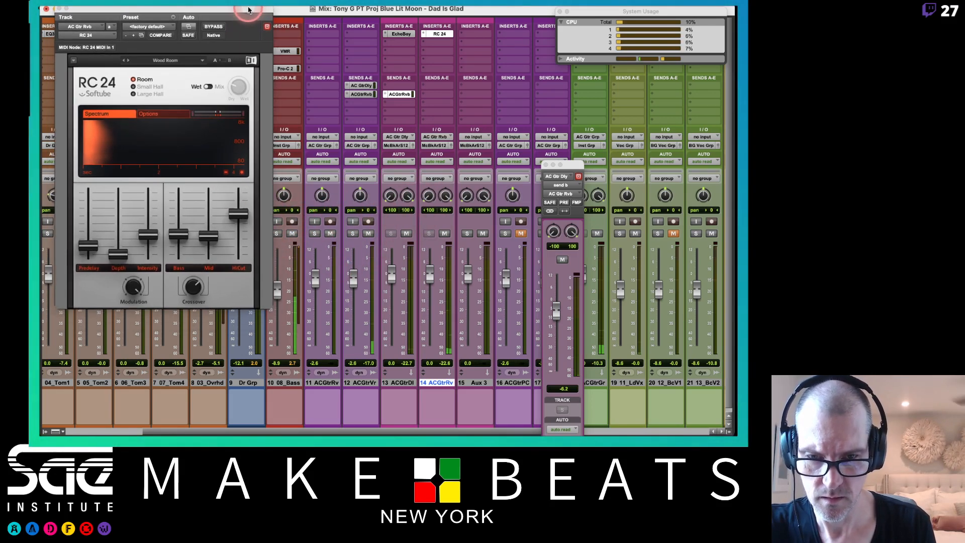
pyautogui.click(417, 117)
pyautogui.click(250, 59)
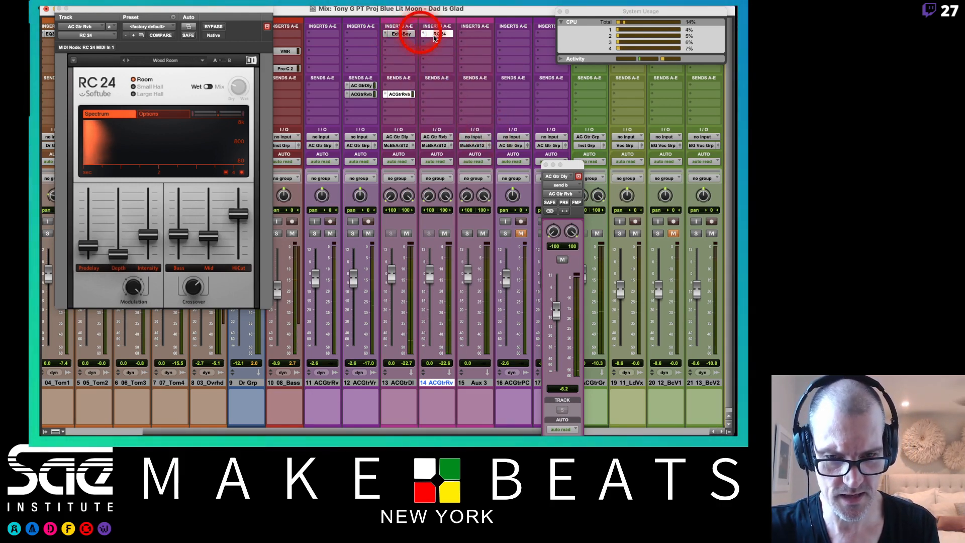
# Step: Rename the Aux 3 track as AC Gtr Ens
pyautogui.doubleClick(474, 383)
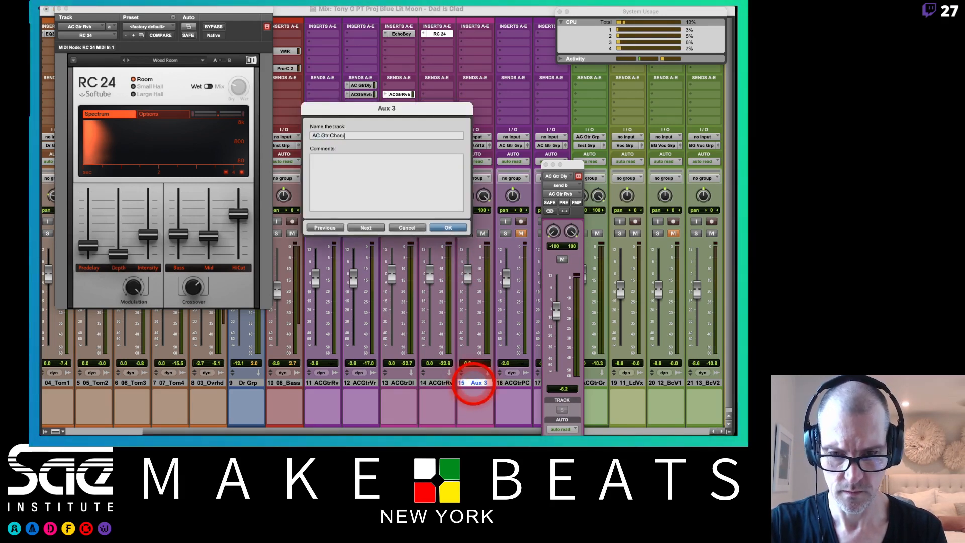
pyautogui.press('Return')
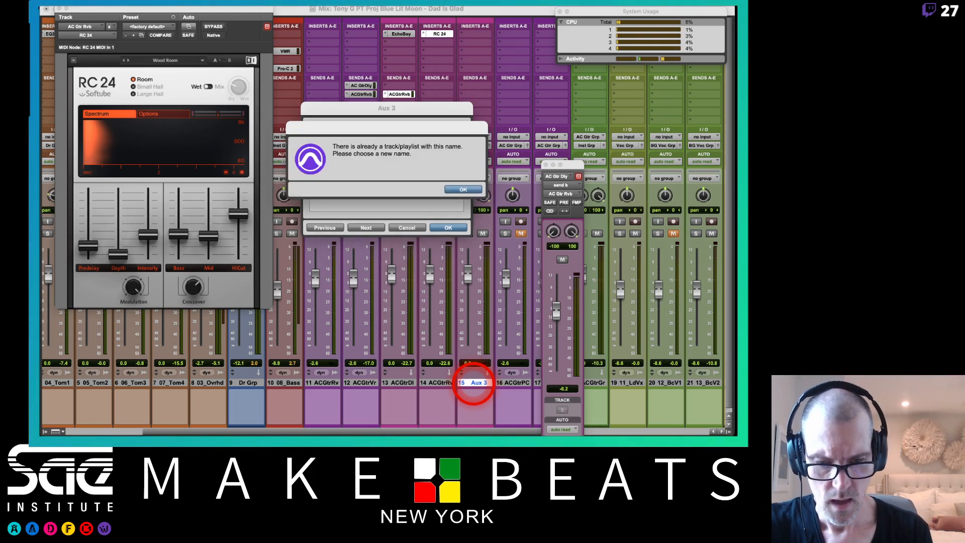
pyautogui.press('Return')
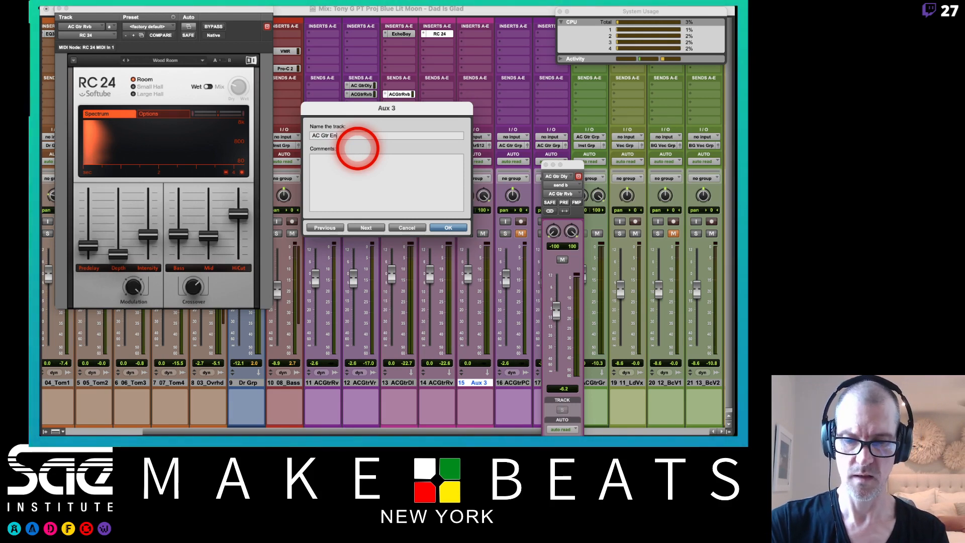
pyautogui.press('Return')
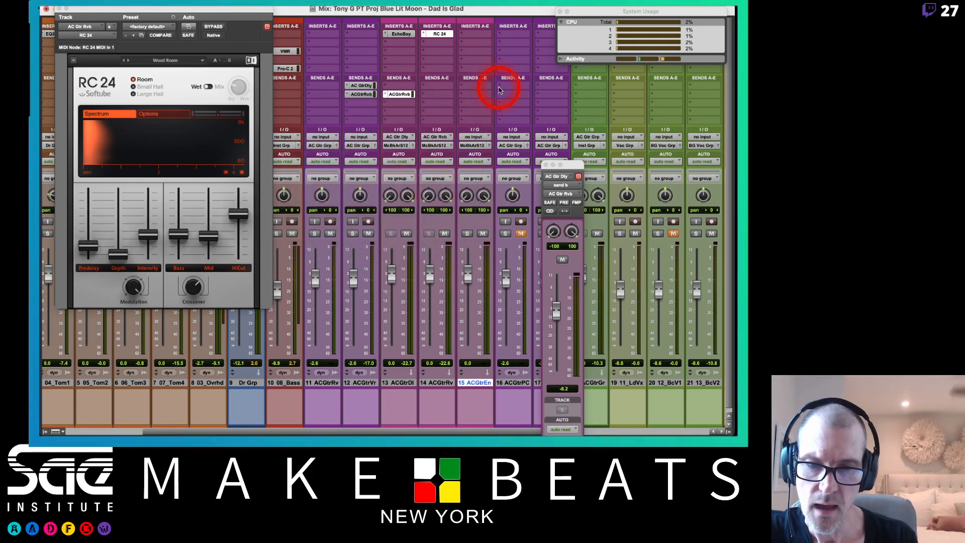
# Step: Insert the stereo Native Instruments Choral plug-in on the AC Gtr Ens track
pyautogui.click(472, 33)
pyautogui.moveTo(517, 38)
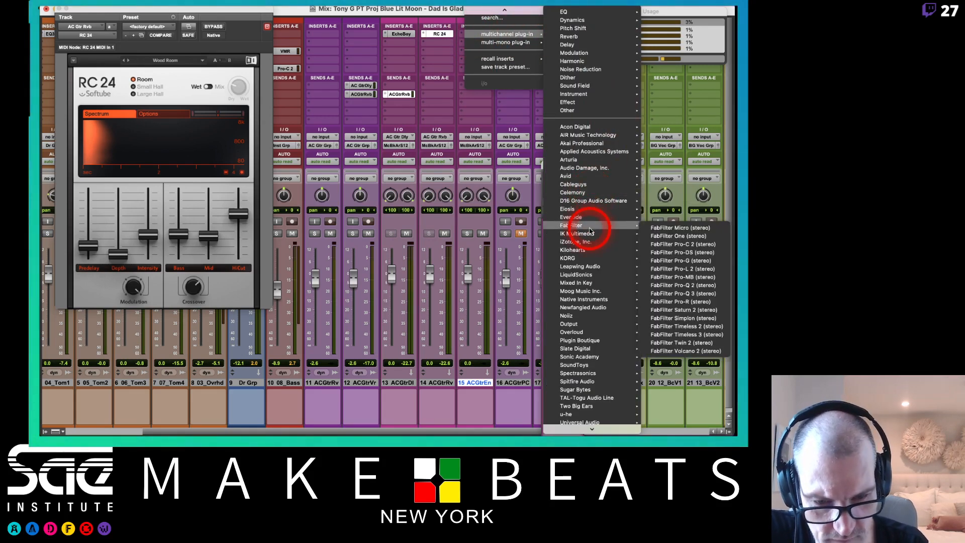
pyautogui.moveTo(575, 302)
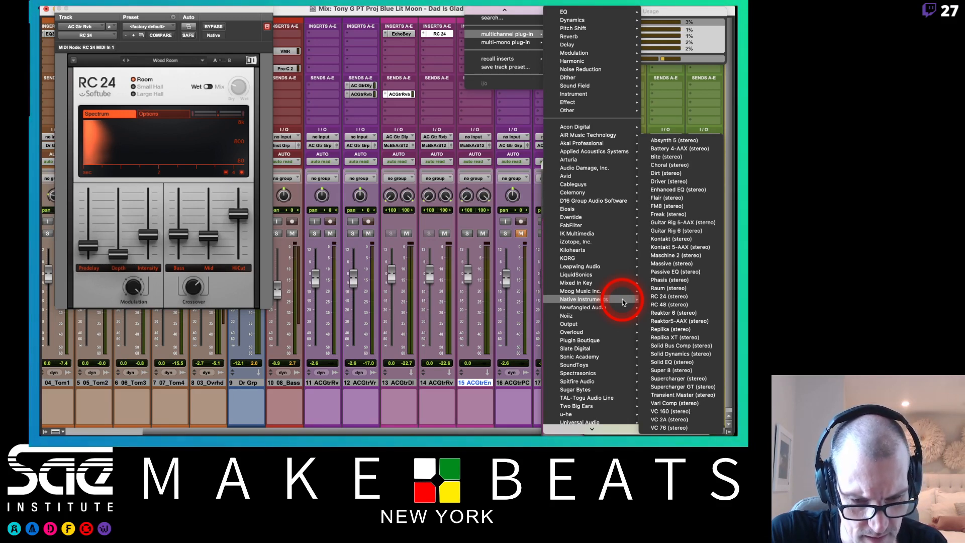
pyautogui.click(682, 168)
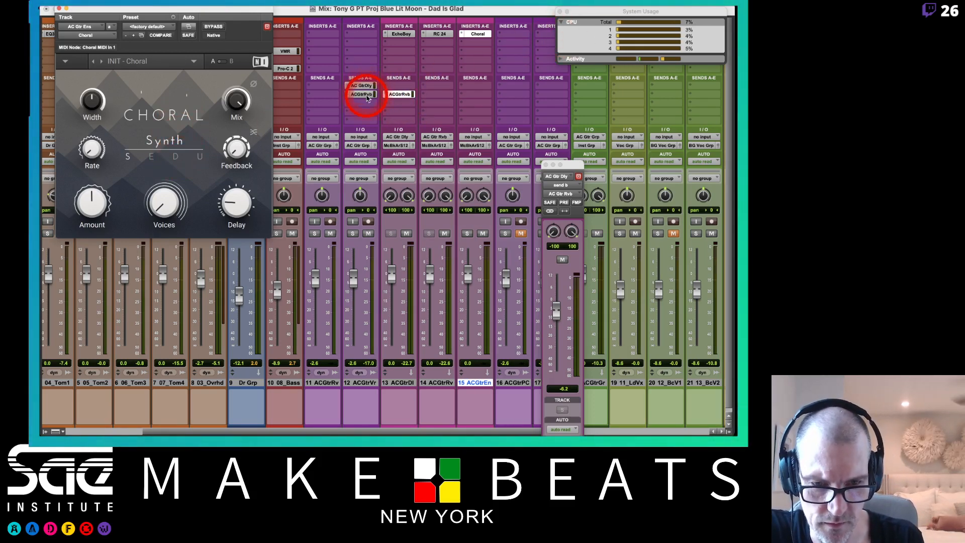
# Step: Move the AC Gtr Ens track ahead of AC Gtr Rvb and copy the reverb send from AC Gtr Dly onto it
pyautogui.click(547, 166)
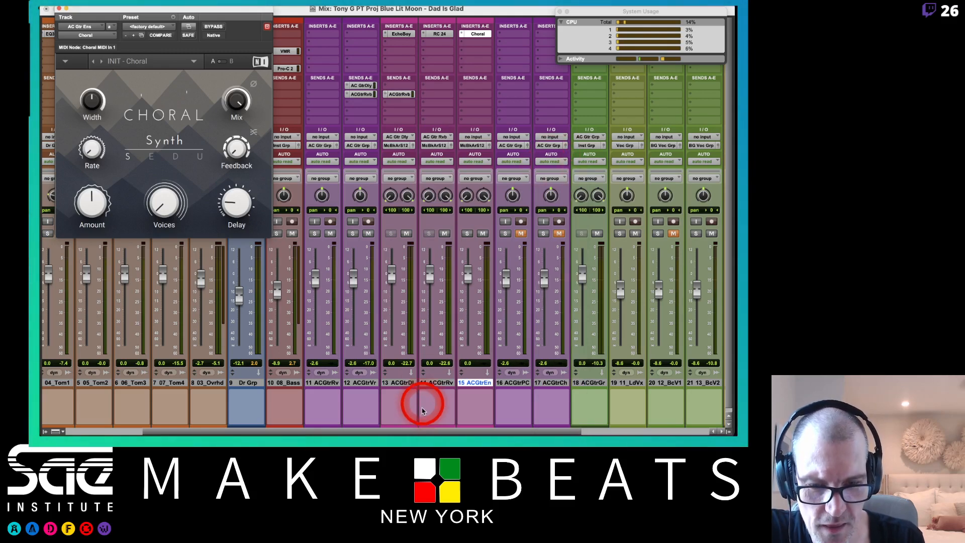
pyautogui.moveTo(473, 387); pyautogui.dragTo(423, 383)
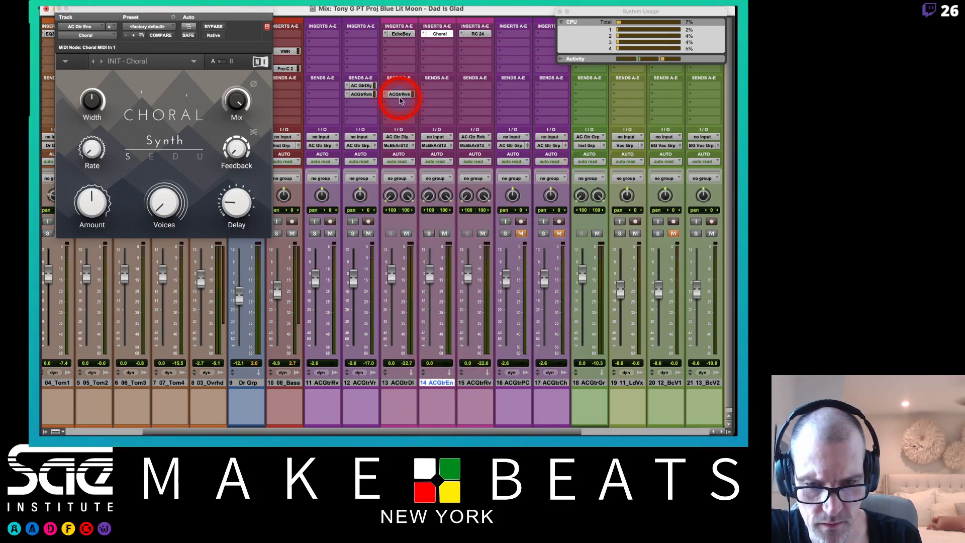
pyautogui.moveTo(401, 100); pyautogui.dragTo(432, 99)
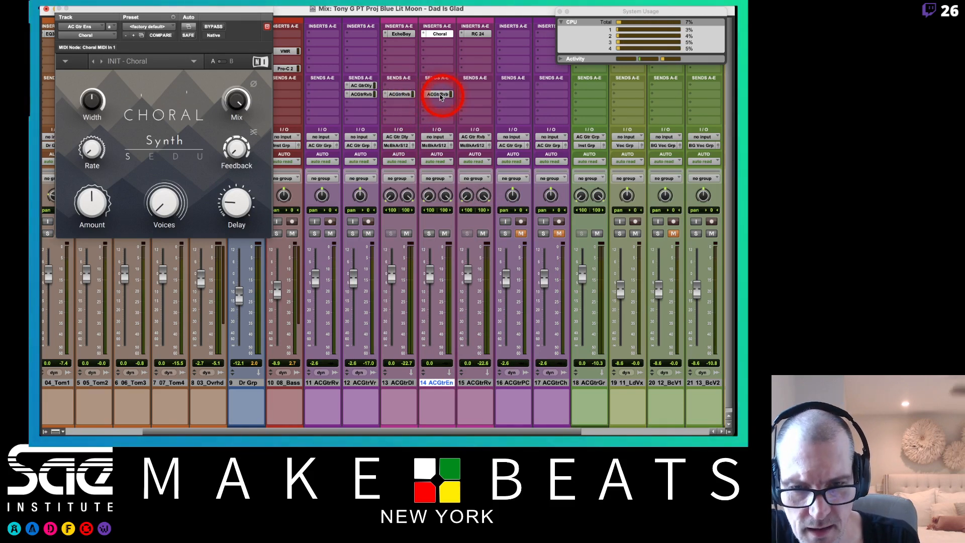
# Step: Set Choral's mix to 100 % and add a send on AC Gtr Verse to AC Gtr Ens at 0.0 dB
pyautogui.moveTo(236, 100); pyautogui.dragTo(244, 104)
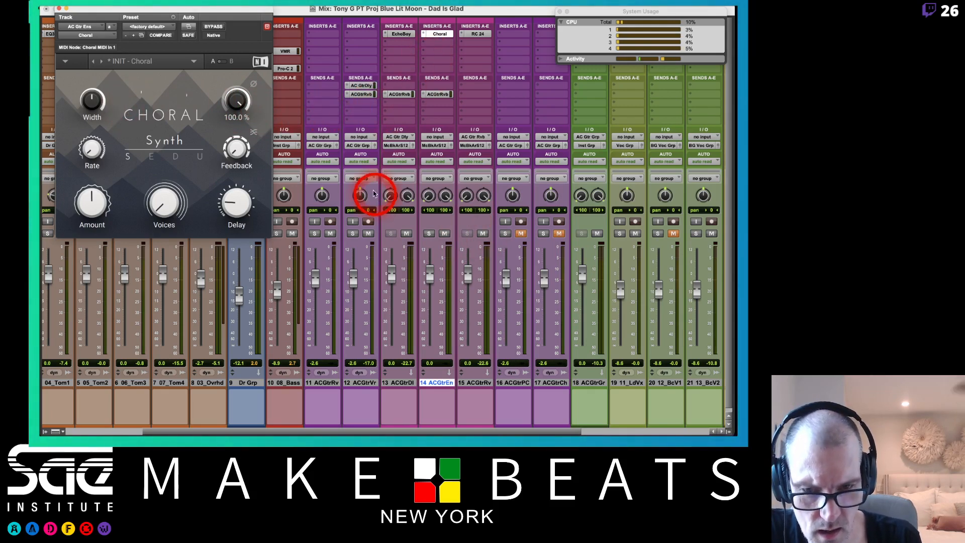
pyautogui.click(364, 106)
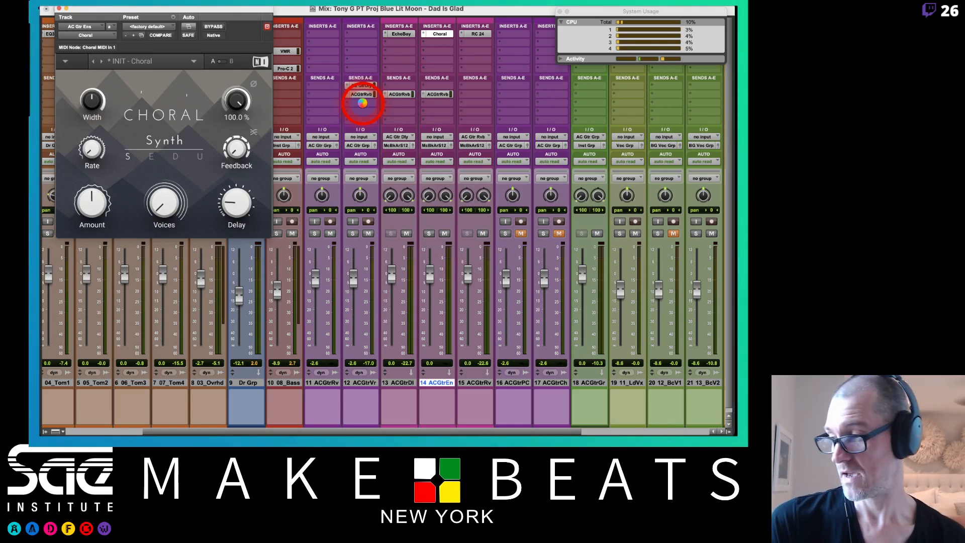
pyautogui.click(363, 103)
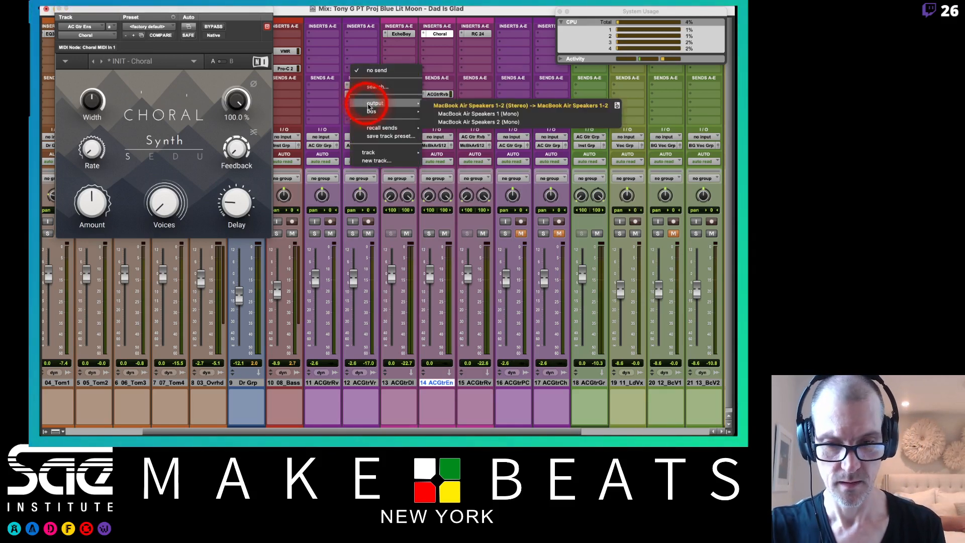
pyautogui.moveTo(369, 113)
pyautogui.moveTo(367, 151)
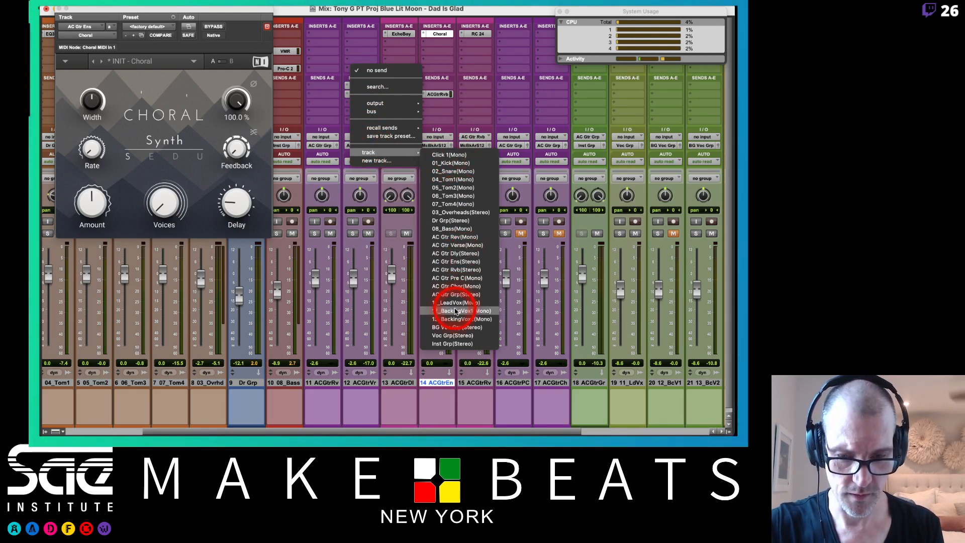
pyautogui.click(461, 264)
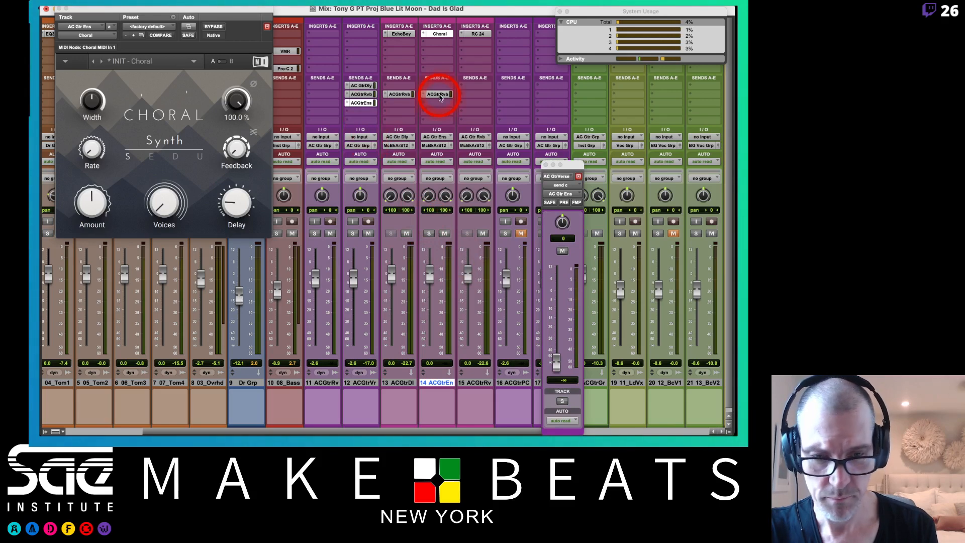
pyautogui.keyDown('alt'); pyautogui.click(556, 364); pyautogui.keyUp('alt')
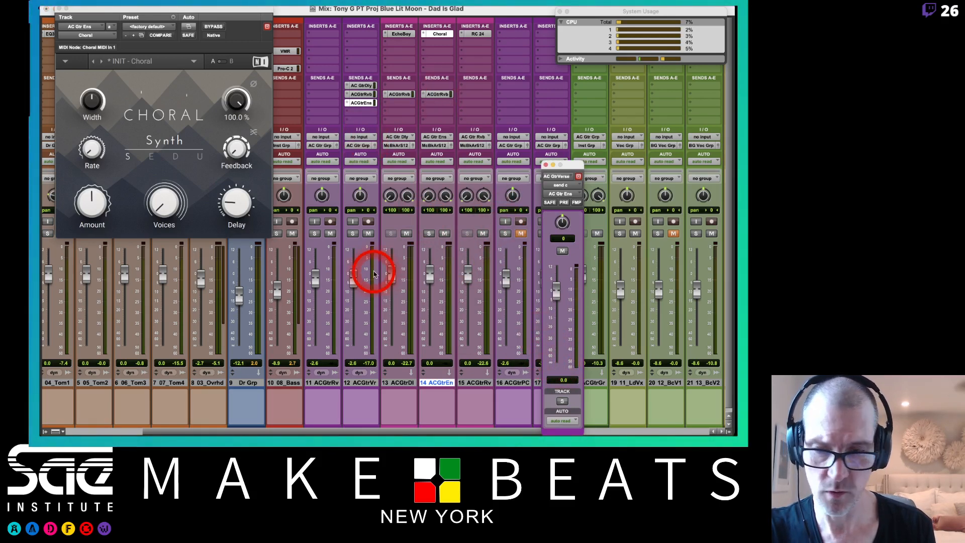
# Step: Mute the bass, AC Gtr Dly and AC Gtr Rvb tracks
pyautogui.click(291, 234)
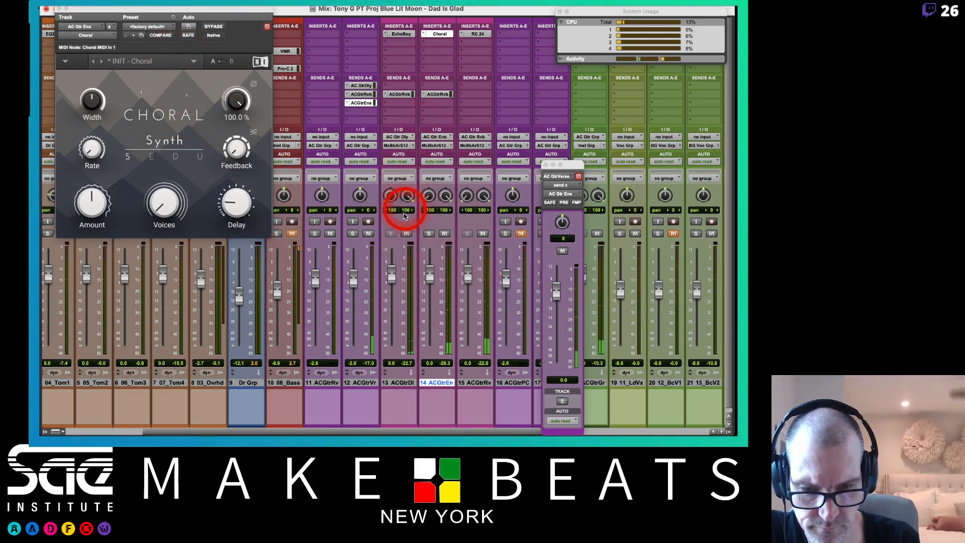
pyautogui.click(406, 233)
pyautogui.click(482, 234)
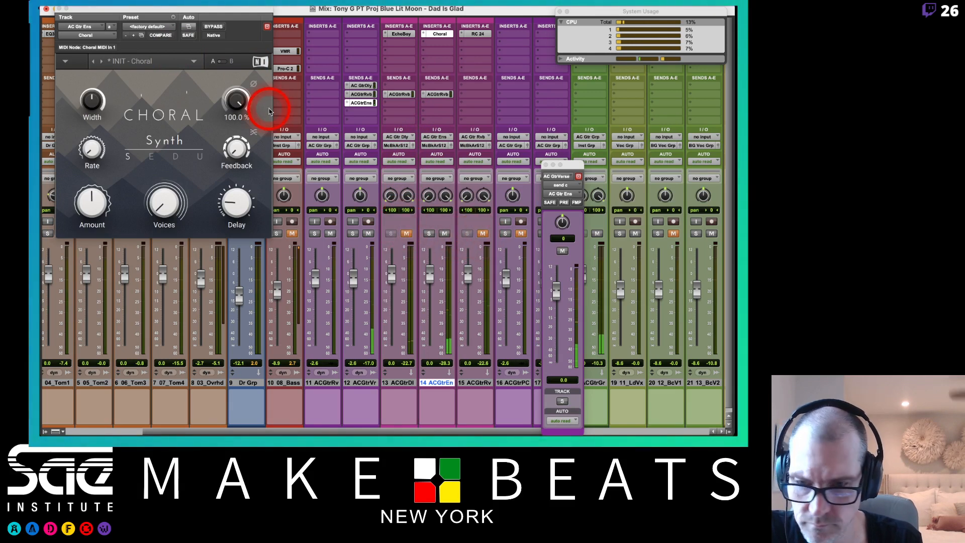
# Step: Load Choral's Neubau preset from the Spaces category and solo-safe the AC Gtr Ens track
pyautogui.click(159, 62)
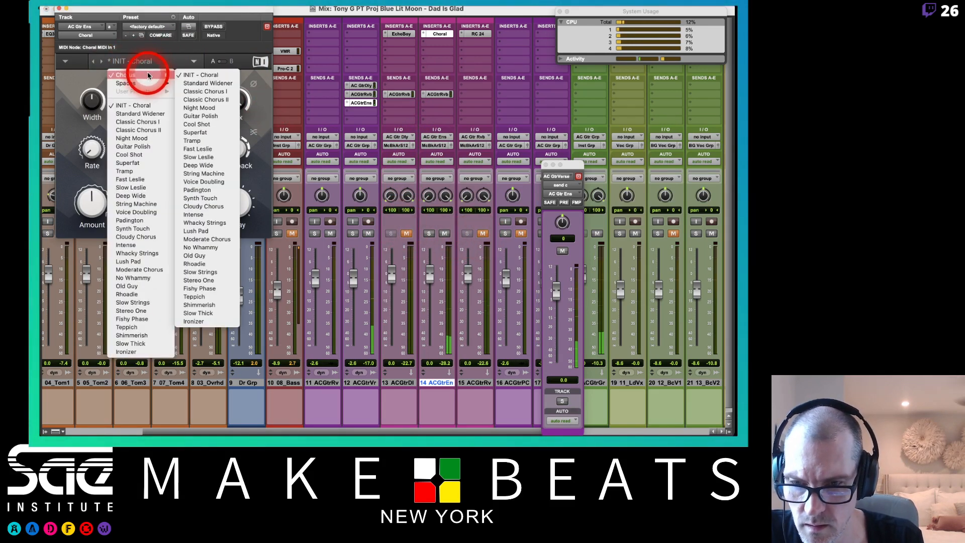
pyautogui.moveTo(147, 83)
pyautogui.click(190, 85)
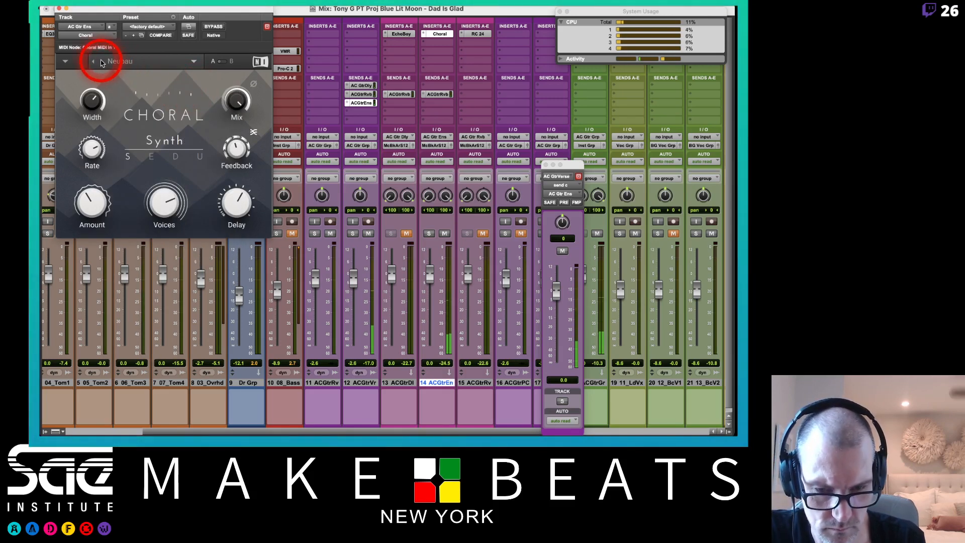
pyautogui.keyDown('super'); pyautogui.click(428, 233); pyautogui.keyUp('super')
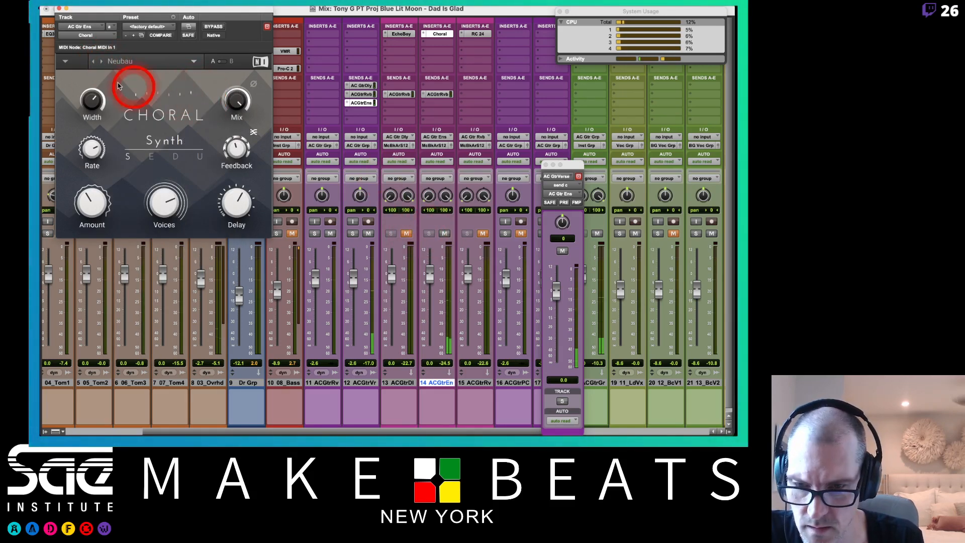
# Step: Audition Choral's Spaces presets from Rocka Slap through Anomaly, raising the mix of After Impact to 97.5 %
pyautogui.click(102, 62)
pyautogui.click(101, 63)
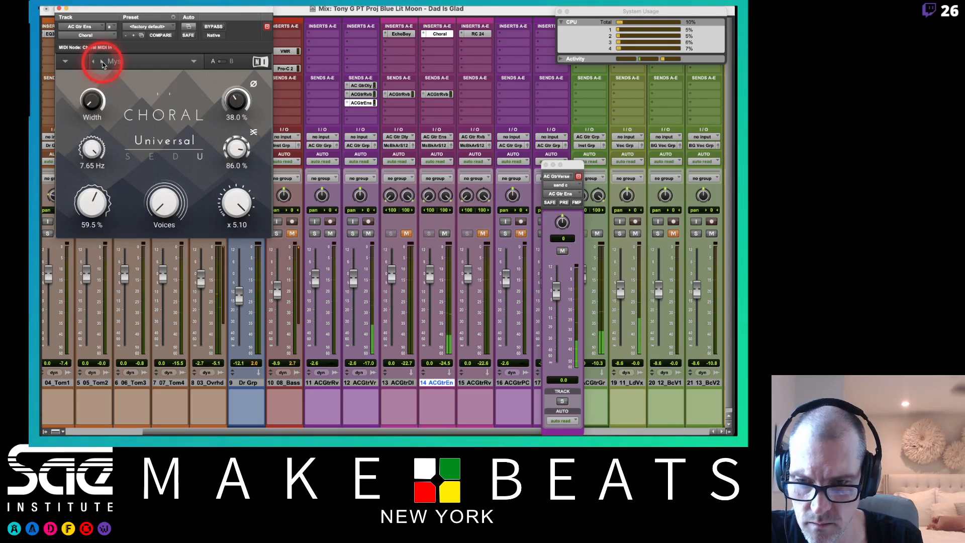
pyautogui.click(102, 63)
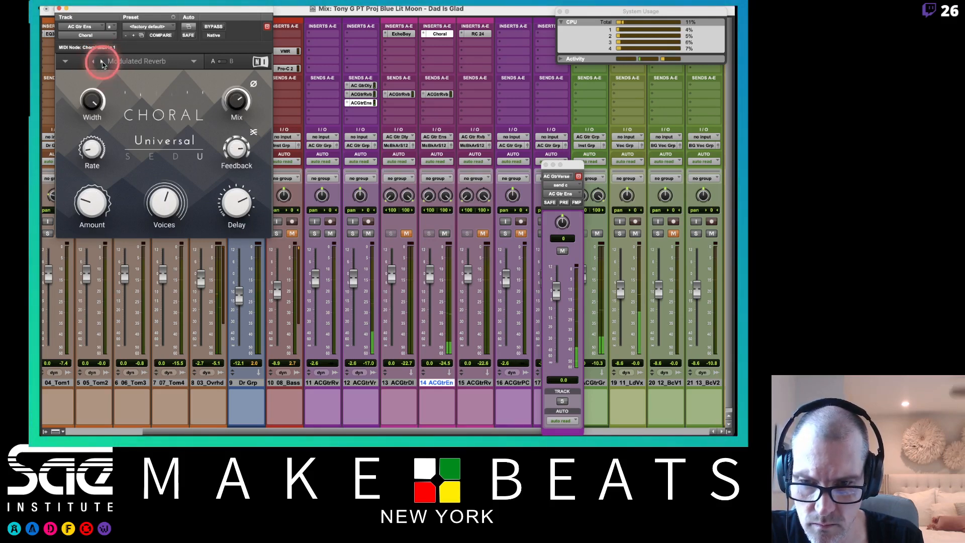
pyautogui.click(101, 62)
pyautogui.click(236, 101)
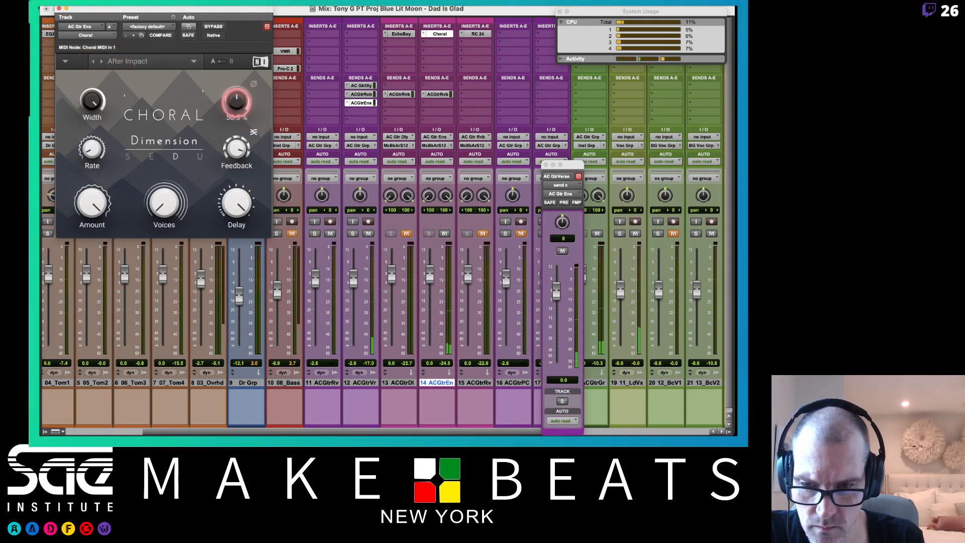
pyautogui.moveTo(236, 101); pyautogui.dragTo(236, 75)
pyautogui.click(120, 62)
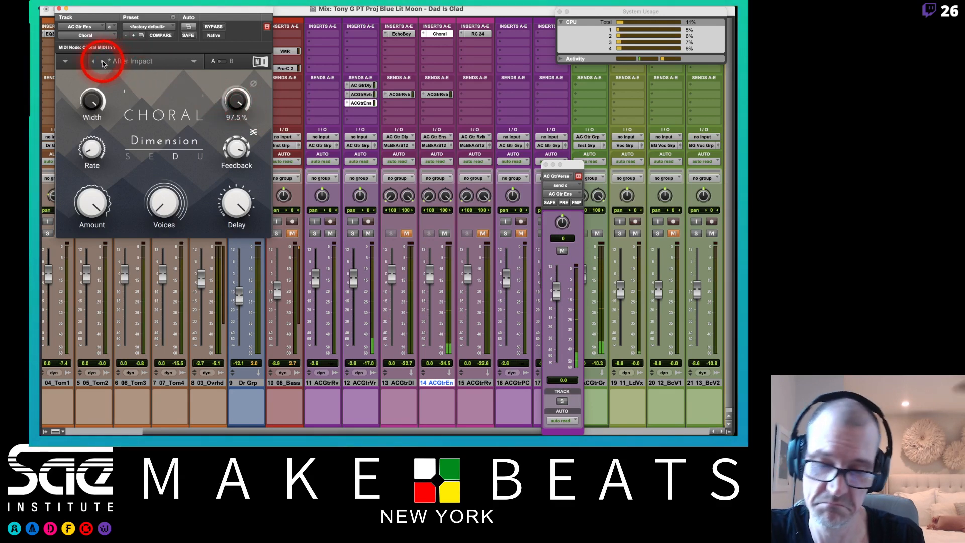
pyautogui.click(102, 62)
# Step: Audition Choral's Chorus presets from Standard Widener through Superfat
pyautogui.click(146, 61)
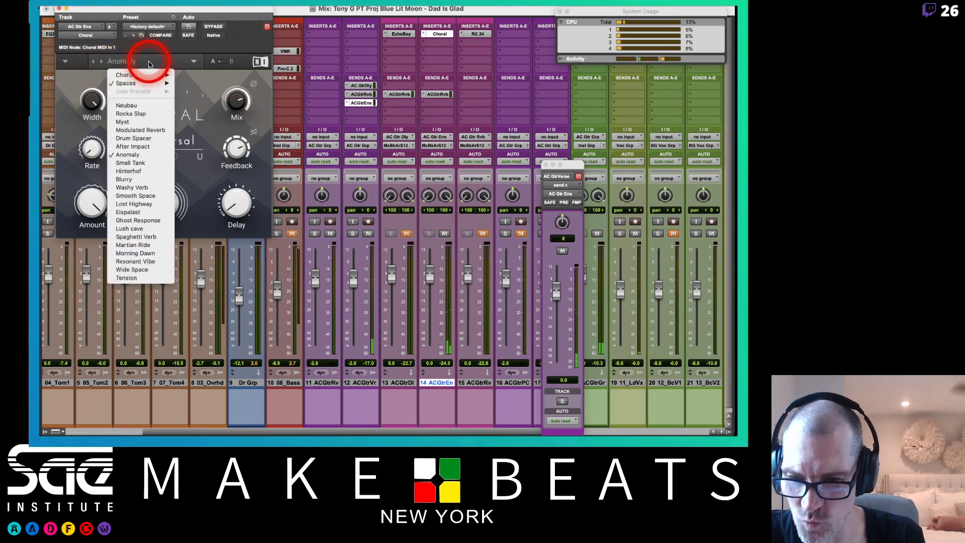
pyautogui.moveTo(149, 75)
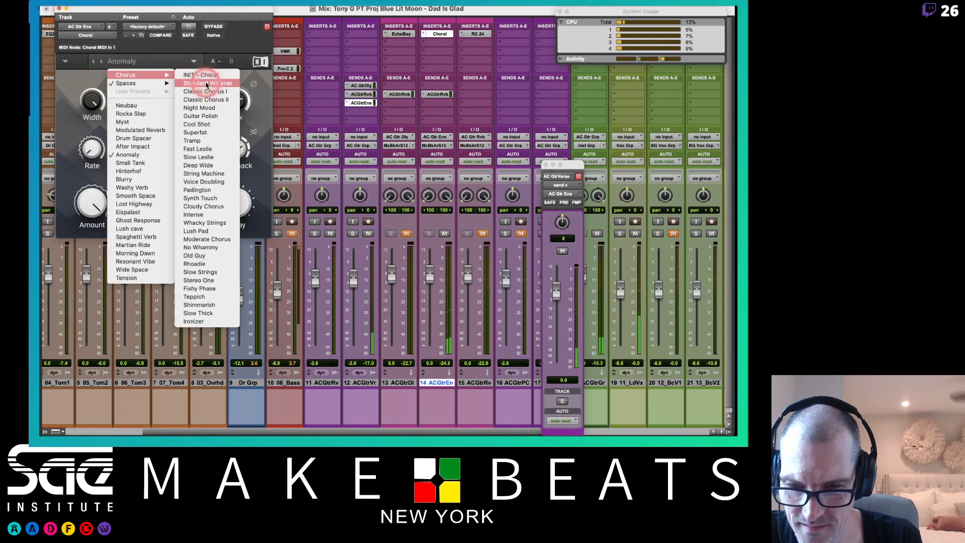
pyautogui.click(206, 84)
pyautogui.click(236, 101)
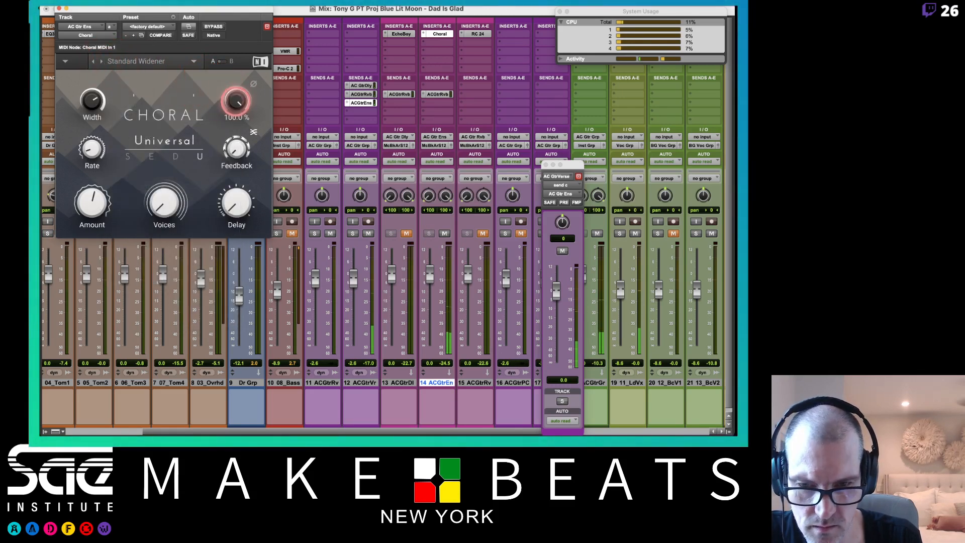
pyautogui.click(101, 63)
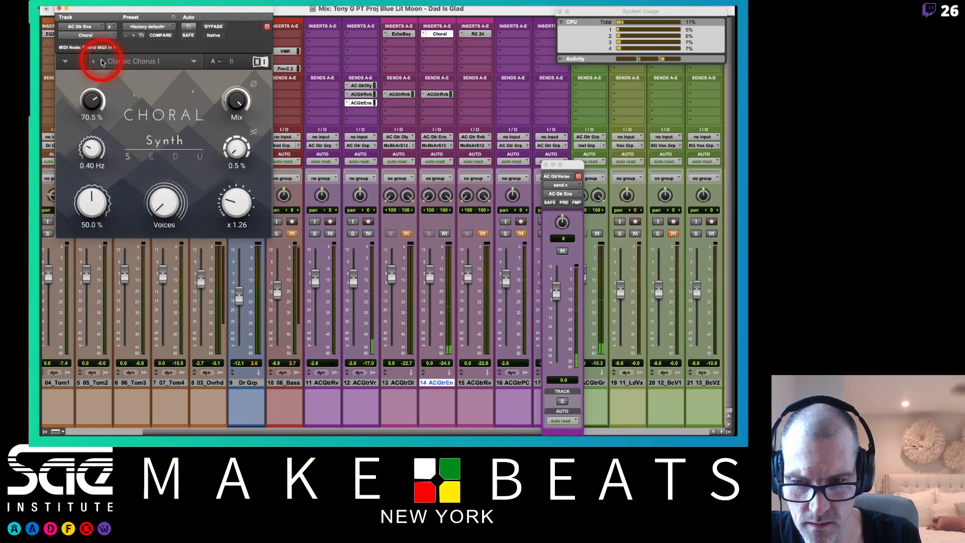
pyautogui.click(101, 62)
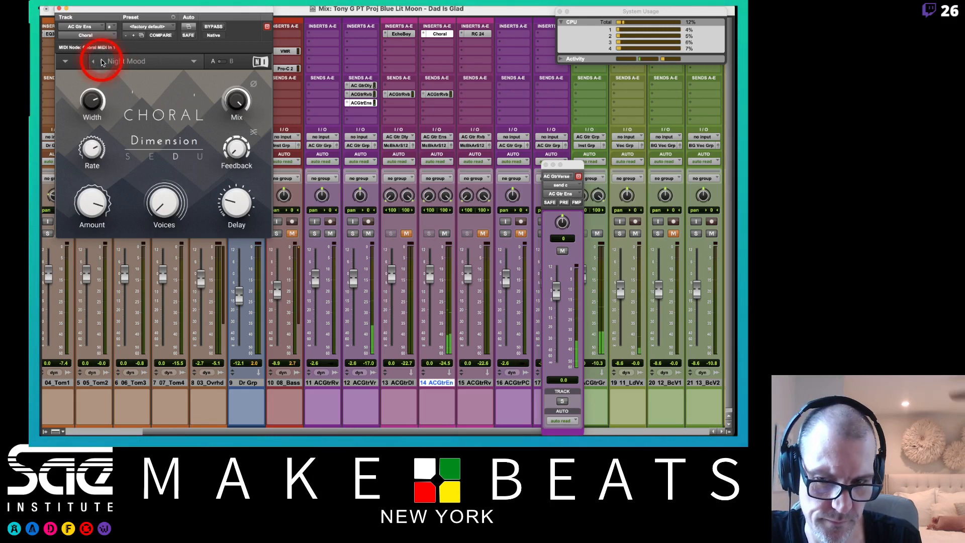
pyautogui.click(102, 62)
pyautogui.click(102, 62)
pyautogui.click(102, 63)
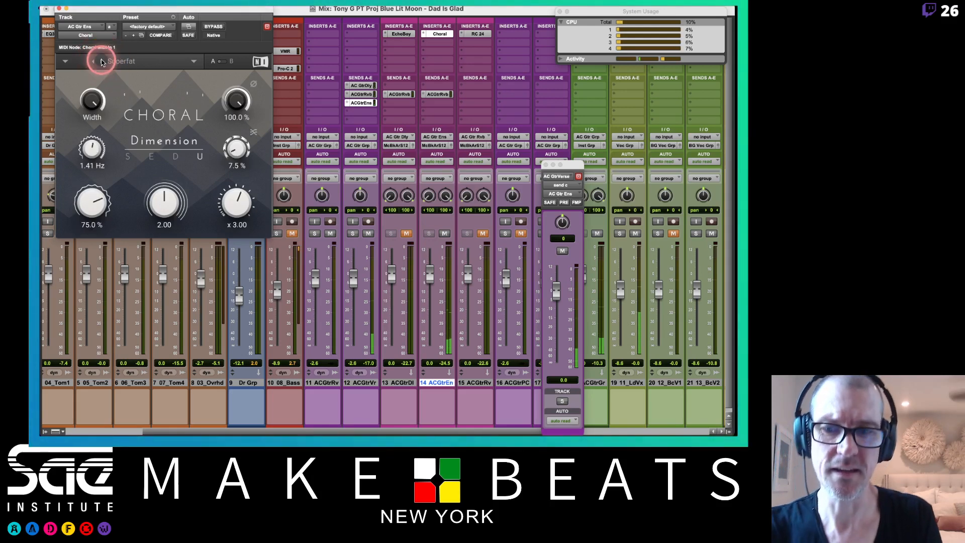
# Step: Compare the Choral presets from Tramp through Deep Wide and settle on Fast Leslie
pyautogui.click(102, 62)
pyautogui.click(102, 62)
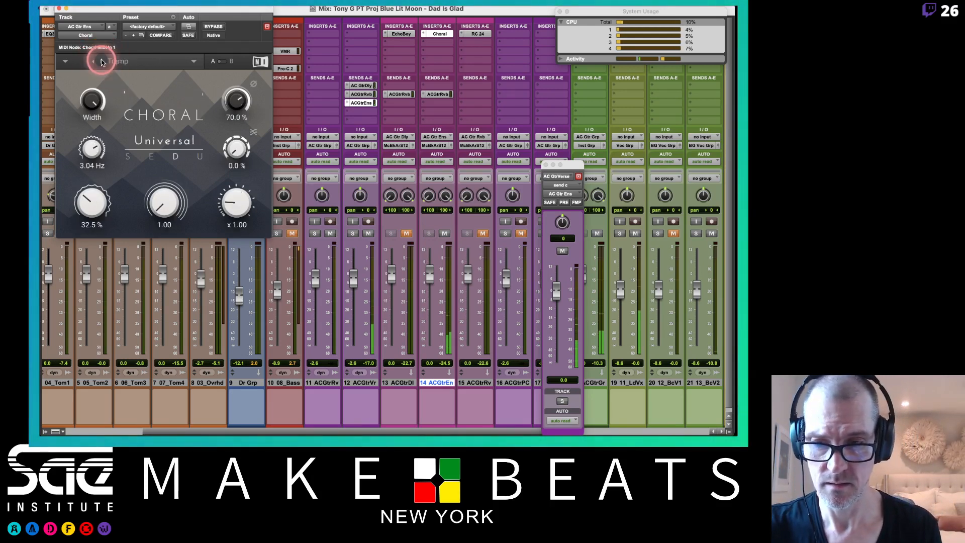
pyautogui.click(102, 62)
pyautogui.click(246, 98)
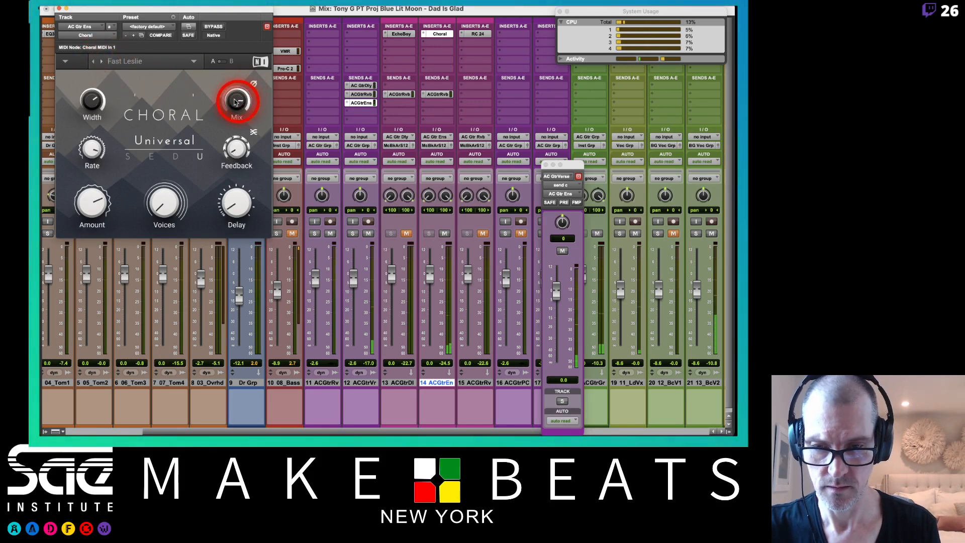
pyautogui.click(102, 63)
pyautogui.click(103, 63)
pyautogui.click(103, 62)
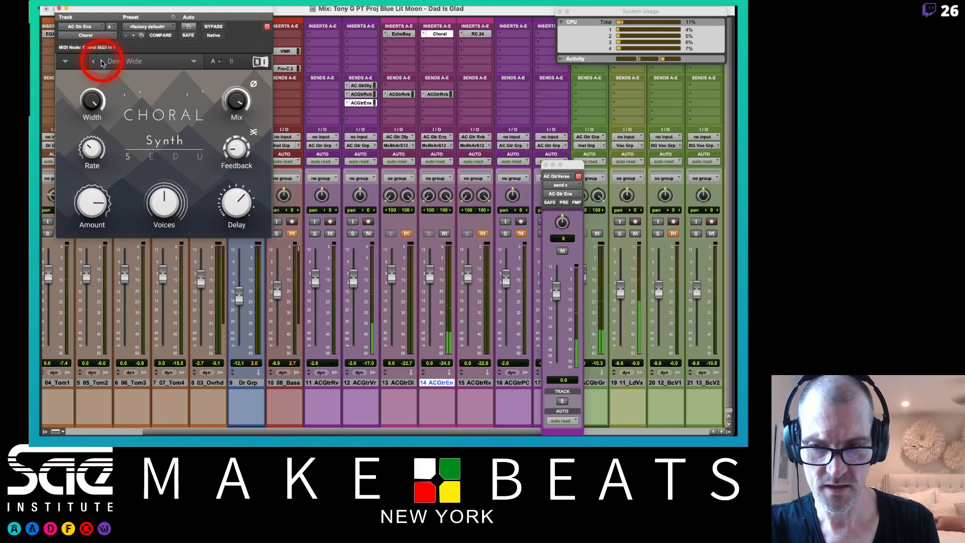
pyautogui.click(93, 62)
pyautogui.click(93, 63)
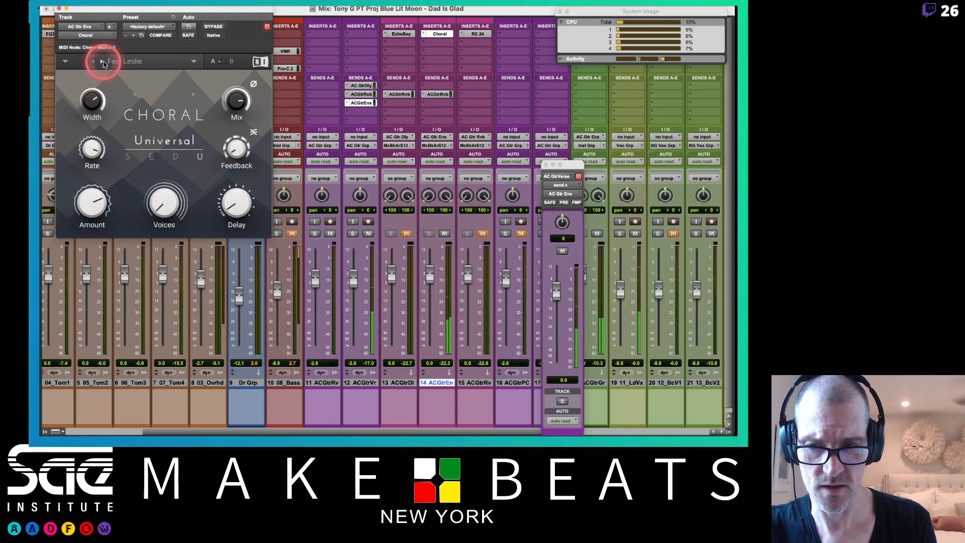
pyautogui.click(102, 62)
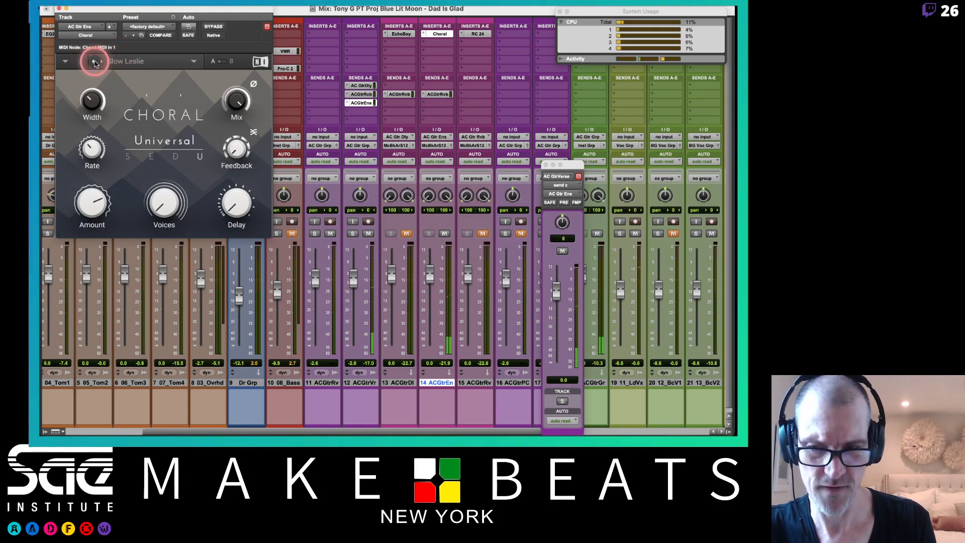
pyautogui.click(93, 63)
# Step: Lower the AC Gtr Ens fader to about -9.1 dB and duplicate the track once with its inserts and sends
pyautogui.click(475, 201)
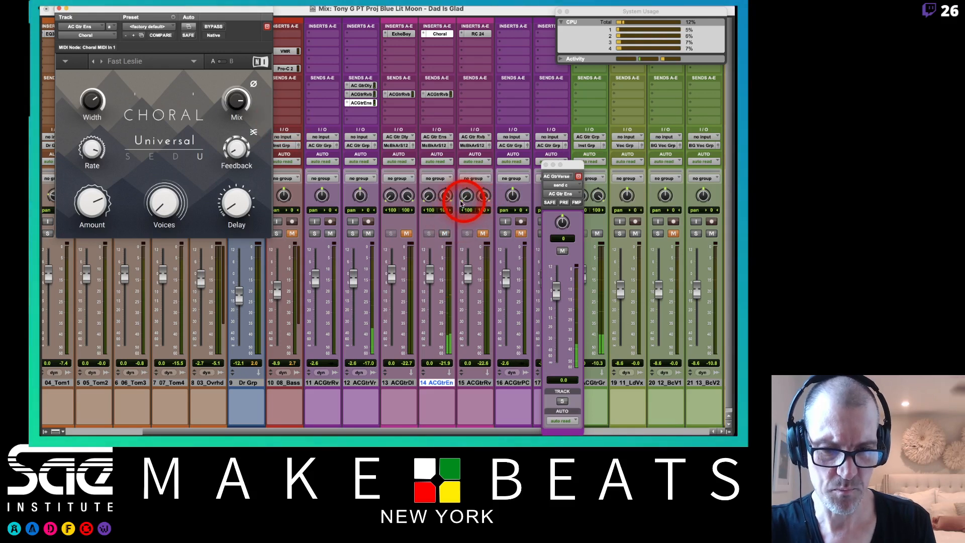
pyautogui.moveTo(429, 196); pyautogui.dragTo(431, 278)
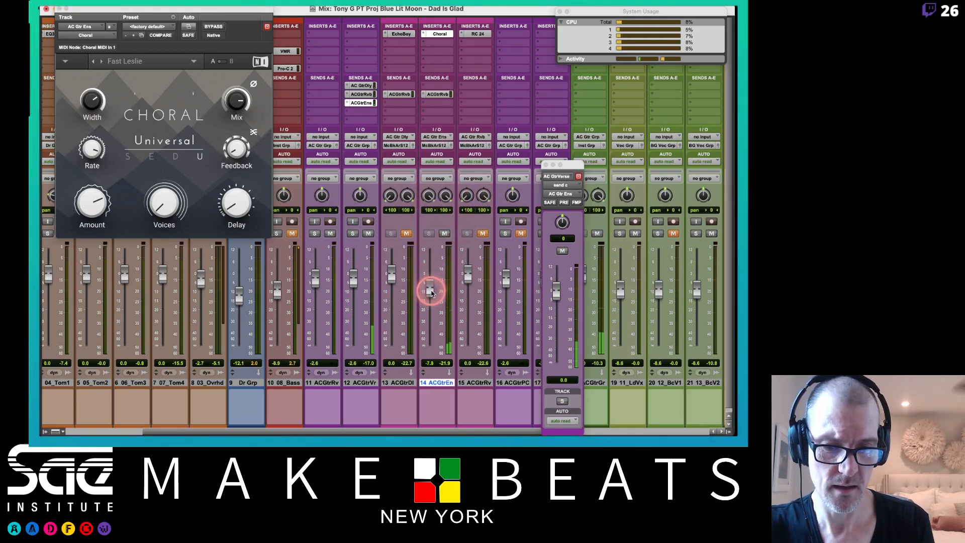
pyautogui.click(439, 384)
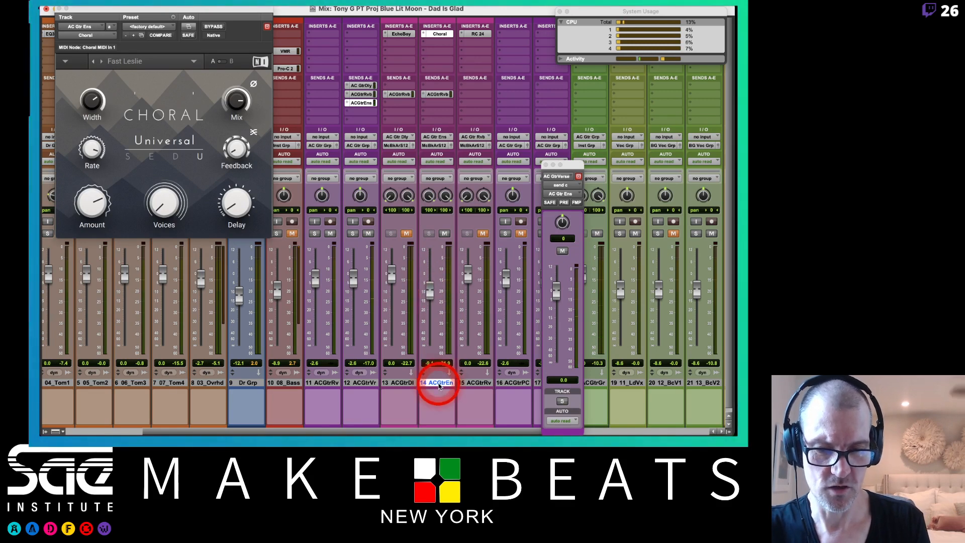
pyautogui.rightClick(439, 386)
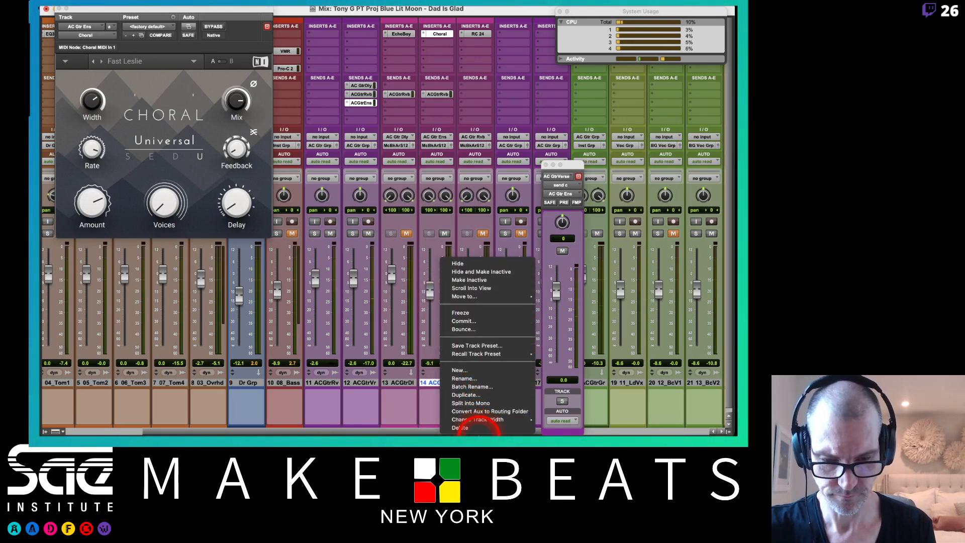
pyautogui.click(475, 395)
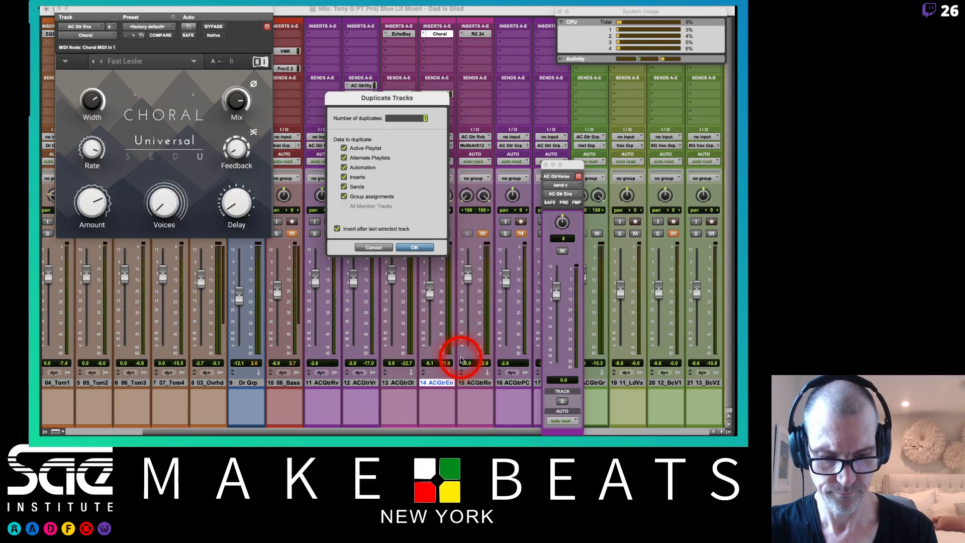
pyautogui.press('Return')
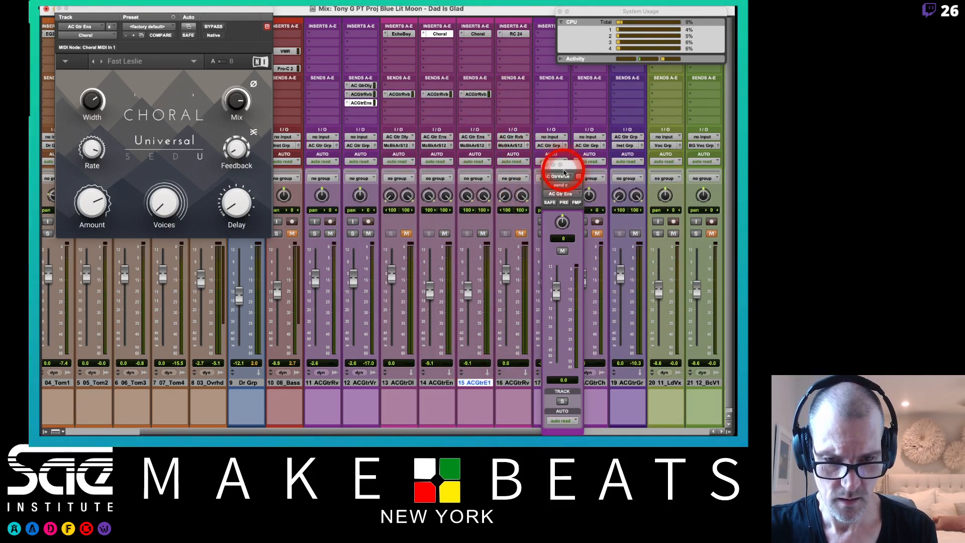
# Step: Set Choral's rate to 5.38 Hz and raise the two acoustic guitar ensemble faders to about -3.0 and -4.9 dB
pyautogui.click(579, 176)
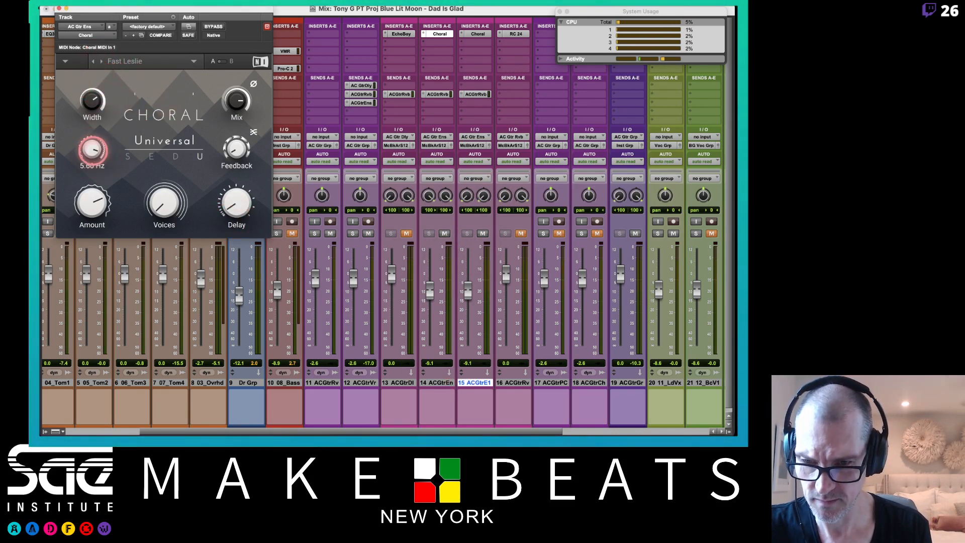
pyautogui.moveTo(93, 149); pyautogui.dragTo(91, 151)
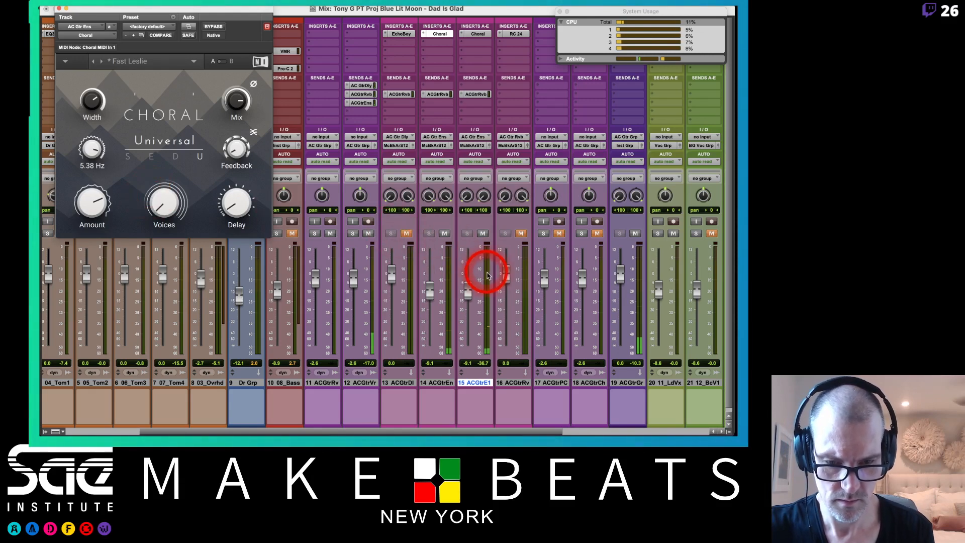
pyautogui.moveTo(469, 291); pyautogui.dragTo(427, 277)
pyautogui.moveTo(468, 277); pyautogui.dragTo(471, 285)
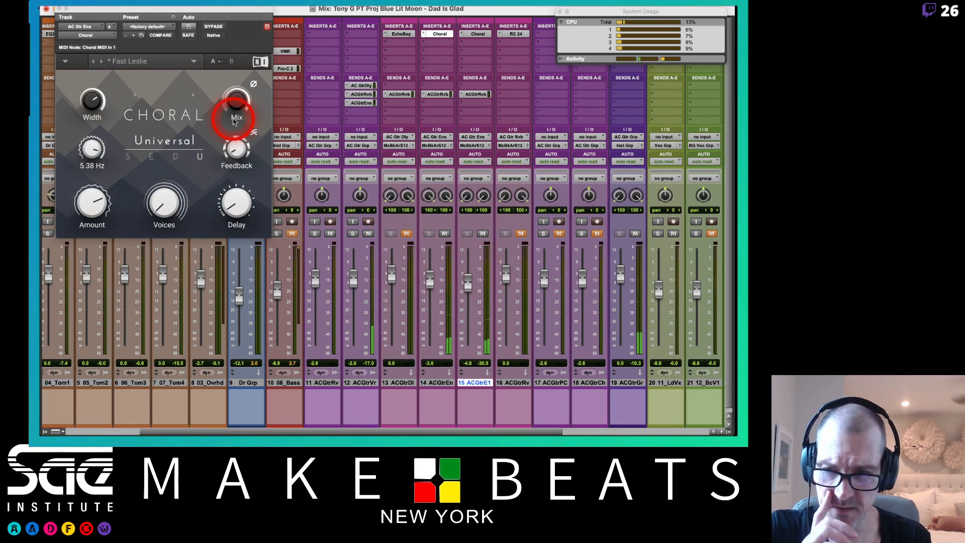
# Step: Set Choral's rate to 6.17 Hz and its voices to 1.46 on the AC Gtr Ens track
pyautogui.moveTo(91, 152); pyautogui.dragTo(91, 148)
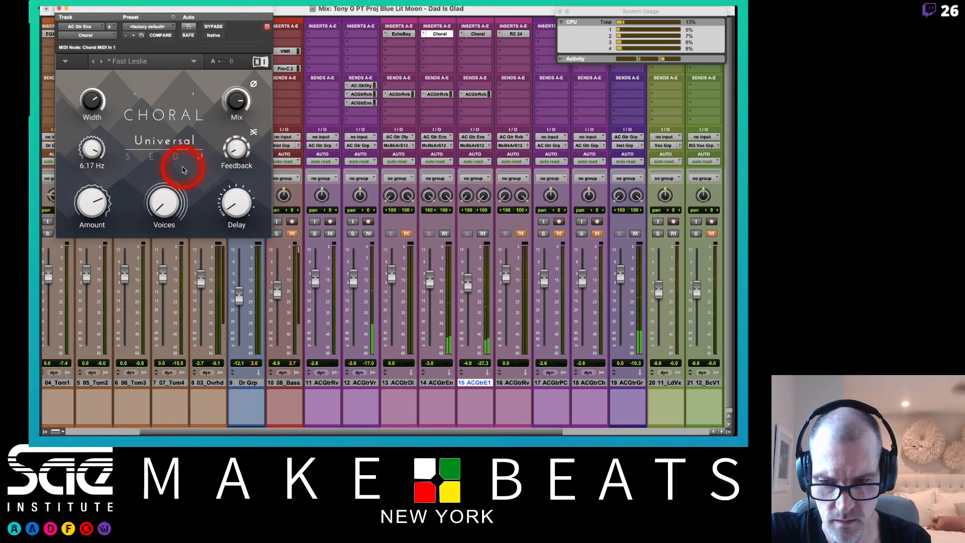
pyautogui.moveTo(172, 207); pyautogui.dragTo(137, 207)
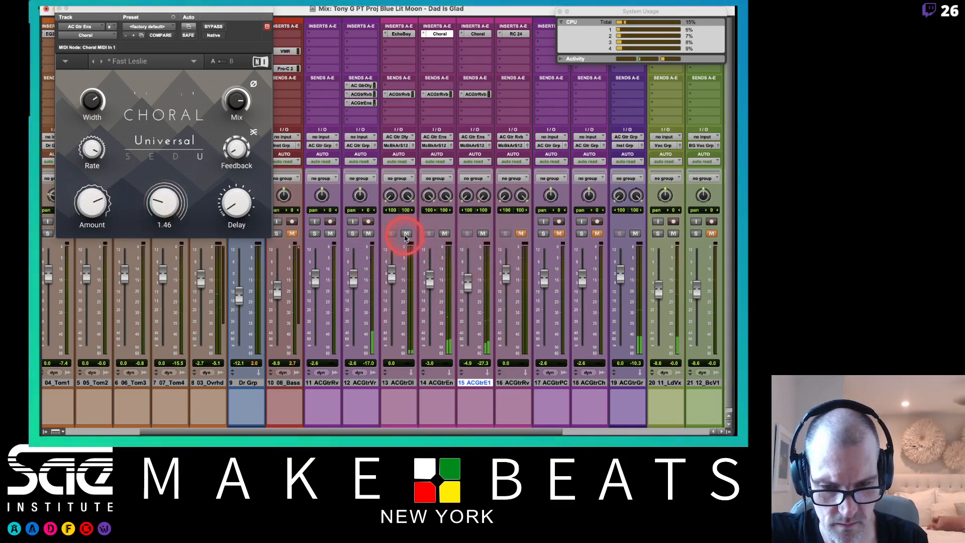
# Step: Unmute the acoustic guitar reverb aux and lower the two ensemble faders to -6.8 and -7.3 dB
pyautogui.click(520, 234)
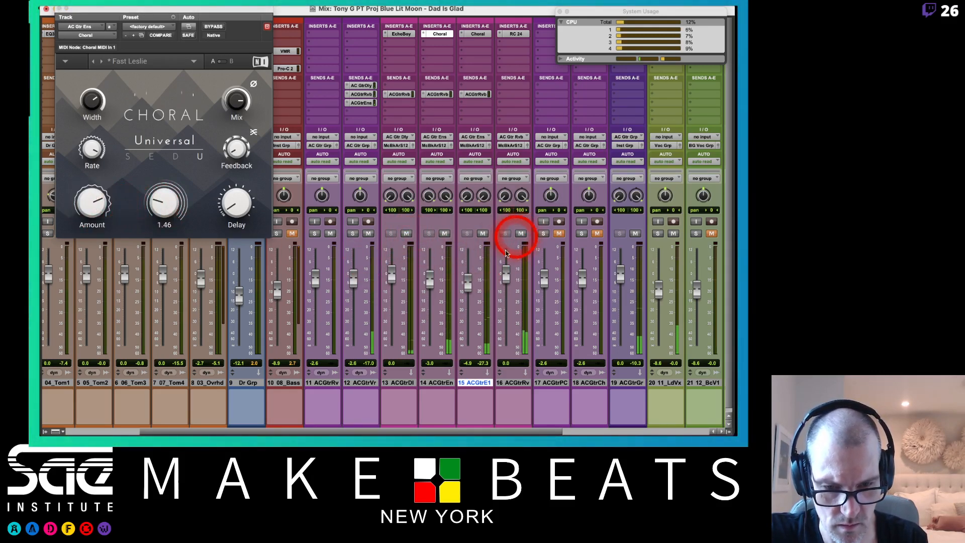
pyautogui.moveTo(430, 285); pyautogui.dragTo(465, 288)
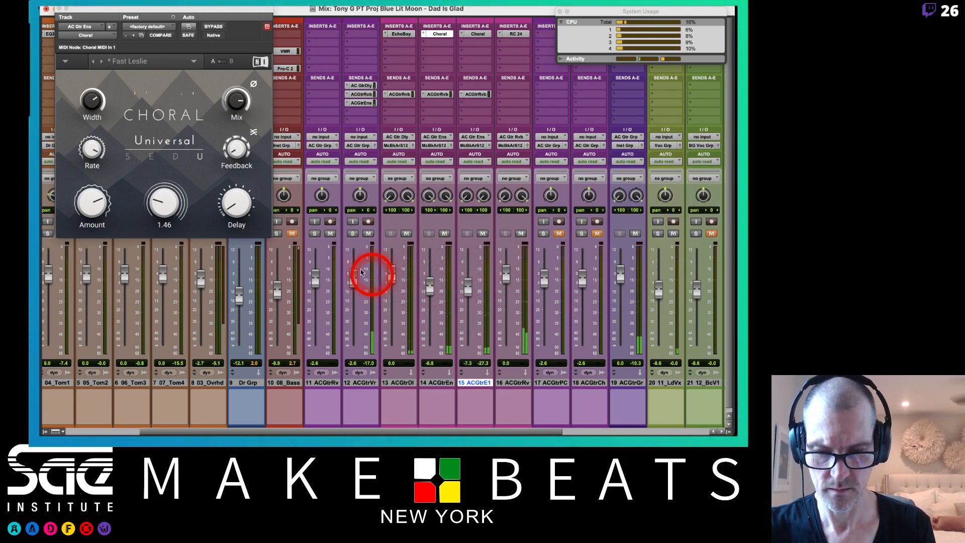
pyautogui.click(46, 9)
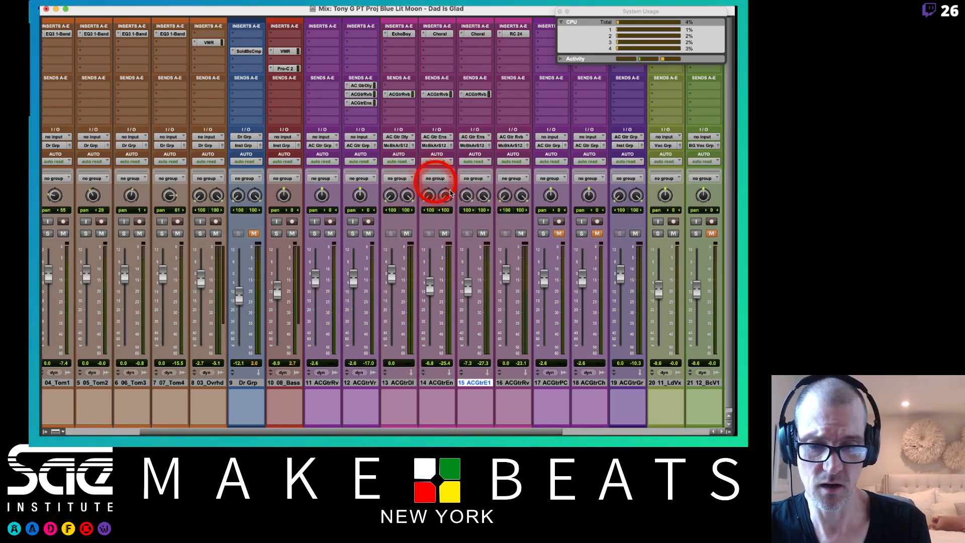
# Step: Pan the duplicate ensemble's left channel to 8 and the original ensemble's right channel to 7, keeping their outer channels at 100
pyautogui.moveTo(467, 196)
pyautogui.mouseDown()
pyautogui.moveTo(454, 229)
pyautogui.moveTo(445, 159)
pyautogui.moveTo(460, 189)
pyautogui.mouseUp()
pyautogui.click(426, 197)
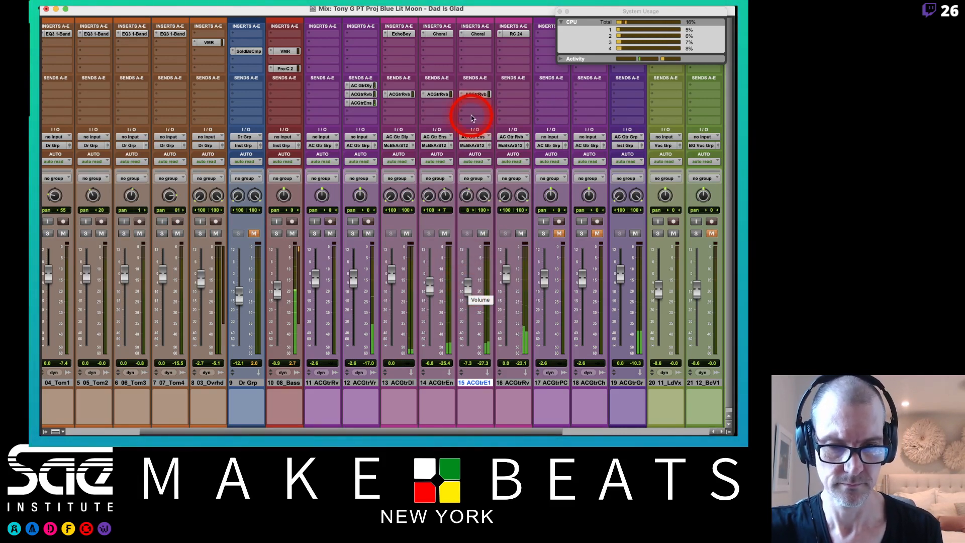
# Step: Make the Choral inserts on both acoustic guitar ensemble tracks inactive
pyautogui.click(435, 34)
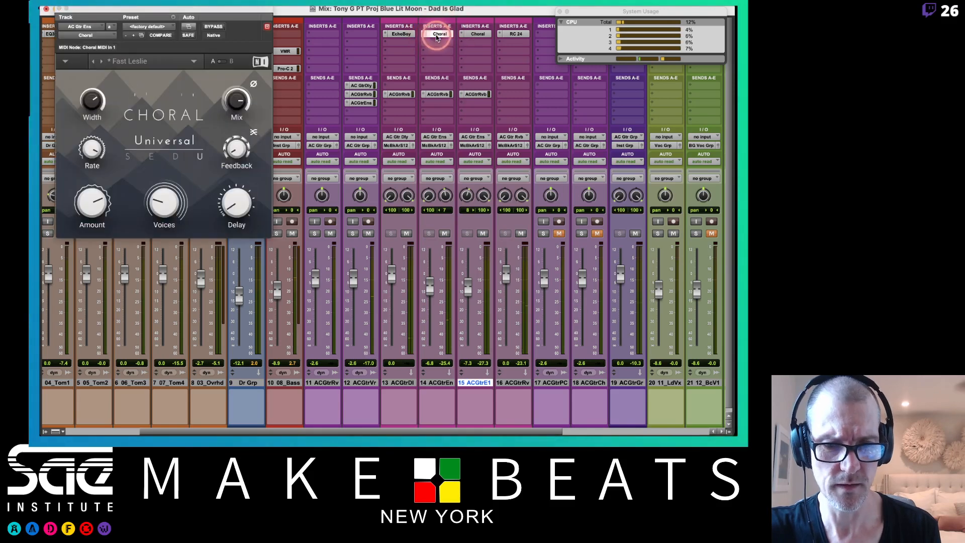
pyautogui.click(443, 36)
pyautogui.keyDown('ctrl'); pyautogui.keyDown('super'); pyautogui.click(443, 35); pyautogui.keyUp('super'); pyautogui.keyUp('ctrl')
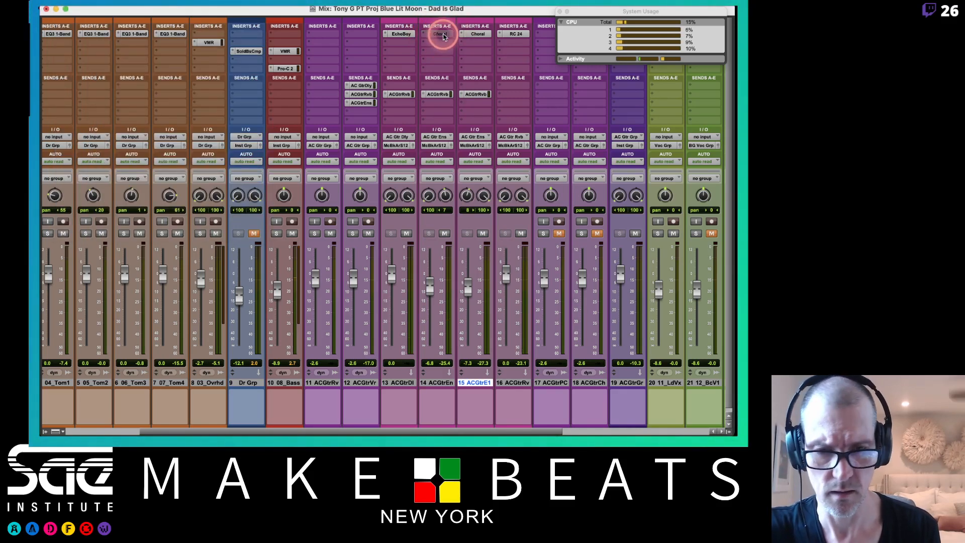
pyautogui.keyDown('ctrl'); pyautogui.keyDown('super'); pyautogui.click(475, 35); pyautogui.keyUp('super'); pyautogui.keyUp('ctrl')
# Step: Insert the stereo TAL Chorus LX modulation plug-in below Choral on the AC Gtr Ens track
pyautogui.click(436, 45)
pyautogui.moveTo(468, 43)
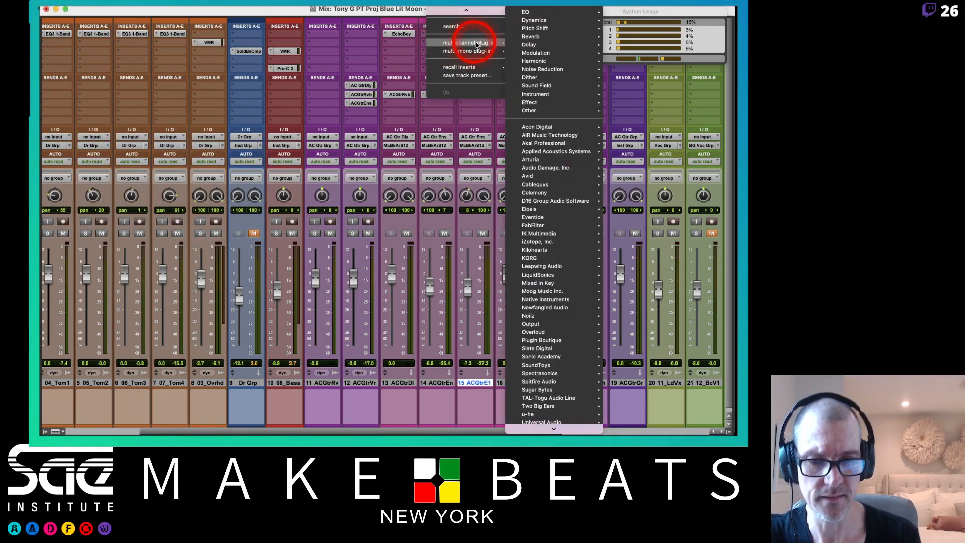
pyautogui.moveTo(546, 62)
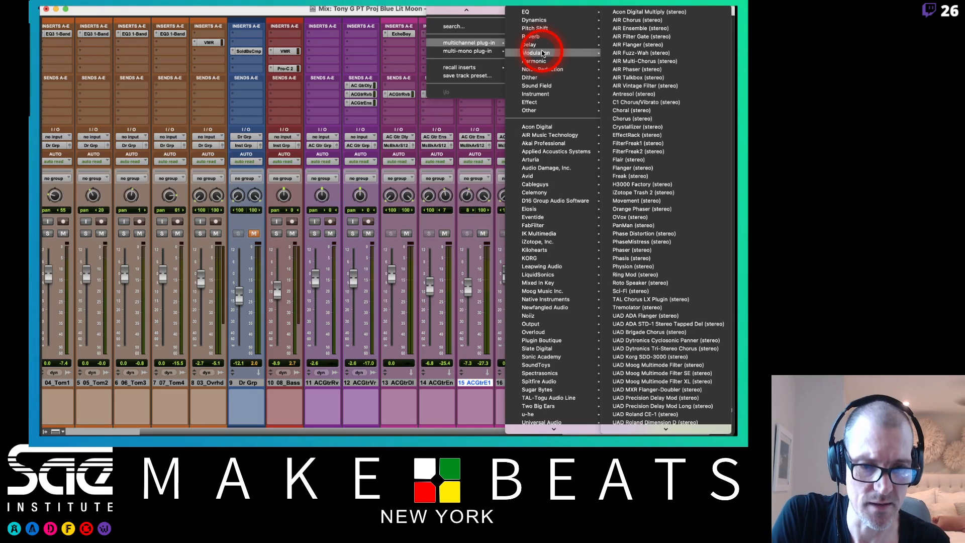
pyautogui.scroll(-2, 661, 120)
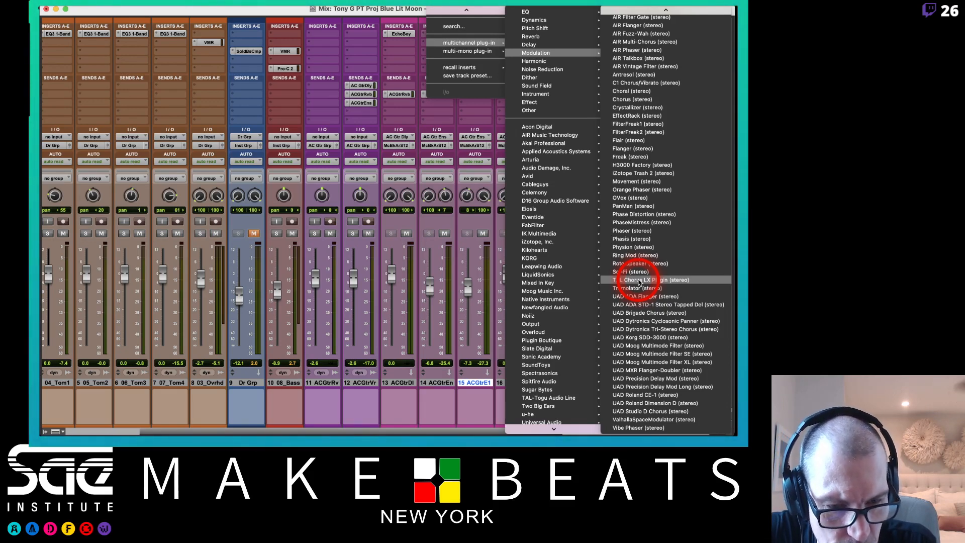
pyautogui.click(640, 280)
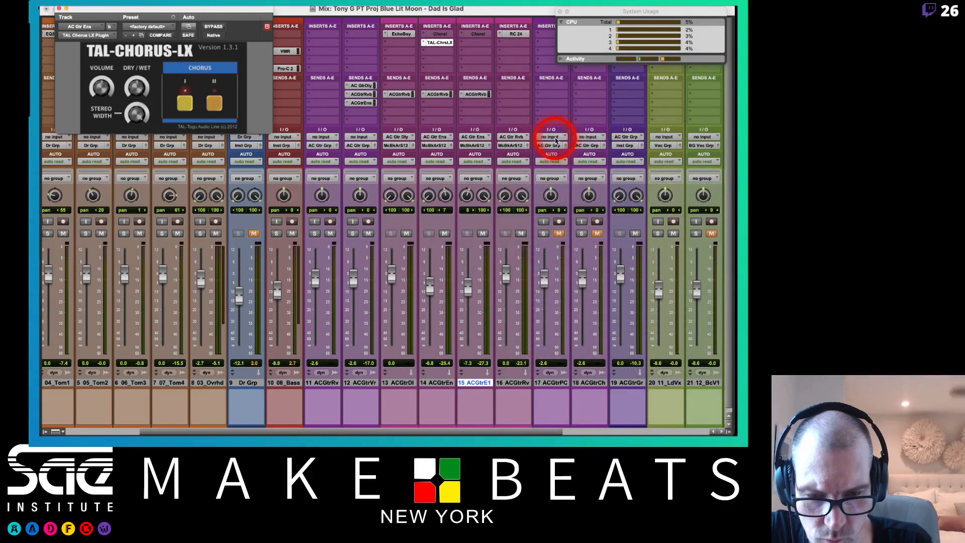
# Step: Start playback and copy the TAL Chorus LX insert to the duplicate ensemble track
pyautogui.press('space')
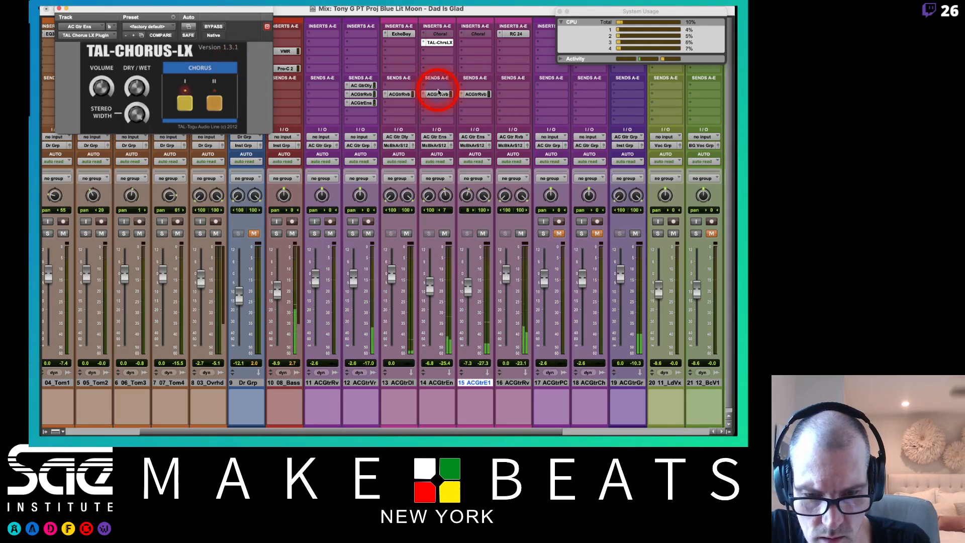
pyautogui.click(440, 43)
pyautogui.moveTo(437, 42); pyautogui.dragTo(477, 43)
# Step: Compare TAL Chorus LX modes I and II on both ensemble tracks, choosing mode I for AC Gtr Ens
pyautogui.click(215, 82)
pyautogui.click(213, 102)
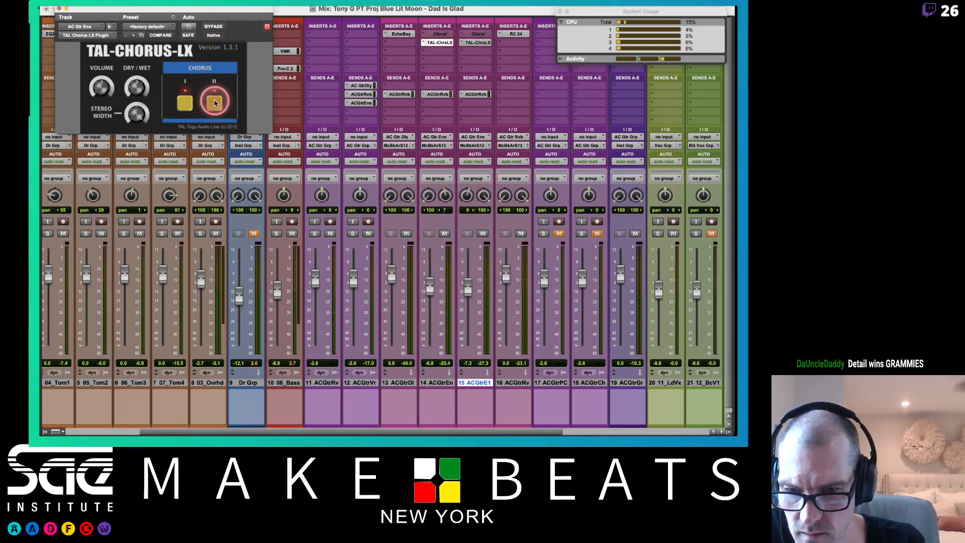
pyautogui.click(186, 102)
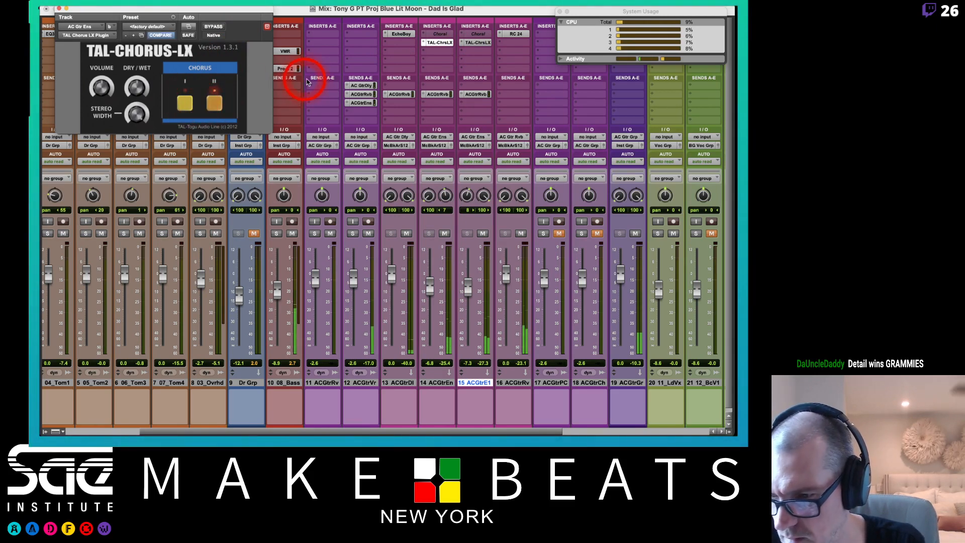
pyautogui.click(475, 44)
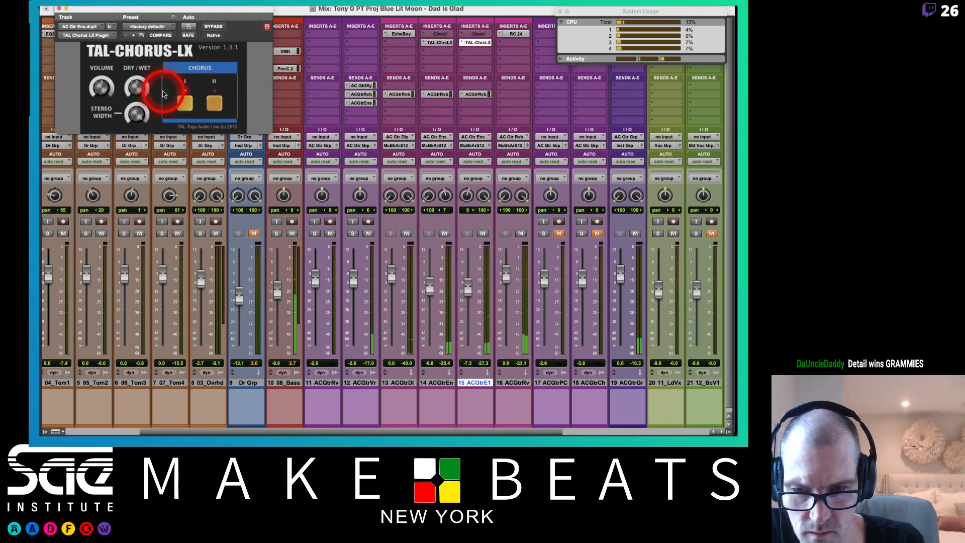
pyautogui.click(189, 104)
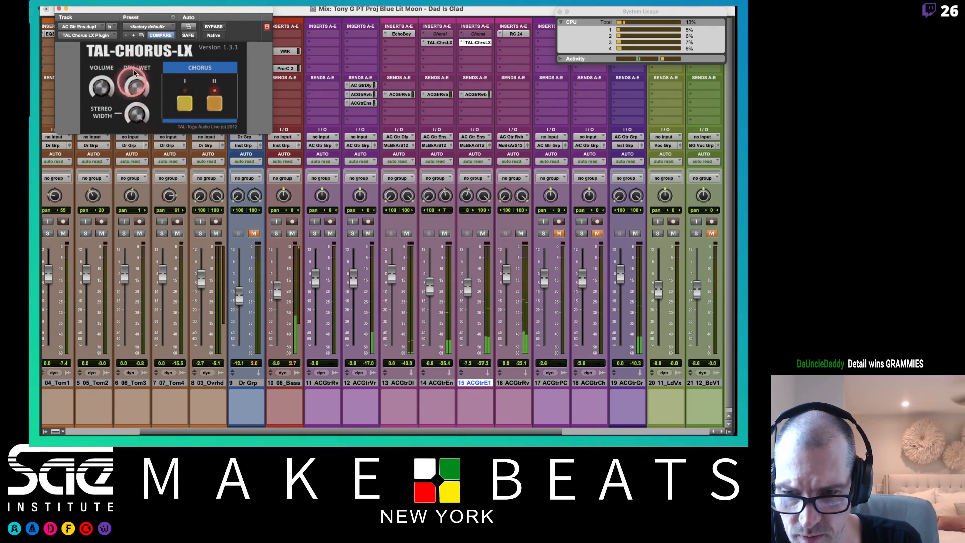
pyautogui.click(437, 42)
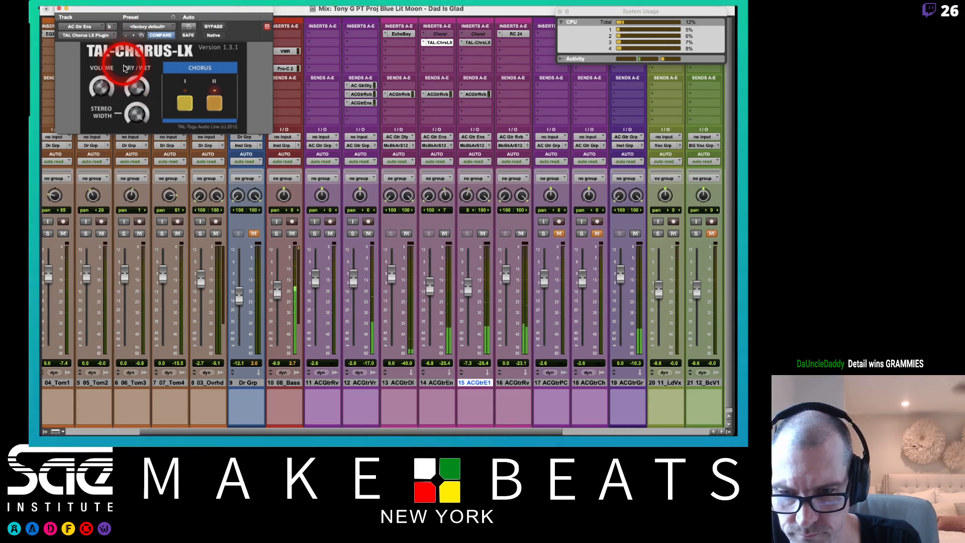
pyautogui.click(184, 104)
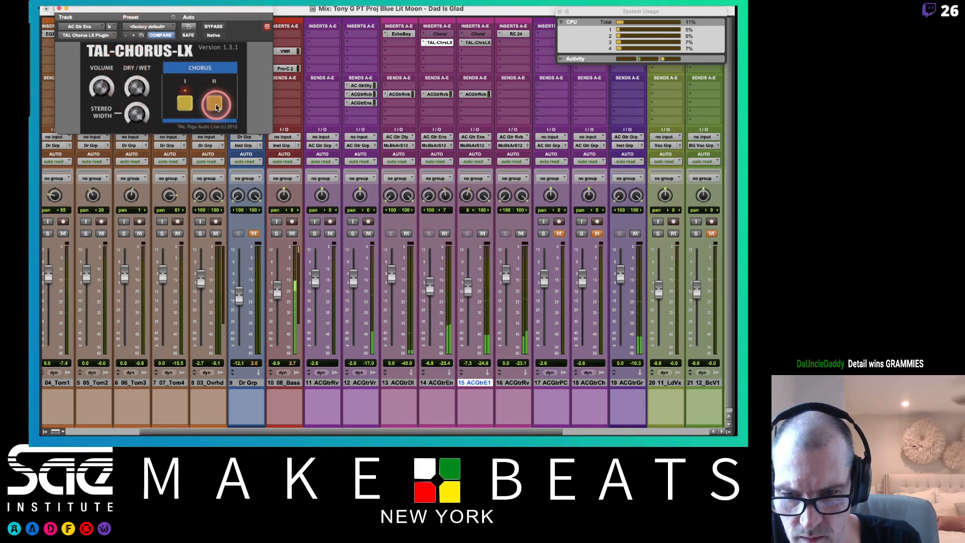
# Step: Audition chorus modes I and II on the duplicate ensemble, settle on mode II, and close the plug-in window
pyautogui.click(437, 42)
pyautogui.click(475, 42)
pyautogui.click(234, 103)
pyautogui.click(212, 105)
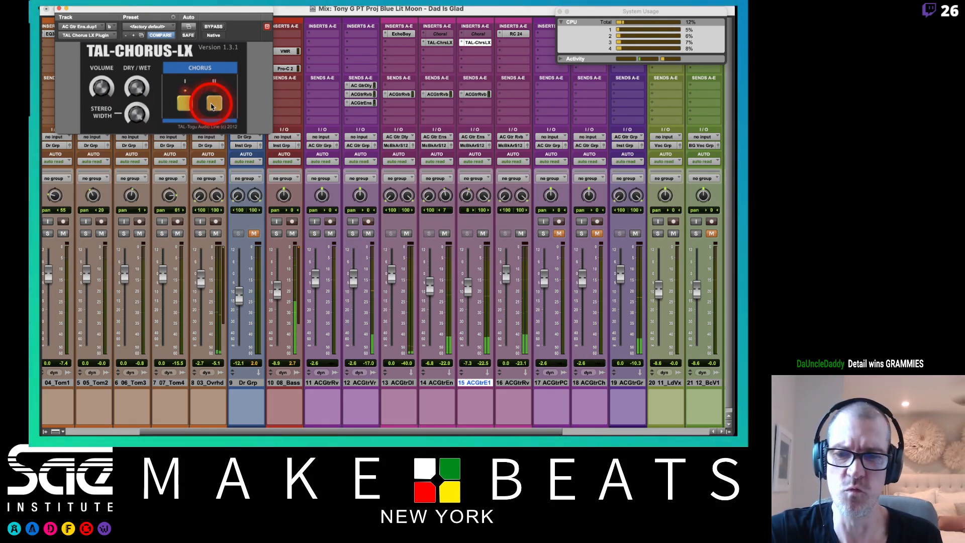
pyautogui.click(188, 104)
pyautogui.click(216, 105)
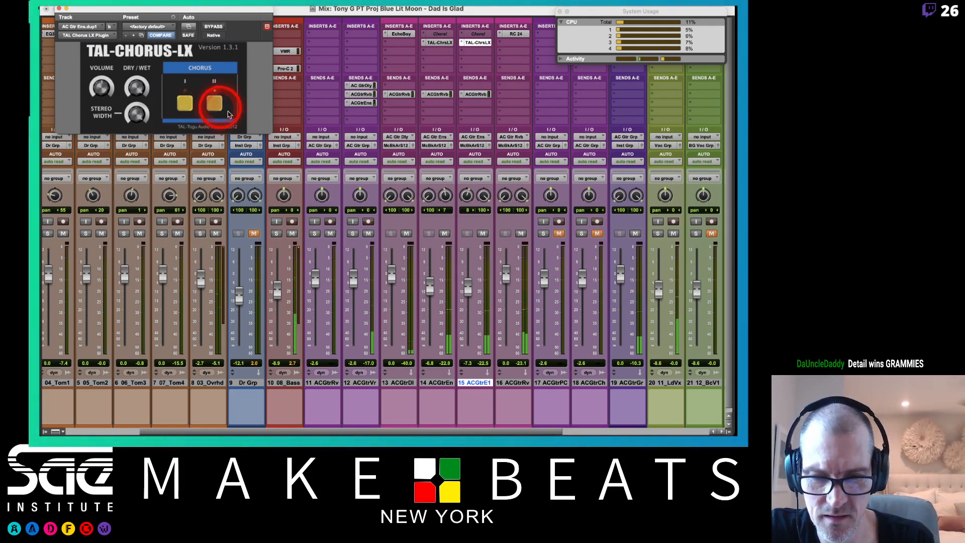
pyautogui.click(184, 103)
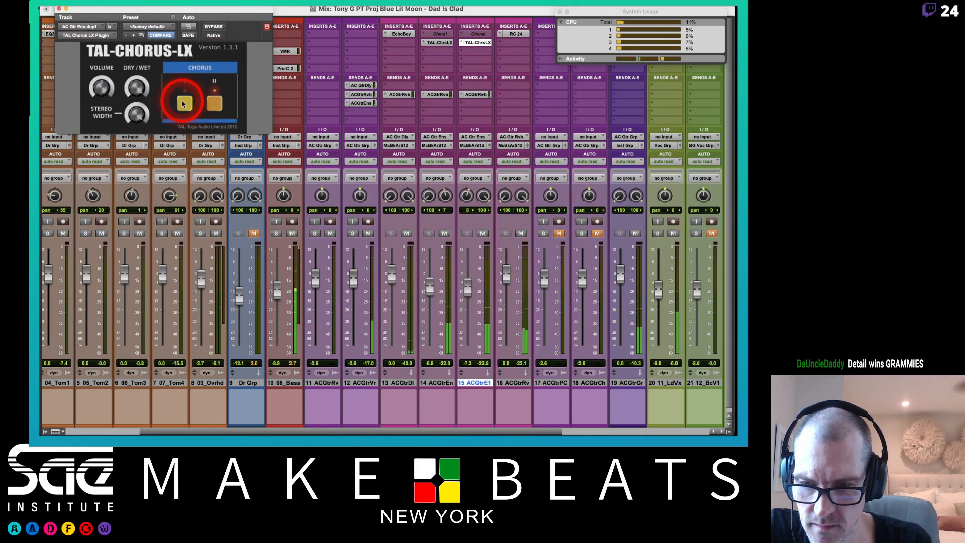
pyautogui.click(59, 9)
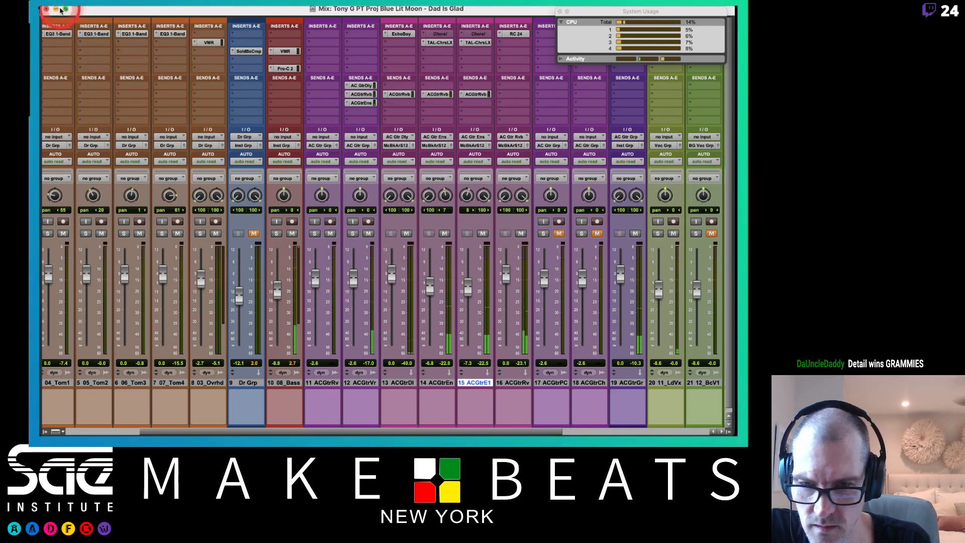
# Step: Route both ensemble tracks to a new stereo aux input named AC Gtr Ens Grp, created next to the current track
pyautogui.click(356, 96)
pyautogui.click(436, 383)
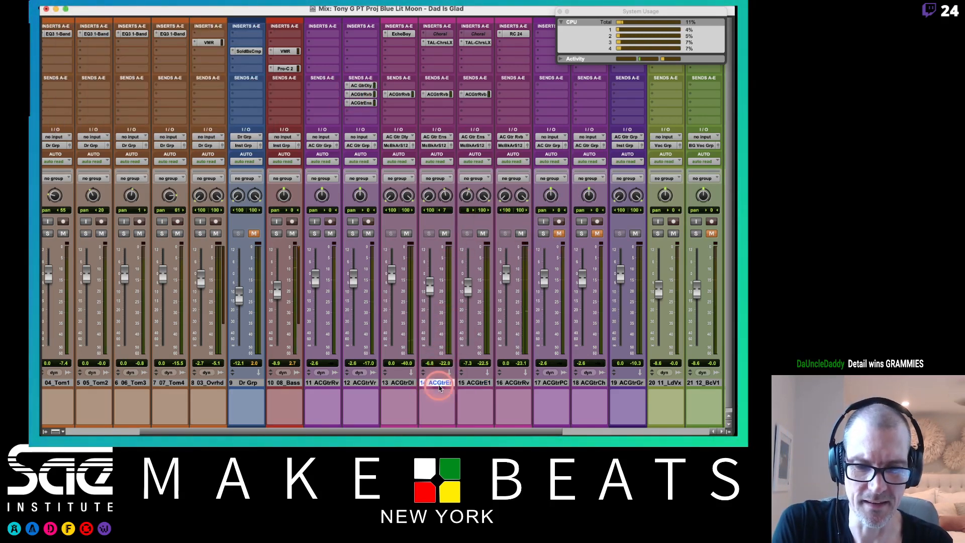
pyautogui.keyDown('shift'); pyautogui.click(479, 387); pyautogui.keyUp('shift')
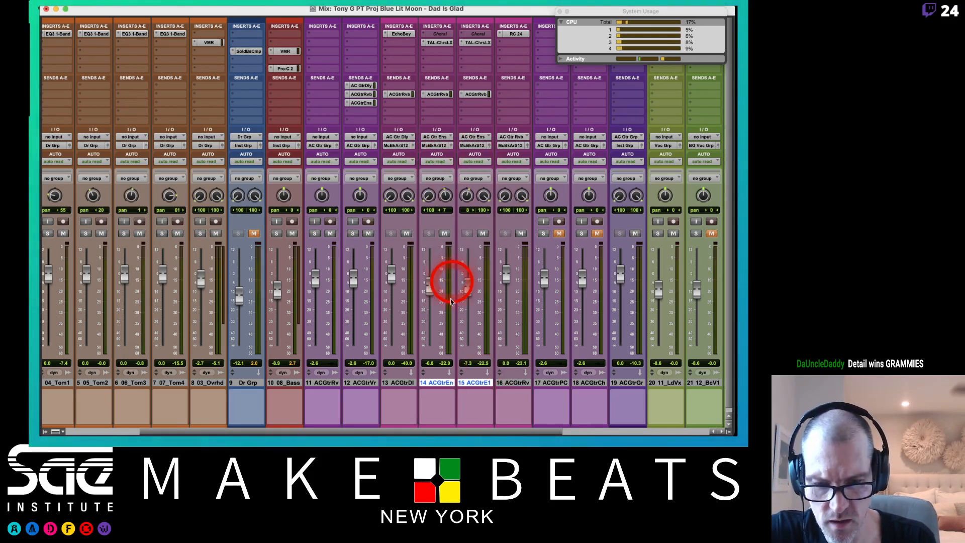
pyautogui.click(475, 145)
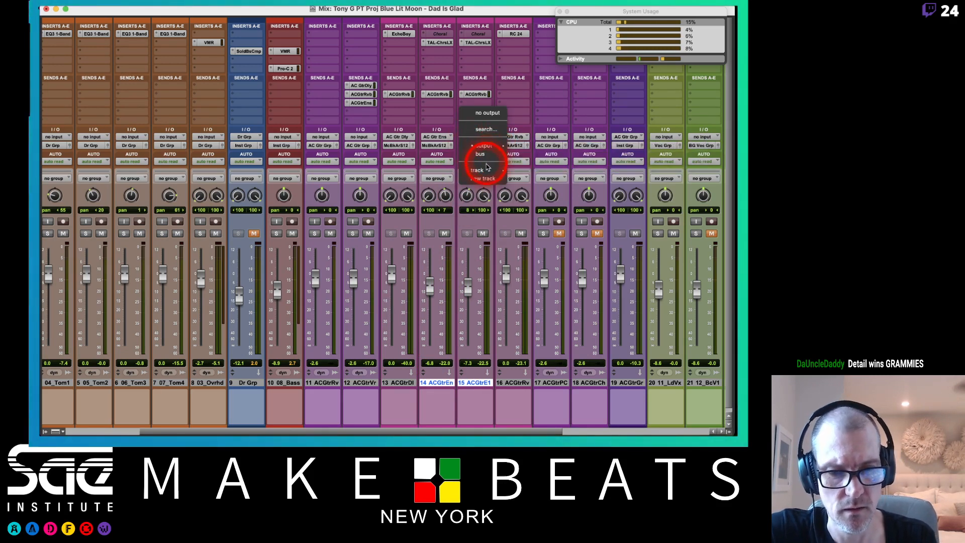
pyautogui.click(484, 178)
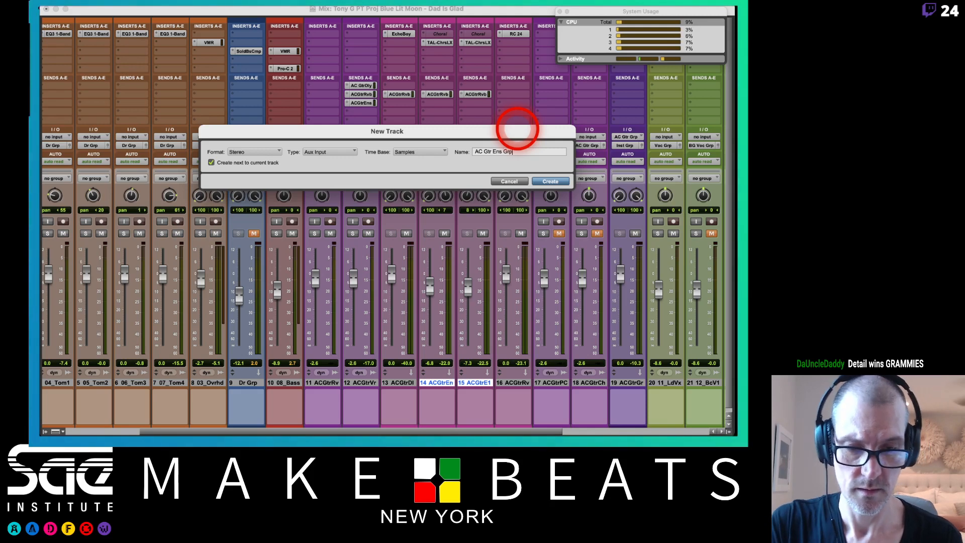
pyautogui.press('Return')
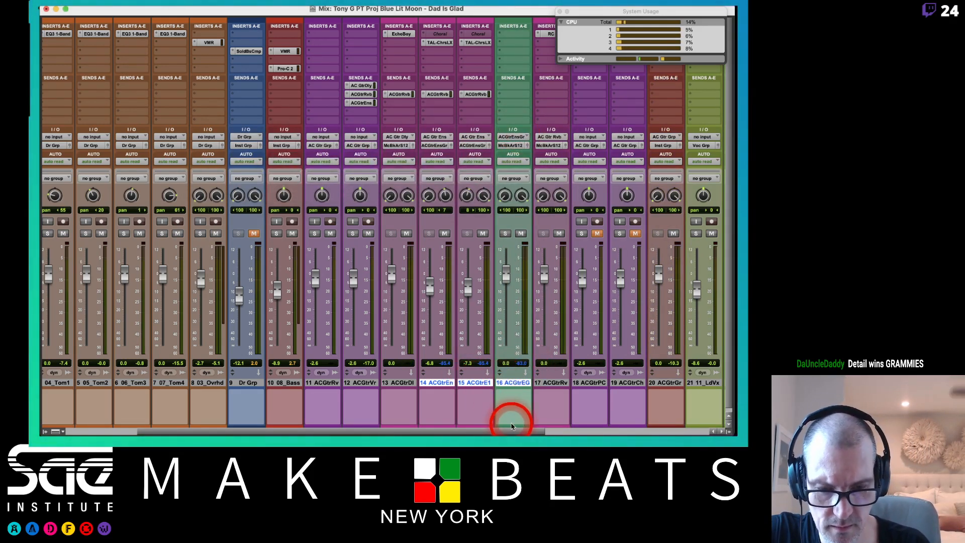
# Step: Color the new ensemble group aux magenta to match the ensemble tracks
pyautogui.hscroll(-2, 511, 426)
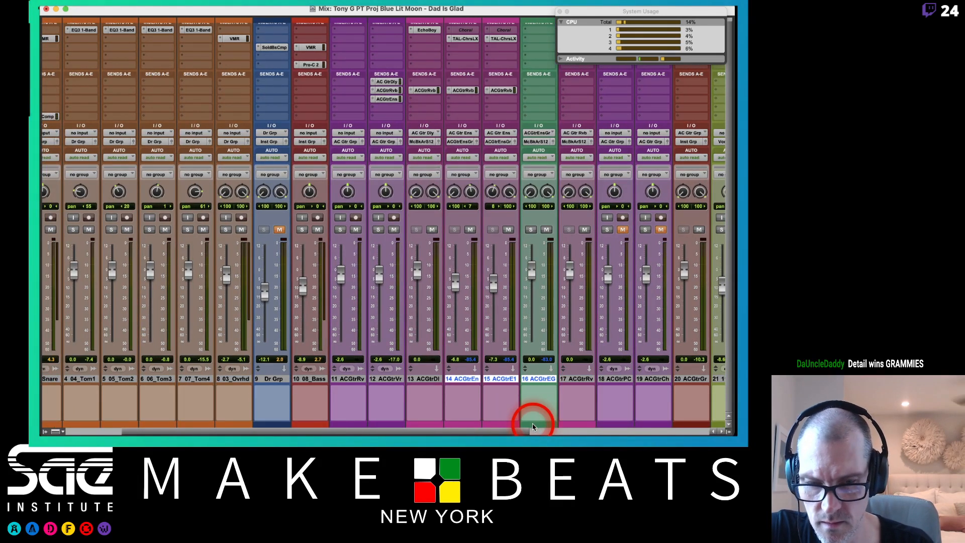
pyautogui.doubleClick(533, 426)
pyautogui.click(120, 63)
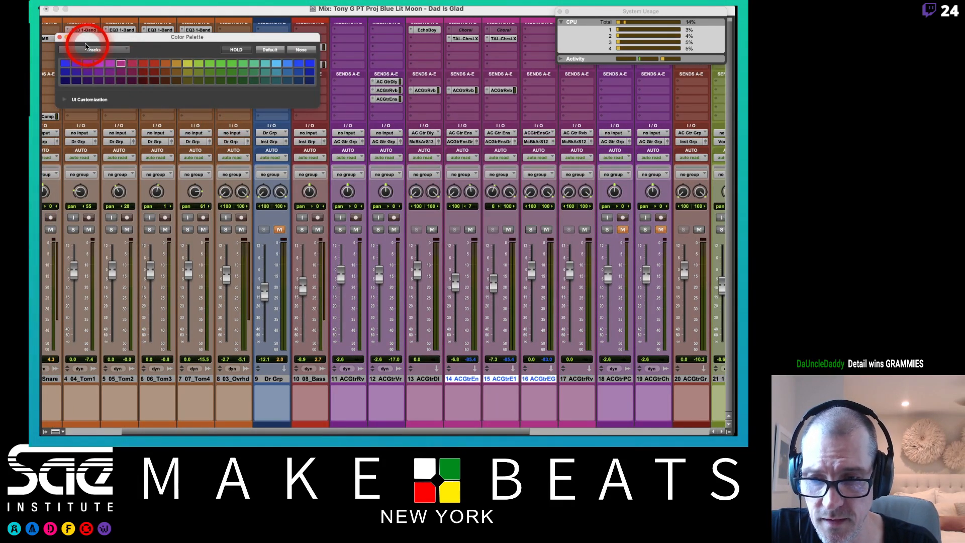
pyautogui.click(60, 37)
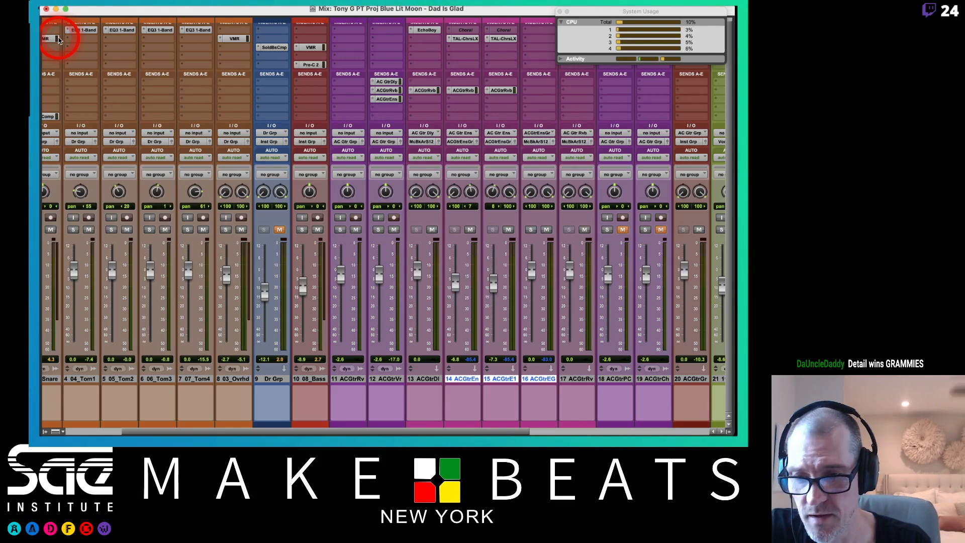
pyautogui.hscroll(8, 544, 129)
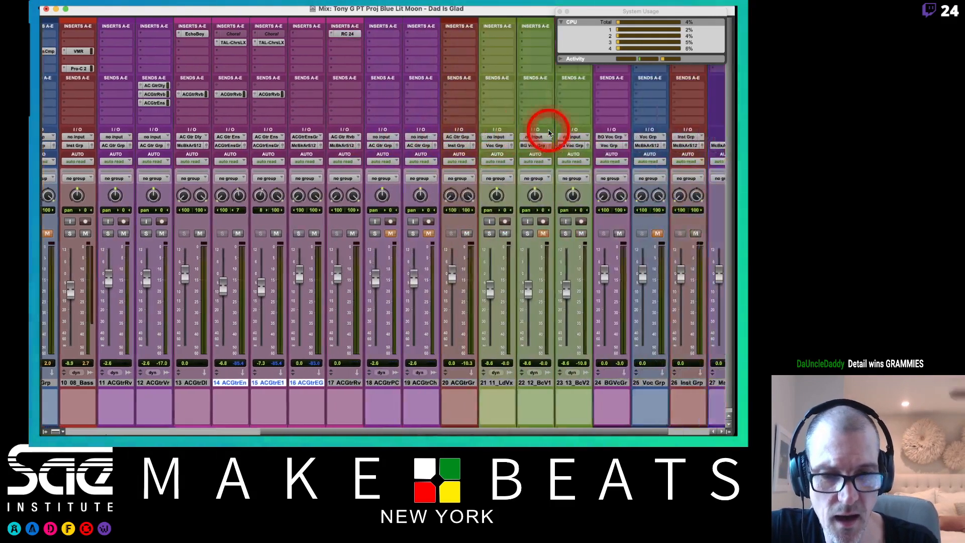
# Step: Move the AC Gtr Rvb send from the duplicate ensemble to AC Gtr Ens Grp and remove the first ensemble's reverb send
pyautogui.hscroll(-2, 549, 132)
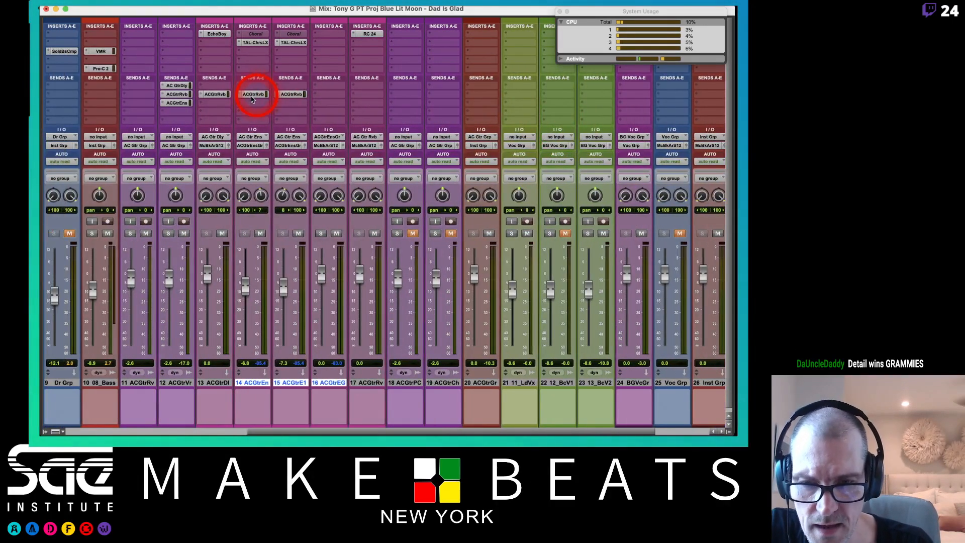
pyautogui.moveTo(288, 95); pyautogui.dragTo(318, 94)
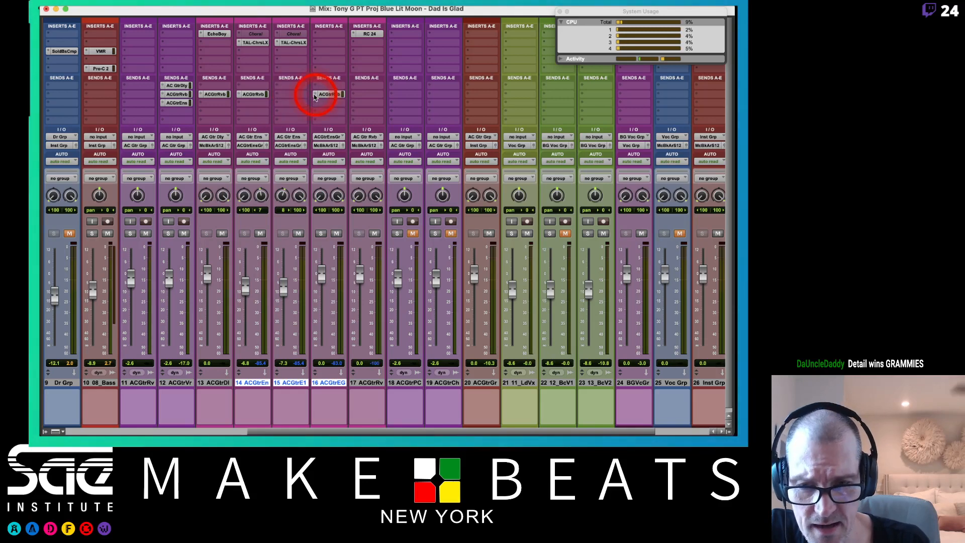
pyautogui.click(241, 95)
pyautogui.click(252, 62)
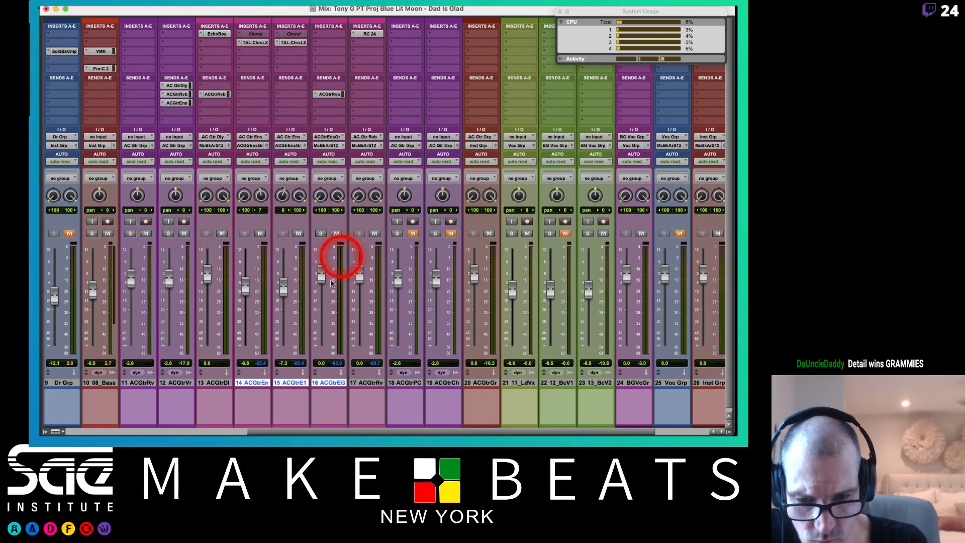
# Step: Solo-safe AC Gtr Ens Grp, start playback, and move the three ensemble tracks ahead of the AC Gtr Dly aux
pyautogui.keyDown('super'); pyautogui.click(320, 234); pyautogui.keyUp('super')
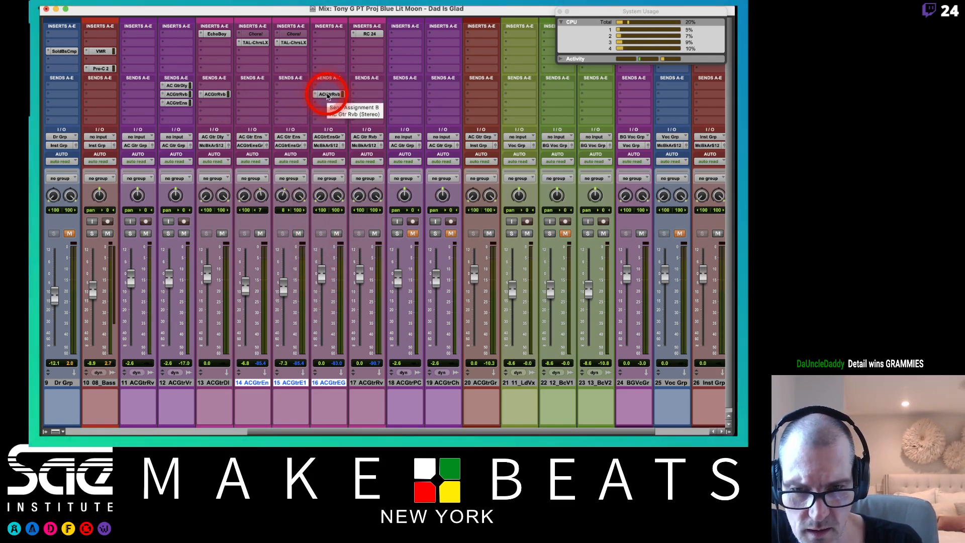
pyautogui.press('space')
pyautogui.moveTo(331, 395); pyautogui.dragTo(204, 385)
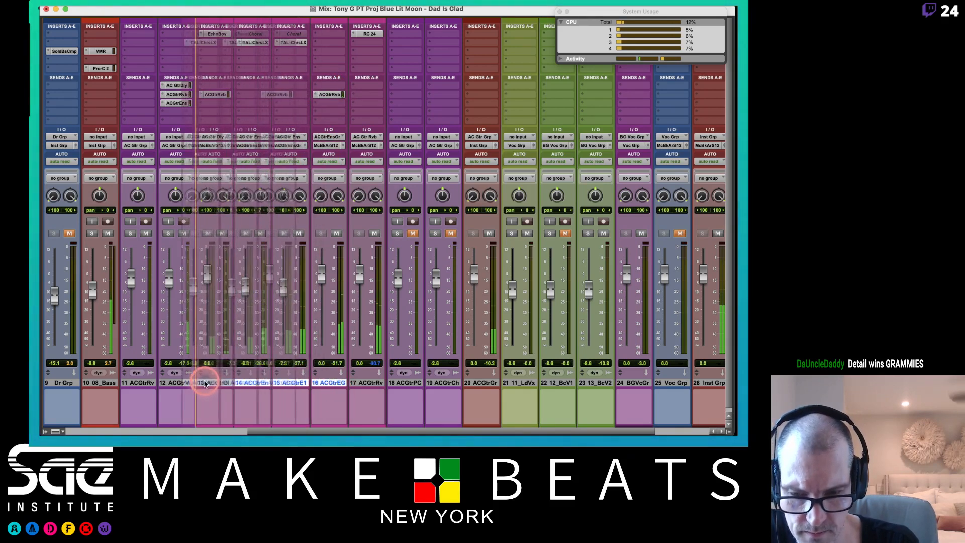
# Step: Lower the AC Gtr Ens Grp fader to about -7.3 dB and reset both individual ensemble faders to 0.0 dB
pyautogui.click(285, 276)
pyautogui.moveTo(286, 276)
pyautogui.mouseDown()
pyautogui.moveTo(283, 349)
pyautogui.moveTo(284, 287)
pyautogui.mouseUp()
pyautogui.click(209, 290)
pyautogui.keyDown('alt'); pyautogui.click(245, 286); pyautogui.keyUp('alt')
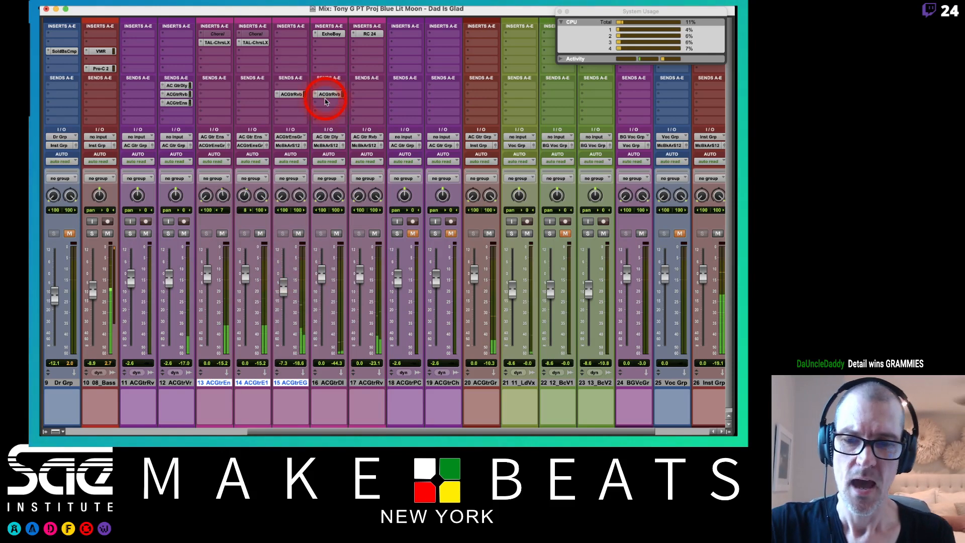
# Step: Insert the stereo Haas multichannel plug-in from the Sound Field category on AC Gtr Ens Grp
pyautogui.click(288, 46)
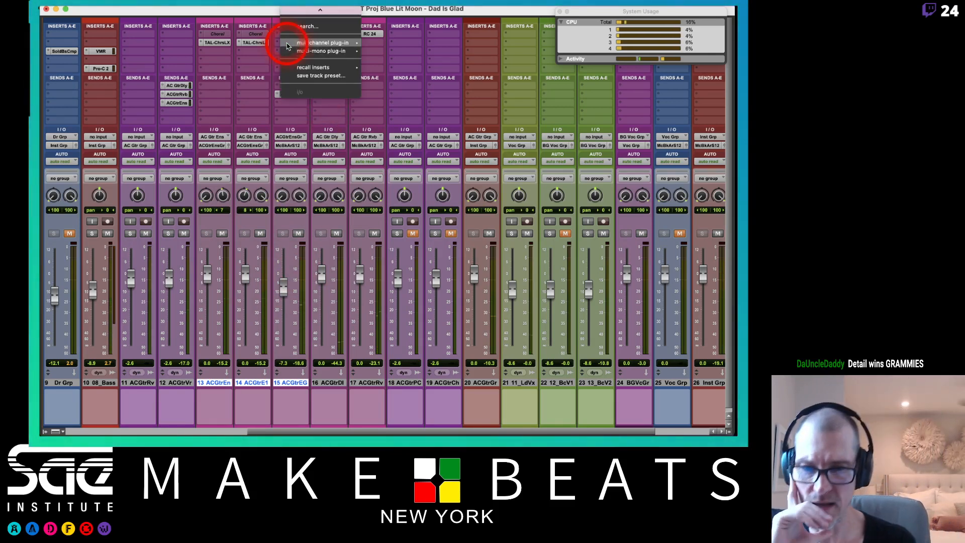
pyautogui.moveTo(308, 48)
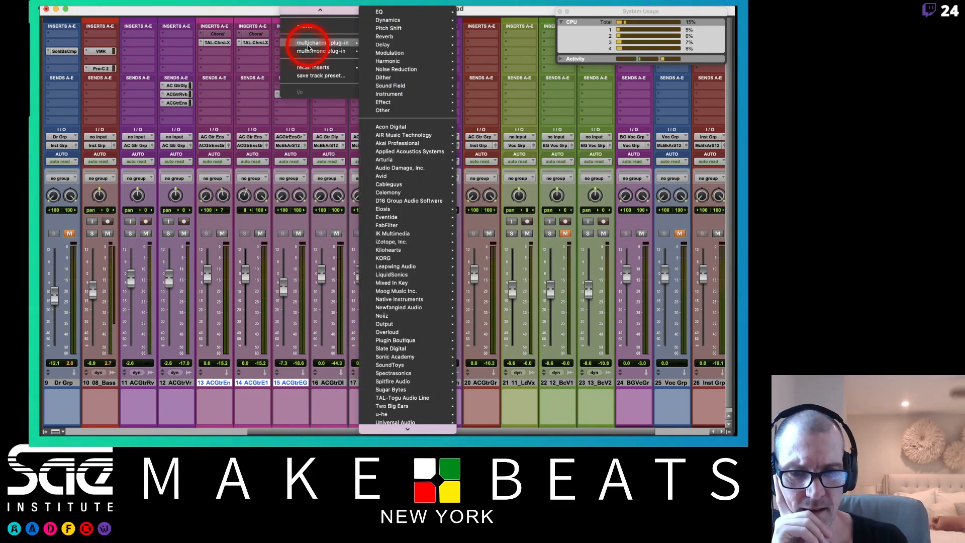
pyautogui.moveTo(369, 45)
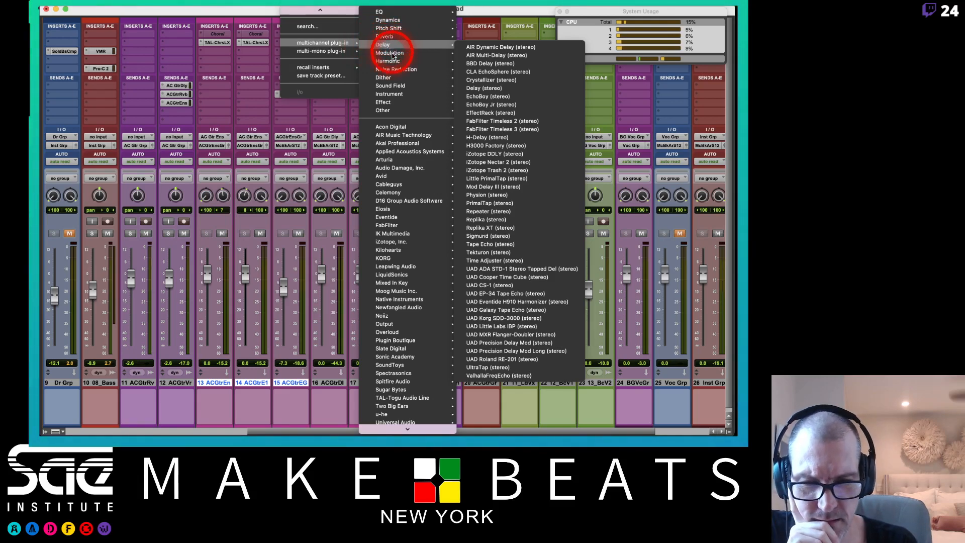
pyautogui.moveTo(396, 86)
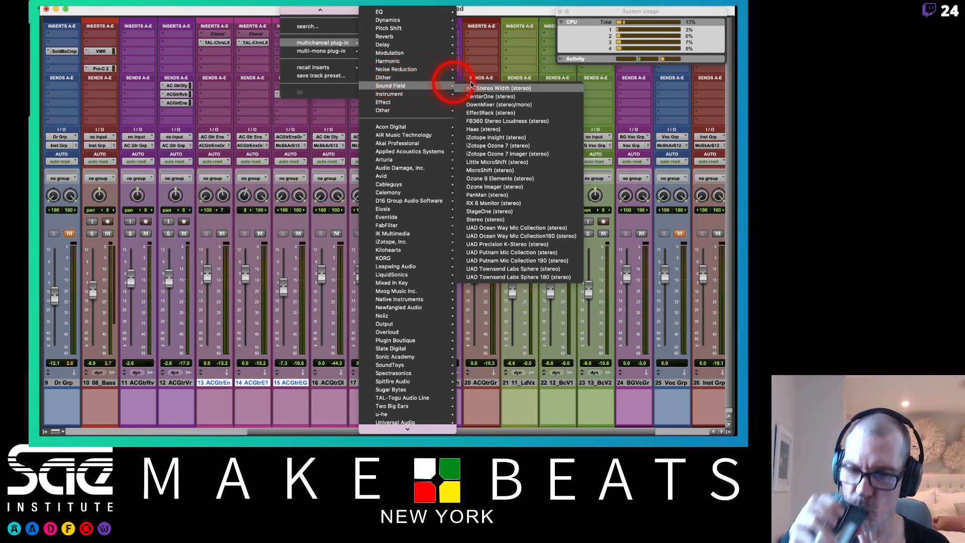
pyautogui.click(496, 131)
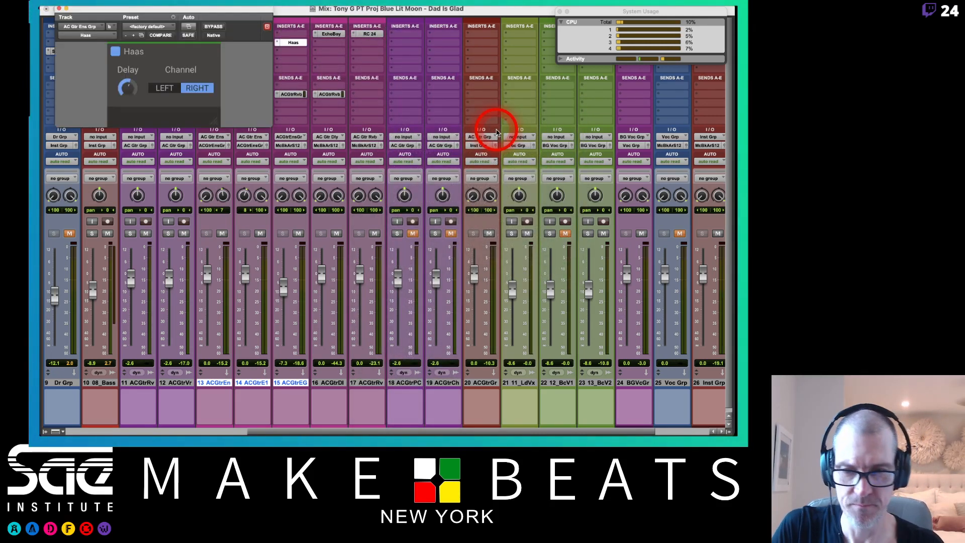
# Step: Listen to the Haas effect in playback, close its window, and lower the AC Gtr Ens Grp fader to about -14.2 dB
pyautogui.press('space')
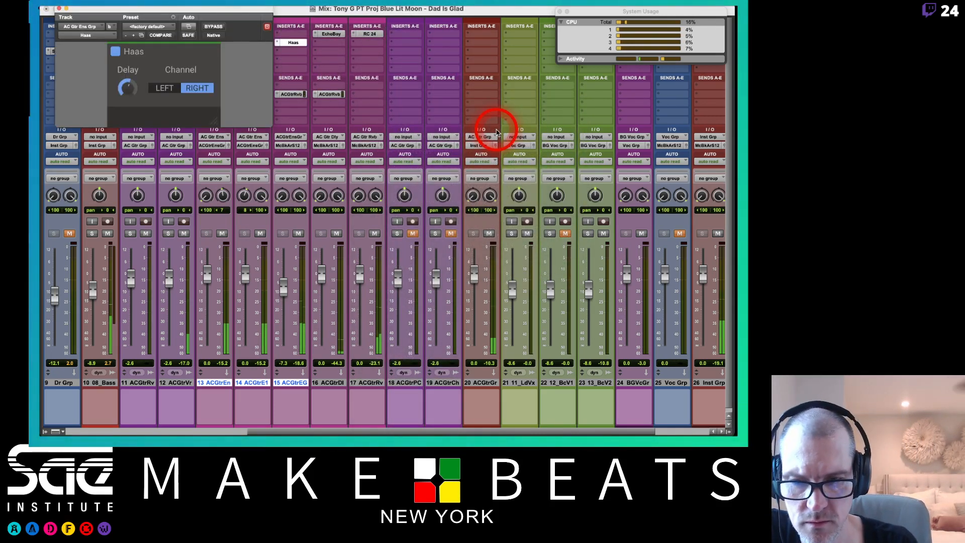
pyautogui.moveTo(143, 11); pyautogui.dragTo(518, 98)
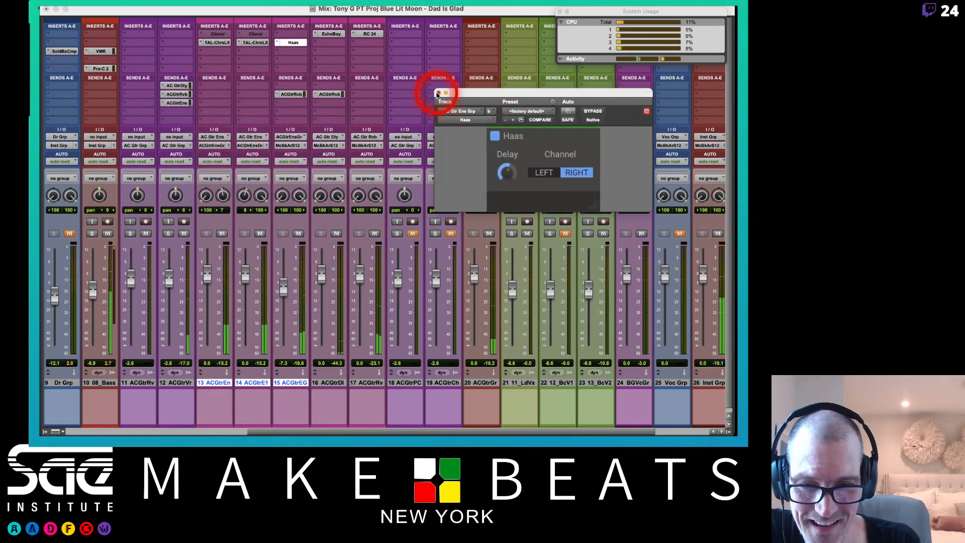
pyautogui.click(439, 94)
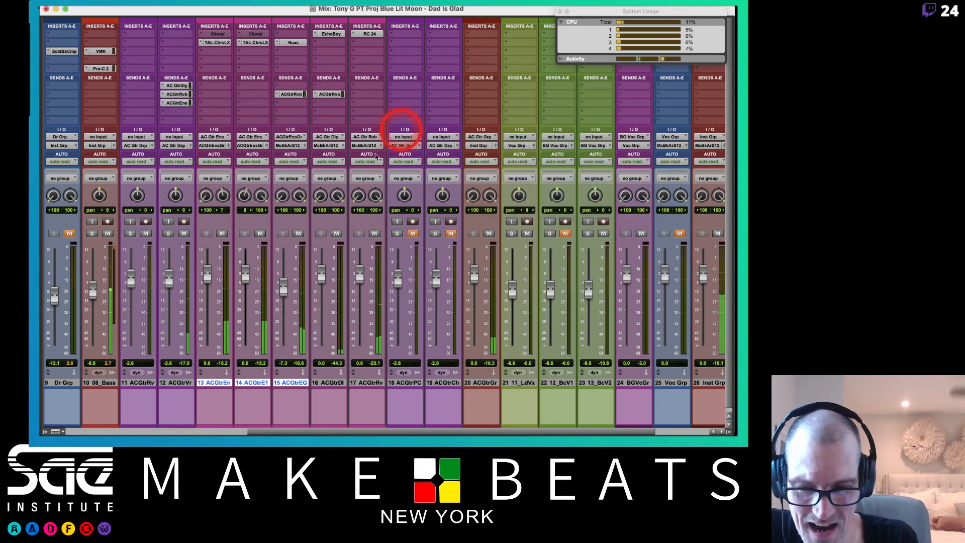
pyautogui.moveTo(283, 287)
pyautogui.mouseDown()
pyautogui.moveTo(280, 269)
pyautogui.moveTo(283, 301)
pyautogui.mouseUp()
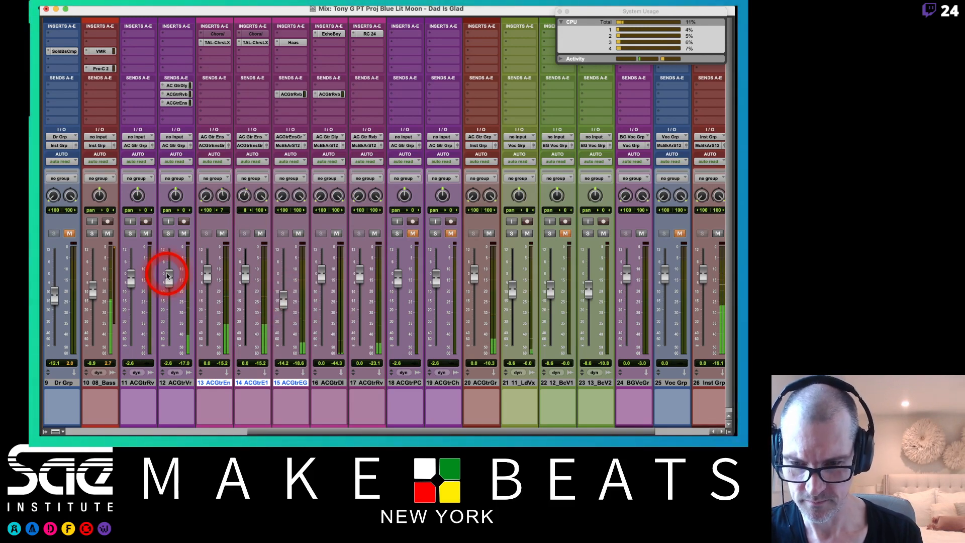
# Step: Unmute the 12_BcV1 backing vocal track and the Voc Grp aux during playback
pyautogui.hscroll(-10, 167, 273)
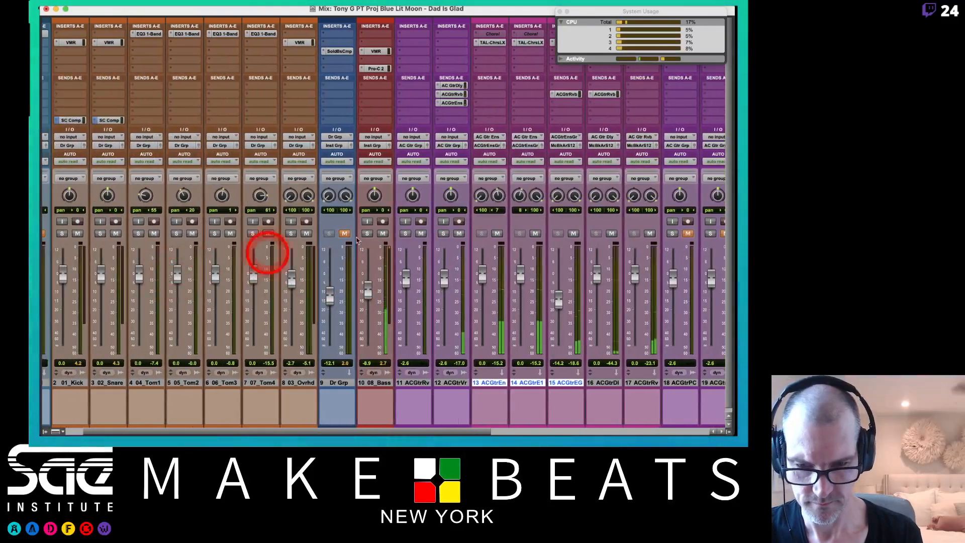
pyautogui.click(344, 235)
pyautogui.click(377, 233)
pyautogui.hscroll(10, 378, 233)
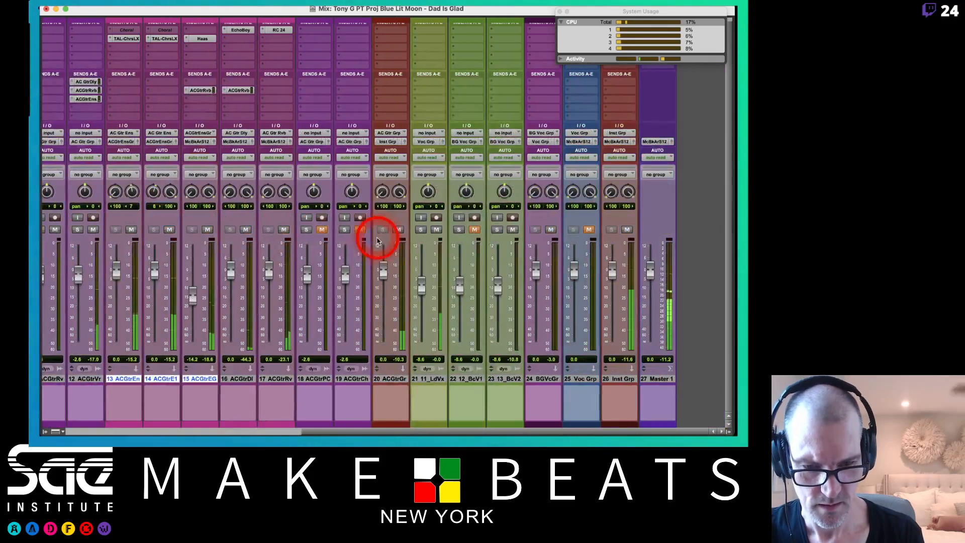
pyautogui.click(502, 227)
pyautogui.click(474, 229)
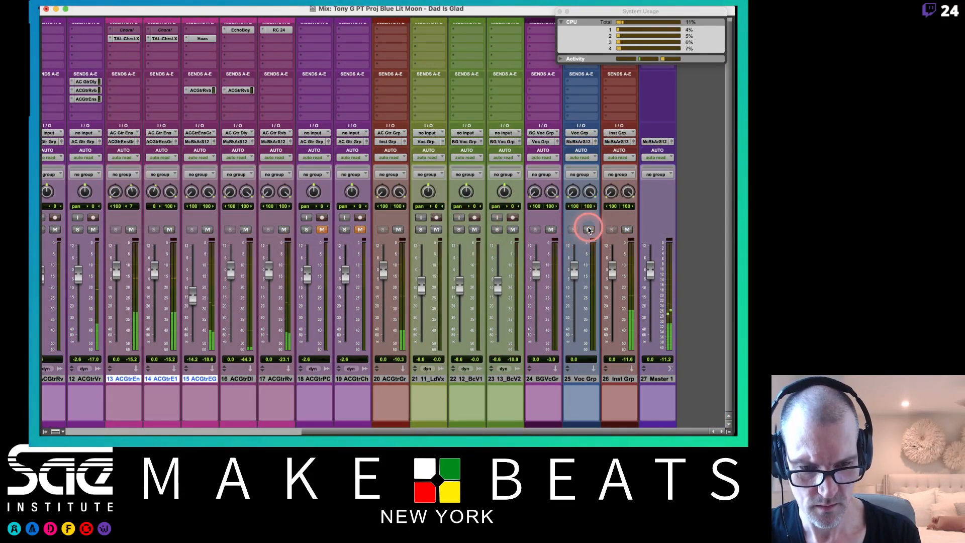
pyautogui.click(588, 229)
pyautogui.click(456, 228)
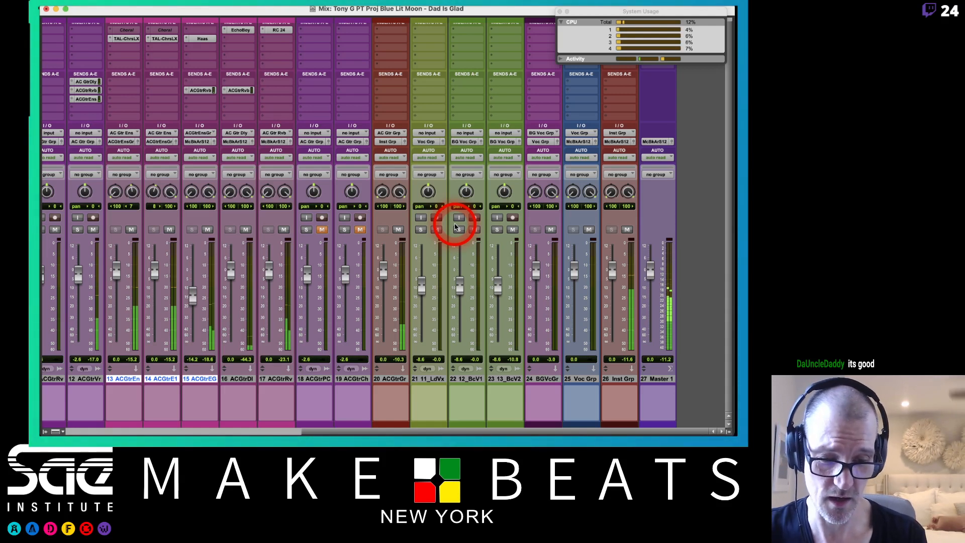
# Step: Follow the playback against the guitar clips in the Edit window, stop the transport, and close the System Usage window
pyautogui.press('super+equal')
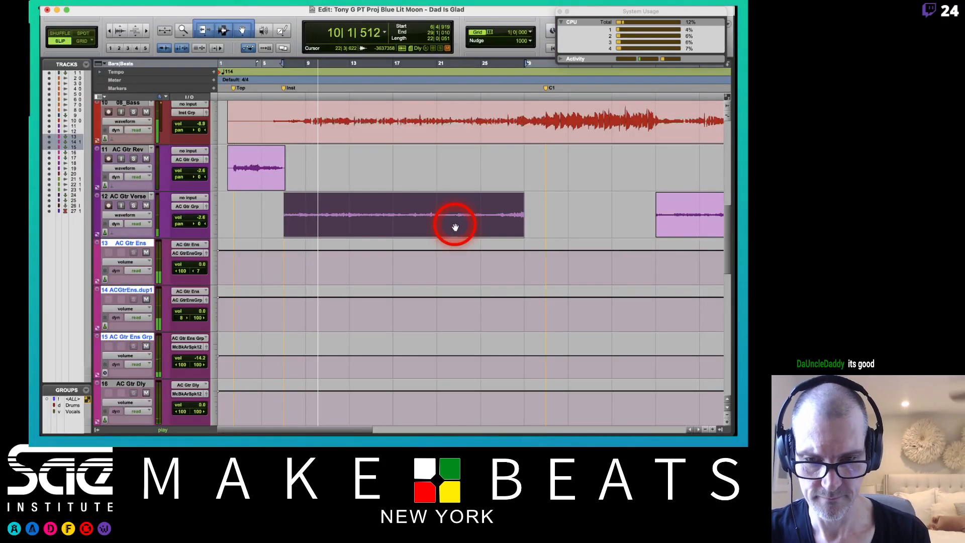
pyautogui.scroll(-6, 455, 227)
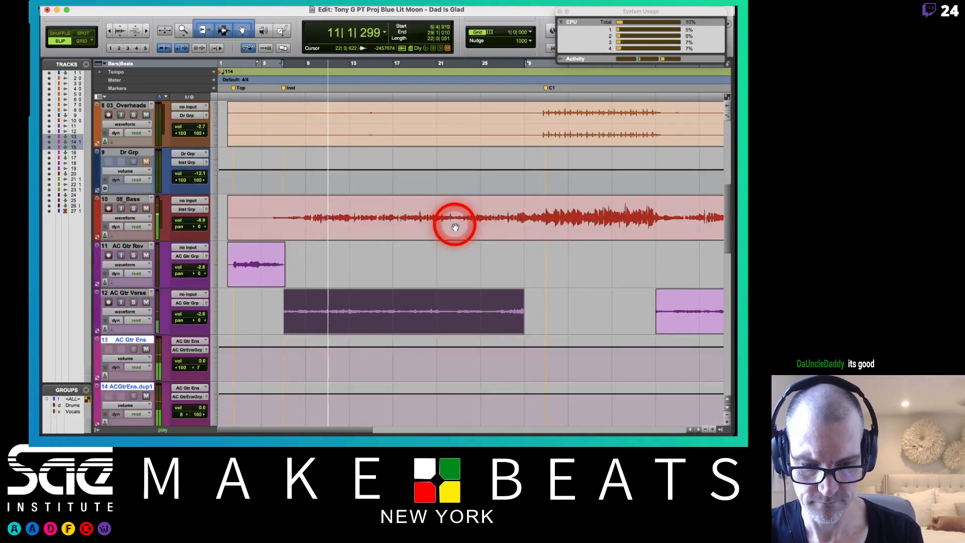
pyautogui.press('super+equal')
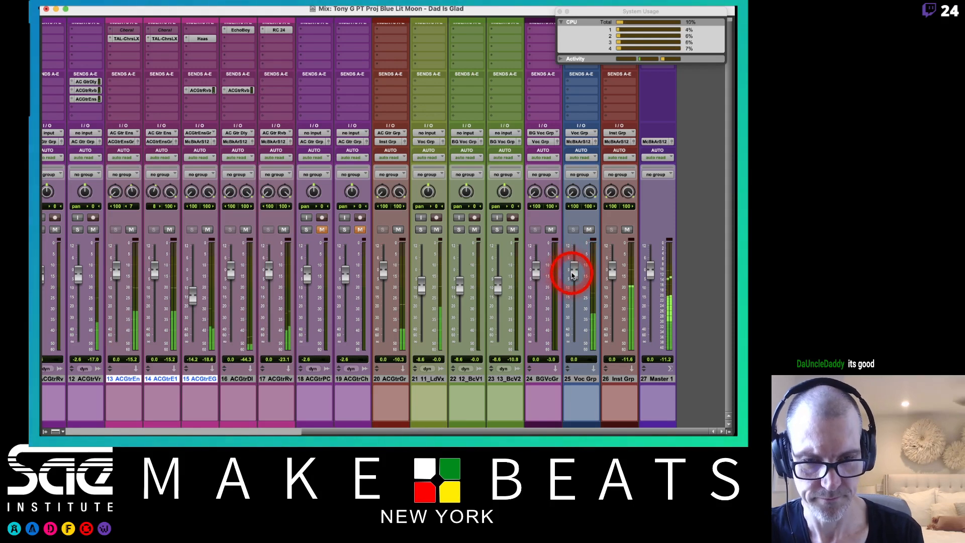
pyautogui.scroll(1, 571, 275)
pyautogui.press('space')
pyautogui.click(560, 11)
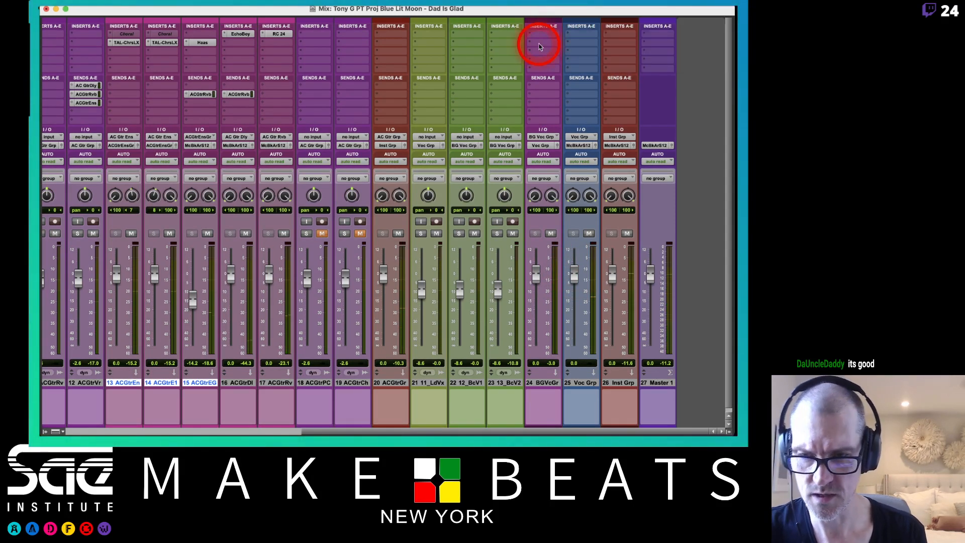
pyautogui.hscroll(-8, 496, 83)
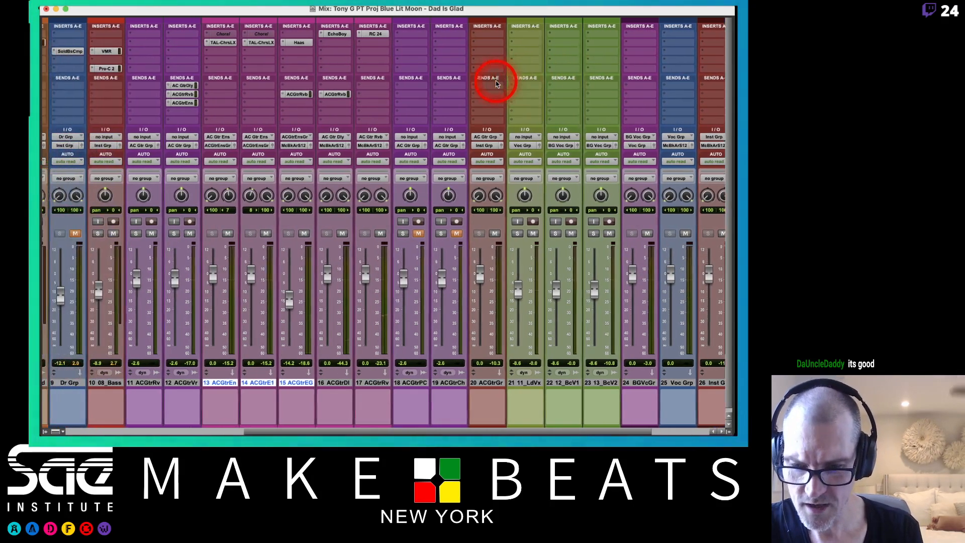
pyautogui.press('super+equal')
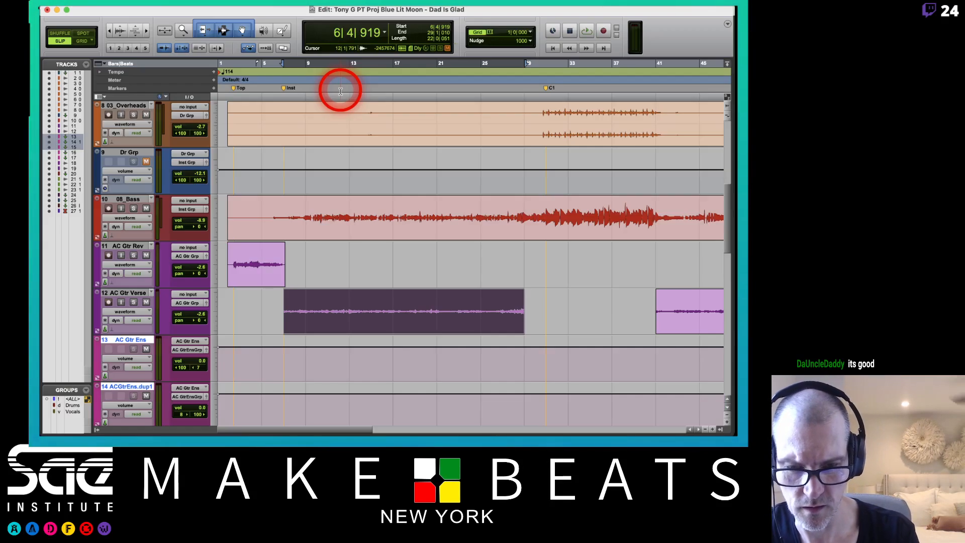
pyautogui.press('super+equal')
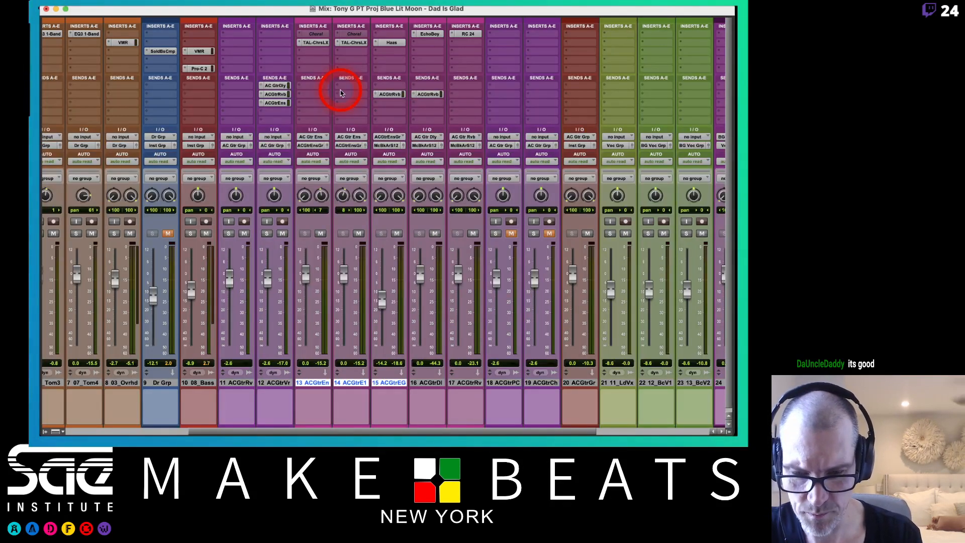
pyautogui.click(272, 52)
pyautogui.moveTo(289, 52)
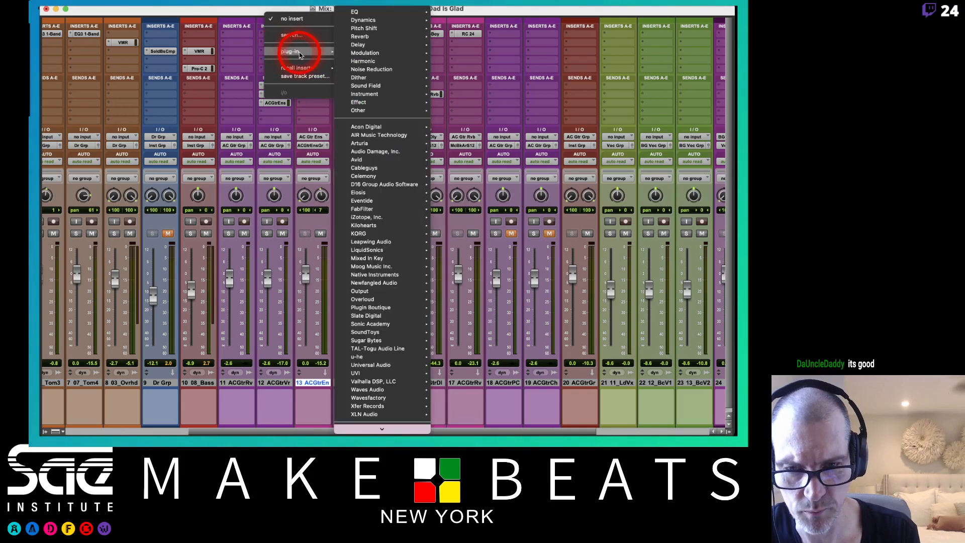
pyautogui.moveTo(379, 24)
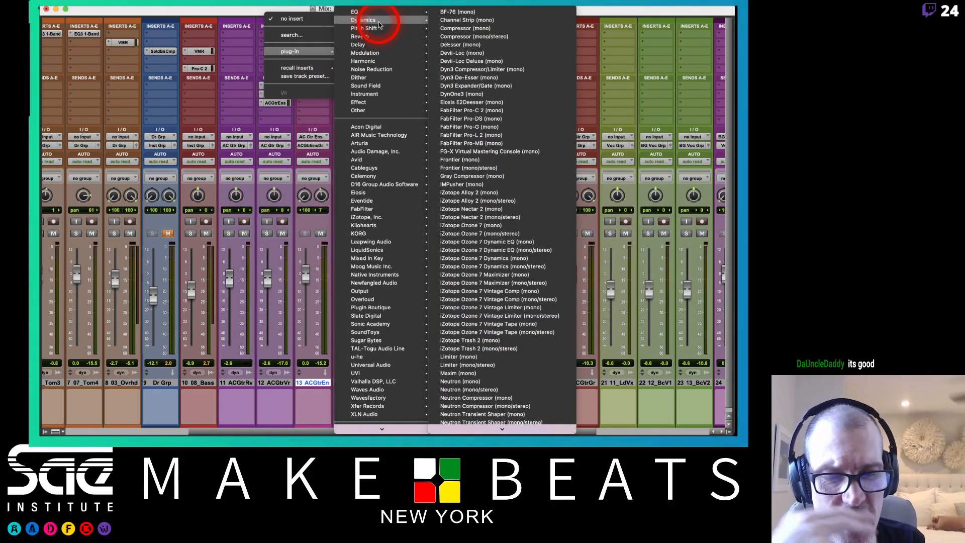
pyautogui.click(283, 11)
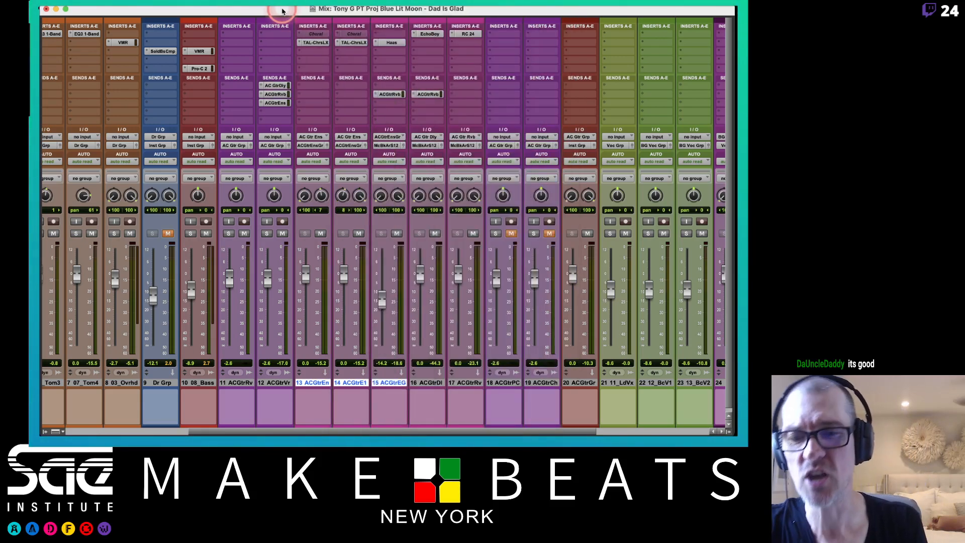
# Step: Insert an EQ3 1-Band on the AC Gtr Verse track and set it to a high-pass filter at 150 Hz
pyautogui.click(273, 35)
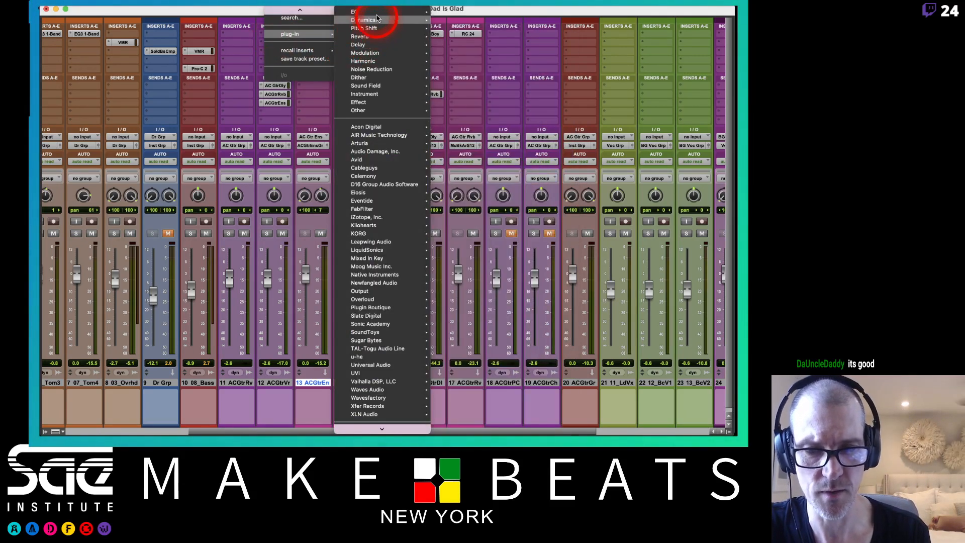
pyautogui.moveTo(356, 12)
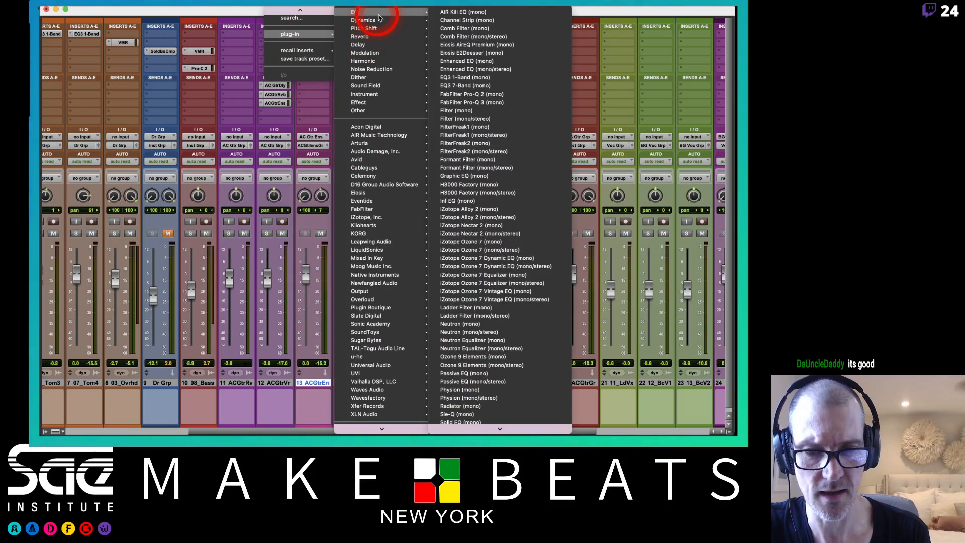
pyautogui.click(460, 78)
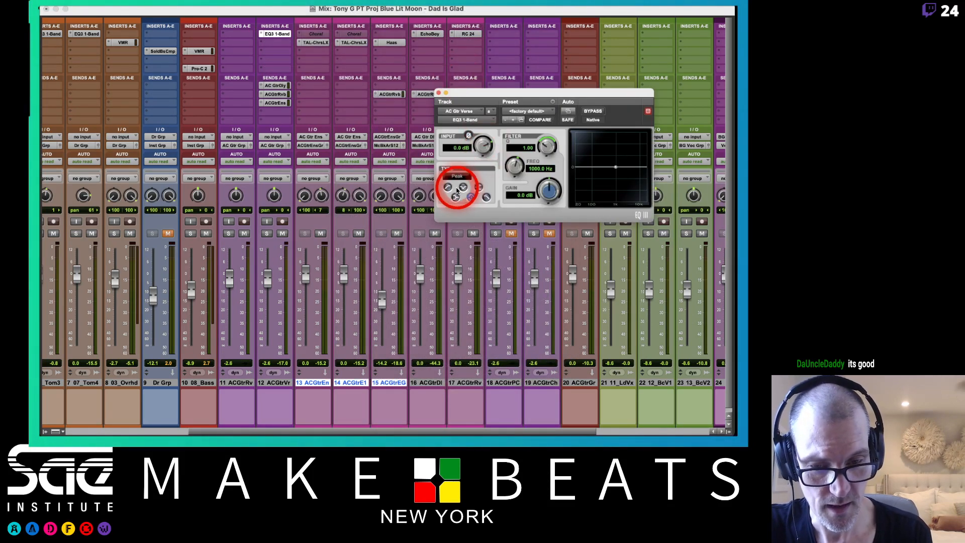
pyautogui.click(448, 187)
pyautogui.click(541, 167)
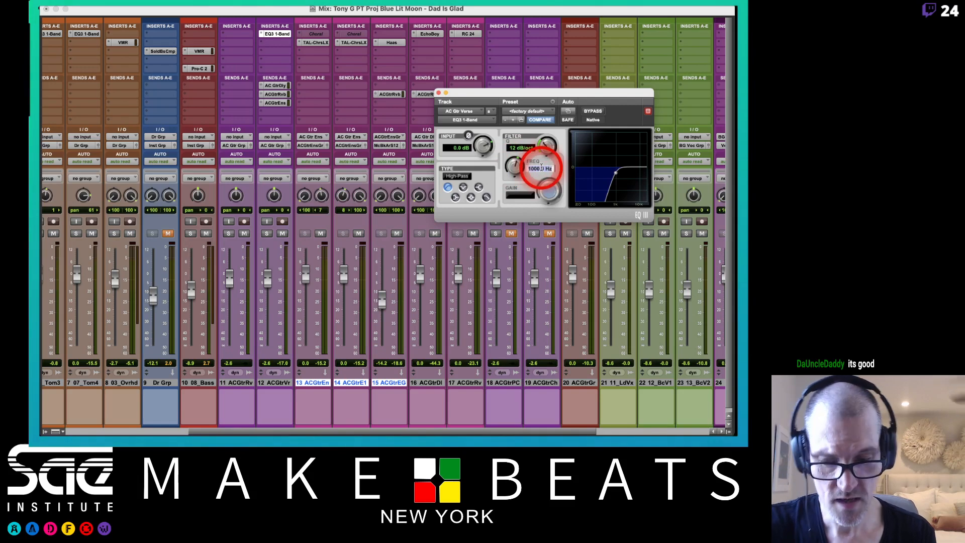
pyautogui.write('150')
pyautogui.press('Return')
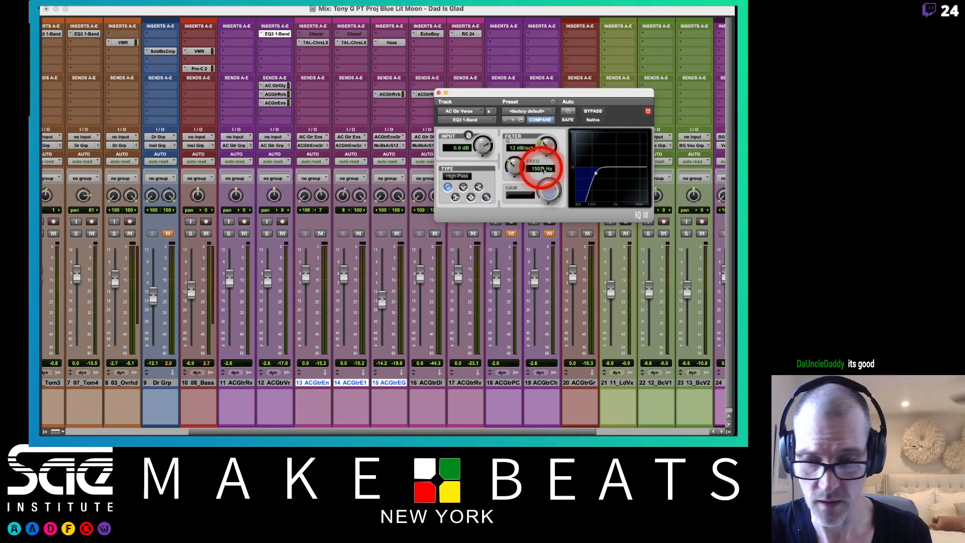
# Step: Insert the VBC FG-Red (mono) compressor in the second insert slot of the AC Gtr Verse track
pyautogui.click(271, 40)
pyautogui.moveTo(323, 48)
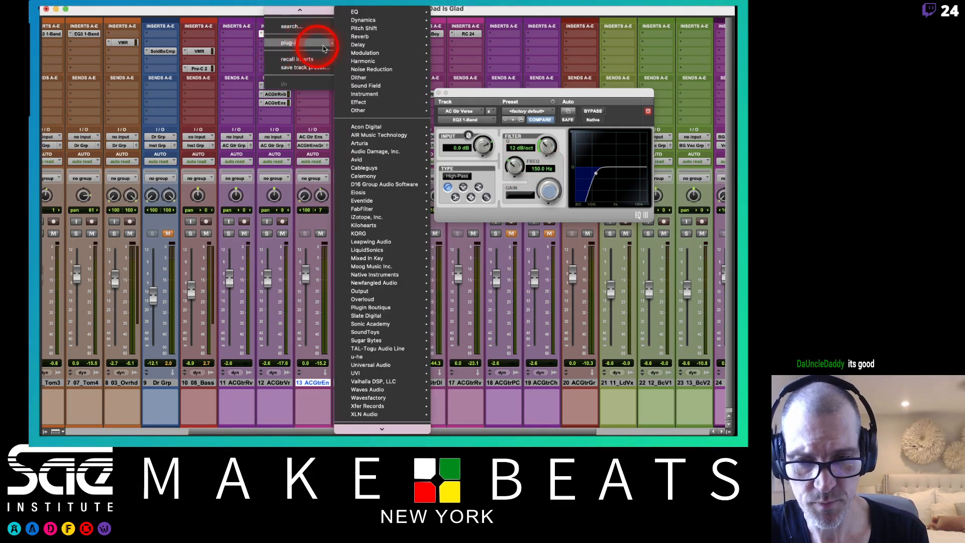
pyautogui.moveTo(383, 22)
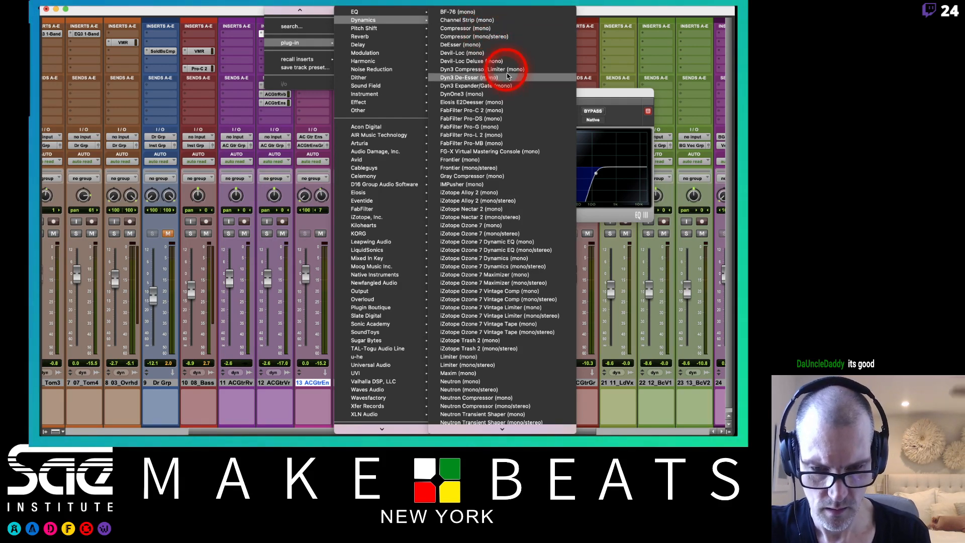
pyautogui.scroll(-3, 501, 71)
pyautogui.scroll(-10, 507, 76)
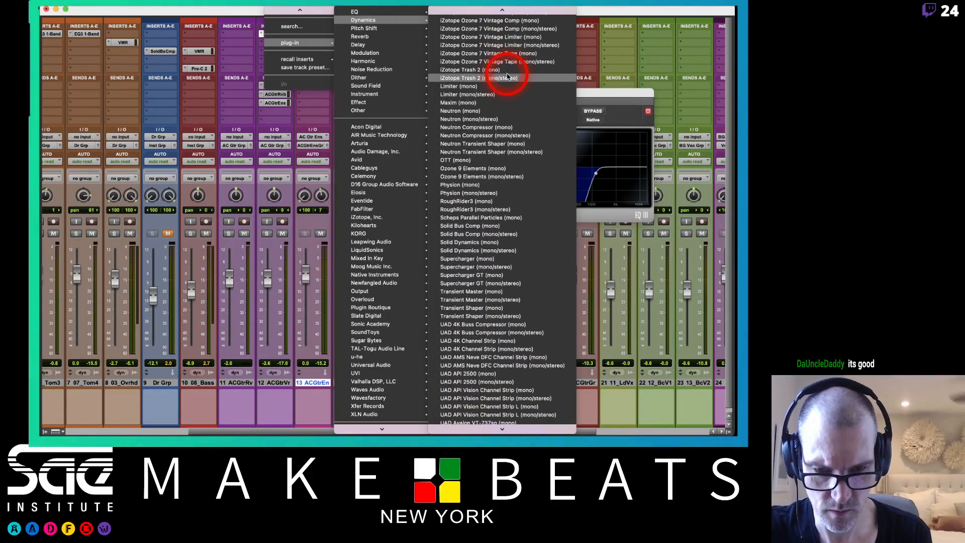
pyautogui.scroll(-3, 507, 76)
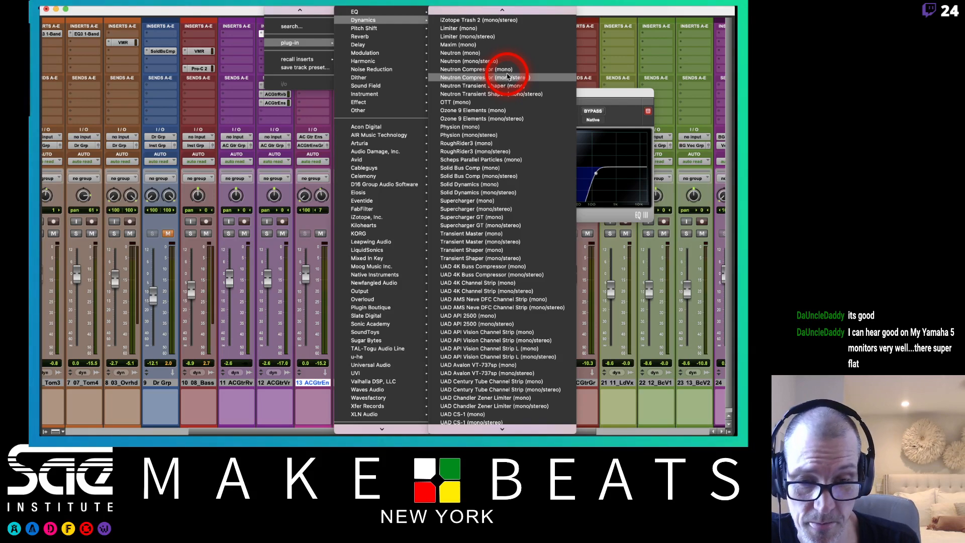
pyautogui.scroll(-15, 507, 77)
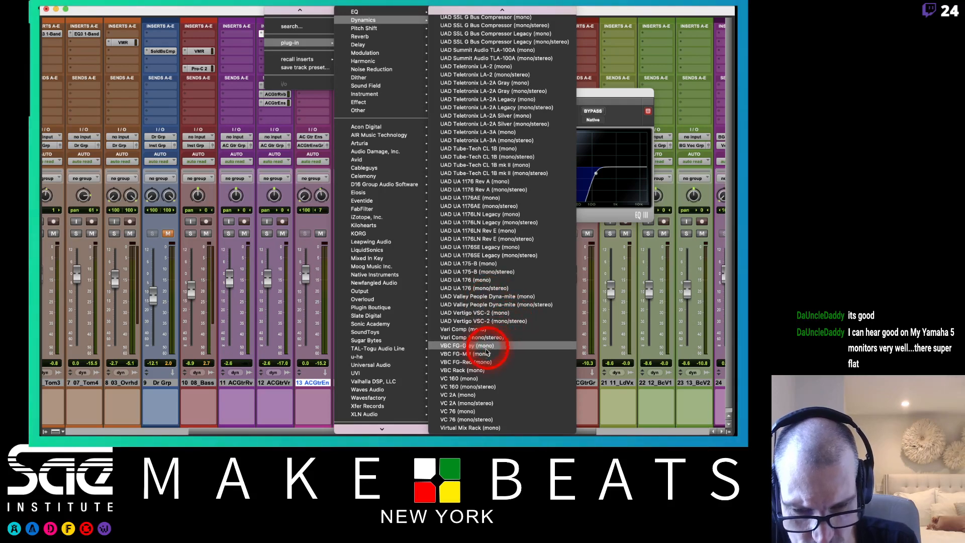
pyautogui.click(473, 364)
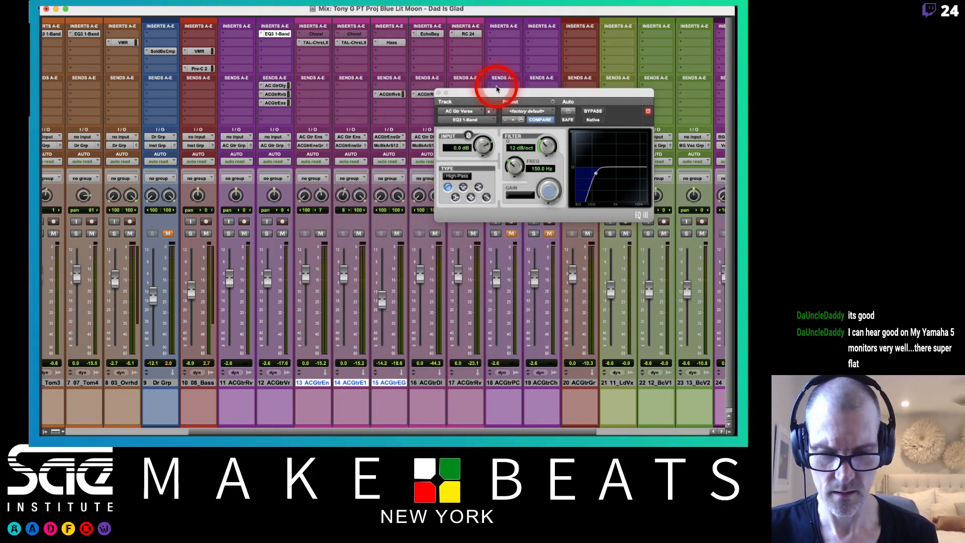
# Step: Move the FG-Red window clear of the inserts and load its 04 Glue factory preset
pyautogui.moveTo(486, 94); pyautogui.dragTo(243, 99)
pyautogui.click(417, 142)
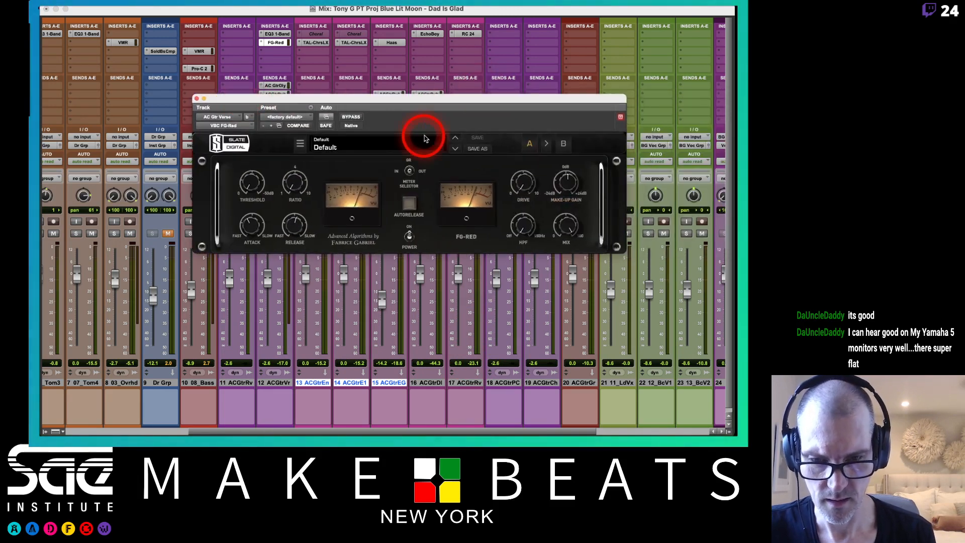
pyautogui.moveTo(360, 157)
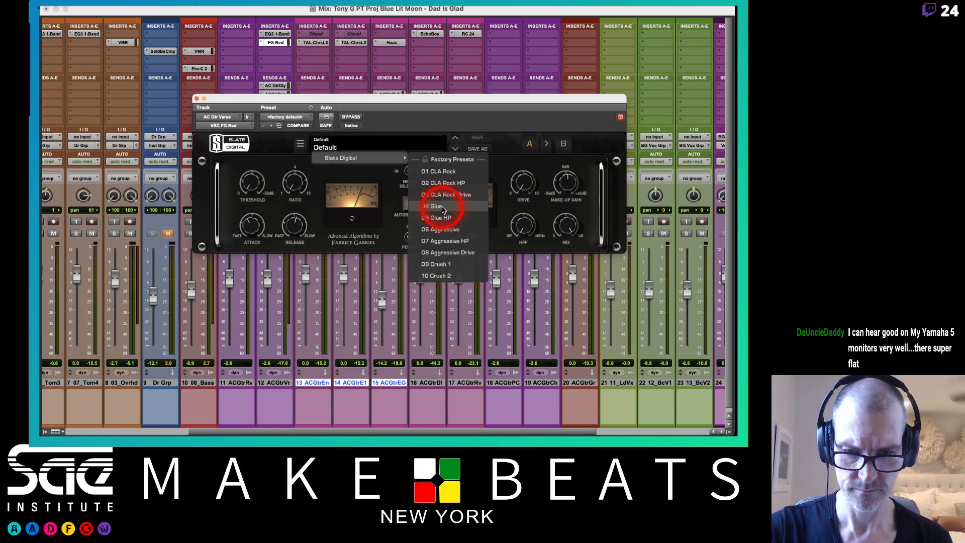
pyautogui.click(442, 209)
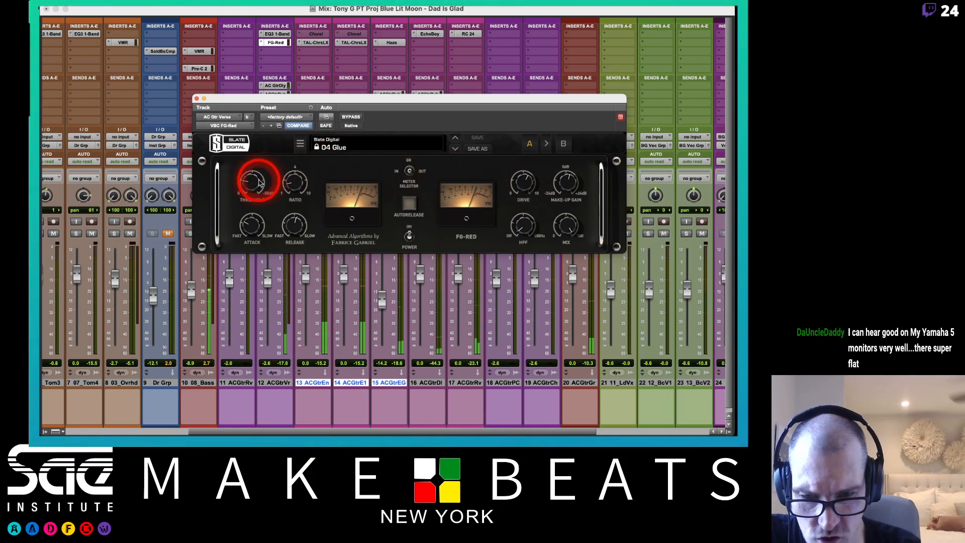
# Step: During playback, set the FG-Red threshold to about -23.6 dB and raise the drive slightly
pyautogui.moveTo(260, 182); pyautogui.dragTo(243, 229)
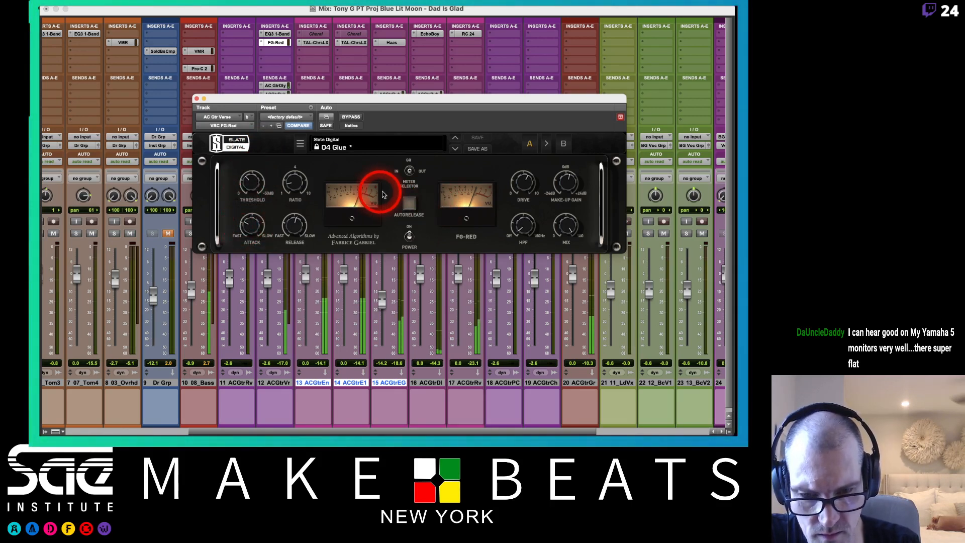
pyautogui.click(253, 182)
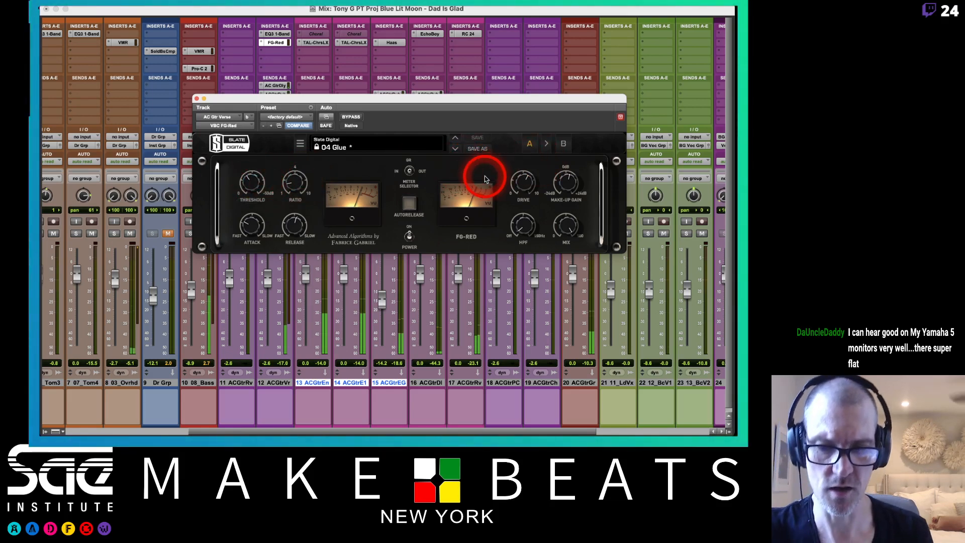
pyautogui.click(250, 183)
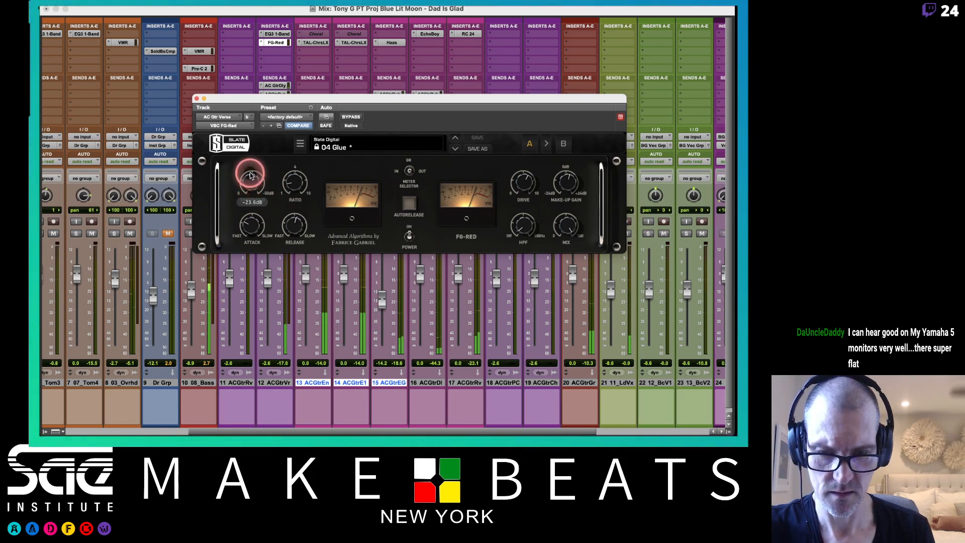
pyautogui.moveTo(250, 172); pyautogui.dragTo(251, 170)
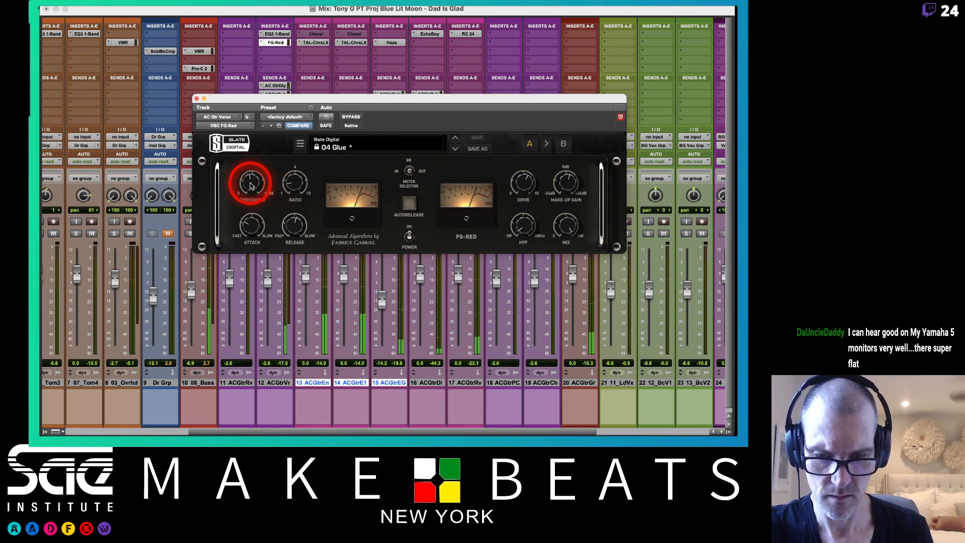
pyautogui.click(523, 180)
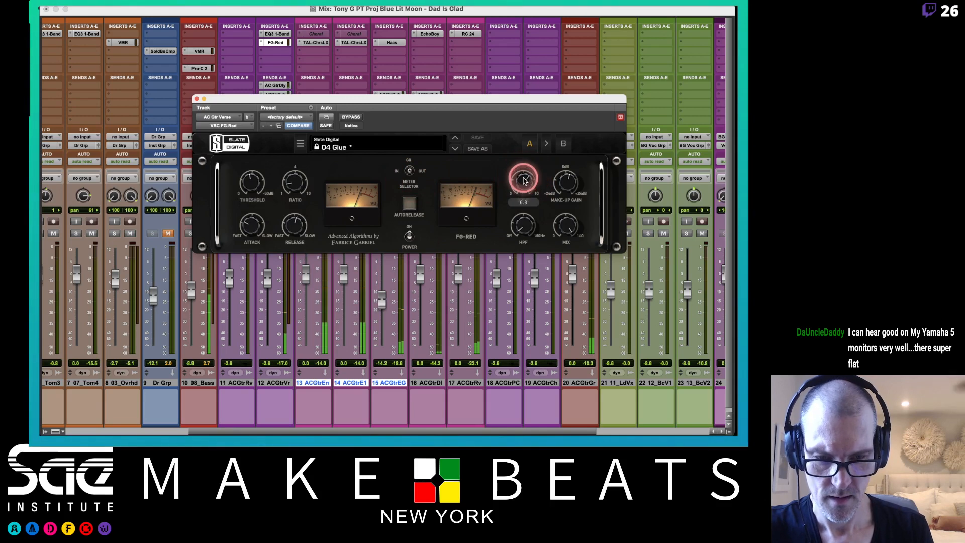
pyautogui.moveTo(522, 175)
pyautogui.mouseDown()
pyautogui.moveTo(525, 189)
pyautogui.moveTo(524, 162)
pyautogui.moveTo(517, 172)
pyautogui.mouseUp()
# Step: Solo the AC Gtr Verse track and mute the acoustic guitar reverb, ensemble group and delay auxes
pyautogui.moveTo(287, 97); pyautogui.dragTo(608, 71)
pyautogui.click(267, 233)
pyautogui.click(357, 218)
pyautogui.click(387, 225)
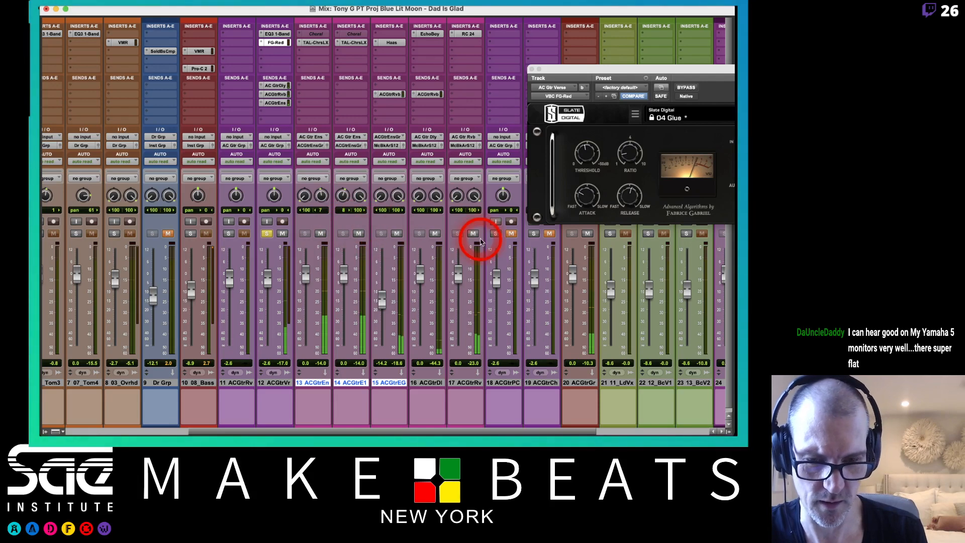
pyautogui.click(473, 234)
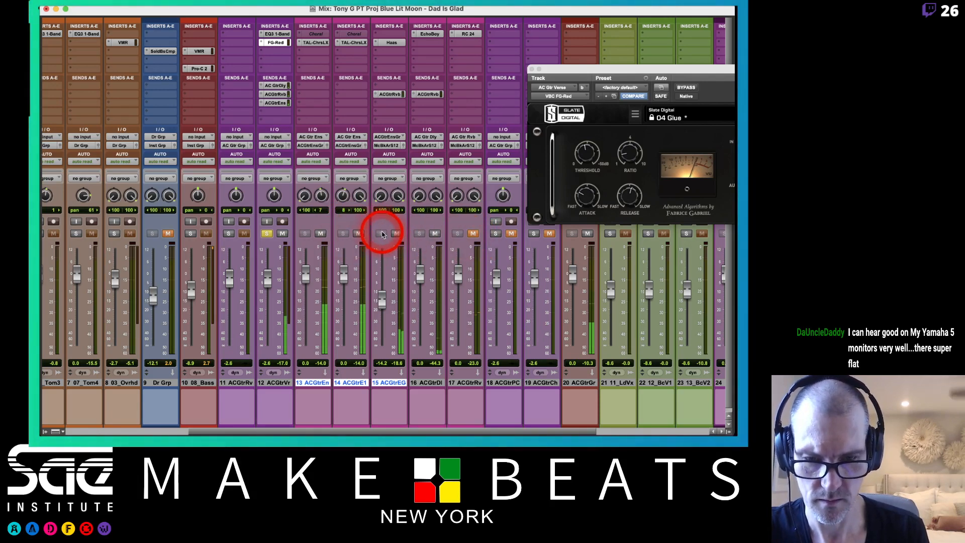
pyautogui.click(396, 233)
pyautogui.click(435, 233)
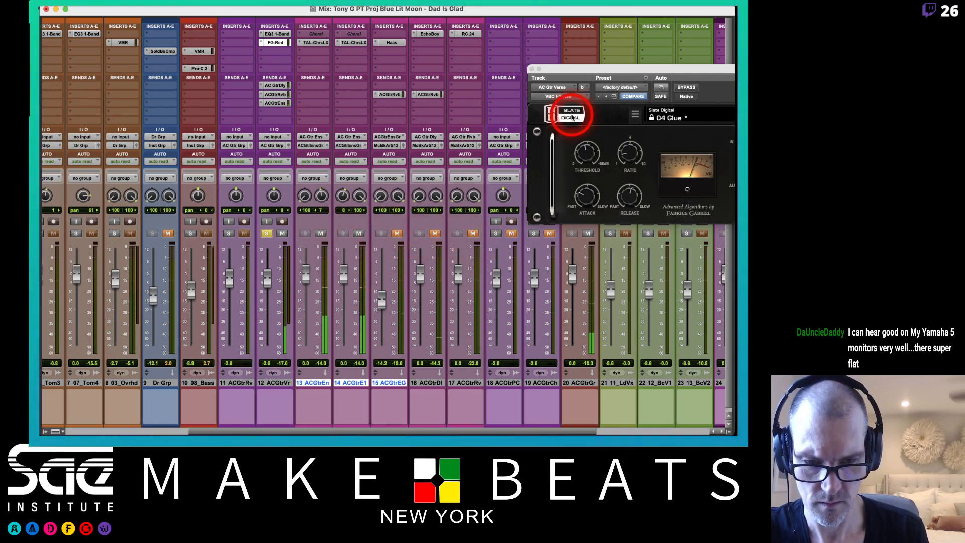
# Step: Bring the FG-Red window back into view and readjust its threshold and drive on the soloed verse guitar
pyautogui.moveTo(573, 69); pyautogui.dragTo(347, 76)
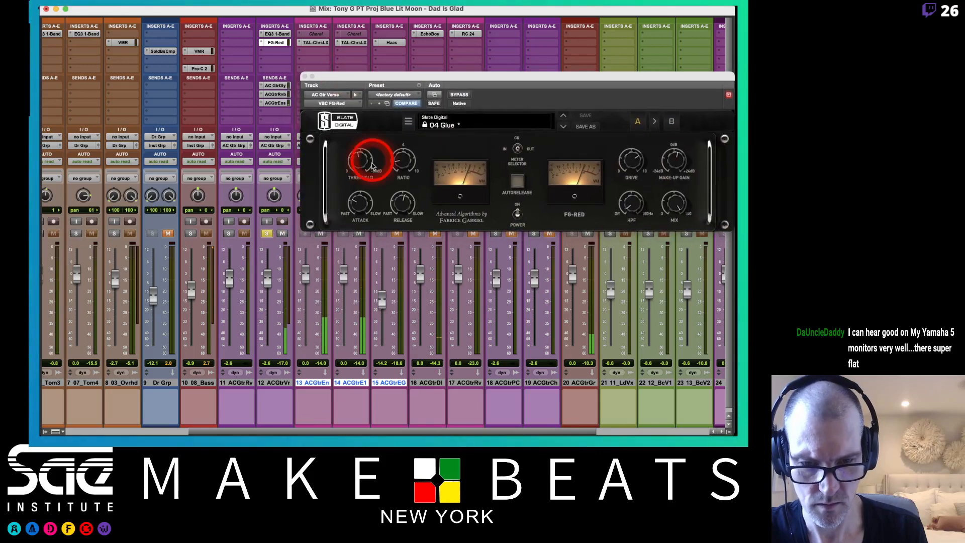
pyautogui.moveTo(366, 163); pyautogui.dragTo(360, 161)
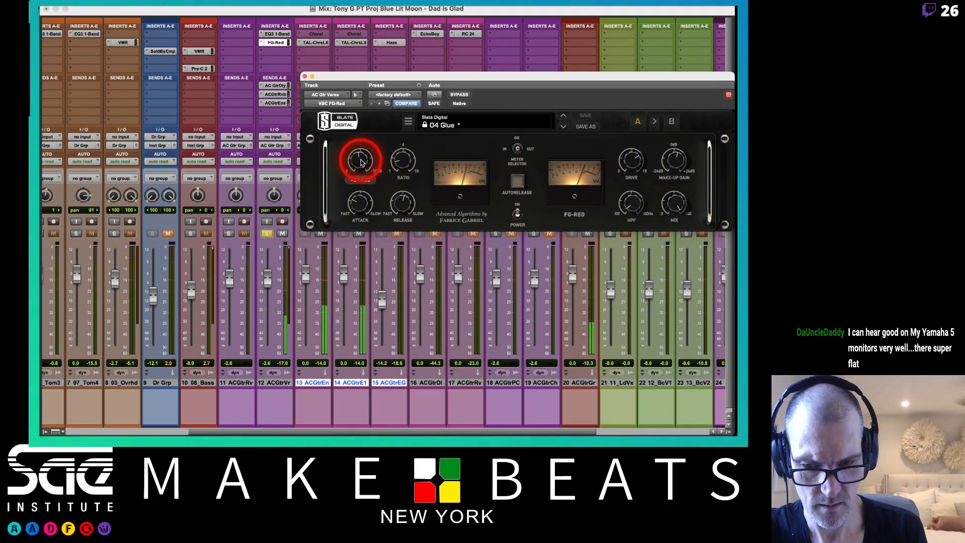
pyautogui.click(355, 78)
pyautogui.moveTo(356, 78); pyautogui.dragTo(367, 69)
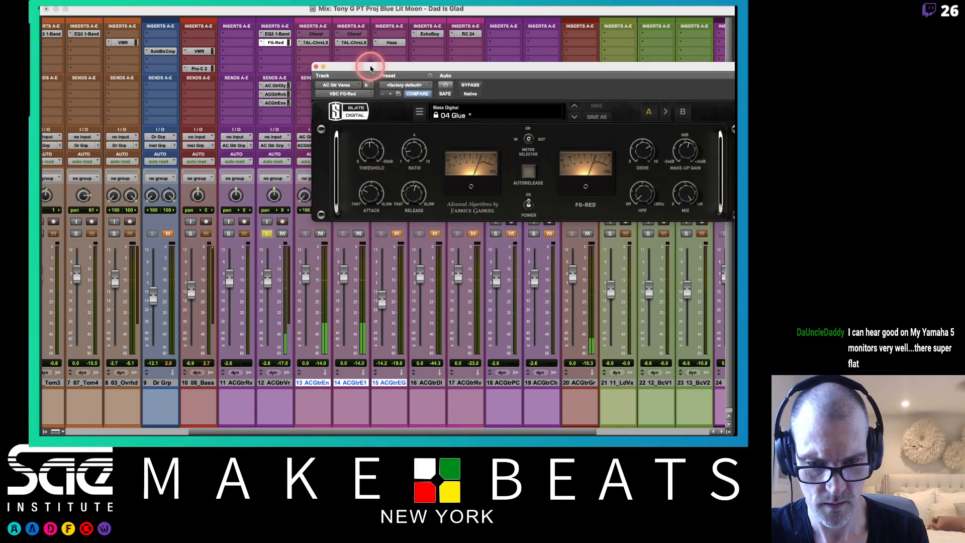
pyautogui.click(468, 150)
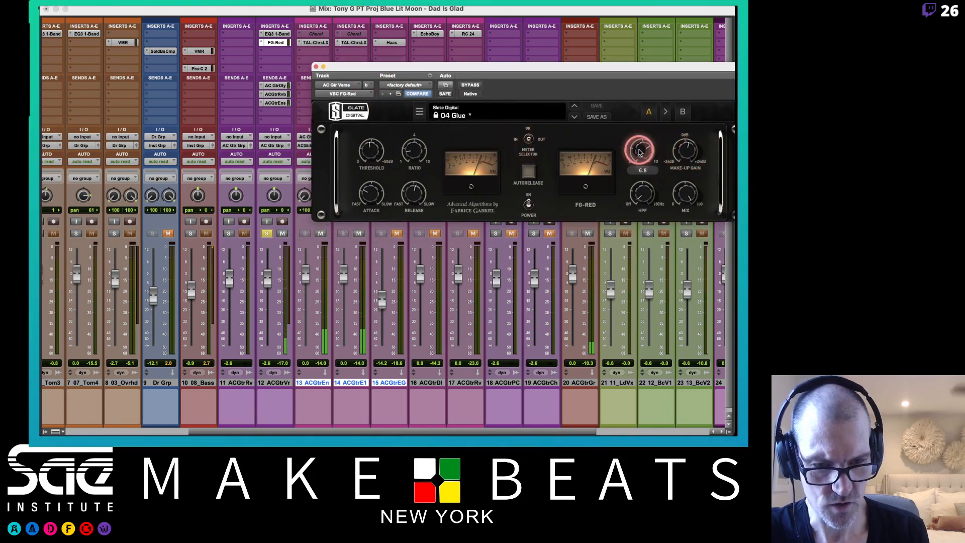
pyautogui.moveTo(640, 152); pyautogui.dragTo(617, 280)
pyautogui.moveTo(650, 181); pyautogui.dragTo(641, 159)
# Step: Replace the FG-Red on the AC Gtr Verse track with Slate Digital's VBC FG-Grey (mono)
pyautogui.click(339, 63)
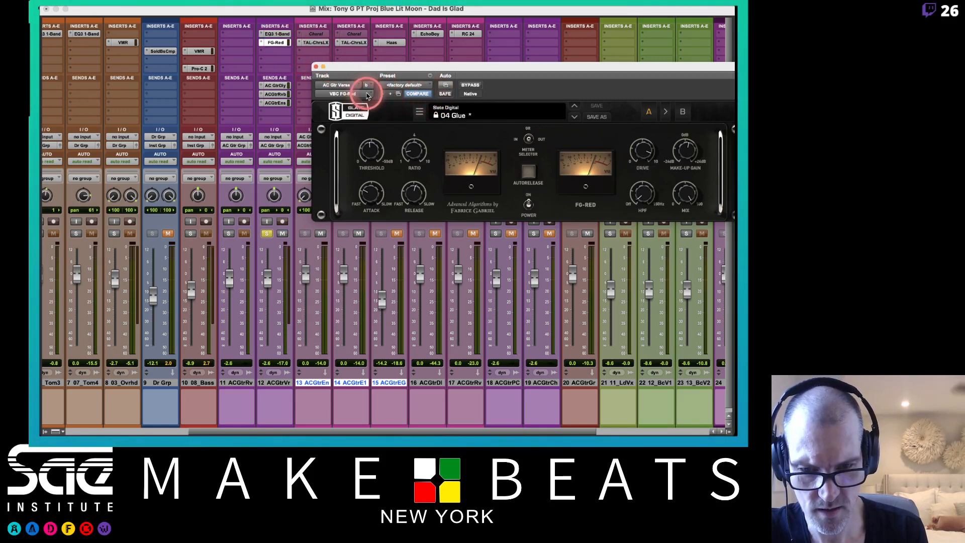
pyautogui.click(352, 93)
pyautogui.moveTo(350, 96)
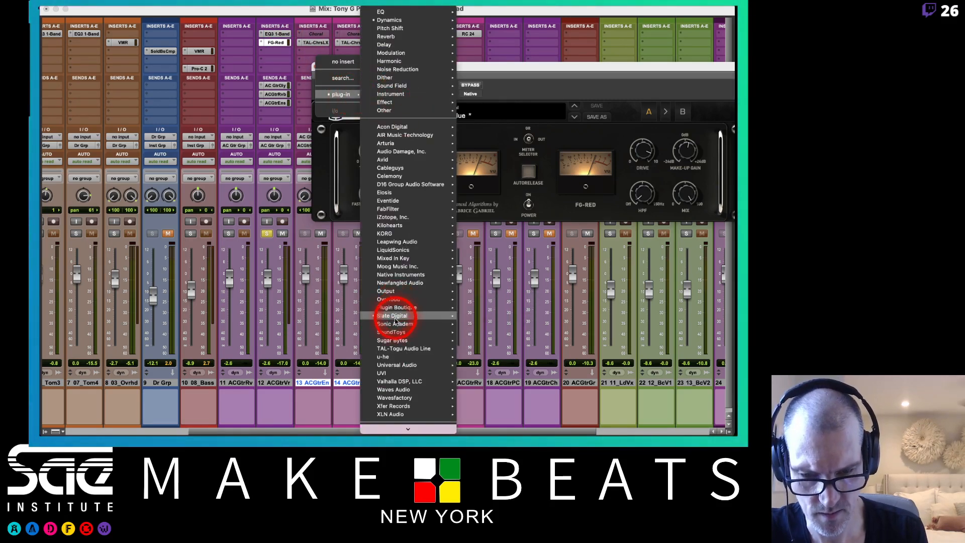
pyautogui.moveTo(405, 318)
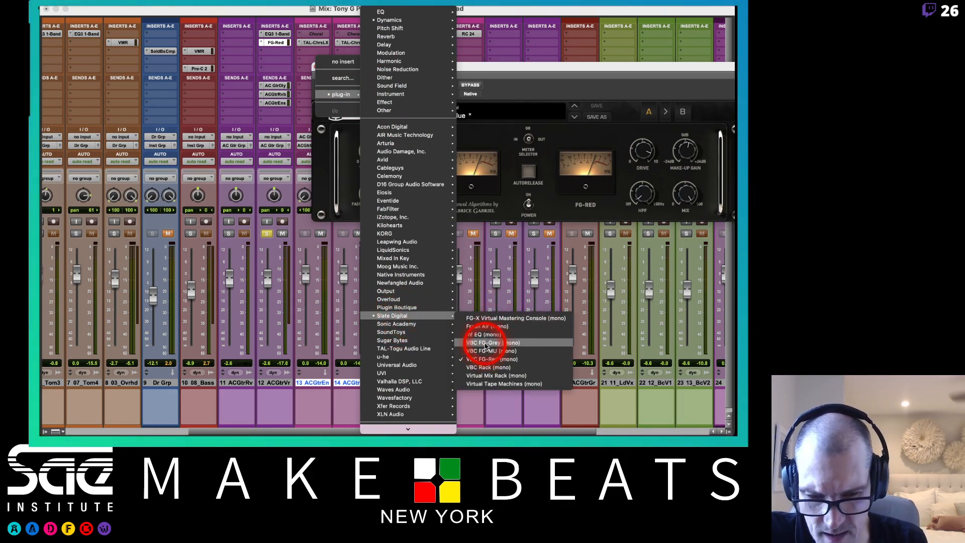
pyautogui.click(486, 345)
pyautogui.click(485, 345)
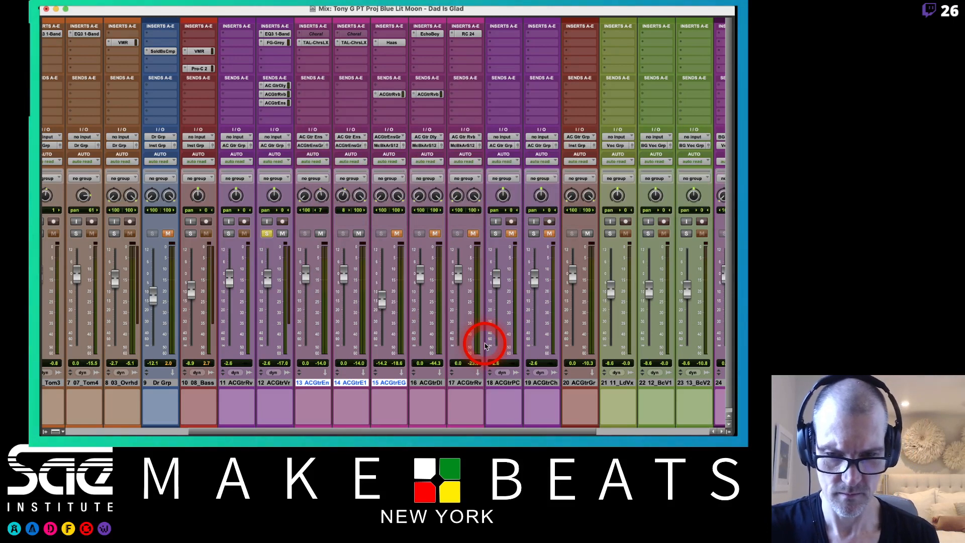
# Step: Open the FG-Grey on the AC Gtr Verse track and swap it back to VBC FG-Red (mono)
pyautogui.click(275, 42)
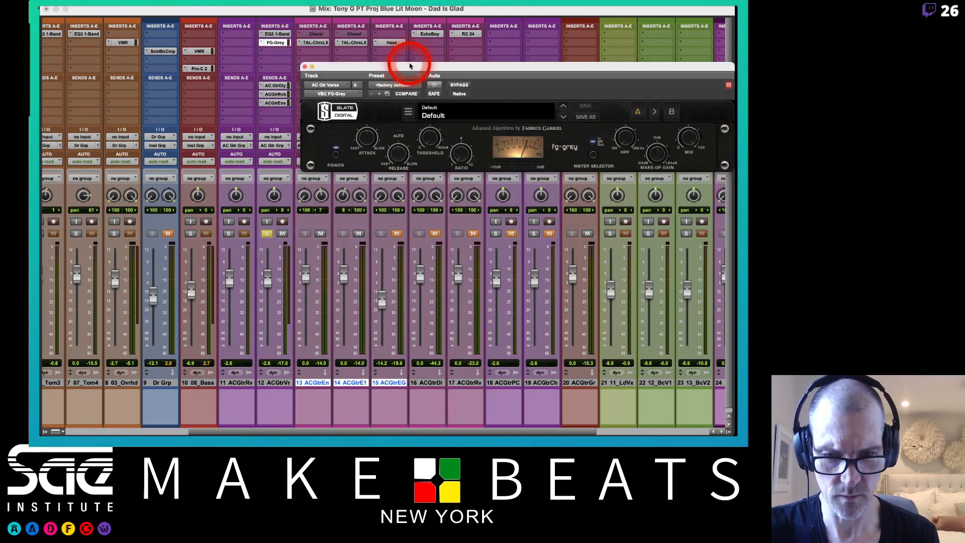
pyautogui.moveTo(409, 65); pyautogui.dragTo(253, 83)
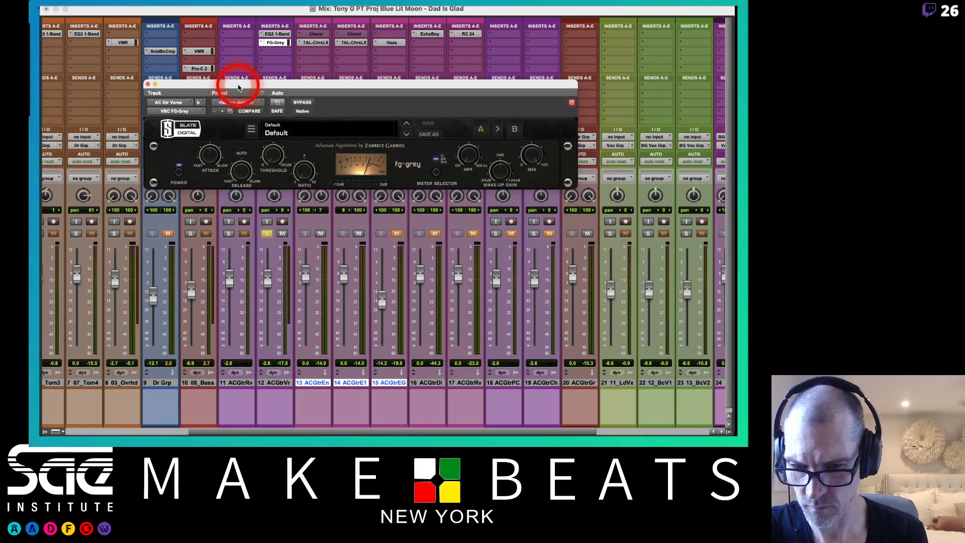
pyautogui.click(176, 111)
pyautogui.moveTo(183, 112)
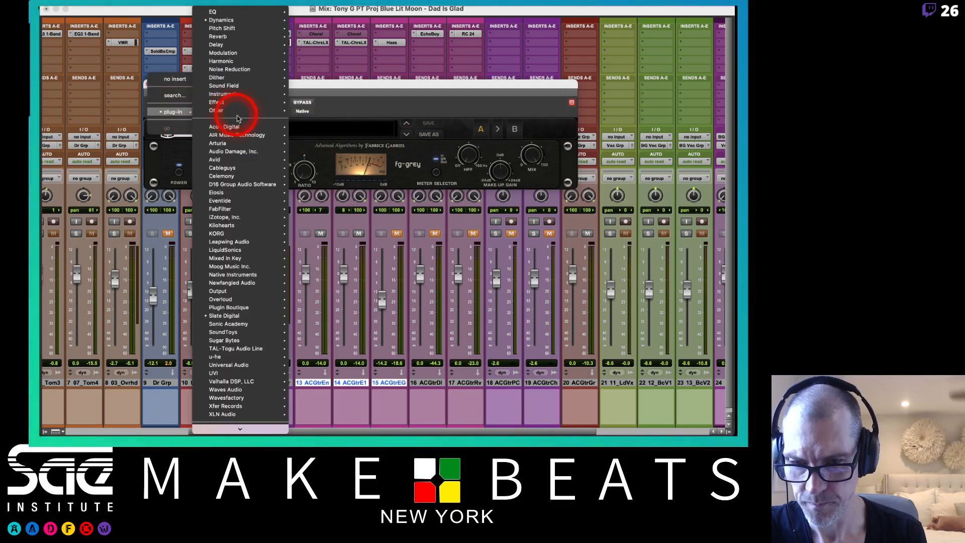
pyautogui.moveTo(224, 314)
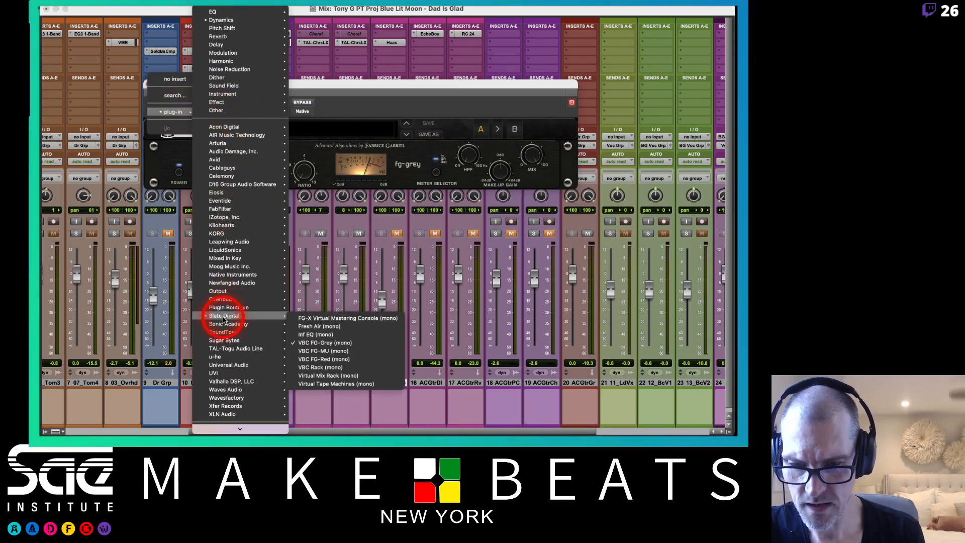
pyautogui.click(314, 359)
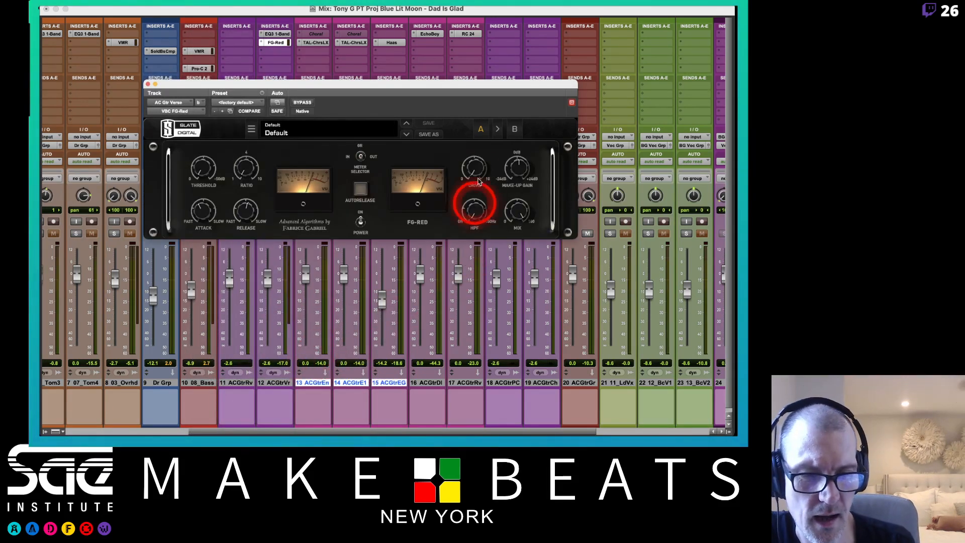
# Step: Load the 04 Glue factory preset in the verse guitar's FG-Red and raise the drive above 6.3
pyautogui.click(480, 168)
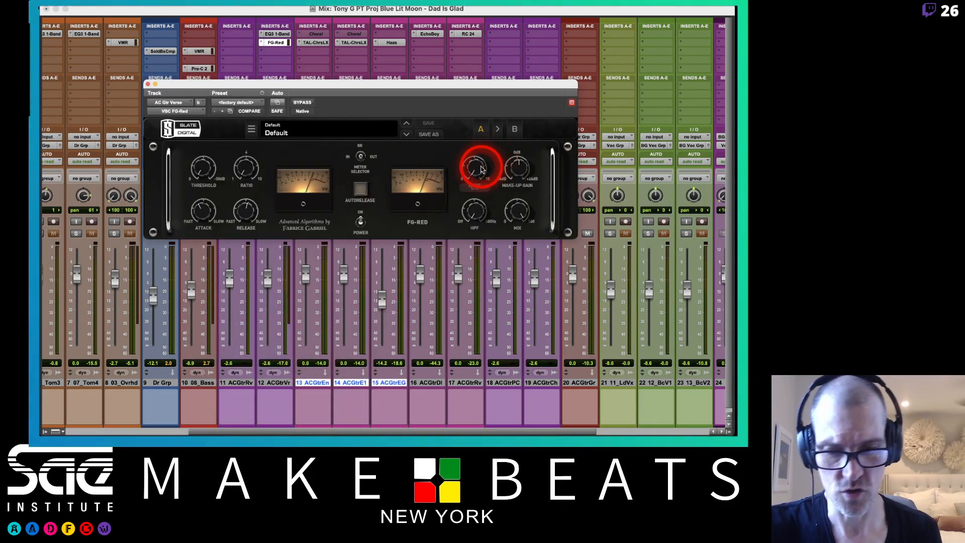
pyautogui.click(303, 132)
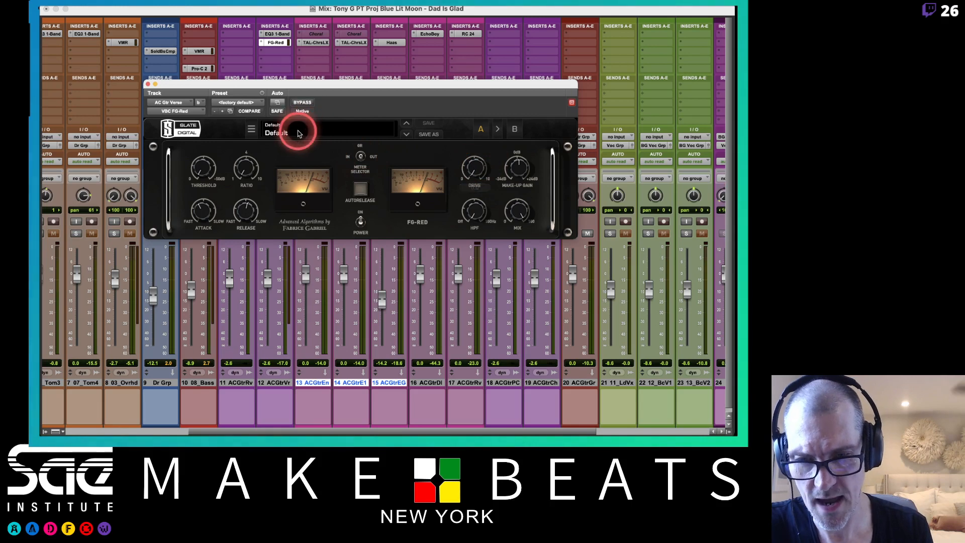
pyautogui.click(321, 134)
pyautogui.moveTo(319, 143)
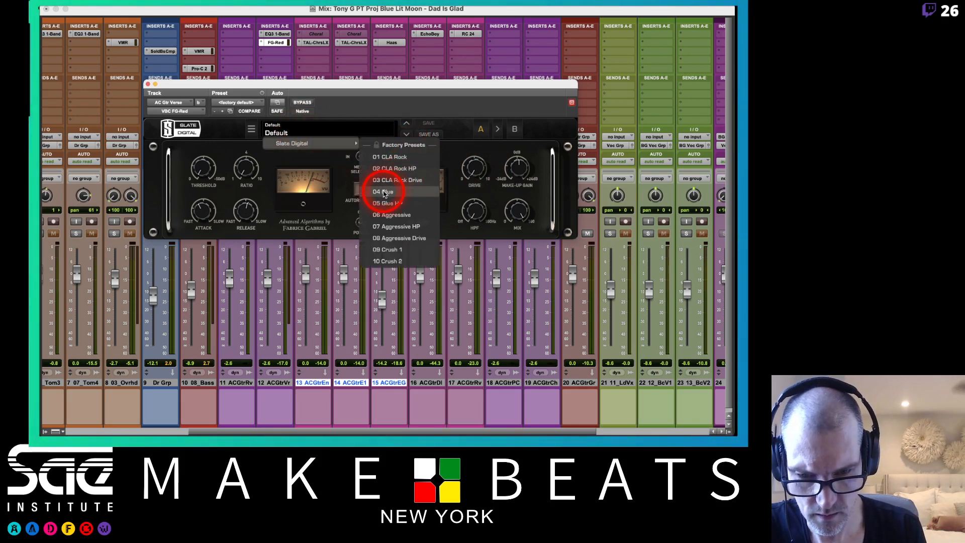
pyautogui.click(384, 193)
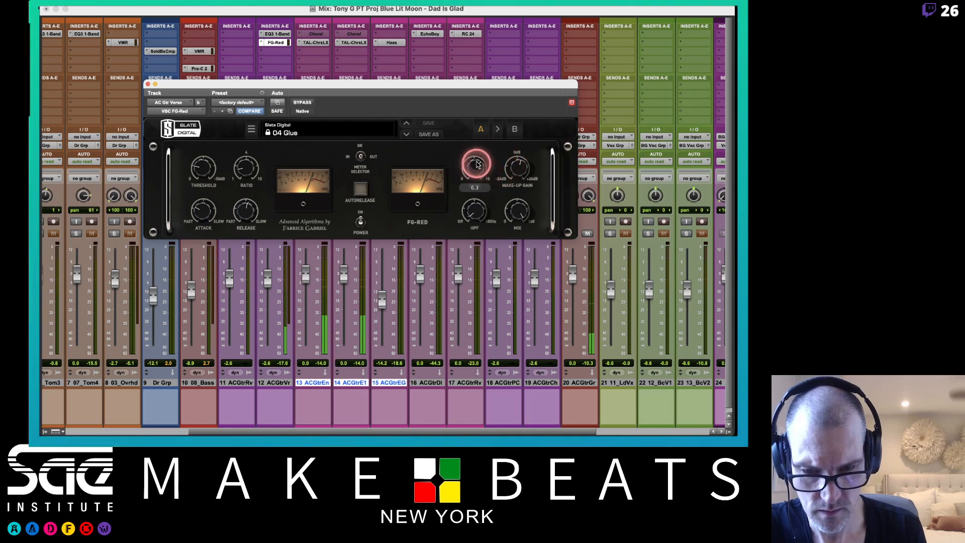
pyautogui.moveTo(477, 163); pyautogui.dragTo(478, 151)
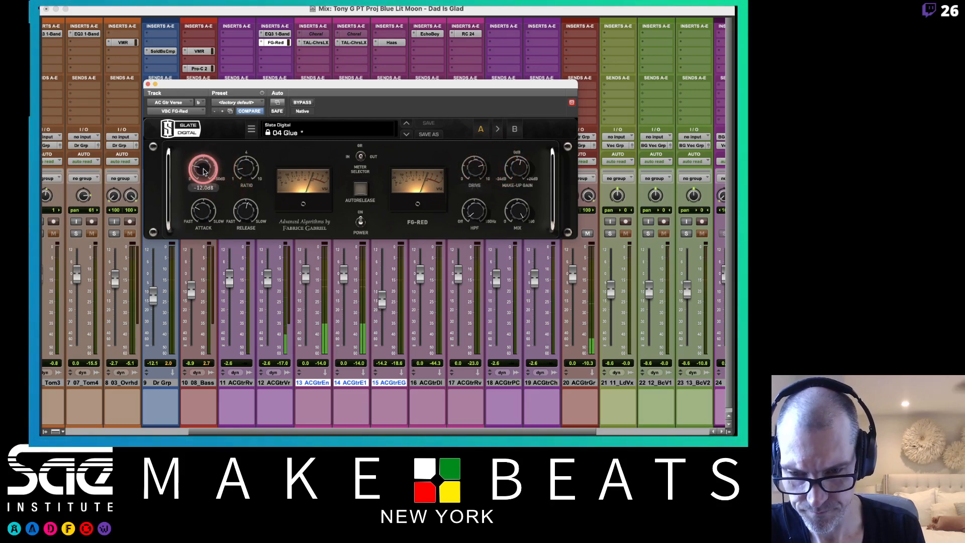
# Step: Fine-tune the threshold of the FG-Red on the AC Gtr Verse track and close the plug-in window
pyautogui.moveTo(204, 172)
pyautogui.mouseDown()
pyautogui.moveTo(205, 145)
pyautogui.moveTo(207, 170)
pyautogui.moveTo(207, 163)
pyautogui.mouseUp()
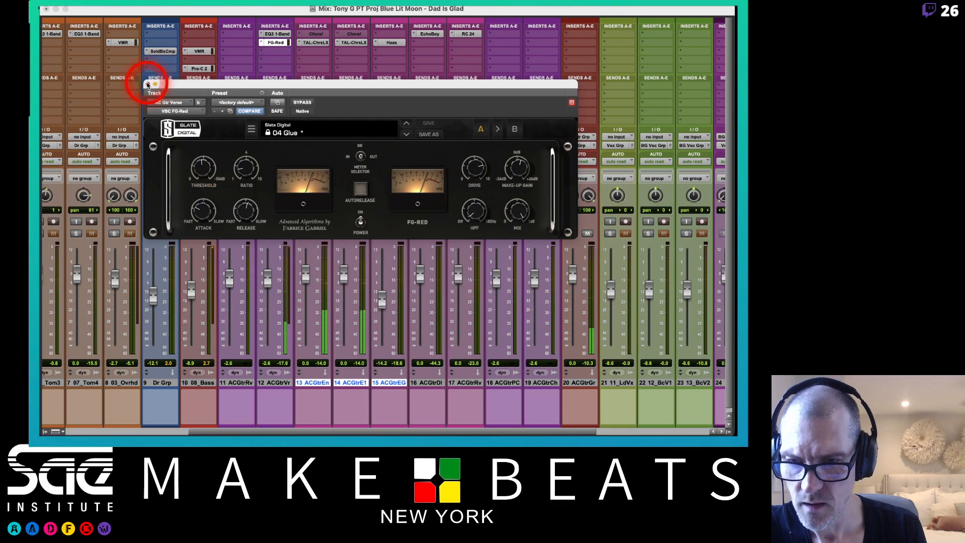
pyautogui.click(148, 84)
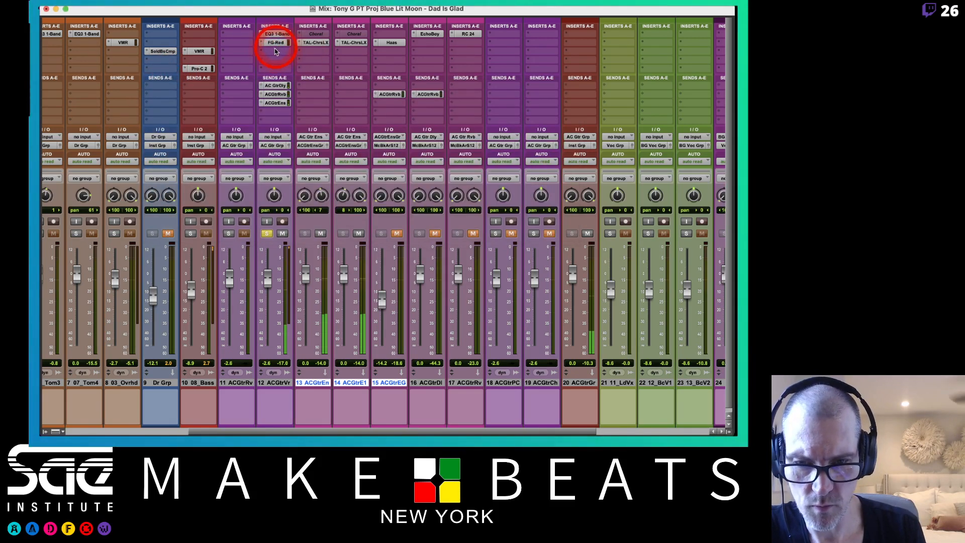
# Step: Insert the Sie-Q (mono) EQ directly after the FG-Red on the AC Gtr Verse track
pyautogui.click(277, 50)
pyautogui.moveTo(304, 51)
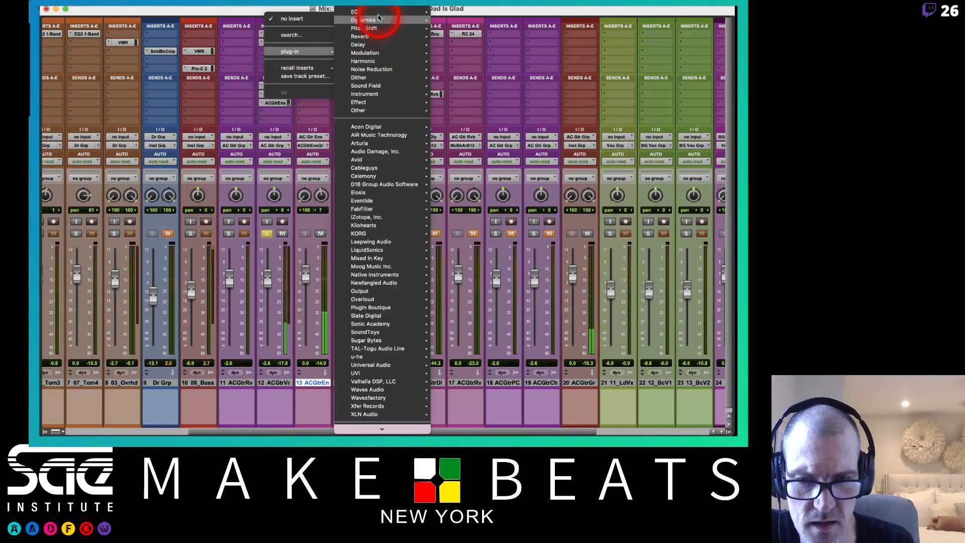
pyautogui.moveTo(366, 14)
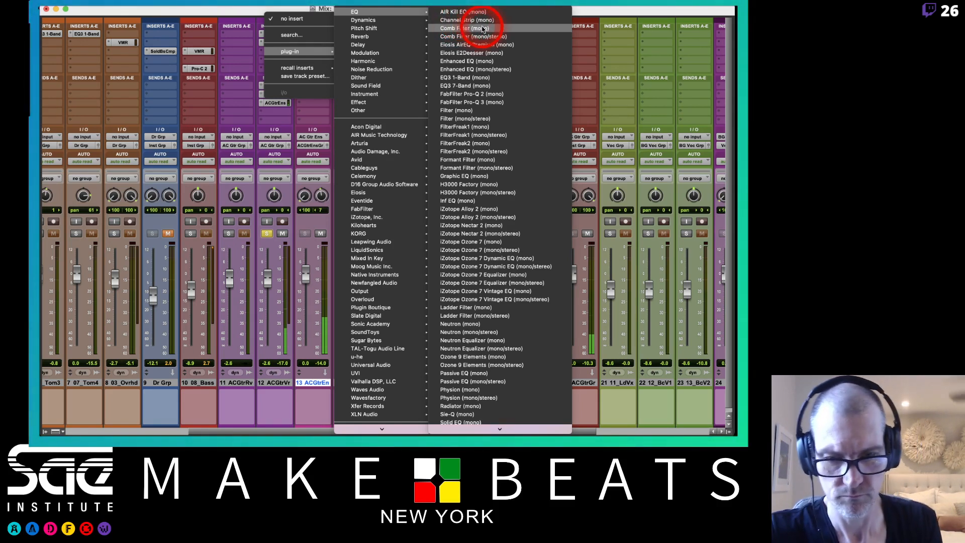
pyautogui.scroll(-10, 525, 75)
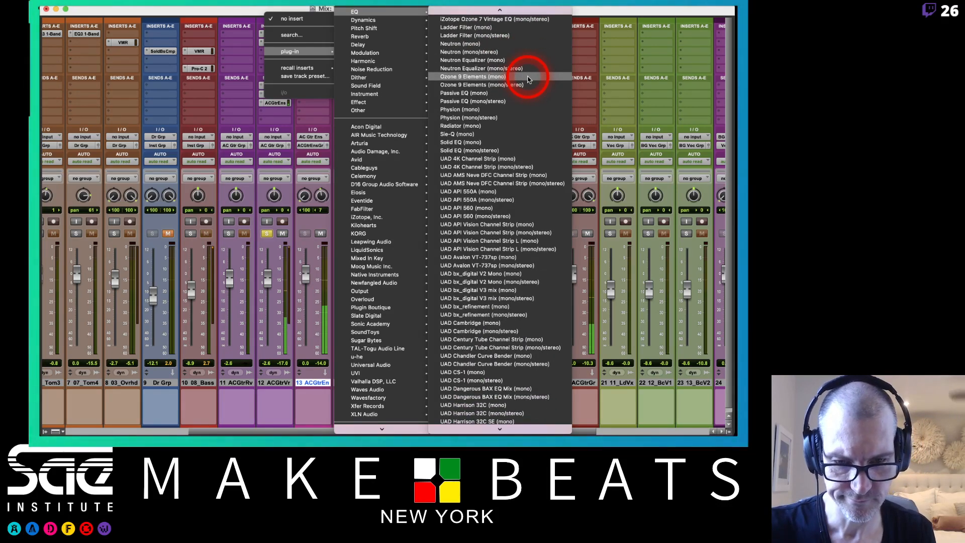
pyautogui.click(457, 136)
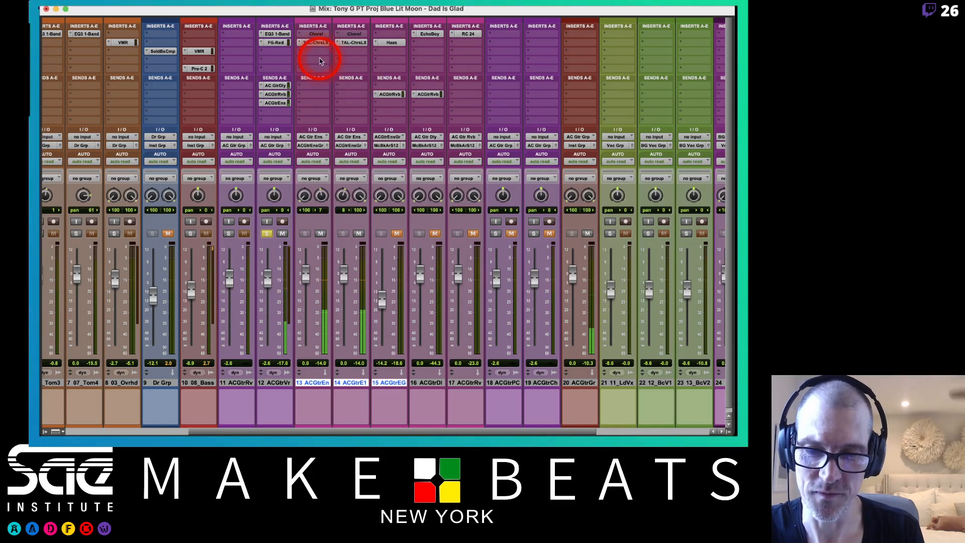
pyautogui.moveTo(358, 89); pyautogui.dragTo(411, 87)
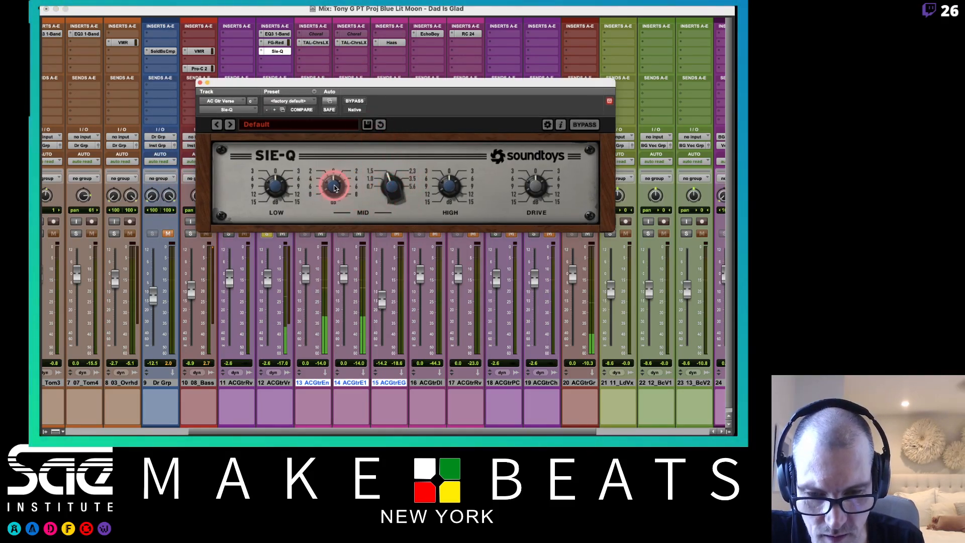
# Step: Lower the mid frequency of the verse guitar's Sie-Q and slightly boost its mid and low bands
pyautogui.moveTo(399, 183); pyautogui.dragTo(335, 137)
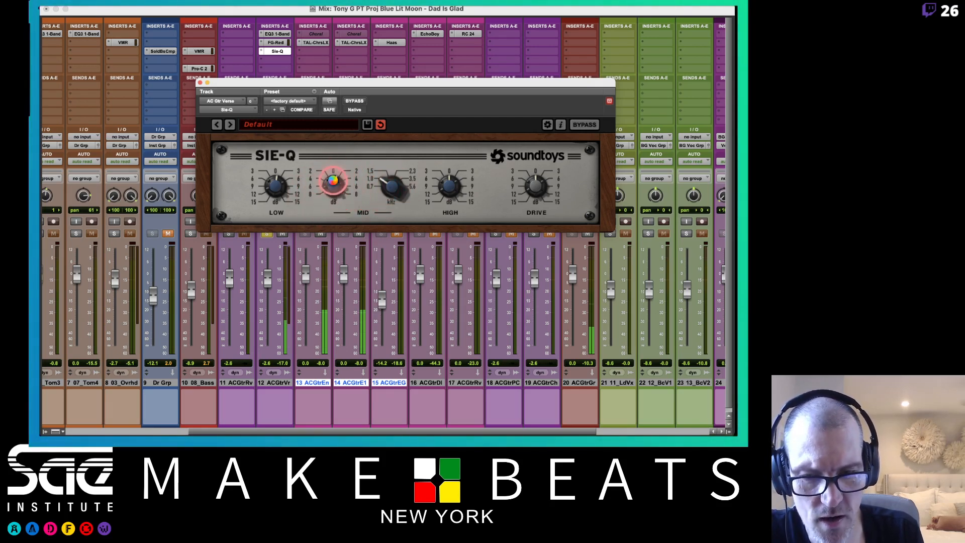
pyautogui.click(333, 181)
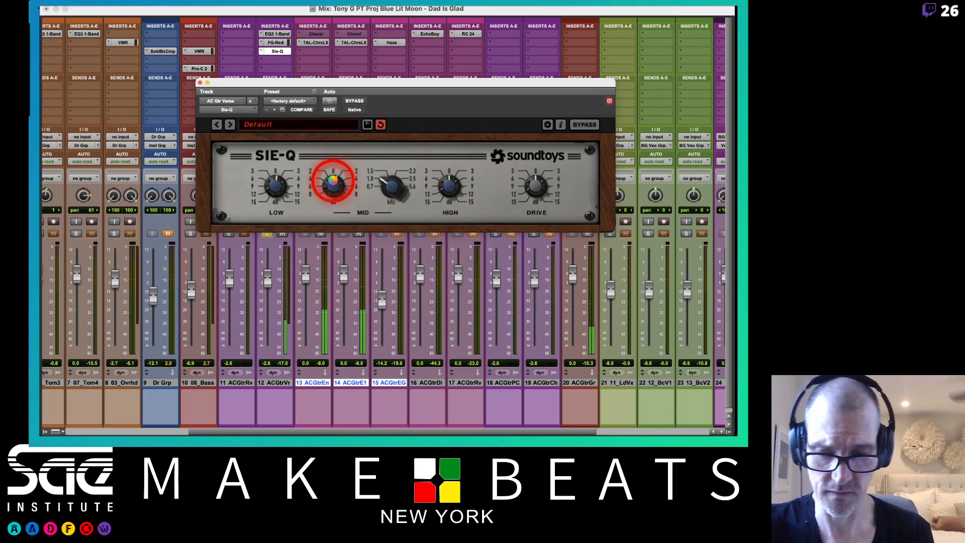
pyautogui.moveTo(333, 181); pyautogui.dragTo(333, 184)
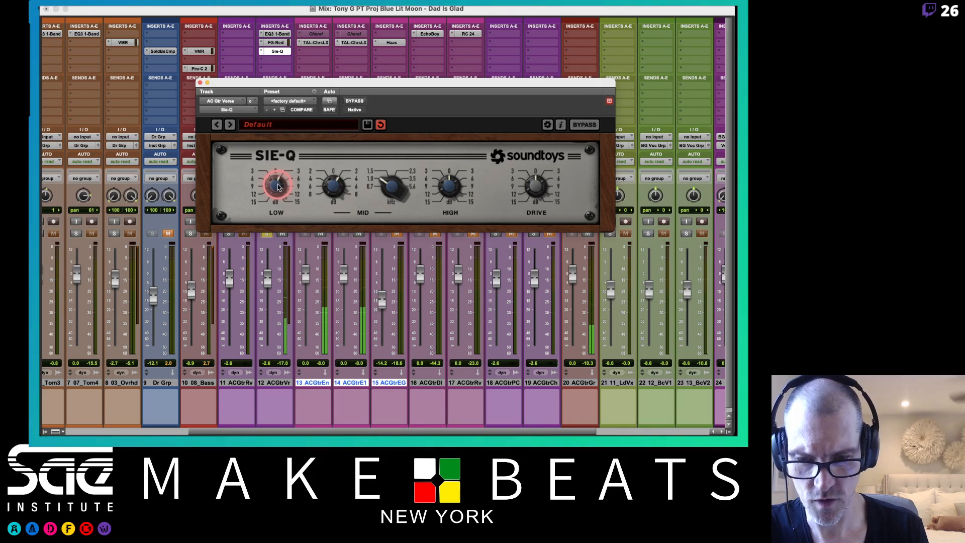
# Step: Adjust the drive and the high band of the verse guitar's Sie-Q, then close the plug-in window
pyautogui.click(529, 188)
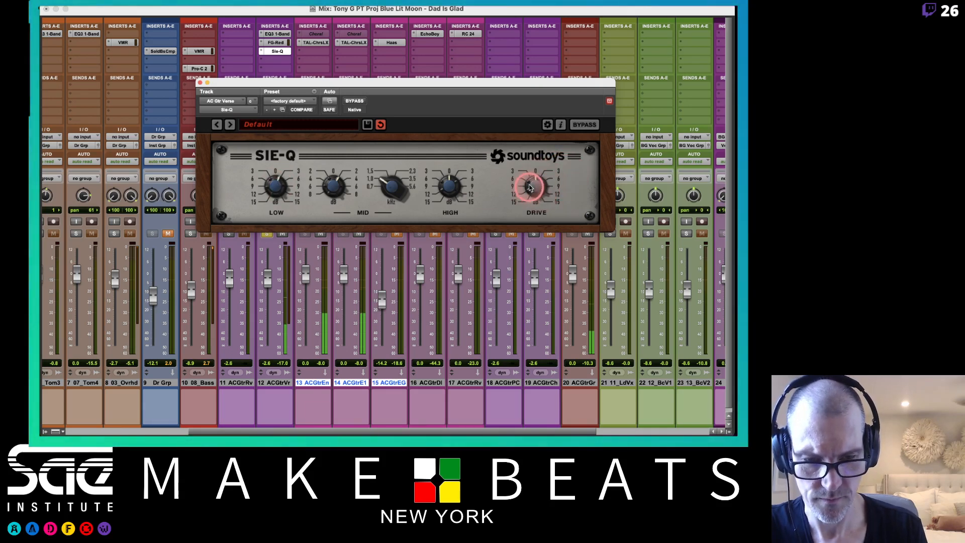
pyautogui.click(534, 185)
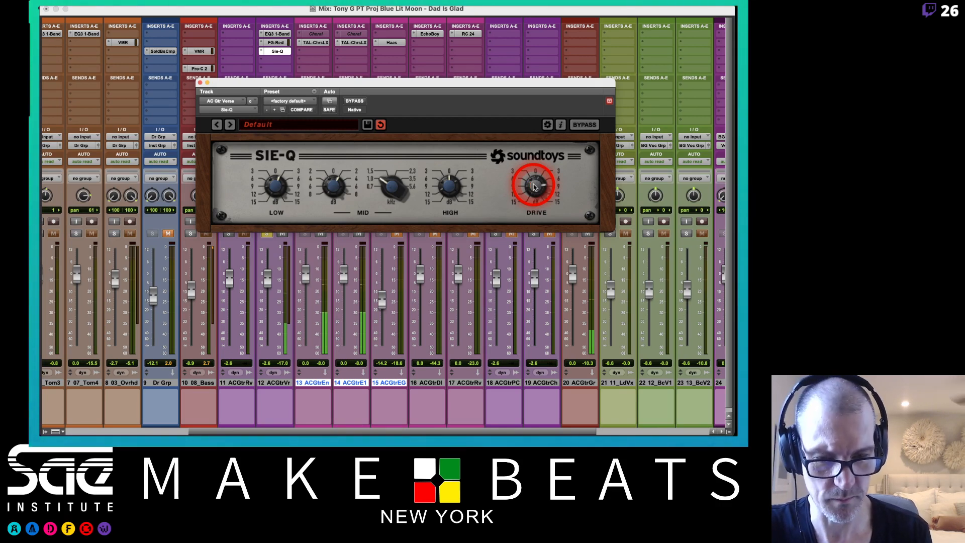
pyautogui.moveTo(534, 187)
pyautogui.mouseDown()
pyautogui.moveTo(532, 170)
pyautogui.moveTo(528, 201)
pyautogui.mouseUp()
pyautogui.moveTo(451, 187); pyautogui.dragTo(441, 274)
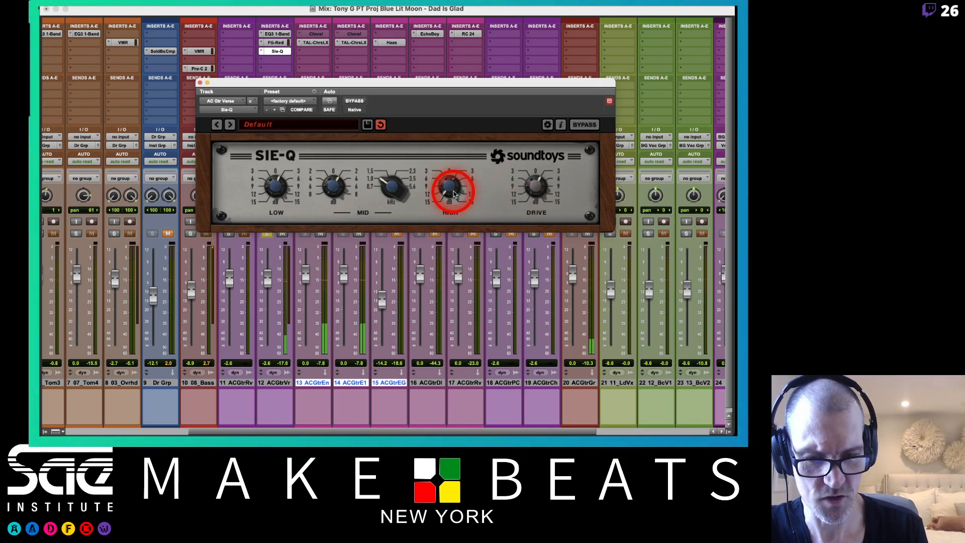
pyautogui.moveTo(450, 190); pyautogui.dragTo(451, 151)
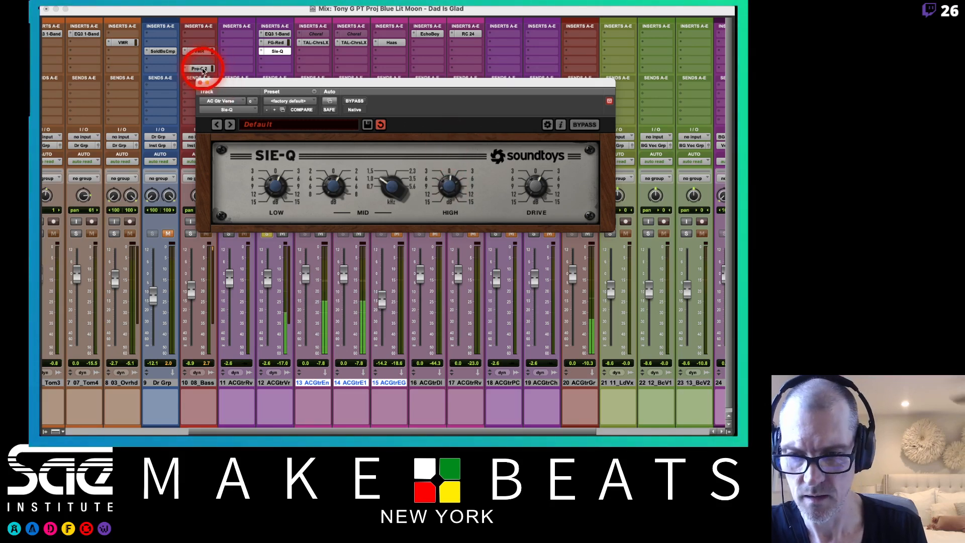
pyautogui.click(199, 82)
# Step: Unmute the acoustic guitar ensemble group, delay and reverb tracks together
pyautogui.click(279, 62)
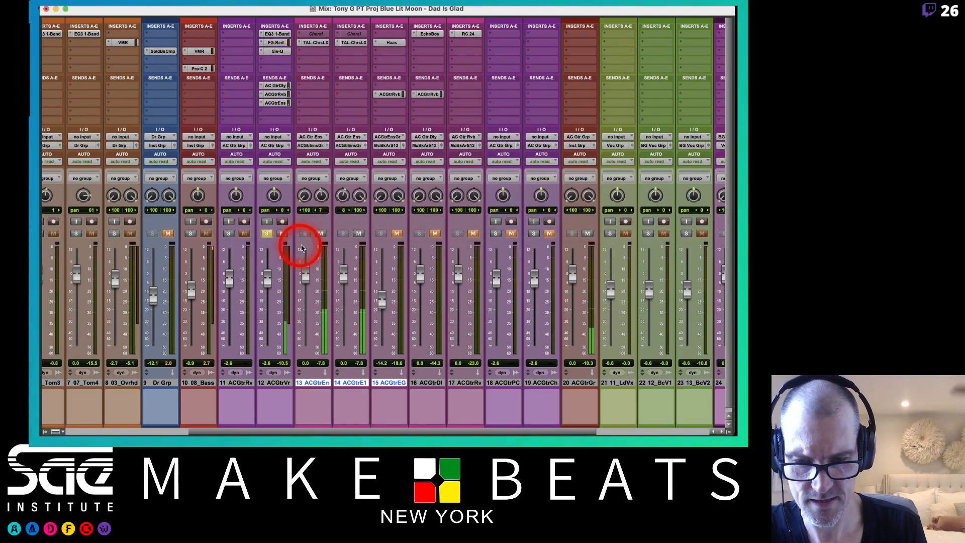
pyautogui.moveTo(396, 232); pyautogui.dragTo(473, 235)
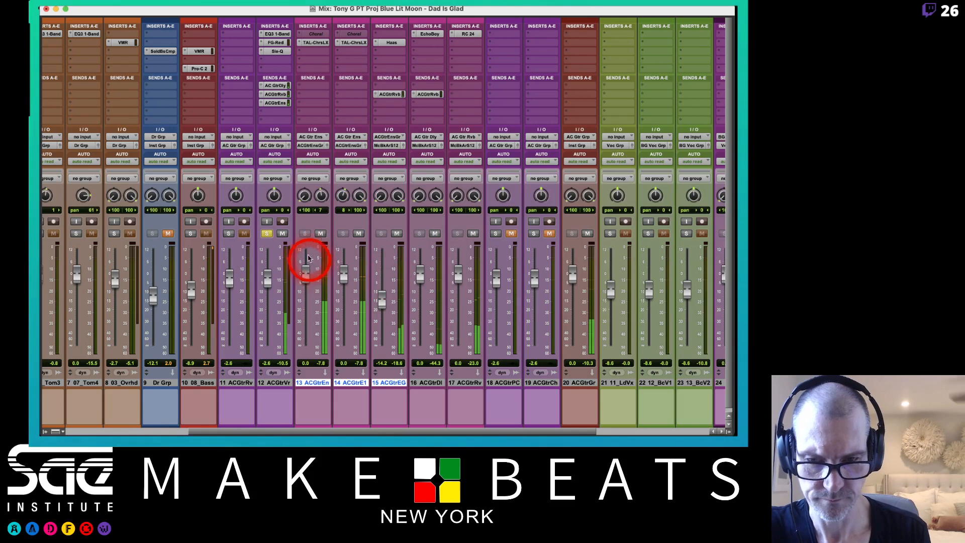
# Step: Insert a DeEsser (mono) after the Sie-Q on the AC Gtr Verse track
pyautogui.click(276, 55)
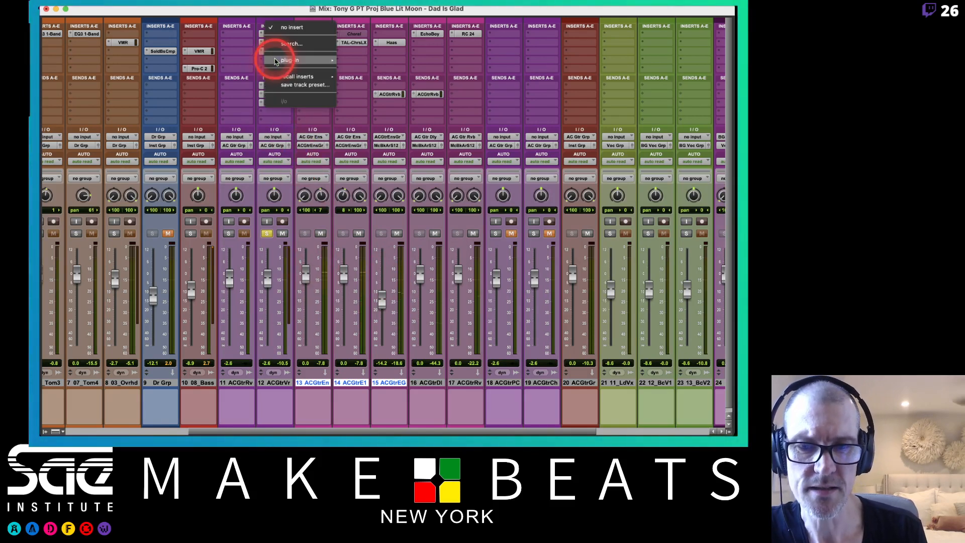
pyautogui.moveTo(305, 63)
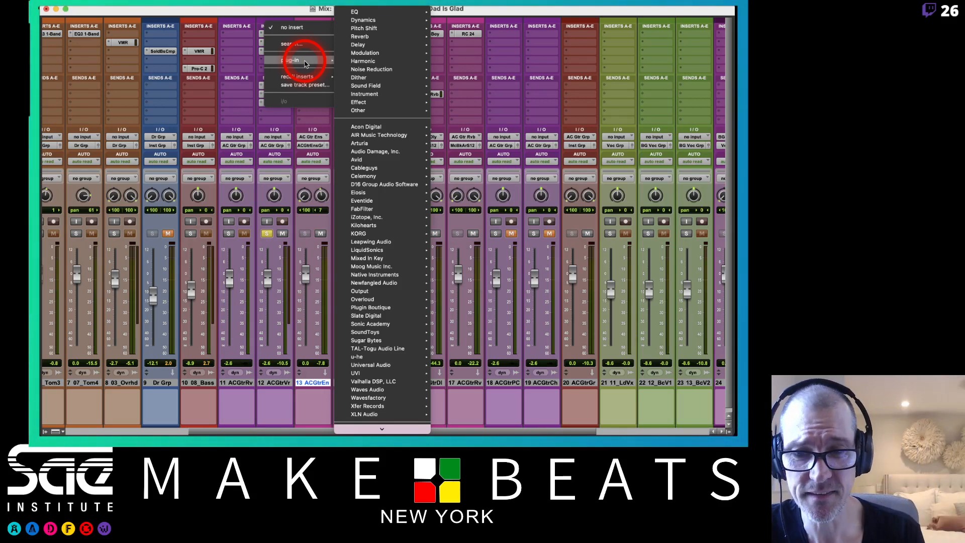
pyautogui.moveTo(382, 21)
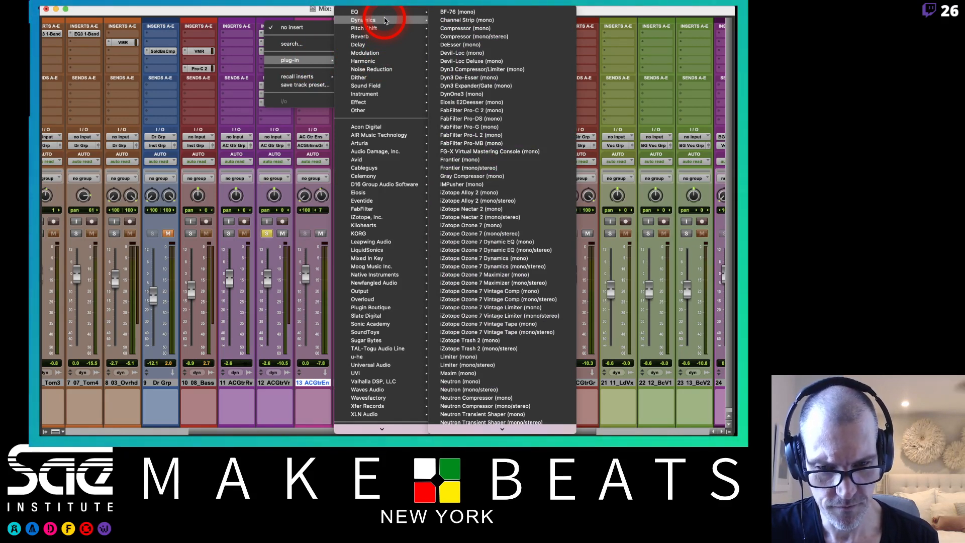
pyautogui.click(466, 45)
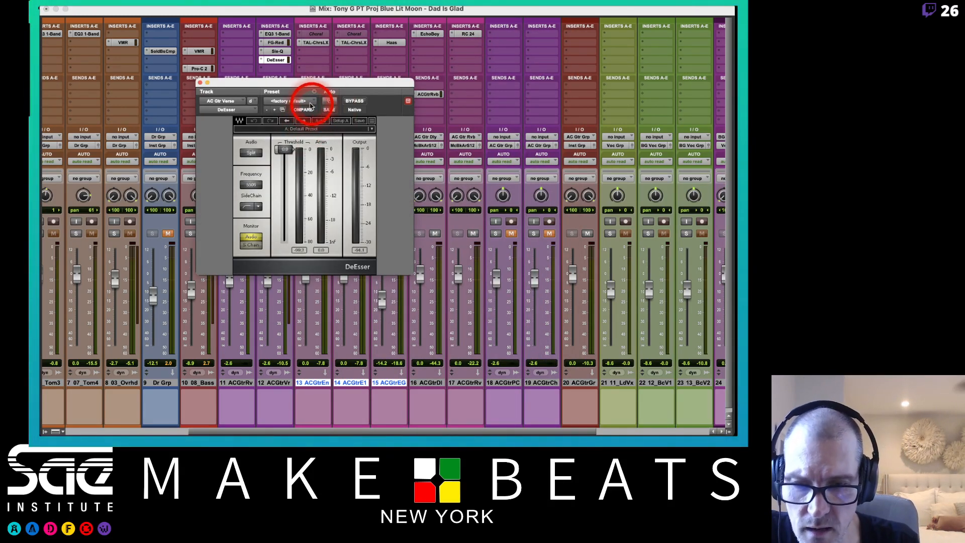
# Step: Load the Male Shh factory preset in the verse guitar's DeEsser and lower its threshold
pyautogui.click(301, 129)
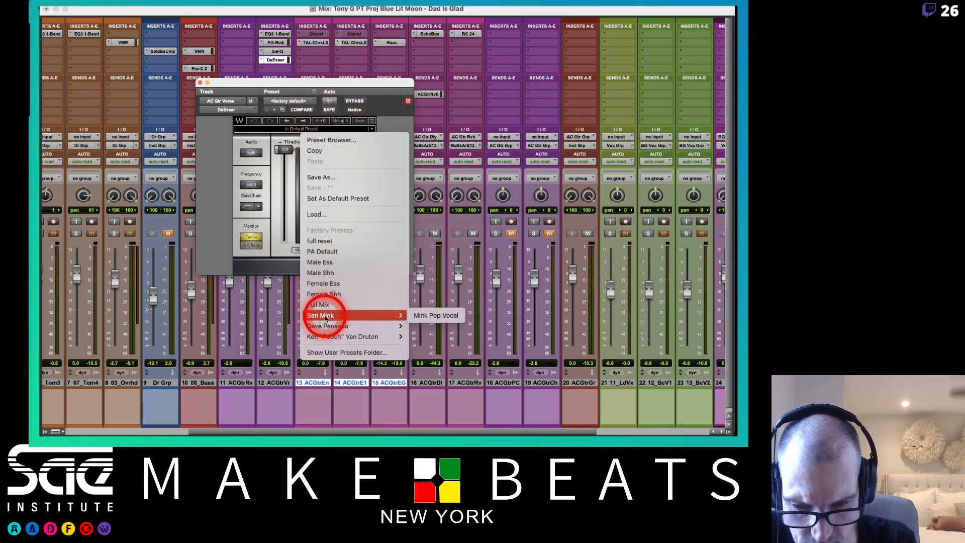
pyautogui.moveTo(327, 327)
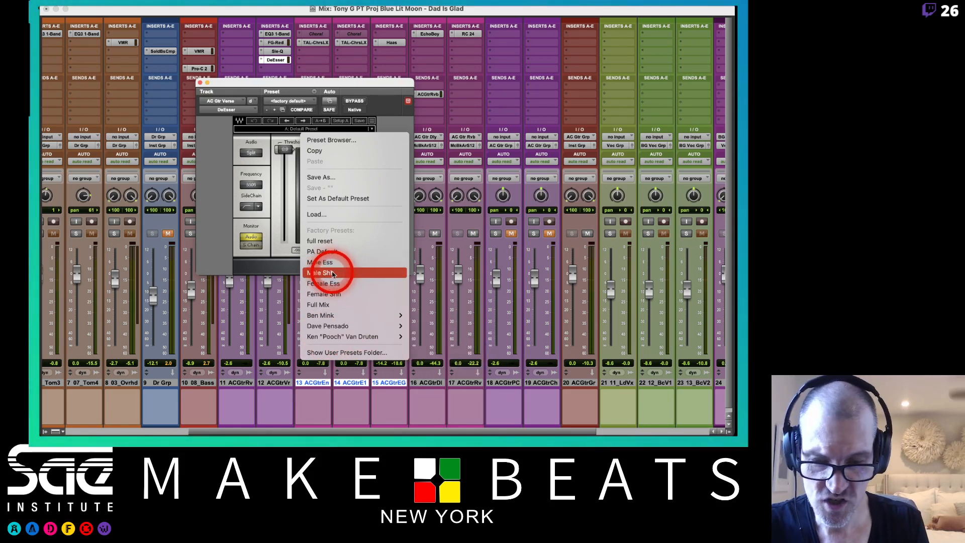
pyautogui.click(333, 273)
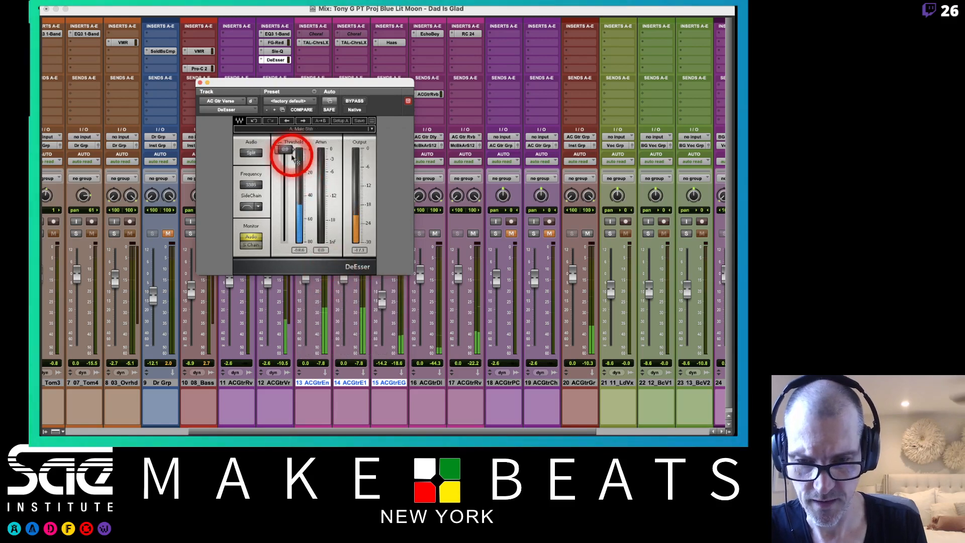
pyautogui.moveTo(293, 157); pyautogui.dragTo(285, 189)
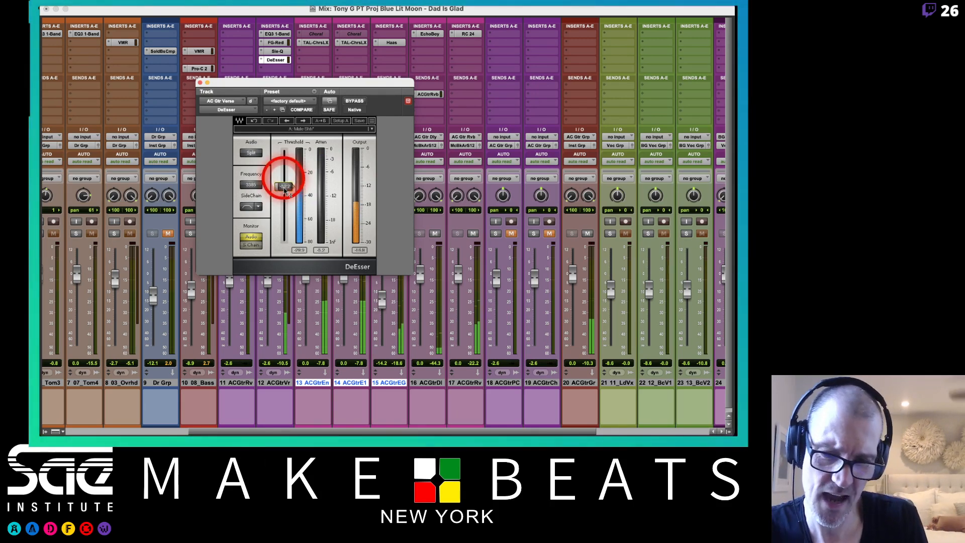
pyautogui.moveTo(284, 190)
pyautogui.mouseDown()
pyautogui.moveTo(280, 212)
pyautogui.moveTo(286, 193)
pyautogui.mouseUp()
pyautogui.click(285, 194)
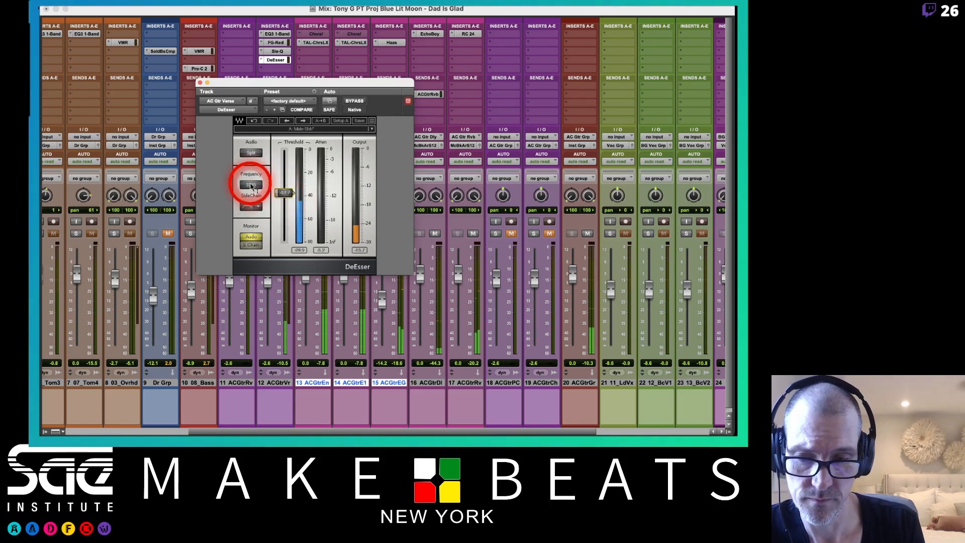
# Step: Adjust the DeEsser's frequency on the verse guitar, lower its threshold slightly further and close the plug-in window
pyautogui.moveTo(250, 184); pyautogui.dragTo(252, 154)
pyautogui.moveTo(246, 184); pyautogui.dragTo(248, 157)
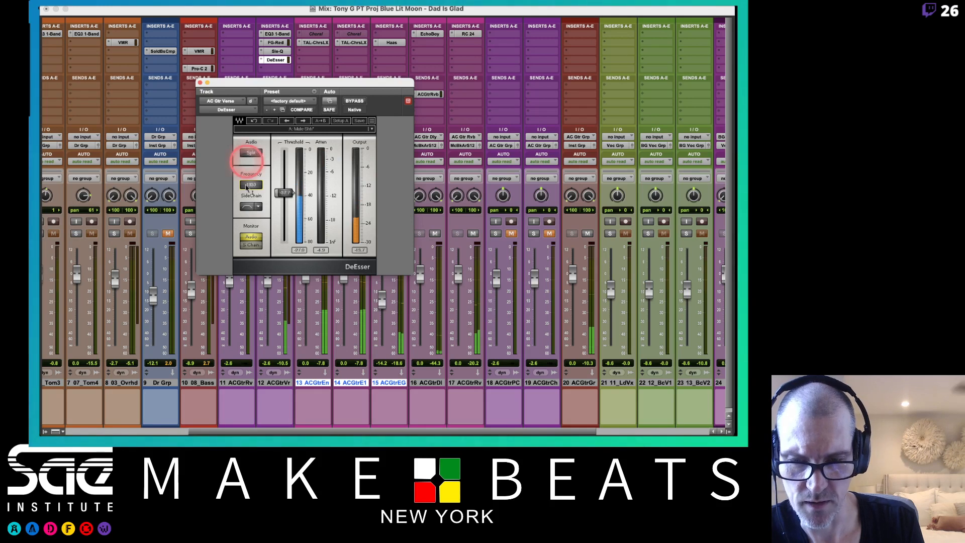
pyautogui.moveTo(284, 192); pyautogui.dragTo(284, 198)
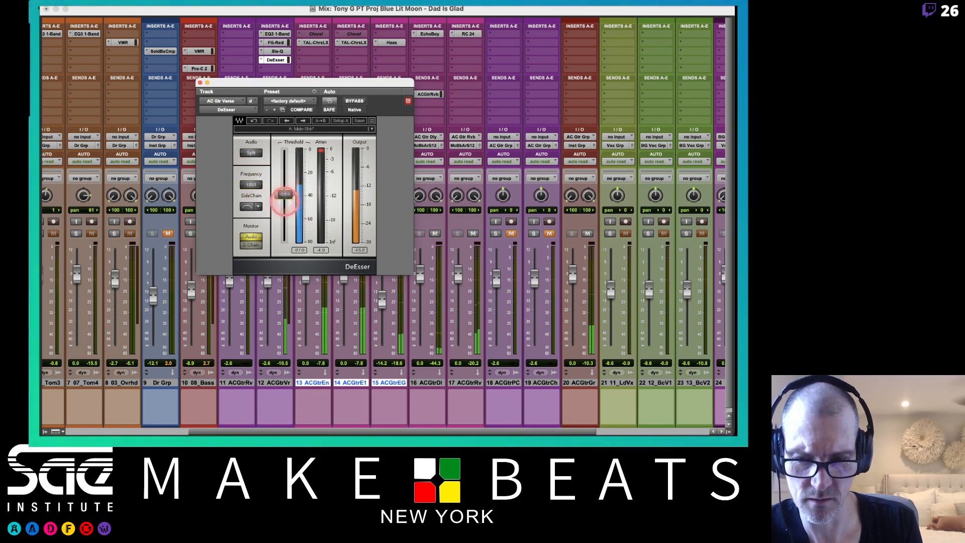
pyautogui.click(284, 199)
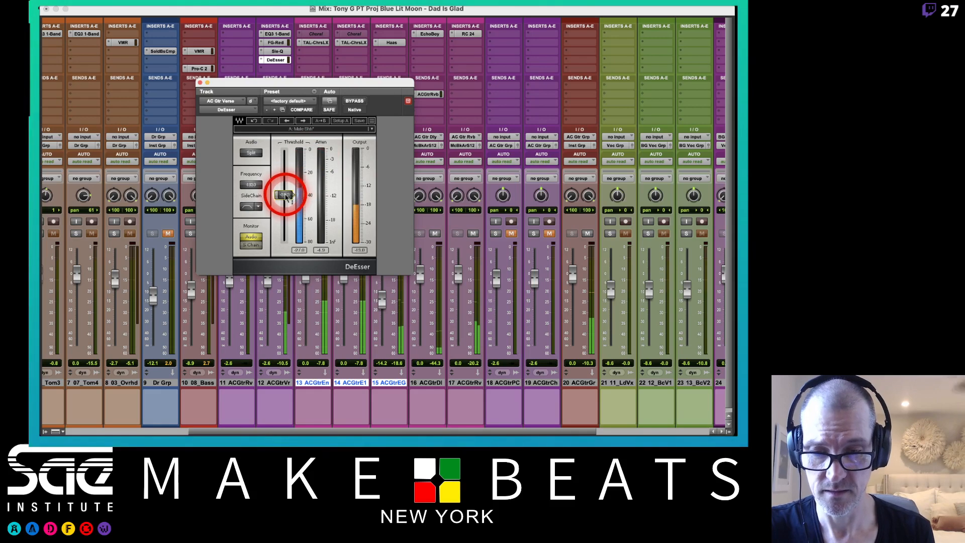
pyautogui.click(201, 82)
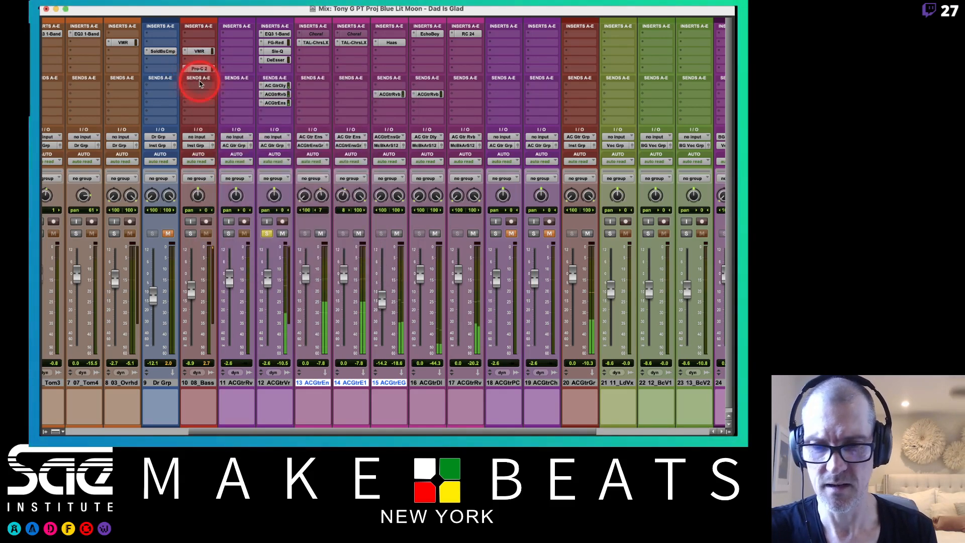
# Step: Take the AC Gtr Verse track out of solo and lower its fader to -8.4 dB
pyautogui.click(266, 233)
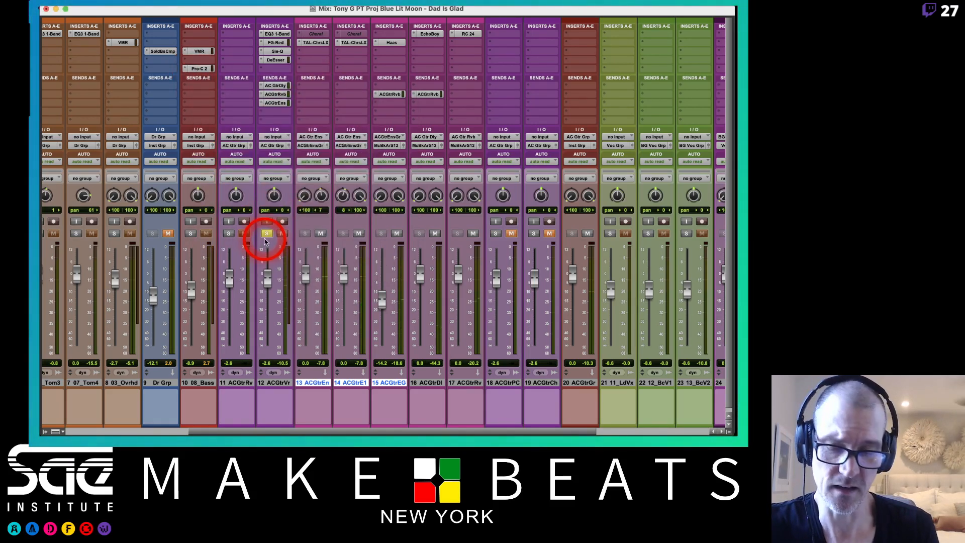
pyautogui.click(267, 234)
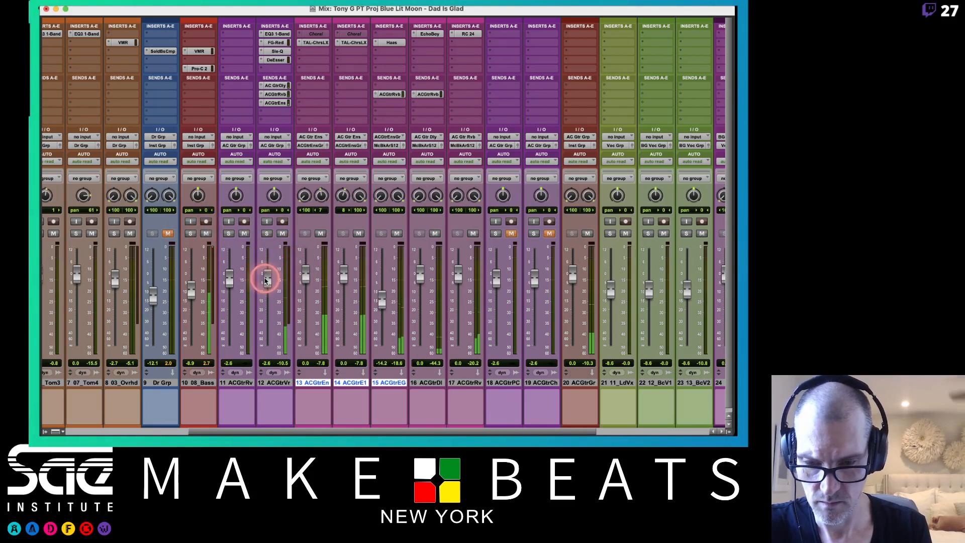
pyautogui.moveTo(266, 280); pyautogui.dragTo(266, 290)
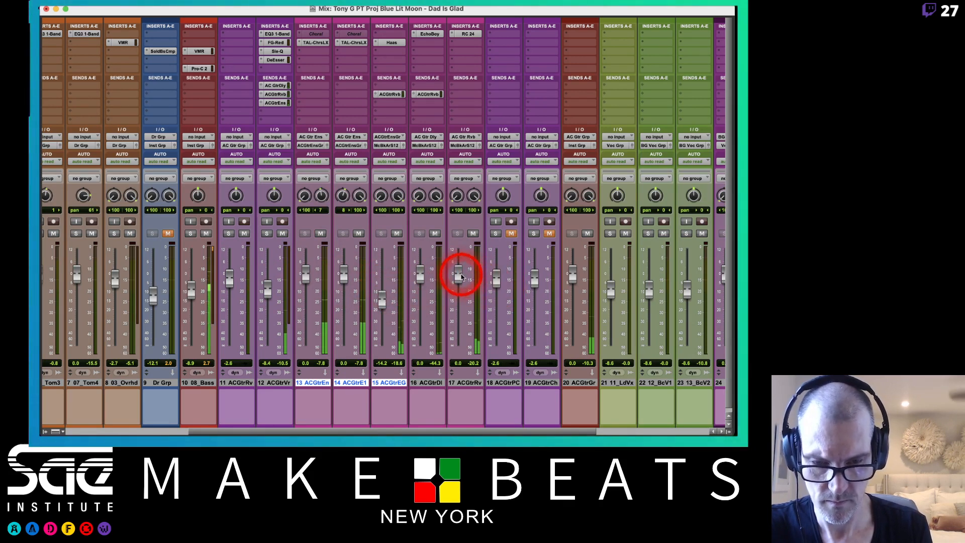
# Step: Set the acoustic guitar reverb track's fader to -5.4 dB and the ensemble group's fader to -11.8 dB
pyautogui.moveTo(458, 276); pyautogui.dragTo(457, 285)
pyautogui.moveTo(383, 299); pyautogui.dragTo(383, 294)
pyautogui.moveTo(458, 284); pyautogui.dragTo(458, 287)
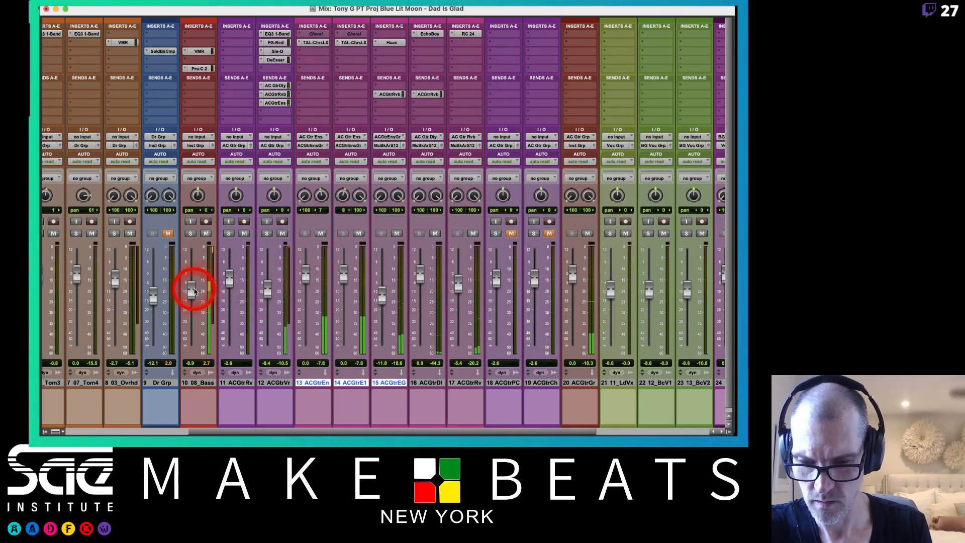
# Step: Unmute the Dr Grp drum group to hear the guitars with the drums
pyautogui.hscroll(5, 291, 284)
pyautogui.hscroll(-6, 291, 287)
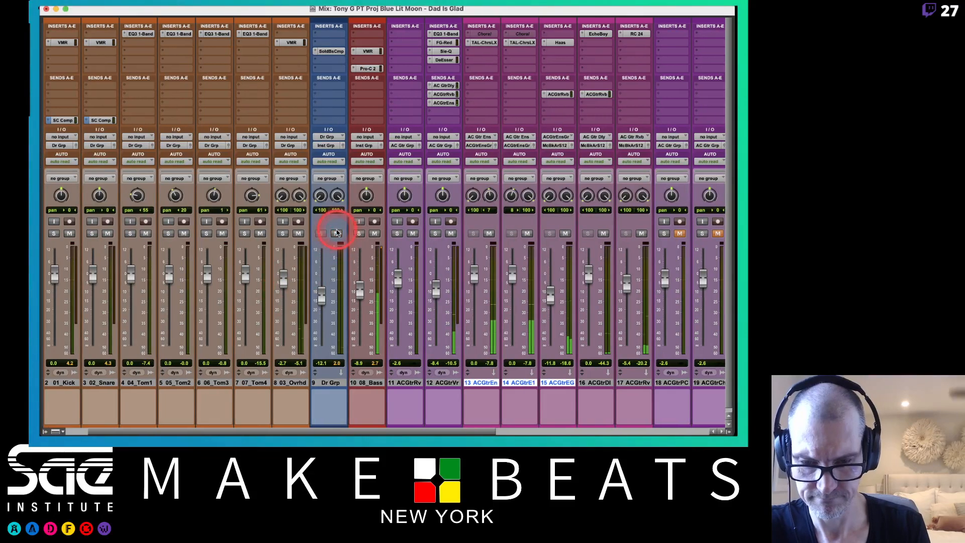
pyautogui.hscroll(5, 358, 235)
pyautogui.hscroll(-4, 357, 237)
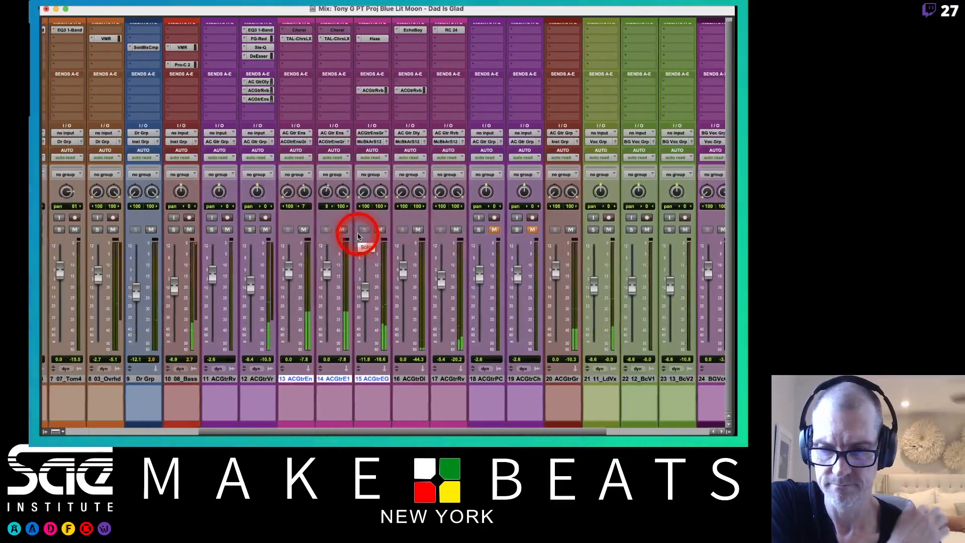
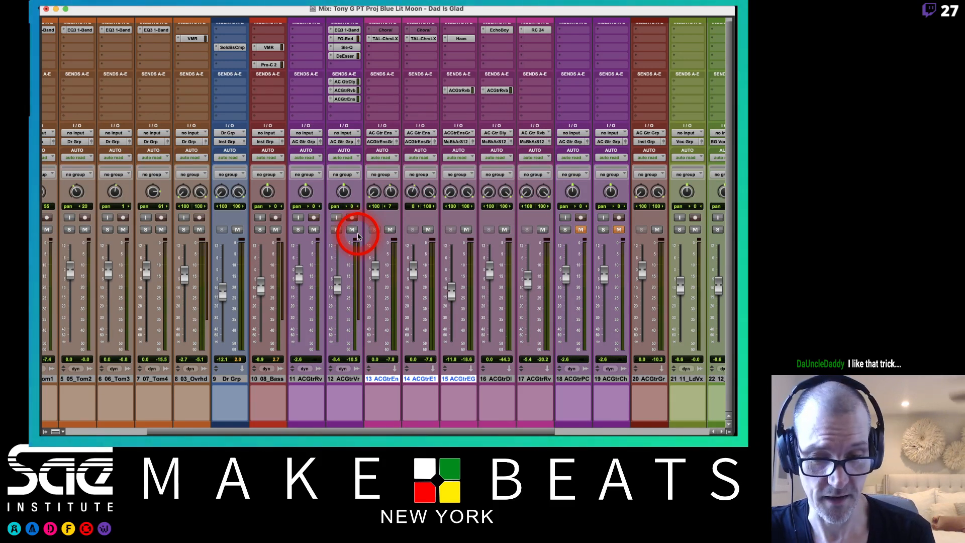
# Step: Mute the Inst Grp track, select the verse phrases on 11_LeadVox before the C1 marker in the Edit window and play them
pyautogui.hscroll(10, 357, 237)
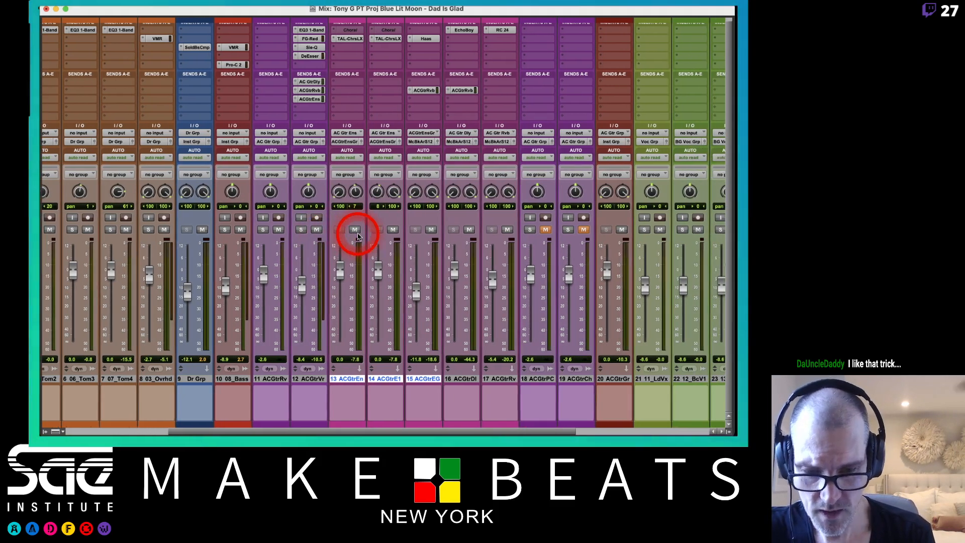
pyautogui.click(627, 229)
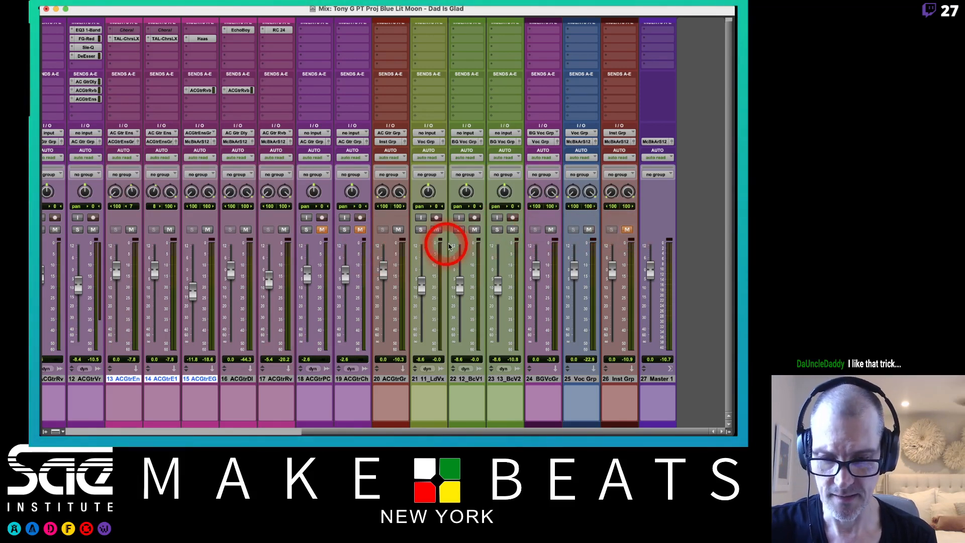
pyautogui.press('super+equal')
pyautogui.scroll(-10, 449, 245)
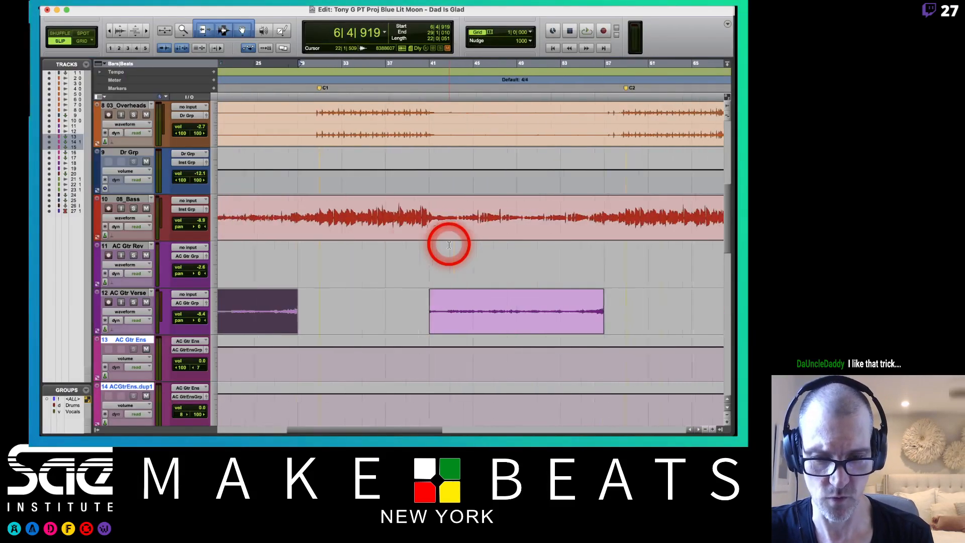
pyautogui.hscroll(5, 449, 244)
pyautogui.hscroll(-5, 449, 245)
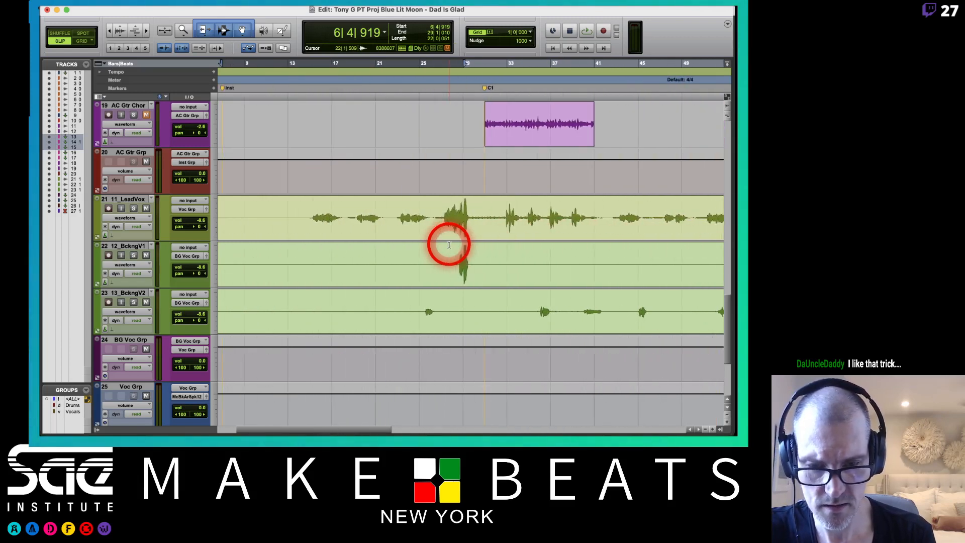
pyautogui.moveTo(364, 214); pyautogui.dragTo(494, 216)
pyautogui.press('space')
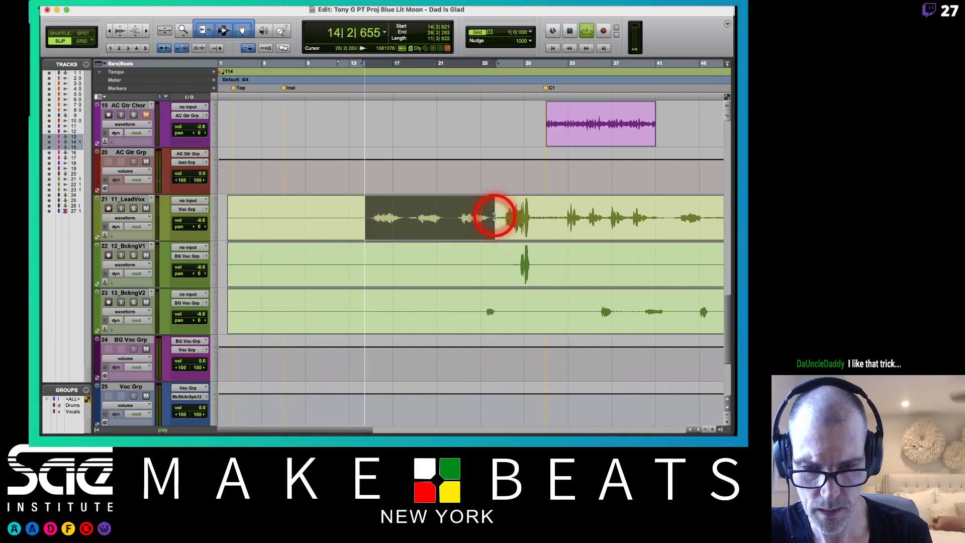
# Step: Route the outputs of the acoustic guitar ensemble group, delay and reverb tracks (15 to 17) to Inst Grp in the Mix window
pyautogui.press('super+equal')
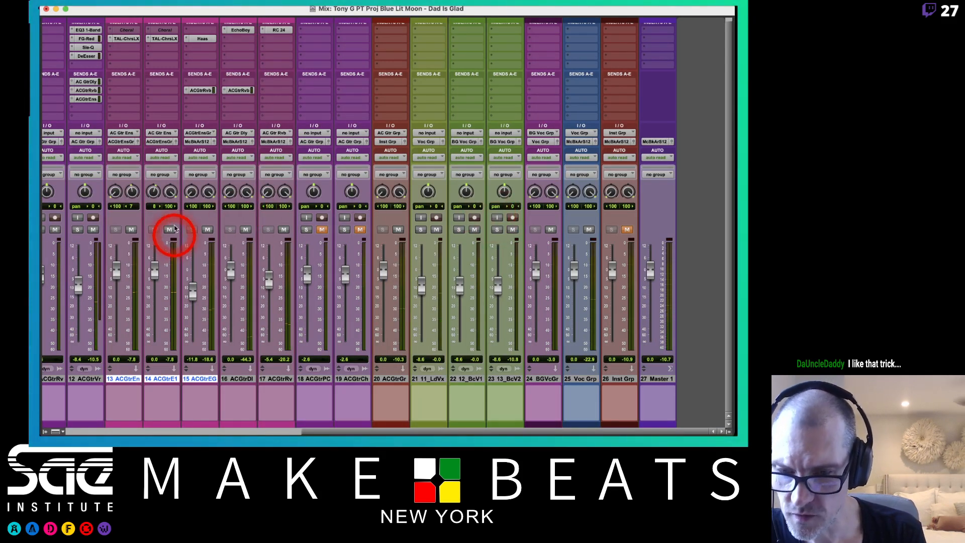
pyautogui.click(197, 378)
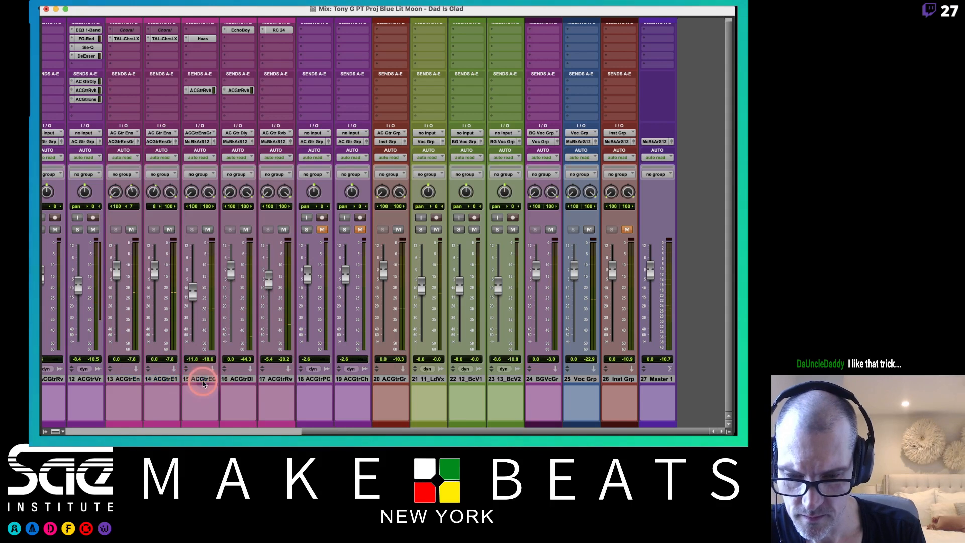
pyautogui.keyDown('shift'); pyautogui.click(264, 380); pyautogui.keyUp('shift')
pyautogui.click(238, 141)
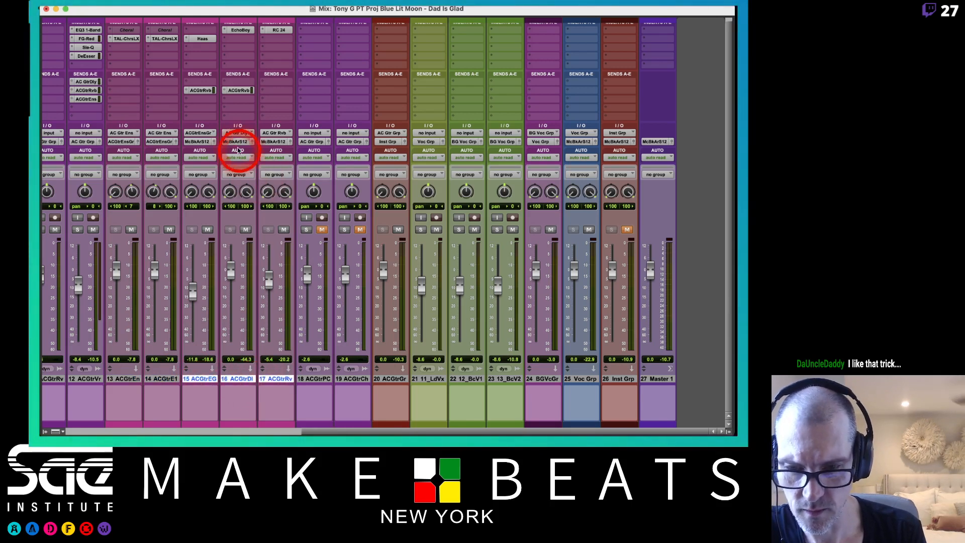
pyautogui.moveTo(247, 151); pyautogui.dragTo(294, 405)
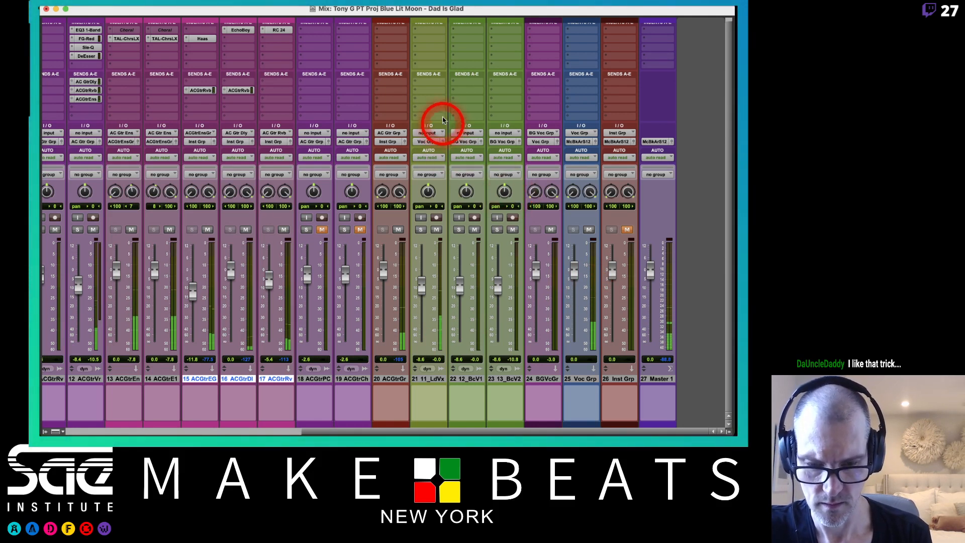
# Step: Reset the lead vocal track's fader to 0.0 dB and stop playback
pyautogui.keyDown('alt'); pyautogui.click(422, 286); pyautogui.keyUp('alt')
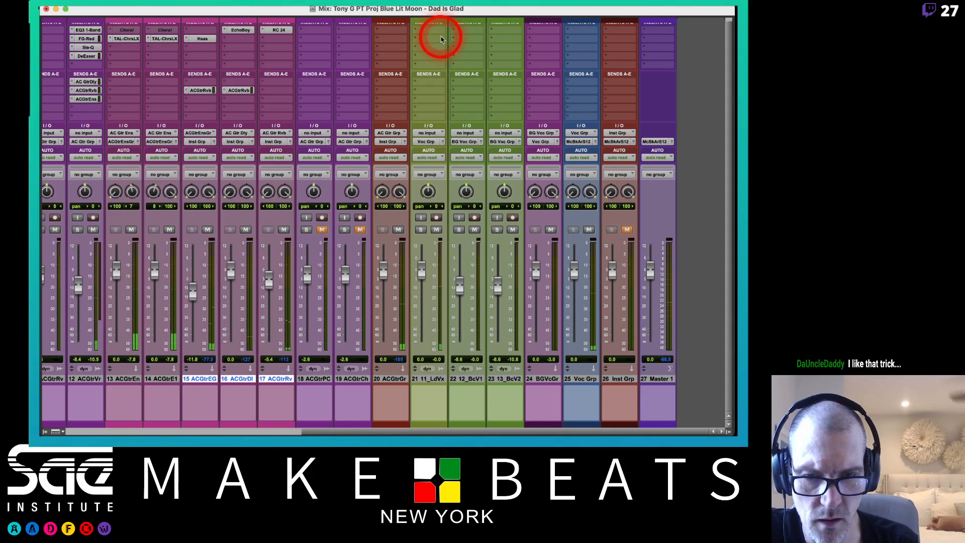
pyautogui.scroll(1, 441, 39)
pyautogui.click(431, 53)
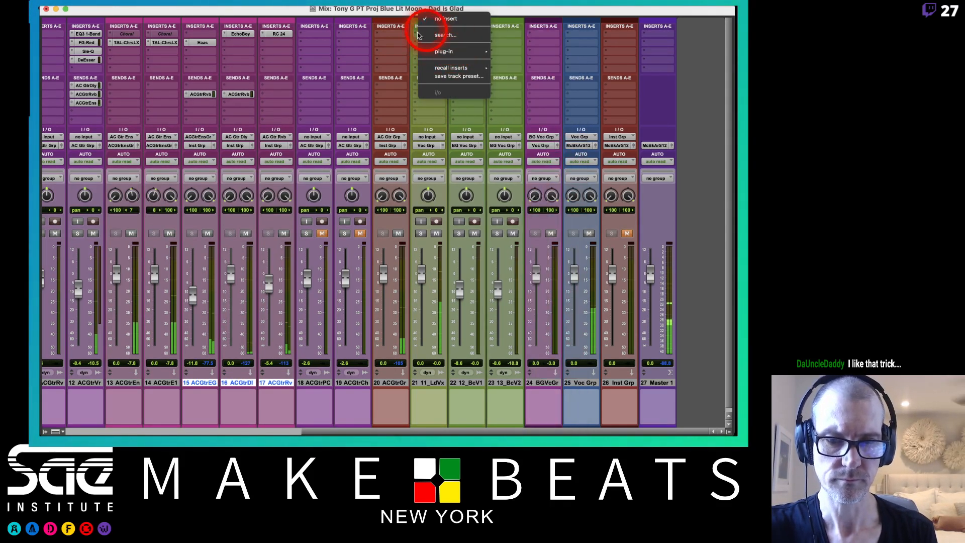
pyautogui.click(403, 31)
pyautogui.press('space')
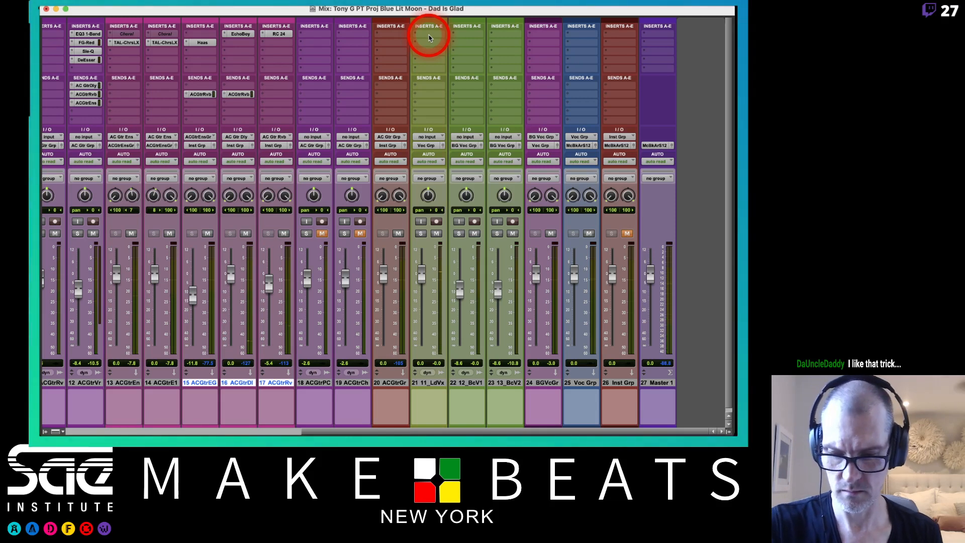
# Step: Switch to the 15 PT Mix Basics-Subgroup Mixing PDF in Preview and page through it looking for effect chain notes
pyautogui.press('super+Tab')
pyautogui.press('super+Tab')
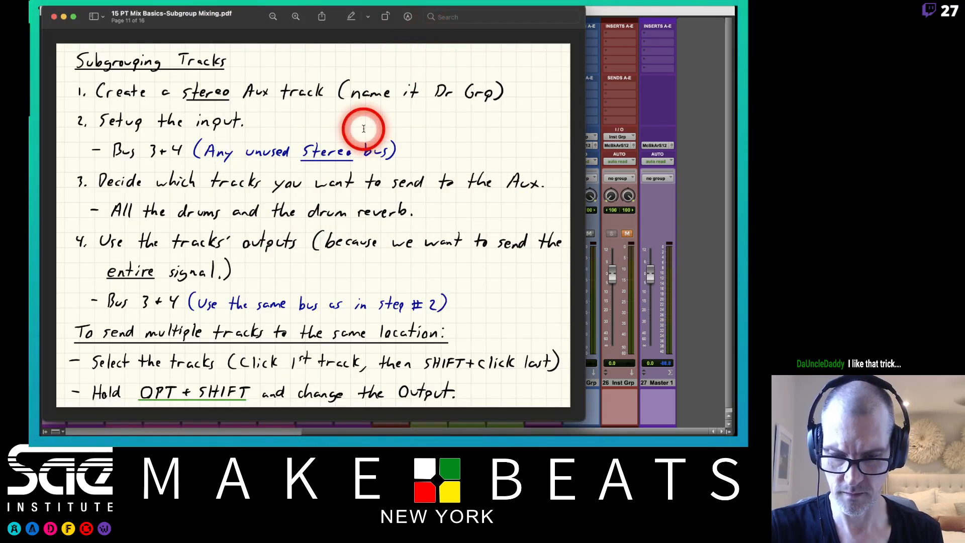
pyautogui.press('Down')
pyautogui.press('Down')
pyautogui.press('Down')
pyautogui.press('Down')
pyautogui.press('Down')
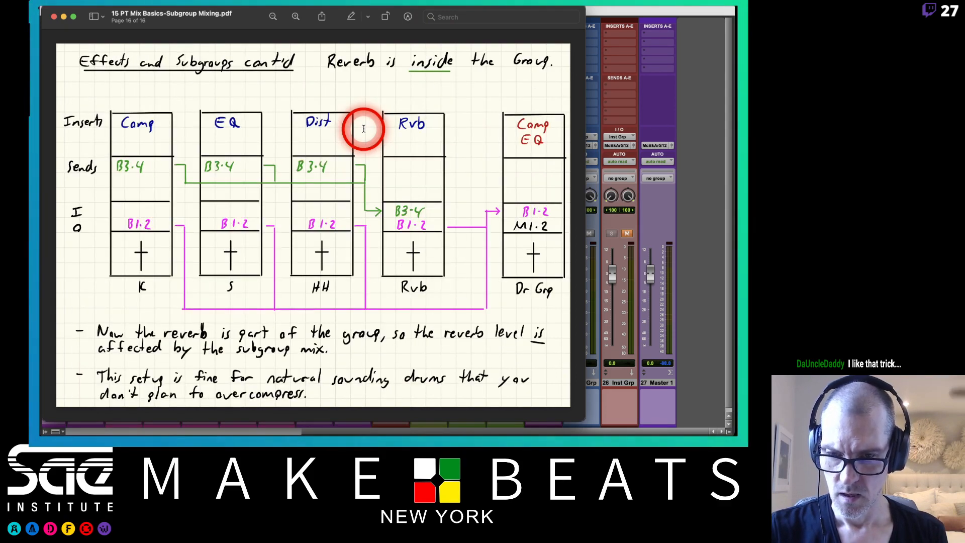
pyautogui.press('Up')
pyautogui.press('Up')
pyautogui.press('Up')
pyautogui.press('Up')
pyautogui.press('Up')
pyautogui.press('Up')
pyautogui.press('Up')
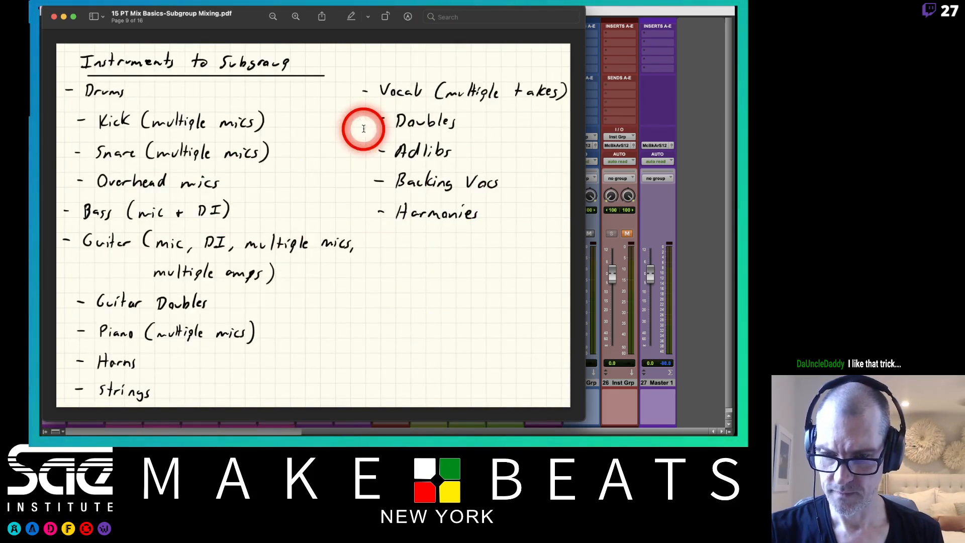
pyautogui.press('Up')
pyautogui.press('Up')
# Step: Switch to the Finder window and open the SAE Mod 2 Daily Notes folder inside Teaching
pyautogui.press('super+Tab')
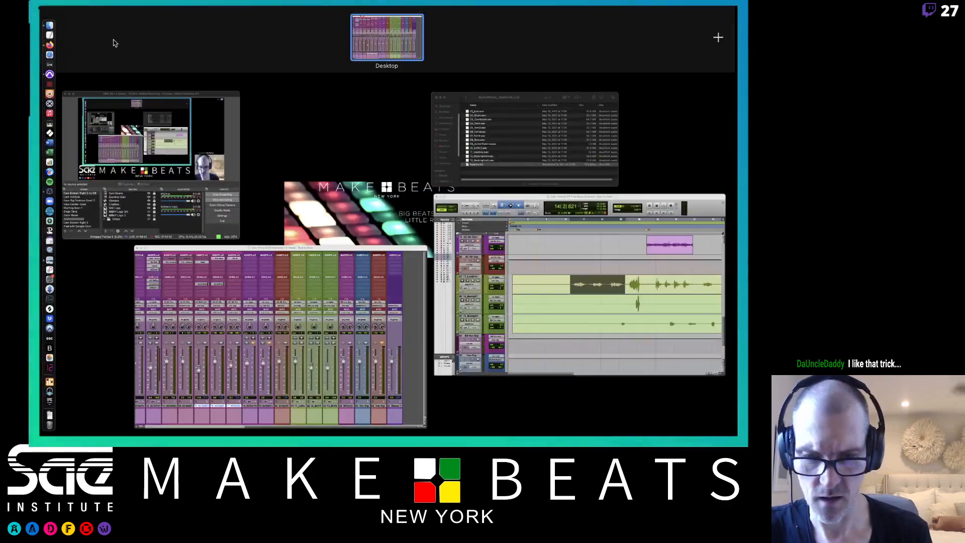
pyautogui.click(490, 132)
pyautogui.click(443, 70)
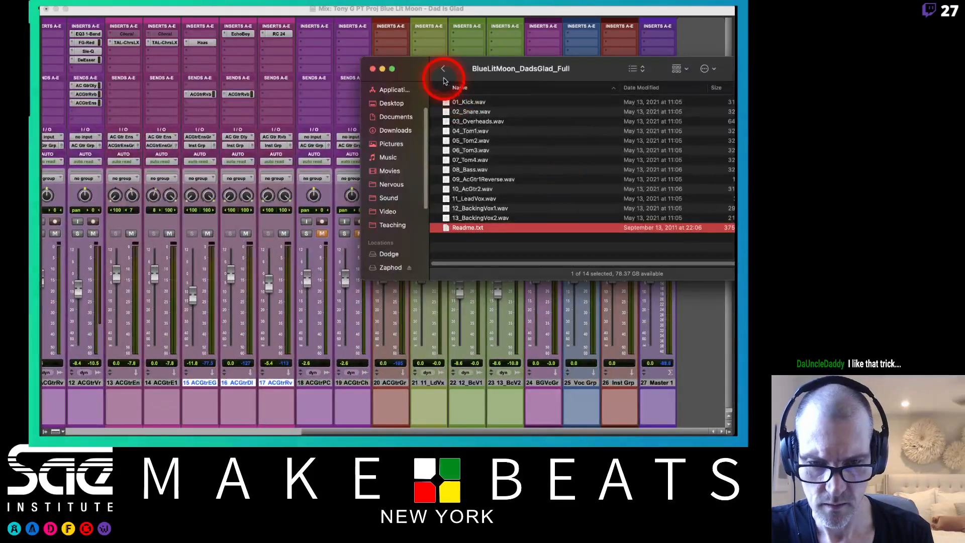
pyautogui.click(443, 70)
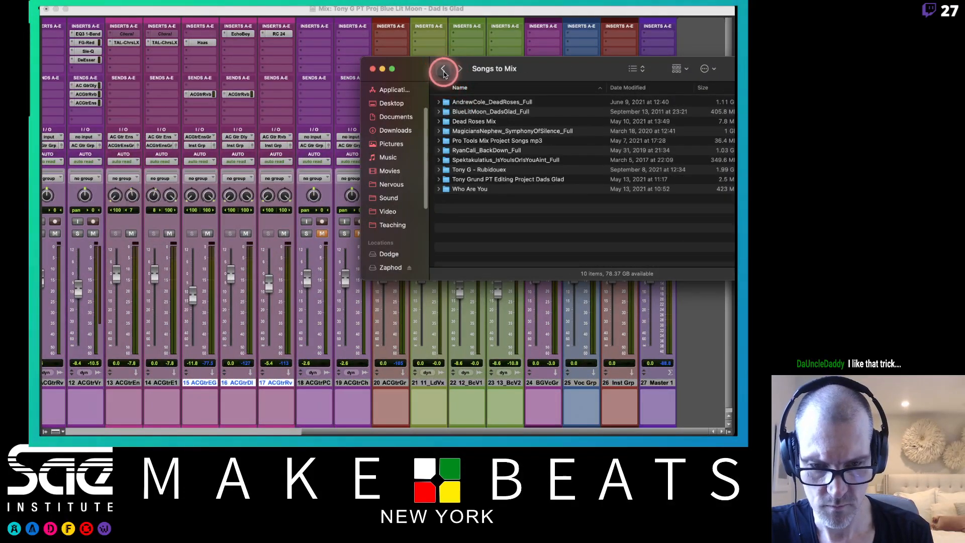
pyautogui.click(390, 224)
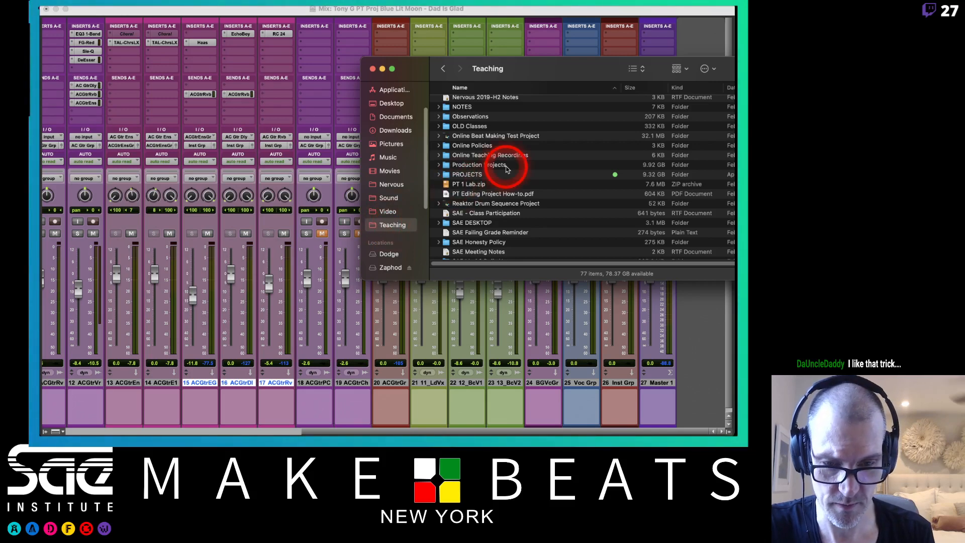
pyautogui.scroll(-1, 467, 201)
pyautogui.scroll(-3, 483, 231)
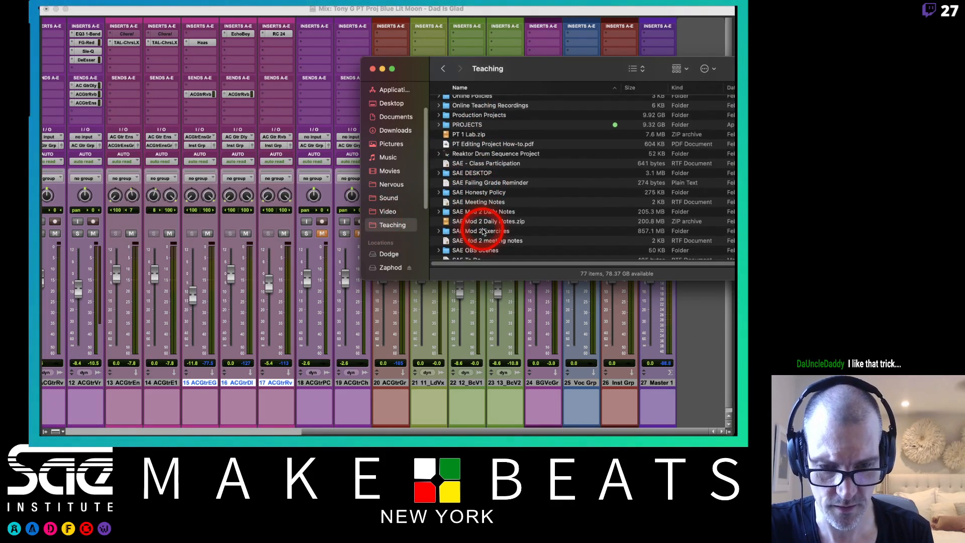
pyautogui.scroll(-1, 483, 228)
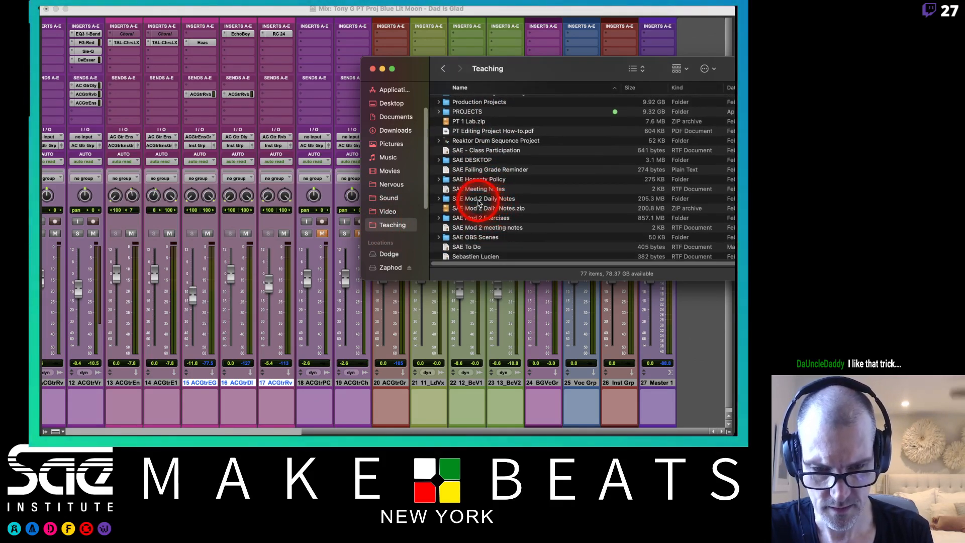
pyautogui.doubleClick(479, 201)
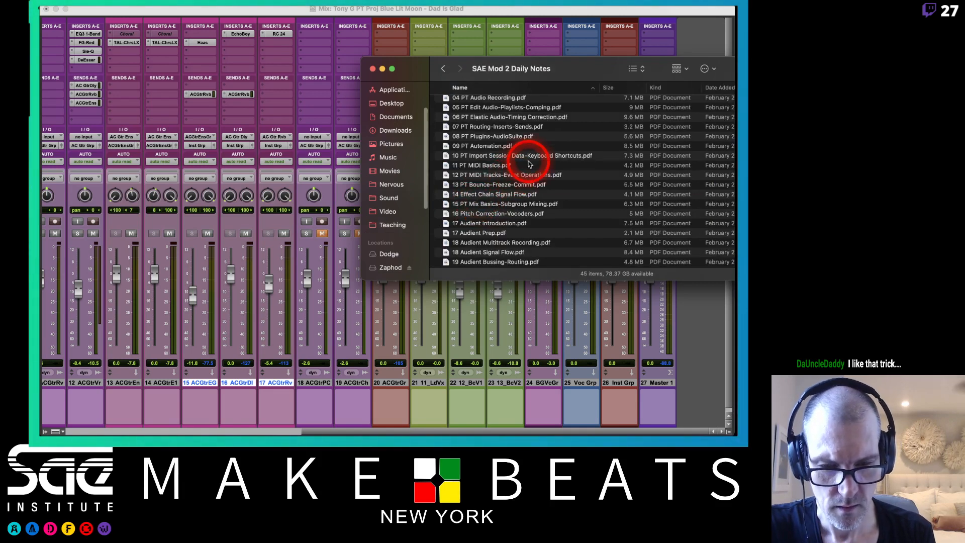
# Step: Open 08 PT Plugins-AudioSuite.pdf in an enlarged window, page through its plug-in notes and close the document
pyautogui.doubleClick(495, 136)
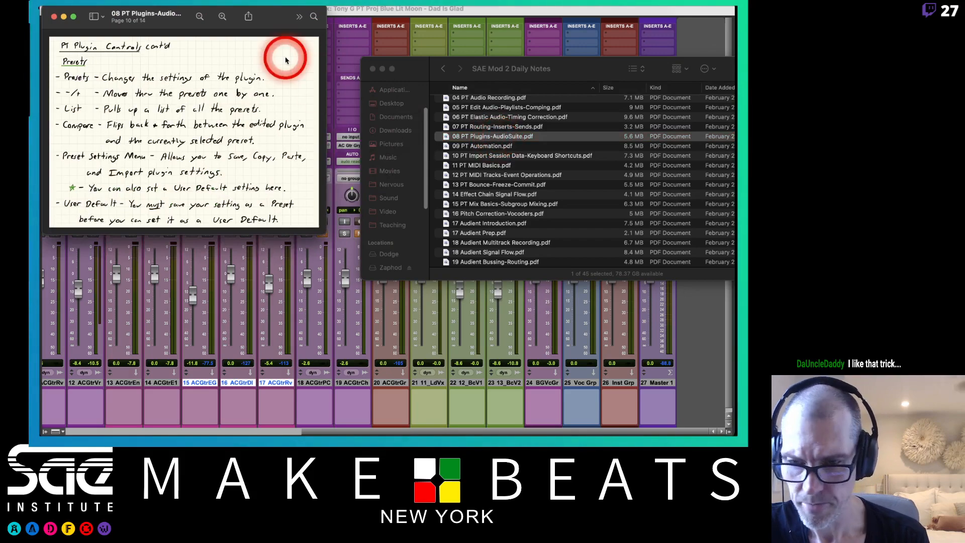
pyautogui.doubleClick(269, 12)
pyautogui.press('Down')
pyautogui.press('Down')
pyautogui.press('Down')
pyautogui.press('Down')
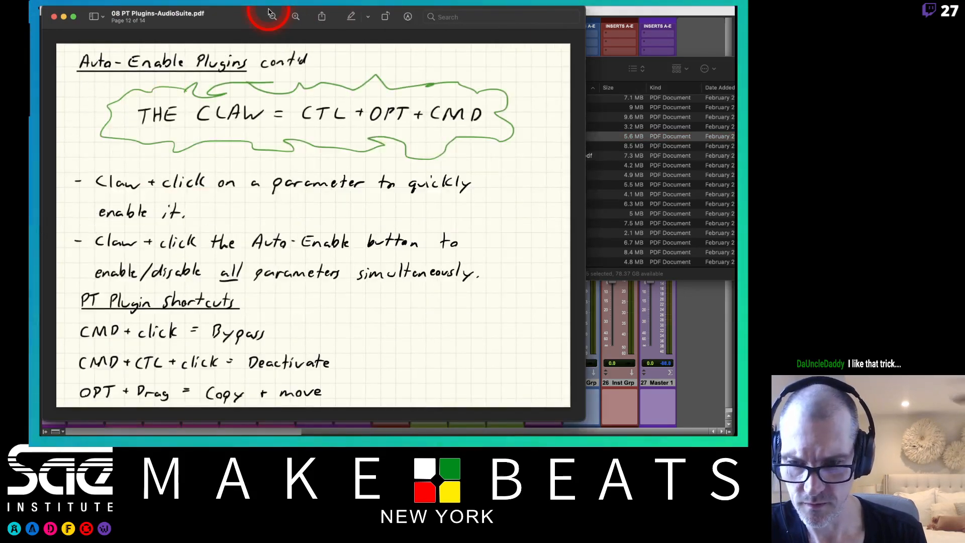
pyautogui.press('Up')
pyautogui.press('Up')
pyautogui.press('Up')
pyautogui.press('Up')
pyautogui.press('Up')
pyautogui.press('Up')
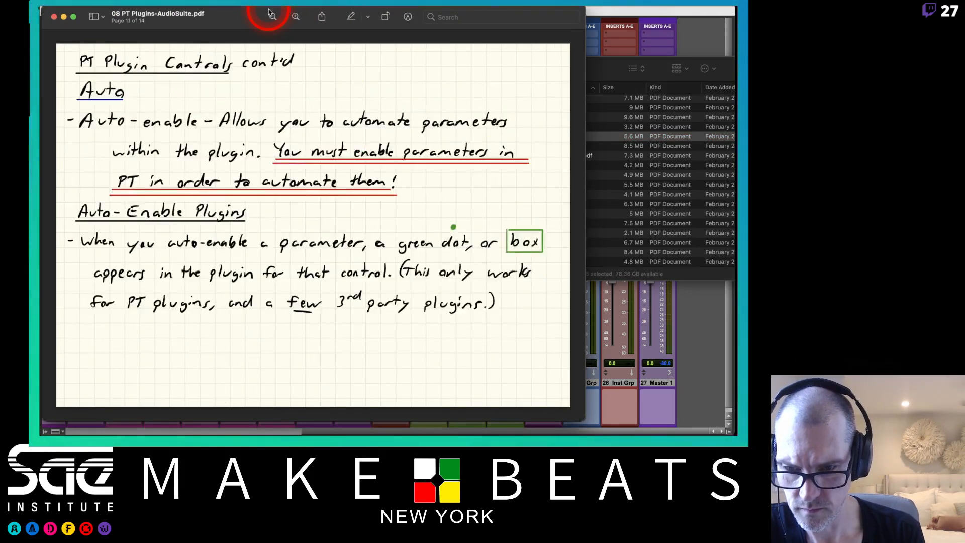
pyautogui.press('Up')
pyautogui.press('Up')
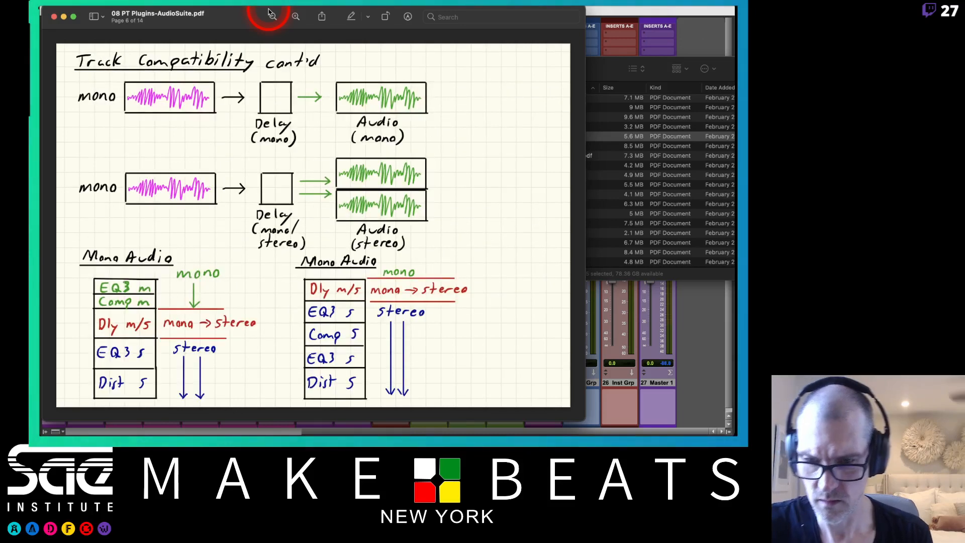
pyautogui.press('Up')
pyautogui.press('Down')
pyautogui.press('super+w')
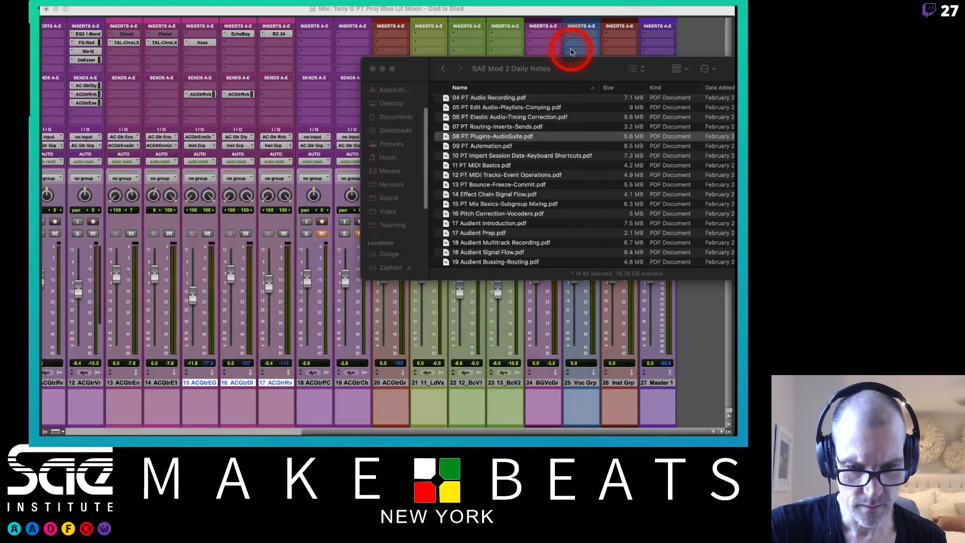
# Step: Open 16 Pitch Correction-Vocoders.pdf and 14 Effect Chain Signal Flow.pdf, and show the latter's Vocal Effect Chain page in an enlarged window
pyautogui.click(483, 139)
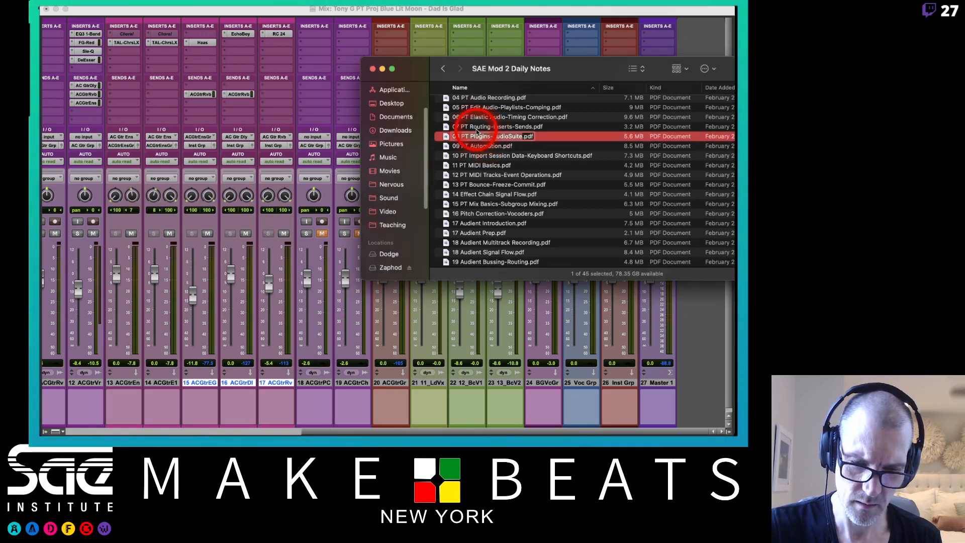
pyautogui.click(477, 128)
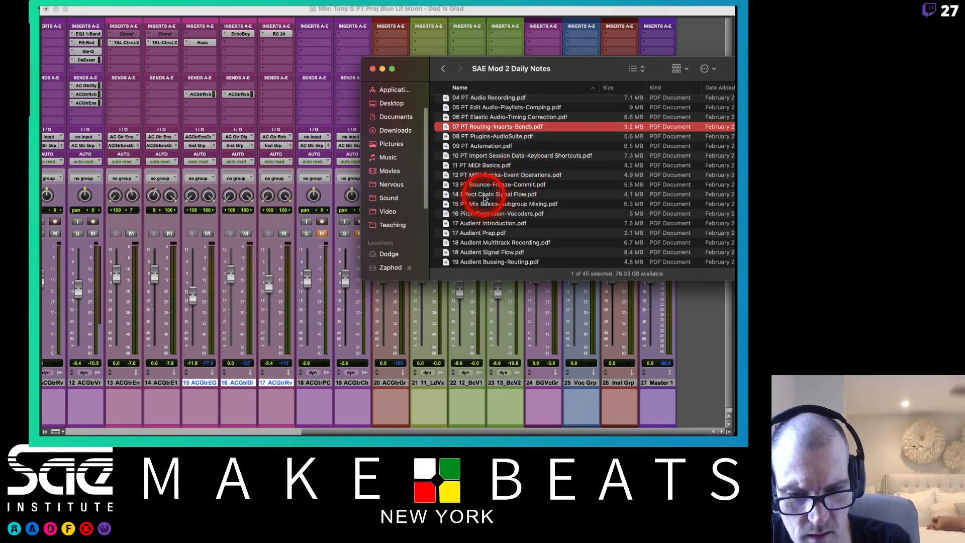
pyautogui.doubleClick(478, 213)
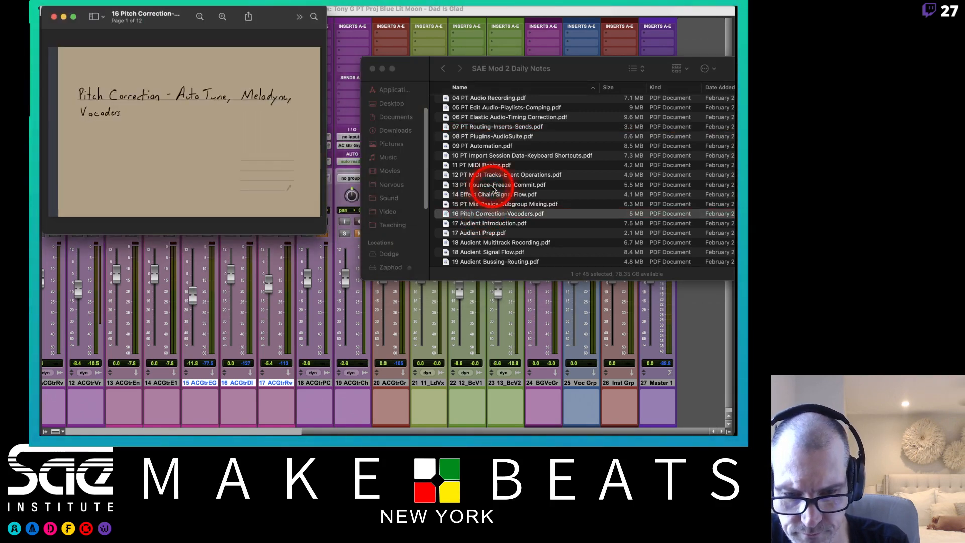
pyautogui.doubleClick(492, 194)
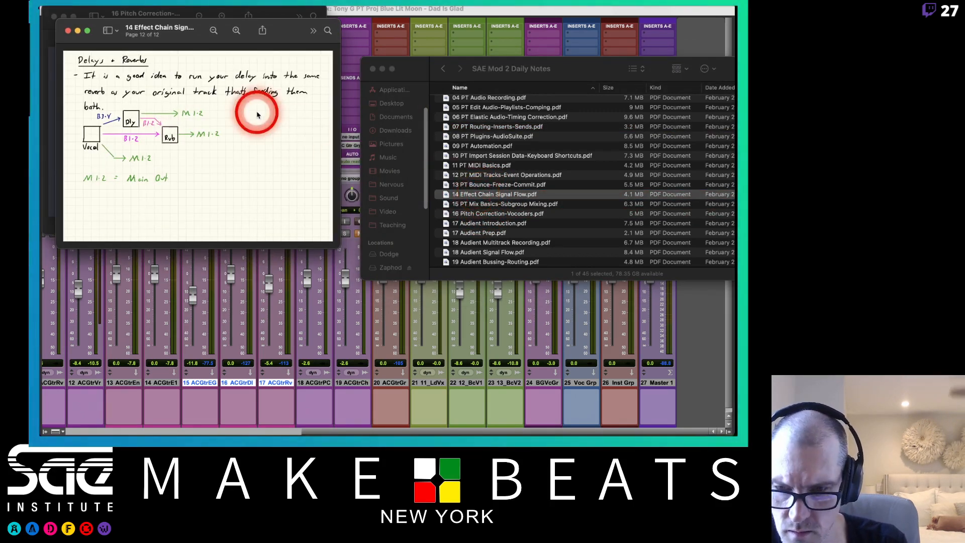
pyautogui.scroll(1, 257, 115)
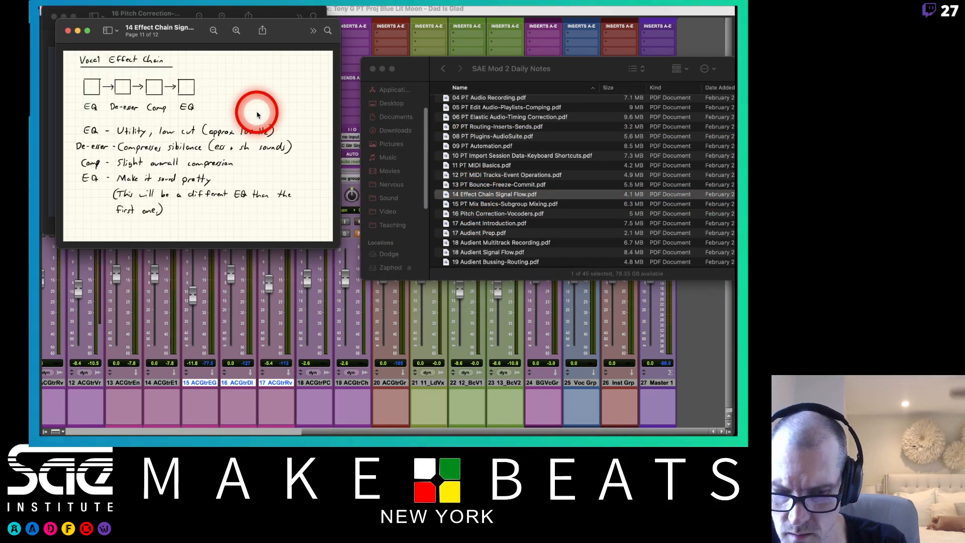
pyautogui.doubleClick(284, 24)
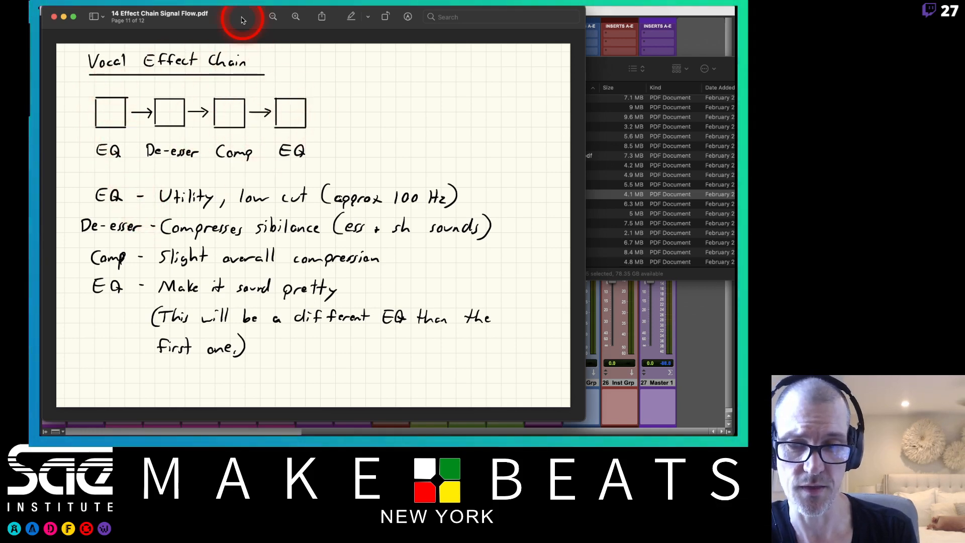
# Step: Move the Vocal Effect Chain and pitch correction PDF windows aside and switch back to the Pro Tools Mix window
pyautogui.moveTo(241, 17); pyautogui.dragTo(435, 19)
pyautogui.click(142, 39)
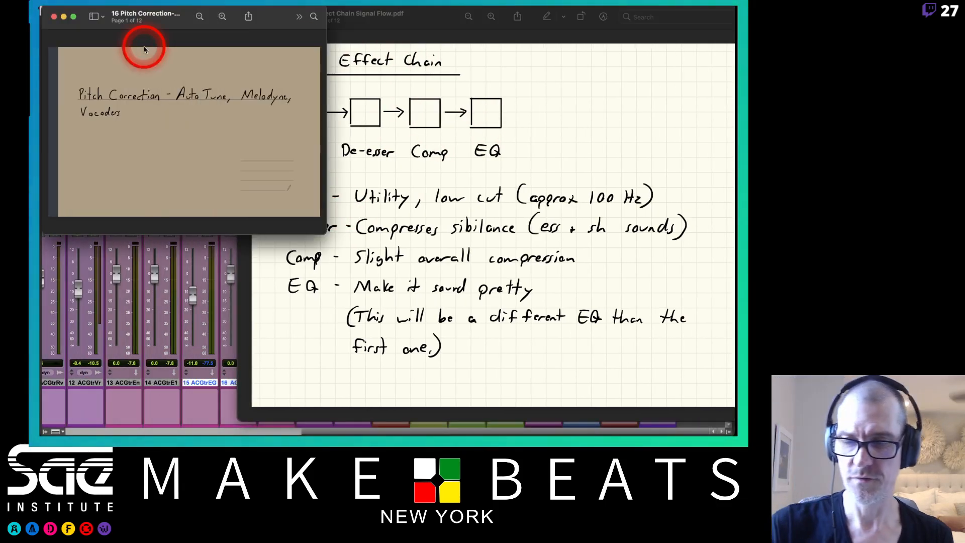
pyautogui.press('super+Tab')
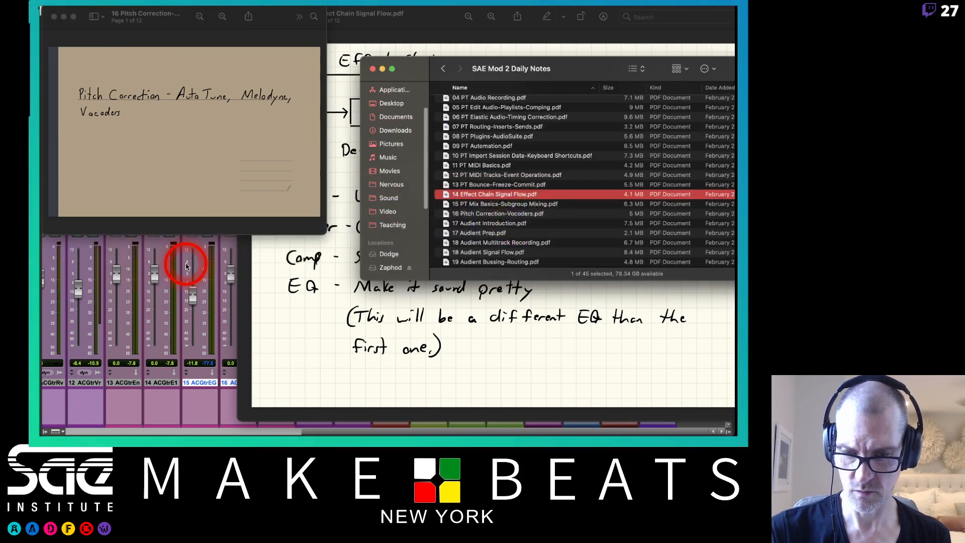
pyautogui.moveTo(428, 20); pyautogui.dragTo(225, 14)
pyautogui.press('super+Tab')
pyautogui.press('super+Tab')
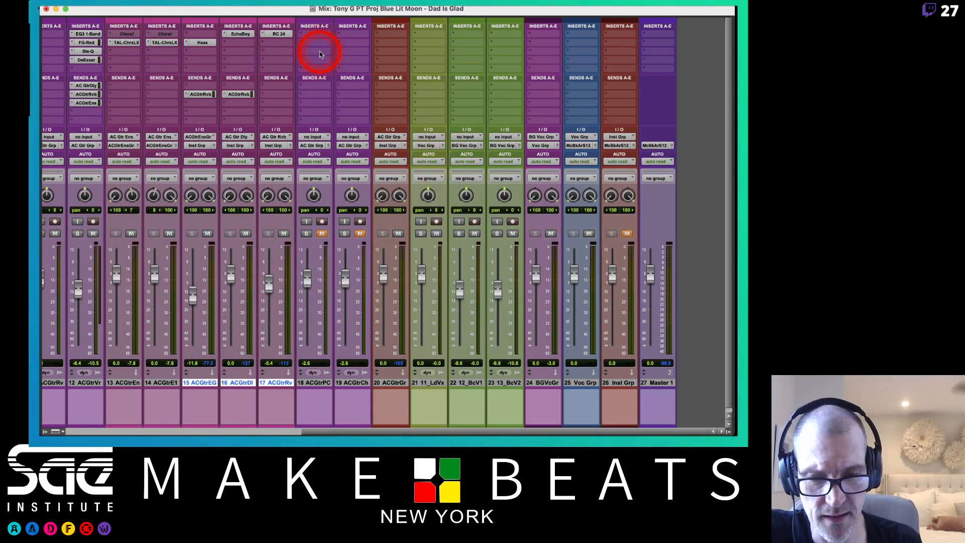
# Step: Insert the mono EQ3 1-Band plug-in in the first insert slot of the lead vocal track
pyautogui.click(428, 33)
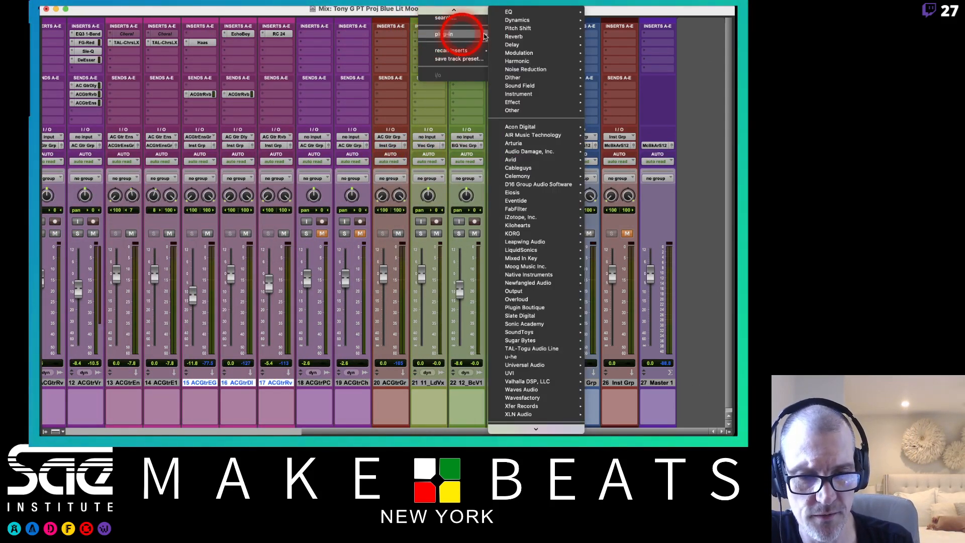
pyautogui.moveTo(545, 19)
pyautogui.moveTo(512, 12)
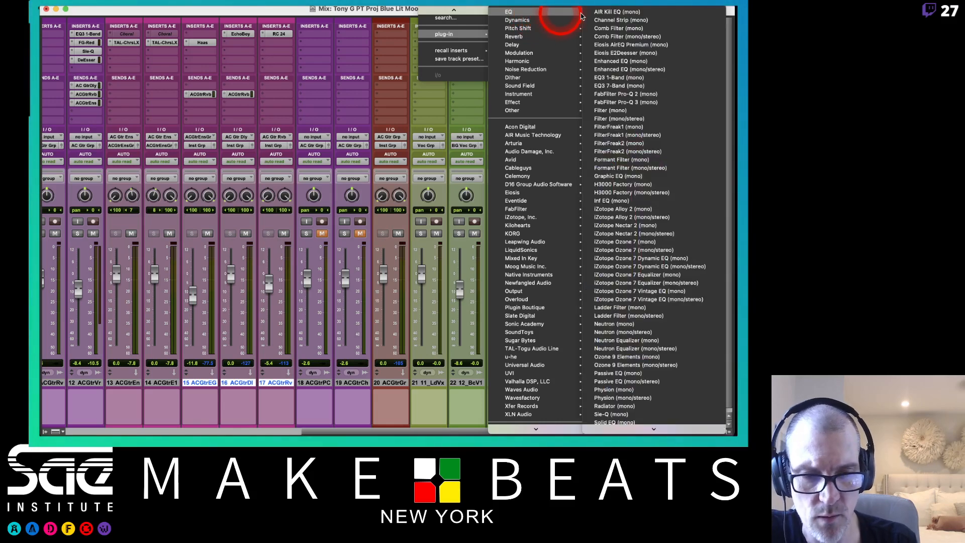
pyautogui.click(610, 78)
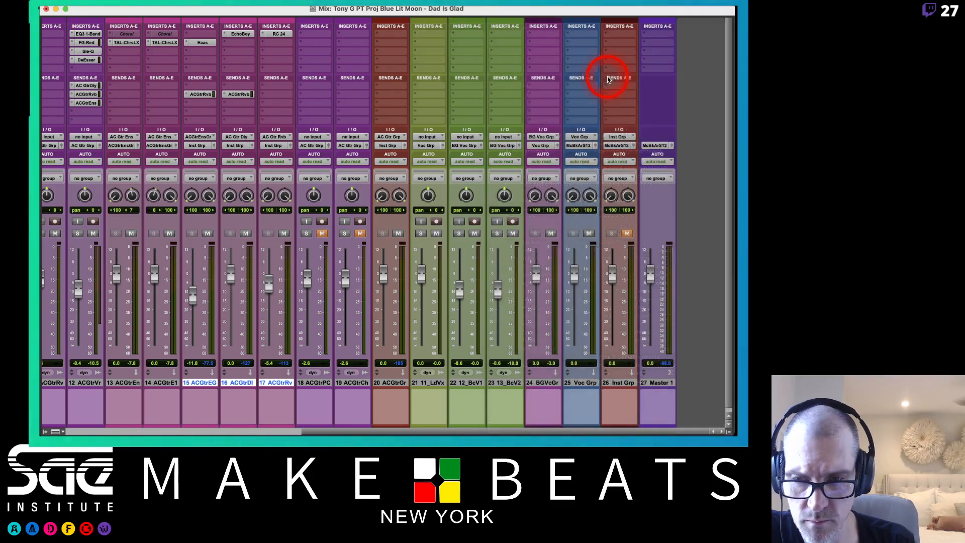
# Step: Set the lead vocal's EQ3 1-Band to a High-Pass filter at 100 Hz
pyautogui.click(209, 177)
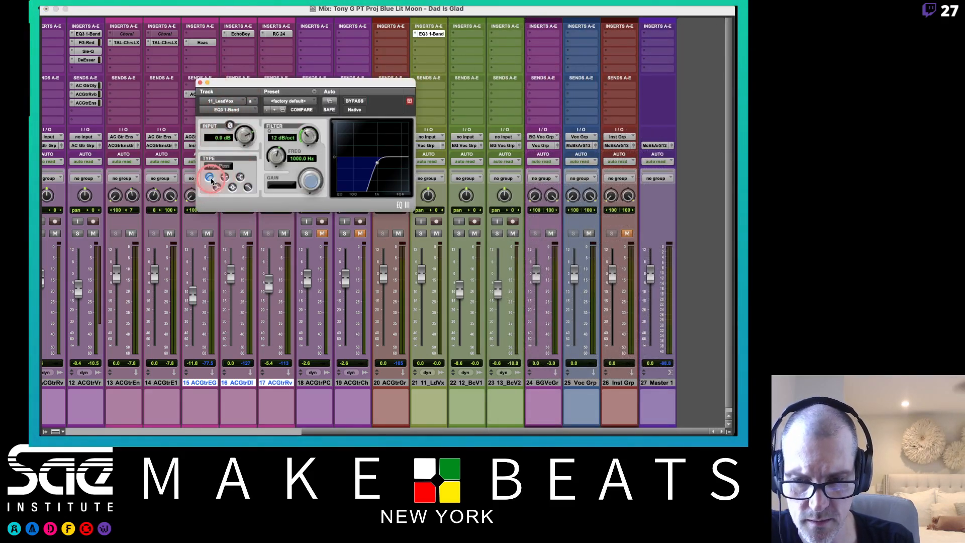
pyautogui.click(292, 160)
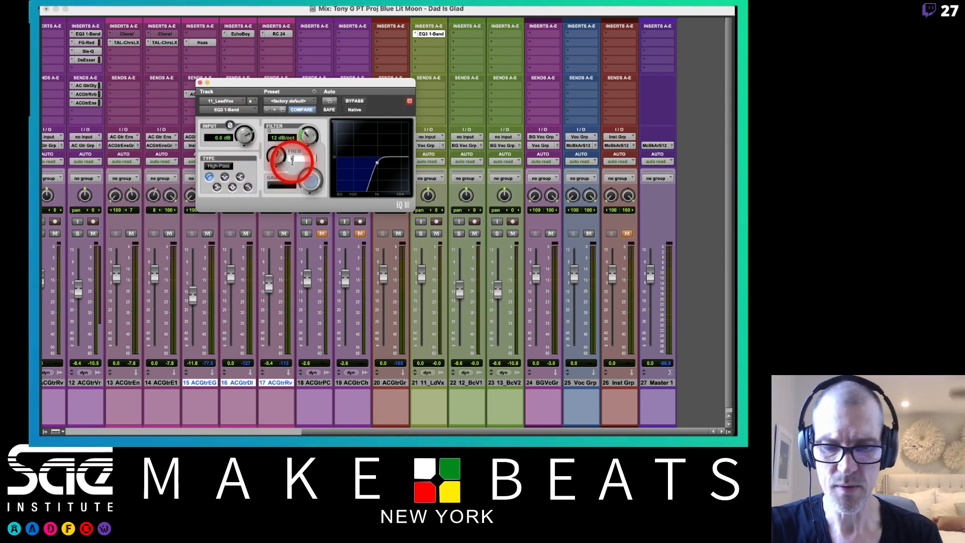
pyautogui.write('100')
pyautogui.press('Return')
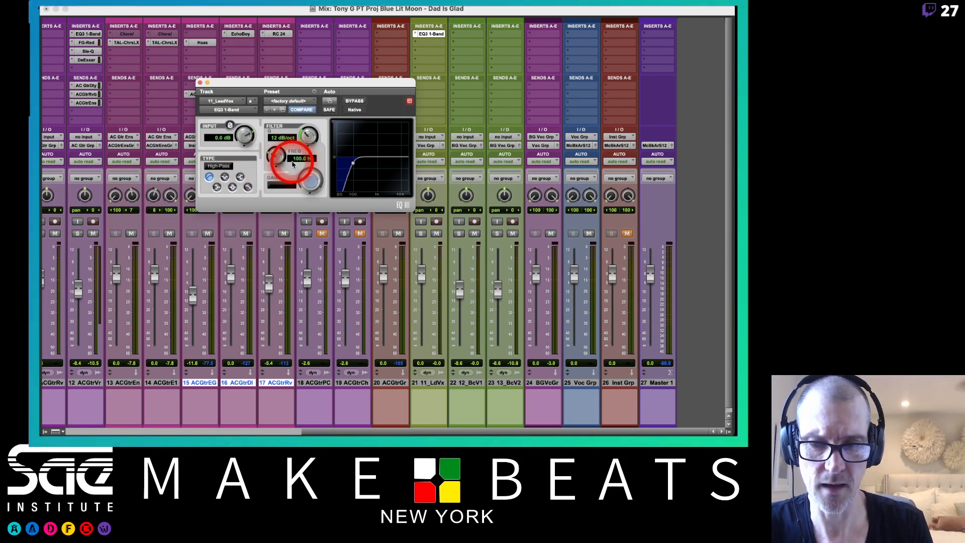
pyautogui.click(305, 138)
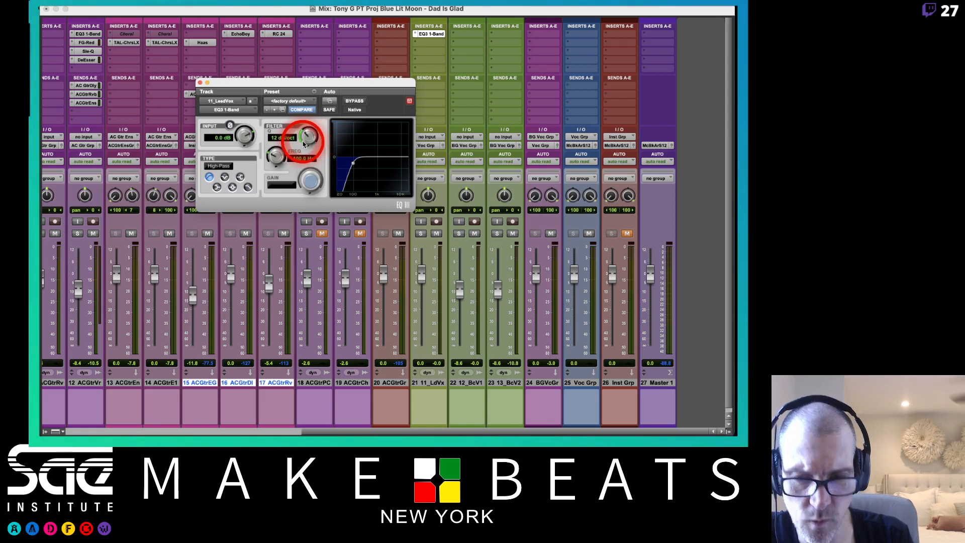
pyautogui.click(233, 81)
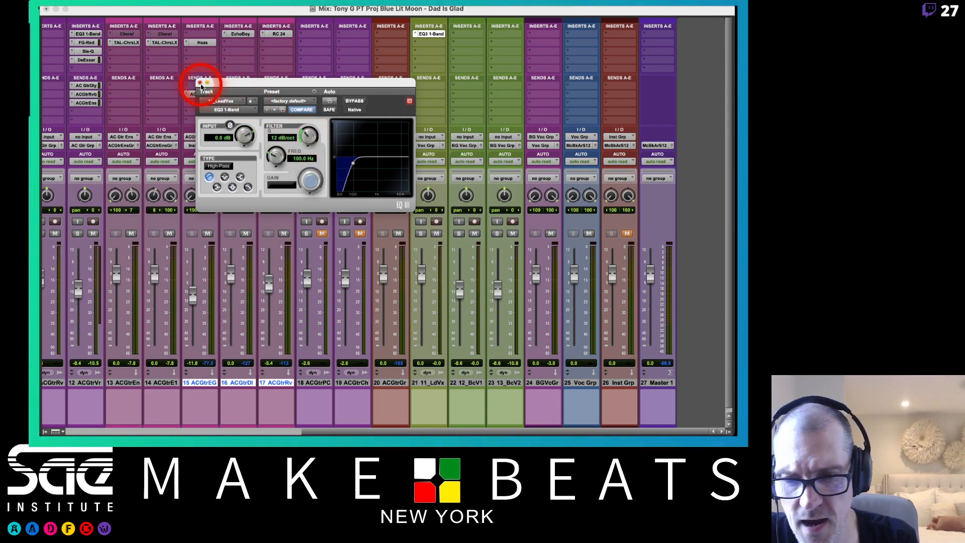
# Step: Close the EQ window and copy the lead vocal's EQ3 1-Band to the first insert slots of backing vocal tracks 12_BcV1 and 13_BcV2
pyautogui.click(200, 83)
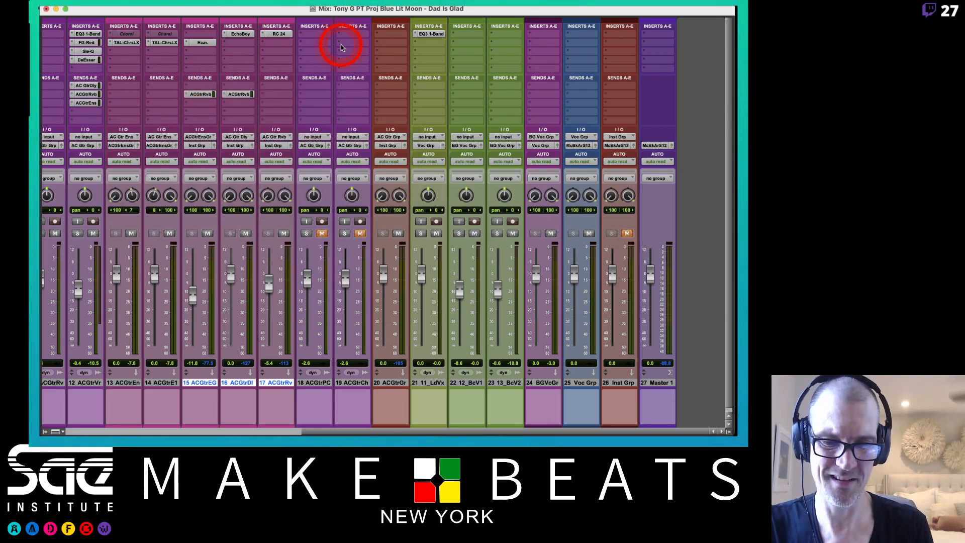
pyautogui.click(461, 36)
pyautogui.moveTo(461, 35); pyautogui.dragTo(494, 37)
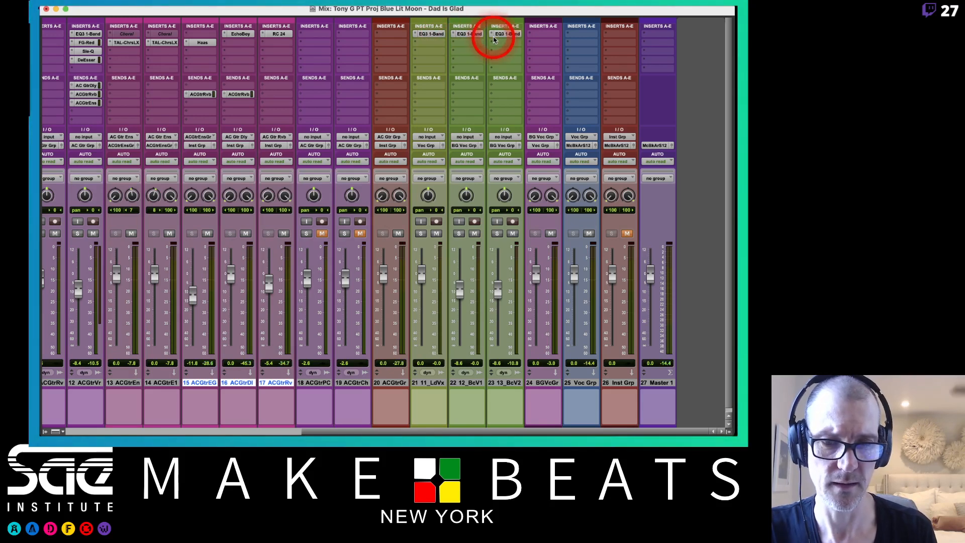
# Step: Insert the mono VC 2A compressor from the Dynamics plug-ins in the second insert slot of the lead vocal track
pyautogui.click(430, 42)
pyautogui.moveTo(477, 42)
pyautogui.moveTo(529, 46)
pyautogui.moveTo(529, 22)
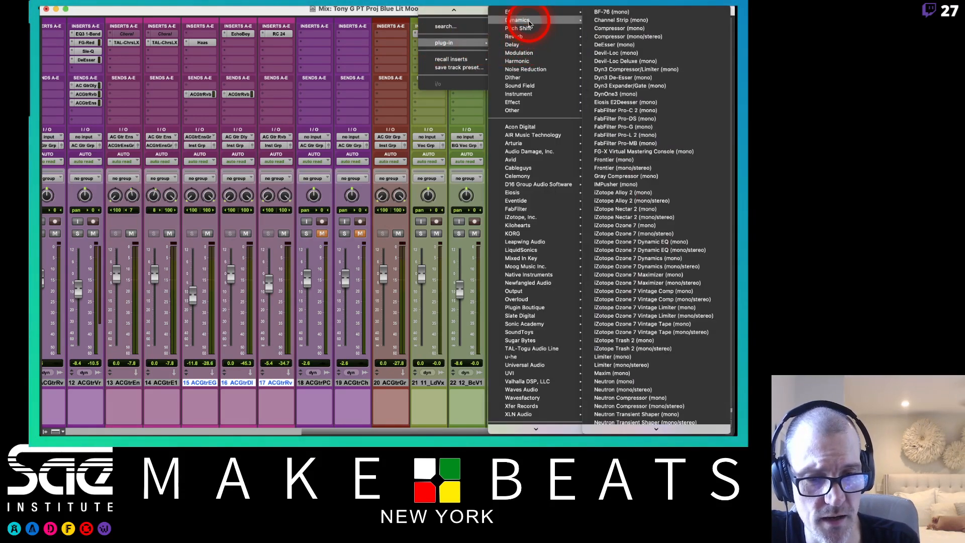
pyautogui.moveTo(576, 32)
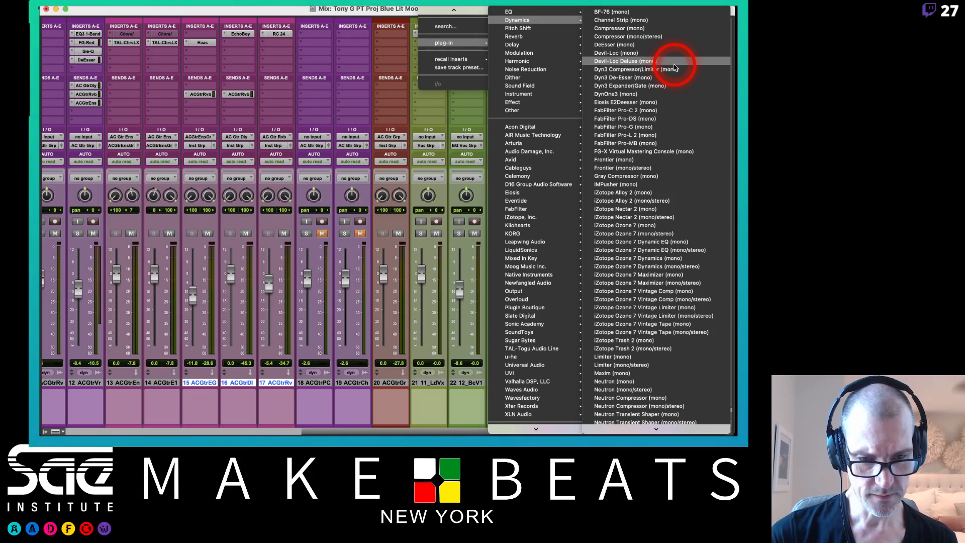
pyautogui.scroll(-10, 674, 68)
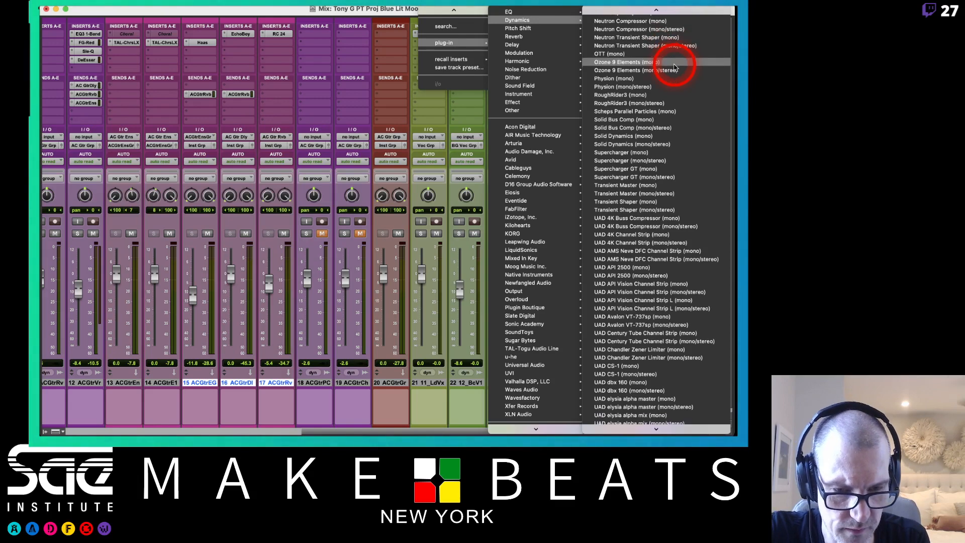
pyautogui.scroll(-3, 674, 68)
pyautogui.scroll(-15, 674, 68)
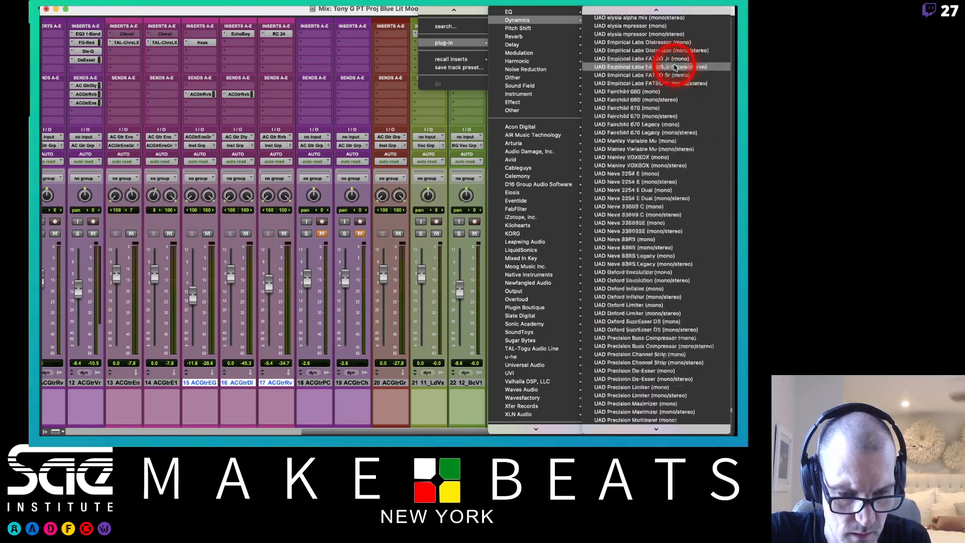
pyautogui.scroll(-3, 674, 68)
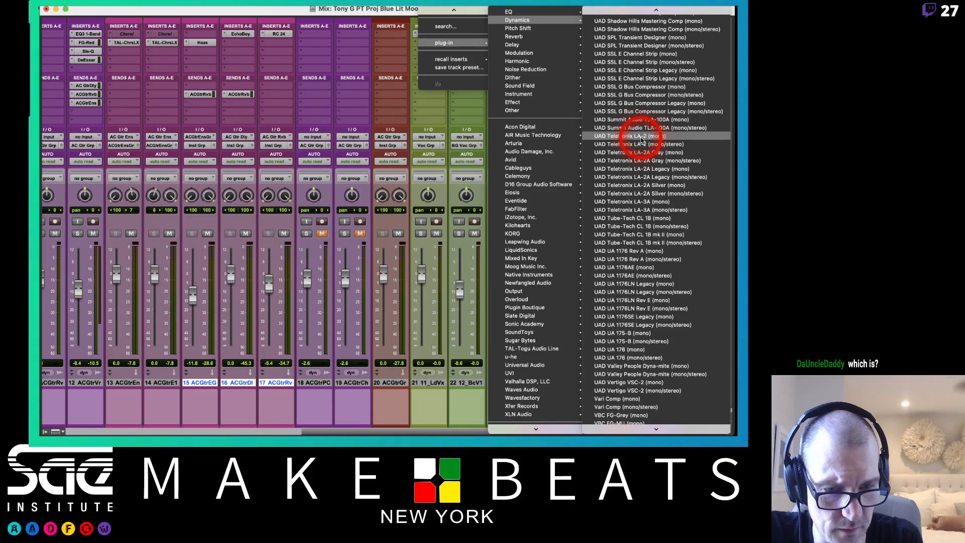
pyautogui.scroll(-3, 668, 153)
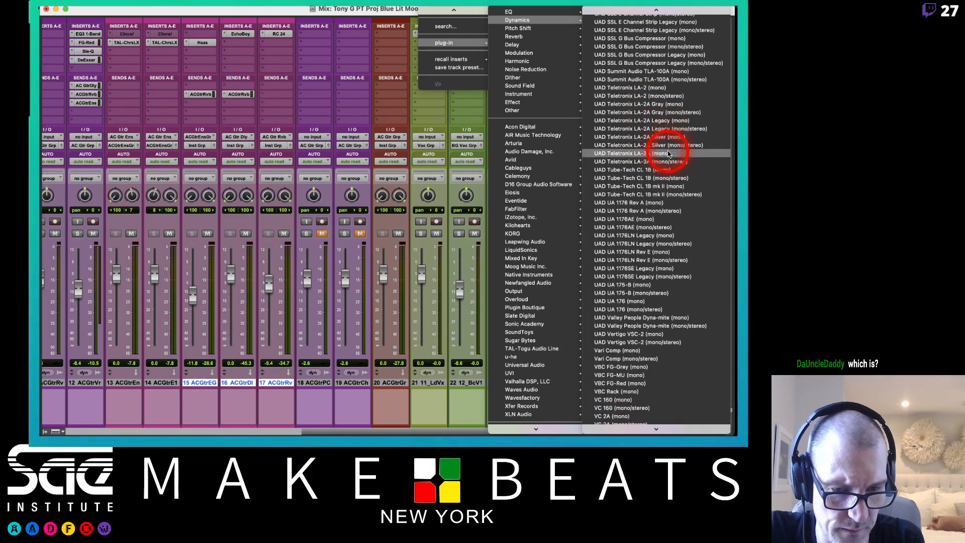
pyautogui.scroll(-1, 669, 154)
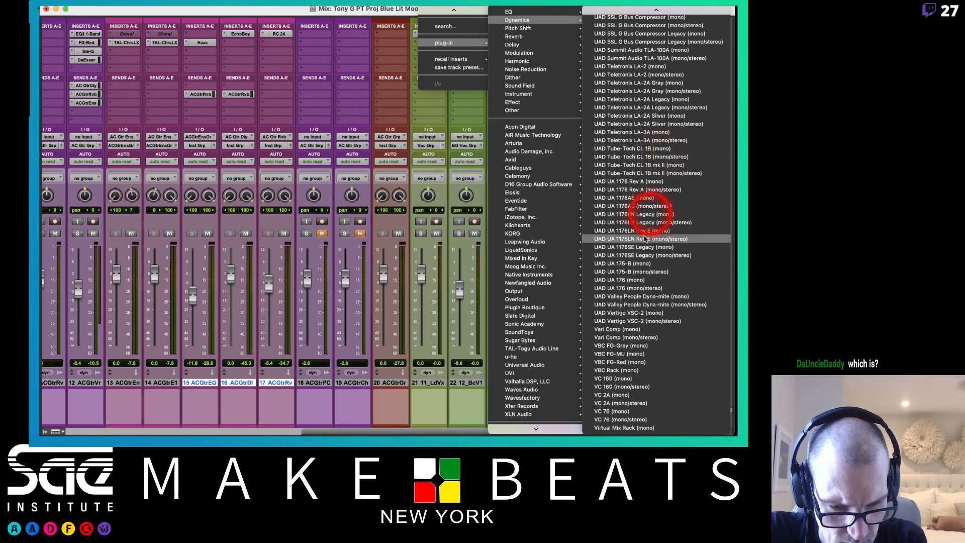
pyautogui.click(611, 399)
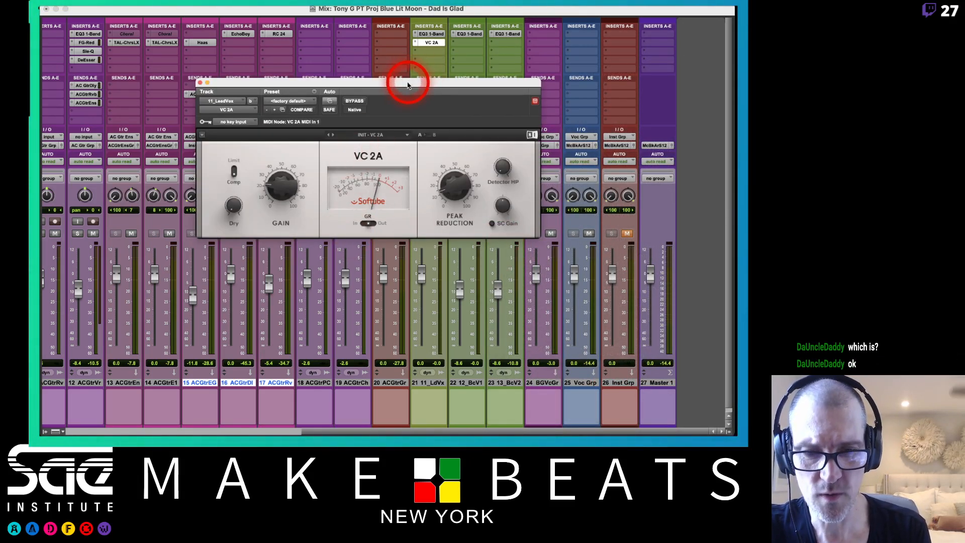
# Step: Set the lead vocal's VC 2A gain to 27.5 % and peak reduction to 41.0 % during playback, and close its window
pyautogui.moveTo(405, 82); pyautogui.dragTo(441, 66)
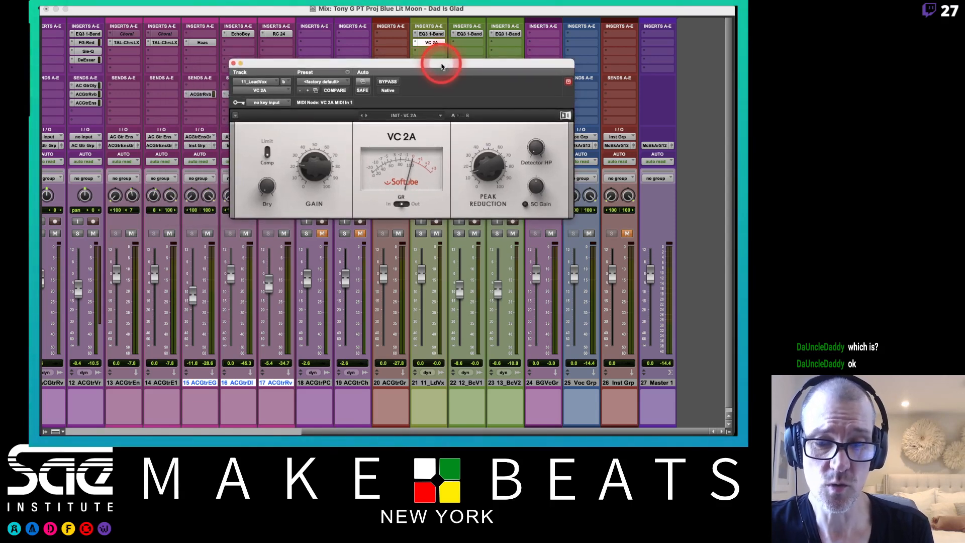
pyautogui.click(417, 149)
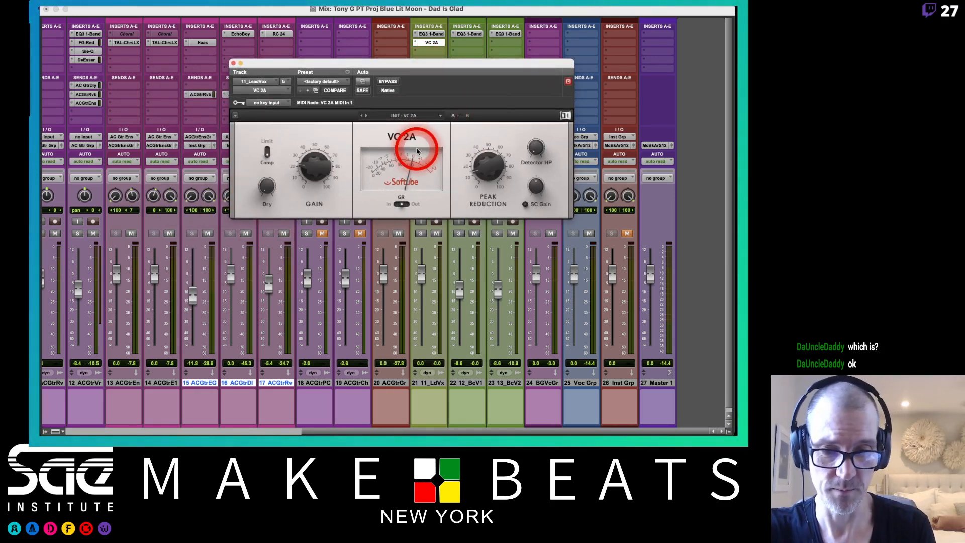
pyautogui.moveTo(486, 170); pyautogui.dragTo(487, 173)
pyautogui.moveTo(314, 168)
pyautogui.mouseDown()
pyautogui.moveTo(330, 159)
pyautogui.moveTo(319, 171)
pyautogui.mouseUp()
pyautogui.moveTo(486, 168); pyautogui.dragTo(486, 170)
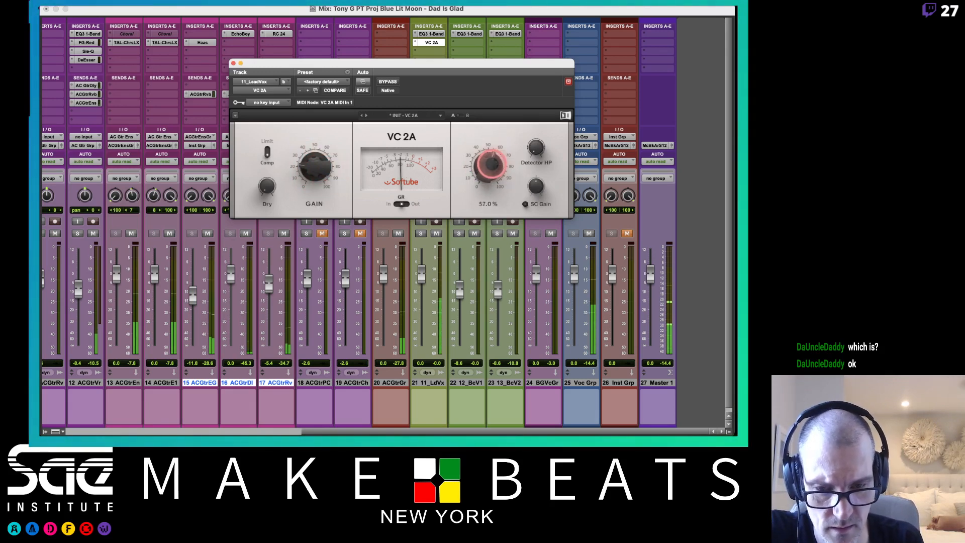
pyautogui.moveTo(486, 170); pyautogui.dragTo(486, 174)
pyautogui.moveTo(318, 171); pyautogui.dragTo(319, 165)
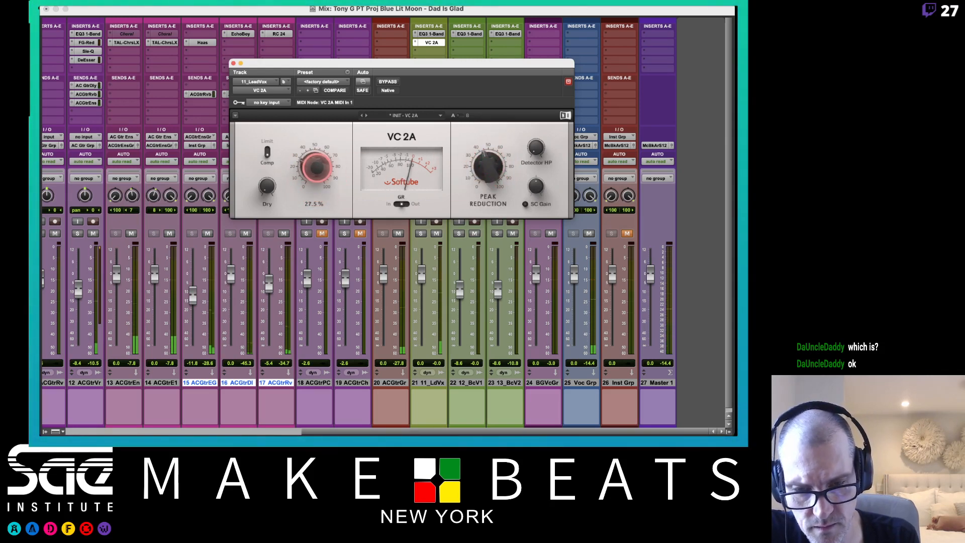
pyautogui.moveTo(317, 167); pyautogui.dragTo(317, 167)
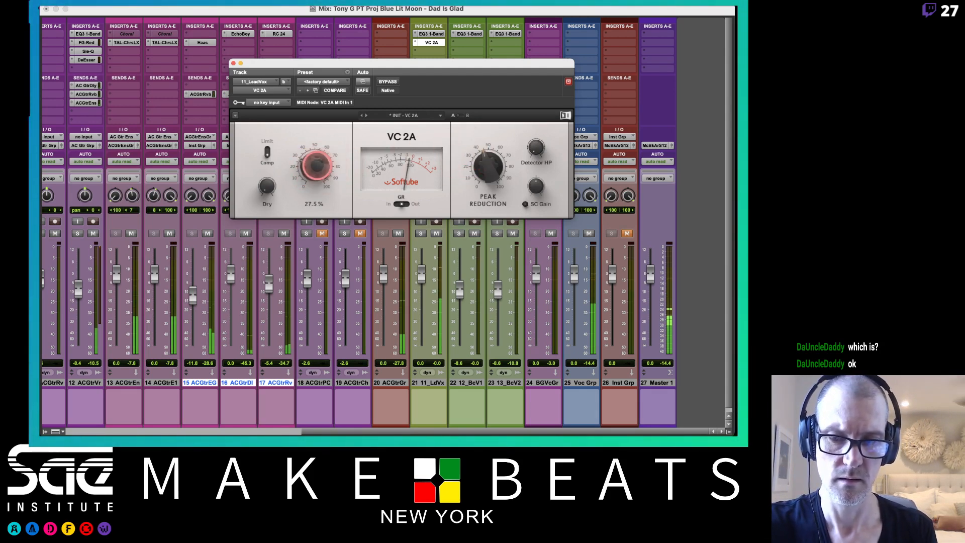
pyautogui.click(472, 170)
pyautogui.moveTo(472, 170); pyautogui.dragTo(483, 167)
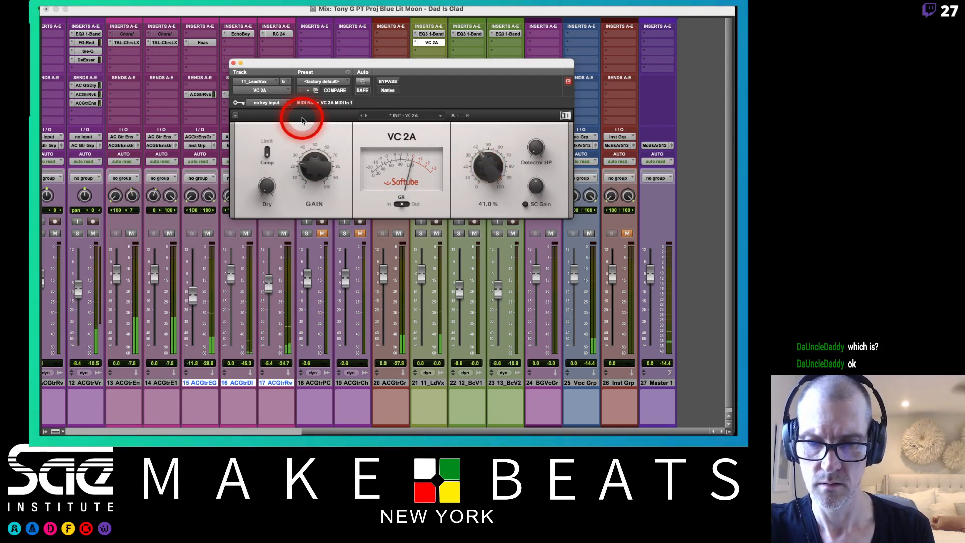
pyautogui.click(233, 63)
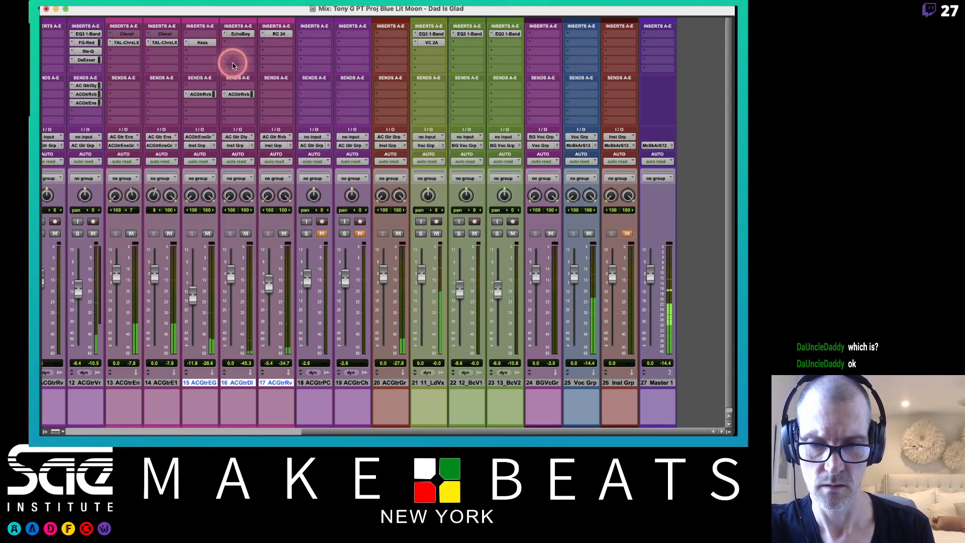
# Step: Insert the mono Solid EQ plug-in in the third insert slot of the lead vocal track
pyautogui.click(430, 52)
pyautogui.moveTo(447, 50)
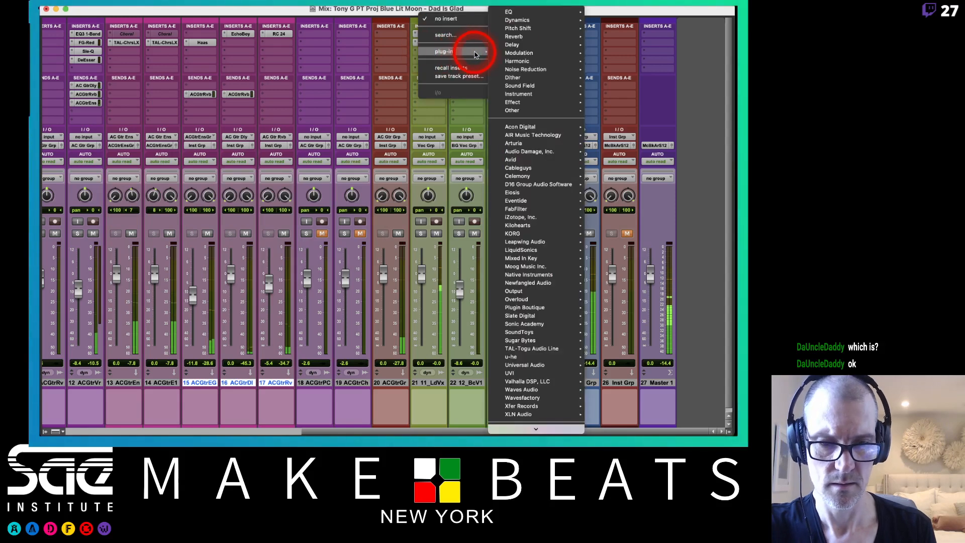
pyautogui.moveTo(532, 12)
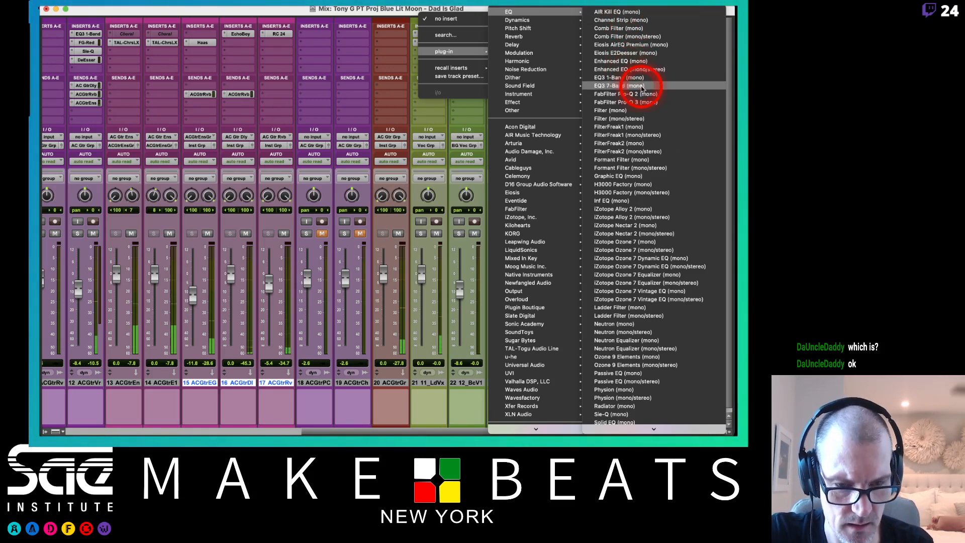
pyautogui.scroll(-5, 648, 160)
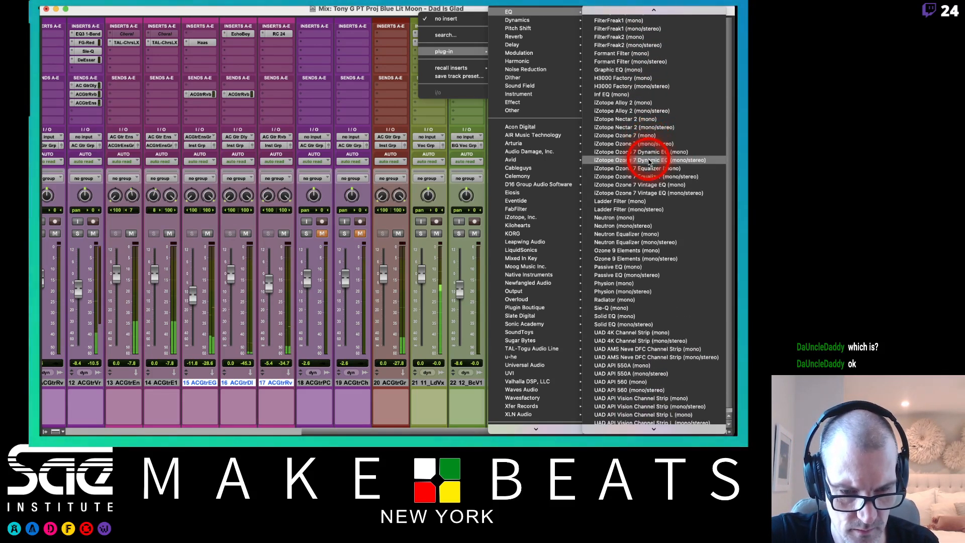
pyautogui.scroll(-4, 647, 159)
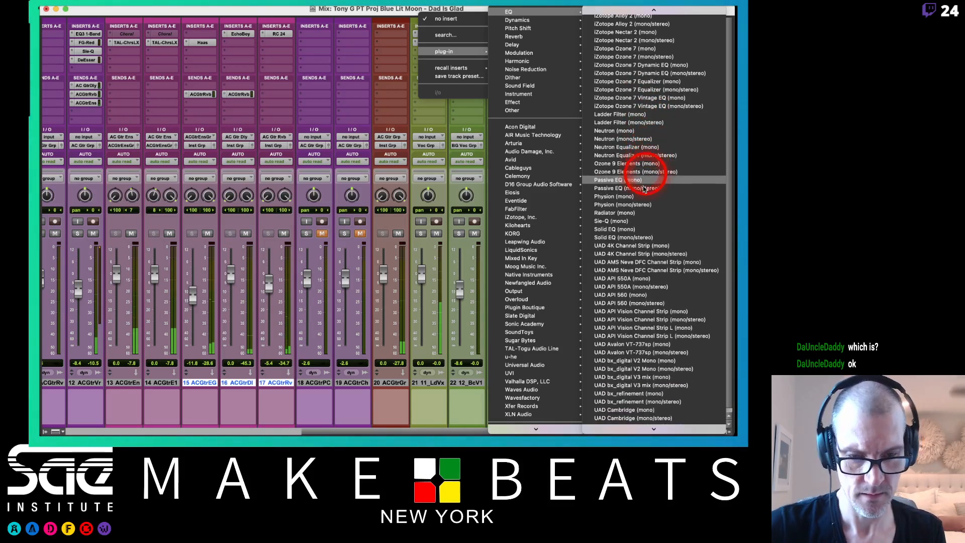
pyautogui.click(627, 230)
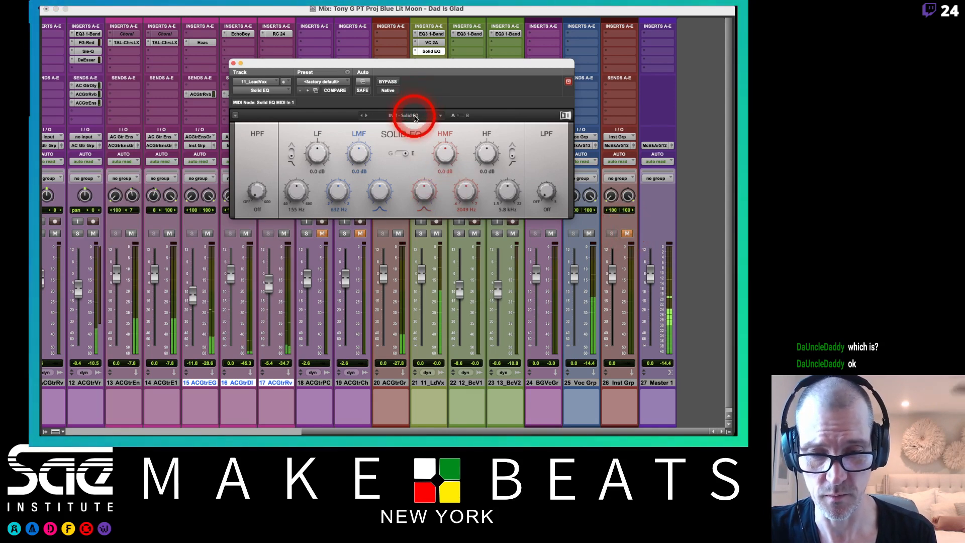
# Step: Load the Vocal factory preset in the lead vocal's Solid EQ
pyautogui.click(415, 116)
pyautogui.moveTo(415, 118)
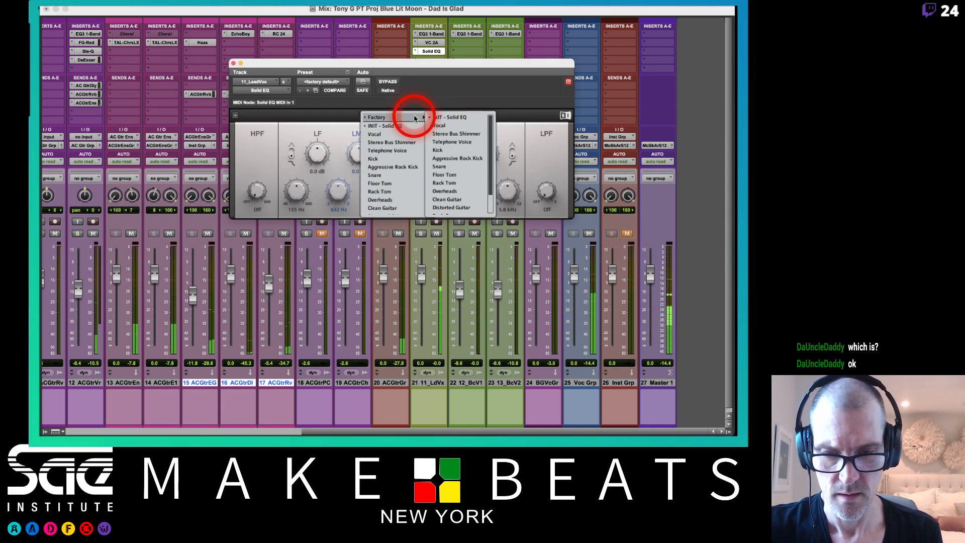
pyautogui.click(393, 134)
pyautogui.click(471, 150)
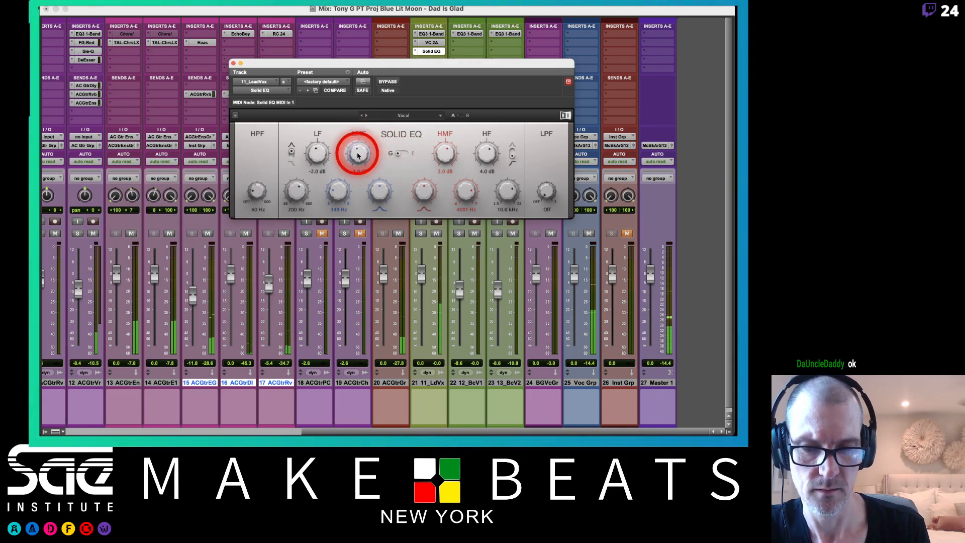
# Step: Set the lead vocal Solid EQ's LMF gain to 1.2 dB and LF gain to 0.4 dB, and close its window
pyautogui.moveTo(357, 154); pyautogui.dragTo(318, 158)
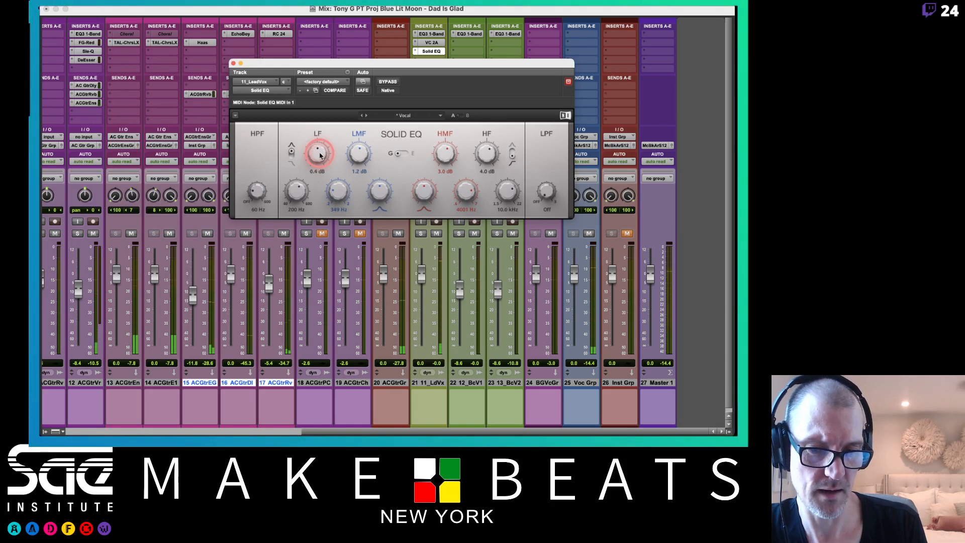
pyautogui.click(233, 63)
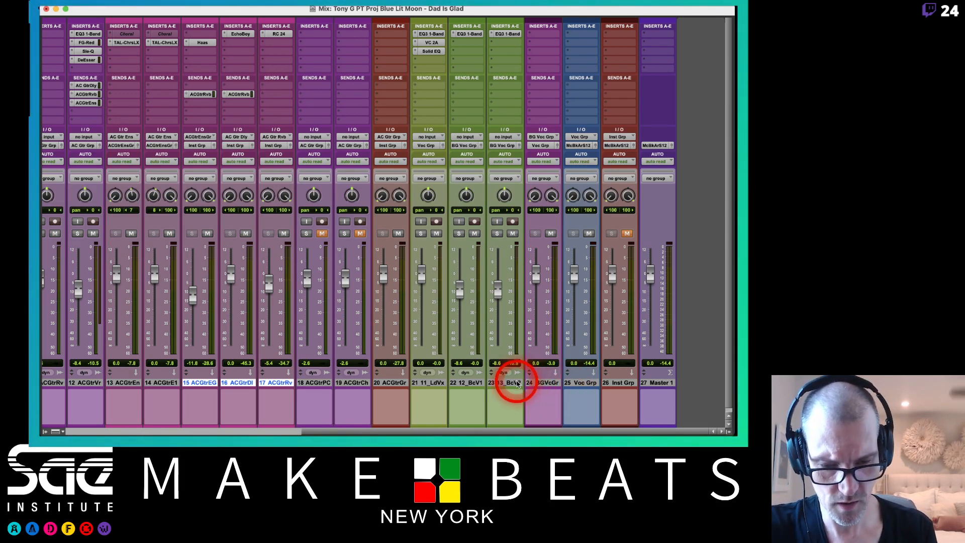
# Step: Create a stereo aux input track named Voc Rvb directly after the backing vocal group track
pyautogui.click(551, 383)
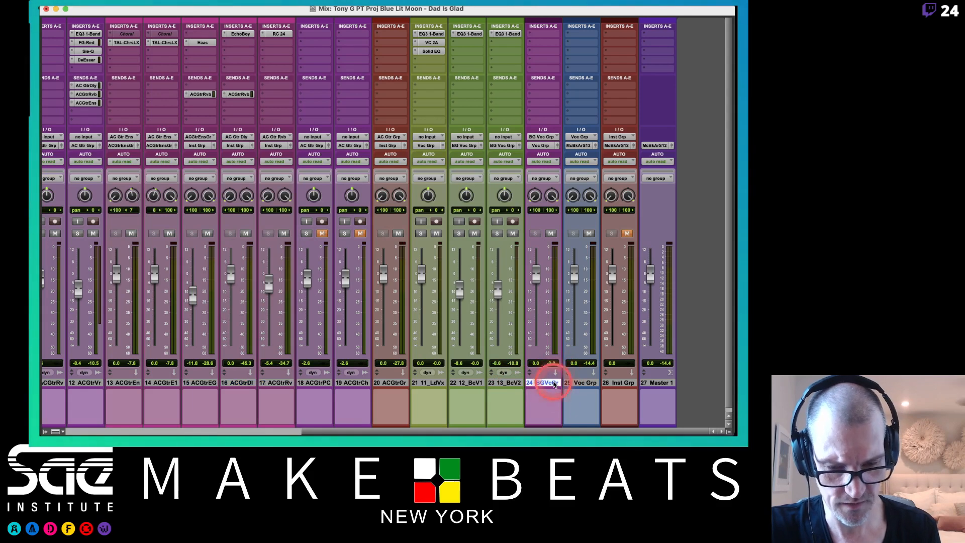
pyautogui.press('shift+super+n')
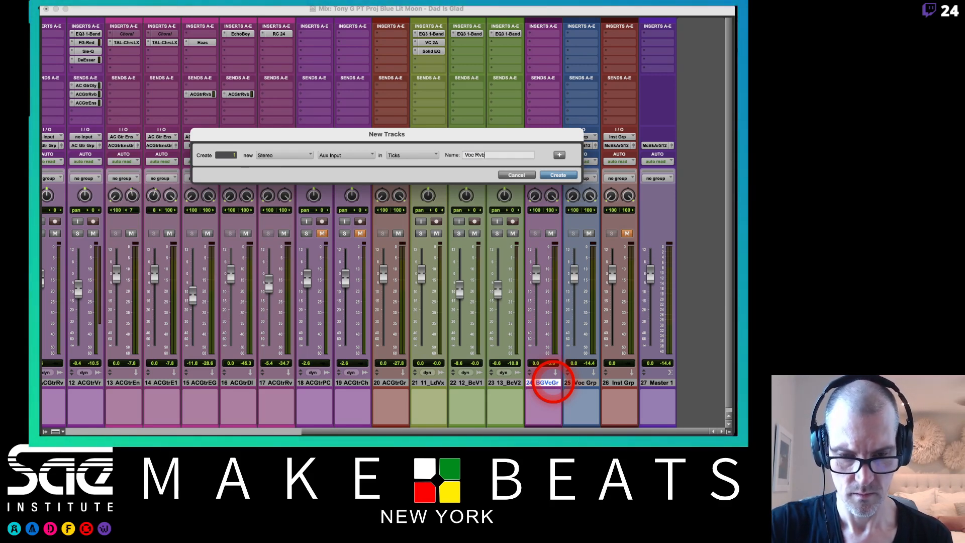
pyautogui.press('Return')
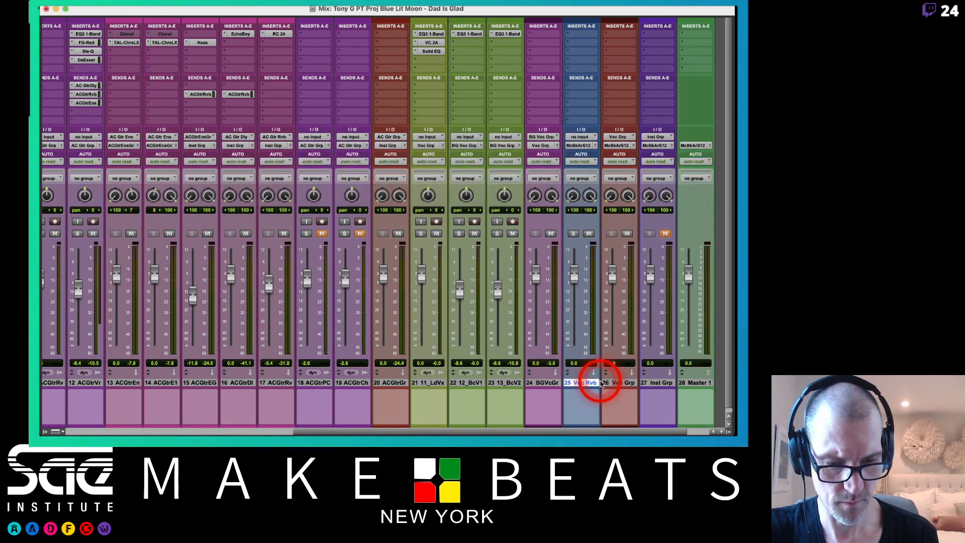
# Step: Search the plug-ins for plate and insert the stereo Little Plate in the first insert slot of the Voc Rvb track
pyautogui.click(580, 32)
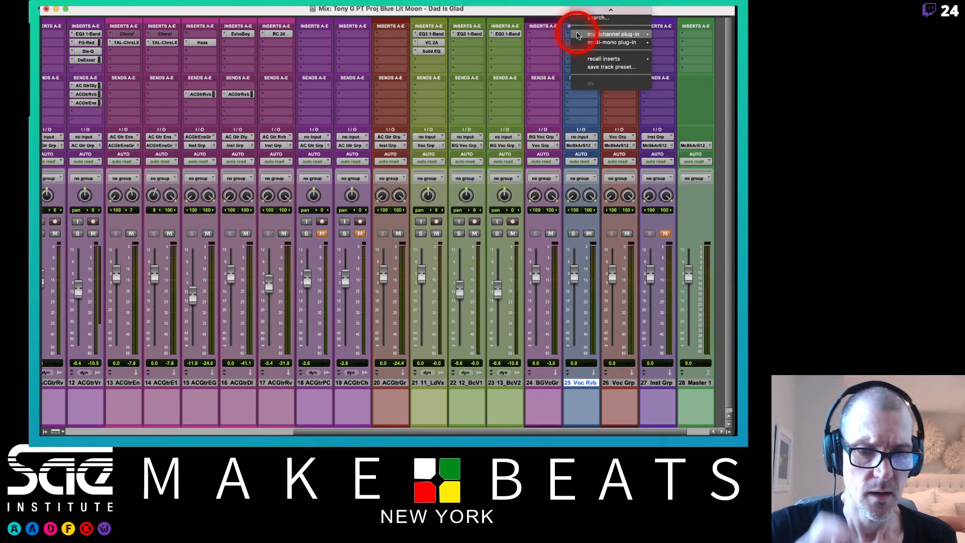
pyautogui.moveTo(591, 36)
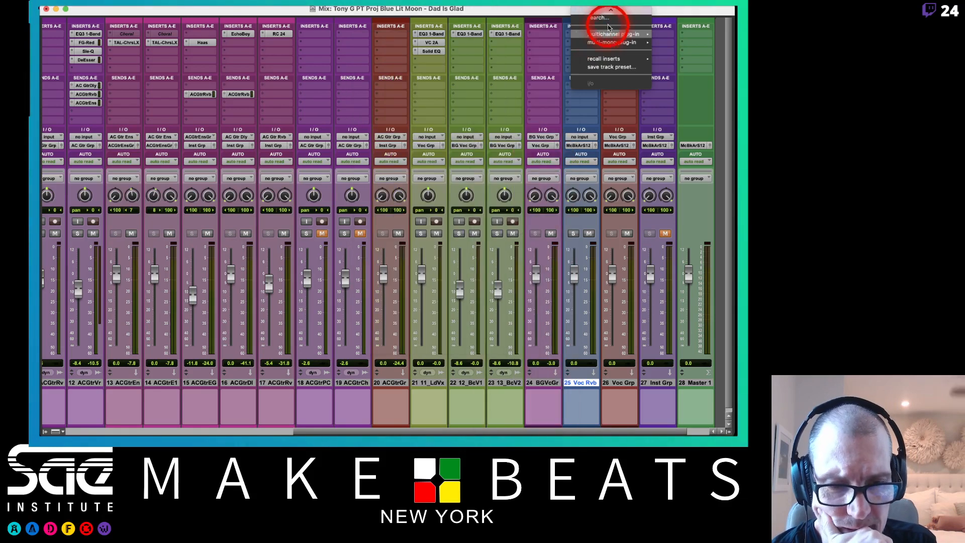
pyautogui.click(603, 19)
pyautogui.write('plate')
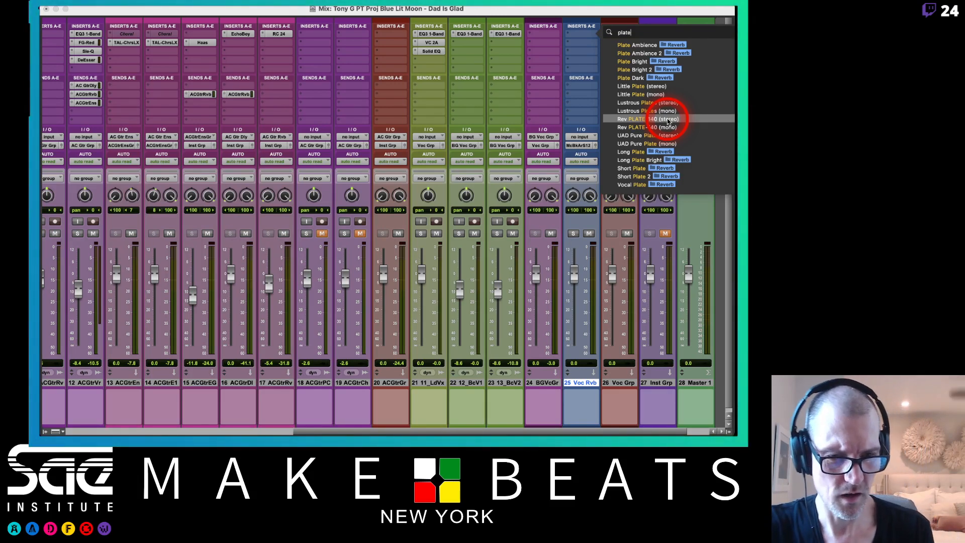
pyautogui.click(662, 86)
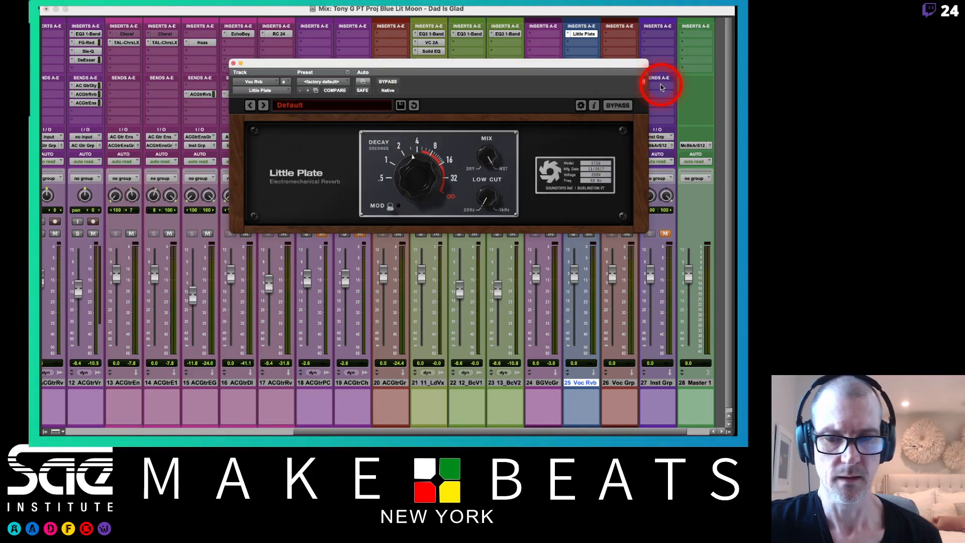
# Step: Load the Vocal Abbey 1 preset from the Vocals category in the Little Plate reverb
pyautogui.moveTo(571, 65); pyautogui.dragTo(336, 127)
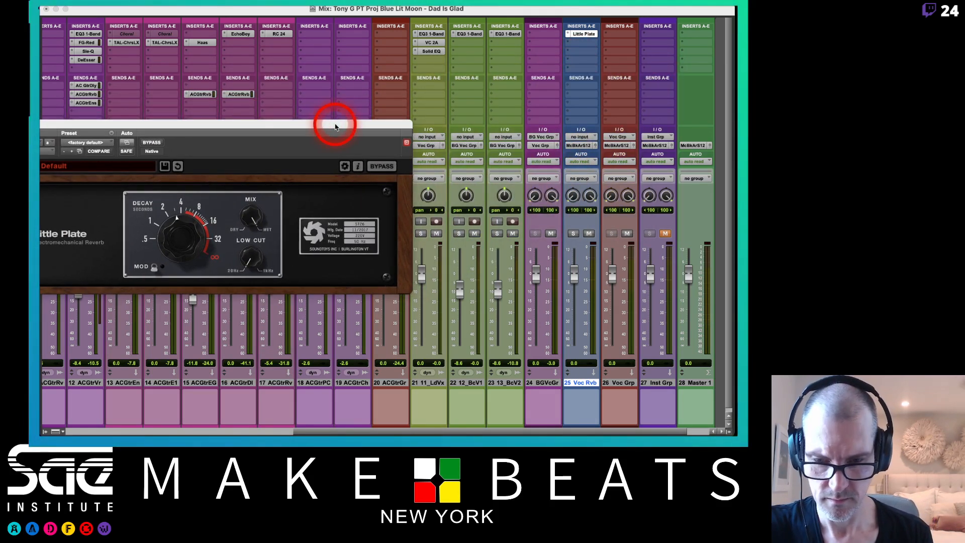
pyautogui.click(62, 167)
pyautogui.moveTo(60, 167)
pyautogui.moveTo(67, 185)
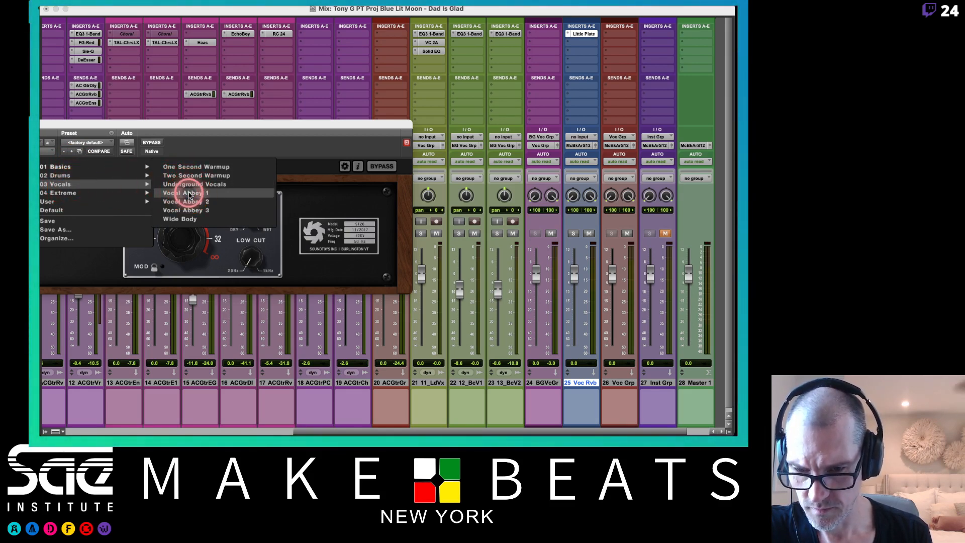
pyautogui.click(183, 193)
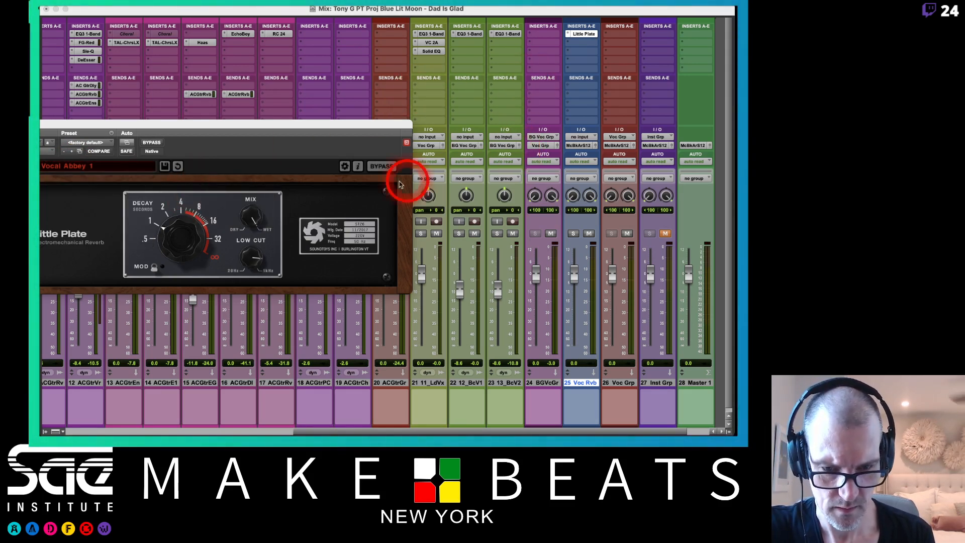
# Step: Add a send from the lead vocal to the Voc Rvb track and set its level to 0.0 dB
pyautogui.click(430, 88)
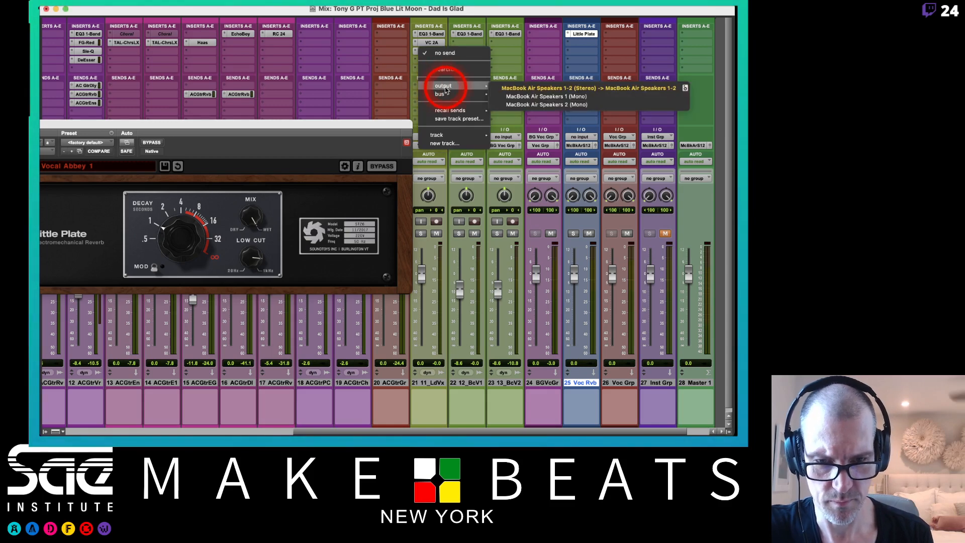
pyautogui.moveTo(445, 135)
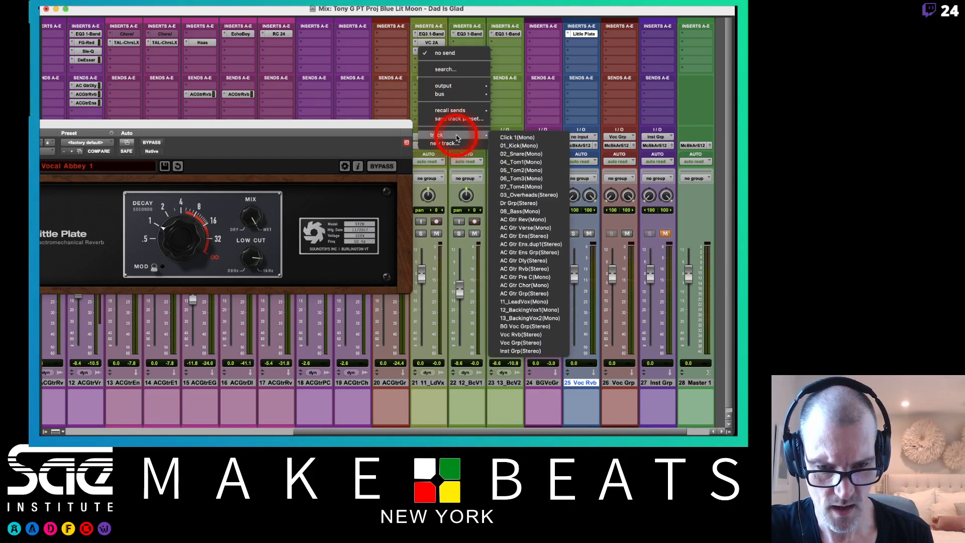
pyautogui.click(524, 334)
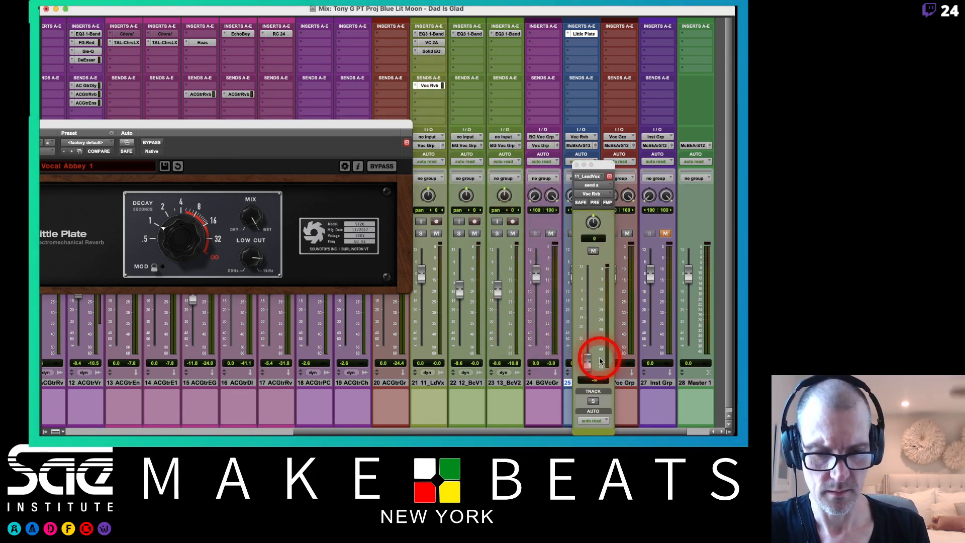
pyautogui.keyDown('alt'); pyautogui.click(587, 363); pyautogui.keyUp('alt')
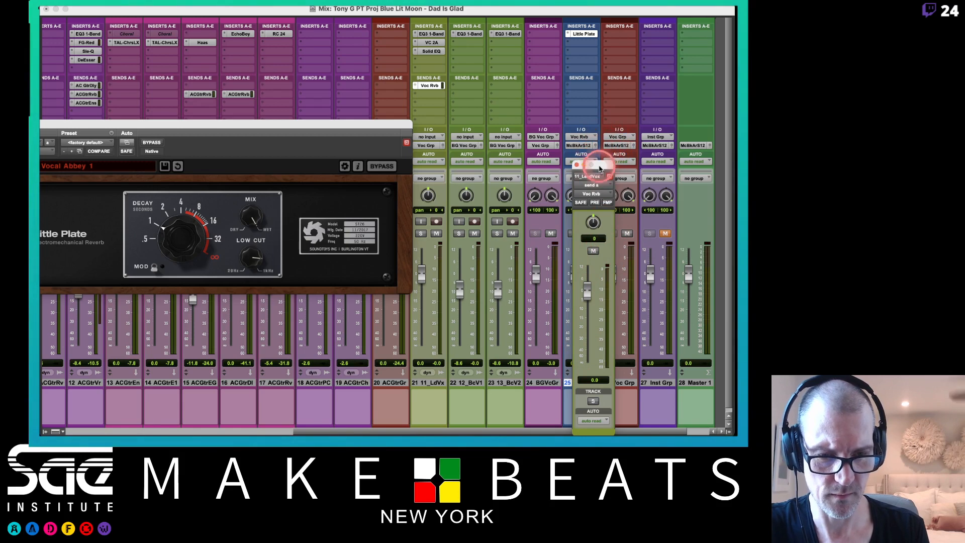
pyautogui.moveTo(592, 166); pyautogui.dragTo(409, 181)
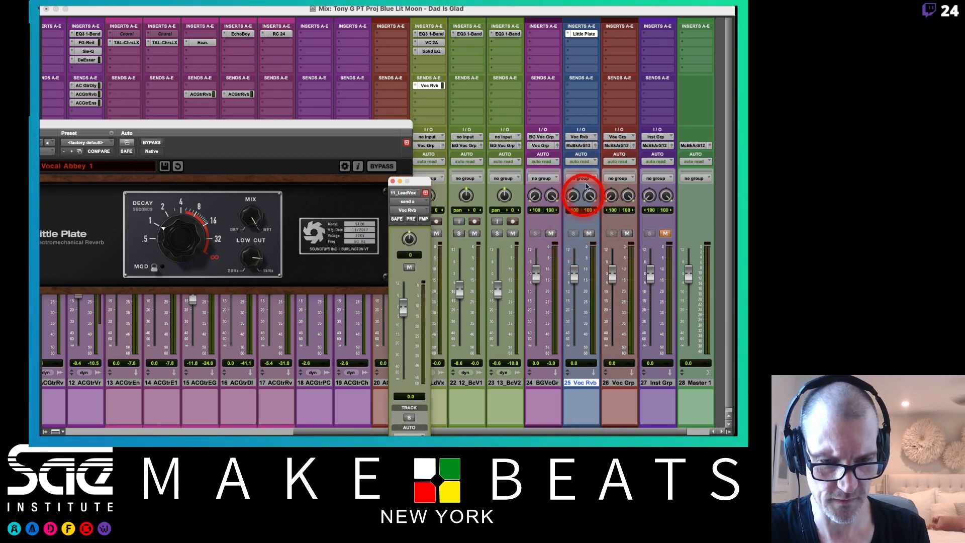
# Step: Route the Voc Rvb track's output to the stereo Voc Grp bus
pyautogui.click(579, 146)
pyautogui.click(583, 147)
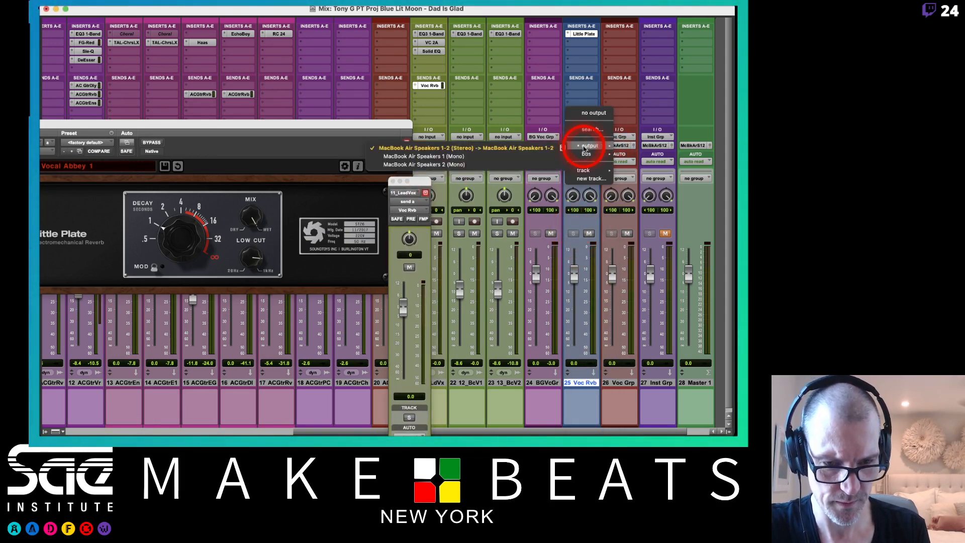
pyautogui.moveTo(585, 154)
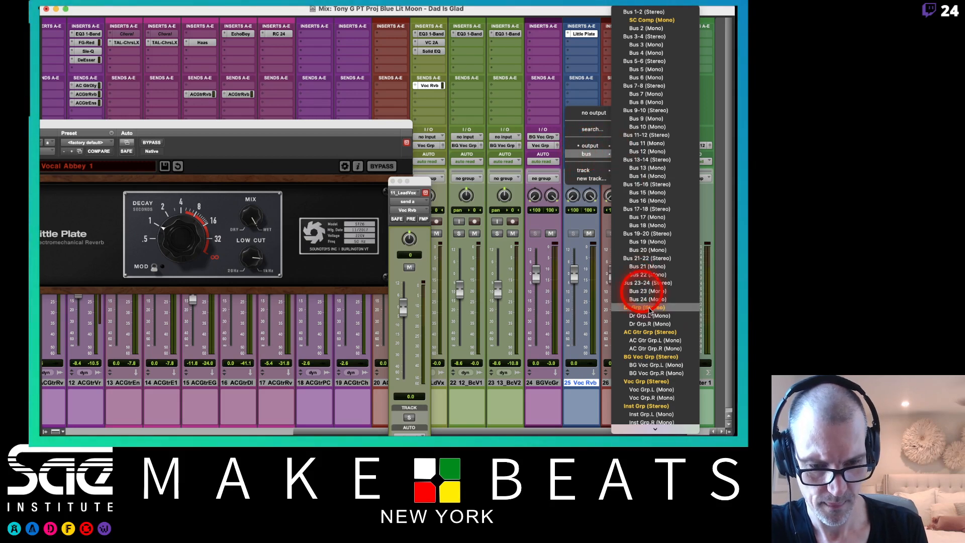
pyautogui.click(649, 381)
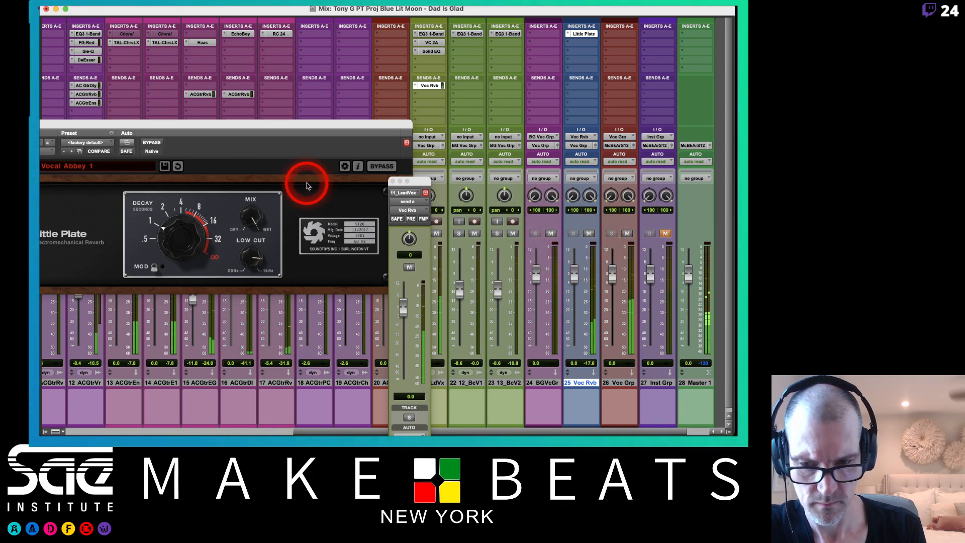
# Step: Lower the lead vocal's reverb send to -10.7 dB during playback, and close the send and Little Plate windows
pyautogui.moveTo(284, 128); pyautogui.dragTo(273, 22)
pyautogui.moveTo(403, 307); pyautogui.dragTo(403, 329)
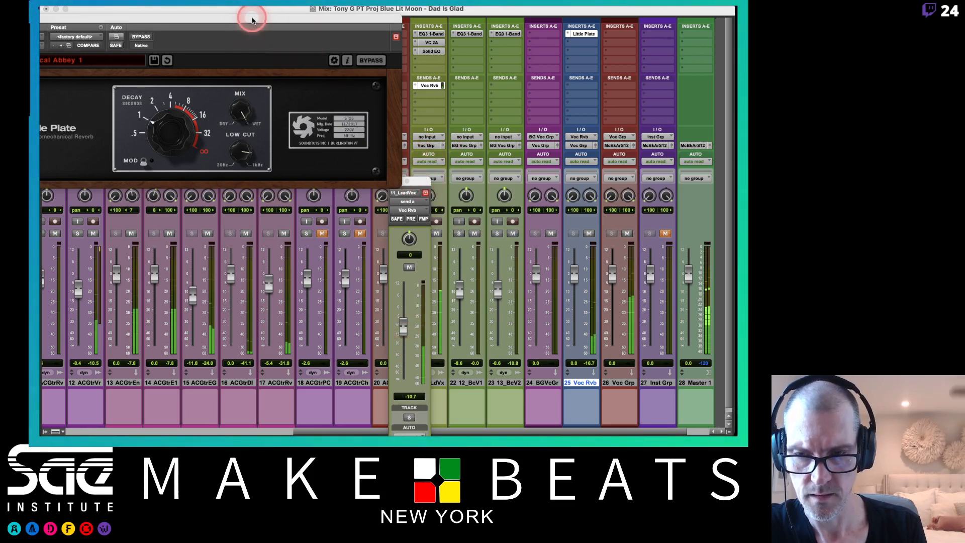
pyautogui.moveTo(252, 18); pyautogui.dragTo(328, 15)
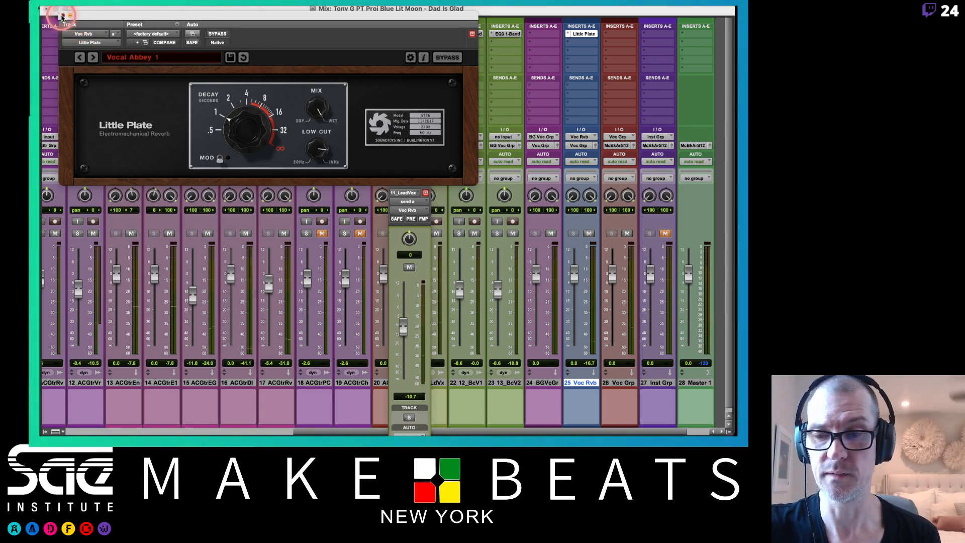
pyautogui.click(71, 18)
pyautogui.click(390, 187)
pyautogui.click(392, 182)
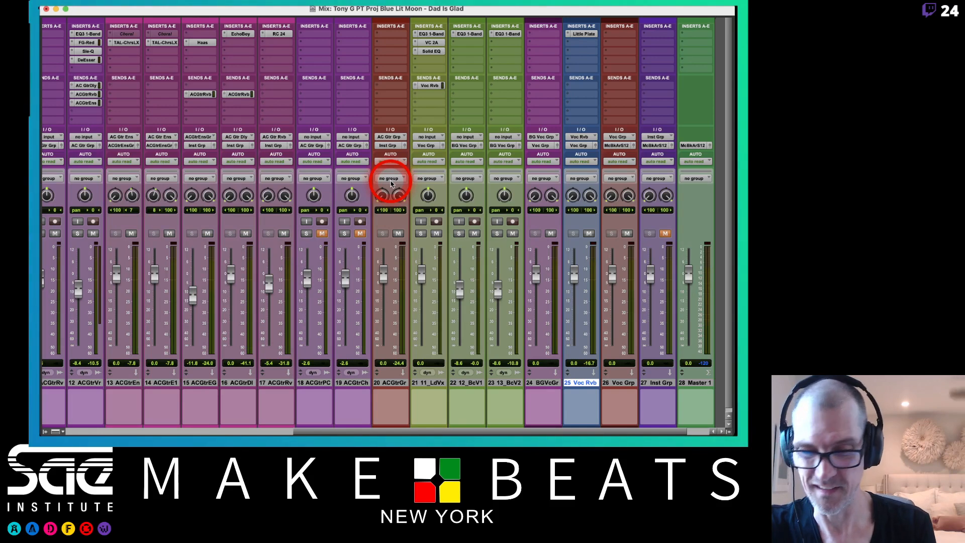
# Step: Reopen the lead vocal's Voc Rvb send and set its level to -14.0 dB
pyautogui.click(431, 86)
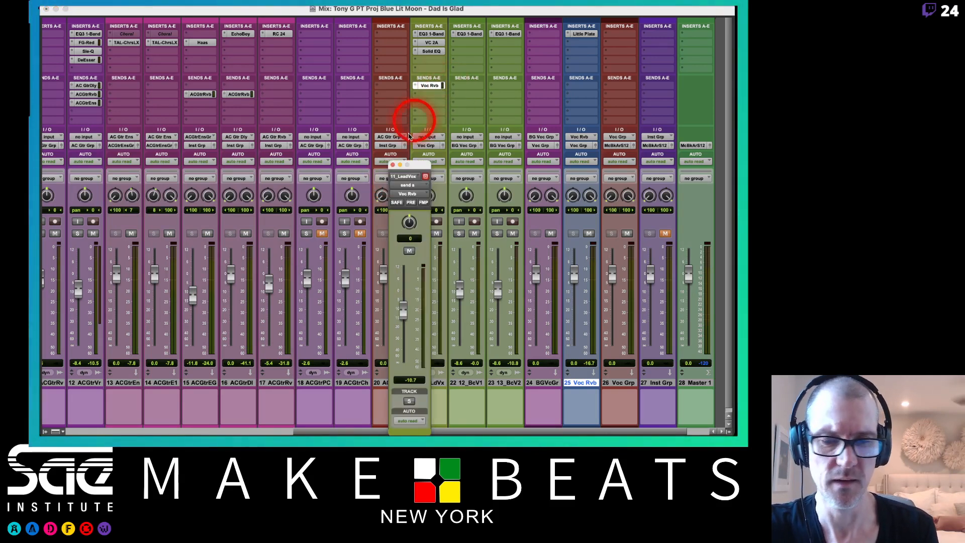
pyautogui.moveTo(419, 166); pyautogui.dragTo(331, 78)
pyautogui.click(323, 151)
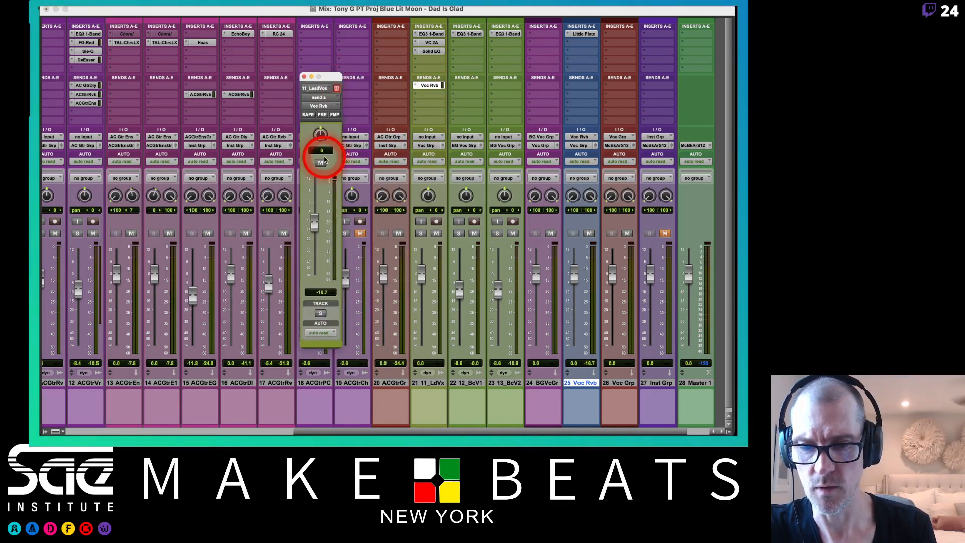
pyautogui.click(280, 233)
pyautogui.click(313, 222)
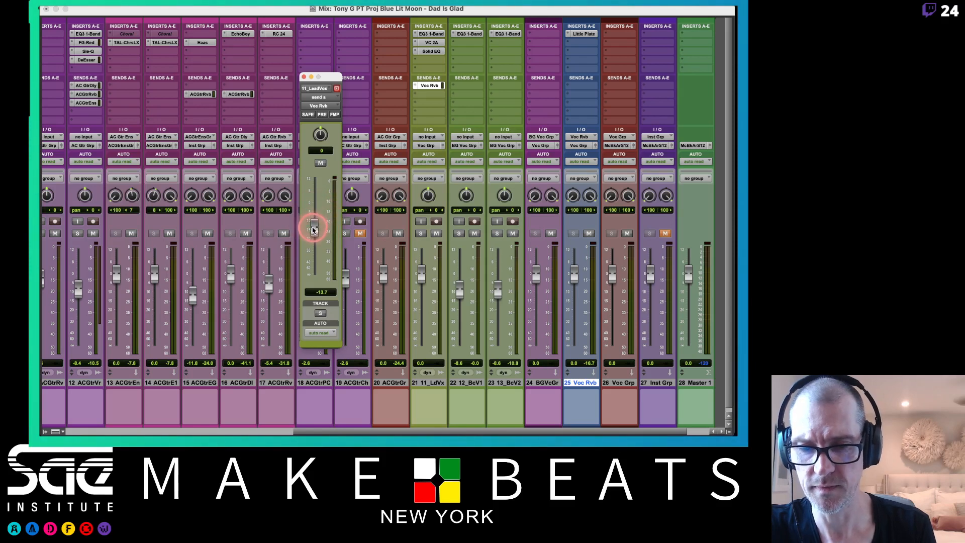
pyautogui.moveTo(313, 230); pyautogui.dragTo(313, 228)
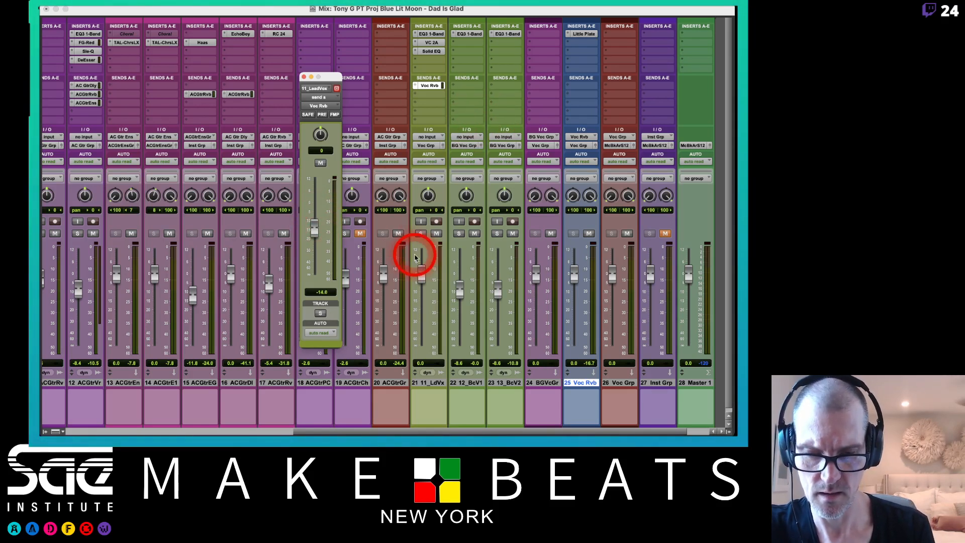
# Step: Unmute the AC Gtr Chor and Inst Grp tracks and play the song with the instruments
pyautogui.click(360, 234)
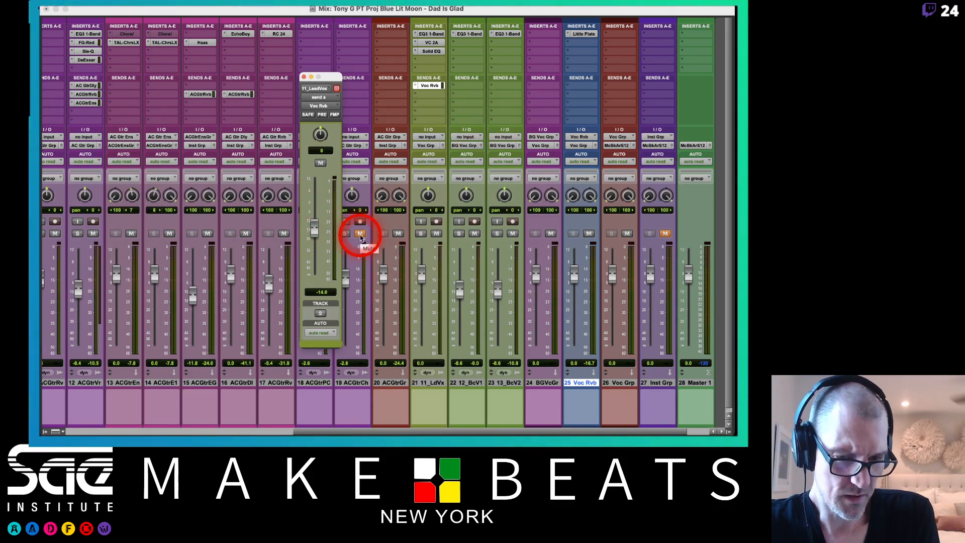
pyautogui.click(360, 234)
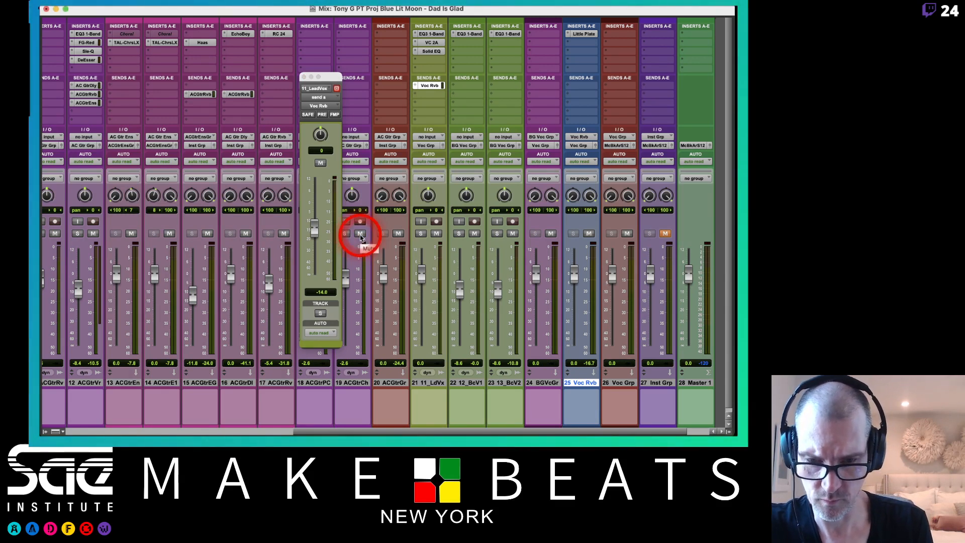
pyautogui.click(610, 232)
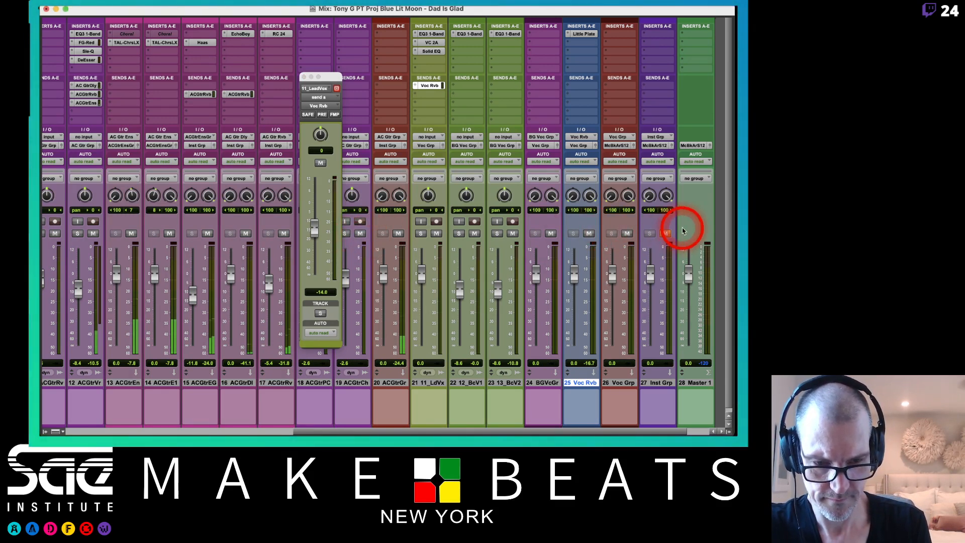
pyautogui.press('space')
pyautogui.click(664, 235)
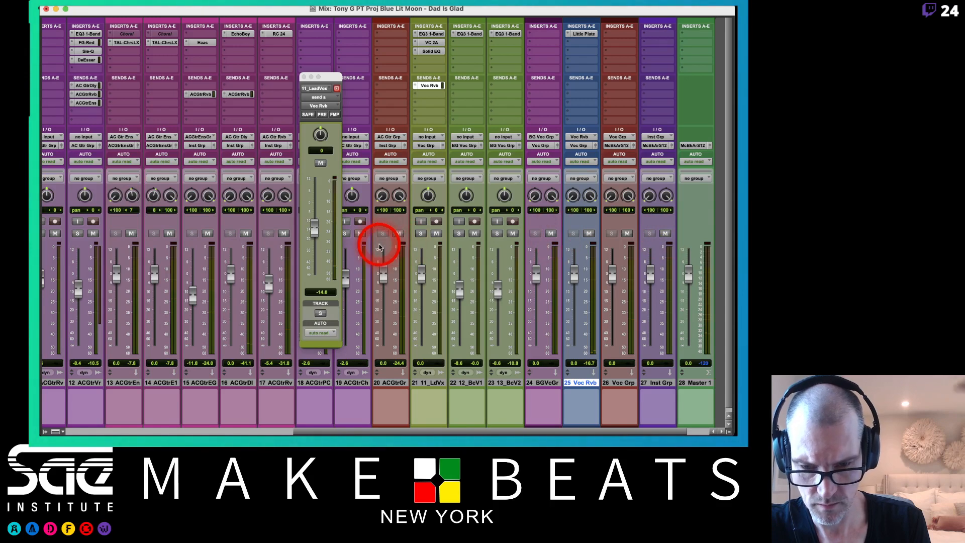
pyautogui.press('space')
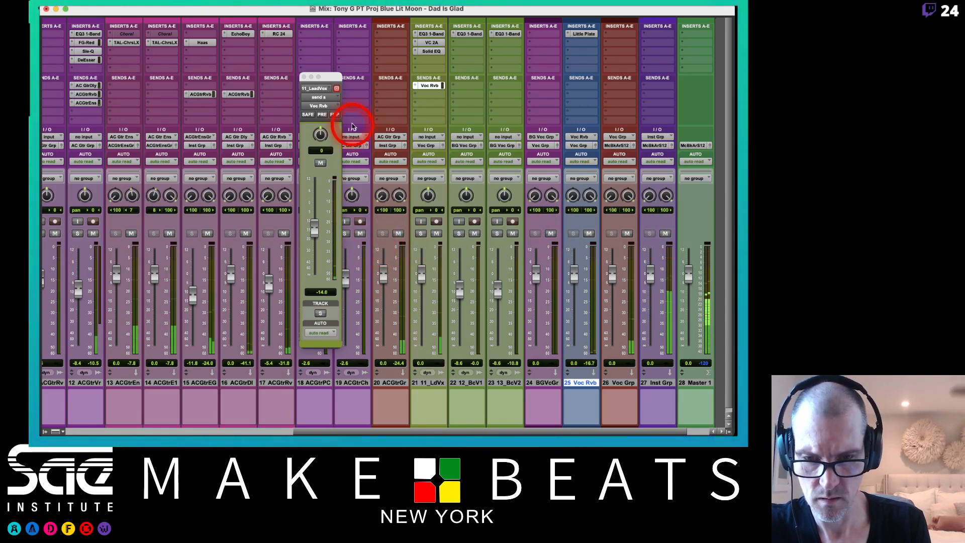
# Step: Move the send window aside and leave the AC Gtr Pre C and AC Gtr Chor tracks muted during playback
pyautogui.moveTo(336, 77); pyautogui.dragTo(237, 79)
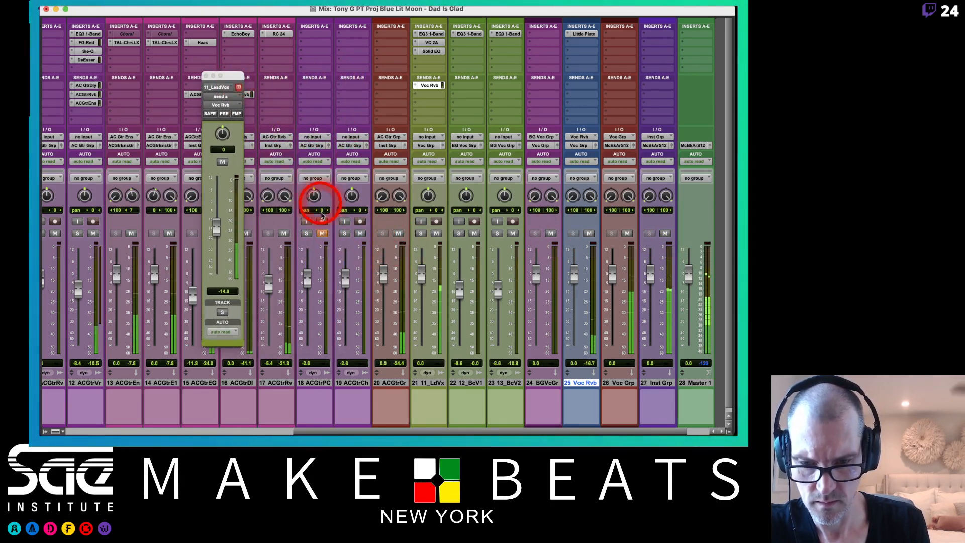
pyautogui.click(320, 234)
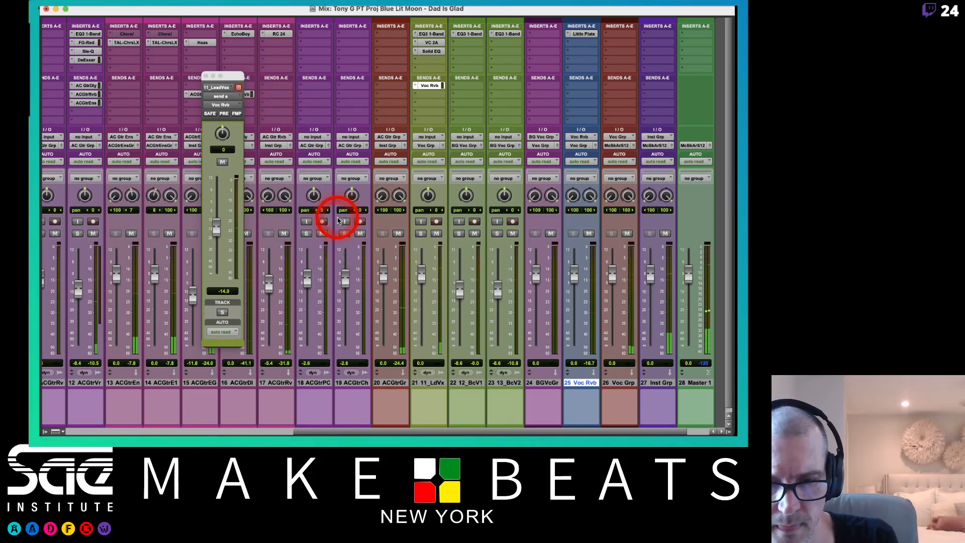
pyautogui.click(322, 233)
pyautogui.click(360, 234)
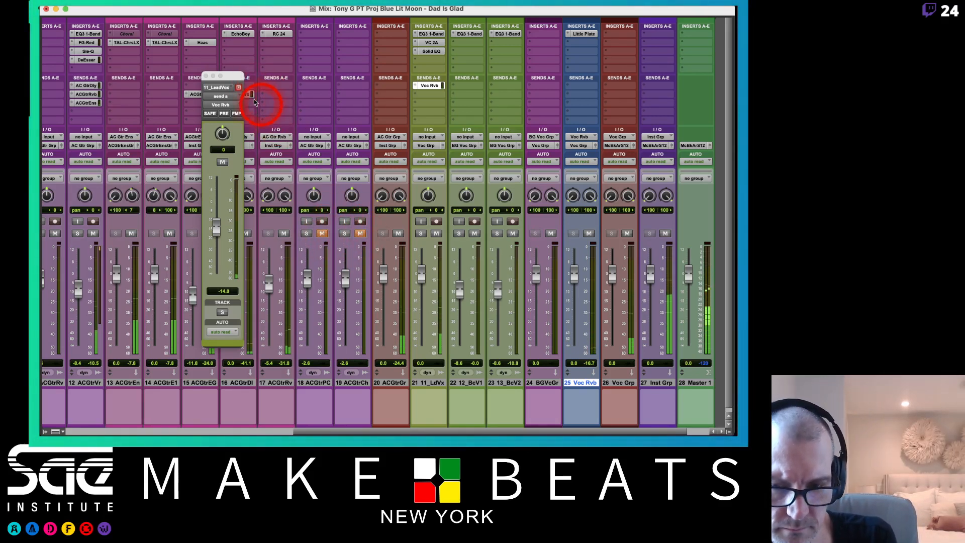
# Step: Close the lead vocal's send window and play the song from the Inst marker, skipping ahead to the lead vocal's entry near bar 15
pyautogui.click(206, 75)
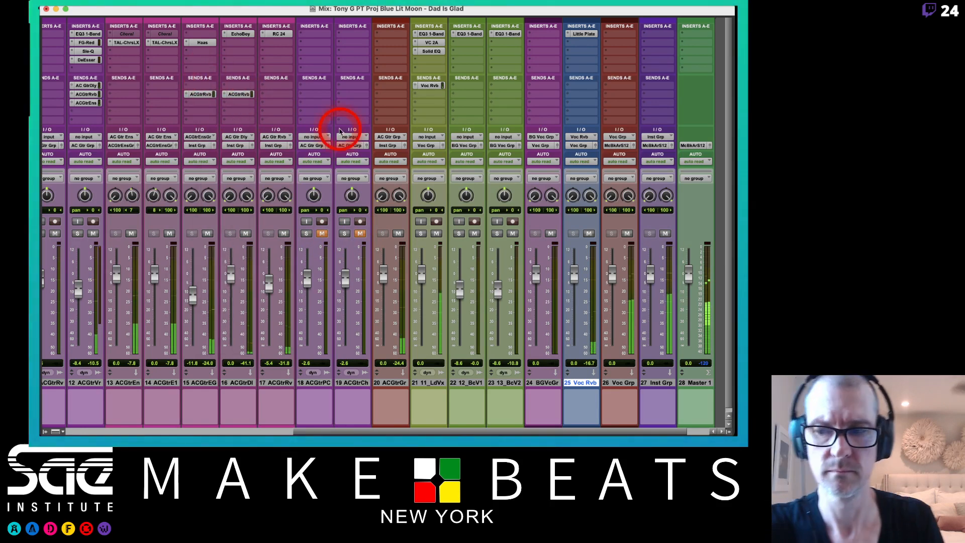
pyautogui.press('super+equal')
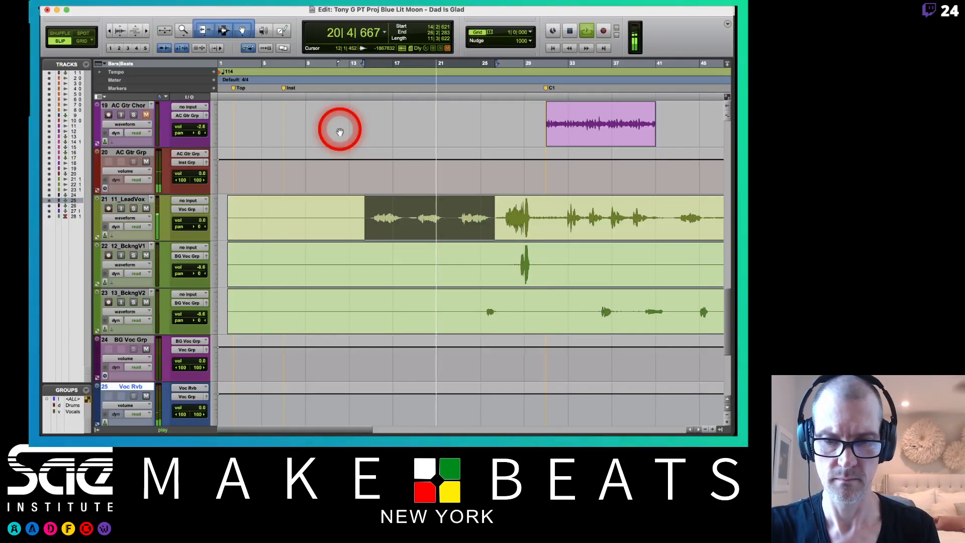
pyautogui.press('space')
pyautogui.click(285, 88)
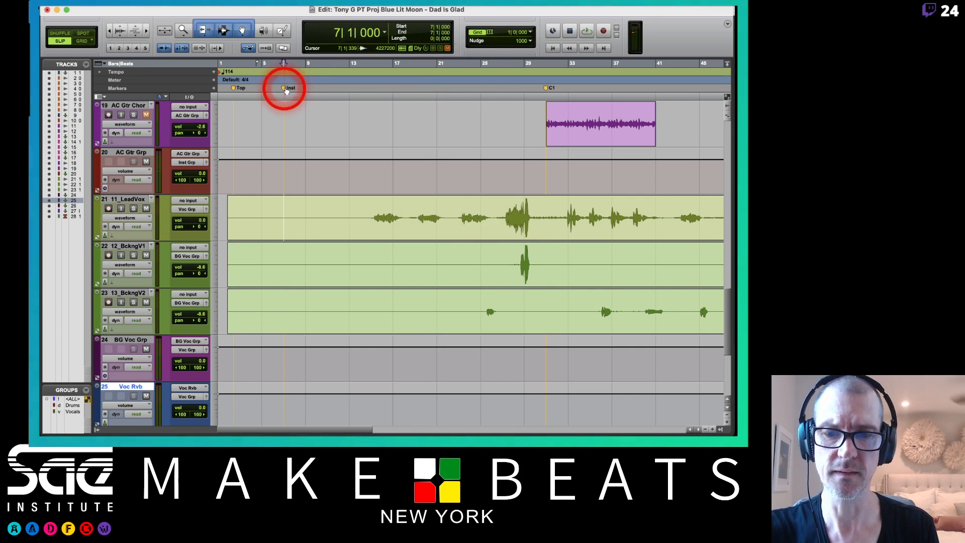
pyautogui.press('space')
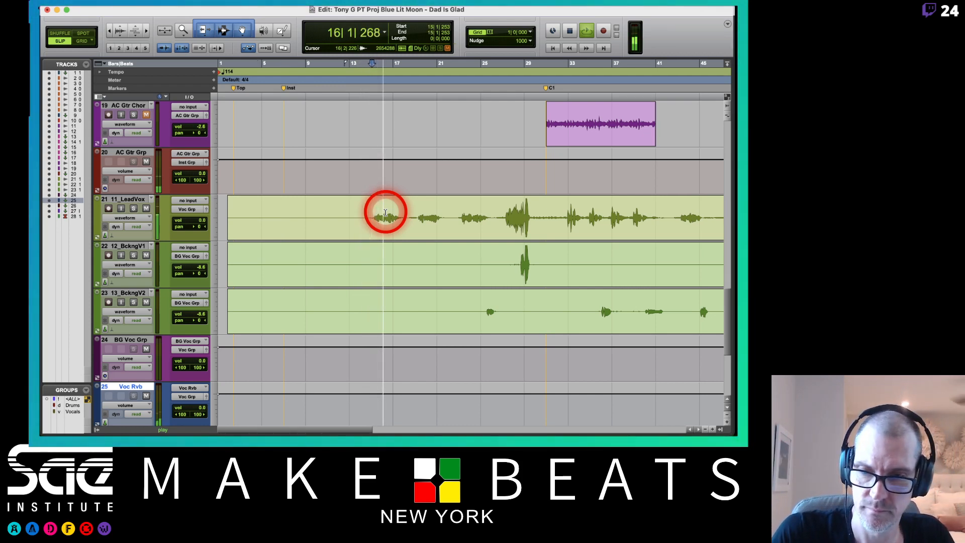
pyautogui.press('Tab')
# Step: Lower the second backing vocal's volume to -26.4 dB and mute that track during playback
pyautogui.press('super+equal')
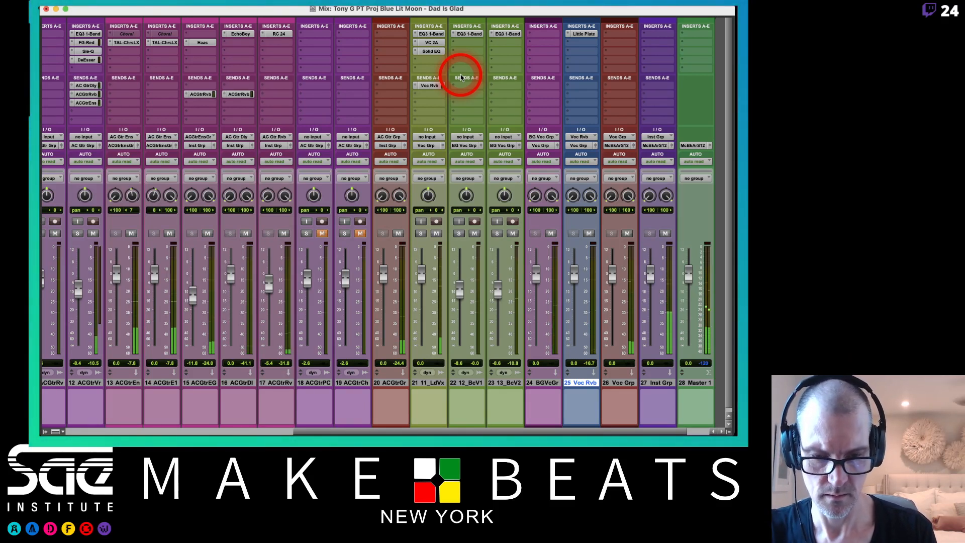
pyautogui.moveTo(498, 288); pyautogui.dragTo(496, 317)
pyautogui.click(512, 233)
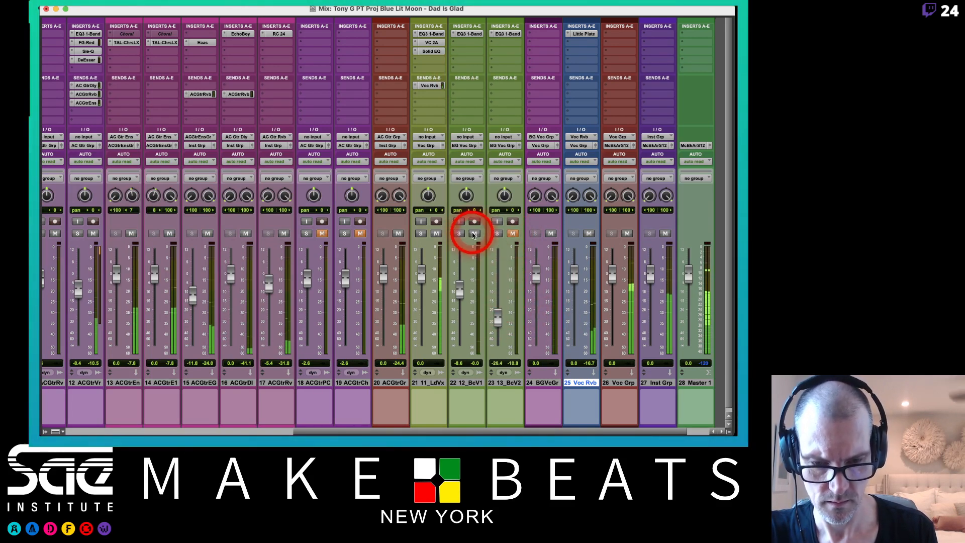
# Step: Check the backing vocal clips in the timeline and lower the first backing vocal's volume to -17.9 dB
pyautogui.press('super+equal')
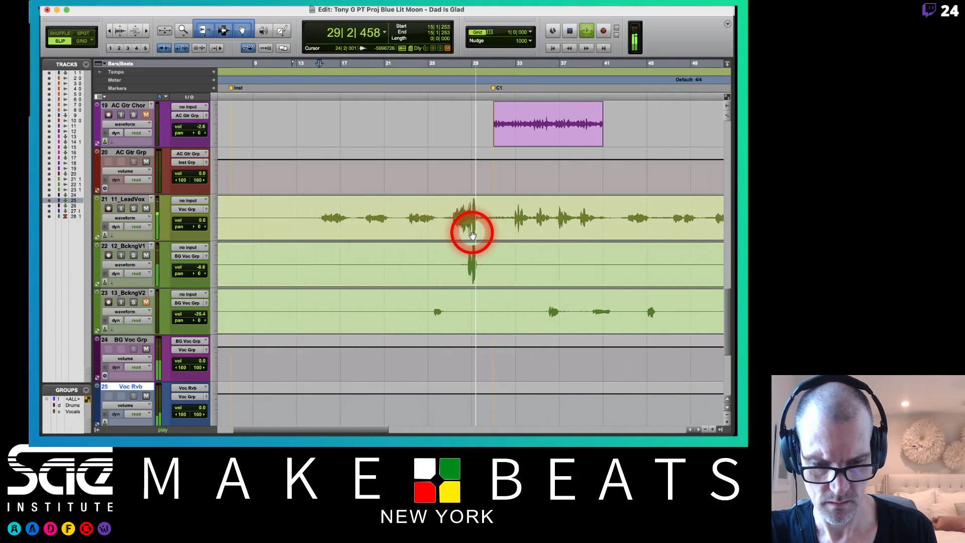
pyautogui.press('super+equal')
pyautogui.moveTo(459, 285); pyautogui.dragTo(458, 296)
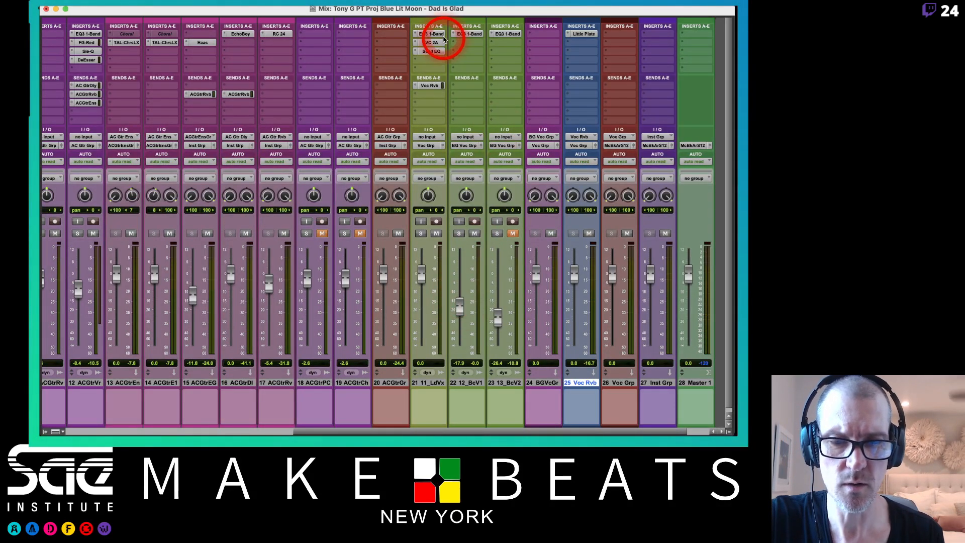
# Step: Copy the lead vocal's VC 2A and Solid EQ inserts onto both backing vocal tracks and play the mix
pyautogui.moveTo(440, 47); pyautogui.dragTo(505, 55)
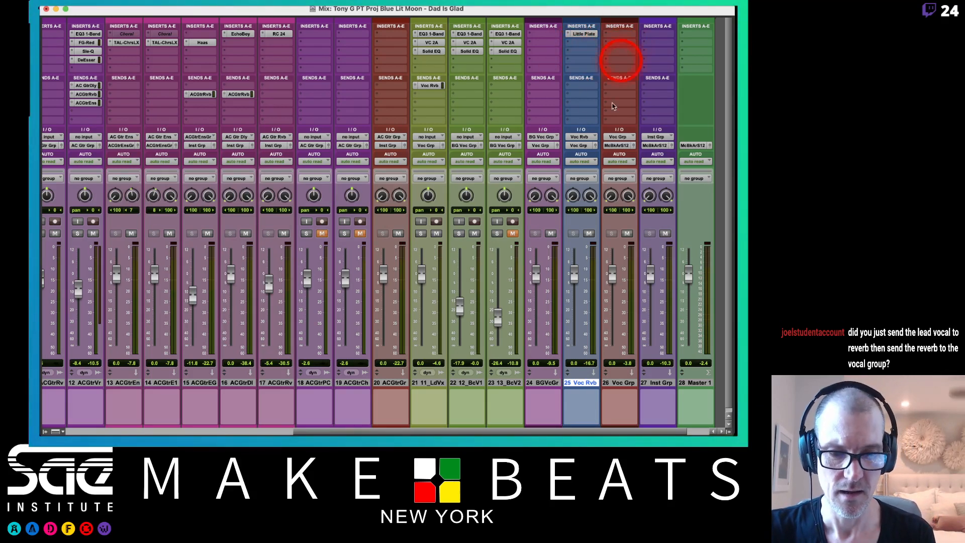
pyautogui.press('space')
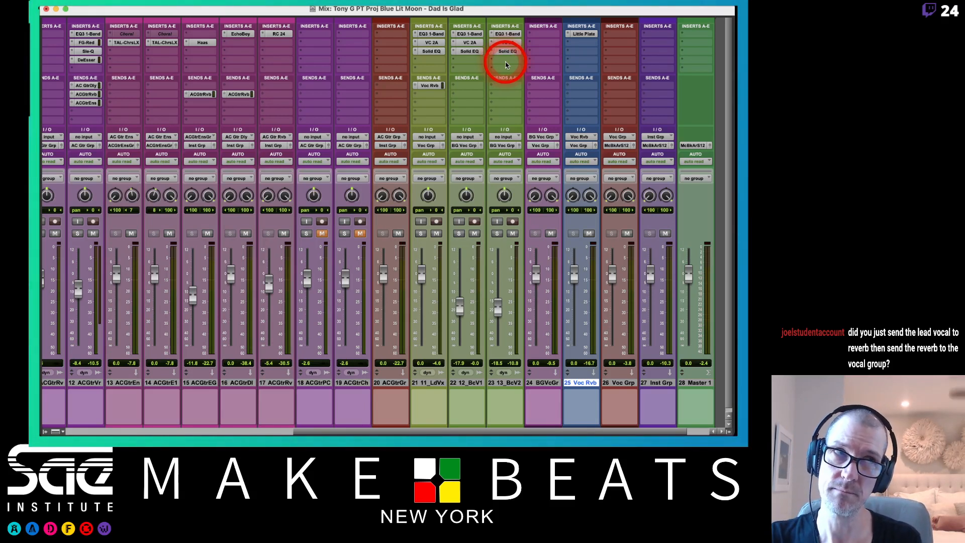
# Step: Insert Little MicroShift (mono/stereo) below the Solid EQ on the 13_BackingVox2 track
pyautogui.click(505, 64)
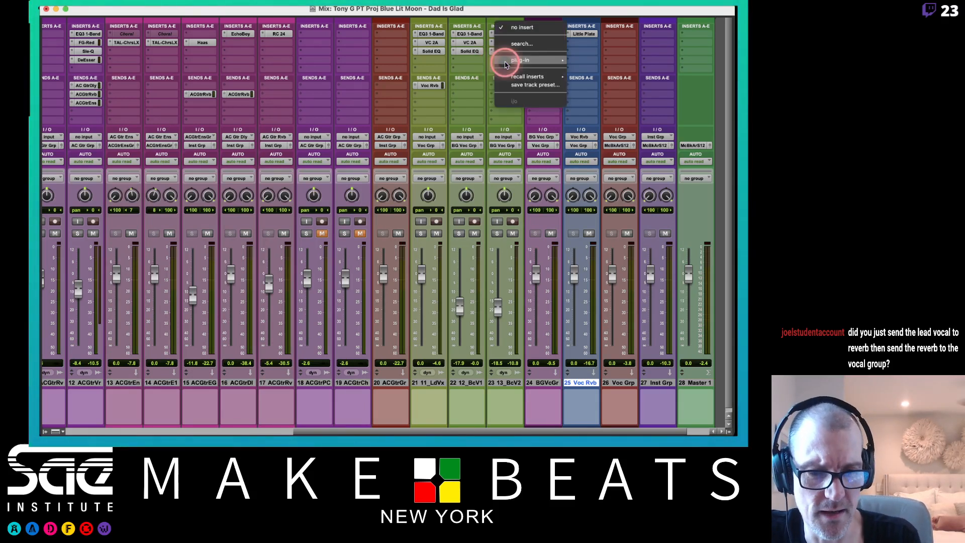
pyautogui.moveTo(506, 65)
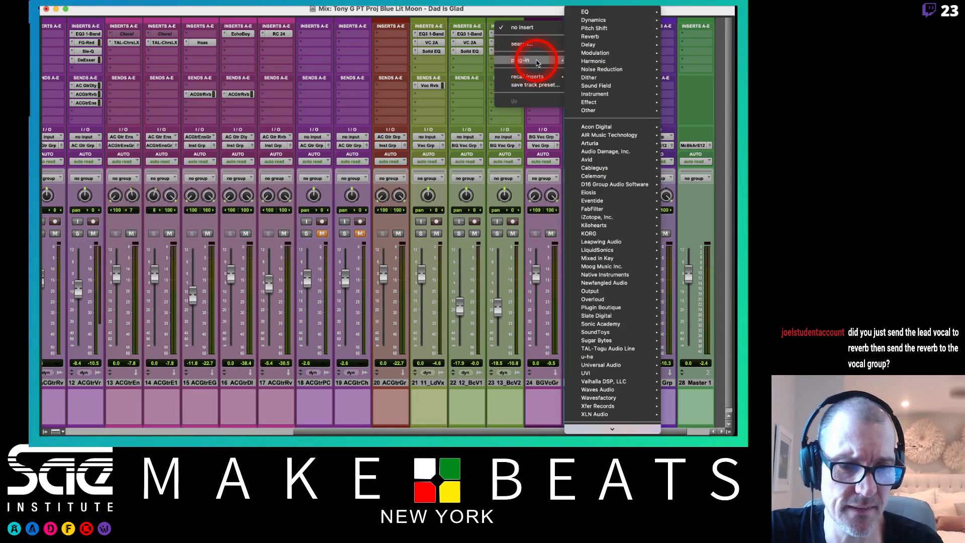
pyautogui.moveTo(615, 88)
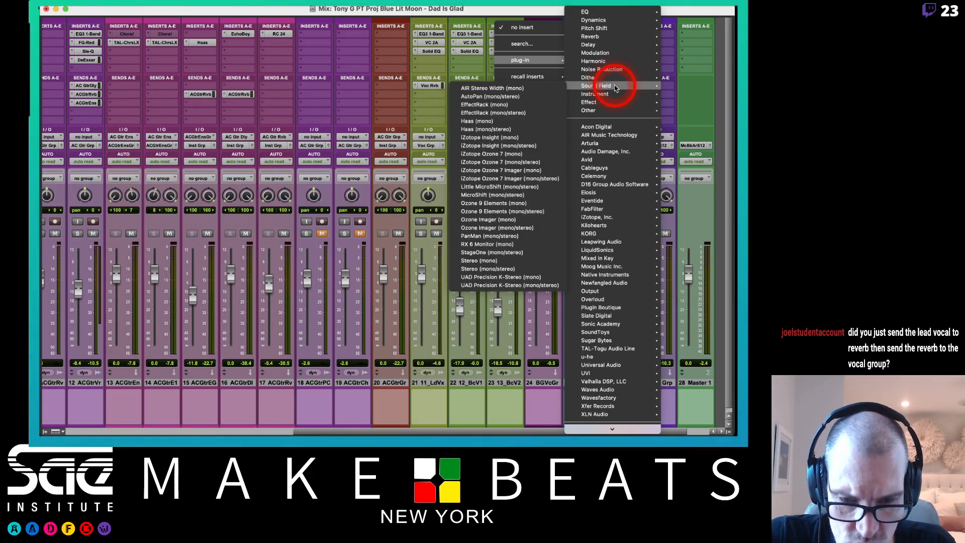
pyautogui.click(497, 188)
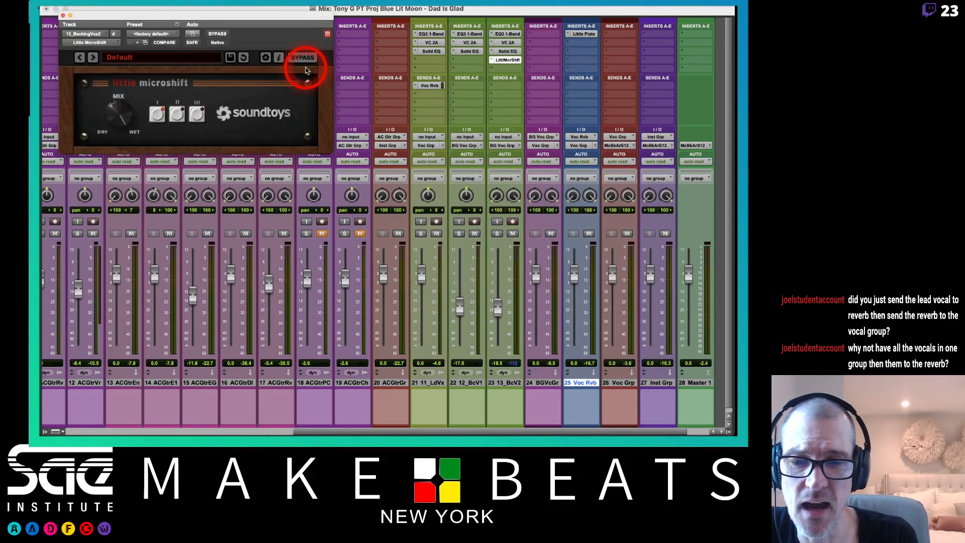
pyautogui.moveTo(255, 20); pyautogui.dragTo(316, 151)
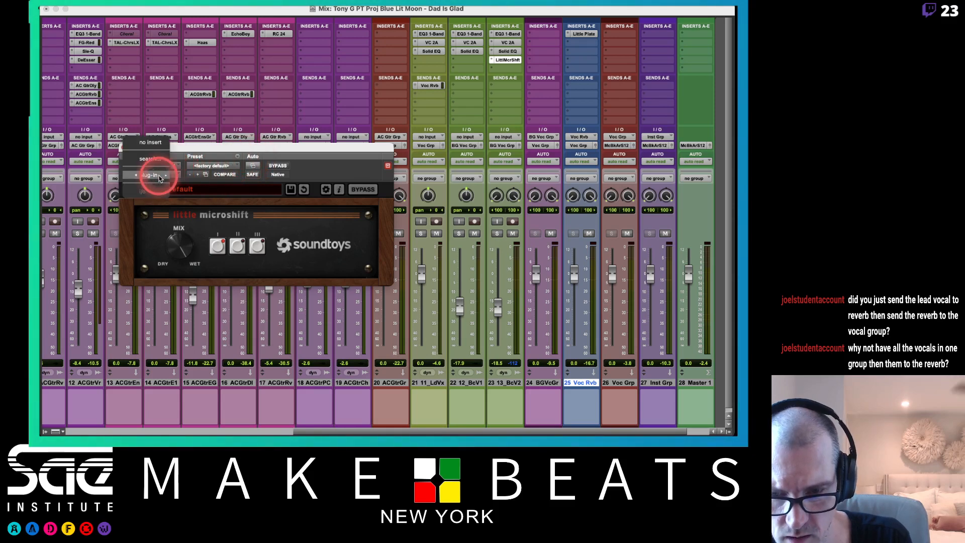
# Step: Replace Little MicroShift on 13_BackingVox2 with MicroShift (mono/stereo), searching for "micro"
pyautogui.click(145, 160)
pyautogui.write('micro')
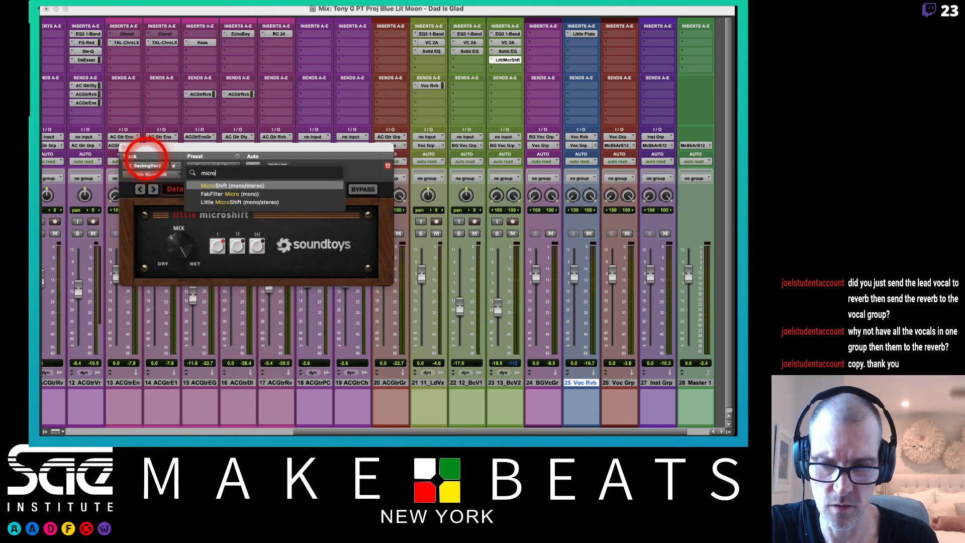
pyautogui.click(221, 185)
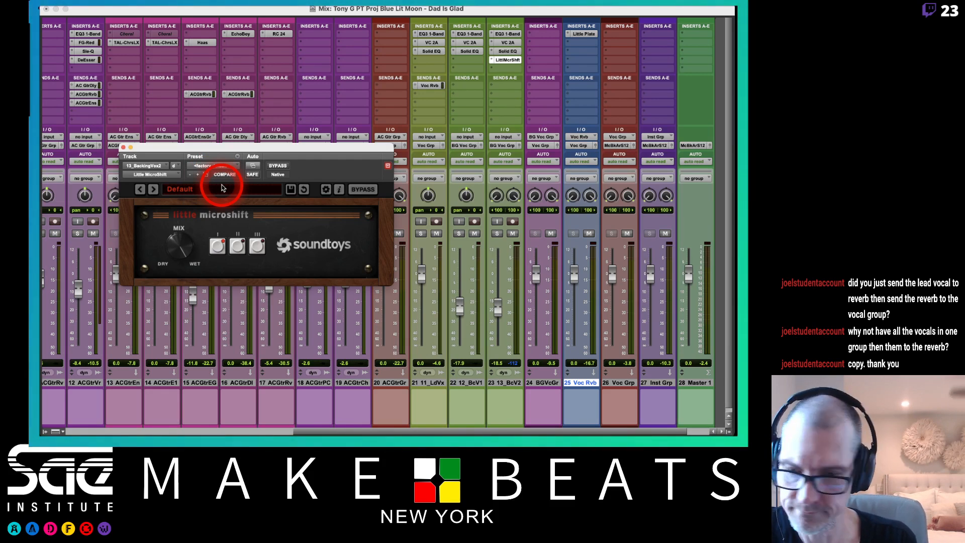
pyautogui.moveTo(258, 145); pyautogui.dragTo(202, 61)
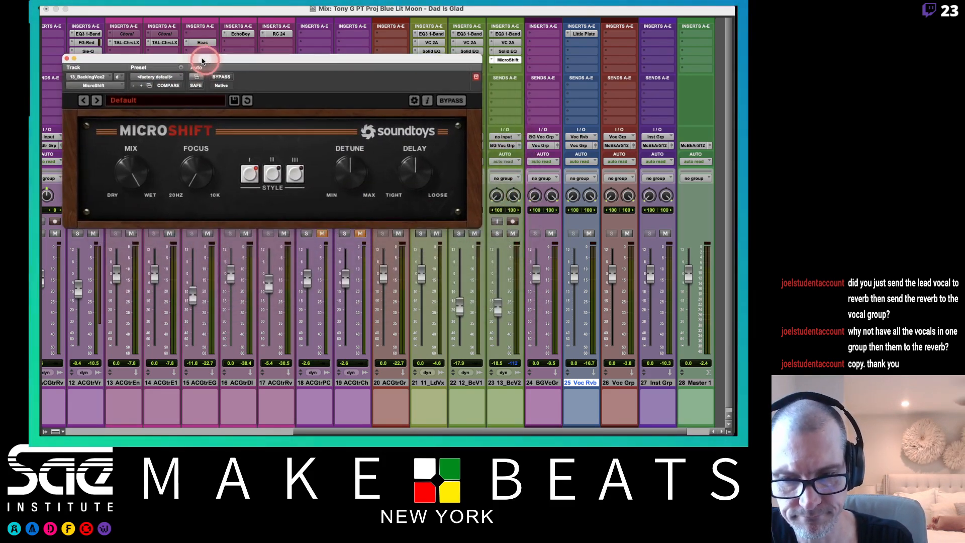
# Step: Set the MicroShift on 13_BackingVox2 to style II, with Focus slightly above its midpoint and Mix at about half wet
pyautogui.moveTo(191, 173); pyautogui.dragTo(197, 115)
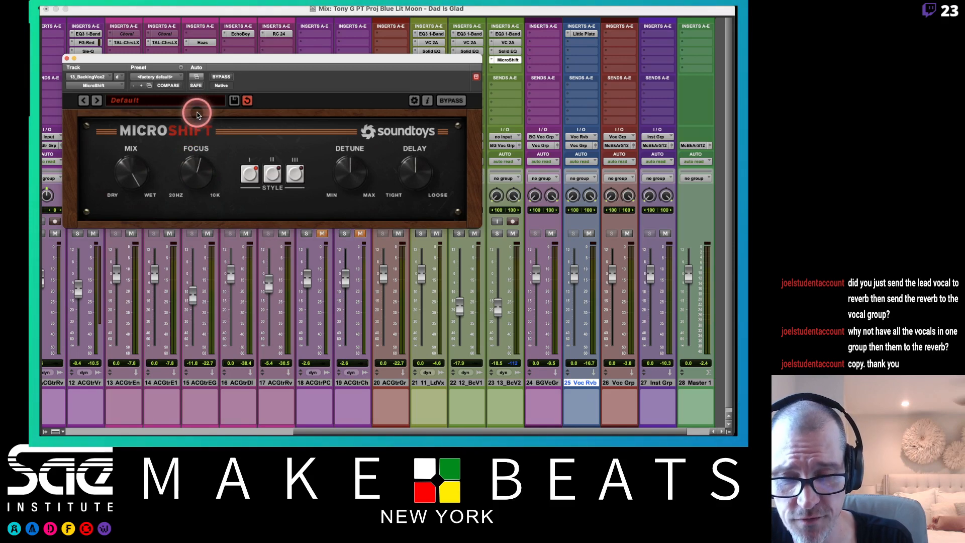
pyautogui.click(272, 175)
pyautogui.moveTo(350, 63); pyautogui.dragTo(248, 40)
pyautogui.moveTo(120, 34); pyautogui.dragTo(227, 35)
pyautogui.moveTo(136, 141); pyautogui.dragTo(128, 185)
# Step: Copy the adjusted MicroShift insert from backing vocal 2 to the fourth insert slot of backing vocal 1
pyautogui.moveTo(333, 34); pyautogui.dragTo(183, 34)
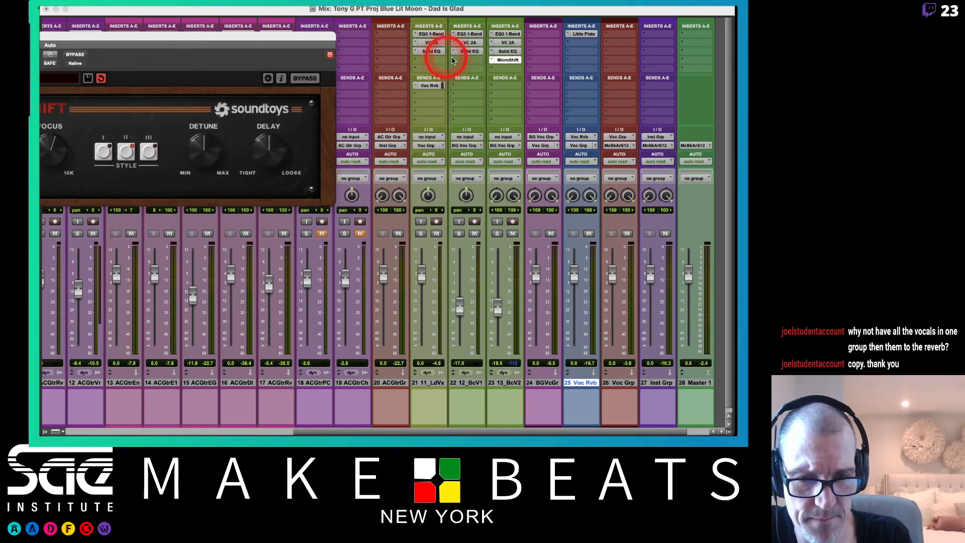
pyautogui.moveTo(492, 62); pyautogui.dragTo(473, 59)
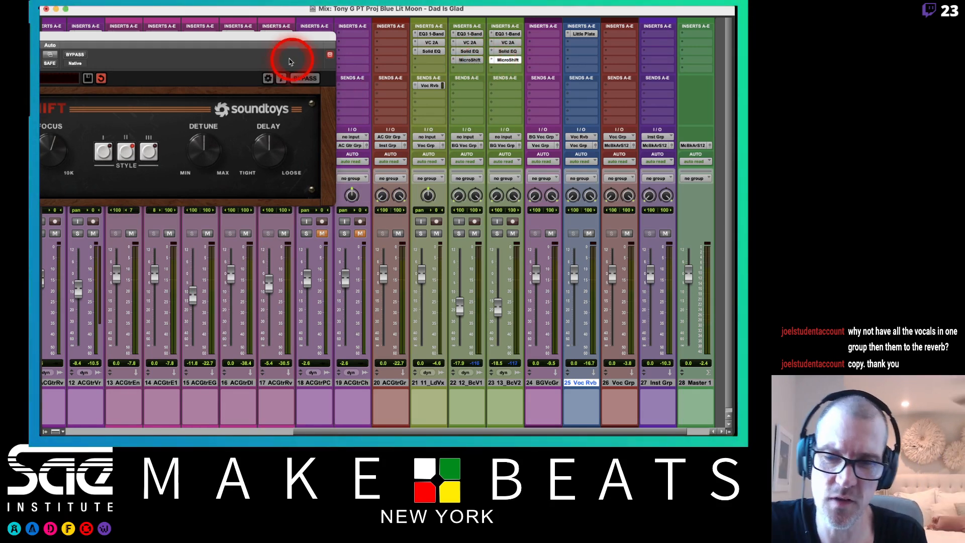
pyautogui.moveTo(246, 40); pyautogui.dragTo(553, 177)
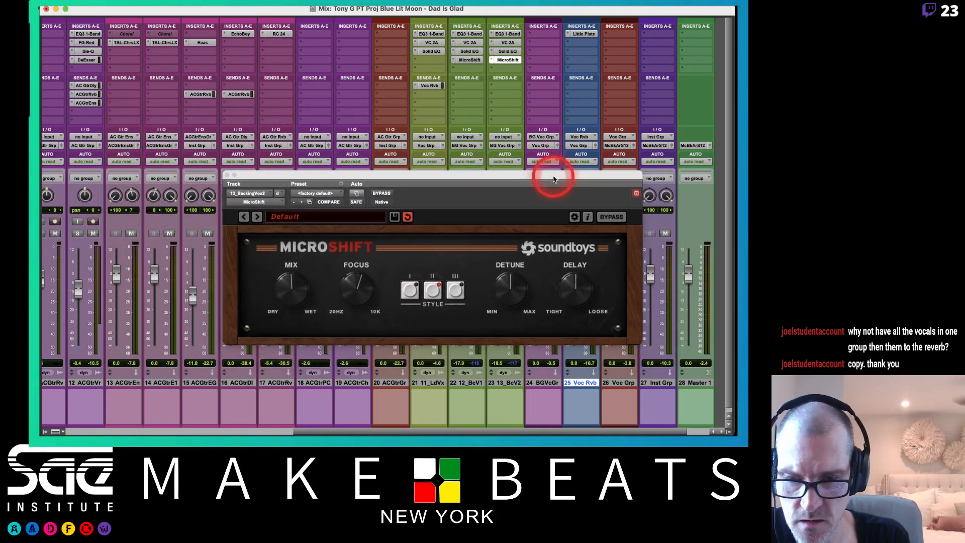
# Step: Copy MicroShift to the first insert of the AC Gtr Ens Grp track and turn its Mix down towards dry
pyautogui.moveTo(507, 62); pyautogui.dragTo(204, 36)
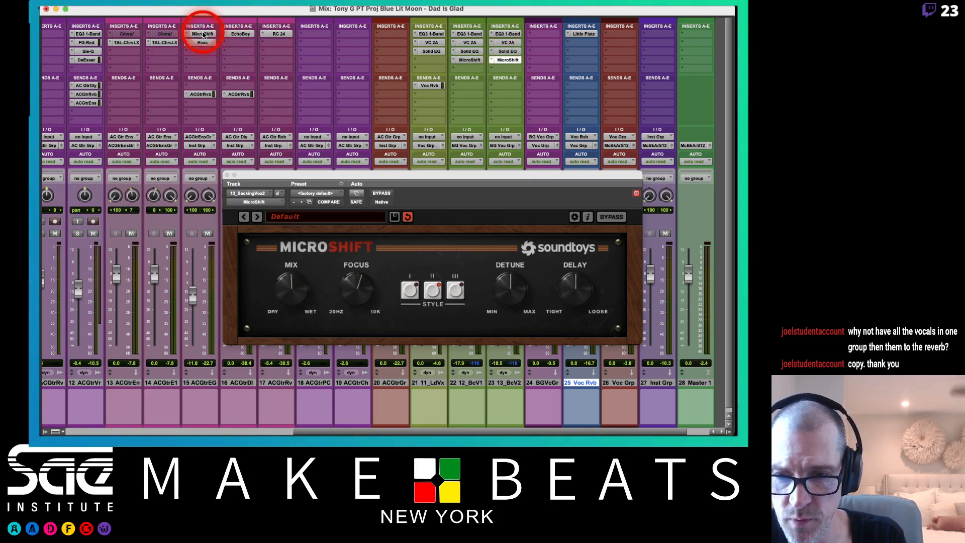
pyautogui.click(204, 35)
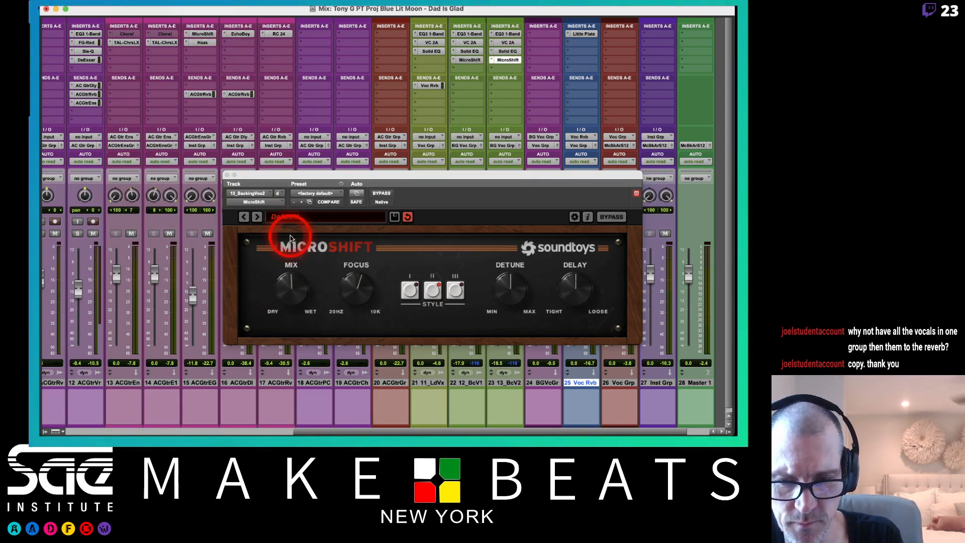
pyautogui.moveTo(282, 291); pyautogui.dragTo(279, 333)
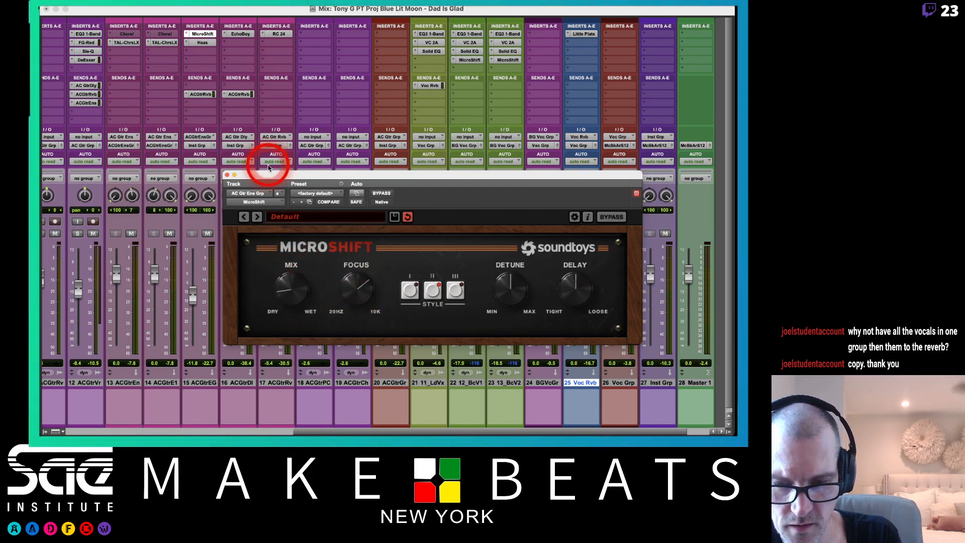
# Step: Mute the Voc Grp during playback, and turn the guitar ensemble MicroShift's Mix up to fully wet with style I
pyautogui.press('space')
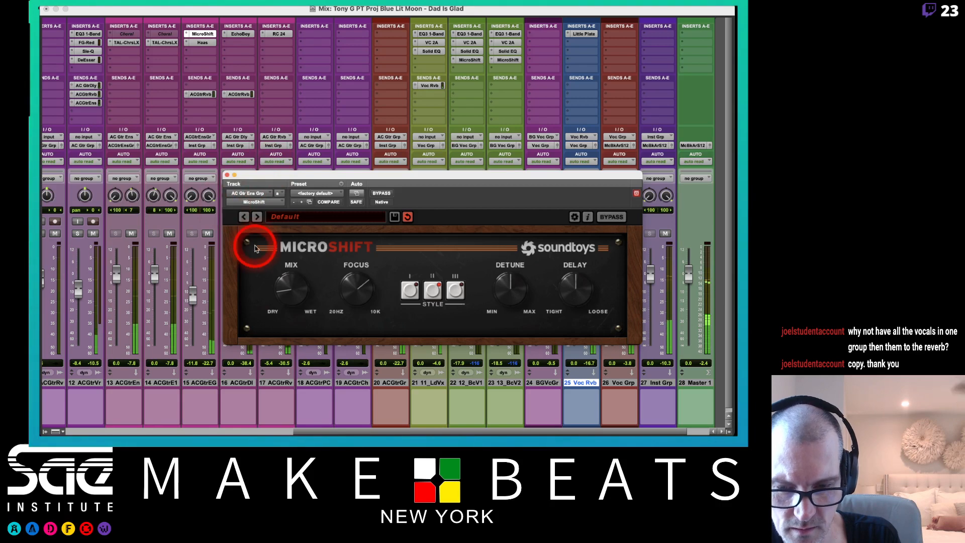
pyautogui.moveTo(257, 172); pyautogui.dragTo(314, 384)
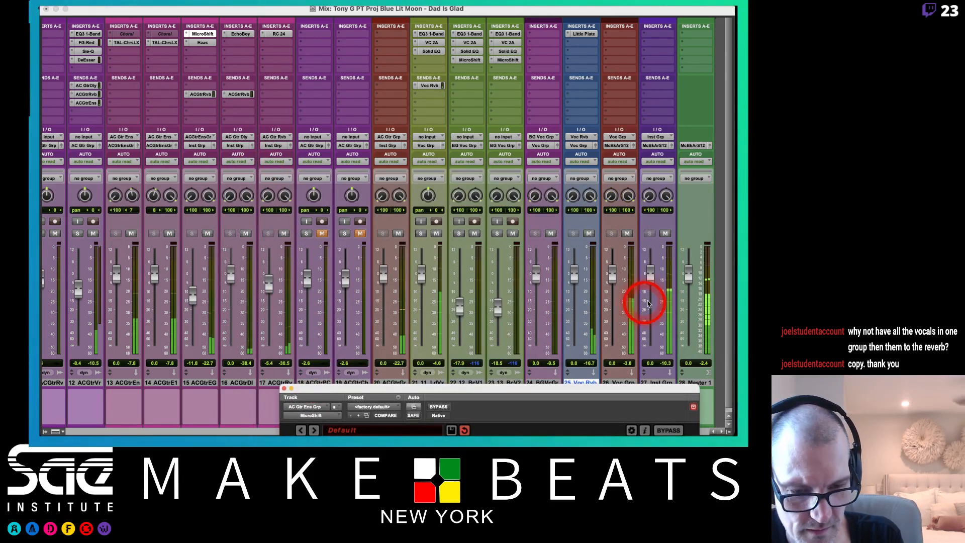
pyautogui.click(626, 233)
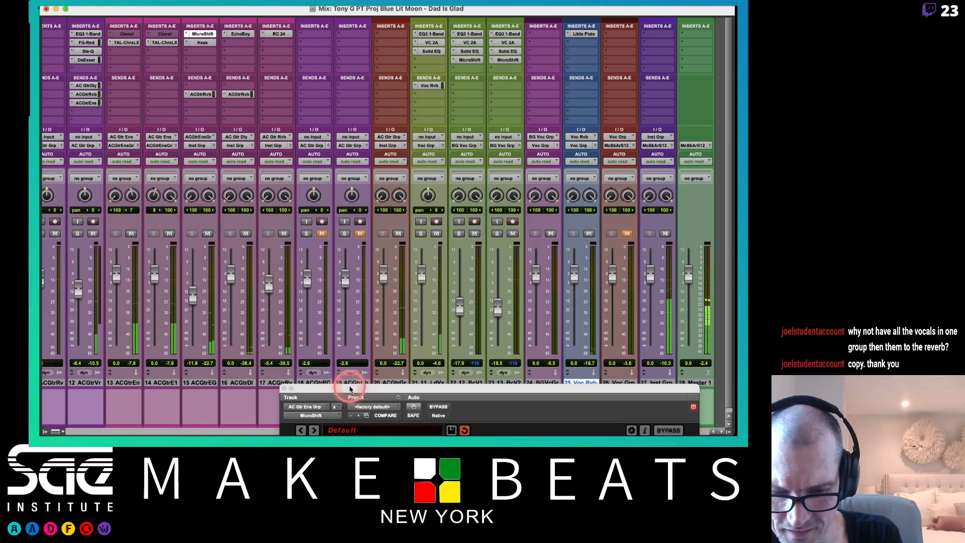
pyautogui.moveTo(350, 390); pyautogui.dragTo(343, 92)
pyautogui.moveTo(339, 205); pyautogui.dragTo(346, 163)
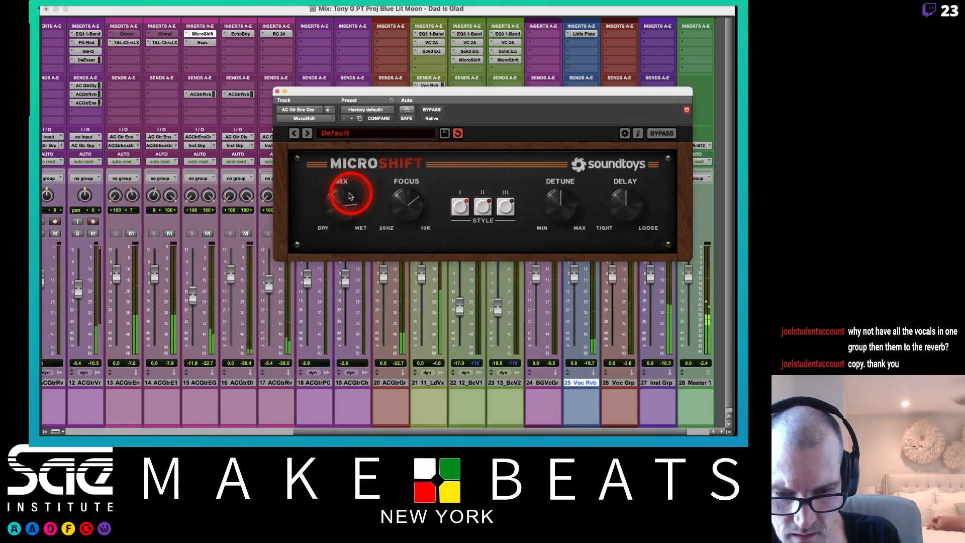
pyautogui.moveTo(341, 201); pyautogui.dragTo(337, 164)
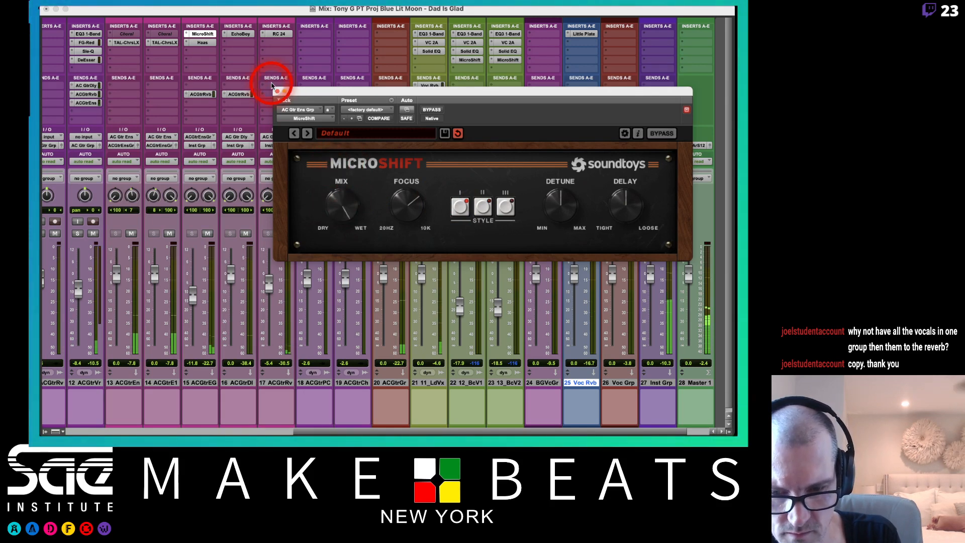
# Step: Raise the AC Gtr Ens Grp fader to -5.4 dB and compare the sound with MicroShift bypassed and active
pyautogui.click(191, 295)
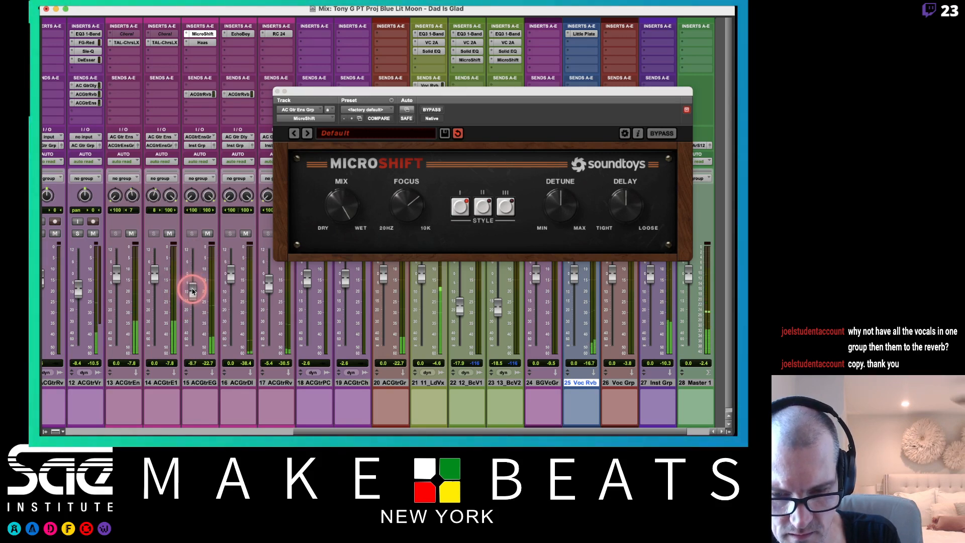
pyautogui.moveTo(191, 297); pyautogui.dragTo(194, 282)
pyautogui.click(428, 111)
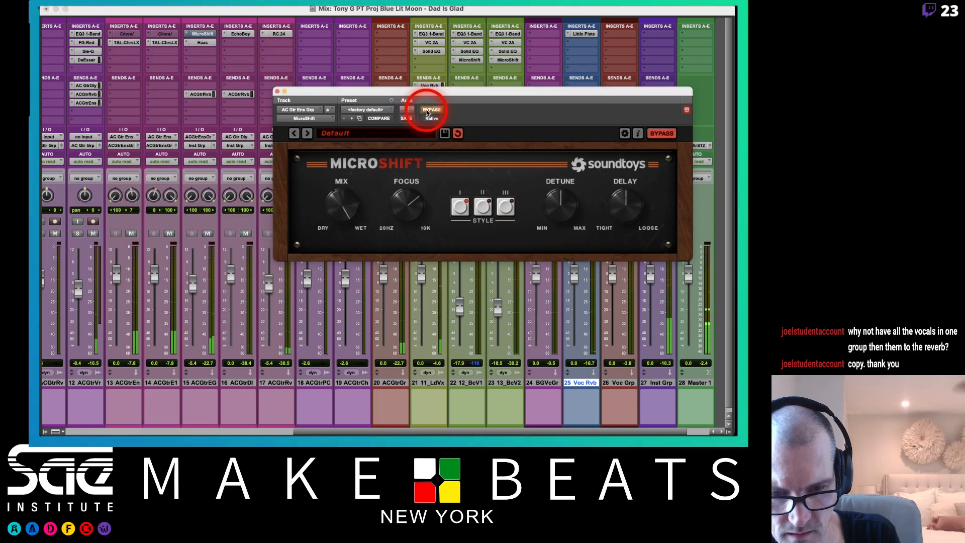
pyautogui.click(428, 112)
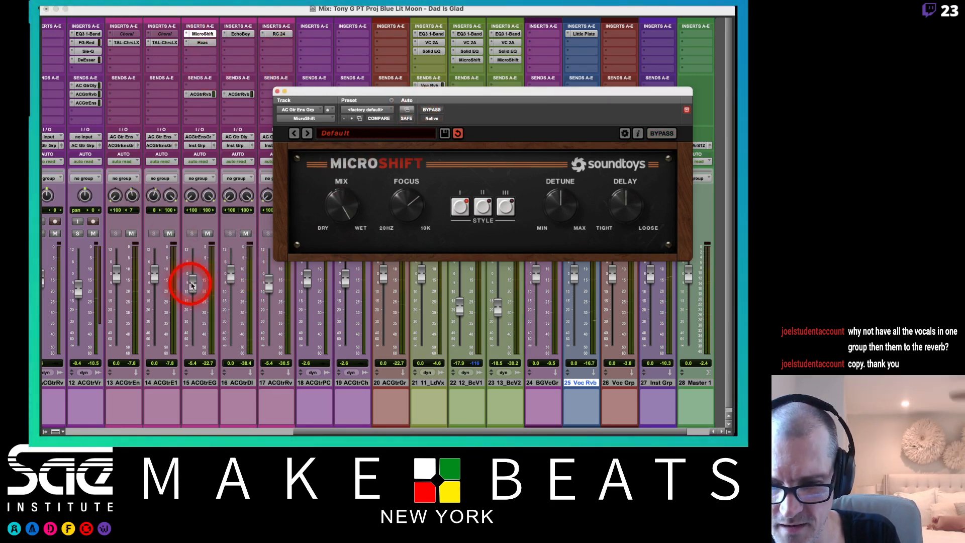
# Step: Lower the AC Gtr Ens Grp fader to -16.1 dB and remove MicroShift from that track, closing the empty plug-in window
pyautogui.moveTo(193, 288); pyautogui.dragTo(191, 301)
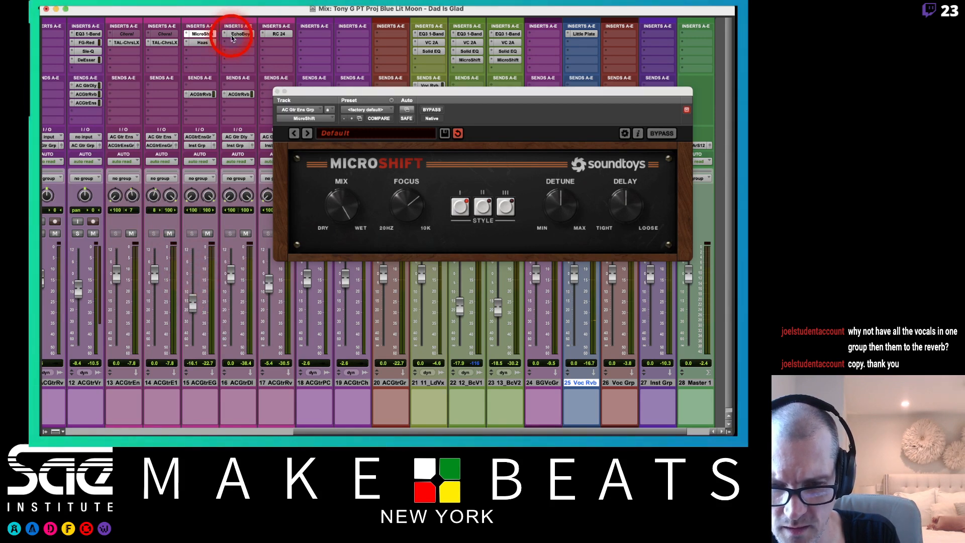
pyautogui.click(189, 35)
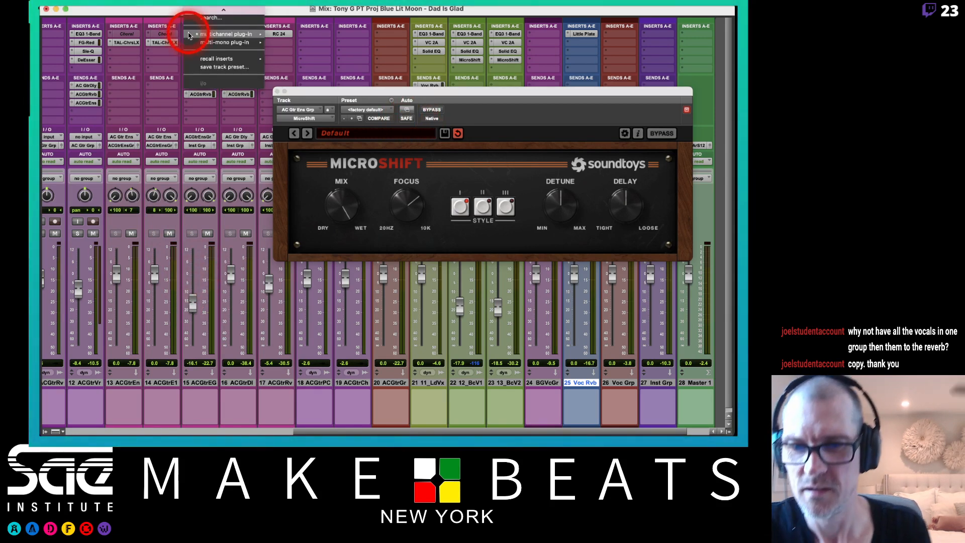
pyautogui.click(209, 13)
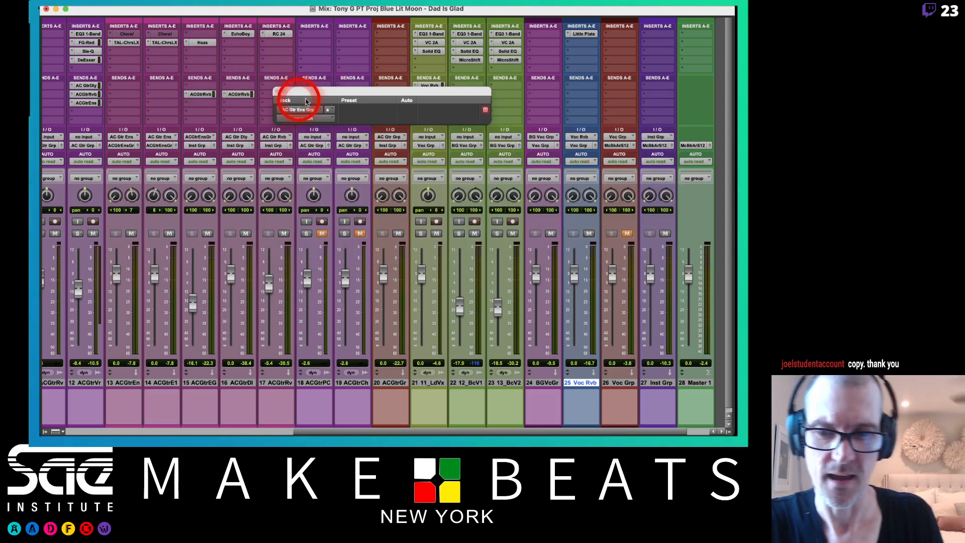
pyautogui.moveTo(334, 90); pyautogui.dragTo(236, 173)
pyautogui.click(180, 174)
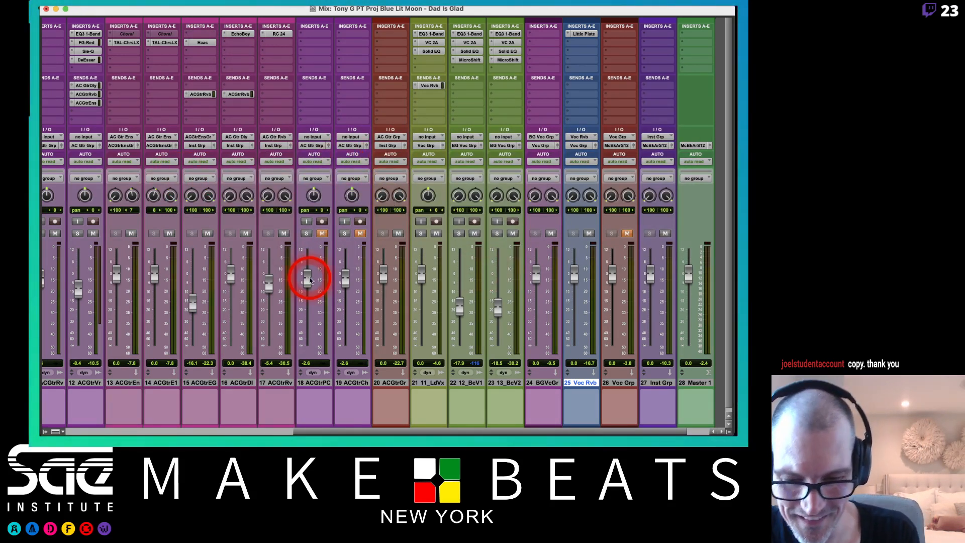
# Step: Unmute the Voc Grp and place the playback start around bar 23, before the first visible 13_BckngV2 phrase
pyautogui.click(627, 235)
pyautogui.press('super+equal')
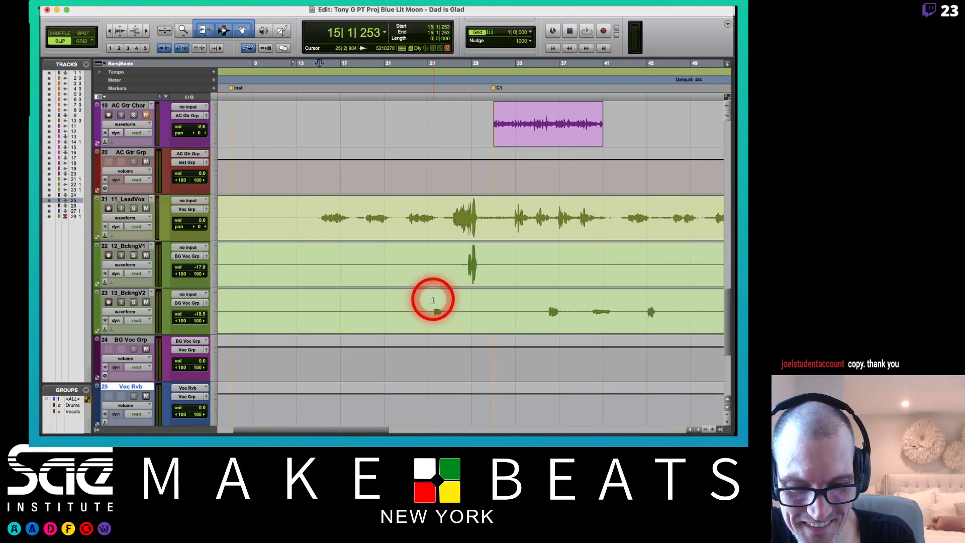
pyautogui.click(429, 297)
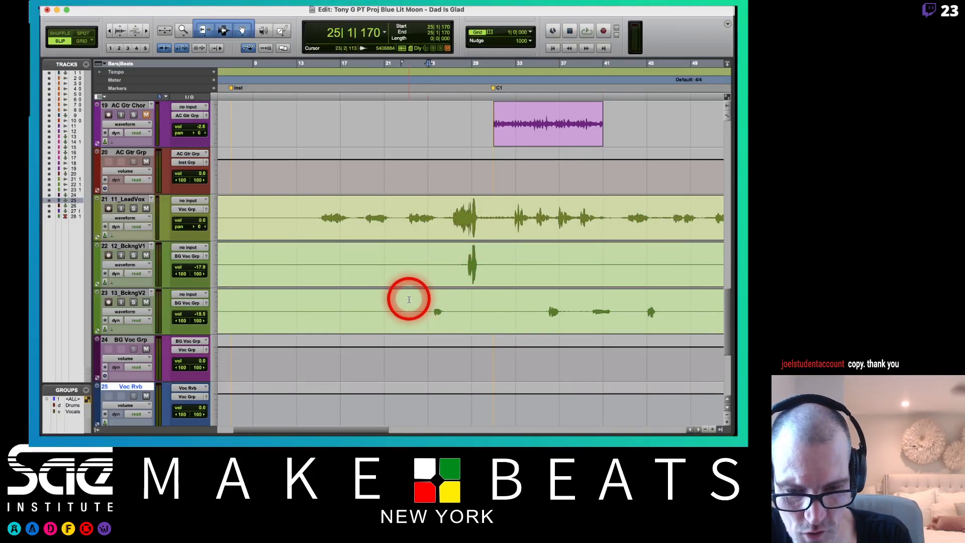
pyautogui.click(405, 297)
pyautogui.press('super+equal')
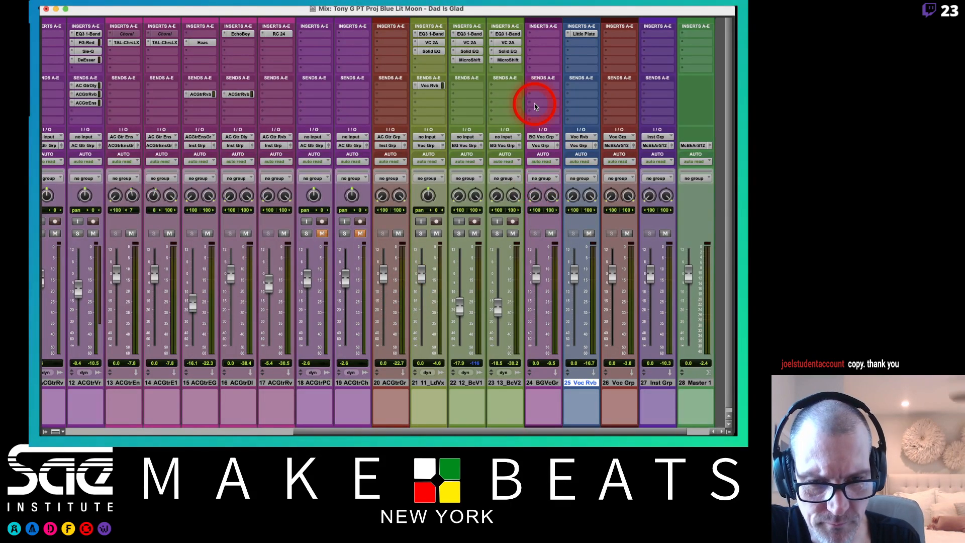
# Step: Open the Solid EQ on 13_BackingVox2 and raise the track's fader to -14.5 dB while listening
pyautogui.click(508, 51)
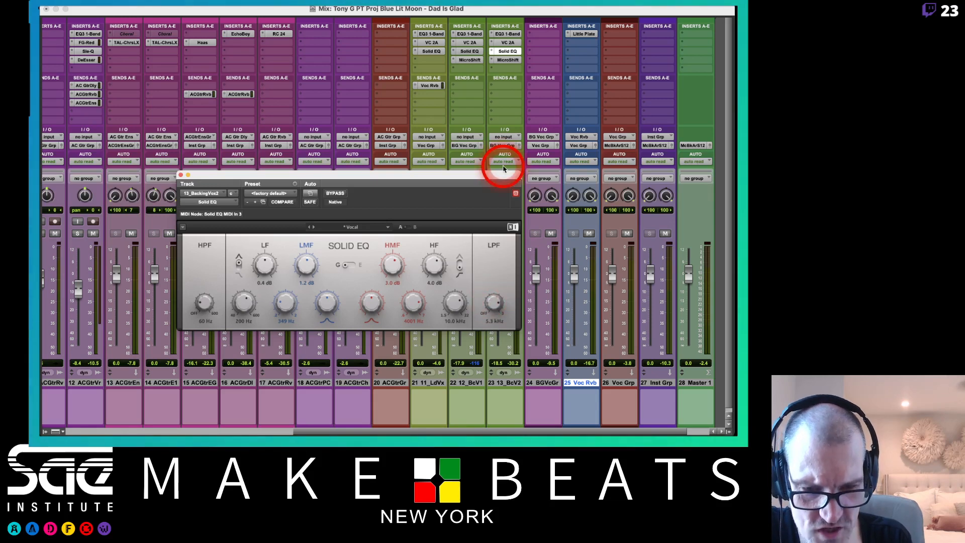
pyautogui.moveTo(499, 174); pyautogui.dragTo(377, 168)
pyautogui.moveTo(497, 311)
pyautogui.mouseDown()
pyautogui.moveTo(498, 287)
pyautogui.moveTo(498, 299)
pyautogui.mouseUp()
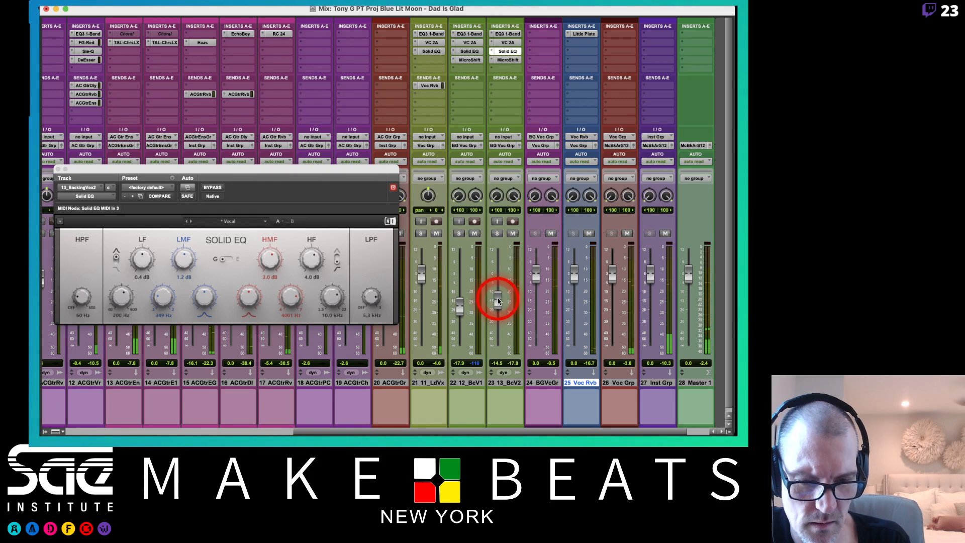
pyautogui.press('space')
# Step: Copy the lead vocal's Voc Rvb send to the 13_BckngV2 track and open the copied send's controls
pyautogui.moveTo(431, 85); pyautogui.dragTo(498, 88)
pyautogui.click(508, 85)
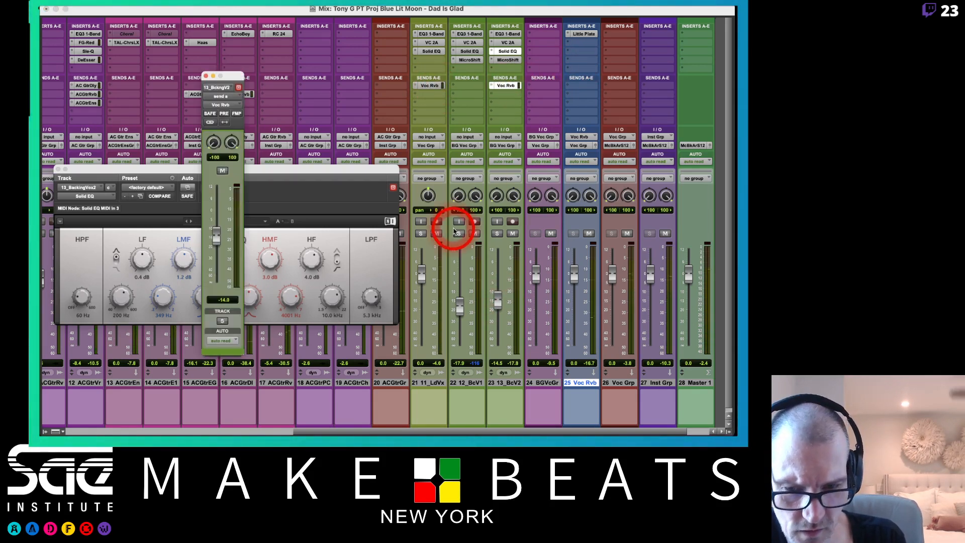
# Step: Set 13_BckngV2's Voc Rvb send to -3.6 dB, then refine its fader to -19.5 dB and Solid EQ low-pass to 4.8 kHz during playback
pyautogui.moveTo(214, 232); pyautogui.dragTo(216, 214)
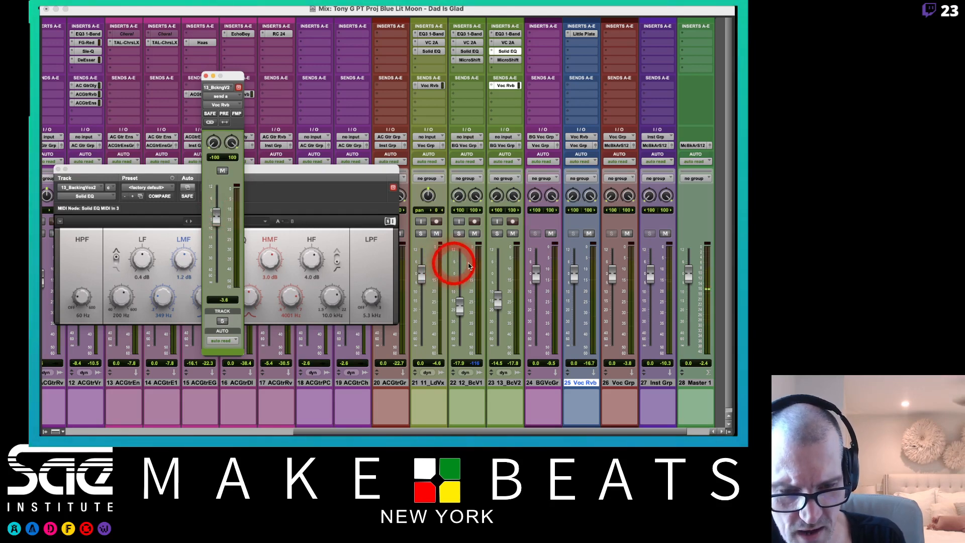
pyautogui.press('space')
pyautogui.moveTo(494, 308); pyautogui.dragTo(499, 309)
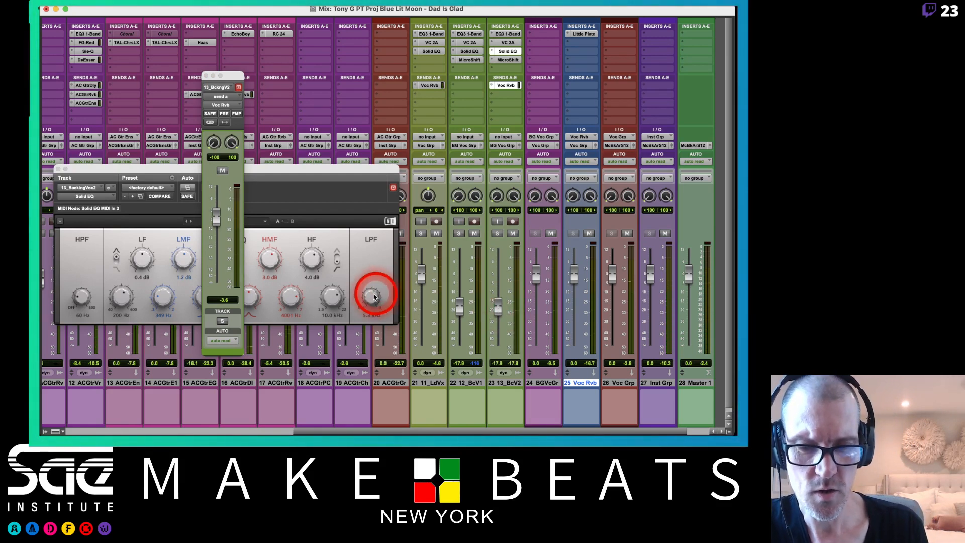
pyautogui.click(371, 296)
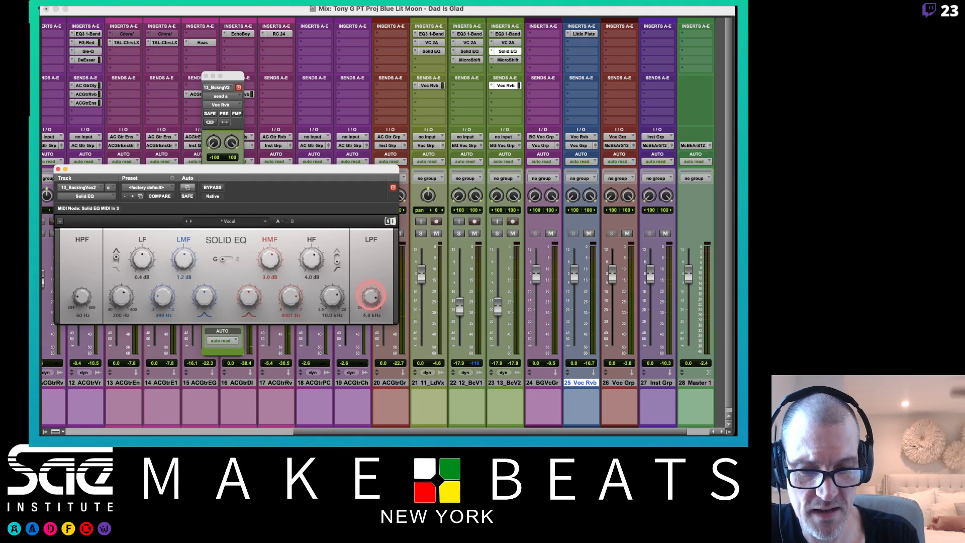
pyautogui.moveTo(498, 304); pyautogui.dragTo(497, 309)
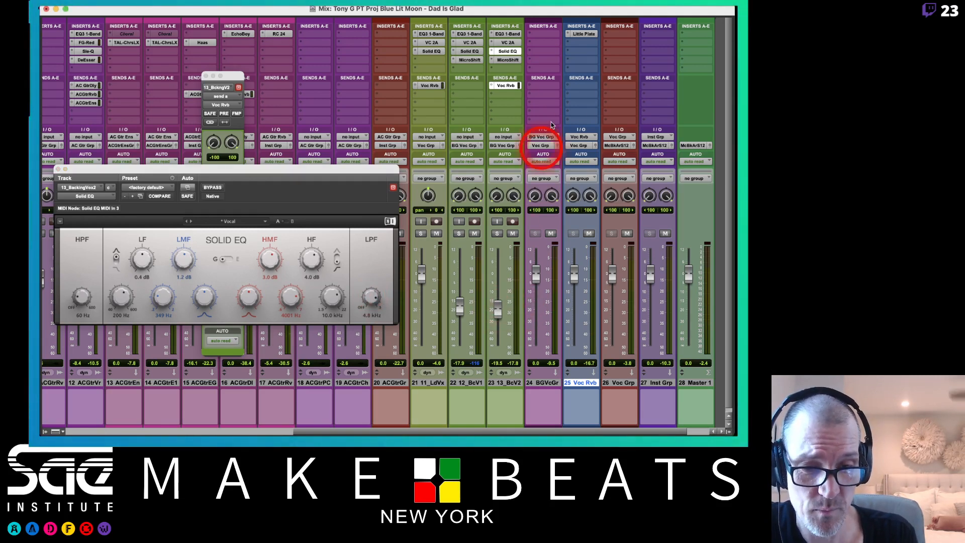
# Step: Reset the 13_BckngV2 Voc Rvb send to 0.0 dB and set its Solid EQ low-pass filter to 5.4 kHz
pyautogui.moveTo(266, 171); pyautogui.dragTo(519, 94)
pyautogui.keyDown('alt'); pyautogui.click(216, 211); pyautogui.keyUp('alt')
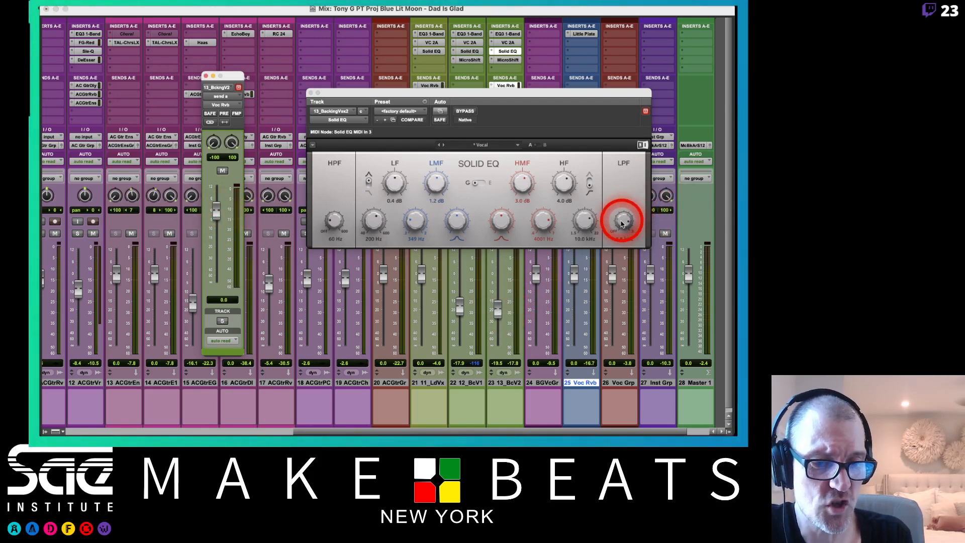
pyautogui.click(621, 224)
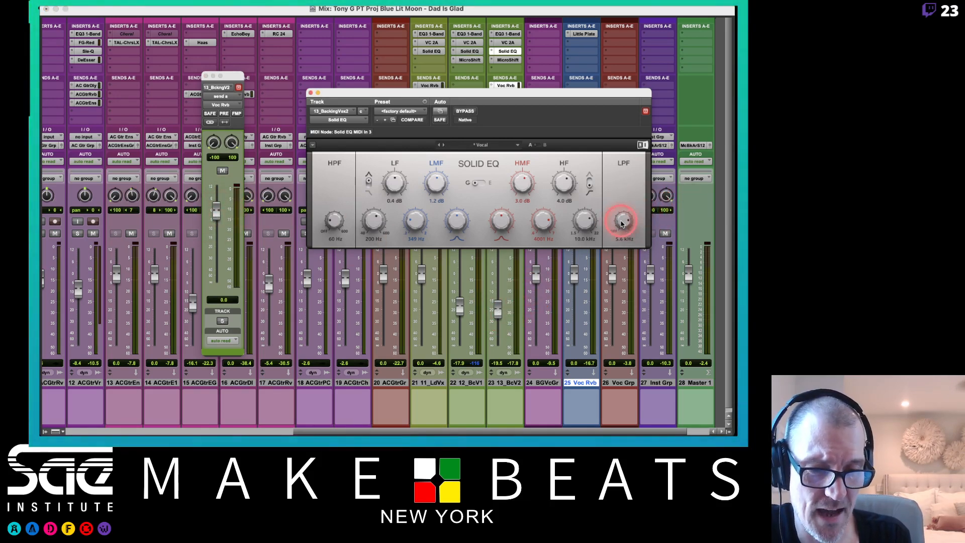
# Step: Adjust MicroShift on 13_BackingVox2 by raising the Mix toward wet, lowering the Focus frequency and loosening the Delay
pyautogui.moveTo(519, 92); pyautogui.dragTo(291, 95)
pyautogui.click(504, 61)
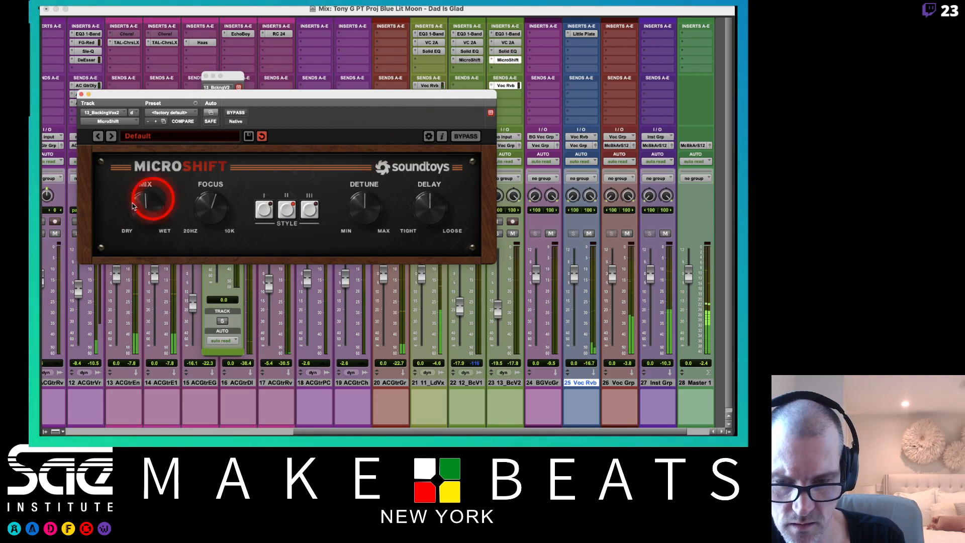
pyautogui.moveTo(142, 204); pyautogui.dragTo(143, 191)
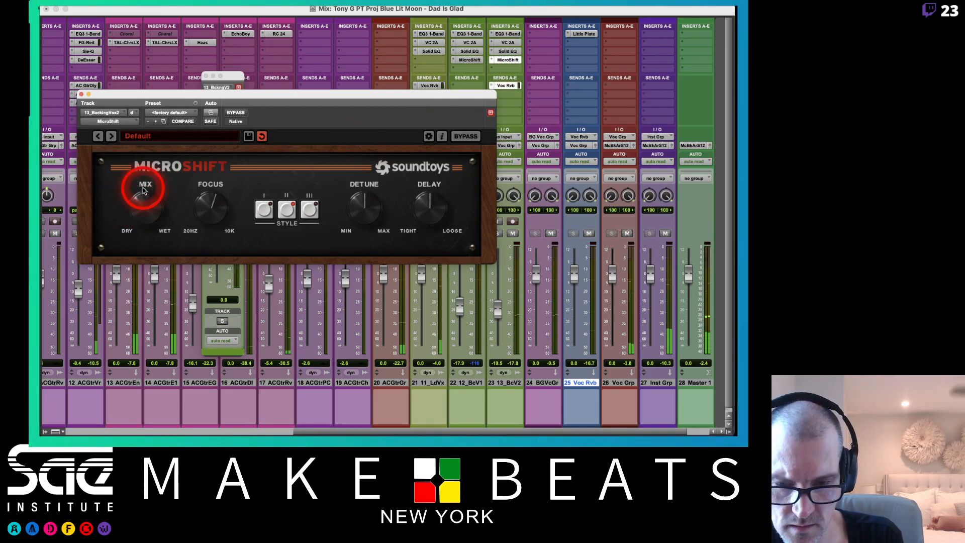
pyautogui.moveTo(204, 208); pyautogui.dragTo(207, 227)
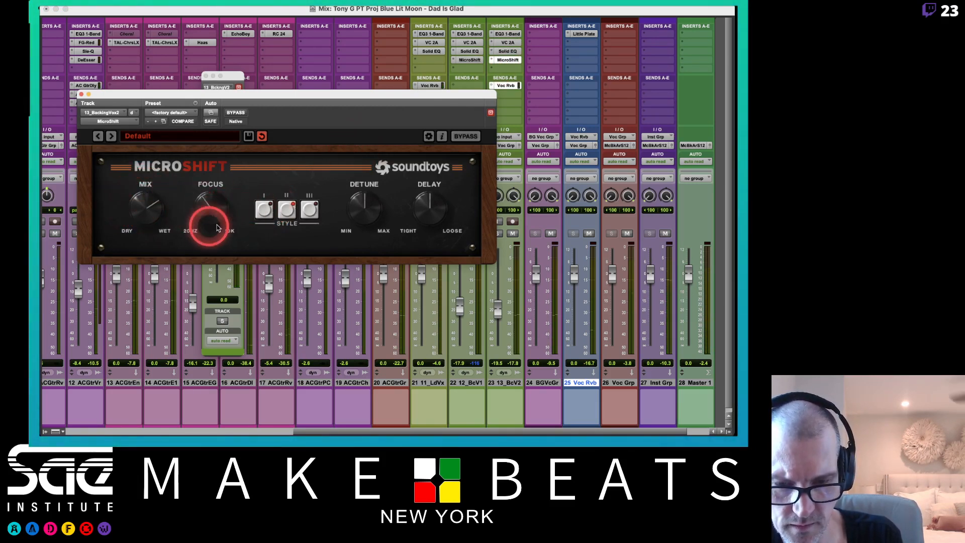
pyautogui.moveTo(426, 221); pyautogui.dragTo(425, 198)
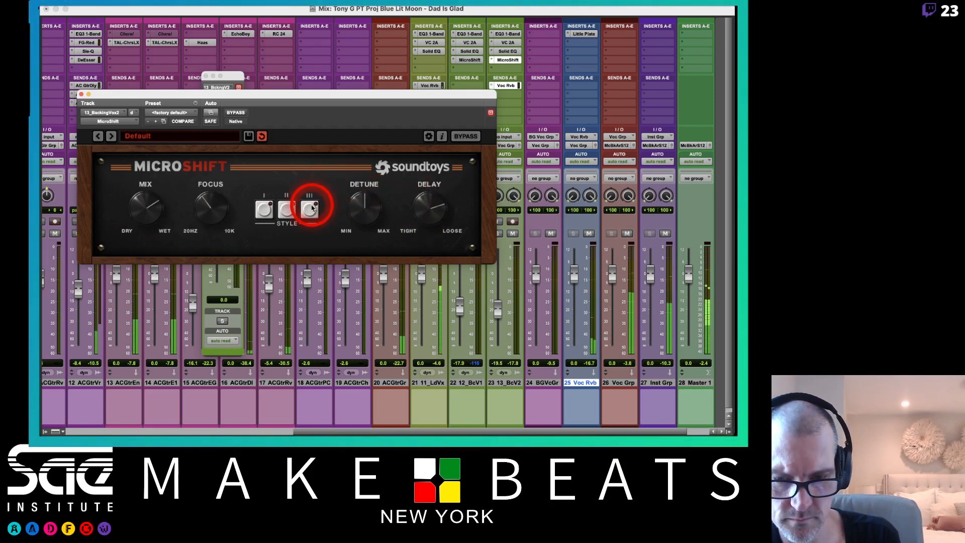
# Step: Compare MicroShift styles I, II and III on 13_BackingVox2 and settle on Style III
pyautogui.click(312, 208)
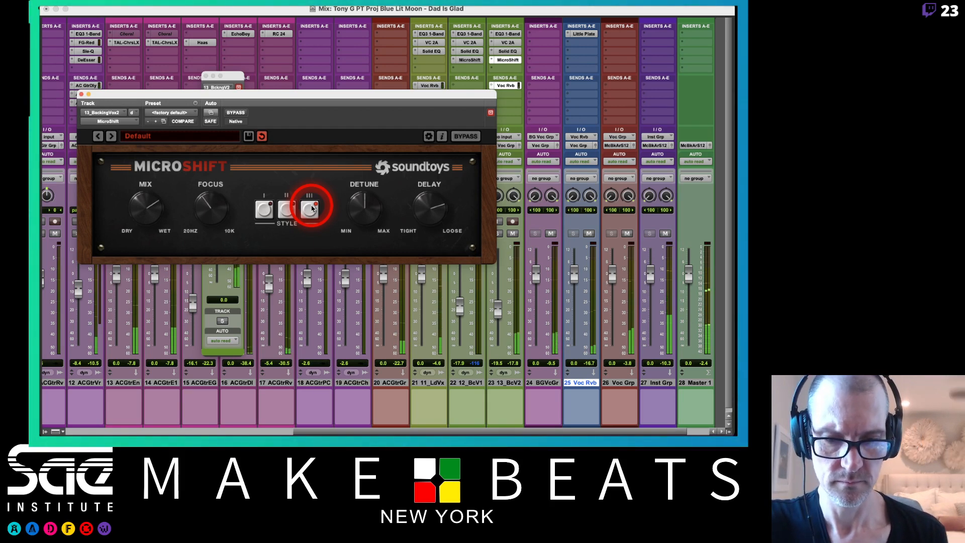
pyautogui.click(349, 212)
pyautogui.click(268, 211)
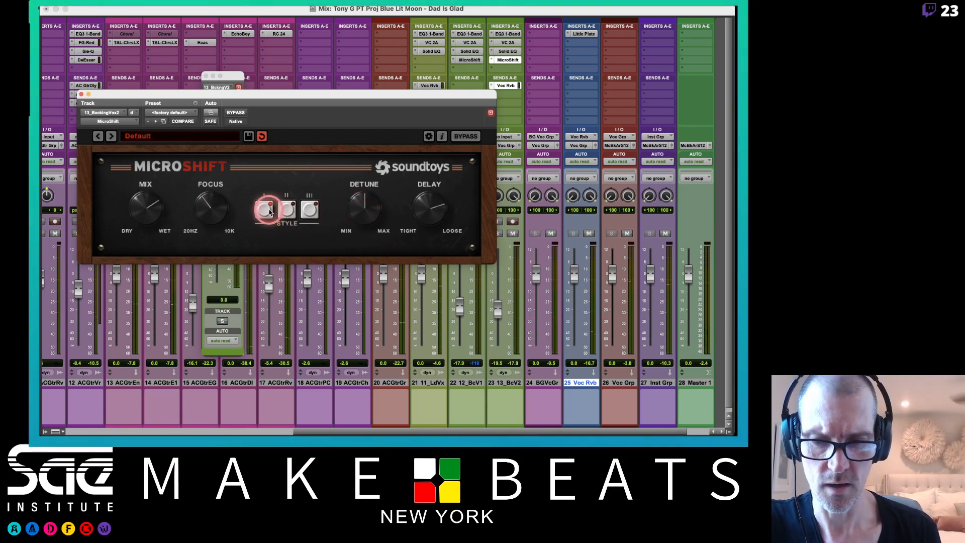
pyautogui.click(292, 211)
pyautogui.click(306, 214)
pyautogui.click(286, 211)
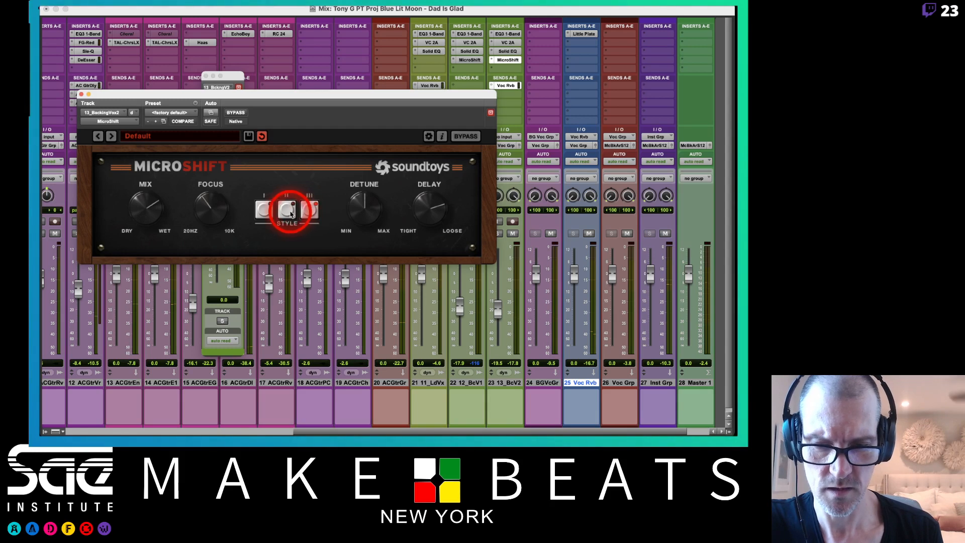
pyautogui.click(265, 211)
pyautogui.click(309, 211)
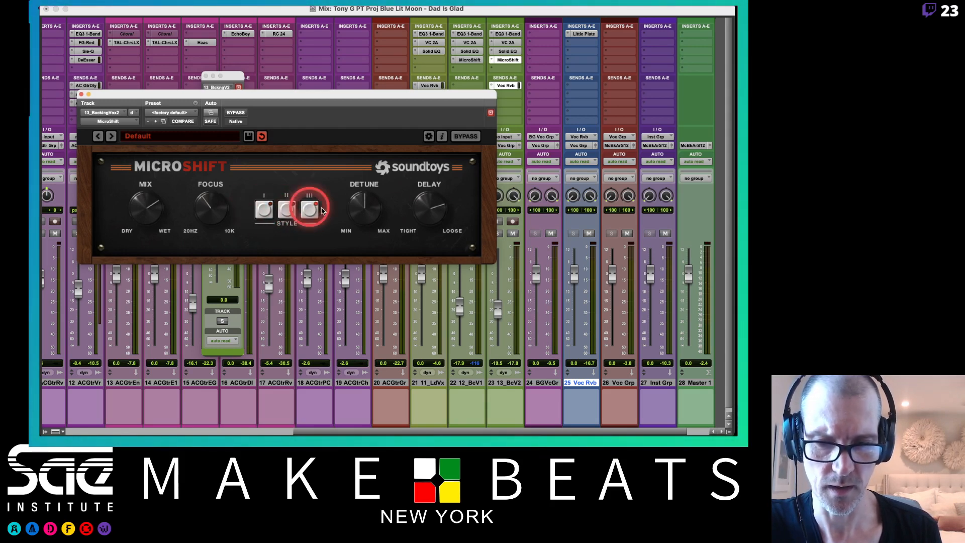
# Step: Close MicroShift and balance the backing vocals during playback, with 13_BckngV2 at -18.8 dB and 12_BckngV1 at -12.6 dB
pyautogui.press('space')
pyautogui.moveTo(496, 307); pyautogui.dragTo(496, 302)
pyautogui.click(82, 95)
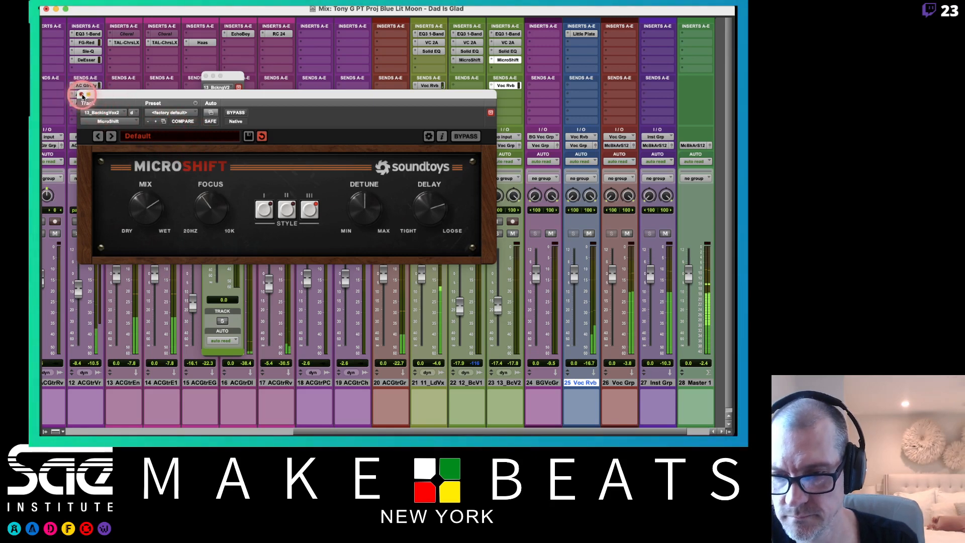
pyautogui.click(151, 103)
pyautogui.click(208, 80)
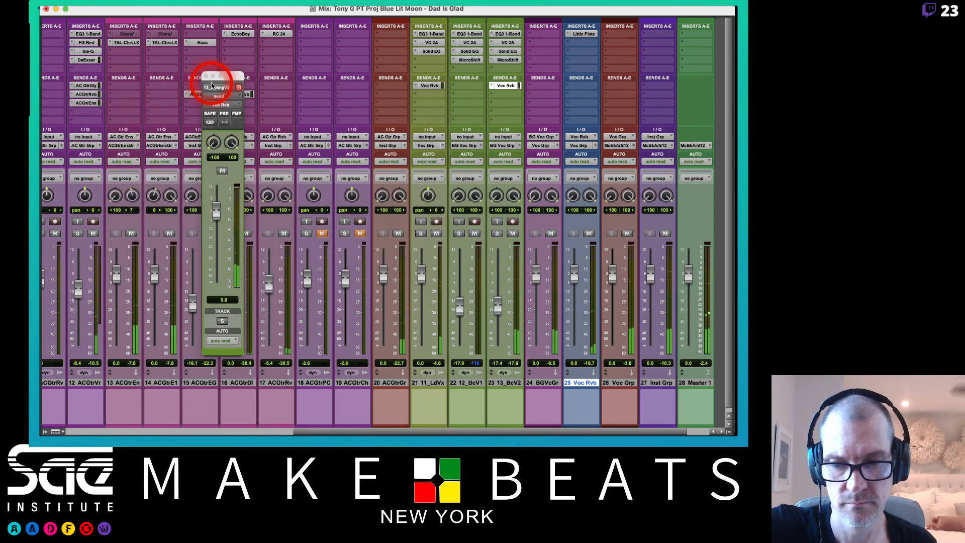
pyautogui.moveTo(498, 303); pyautogui.dragTo(462, 305)
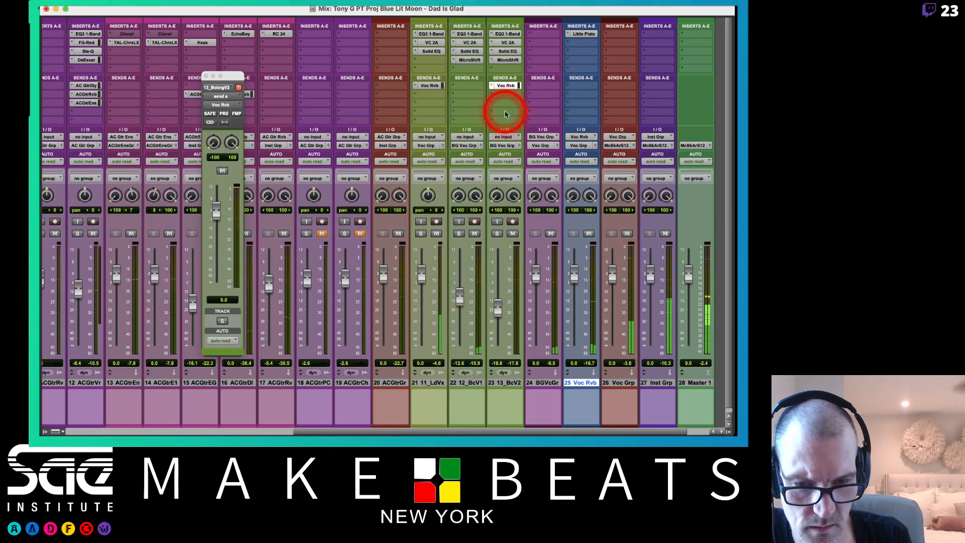
# Step: Set the Solid EQ low-pass filter on 12_BackingVox1 to 9.1 kHz and copy the Voc Rvb send from 13_BckngV2 to that track
pyautogui.click(470, 60)
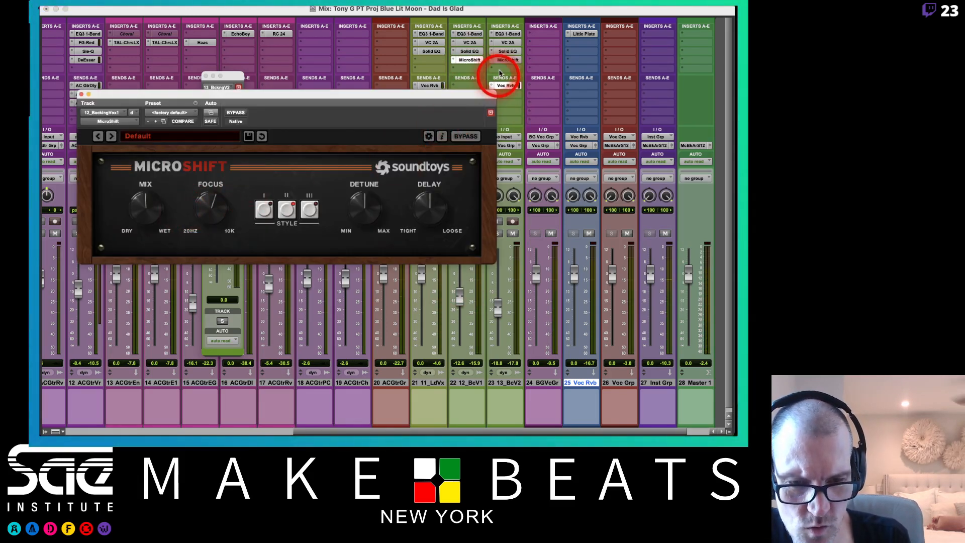
pyautogui.click(471, 51)
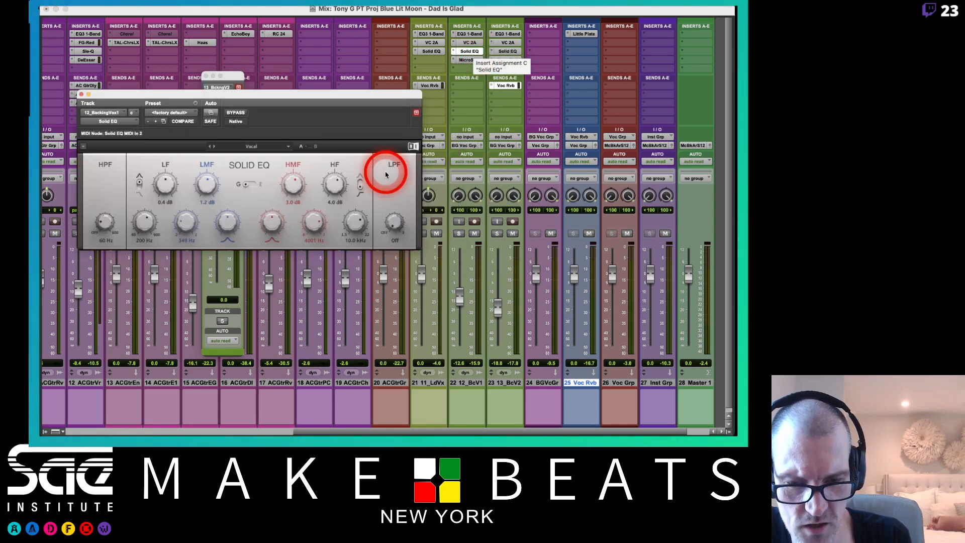
pyautogui.moveTo(401, 222); pyautogui.dragTo(397, 221)
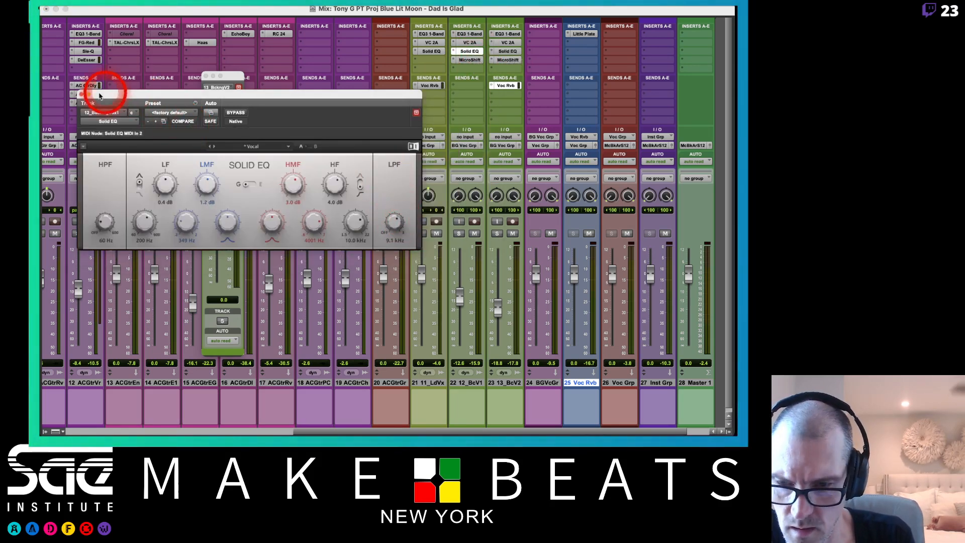
pyautogui.click(81, 94)
pyautogui.moveTo(504, 91); pyautogui.dragTo(470, 86)
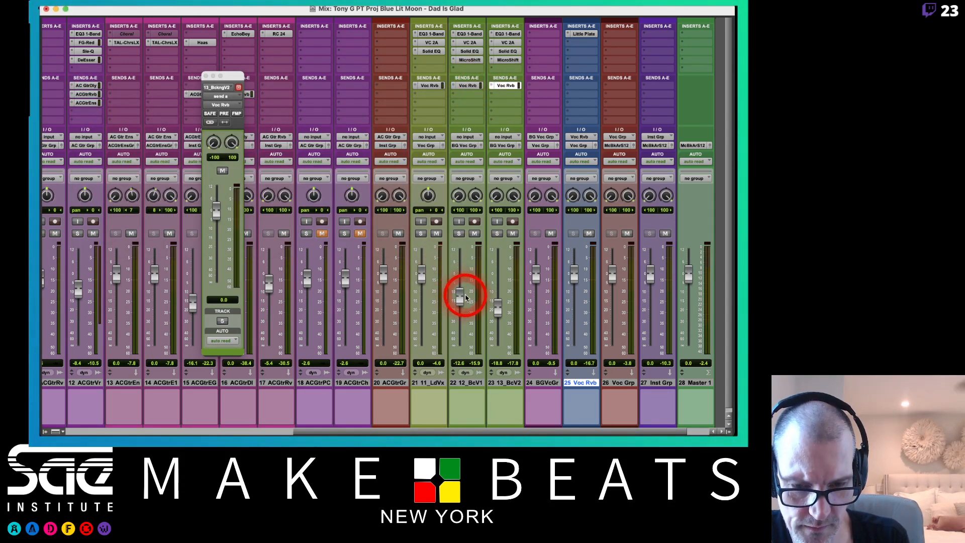
# Step: Play from bar 27, just before the 12_BckngV1 phrase, and raise that track's fader to -10.7 dB
pyautogui.press('super+equal')
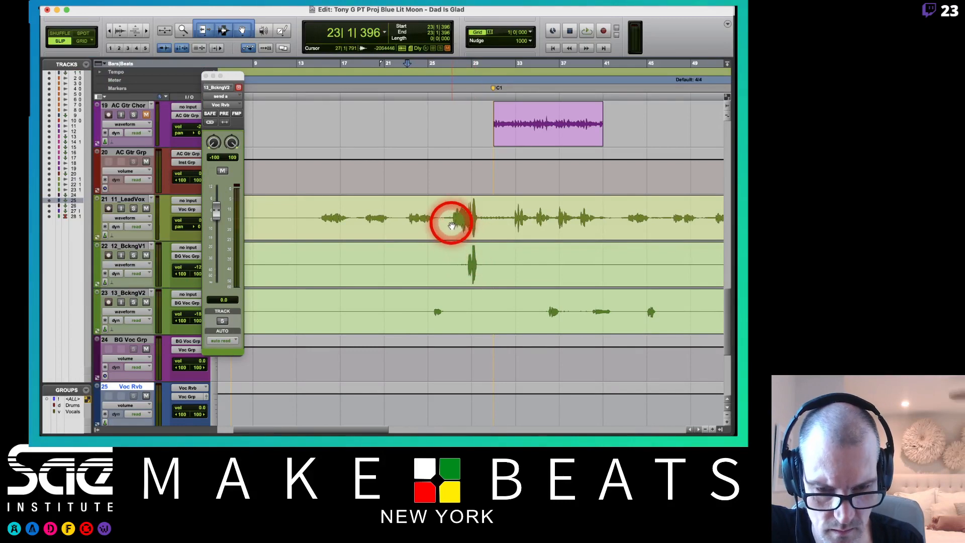
pyautogui.click(452, 221)
pyautogui.click(450, 215)
pyautogui.press('space')
pyautogui.press('super+equal')
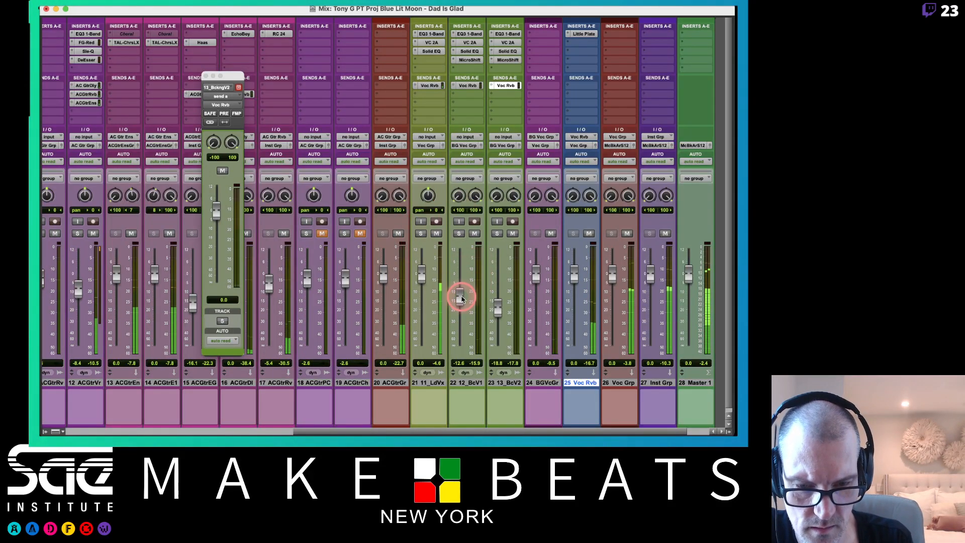
pyautogui.moveTo(461, 294); pyautogui.dragTo(461, 293)
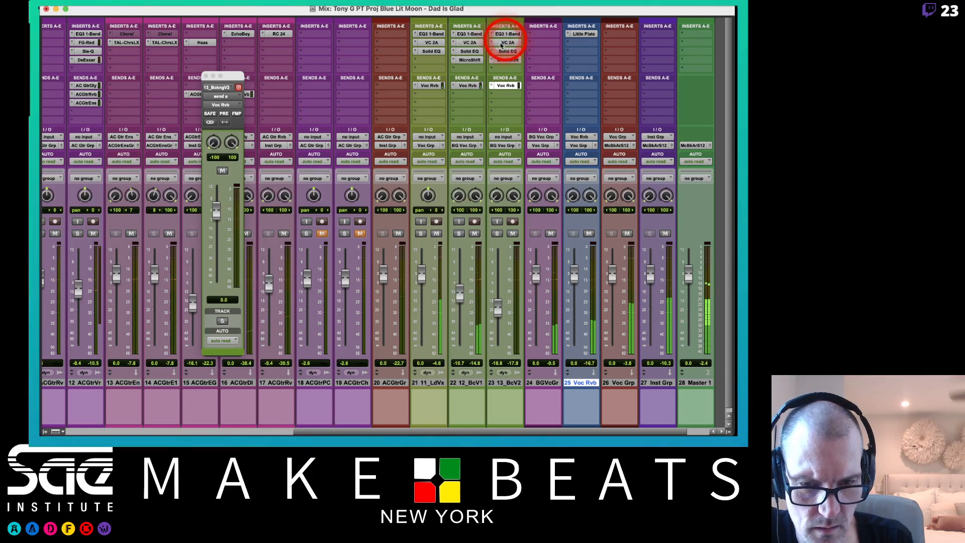
pyautogui.press('space')
# Step: Set MicroShift on 12_BackingVox1 to fully wet and Style III with increased Detune and Delay, and close the plug-in and send windows
pyautogui.click(475, 60)
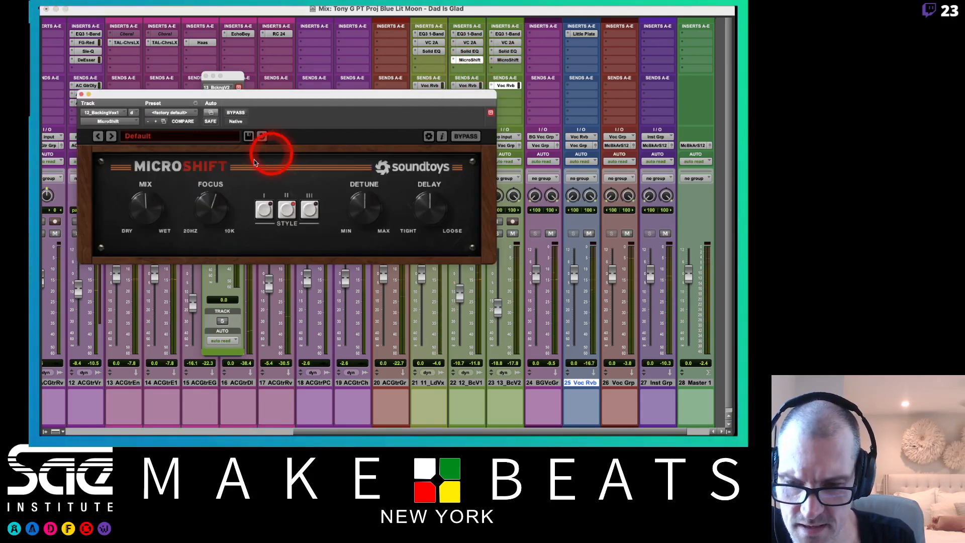
pyautogui.click(138, 201)
pyautogui.moveTo(138, 201); pyautogui.dragTo(157, 59)
pyautogui.click(269, 149)
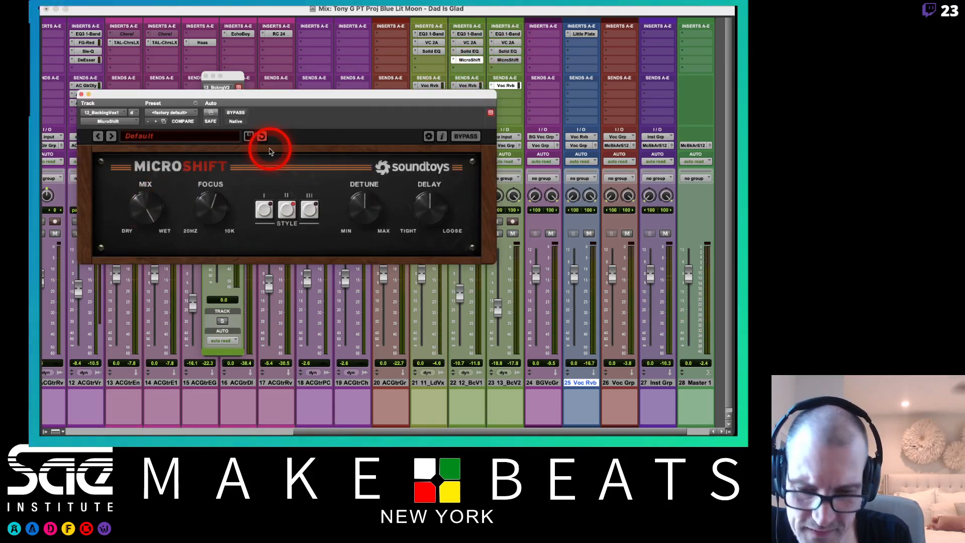
pyautogui.click(309, 210)
pyautogui.moveTo(378, 209); pyautogui.dragTo(370, 204)
pyautogui.moveTo(425, 202); pyautogui.dragTo(421, 195)
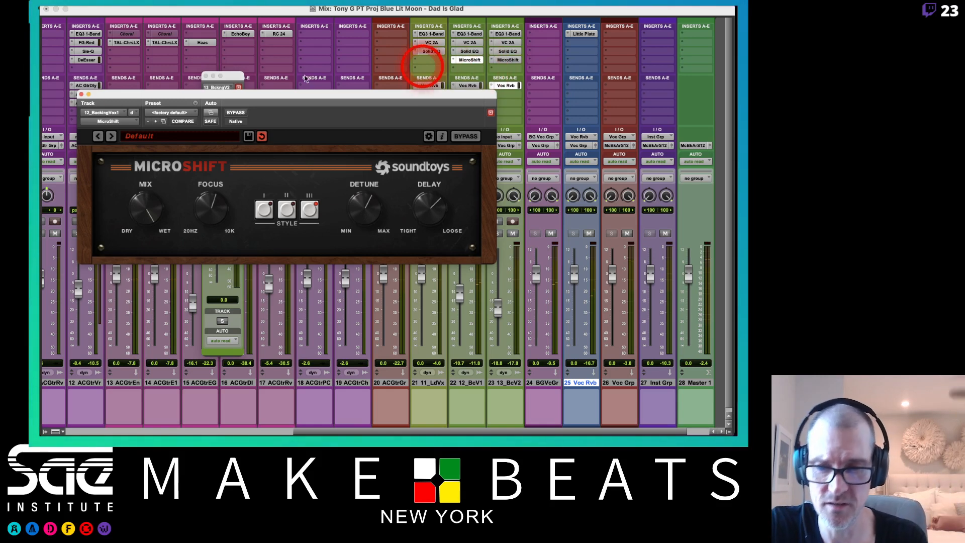
pyautogui.click(82, 94)
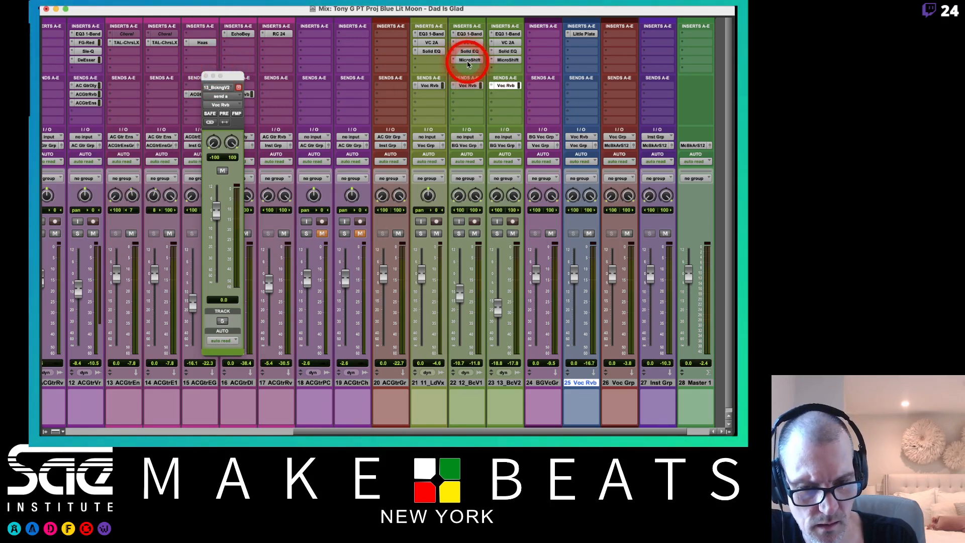
pyautogui.click(205, 78)
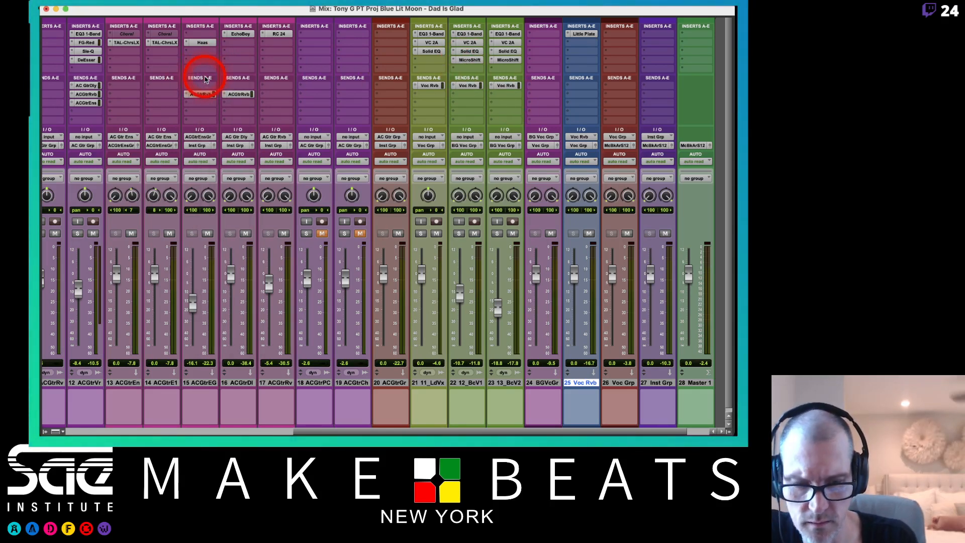
# Step: Play from the Inst marker and look over the clips on the acoustic guitar tracks, down to AC Gtr Pre C and AC Gtr Chor
pyautogui.press('super+equal')
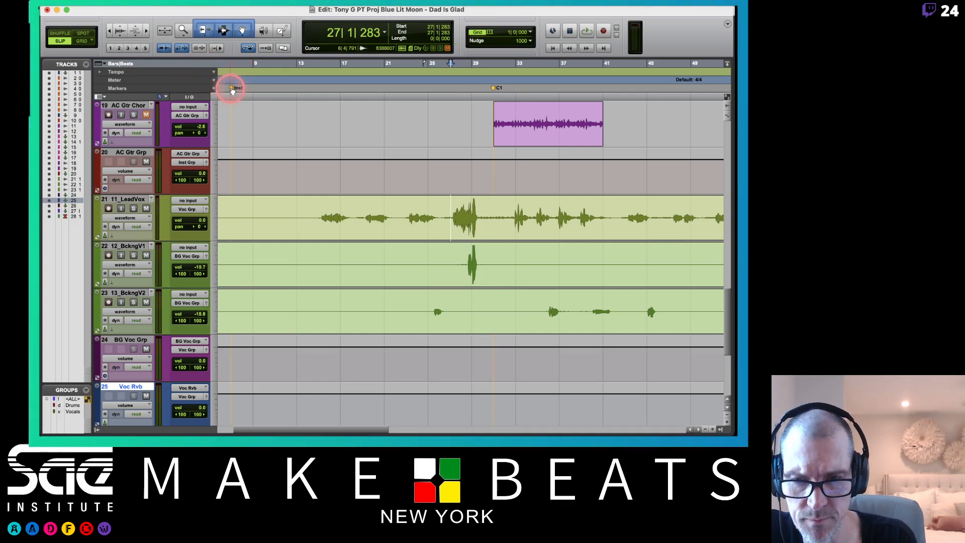
pyautogui.click(231, 89)
pyautogui.scroll(8, 306, 166)
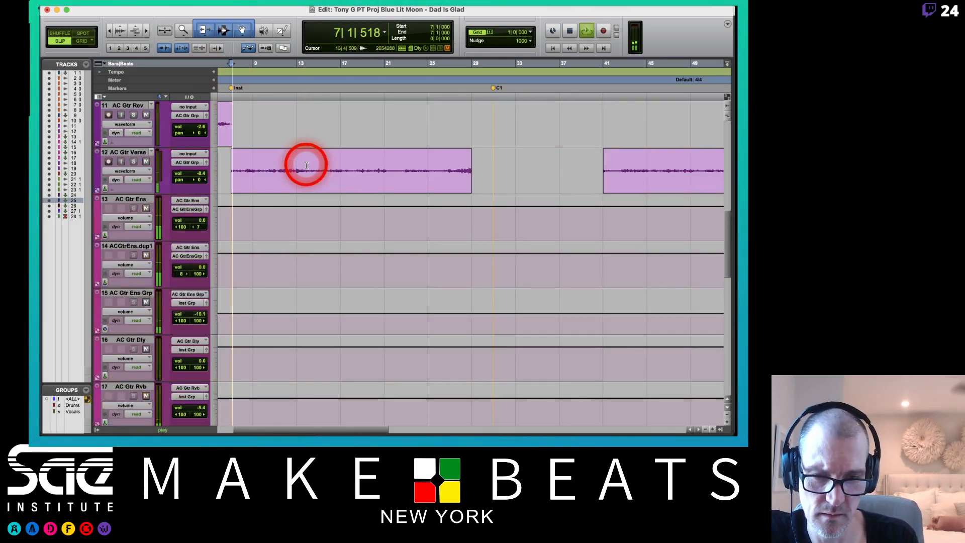
pyautogui.scroll(-2, 306, 166)
pyautogui.scroll(-4, 509, 191)
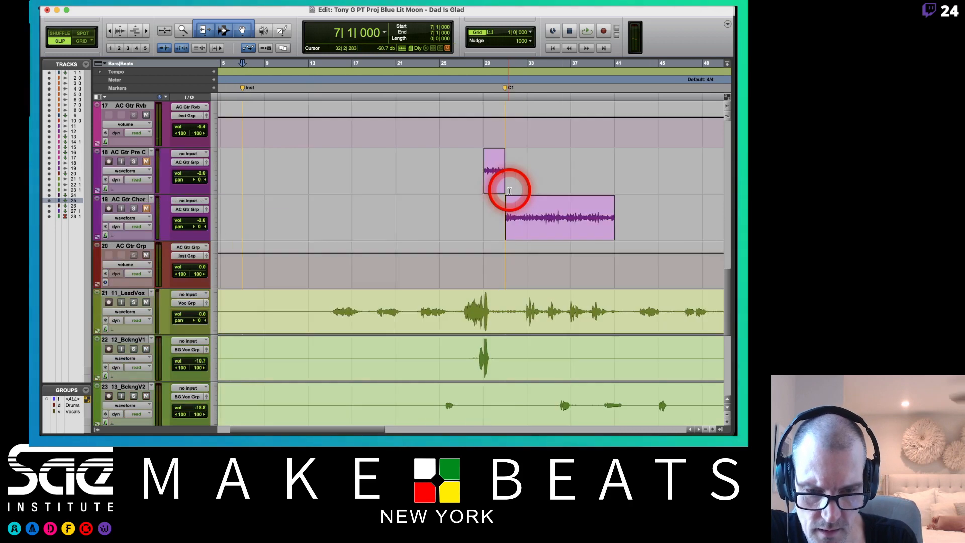
pyautogui.scroll(2, 509, 191)
pyautogui.scroll(-1, 509, 191)
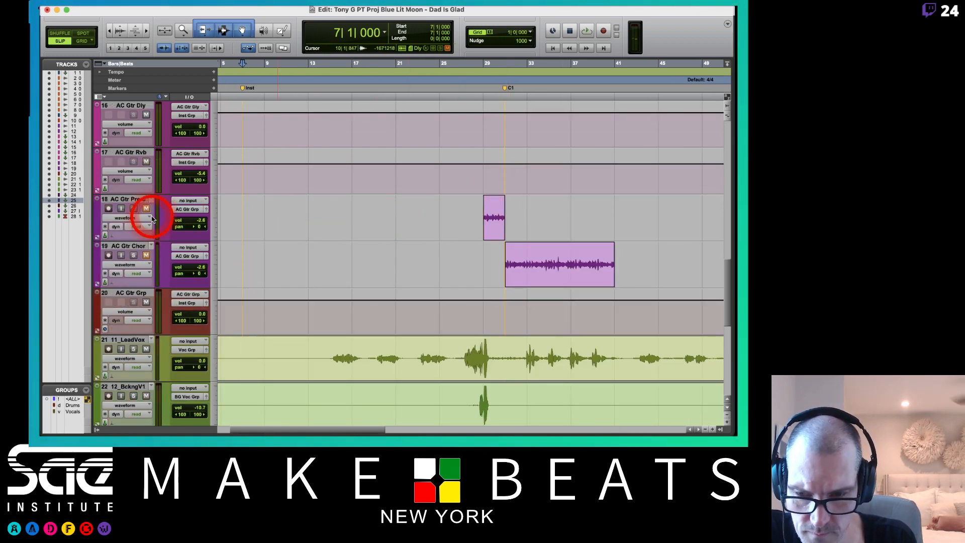
# Step: Unmute AC Gtr Pre C and move it in the mixer to directly after the 12 ACGtrVr track
pyautogui.press('super+equal')
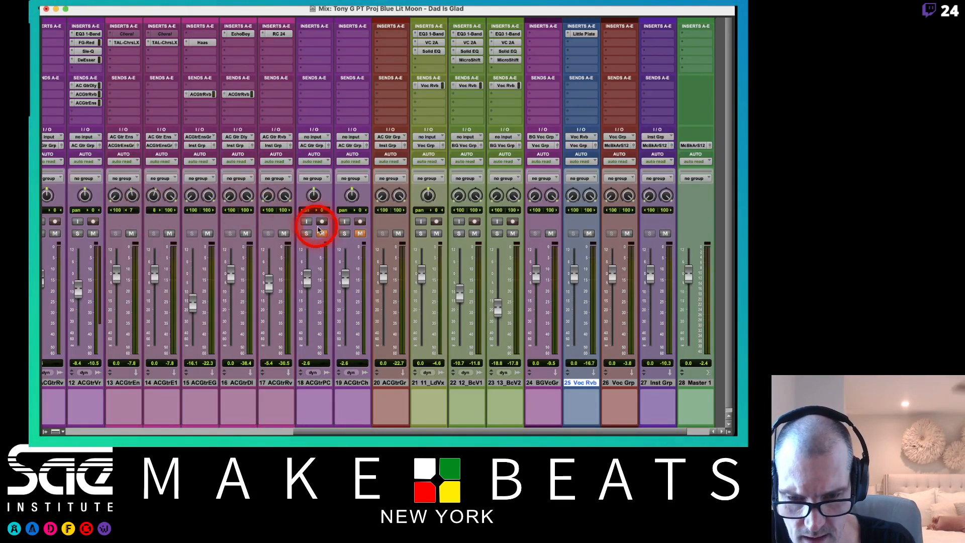
pyautogui.click(322, 233)
pyautogui.click(310, 385)
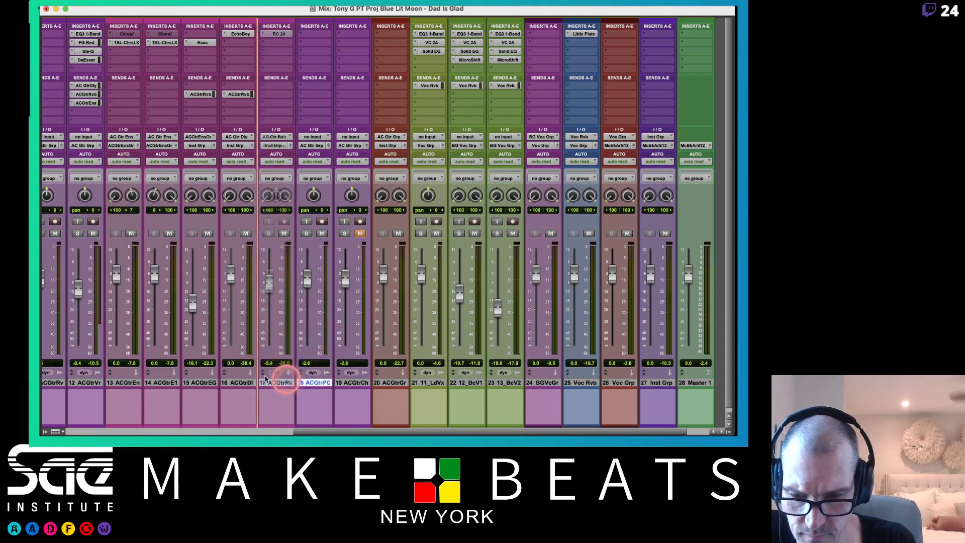
pyautogui.moveTo(190, 372); pyautogui.dragTo(112, 372)
pyautogui.hscroll(-15, 405, 227)
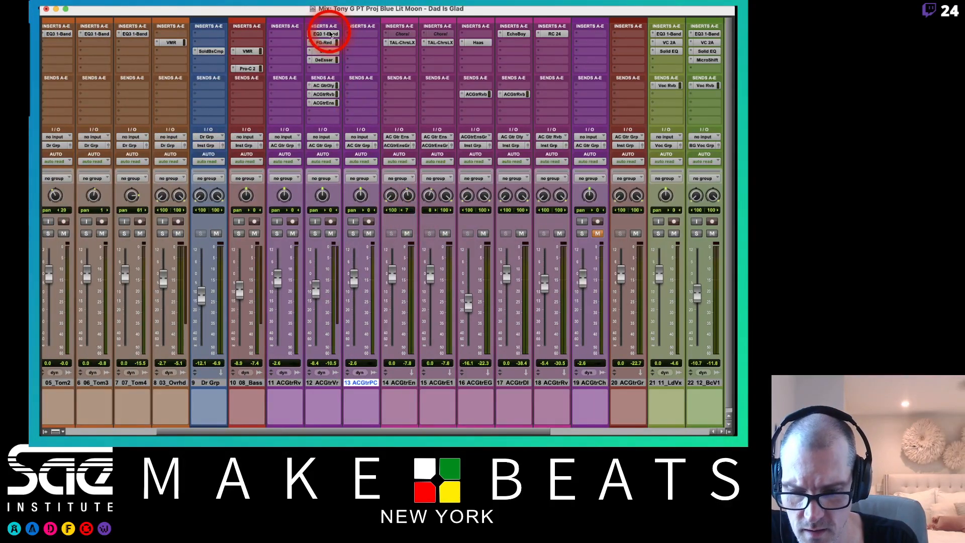
# Step: Copy the four inserts and the delay, reverb and ensemble sends from ACGtrVr to AC Gtr Pre C, and lower its fader to -8.6 dB
pyautogui.moveTo(329, 34); pyautogui.dragTo(353, 62)
pyautogui.moveTo(321, 85); pyautogui.dragTo(358, 86)
pyautogui.moveTo(333, 94); pyautogui.dragTo(356, 94)
pyautogui.moveTo(323, 102); pyautogui.dragTo(358, 102)
pyautogui.moveTo(353, 286); pyautogui.dragTo(354, 285)
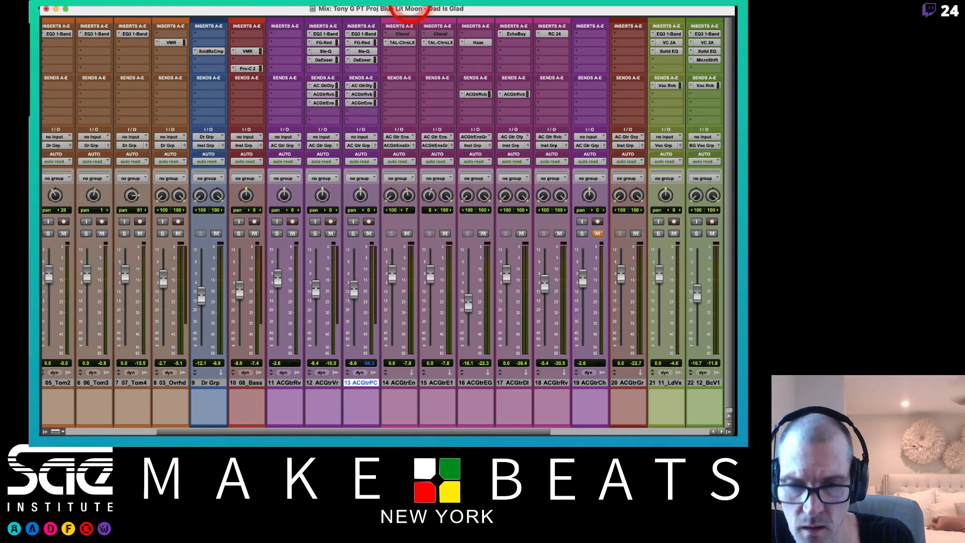
# Step: Open the System Usage window to monitor the CPU load
pyautogui.moveTo(307, 7)
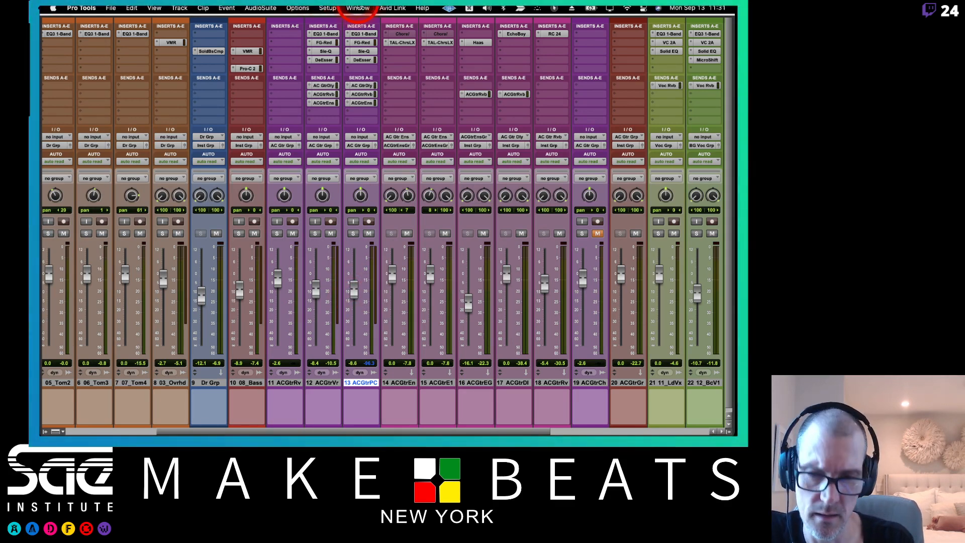
pyautogui.moveTo(358, 8); pyautogui.dragTo(359, 319)
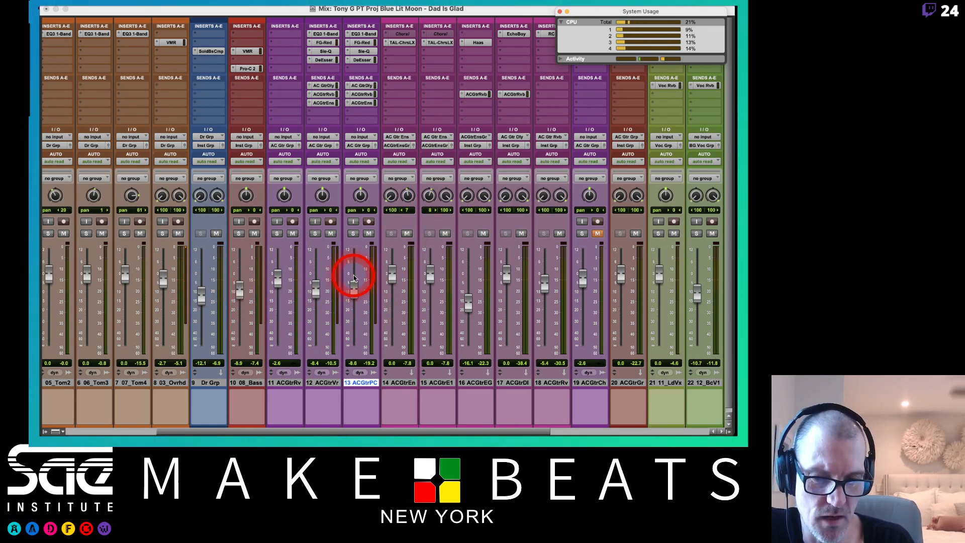
# Step: Route the outputs of AC Gtr Ens Grp, AC Gtr Dly and AC Gtr Rvb together to AC Gtr Grp
pyautogui.hscroll(1, 351, 277)
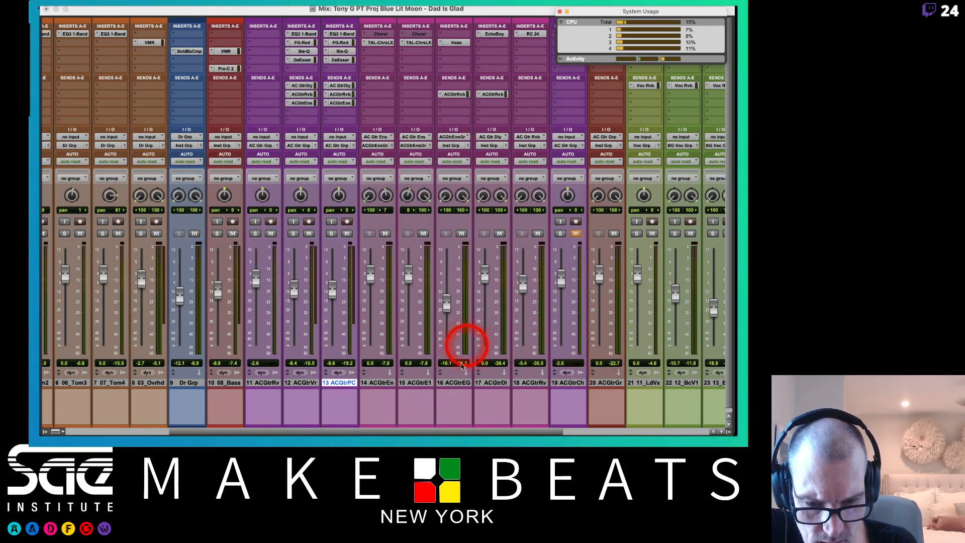
pyautogui.moveTo(452, 383); pyautogui.dragTo(523, 385)
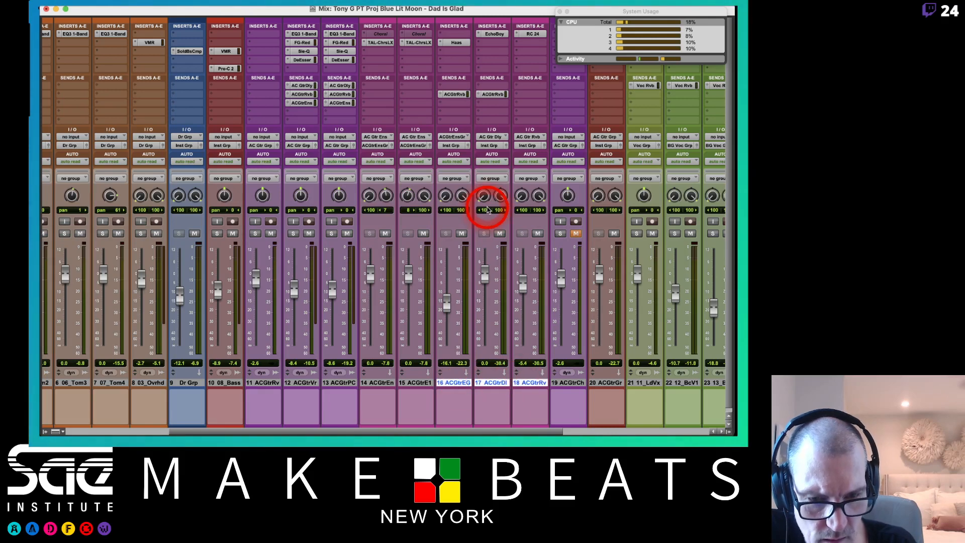
pyautogui.moveTo(449, 145); pyautogui.dragTo(508, 333)
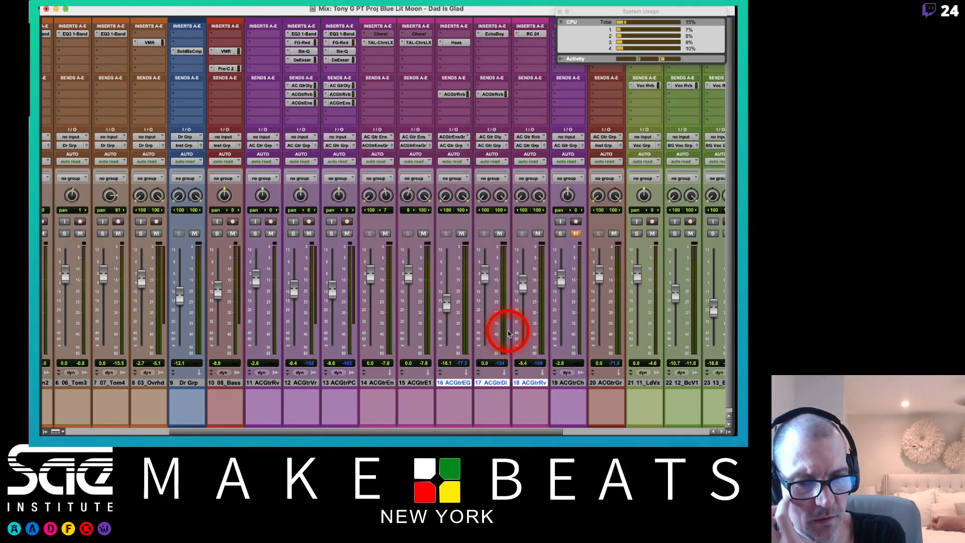
# Step: Look over the mixer routing of the guitar and vocal groups and the AC Gtr Chor clips at C1 and C2, and select Voc Grp
pyautogui.hscroll(3, 506, 331)
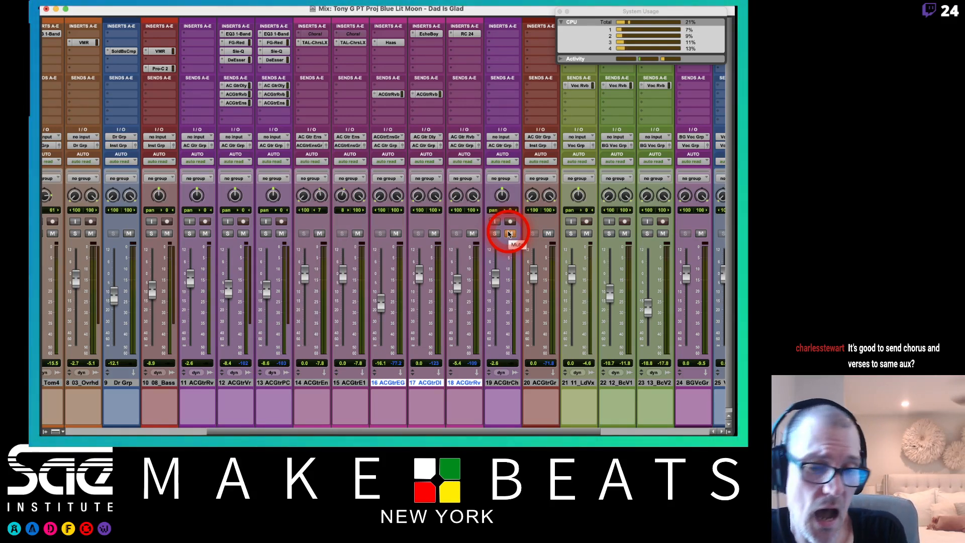
pyautogui.hscroll(5, 509, 234)
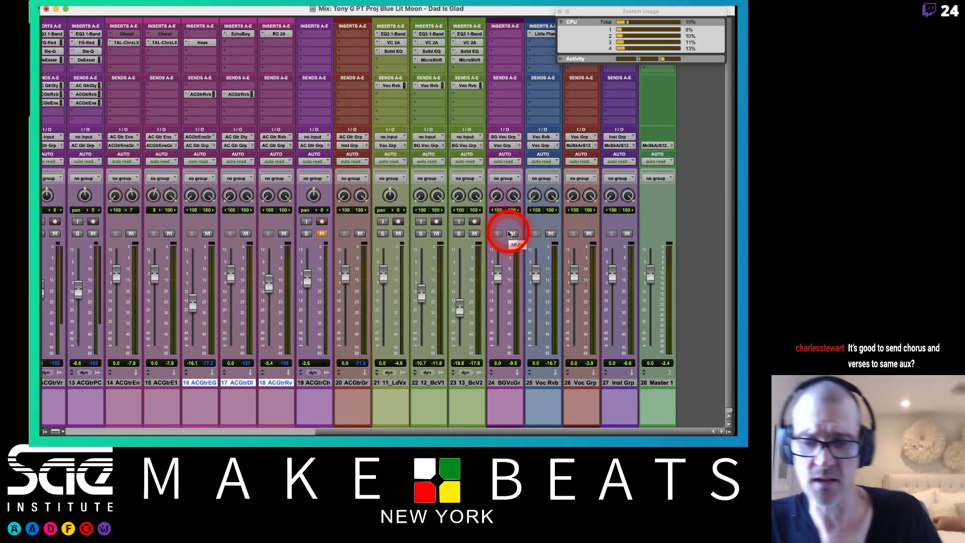
pyautogui.press('super+equal')
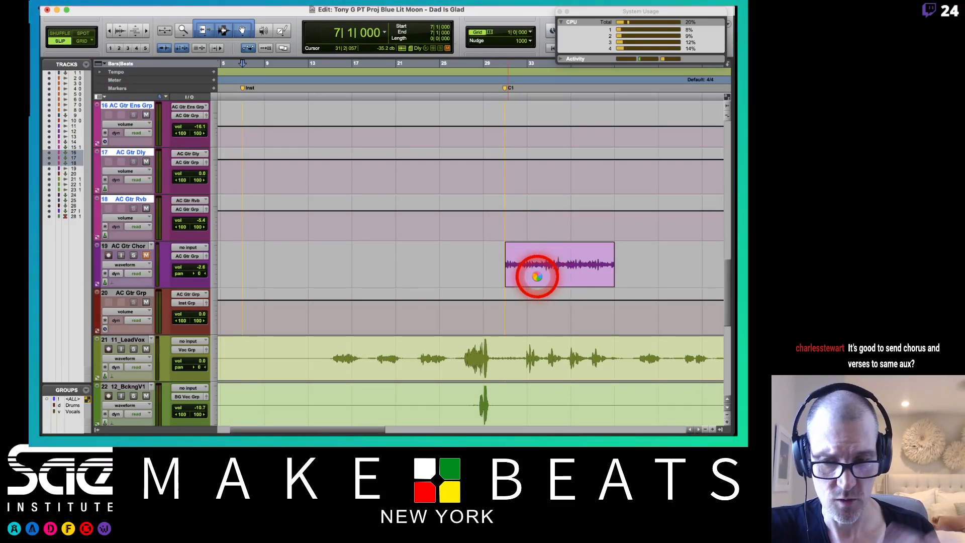
pyautogui.scroll(-2, 537, 277)
pyautogui.hscroll(5, 537, 276)
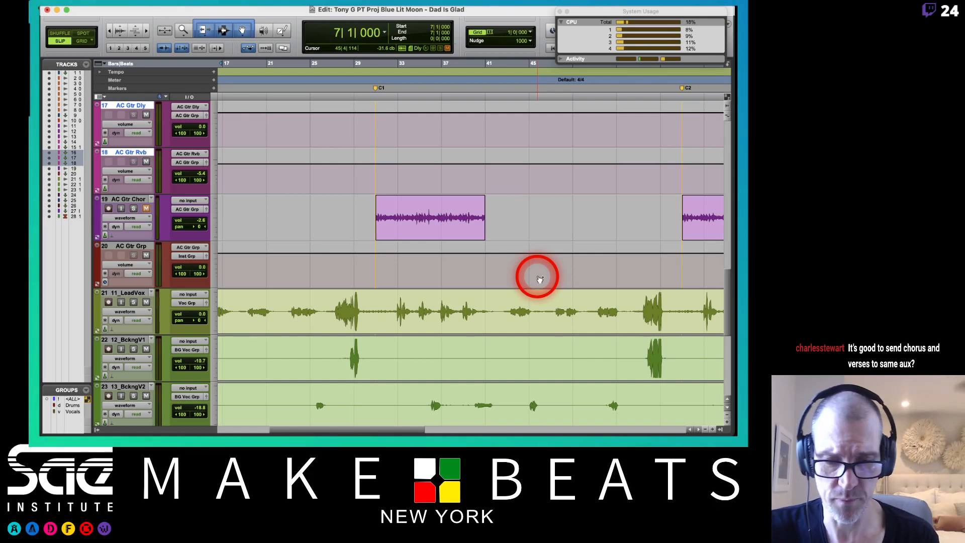
pyautogui.press('super+equal')
pyautogui.hscroll(-5, 537, 277)
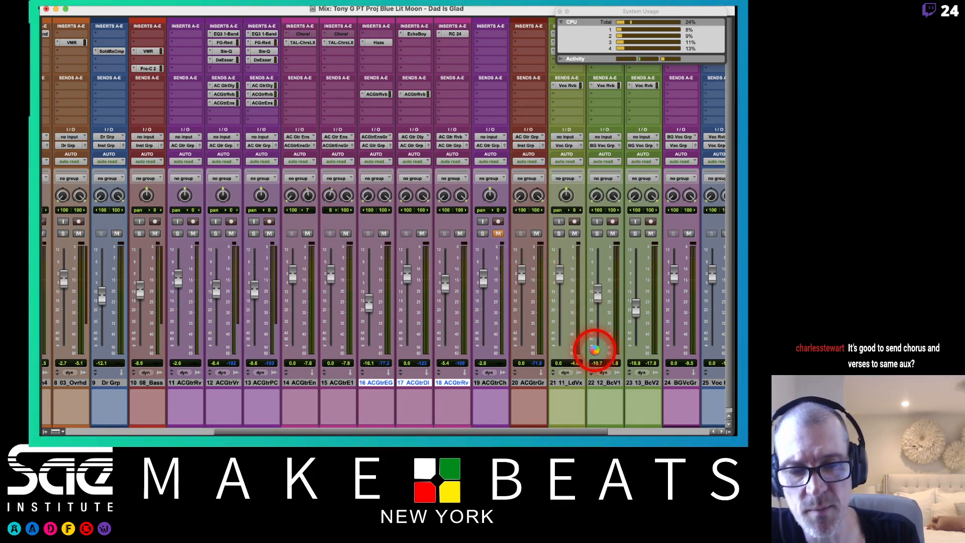
pyautogui.hscroll(5, 594, 350)
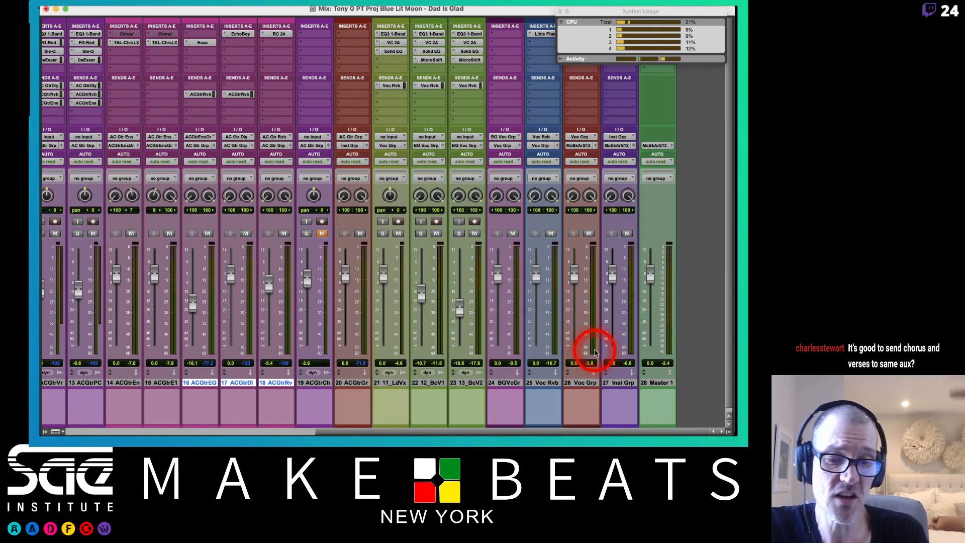
pyautogui.click(580, 383)
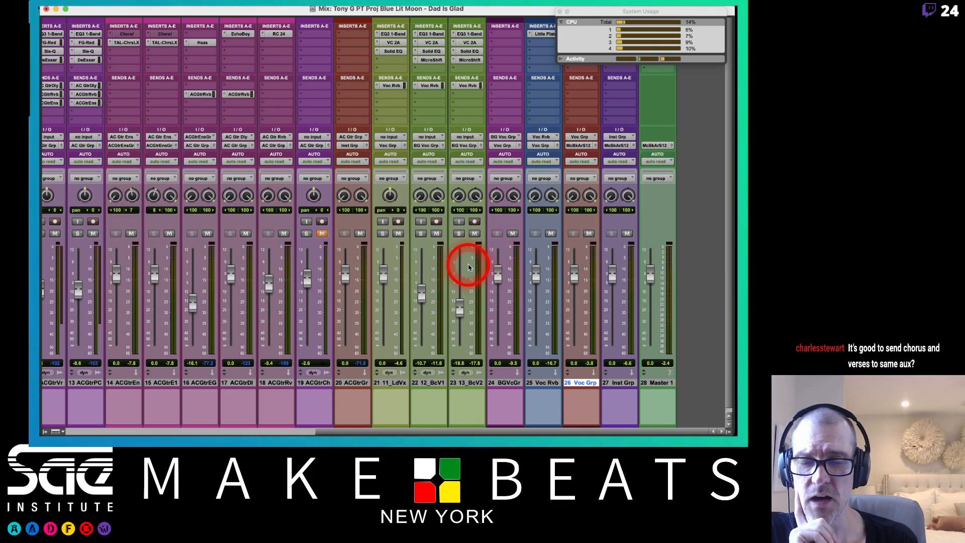
# Step: Place the edit cursor at 30|4|791 on 11_LeadVox, just before the C1 marker
pyautogui.press('super+equal')
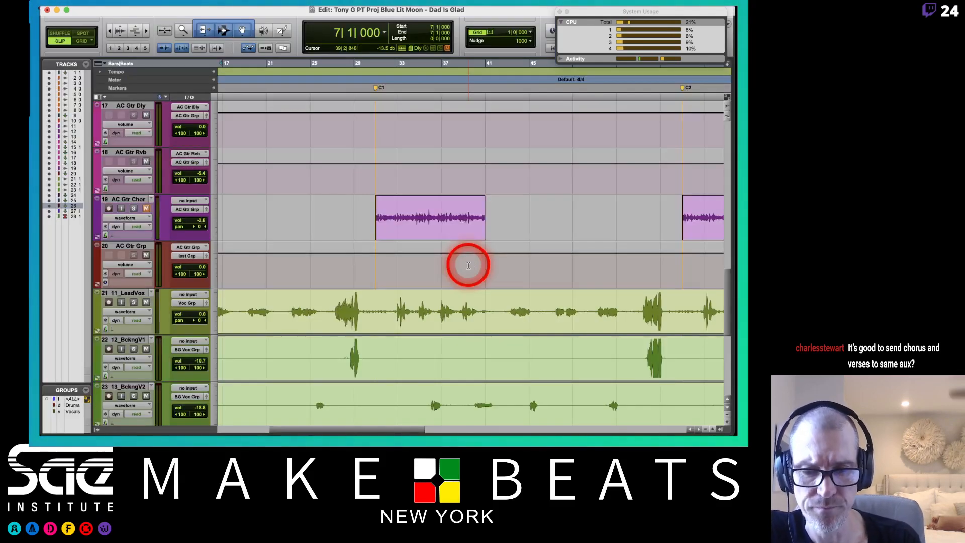
pyautogui.scroll(-3, 468, 265)
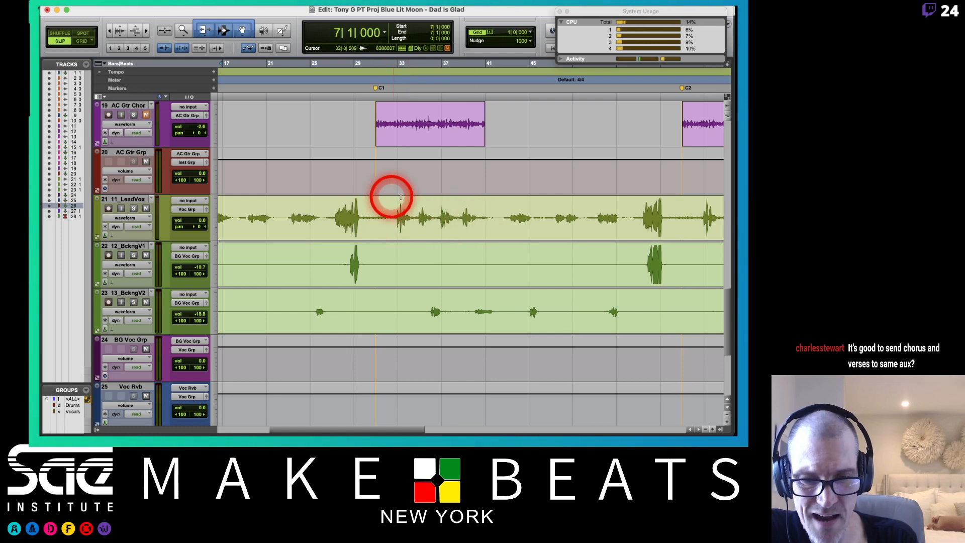
pyautogui.click(376, 216)
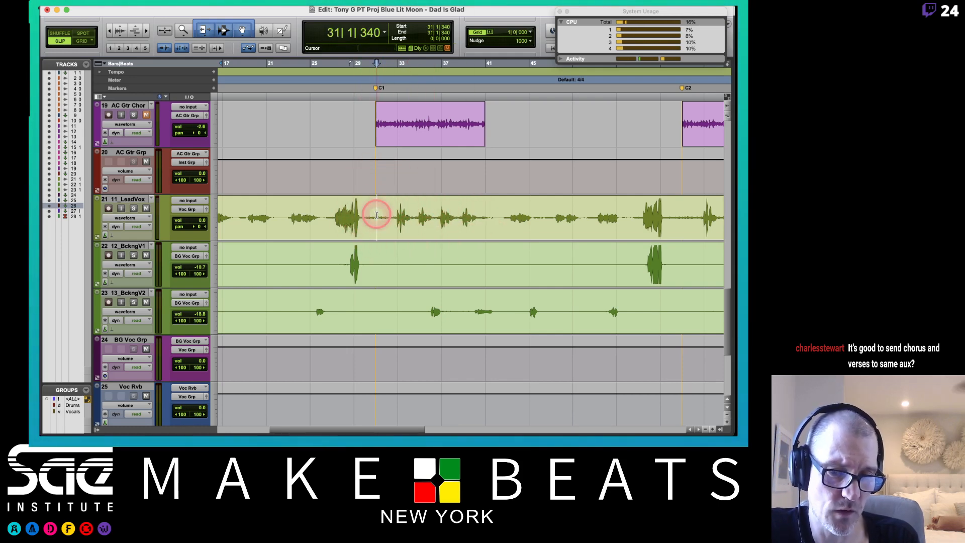
pyautogui.click(375, 214)
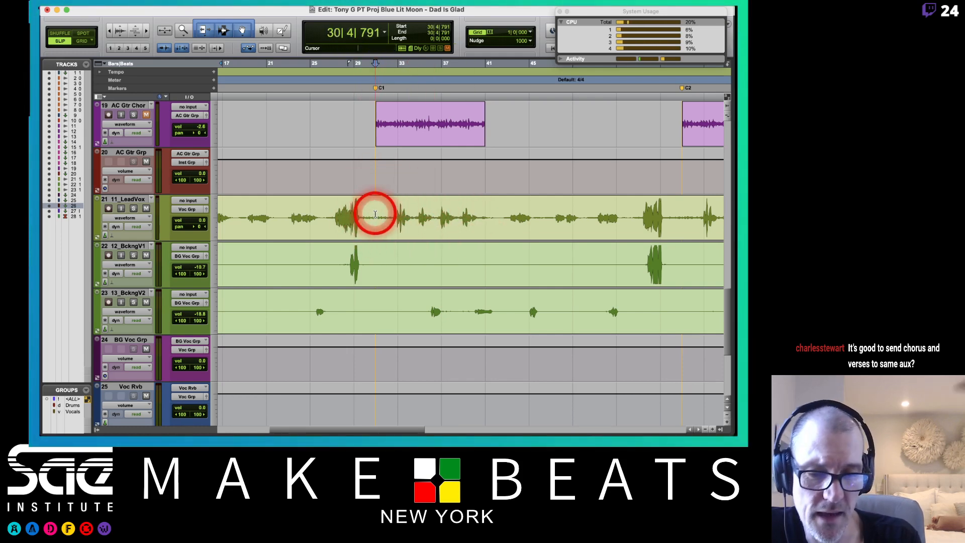
# Step: Unmute AC Gtr Chor and move it in the mixer to directly after AC Gtr Pre C
pyautogui.press('super+equal')
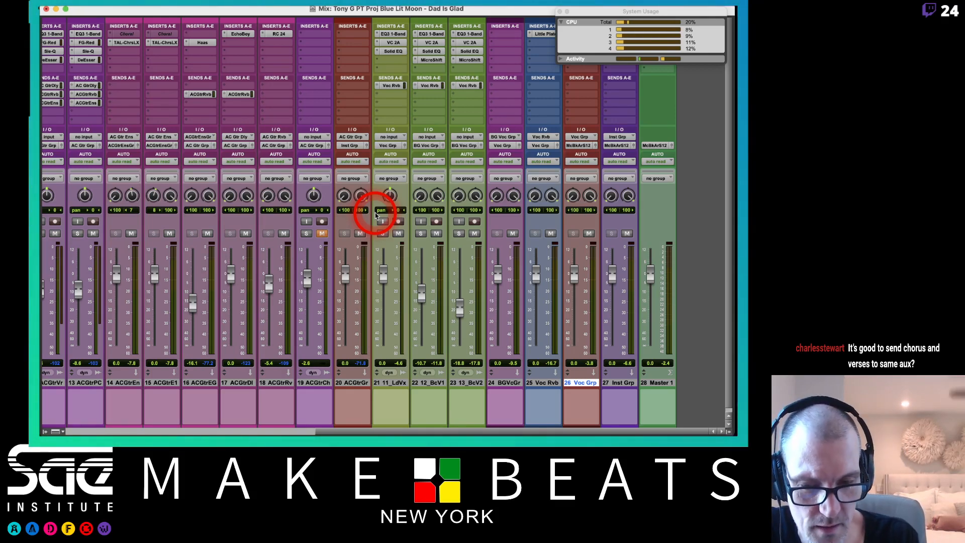
pyautogui.hscroll(-2, 375, 215)
pyautogui.hscroll(-5, 375, 215)
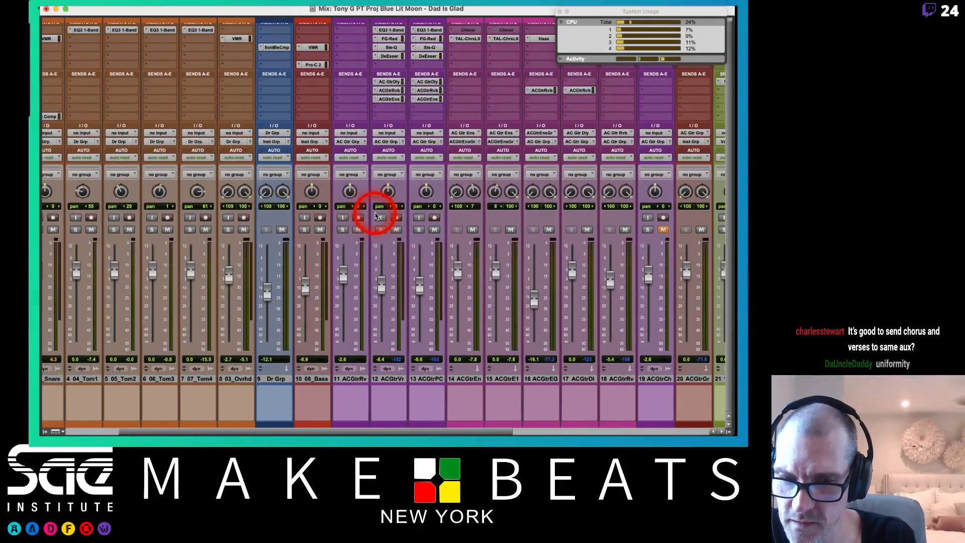
pyautogui.hscroll(2, 374, 213)
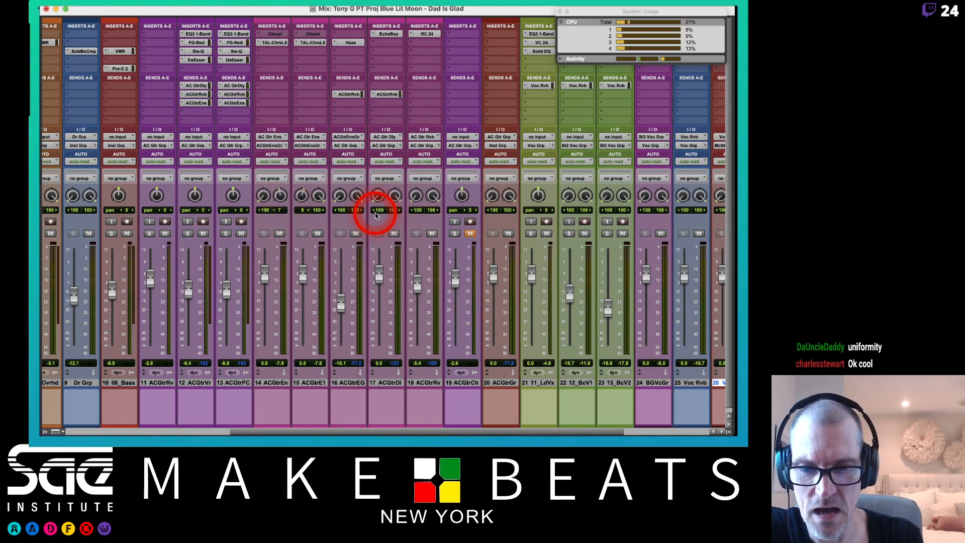
pyautogui.hscroll(-2, 375, 212)
pyautogui.hscroll(-1, 375, 212)
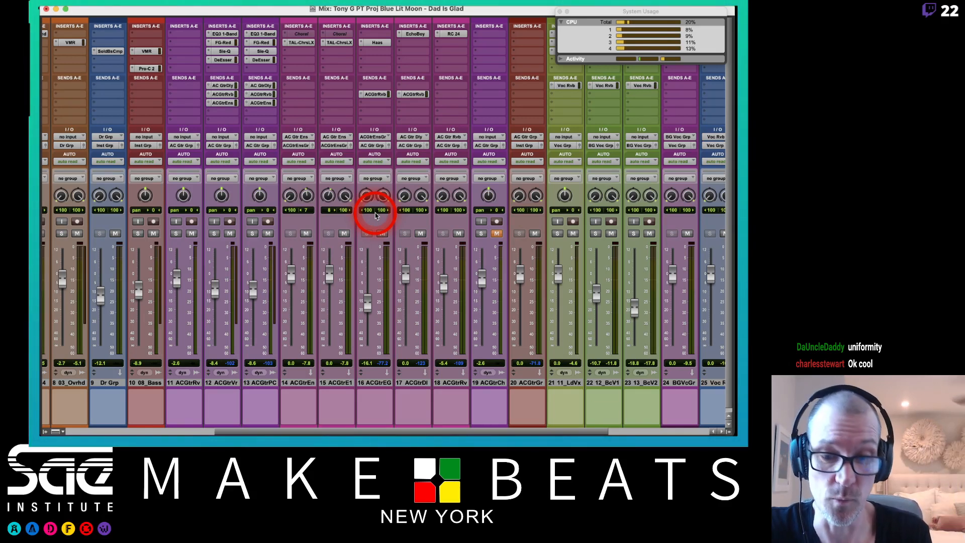
pyautogui.click(496, 234)
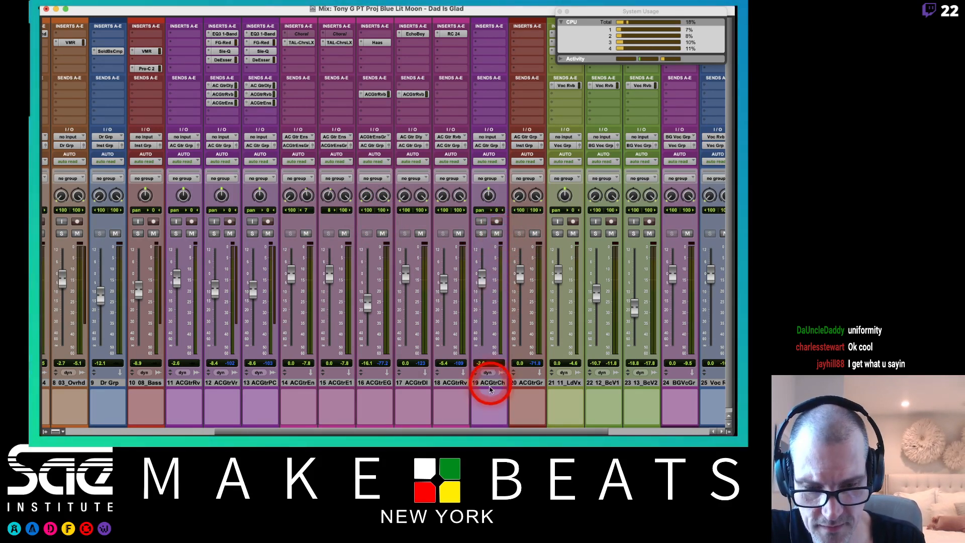
pyautogui.moveTo(490, 390); pyautogui.dragTo(288, 388)
# Step: Copy the EQ3 1-Band, FG-Red, Sie-Q and DeEsser inserts and the delay, reverb and ensemble sends from AC Gtr Pre C to AC Gtr Chor
pyautogui.click(295, 59)
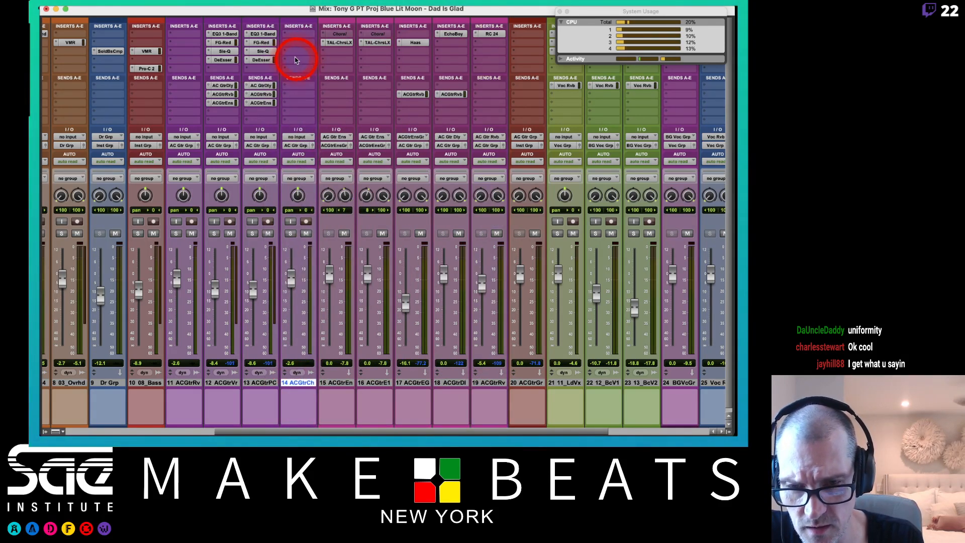
pyautogui.moveTo(262, 33); pyautogui.dragTo(267, 62)
pyautogui.moveTo(301, 61); pyautogui.dragTo(301, 61)
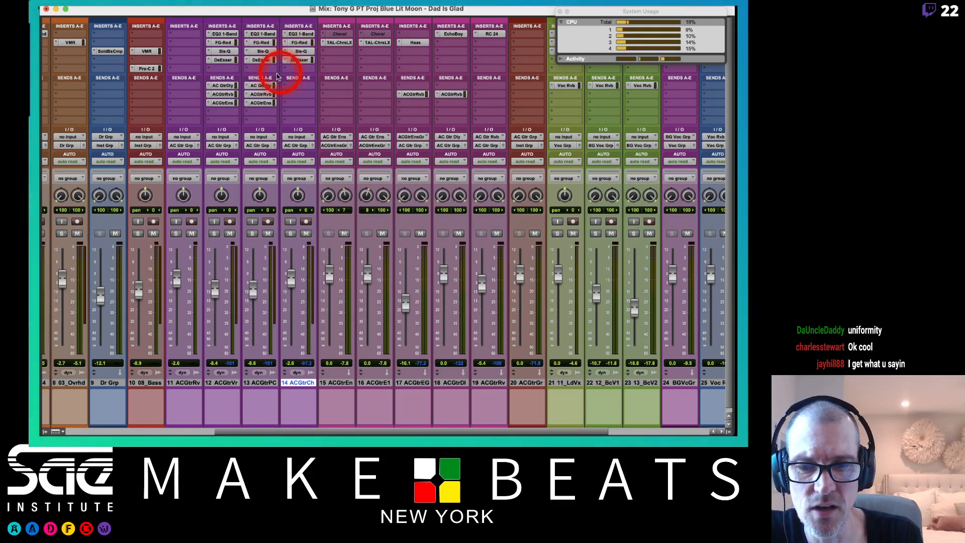
pyautogui.moveTo(263, 86); pyautogui.dragTo(297, 103)
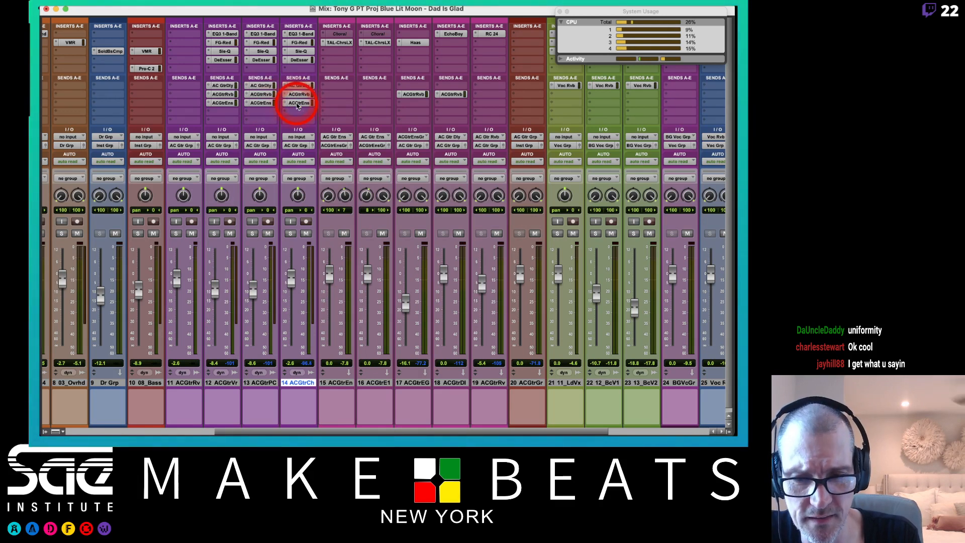
# Step: Set AC Gtr Chor's AC Gtr Dly send to 0.0 dB, check its AC Gtr Ens send, and close the send window
pyautogui.click(299, 85)
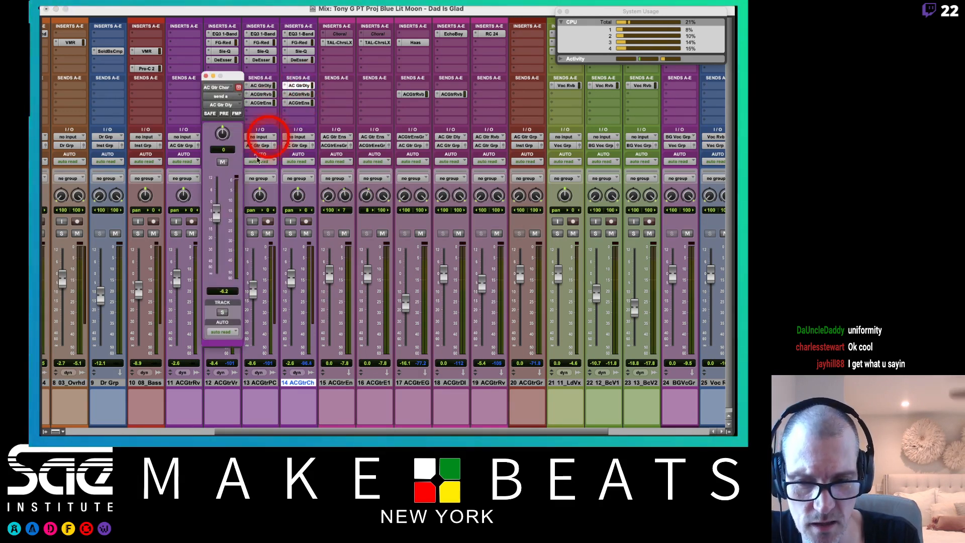
pyautogui.keyDown('alt'); pyautogui.click(216, 212); pyautogui.keyUp('alt')
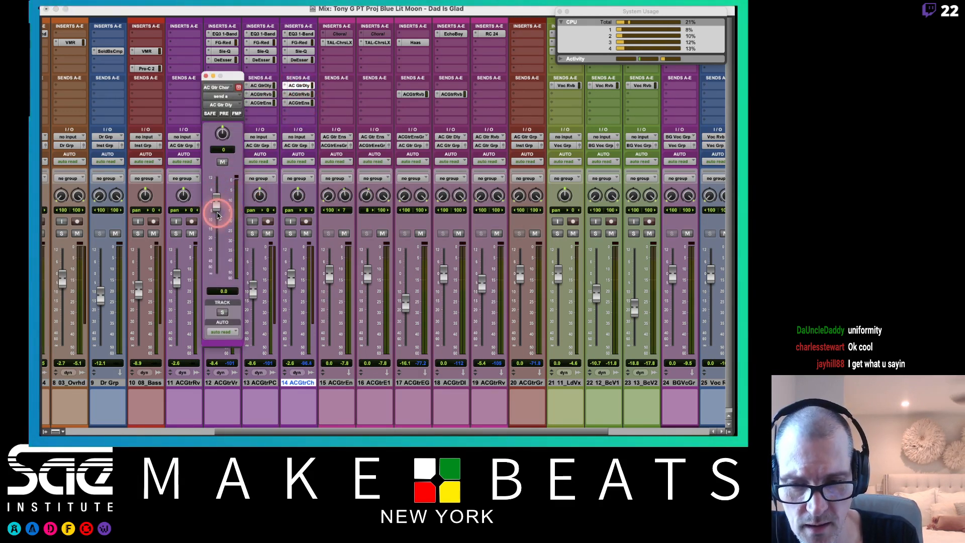
pyautogui.click(299, 103)
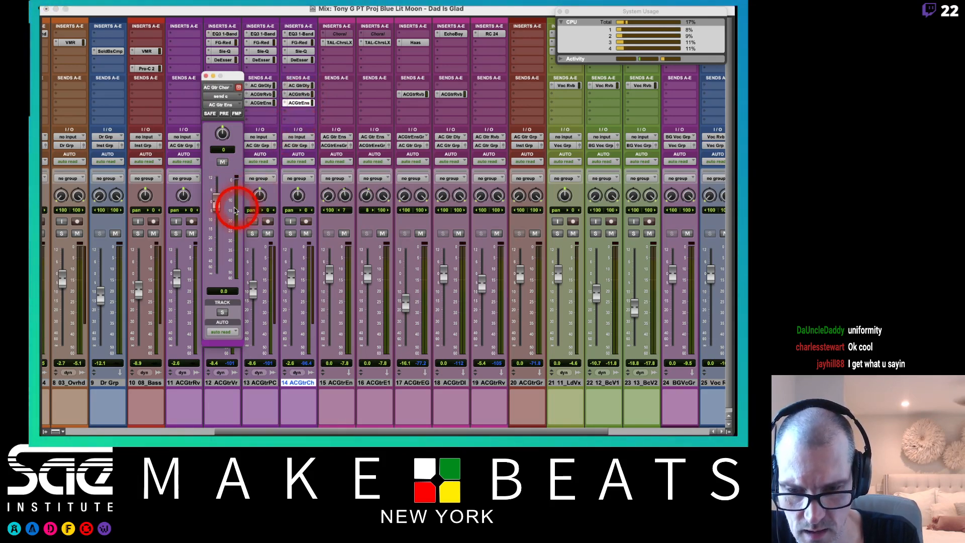
pyautogui.moveTo(410, 318)
pyautogui.mouseDown()
pyautogui.moveTo(409, 383)
pyautogui.moveTo(410, 310)
pyautogui.mouseUp()
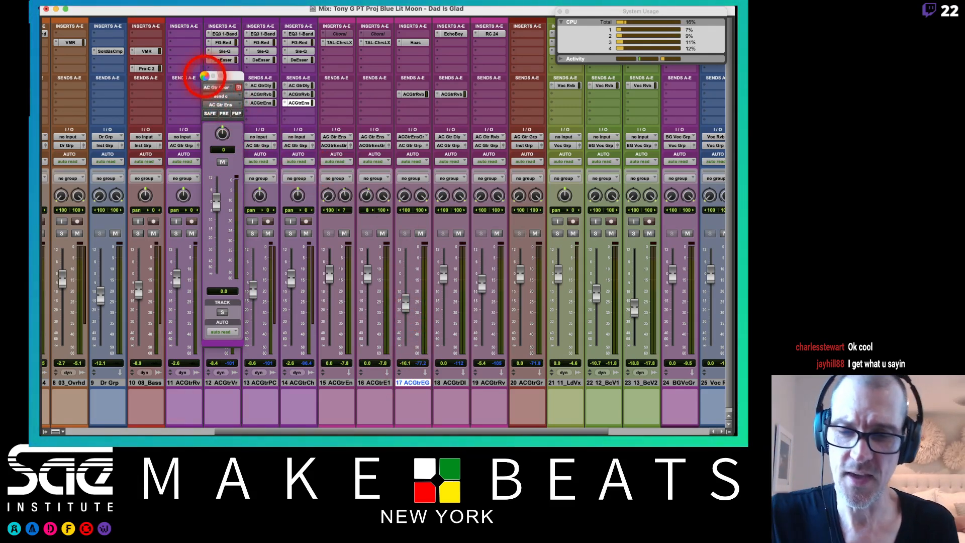
pyautogui.click(205, 76)
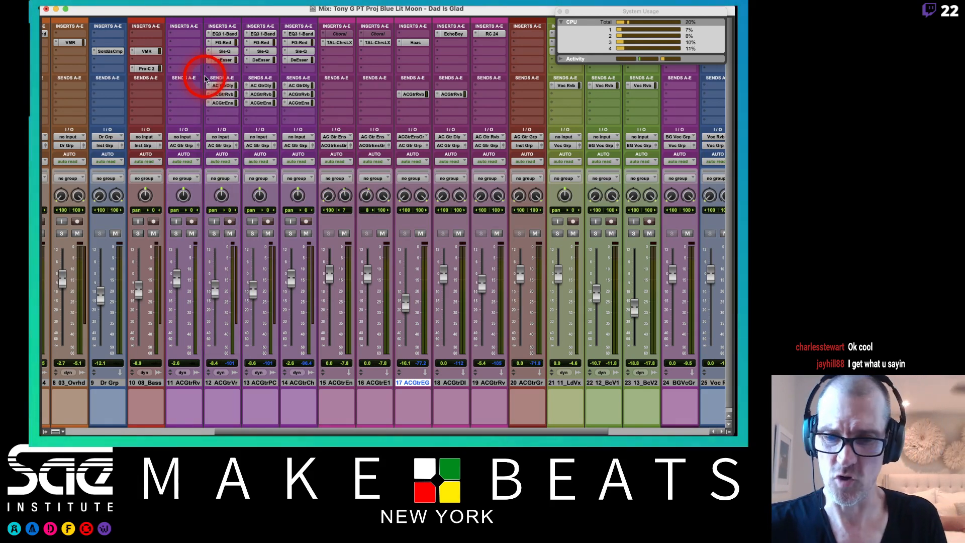
# Step: Play the song from the edit cursor just before C1 and solo the AC Gtr Chor track
pyautogui.press('super+equal')
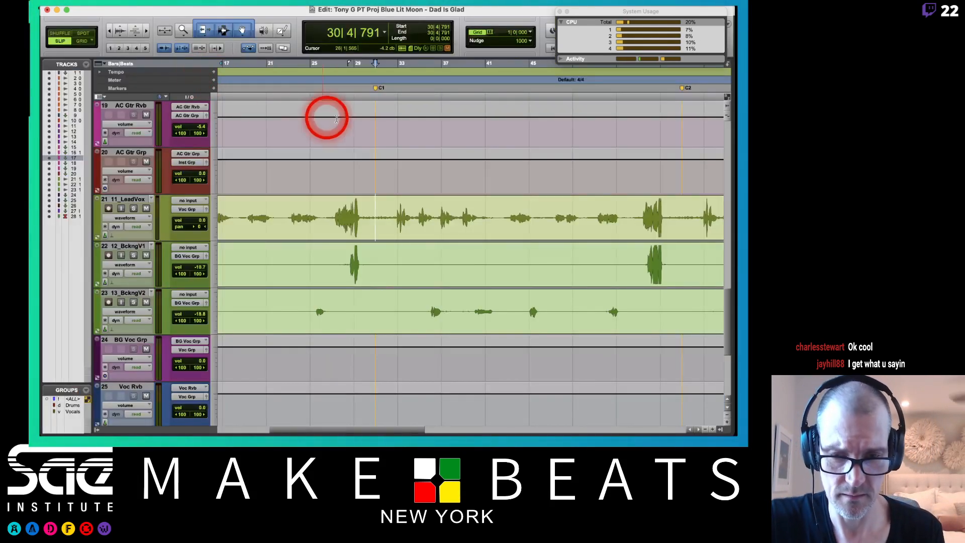
pyautogui.scroll(6, 341, 129)
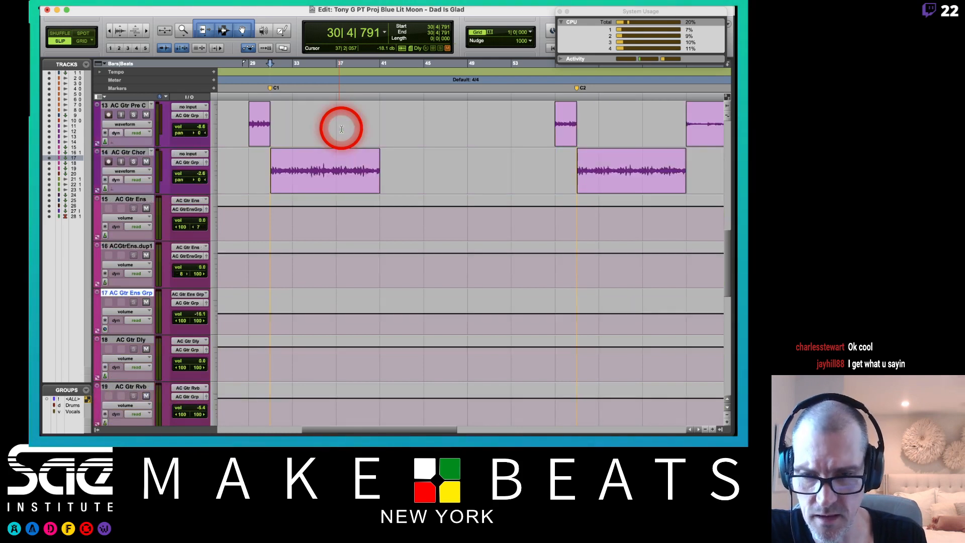
pyautogui.press('space')
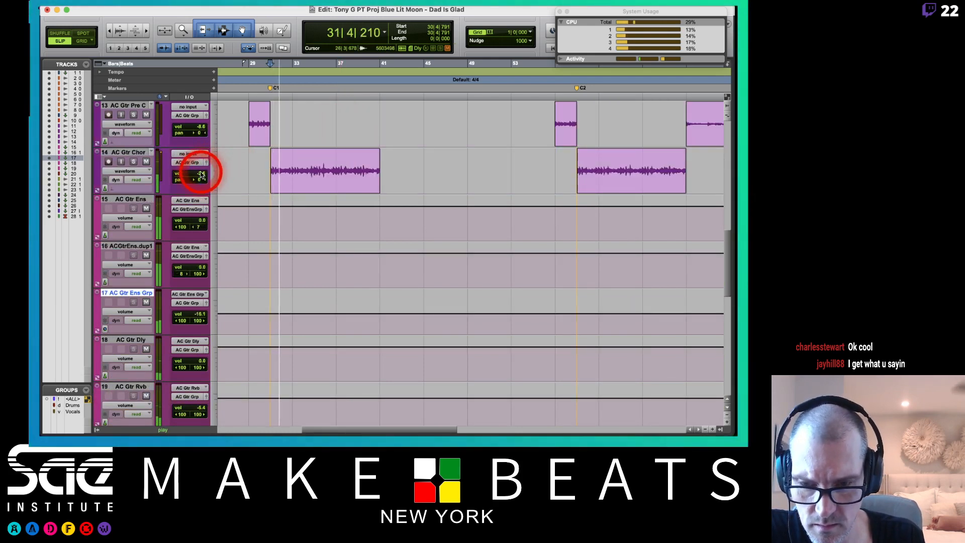
pyautogui.click(134, 162)
pyautogui.click(265, 188)
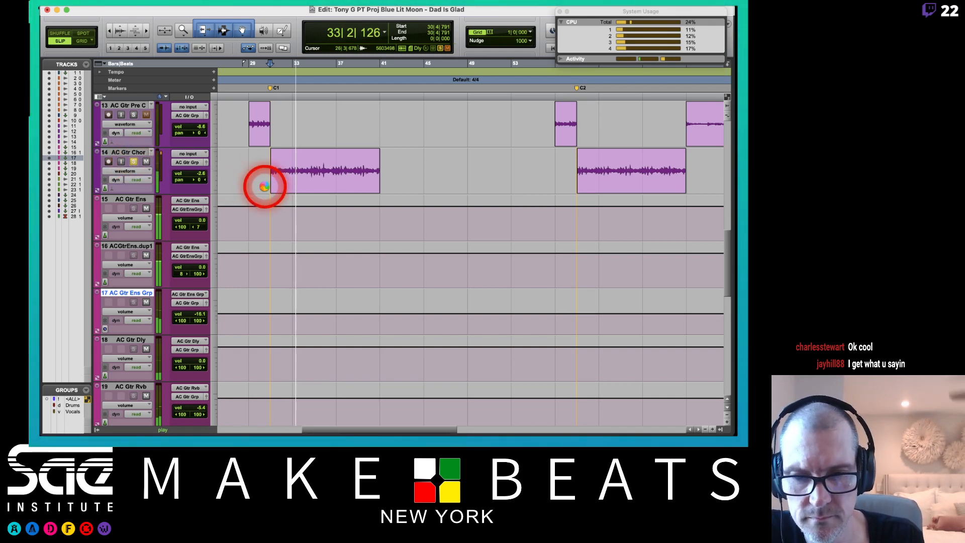
# Step: Move AC Gtr Chor's DeEsser down to the fifth insert slot and browse the Harmonic plug-ins for the freed fourth slot
pyautogui.press('super+equal')
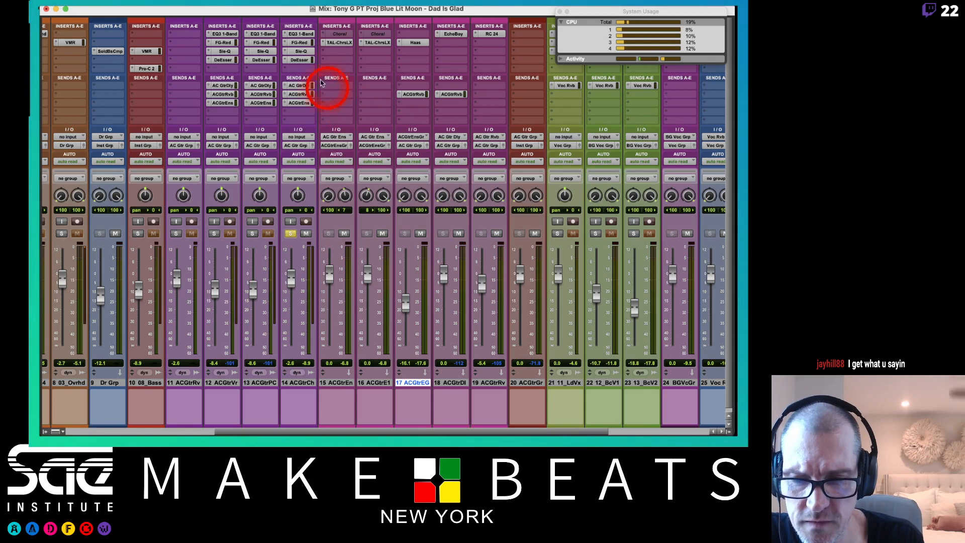
pyautogui.moveTo(300, 61); pyautogui.dragTo(386, 65)
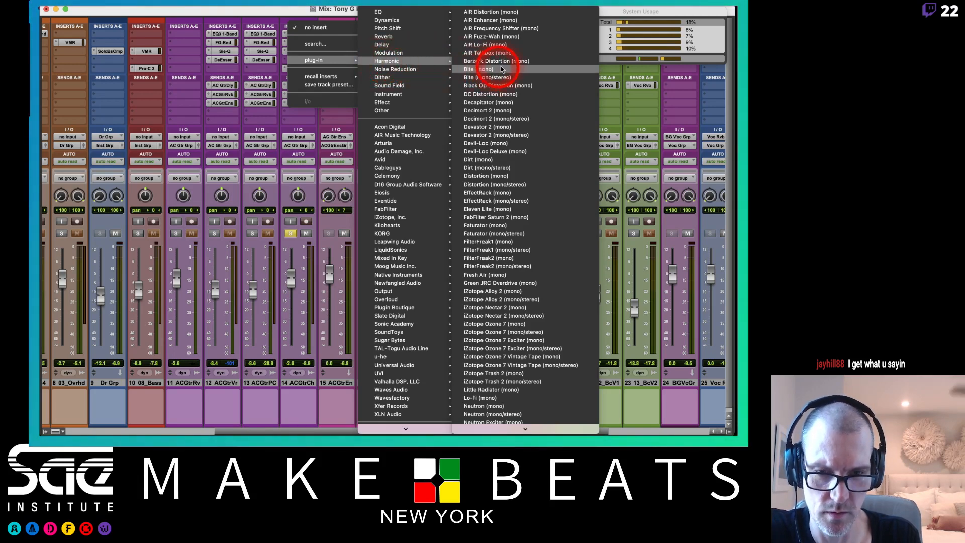
pyautogui.scroll(-3, 504, 68)
pyautogui.scroll(-8, 504, 68)
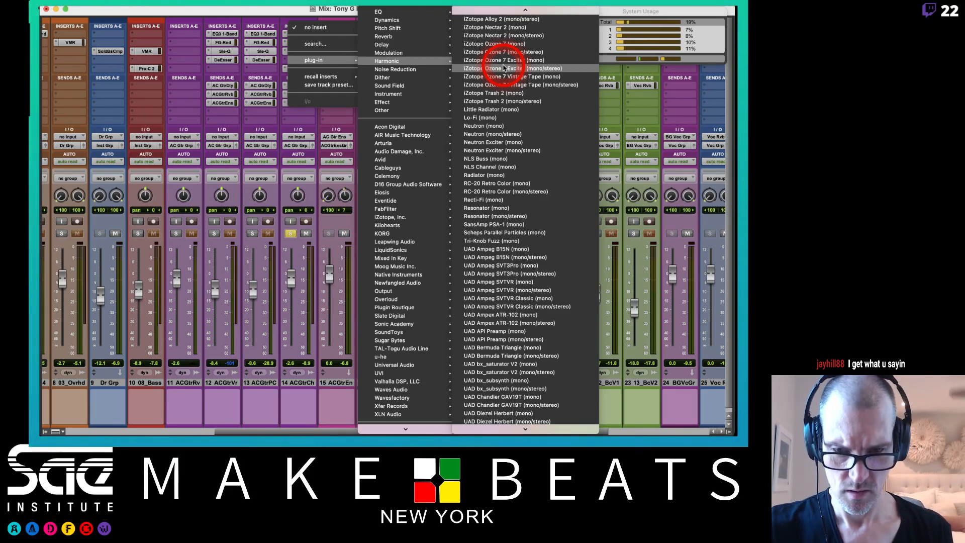
pyautogui.scroll(-20, 504, 68)
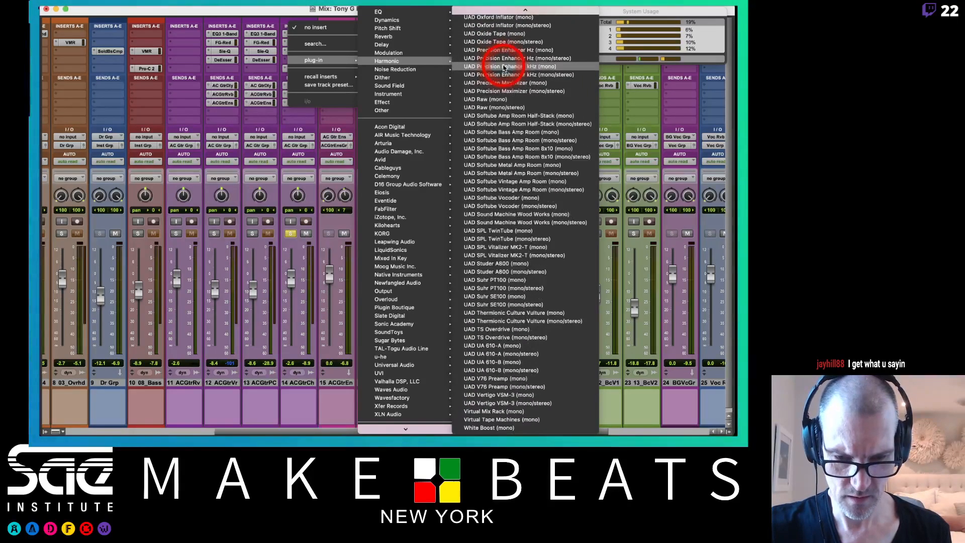
pyautogui.scroll(20, 504, 68)
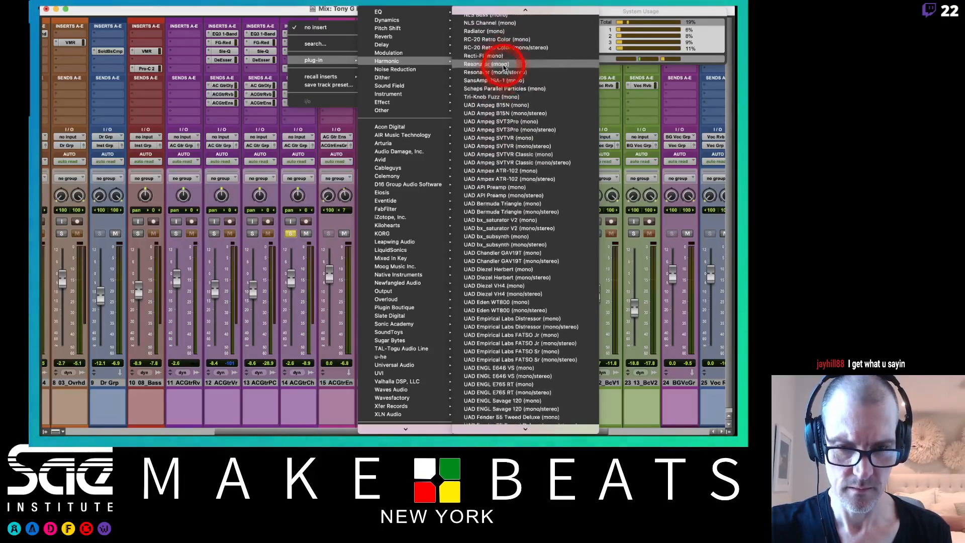
pyautogui.scroll(-2, 504, 68)
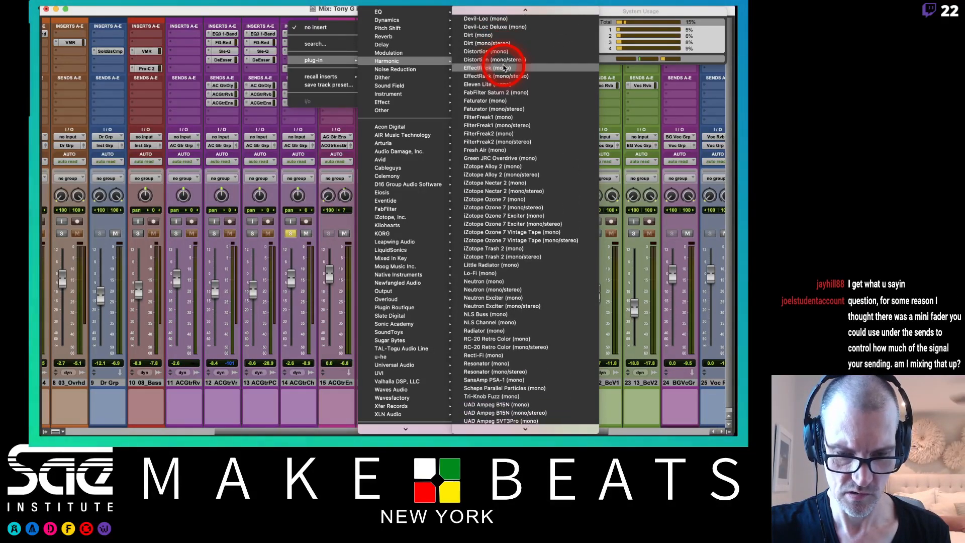
pyautogui.scroll(-2, 504, 68)
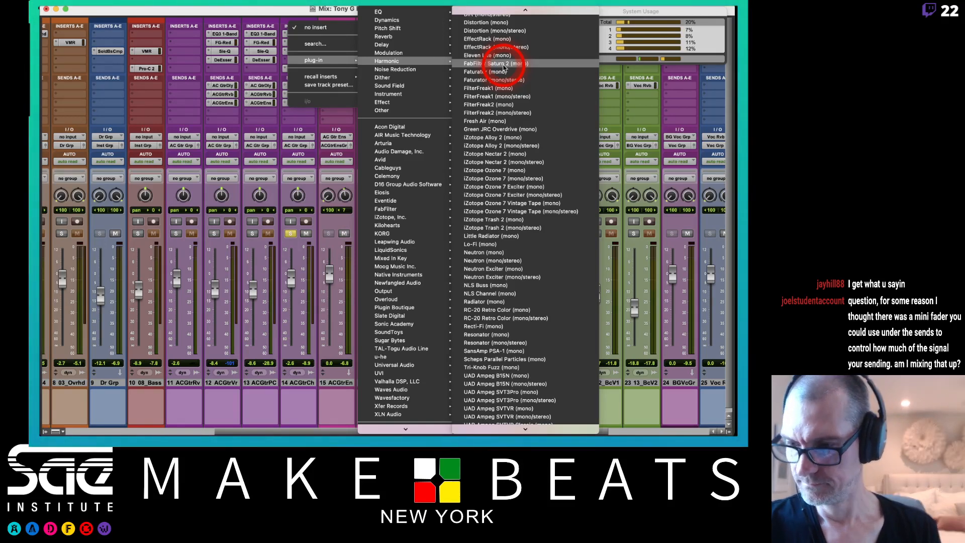
pyautogui.scroll(-12, 504, 68)
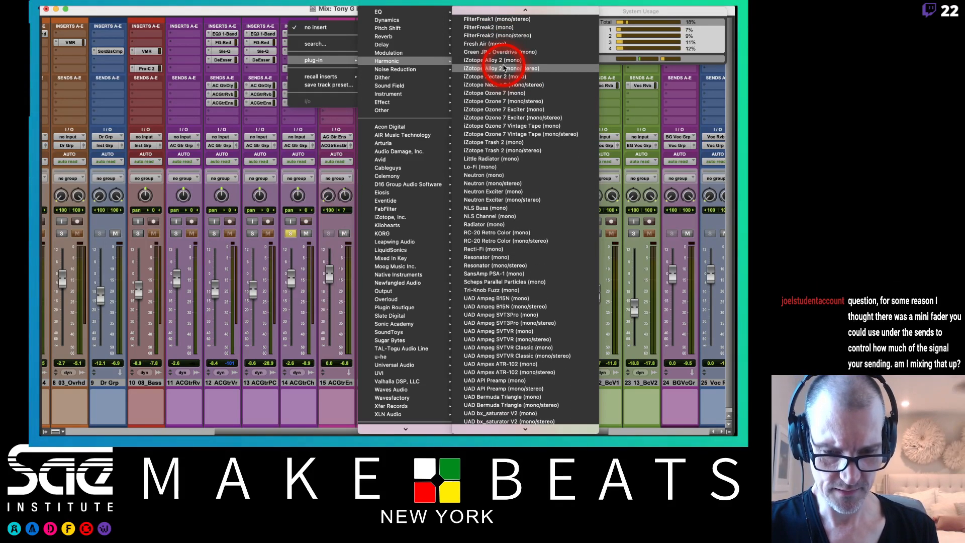
pyautogui.scroll(-20, 504, 68)
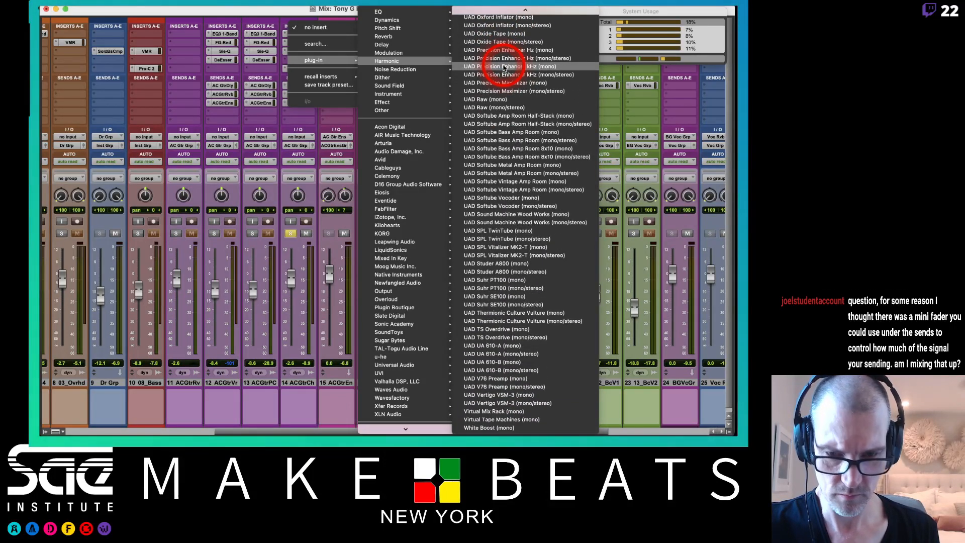
# Step: Search for "therm", try Thermal (mono/stereo) in AC Gtr Chor's fourth insert slot, and clear that slot again
pyautogui.click(317, 43)
pyautogui.write('the')
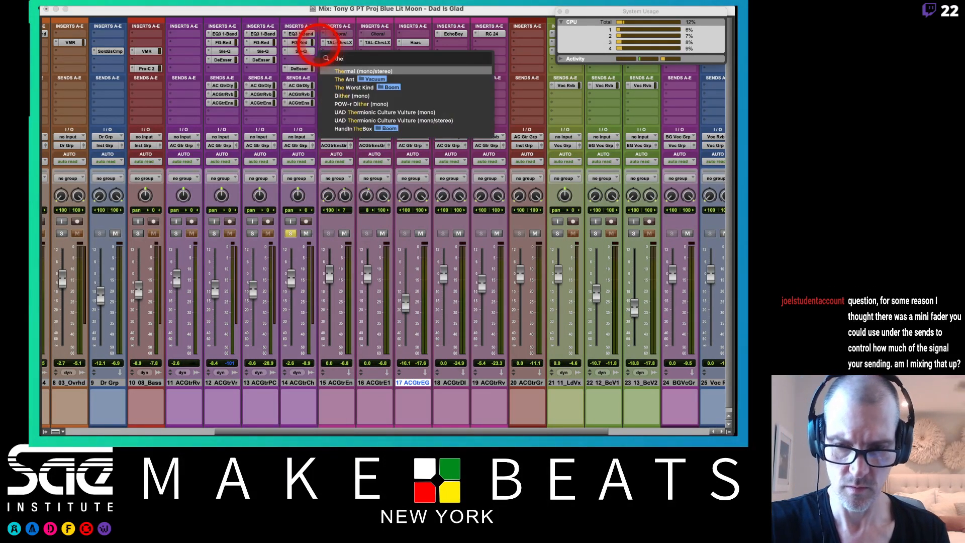
pyautogui.write('rm')
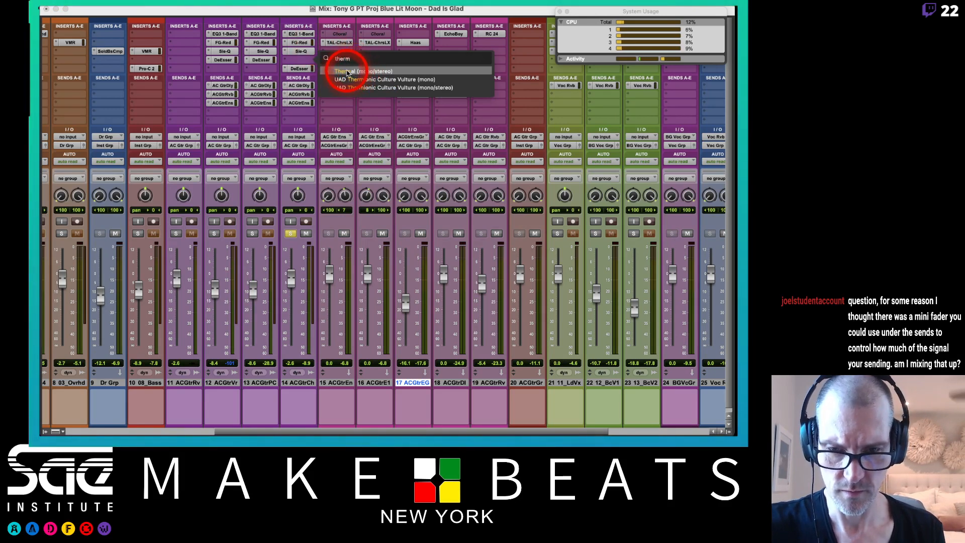
pyautogui.click(347, 72)
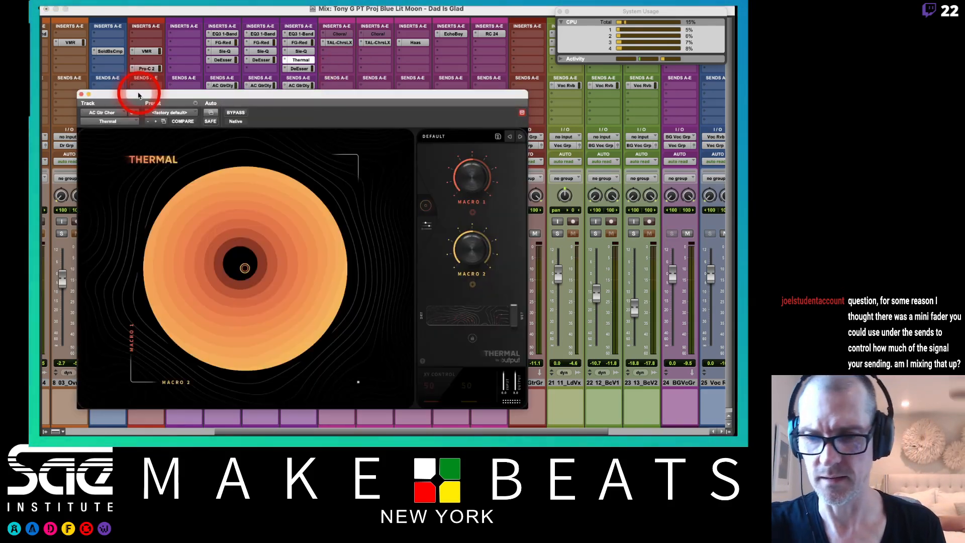
pyautogui.click(81, 94)
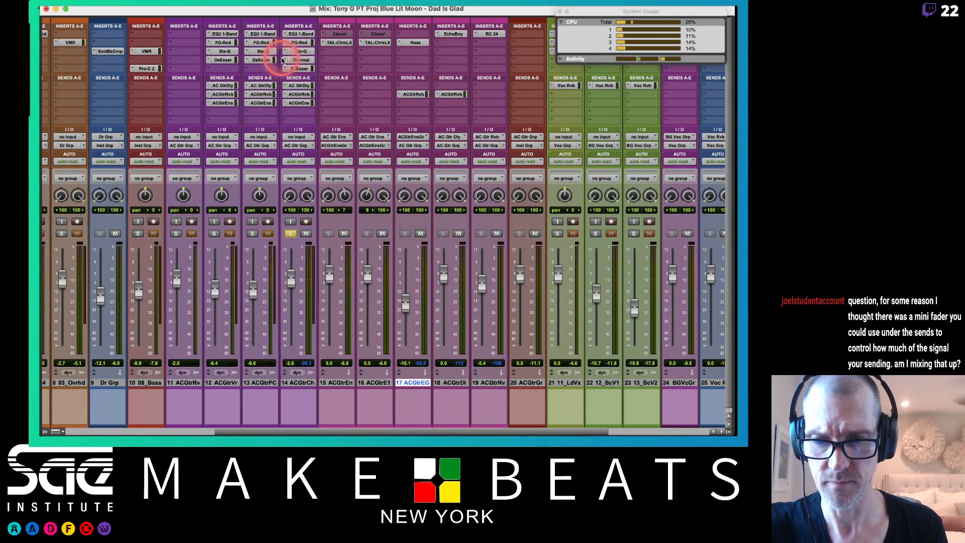
pyautogui.click(290, 60)
pyautogui.click(314, 26)
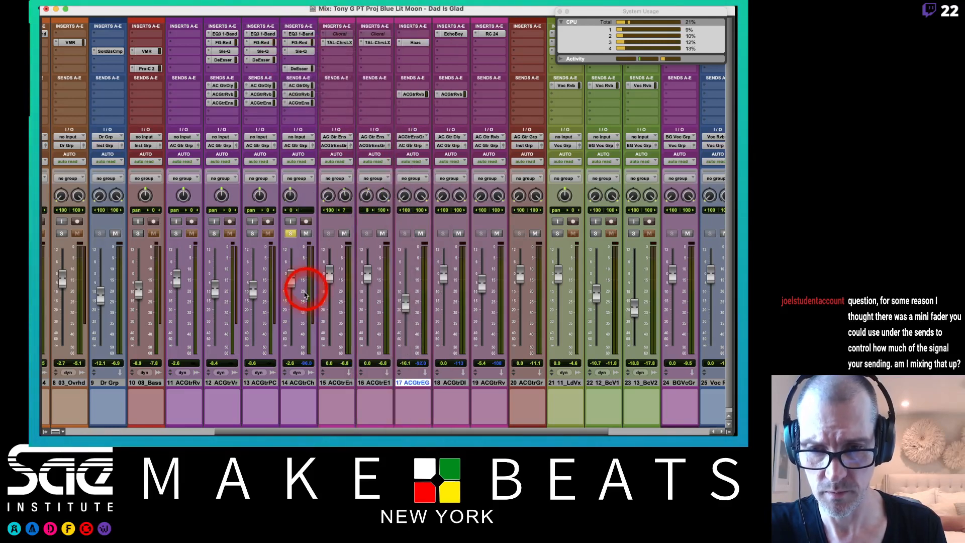
# Step: Create one stereo Aux Input track named AC Gtr Saturation directly after AC Gtr Chor
pyautogui.click(297, 382)
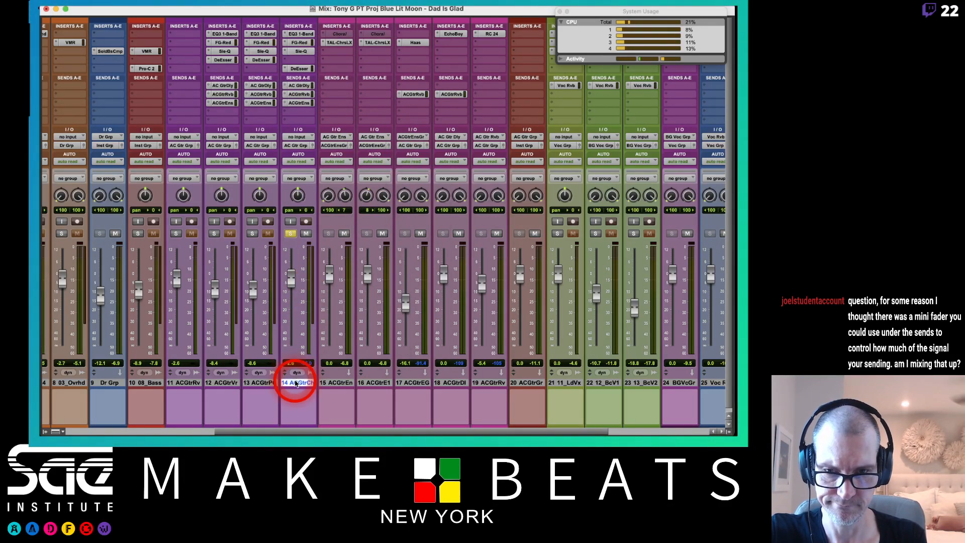
pyautogui.press('super+shift+n')
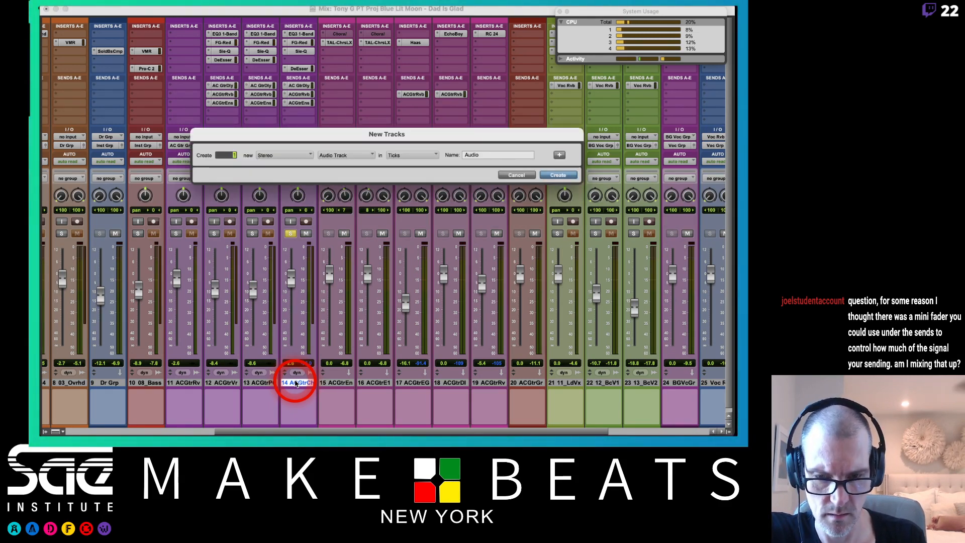
pyautogui.press('super+Down')
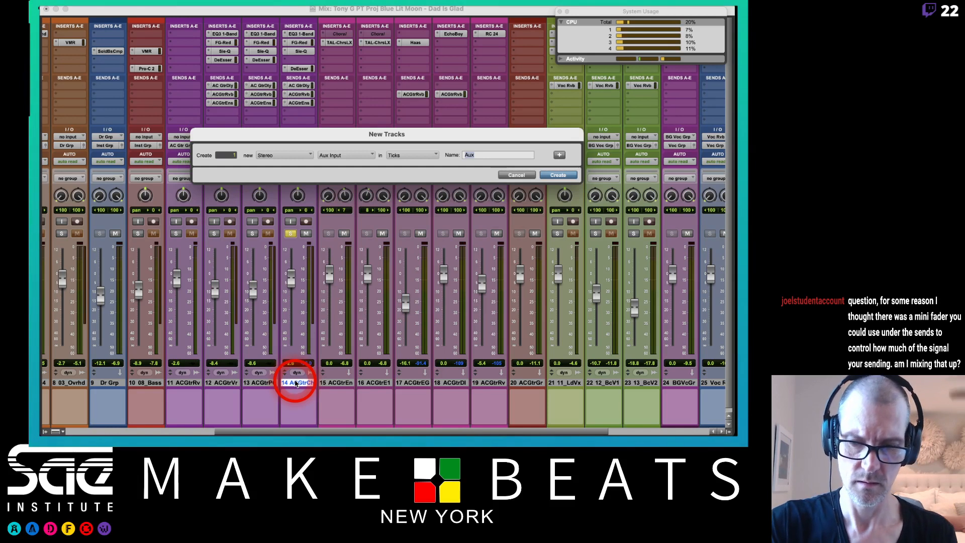
pyautogui.write('A')
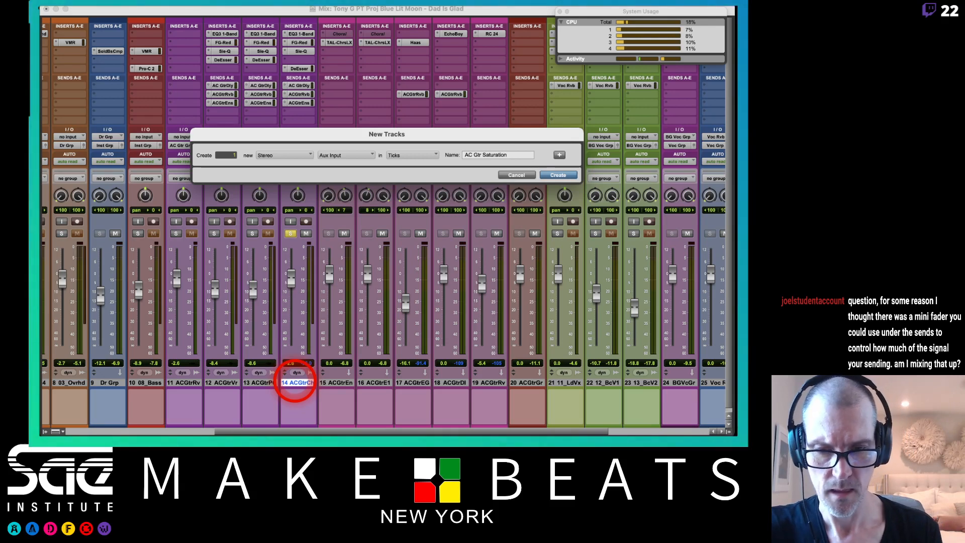
pyautogui.press('Return')
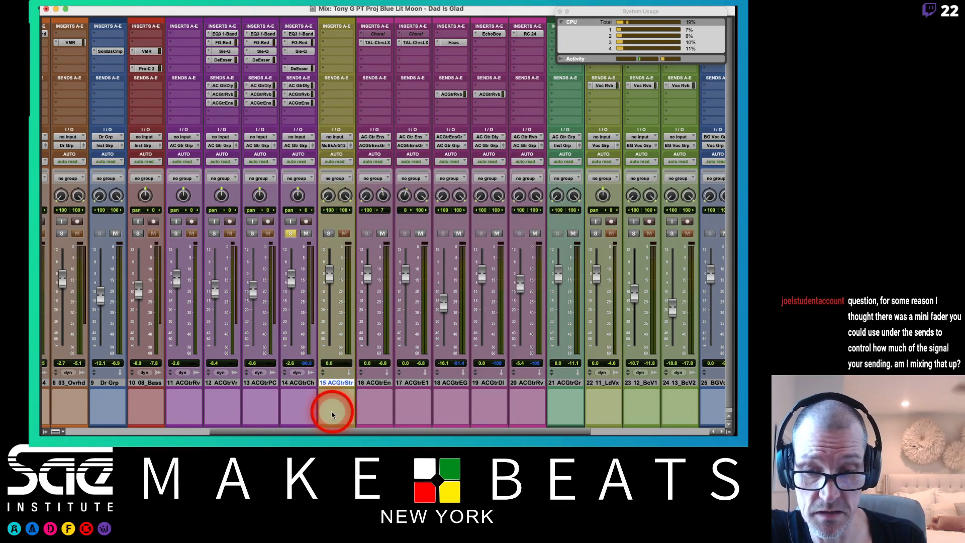
# Step: Give the AC Gtr Saturation track the same magenta colour as AC Gtr Ens and close the colour palette
pyautogui.scroll(-1, 332, 413)
pyautogui.hscroll(-1, 331, 413)
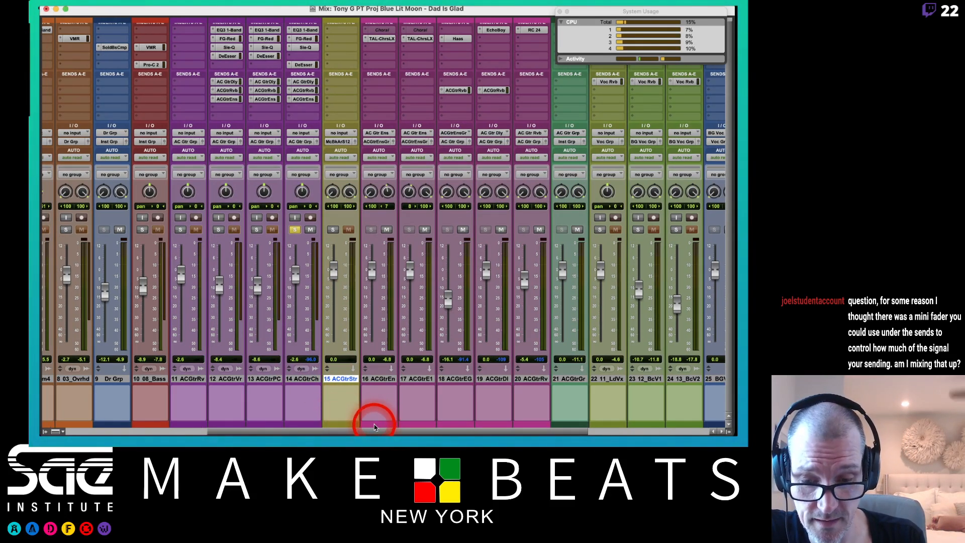
pyautogui.keyDown('shift'); pyautogui.click(378, 378); pyautogui.keyUp('shift')
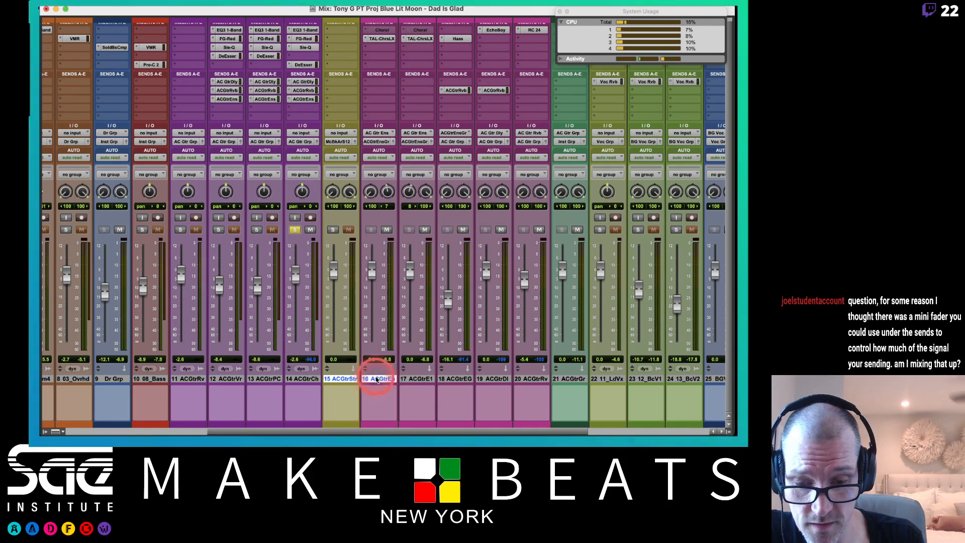
pyautogui.doubleClick(338, 422)
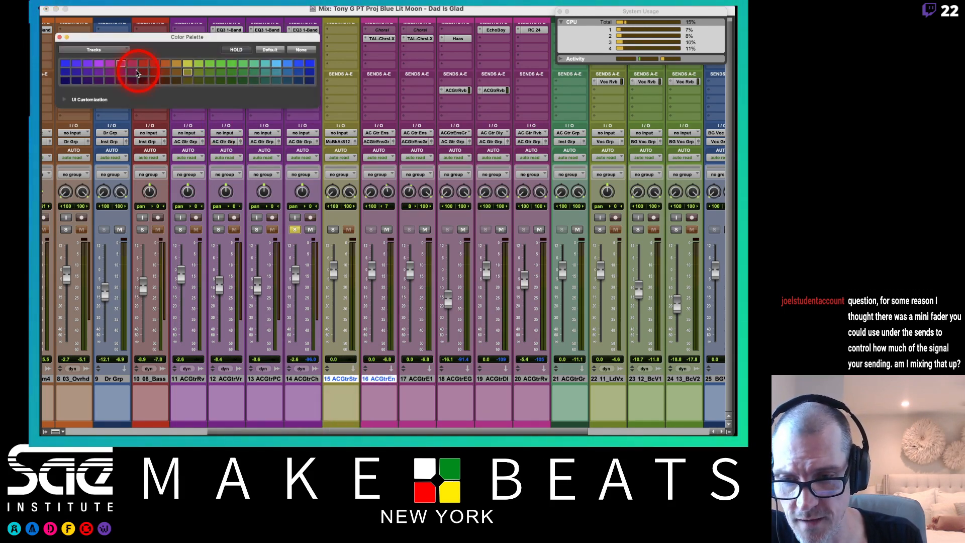
pyautogui.click(121, 63)
pyautogui.click(59, 36)
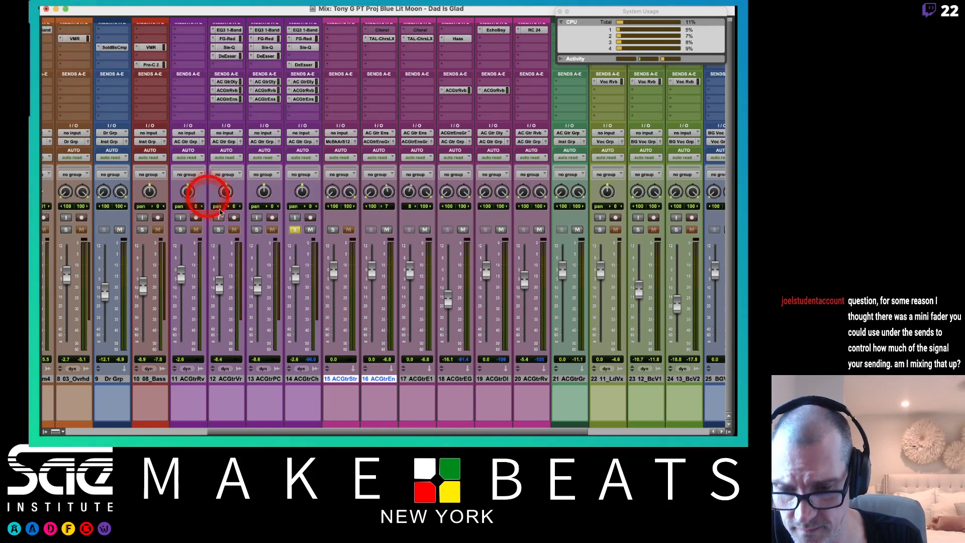
# Step: Recolour the Dr Grp track with the orange of 03_Ovrhd and close the colour palette
pyautogui.hscroll(-3, 226, 216)
pyautogui.click(191, 378)
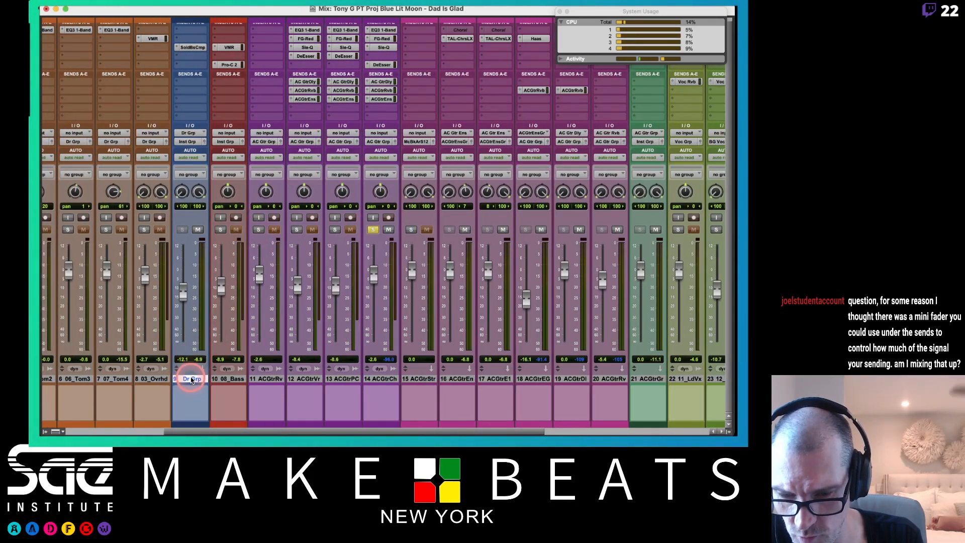
pyautogui.keyDown('shift'); pyautogui.click(152, 378); pyautogui.keyUp('shift')
pyautogui.doubleClick(183, 406)
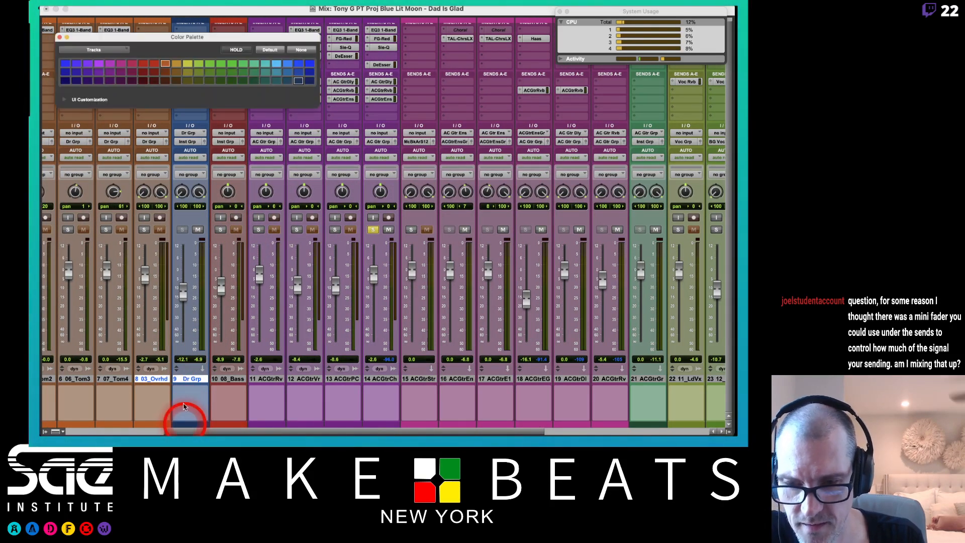
pyautogui.click(166, 64)
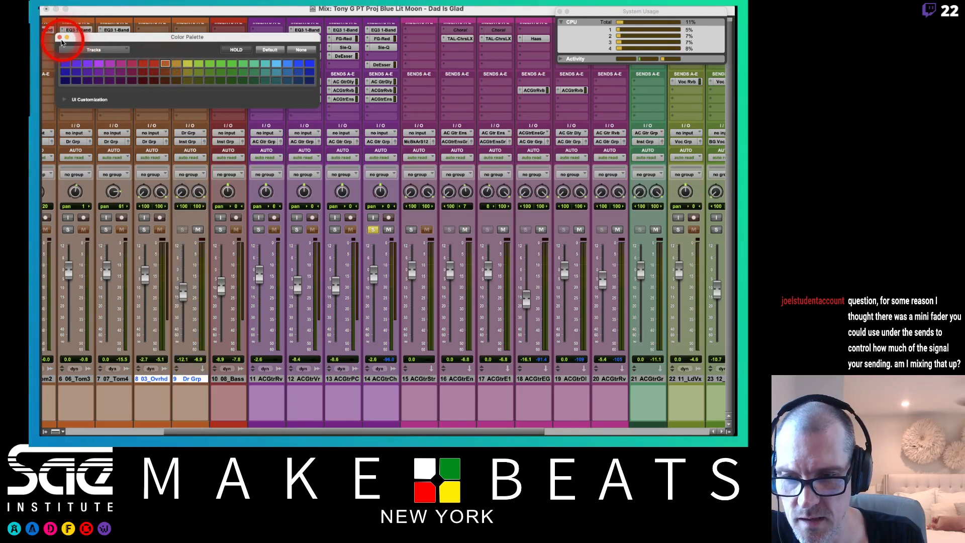
pyautogui.click(59, 39)
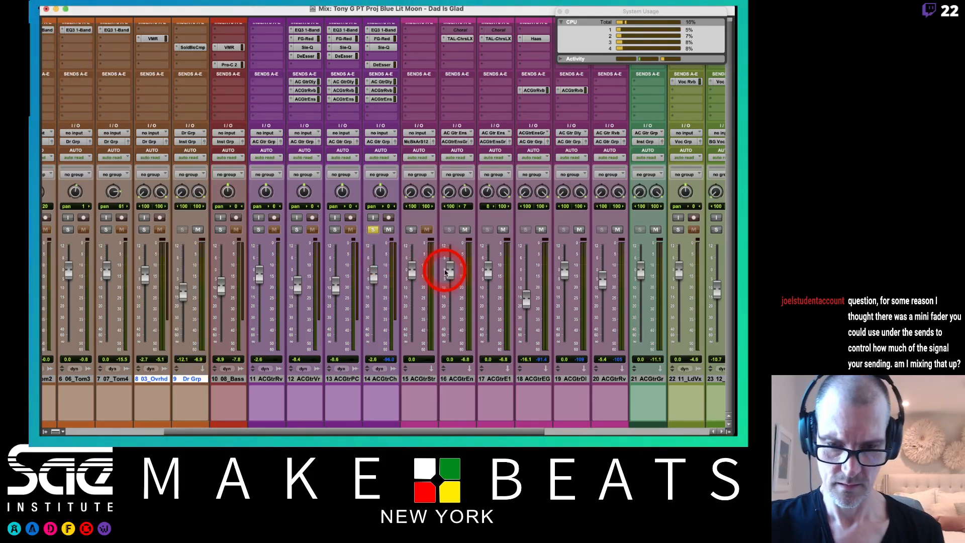
# Step: Recolour the 11_LdVx, BGVcGr, Voc Rvb and Voc Grp tracks together with a dark olive shade
pyautogui.hscroll(10, 444, 271)
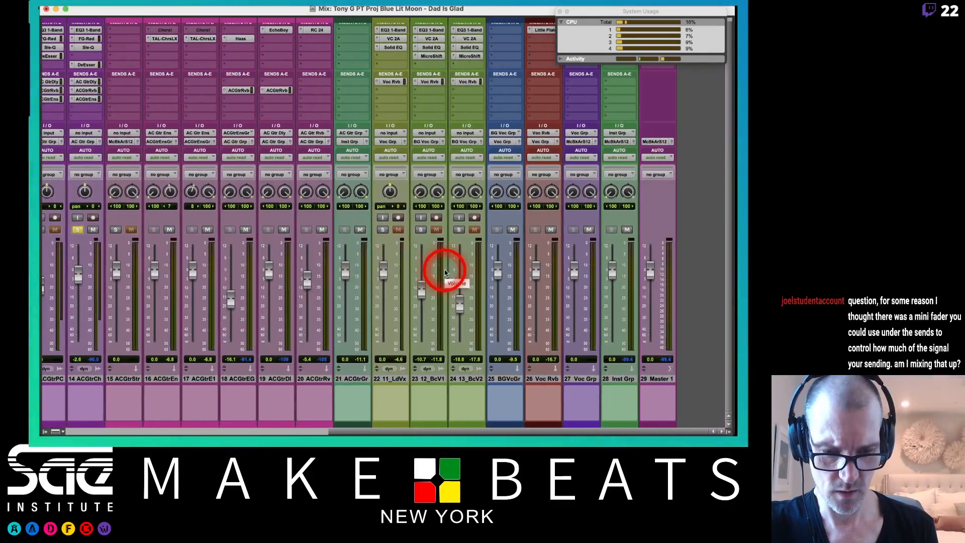
pyautogui.scroll(1, 444, 272)
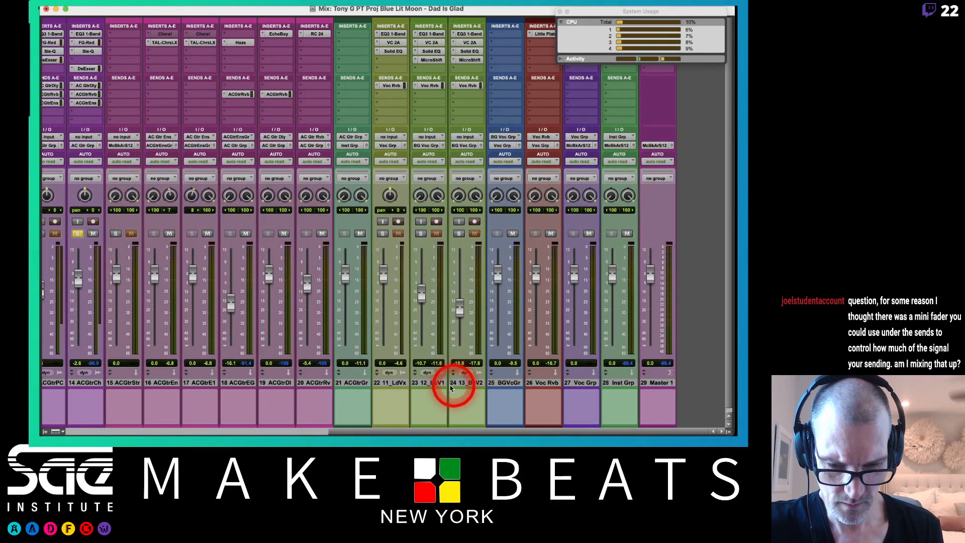
pyautogui.click(398, 383)
pyautogui.keyDown('super'); pyautogui.click(504, 383); pyautogui.keyUp('super')
pyautogui.keyDown('super'); pyautogui.click(542, 385); pyautogui.keyUp('super')
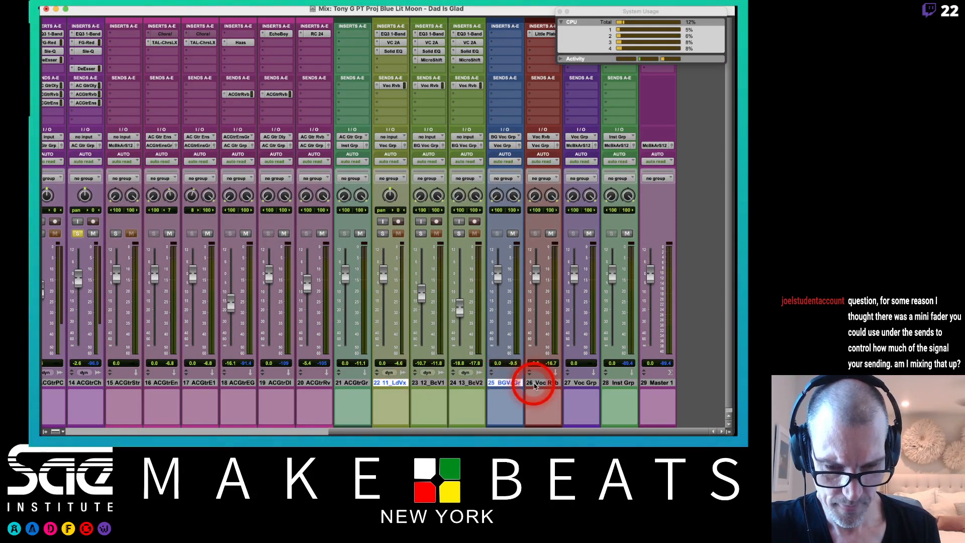
pyautogui.keyDown('super'); pyautogui.click(581, 383); pyautogui.keyUp('super')
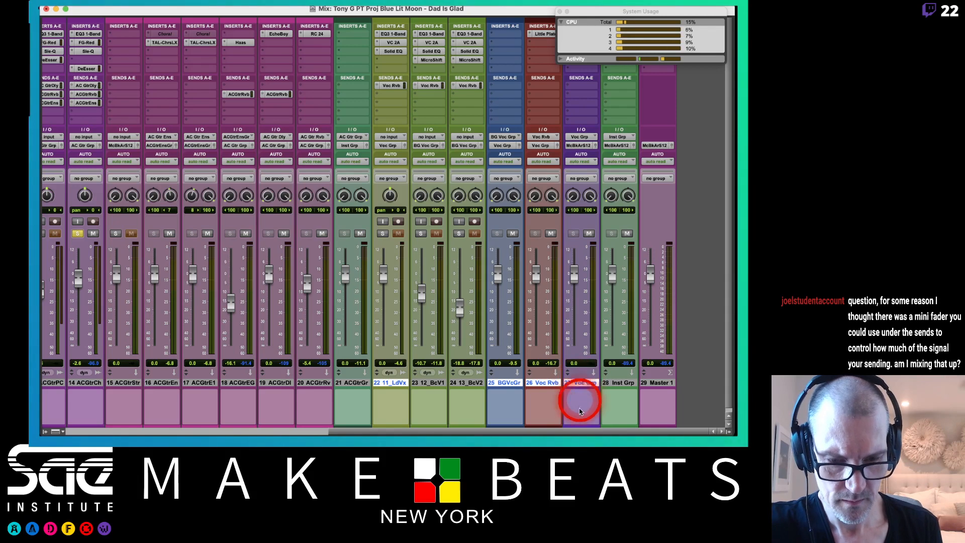
pyautogui.scroll(-1, 579, 426)
pyautogui.doubleClick(580, 427)
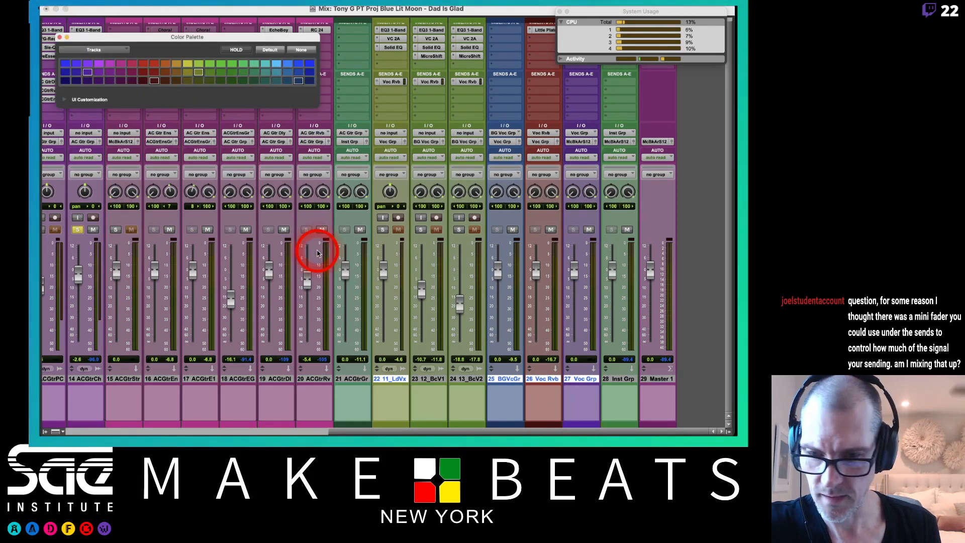
pyautogui.click(198, 72)
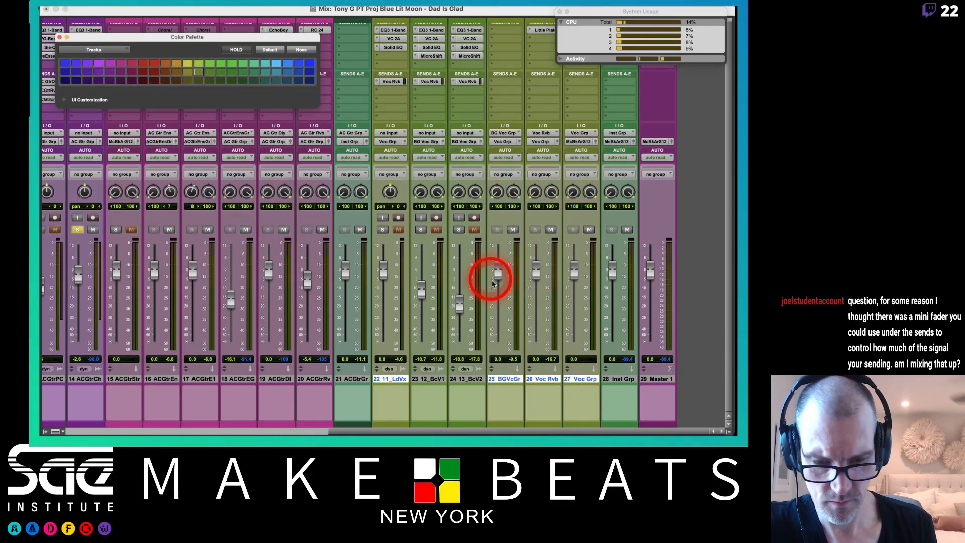
pyautogui.click(197, 80)
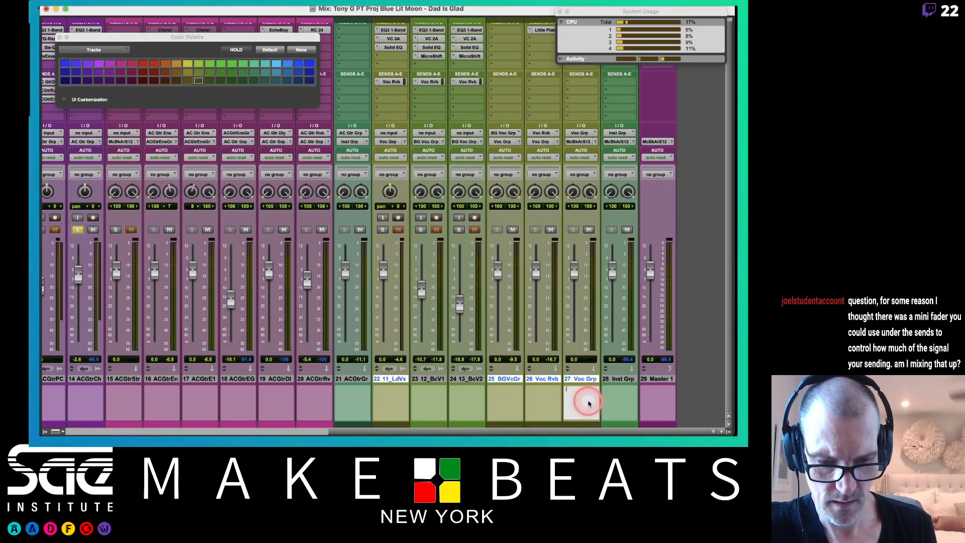
# Step: Colour the Inst Grp track bright blue and the Voc Grp track bright green, and close the colour palette
pyautogui.click(622, 379)
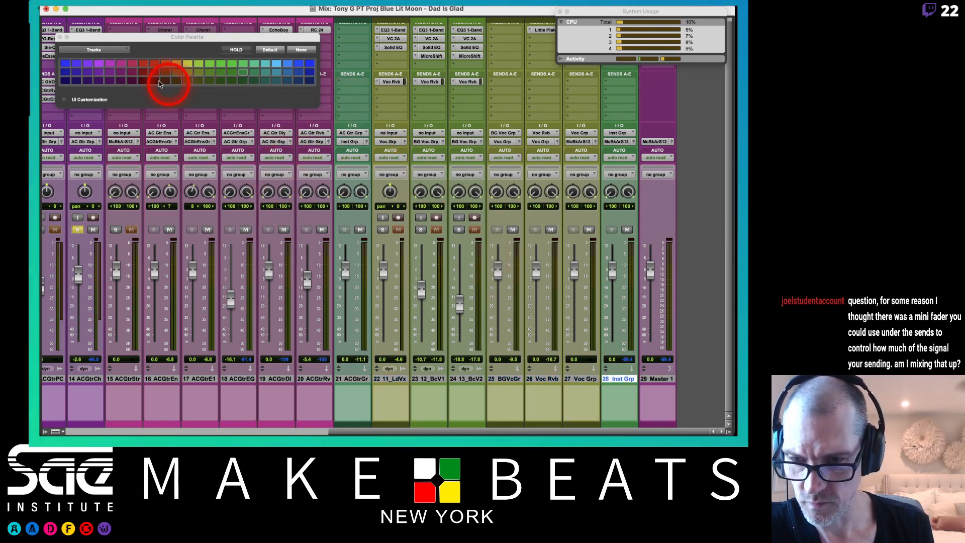
pyautogui.click(65, 64)
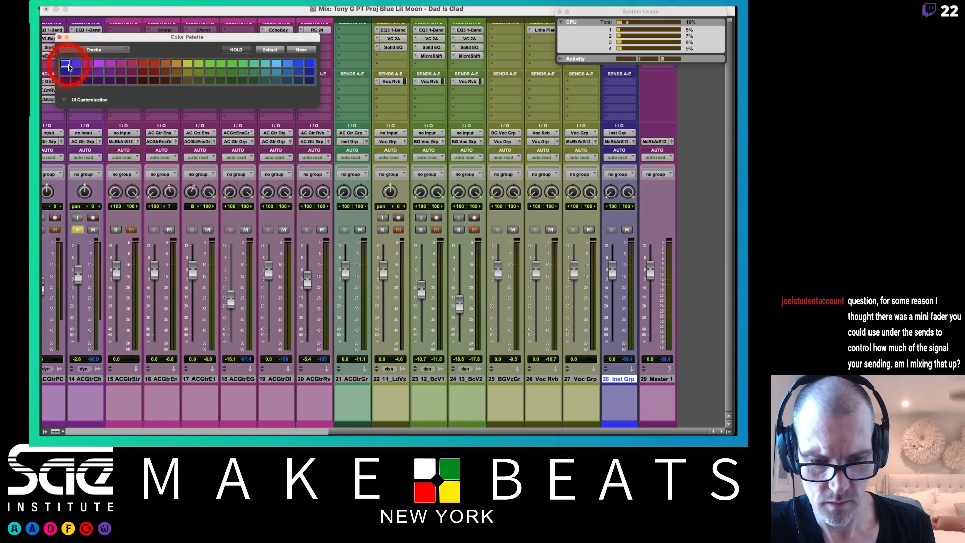
pyautogui.click(579, 381)
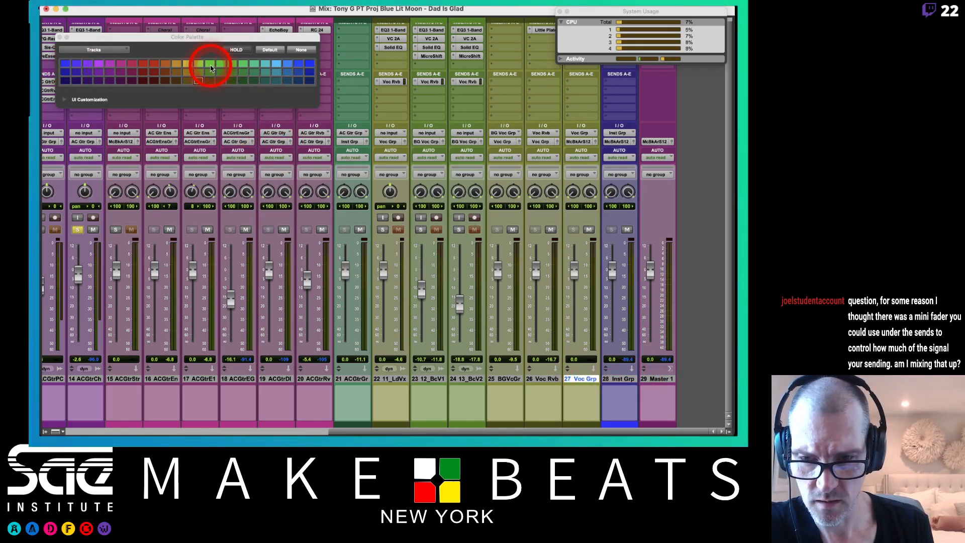
pyautogui.click(210, 67)
pyautogui.click(60, 37)
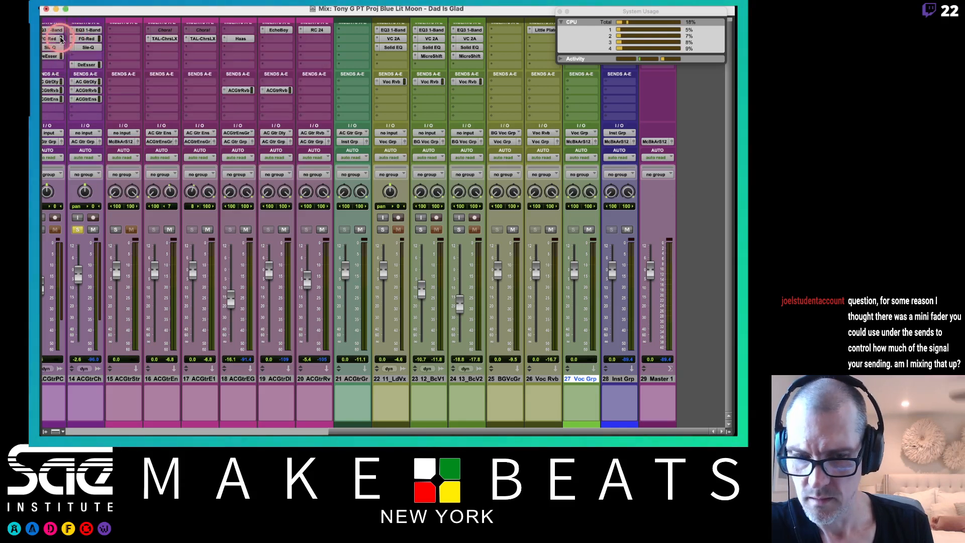
# Step: Expand all sends to show their mini faders in the mixer, and collapse all of them again
pyautogui.hscroll(-10, 435, 362)
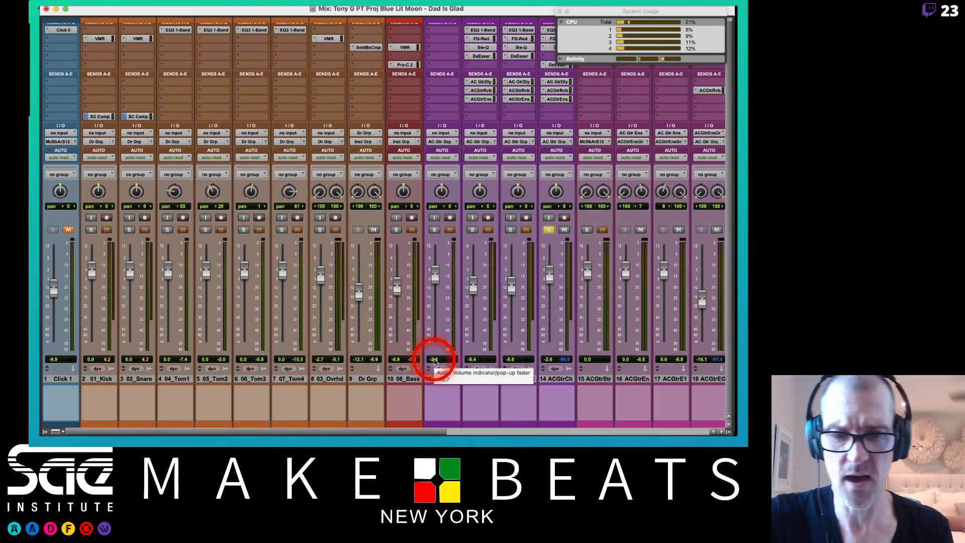
pyautogui.hscroll(1, 436, 362)
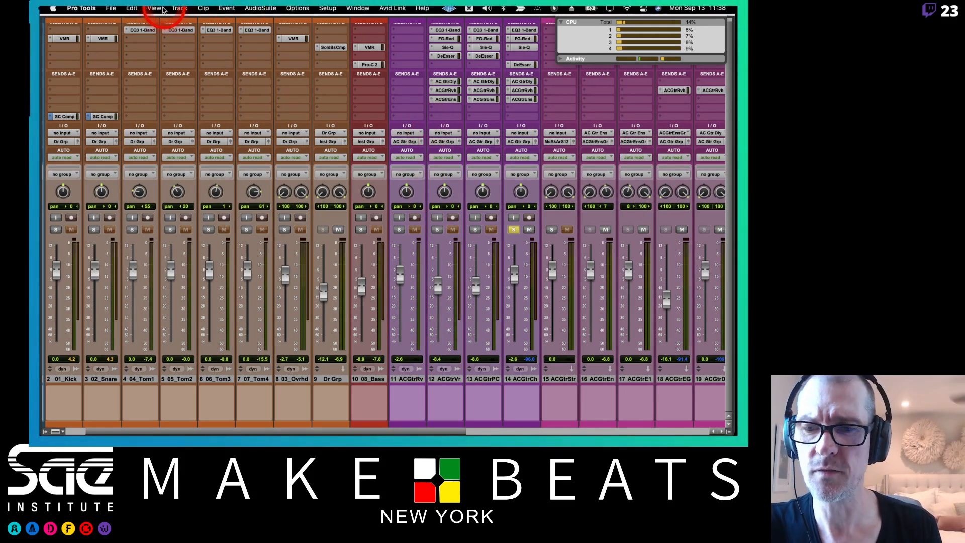
pyautogui.click(163, 9)
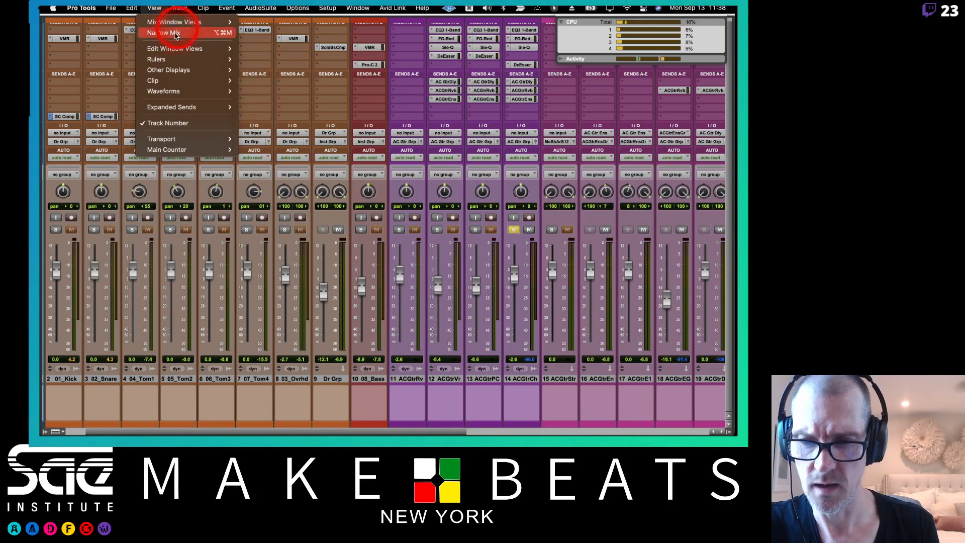
pyautogui.moveTo(173, 106)
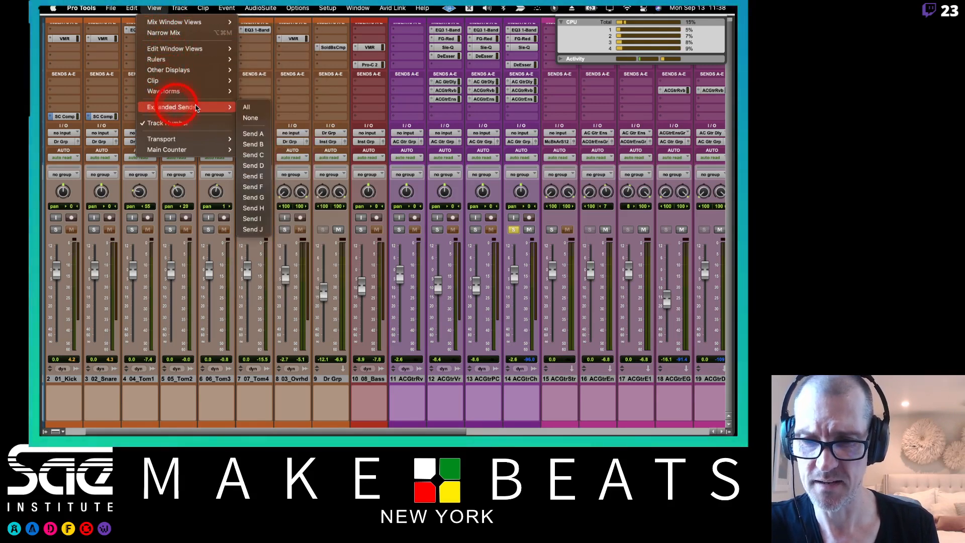
pyautogui.click(269, 111)
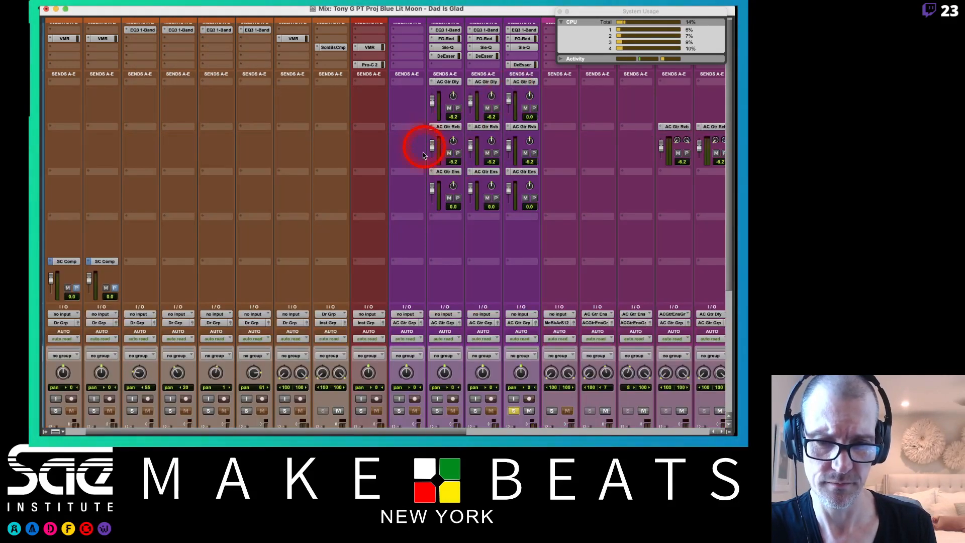
pyautogui.click(134, 8)
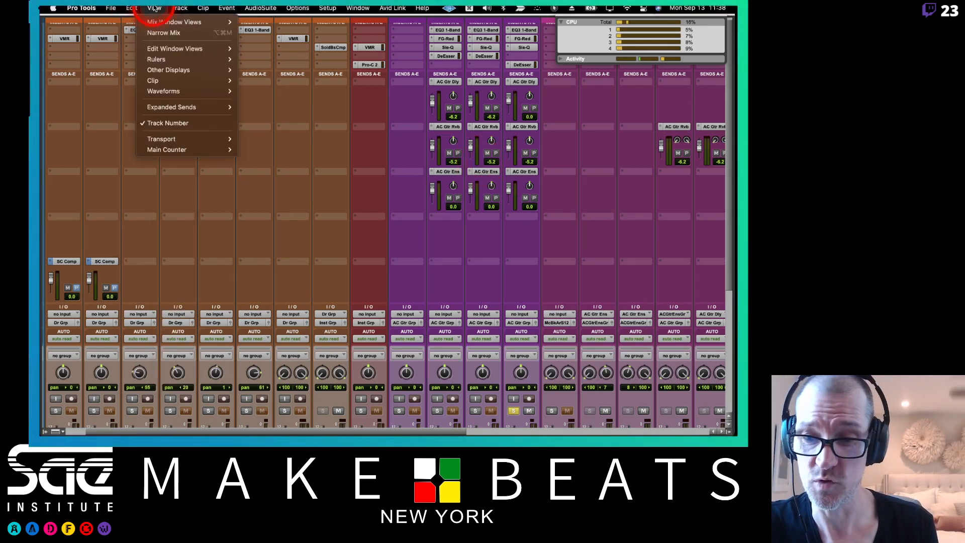
pyautogui.moveTo(190, 108)
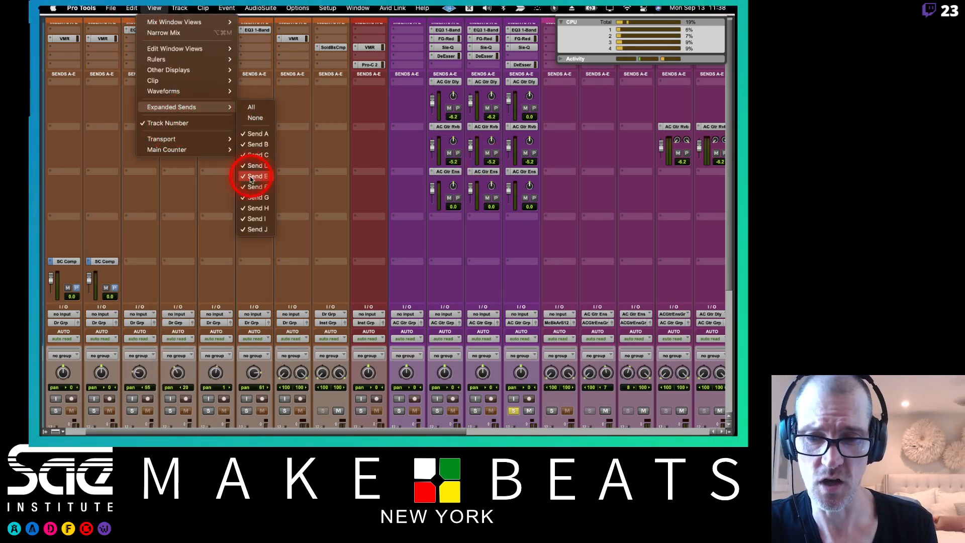
pyautogui.click(254, 119)
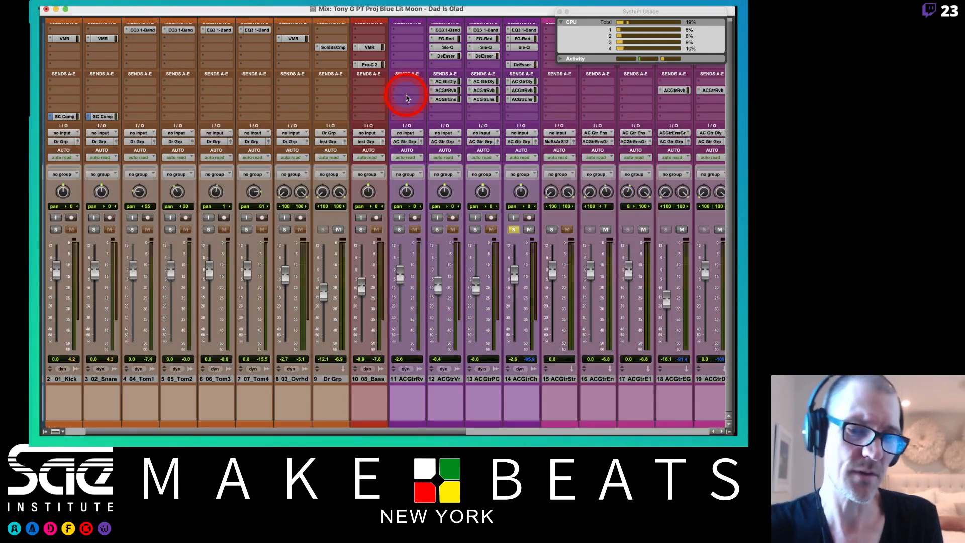
# Step: Move AC Gtr Chor's DeEsser from the fifth insert slot up to the fourth
pyautogui.hscroll(5, 437, 103)
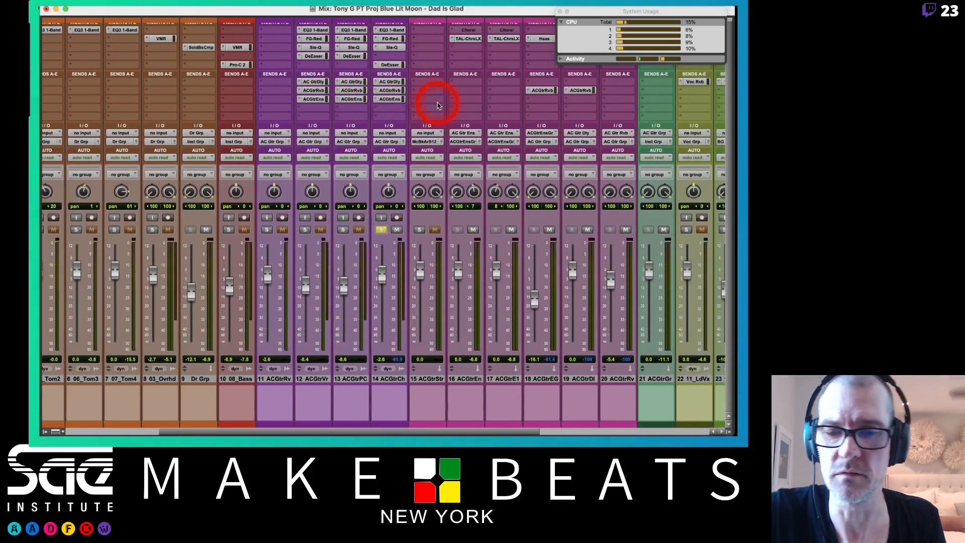
pyautogui.hscroll(1, 437, 106)
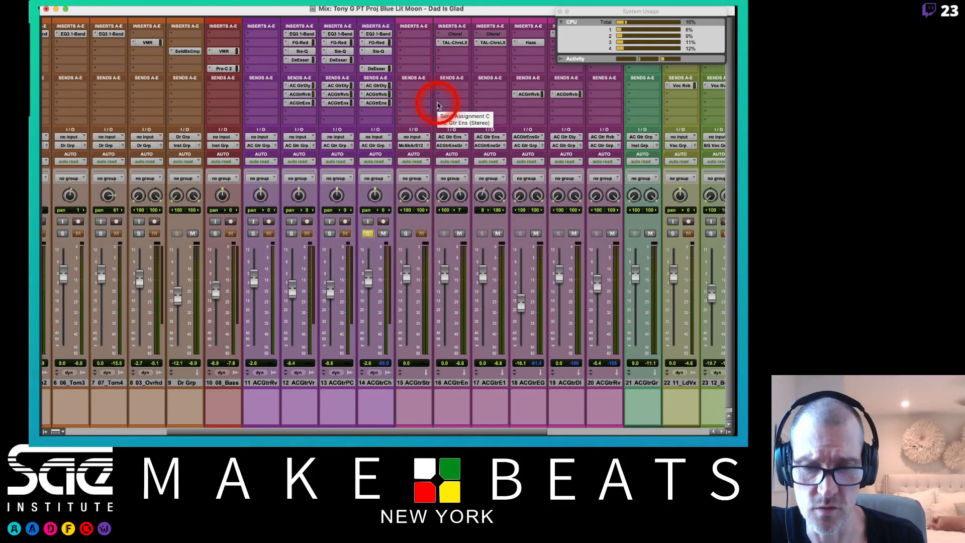
pyautogui.hscroll(3, 437, 106)
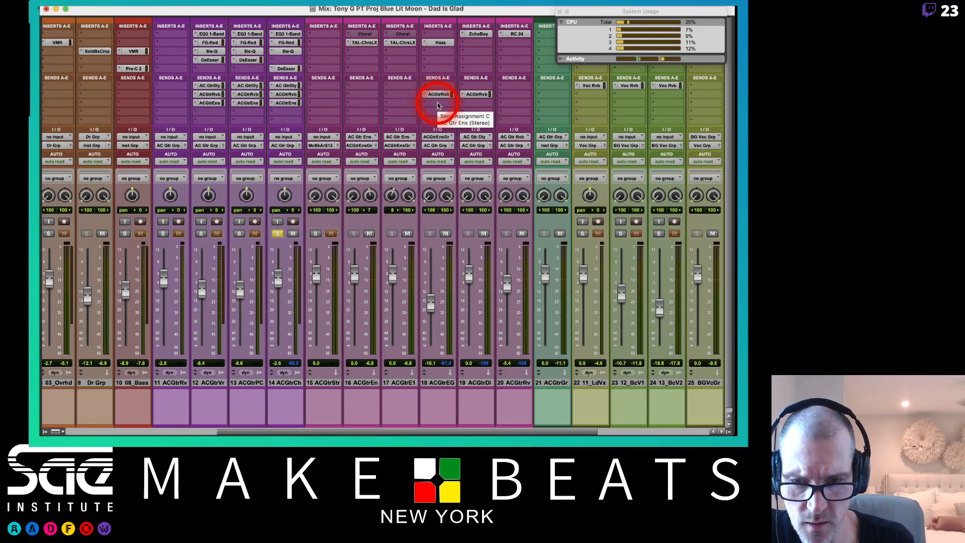
pyautogui.moveTo(284, 69); pyautogui.dragTo(284, 62)
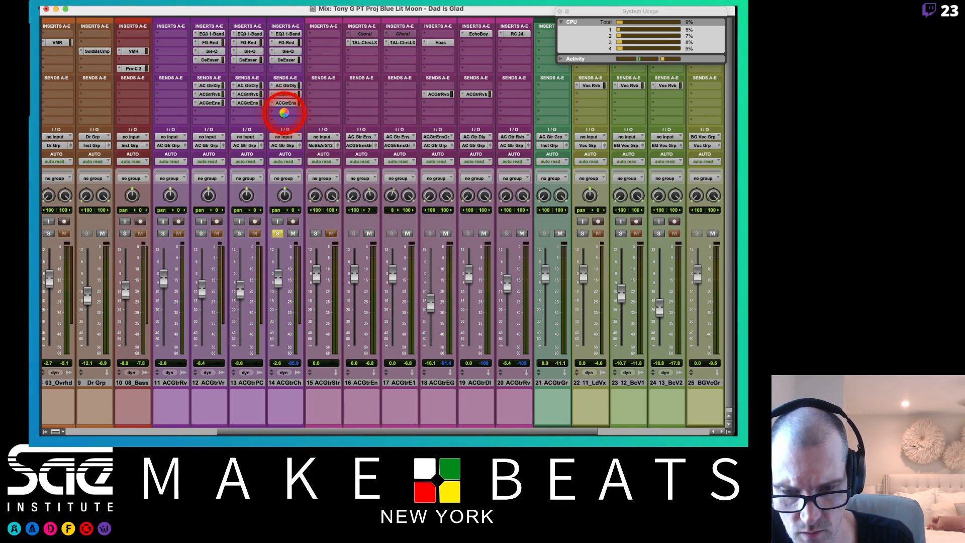
# Step: Assign AC Gtr Chor's fourth send to the AC Gtr Saturation track and set the send level to 0.0
pyautogui.click(284, 112)
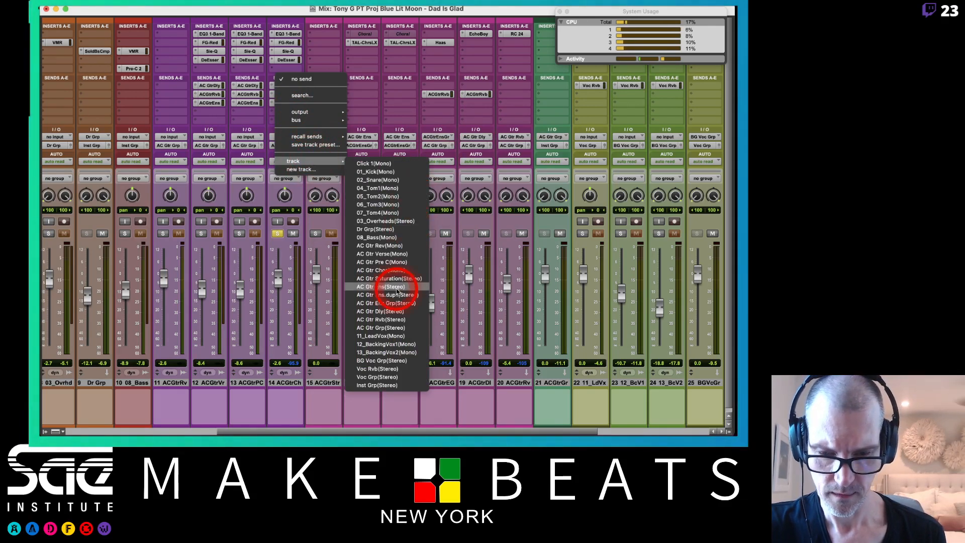
pyautogui.click(415, 280)
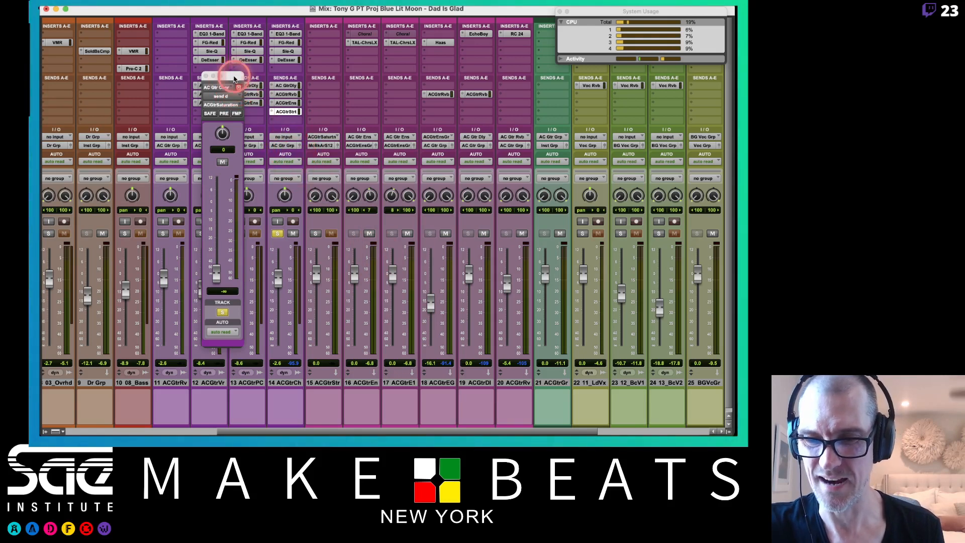
pyautogui.moveTo(226, 75); pyautogui.dragTo(181, 84)
pyautogui.click(182, 84)
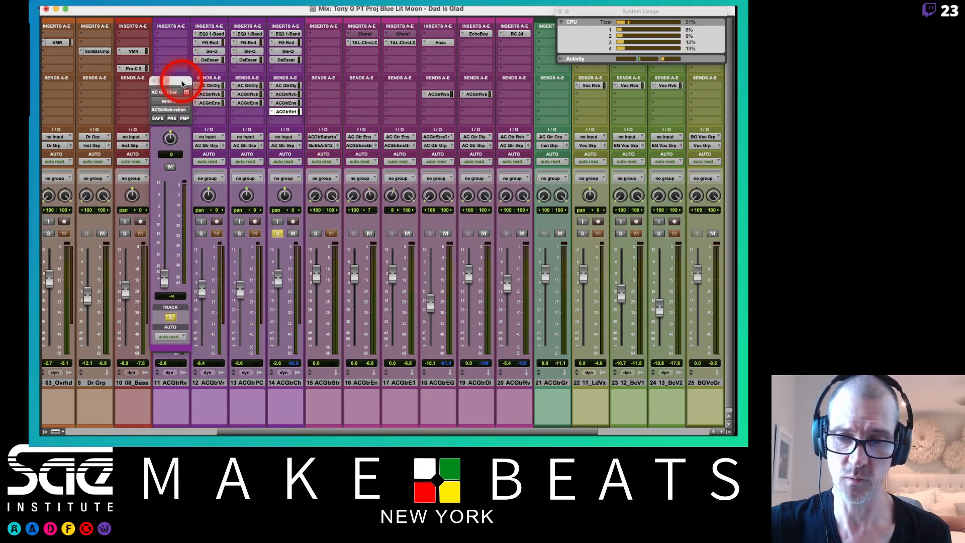
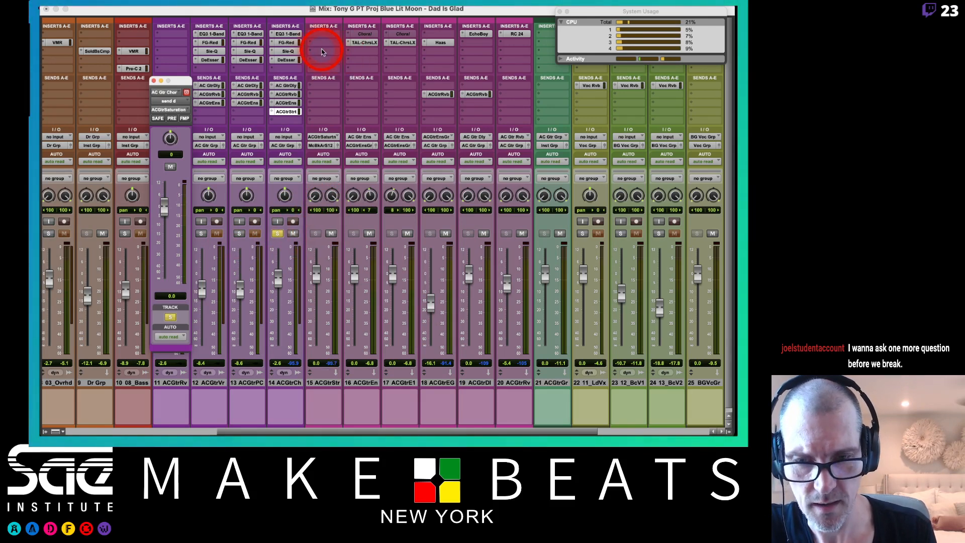
# Step: Search for "thermal", insert Thermal in AC Gtr Saturation's third insert slot, and move its plug-in window clear of the guitar channels
pyautogui.click(322, 54)
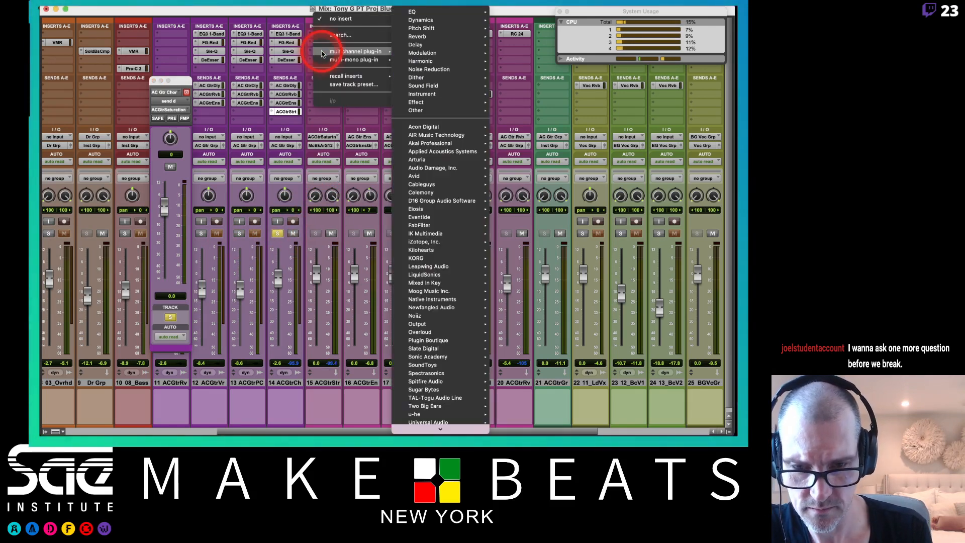
pyautogui.click(338, 43)
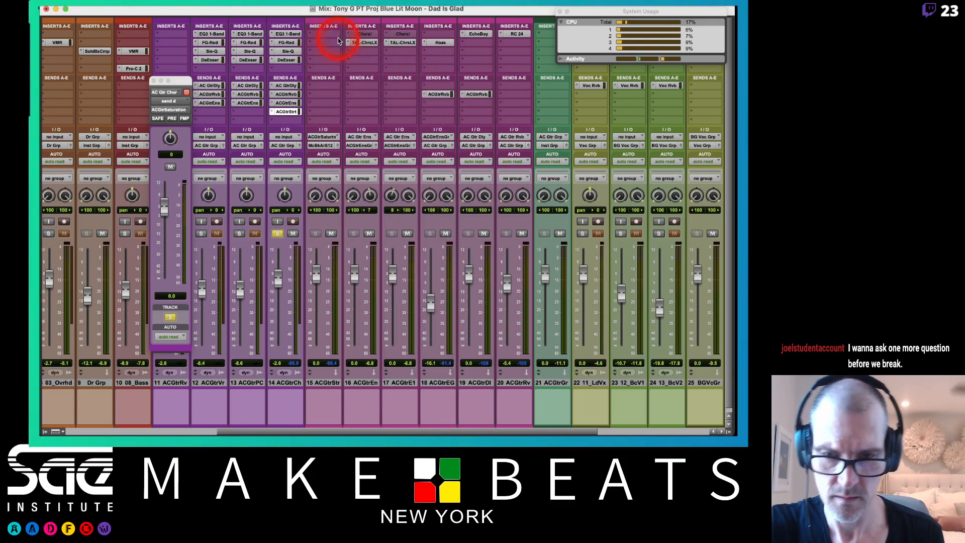
pyautogui.click(325, 53)
pyautogui.click(340, 35)
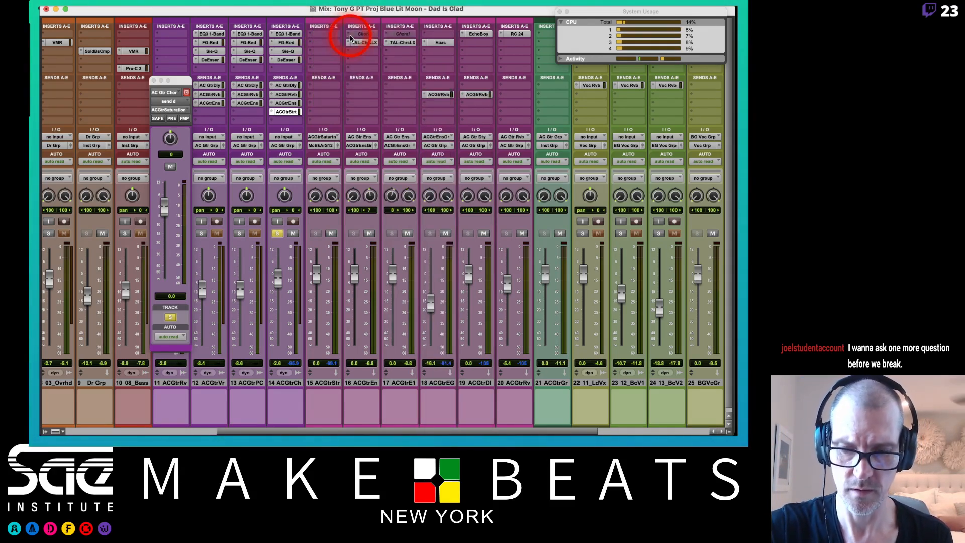
pyautogui.write('thermal')
pyautogui.click(390, 63)
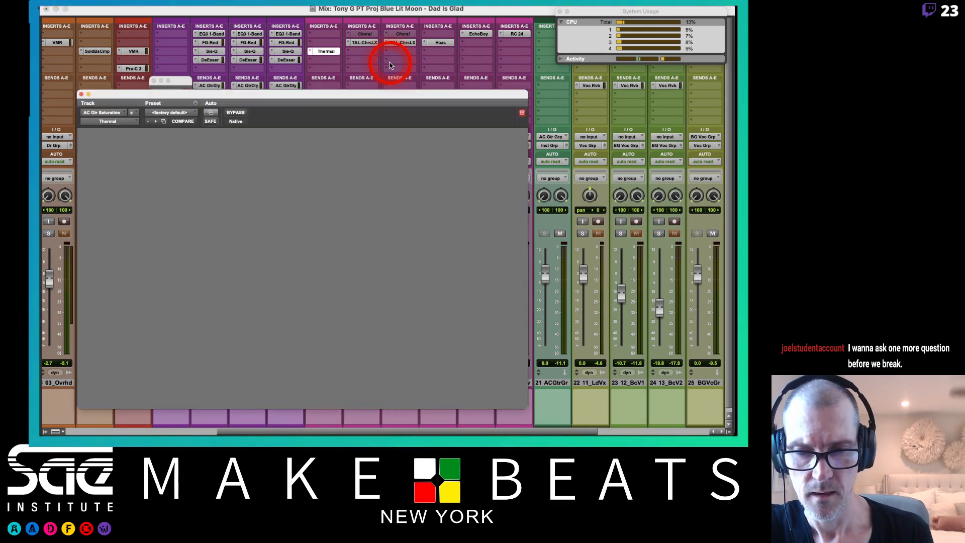
pyautogui.moveTo(297, 92); pyautogui.dragTo(603, 69)
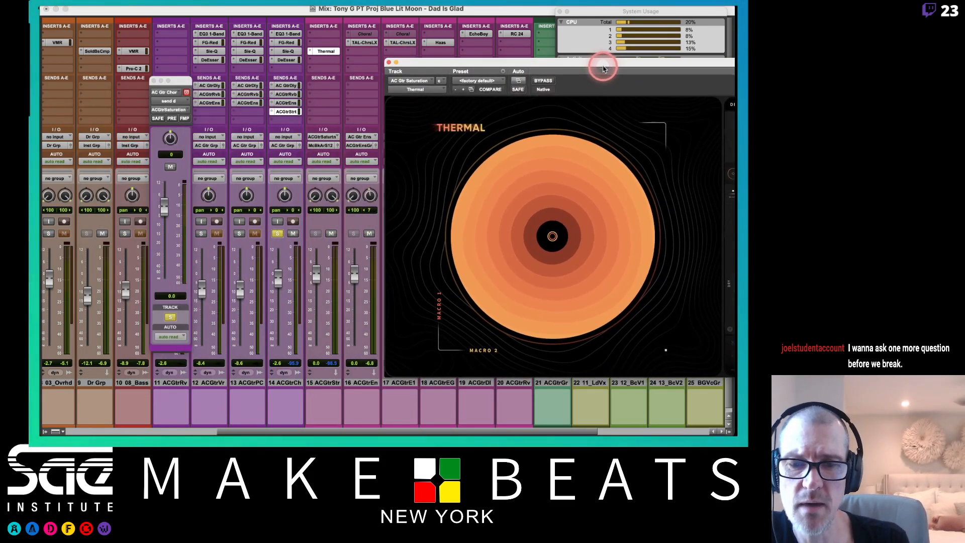
# Step: Play the chorus guitar section from the Edit window and return to the Mix window with Thermal open
pyautogui.click(362, 46)
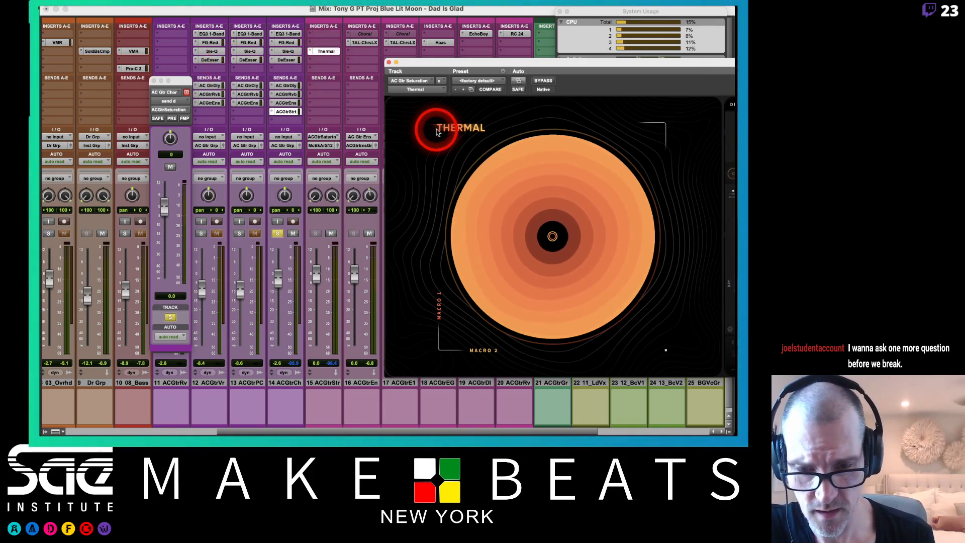
pyautogui.press('super+equal')
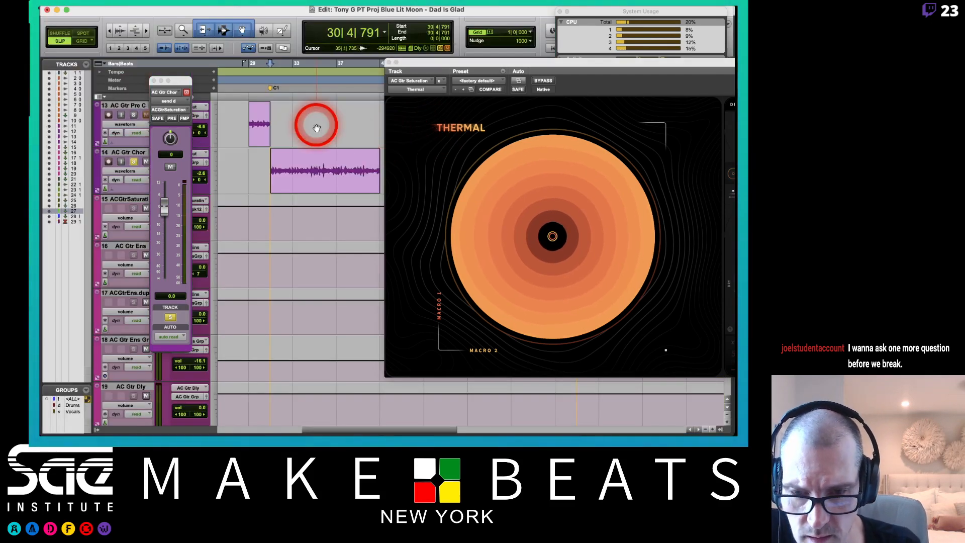
pyautogui.press('super+equal')
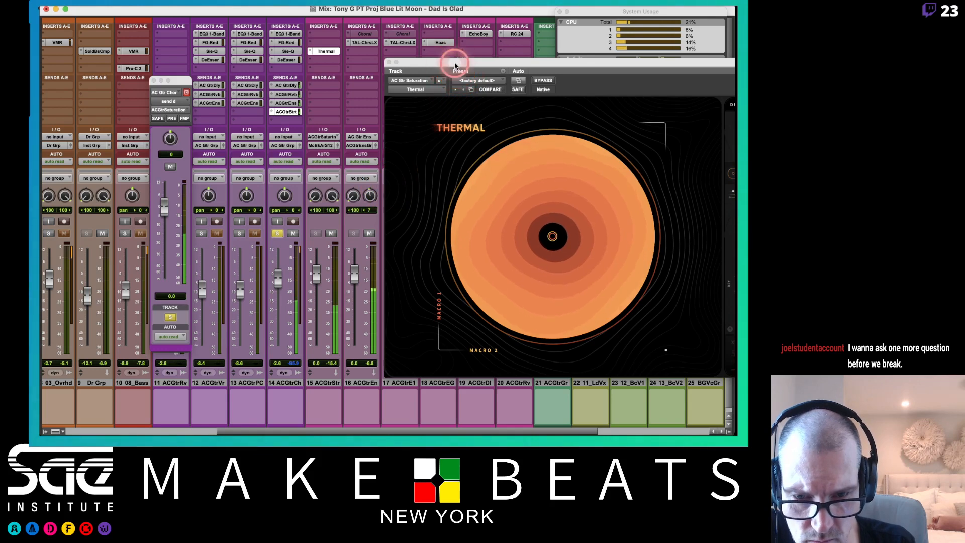
# Step: Raise AC Gtr Chor's saturation send to +9.6 and lower the AC Gtr Saturation fader to -11.8, with Thermal's window clear of the channels
pyautogui.moveTo(455, 63); pyautogui.dragTo(409, 82)
pyautogui.moveTo(324, 245); pyautogui.dragTo(314, 298)
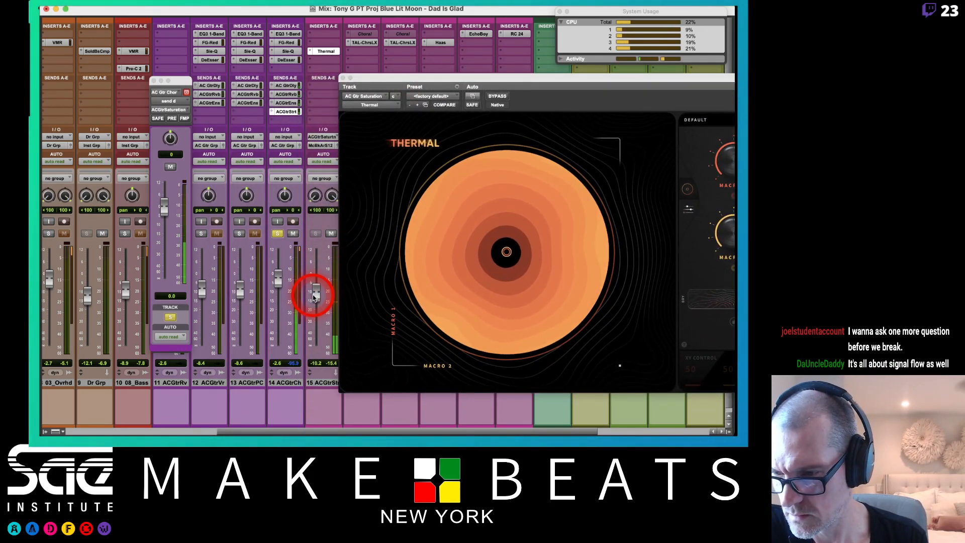
pyautogui.click(164, 208)
pyautogui.moveTo(164, 207); pyautogui.dragTo(167, 190)
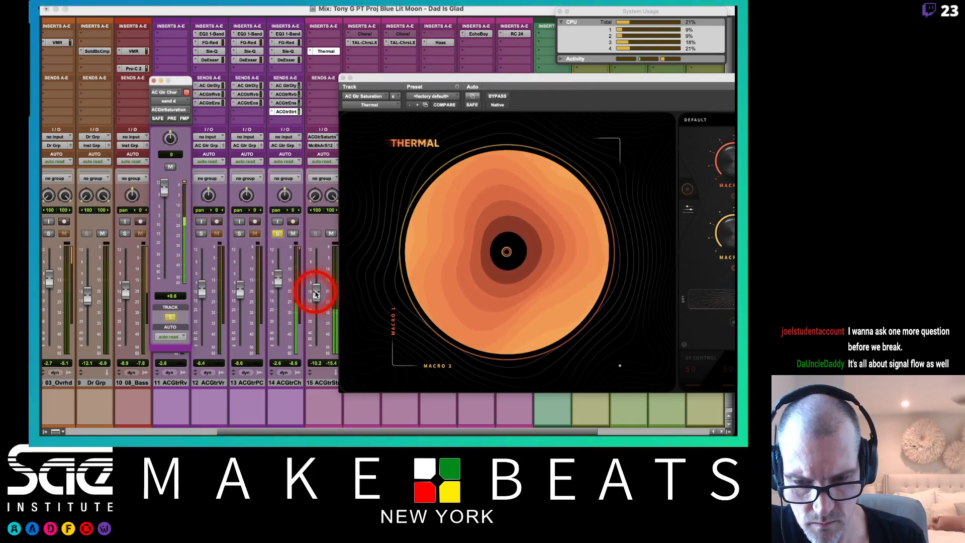
pyautogui.moveTo(315, 292); pyautogui.dragTo(315, 295)
# Step: Browse Thermal's Guitar & Keys presets and load Miracle Tone on AC Gtr Saturation
pyautogui.moveTo(420, 80); pyautogui.dragTo(365, 62)
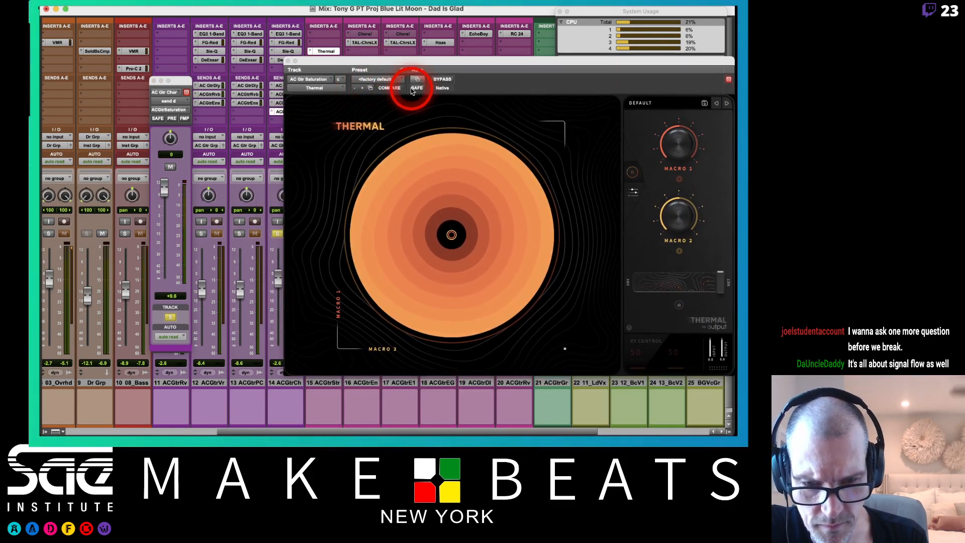
pyautogui.moveTo(651, 64); pyautogui.dragTo(541, 53)
pyautogui.click(535, 92)
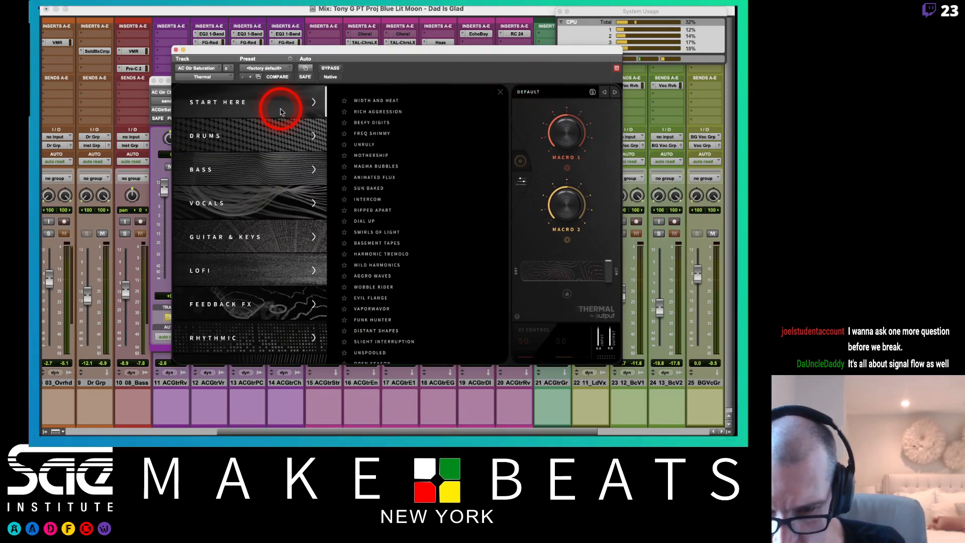
pyautogui.click(242, 240)
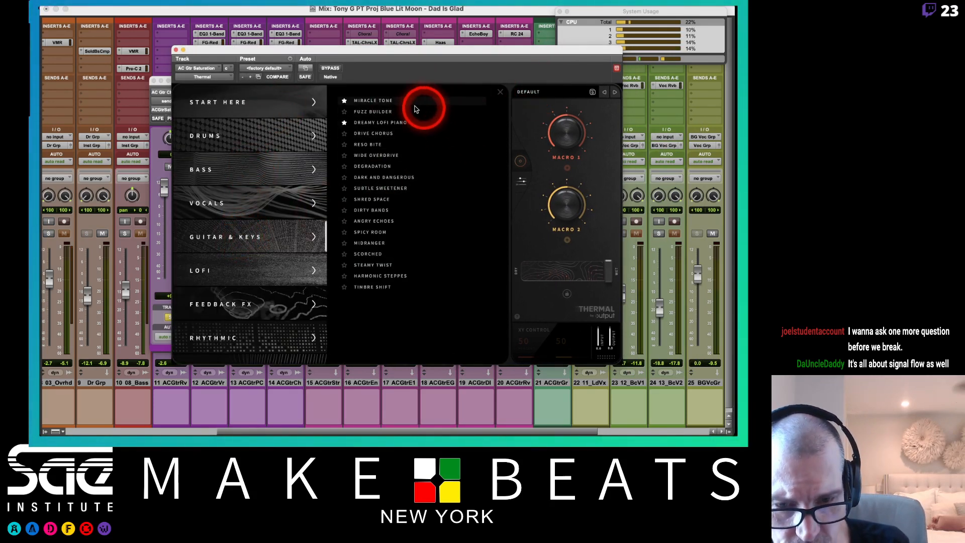
pyautogui.click(390, 102)
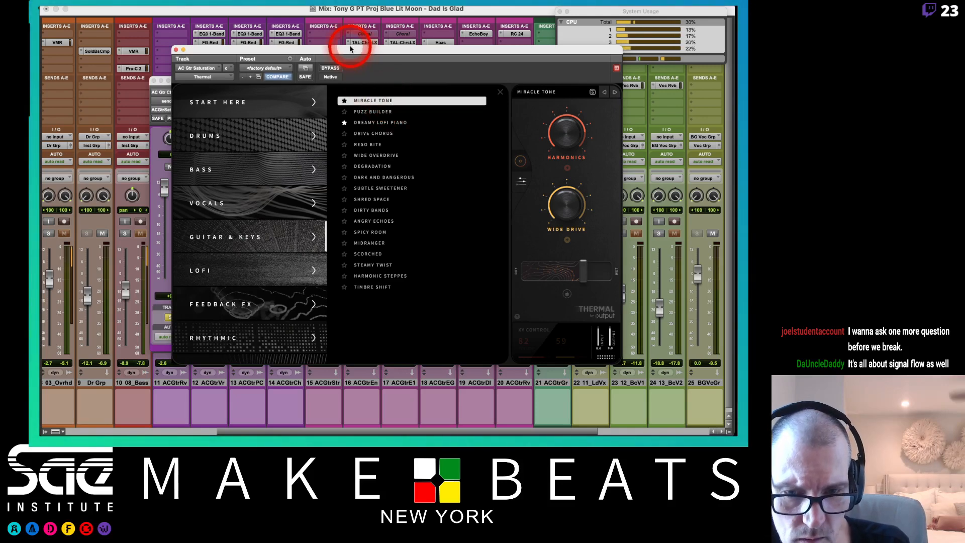
# Step: Audition Thermal's Fuzz Builder and Dreamy Lofi Piano presets, settle on Fuzz Builder, and lower the AC Gtr Saturation fader to -19.3
pyautogui.moveTo(350, 52); pyautogui.dragTo(371, 38)
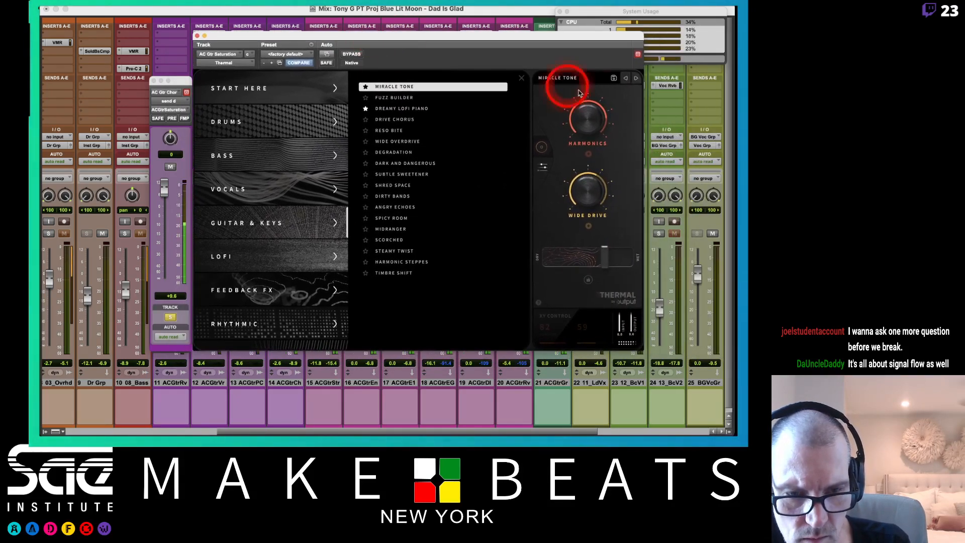
pyautogui.click(635, 79)
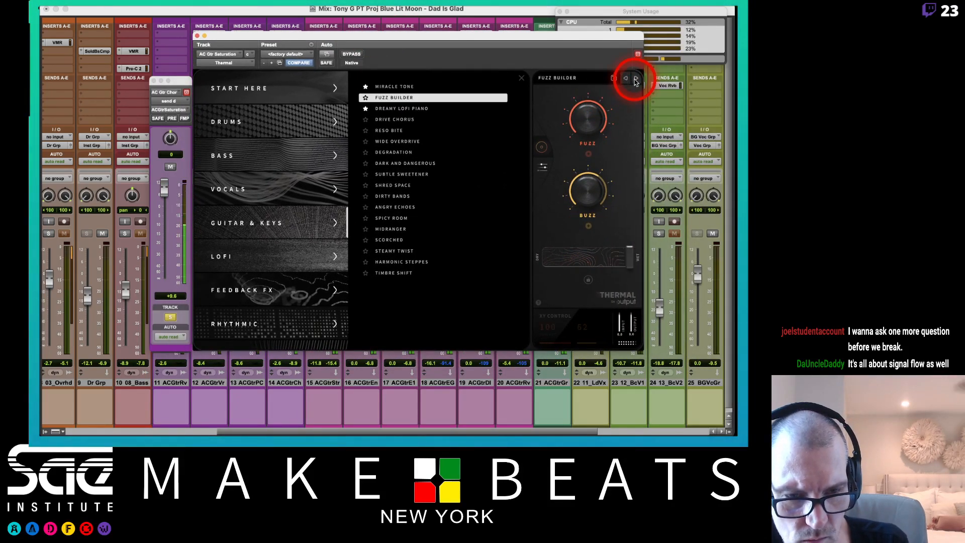
pyautogui.click(636, 79)
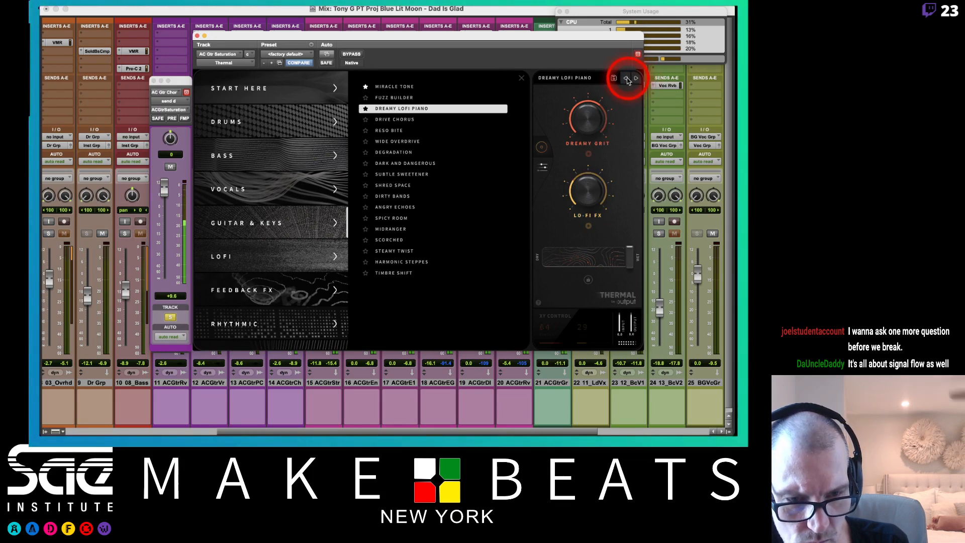
pyautogui.click(626, 79)
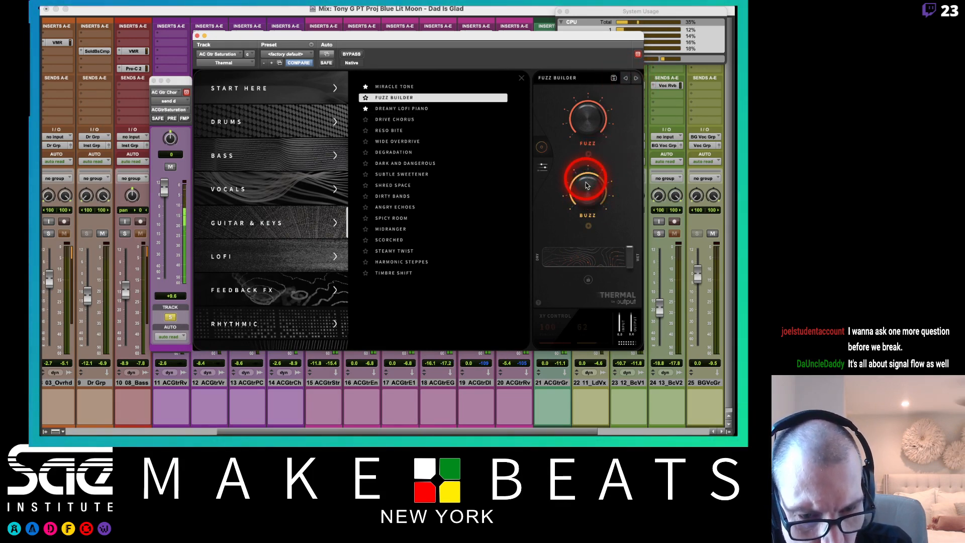
pyautogui.moveTo(576, 33); pyautogui.dragTo(730, 29)
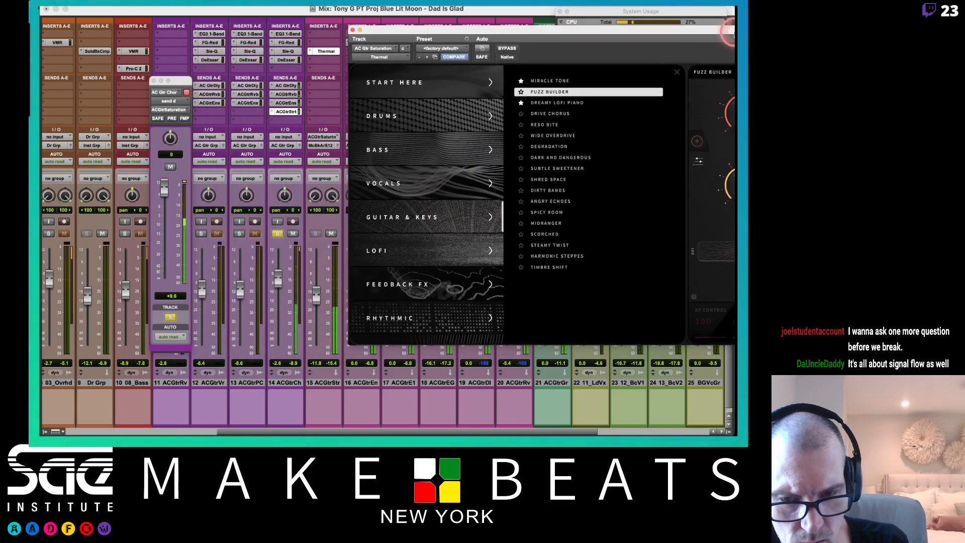
pyautogui.moveTo(317, 295); pyautogui.dragTo(316, 338)
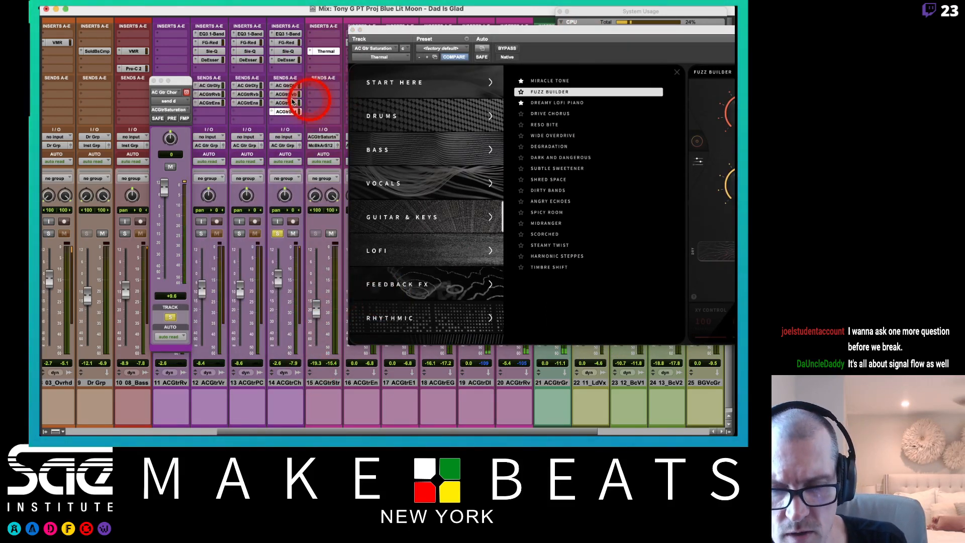
# Step: Insert a multi-mono Trim plug-in in AC Gtr Saturation's second insert slot, ahead of Thermal
pyautogui.moveTo(474, 33); pyautogui.dragTo(392, 24)
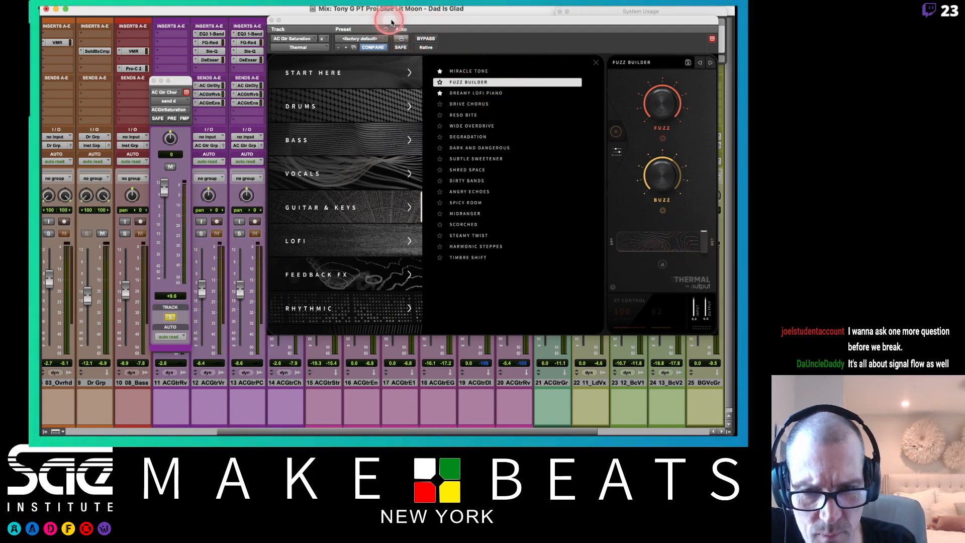
pyautogui.moveTo(390, 27); pyautogui.dragTo(593, 25)
pyautogui.click(326, 43)
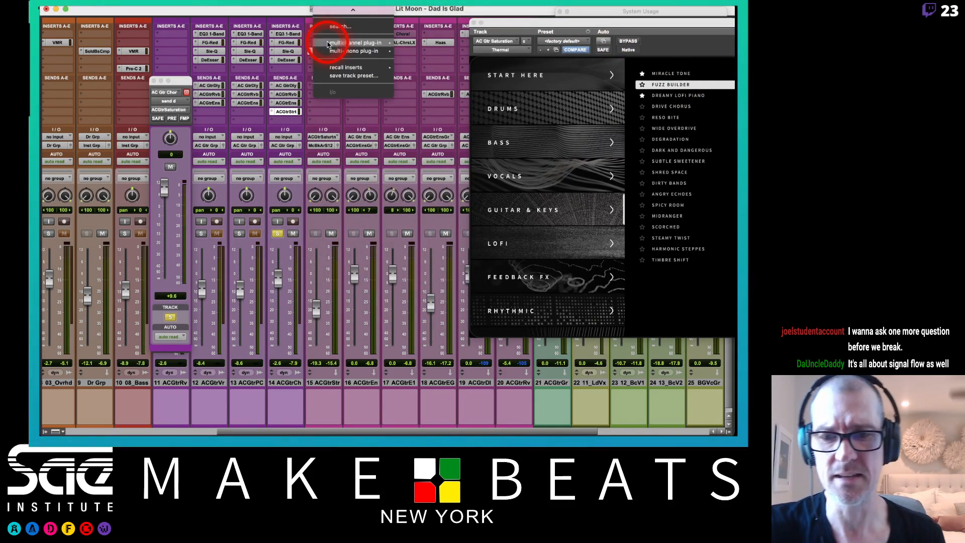
pyautogui.moveTo(368, 44)
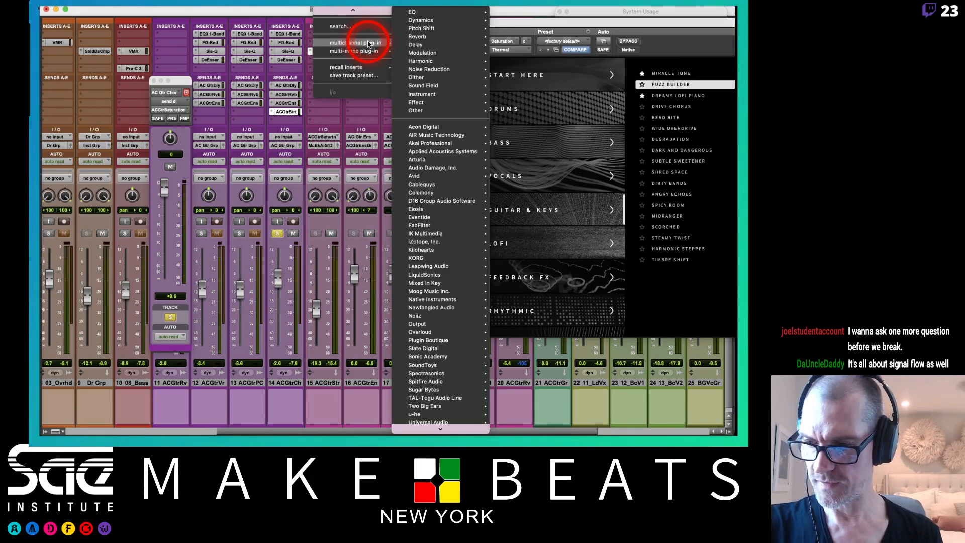
pyautogui.moveTo(440, 46)
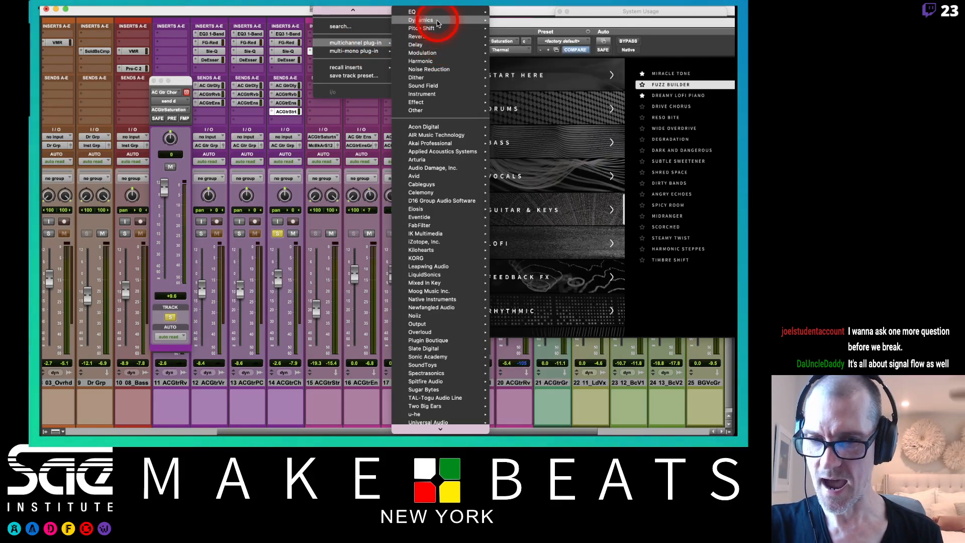
pyautogui.moveTo(428, 103)
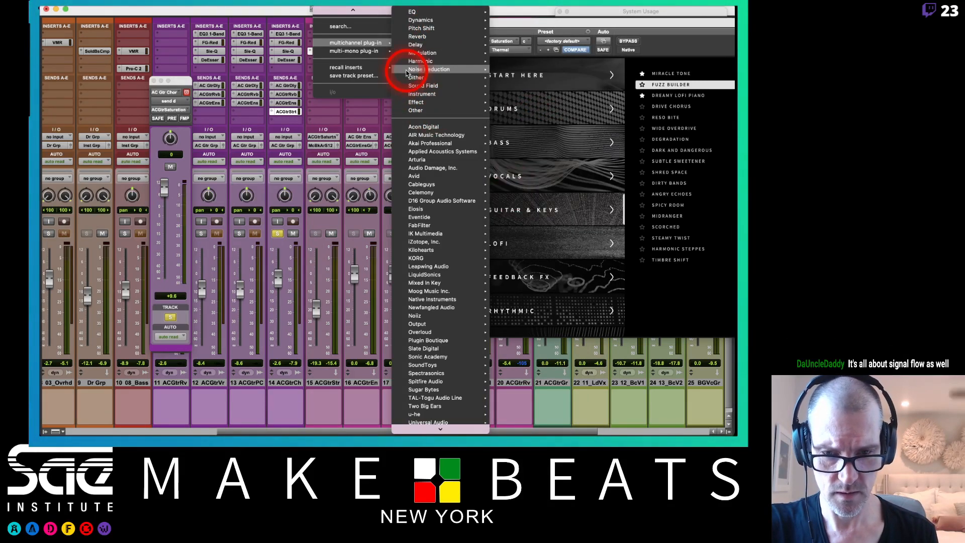
pyautogui.moveTo(470, 55)
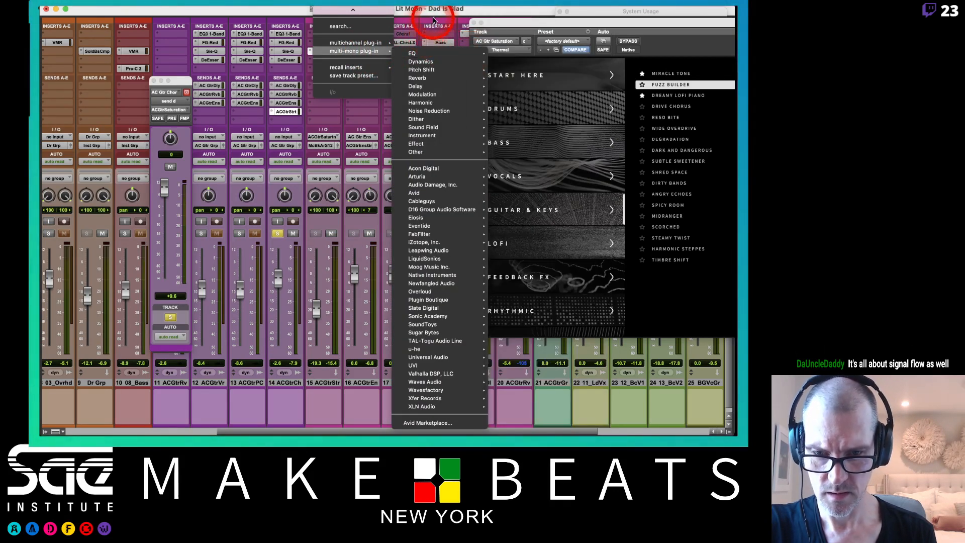
pyautogui.moveTo(322, 44)
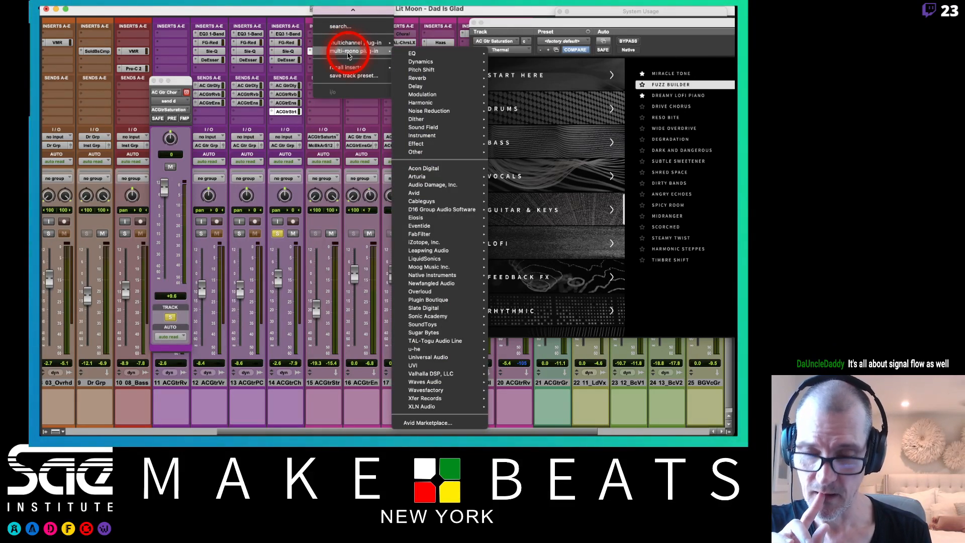
pyautogui.moveTo(439, 151)
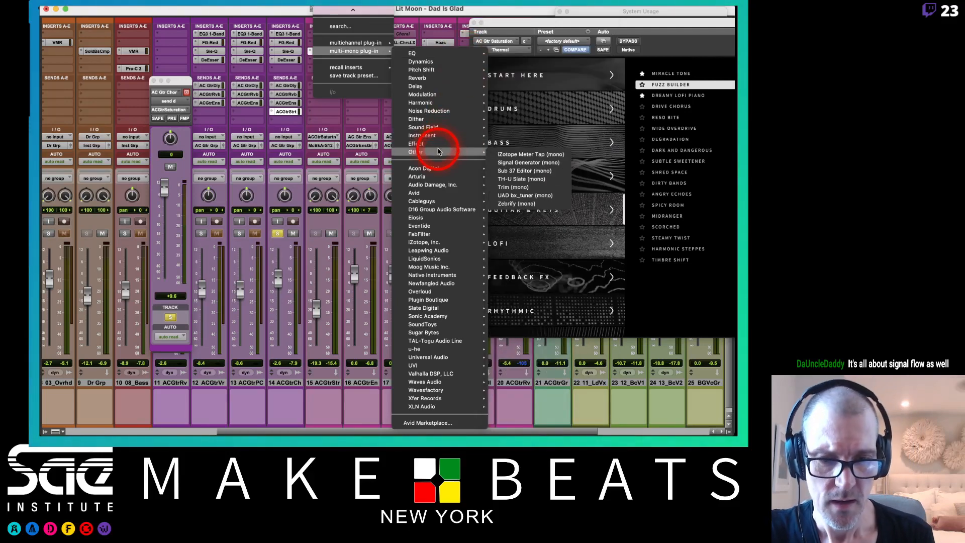
pyautogui.click(521, 187)
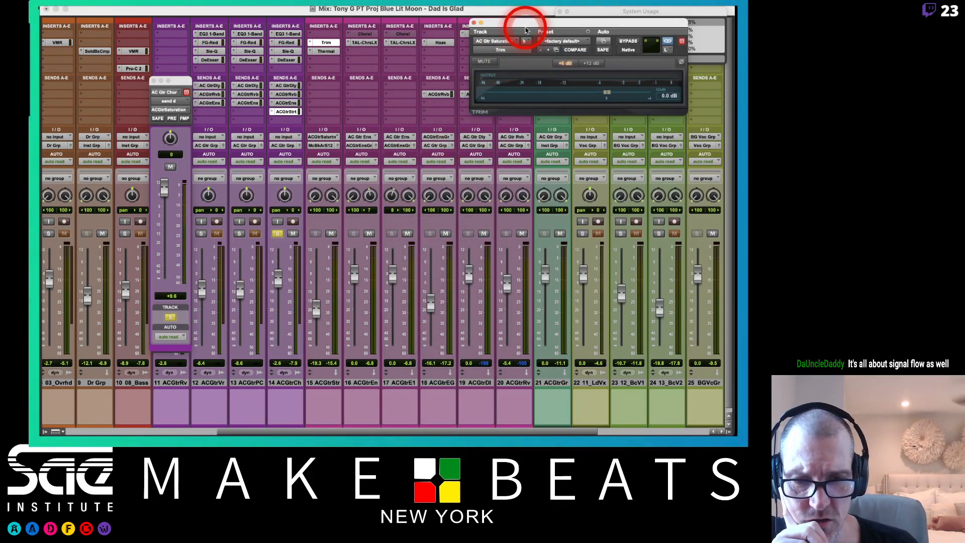
# Step: Switch Trim to the +12 dB range, set its gain to +7.1 dB, and reopen Thermal alongside it
pyautogui.moveTo(523, 26); pyautogui.dragTo(399, 65)
pyautogui.click(416, 97)
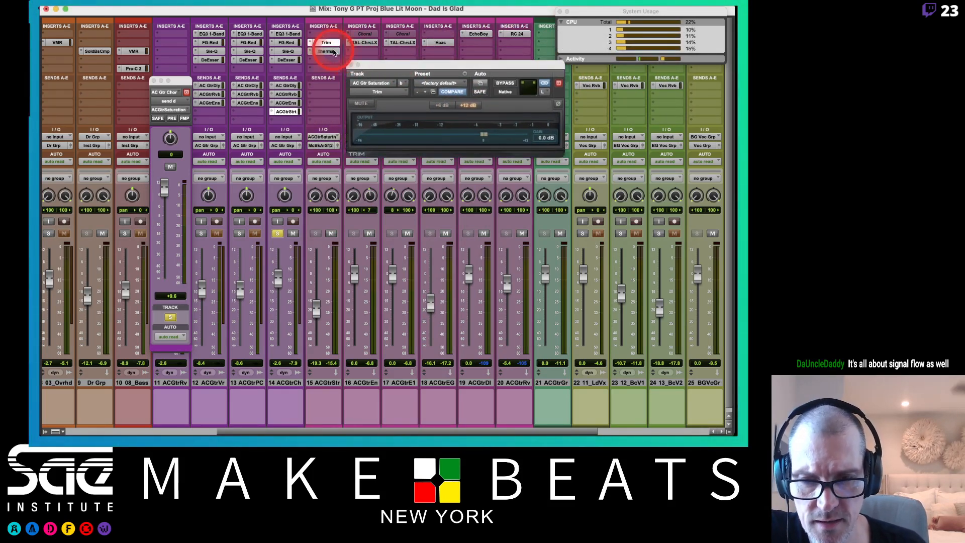
pyautogui.click(328, 51)
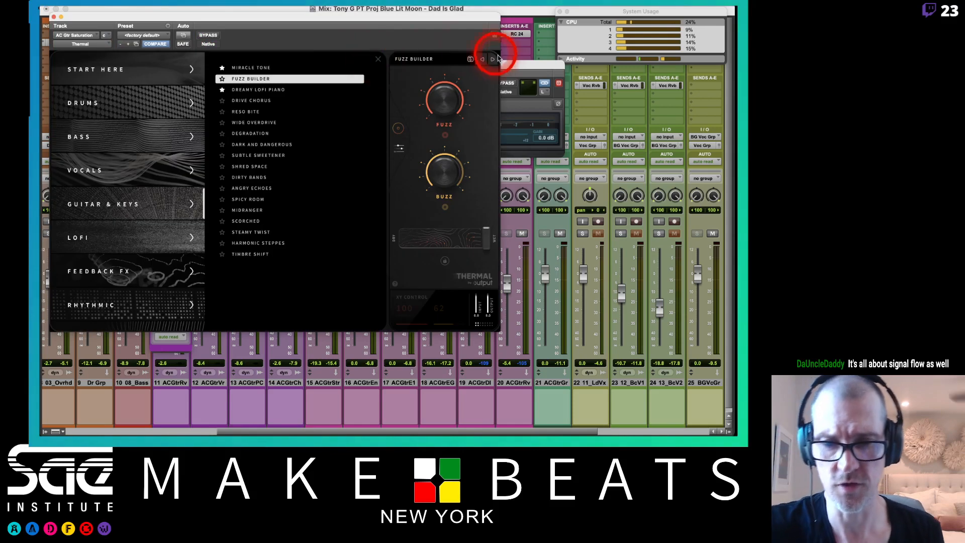
pyautogui.moveTo(416, 18); pyautogui.dragTo(511, 136)
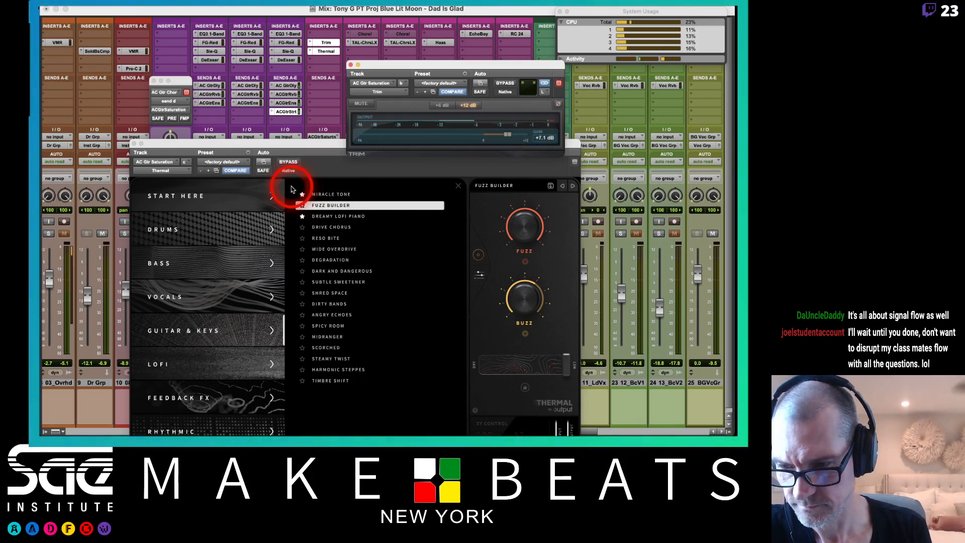
# Step: Raise the AC Gtr Saturation fader to -14.2 and arrange the Thermal and Trim windows clear of its channel strip
pyautogui.moveTo(250, 145); pyautogui.dragTo(472, 104)
pyautogui.moveTo(310, 312); pyautogui.dragTo(314, 298)
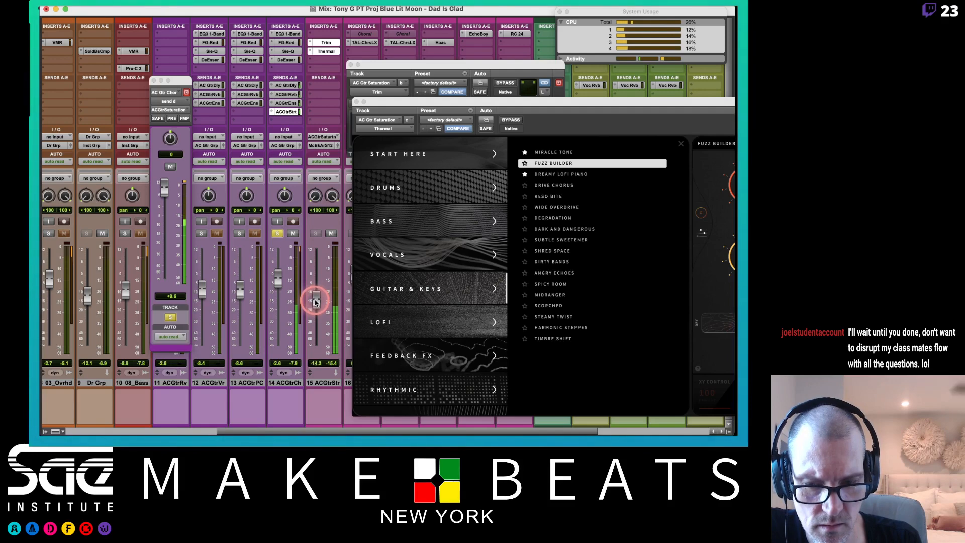
pyautogui.moveTo(424, 64); pyautogui.dragTo(456, 32)
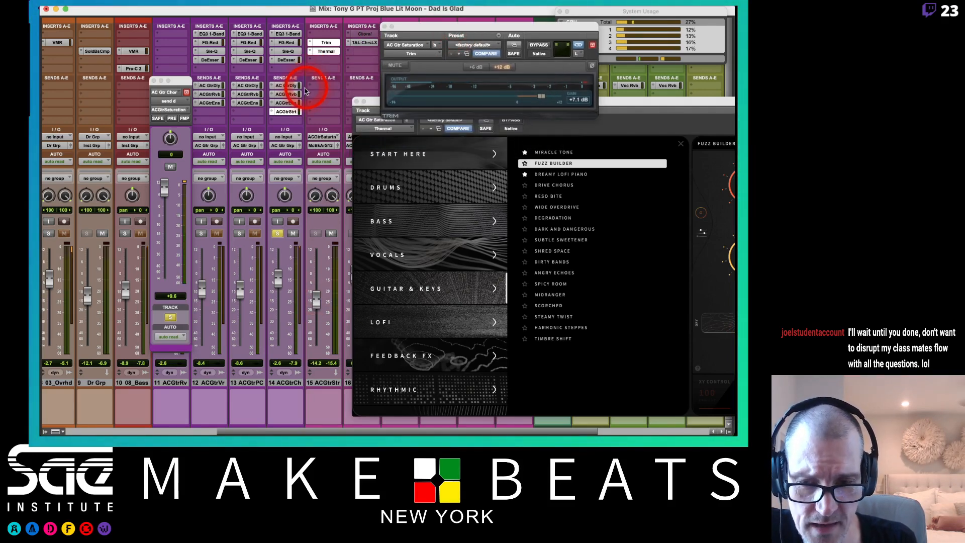
# Step: Copy AC Gtr Chor's reverb send and remaining effect sends onto the AC Gtr Saturation track
pyautogui.moveTo(293, 95); pyautogui.dragTo(317, 97)
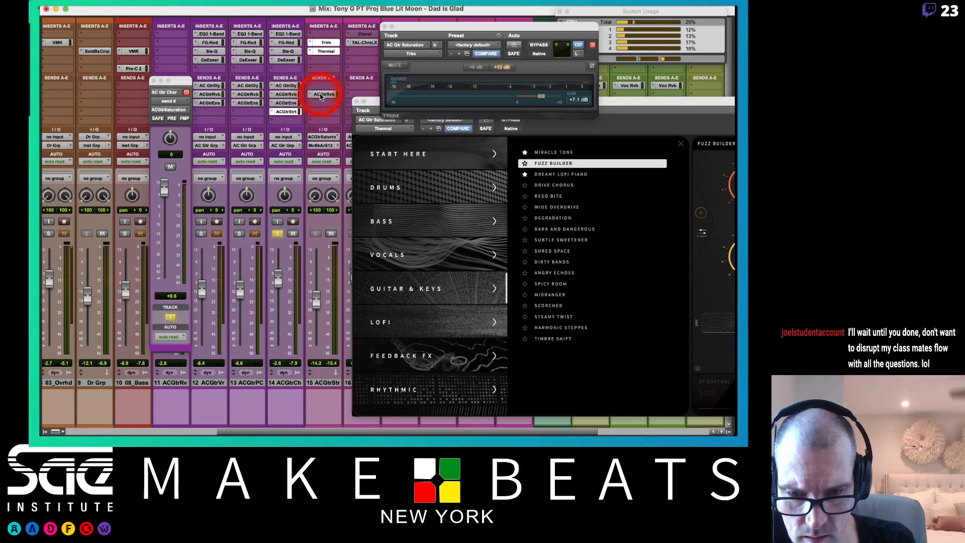
pyautogui.click(320, 96)
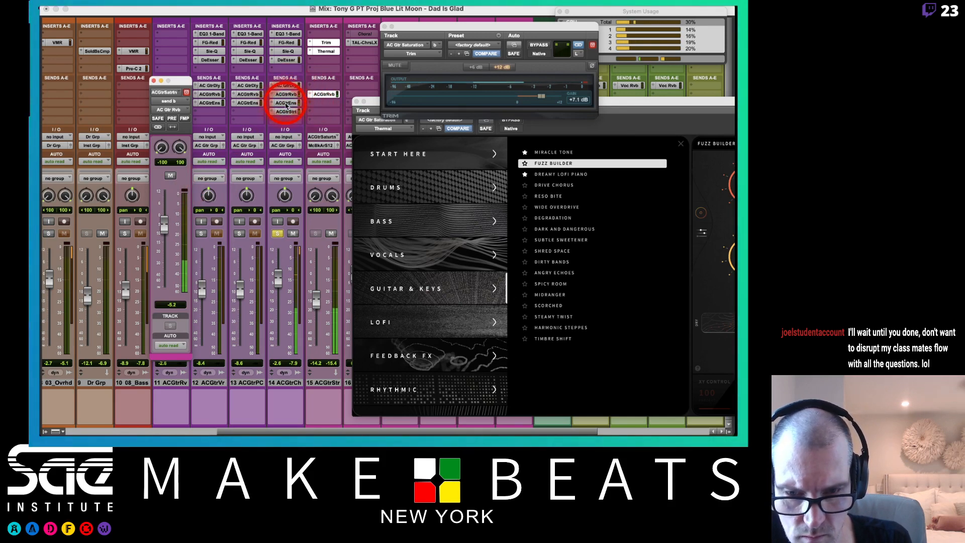
pyautogui.moveTo(298, 94); pyautogui.dragTo(317, 89)
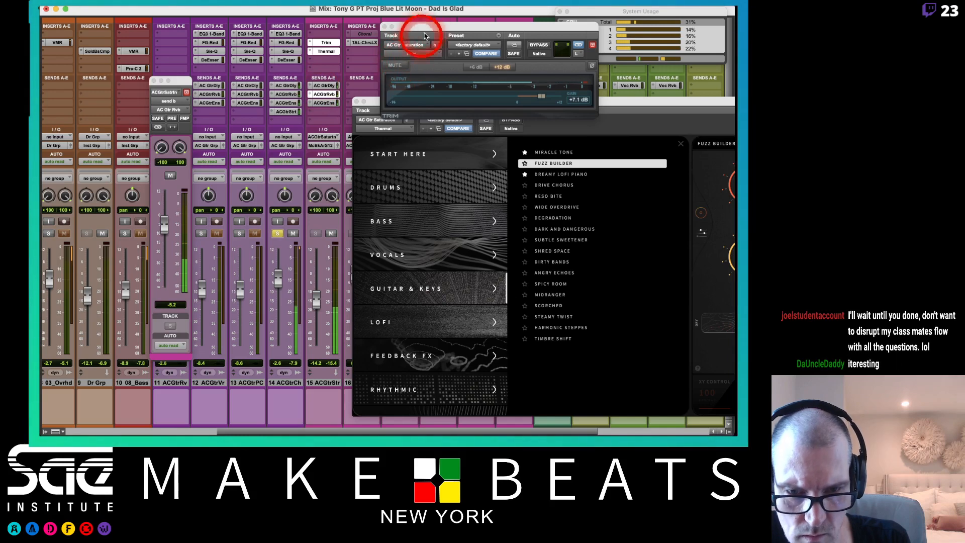
# Step: Replace Trim in AC Gtr Saturation's second insert slot with Slate Digital's stereo Virtual Tape Machines
pyautogui.moveTo(424, 30); pyautogui.dragTo(450, 27)
pyautogui.moveTo(383, 103); pyautogui.dragTo(610, 161)
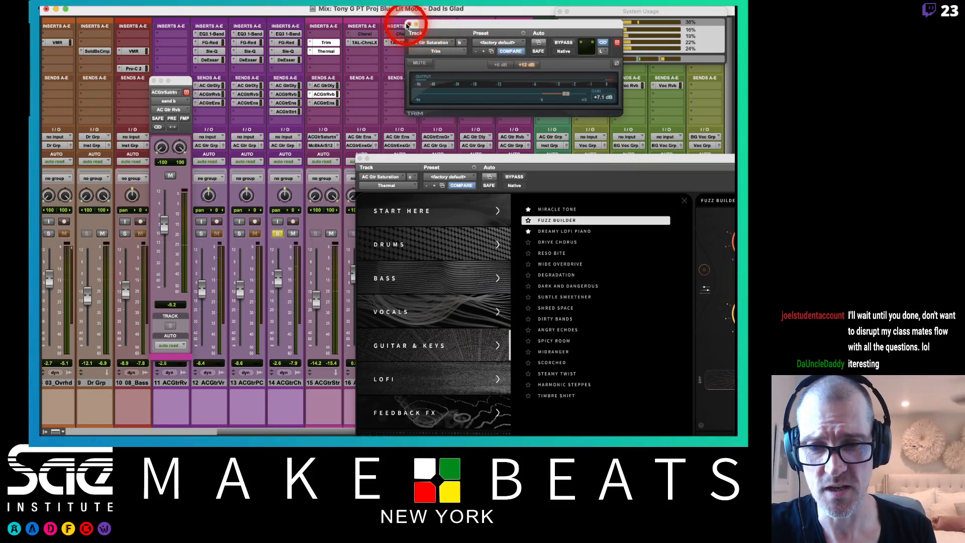
pyautogui.click(408, 24)
pyautogui.click(322, 42)
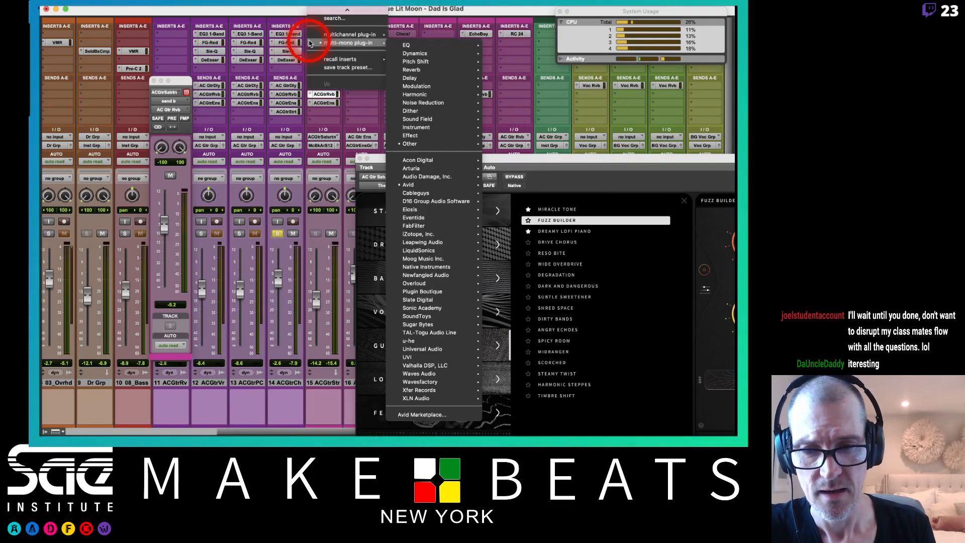
pyautogui.moveTo(352, 34)
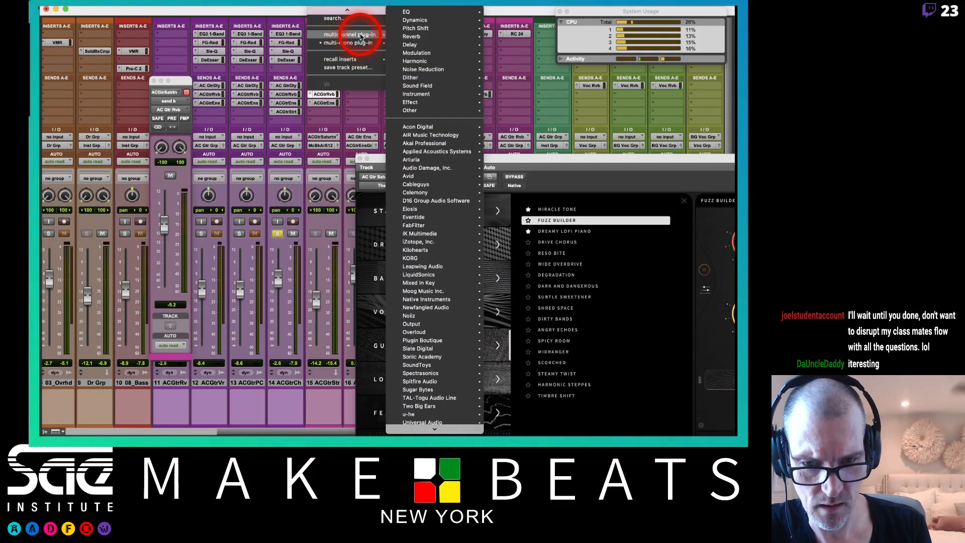
pyautogui.moveTo(444, 30)
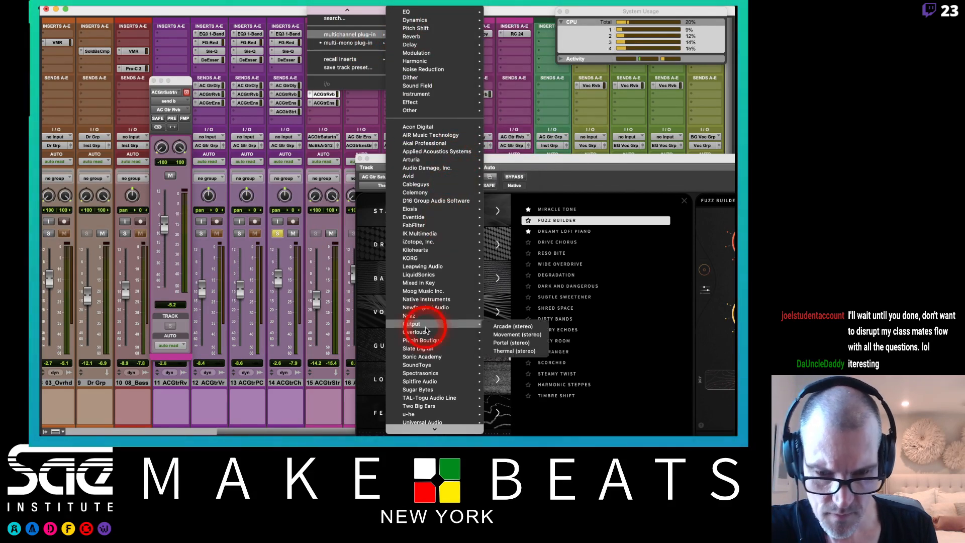
pyautogui.moveTo(422, 348)
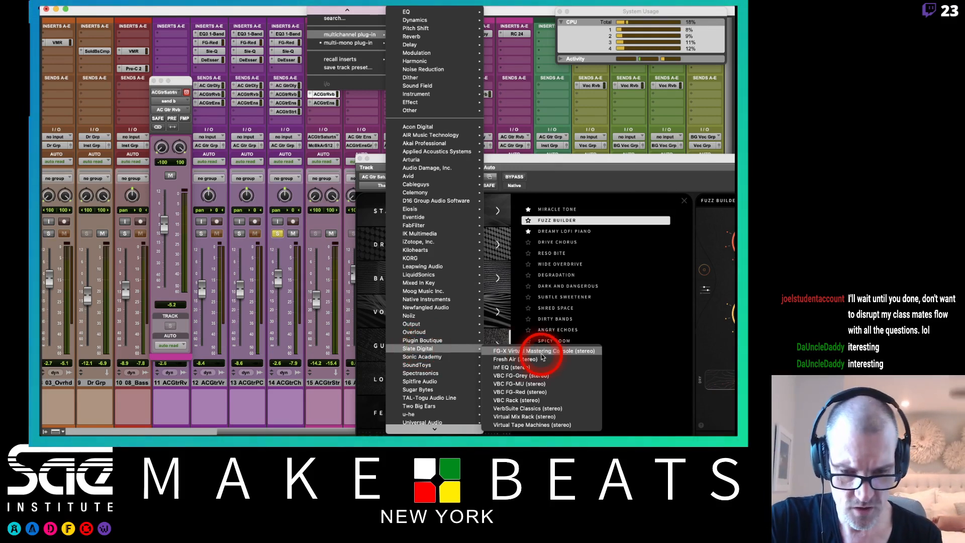
pyautogui.click(521, 425)
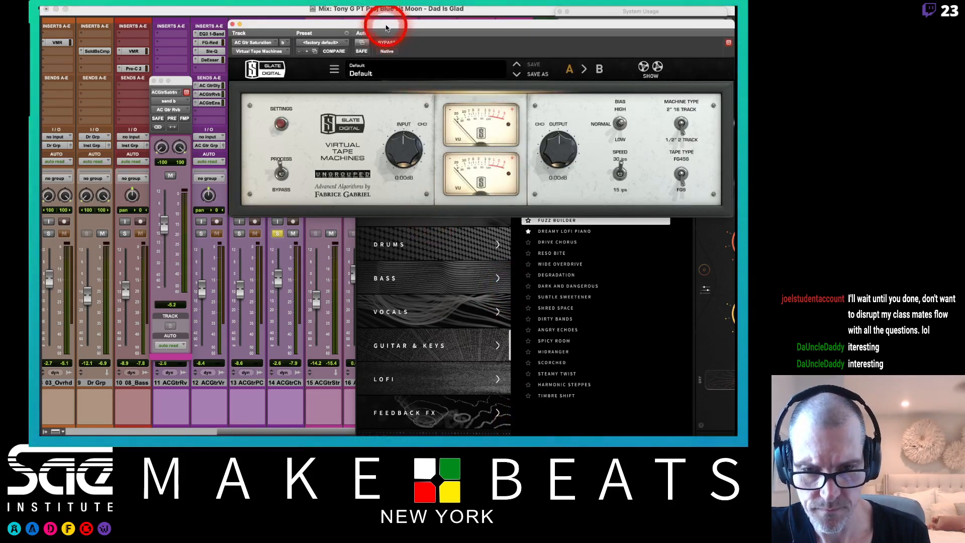
# Step: During playback, set the Virtual Tape Machines input to +5.89 dB and output to +2.97 dB on AC Gtr Saturation
pyautogui.moveTo(386, 27); pyautogui.dragTo(310, 26)
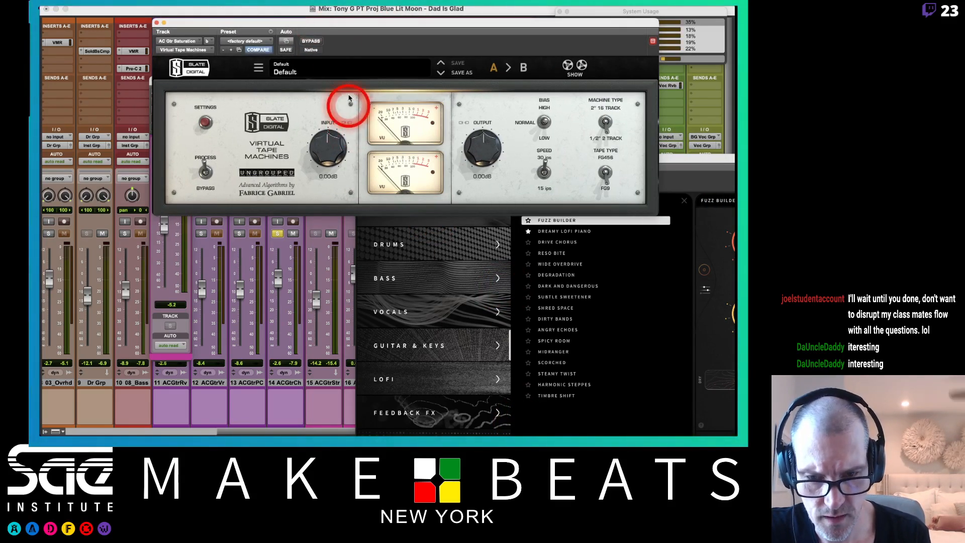
pyautogui.click(347, 122)
pyautogui.press('space')
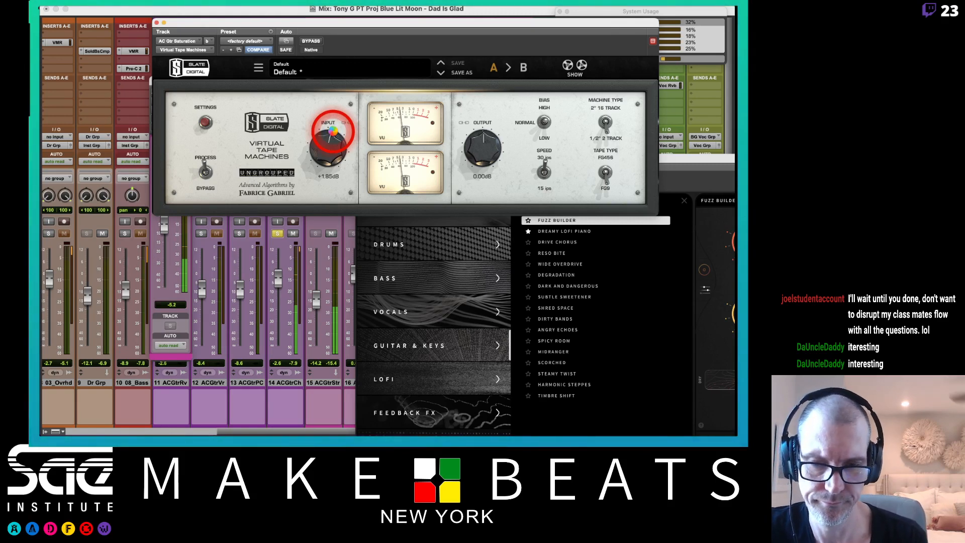
pyautogui.moveTo(483, 147); pyautogui.dragTo(486, 146)
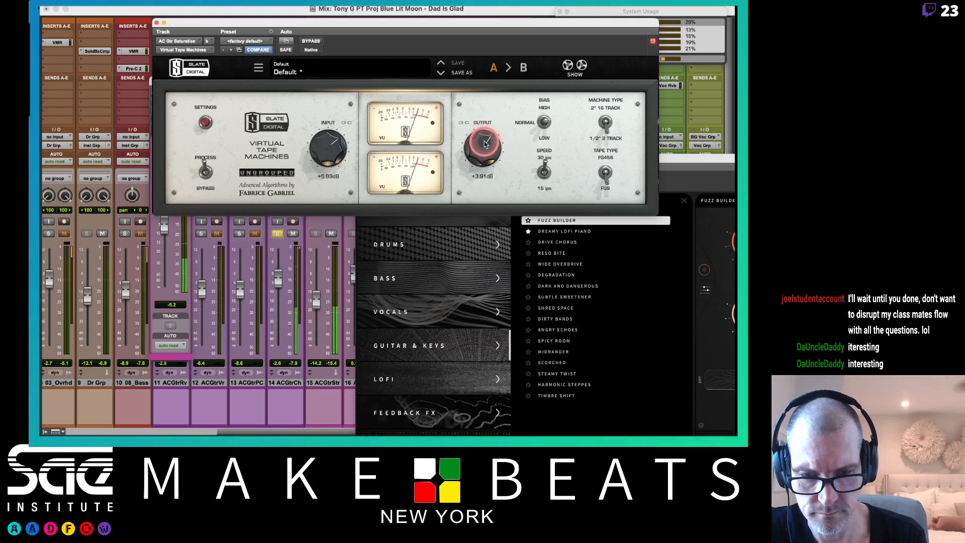
# Step: Audition Thermal's Guitar & Keys presets, including Dreamy Lofi Piano, Degradation and Spicy Room, and settle on Wide Overdrive
pyautogui.moveTo(409, 117); pyautogui.dragTo(459, 69)
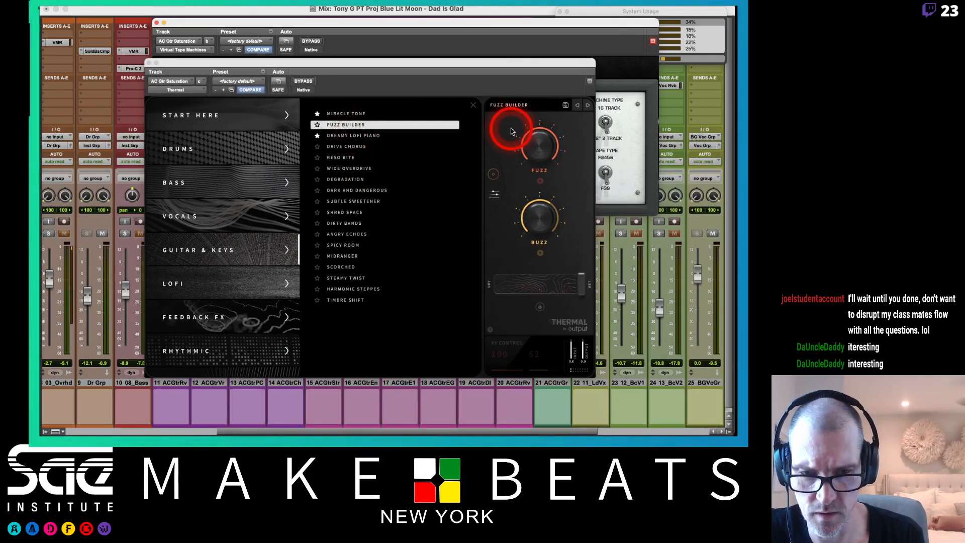
pyautogui.click(368, 137)
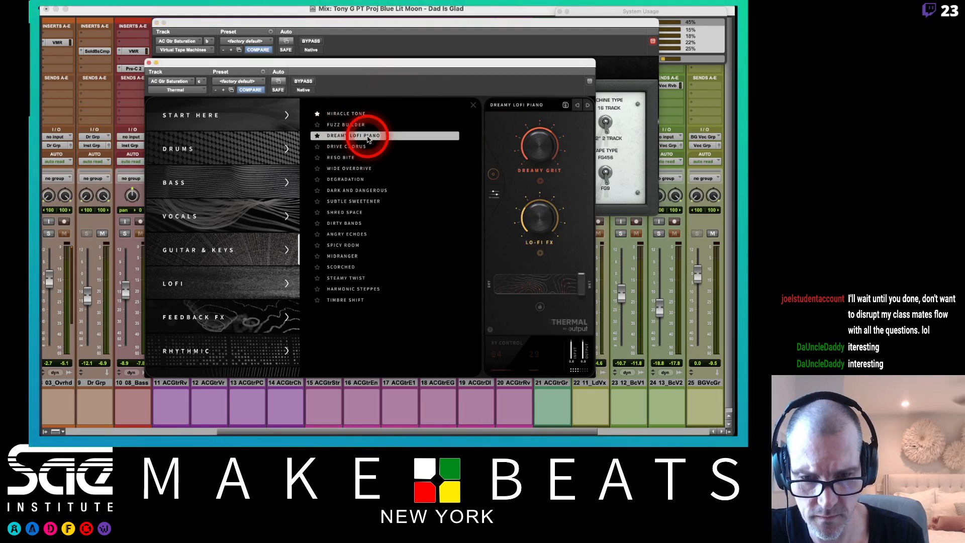
pyautogui.click(356, 146)
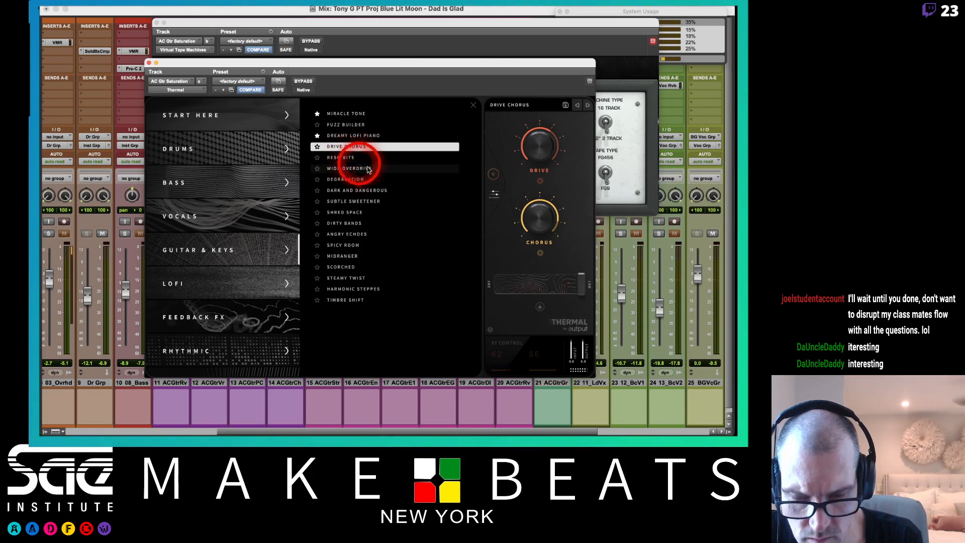
pyautogui.click(357, 180)
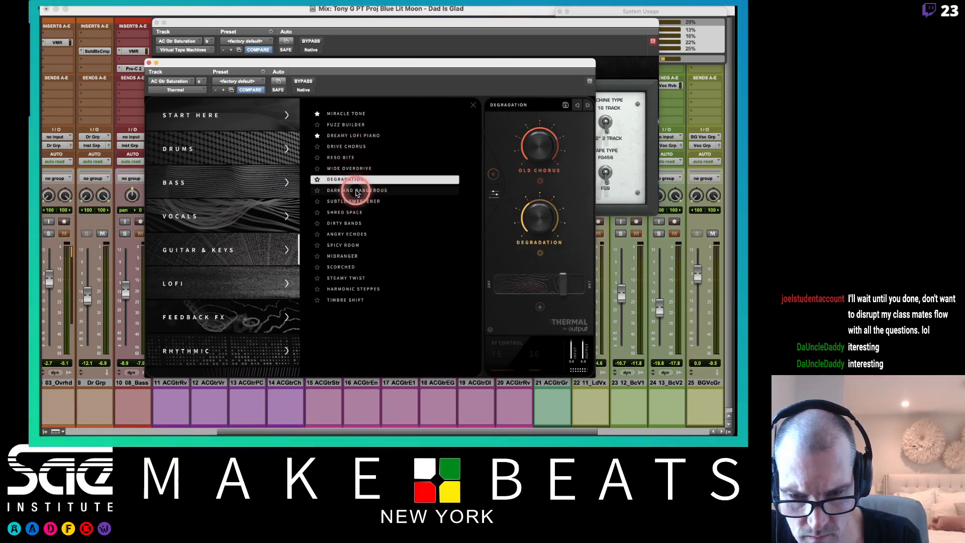
pyautogui.click(357, 191)
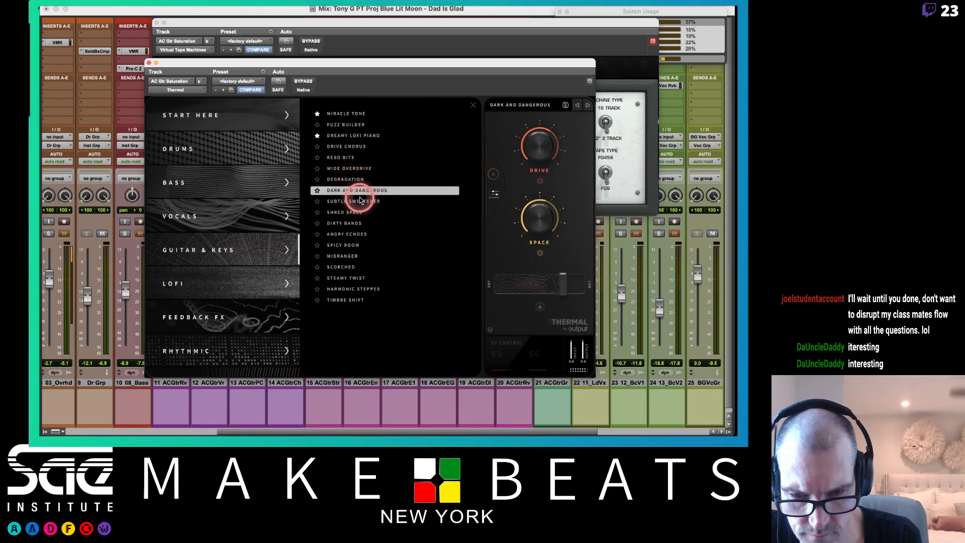
pyautogui.click(356, 204)
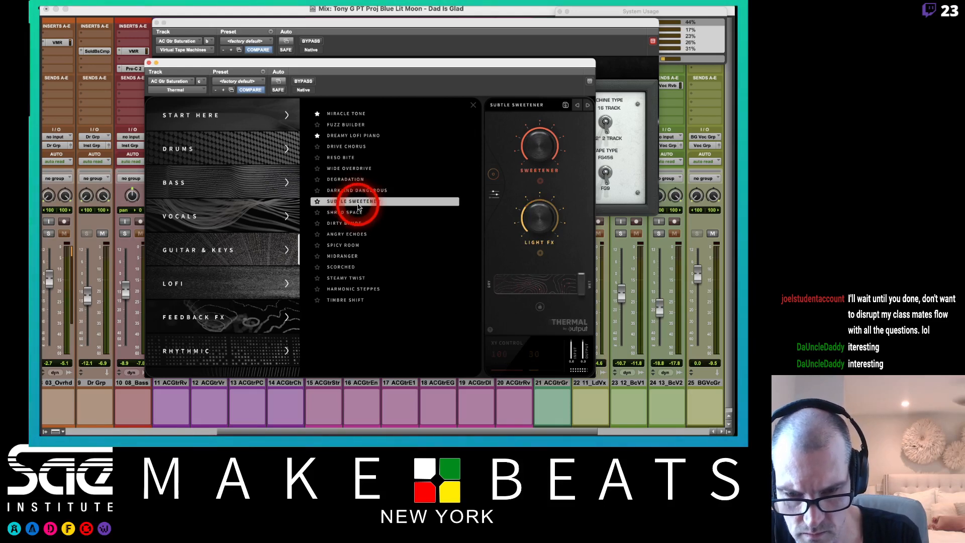
pyautogui.click(343, 245)
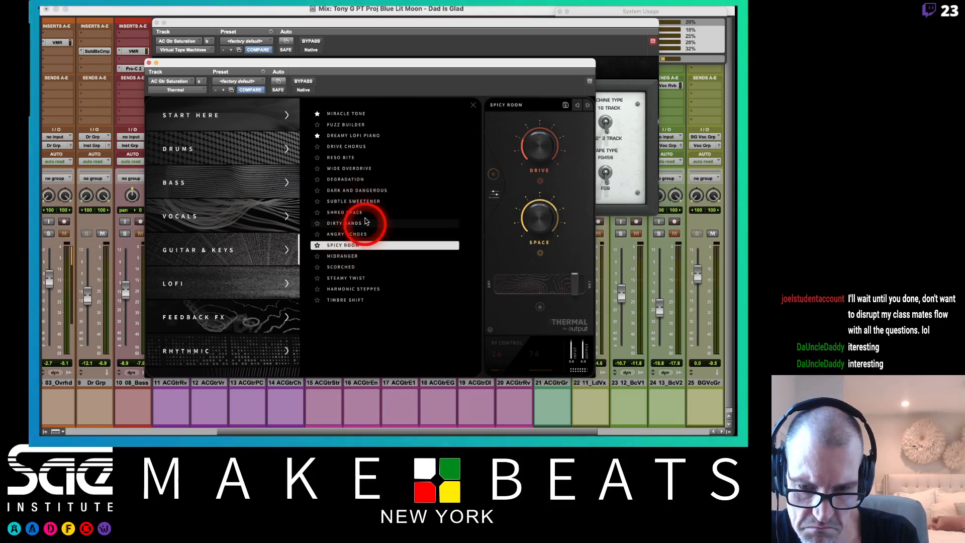
pyautogui.click(354, 169)
pyautogui.click(343, 157)
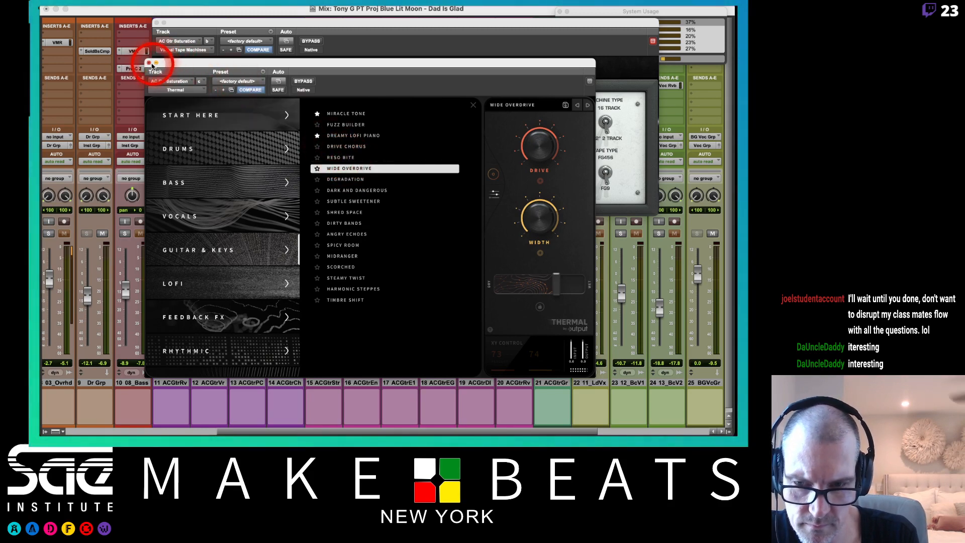
# Step: Unsolo AC Gtr Chor and close the Thermal, Virtual Tape Machines and reverb send windows
pyautogui.click(149, 63)
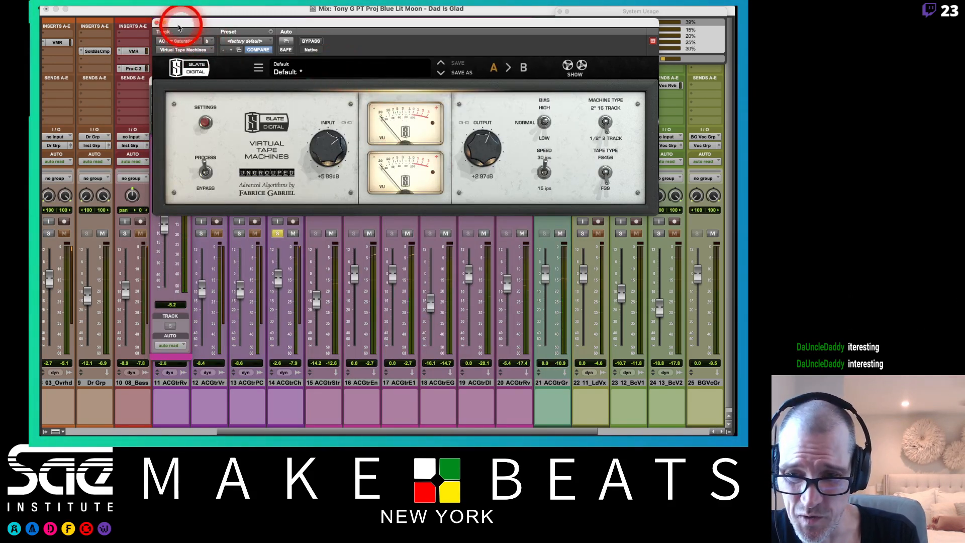
pyautogui.click(156, 23)
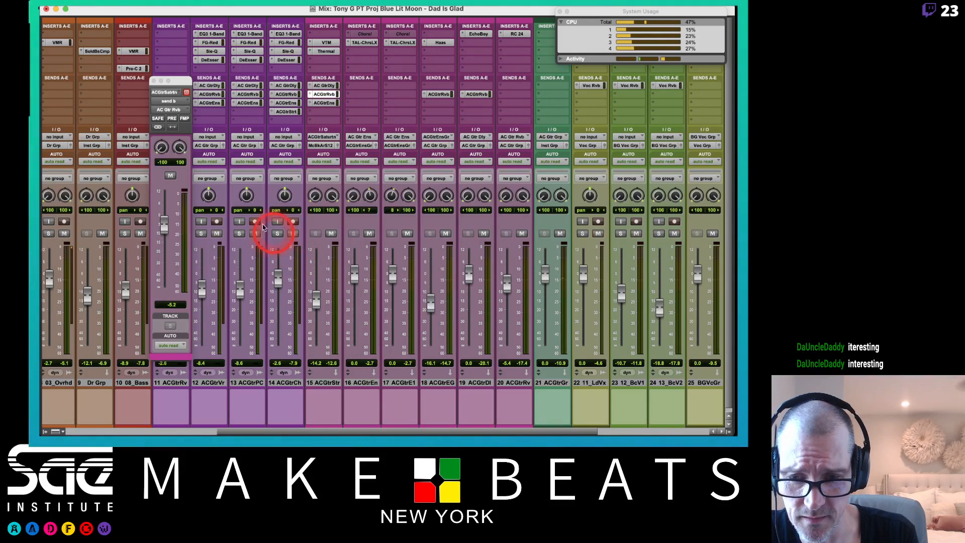
pyautogui.click(168, 98)
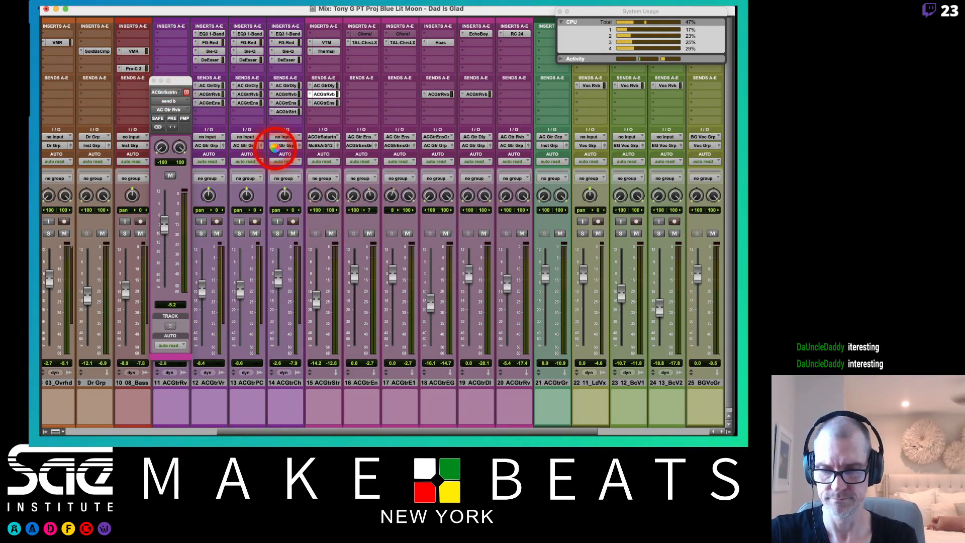
# Step: Play the chorus and rebalance the faders, setting AC Gtr Chor to -6.8 and AC Gtr Saturation to -17.4
pyautogui.press('space')
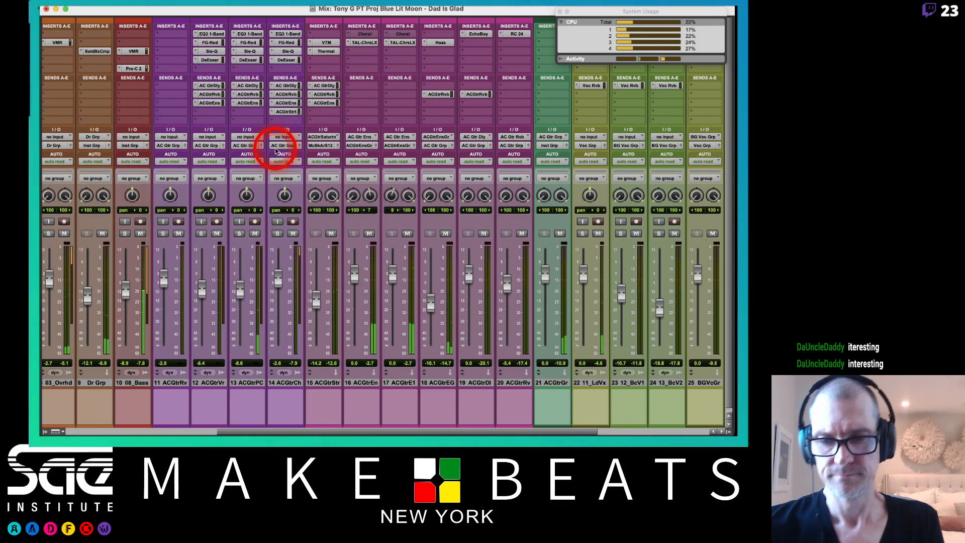
pyautogui.moveTo(315, 299); pyautogui.dragTo(311, 363)
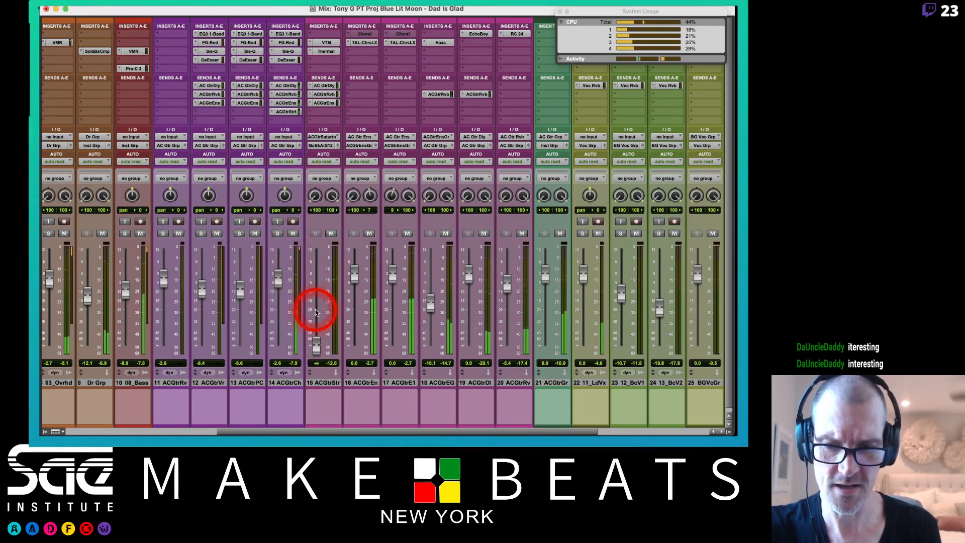
pyautogui.moveTo(276, 277); pyautogui.dragTo(276, 289)
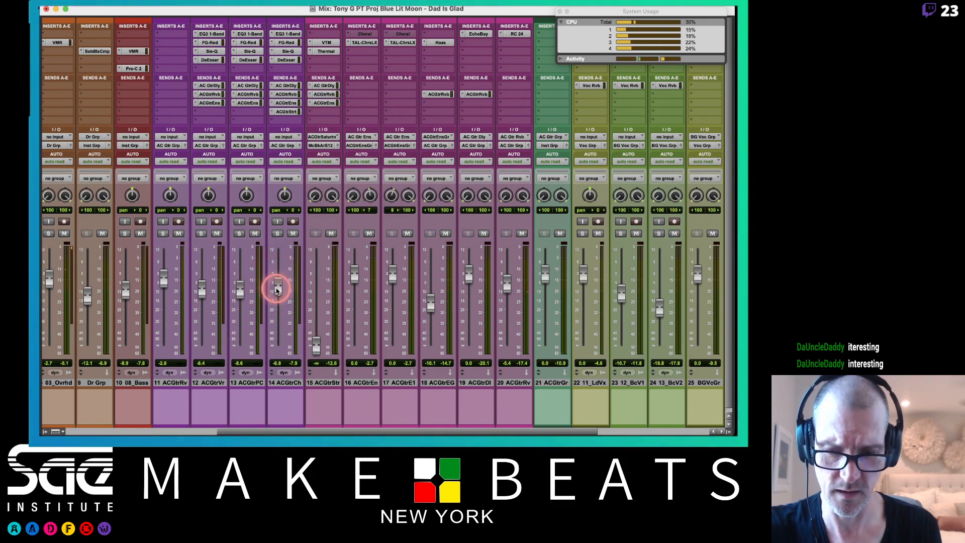
pyautogui.moveTo(315, 340); pyautogui.dragTo(316, 316)
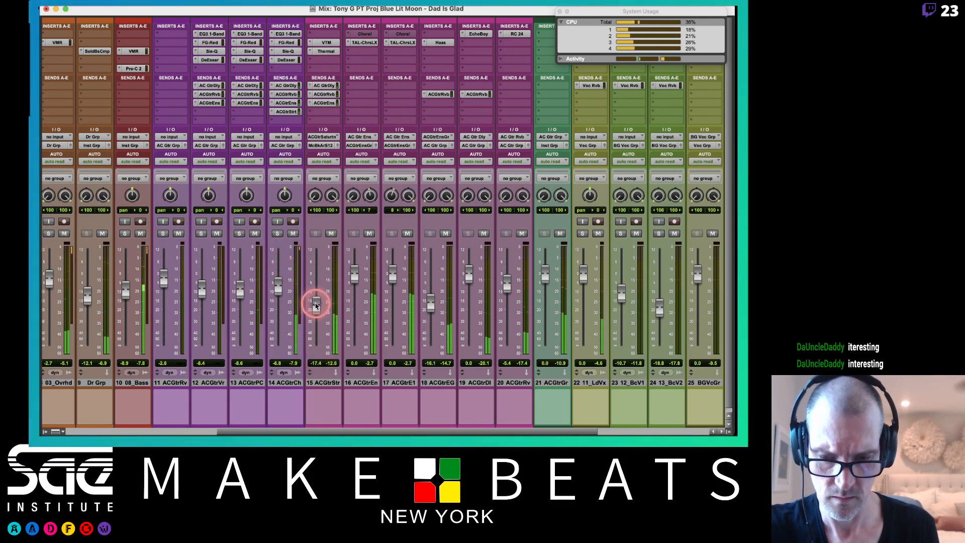
pyautogui.click(316, 302)
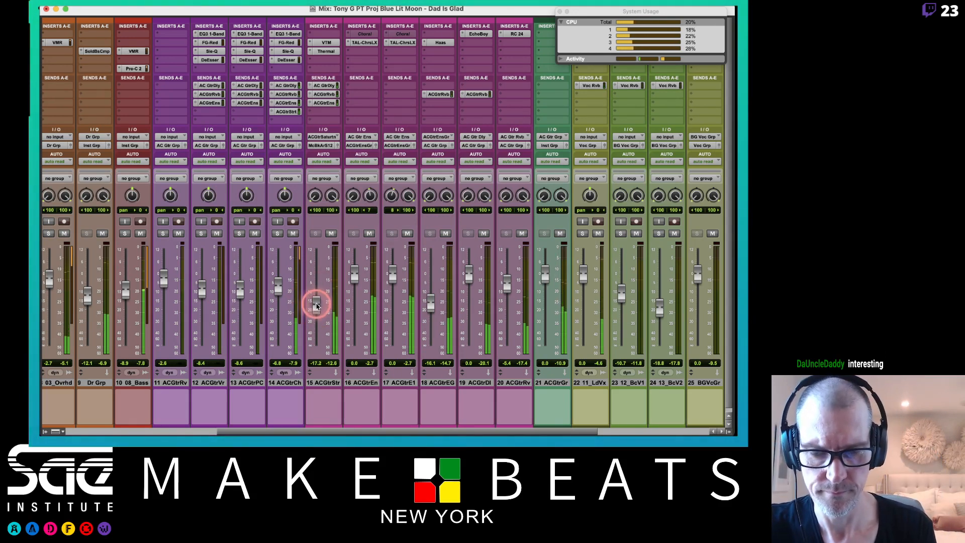
# Step: Examine the guitar, drum, bass and vocal tracks around markers C1 and C2 during playback, checking the vocal channels in the mixer, and stop
pyautogui.press('super+equal')
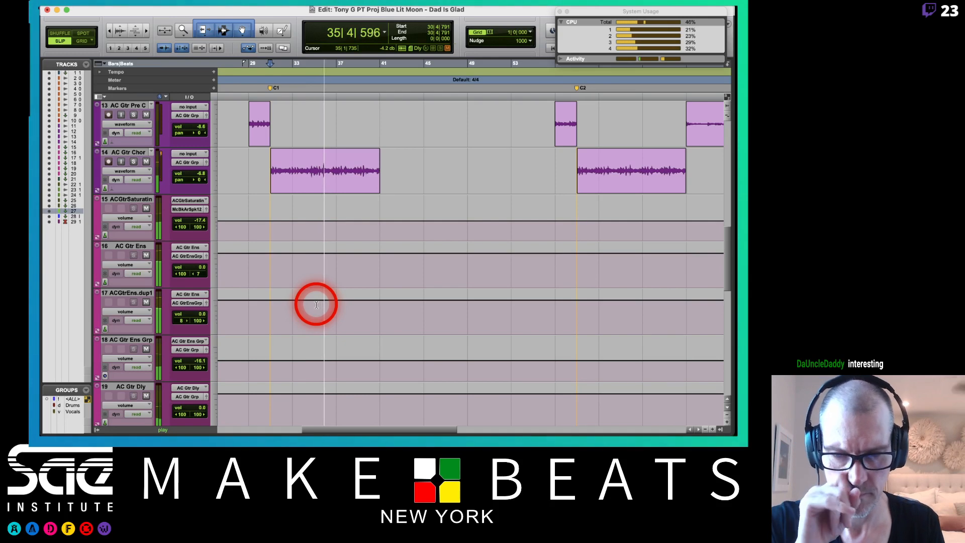
pyautogui.scroll(5, 316, 304)
pyautogui.scroll(-2, 317, 304)
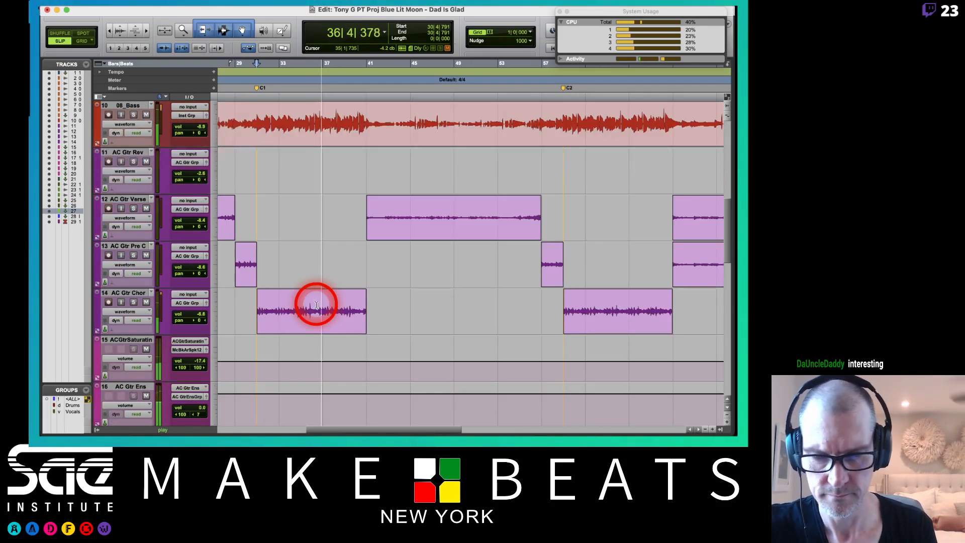
pyautogui.scroll(-9, 316, 304)
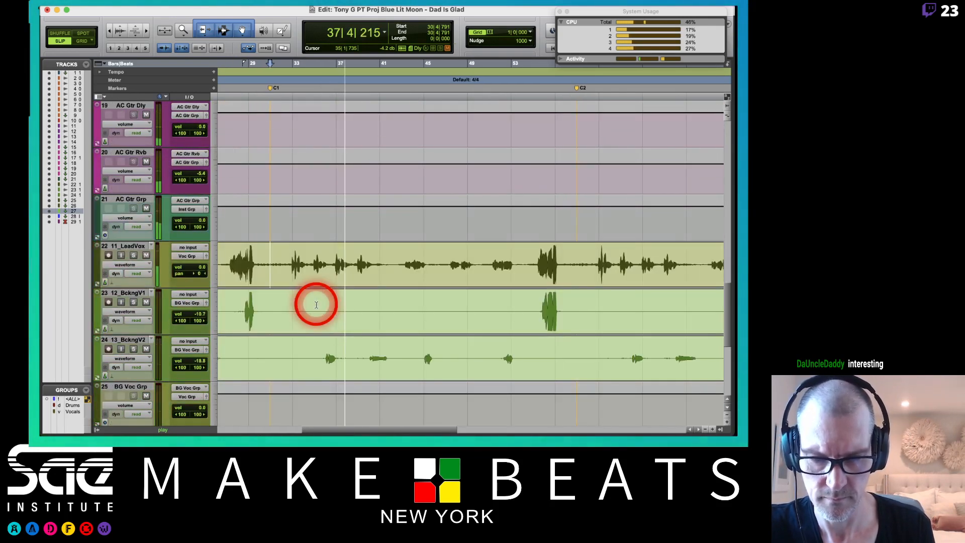
pyautogui.press('super+equal')
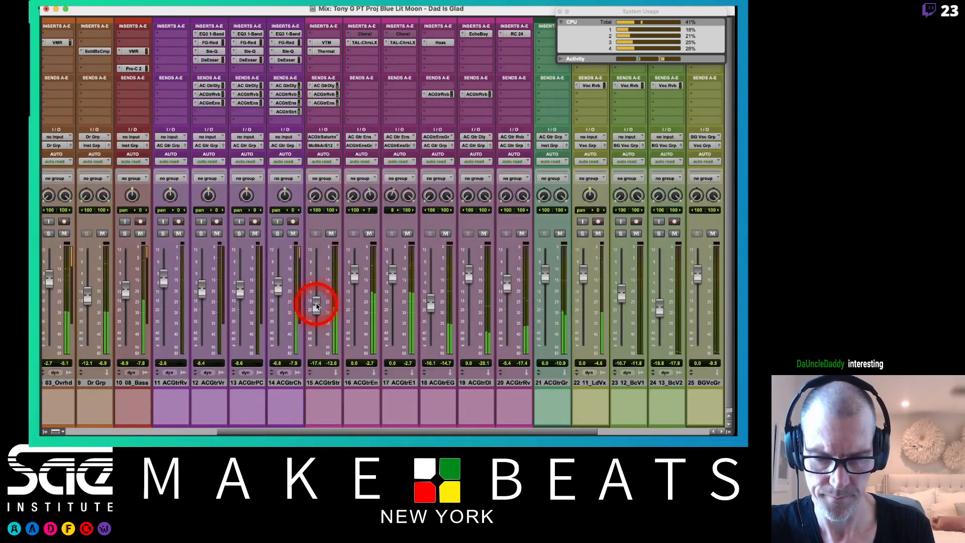
pyautogui.hscroll(8, 316, 305)
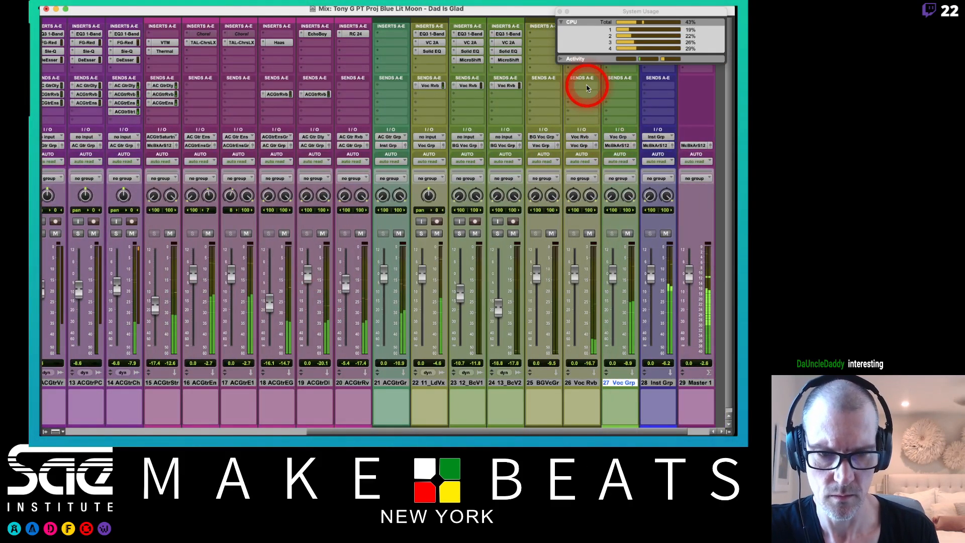
pyautogui.press('super+equal')
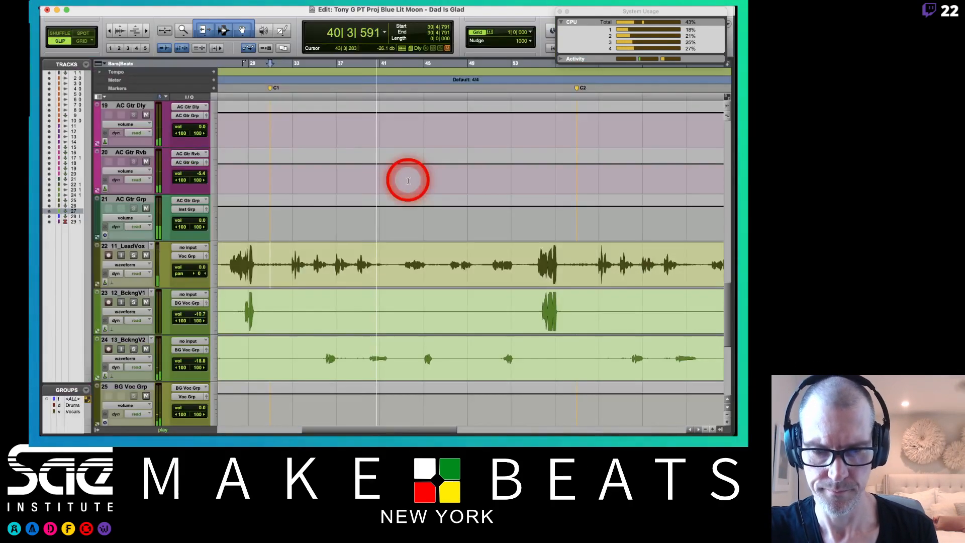
pyautogui.scroll(10, 408, 180)
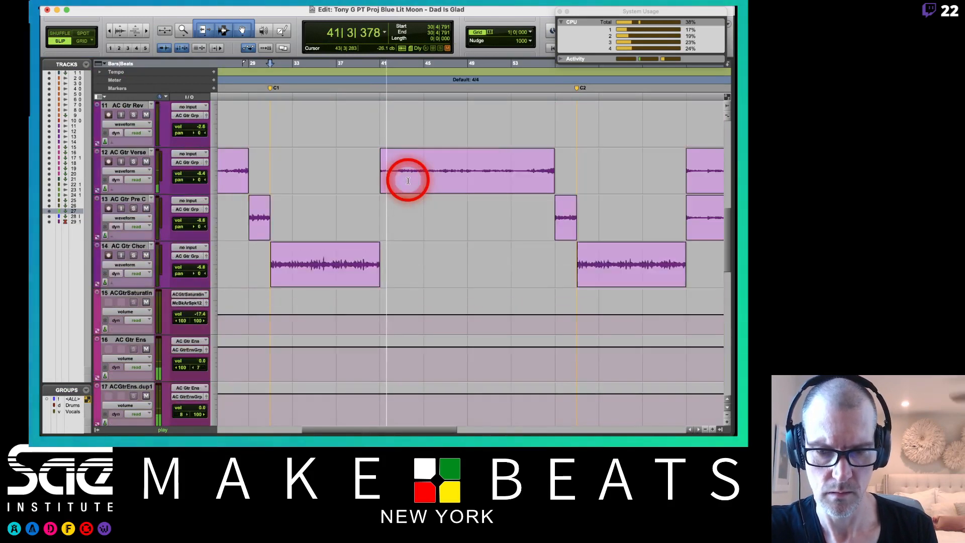
pyautogui.scroll(3, 408, 180)
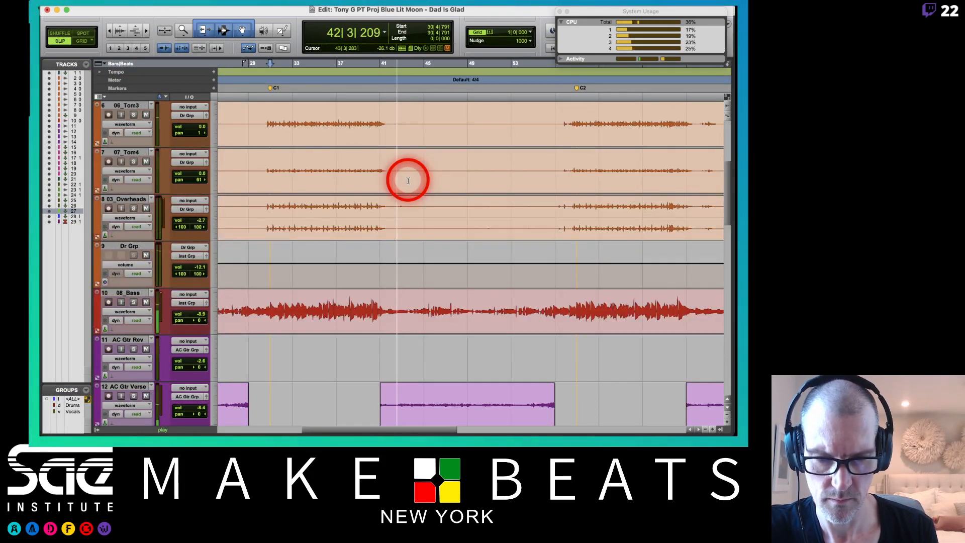
pyautogui.scroll(-7, 408, 180)
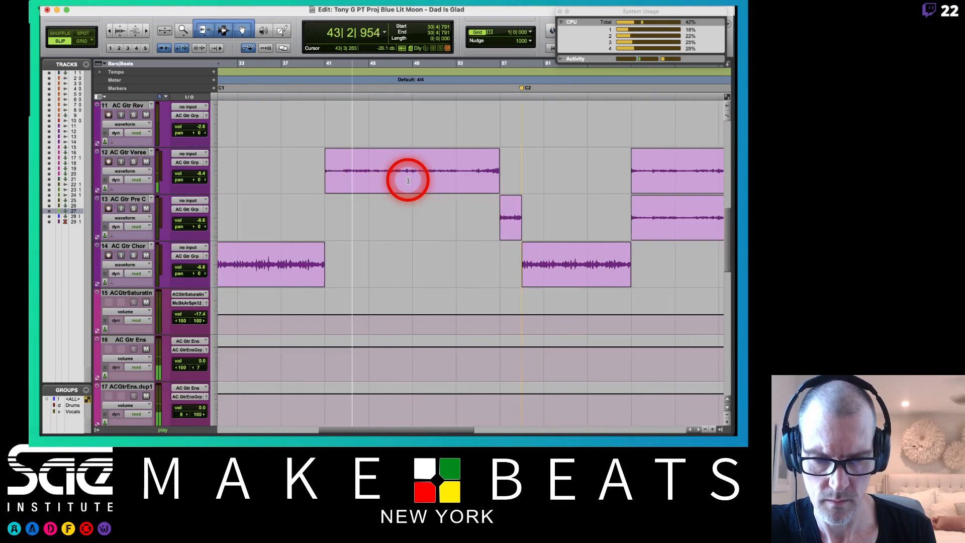
pyautogui.hscroll(-5, 408, 181)
pyautogui.scroll(1, 408, 180)
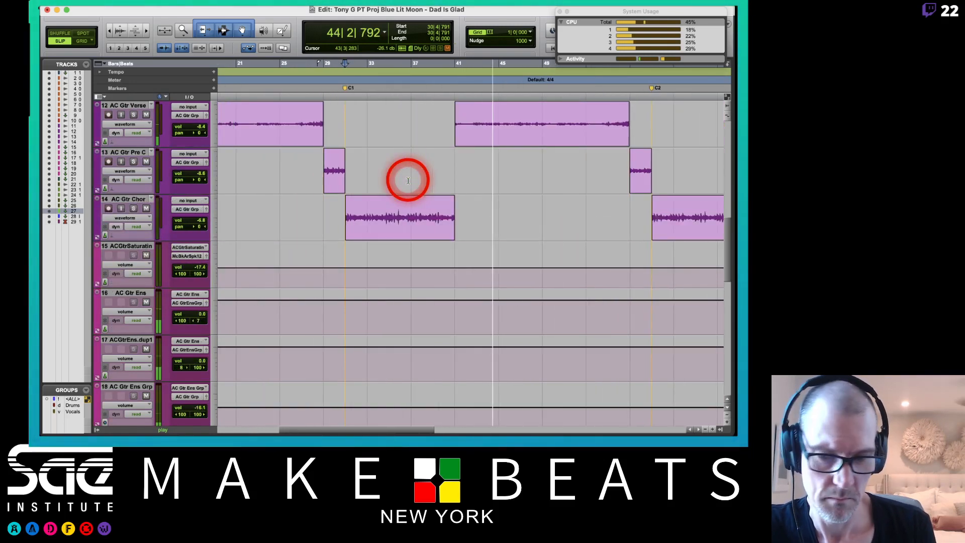
pyautogui.scroll(1, 408, 180)
pyautogui.hscroll(-3, 408, 180)
pyautogui.press('space')
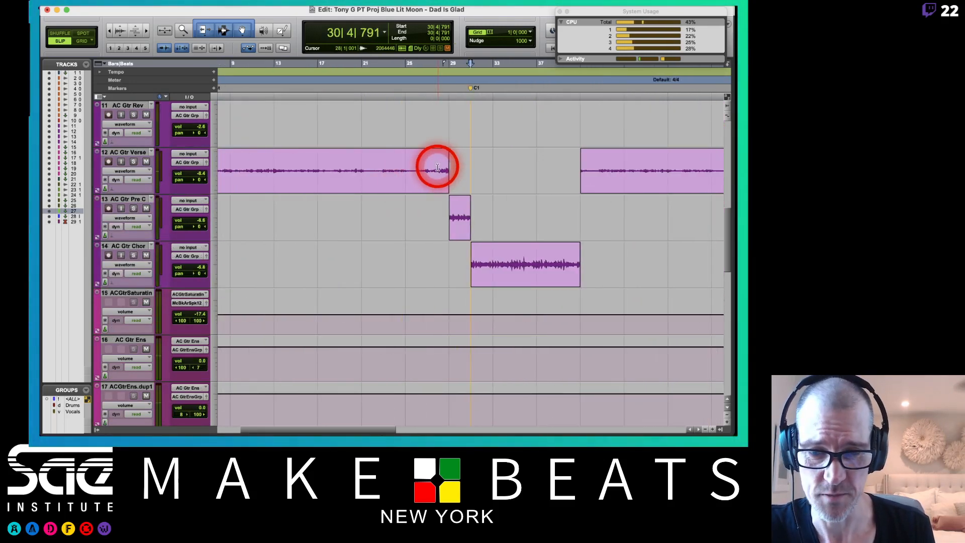
# Step: Copy AC Gtr Chor's saturation send onto the AC Gtr Pre C track
pyautogui.press('super+equal')
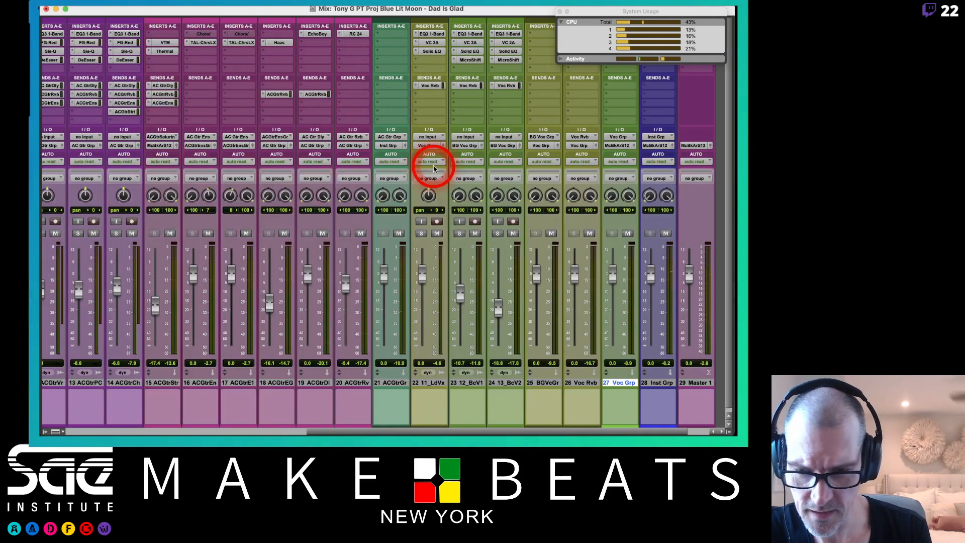
pyautogui.hscroll(-6, 350, 168)
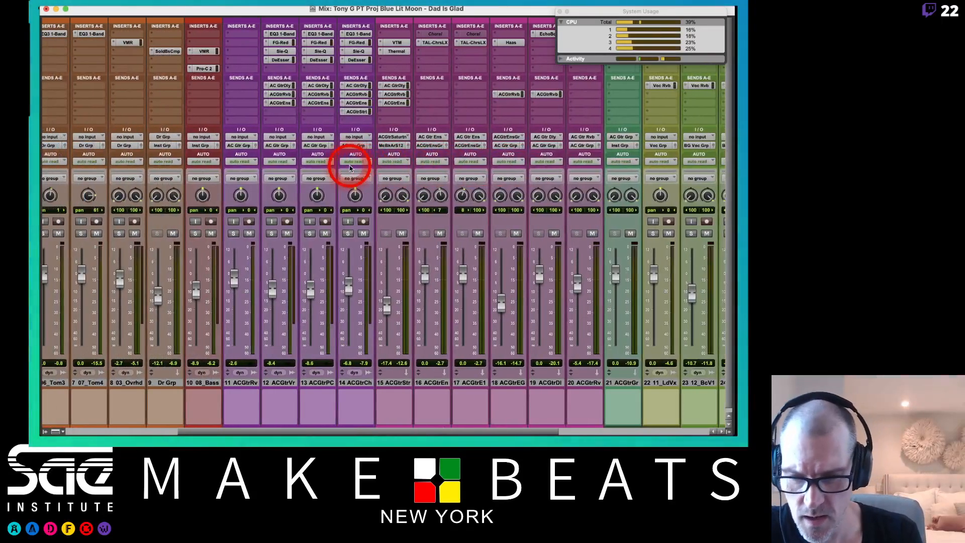
pyautogui.moveTo(358, 113); pyautogui.dragTo(328, 114)
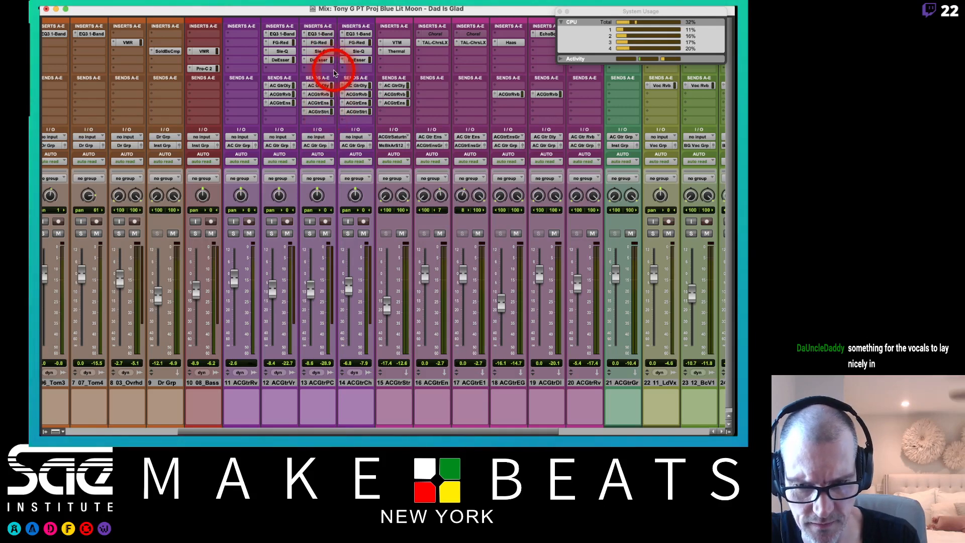
# Step: Display the AC Gtr Saturation send level automation on the AC Gtr Pre C track and open that send's fader window
pyautogui.press('super+equal')
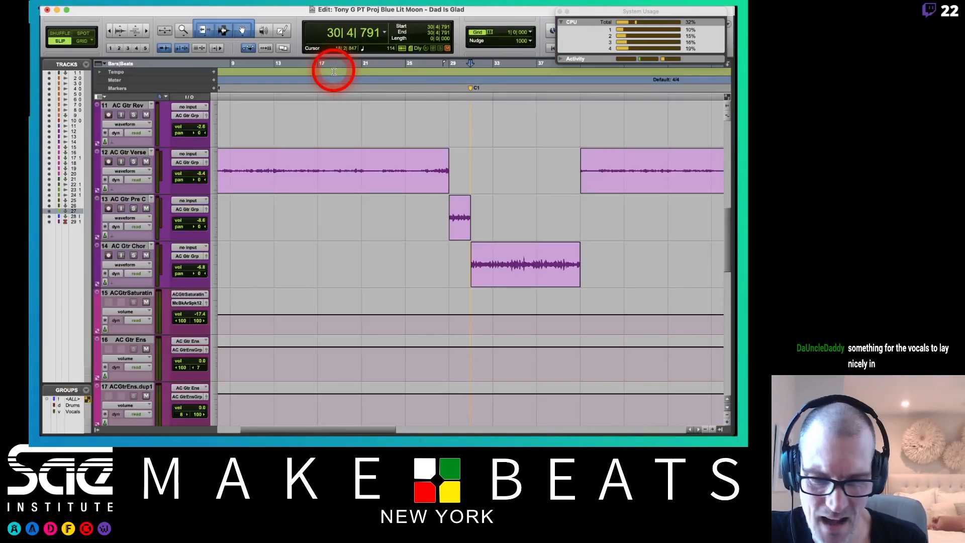
pyautogui.click(151, 217)
pyautogui.moveTo(143, 278)
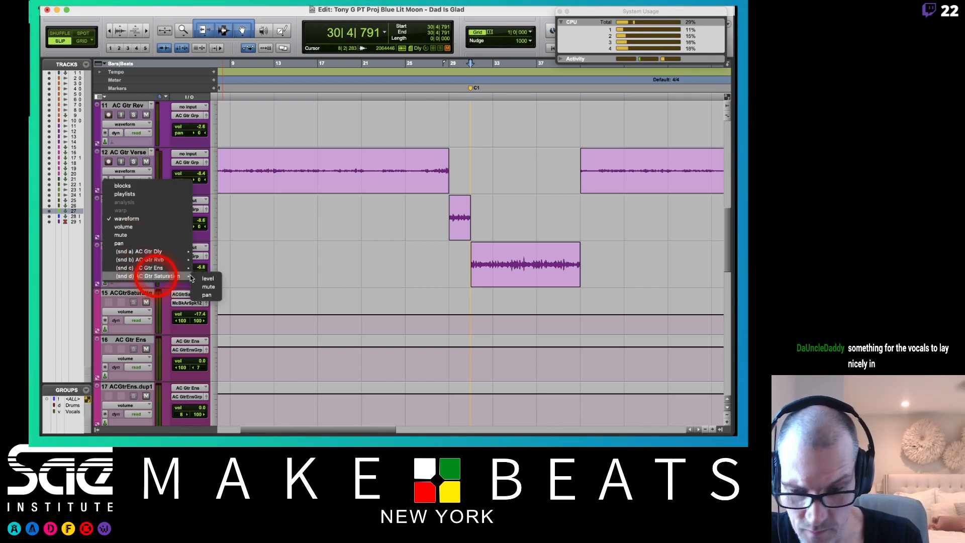
pyautogui.click(212, 280)
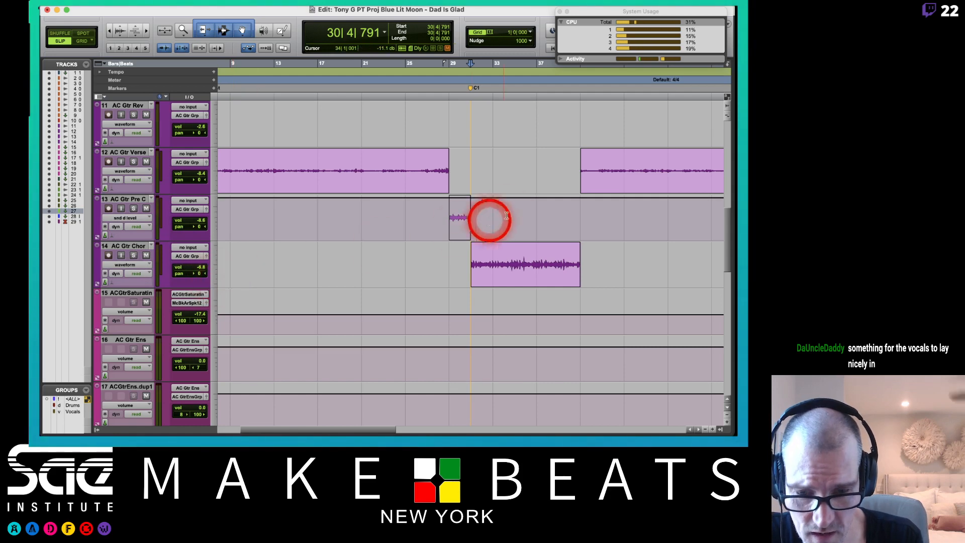
pyautogui.press('super+equal')
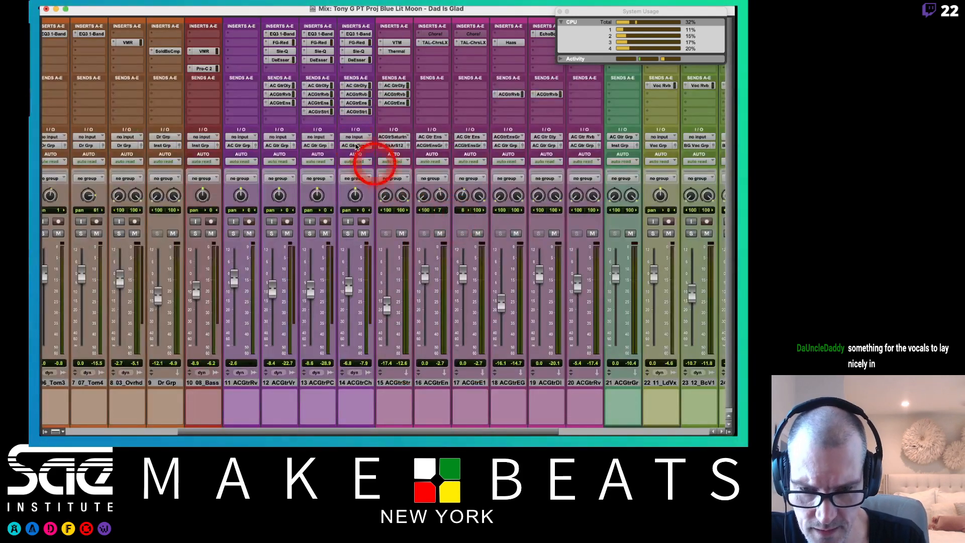
pyautogui.click(322, 112)
pyautogui.click(162, 190)
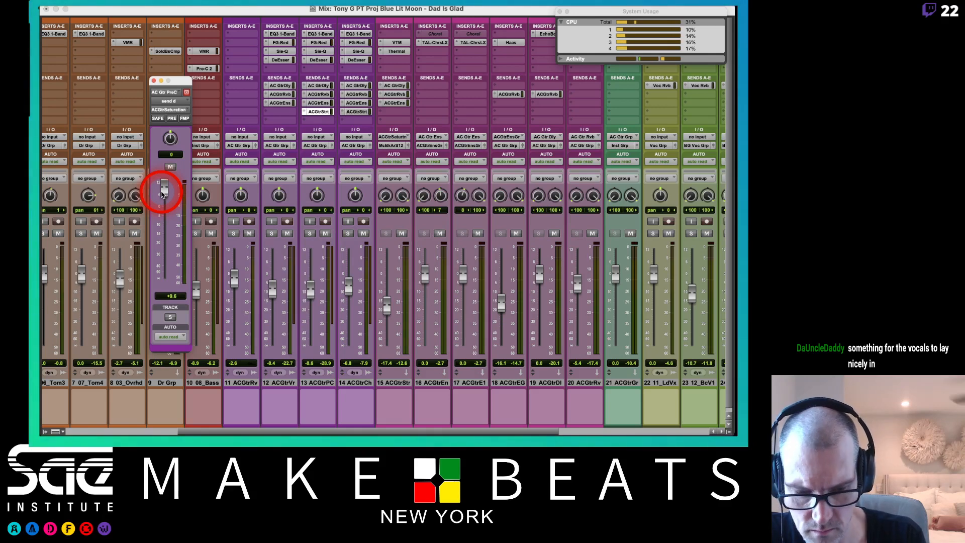
# Step: Automate AC Gtr Pre C's saturation send to stay at -∞ from the song start, ramping up across the pre-chorus clip to full level at C1
pyautogui.press('super+equal')
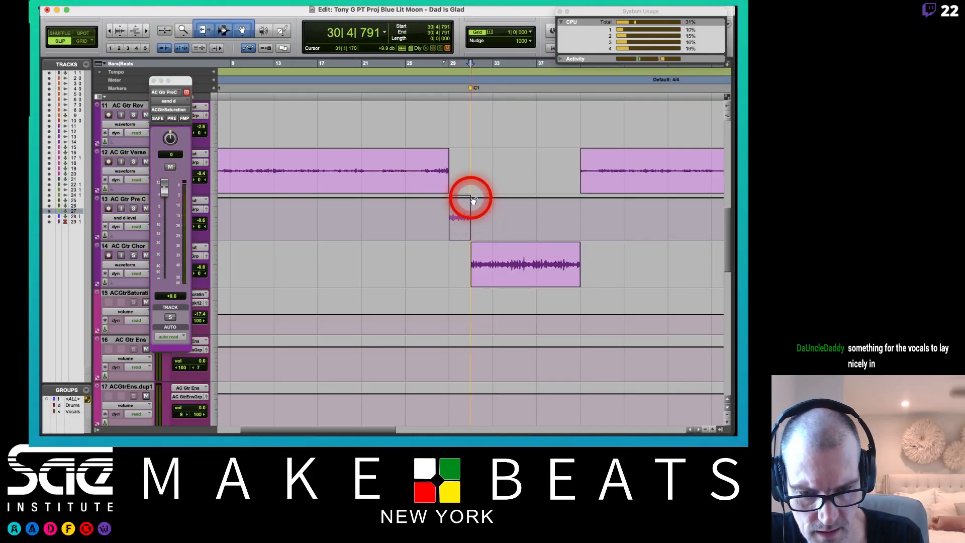
pyautogui.moveTo(473, 200); pyautogui.dragTo(450, 199)
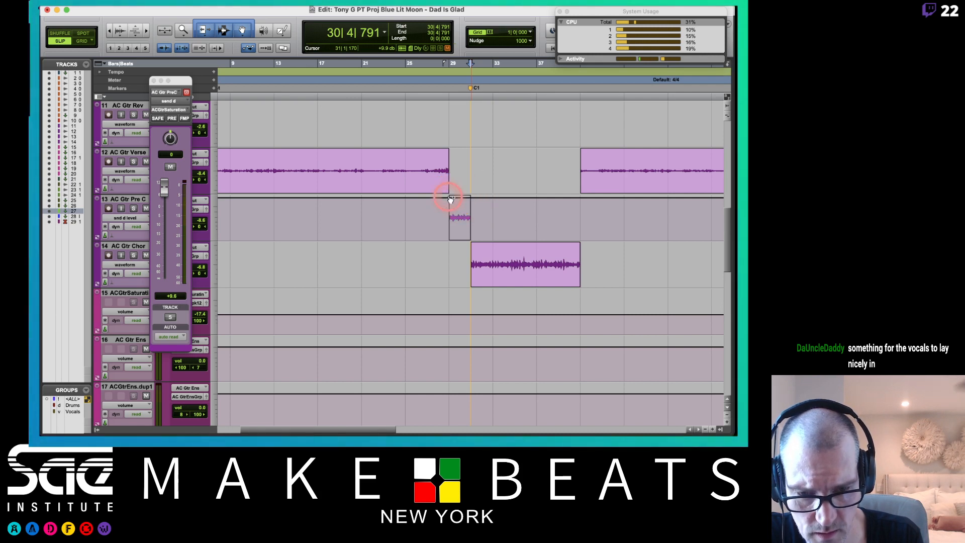
pyautogui.click(442, 275)
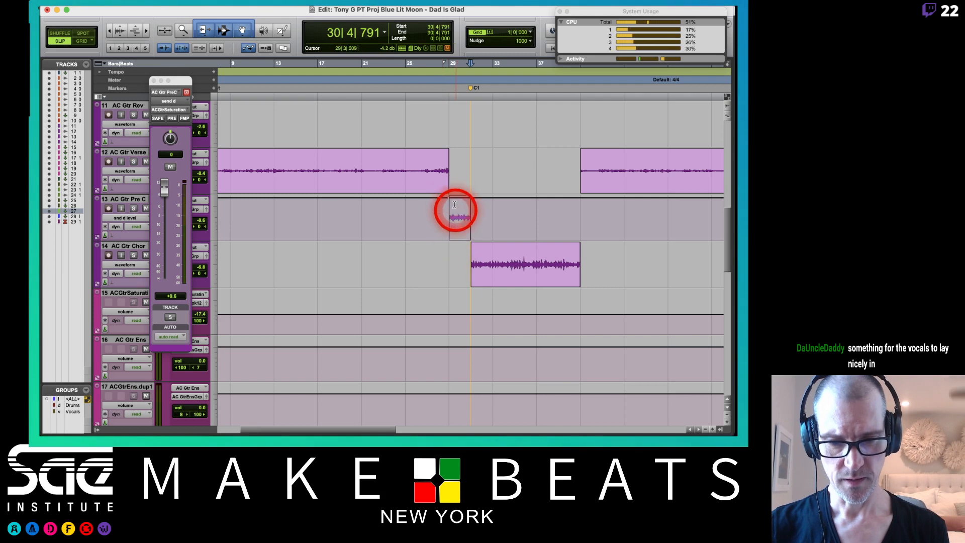
pyautogui.moveTo(449, 200); pyautogui.dragTo(448, 247)
pyautogui.hscroll(-3, 448, 248)
pyautogui.scroll(1, 448, 247)
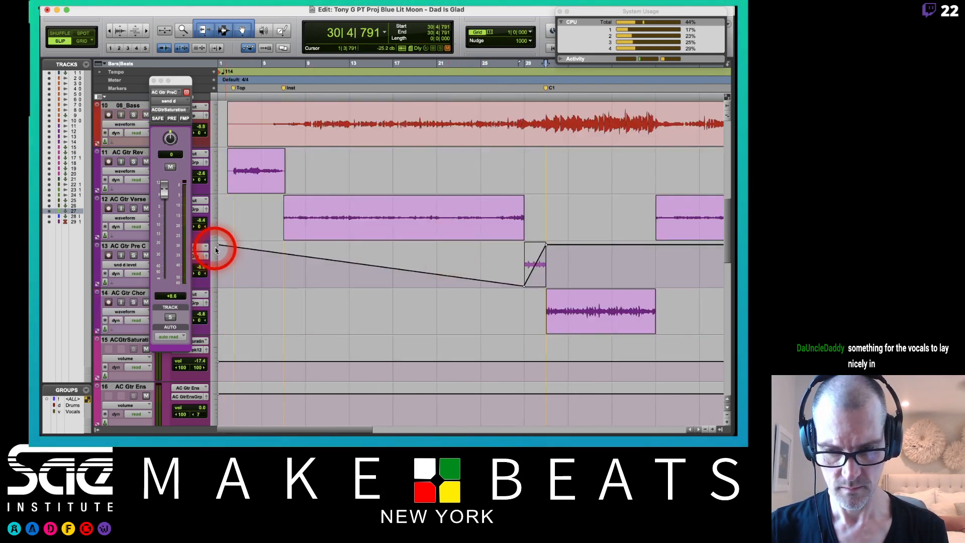
pyautogui.moveTo(218, 245); pyautogui.dragTo(218, 285)
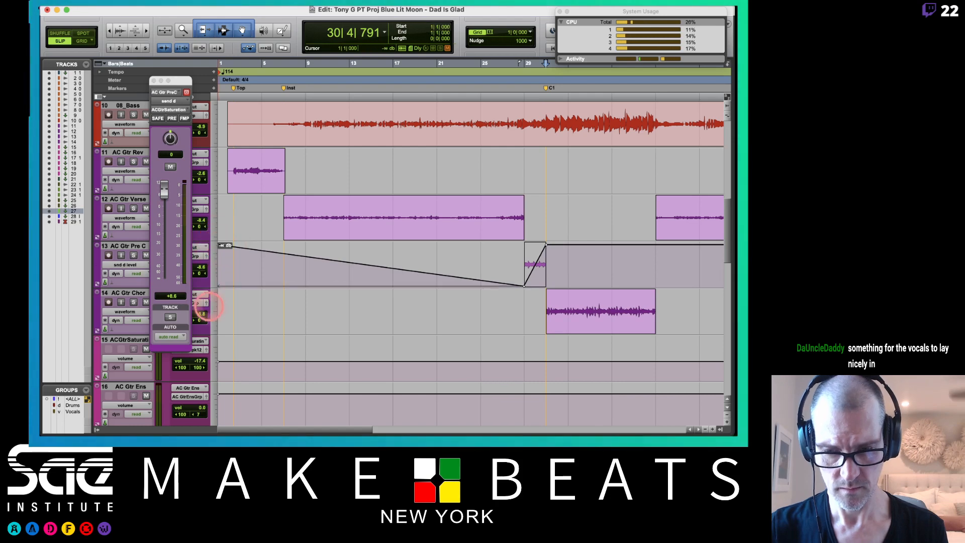
# Step: Play from bar 28 into the chorus, close the saturation send window, and set the AC Gtr Chor fader to -5.7
pyautogui.click(513, 255)
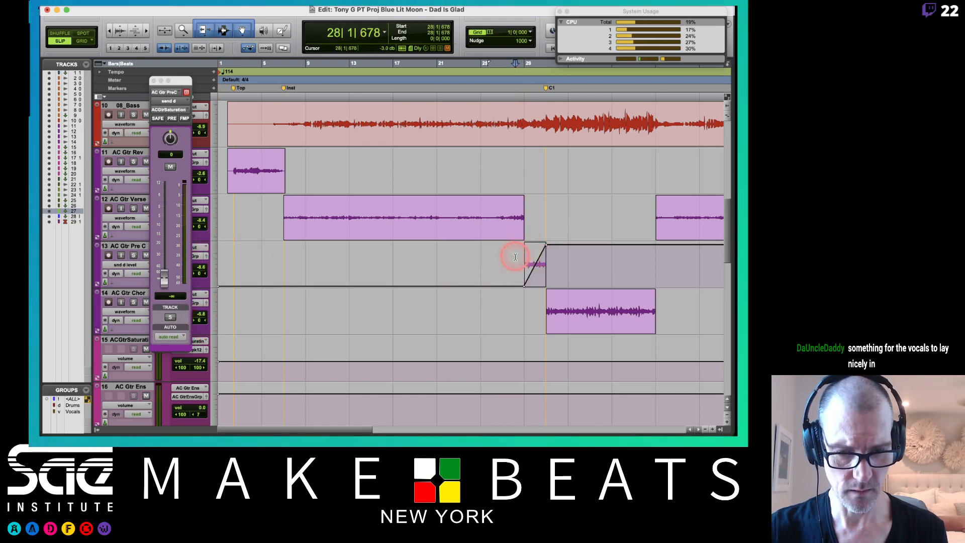
pyautogui.press('space')
pyautogui.press('super+equal')
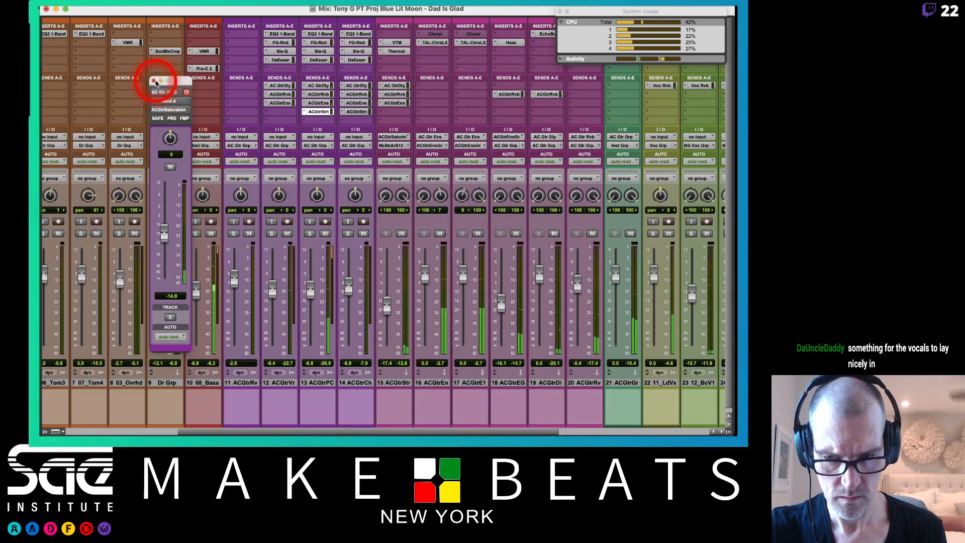
pyautogui.click(154, 81)
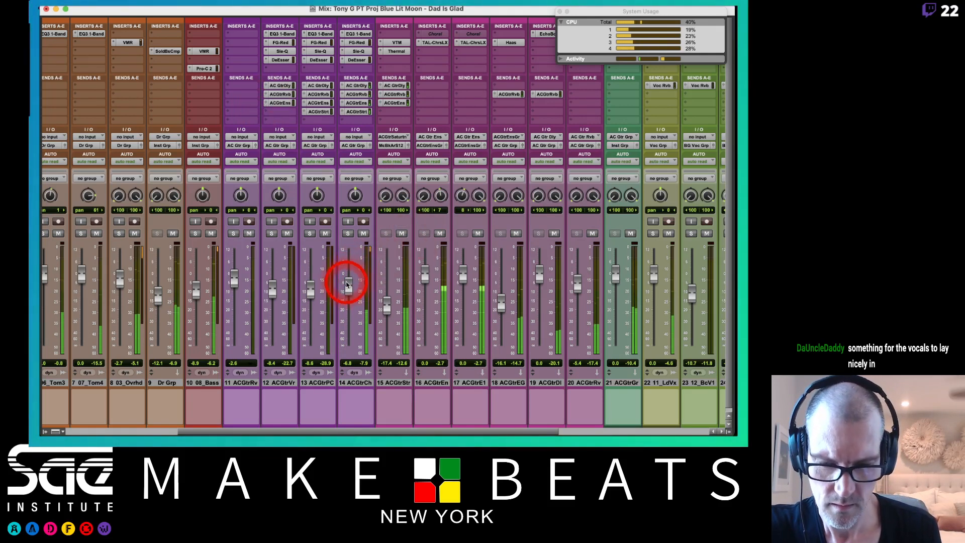
pyautogui.moveTo(349, 285); pyautogui.dragTo(349, 284)
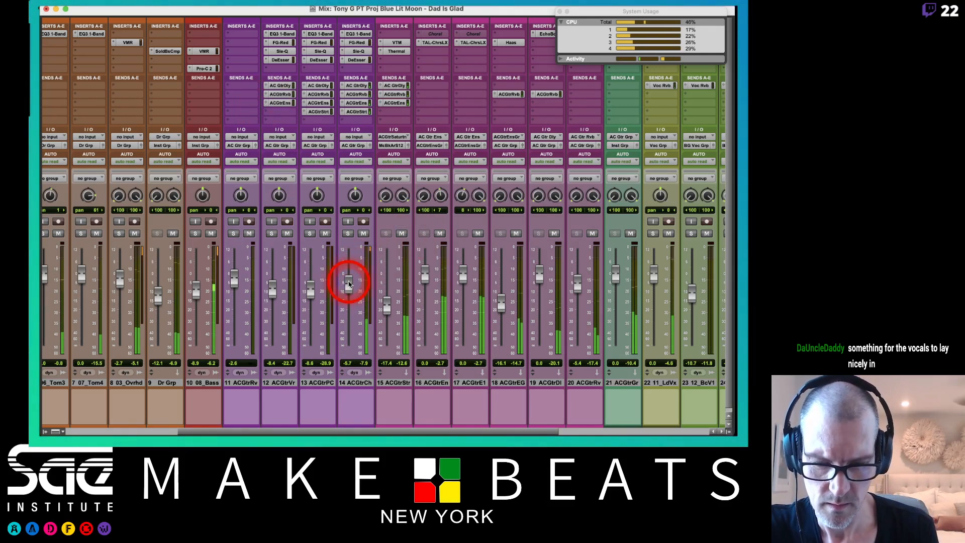
pyautogui.click(314, 291)
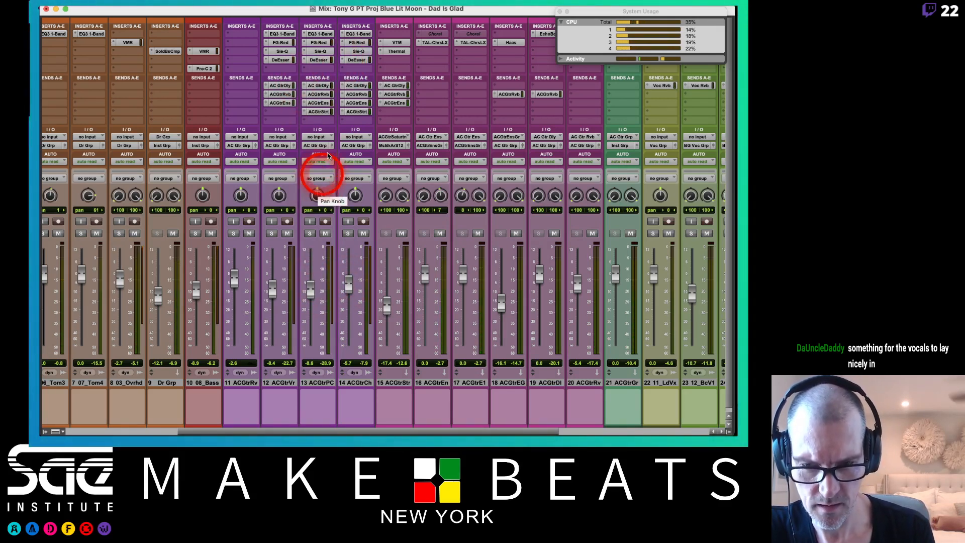
# Step: Insert a mono Trim plug-in in the last free insert slot of AC Gtr Pre C and close its window
pyautogui.click(316, 69)
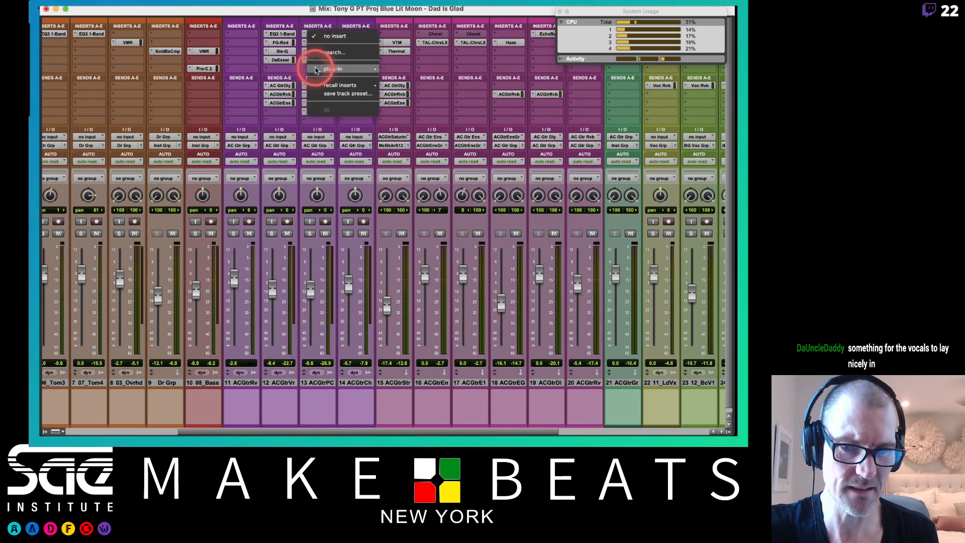
pyautogui.moveTo(326, 72)
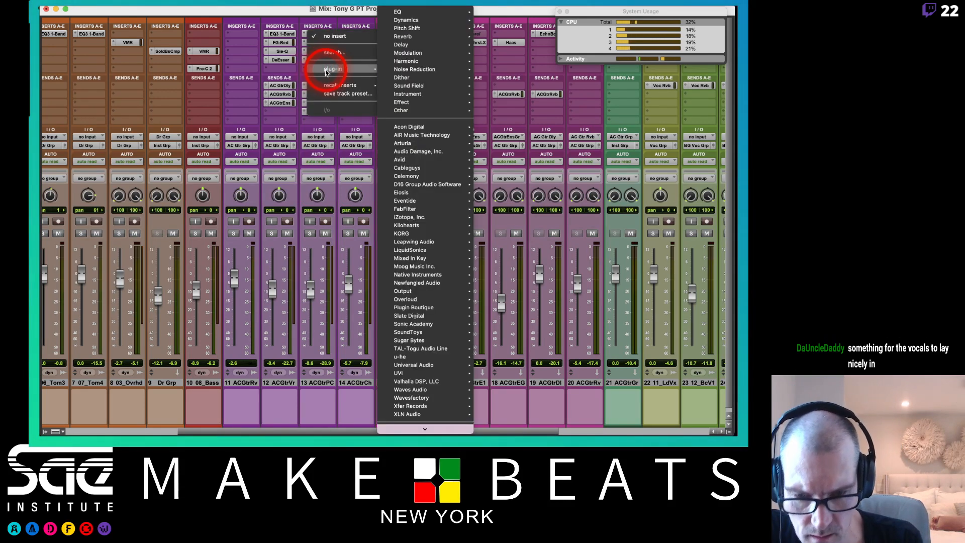
pyautogui.moveTo(412, 111)
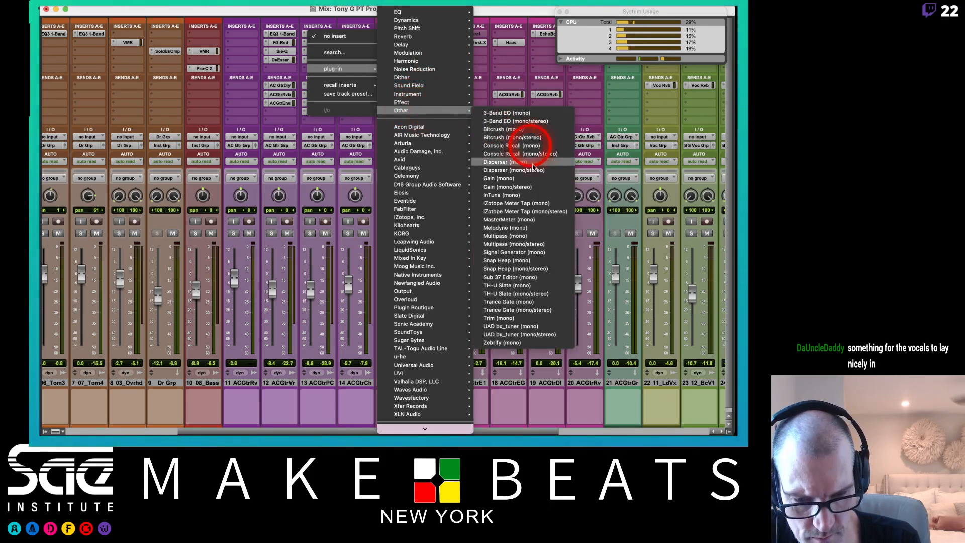
pyautogui.click(496, 318)
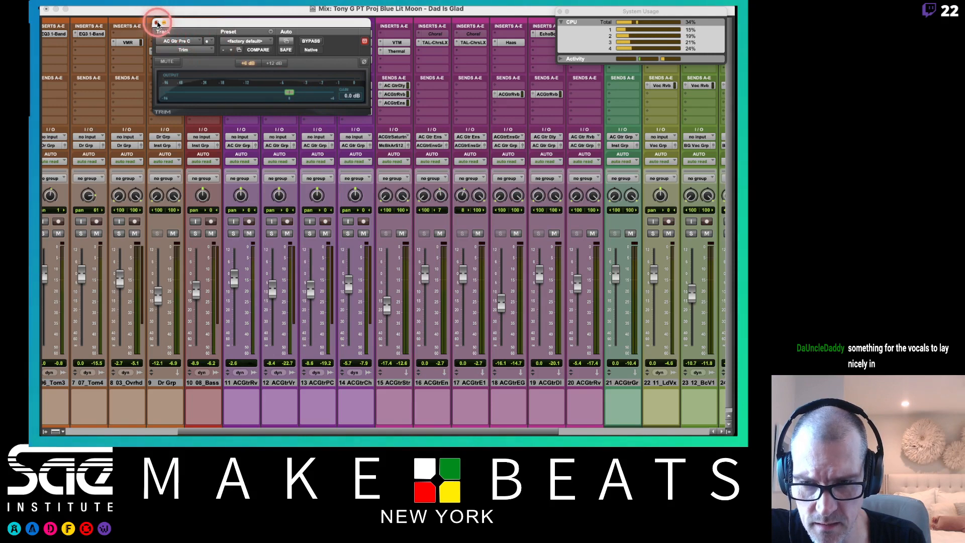
pyautogui.click(156, 23)
# Step: Display the Trim plug-in's Gain automation on the AC Gtr Pre C track
pyautogui.press('super+equal')
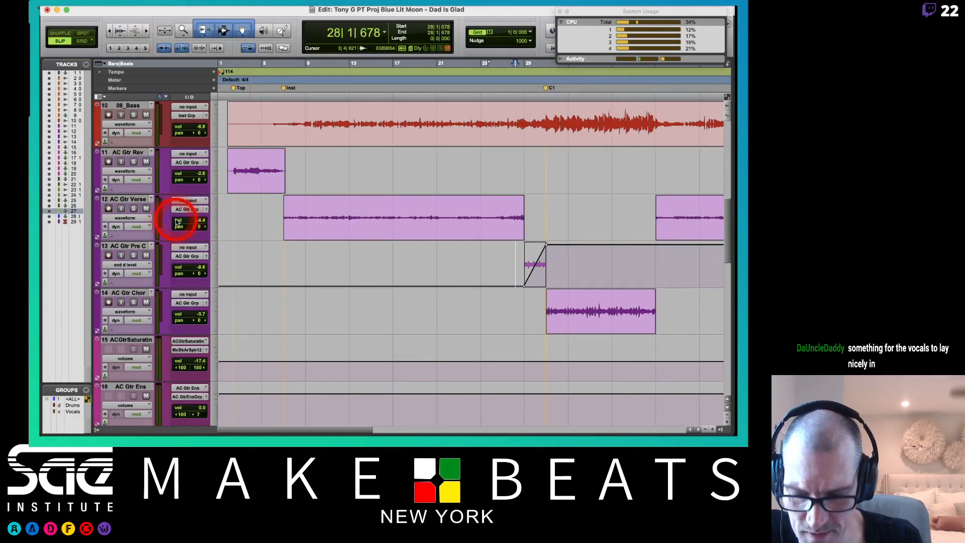
pyautogui.click(133, 217)
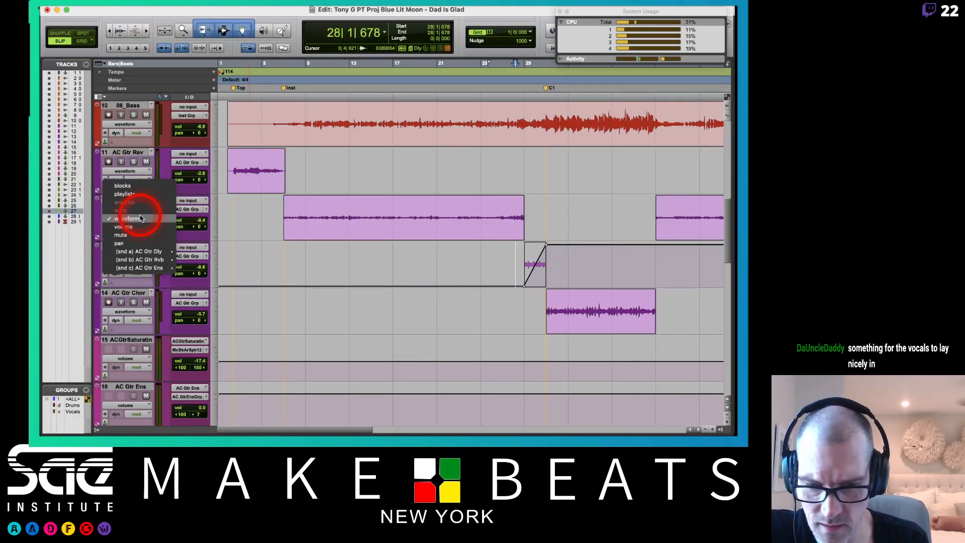
pyautogui.click(203, 223)
pyautogui.click(151, 266)
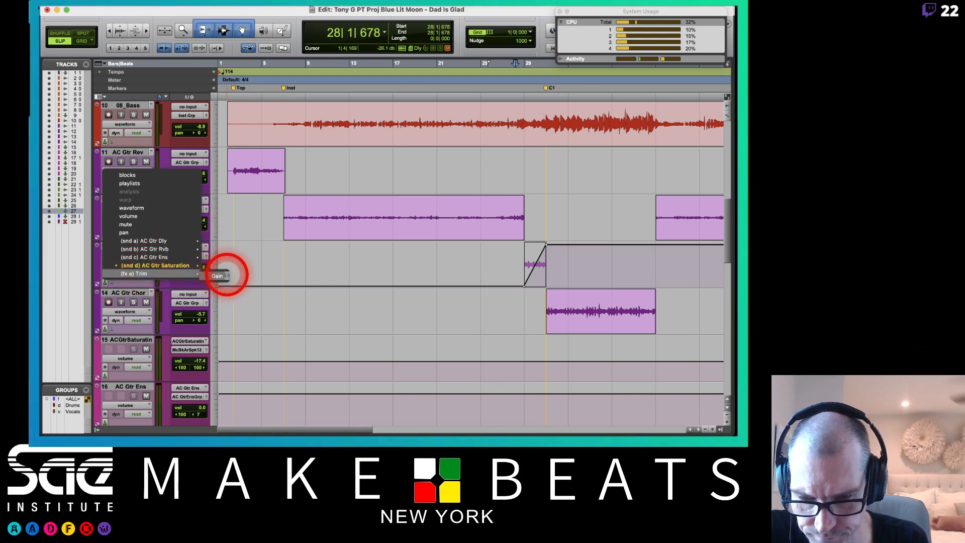
pyautogui.click(226, 274)
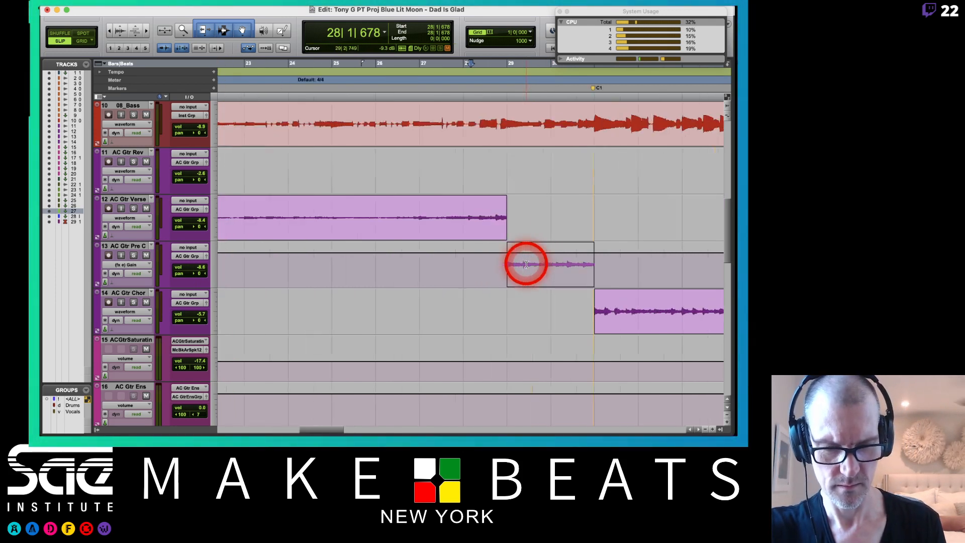
# Step: Draw a Trim gain ramp across the AC Gtr Pre C clip, rising to +1.7 dB at marker C1 and returning just after it
pyautogui.press('super+bracketright')
pyautogui.press('super+bracketright')
pyautogui.press('super+bracketright')
pyautogui.click(546, 263)
pyautogui.hscroll(5, 545, 263)
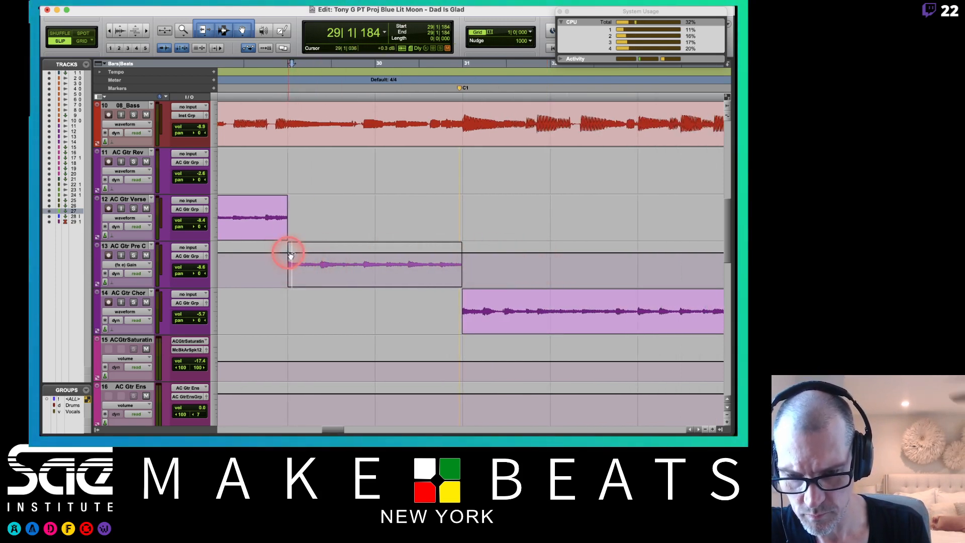
pyautogui.click(462, 253)
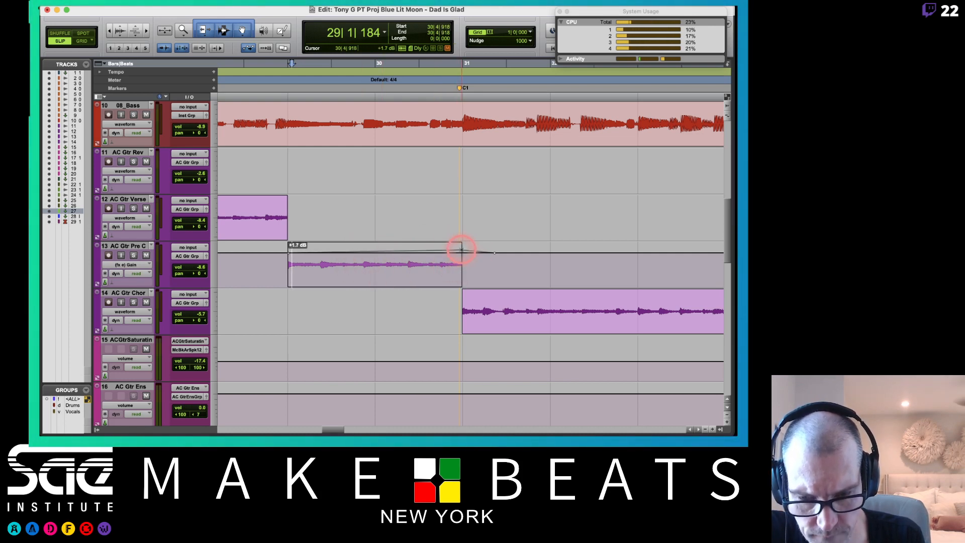
# Step: Play from bar 27 through the pre-chorus gain ramp into the chorus, checking the guitar levels in the mixer, and stop
pyautogui.press('r')
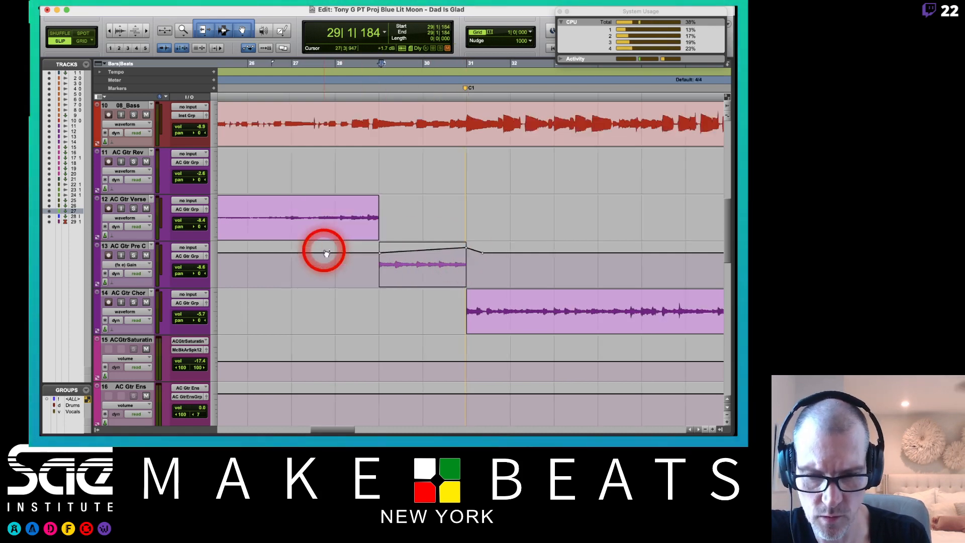
pyautogui.press('r')
pyautogui.press('super+equal')
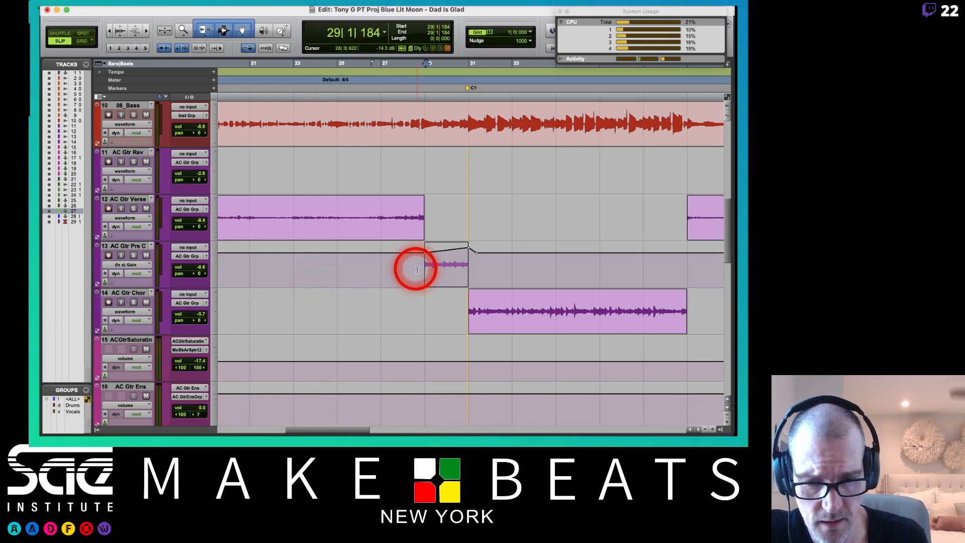
pyautogui.click(382, 271)
pyautogui.press('space')
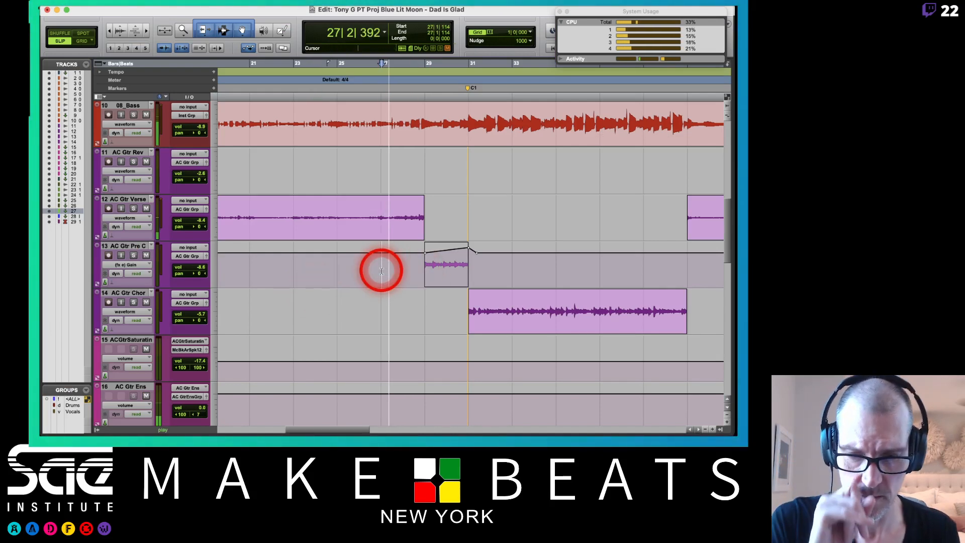
pyautogui.press('super+equal')
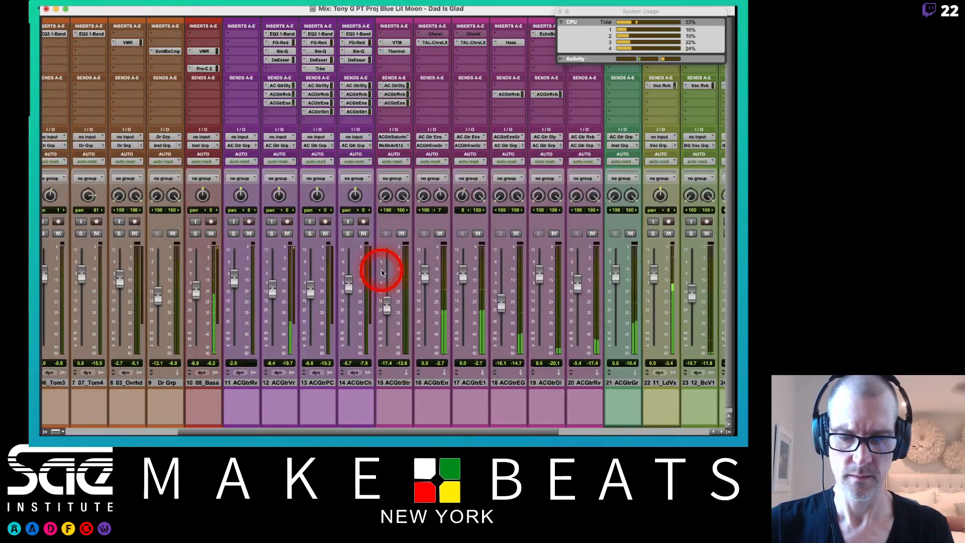
pyautogui.press('super+equal')
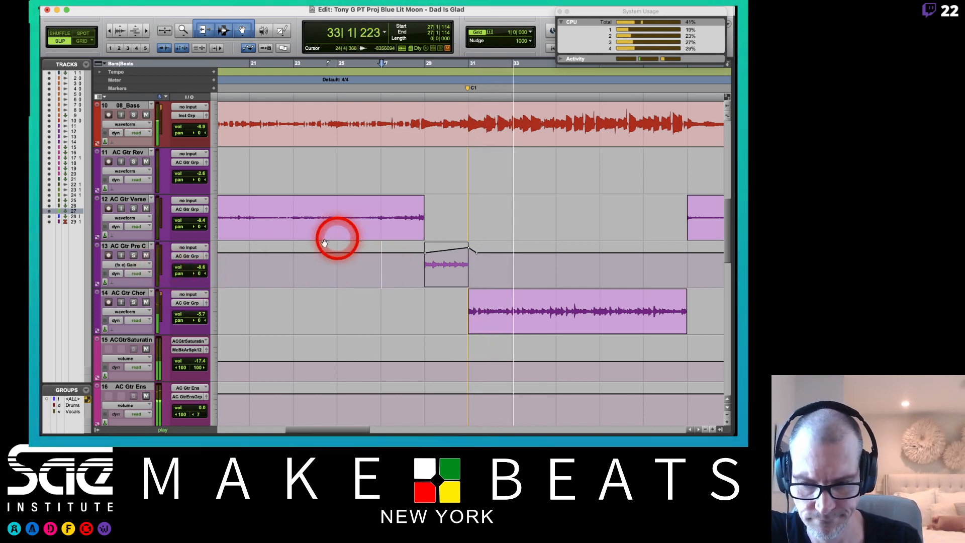
pyautogui.press('space')
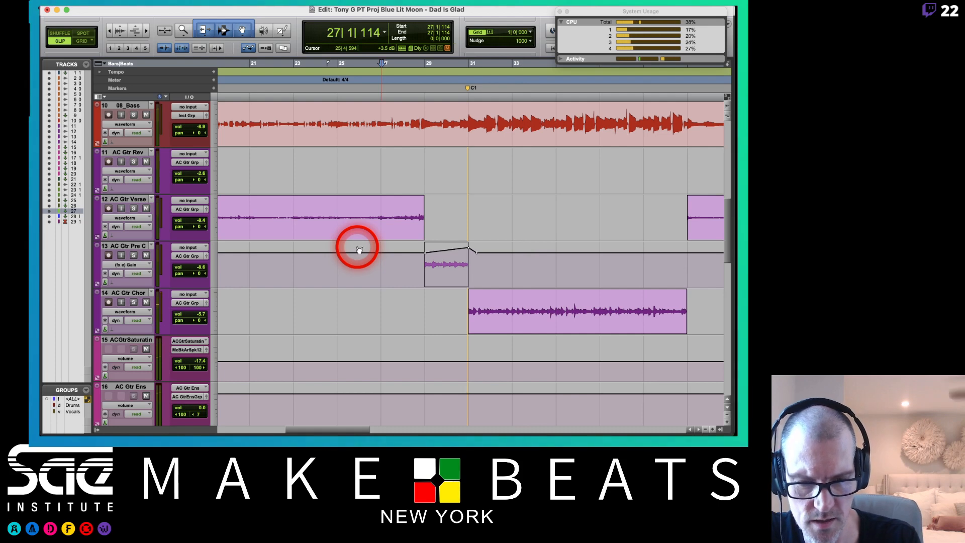
# Step: Compare the ensemble and reverb send levels of the AC Gtr Chor and AC Gtr Pre C tracks
pyautogui.press('super+equal')
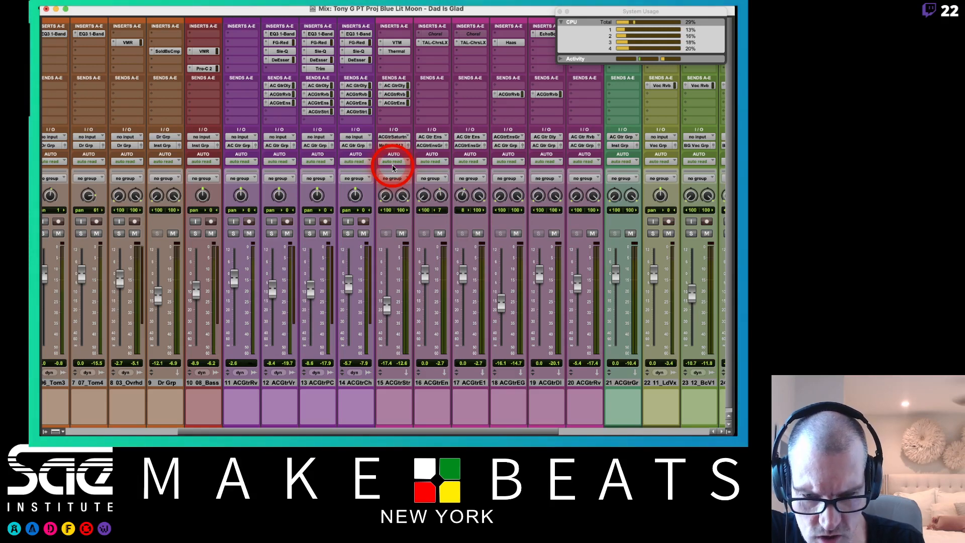
pyautogui.click(358, 103)
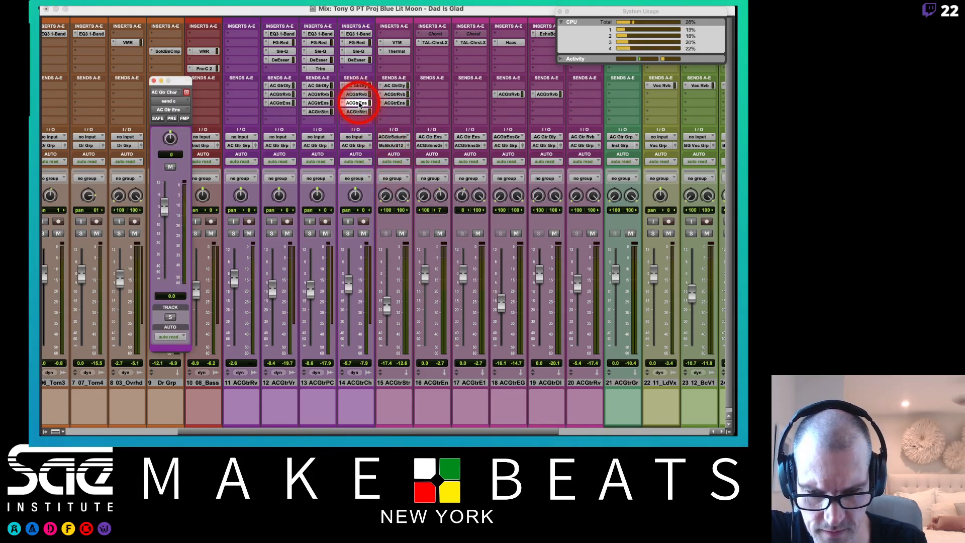
pyautogui.click(313, 103)
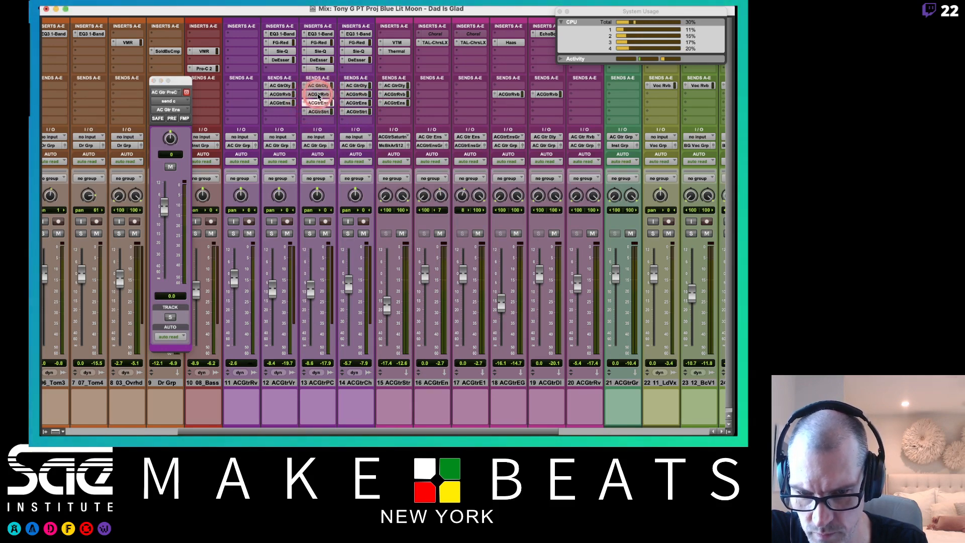
pyautogui.click(318, 95)
pyautogui.click(354, 95)
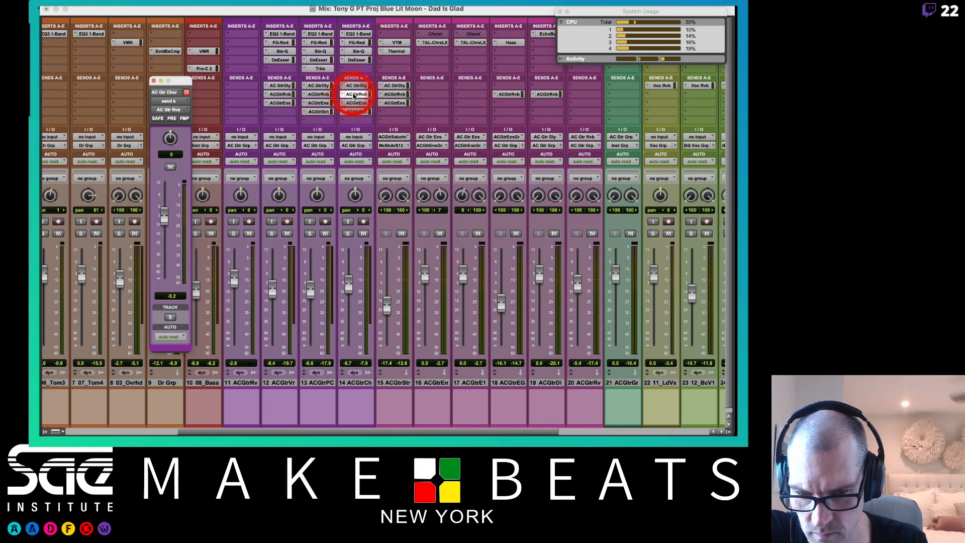
# Step: Compare the delay send levels of the AC Gtr Chor, AC Gtr Verse and AC Gtr Pre C tracks
pyautogui.click(357, 86)
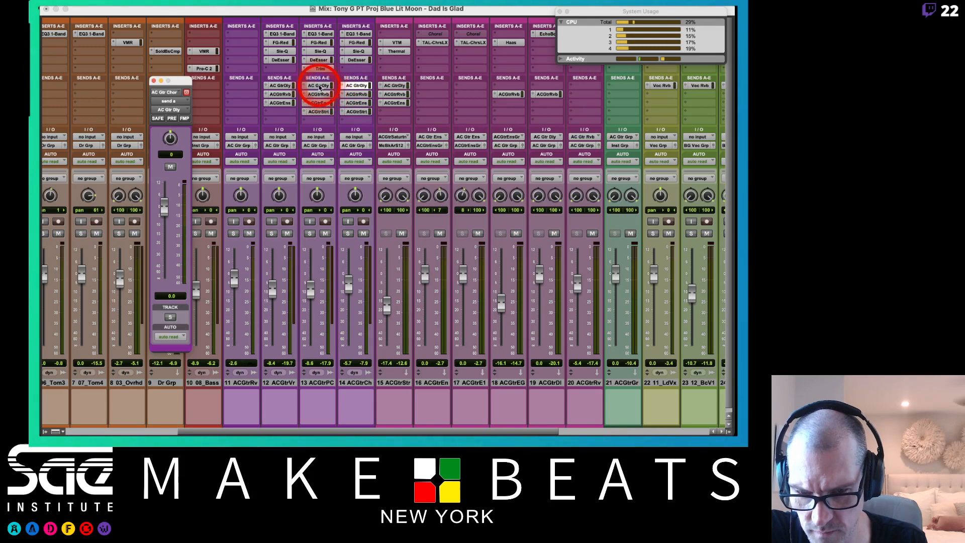
pyautogui.click(281, 86)
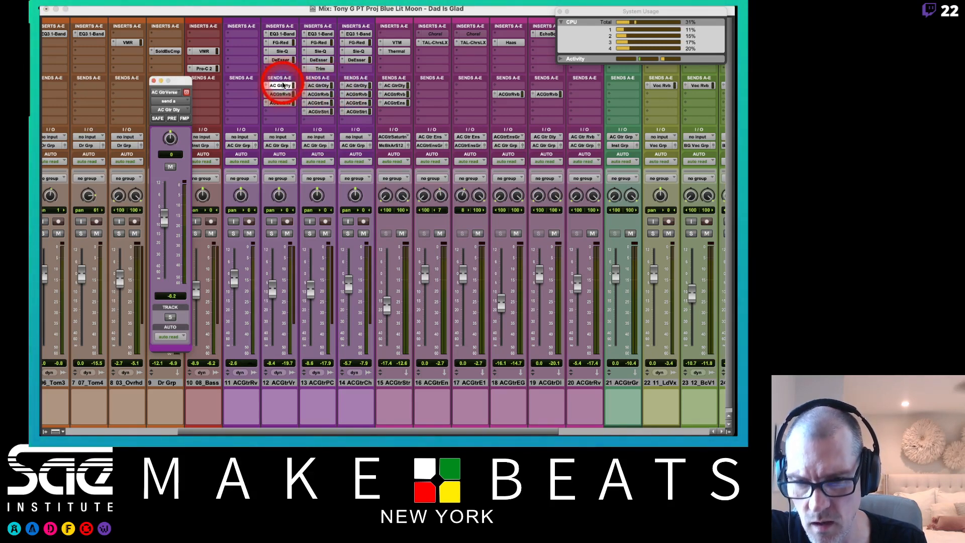
pyautogui.click(357, 86)
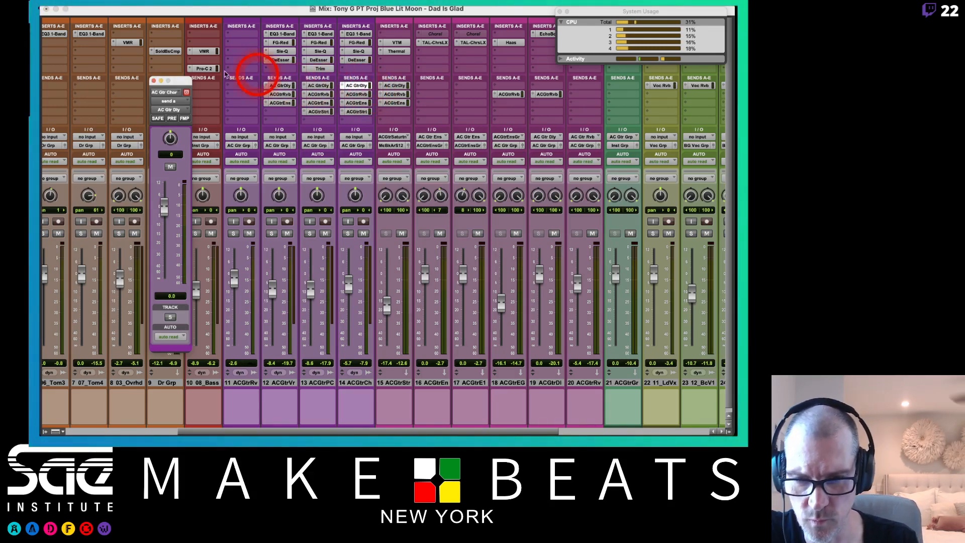
pyautogui.click(318, 85)
# Step: Draw a delay send level ramp across the AC Gtr Pre C clip, peaking at marker C1 and returning just after it, and close the send window
pyautogui.press('super+equal')
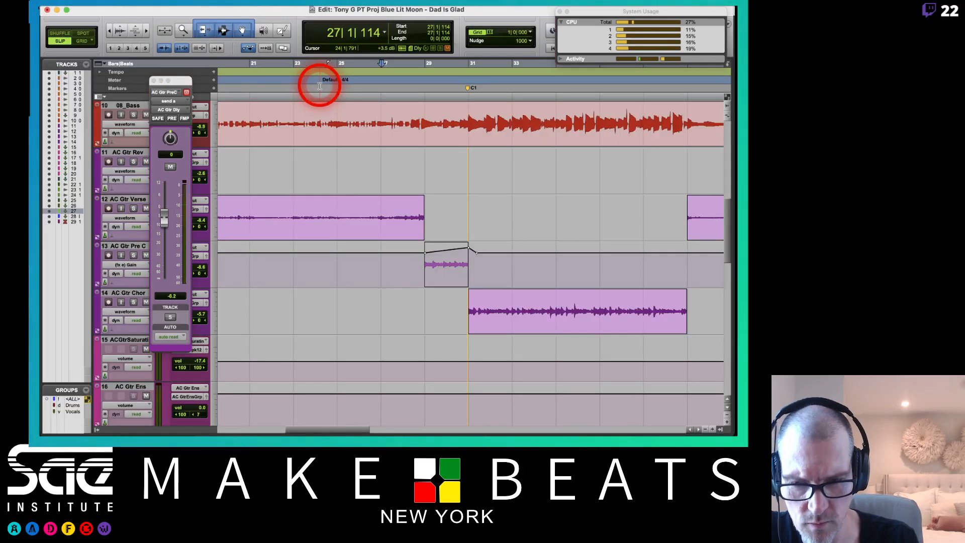
pyautogui.click(127, 263)
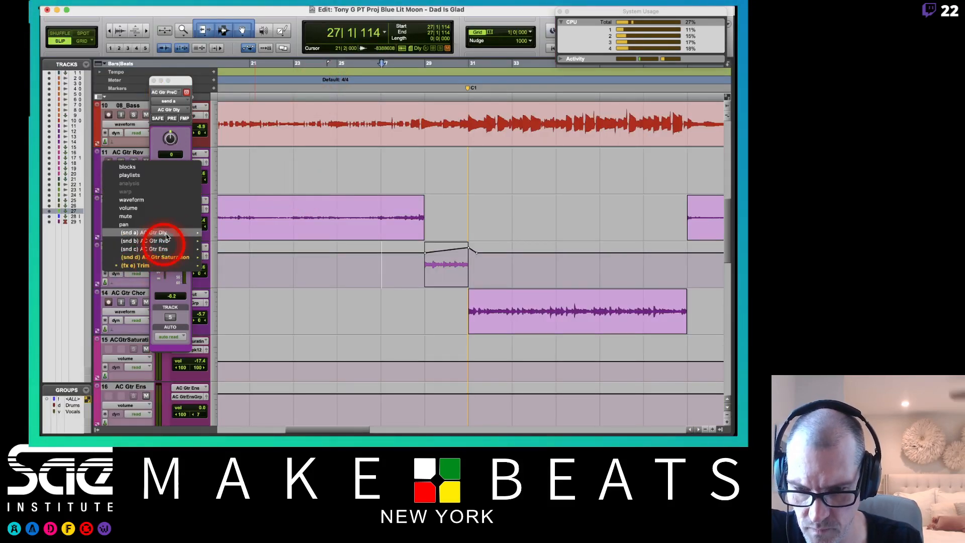
pyautogui.moveTo(167, 236)
pyautogui.click(216, 235)
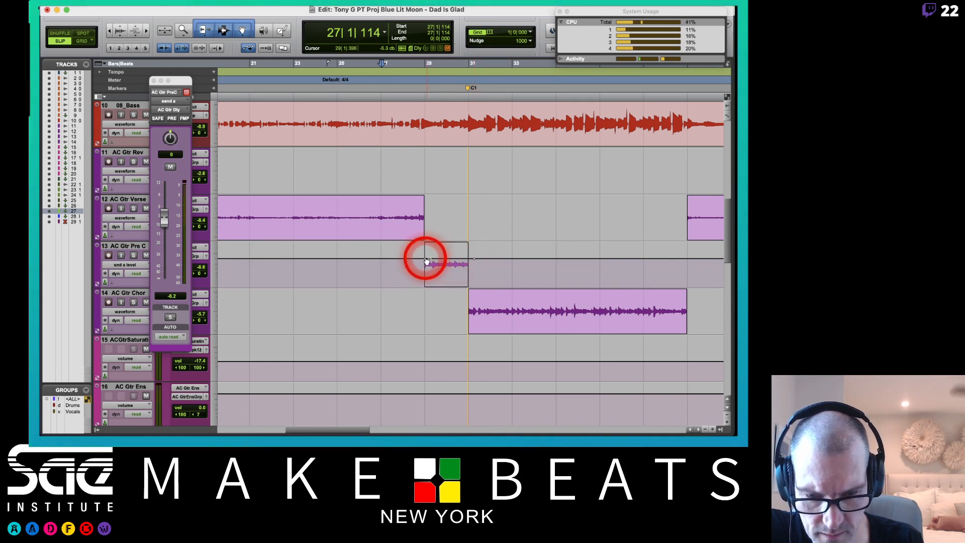
pyautogui.click(469, 260)
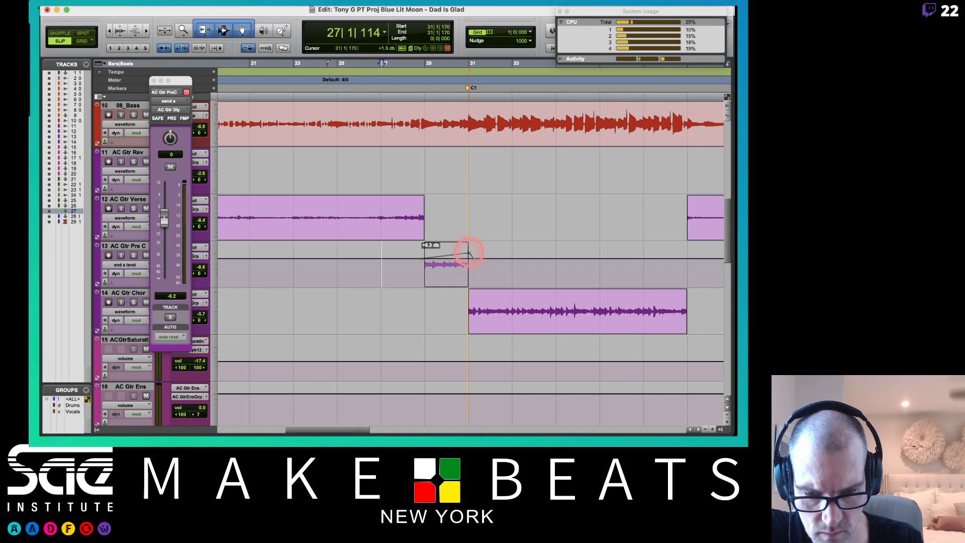
pyautogui.moveTo(468, 253); pyautogui.dragTo(467, 251)
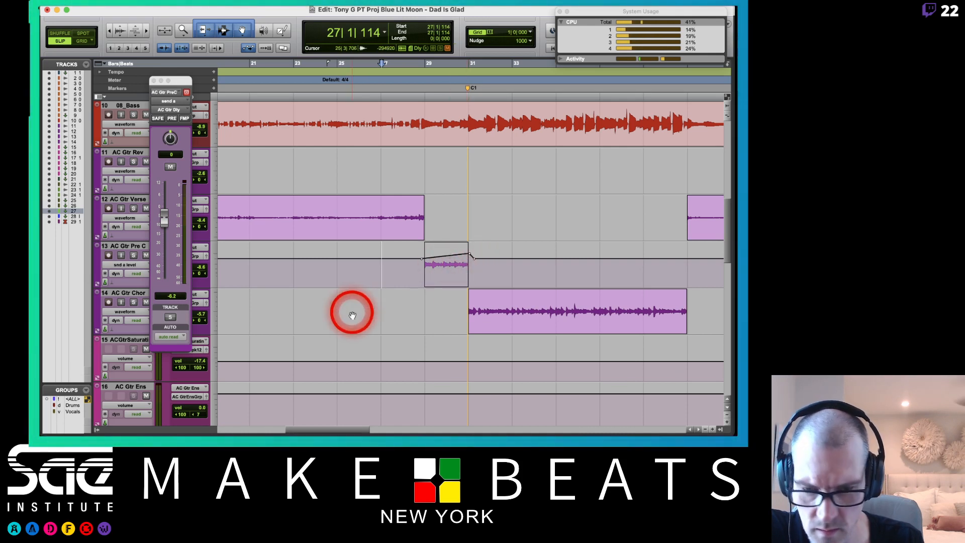
pyautogui.click(155, 81)
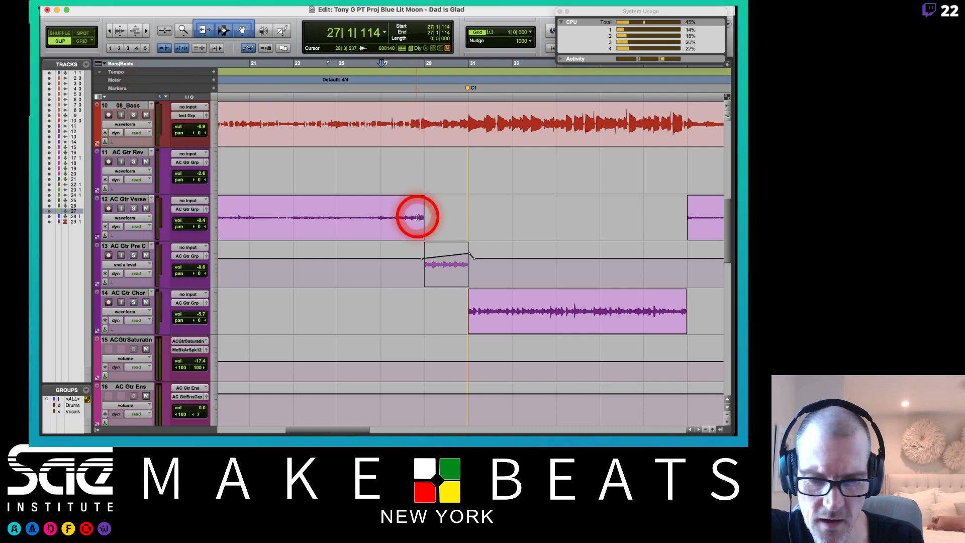
# Step: Copy the AC Gtr Pre C delay send ramp around marker C1, starting at bar 25, and paste it at bar 53 for the second pre-chorus
pyautogui.hscroll(12, 417, 217)
pyautogui.hscroll(4, 417, 217)
pyautogui.hscroll(-5, 417, 218)
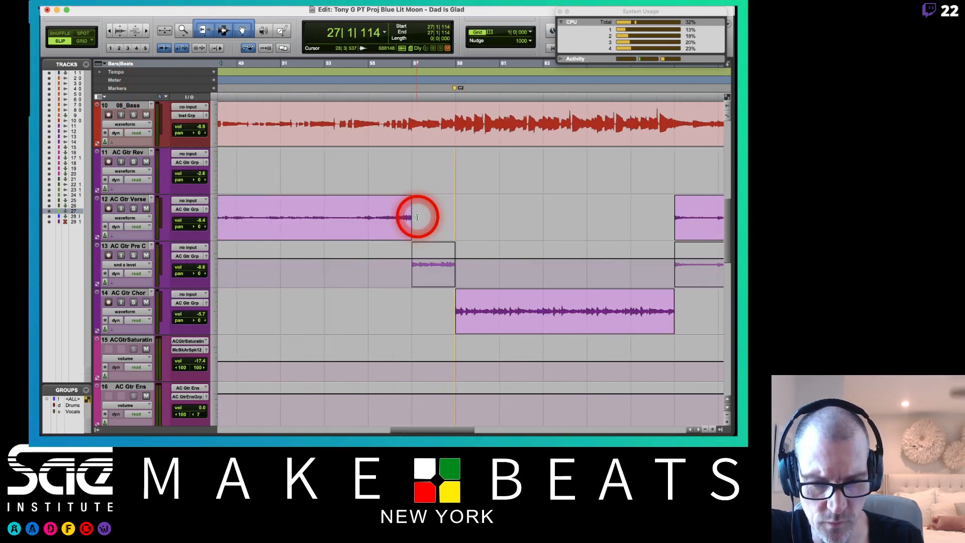
pyautogui.press('super+bracketleft')
pyautogui.hscroll(-5, 417, 217)
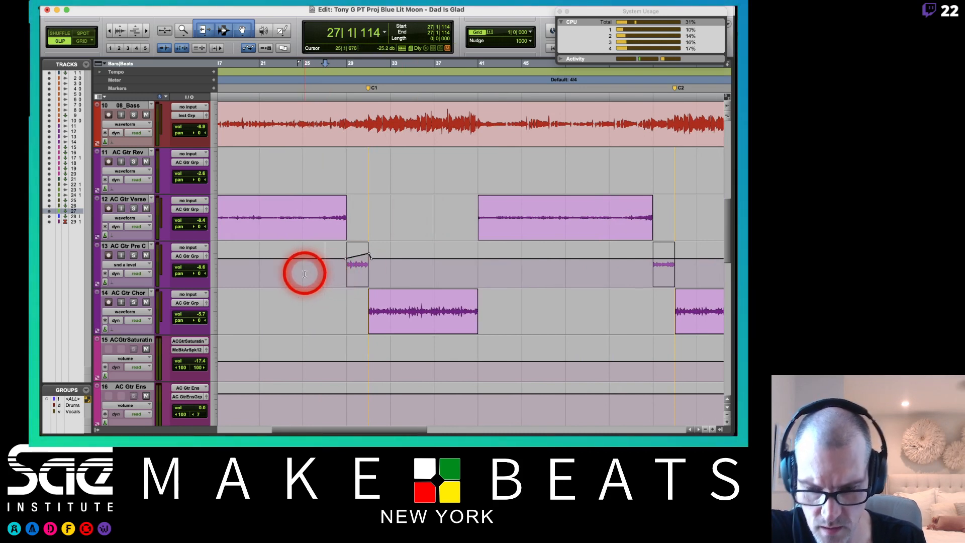
pyautogui.moveTo(304, 273); pyautogui.dragTo(383, 273)
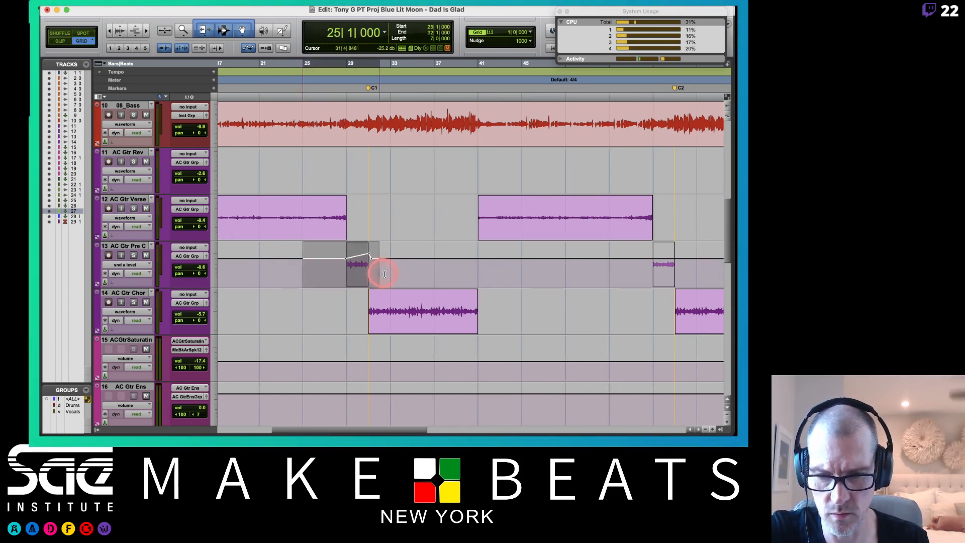
pyautogui.press('super+c')
pyautogui.click(605, 273)
pyautogui.press('super+v')
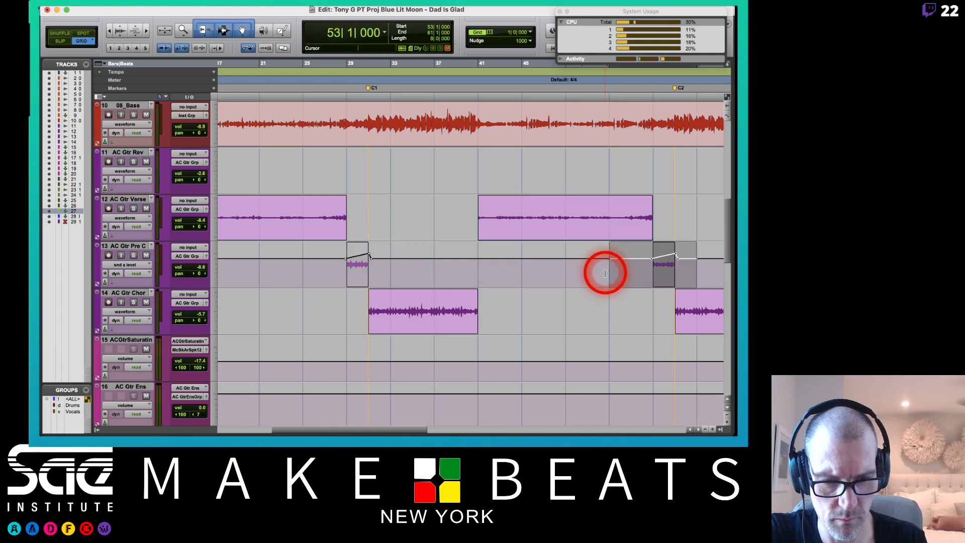
# Step: Copy the AC Gtr Pre C saturation send level automation from bar 25 through the first pre-chorus and paste it at bar 53
pyautogui.click(126, 265)
pyautogui.moveTo(144, 290)
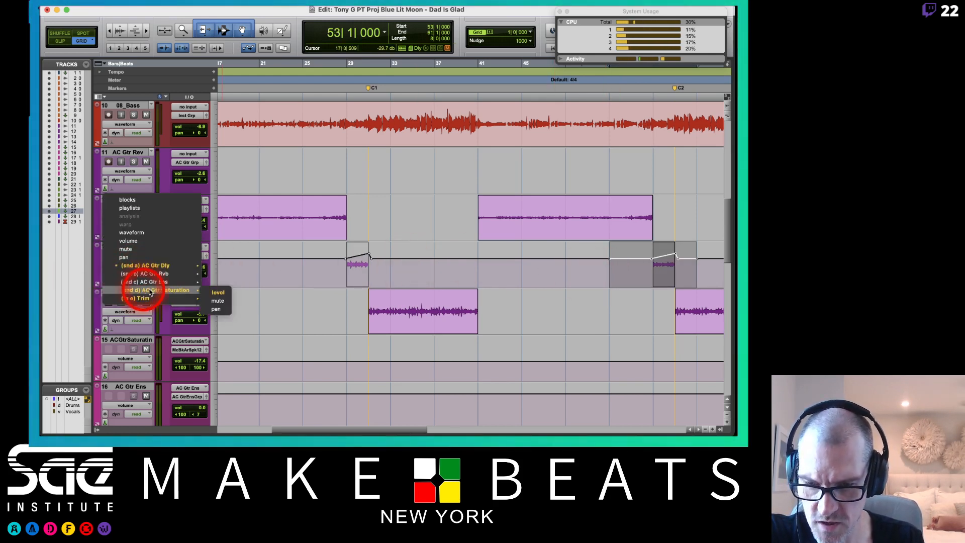
pyautogui.click(216, 290)
pyautogui.moveTo(305, 271); pyautogui.dragTo(370, 268)
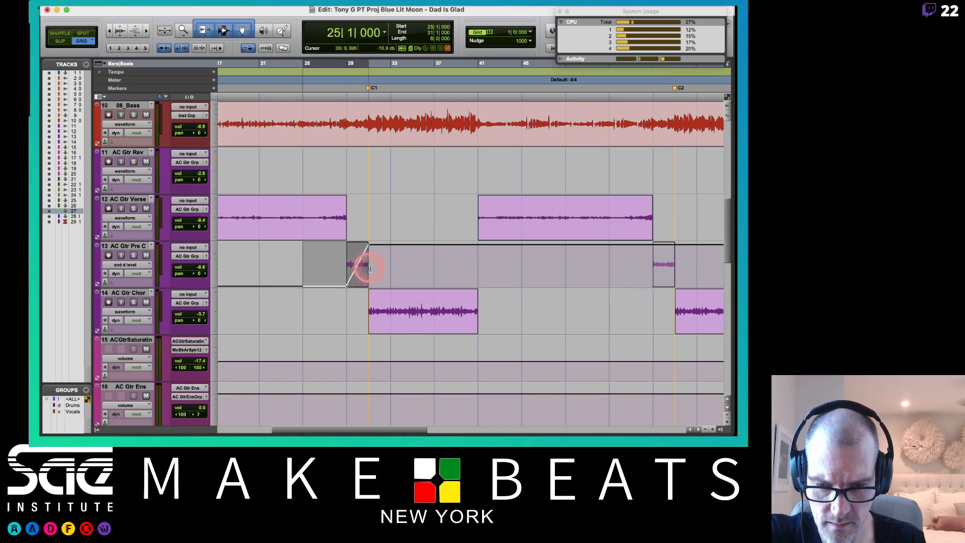
pyautogui.click(609, 267)
pyautogui.press('super+v')
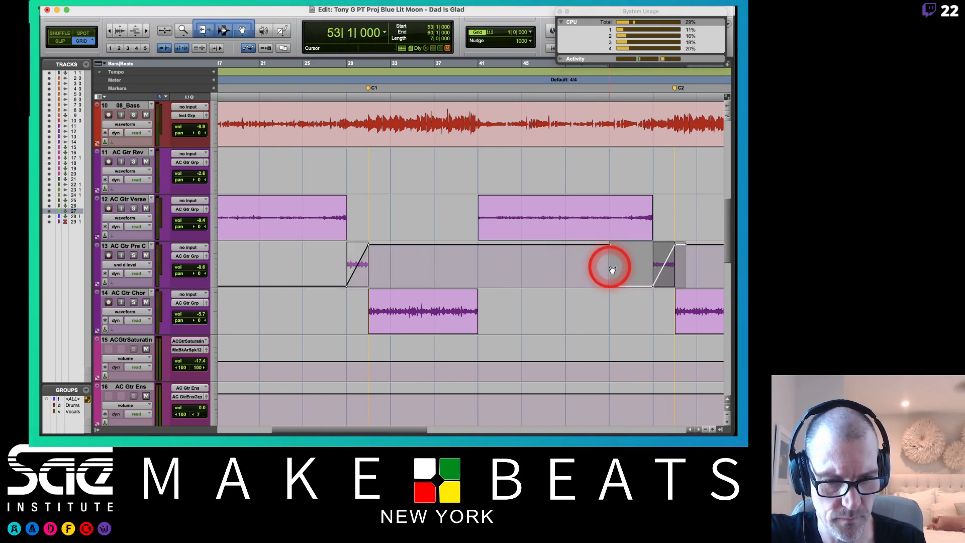
# Step: Copy the AC Gtr Pre C Trim gain automation from bars 25 to 33 and paste it at bar 53
pyautogui.click(125, 265)
pyautogui.moveTo(169, 275)
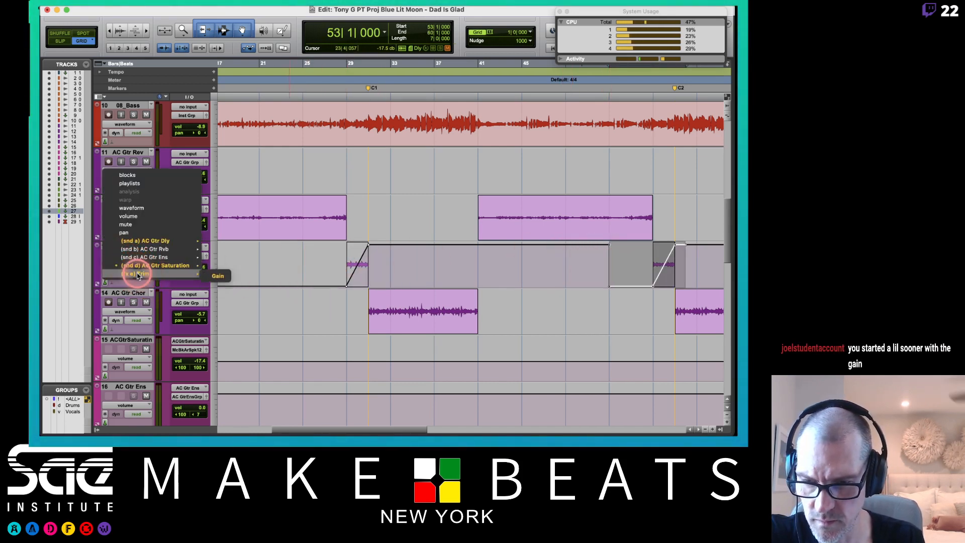
pyautogui.click(217, 275)
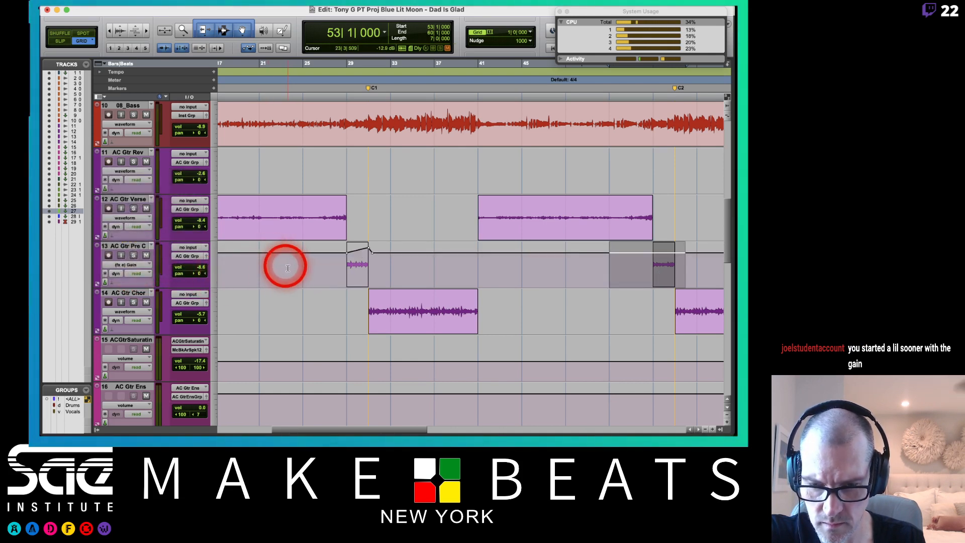
pyautogui.moveTo(304, 277); pyautogui.dragTo(390, 276)
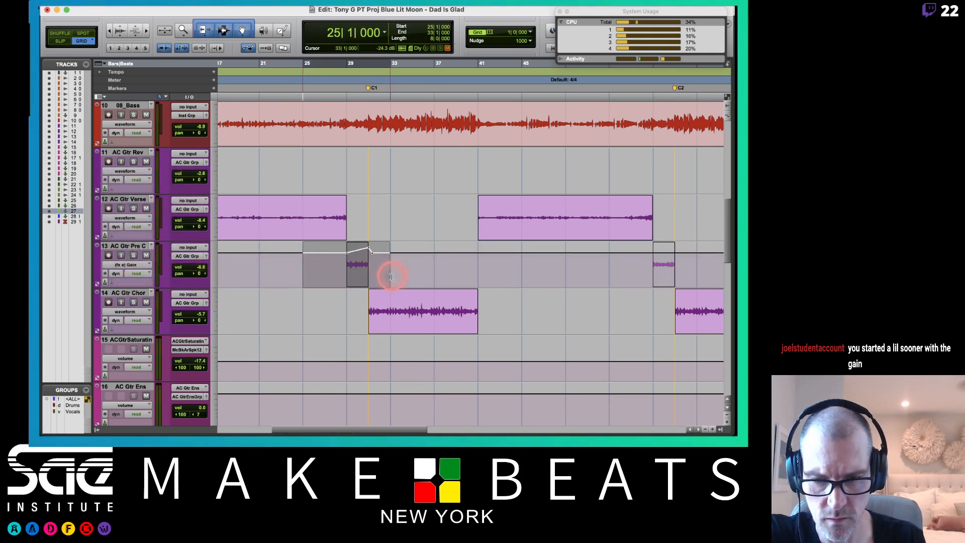
pyautogui.click(605, 278)
pyautogui.press('super+v')
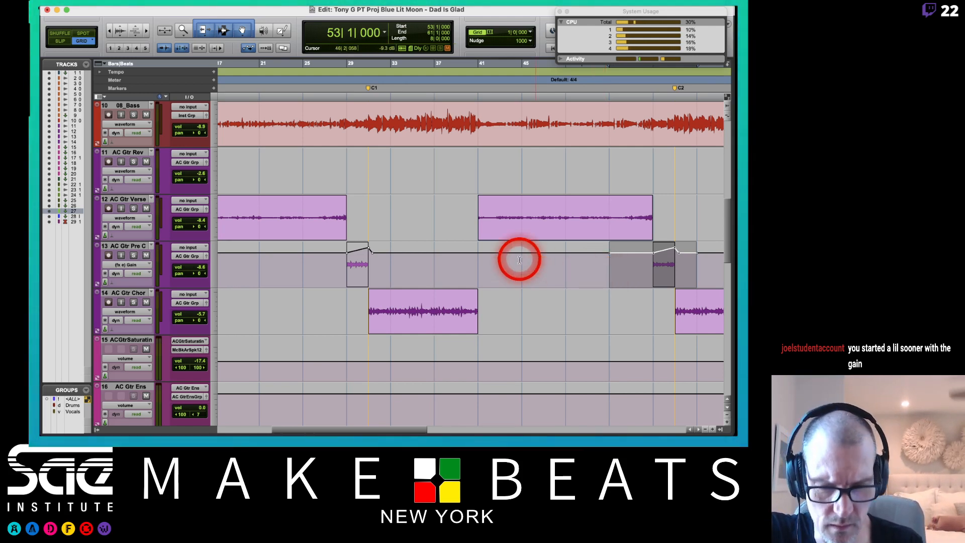
# Step: Display the saturation send level automation on AC Gtr Pre C and play the song from bar 25
pyautogui.click(126, 264)
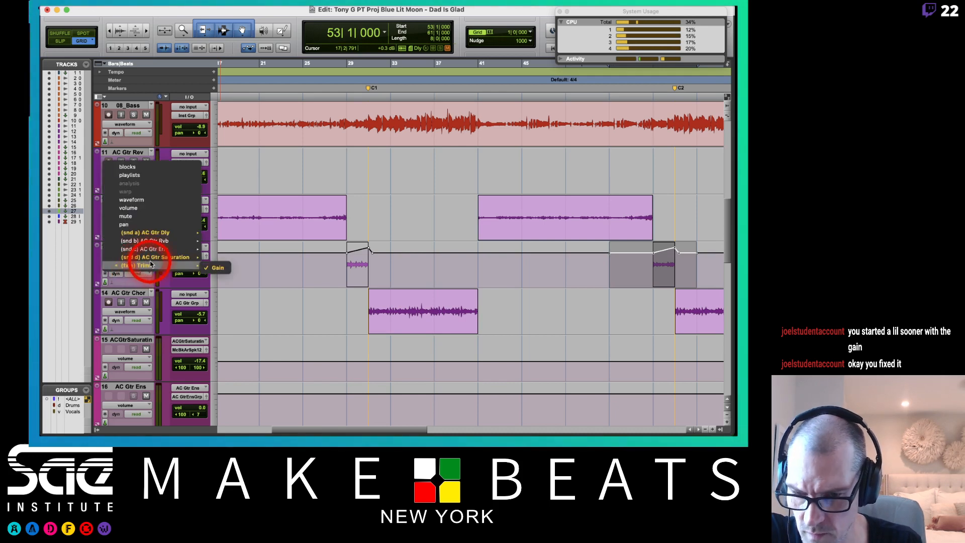
pyautogui.click(213, 260)
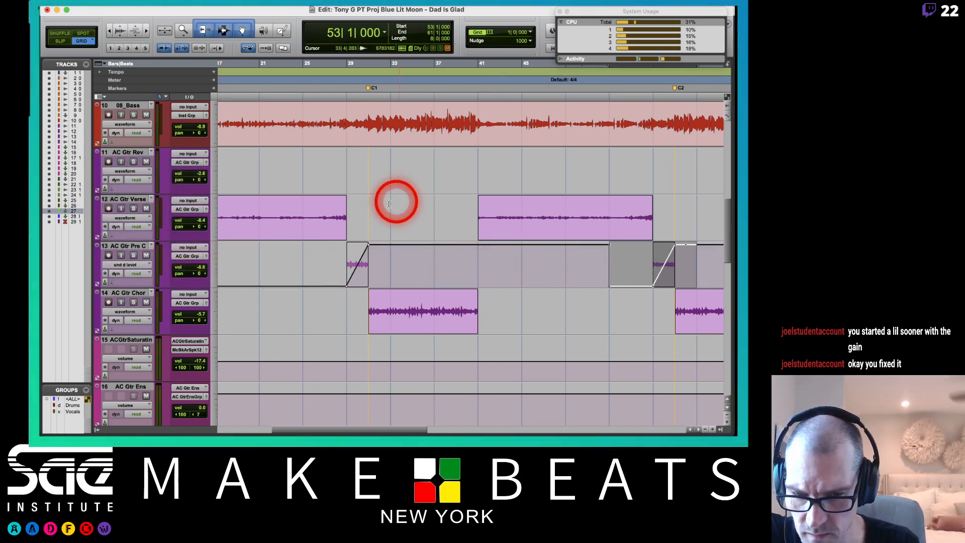
pyautogui.click(303, 258)
pyautogui.click(303, 258)
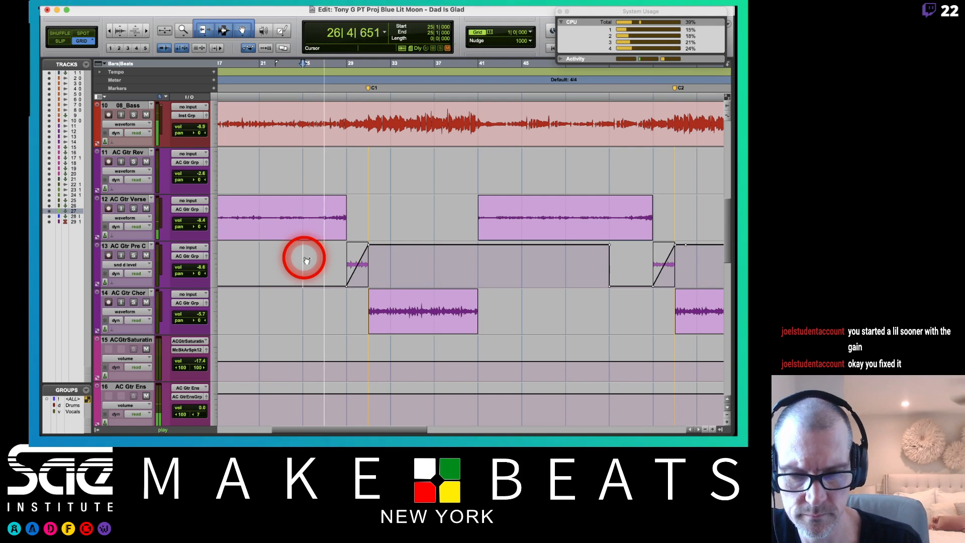
# Step: Close the System Usage window over the mixer and raise the Dr Grp fader to -11.0 dB during playback
pyautogui.press('super+equal')
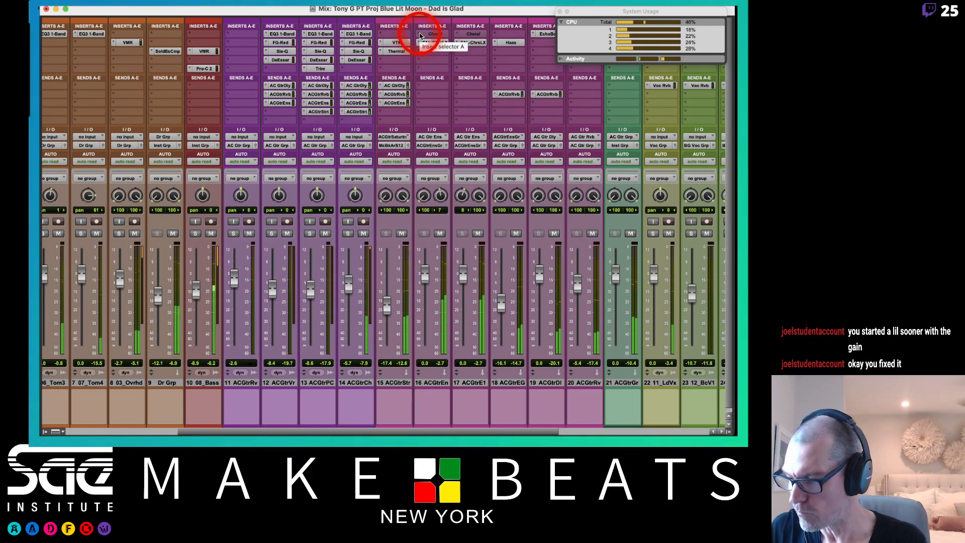
pyautogui.hscroll(5, 490, 106)
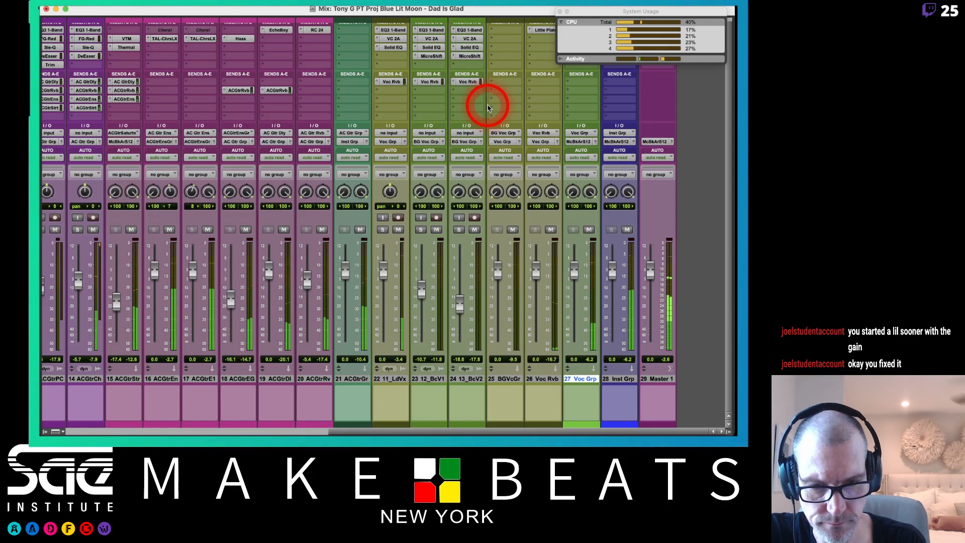
pyautogui.click(560, 13)
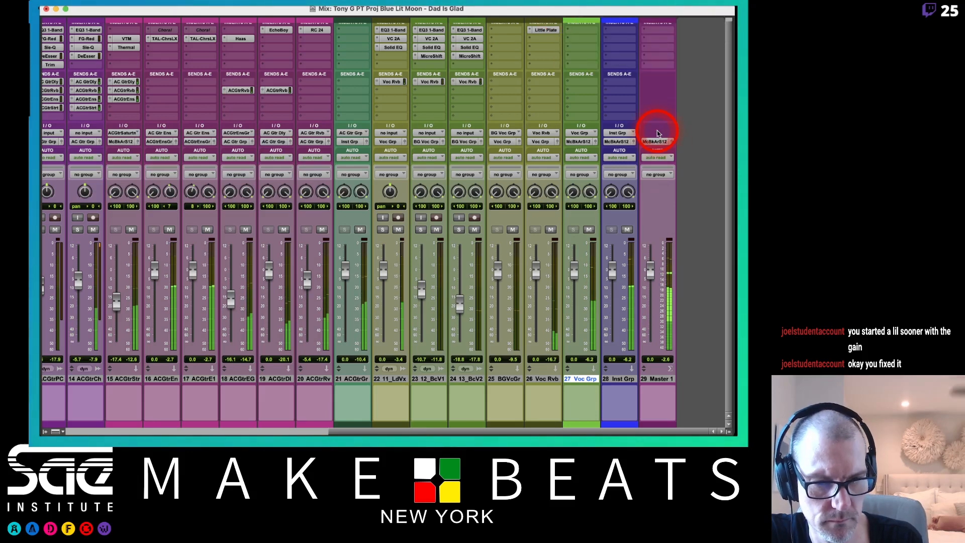
pyautogui.hscroll(-4, 657, 133)
pyautogui.hscroll(-6, 658, 133)
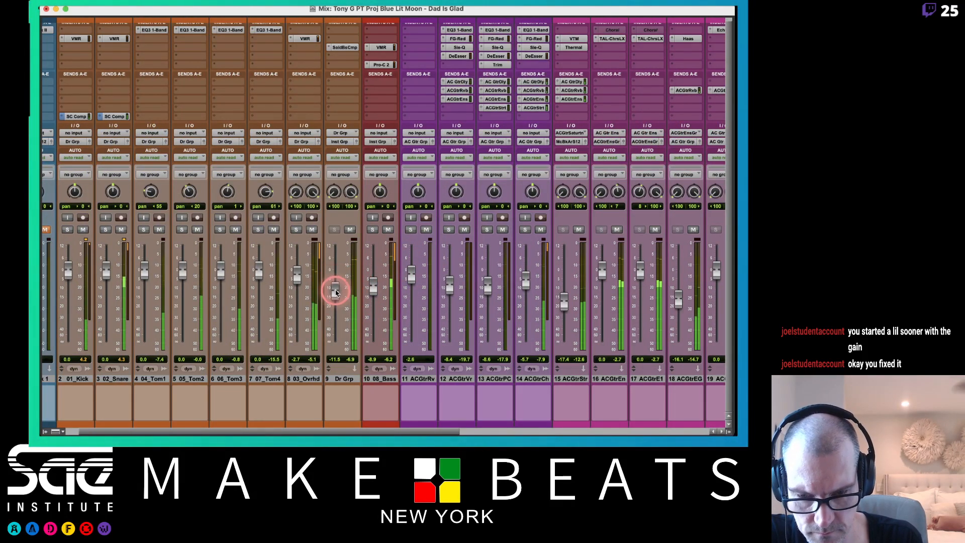
pyautogui.moveTo(335, 293); pyautogui.dragTo(334, 287)
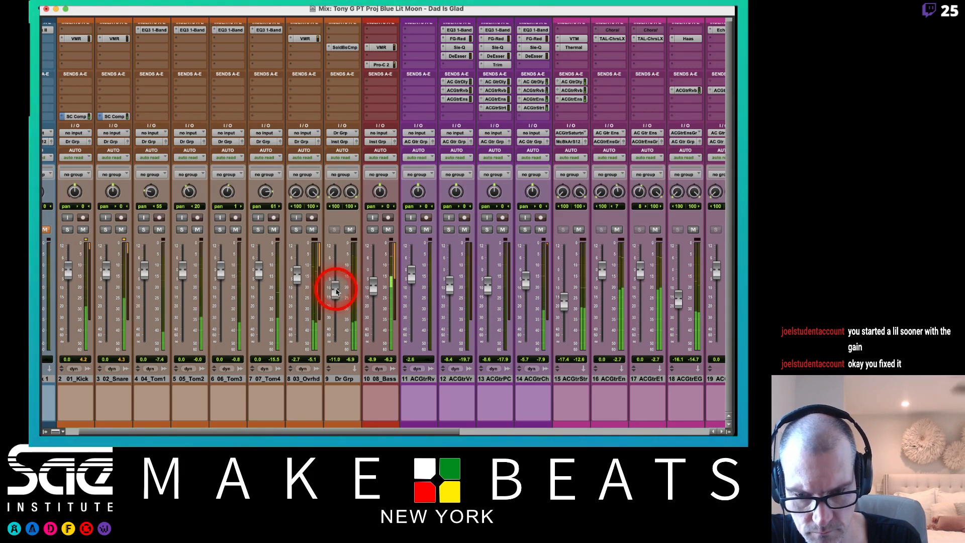
# Step: Insert the stereo Eiosis AirEQ Premium equalizer on the Dr Grp track, in the slot below the bus compressor
pyautogui.click(342, 53)
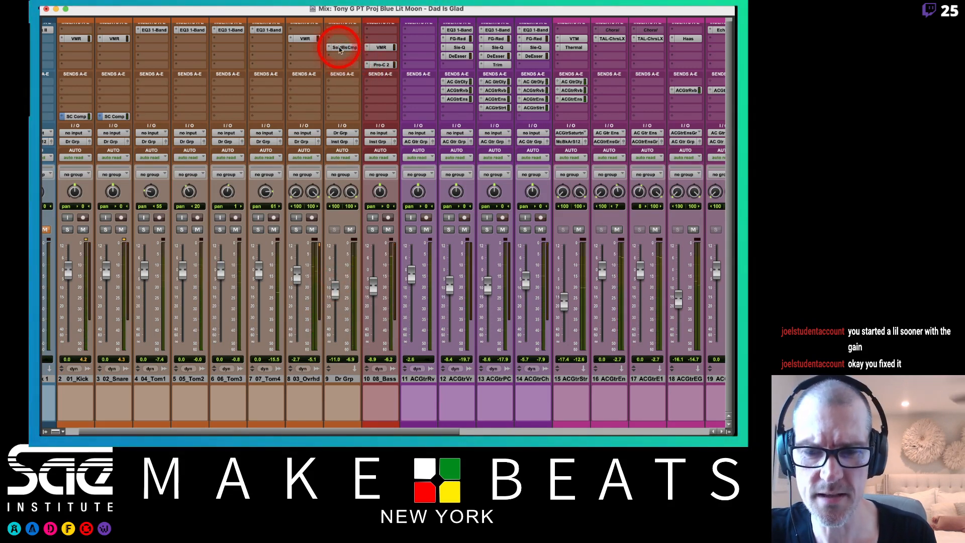
pyautogui.click(350, 55)
pyautogui.click(394, 56)
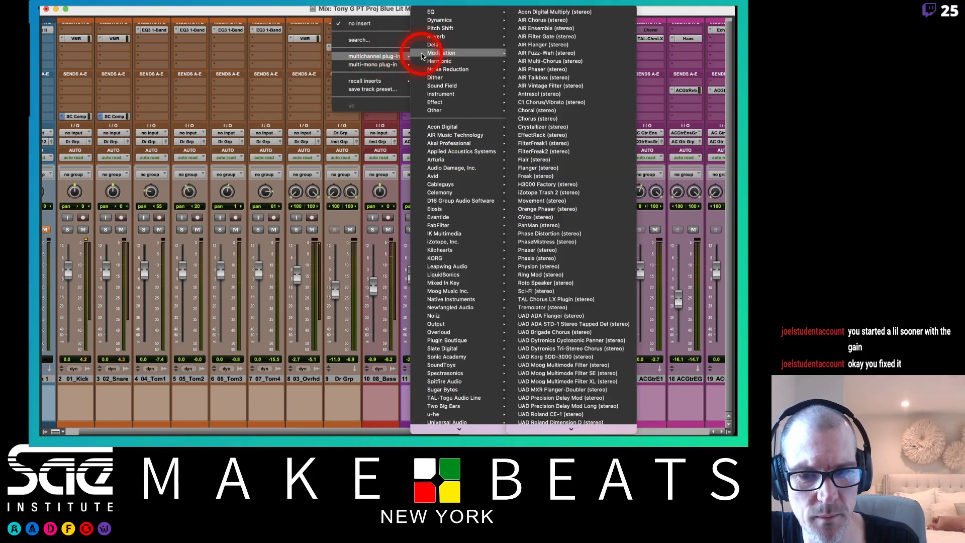
pyautogui.moveTo(447, 18)
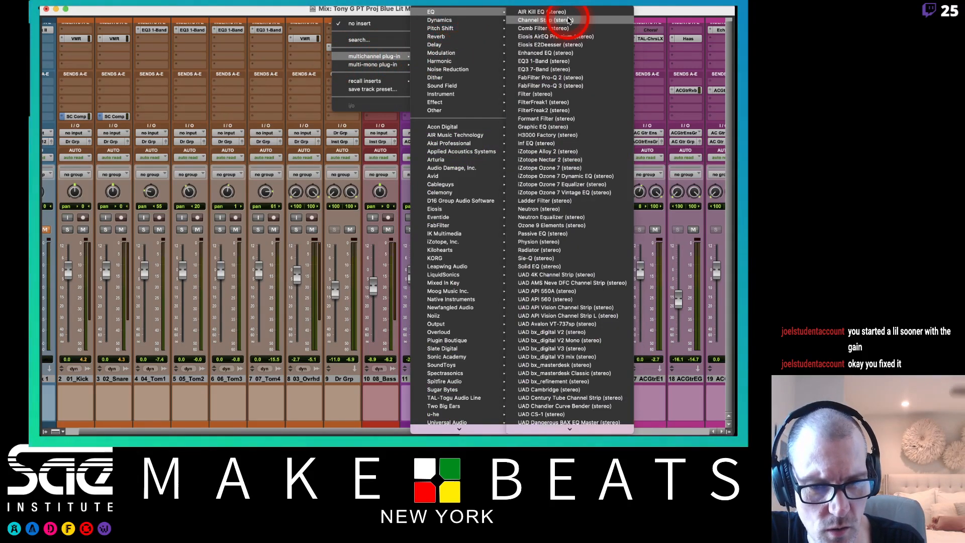
pyautogui.click(557, 37)
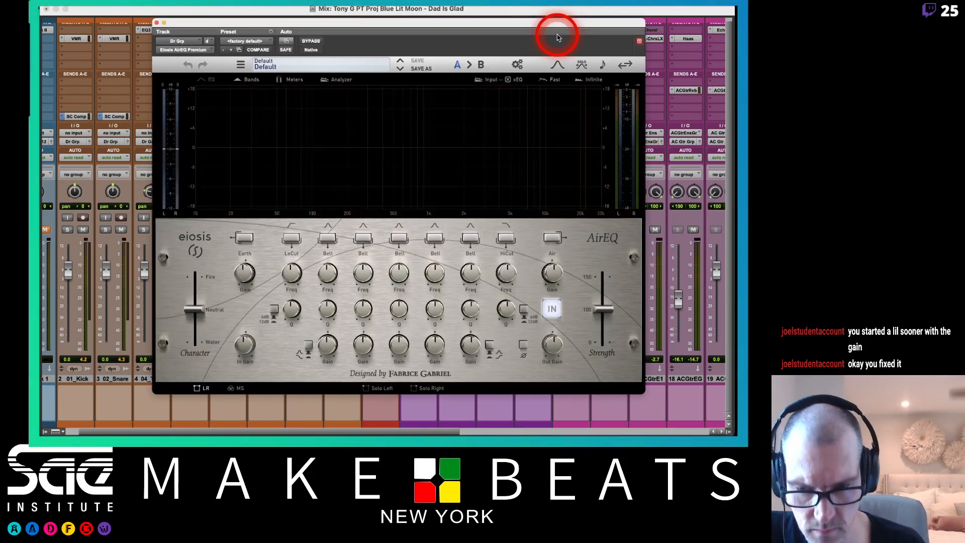
# Step: Replace AirEQ Premium on the Dr Grp track with the stereo Slate Digital Fresh Air plug-in
pyautogui.click(261, 11)
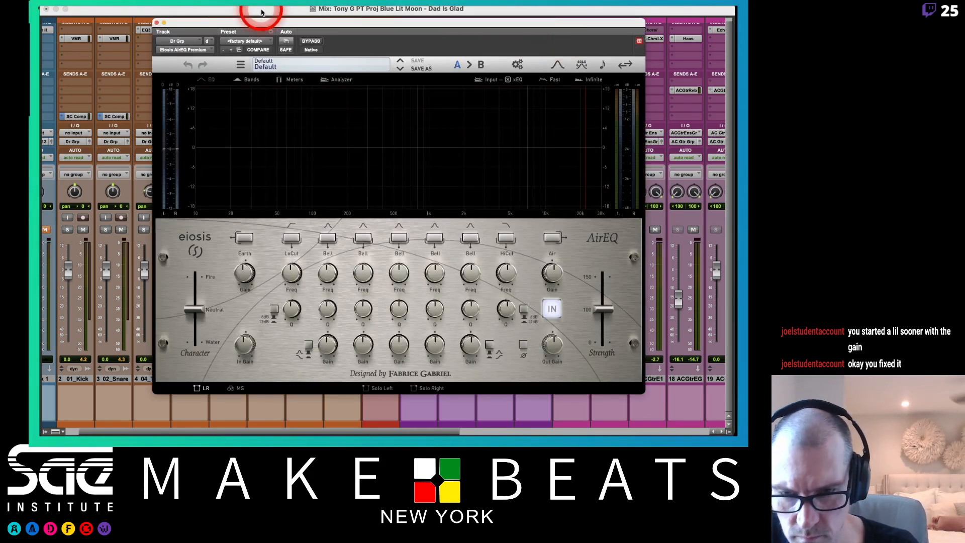
pyautogui.click(186, 50)
pyautogui.moveTo(201, 50)
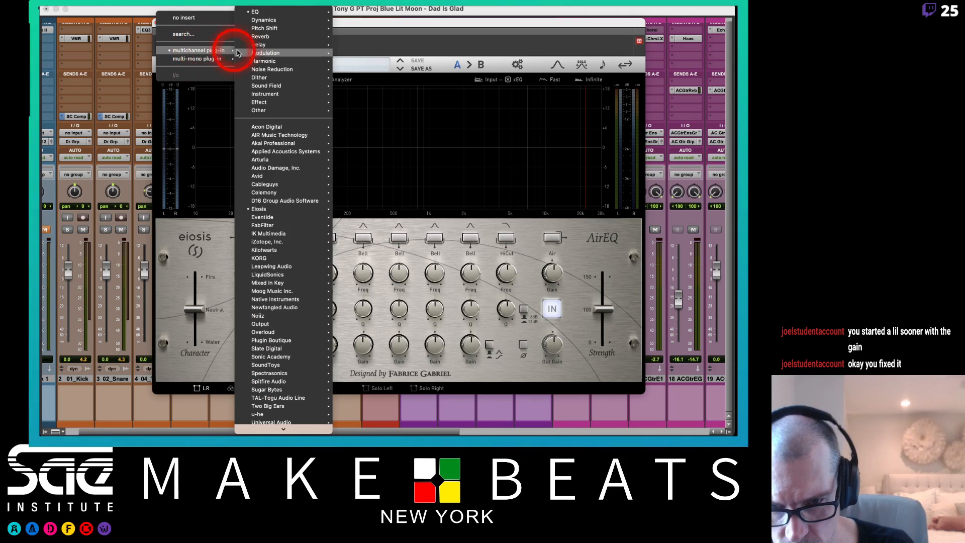
pyautogui.moveTo(275, 383)
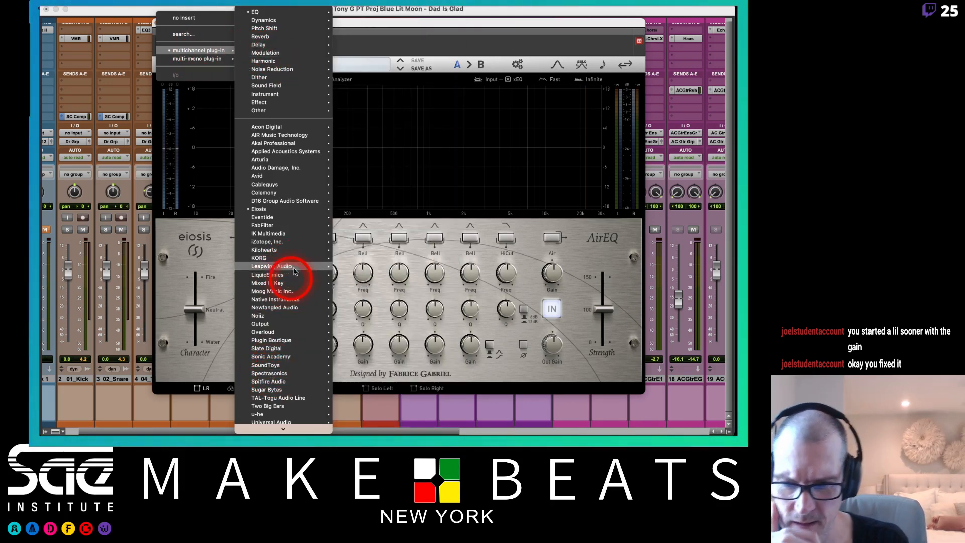
pyautogui.moveTo(311, 130)
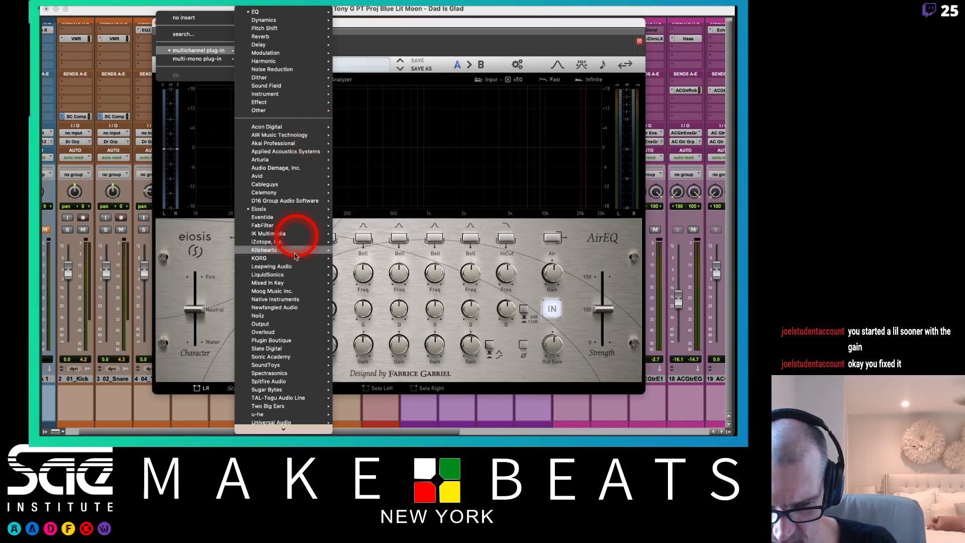
pyautogui.moveTo(285, 366)
pyautogui.moveTo(286, 349)
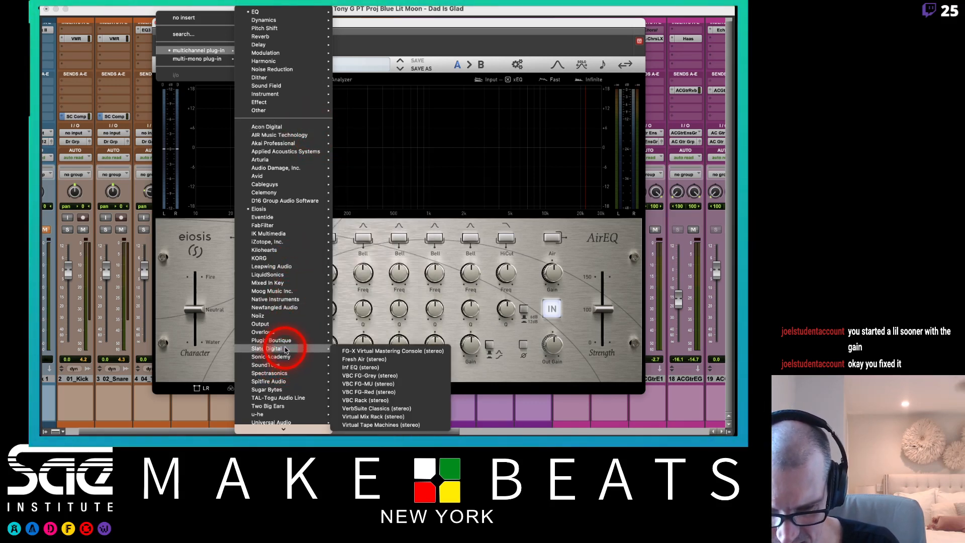
pyautogui.click(368, 360)
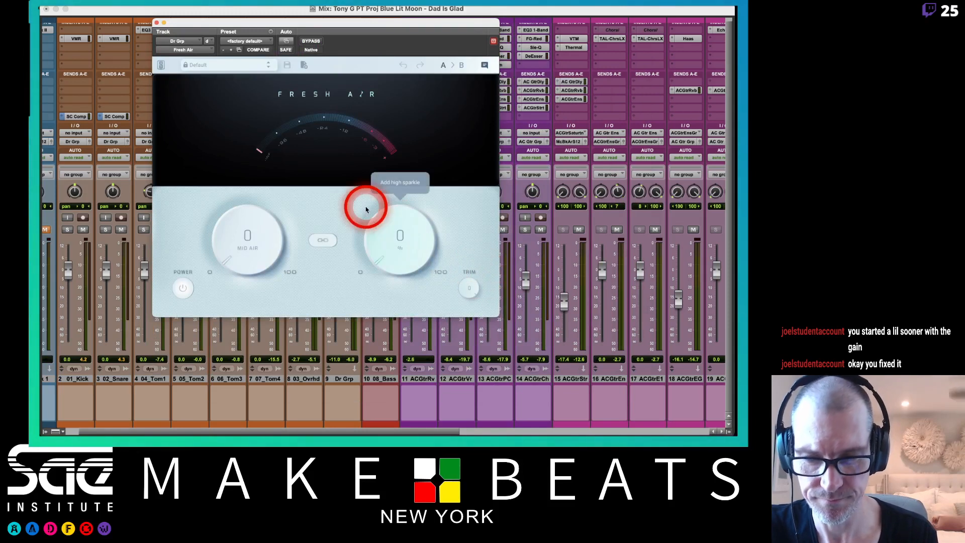
# Step: Load the Mixbus Polish preset in Fresh Air on the Dr Grp track and close the plug-in window
pyautogui.click(254, 66)
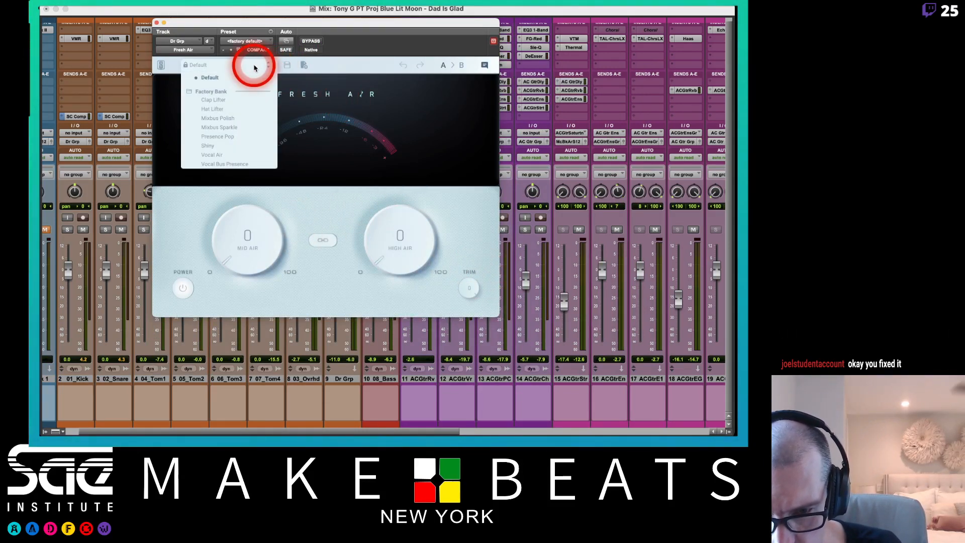
pyautogui.click(255, 118)
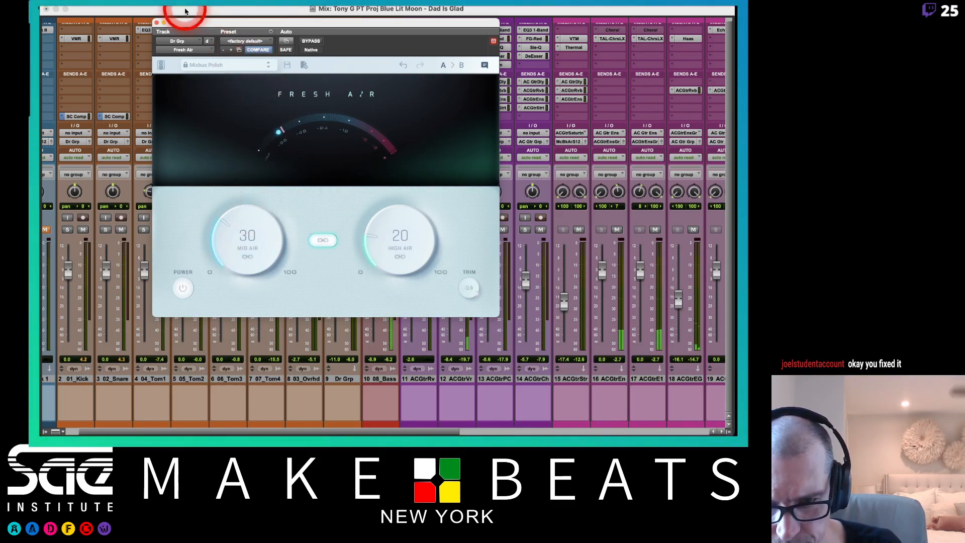
pyautogui.moveTo(183, 24); pyautogui.dragTo(316, 112)
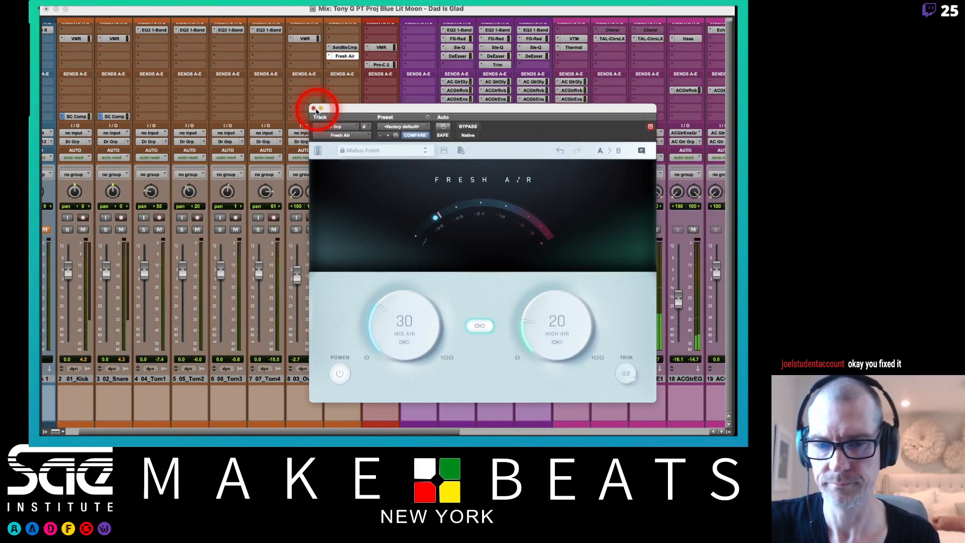
pyautogui.click(313, 109)
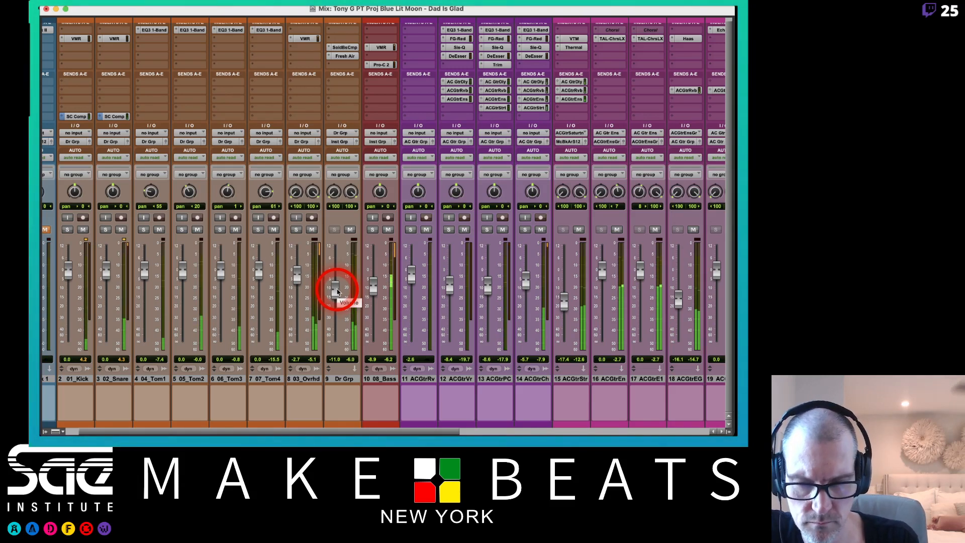
# Step: Reopen Fresh Air on Dr Grp, lower the linked Mid Air to 20 and High Air to 10, and close it
pyautogui.click(345, 55)
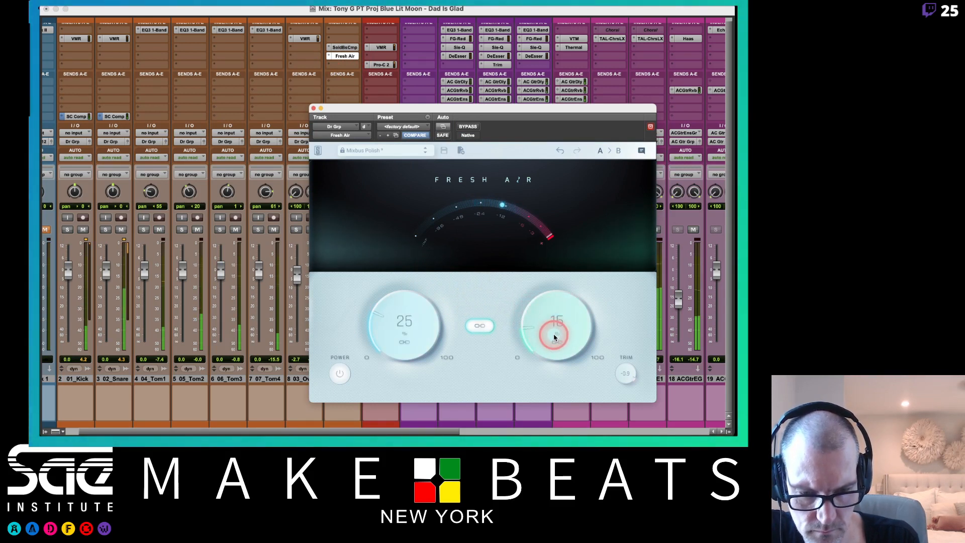
pyautogui.moveTo(554, 337); pyautogui.dragTo(552, 343)
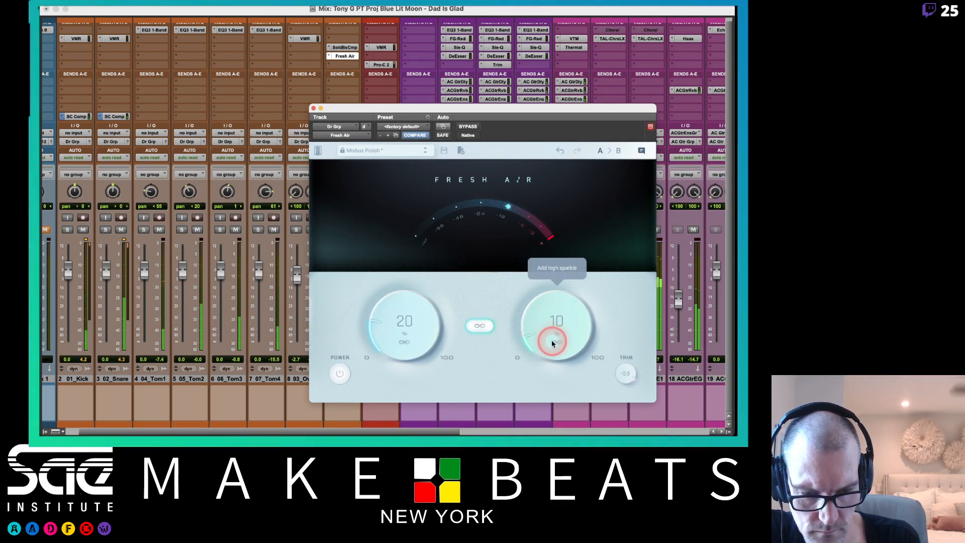
pyautogui.click(553, 343)
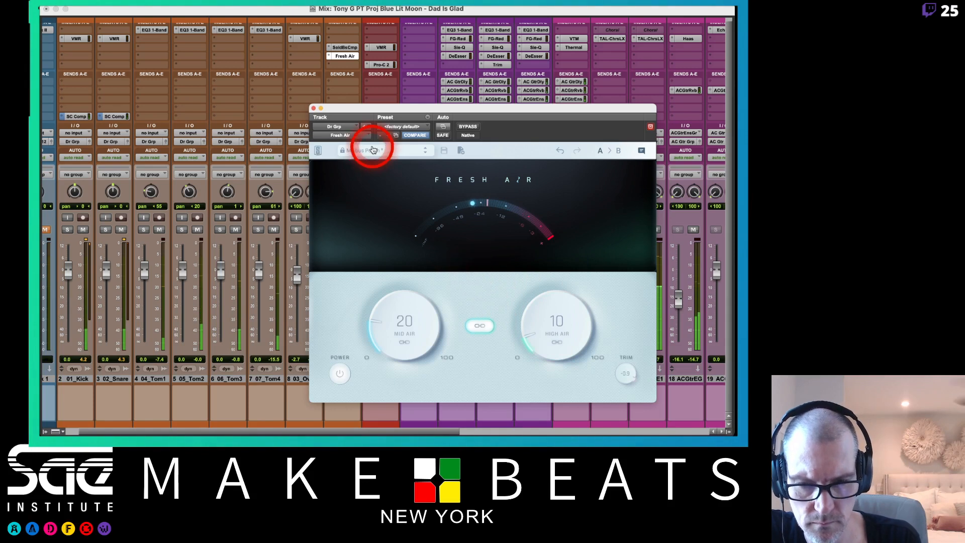
pyautogui.click(314, 108)
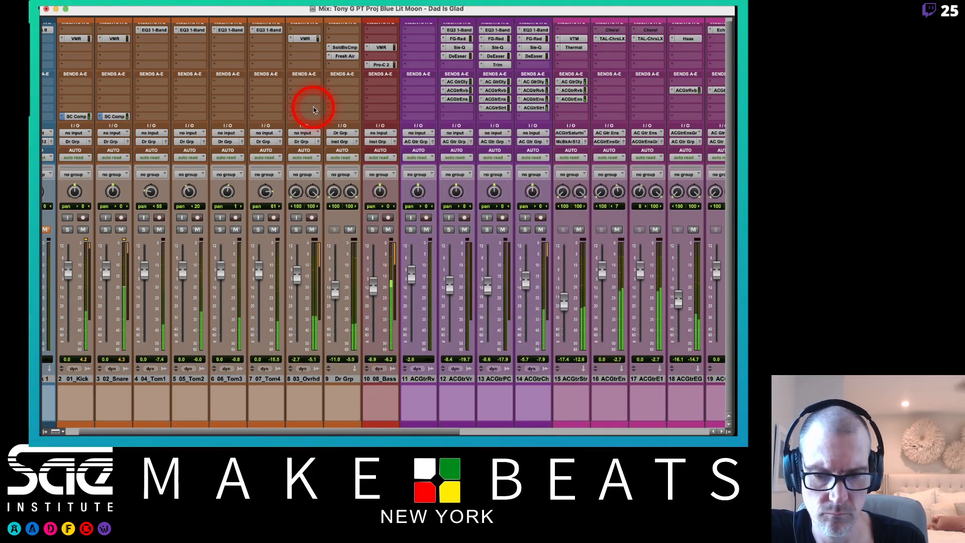
# Step: Lower the 01_Kick track's volume fader to -3.8 dB
pyautogui.moveTo(335, 269); pyautogui.dragTo(335, 290)
pyautogui.press('super+equal')
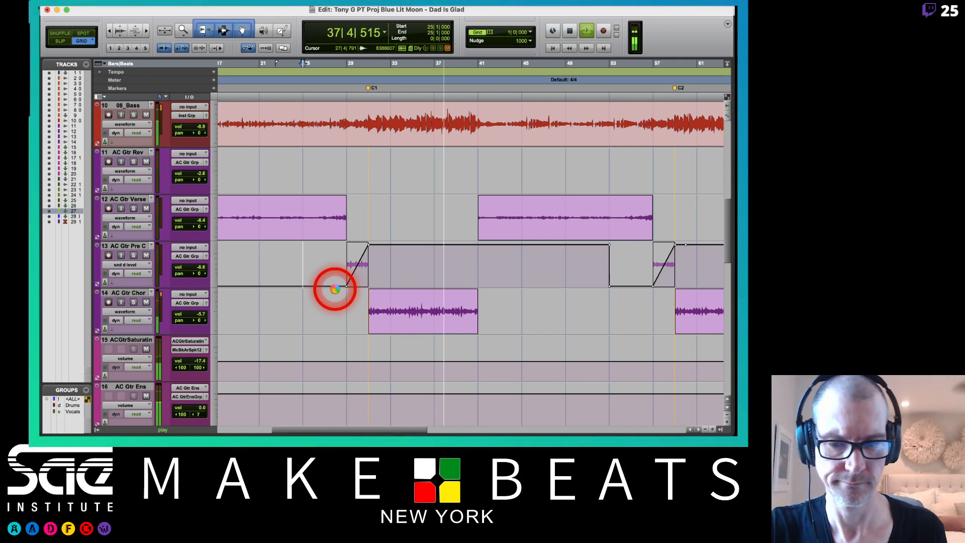
pyautogui.press('super+equal')
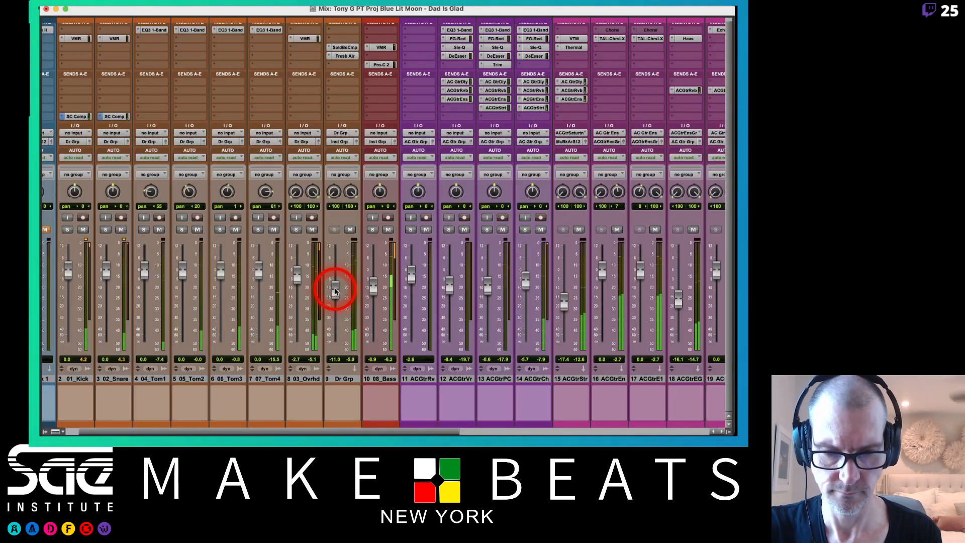
pyautogui.hscroll(10, 335, 292)
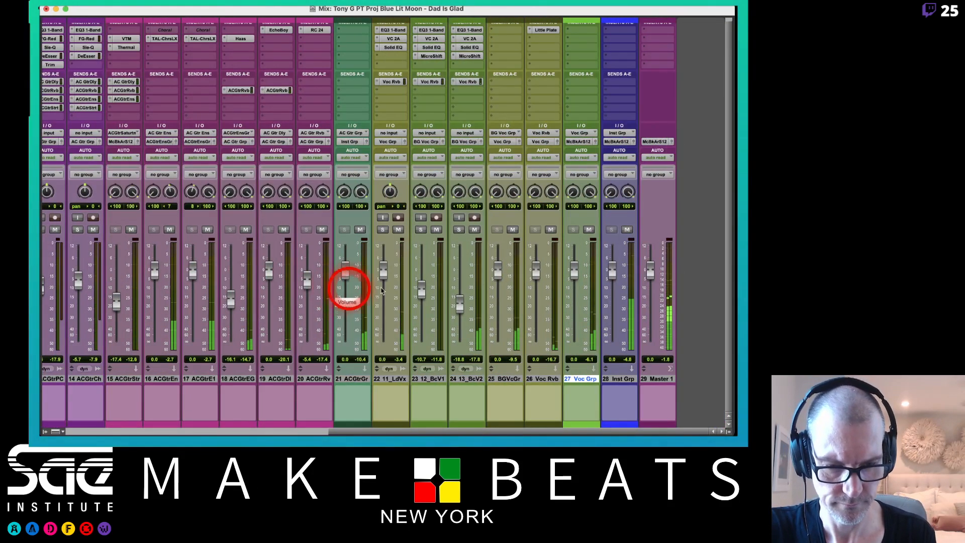
pyautogui.hscroll(-10, 491, 274)
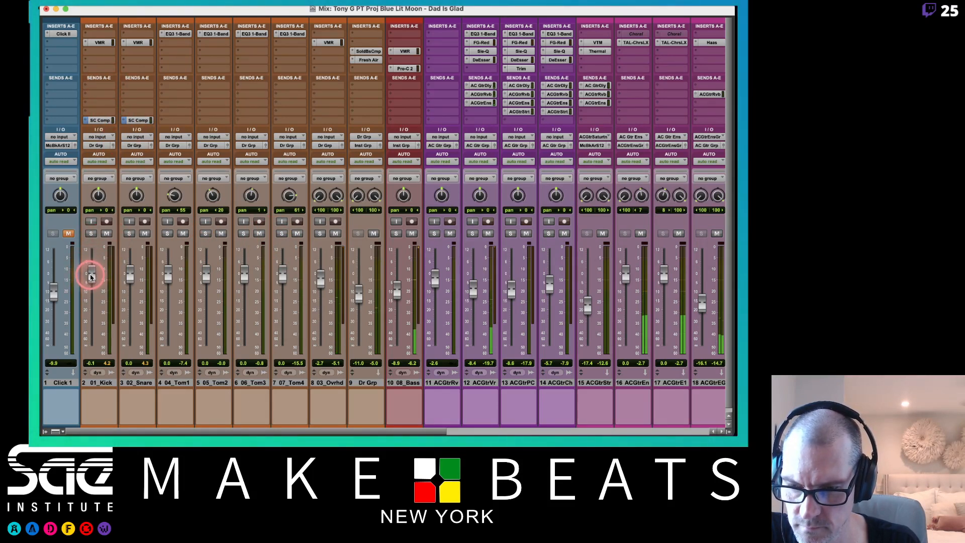
pyautogui.moveTo(91, 281); pyautogui.dragTo(91, 280)
pyautogui.click(399, 287)
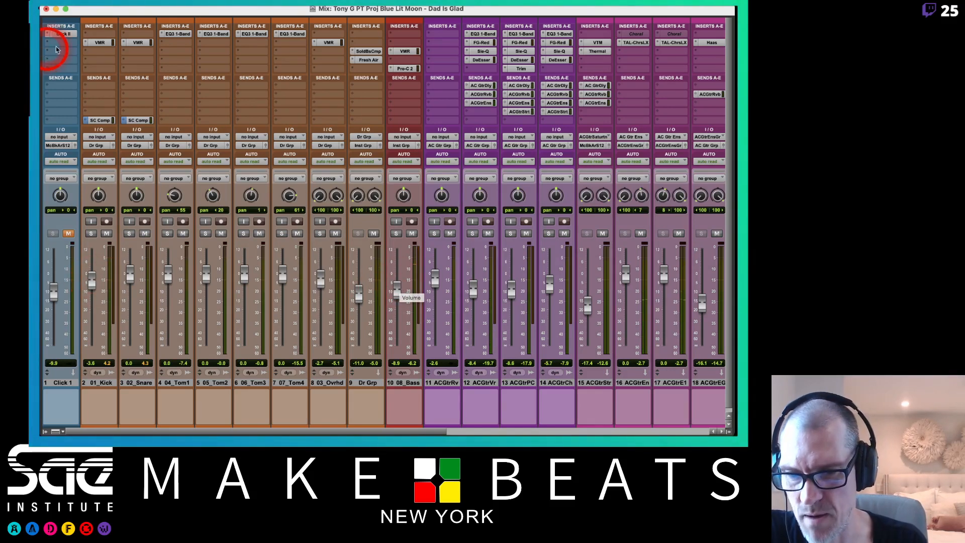
# Step: Open the Virtual Mix Rack on 01_Kick and play the song from the C1 memory location
pyautogui.click(99, 42)
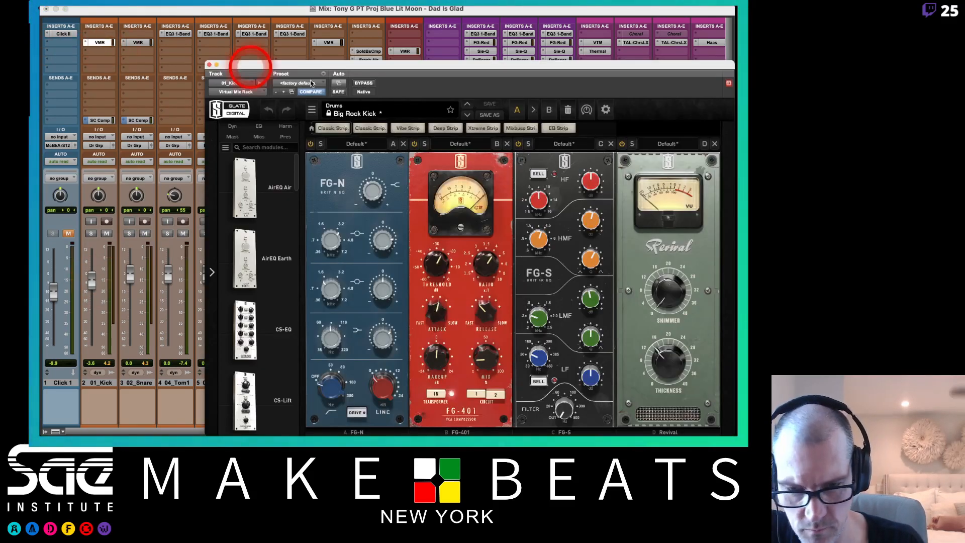
pyautogui.moveTo(374, 69); pyautogui.dragTo(394, 232)
pyautogui.press('super+equal')
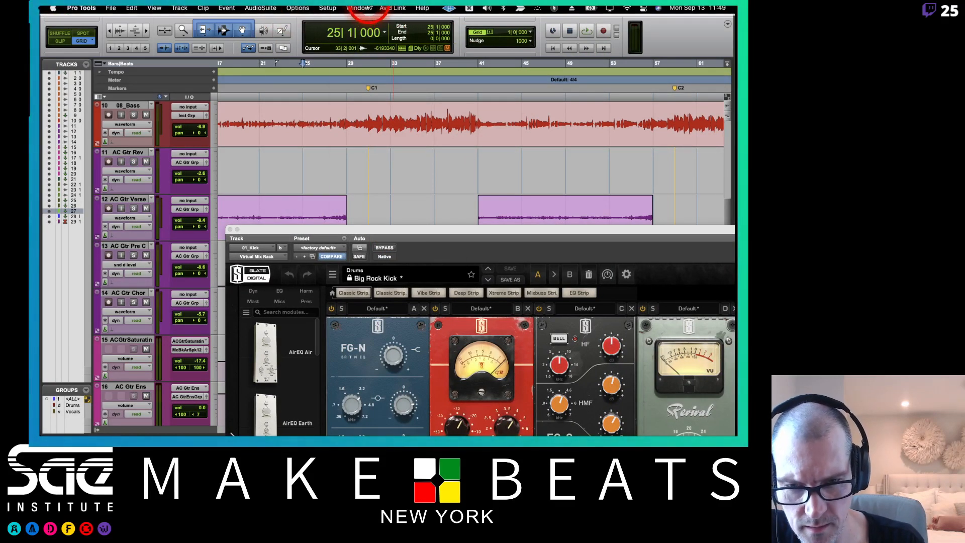
pyautogui.click(358, 8)
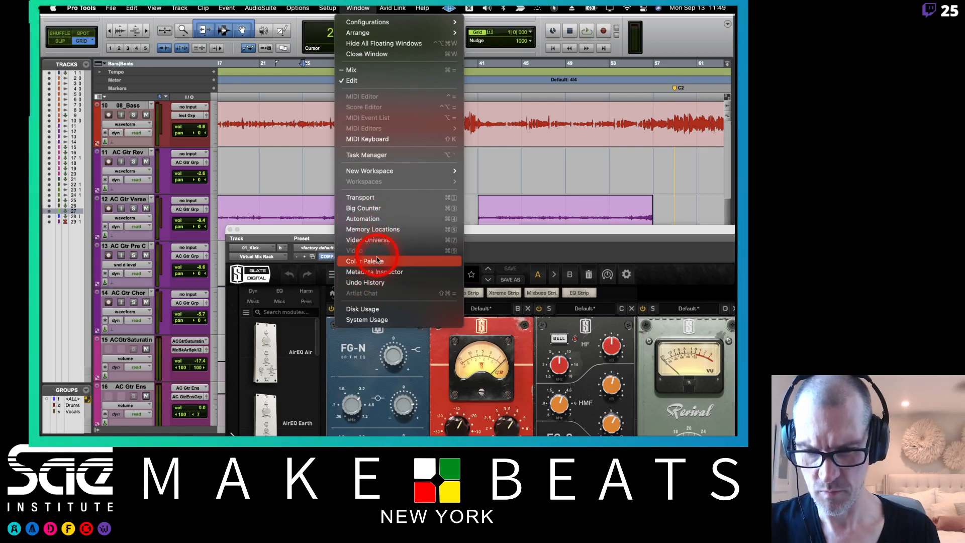
pyautogui.click(368, 229)
pyautogui.moveTo(402, 47); pyautogui.dragTo(527, 95)
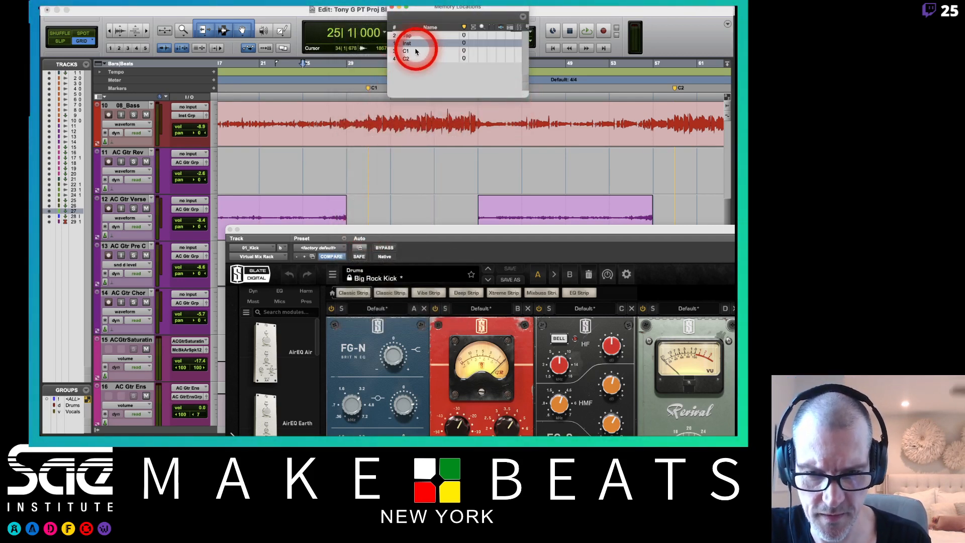
pyautogui.click(411, 52)
pyautogui.press('space')
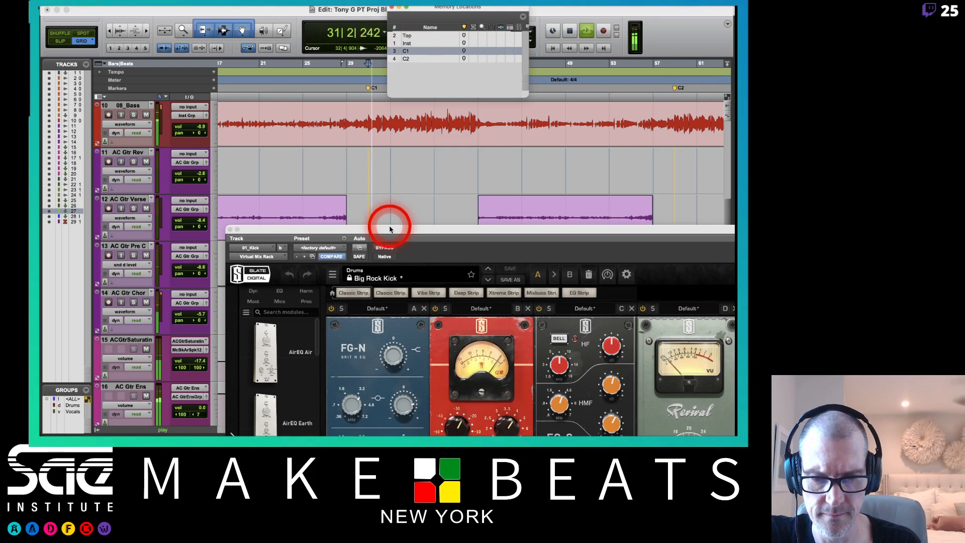
# Step: Return to the mixer, reactivate the Drums group and solo all of its tracks
pyautogui.moveTo(390, 230); pyautogui.dragTo(466, 168)
pyautogui.press('super+equal')
pyautogui.click(91, 234)
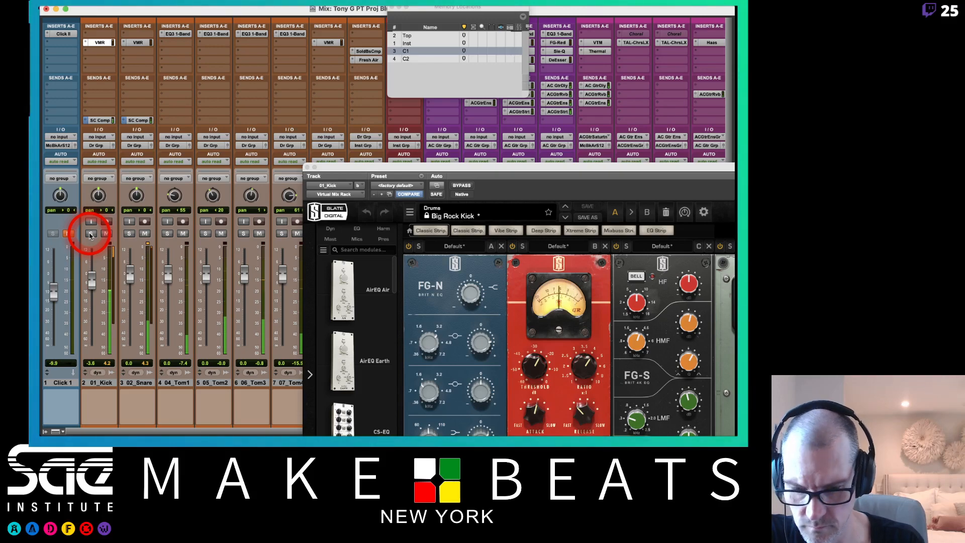
pyautogui.press('super+shift+g')
pyautogui.click(91, 234)
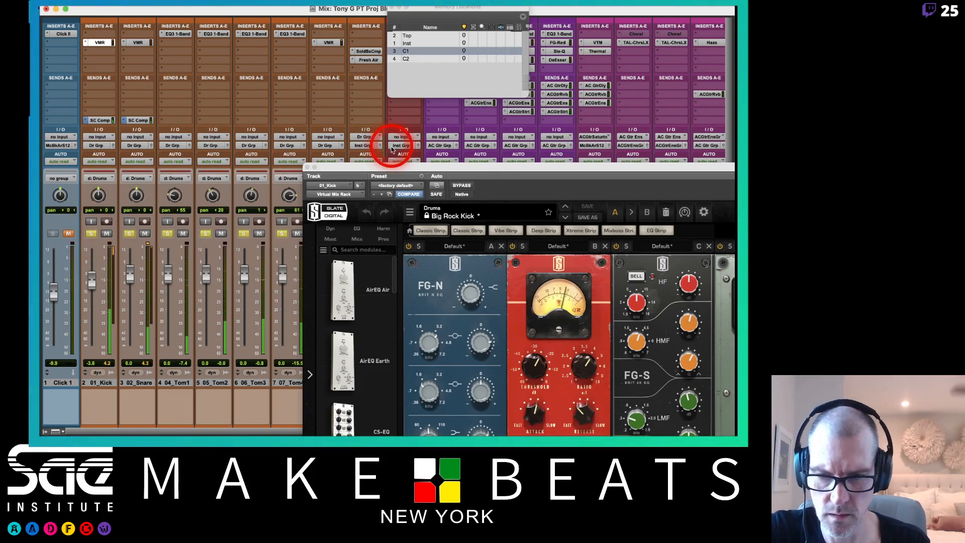
# Step: Audition a low-mid boost of about 5 dB on the kick's FG-S equalizer and turn the LMF gain back down
pyautogui.moveTo(378, 169); pyautogui.dragTo(137, 43)
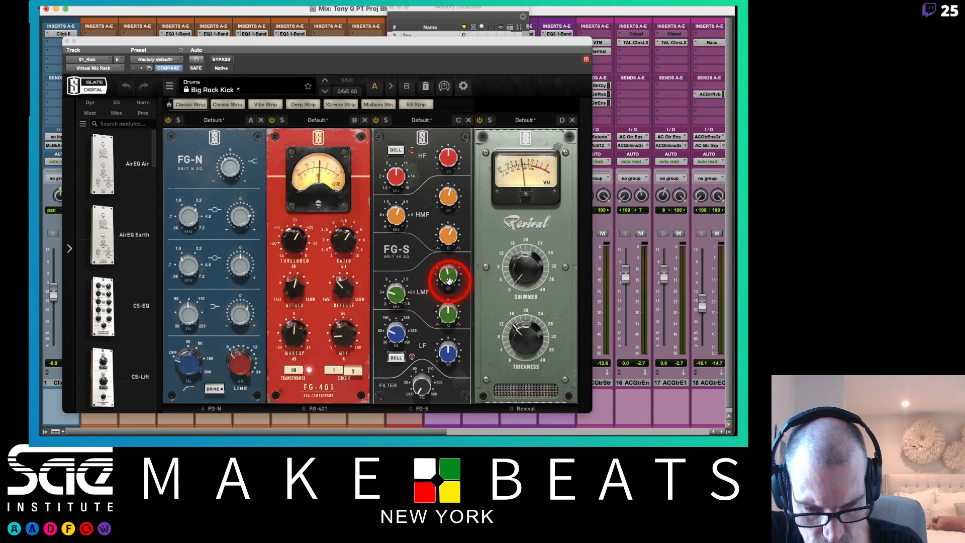
pyautogui.moveTo(449, 280); pyautogui.dragTo(449, 263)
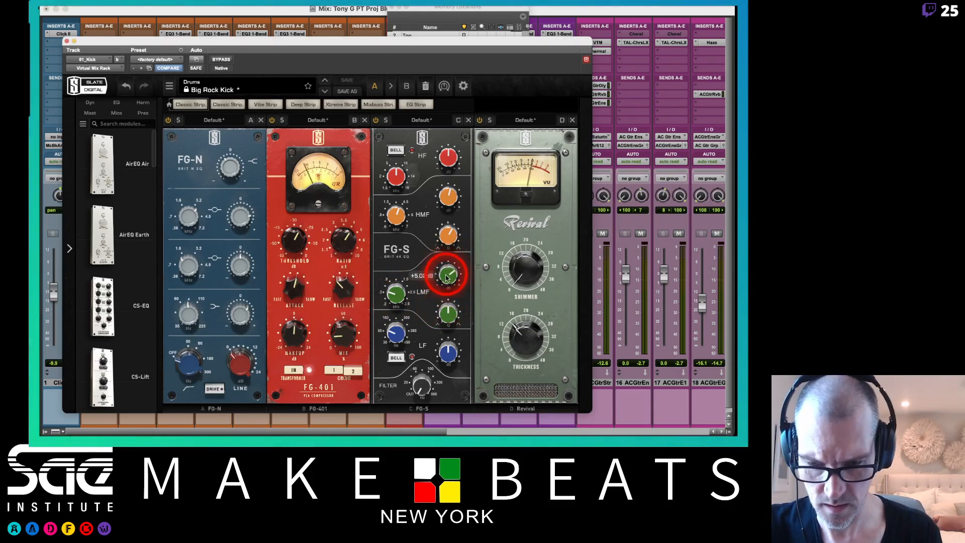
pyautogui.moveTo(448, 280); pyautogui.dragTo(444, 299)
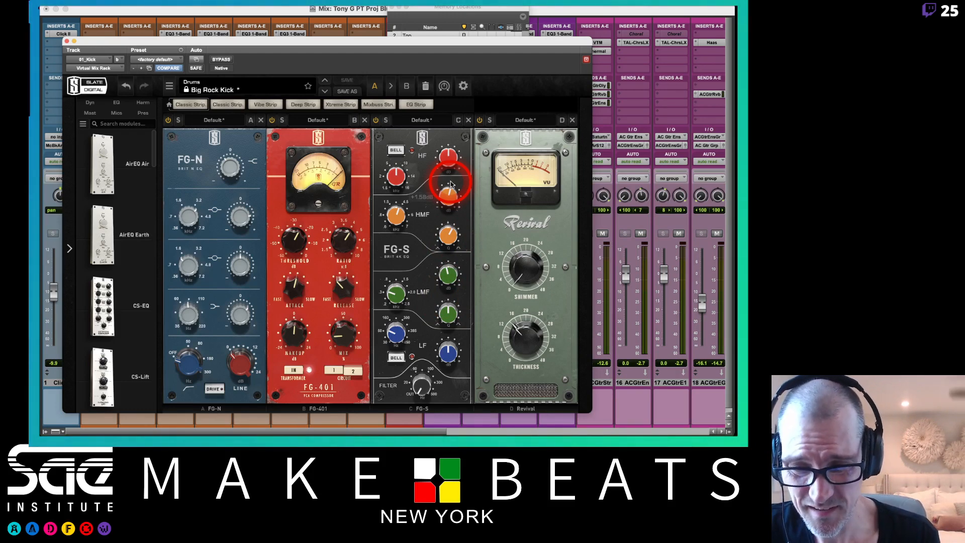
# Step: Browse the Drums factory presets of the kick's Virtual Mix Rack and dismiss the list without loading one
pyautogui.click(242, 91)
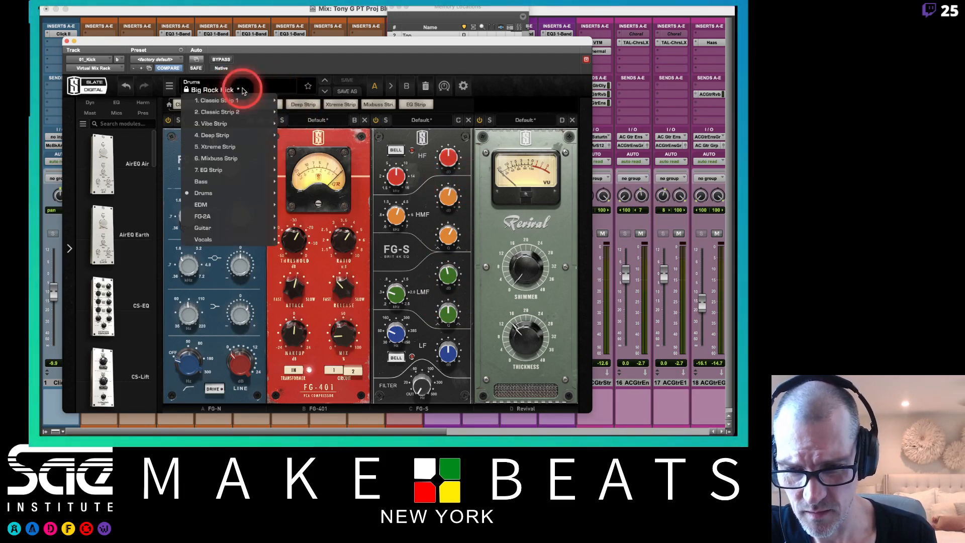
pyautogui.moveTo(210, 193)
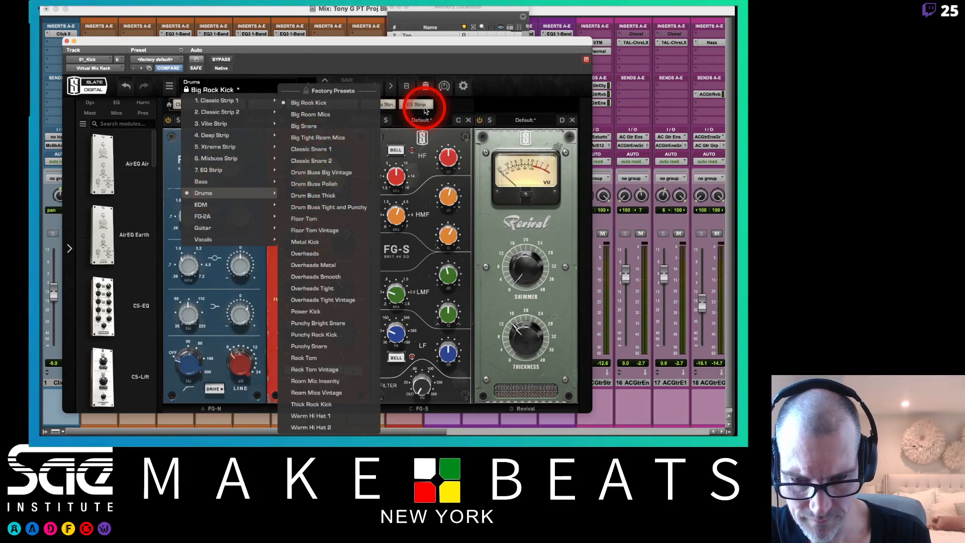
pyautogui.click(457, 103)
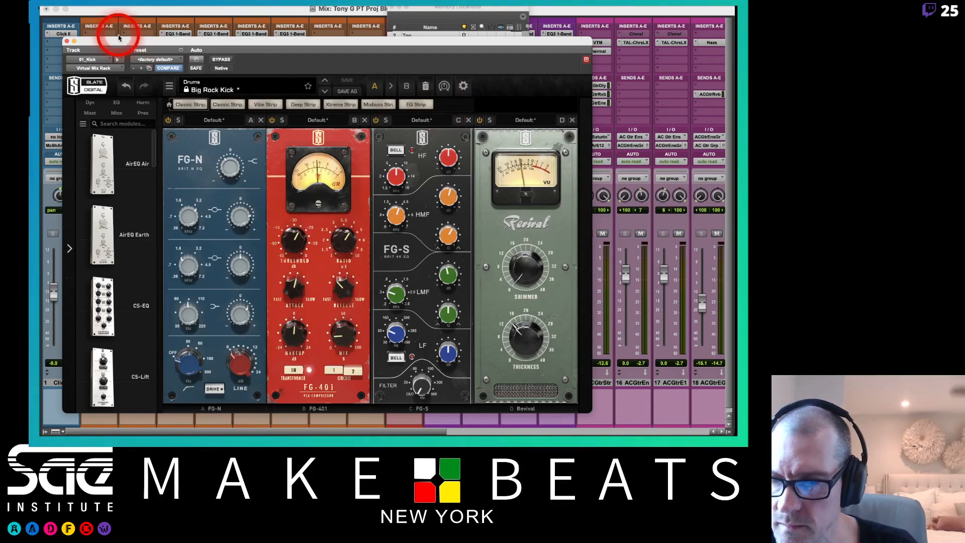
# Step: Close the kick's Virtual Mix Rack and unsolo the grouped drum tracks
pyautogui.click(67, 42)
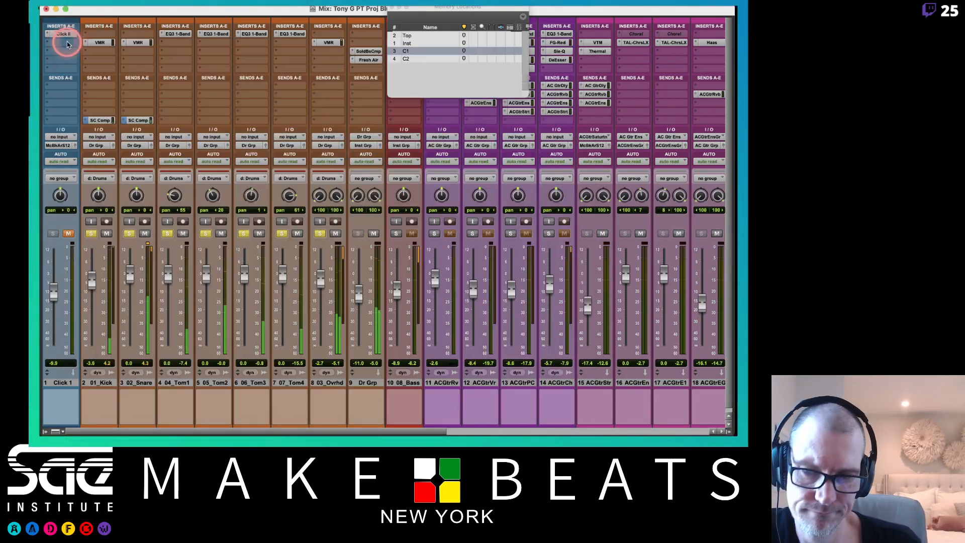
pyautogui.click(87, 233)
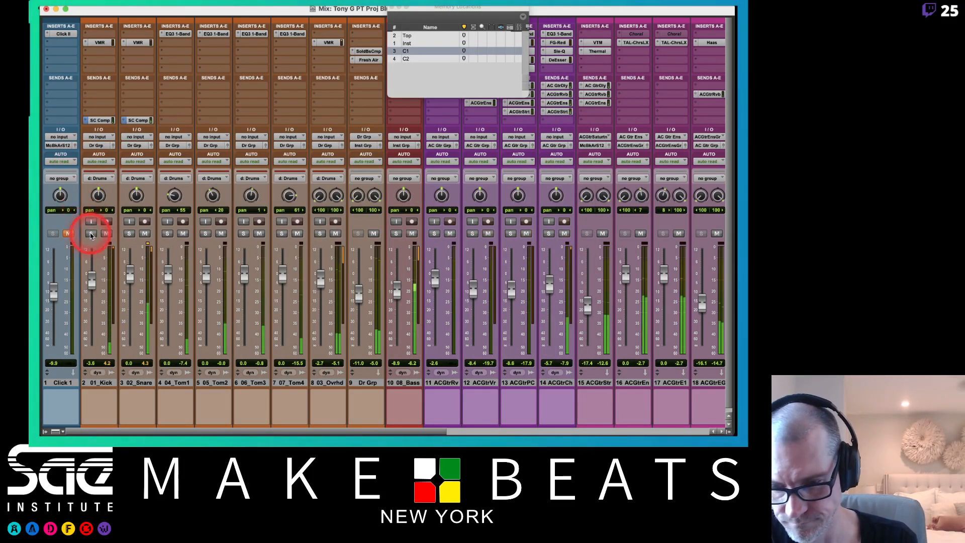
pyautogui.click(414, 24)
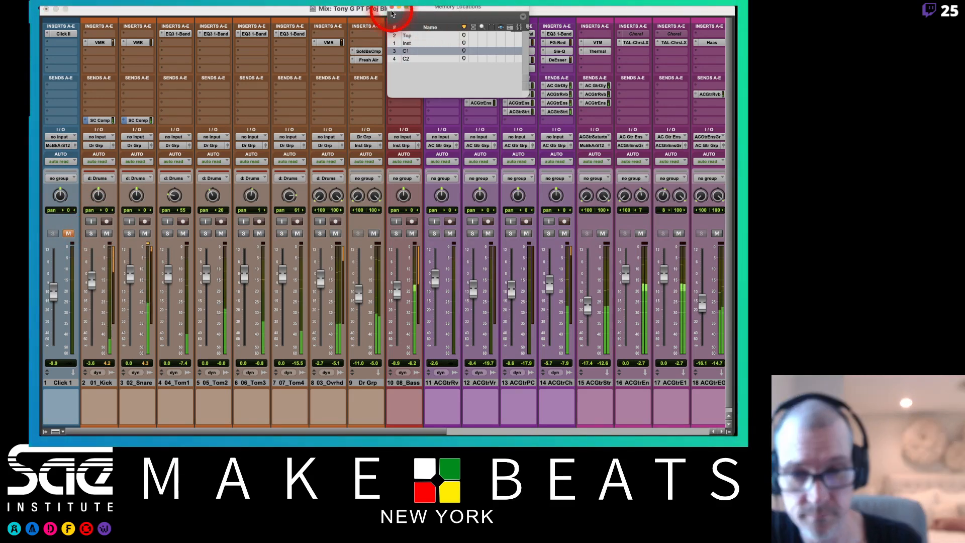
# Step: Close the memory locations list, return to the edit window and show the AC Gtr Pre C track as a waveform
pyautogui.click(391, 8)
pyautogui.press('super+equal')
pyautogui.click(478, 162)
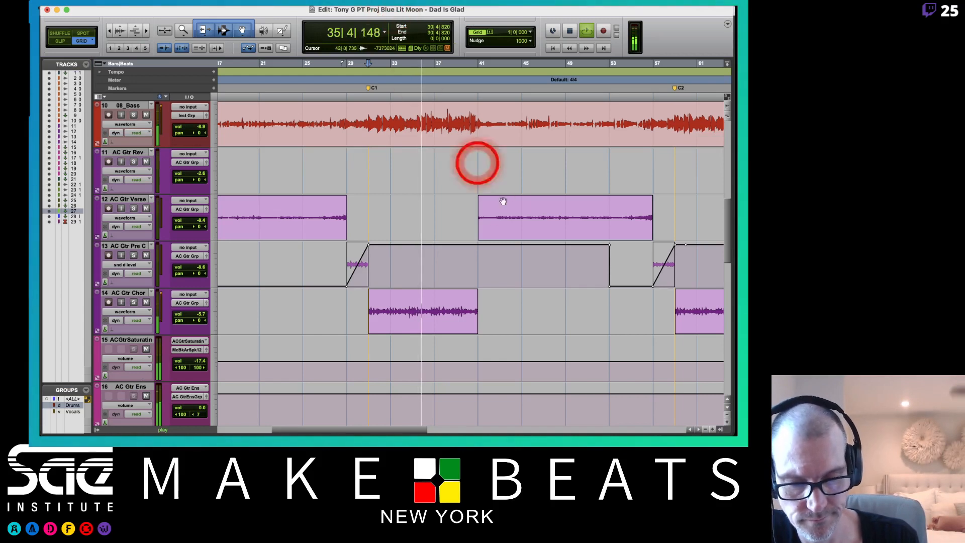
pyautogui.click(133, 265)
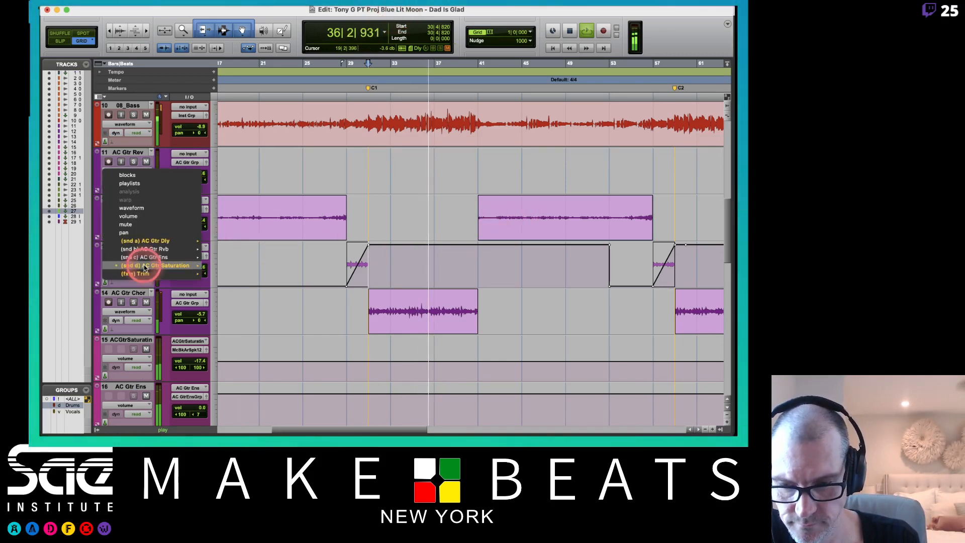
pyautogui.click(145, 210)
pyautogui.click(265, 247)
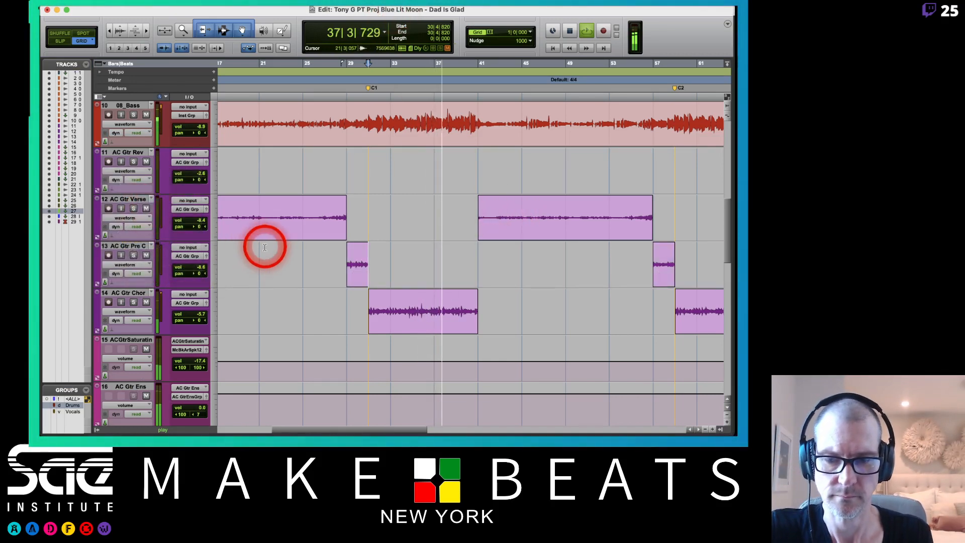
# Step: Reduce the height of all tracks and lower the volume of the 13_BckngV2 track to -22.3 dB
pyautogui.keyDown('alt'); pyautogui.click(214, 220); pyautogui.keyUp('alt')
pyautogui.keyDown('alt'); pyautogui.click(217, 219); pyautogui.keyUp('alt')
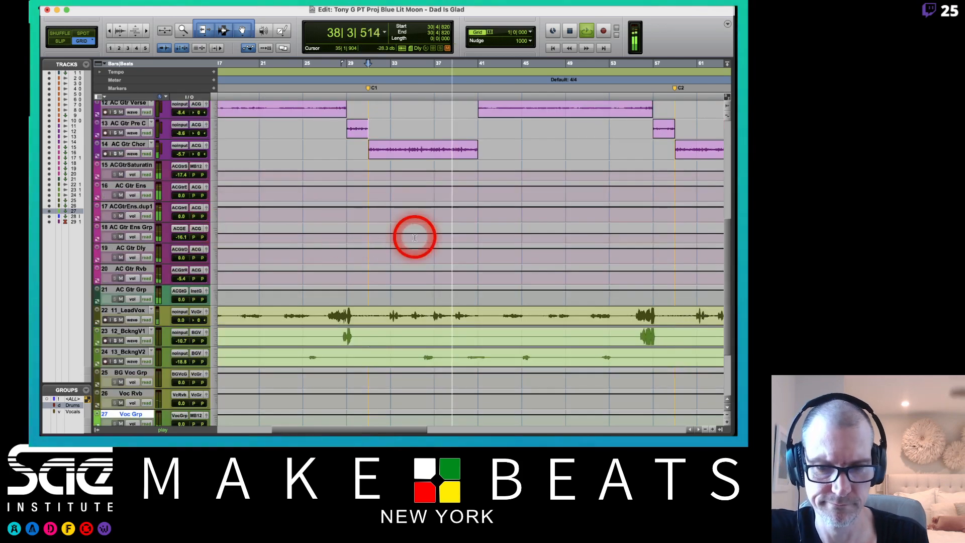
pyautogui.hscroll(3, 419, 237)
pyautogui.hscroll(-1, 419, 238)
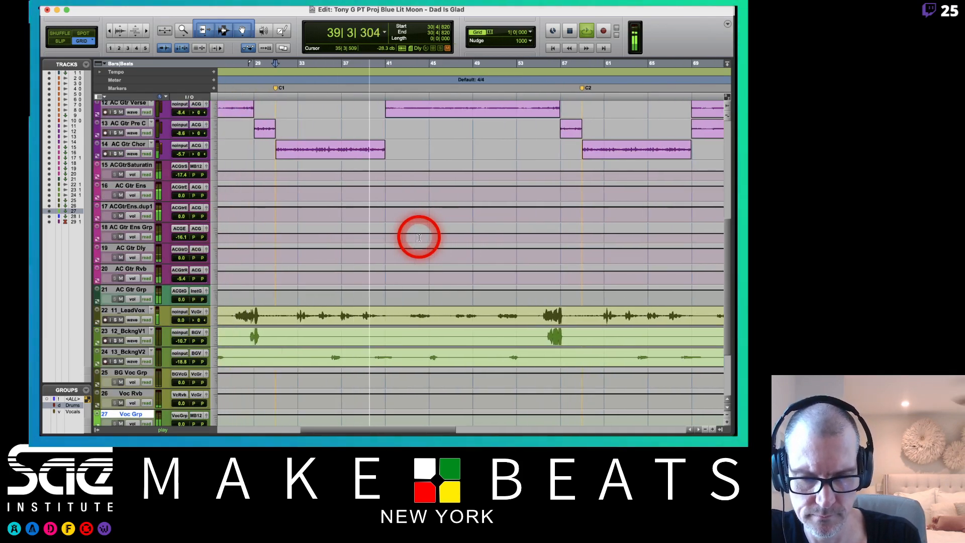
pyautogui.scroll(-1, 419, 238)
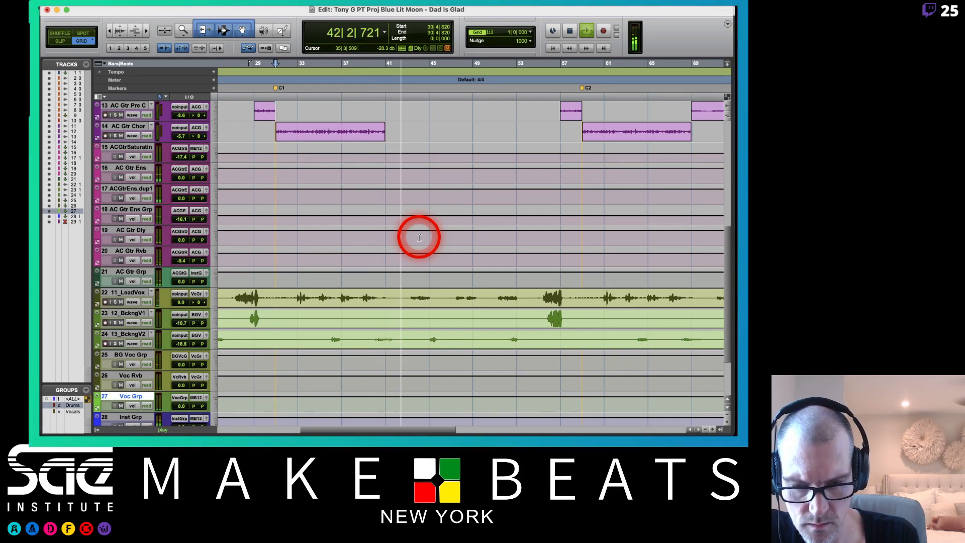
pyautogui.scroll(-4, 419, 237)
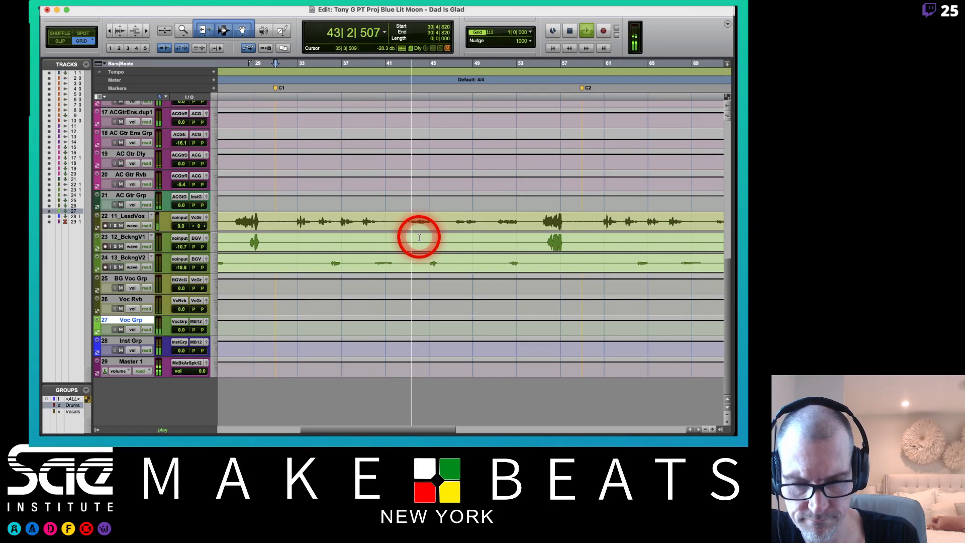
pyautogui.scroll(10, 419, 238)
pyautogui.hscroll(-1, 419, 238)
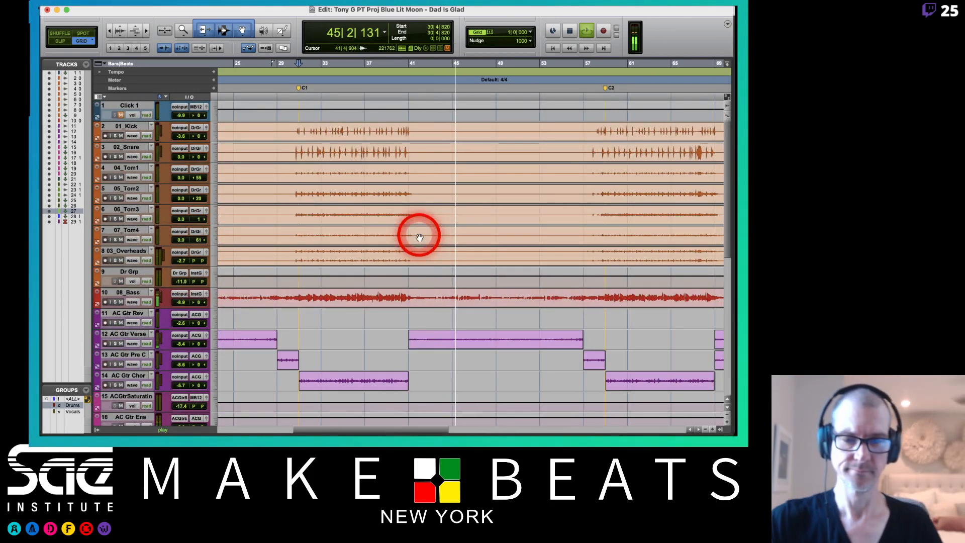
pyautogui.scroll(-10, 419, 237)
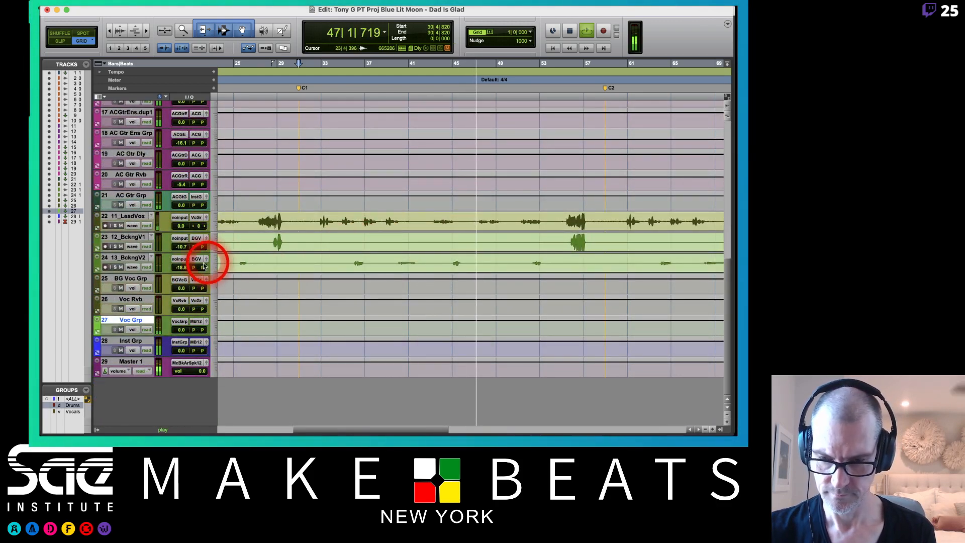
pyautogui.moveTo(185, 270); pyautogui.dragTo(182, 274)
# Step: Replay the second verse from bar 43 and create a memory location marker named V2 at bar 41
pyautogui.click(429, 262)
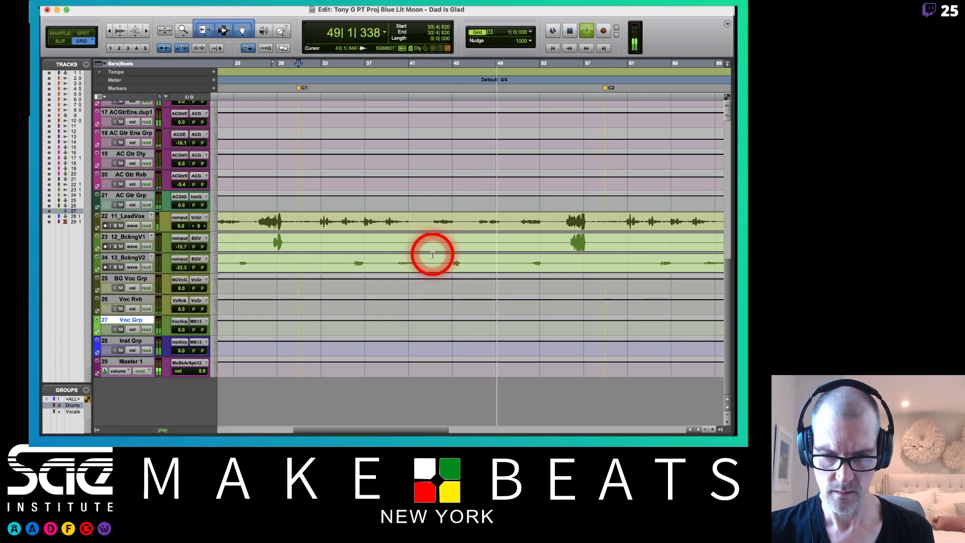
pyautogui.press('space')
pyautogui.click(430, 262)
pyautogui.press('space')
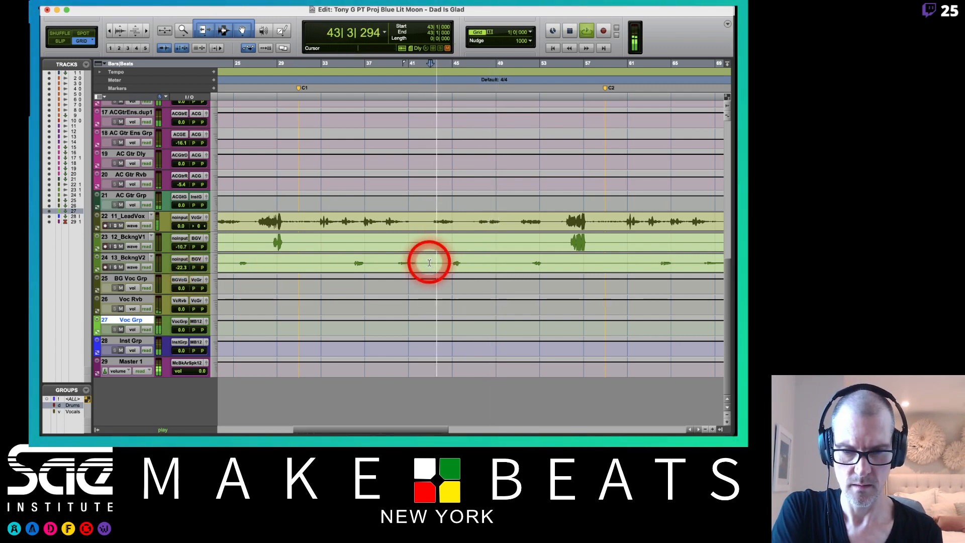
pyautogui.click(410, 65)
pyautogui.press('KP_Enter')
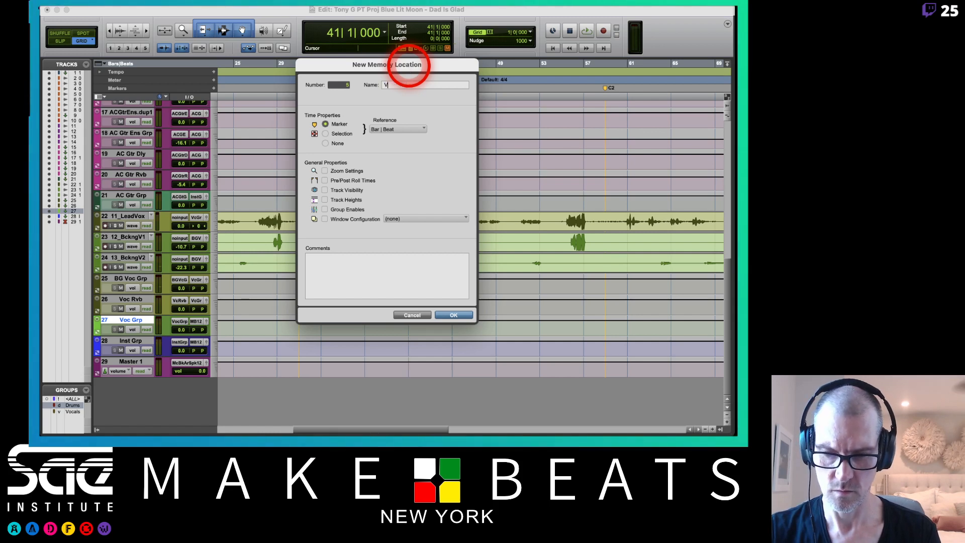
pyautogui.press('Return')
# Step: Audition the song from bar 13 and create a marker named V1 at bar 15
pyautogui.hscroll(-5, 396, 114)
pyautogui.scroll(1, 397, 114)
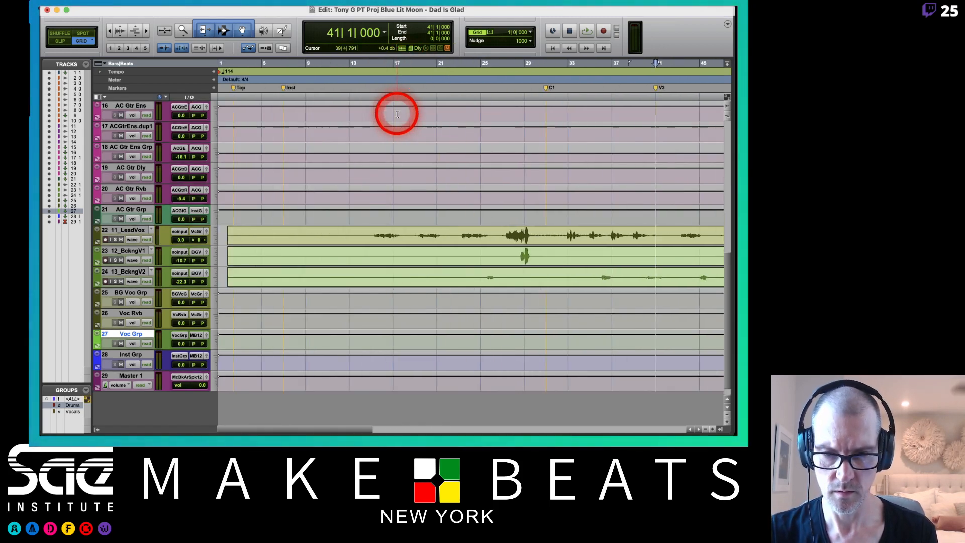
pyautogui.click(348, 64)
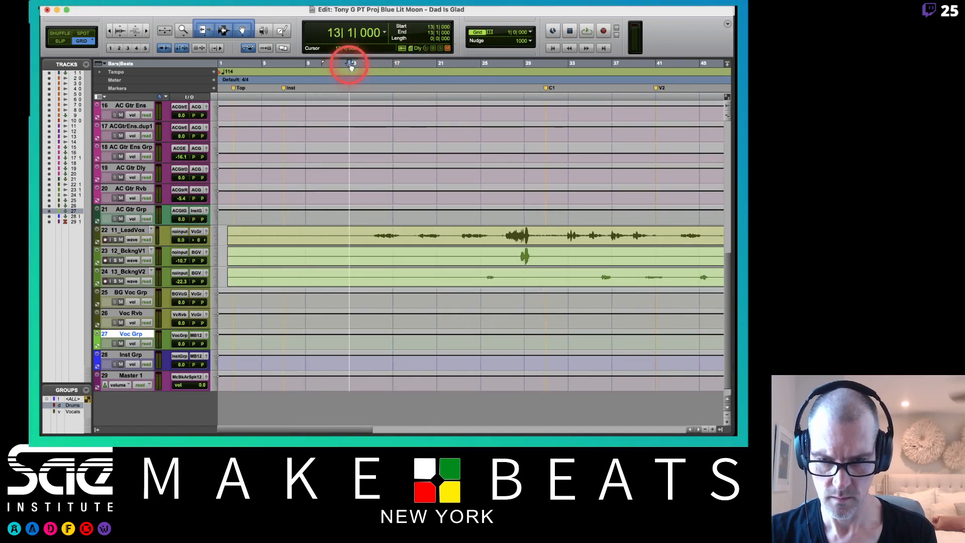
pyautogui.press('space')
pyautogui.scroll(5, 390, 129)
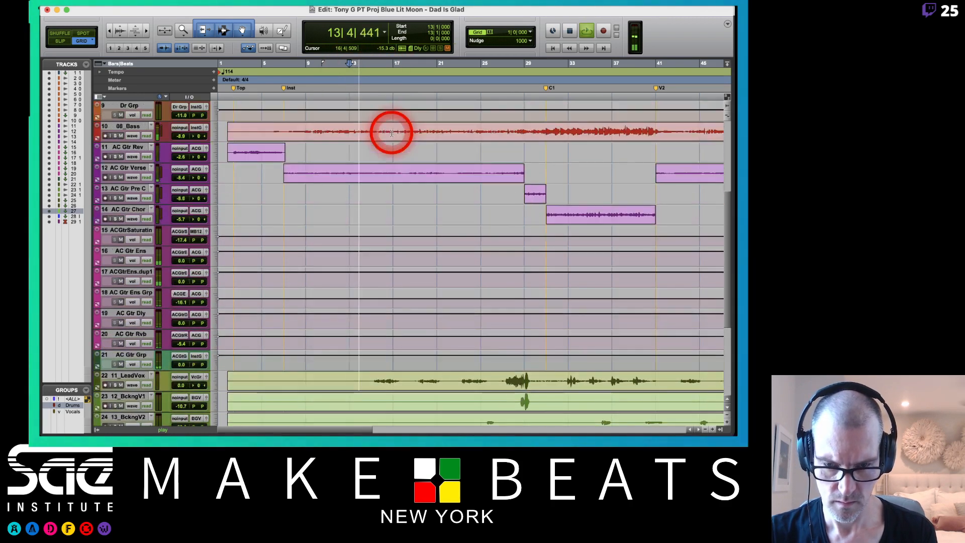
pyautogui.press('space')
pyautogui.click(372, 65)
pyautogui.press('KP_Enter')
pyautogui.write('V1')
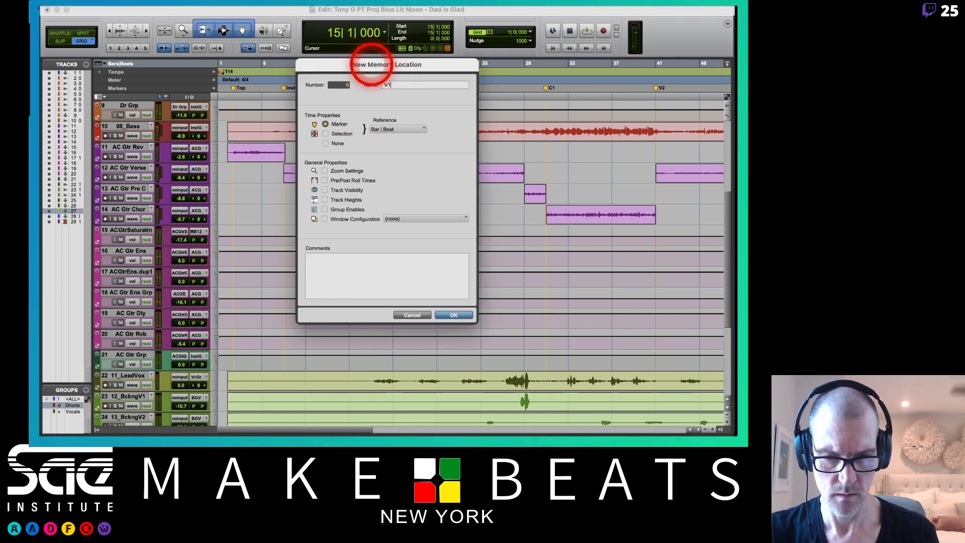
pyautogui.press('Return')
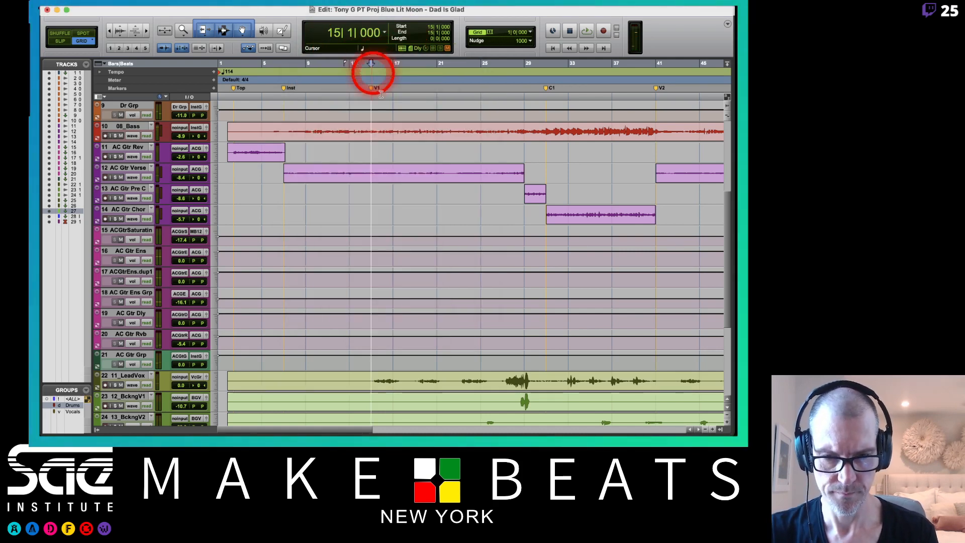
# Step: Move the V2 marker to bar 43 and create a marker named Inst at bar 41
pyautogui.hscroll(8, 466, 216)
pyautogui.scroll(-4, 467, 217)
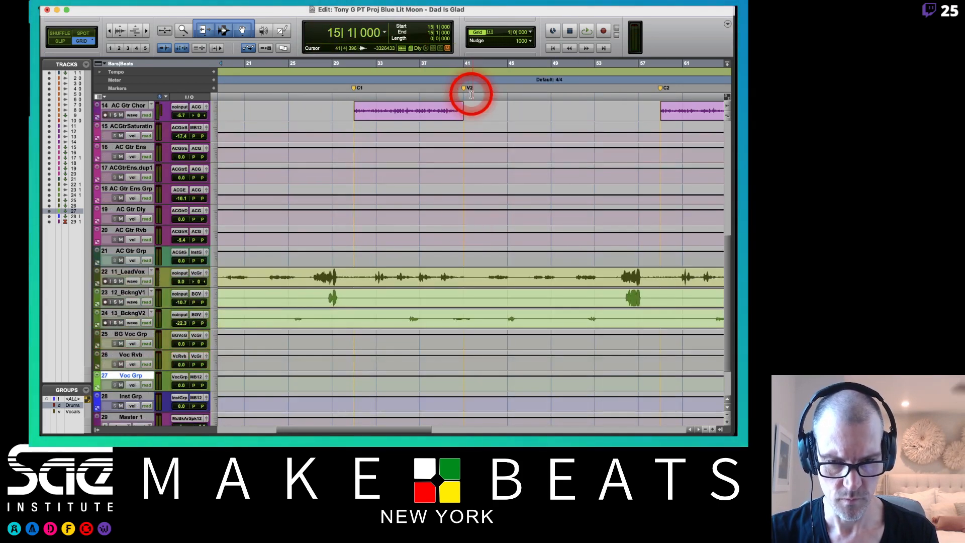
pyautogui.moveTo(465, 90); pyautogui.dragTo(490, 90)
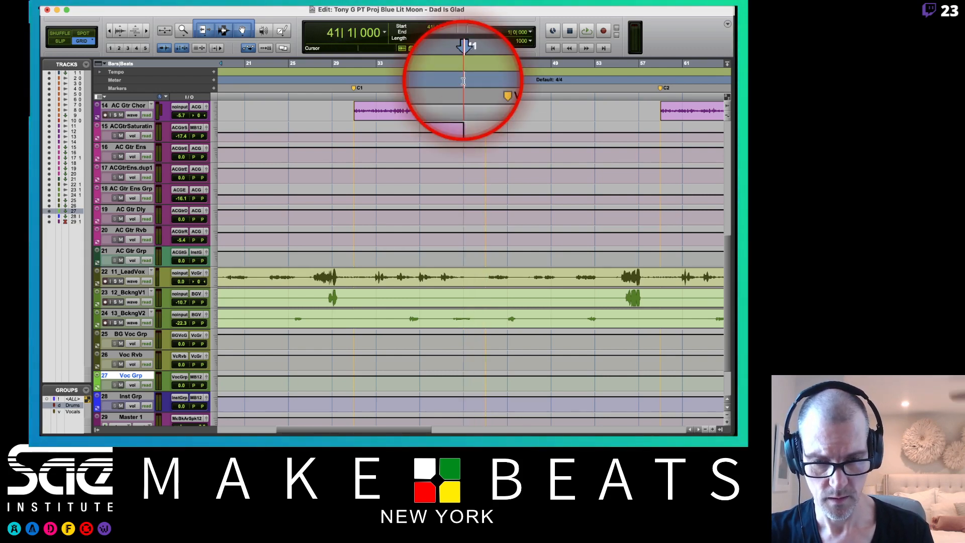
pyautogui.press('KP_Enter')
pyautogui.write('Inst')
pyautogui.press('Return')
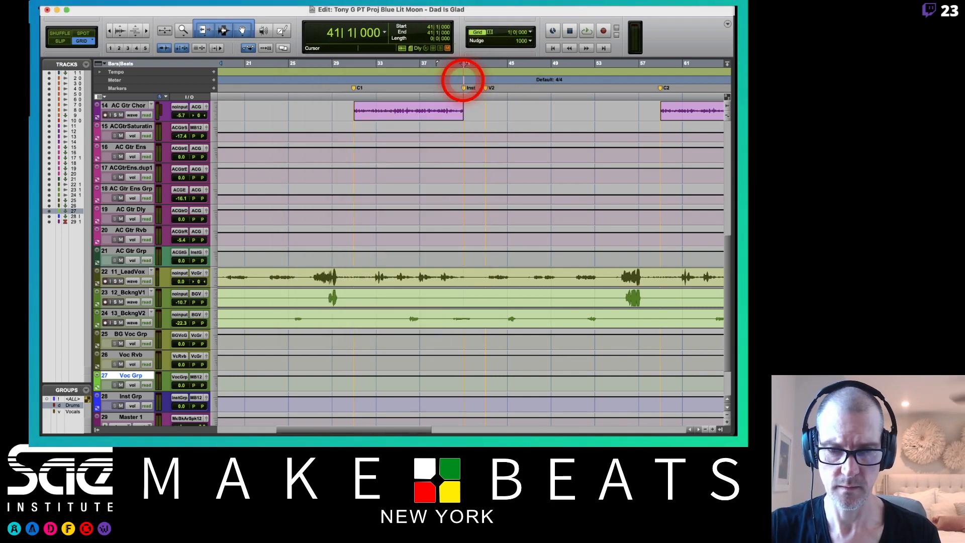
# Step: Play from the Inst marker at bar 41 into the second chorus and look over the tracks during playback
pyautogui.press('space')
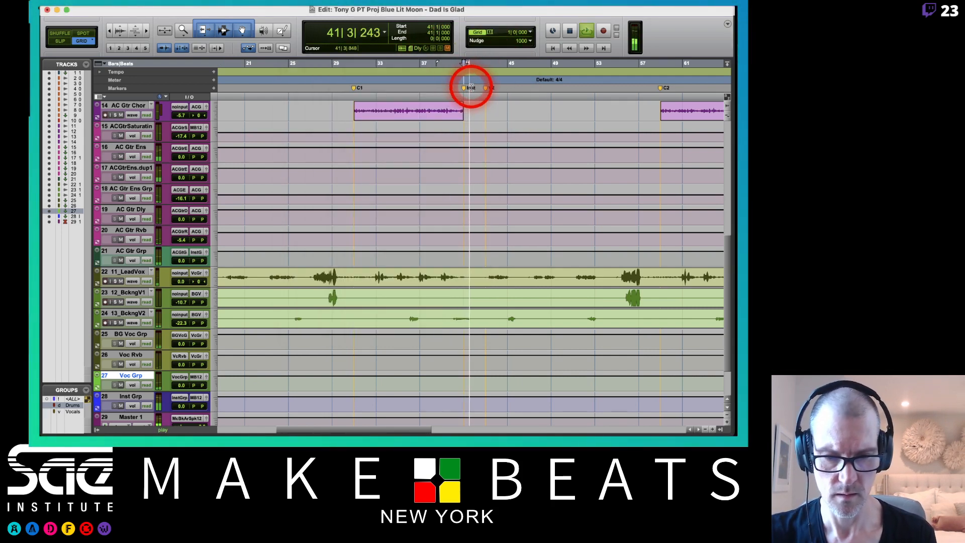
pyautogui.scroll(6, 499, 146)
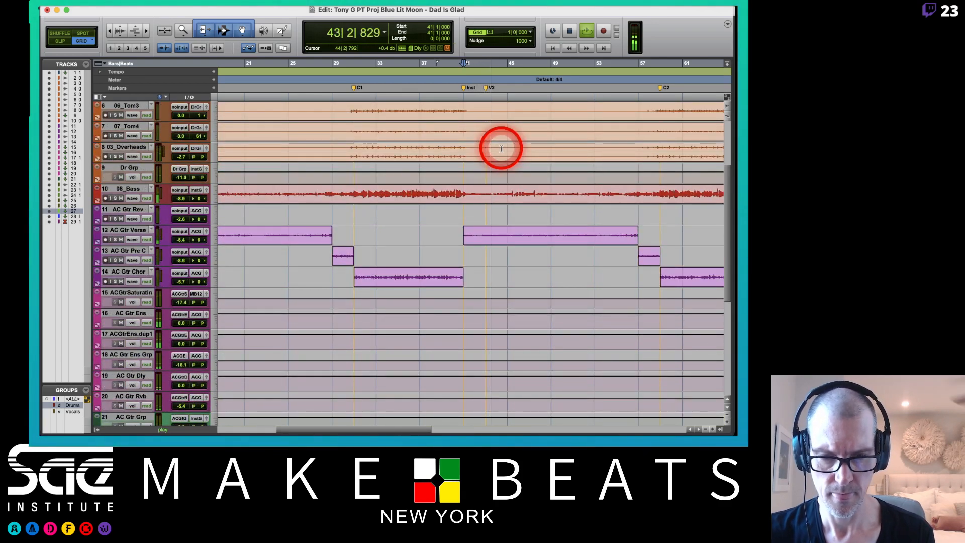
pyautogui.scroll(-6, 501, 148)
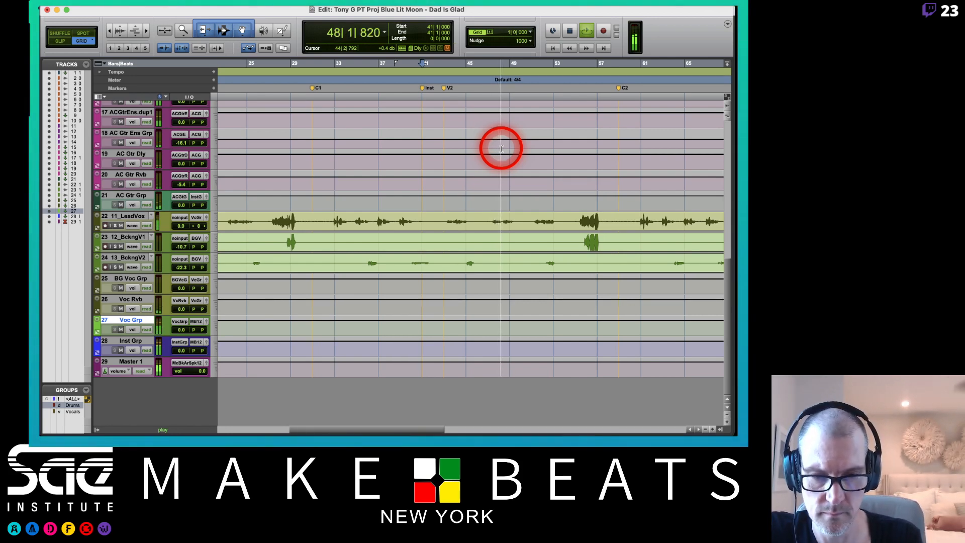
pyautogui.scroll(3, 501, 148)
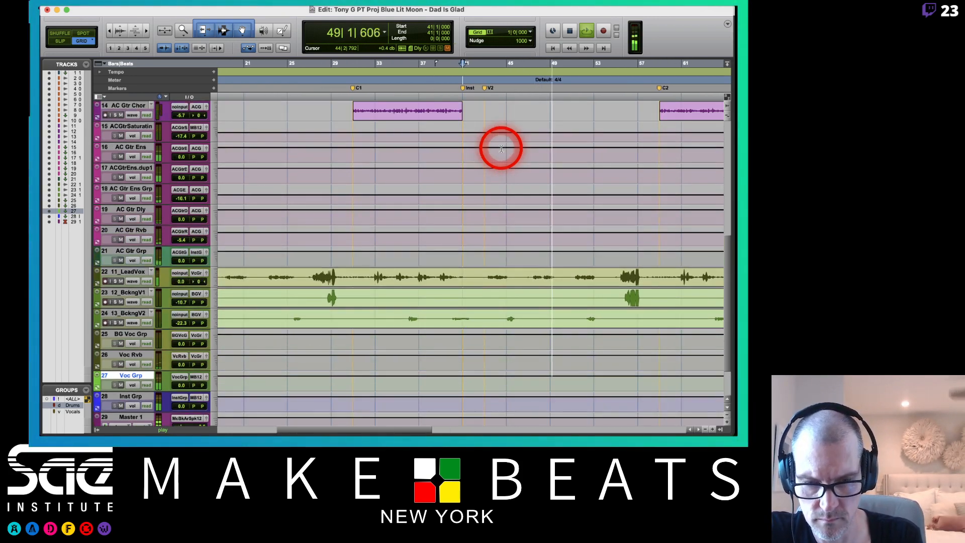
pyautogui.hscroll(1, 501, 148)
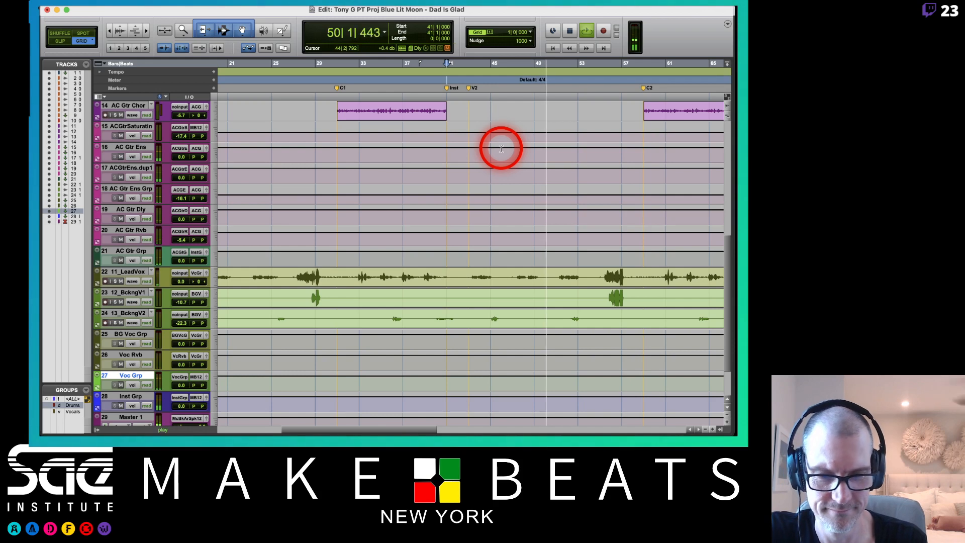
pyautogui.scroll(10, 519, 165)
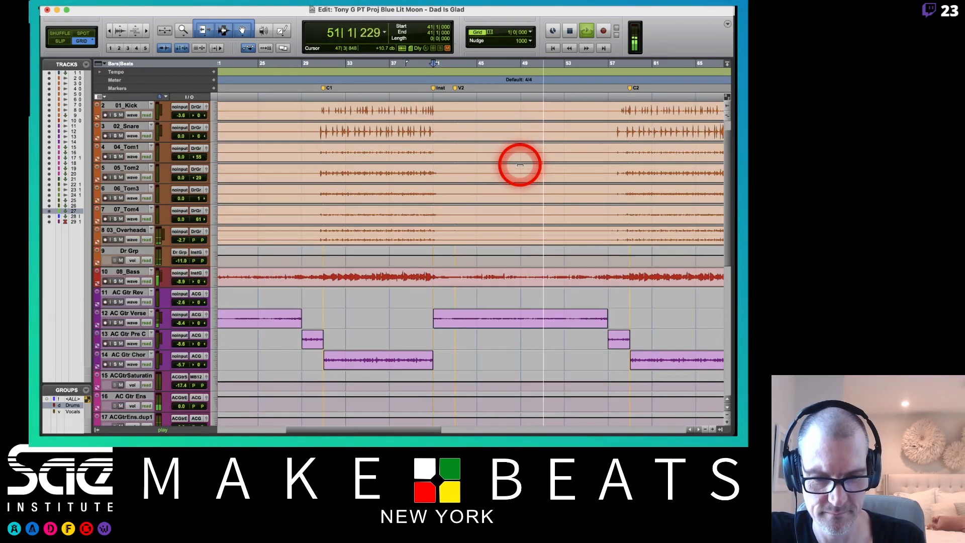
pyautogui.scroll(-6, 519, 165)
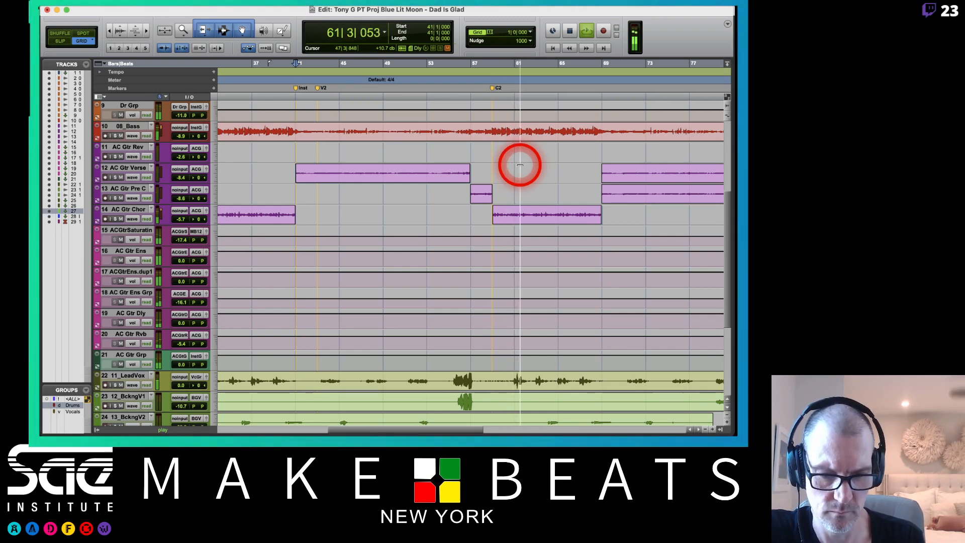
pyautogui.scroll(-4, 520, 165)
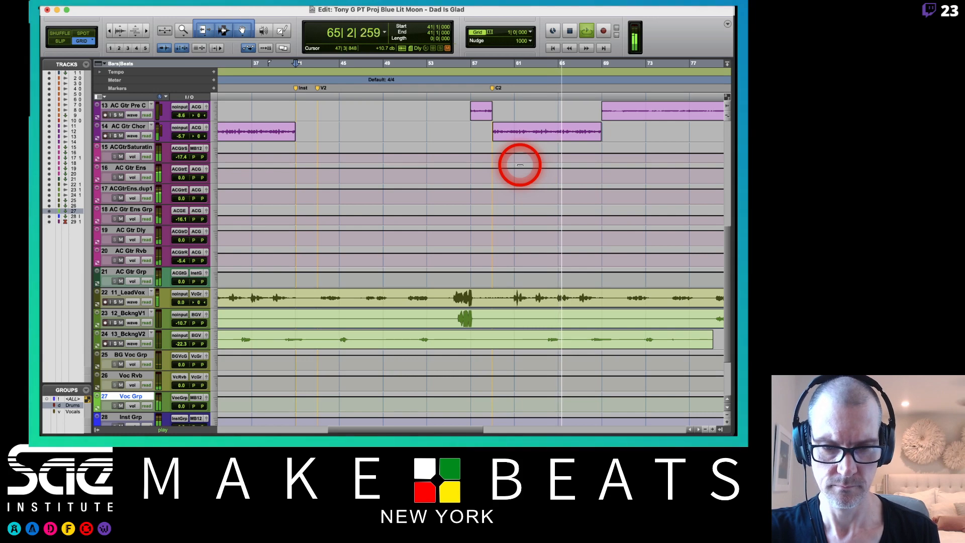
# Step: Switch to the mixer and insert a stereo Solid Bus Comp in the third insert slot of Master 1
pyautogui.press('super+equal')
pyautogui.hscroll(10, 520, 167)
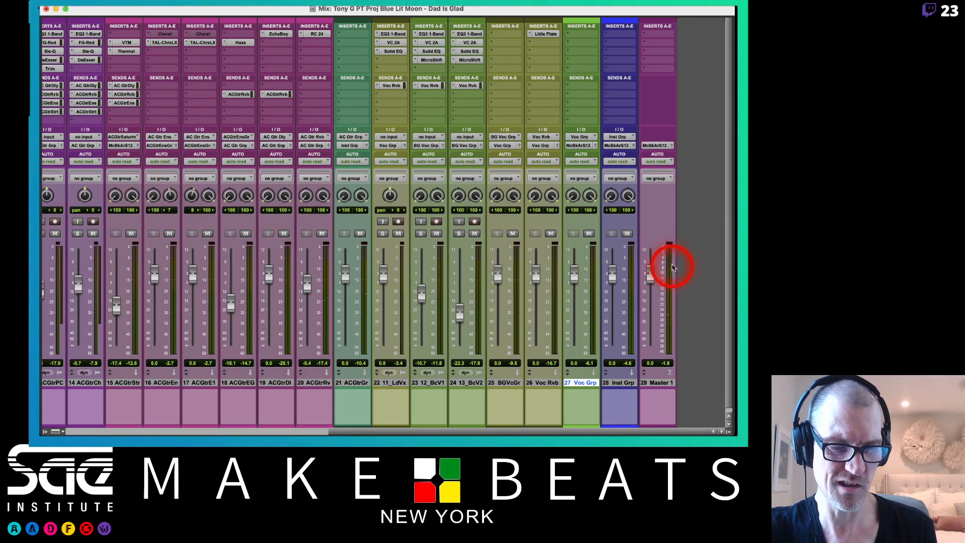
pyautogui.click(656, 42)
pyautogui.moveTo(671, 52)
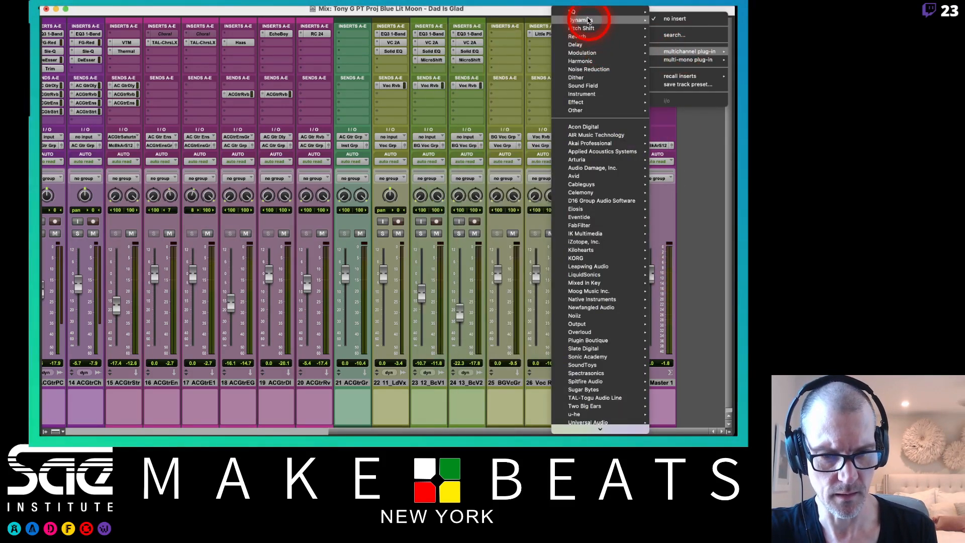
pyautogui.moveTo(586, 21)
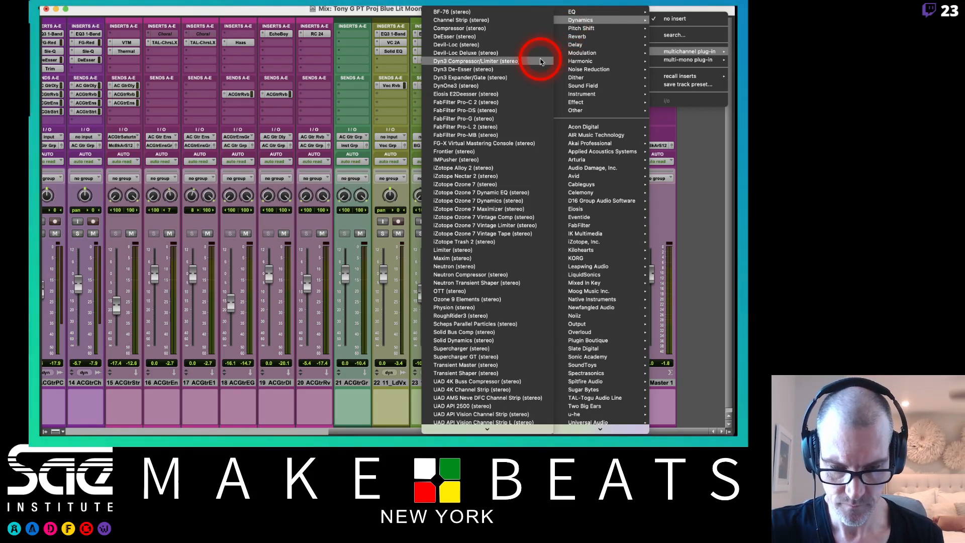
pyautogui.click(473, 334)
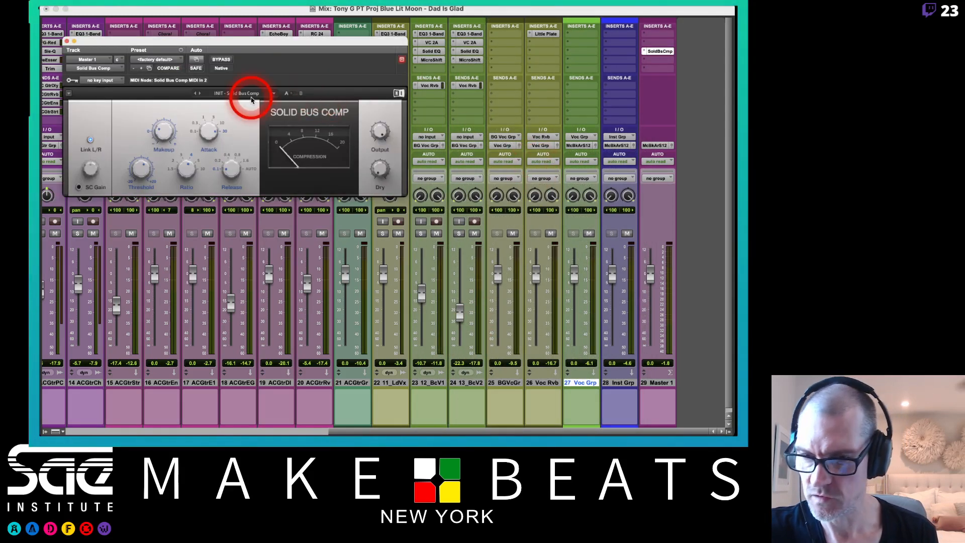
# Step: Load the Mix Glue preset in the master's Solid Bus Comp and adjust its makeup gain
pyautogui.click(251, 97)
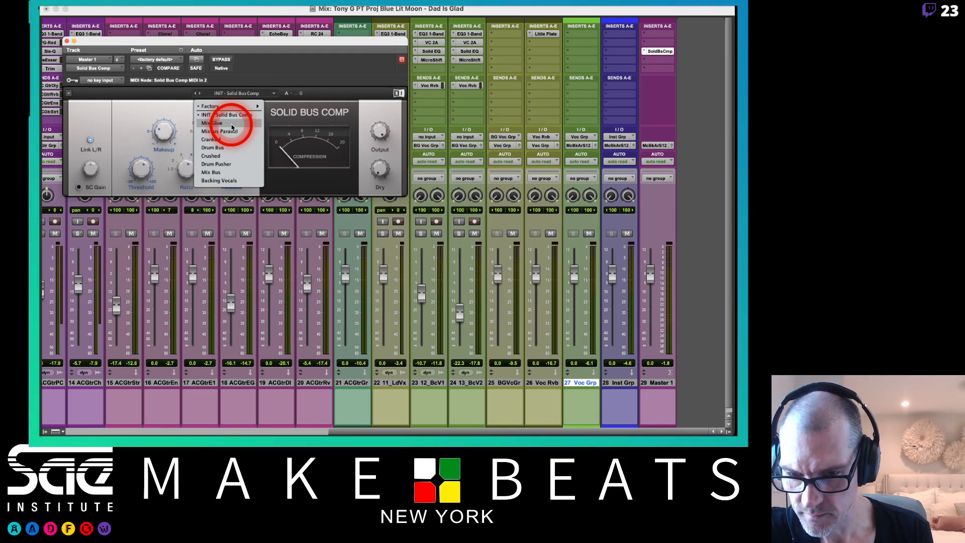
pyautogui.click(232, 124)
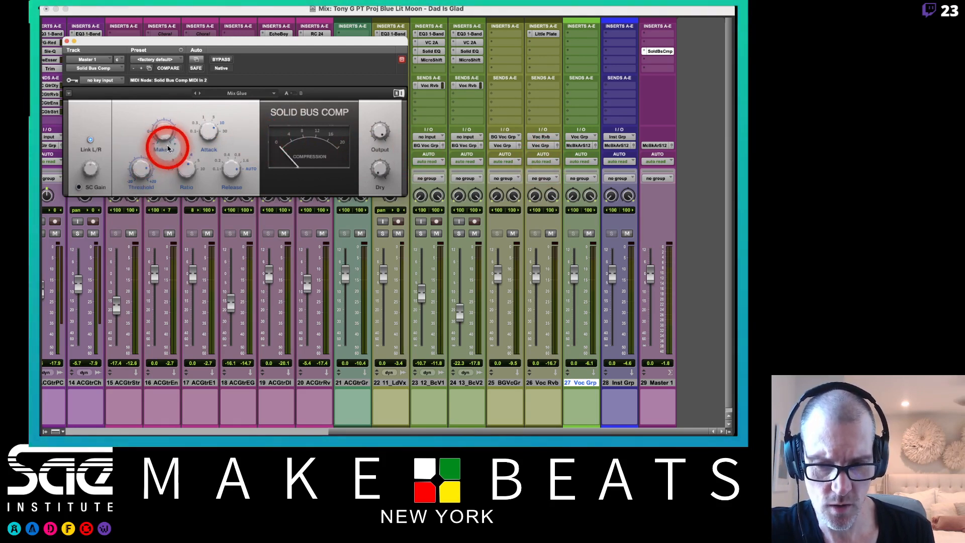
pyautogui.moveTo(168, 149); pyautogui.dragTo(161, 137)
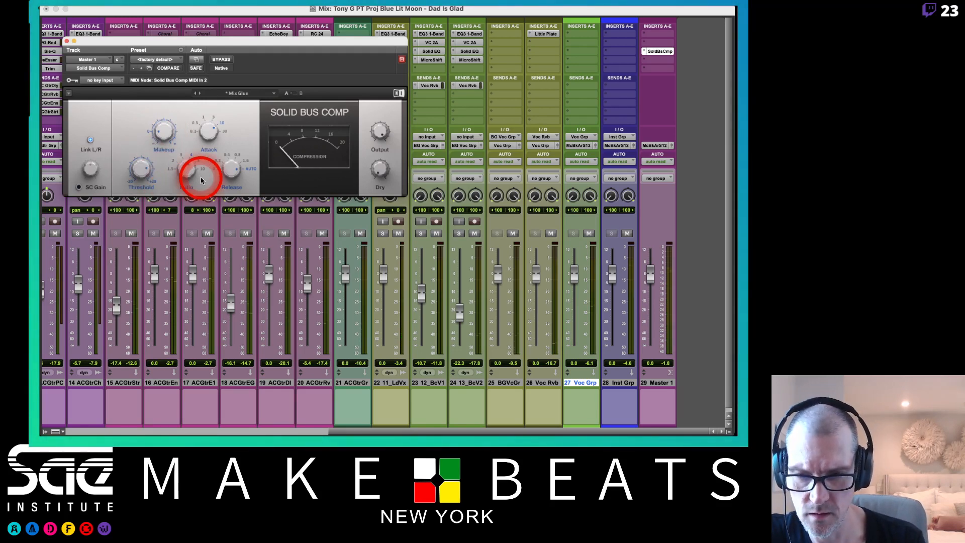
# Step: Open the Memory Locations list, recall the C1 marker and play the first chorus through the master's bus compressor
pyautogui.click(357, 8)
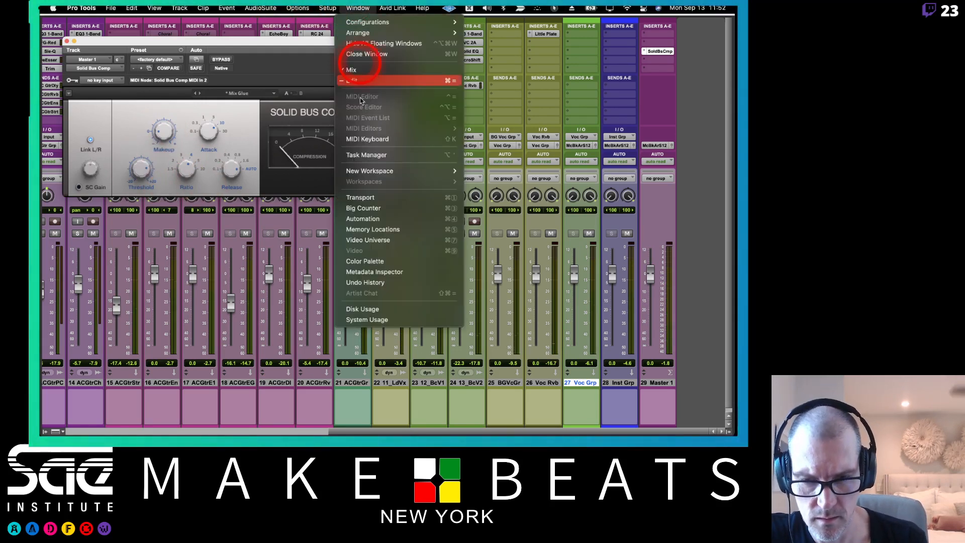
pyautogui.click(366, 230)
pyautogui.click(435, 67)
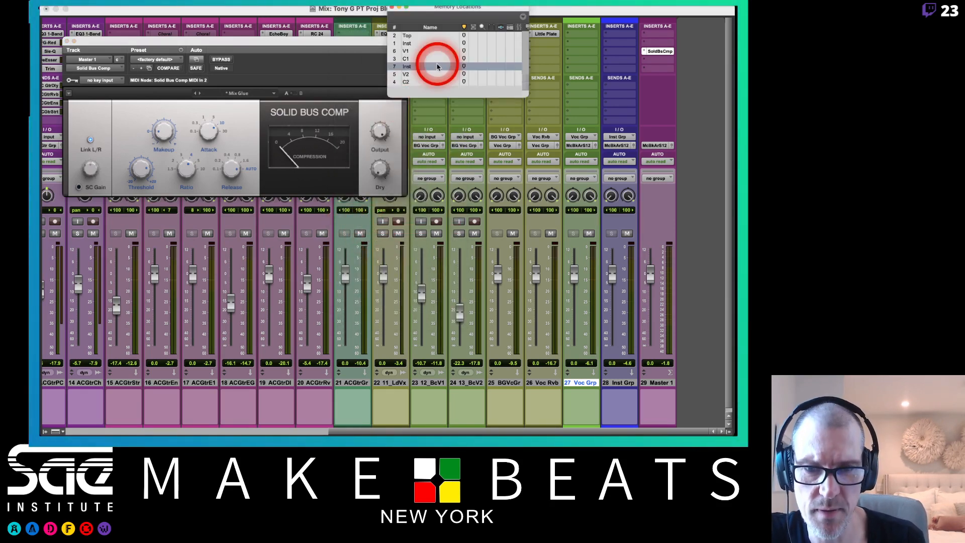
pyautogui.click(417, 51)
pyautogui.click(423, 59)
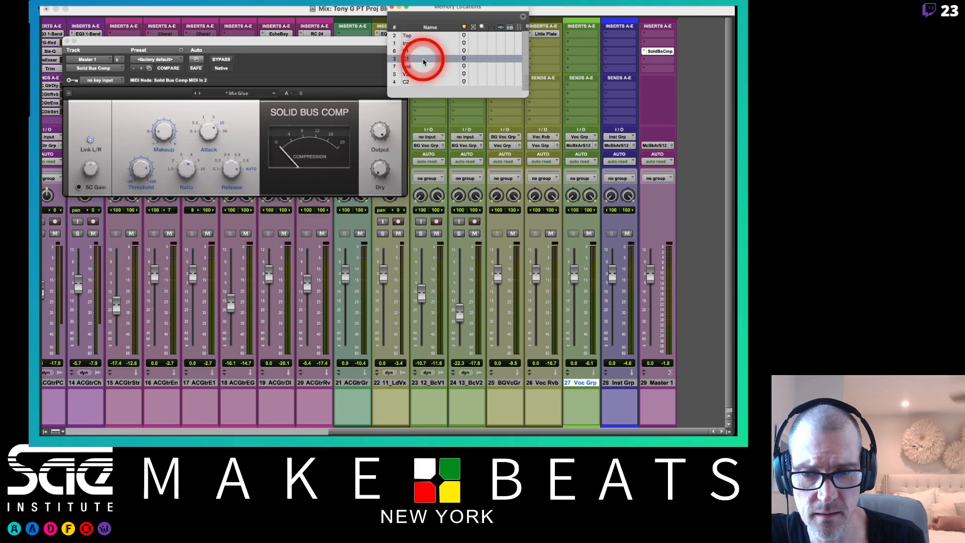
pyautogui.press('space')
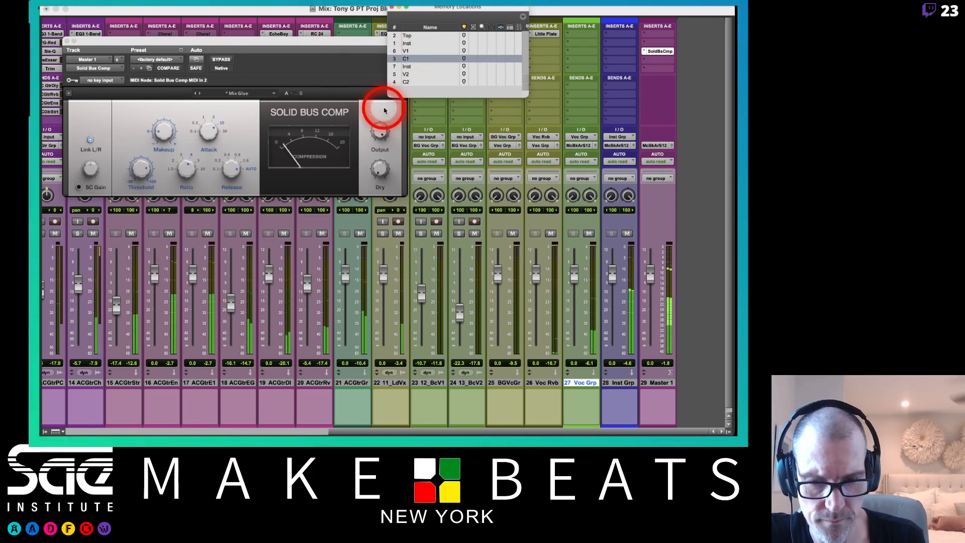
# Step: Adjust the threshold of the Solid Bus Comp on Master 1, replay the chorus and close the plug-in window
pyautogui.moveTo(143, 169); pyautogui.dragTo(144, 170)
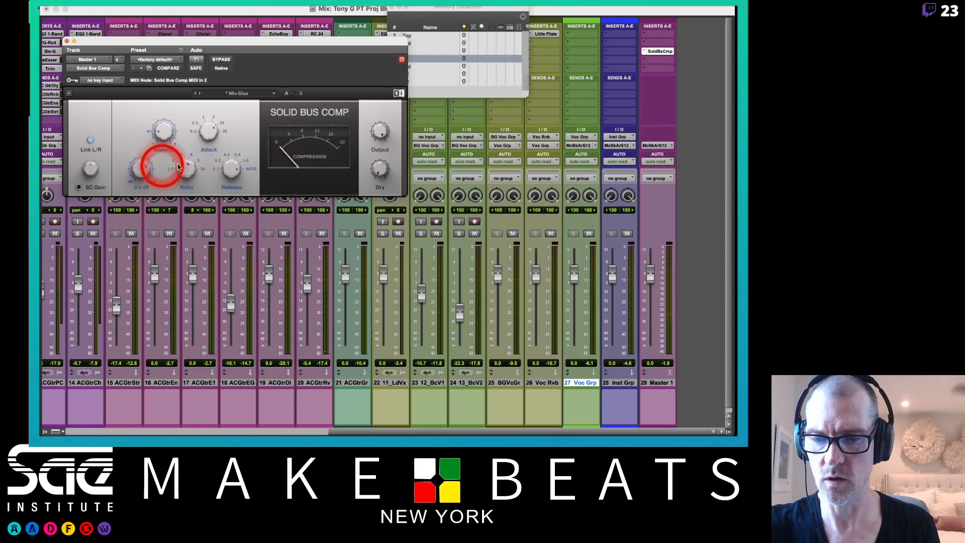
pyautogui.press('space')
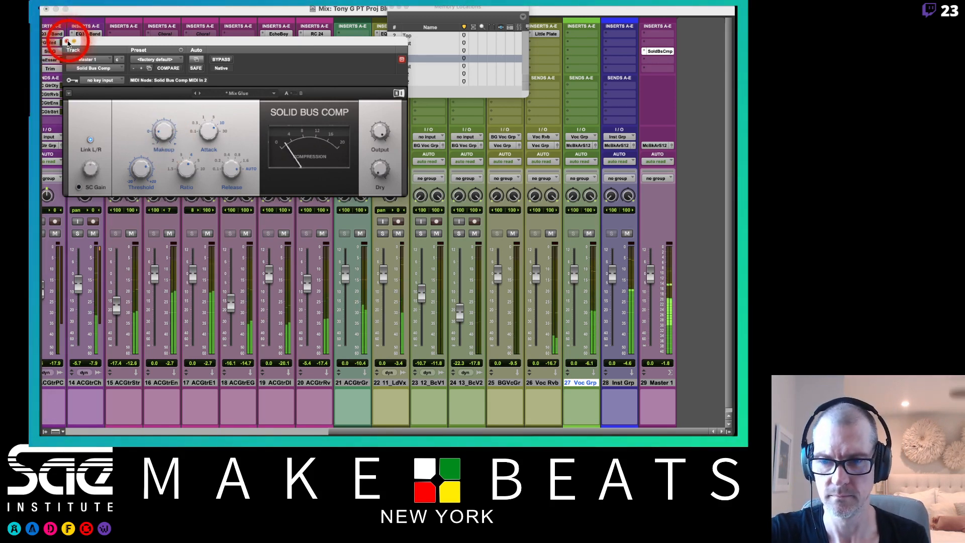
pyautogui.click(67, 42)
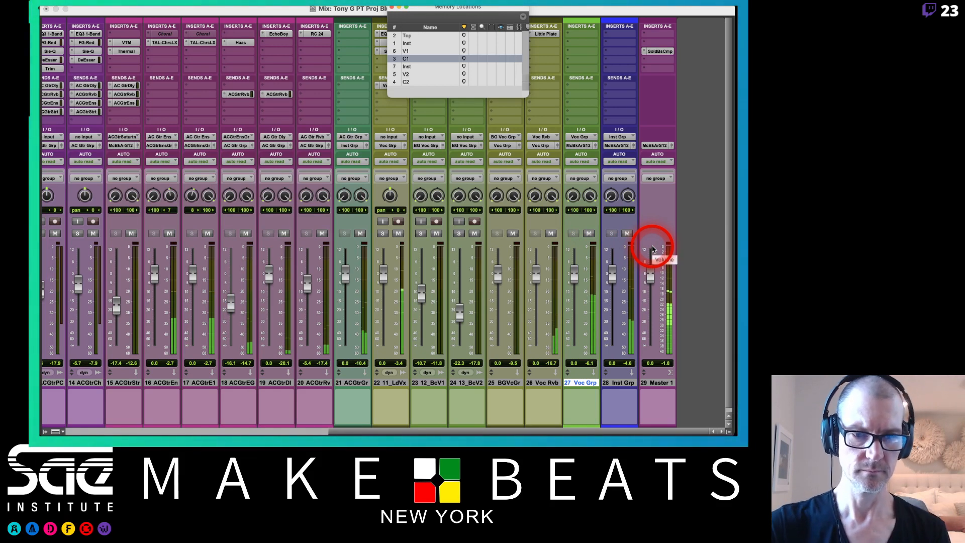
pyautogui.press('space')
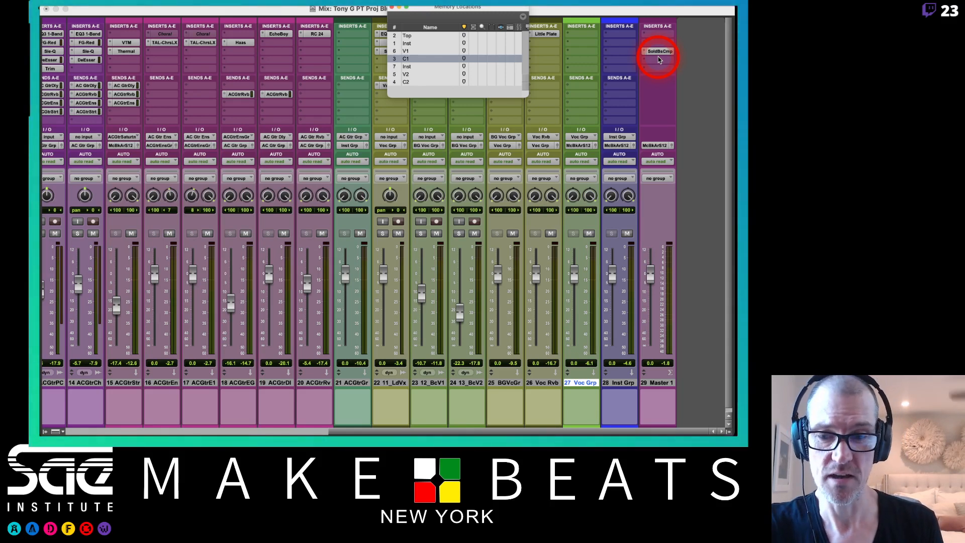
# Step: Look over the mixer channels from the master back to the drums and close the Memory Locations window
pyautogui.hscroll(-10, 658, 59)
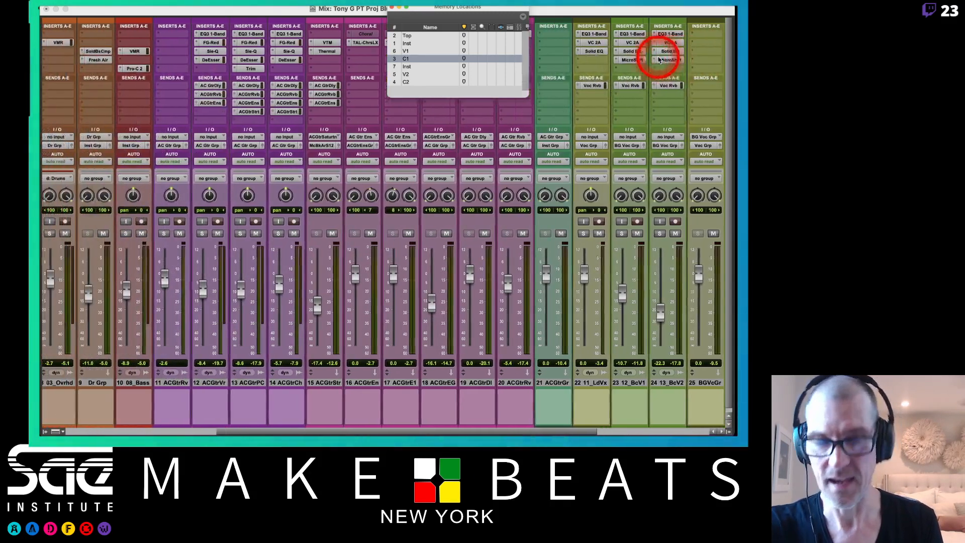
pyautogui.hscroll(-5, 659, 60)
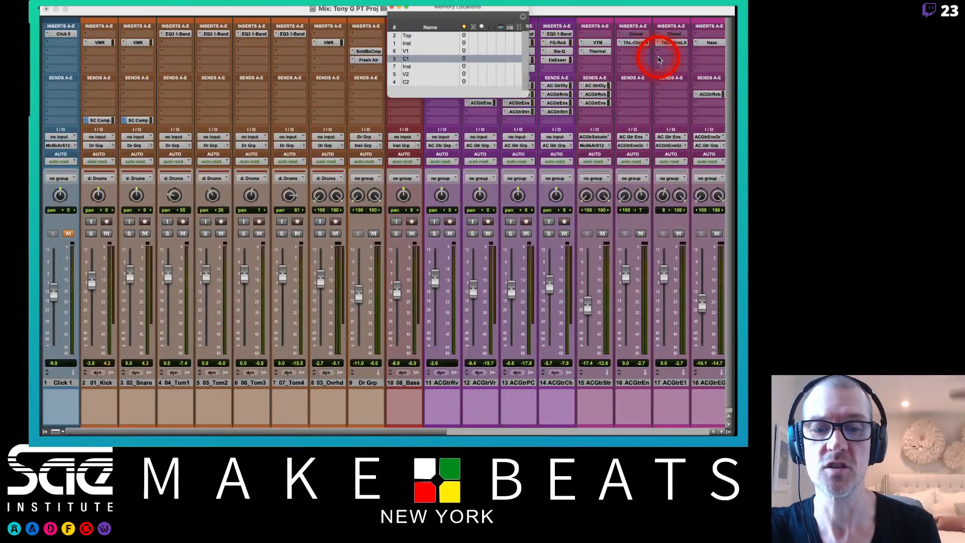
pyautogui.hscroll(15, 658, 59)
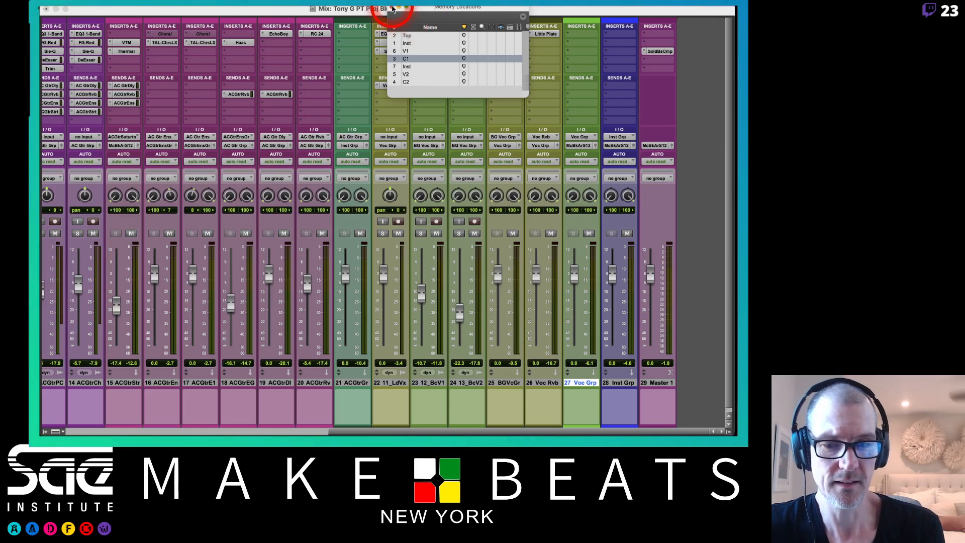
pyautogui.click(393, 9)
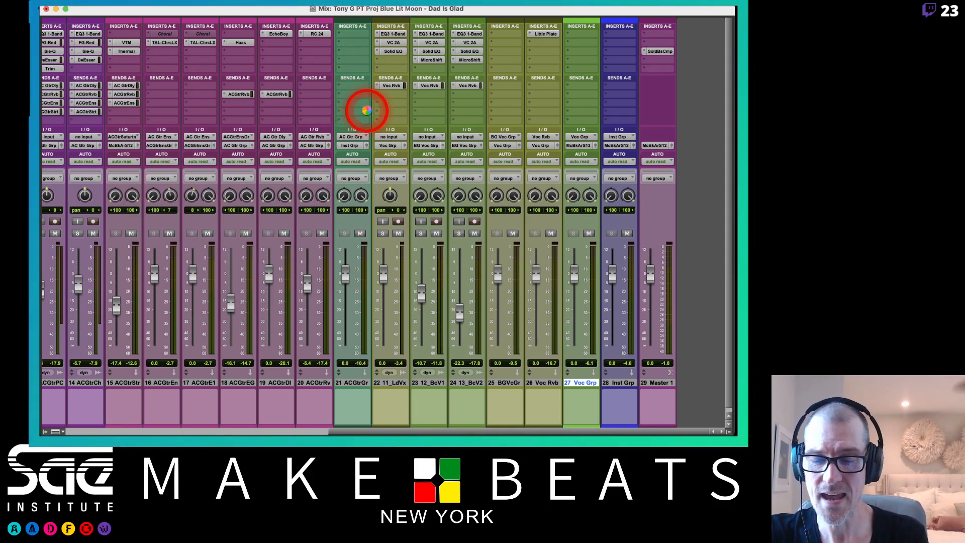
pyautogui.hscroll(-1, 366, 112)
pyautogui.scroll(-1, 367, 111)
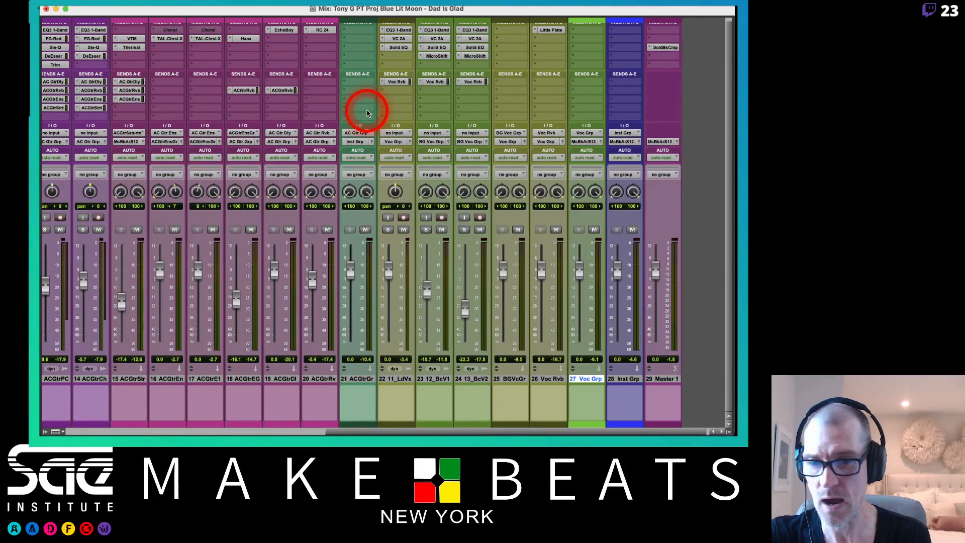
pyautogui.hscroll(-10, 367, 113)
pyautogui.hscroll(4, 366, 112)
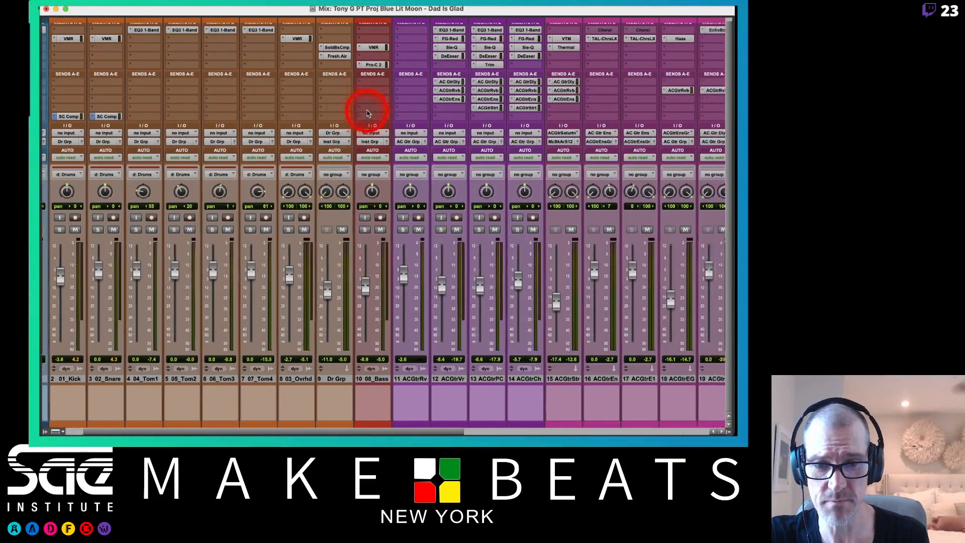
pyautogui.hscroll(3, 366, 113)
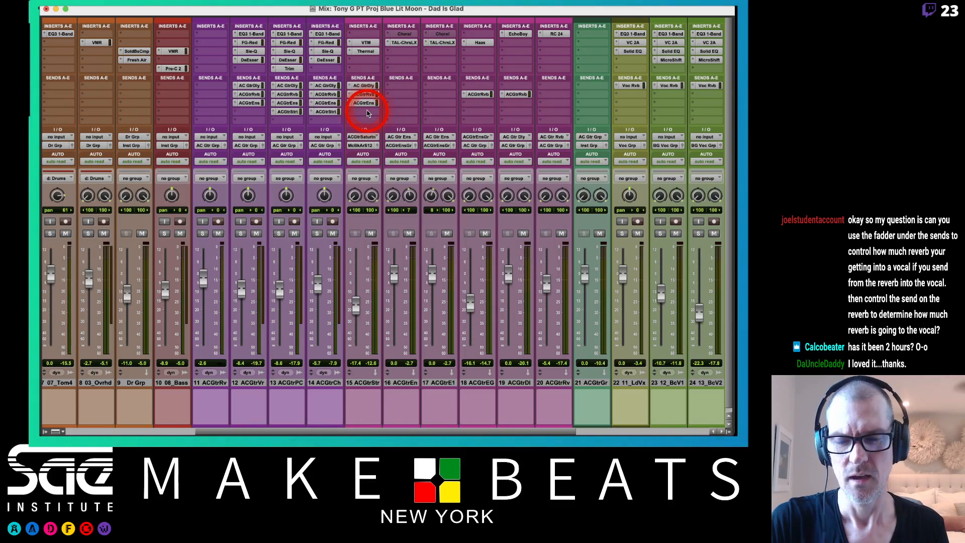
pyautogui.hscroll(5, 367, 113)
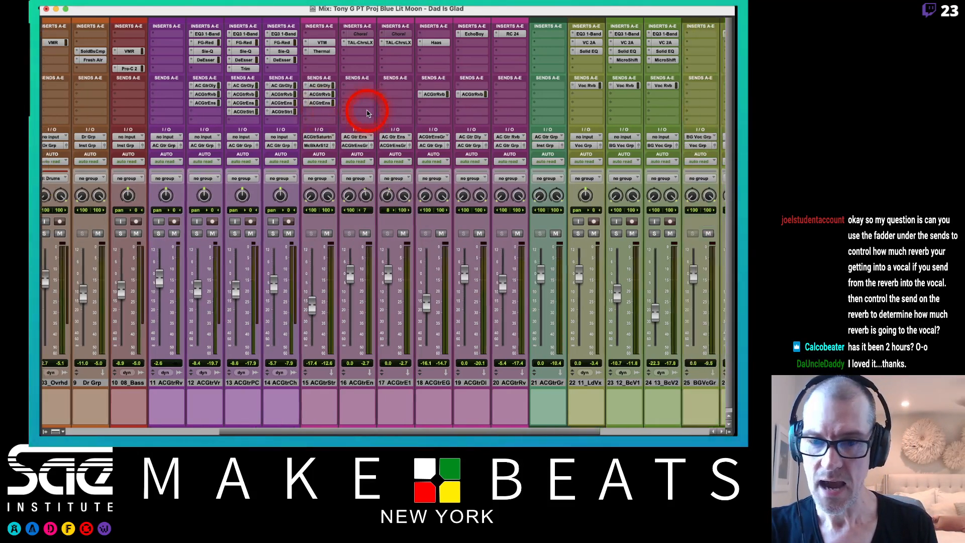
pyautogui.hscroll(2, 367, 114)
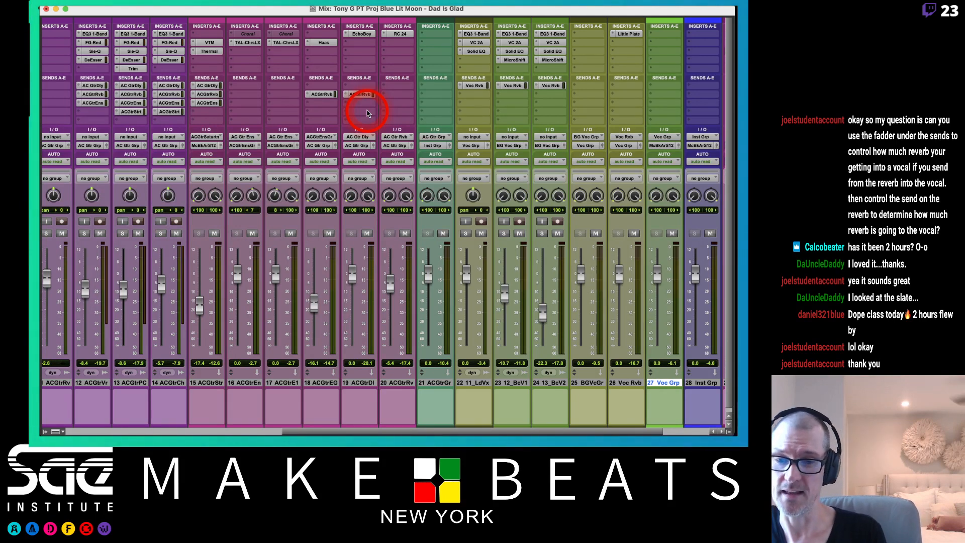
# Step: Switch from Pro Tools to another open application
pyautogui.press('super+Tab')
pyautogui.press('super+Tab')
pyautogui.press('super+Tab')
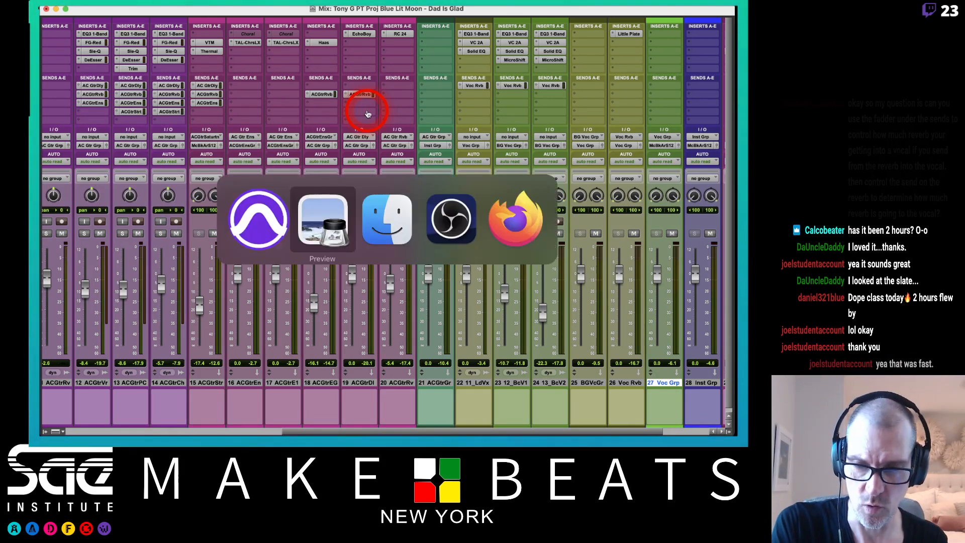